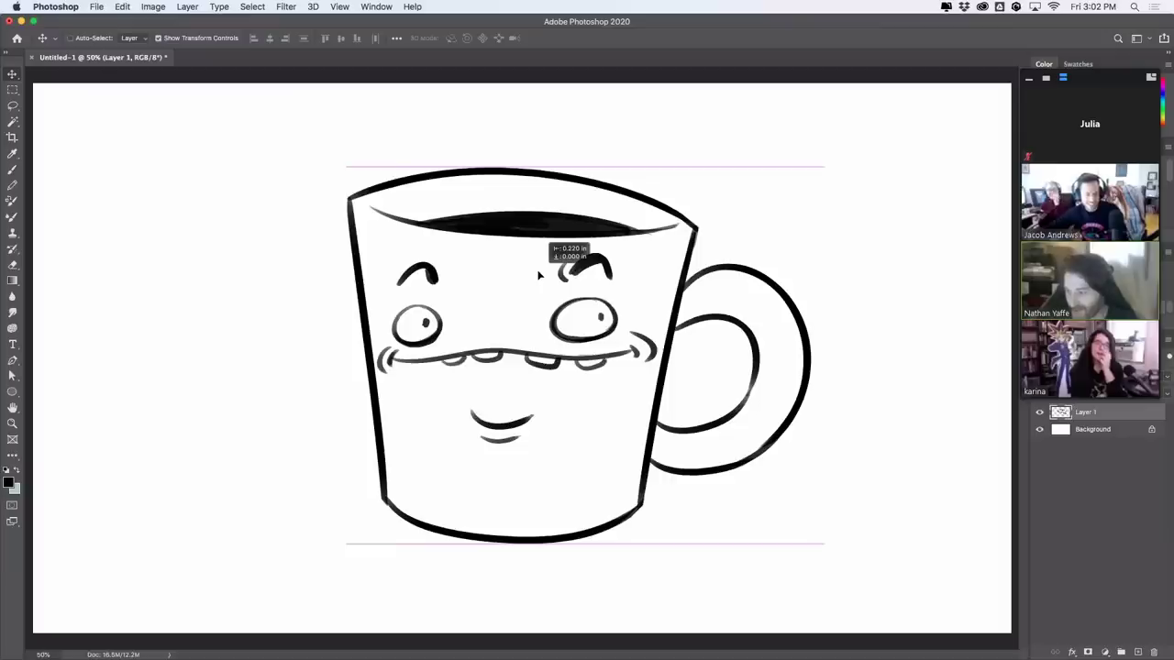
Step: Nudge the mug drawing slightly down and to the left on the canvas, then return to the Brush tool
left_click_drag(539, 275, 549, 275)
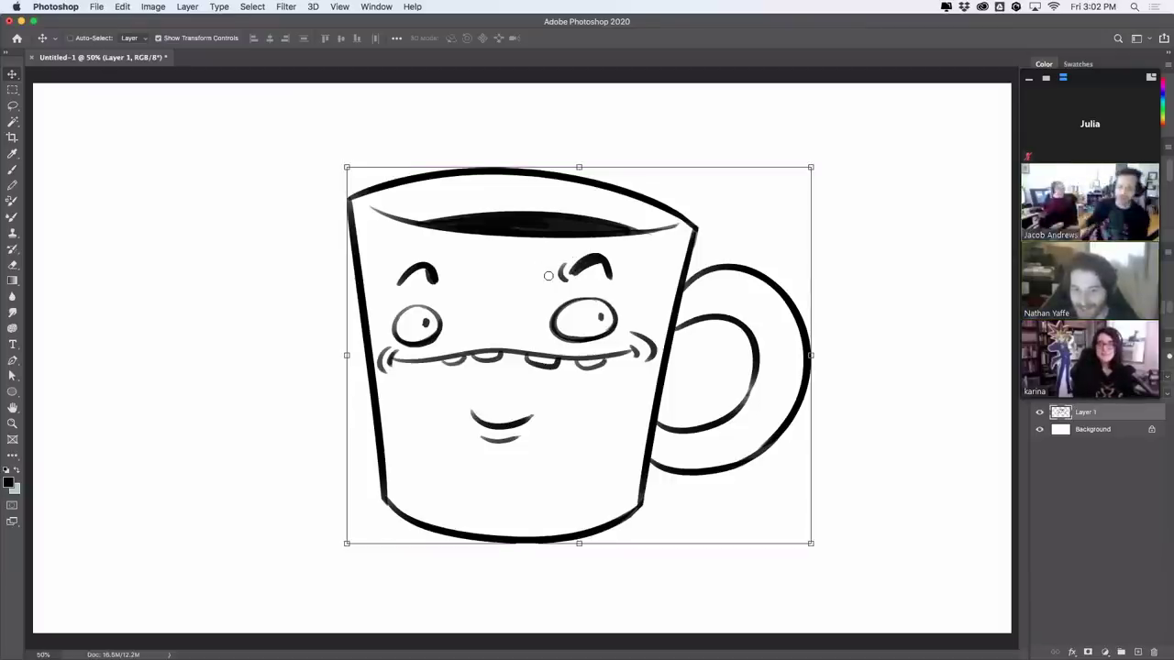
left_click(12, 170)
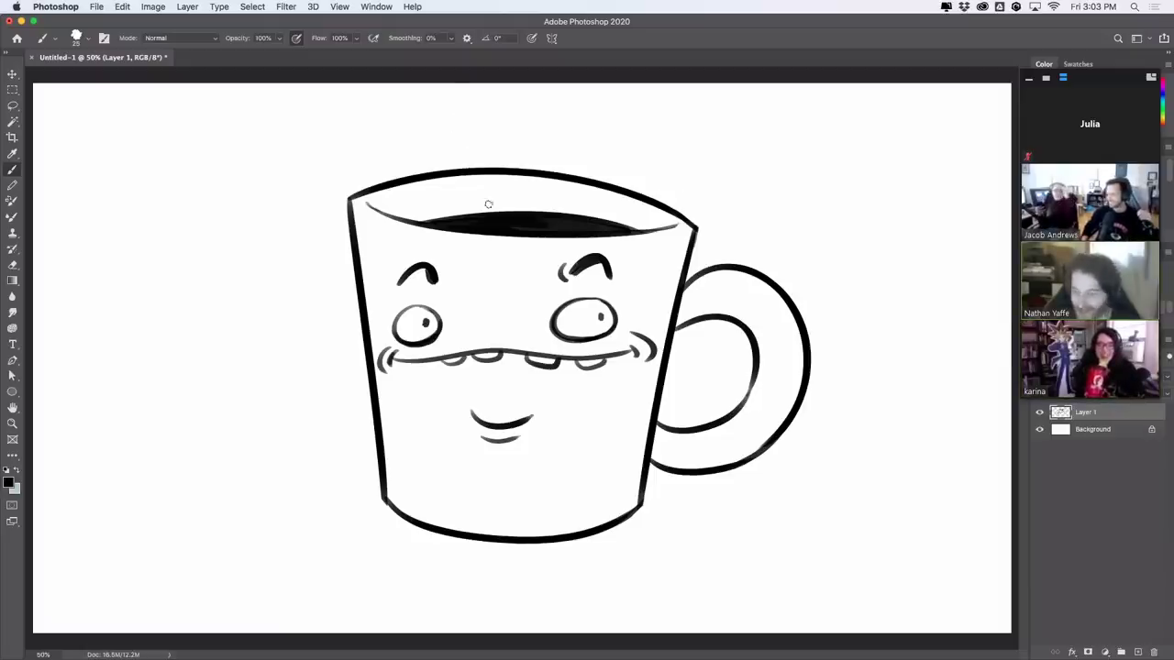
left_click(12, 74)
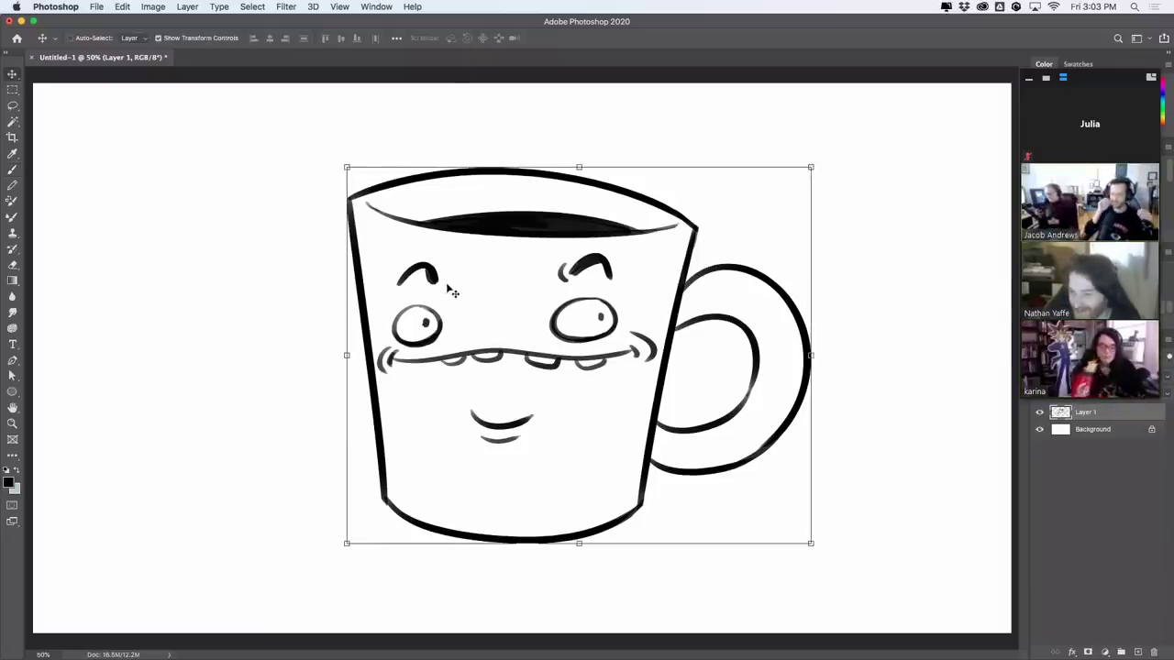
left_click_drag(466, 288, 463, 293)
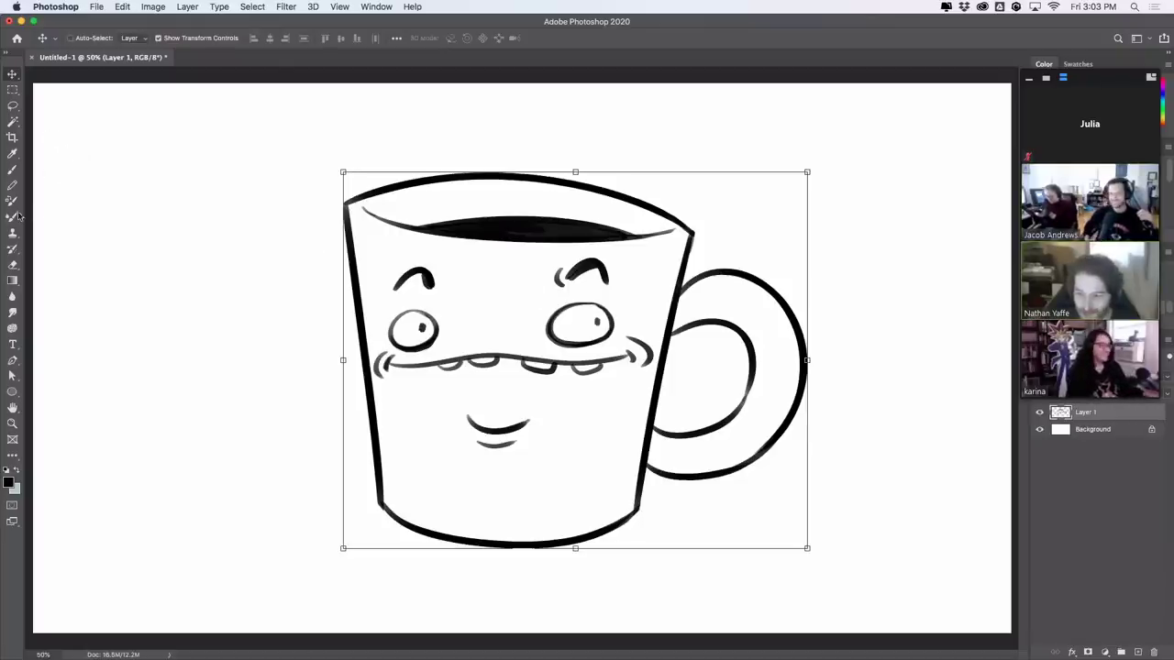
left_click(12, 170)
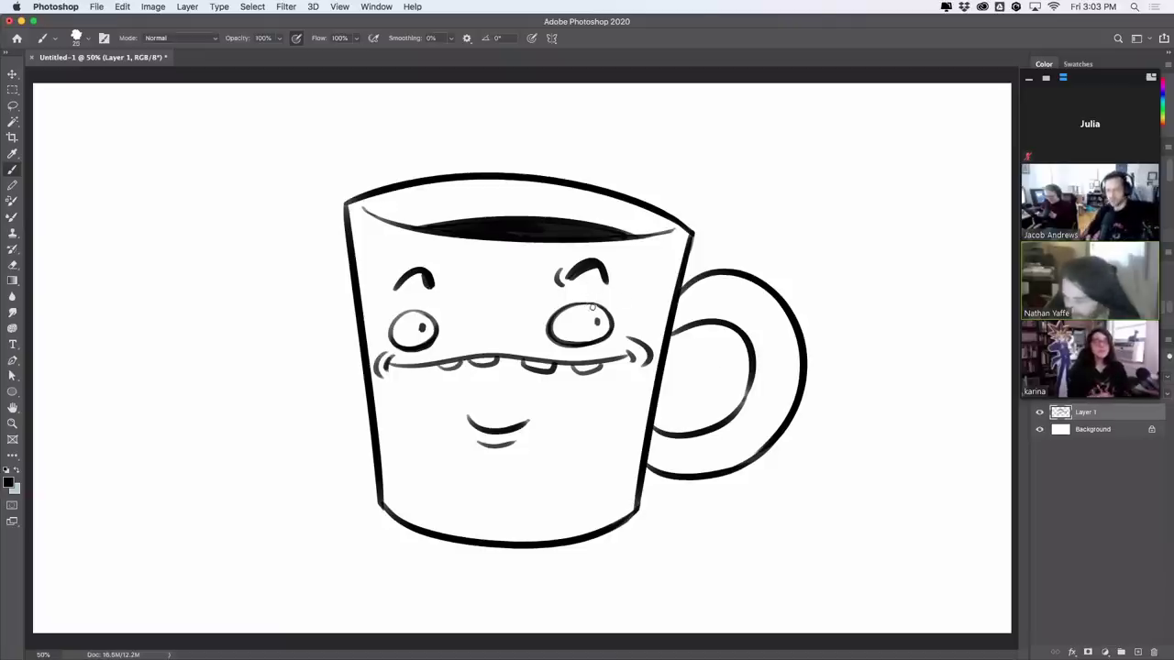
Step: Draw short eyelashes at the outer corners of both of the mug's eyes with a size 15 brush
key("bracketleft")
key("bracketleft")
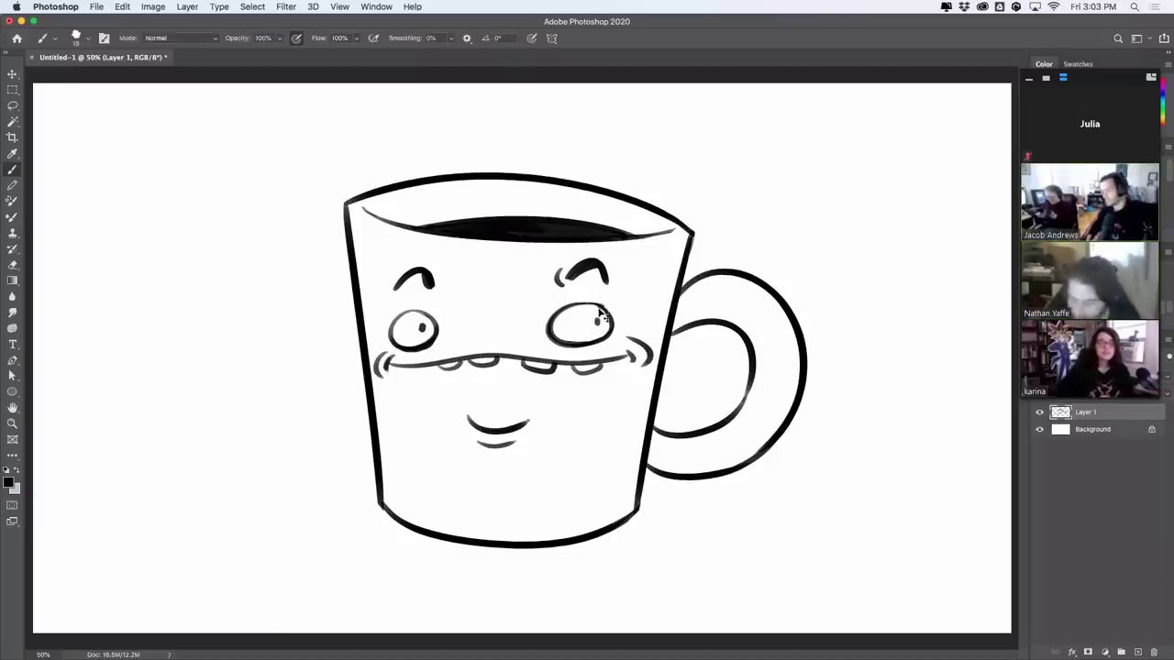
key("bracketright")
key("bracketright")
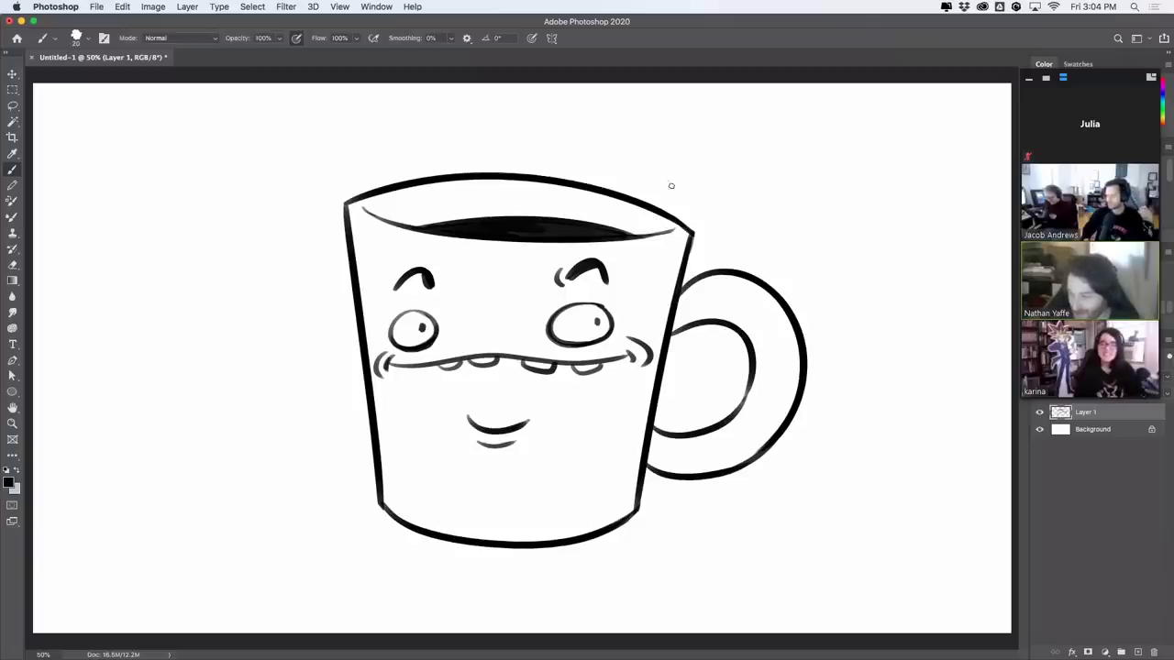
key("bracketleft")
left_click_drag(606, 312, 622, 314)
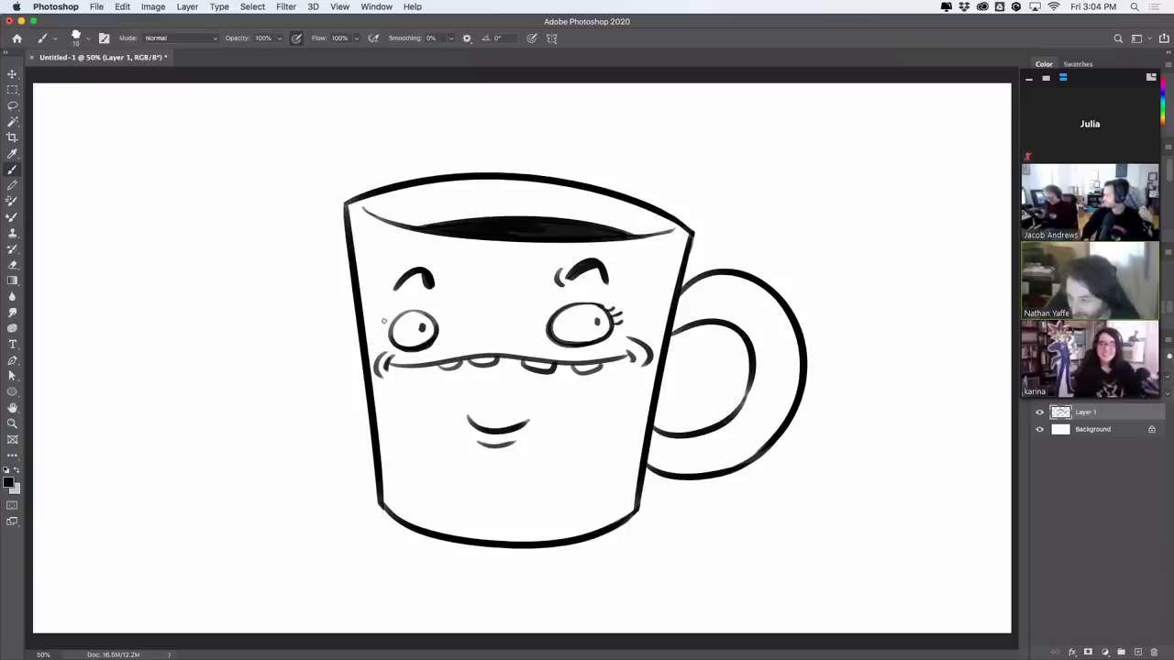
left_click_drag(383, 321, 403, 308)
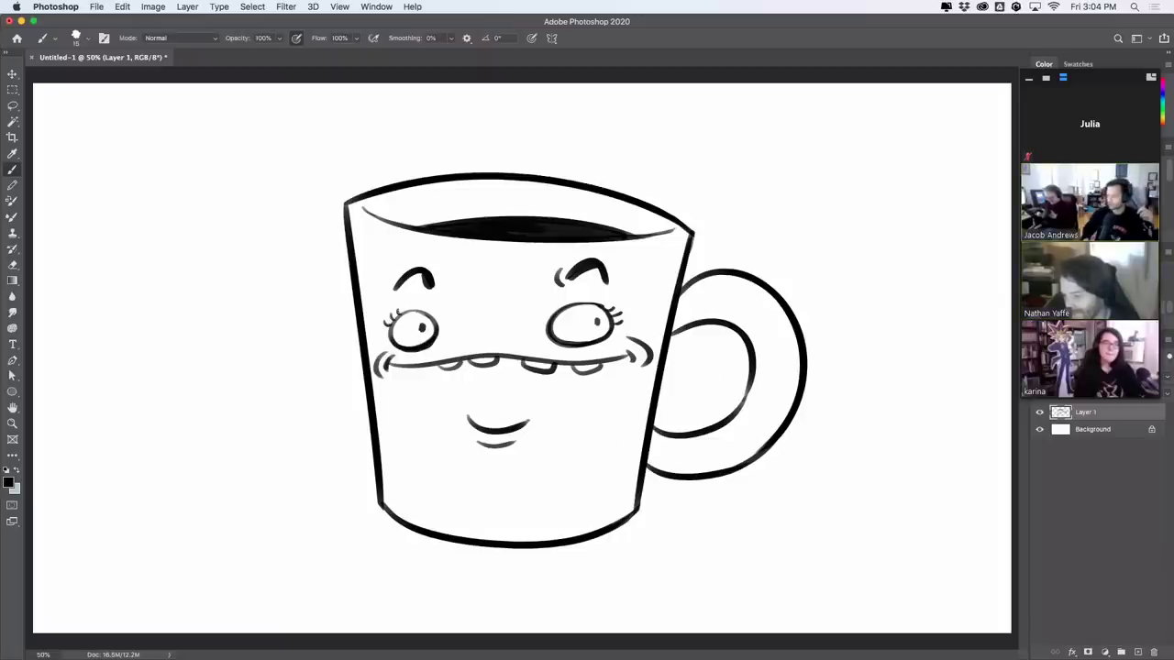
mouse_move(476, 342)
left_mouse_down()
mouse_move(539, 342)
mouse_move(484, 330)
mouse_move(521, 338)
left_mouse_up()
key("super+z")
key("super+z")
key("super+z")
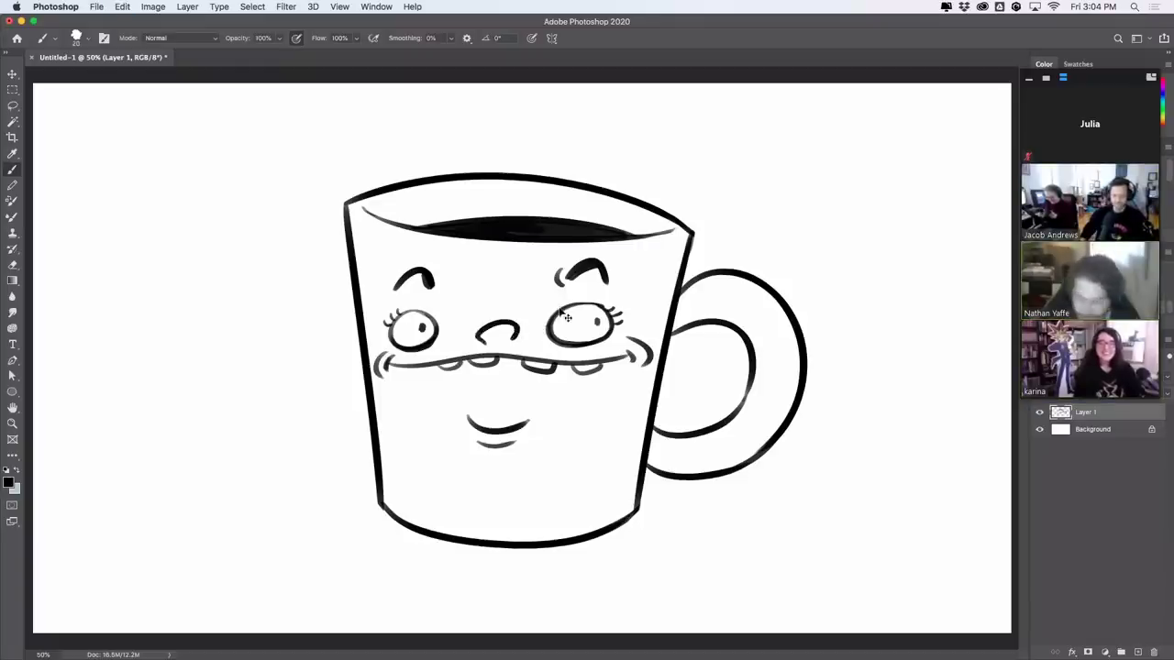
key("super+z")
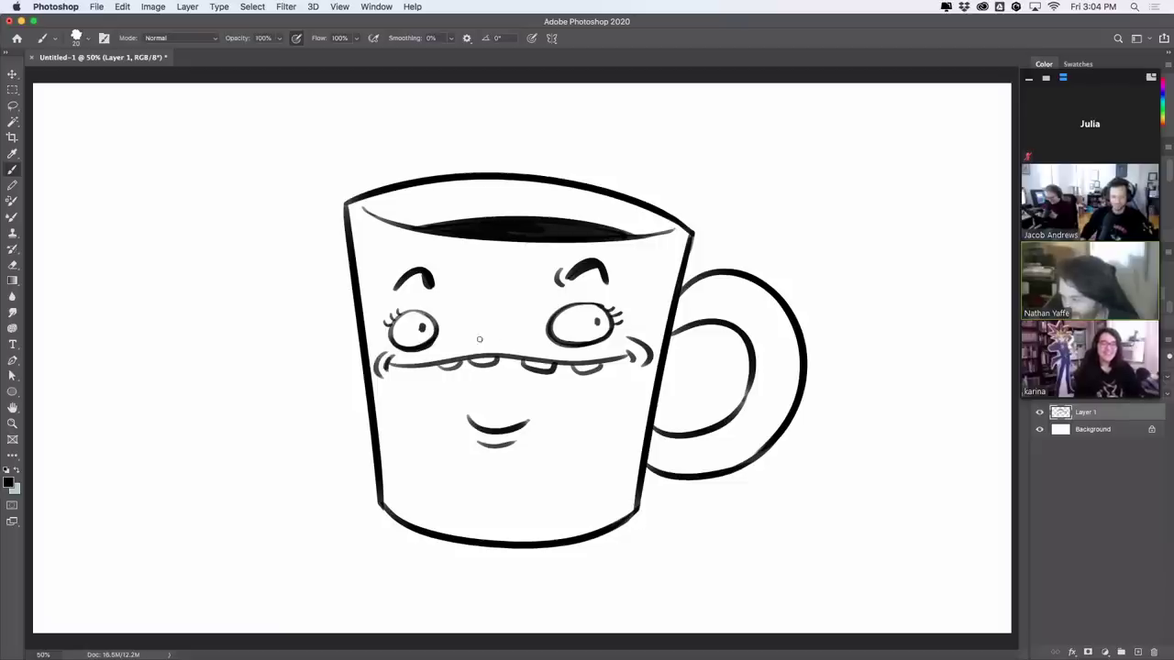
Step: Draw a long drooping nose across the mug's mouth line and thicken the joints where the handle meets the cup
mouse_move(489, 328)
left_mouse_down()
mouse_move(495, 383)
mouse_move(482, 381)
mouse_move(505, 329)
left_mouse_up()
key("super+z")
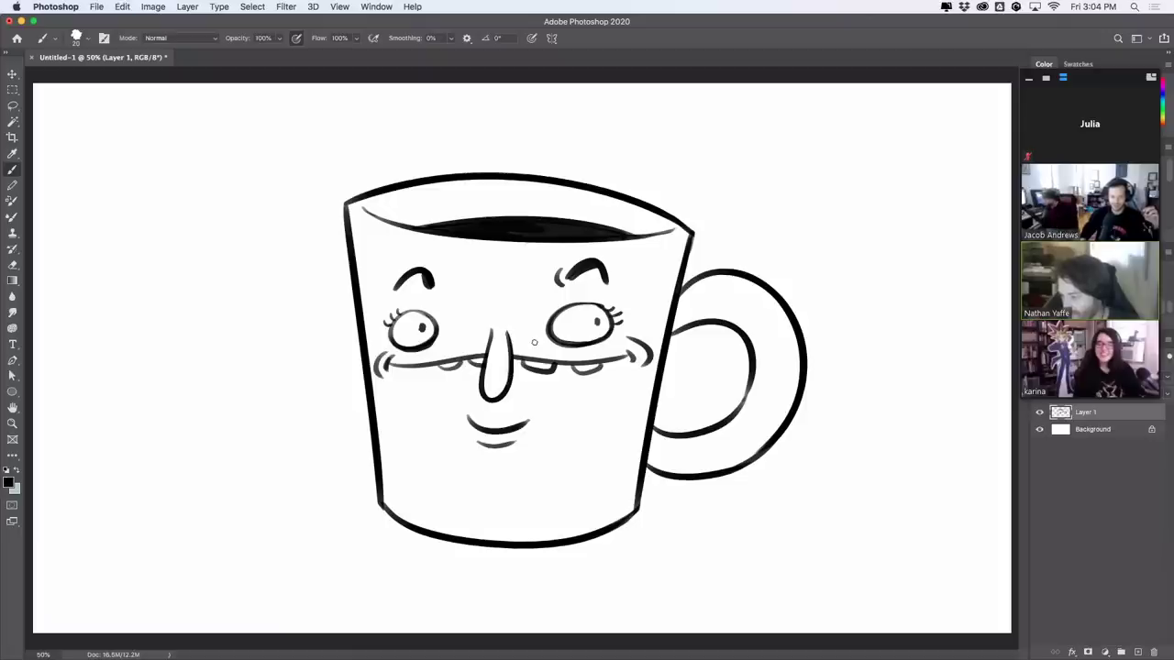
left_click_drag(491, 319, 511, 317)
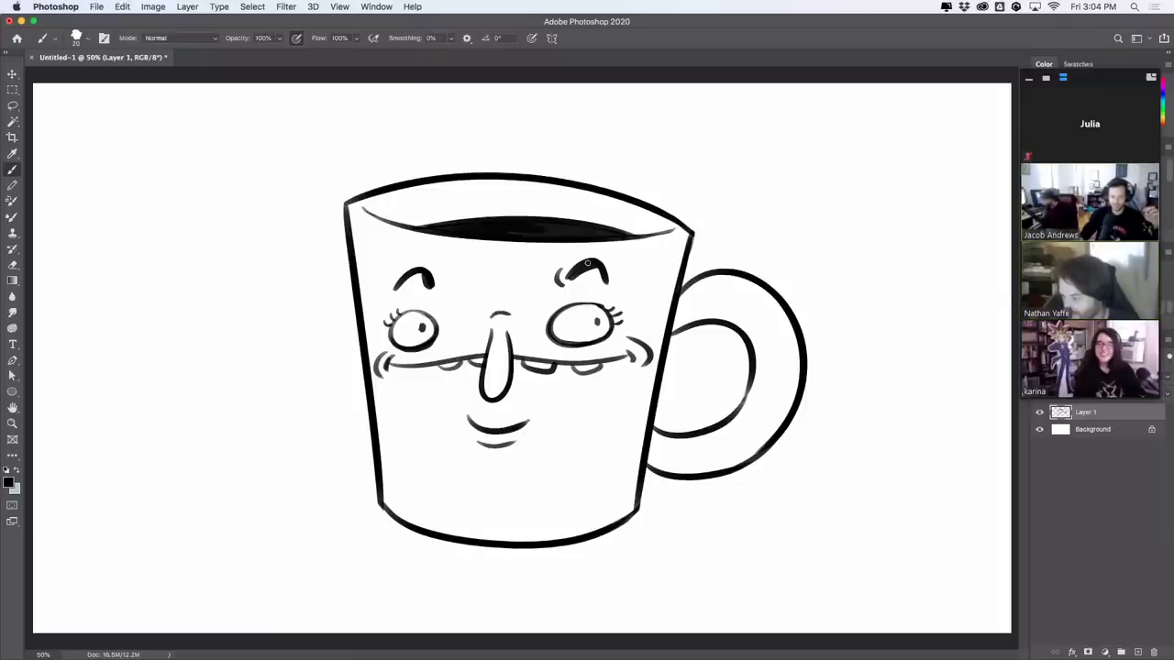
key("super+z")
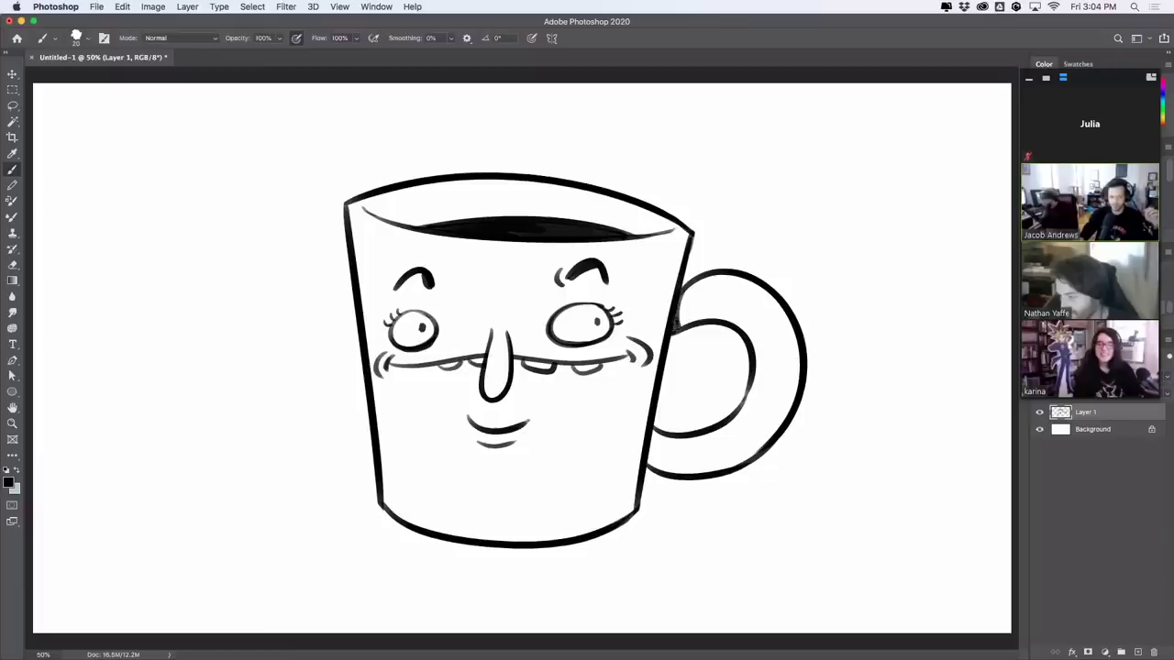
mouse_move(657, 438)
left_mouse_down()
mouse_move(662, 460)
mouse_move(658, 435)
mouse_move(651, 466)
left_mouse_up()
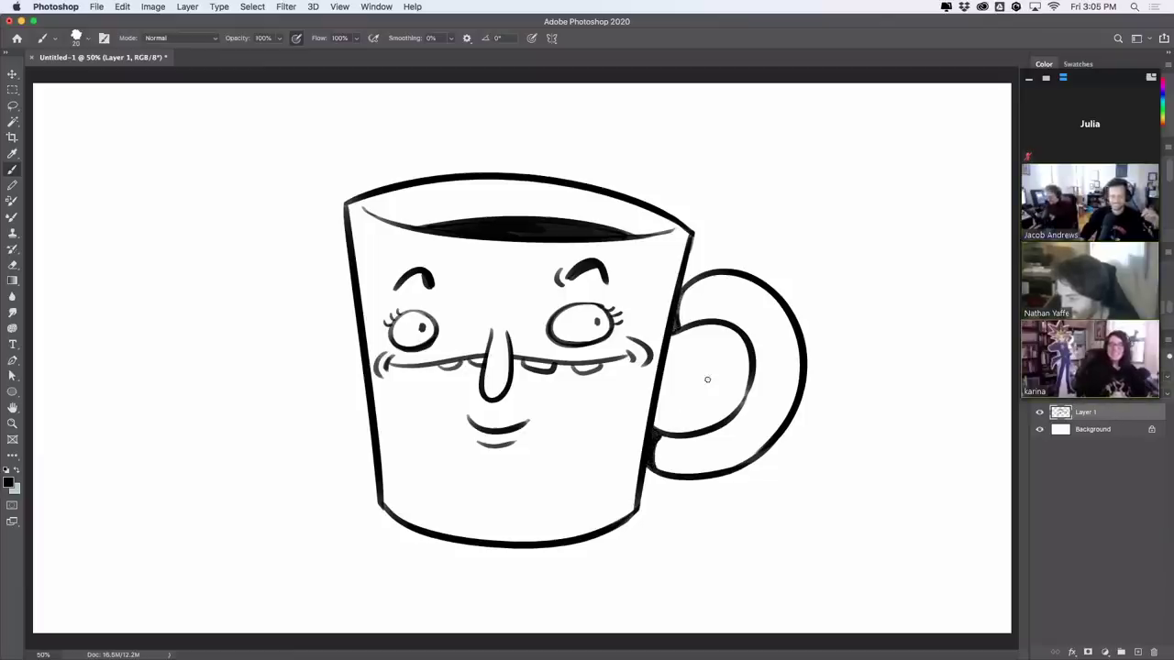
Step: Add curled nostrils on both sides of the mug's nose and a short vertical bridge line above it
left_click_drag(491, 319, 509, 318)
key("super+z")
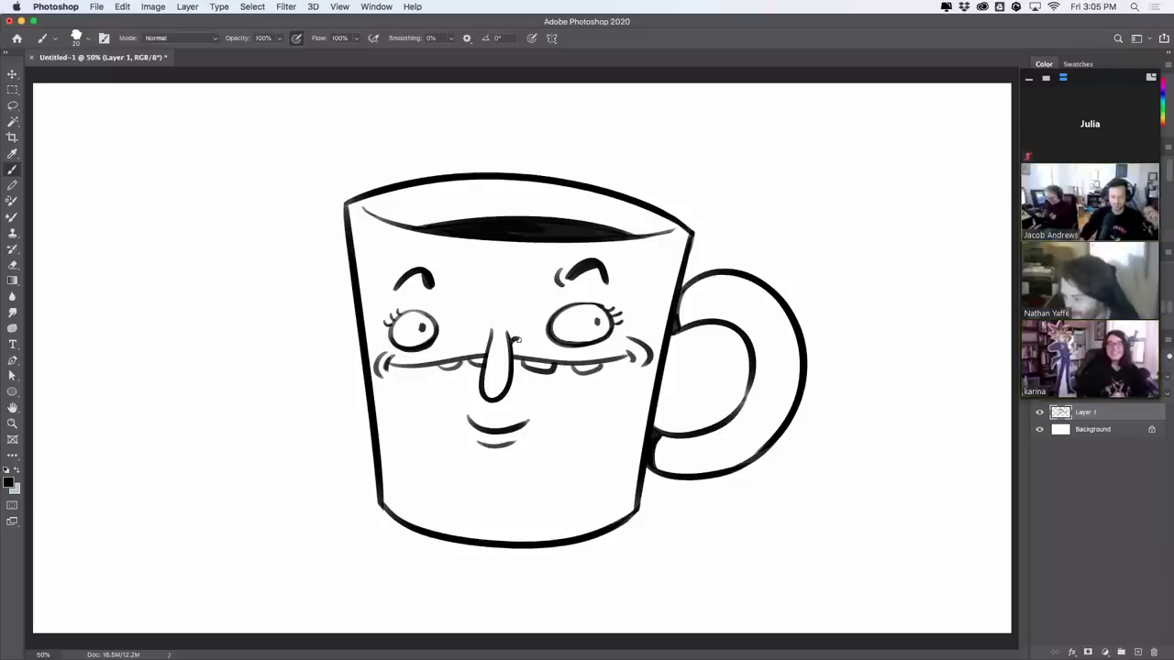
mouse_move(514, 332)
left_mouse_down()
mouse_move(518, 349)
mouse_move(477, 330)
mouse_move(490, 333)
left_mouse_up()
key("super+z")
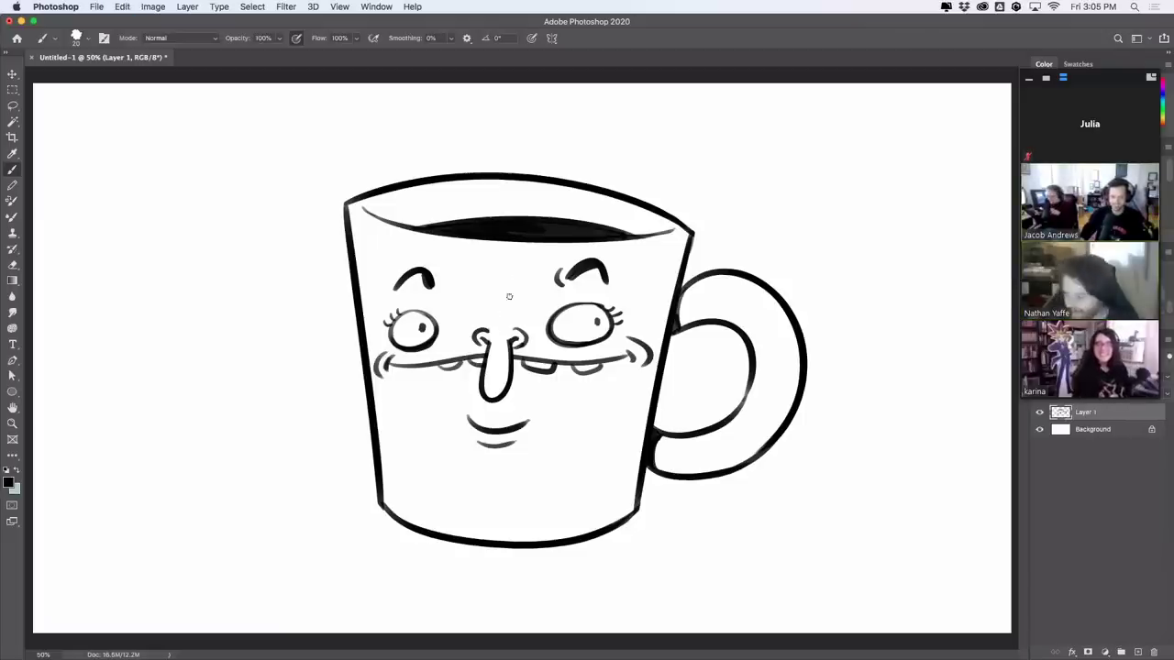
mouse_move(493, 314)
left_mouse_down()
mouse_move(493, 336)
mouse_move(495, 299)
left_mouse_up()
key("ctrl+z")
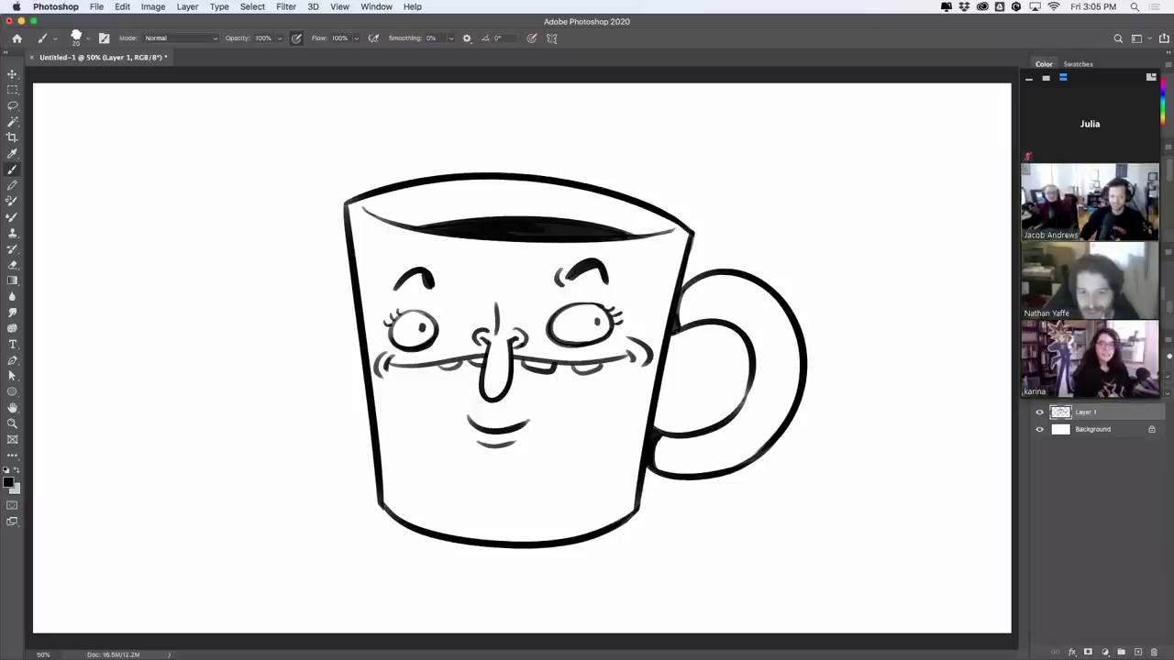
Step: Hide the mug drawing's layer and add a new blank layer above it
left_click(1039, 413)
left_click(1138, 652)
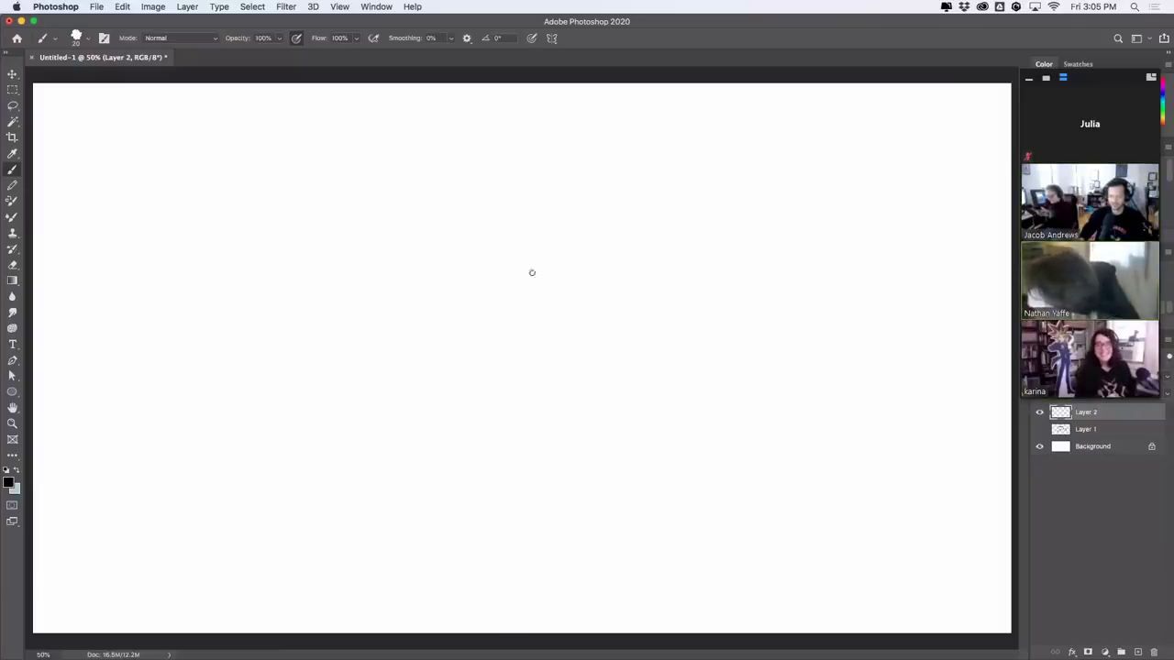
Step: Draw the cheek, jaw and right ear of a cartoon face on the new layer, with a nose in the middle
left_click_drag(478, 209, 486, 263)
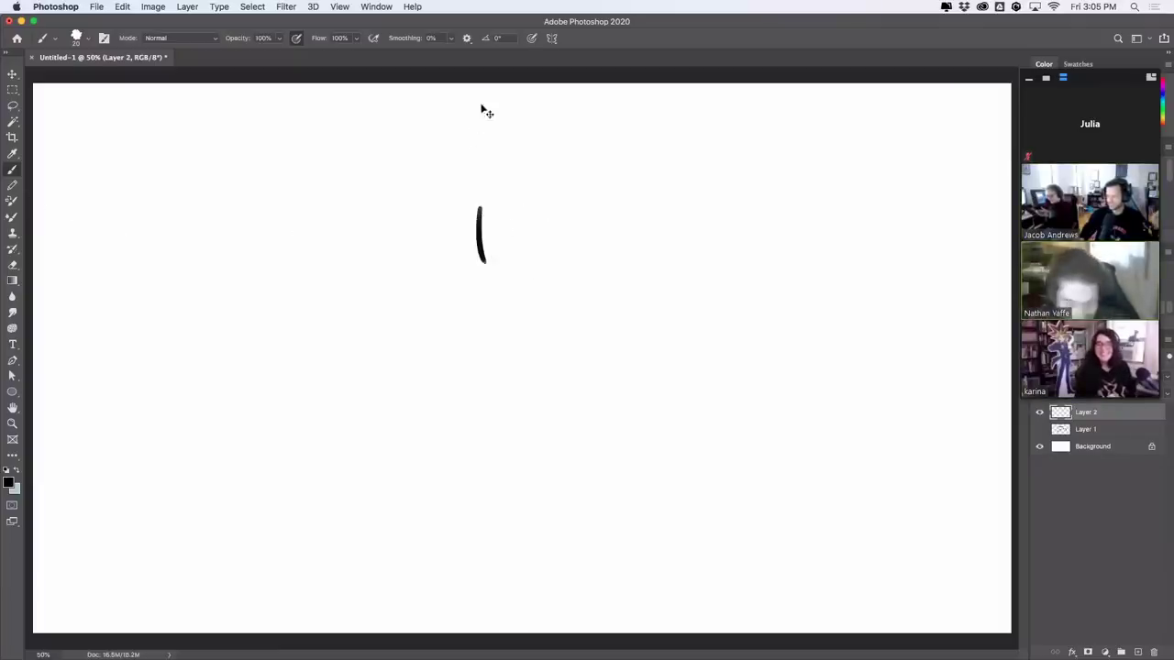
key("super+z")
mouse_move(435, 215)
left_mouse_down()
mouse_move(453, 275)
mouse_move(490, 333)
left_mouse_up()
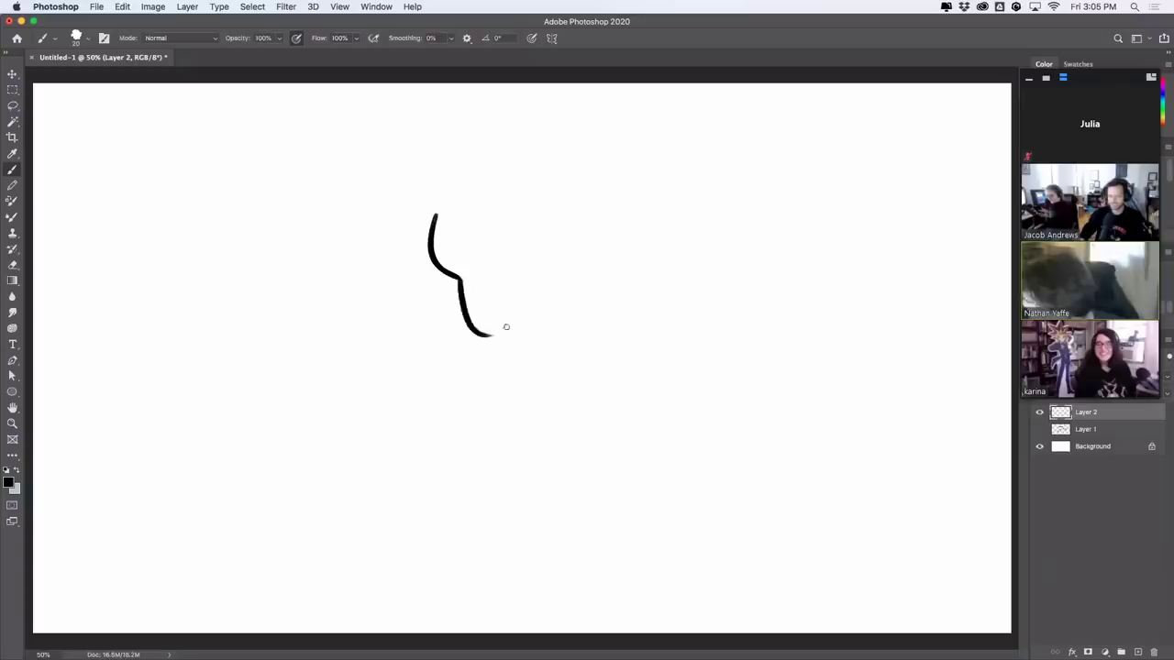
key("super+z")
mouse_move(461, 278)
left_mouse_down()
mouse_move(549, 331)
mouse_move(567, 252)
mouse_move(569, 265)
mouse_move(576, 246)
mouse_move(603, 232)
left_mouse_up()
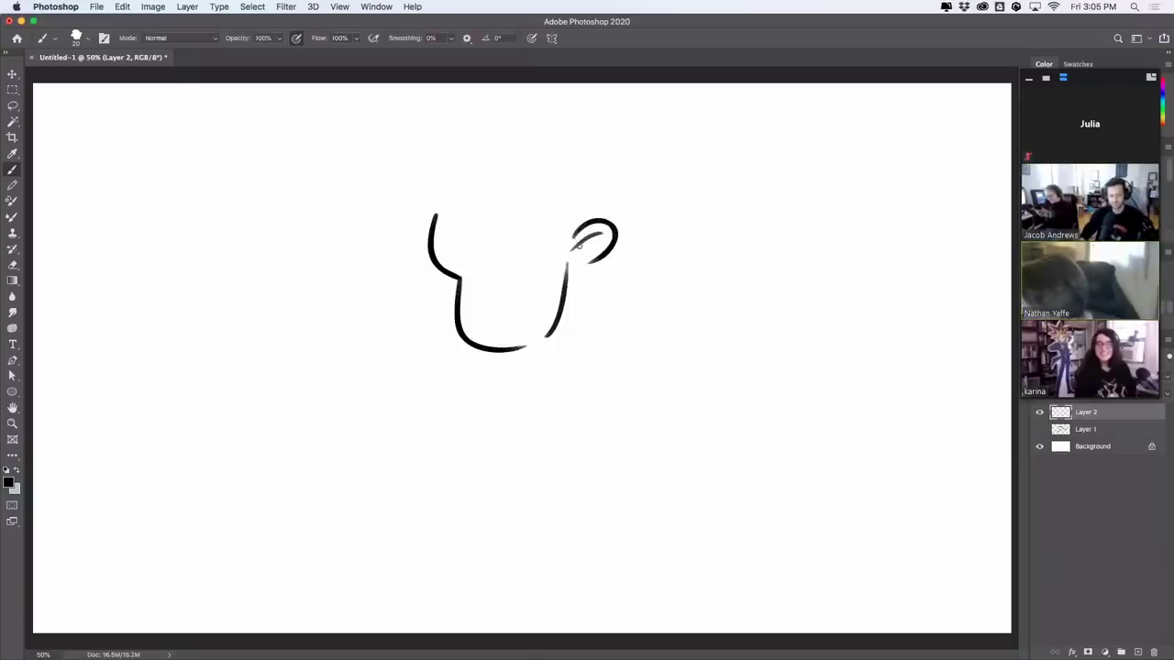
left_click_drag(487, 217, 488, 264)
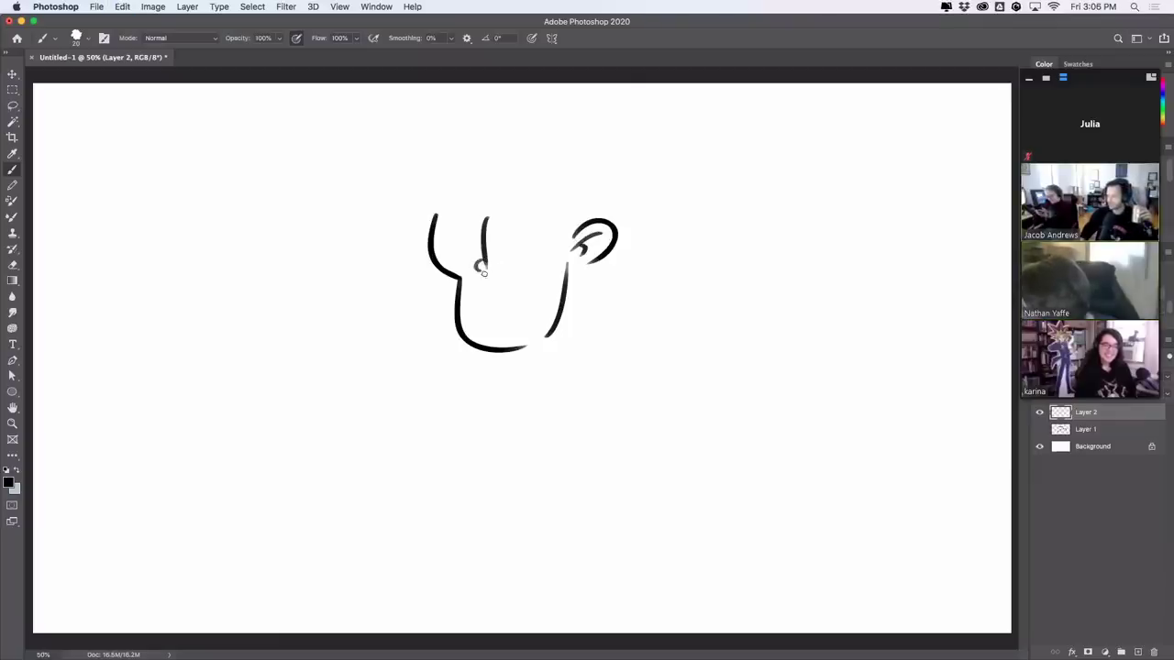
left_click_drag(510, 270, 513, 257)
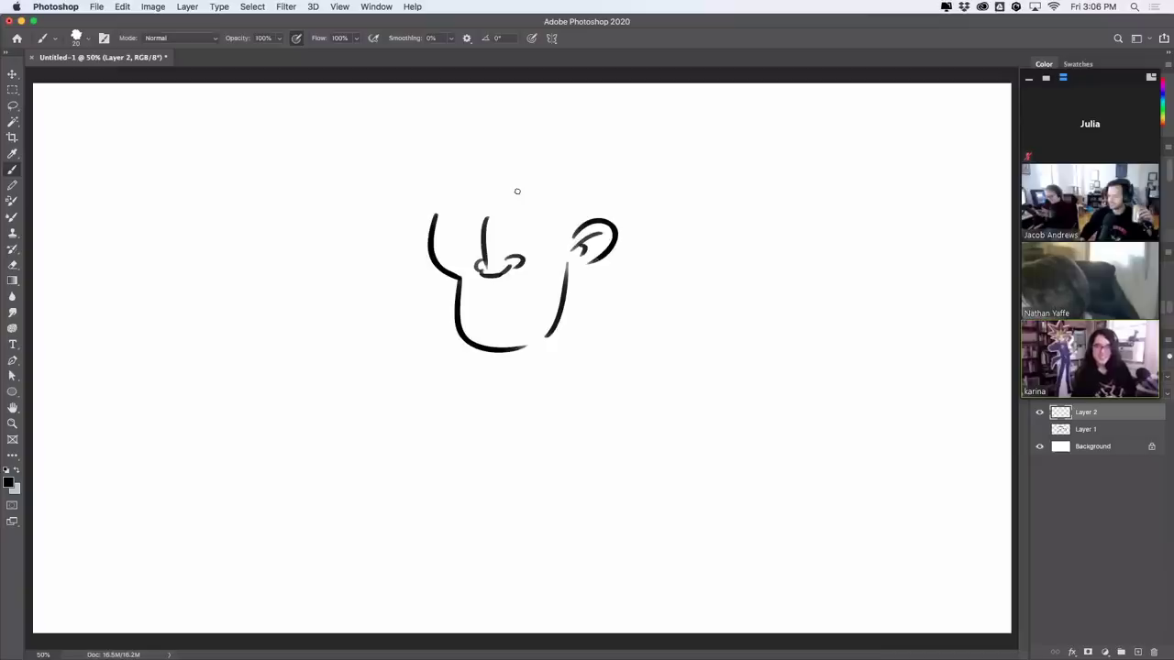
Step: Draw a half-lidded right eye and a slanted strap with a solid black eye patch over the left eye
mouse_move(435, 229)
left_mouse_down()
mouse_move(437, 240)
mouse_move(547, 196)
mouse_move(563, 217)
mouse_move(539, 226)
left_mouse_up()
key("super+z")
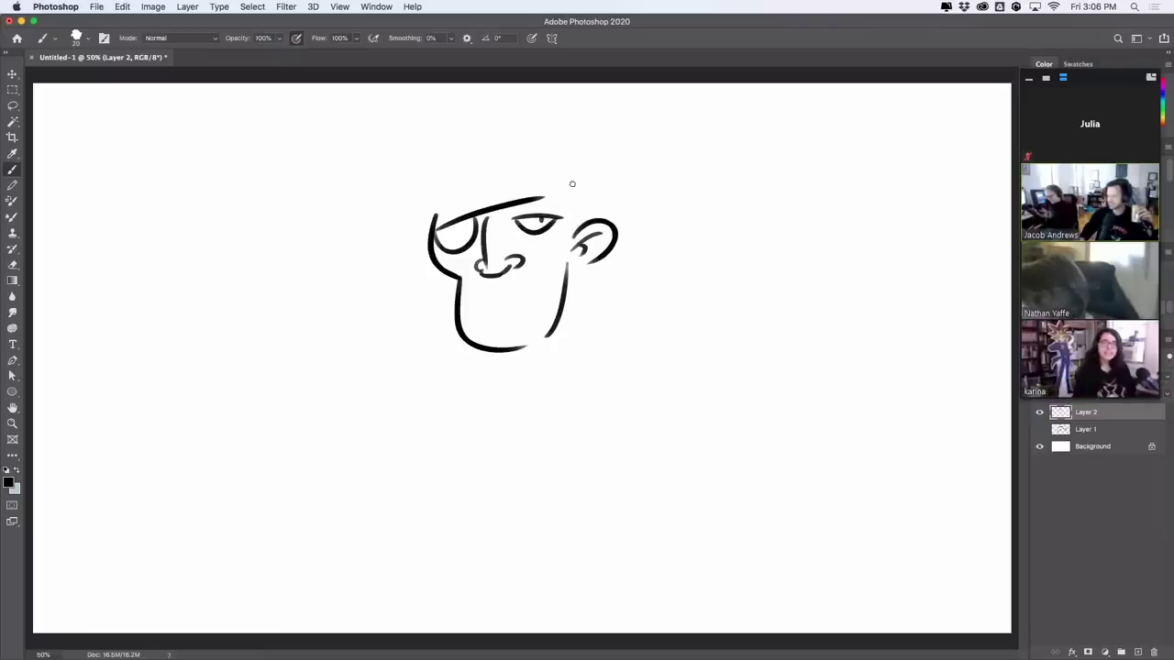
mouse_move(437, 231)
left_mouse_down()
mouse_move(458, 240)
mouse_move(473, 228)
left_mouse_up()
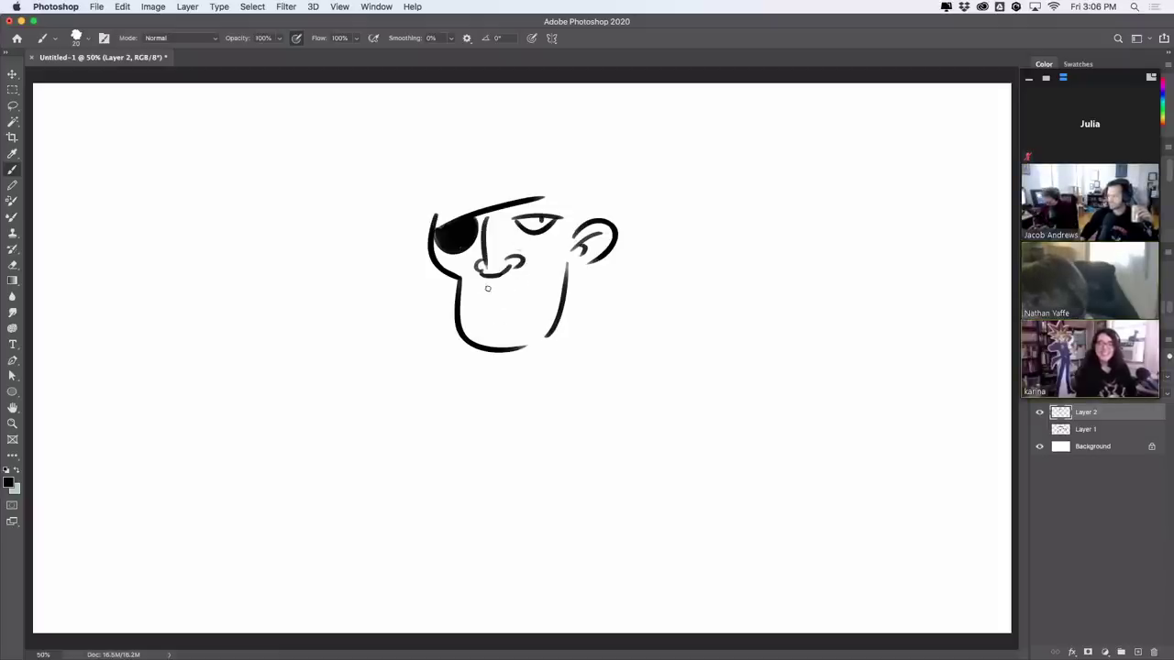
Step: Draw a straight slanted mouth below the nose and short stubble ticks along the jawline
mouse_move(488, 288)
left_mouse_down()
mouse_move(548, 287)
mouse_move(539, 278)
mouse_move(550, 273)
left_mouse_up()
key("super+z")
key("super+z")
key("super+z")
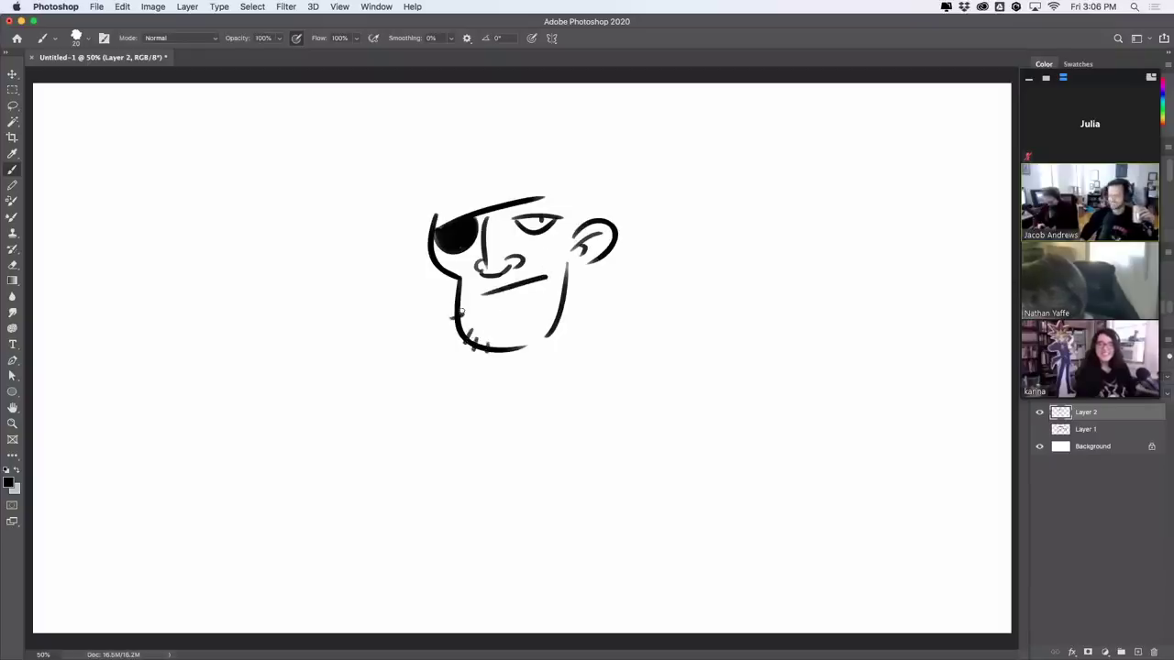
left_click_drag(453, 305, 458, 297)
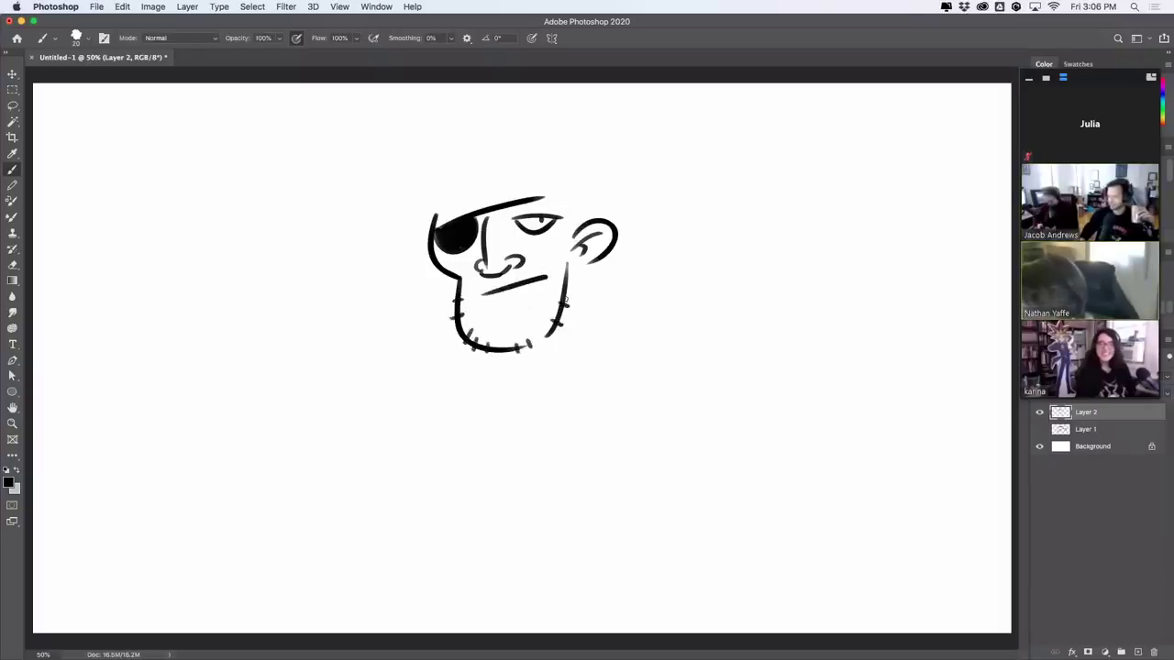
Step: Draw a curved line in front of the ear and a jagged tuft of hair falling over the eye-patch strap
left_click_drag(572, 225, 547, 257)
key("super+z")
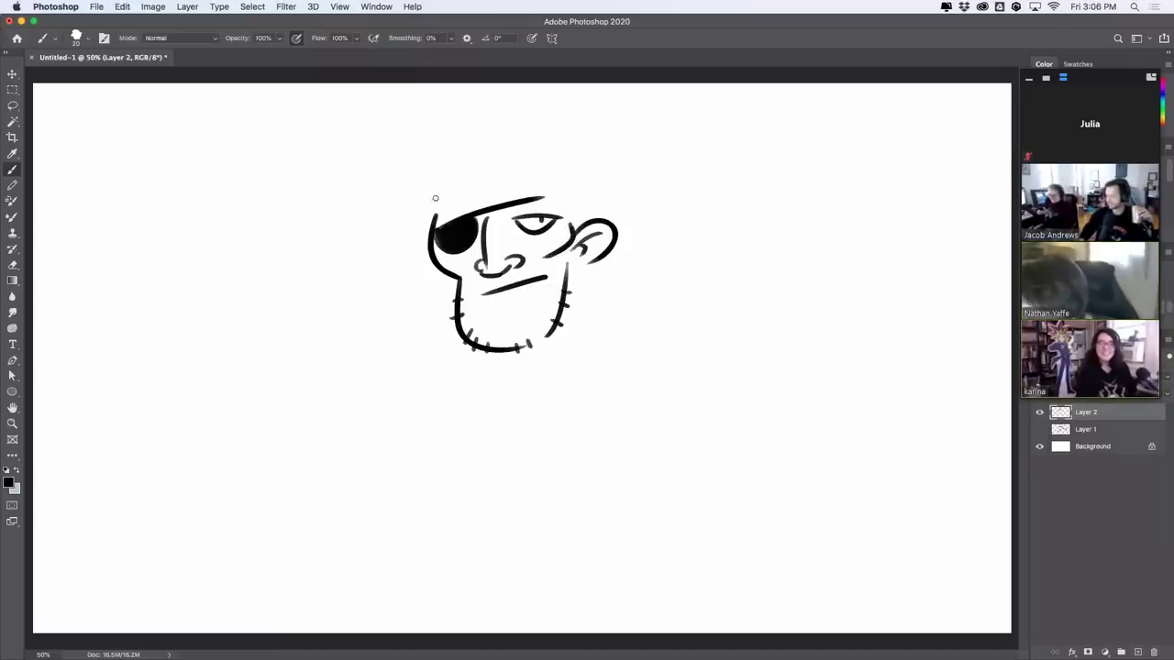
key("super+z")
mouse_move(452, 198)
left_mouse_down()
mouse_move(488, 177)
mouse_move(482, 190)
mouse_move(503, 223)
mouse_move(463, 203)
left_mouse_up()
key("super+z")
mouse_move(463, 202)
left_mouse_down()
mouse_move(522, 187)
mouse_move(498, 216)
mouse_move(521, 188)
left_mouse_up()
key("super+z")
key("super+z")
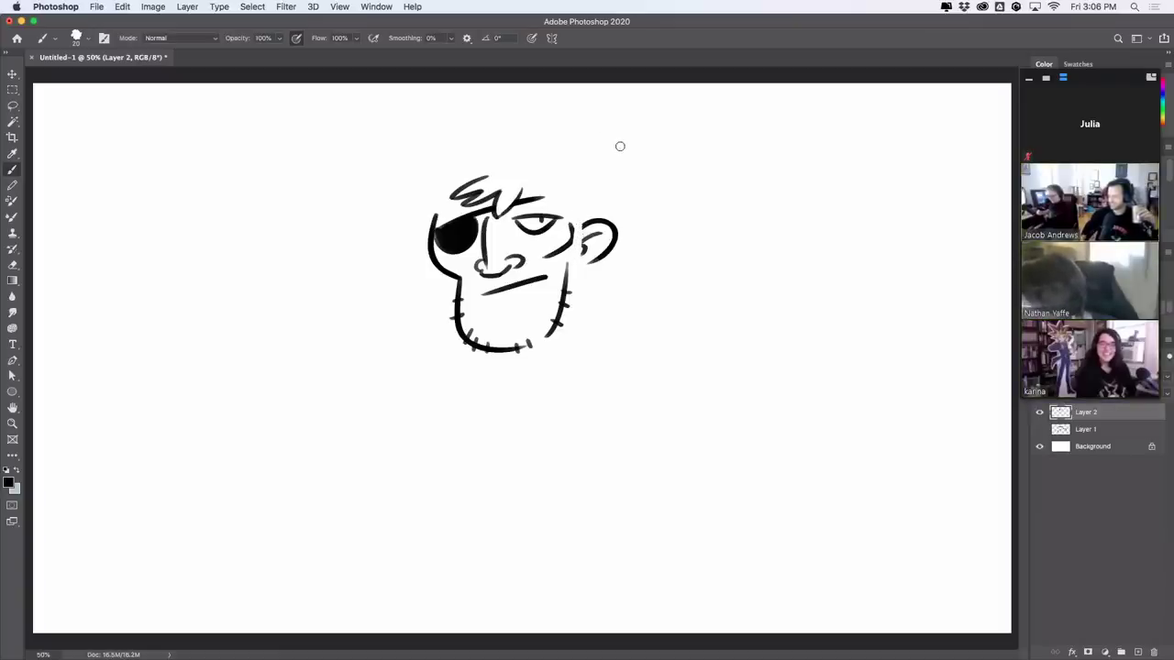
Step: Add sideburns on both sides of the face and open the mouth to show a row of teeth
mouse_move(565, 251)
left_mouse_down()
mouse_move(553, 262)
mouse_move(576, 264)
mouse_move(555, 265)
mouse_move(573, 261)
mouse_move(581, 212)
mouse_move(569, 214)
left_mouse_up()
key("super+z")
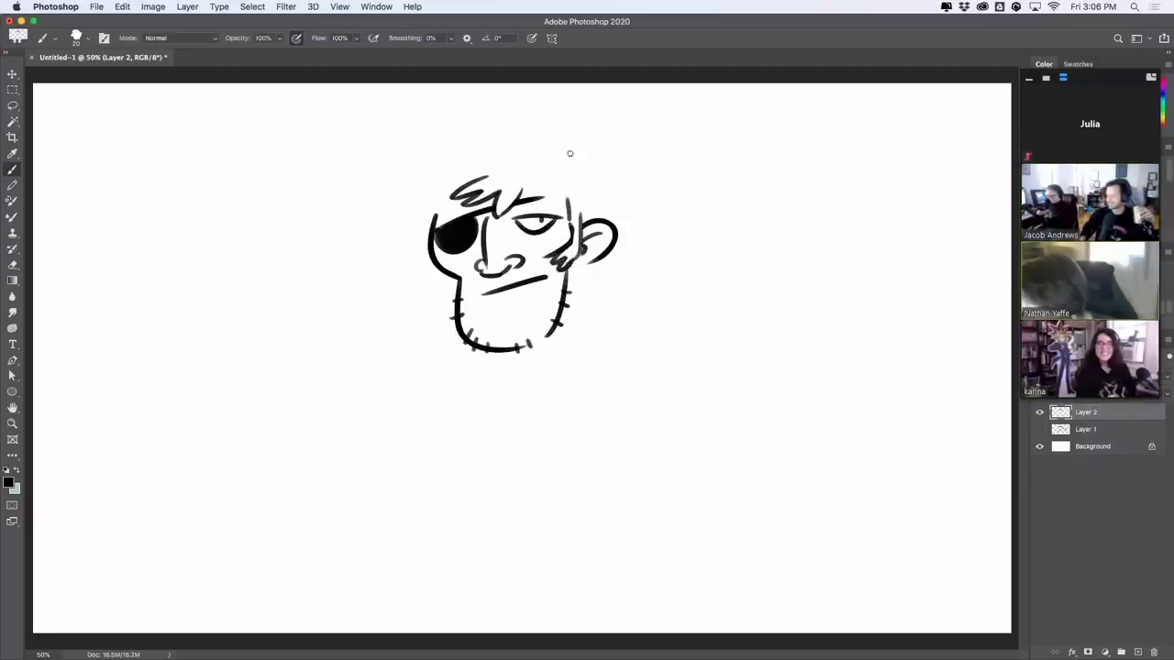
mouse_move(440, 272)
left_mouse_down()
mouse_move(455, 292)
mouse_move(548, 278)
mouse_move(529, 292)
left_mouse_up()
key("super+z")
key("super+z")
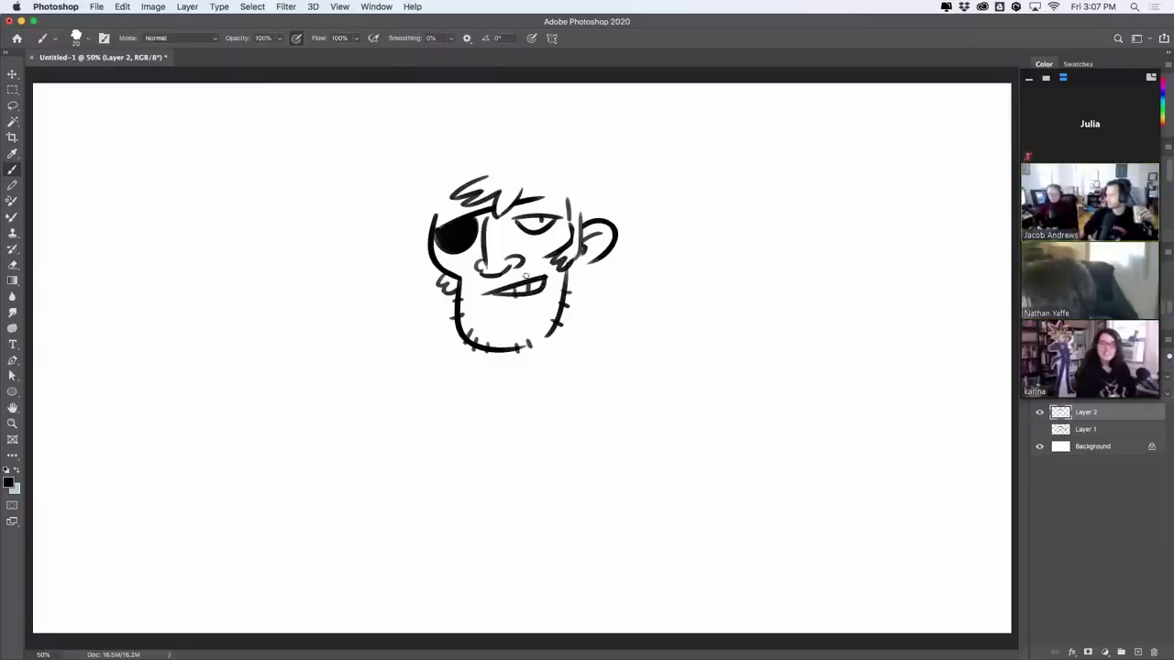
Step: Extend the left side of the head upward with a curved forehead line toward the hair tuft
mouse_move(435, 218)
left_mouse_down()
mouse_move(451, 186)
mouse_move(556, 175)
left_mouse_up()
key("super+z")
key("super+z")
key("super+z")
left_click_drag(448, 187, 553, 185)
key("super+z")
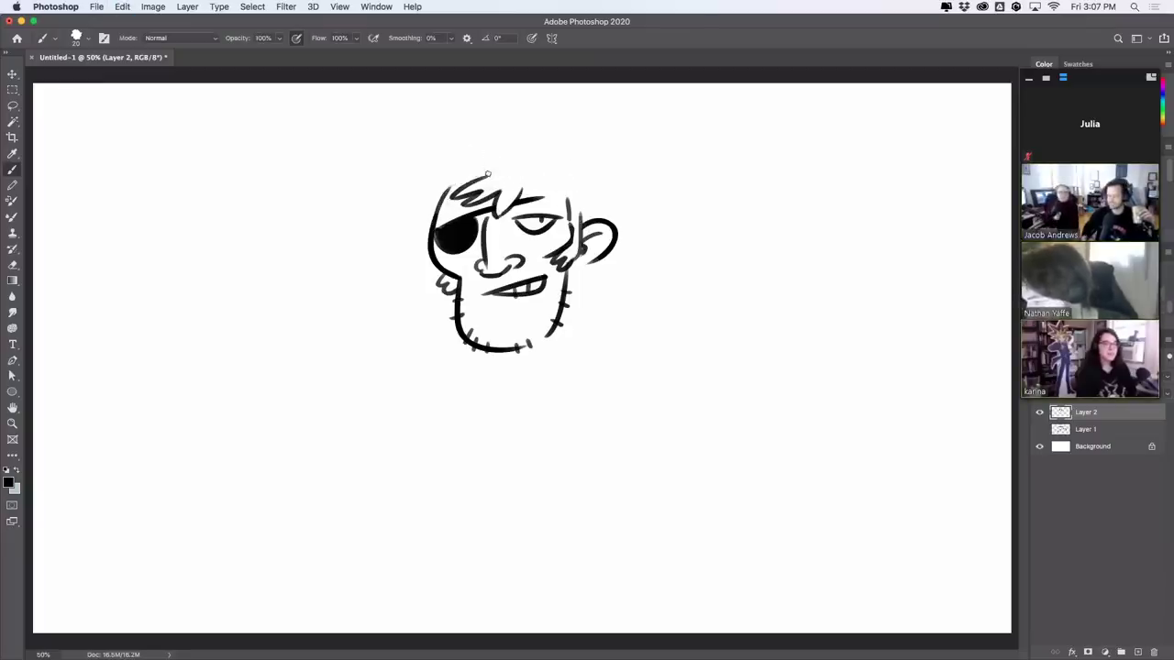
Step: Draw the top of the hair and the line down to the ear, with a small outward curve on each side of the head
mouse_move(470, 174)
left_mouse_down()
mouse_move(521, 166)
mouse_move(527, 196)
mouse_move(587, 212)
mouse_move(591, 188)
left_mouse_up()
key("super+z")
key("super+z")
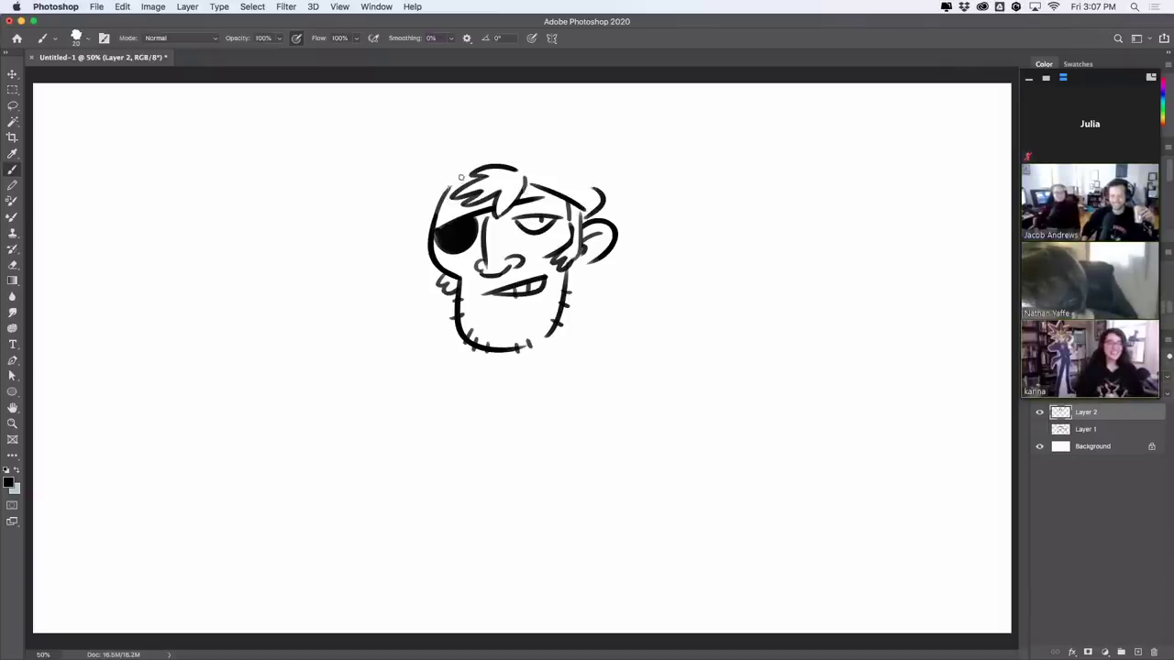
key("super+z")
mouse_move(448, 189)
left_mouse_down()
mouse_move(480, 177)
mouse_move(462, 161)
left_mouse_up()
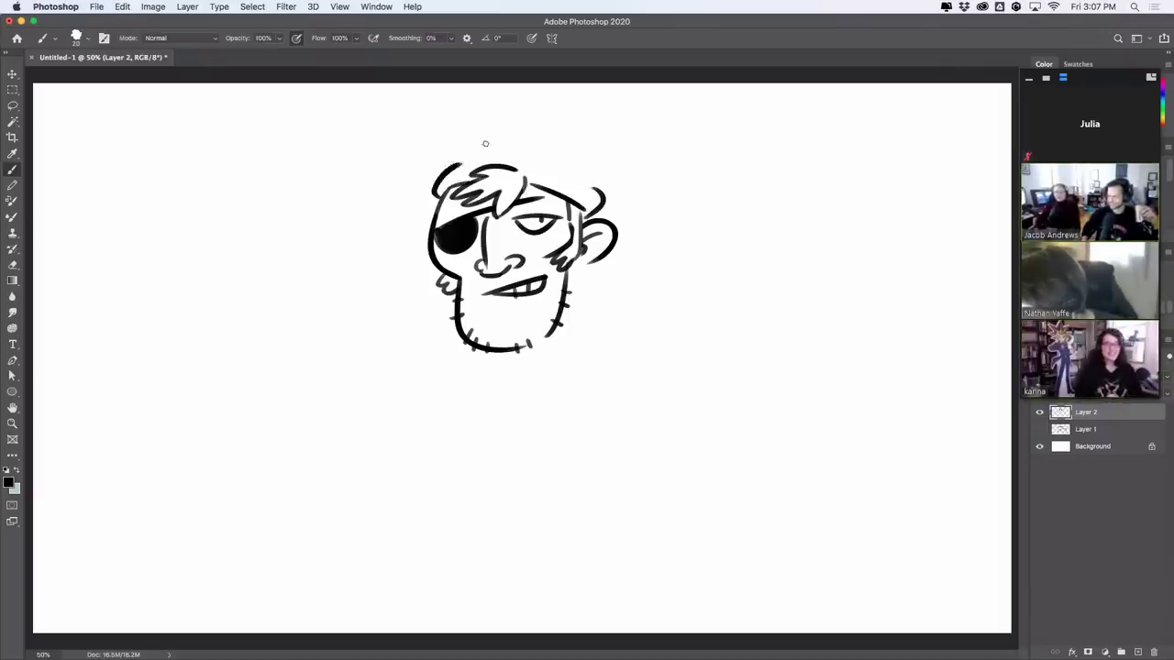
Step: Draw the cap's curved side rising from the hair above the eye patch and its nearly flat top
key("super+z")
left_click_drag(435, 203, 512, 123)
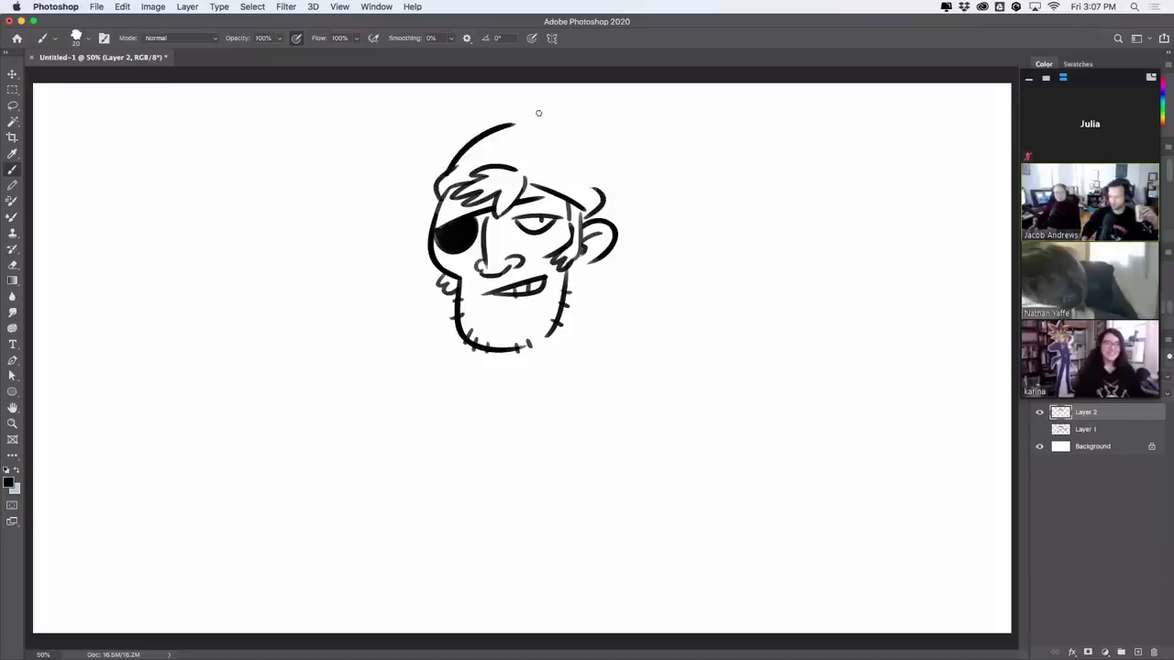
key("super+z")
left_click_drag(448, 174, 504, 130)
key("super+z")
mouse_move(446, 174)
left_mouse_down()
mouse_move(566, 132)
mouse_move(529, 132)
mouse_move(620, 165)
left_mouse_up()
key("super+z")
key("super+z")
Step: Draw the cap's sloping back with a pointed overhang above the ear and a short fold line above the band
mouse_move(528, 132)
left_mouse_down()
mouse_move(593, 123)
mouse_move(610, 149)
left_mouse_up()
key("super+z")
mouse_move(526, 130)
left_mouse_down()
mouse_move(607, 158)
mouse_move(607, 178)
left_mouse_up()
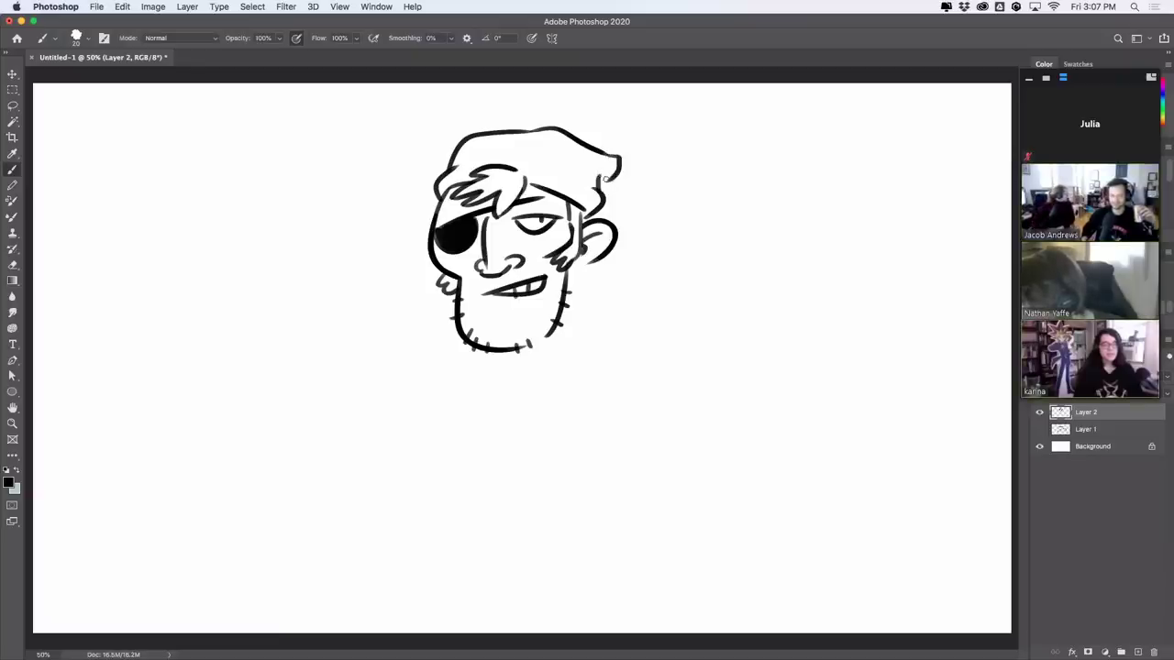
key("super+z")
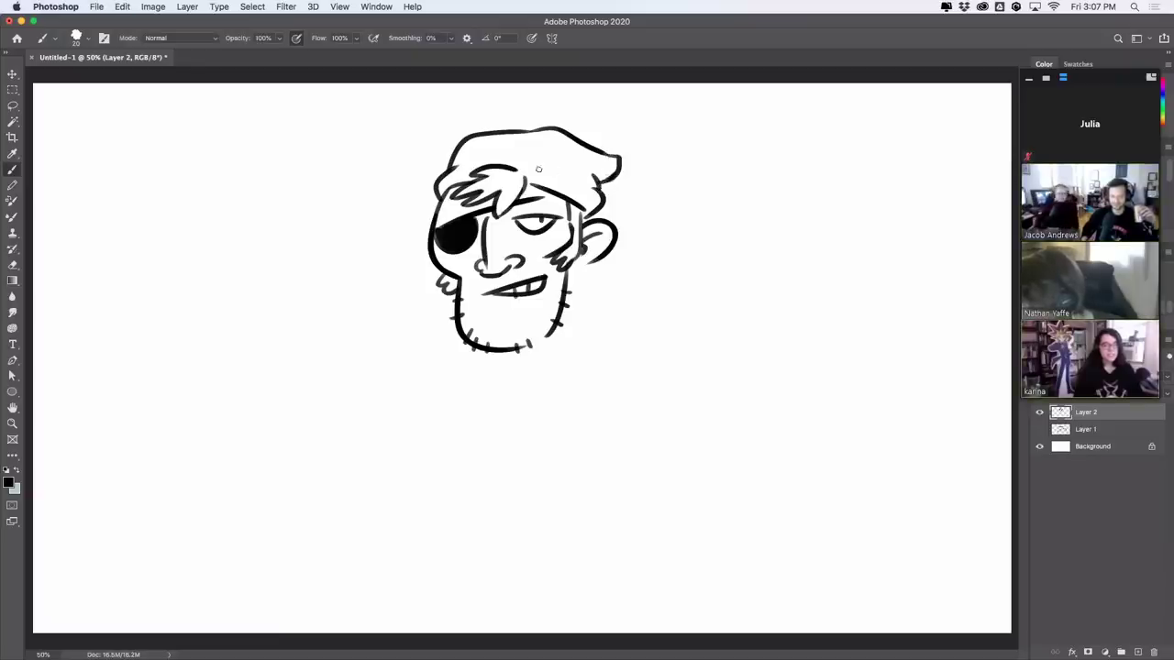
key("super+z")
left_click_drag(538, 169, 580, 187)
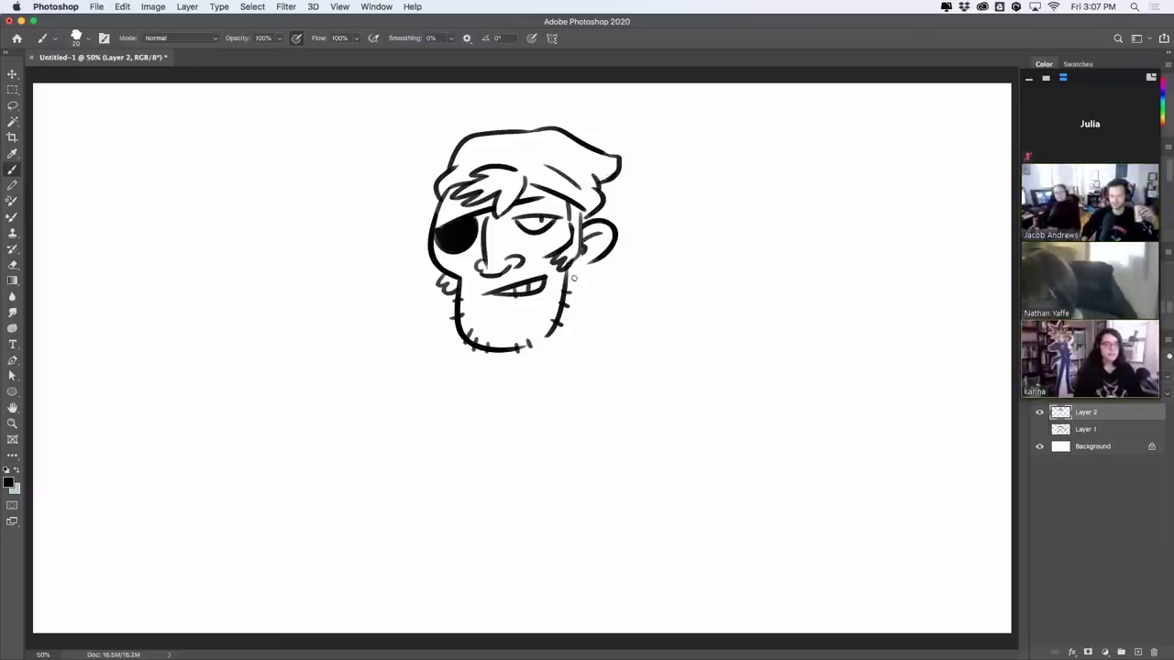
Step: Draw two short neck lines slanting away from the ear and the jaw
left_click_drag(573, 262, 618, 292)
key("super+z")
left_click_drag(559, 316, 598, 338)
key("super+z")
key("super+z")
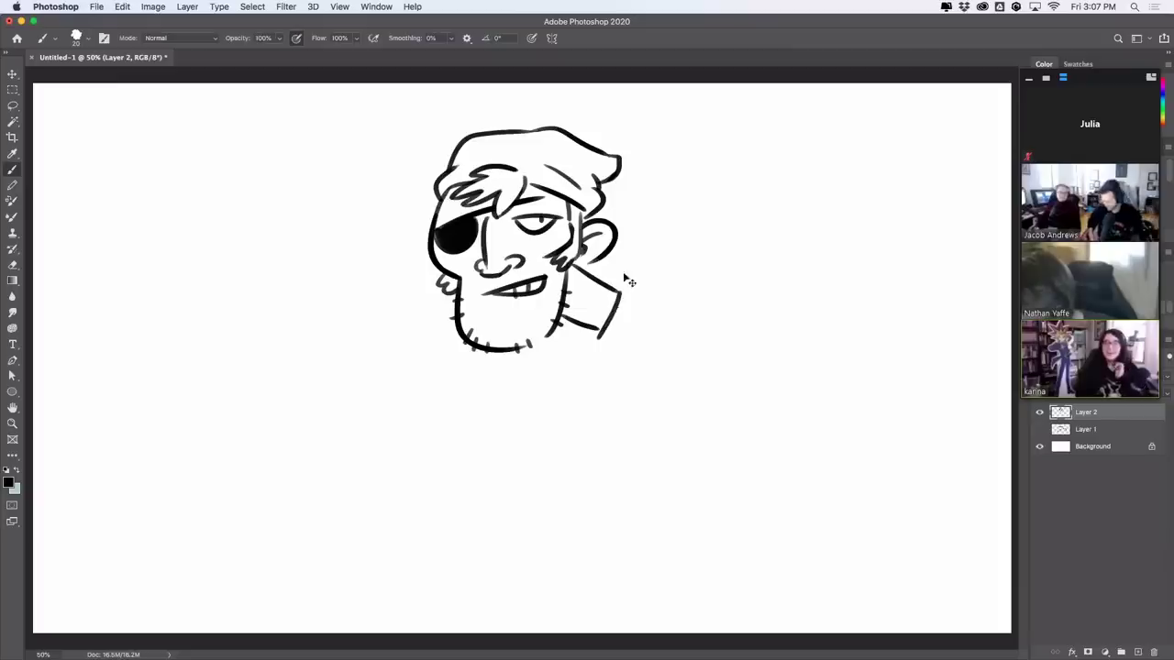
key("super+z")
mouse_move(632, 283)
left_mouse_down()
mouse_move(548, 410)
mouse_move(548, 400)
left_mouse_up()
key("super+z")
key("super+z")
key("super+z")
mouse_move(642, 274)
left_mouse_down()
mouse_move(541, 412)
mouse_move(579, 398)
left_mouse_up()
key("super+z")
key("super+z")
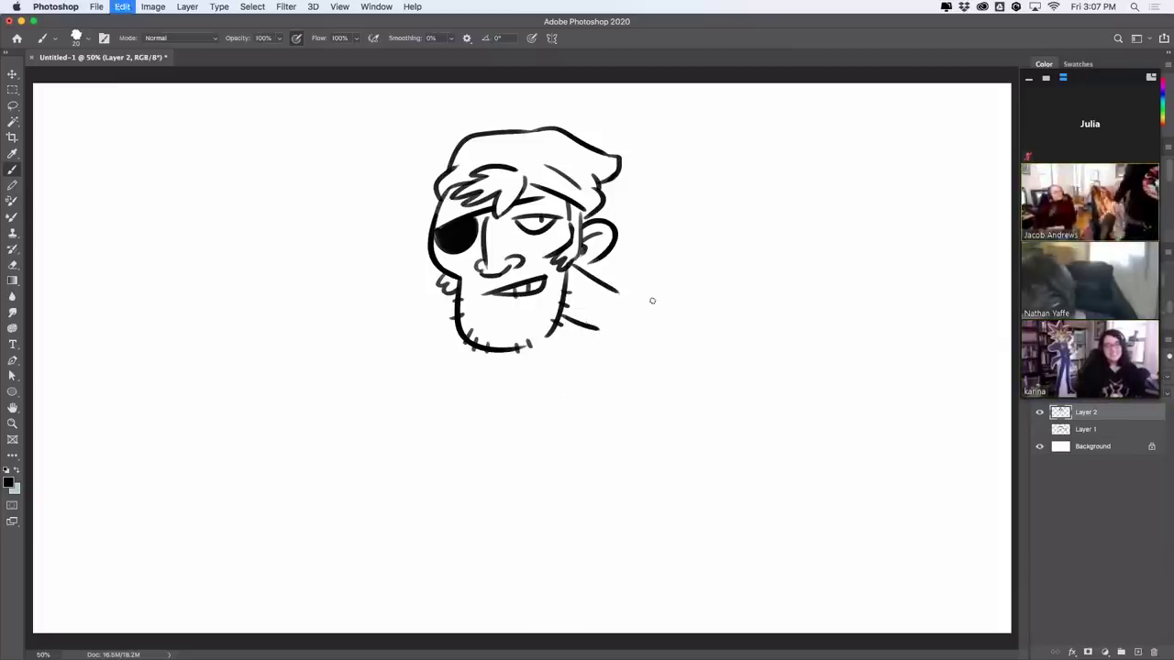
mouse_move(647, 276)
left_mouse_down()
mouse_move(514, 412)
mouse_move(694, 262)
left_mouse_up()
key("super+z")
key("super+z")
Step: Draw a tall raised coat collar across the neck with a zigzag lapel notch, and the long curve of the hunched back
left_click_drag(533, 400, 690, 263)
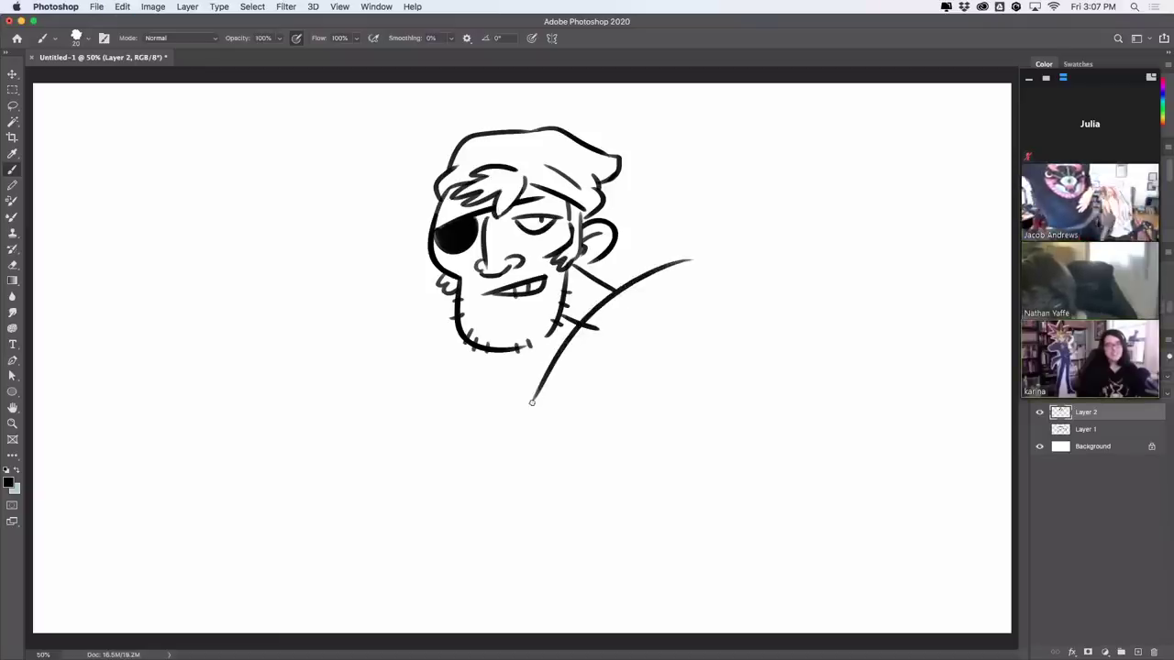
mouse_move(532, 402)
left_mouse_down()
mouse_move(573, 392)
mouse_move(583, 427)
left_mouse_up()
mouse_move(695, 262)
left_mouse_down()
mouse_move(690, 324)
mouse_move(794, 519)
left_mouse_up()
key("super+z")
mouse_move(691, 328)
left_mouse_down()
mouse_move(718, 346)
mouse_move(840, 576)
left_mouse_up()
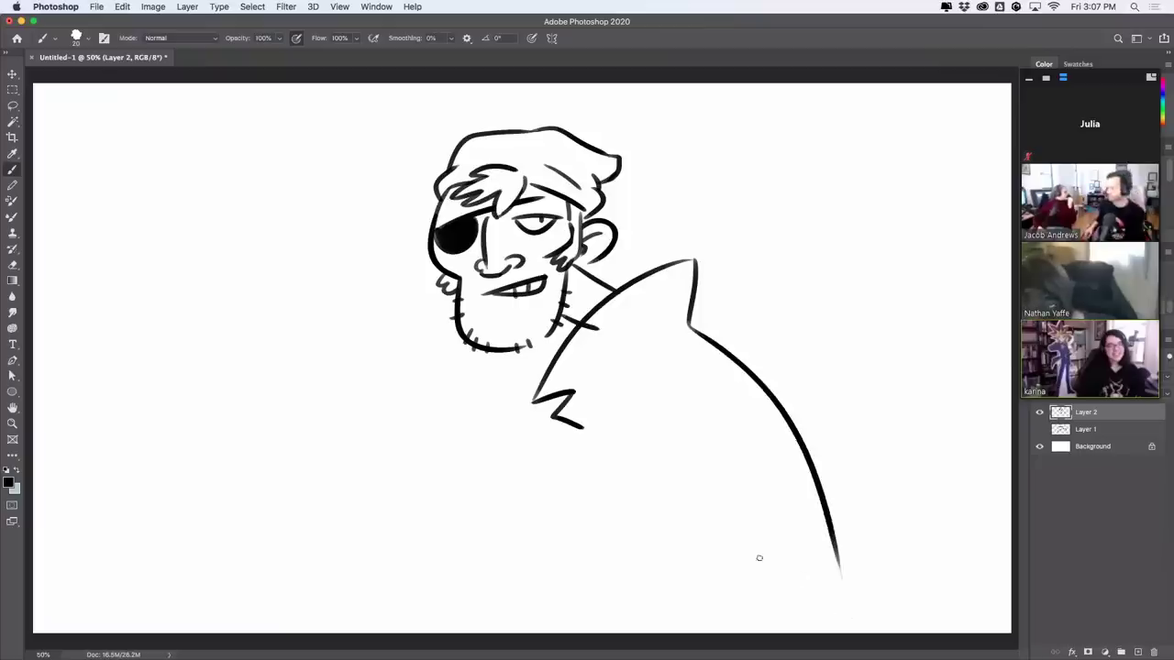
Step: Draw the coat's front shoulder below the lapel notch with a crease line and the upper arm's front edge down to the elbow
left_click_drag(587, 432, 589, 583)
key("super+z")
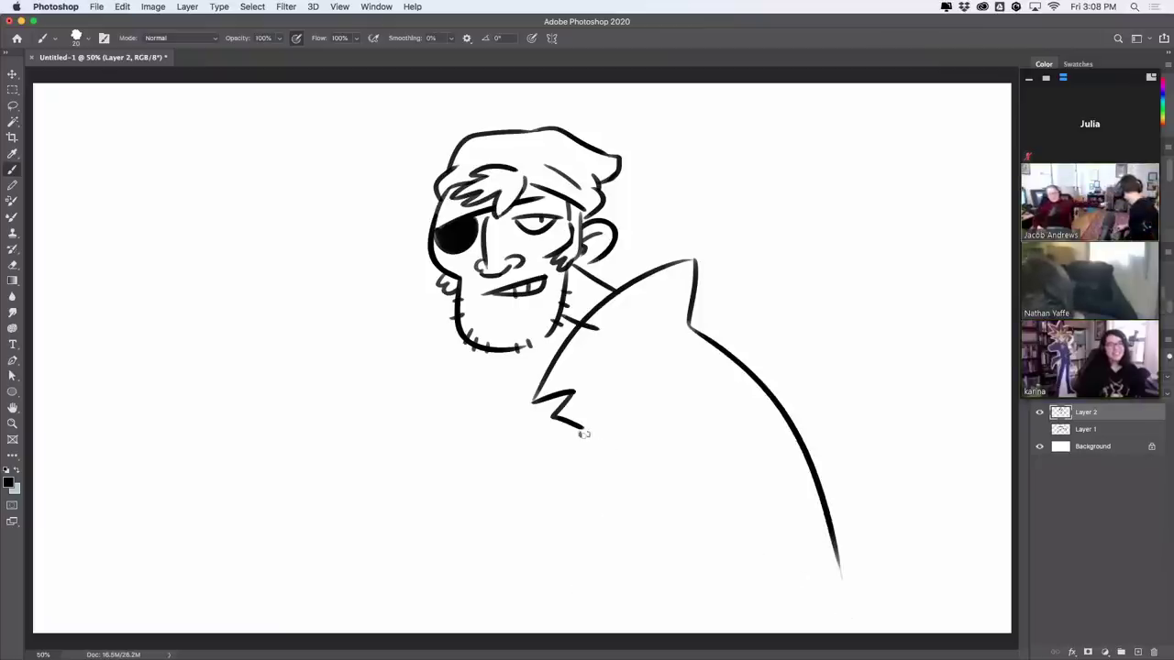
left_click_drag(591, 424, 559, 471)
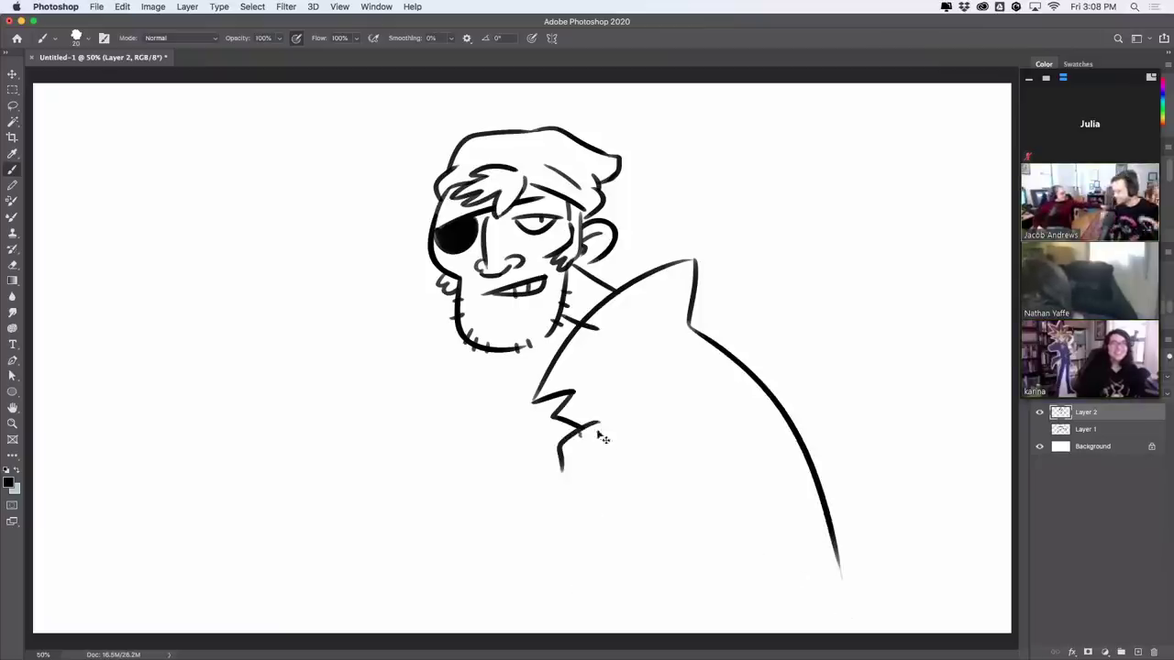
key("super+z")
left_click_drag(581, 430, 550, 467)
key("super+z")
mouse_move(594, 424)
left_mouse_down()
mouse_move(562, 468)
mouse_move(608, 480)
mouse_move(539, 543)
left_mouse_up()
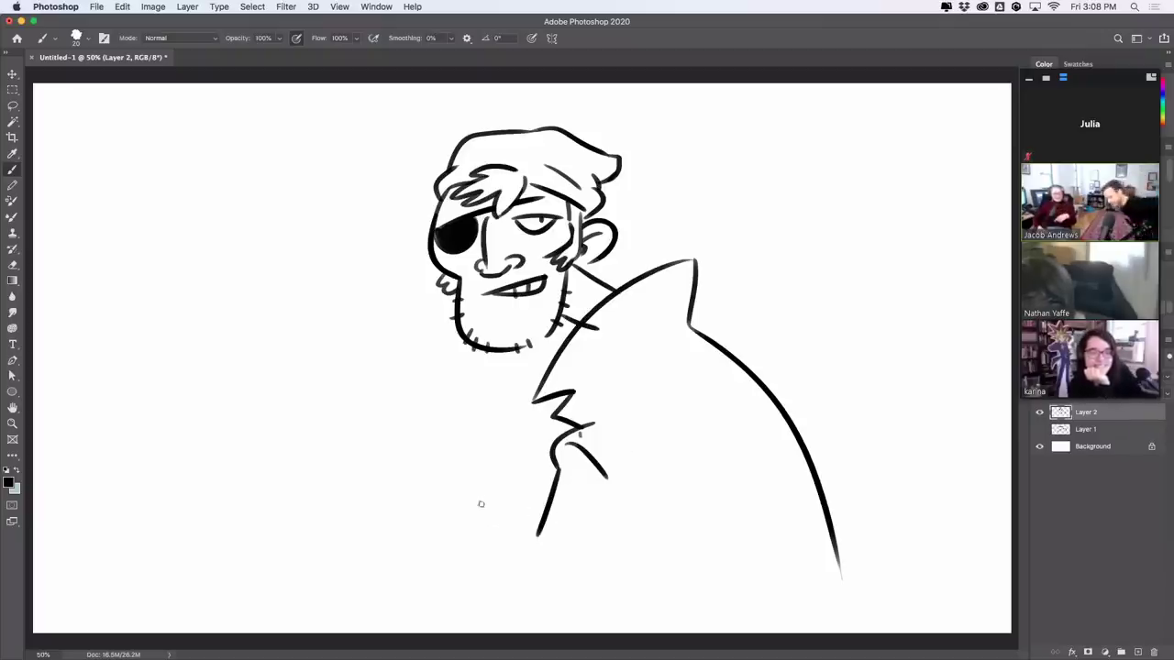
Step: Draw the upper edge of the forearm as a straight line from the bend of the elbow up toward the wrist
left_click_drag(470, 484, 540, 545)
key("super+z")
left_click_drag(450, 484, 544, 537)
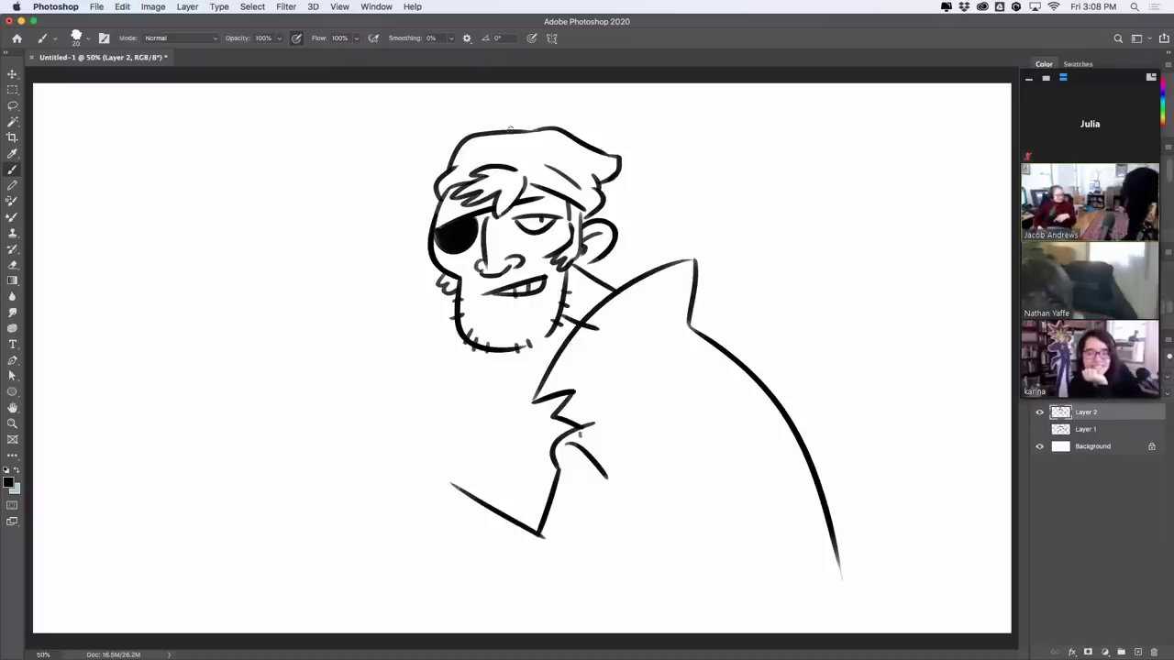
Step: Draw a small circled S badge on the cap and a large circled outlined S emblem on the coat's back
mouse_move(502, 135)
left_mouse_down()
mouse_move(533, 162)
mouse_move(522, 140)
mouse_move(508, 156)
left_mouse_up()
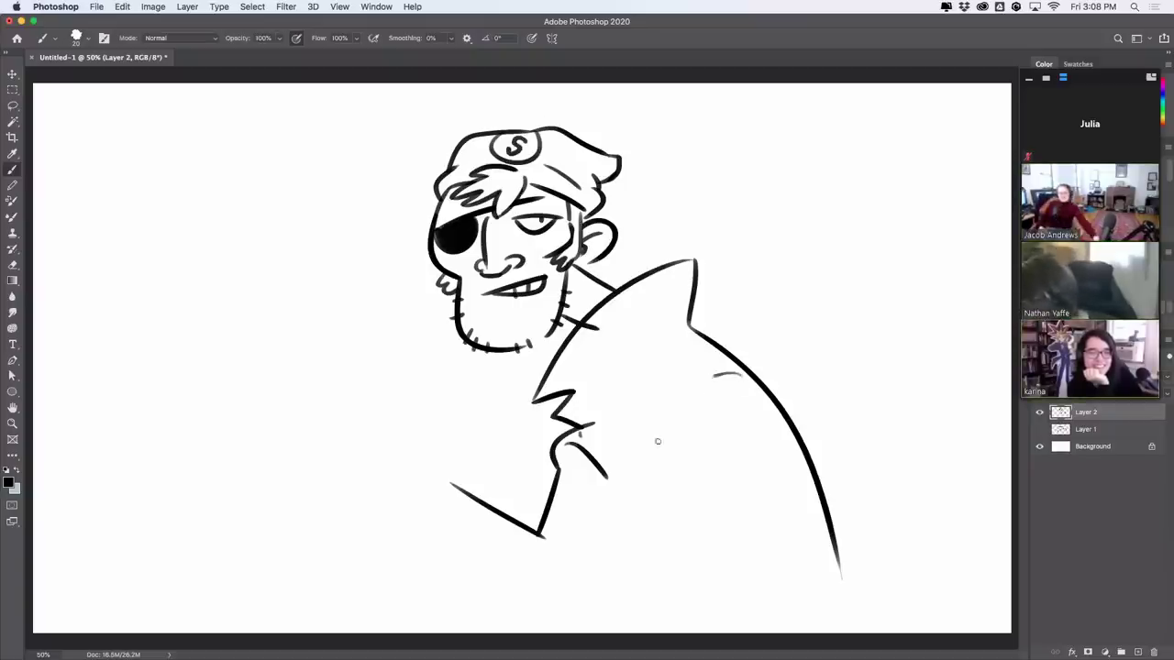
left_click_drag(741, 374, 799, 486)
mouse_move(746, 395)
left_mouse_down()
mouse_move(738, 474)
mouse_move(722, 493)
mouse_move(790, 458)
left_mouse_up()
mouse_move(746, 420)
left_mouse_down()
mouse_move(730, 424)
mouse_move(790, 473)
left_mouse_up()
key("super+z")
mouse_move(733, 428)
left_mouse_down()
mouse_move(733, 405)
mouse_move(753, 403)
left_mouse_up()
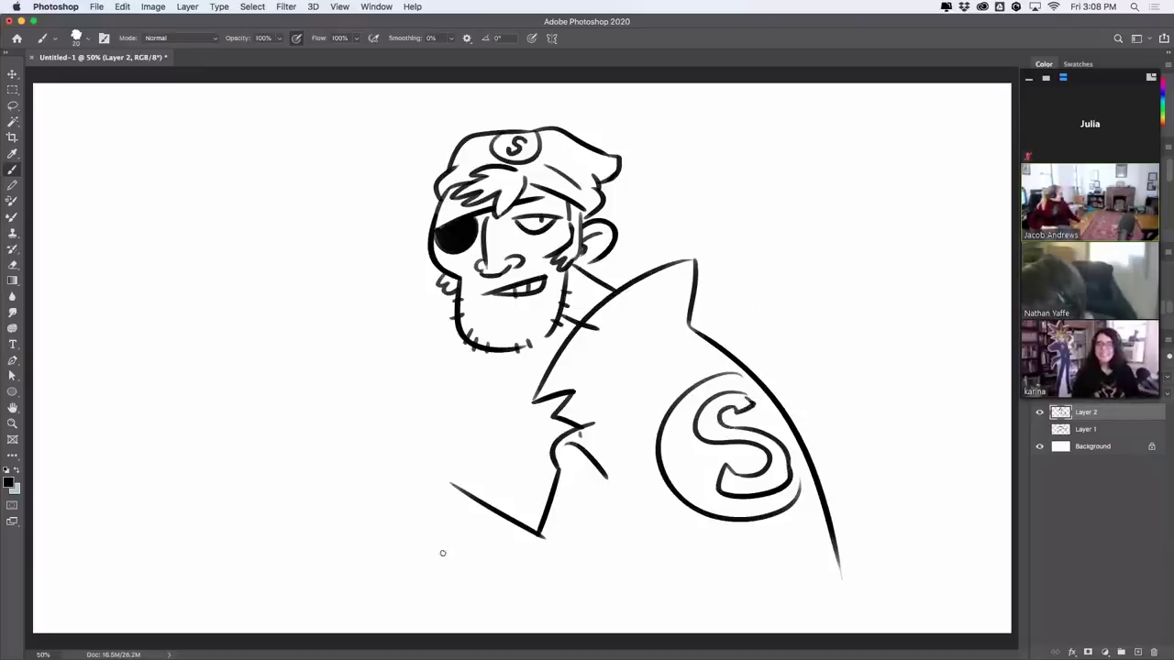
Step: Draw the underside of the bent arm and close the sleeve with a wide cuff at the wrist
mouse_move(429, 542)
left_mouse_down()
mouse_move(541, 589)
mouse_move(603, 514)
left_mouse_up()
key("ctrl+z")
mouse_move(452, 483)
left_mouse_down()
mouse_move(421, 507)
mouse_move(436, 513)
mouse_move(422, 472)
mouse_move(402, 514)
left_mouse_up()
key("ctrl+z")
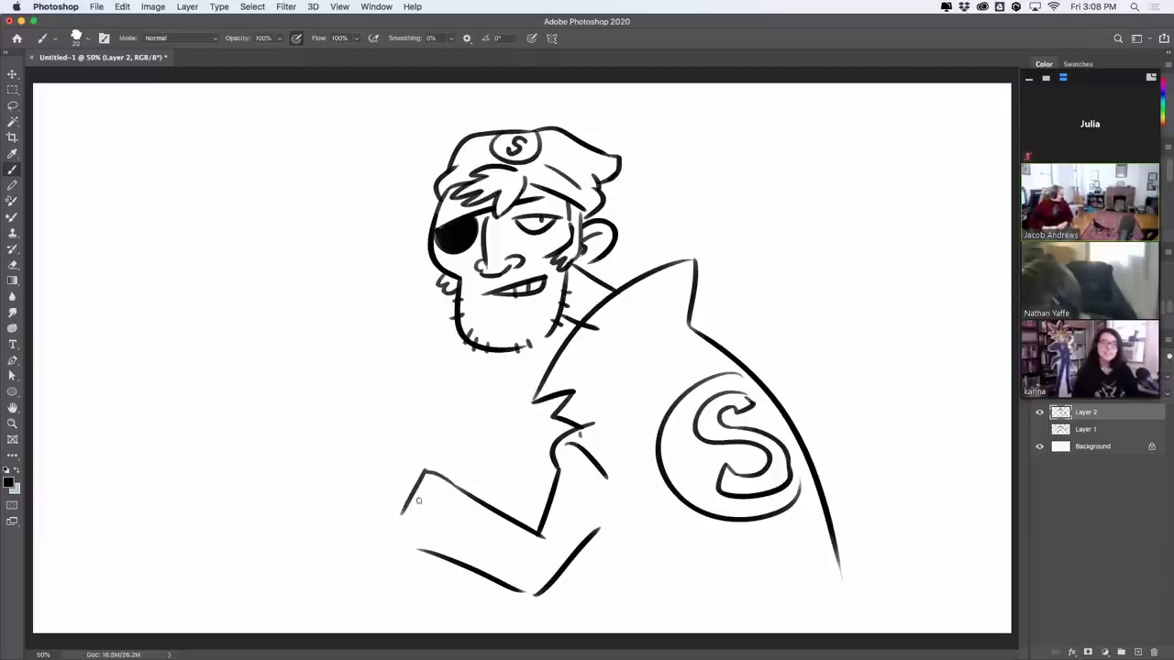
key("ctrl+z")
mouse_move(456, 487)
left_mouse_down()
mouse_move(440, 481)
mouse_move(398, 531)
mouse_move(403, 549)
mouse_move(424, 552)
left_mouse_up()
Step: Draw the coat's front edge below the elbow and extend the back line to the bottom of the canvas
mouse_move(589, 539)
left_mouse_down()
mouse_move(623, 497)
mouse_move(583, 621)
left_mouse_up()
key("super+z")
key("super+z")
left_click_drag(603, 524, 583, 631)
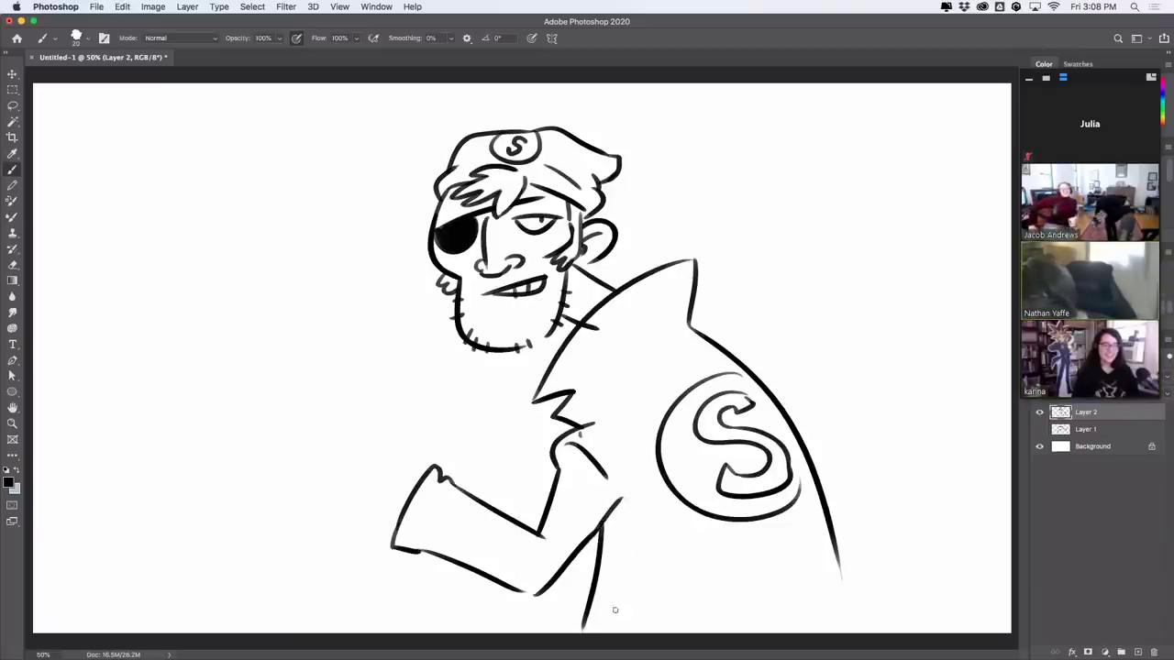
left_click_drag(840, 576, 855, 630)
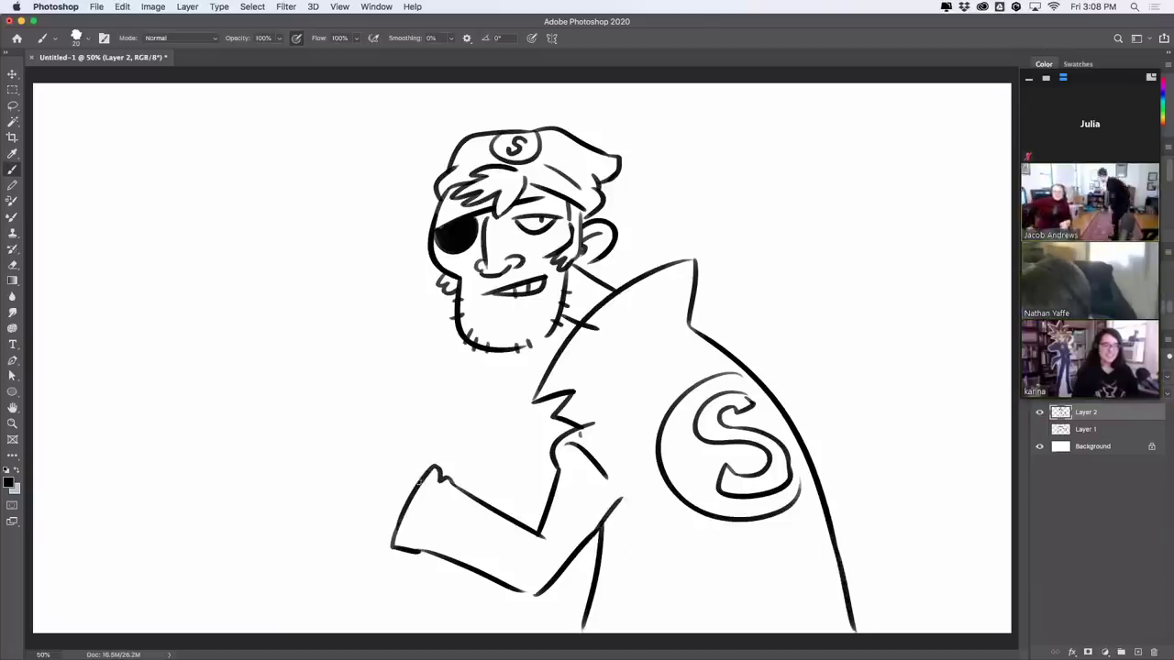
Step: Draw the hand emerging from the cuff with a raised thumb and curled fingers
mouse_move(400, 456)
left_mouse_down()
mouse_move(426, 466)
mouse_move(395, 471)
left_mouse_up()
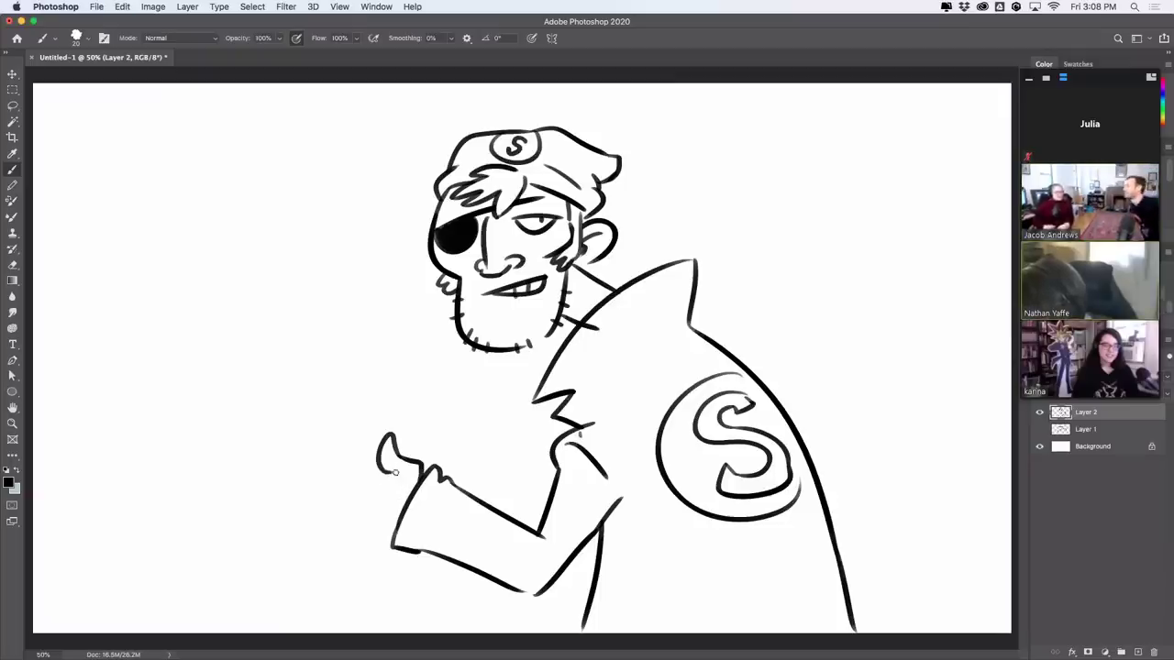
mouse_move(383, 482)
left_mouse_down()
mouse_move(342, 459)
mouse_move(382, 481)
mouse_move(357, 500)
left_mouse_up()
key("super+z")
key("super+z")
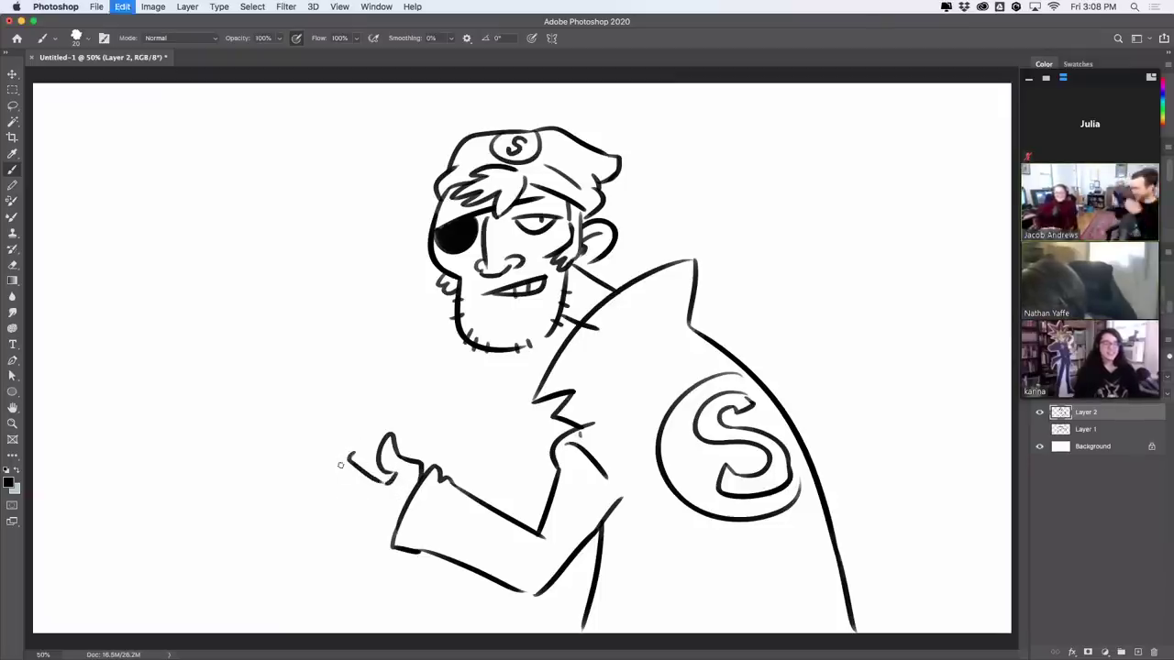
mouse_move(341, 444)
left_mouse_down()
mouse_move(334, 476)
mouse_move(366, 503)
left_mouse_up()
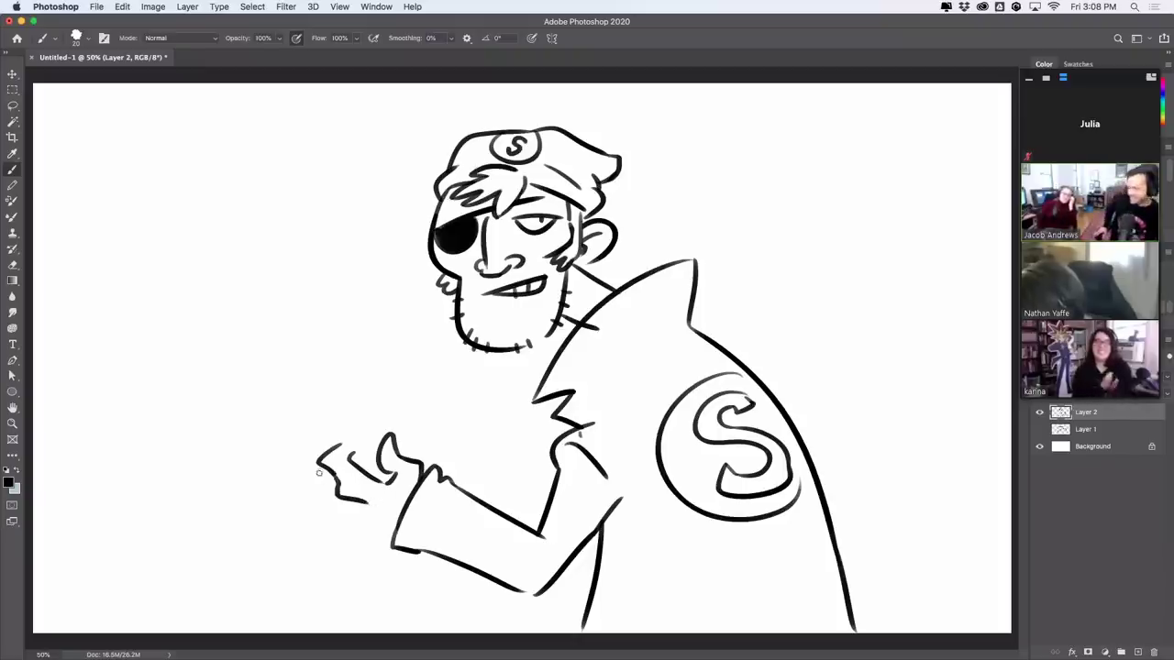
mouse_move(323, 471)
left_mouse_down()
mouse_move(332, 506)
mouse_move(358, 525)
left_mouse_up()
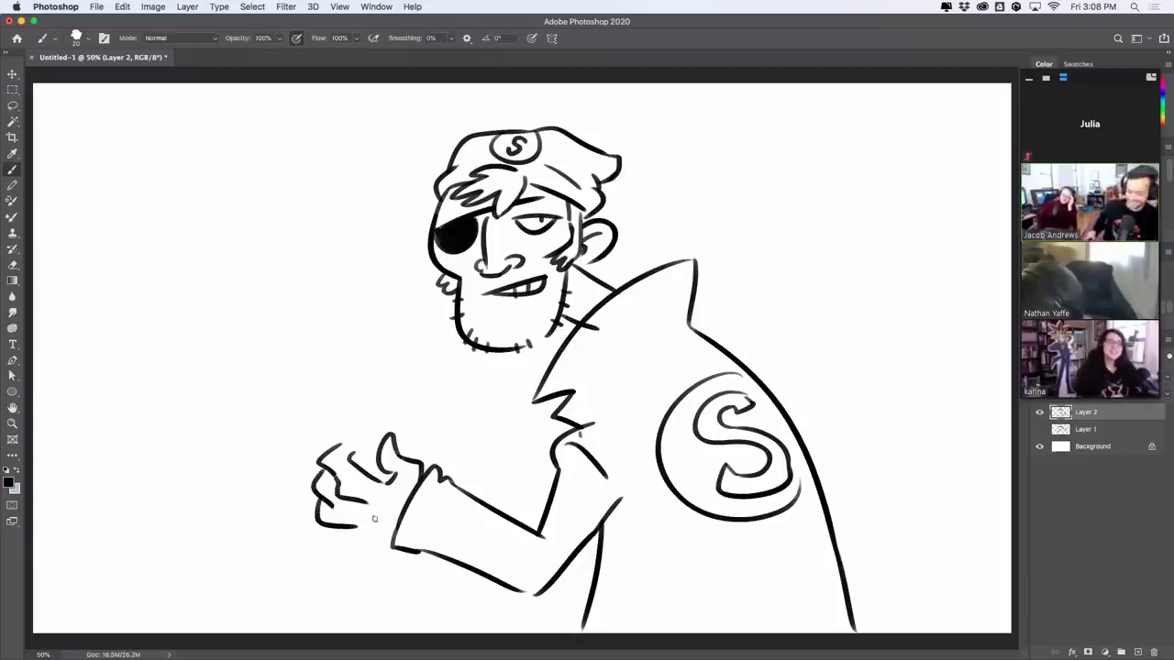
Step: Draw a bottle held in the hand, with straight sides and angled shoulders narrowing to a neck
left_click_drag(351, 459, 357, 417)
key("super+z")
left_click_drag(350, 462, 356, 409)
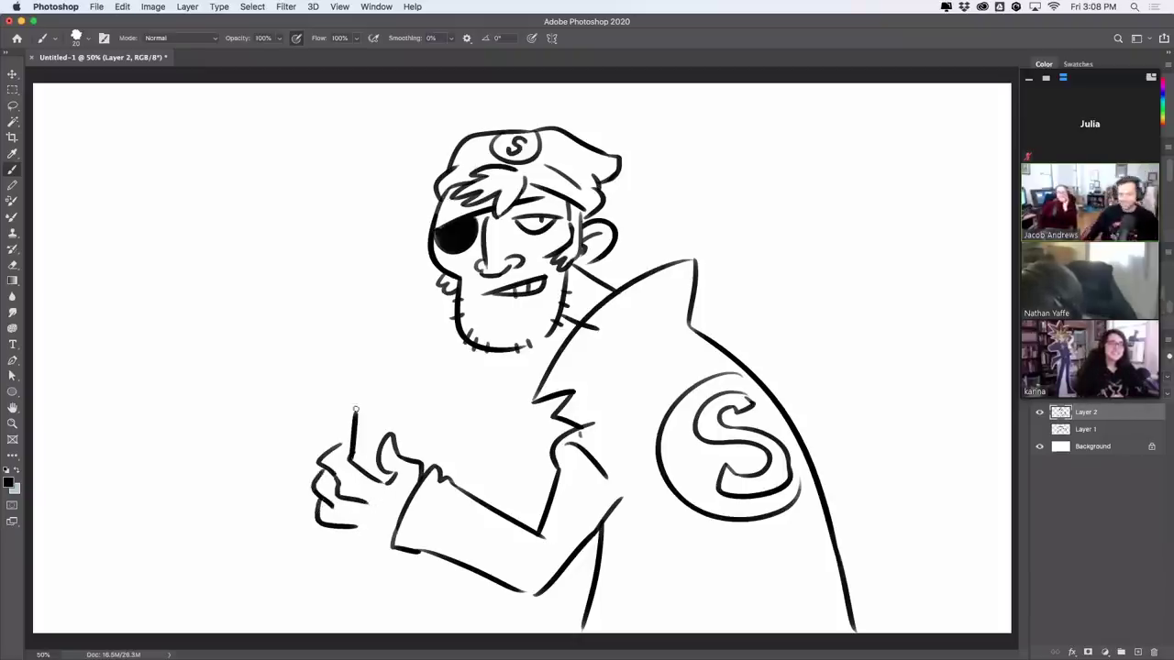
mouse_move(406, 456)
left_mouse_down()
mouse_move(410, 416)
mouse_move(370, 404)
mouse_move(376, 387)
mouse_move(408, 421)
left_mouse_up()
key("super+z")
key("super+z")
key("super+z")
key("super+z")
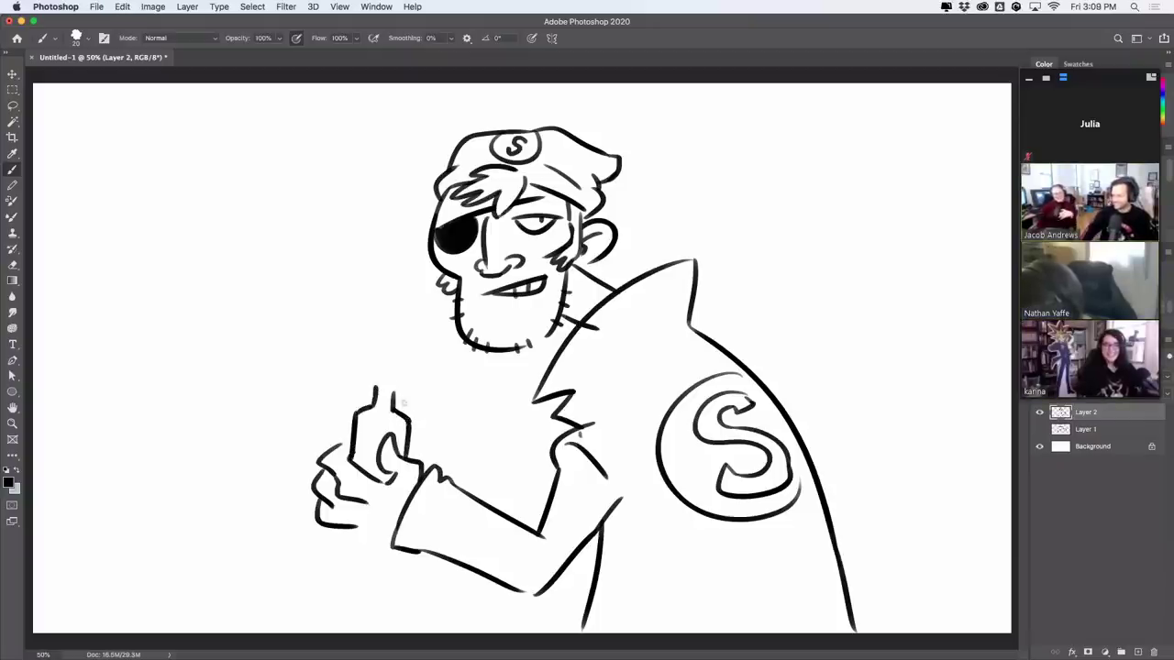
Step: Finish the bottle's neck with a rounded rim and mouth opening
key("super+z")
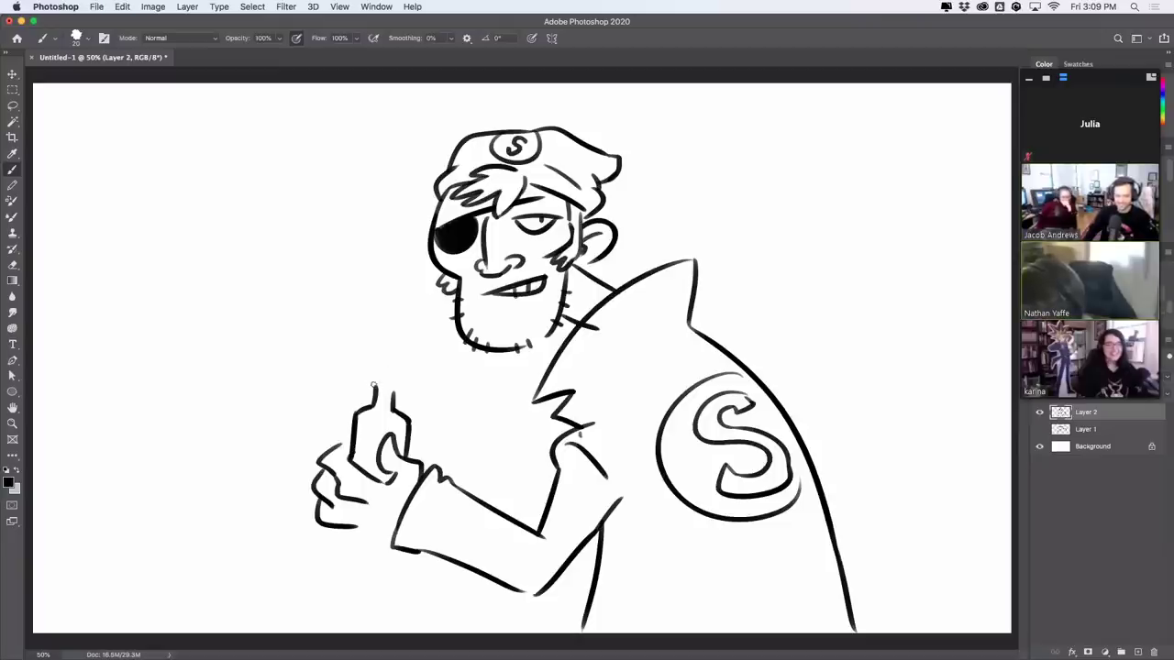
left_click_drag(372, 385, 406, 379)
key("super+z")
key("super+z")
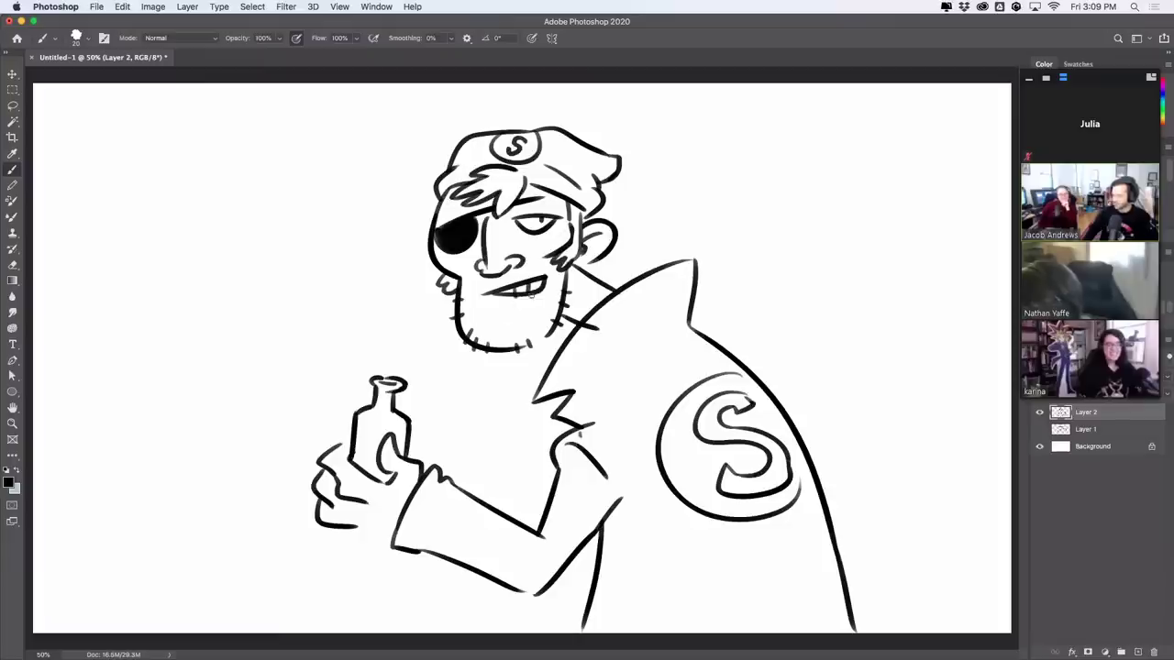
Step: Add a string of drool hanging from the teeth and draw the underside of the hand up to the cuff
mouse_move(530, 294)
left_mouse_down()
mouse_move(532, 318)
mouse_move(541, 312)
left_mouse_up()
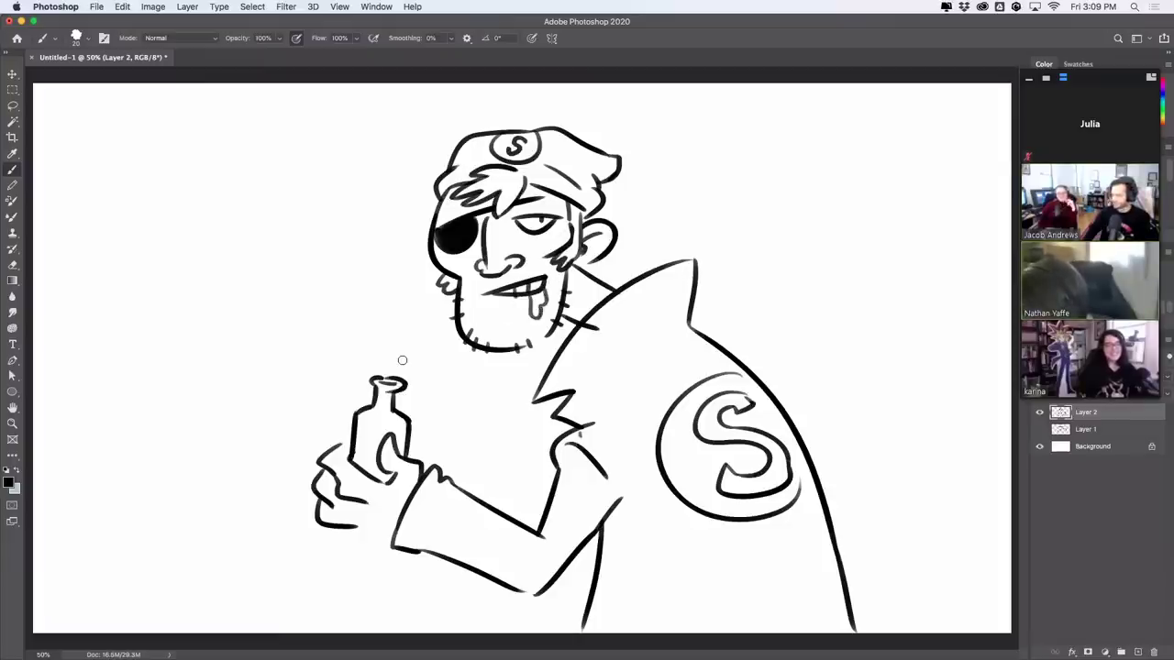
left_click_drag(354, 524, 396, 528)
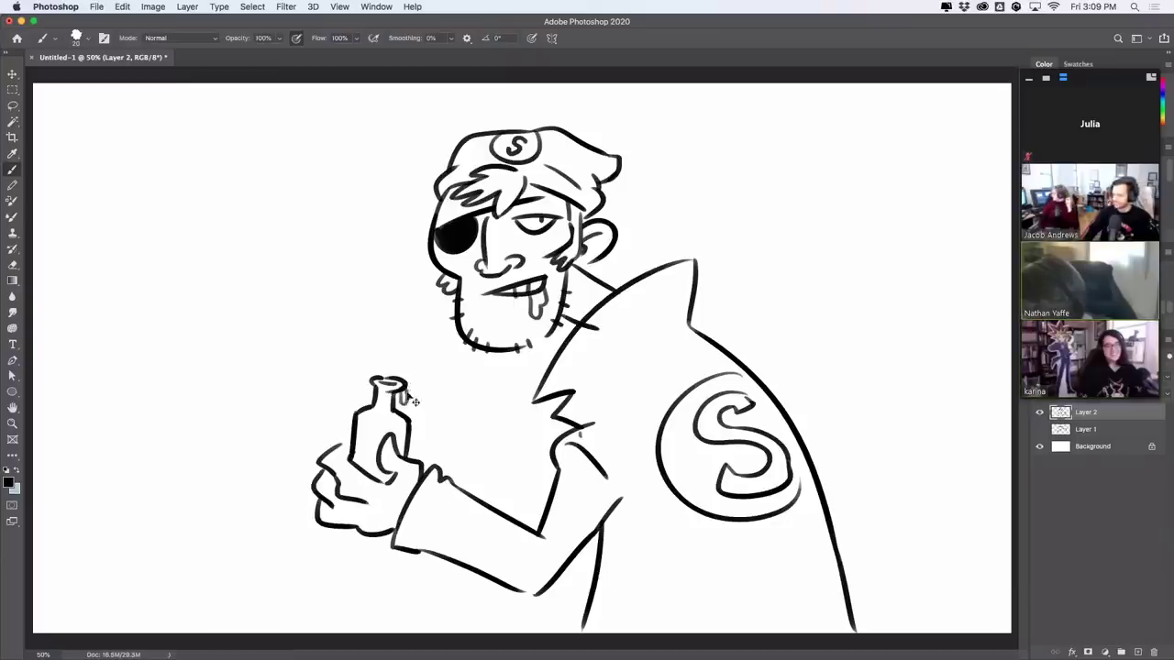
Step: Redraw the drip so that it runs from the bottle's mouth down the inside of its neck
key("super+z")
mouse_move(385, 383)
left_mouse_down()
mouse_move(394, 402)
mouse_move(398, 386)
left_mouse_up()
key("super+z")
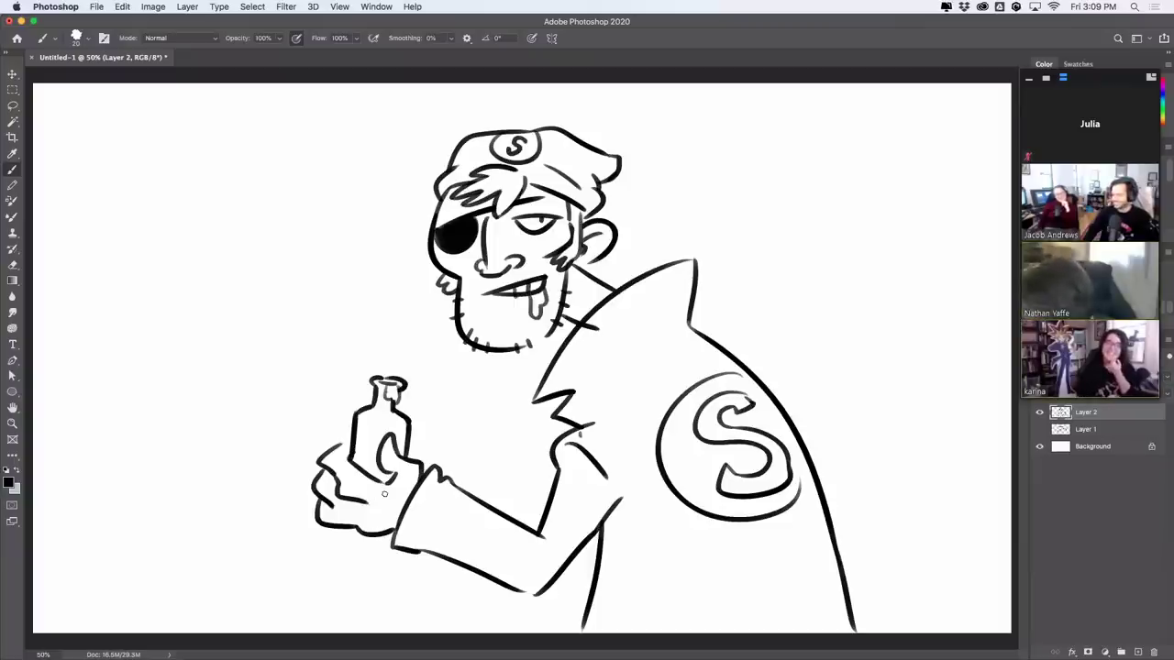
Step: Remove the thumb from the bottle's front and draw the label's upper edge across the bottle
mouse_move(380, 453)
left_mouse_down()
mouse_move(395, 466)
mouse_move(414, 460)
mouse_move(406, 444)
mouse_move(425, 470)
mouse_move(408, 434)
left_mouse_up()
key("super+z")
key("super+z")
key("super+z")
key("super+z")
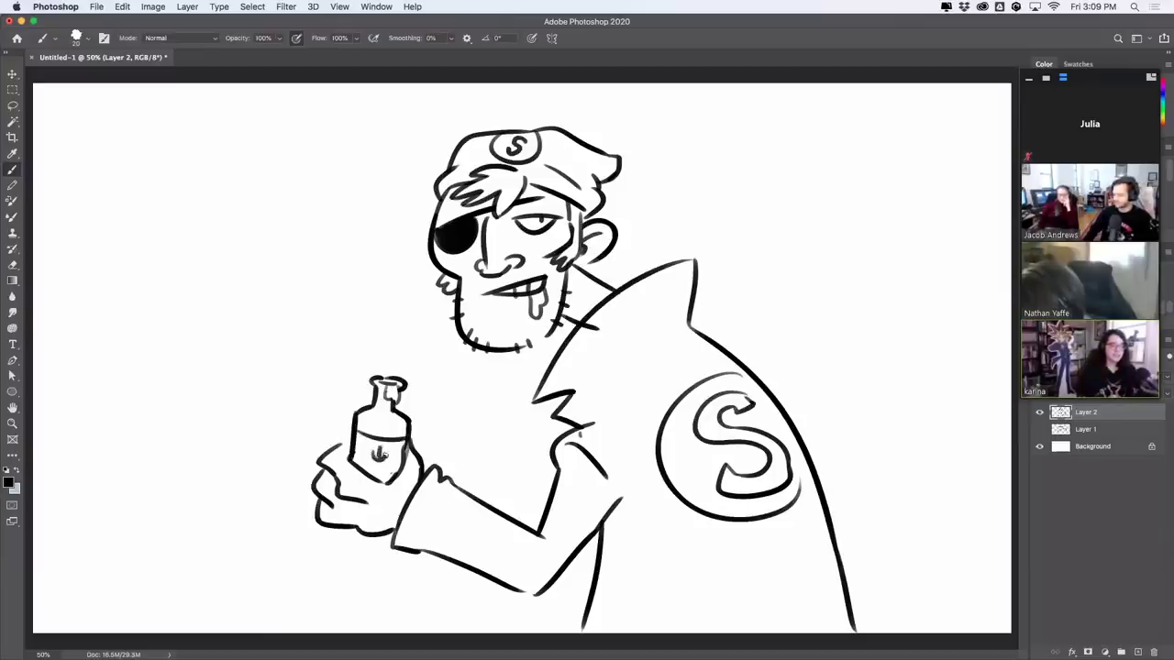
Step: Draw a small anchor on the bottle's label with the word PORT beneath it
key("super+z")
left_click_drag(372, 447, 380, 461)
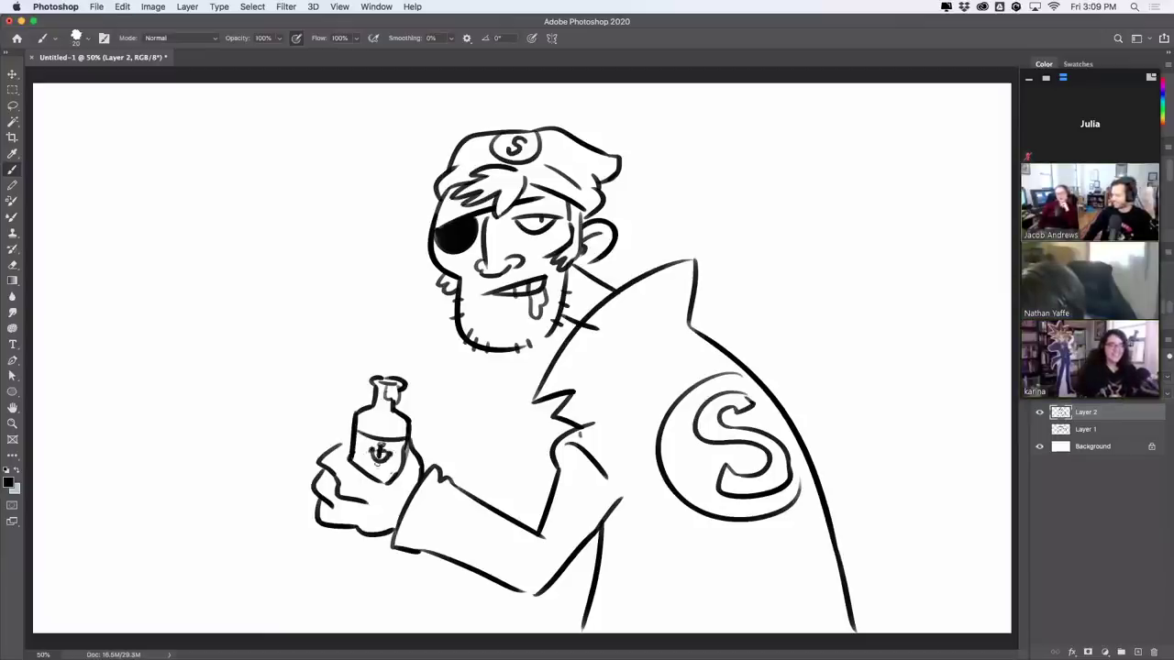
key("super+z")
left_click_drag(375, 471, 389, 468)
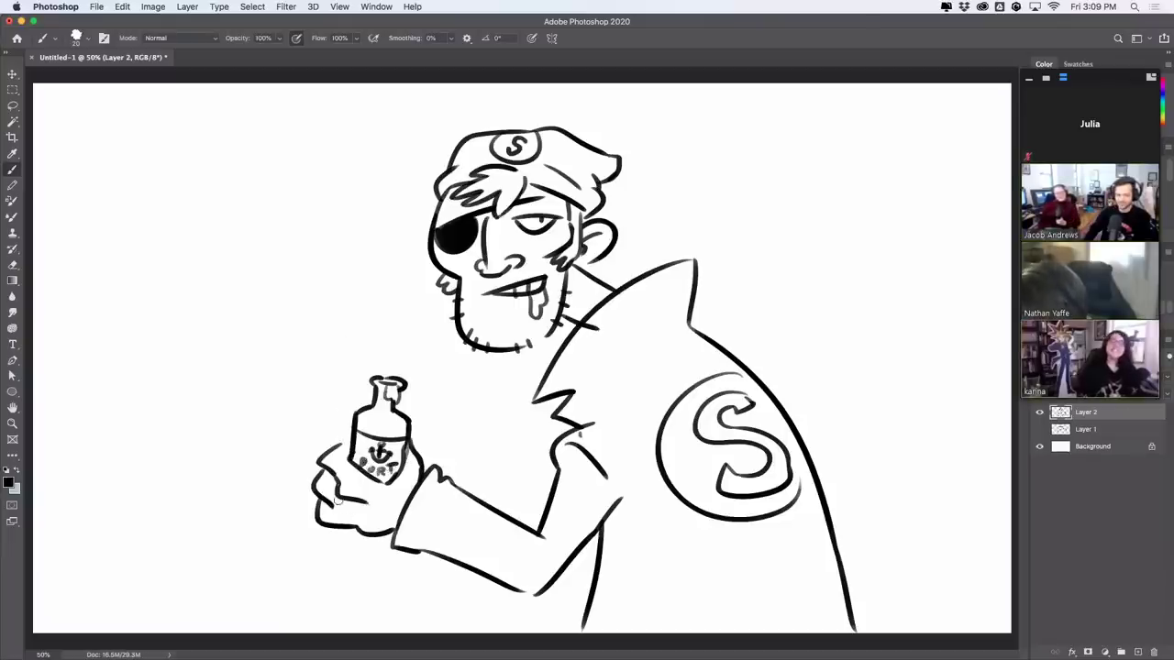
Step: Erase the curled fingers and redraw them as a compact fist gripping the bottle
mouse_move(337, 498)
left_mouse_down()
mouse_move(353, 505)
mouse_move(323, 499)
mouse_move(320, 516)
mouse_move(355, 533)
mouse_move(317, 469)
mouse_move(350, 432)
left_mouse_up()
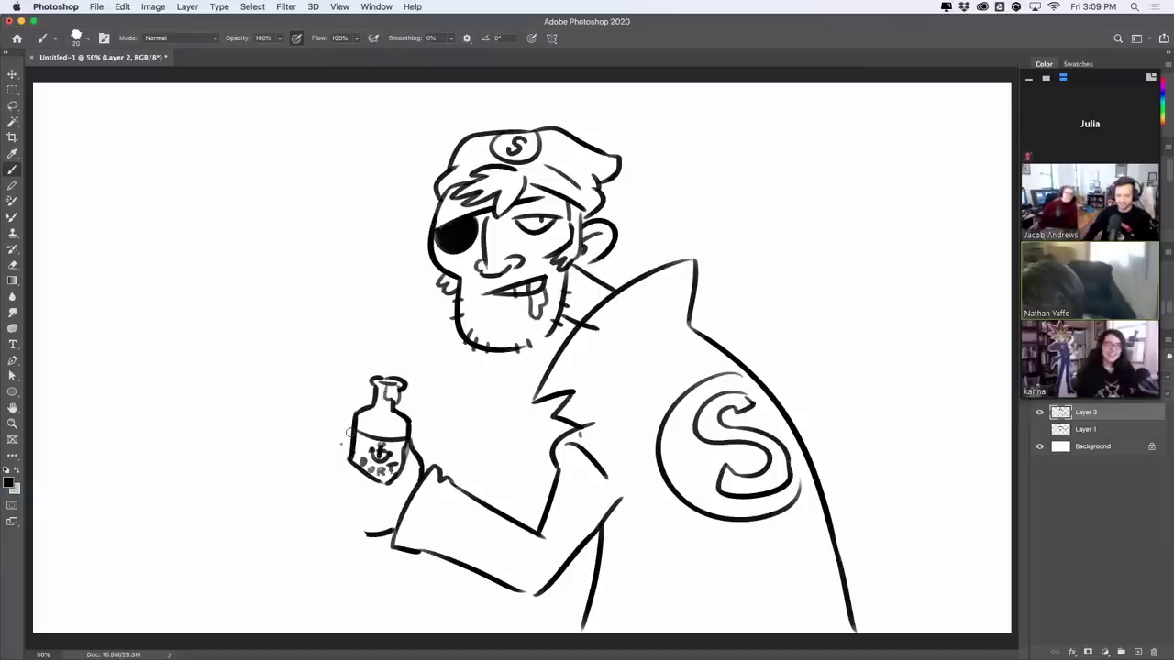
mouse_move(400, 464)
left_mouse_down()
mouse_move(409, 449)
mouse_move(424, 469)
left_mouse_up()
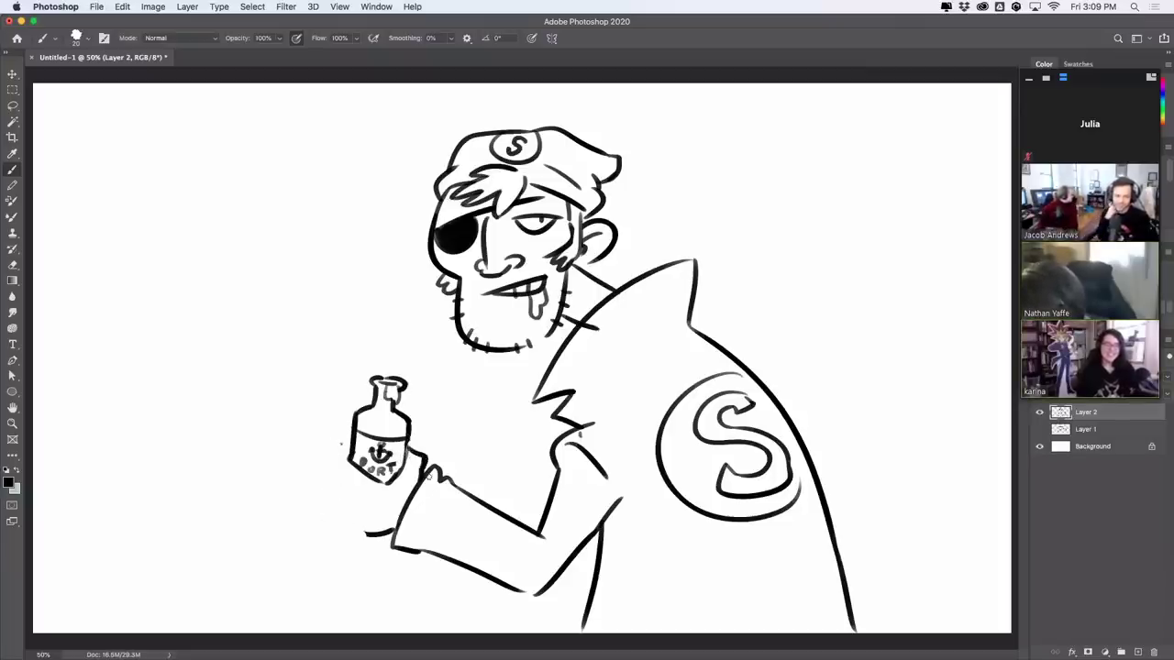
mouse_move(352, 446)
left_mouse_down()
mouse_move(335, 470)
mouse_move(356, 502)
mouse_move(333, 472)
mouse_move(341, 518)
mouse_move(365, 534)
left_mouse_up()
key("super+z")
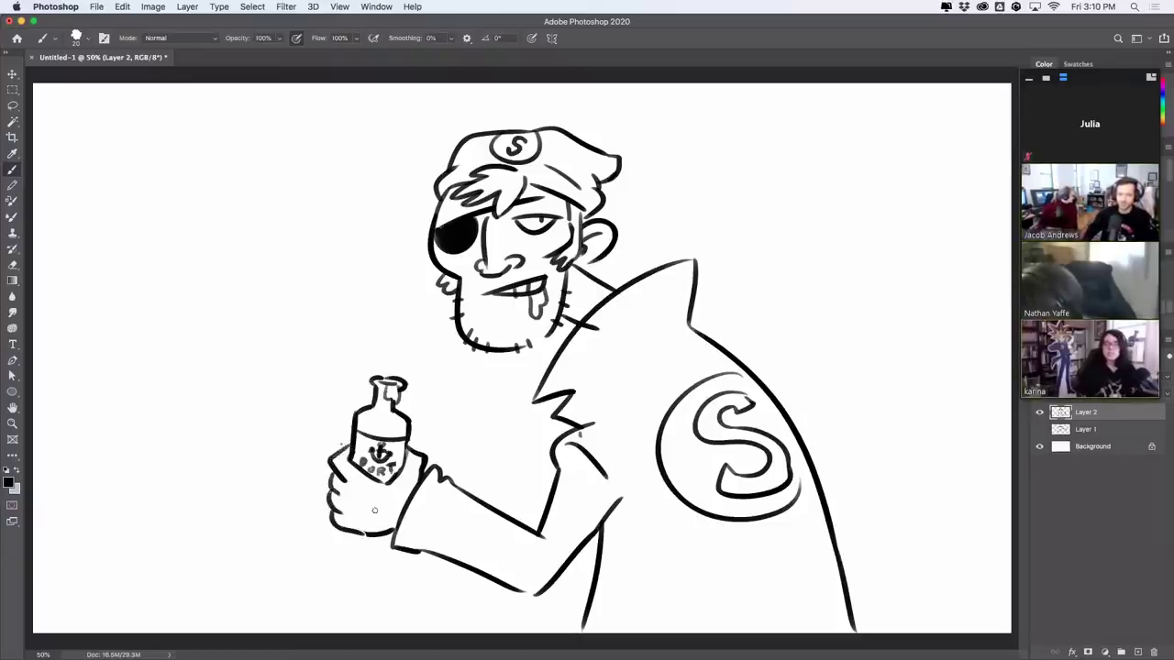
left_click_drag(344, 481, 375, 502)
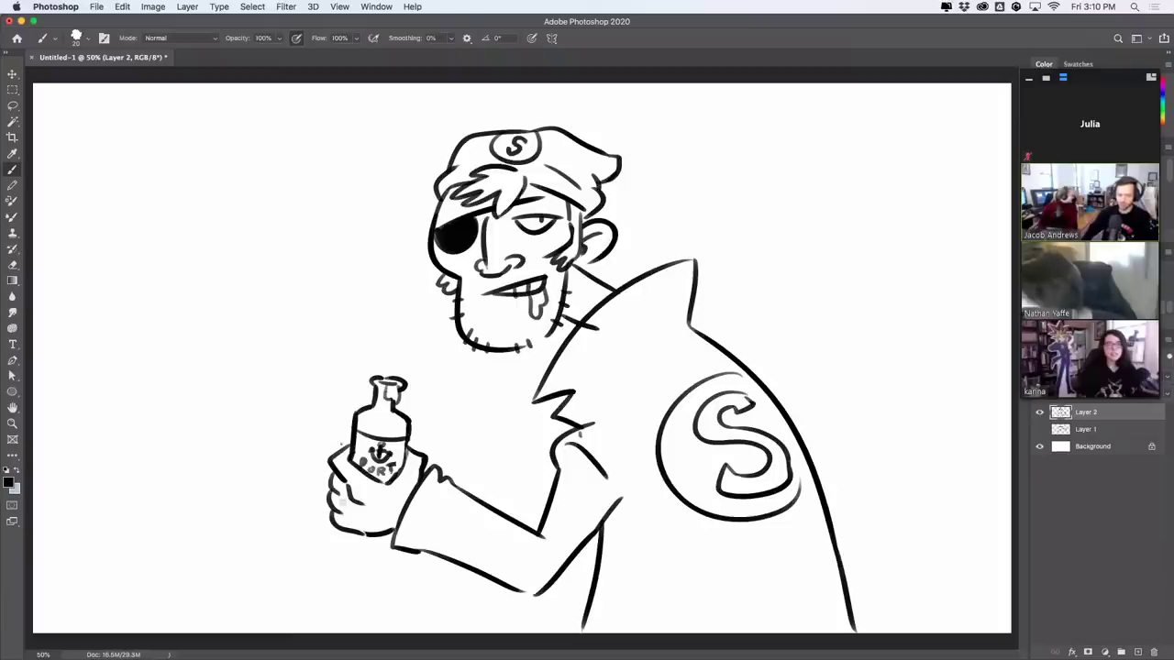
Step: Draw the bottle's rounded base sticking out below the sailor's fist
mouse_move(341, 537)
left_mouse_down()
mouse_move(397, 552)
mouse_move(364, 560)
mouse_move(397, 554)
mouse_move(340, 543)
mouse_move(395, 556)
mouse_move(400, 452)
mouse_move(347, 543)
mouse_move(380, 554)
mouse_move(404, 532)
left_mouse_up()
key("super+z")
key("super+z")
key("super+z")
key("super+z")
key("super+z")
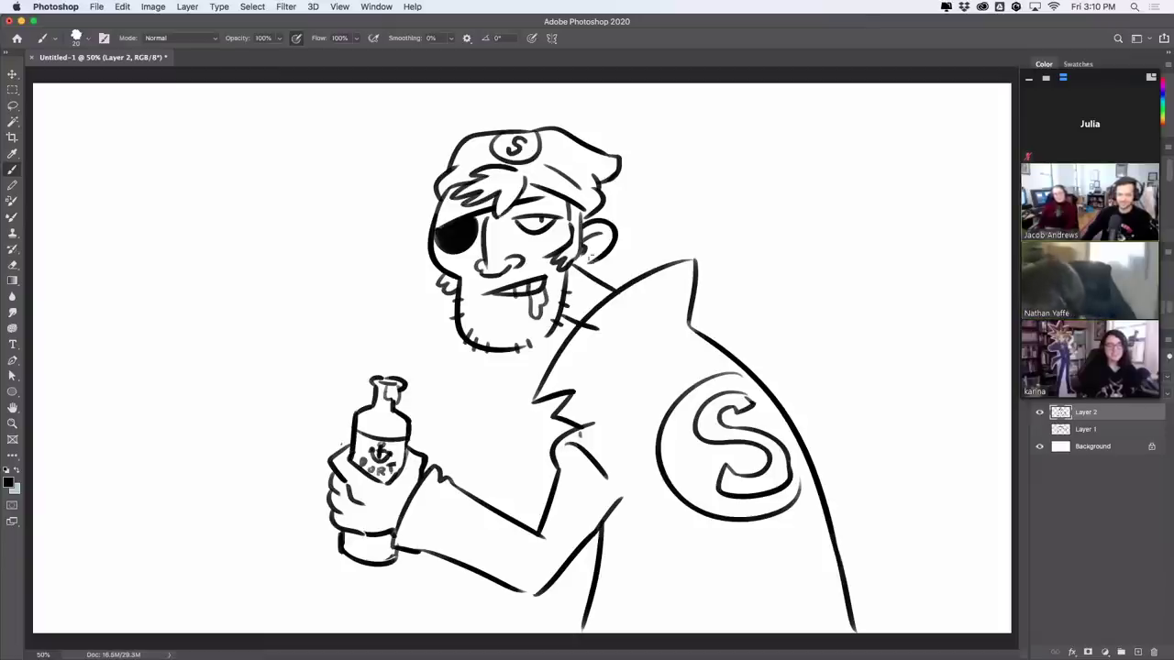
Step: Erase the neck line overlapping the coat's shoulder and close the gap in the jawline below the near cheek
left_click_drag(586, 328, 606, 311)
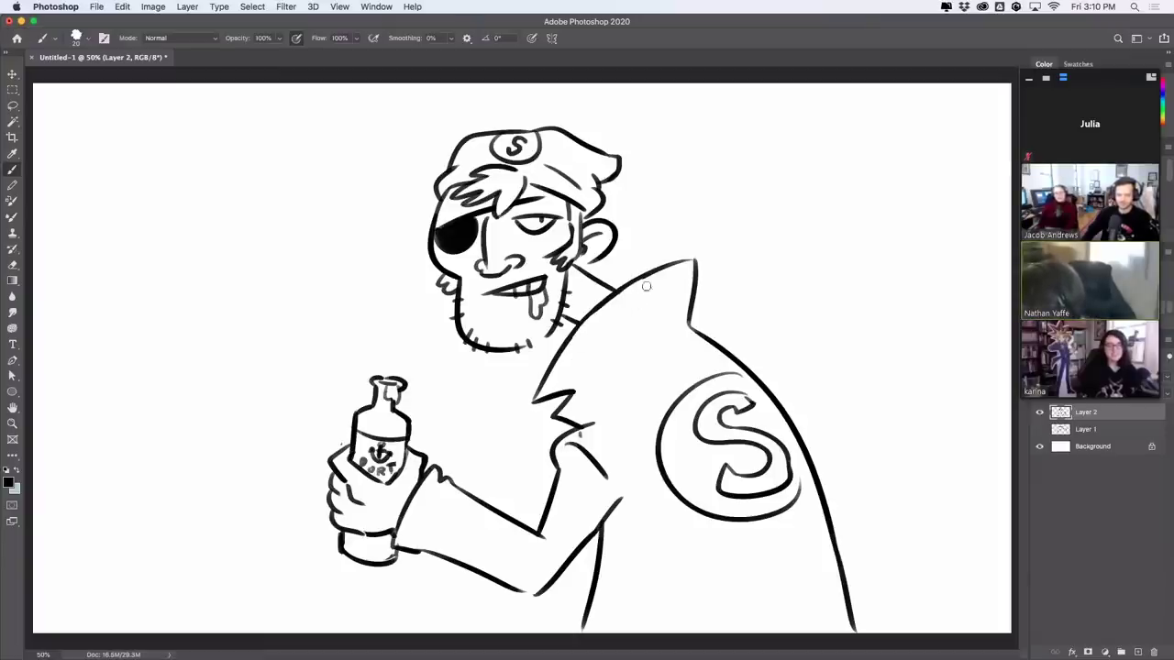
key("z")
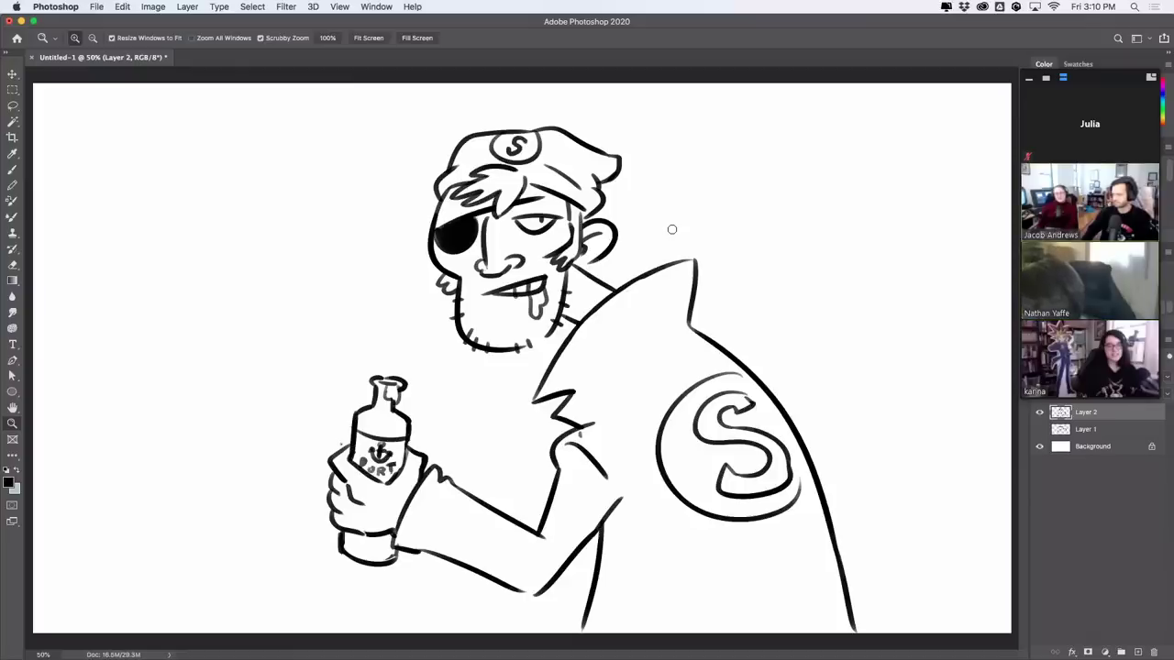
left_click_drag(544, 332, 543, 332)
key("b")
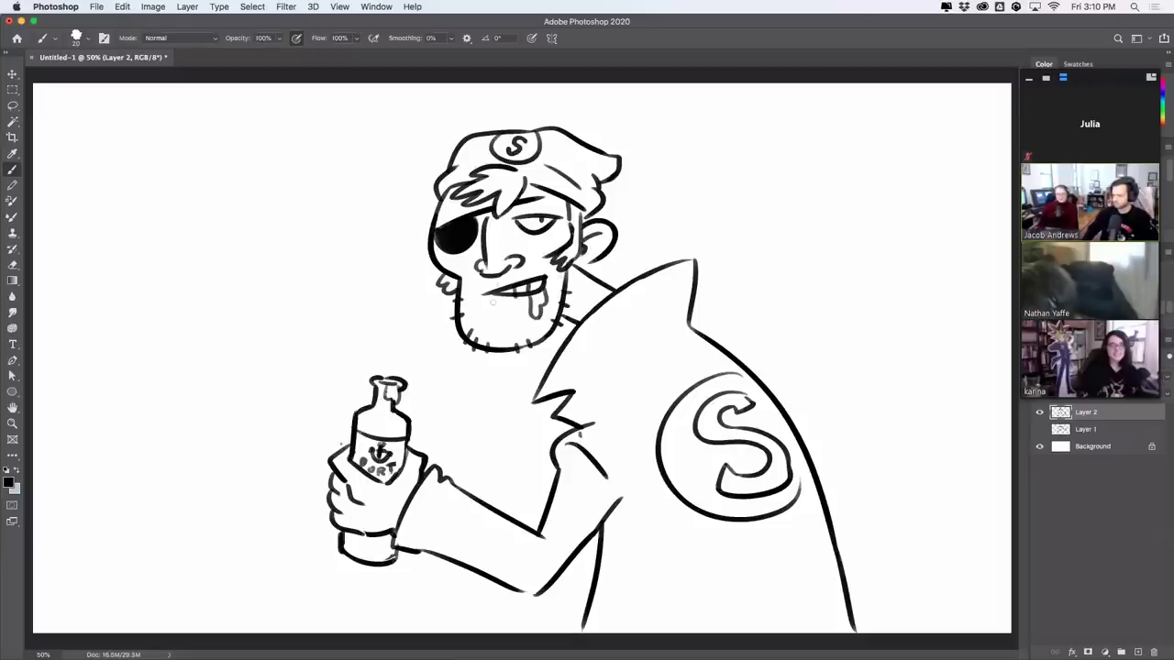
Step: Complete the face with a short lower-lip line, a closed near earlobe, a far ear beside the eye patch and a second nose-bridge line
left_click_drag(479, 304, 513, 304)
mouse_move(574, 266)
left_mouse_down()
mouse_move(568, 283)
mouse_move(608, 244)
left_mouse_up()
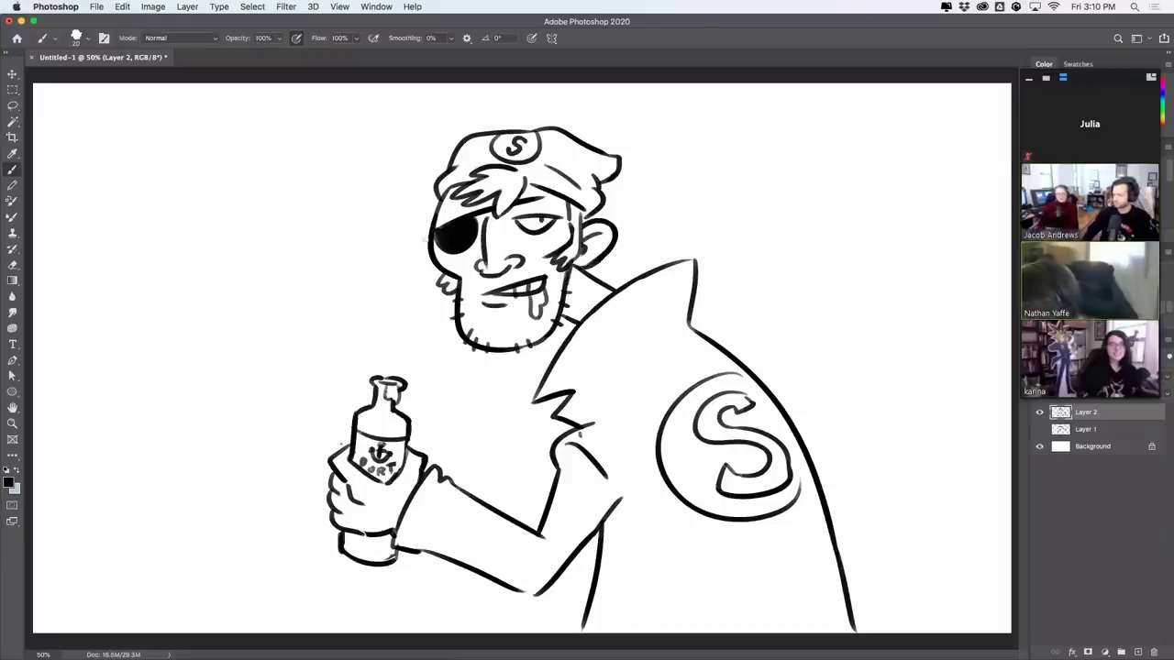
mouse_move(424, 237)
left_mouse_down()
mouse_move(440, 271)
mouse_move(415, 261)
mouse_move(439, 275)
left_mouse_up()
key("super+z")
key("super+z")
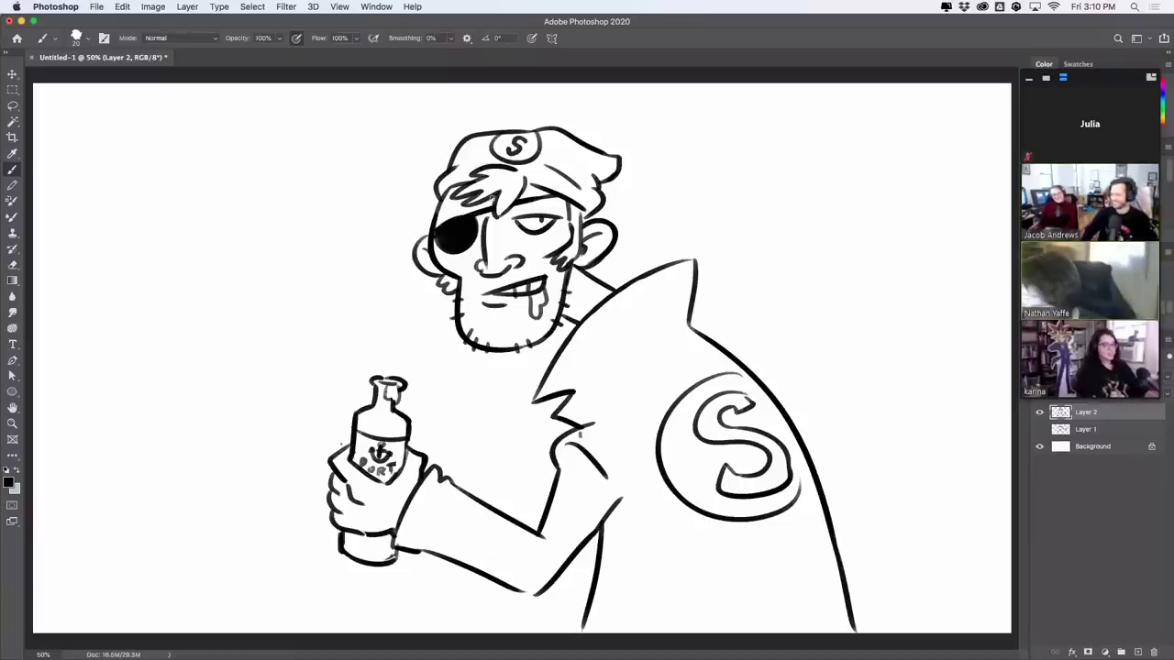
left_click_drag(495, 226, 504, 261)
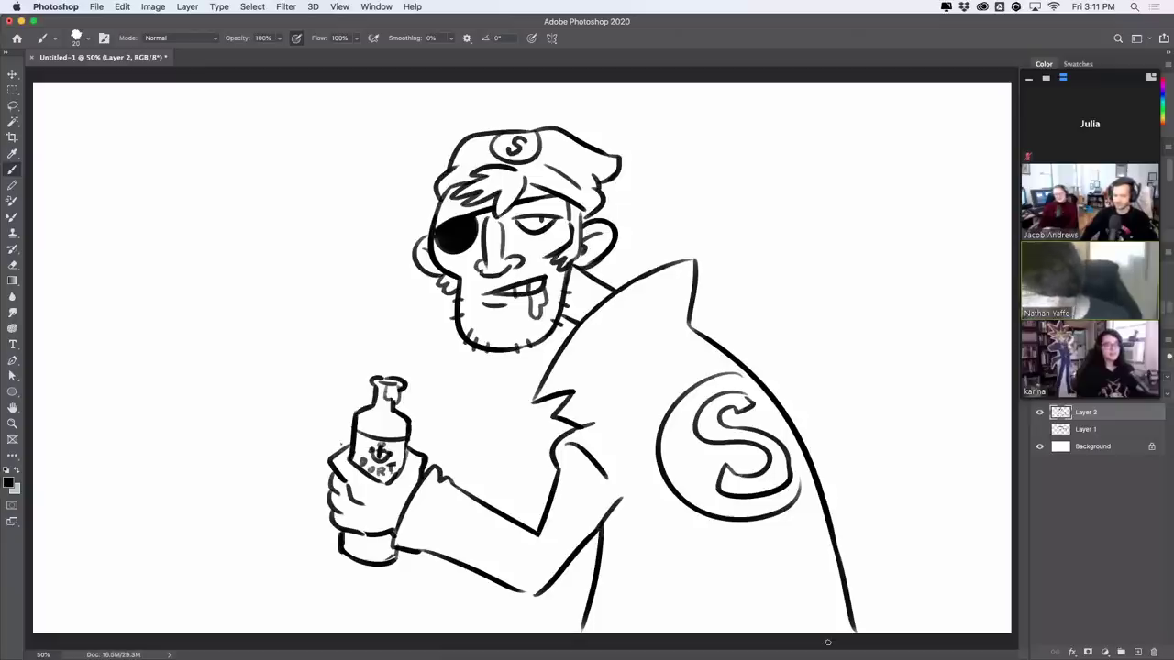
left_click_drag(35, 376, 230, 372)
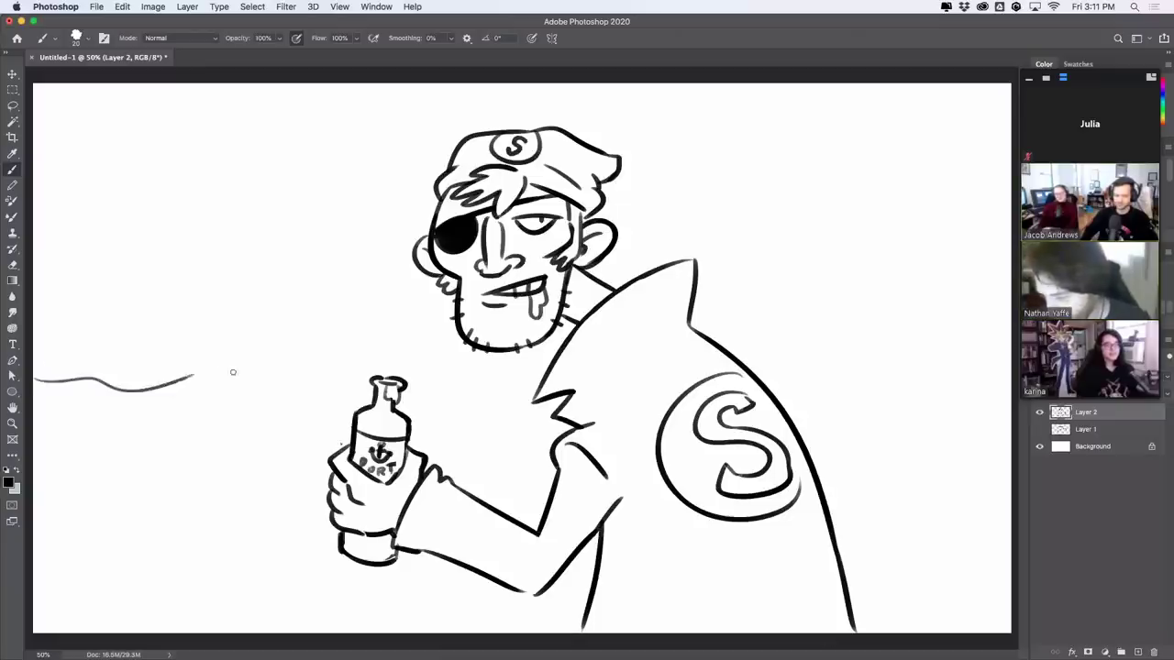
key("cmd+z")
mouse_move(72, 407)
left_mouse_down()
mouse_move(144, 416)
mouse_move(262, 401)
left_mouse_up()
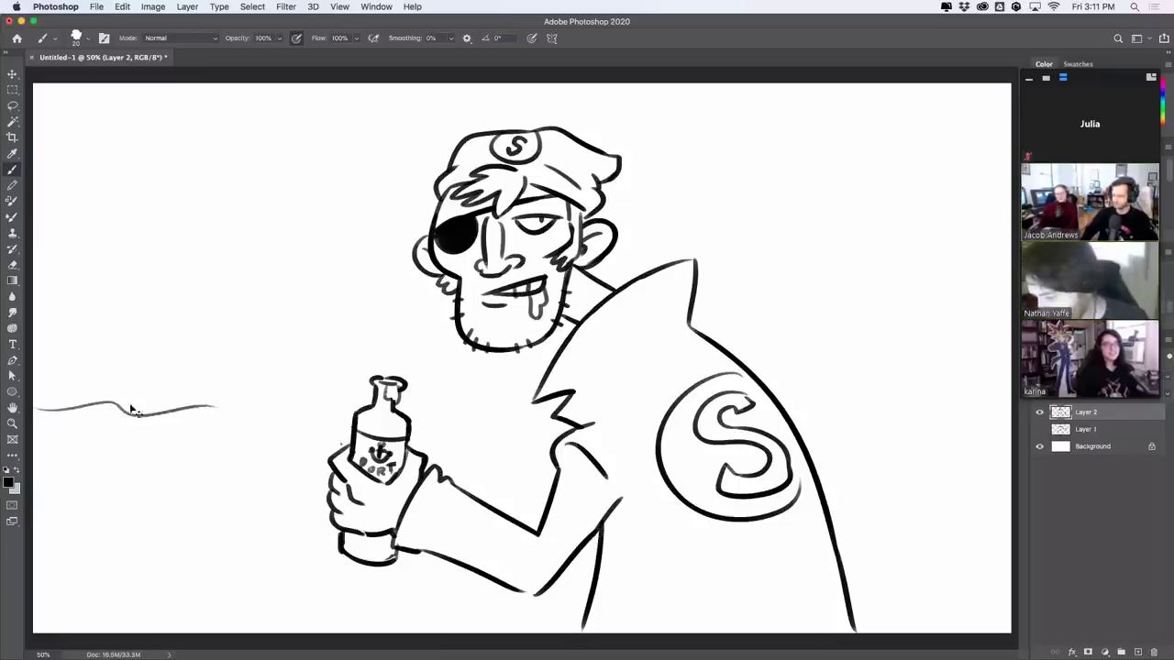
key("super+z")
Step: Draw a thin wavy sea horizon across the canvas, interrupted by the bottle and the sailor's body
mouse_move(35, 416)
left_mouse_down()
mouse_move(101, 405)
mouse_move(312, 415)
left_mouse_up()
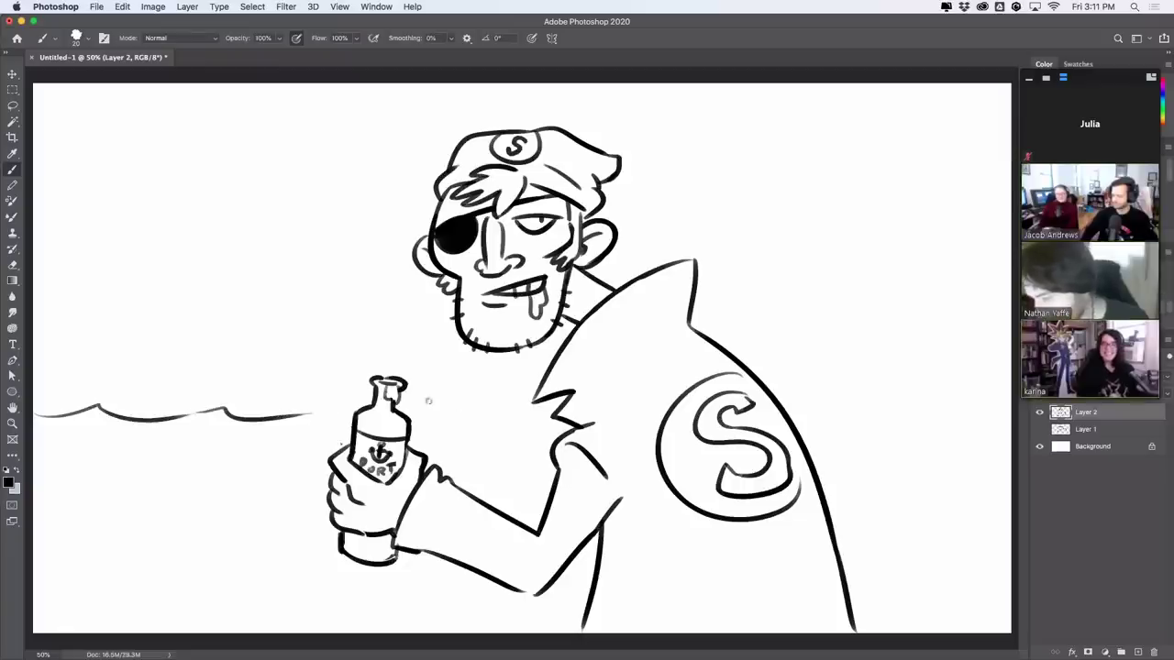
left_click_drag(417, 409, 519, 404)
key("super+z")
left_click_drag(417, 411, 536, 417)
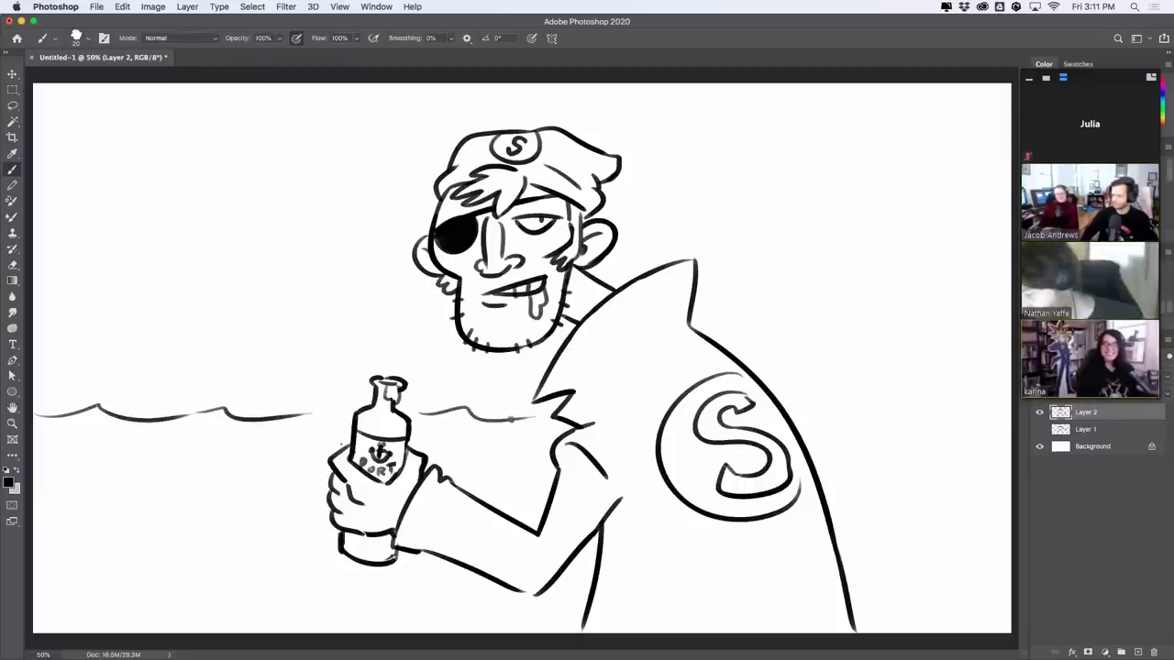
mouse_move(805, 409)
left_mouse_down()
mouse_move(984, 420)
mouse_move(1033, 401)
left_mouse_up()
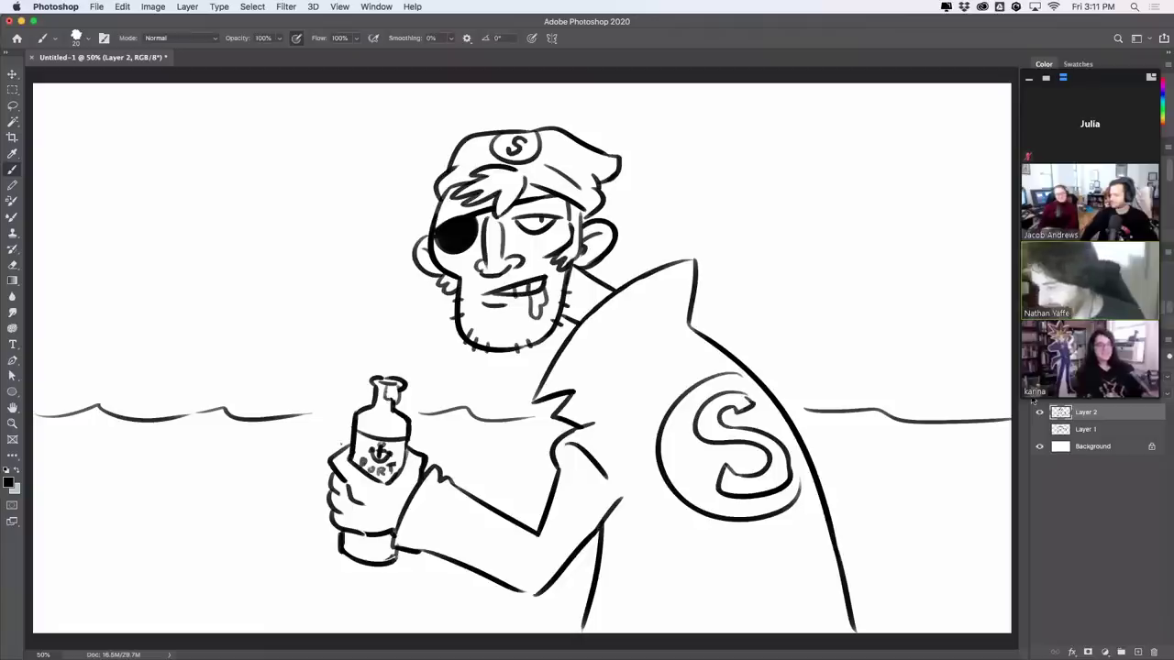
left_click_drag(307, 414, 332, 413)
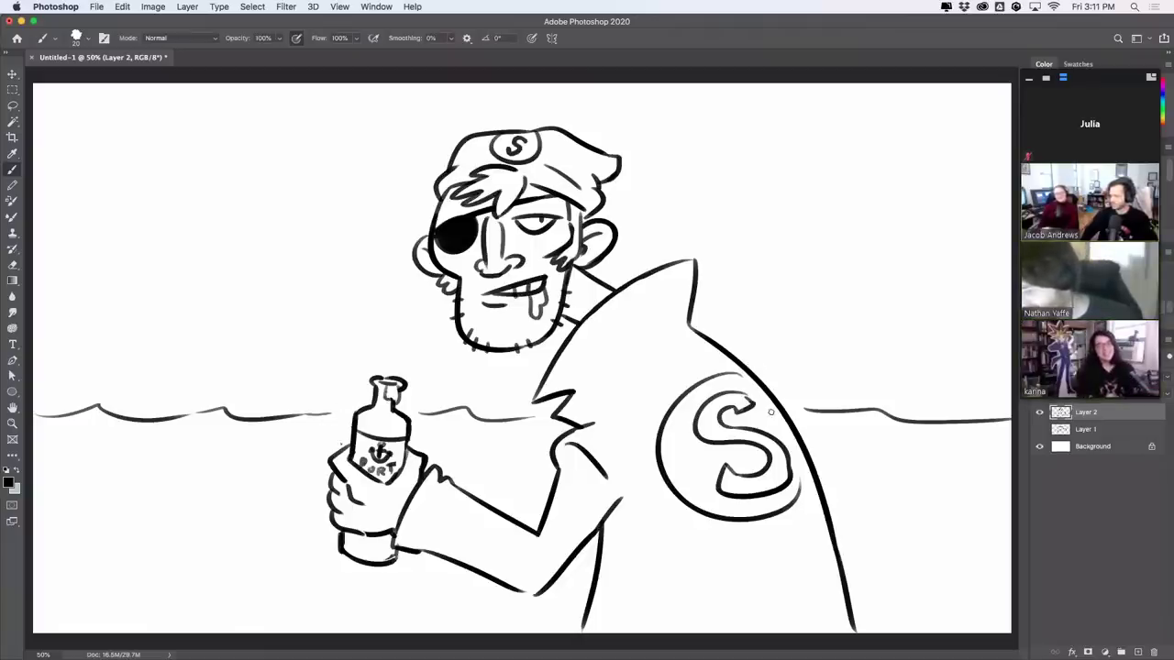
Step: Draw the waterline across the sailor's coat near the canvas's lower edge, with ripples spreading around it
left_click_drag(589, 595, 894, 593)
left_click_drag(562, 599, 889, 613)
left_click_drag(894, 580, 941, 602)
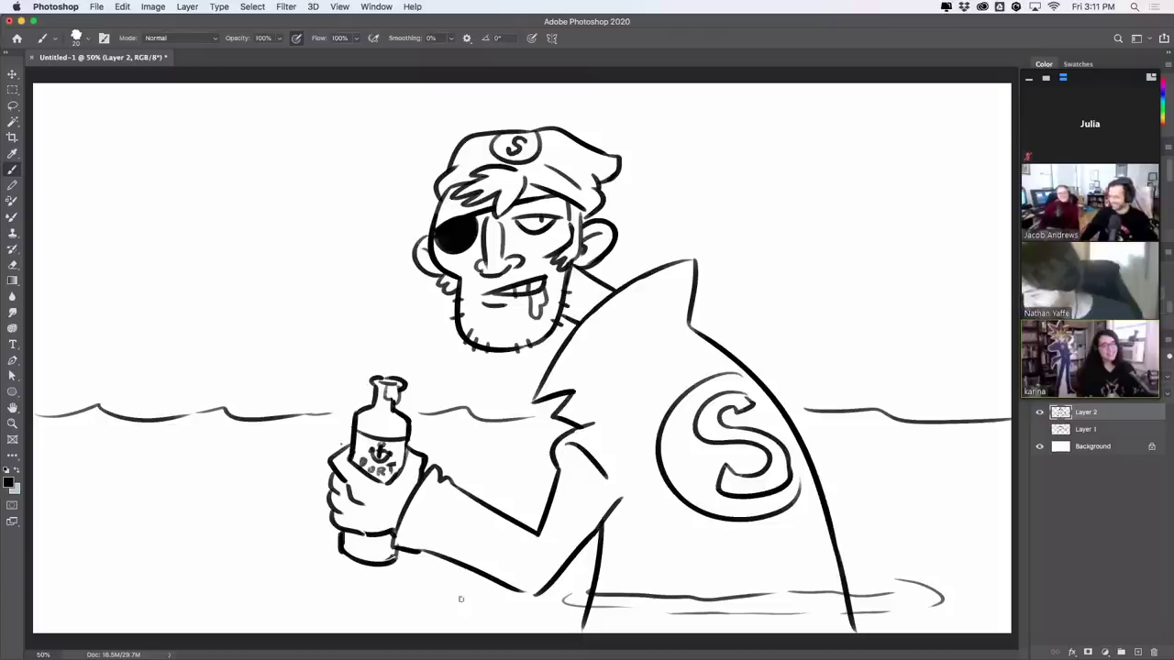
mouse_move(607, 602)
left_mouse_down()
mouse_move(659, 602)
mouse_move(673, 627)
left_mouse_up()
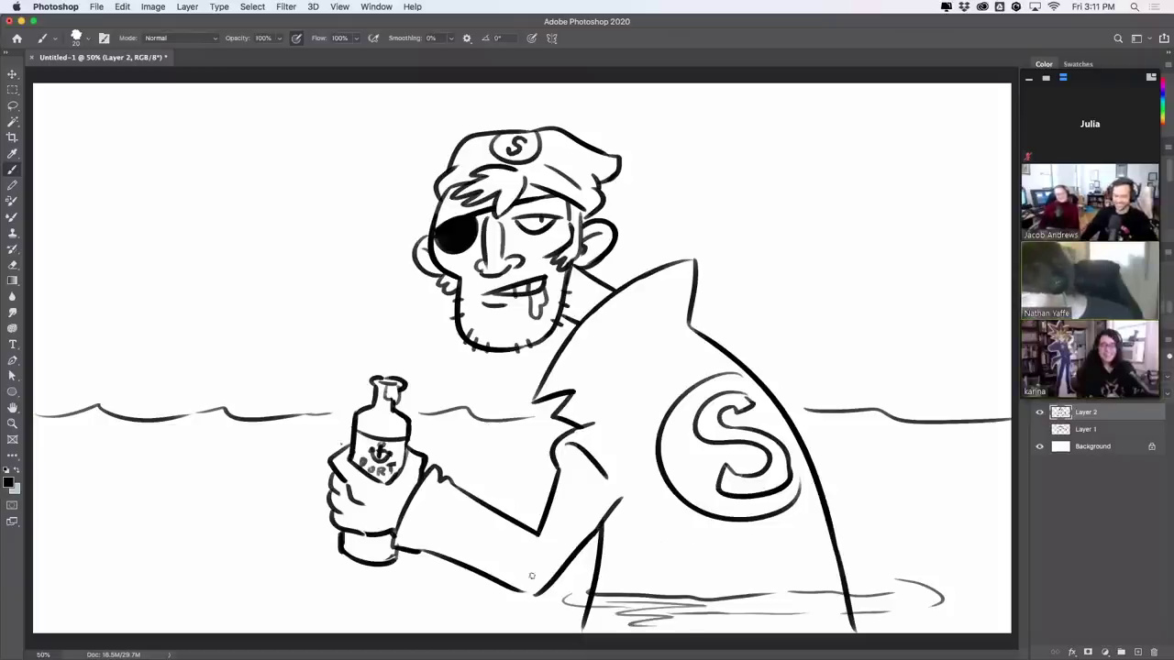
Step: Add water dripping from the sailor's elbow and small drip marks on the sleeve and the lower coat
mouse_move(510, 585)
left_mouse_down()
mouse_move(560, 571)
mouse_move(529, 613)
left_mouse_up()
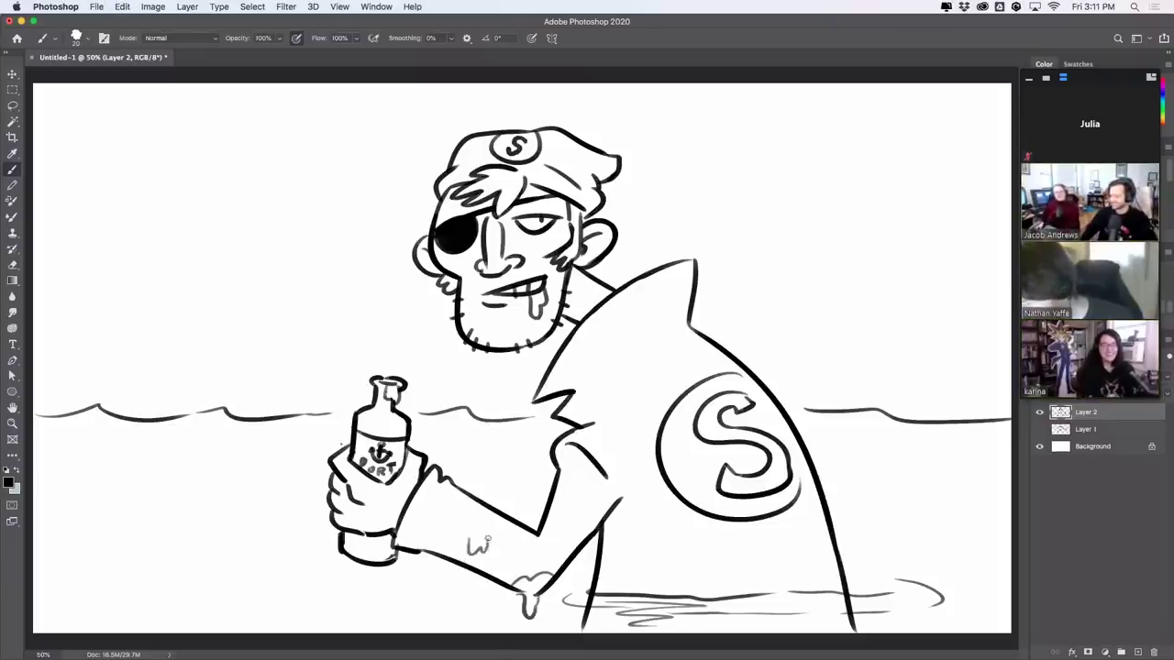
left_click_drag(481, 539, 502, 537)
left_click_drag(652, 528, 671, 520)
key("super+z")
left_click_drag(791, 540, 799, 548)
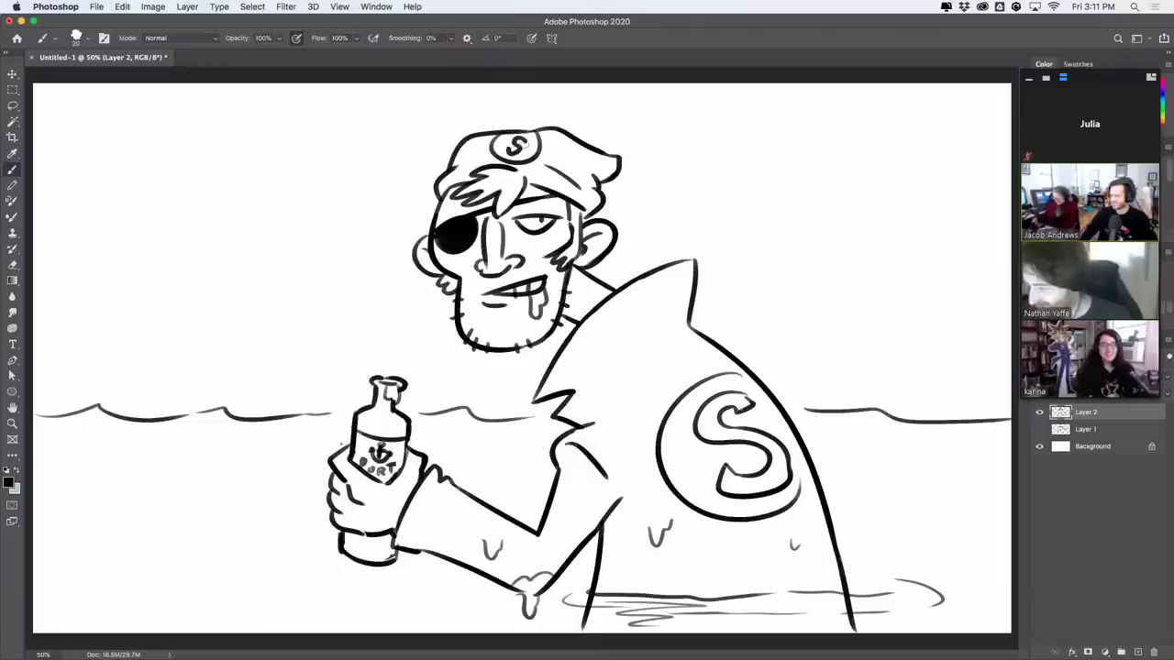
key("super+z")
key("super+z")
key("super+z")
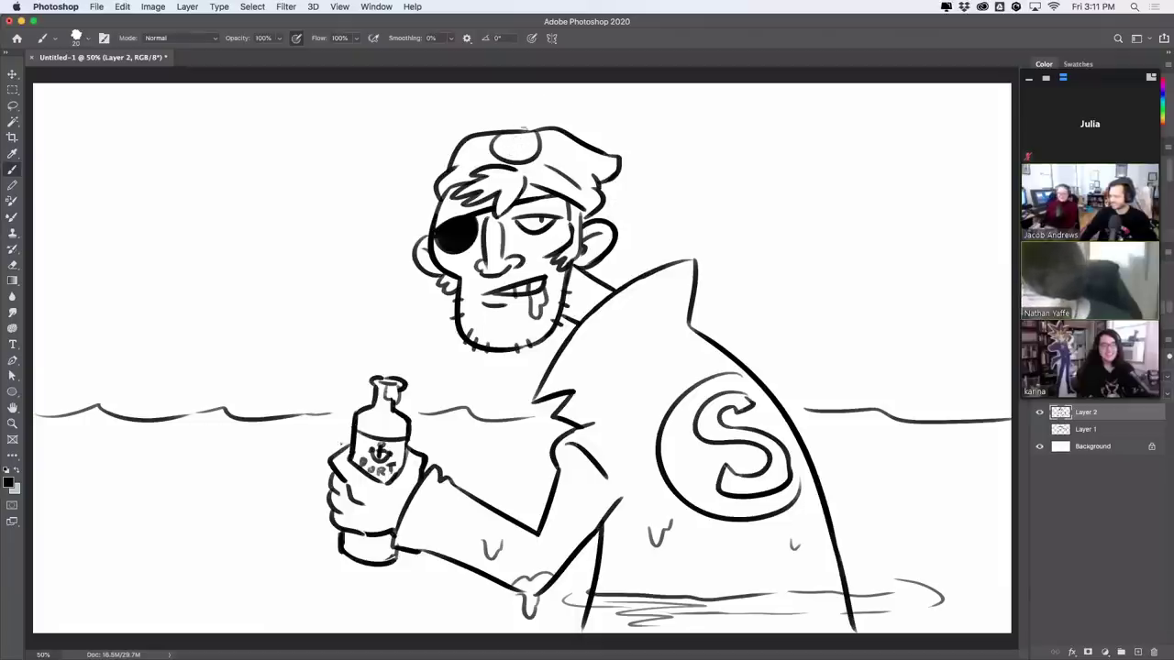
key("shift+super+z")
key("shift+super+z")
key("shift+super+z")
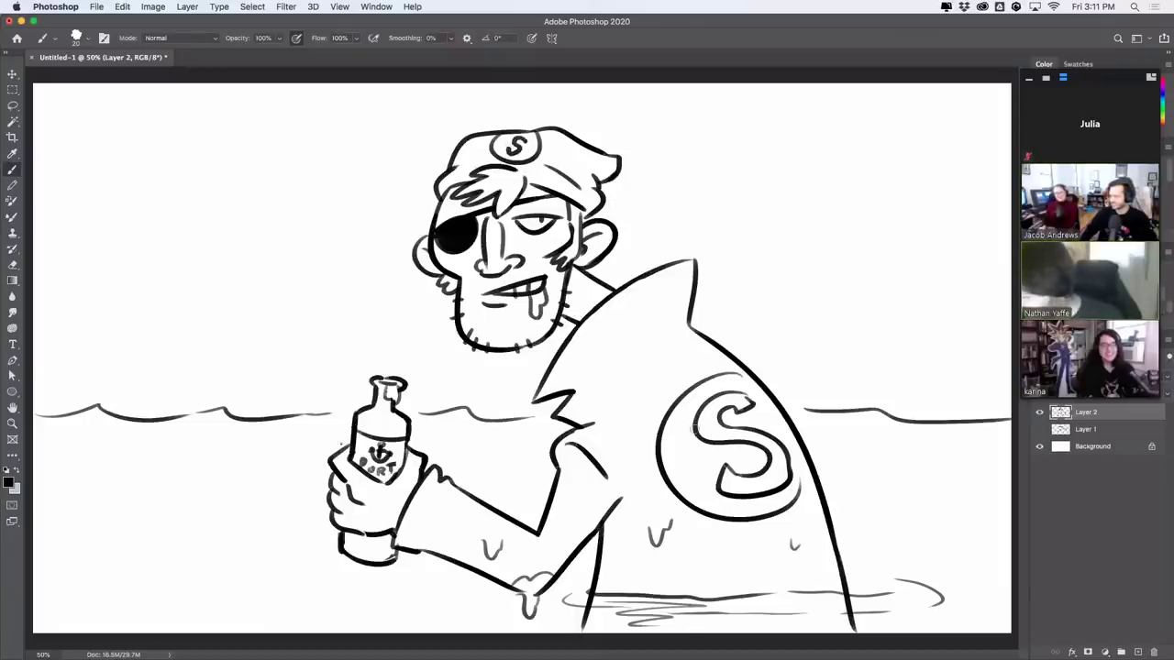
Step: Remove the rounded S from the emblem on the sailor's coat, keeping the circle around it
mouse_move(695, 422)
left_mouse_down()
mouse_move(699, 440)
mouse_move(695, 417)
left_mouse_up()
left_click_drag(721, 472, 719, 492)
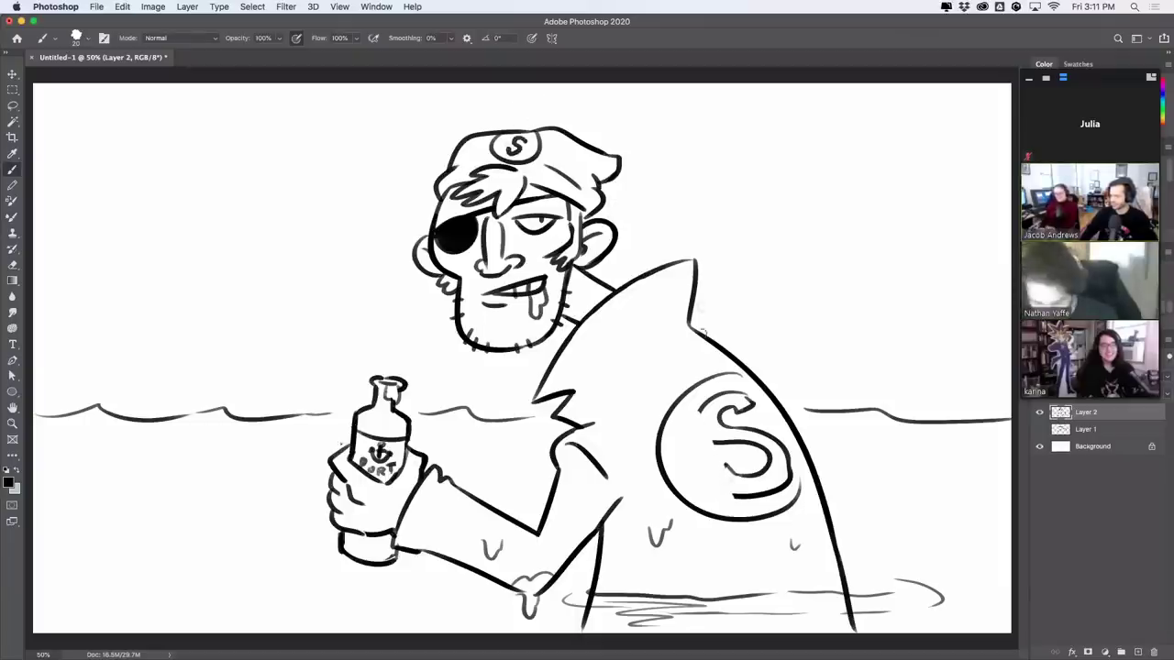
left_click_drag(693, 414, 753, 494)
key("super+z")
key("super+z")
key("super+z")
key("super+z")
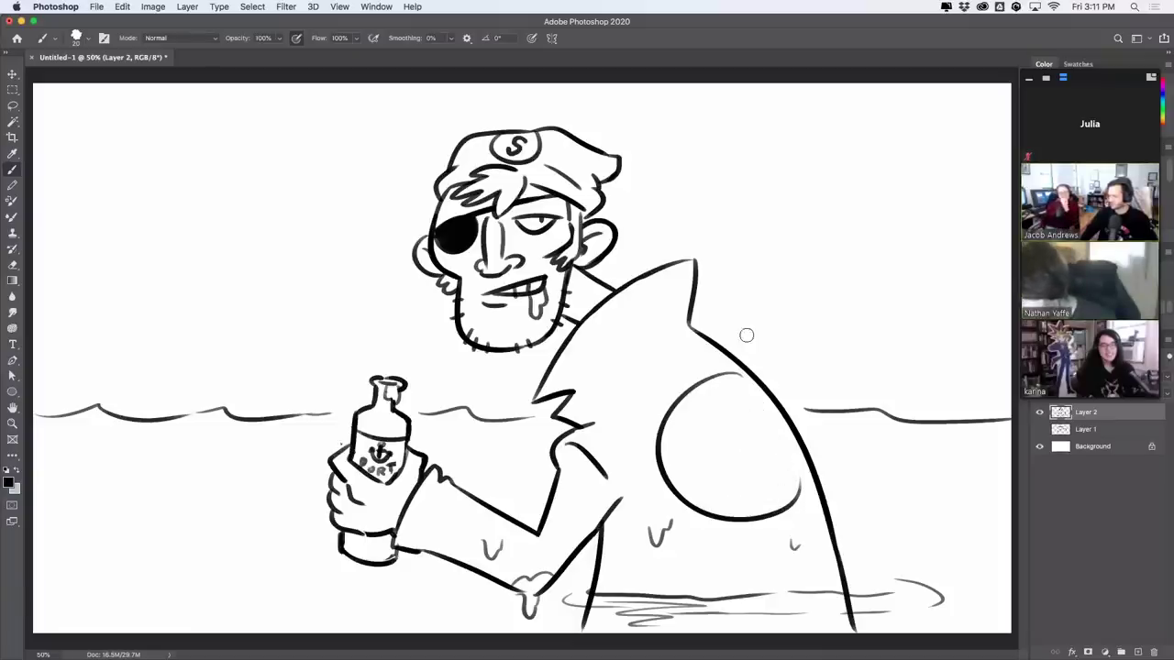
Step: Draw an angular S in the coat's circle from six parallel strokes joined by pointed ends and diagonals, and complete the circle's outline
mouse_move(711, 411)
left_mouse_down()
mouse_move(722, 438)
mouse_move(742, 436)
left_mouse_up()
mouse_move(752, 403)
left_mouse_down()
mouse_move(763, 433)
mouse_move(743, 489)
mouse_move(786, 478)
left_mouse_up()
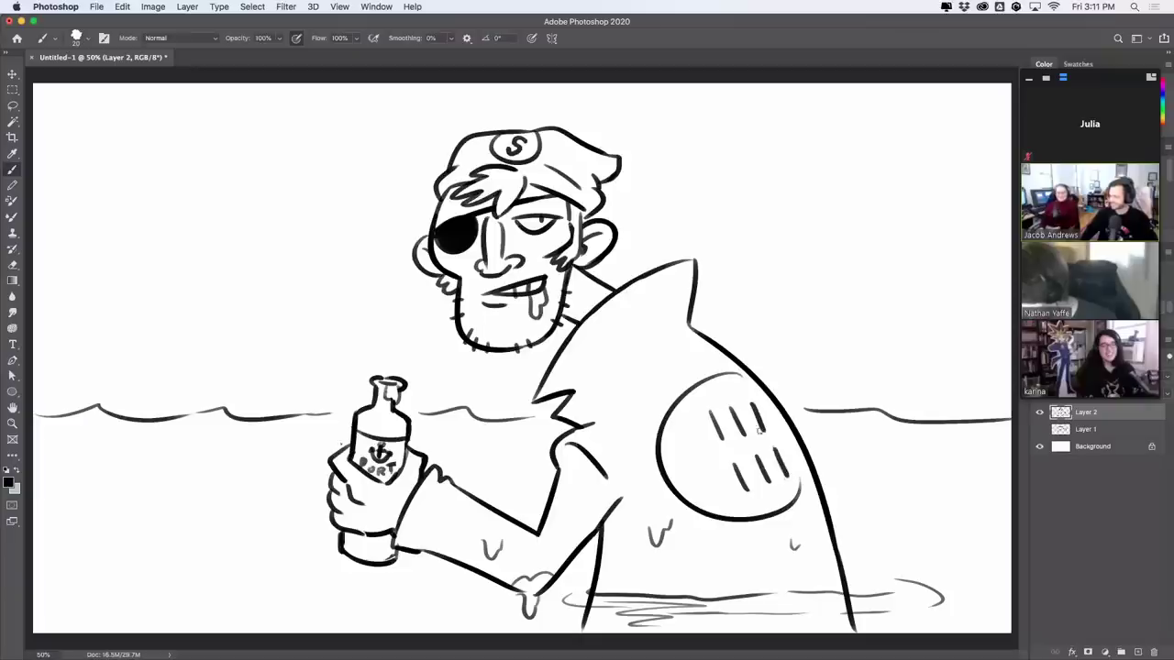
mouse_move(724, 440)
left_mouse_down()
mouse_move(757, 460)
mouse_move(776, 453)
left_mouse_up()
mouse_move(714, 404)
left_mouse_down()
mouse_move(723, 389)
mouse_move(756, 399)
left_mouse_up()
mouse_move(742, 446)
left_mouse_down()
mouse_move(734, 467)
mouse_move(781, 496)
mouse_move(790, 475)
mouse_move(801, 495)
left_mouse_up()
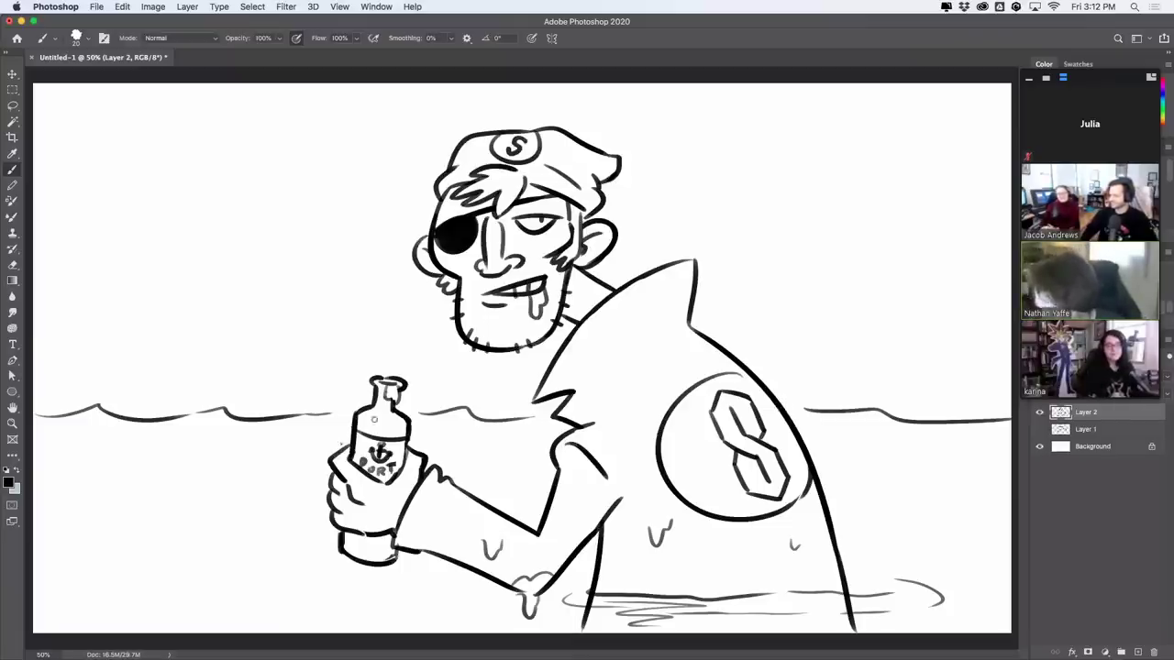
Step: Add small shading marks to the bottle's shoulder and base and fold lines along the sleeve's cuff
left_click_drag(400, 420, 396, 431)
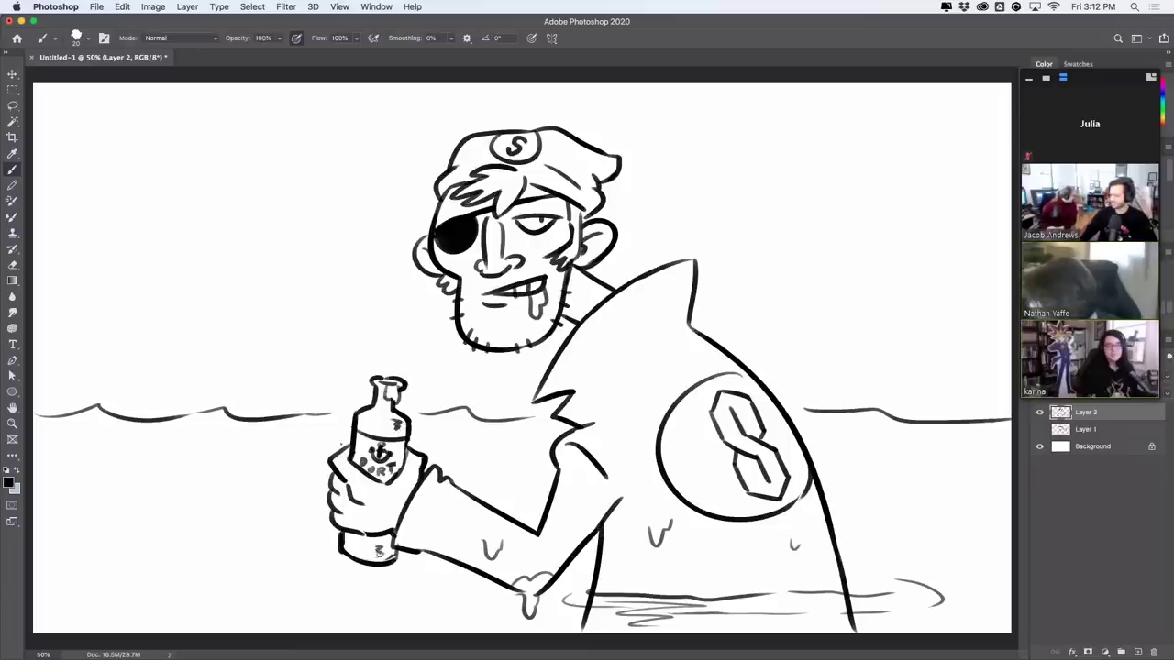
left_click_drag(425, 497, 427, 526)
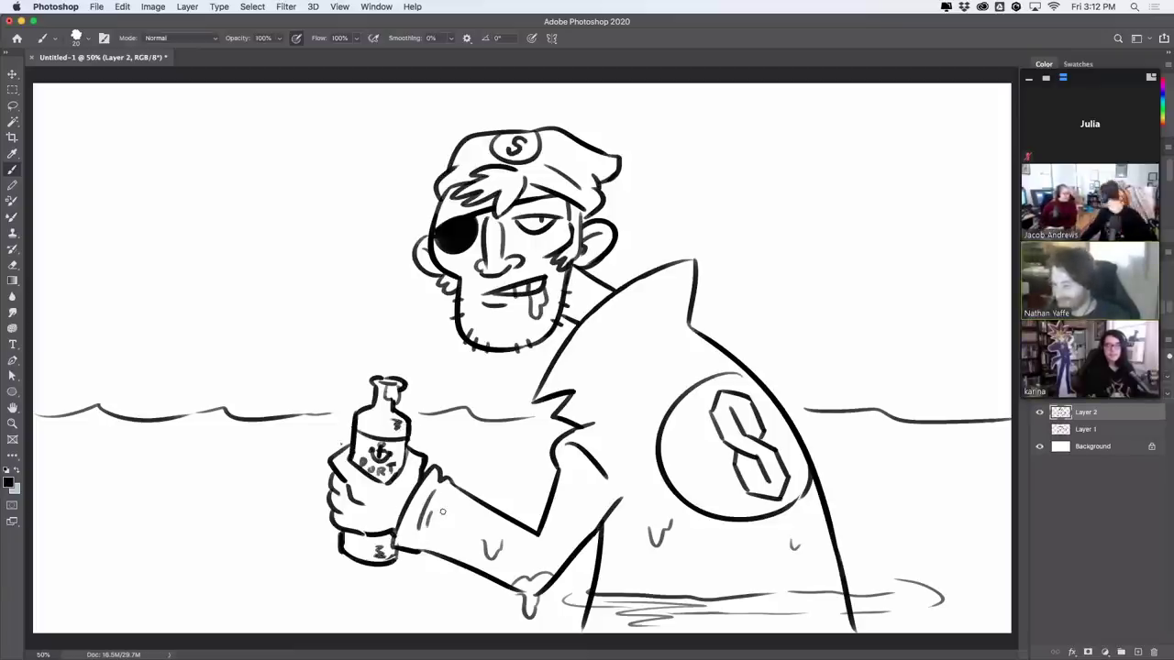
Step: Hand-letter the title PORT COUS'N in large capitals across the sky, with one word on each side of the sailor's head
mouse_move(60, 231)
left_mouse_down()
mouse_move(111, 352)
mouse_move(95, 275)
left_mouse_up()
mouse_move(167, 192)
left_mouse_down()
mouse_move(196, 287)
mouse_move(171, 189)
left_mouse_up()
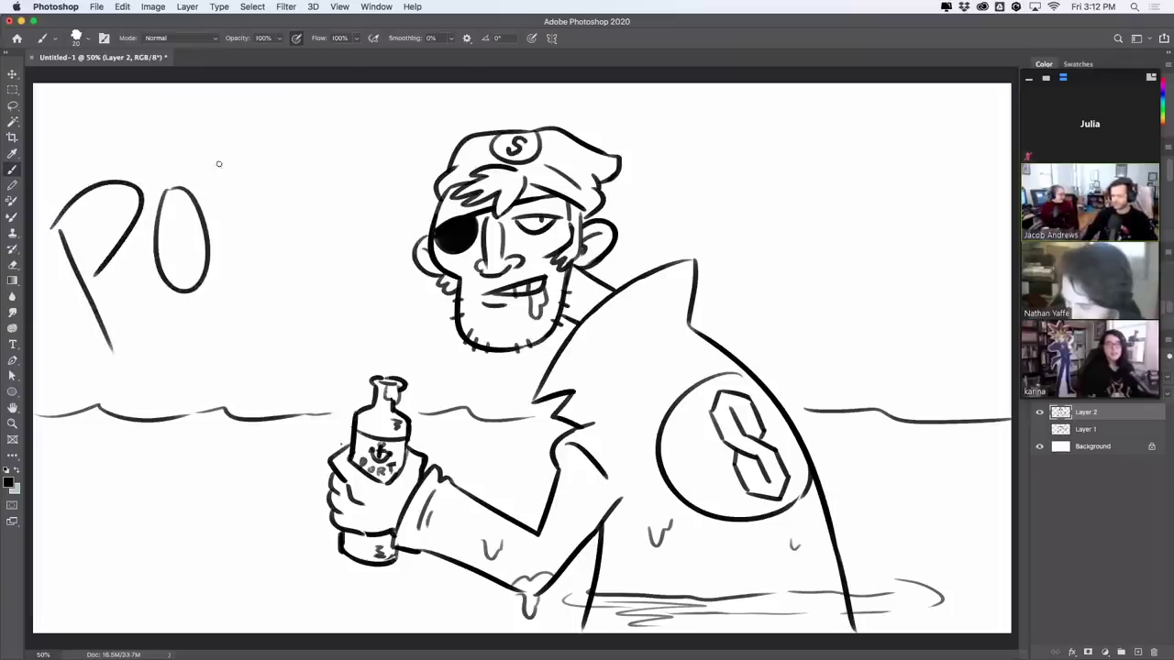
mouse_move(218, 159)
left_mouse_down()
mouse_move(245, 265)
mouse_move(253, 186)
mouse_move(311, 218)
left_mouse_up()
left_click_drag(317, 128, 349, 220)
left_click_drag(285, 137, 391, 108)
left_click_drag(726, 111, 710, 110)
left_click_drag(662, 184, 752, 213)
mouse_move(812, 131)
left_mouse_down()
mouse_move(788, 206)
mouse_move(819, 139)
mouse_move(860, 158)
mouse_move(859, 221)
mouse_move(934, 175)
mouse_move(912, 233)
left_mouse_up()
left_click_drag(988, 190, 979, 218)
mouse_move(961, 260)
left_mouse_down()
mouse_move(974, 231)
mouse_move(996, 228)
left_mouse_up()
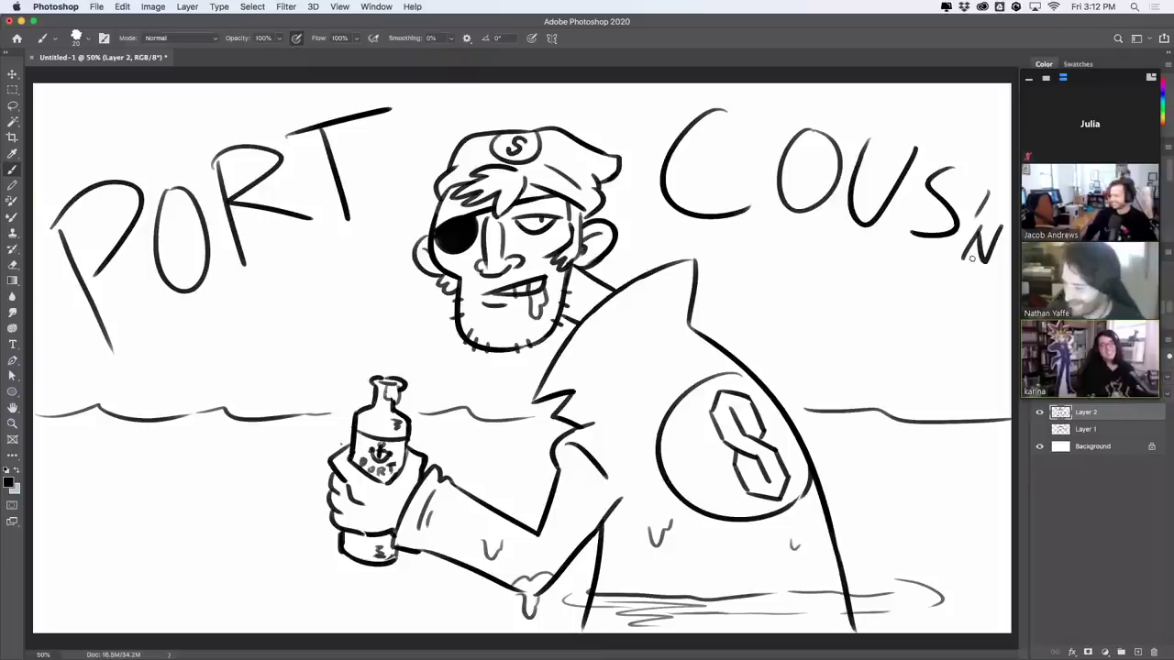
Step: Draw a small flat-bottomed puffy cloud above the horizon on each side of the sailor
left_click_drag(218, 338, 266, 339)
left_click_drag(259, 329, 275, 311)
left_click_drag(270, 313, 352, 325)
left_click_drag(274, 336, 367, 331)
mouse_move(762, 335)
left_mouse_down()
mouse_move(845, 329)
mouse_move(811, 325)
mouse_move(819, 285)
mouse_move(855, 298)
mouse_move(846, 313)
mouse_move(926, 330)
left_mouse_up()
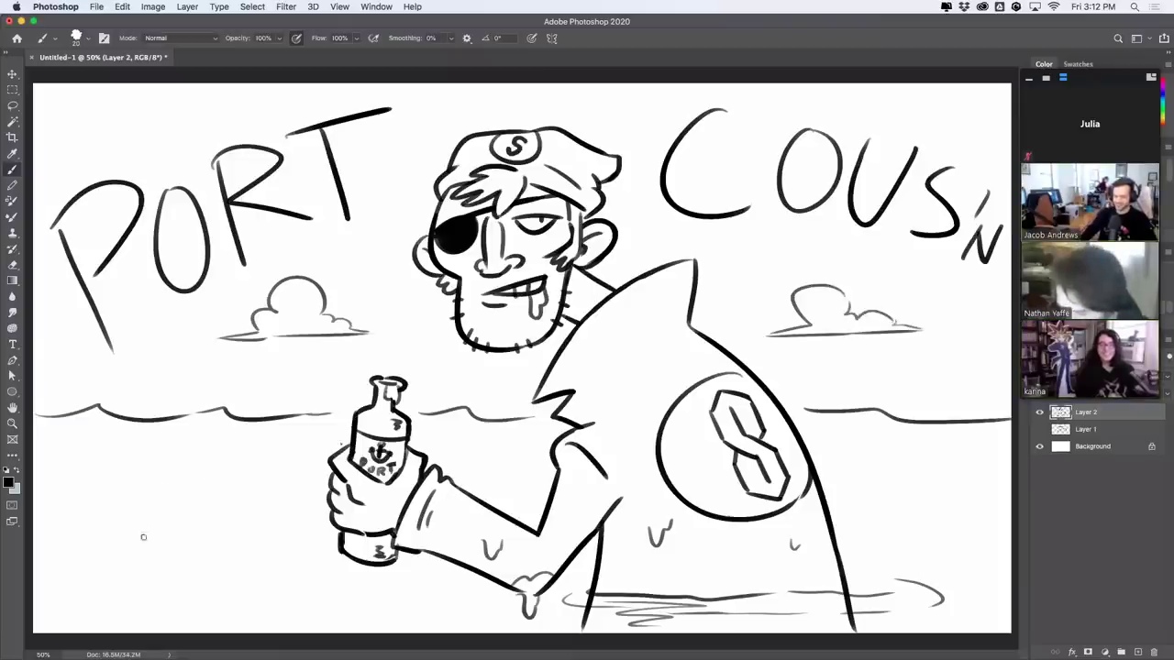
Step: Draw a shark fin with a thin waterline in the sea beside the hand holding the bottle
mouse_move(138, 553)
left_mouse_down()
mouse_move(206, 548)
mouse_move(146, 559)
mouse_move(260, 563)
left_mouse_up()
left_click_drag(202, 541, 213, 555)
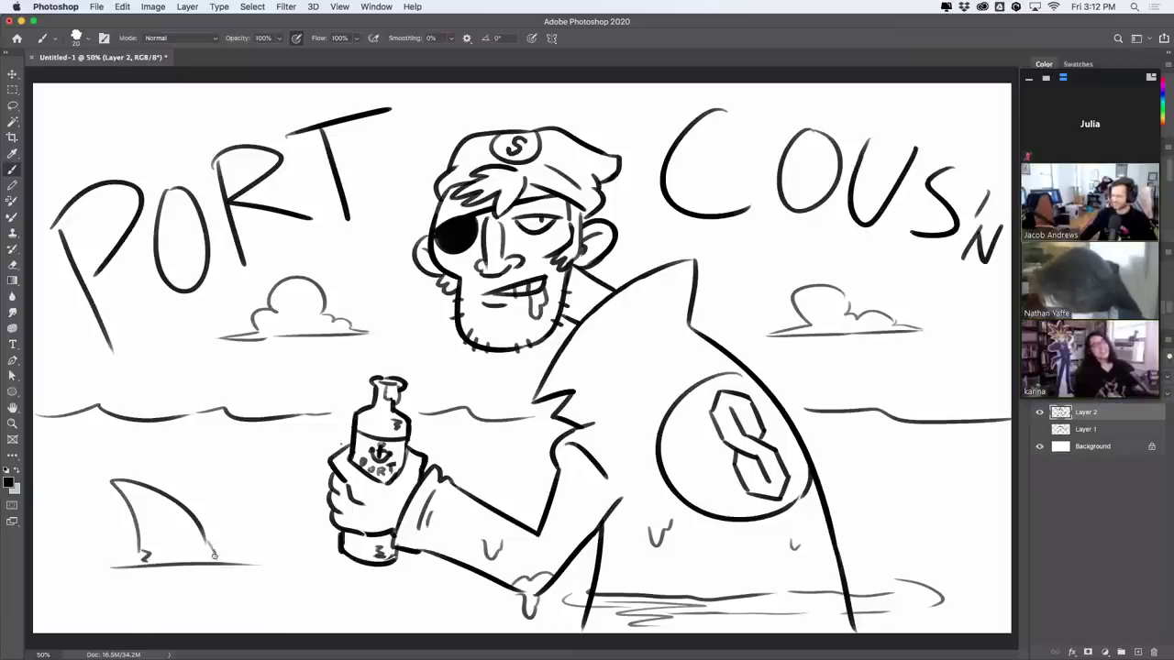
left_click_drag(109, 570, 289, 561)
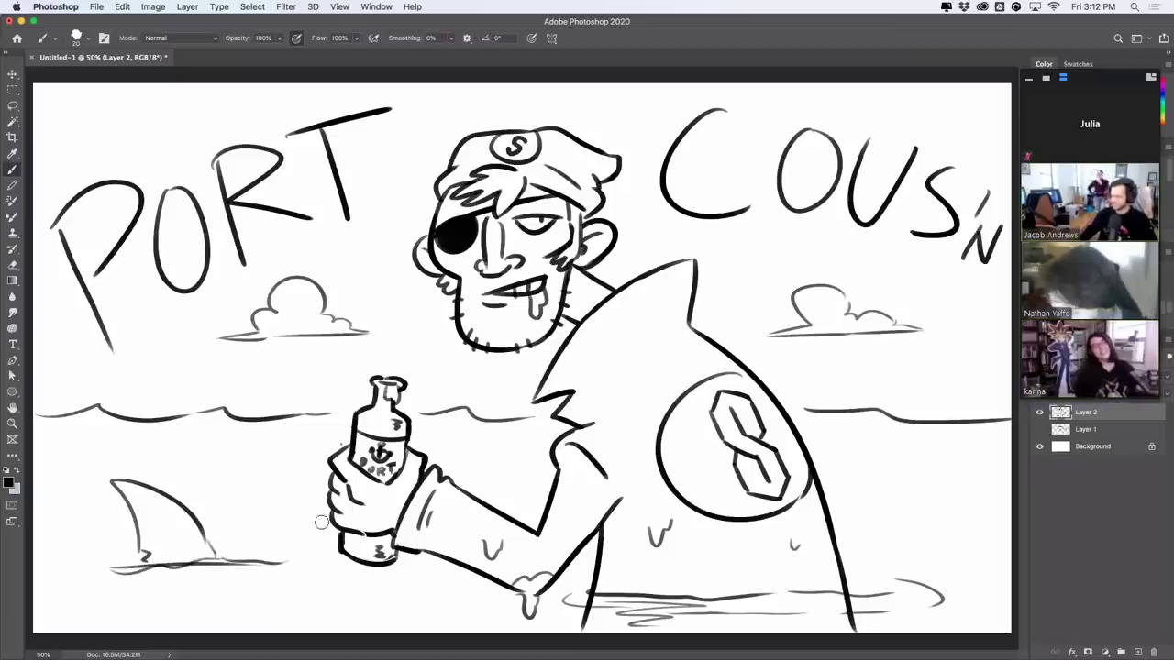
key("super+z")
key("super+z")
key("super+z")
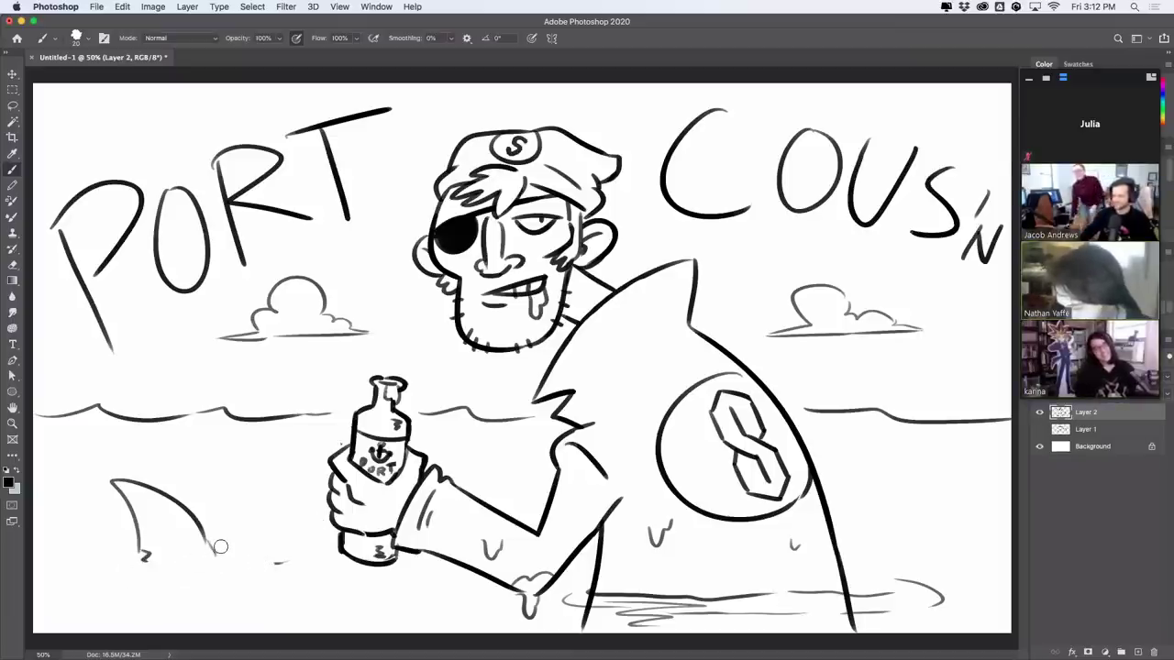
left_click_drag(104, 570, 295, 563)
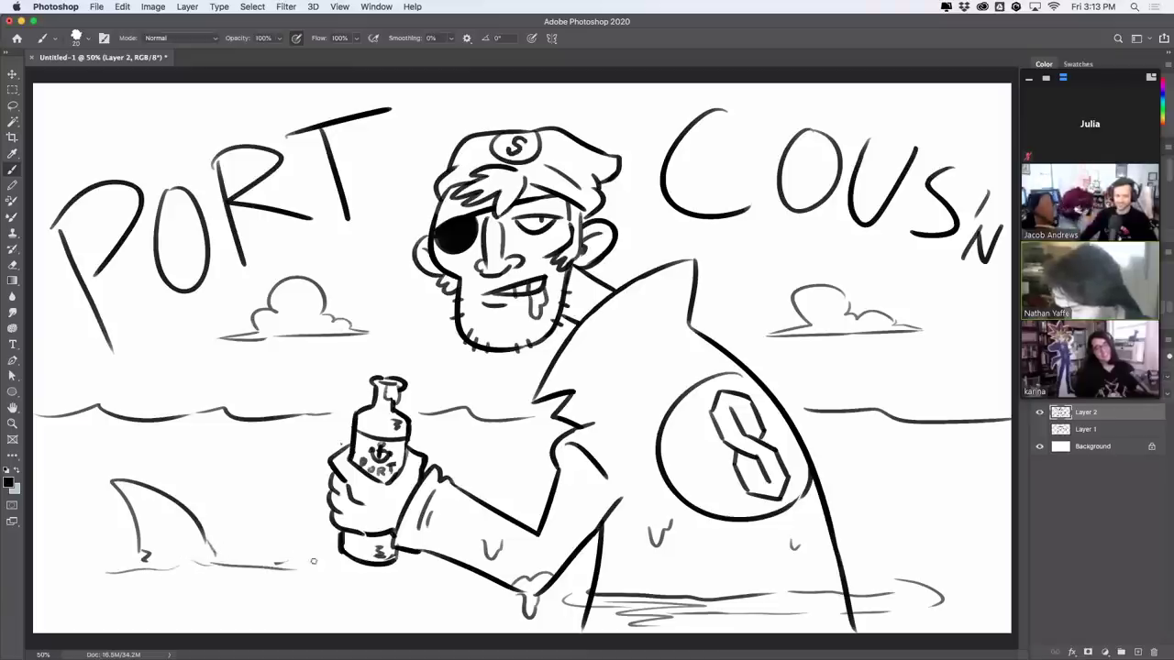
left_click_drag(209, 544, 226, 559)
Step: Draw a second shark fin with its waterline in the sea behind the sailor's back, and touch up the first fin's waterline
mouse_move(902, 520)
left_mouse_down()
mouse_move(979, 450)
mouse_move(970, 519)
left_mouse_up()
left_click_drag(880, 521, 1001, 526)
mouse_move(215, 565)
left_mouse_down()
mouse_move(201, 526)
mouse_move(293, 567)
left_mouse_up()
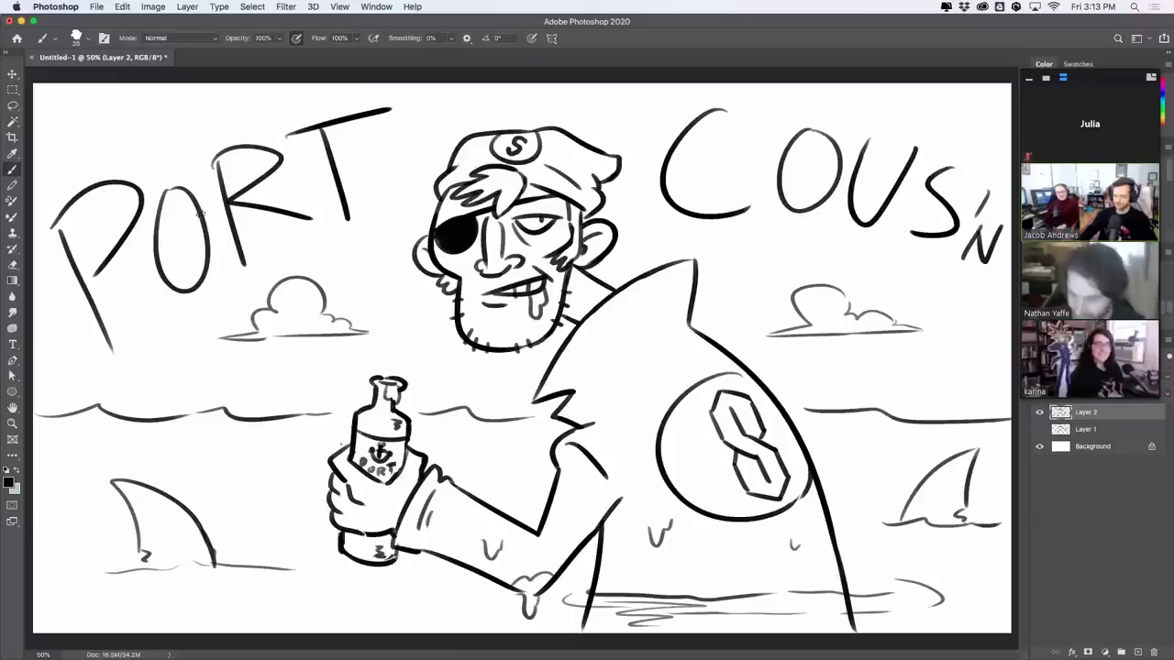
Step: Thicken all the letters of the title PORT COUS'N with heavy black brush strokes
mouse_move(96, 268)
left_mouse_down()
mouse_move(133, 211)
mouse_move(126, 181)
mouse_move(79, 197)
mouse_move(56, 231)
mouse_move(117, 351)
left_mouse_up()
mouse_move(178, 196)
left_mouse_down()
mouse_move(163, 189)
mouse_move(158, 286)
mouse_move(209, 254)
mouse_move(180, 185)
mouse_move(165, 185)
left_mouse_up()
mouse_move(218, 156)
left_mouse_down()
mouse_move(237, 236)
mouse_move(248, 151)
mouse_move(275, 158)
mouse_move(231, 196)
mouse_move(323, 223)
left_mouse_up()
mouse_move(283, 133)
left_mouse_down()
mouse_move(361, 112)
mouse_move(323, 131)
mouse_move(350, 220)
left_mouse_up()
mouse_move(734, 119)
left_mouse_down()
mouse_move(698, 122)
mouse_move(664, 186)
mouse_move(694, 212)
mouse_move(753, 209)
left_mouse_up()
mouse_move(837, 150)
left_mouse_down()
mouse_move(822, 128)
mouse_move(781, 194)
mouse_move(838, 180)
mouse_move(813, 126)
left_mouse_up()
mouse_move(869, 128)
left_mouse_down()
mouse_move(851, 173)
mouse_move(859, 218)
mouse_move(916, 134)
left_mouse_up()
mouse_move(959, 168)
left_mouse_down()
mouse_move(941, 156)
mouse_move(924, 239)
mouse_move(910, 226)
left_mouse_up()
mouse_move(983, 187)
left_mouse_down()
mouse_move(955, 264)
mouse_move(979, 260)
mouse_move(995, 230)
left_mouse_up()
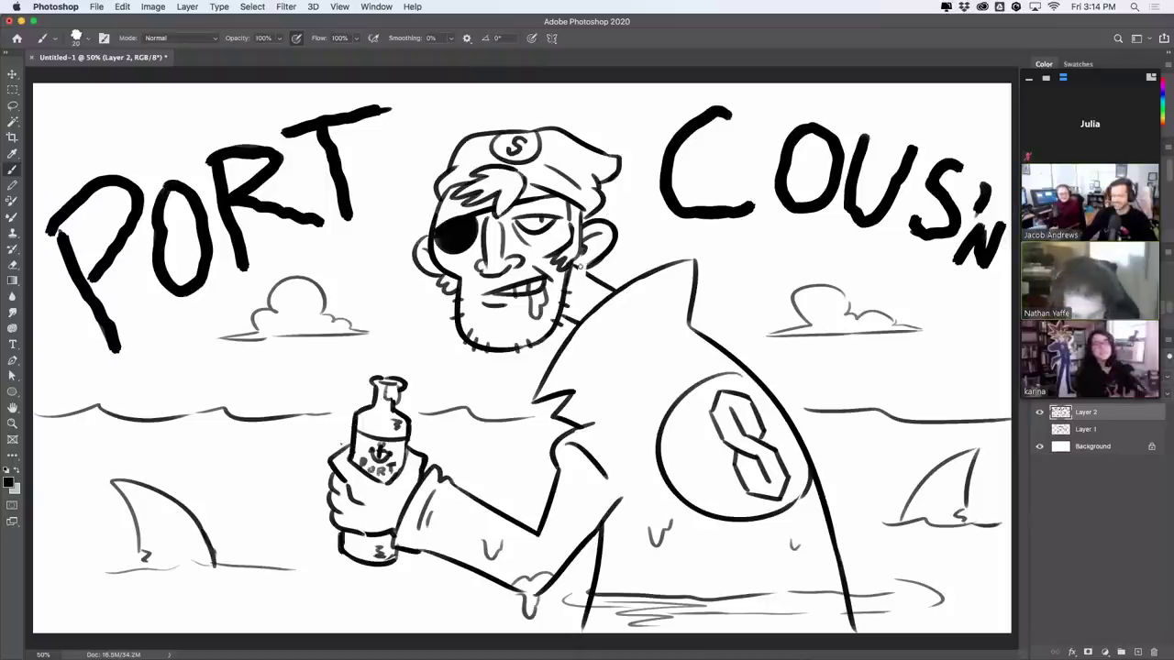
Step: Reduce the brush size and draw a small earring hanging from the sailor's near earlobe
key("bracketleft")
left_click_drag(581, 262, 591, 270)
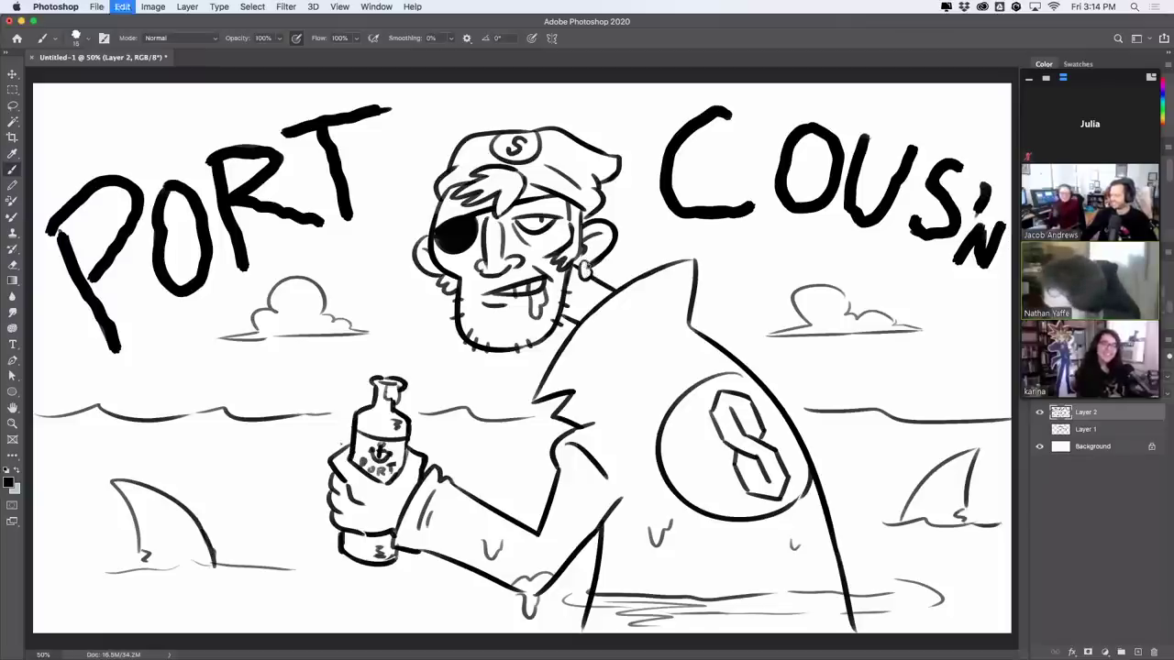
Step: Add short hatching strokes to the back of the sailor's cap and to his upper back below the pointed fin
key("z")
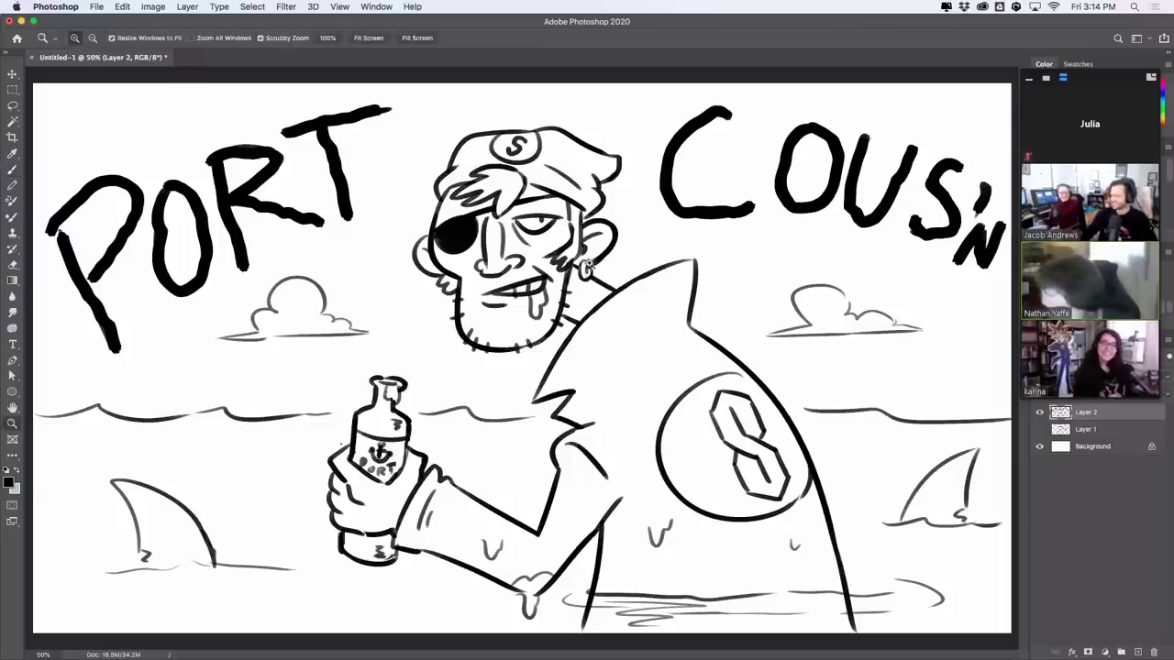
key("b")
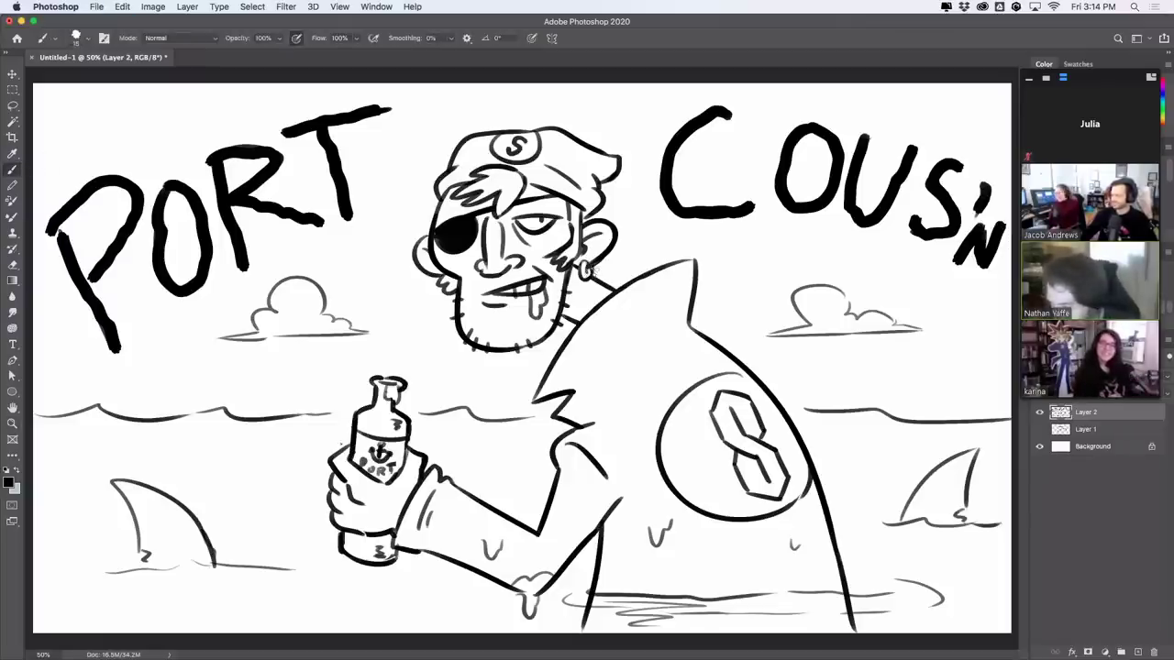
right_click(581, 222)
key("Escape")
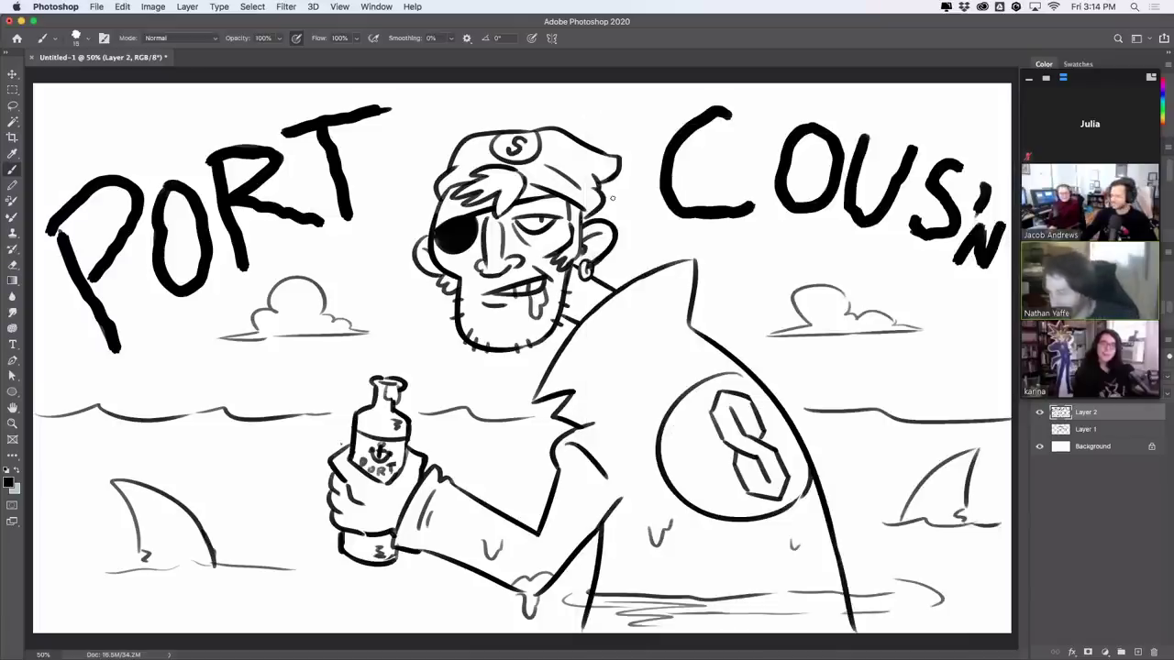
left_click_drag(580, 174, 587, 182)
left_click_drag(591, 166, 601, 174)
left_click_drag(601, 164, 606, 171)
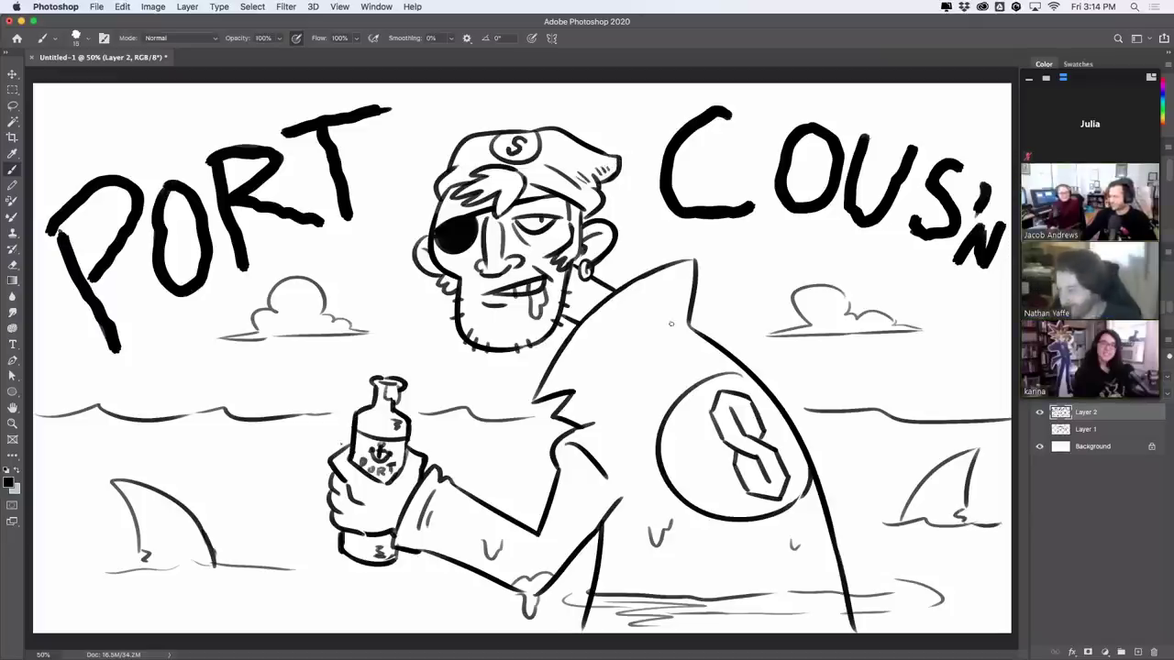
mouse_move(634, 357)
left_mouse_down()
mouse_move(667, 334)
mouse_move(678, 351)
left_mouse_up()
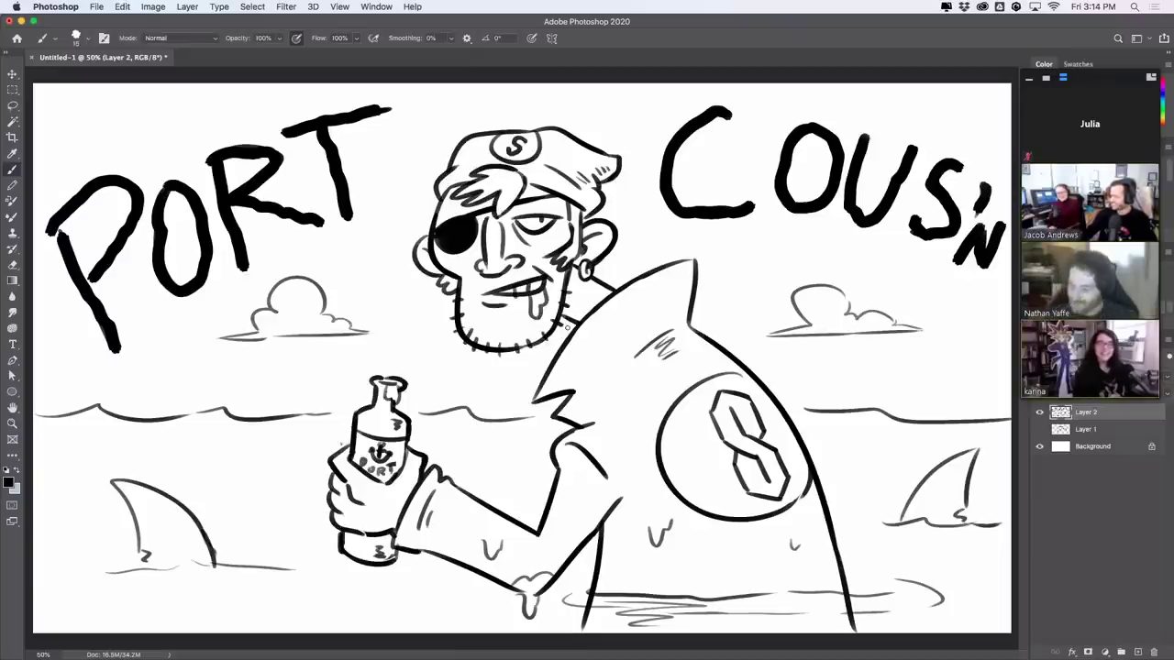
Step: Darken the outline and rippled waterline of the shark fin beside the bottle hand, and extend the other fin's waterline
mouse_move(376, 504)
left_mouse_down()
mouse_move(379, 523)
mouse_move(394, 520)
left_mouse_up()
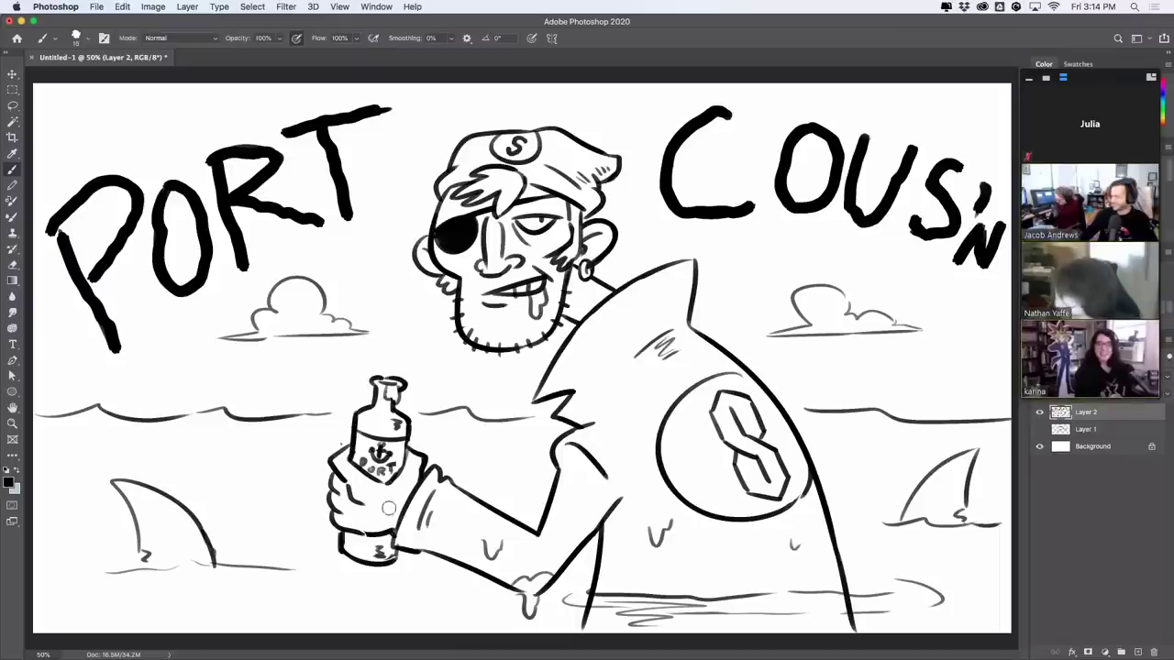
left_click_drag(169, 569, 218, 557)
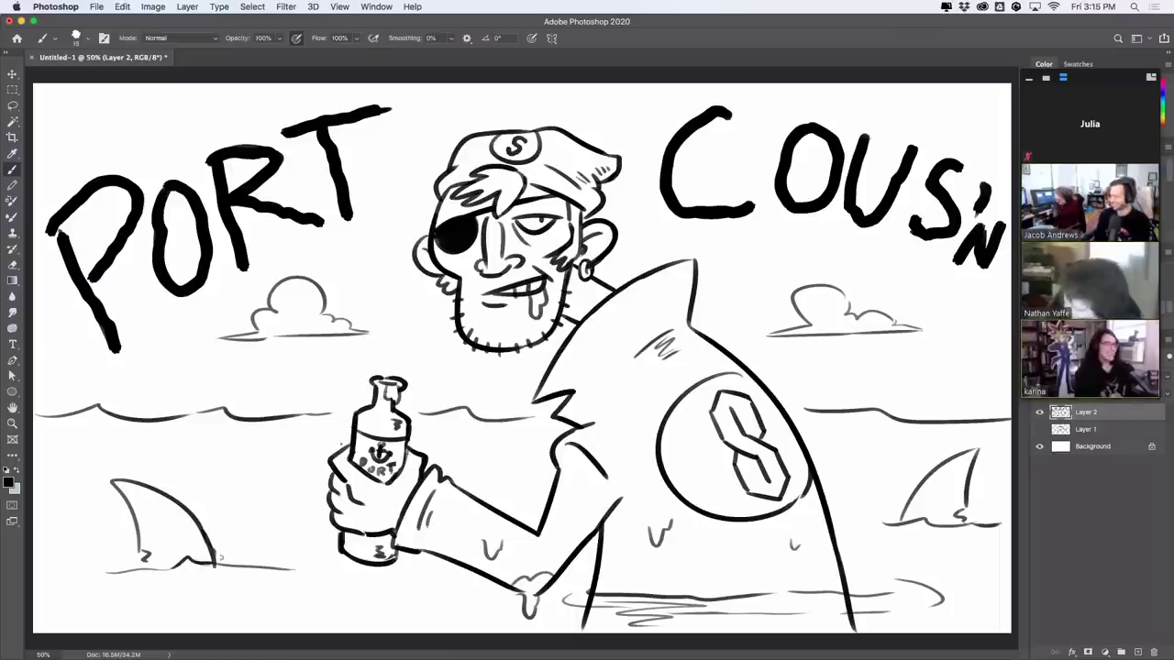
mouse_move(107, 572)
left_mouse_down()
mouse_move(167, 568)
mouse_move(153, 563)
mouse_move(163, 549)
mouse_move(139, 553)
mouse_move(137, 500)
left_mouse_up()
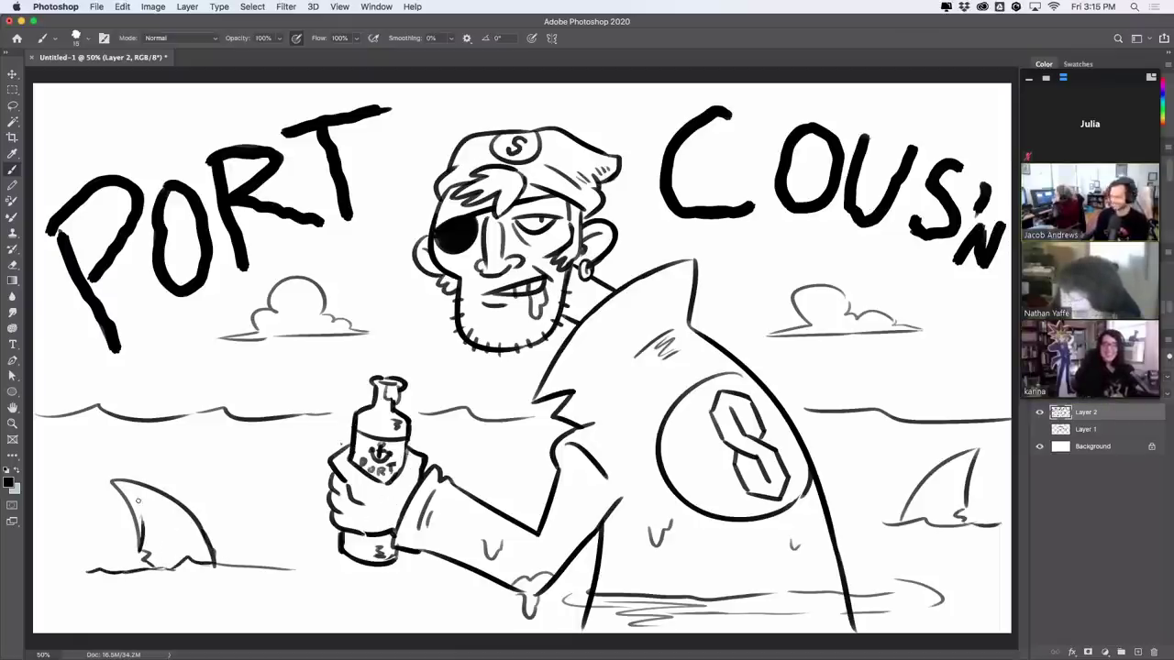
key("bracketright")
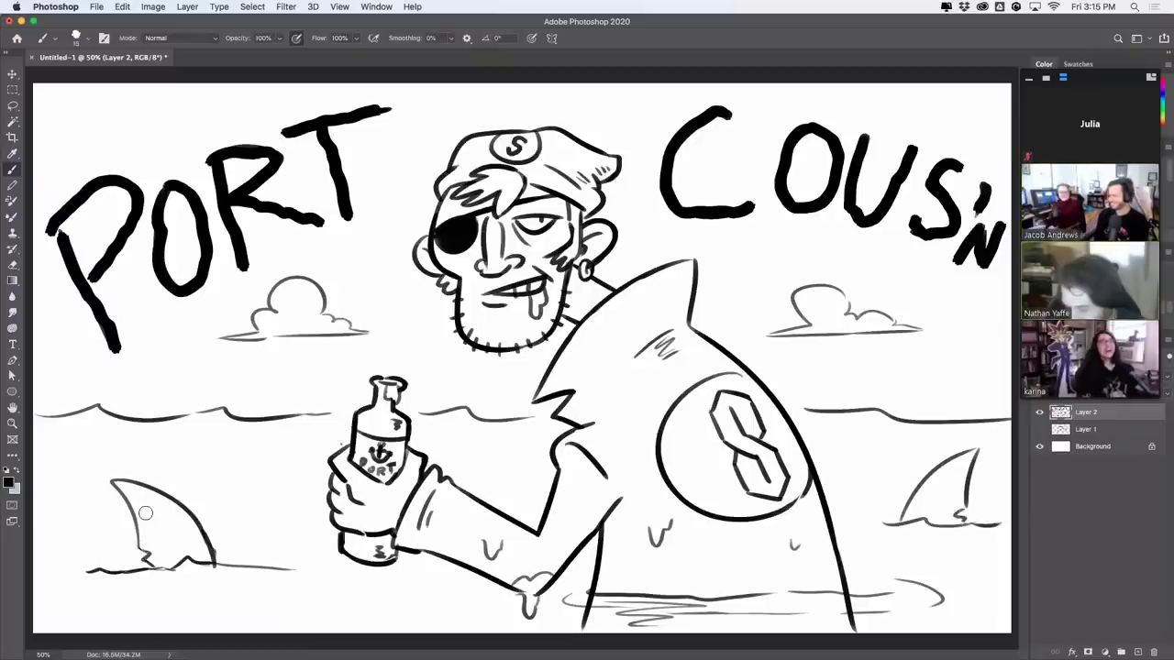
mouse_move(135, 517)
left_mouse_down()
mouse_move(150, 568)
mouse_move(218, 561)
left_mouse_up()
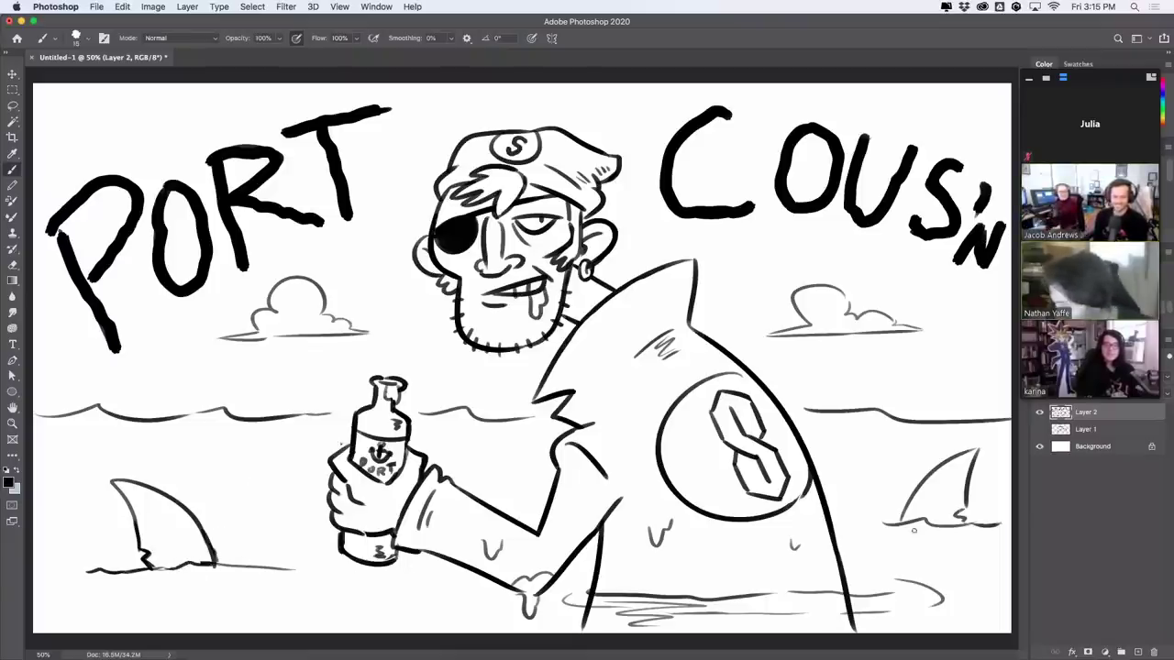
left_click_drag(862, 527, 891, 523)
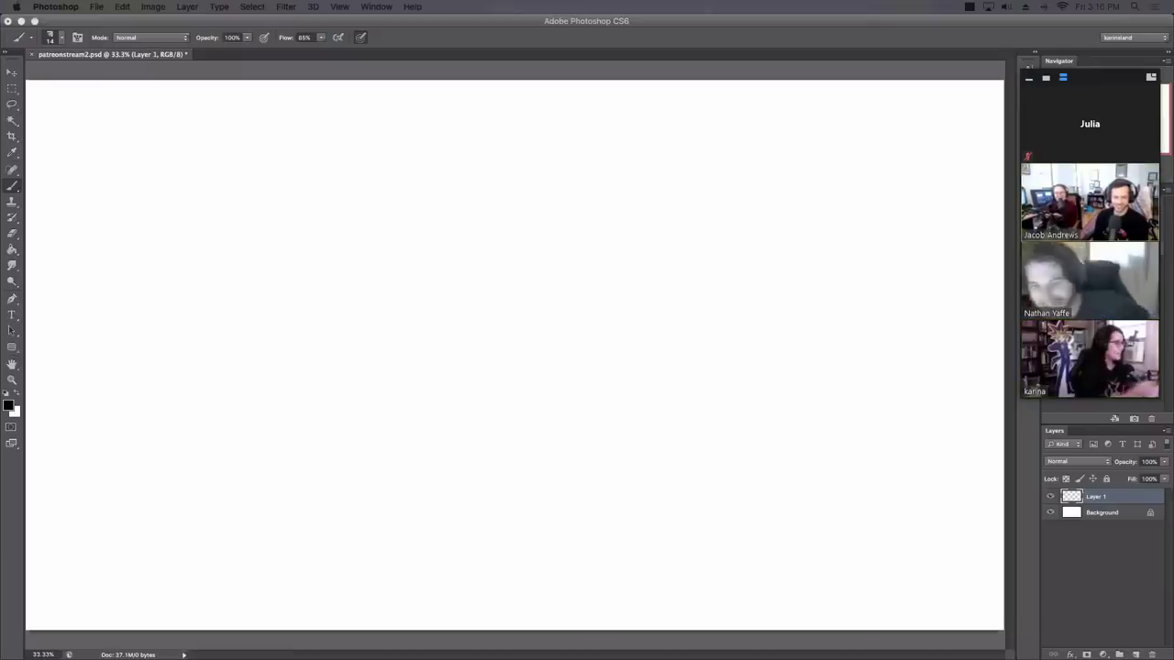
Step: Set the brush size to 12 px for sketching on Layer 1 of patreonstream2.psd
left_click_drag(458, 317, 571, 310)
key("ctrl+z")
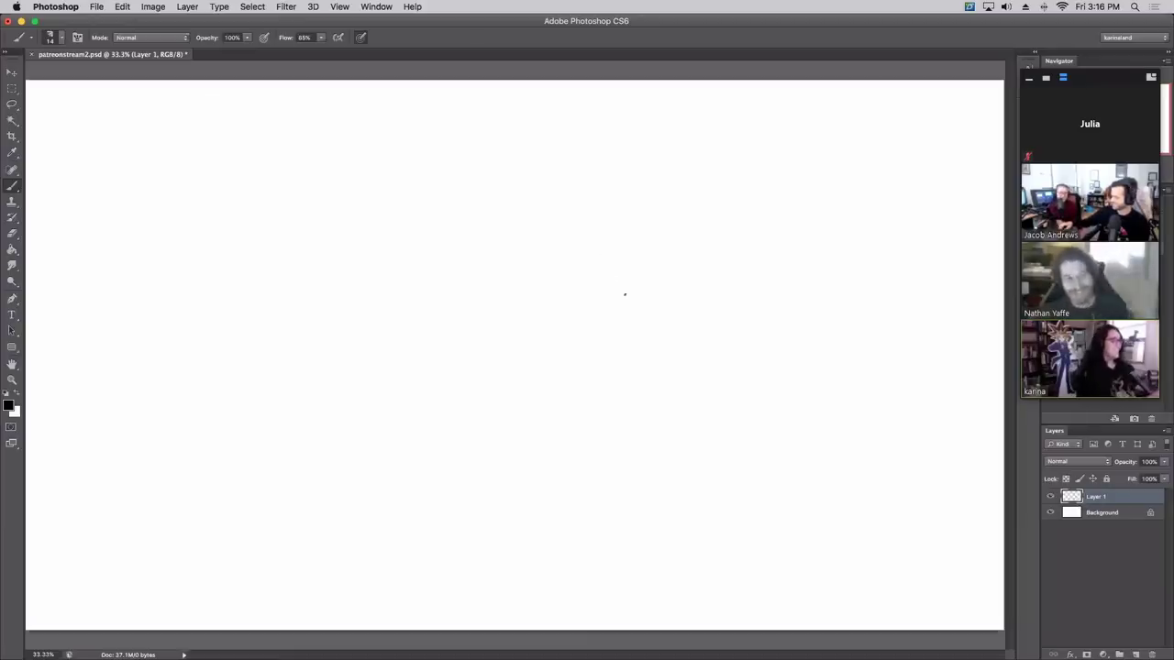
right_click(541, 241)
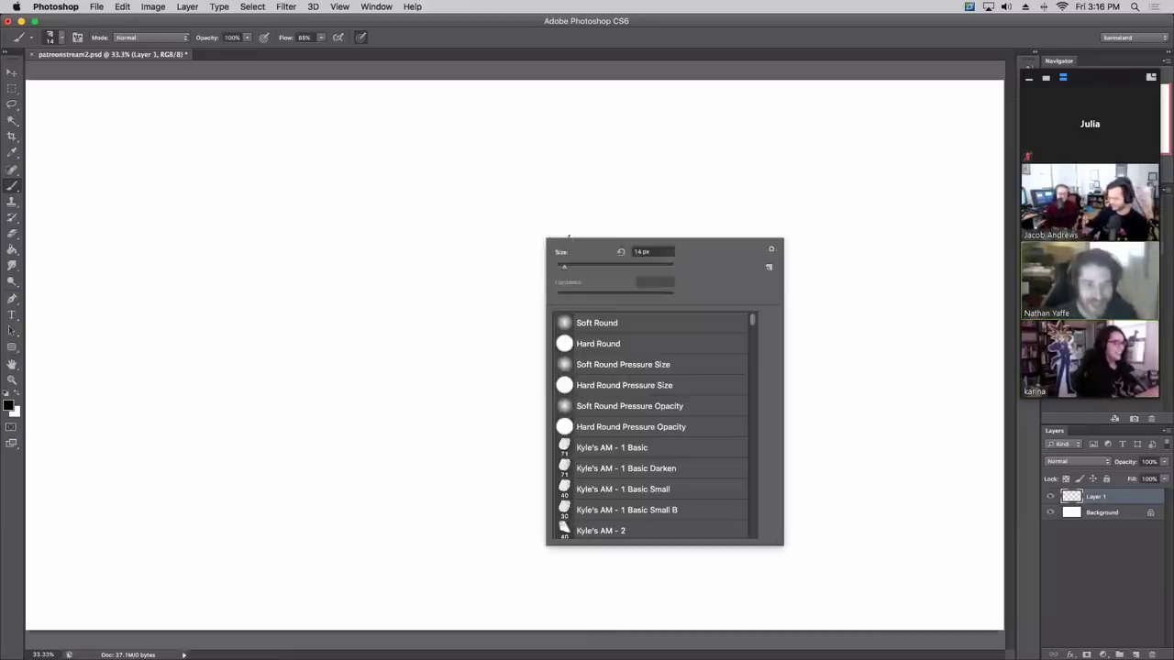
type("12")
key("Return")
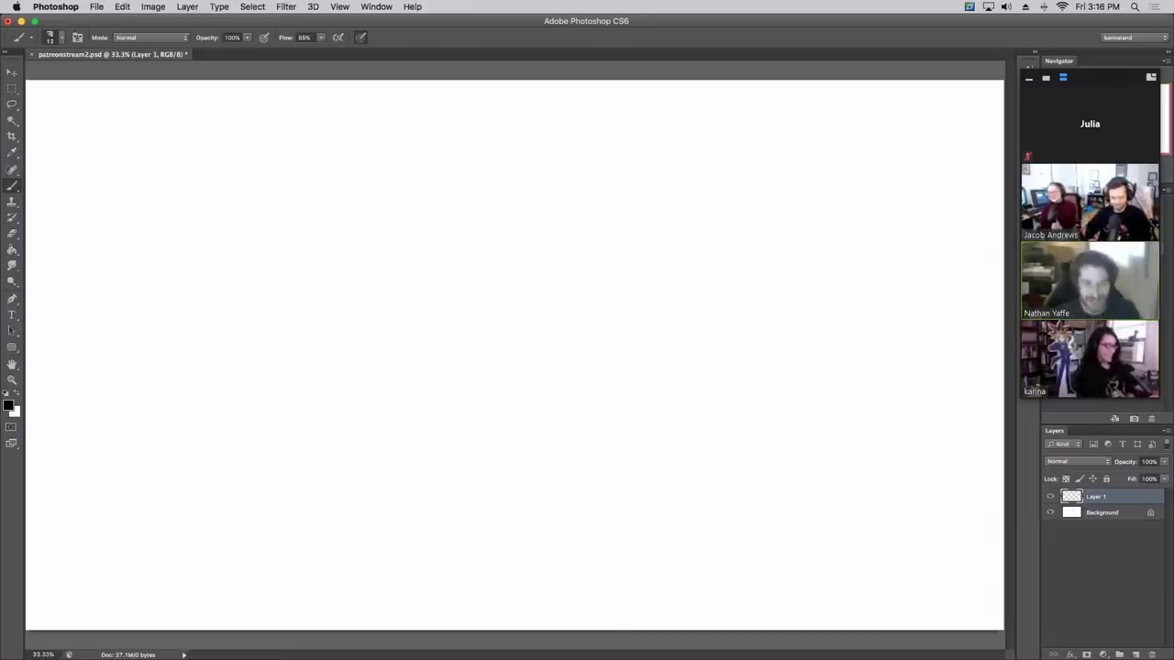
Step: Sketch a large round head outline in thin brush strokes in the upper middle of the blank canvas
left_click_drag(478, 203, 535, 170)
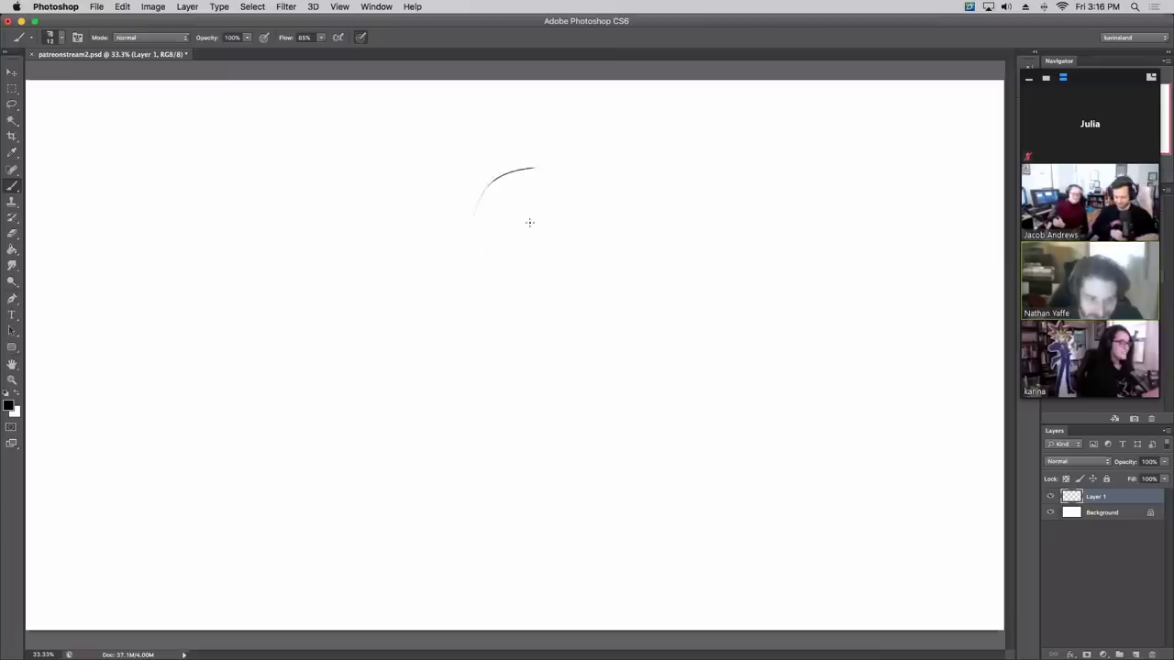
key("super+z")
left_click_drag(477, 204, 548, 178)
key("super+z")
left_click_drag(483, 198, 535, 170)
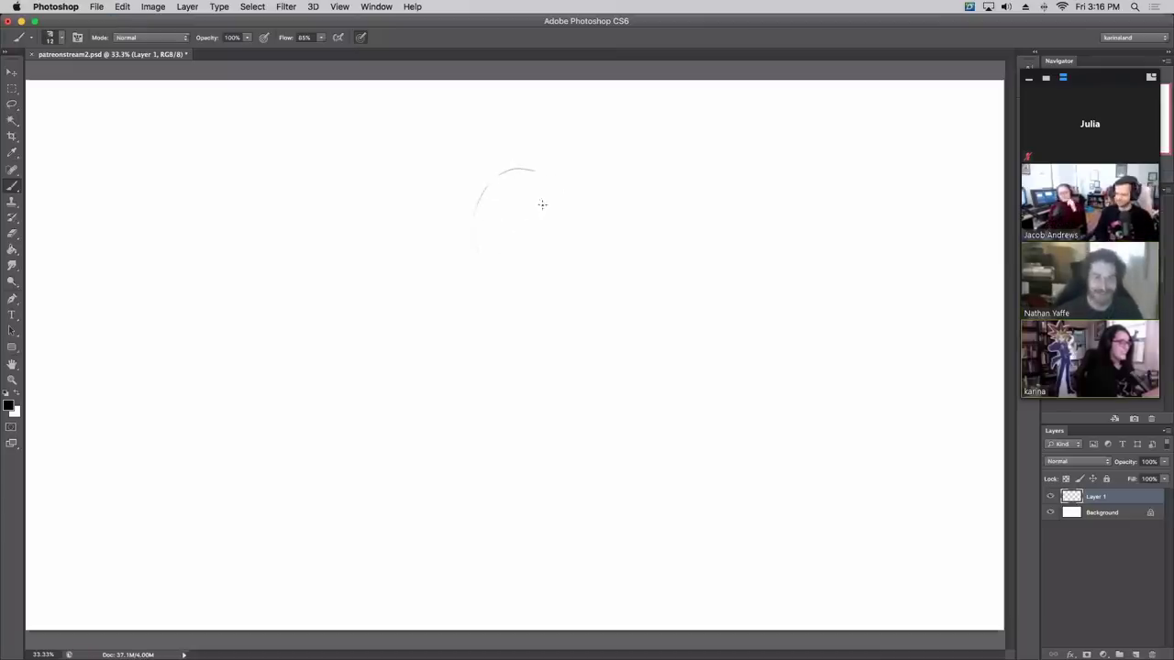
left_click_drag(488, 253, 559, 277)
key("super+z")
mouse_move(493, 182)
left_mouse_down()
mouse_move(469, 230)
mouse_move(495, 312)
mouse_move(568, 153)
mouse_move(658, 227)
left_mouse_up()
left_click_drag(542, 325, 622, 304)
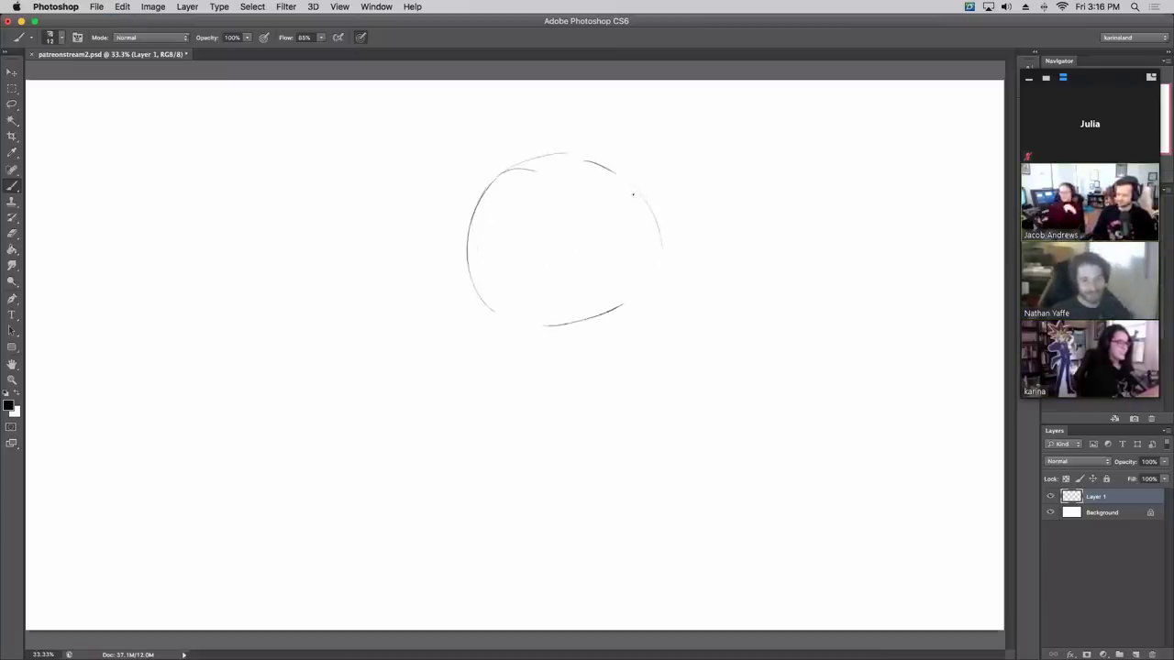
mouse_move(624, 175)
left_mouse_down()
mouse_move(658, 286)
mouse_move(627, 315)
left_mouse_up()
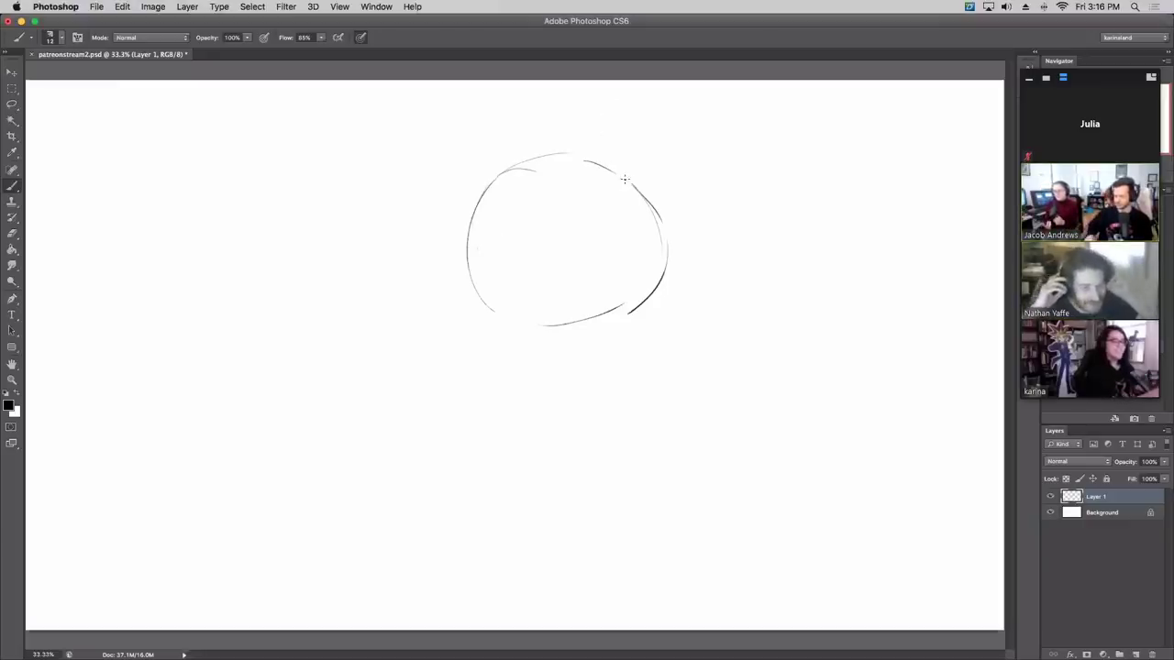
Step: Darken the upper-left arc of the head outline and clear the stray inner lines at the head's top
left_click_drag(658, 151, 721, 131)
key("super+z")
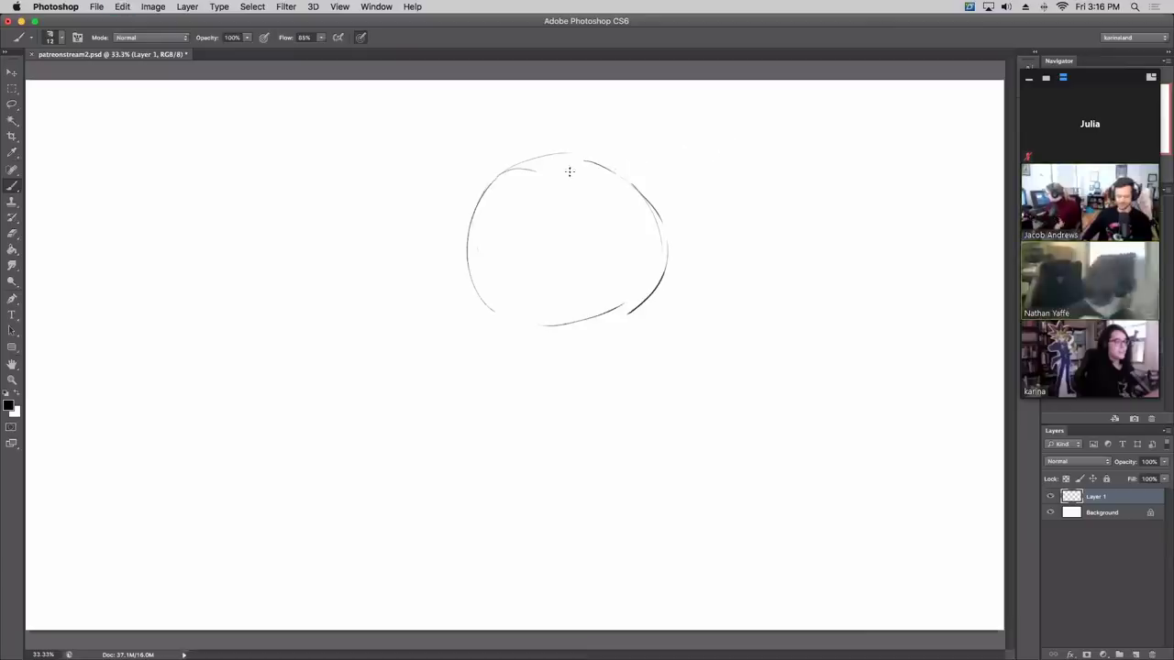
mouse_move(482, 195)
left_mouse_down()
mouse_move(545, 156)
mouse_move(656, 194)
left_mouse_up()
key("super+z")
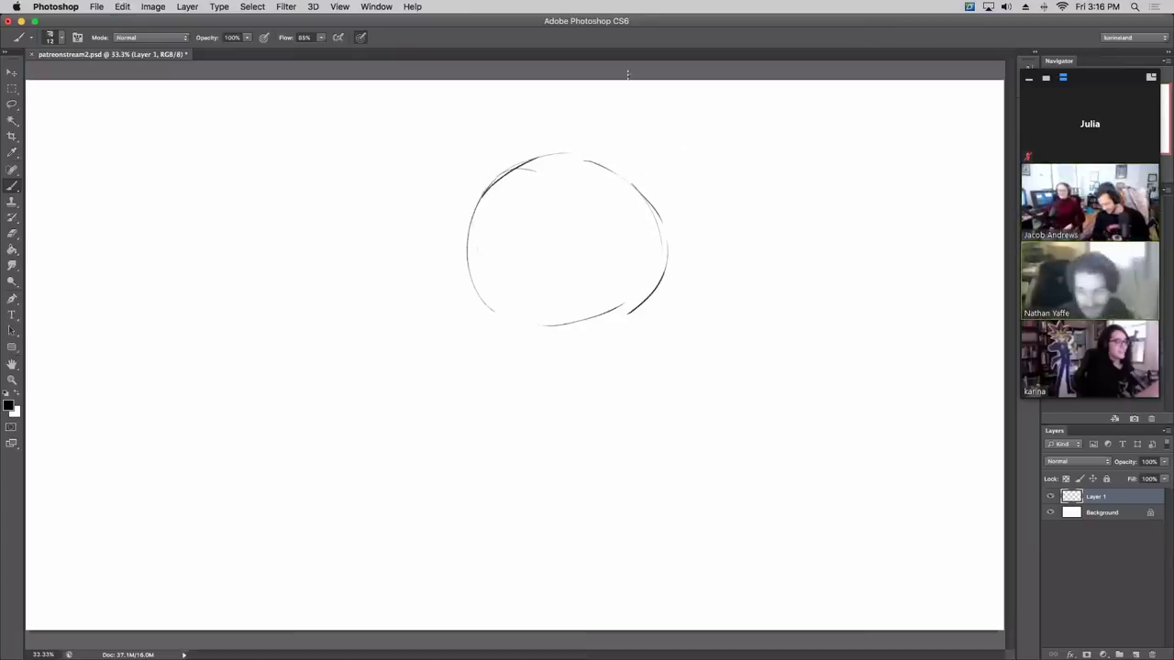
key("super+z")
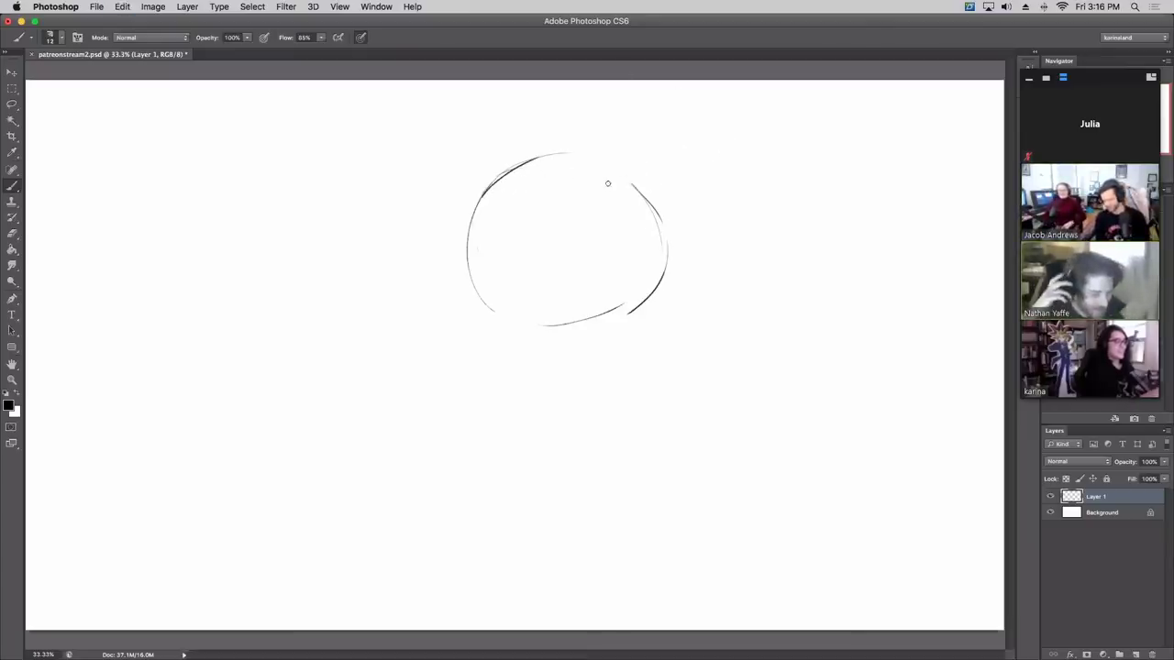
Step: Redraw the upper-right, right and lower arcs of the head circle with cleaner, darker strokes
mouse_move(588, 152)
left_mouse_down()
mouse_move(629, 174)
mouse_move(647, 202)
left_mouse_up()
key("super+z")
key("super+z")
mouse_move(578, 154)
left_mouse_down()
mouse_move(647, 197)
mouse_move(581, 150)
mouse_move(657, 232)
mouse_move(646, 200)
mouse_move(662, 235)
left_mouse_up()
key("super+z")
key("super+z")
mouse_move(639, 186)
left_mouse_down()
mouse_move(662, 222)
mouse_move(647, 293)
left_mouse_up()
mouse_move(516, 322)
left_mouse_down()
mouse_move(646, 308)
mouse_move(631, 279)
mouse_move(520, 322)
mouse_move(644, 310)
mouse_move(628, 301)
mouse_move(581, 333)
mouse_move(530, 321)
mouse_move(627, 311)
left_mouse_up()
key("super+z")
key("super+z")
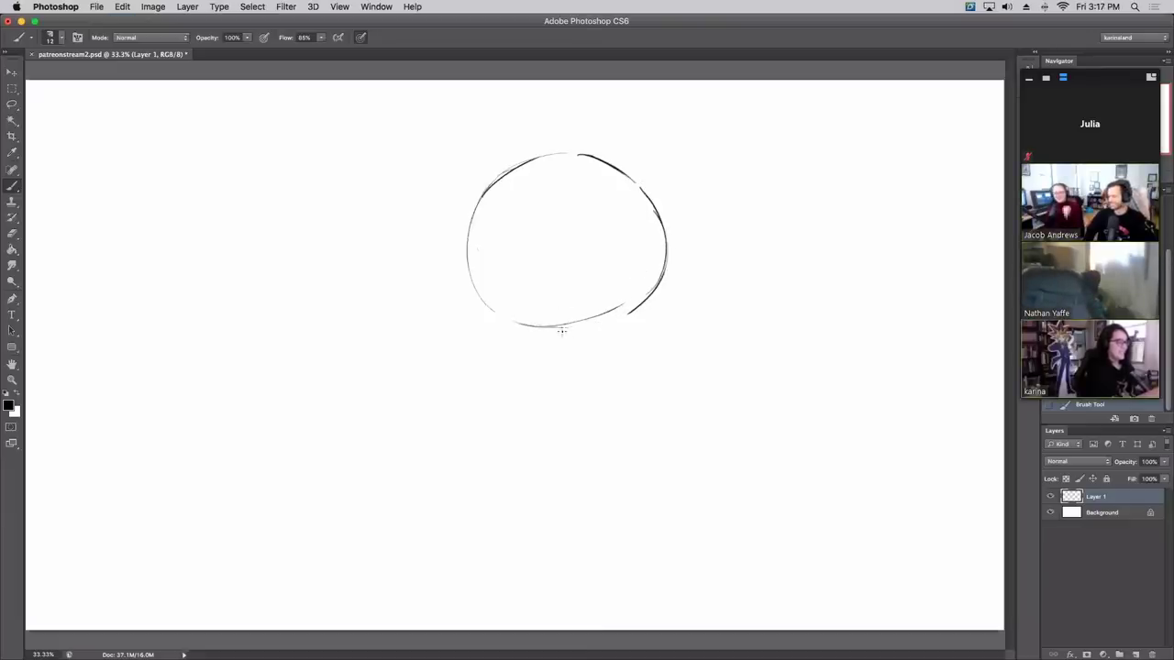
mouse_move(562, 331)
left_mouse_down()
mouse_move(589, 325)
mouse_move(546, 324)
mouse_move(631, 301)
left_mouse_up()
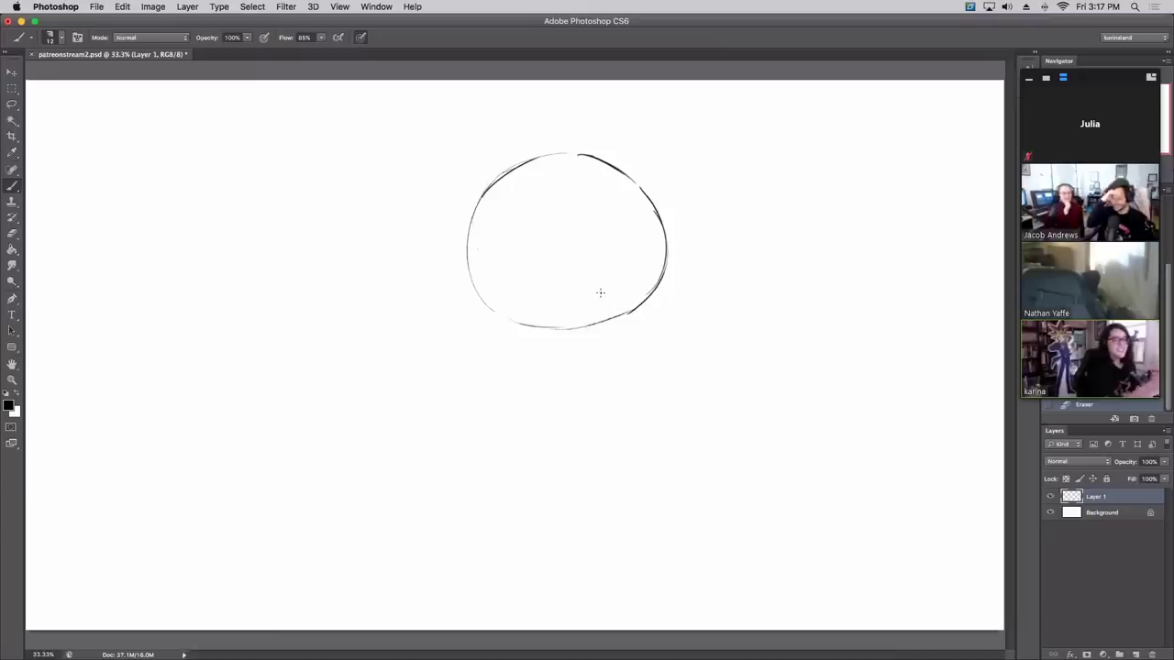
key("super+z")
Step: Draw the outer curve of a long ponytail-like shape from the head's top, sweeping down right to a pointed, upturned tip
mouse_move(603, 157)
left_mouse_down()
mouse_move(694, 126)
mouse_move(829, 287)
mouse_move(929, 282)
mouse_move(883, 307)
left_mouse_up()
key("super+z")
mouse_move(653, 118)
left_mouse_down()
mouse_move(701, 139)
mouse_move(797, 288)
mouse_move(872, 301)
left_mouse_up()
key("super+z")
mouse_move(653, 113)
left_mouse_down()
mouse_move(720, 168)
mouse_move(835, 376)
mouse_move(855, 377)
mouse_move(901, 423)
left_mouse_up()
key("super+z")
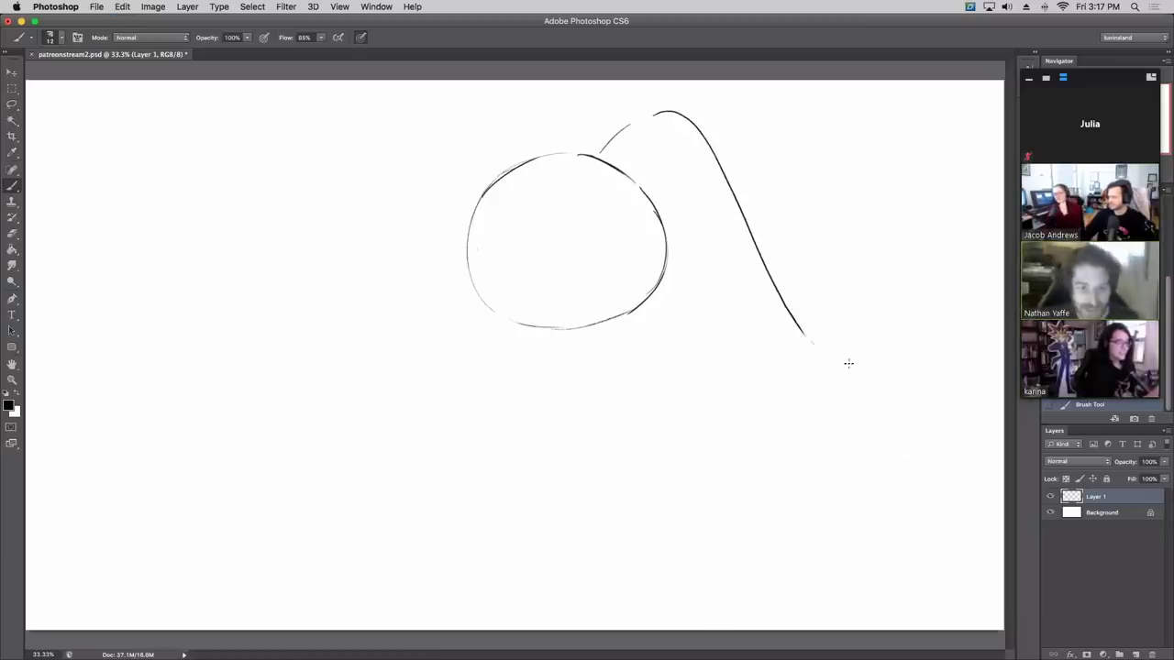
mouse_move(810, 341)
left_mouse_down()
mouse_move(924, 367)
mouse_move(825, 410)
left_mouse_up()
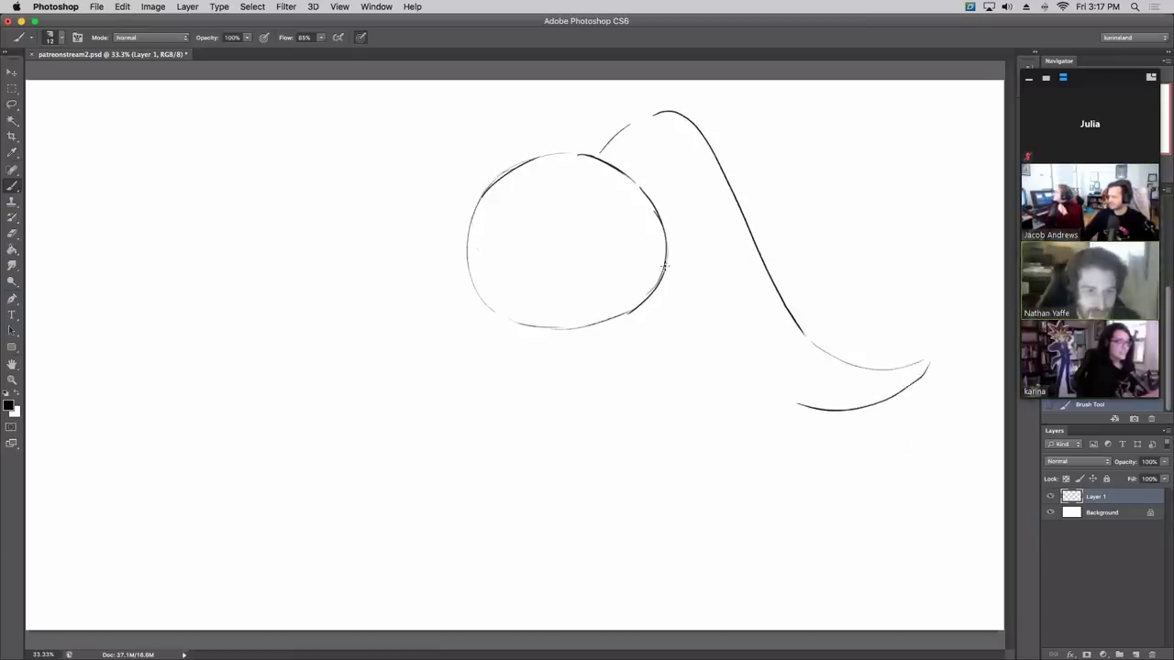
Step: Draw the ponytail-like shape's inner curve from the right side of the head down to the underside of its tip
left_click_drag(664, 266, 728, 340)
key("super+z")
mouse_move(666, 266)
left_mouse_down()
mouse_move(779, 398)
mouse_move(758, 385)
mouse_move(749, 374)
mouse_move(796, 406)
left_mouse_up()
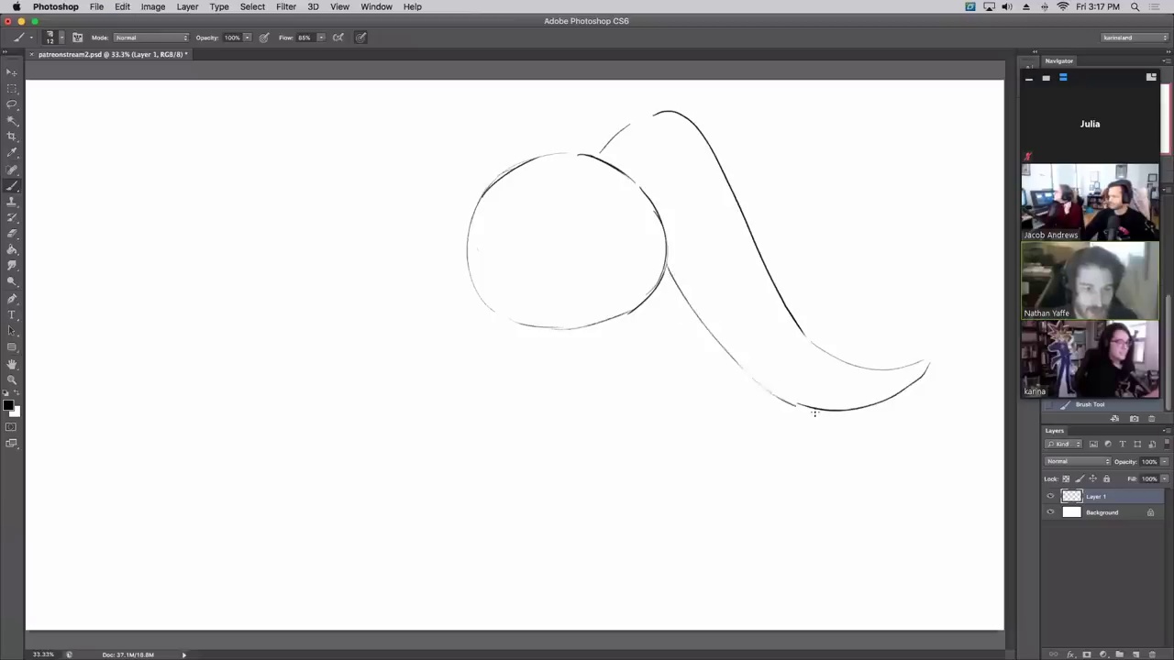
key("super+z")
left_click_drag(744, 370, 804, 406)
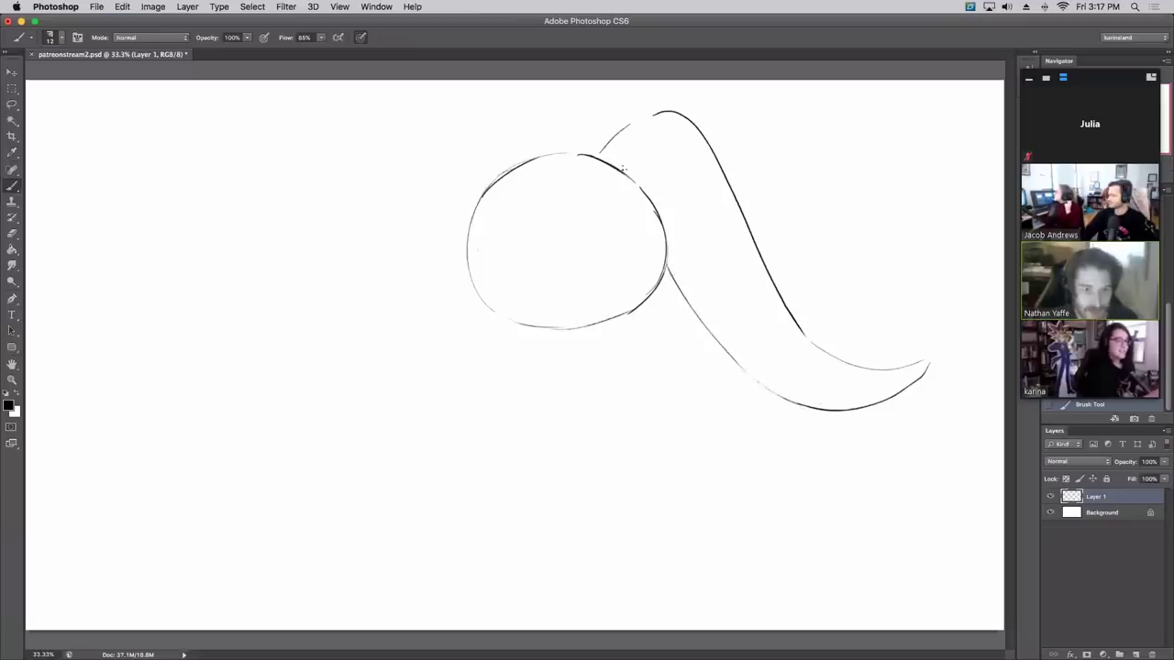
Step: Draw a large pointed ear on the head's upper right, overlapping the ponytail-like shape, with a second point below its tip
left_click_drag(623, 168, 762, 147)
key("super+z")
mouse_move(613, 160)
left_mouse_down()
mouse_move(770, 128)
mouse_move(686, 218)
left_mouse_up()
key("super+z")
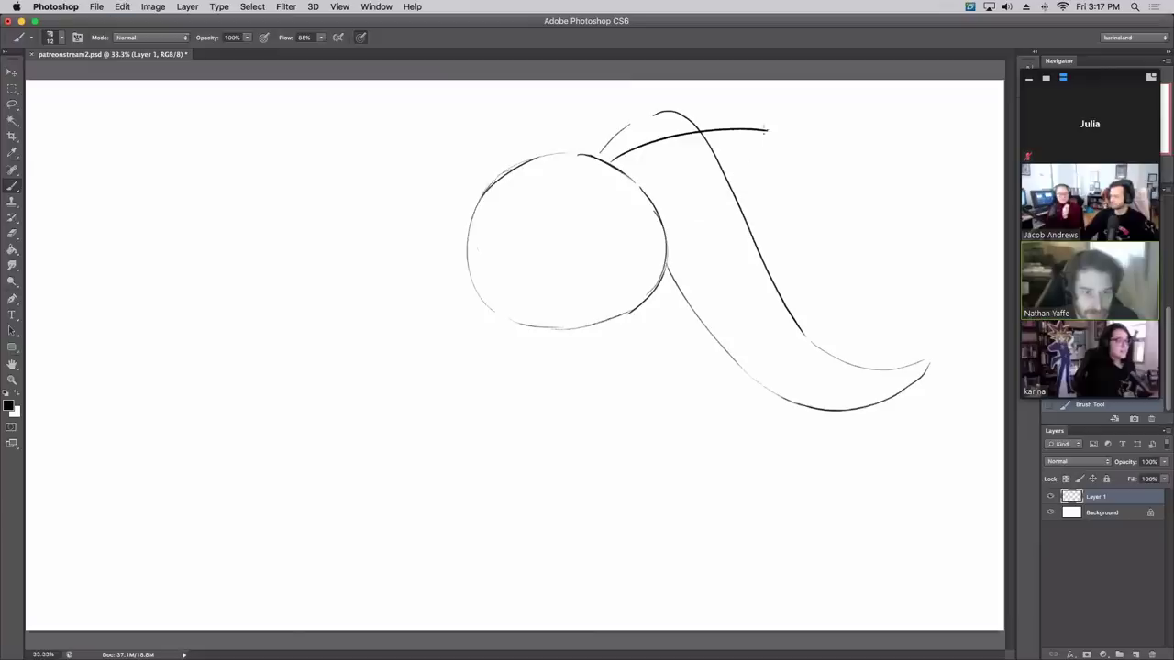
left_click_drag(764, 132, 686, 220)
mouse_move(740, 176)
left_mouse_down()
mouse_move(716, 228)
mouse_move(704, 201)
mouse_move(675, 258)
left_mouse_up()
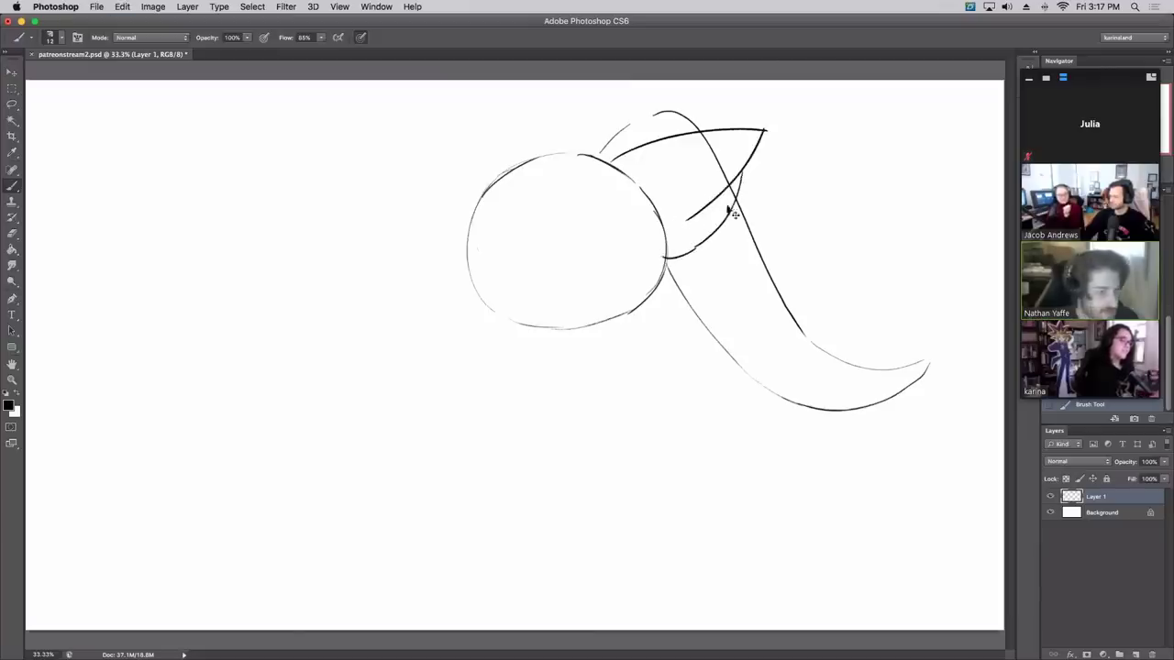
key("super+z")
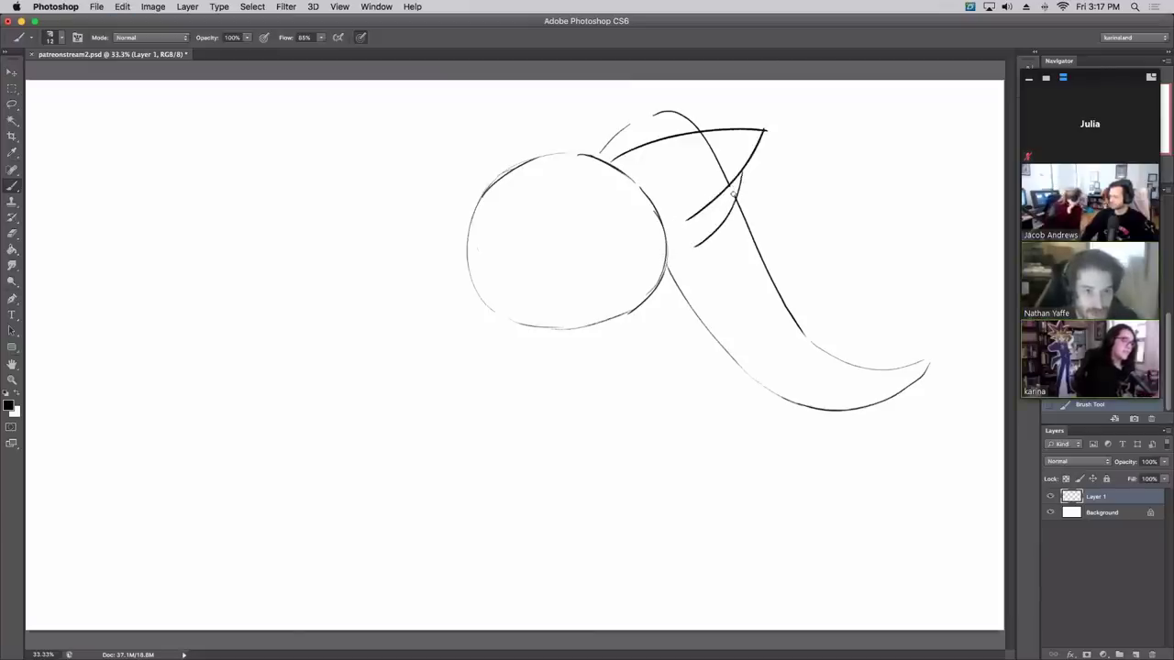
Step: Erase the ponytail line and leftover ear stroke that cross the inside of the pointed ear
key("e")
left_click_drag(718, 196, 731, 195)
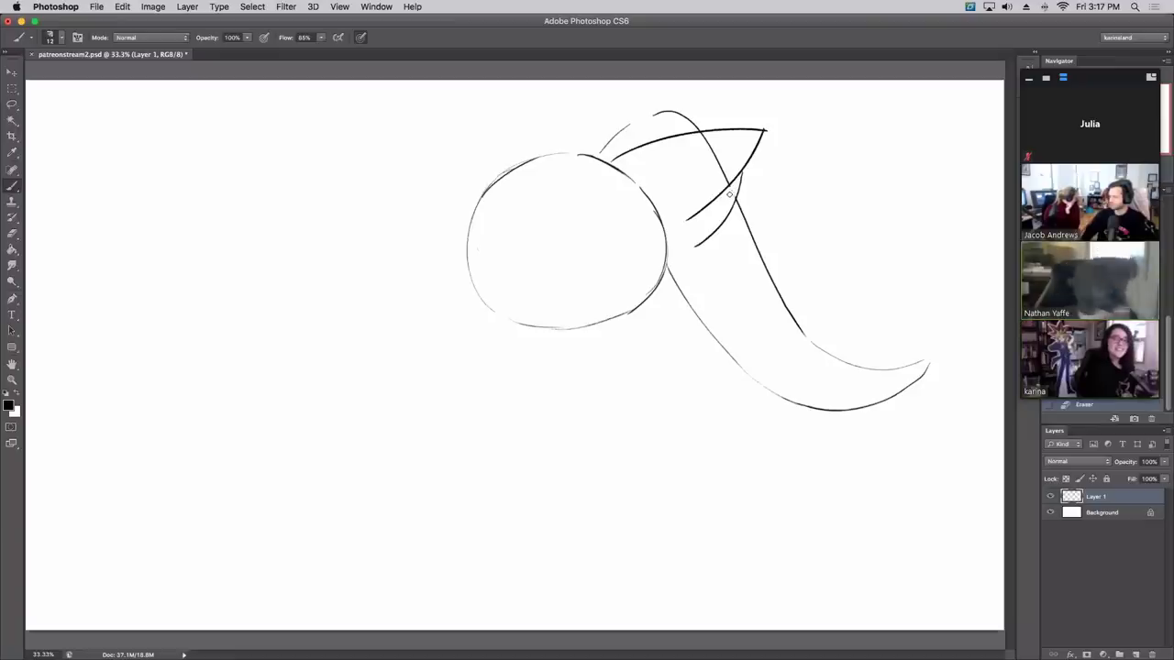
left_click_drag(725, 182, 707, 143)
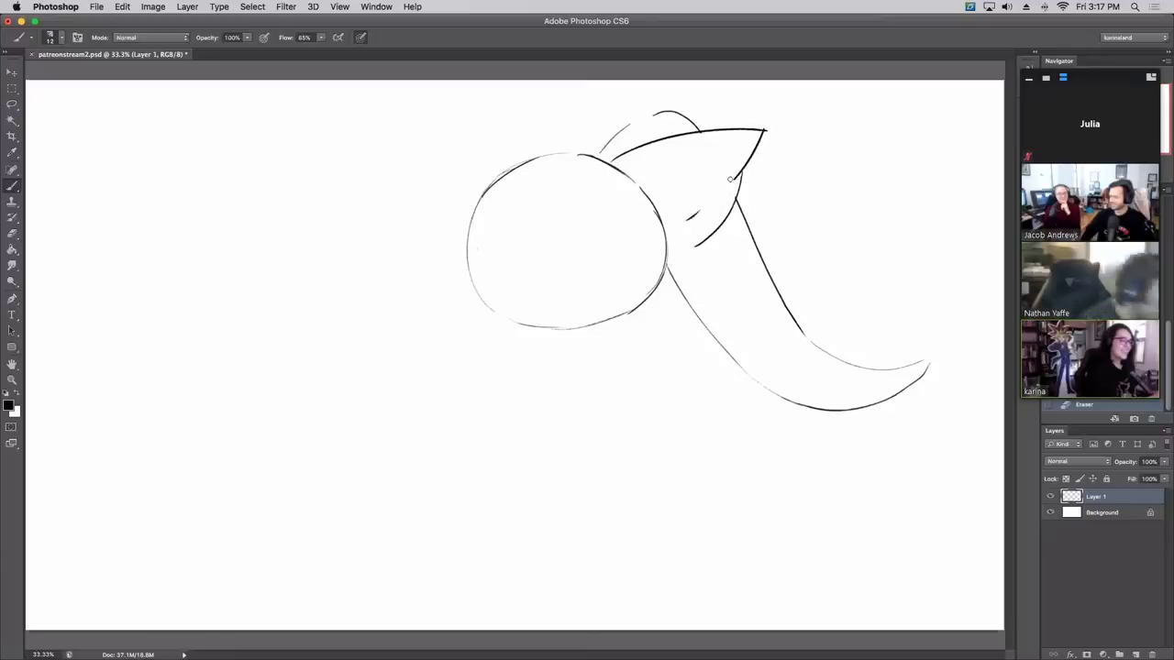
mouse_move(728, 188)
left_mouse_down()
mouse_move(737, 176)
mouse_move(723, 189)
mouse_move(732, 195)
left_mouse_up()
Step: Complete the ear's notch and lower edge to the head, and draw an inner fold line from the ear tip to the head
mouse_move(699, 244)
left_mouse_down()
mouse_move(736, 193)
mouse_move(735, 173)
mouse_move(714, 233)
mouse_move(669, 253)
left_mouse_up()
key("ctrl+z")
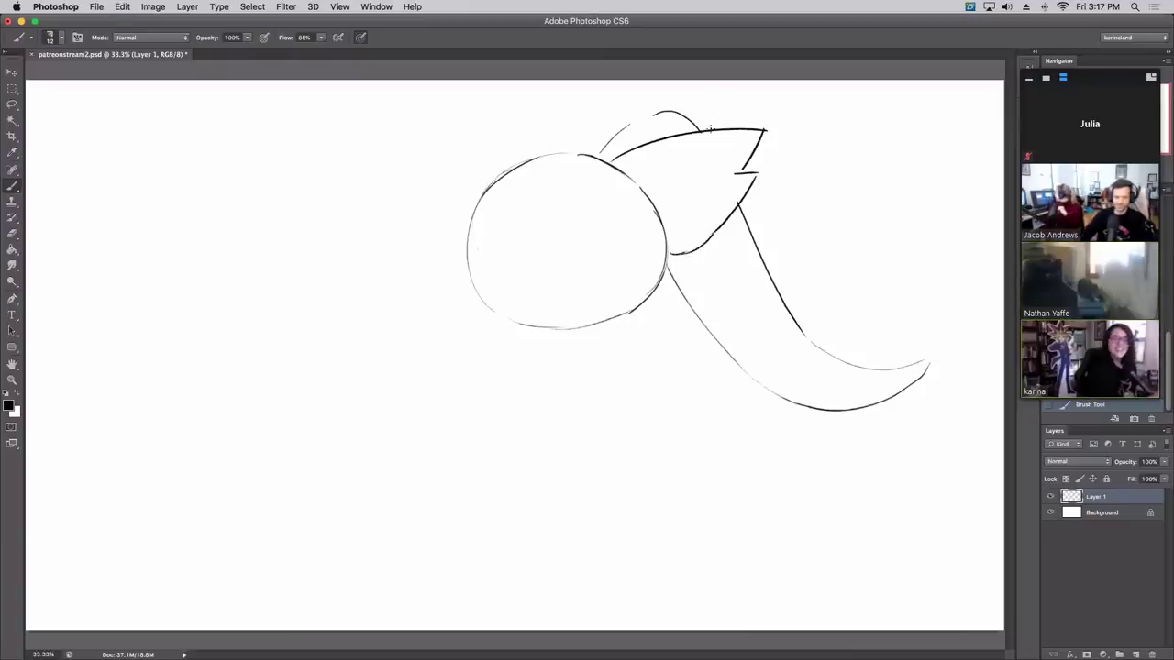
mouse_move(766, 130)
left_mouse_down()
mouse_move(717, 142)
mouse_move(650, 185)
left_mouse_up()
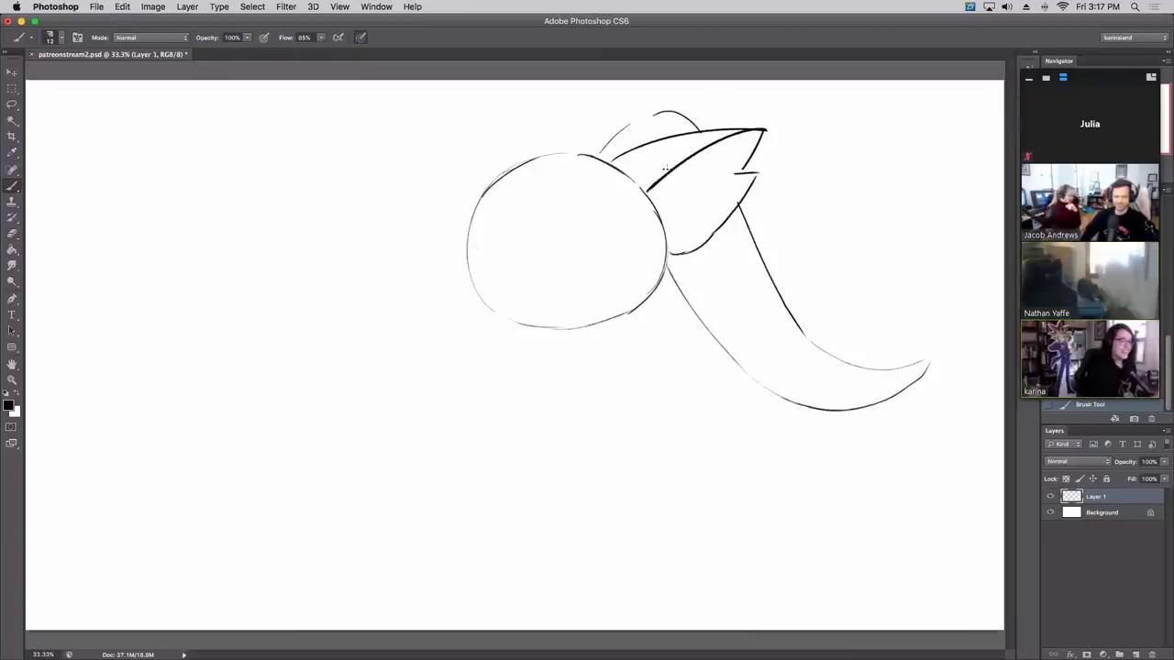
left_click_drag(444, 196, 465, 264)
key("super+z")
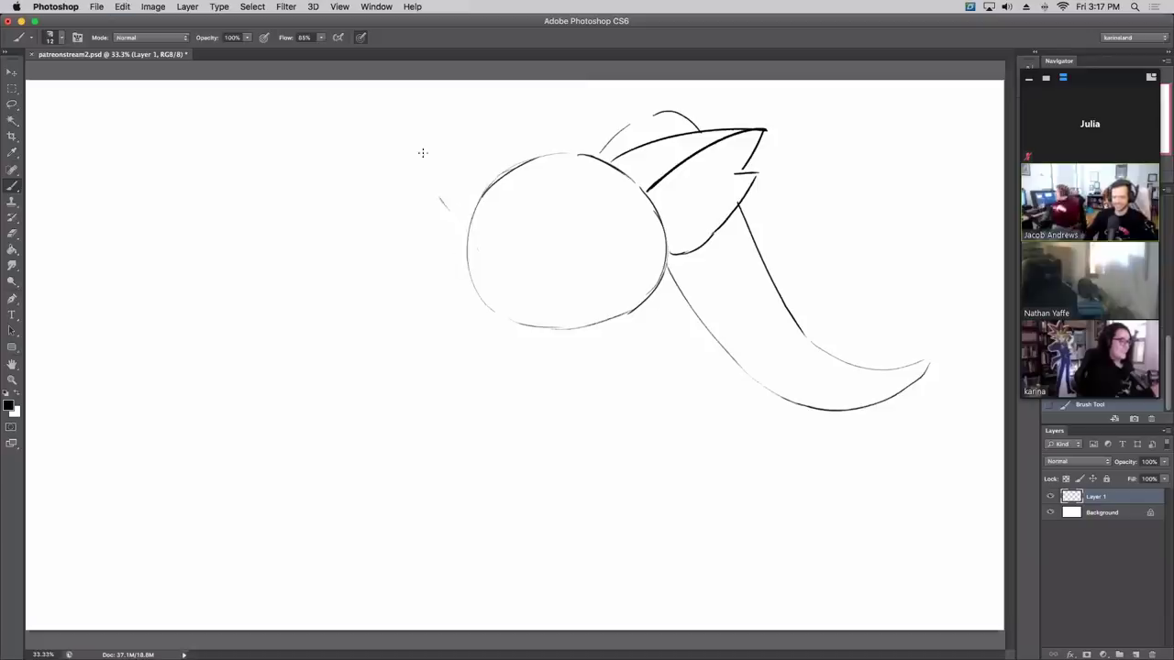
Step: Draw a pointed ear on the head's upper left, from its tip down toward the cheek and across to the crown
left_click_drag(420, 127, 449, 211)
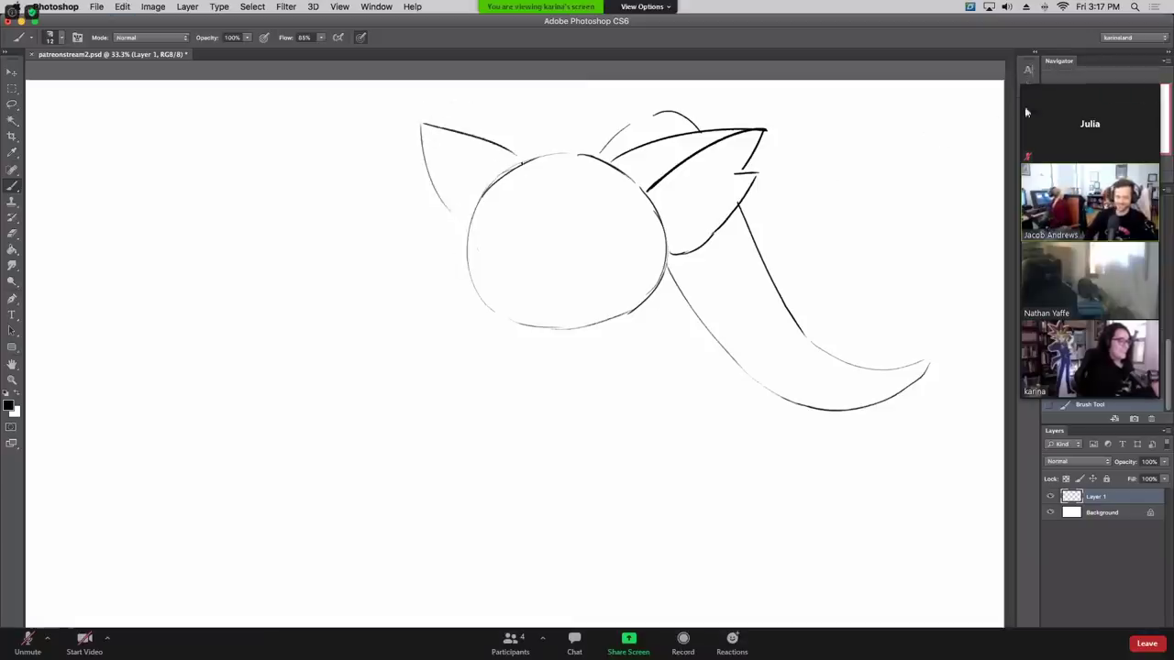
Step: Hide the self view in the Zoom meeting's participant thumbnails
left_click(1150, 94)
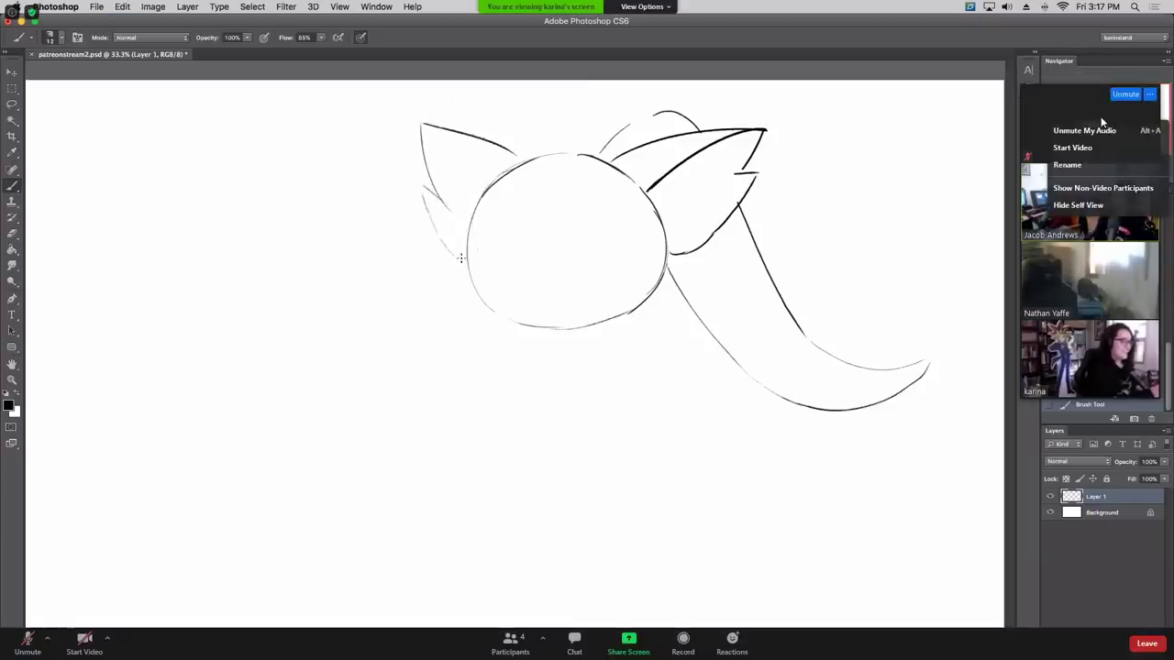
left_click(1098, 205)
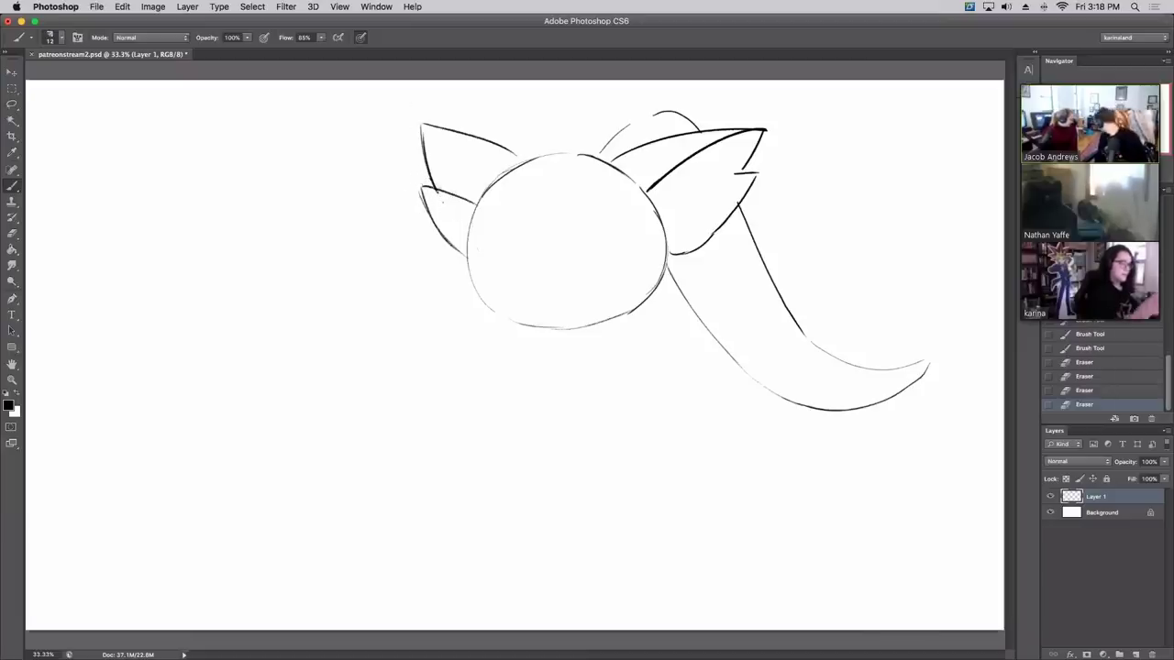
Step: Redraw the right ear's lower lobe, erasing its old notch and edge, and add an inner fold line to the left ear
mouse_move(658, 204)
left_mouse_down()
mouse_move(731, 178)
mouse_move(675, 268)
left_mouse_up()
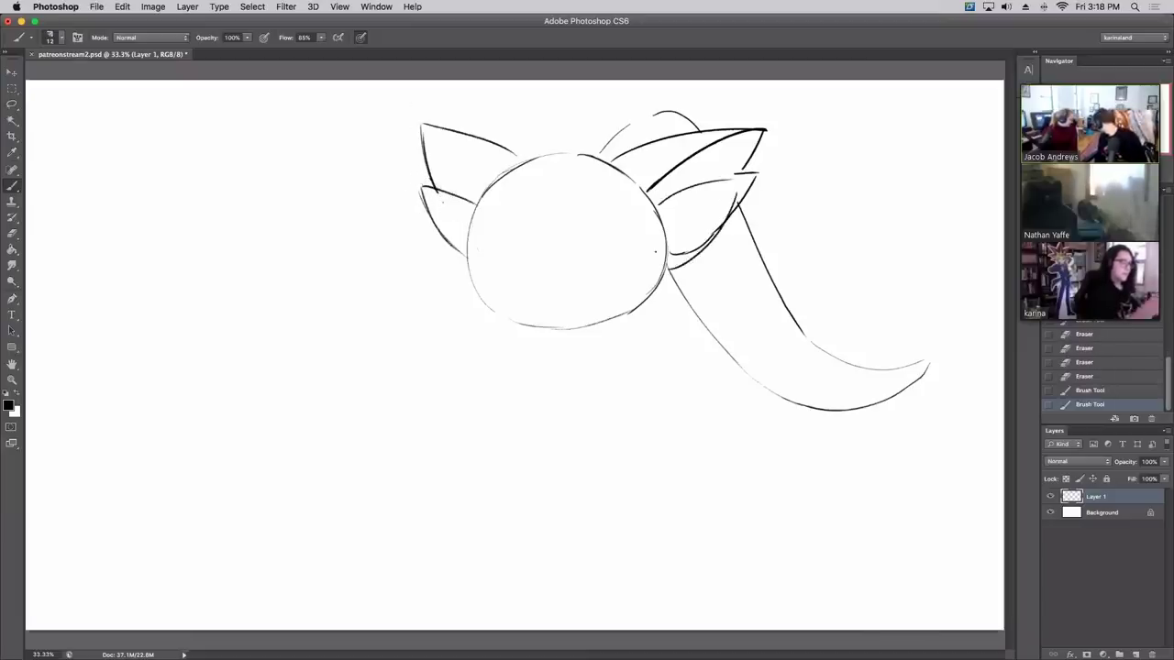
mouse_move(749, 172)
left_mouse_down()
mouse_move(733, 214)
mouse_move(739, 203)
left_mouse_up()
mouse_move(674, 254)
left_mouse_down()
mouse_move(714, 228)
mouse_move(673, 257)
left_mouse_up()
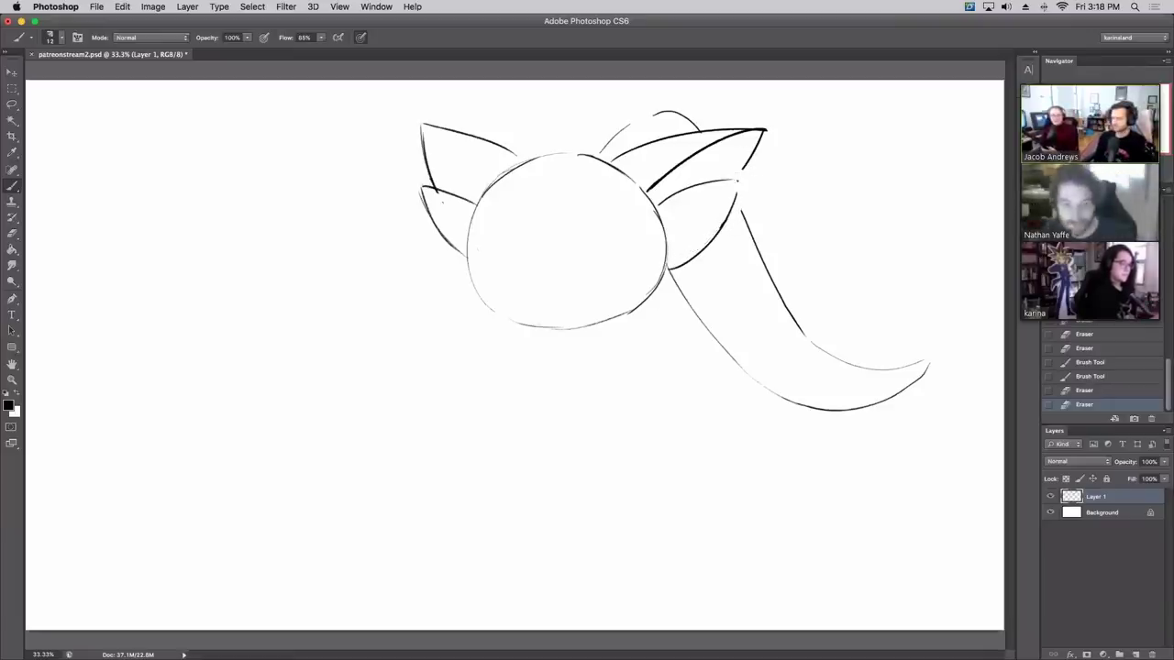
left_click_drag(732, 200, 751, 147)
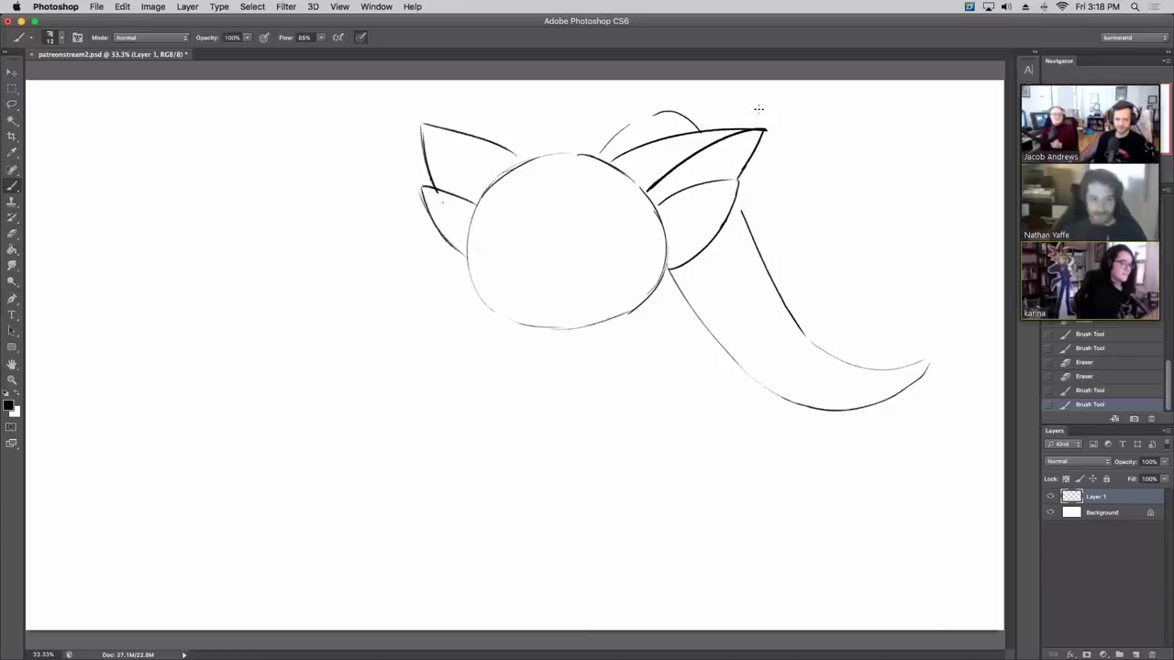
mouse_move(424, 125)
left_mouse_down()
mouse_move(488, 187)
mouse_move(528, 169)
left_mouse_up()
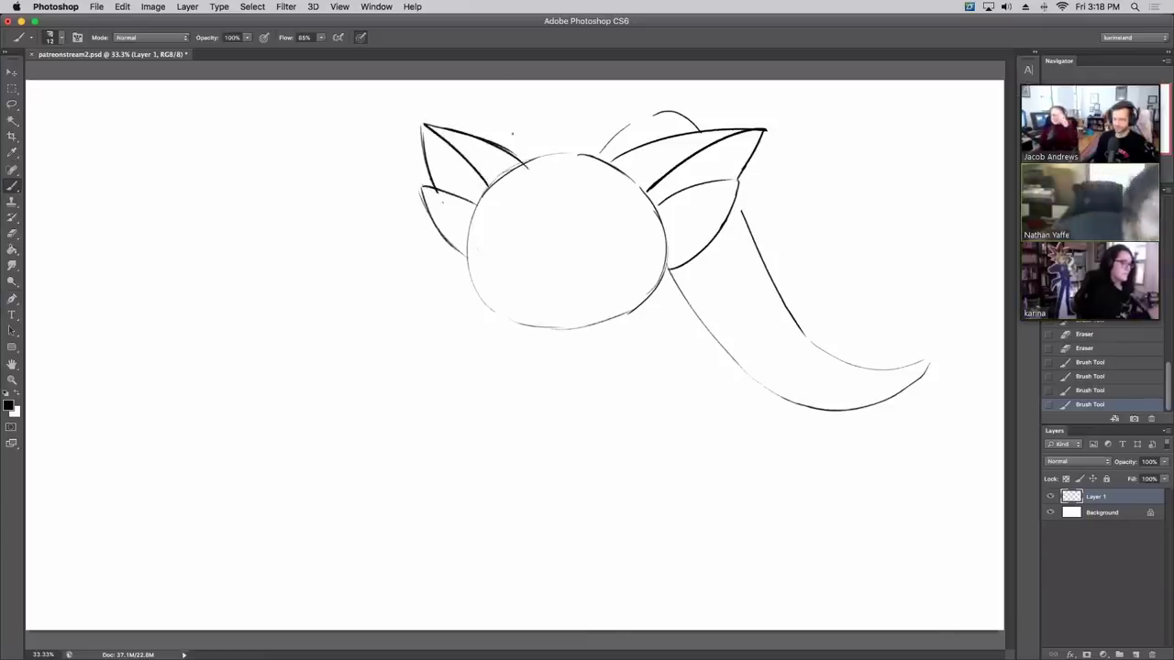
Step: Draw the left ponytail with a rounded bump above the ear and a long curved shape tapering to a point at lower left
left_click_drag(486, 135, 541, 151)
mouse_move(441, 243)
left_mouse_down()
mouse_move(309, 396)
mouse_move(237, 400)
mouse_move(424, 463)
left_mouse_up()
key("ctrl+z")
mouse_move(237, 387)
left_mouse_down()
mouse_move(291, 444)
mouse_move(370, 448)
mouse_move(338, 460)
mouse_move(480, 339)
left_mouse_up()
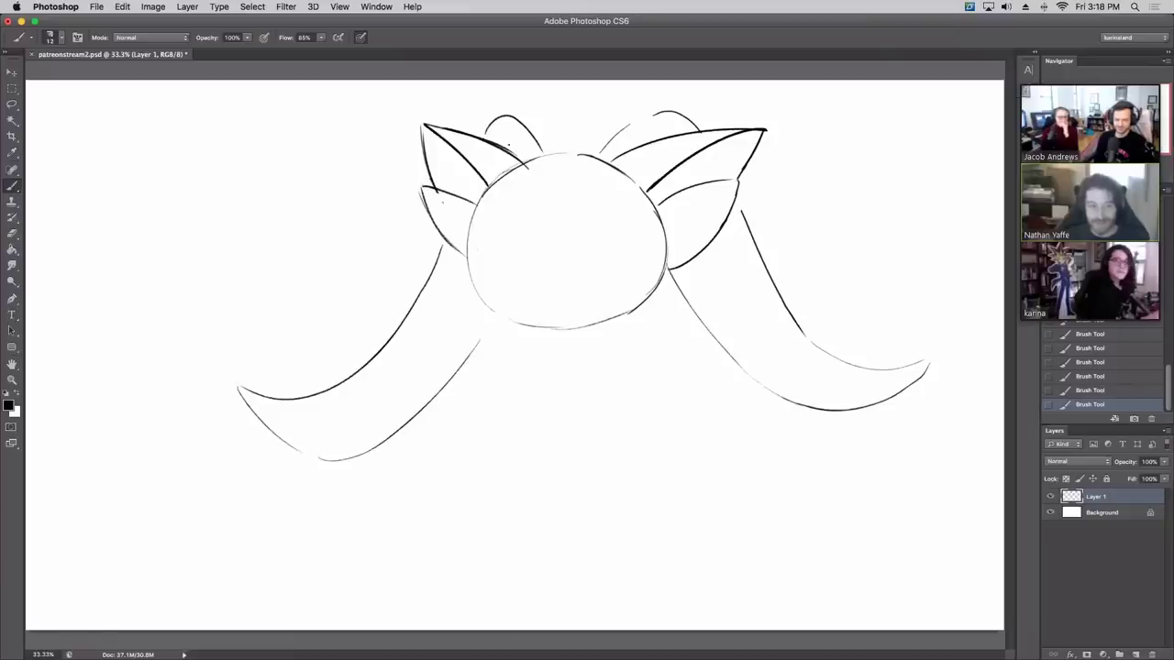
Step: Draw jagged fur tufts on both cheeks of the head, below the ears
mouse_move(465, 262)
left_mouse_down()
mouse_move(458, 292)
mouse_move(493, 315)
left_mouse_up()
mouse_move(667, 240)
left_mouse_down()
mouse_move(686, 281)
mouse_move(634, 308)
left_mouse_up()
key("ctrl+z")
mouse_move(662, 265)
left_mouse_down()
mouse_move(683, 286)
mouse_move(644, 313)
left_mouse_up()
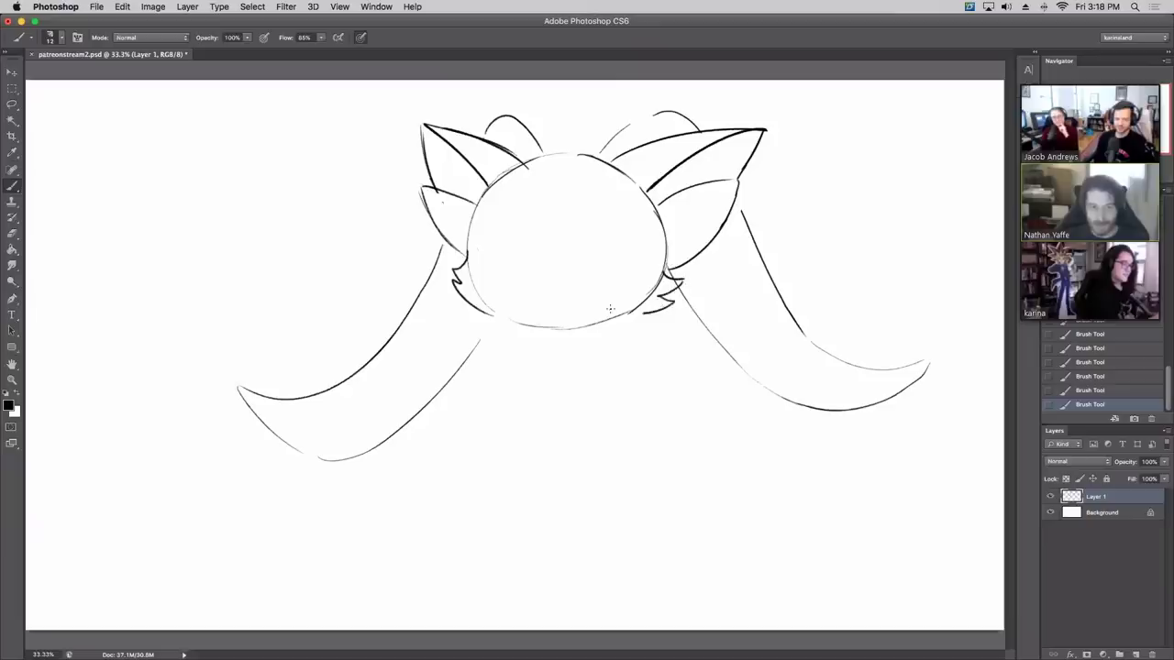
Step: Erase the original head outline inside both cheek tufts and across the bases of the upper ears
mouse_move(465, 266)
left_mouse_down()
mouse_move(485, 302)
mouse_move(491, 283)
left_mouse_up()
left_click_drag(630, 310, 657, 279)
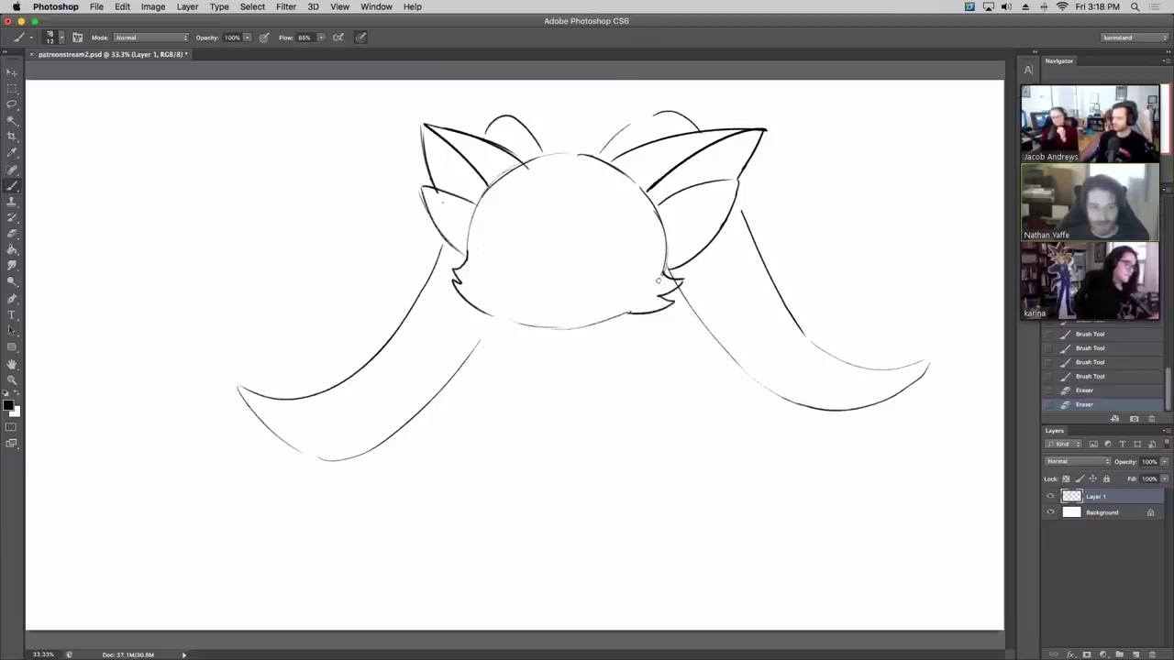
left_click(652, 266)
left_click(652, 265)
left_click_drag(492, 184, 531, 161)
left_click_drag(618, 168, 634, 182)
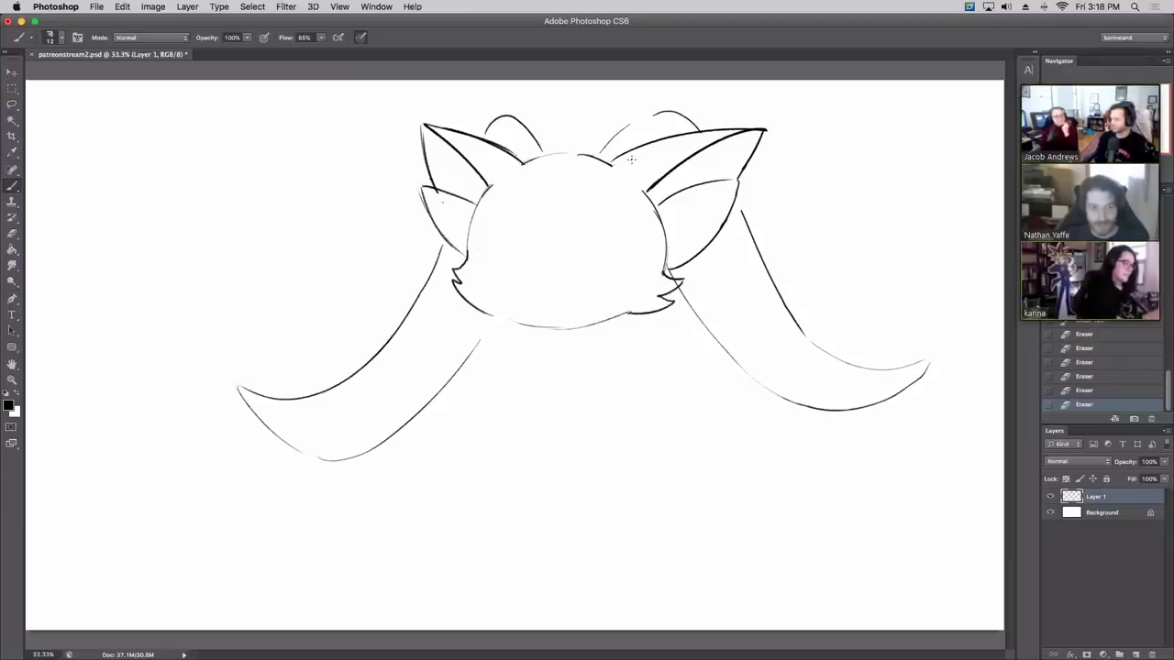
mouse_move(570, 154)
left_mouse_down()
mouse_move(545, 148)
mouse_move(588, 234)
left_mouse_up()
key("ctrl+z")
key("ctrl+z")
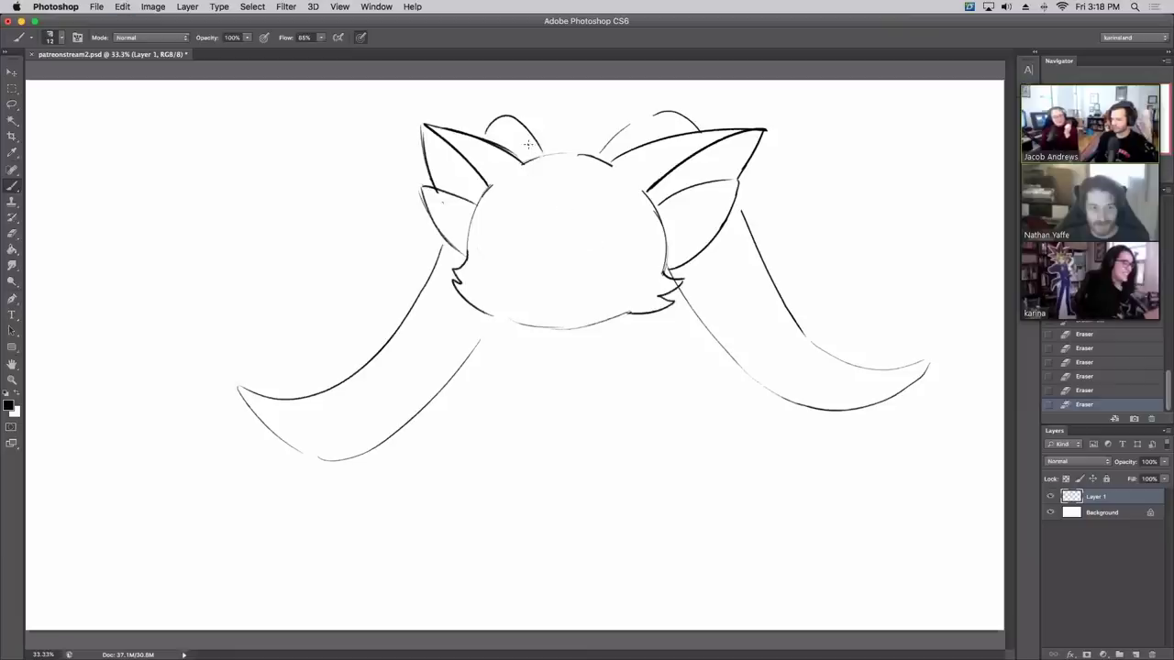
Step: Draw pointed bangs on the forehead with a rounded tuft on the crown, and erase the head outline inside the tuft
left_click_drag(529, 145, 572, 246)
left_click_drag(565, 199, 587, 262)
mouse_move(530, 142)
left_mouse_down()
mouse_move(568, 133)
mouse_move(589, 156)
left_mouse_up()
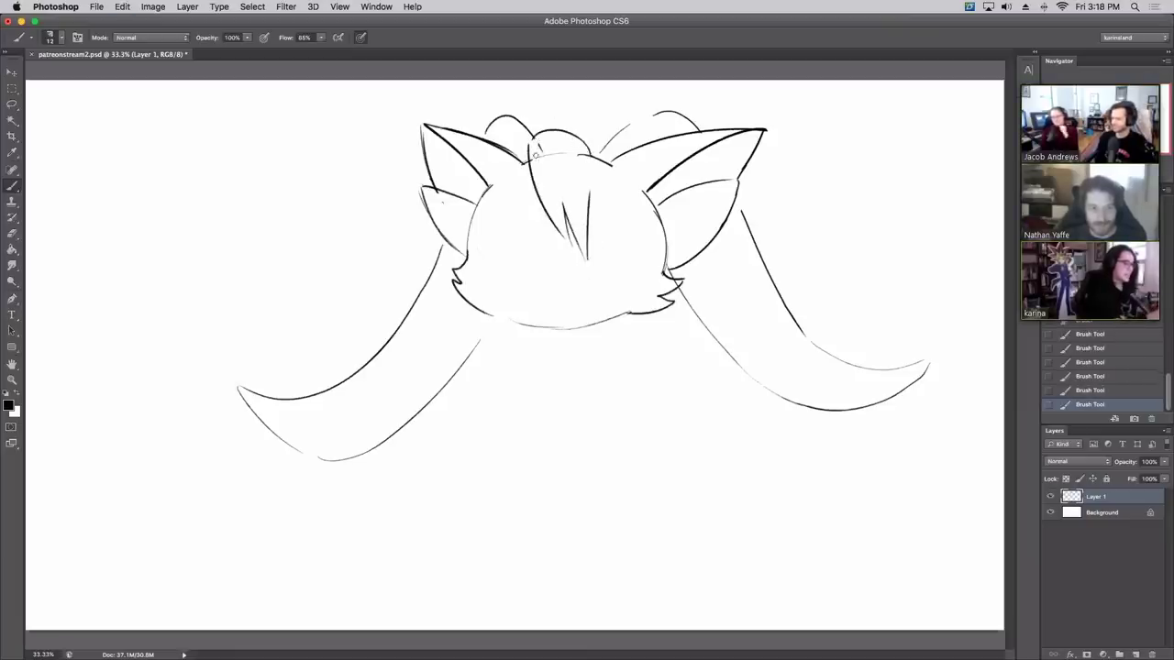
left_click_drag(538, 157, 545, 147)
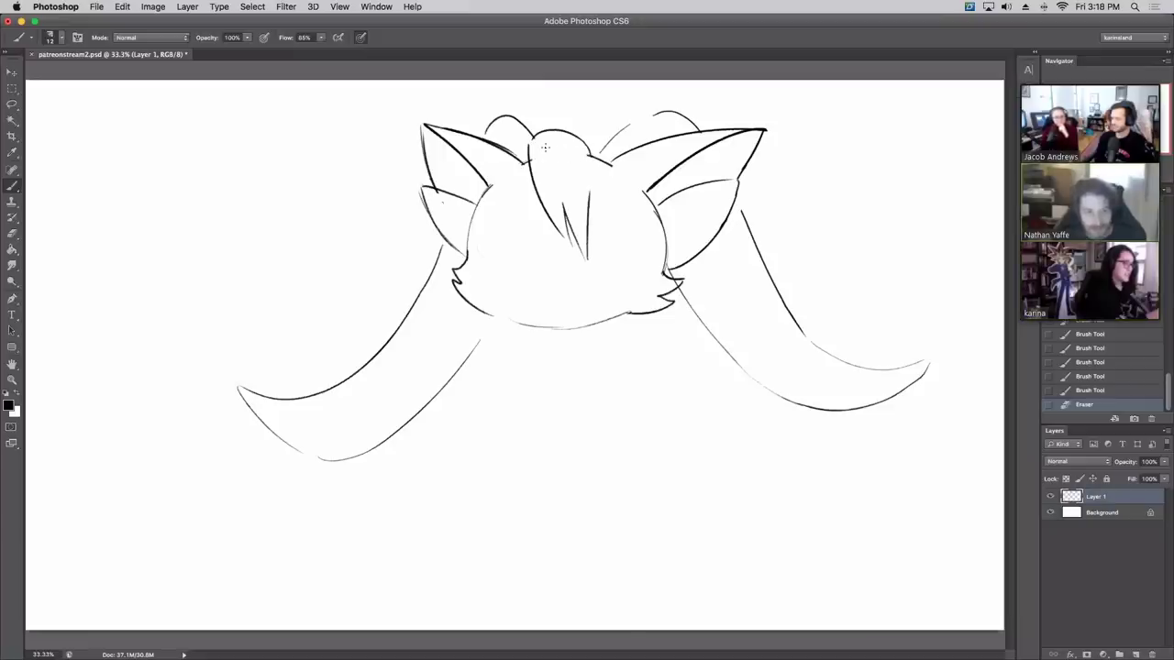
Step: Darken the head's lower outline along the chin
left_click_drag(494, 316, 592, 329)
key("super+z")
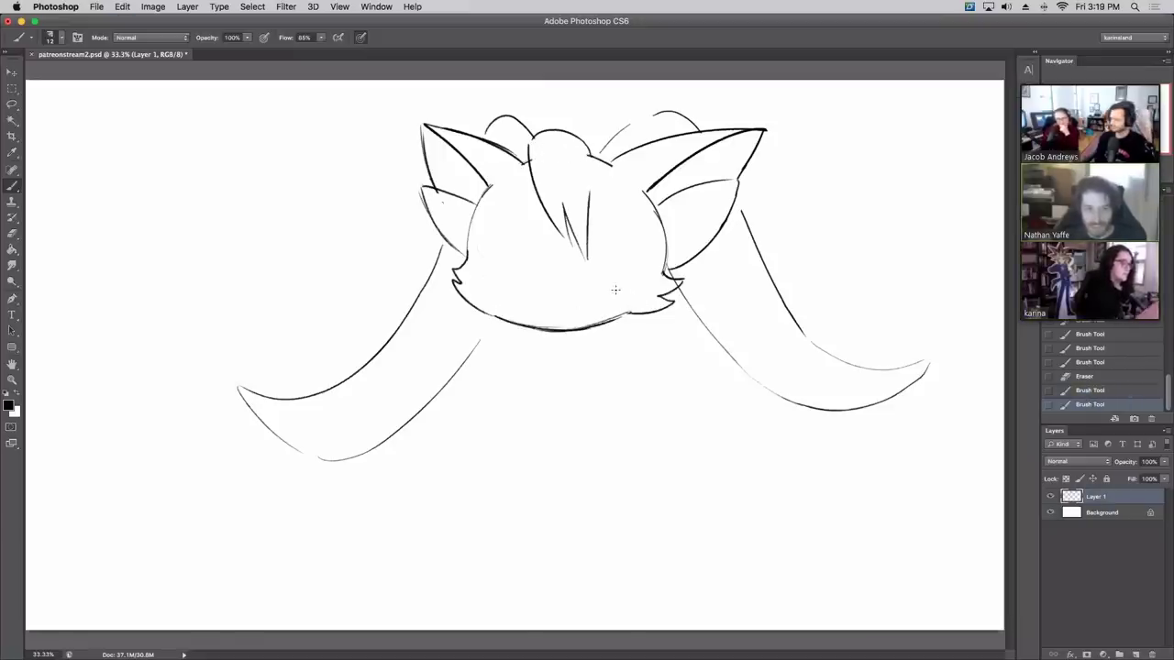
Step: Draw two large round eyes on either side of the bangs and a small triangular nose between and below them
mouse_move(484, 233)
left_mouse_down()
mouse_move(509, 200)
mouse_move(537, 236)
mouse_move(528, 258)
mouse_move(535, 236)
mouse_move(639, 240)
left_mouse_up()
key("super+z")
key("super+z")
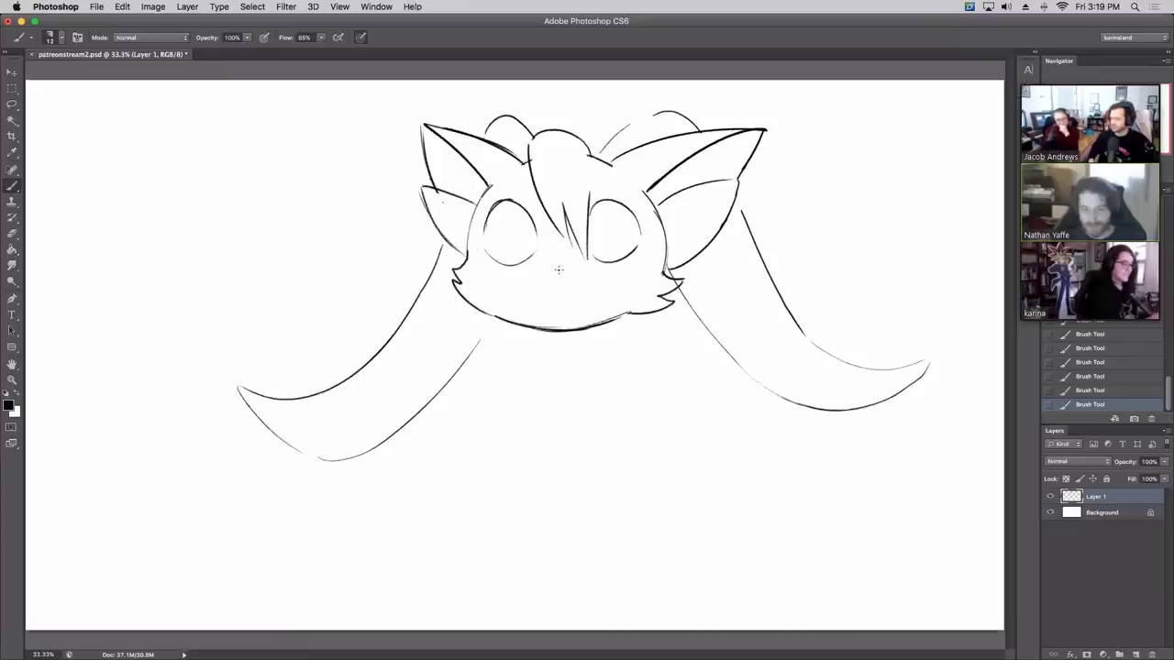
left_click_drag(553, 263, 561, 266)
key("super+z")
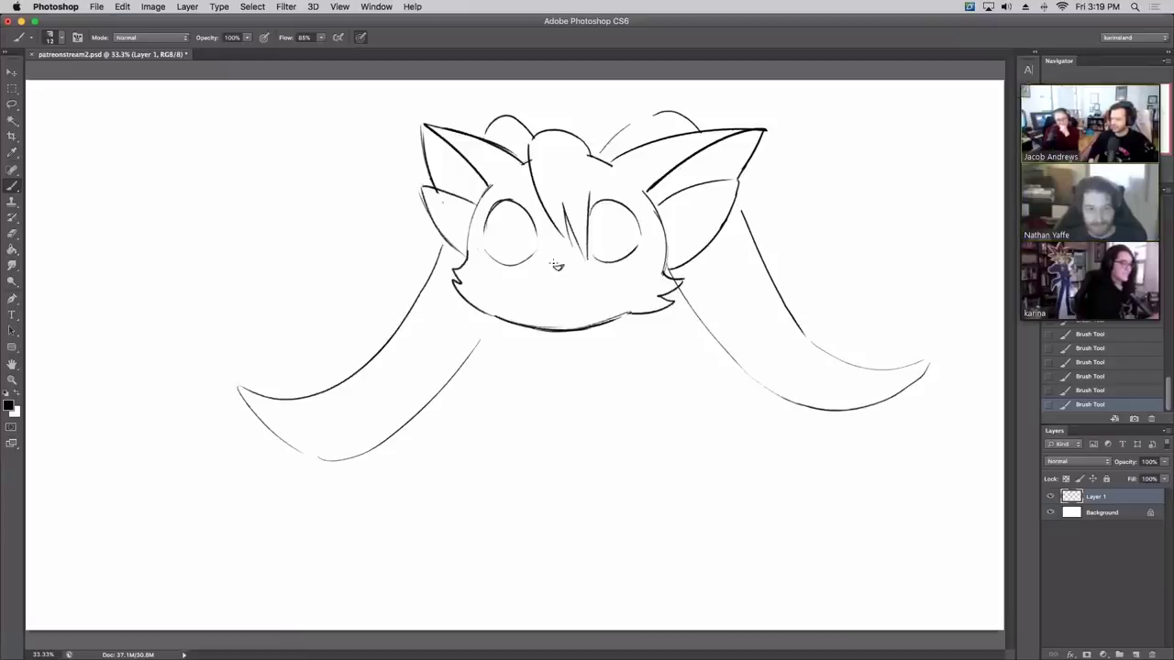
Step: Darken the outlines of the ponytail bumps above both ears
left_click_drag(598, 158, 652, 114)
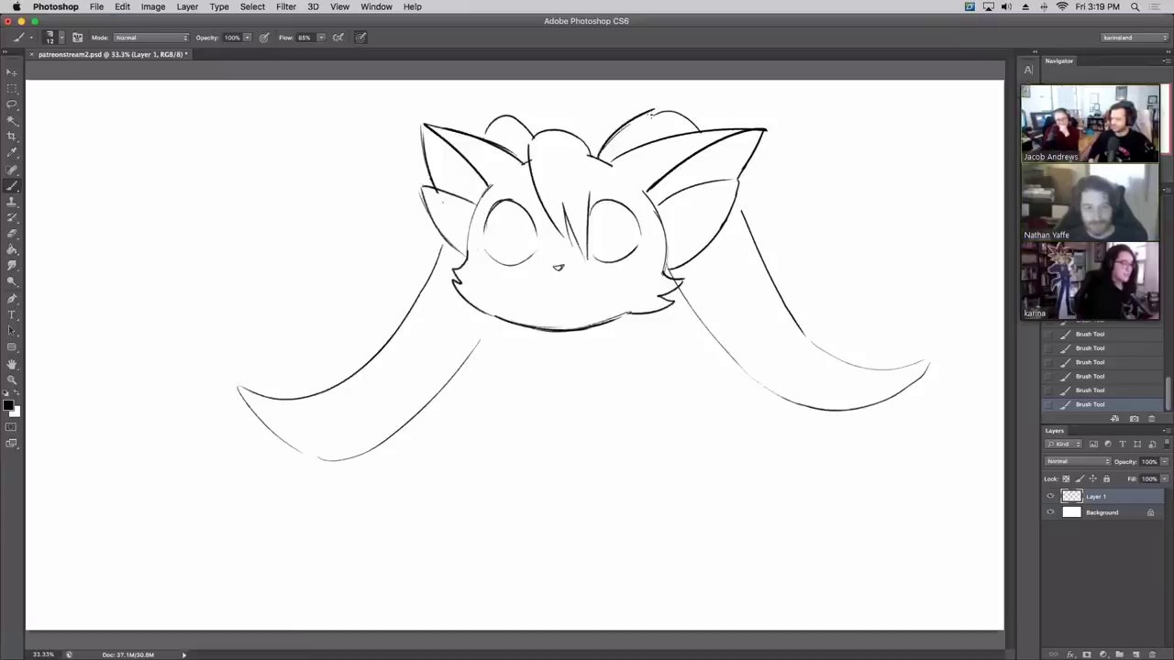
left_click_drag(484, 134, 534, 137)
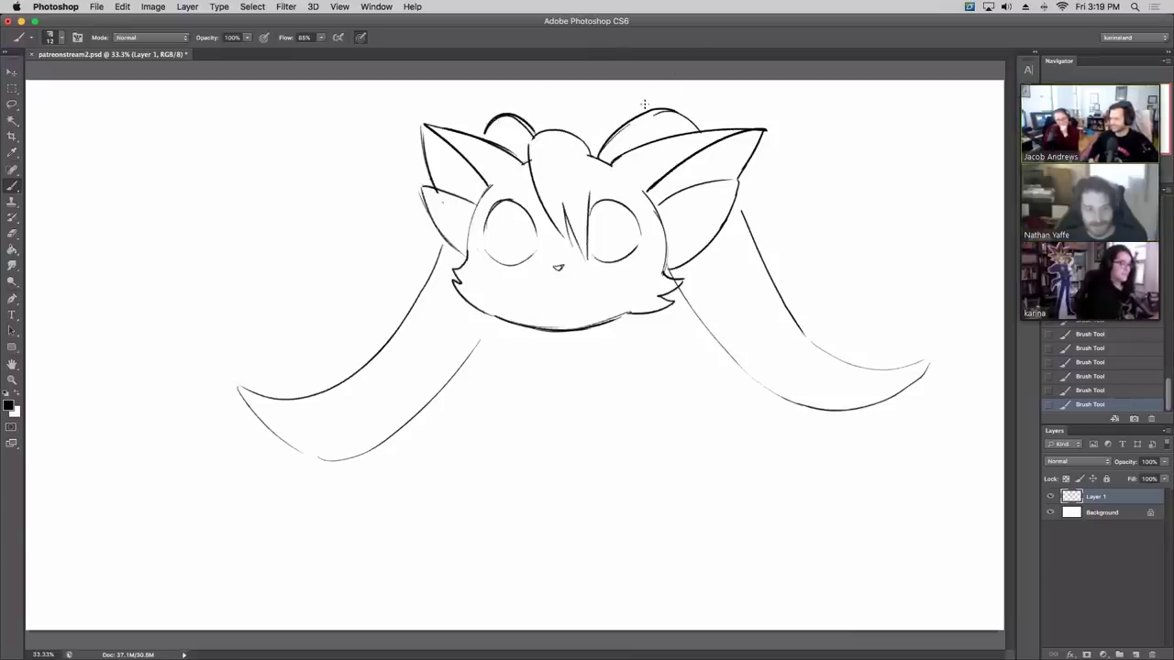
Step: Draw an upright rectangular hair tie over each ponytail bump, and erase the bump outlines inside them
mouse_move(607, 161)
left_mouse_down()
mouse_move(630, 83)
mouse_move(643, 91)
mouse_move(633, 149)
left_mouse_up()
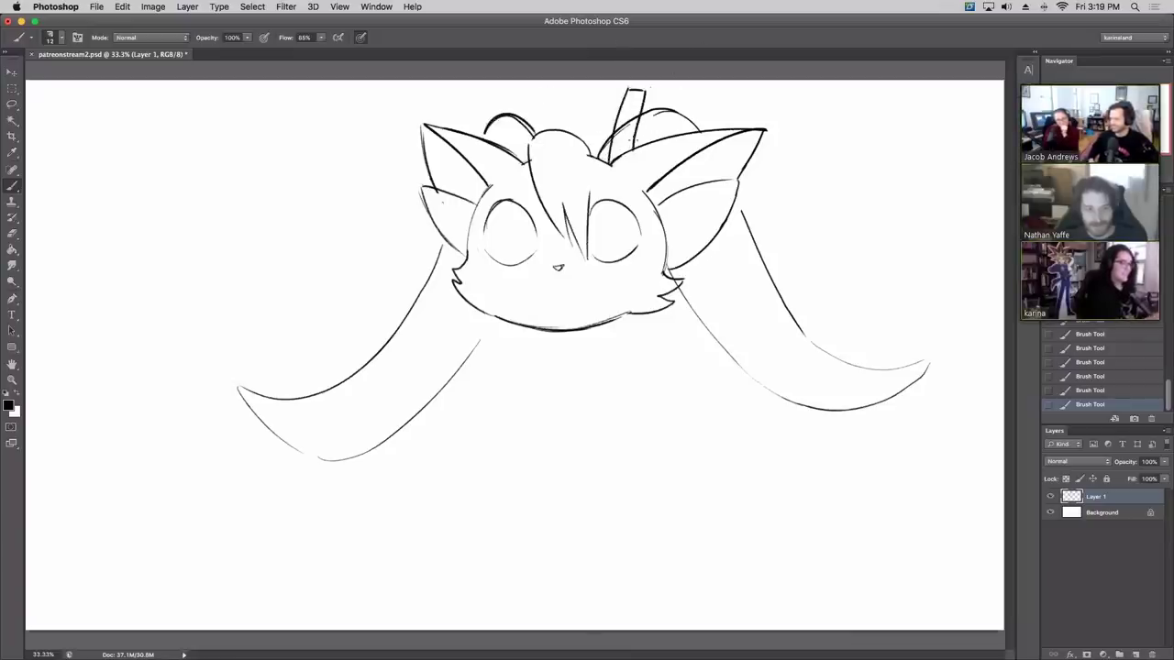
left_click_drag(516, 149, 520, 92)
key("super+z")
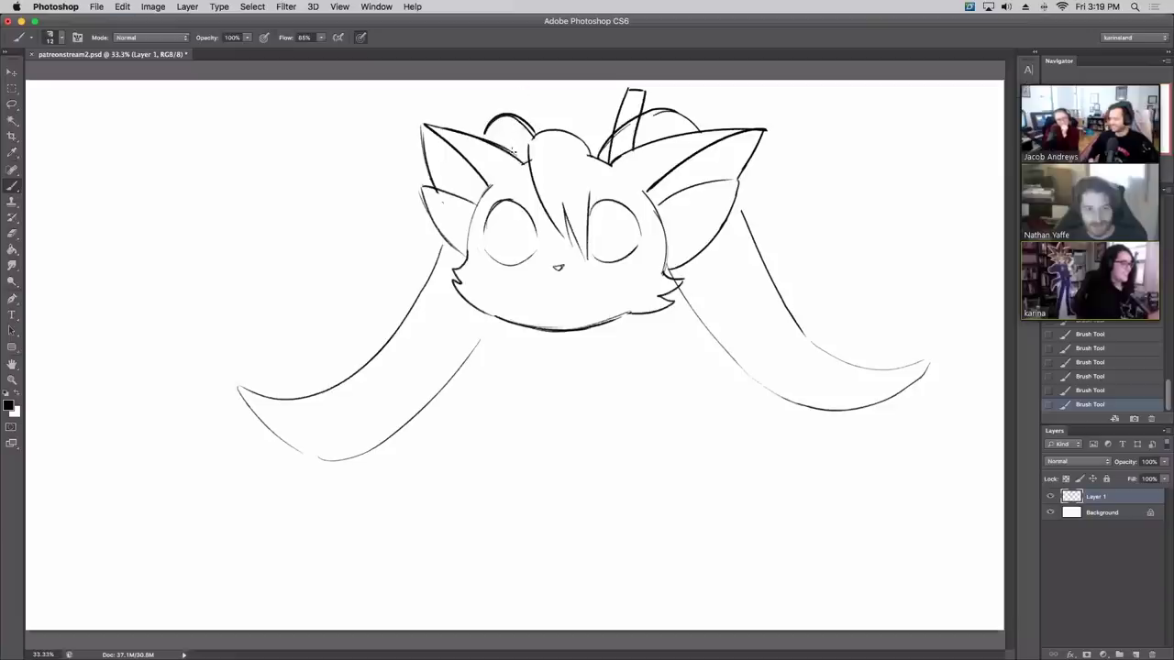
mouse_move(510, 154)
left_mouse_down()
mouse_move(511, 91)
mouse_move(529, 153)
left_mouse_up()
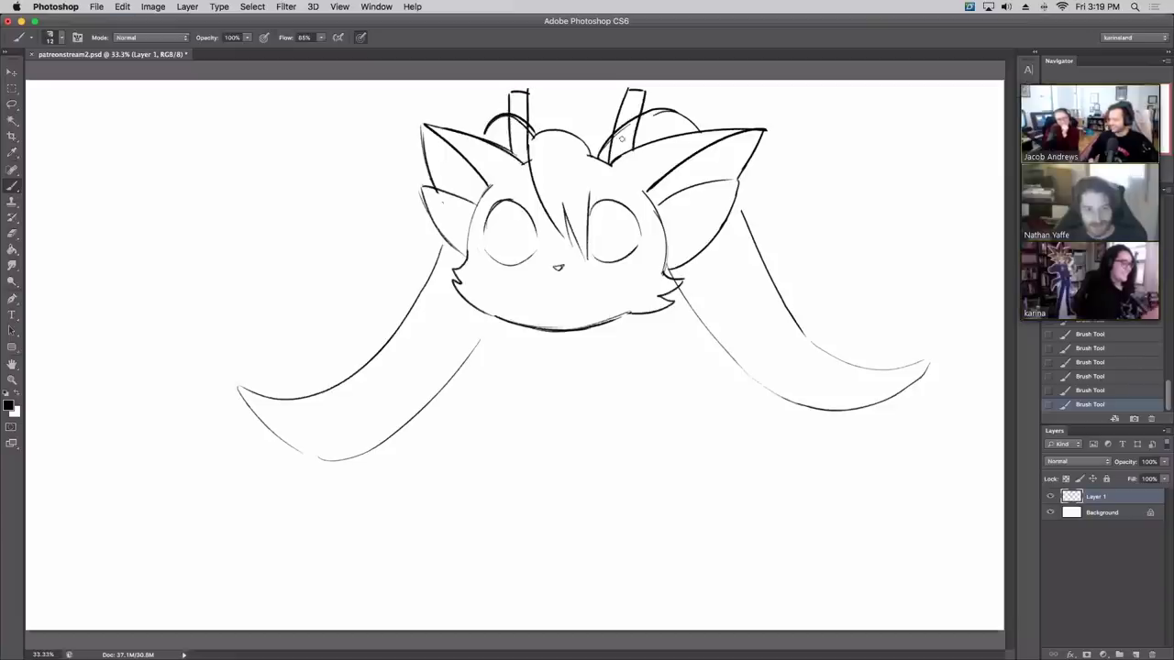
key("e")
left_click_drag(624, 114, 627, 126)
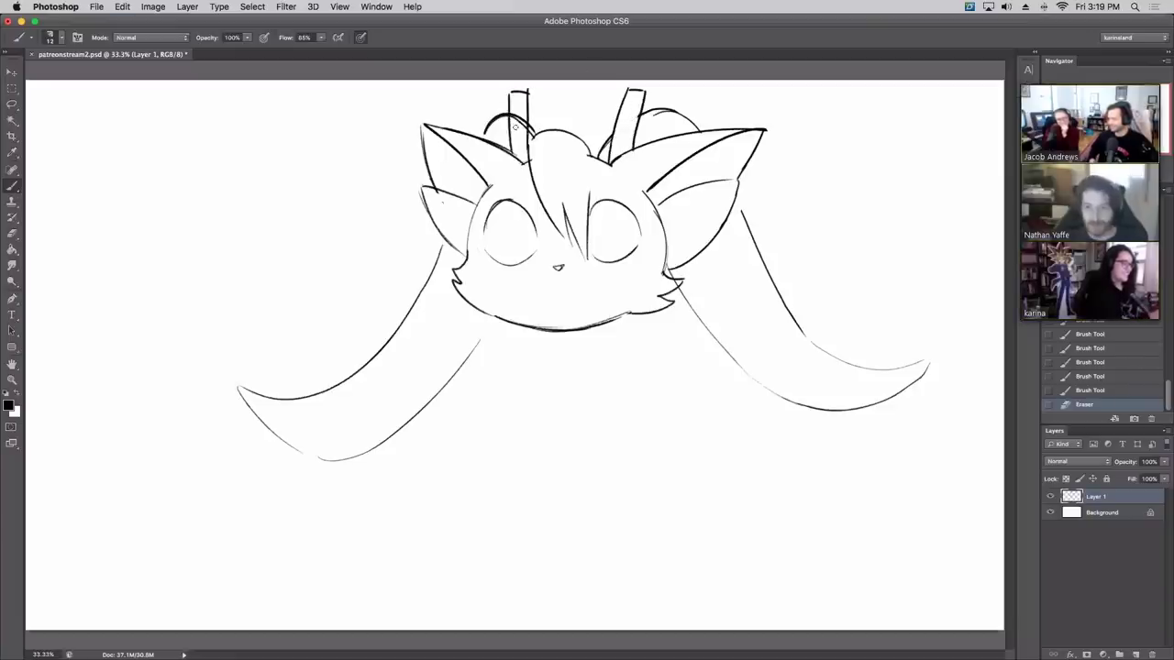
mouse_move(517, 110)
left_mouse_down()
mouse_move(521, 128)
mouse_move(523, 120)
left_mouse_up()
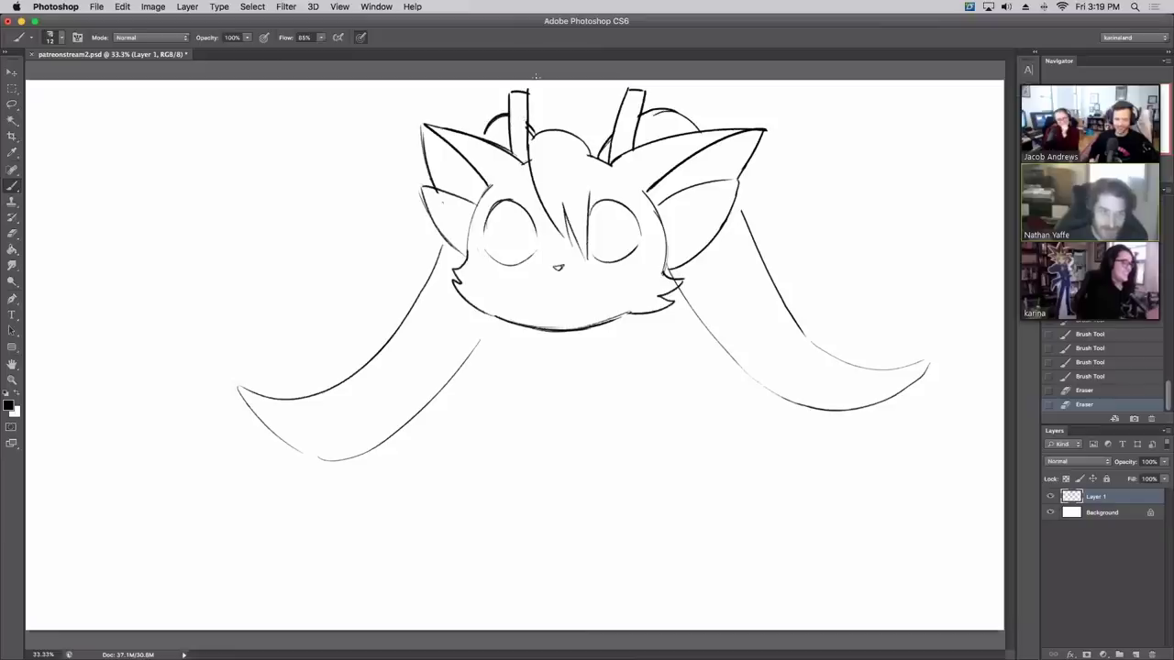
Step: Fill both hair ties with black along their sides, leaving a narrow white stripe down the middle
left_click_drag(615, 156, 639, 92)
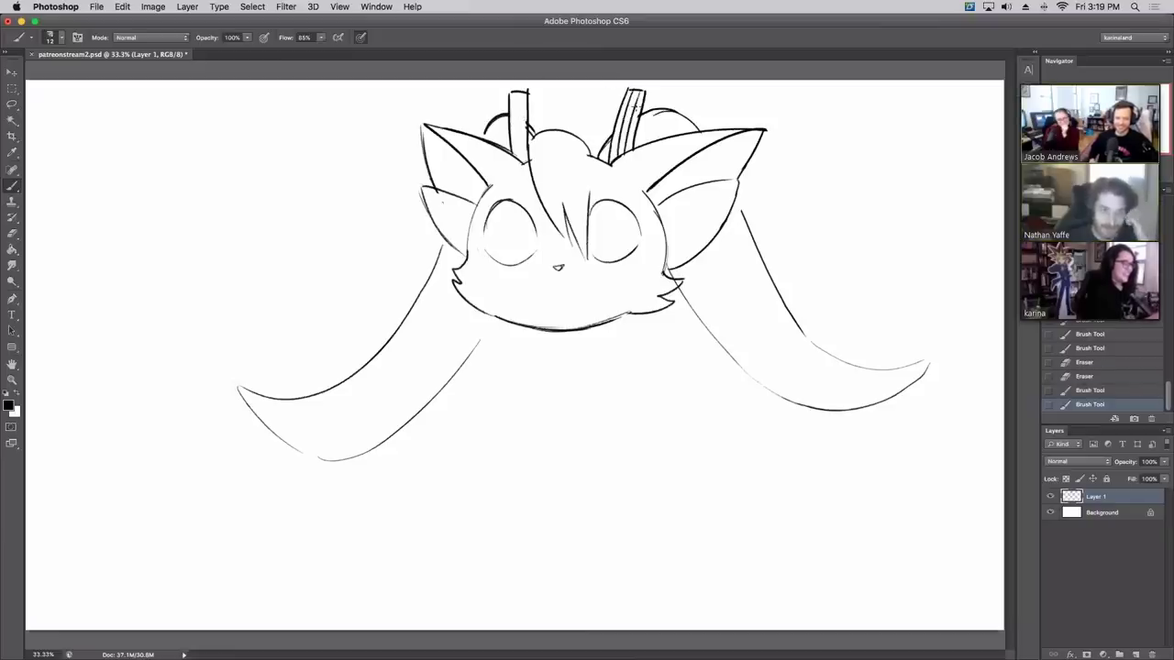
left_click_drag(626, 152, 640, 96)
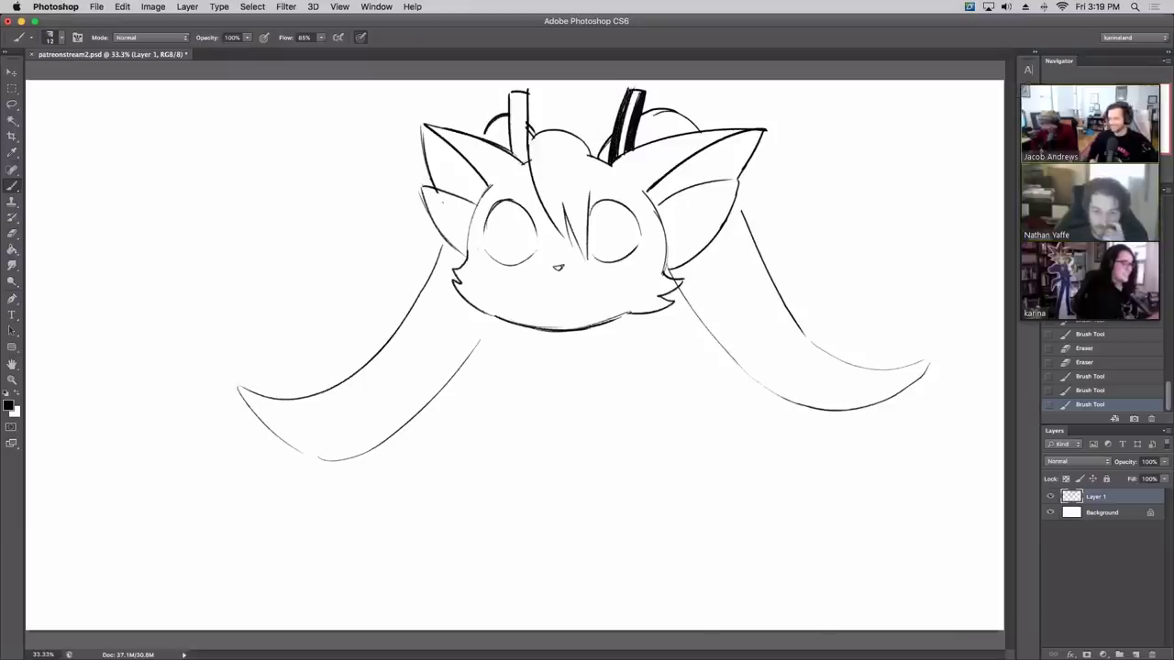
mouse_move(524, 163)
left_mouse_down()
mouse_move(526, 91)
mouse_move(526, 164)
mouse_move(524, 95)
mouse_move(525, 108)
left_mouse_up()
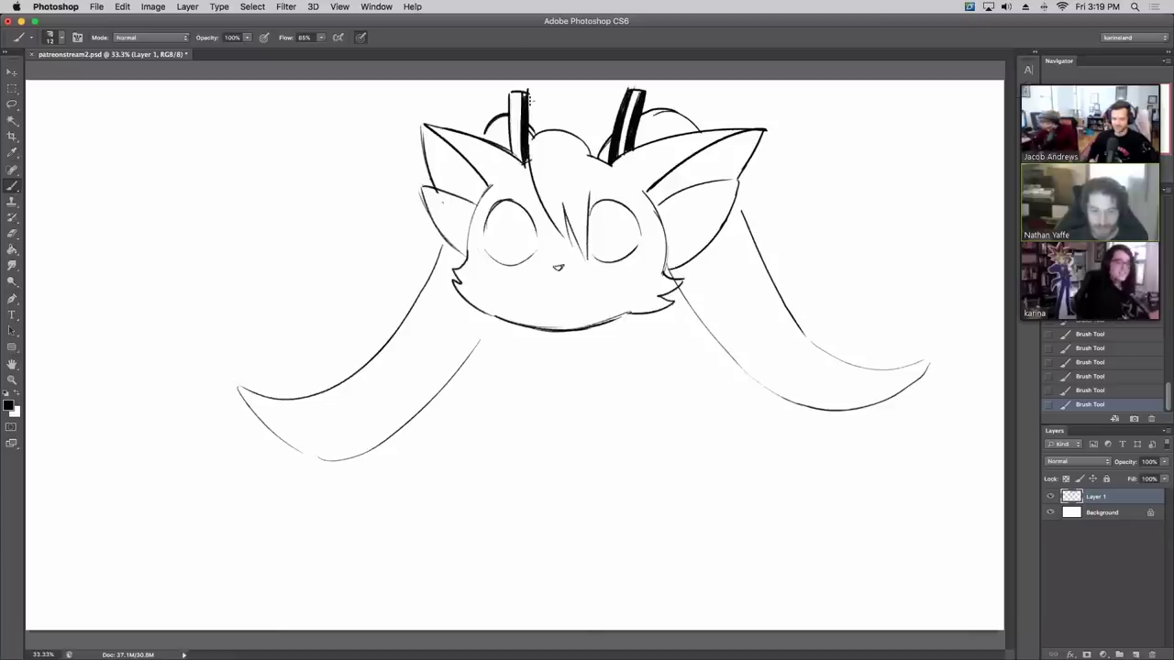
mouse_move(512, 133)
left_mouse_down()
mouse_move(515, 95)
mouse_move(511, 146)
left_mouse_up()
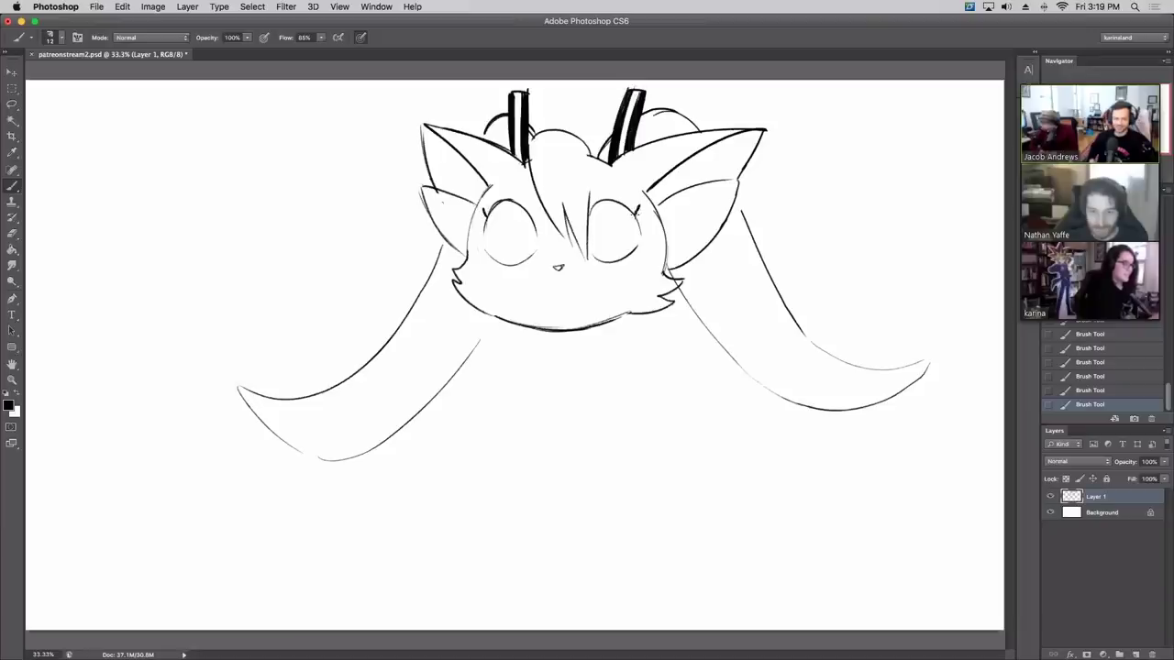
Step: Draw a tall oval iris in each eye with a slanted line across its upper part
left_click_drag(499, 236, 503, 249)
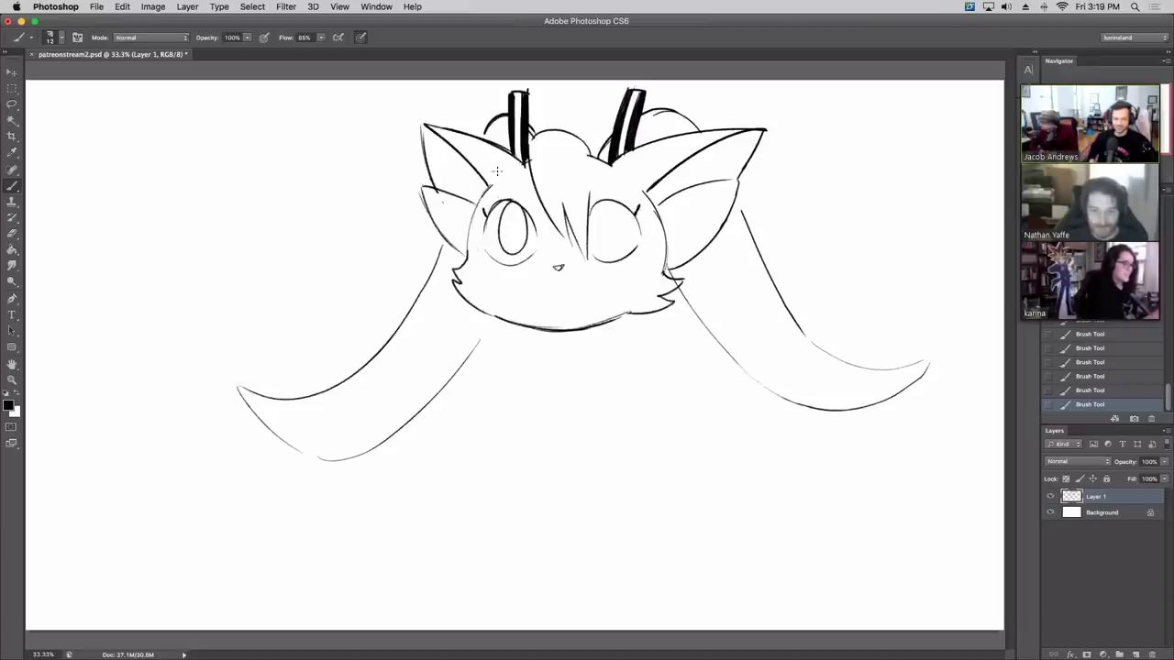
left_click_drag(597, 209, 605, 249)
key("super+z")
key("super+z")
key("super+z")
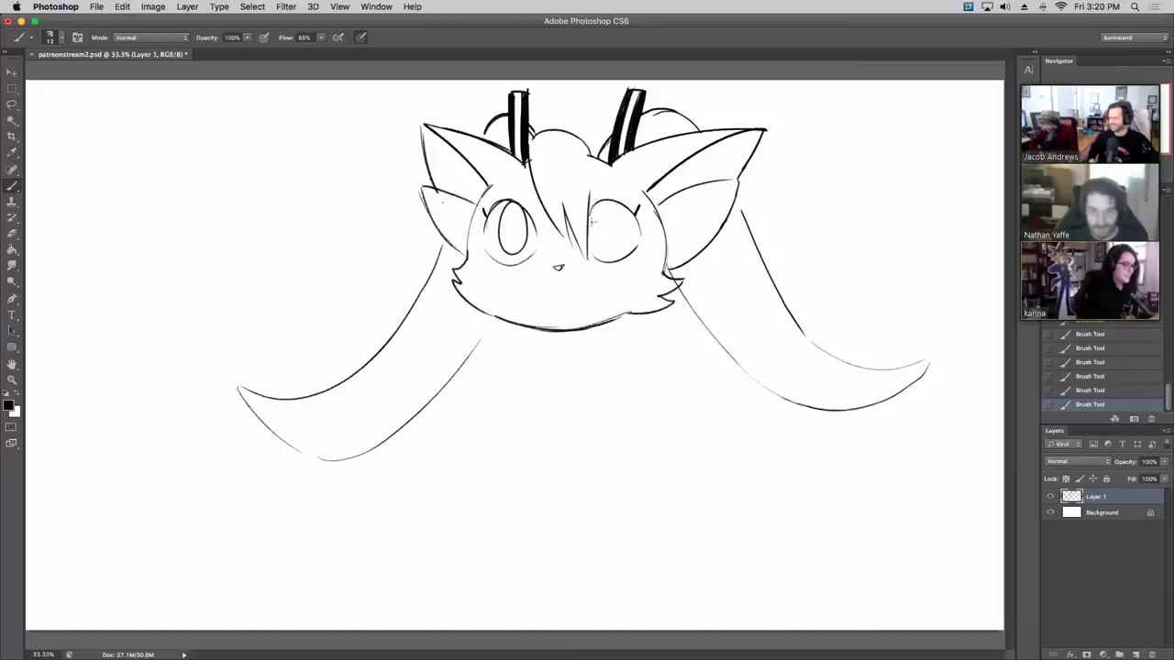
left_click_drag(597, 202, 603, 250)
key("super+z")
left_click_drag(598, 198, 602, 250)
key("super+z")
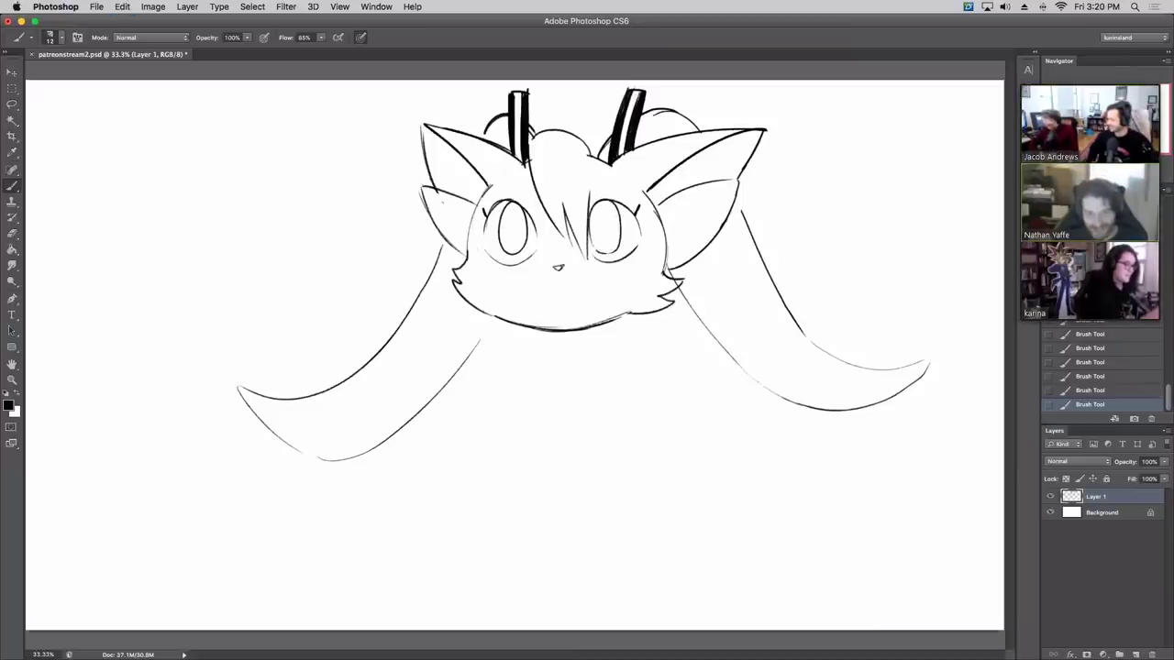
left_click_drag(501, 231, 524, 220)
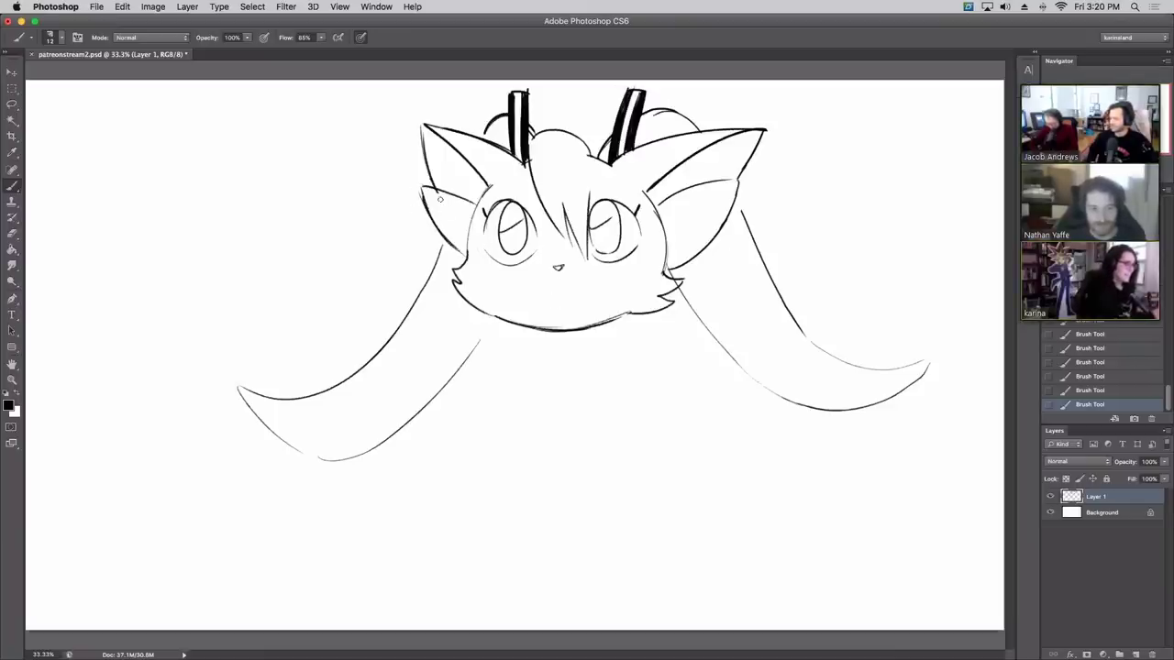
Step: Erase the stray mark inside the left ear and redraw the right jaw line from chin to cheek tuft
left_click_drag(440, 199, 439, 193)
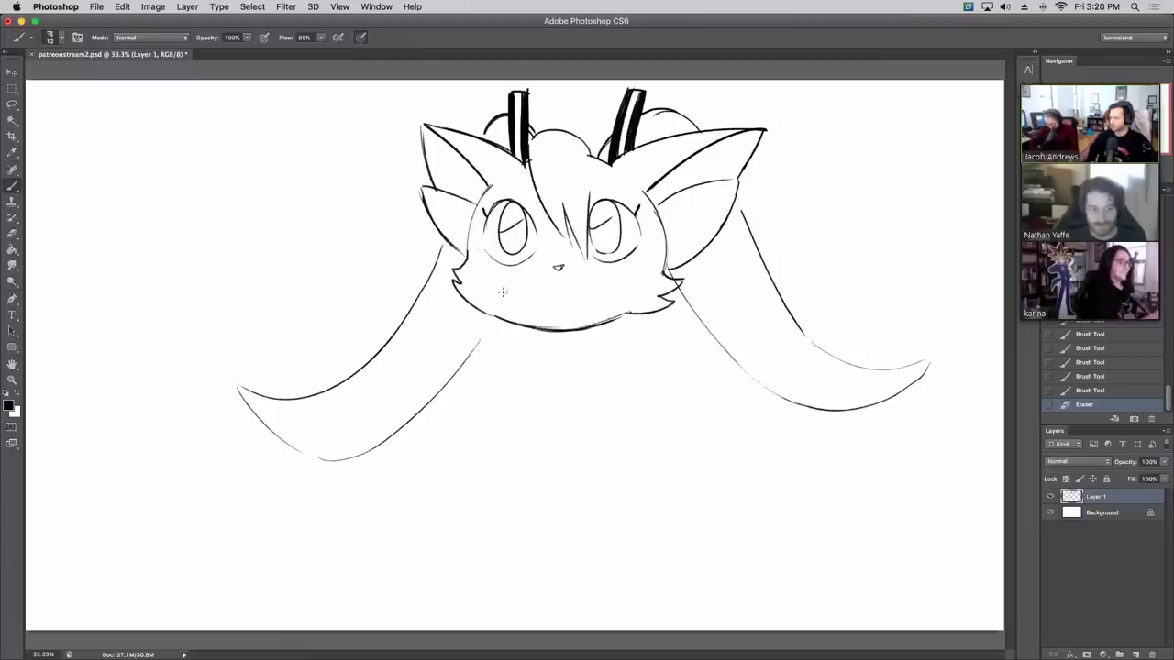
mouse_move(586, 324)
left_mouse_down()
mouse_move(651, 313)
mouse_move(641, 317)
left_mouse_up()
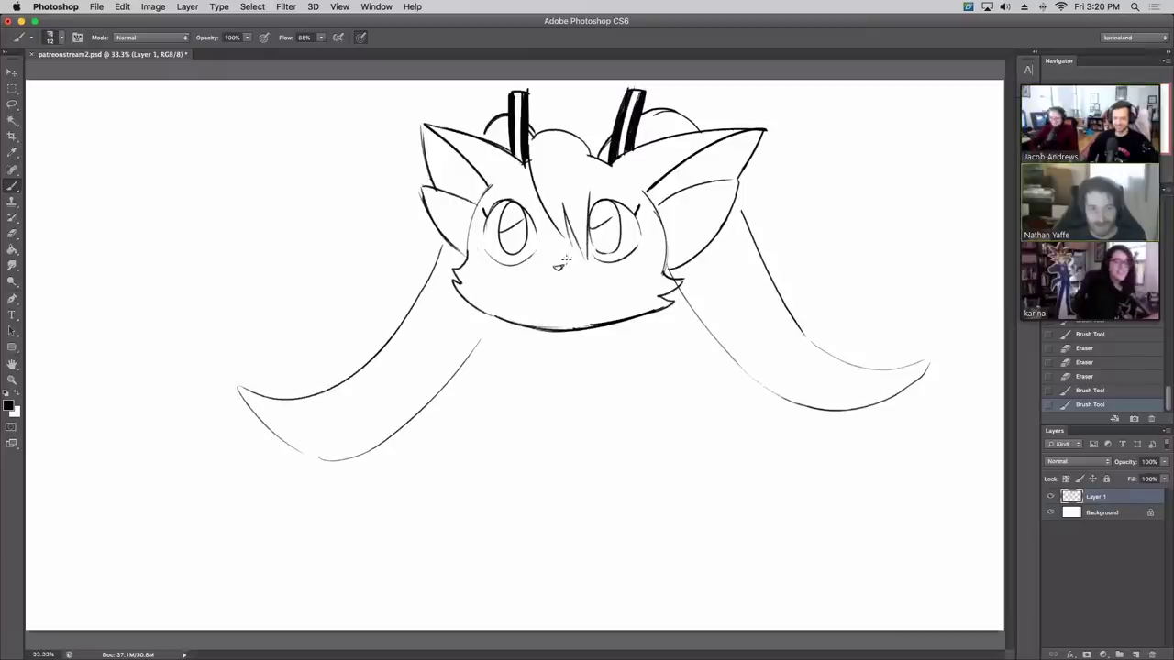
Step: Draw a slanted, smirking mouth line below the nose, rising toward the right cheek
left_click_drag(539, 287, 605, 273)
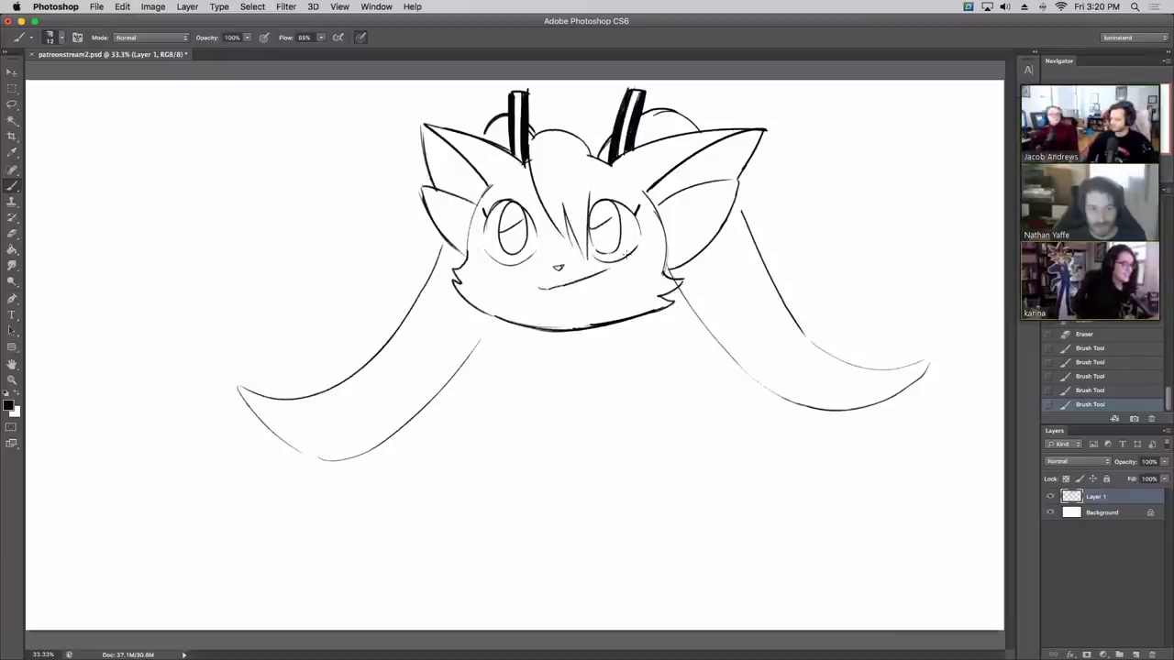
Step: Draw an open, smirking mouth with a small fang and shade a dark pupil inside each iris
mouse_move(540, 289)
left_mouse_down()
mouse_move(567, 308)
mouse_move(589, 294)
mouse_move(582, 285)
left_mouse_up()
key("super+z")
key("super+z")
key("super+z")
key("super+z")
key("super+z")
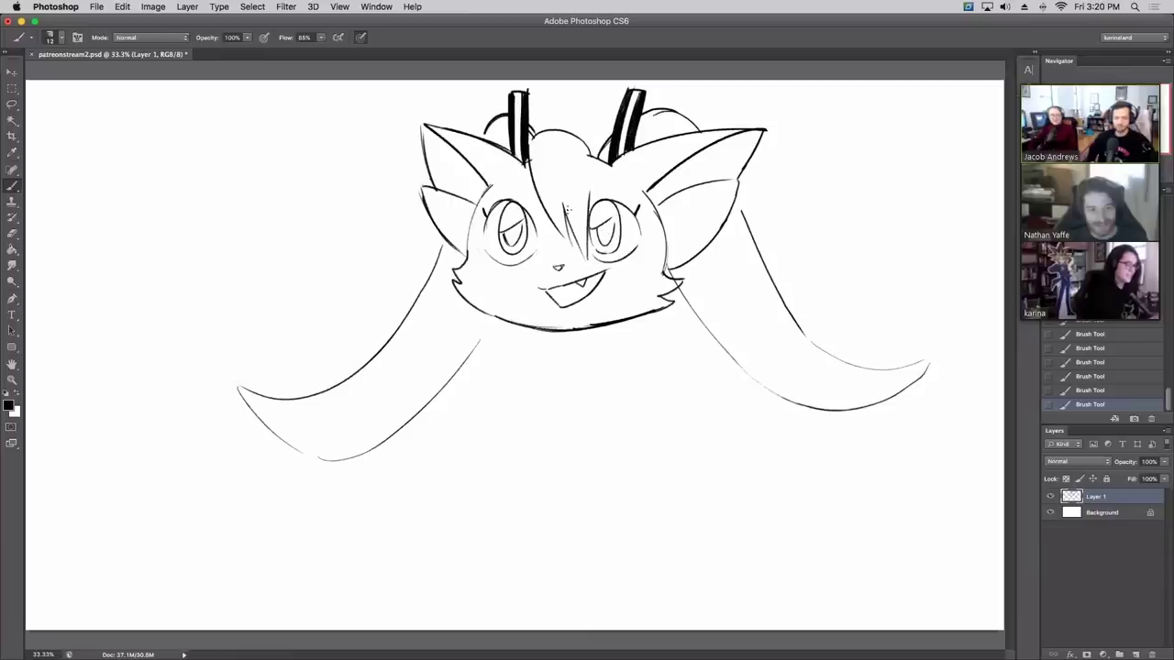
left_click_drag(504, 236, 515, 230)
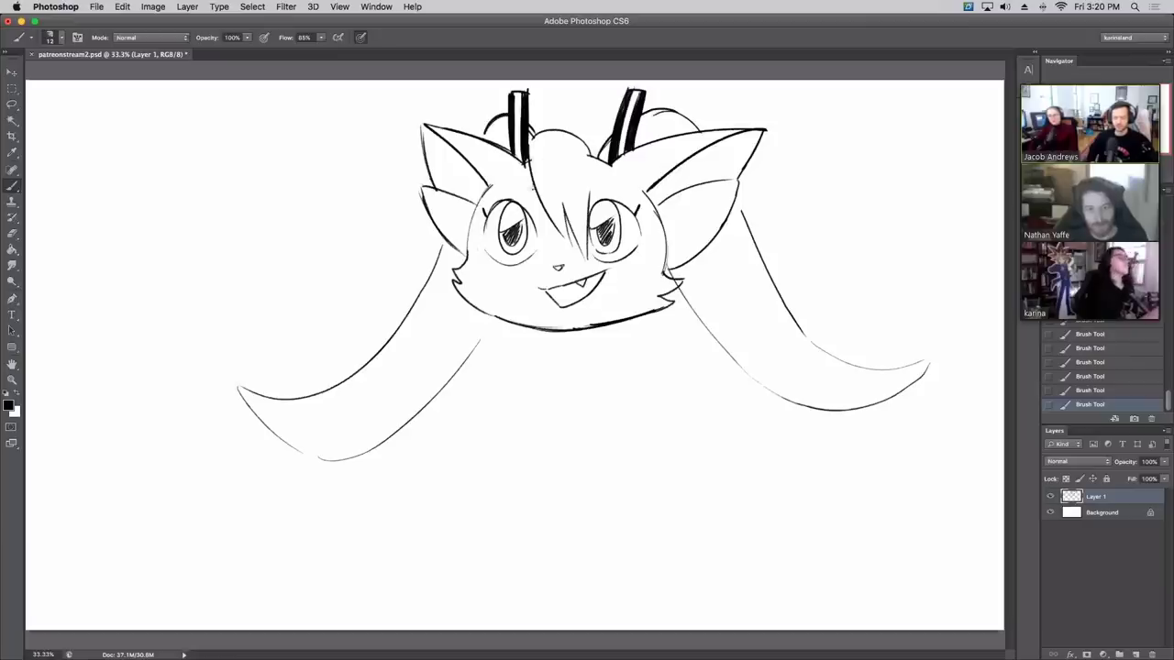
Step: Draw a curved hair strand framing the right side of the face and erase the overlapping lines around it
mouse_move(641, 183)
left_mouse_down()
mouse_move(647, 288)
mouse_move(657, 161)
mouse_move(641, 276)
mouse_move(646, 200)
left_mouse_up()
key("super+z")
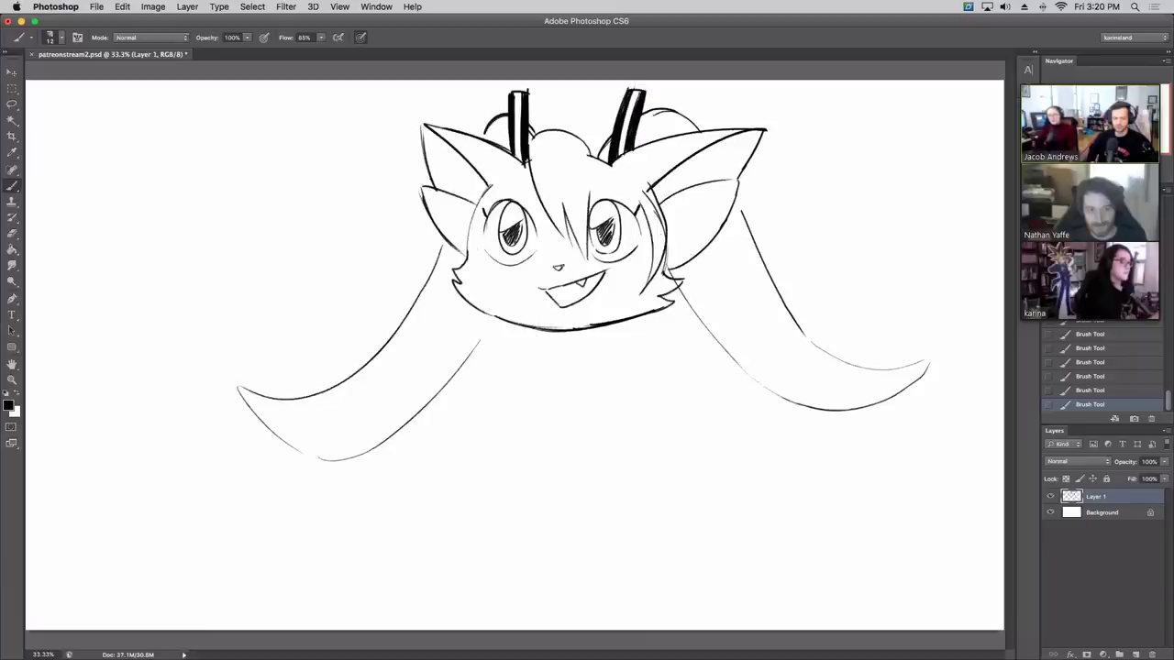
left_click_drag(639, 295, 645, 288)
left_click_drag(662, 231, 661, 240)
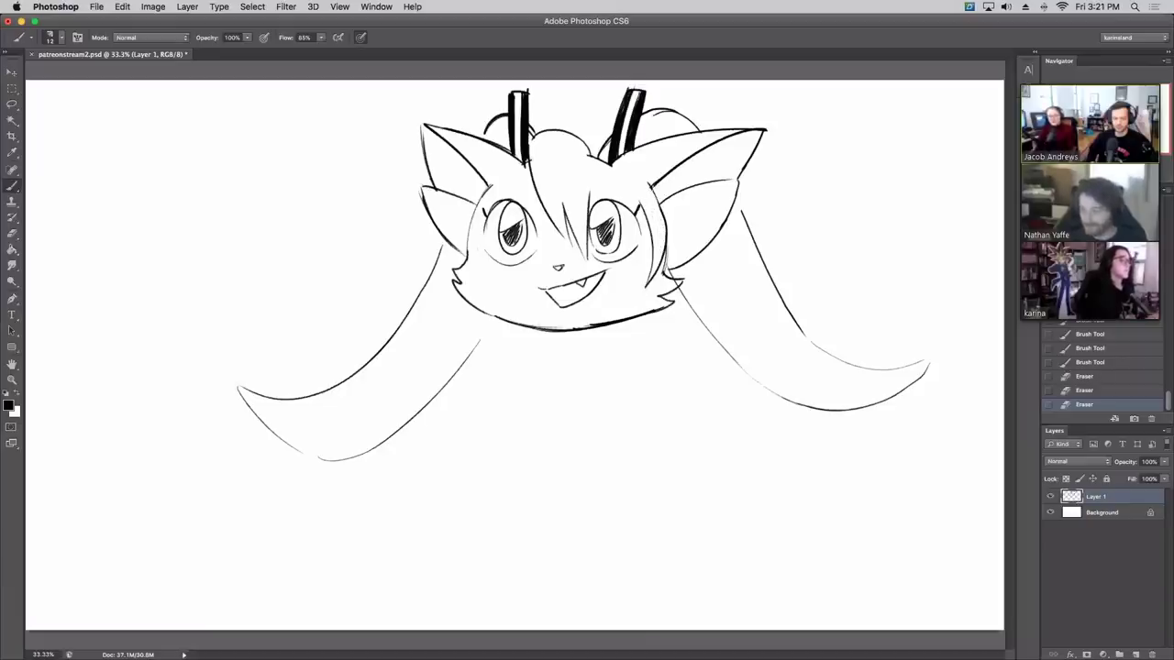
Step: Draw a matching hair strand down the left side of the face and erase the leftover marks beside it
left_click_drag(493, 167, 469, 261)
left_click_drag(493, 195, 482, 271)
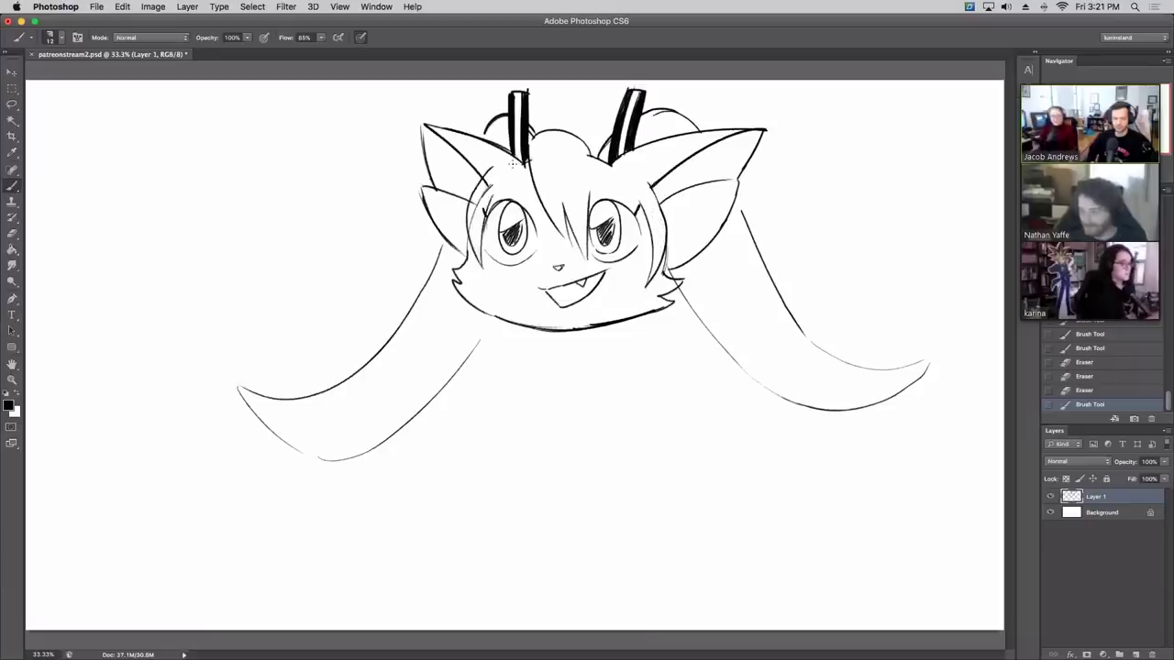
key("super+z")
left_click_drag(501, 179, 481, 270)
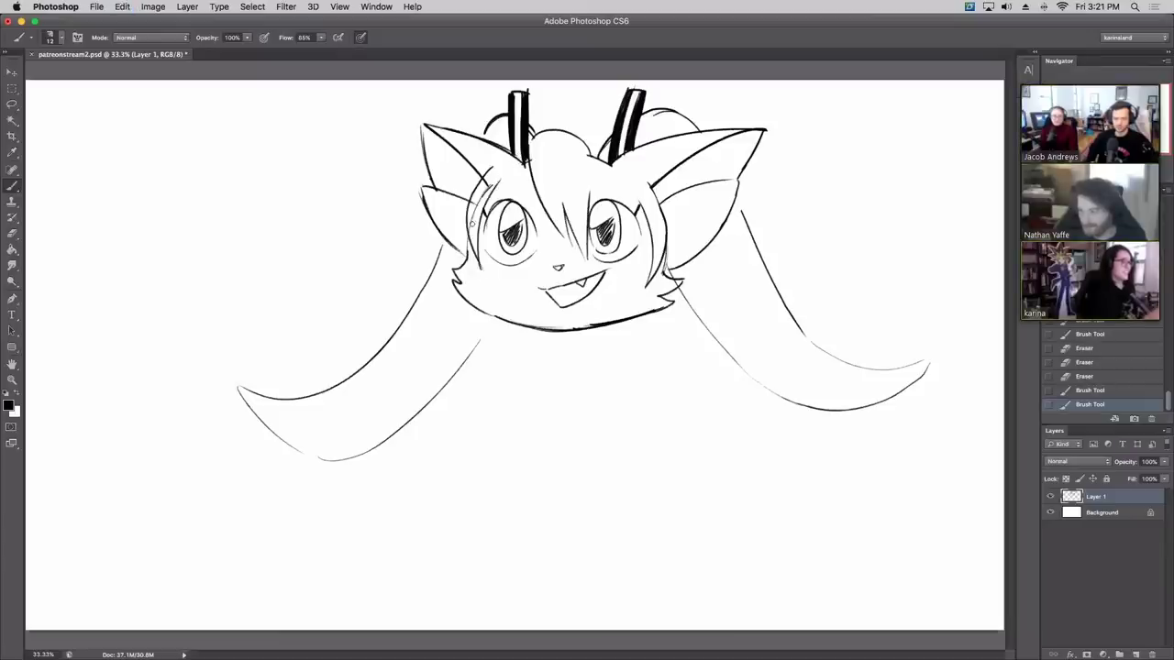
left_click_drag(492, 187, 471, 222)
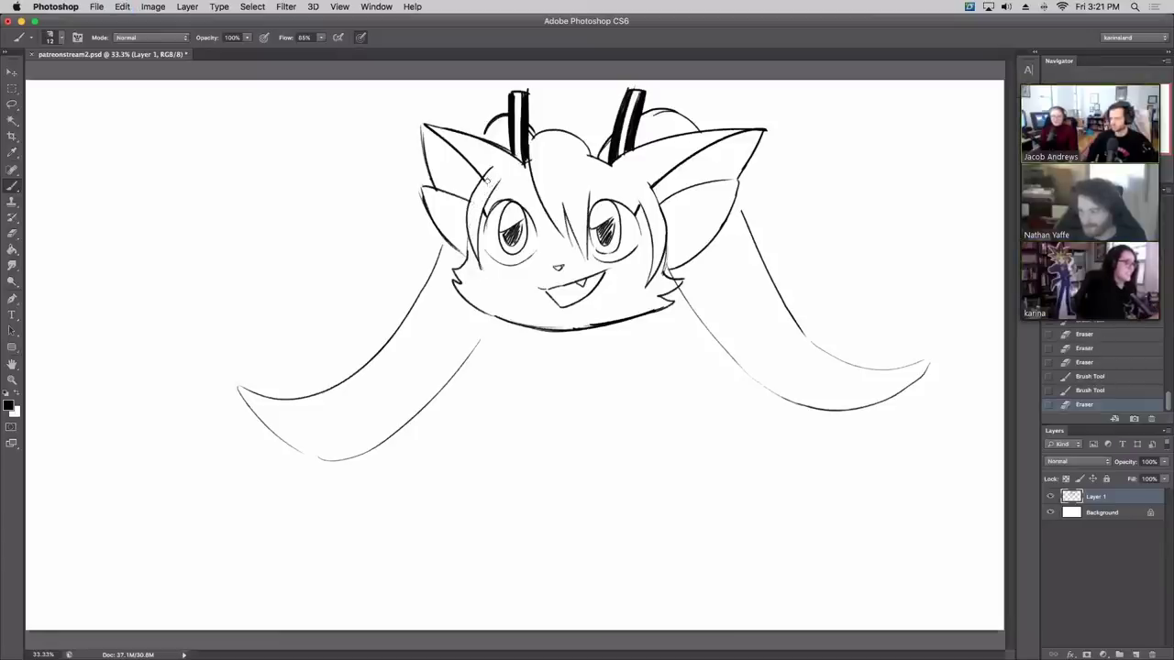
left_click_drag(487, 183, 476, 201)
left_click_drag(476, 260, 478, 274)
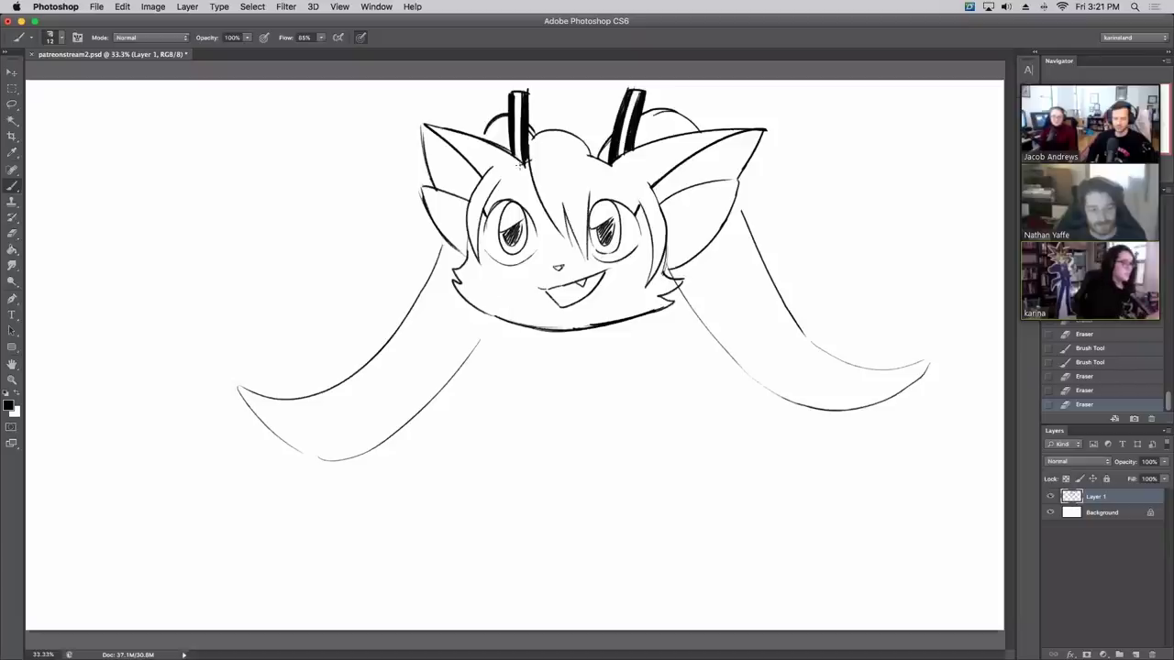
Step: Clean up the hairline beneath both hair ties, drawing short connecting curves and erasing the overlapping tie ends
left_click_drag(499, 161, 519, 146)
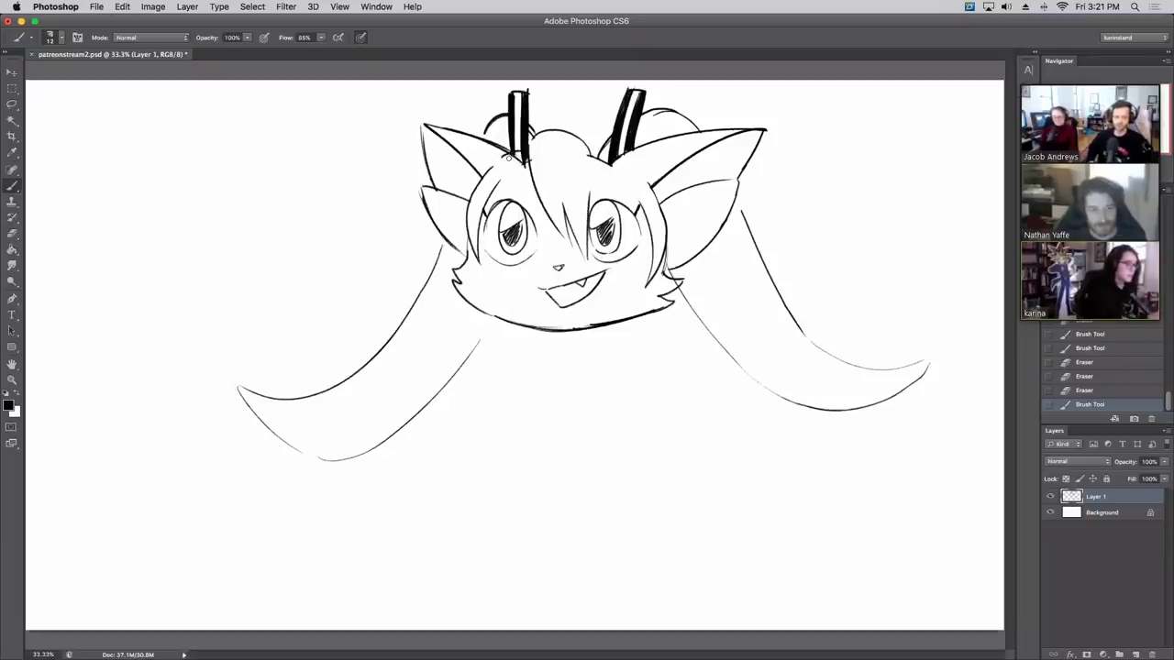
left_click_drag(511, 159, 524, 158)
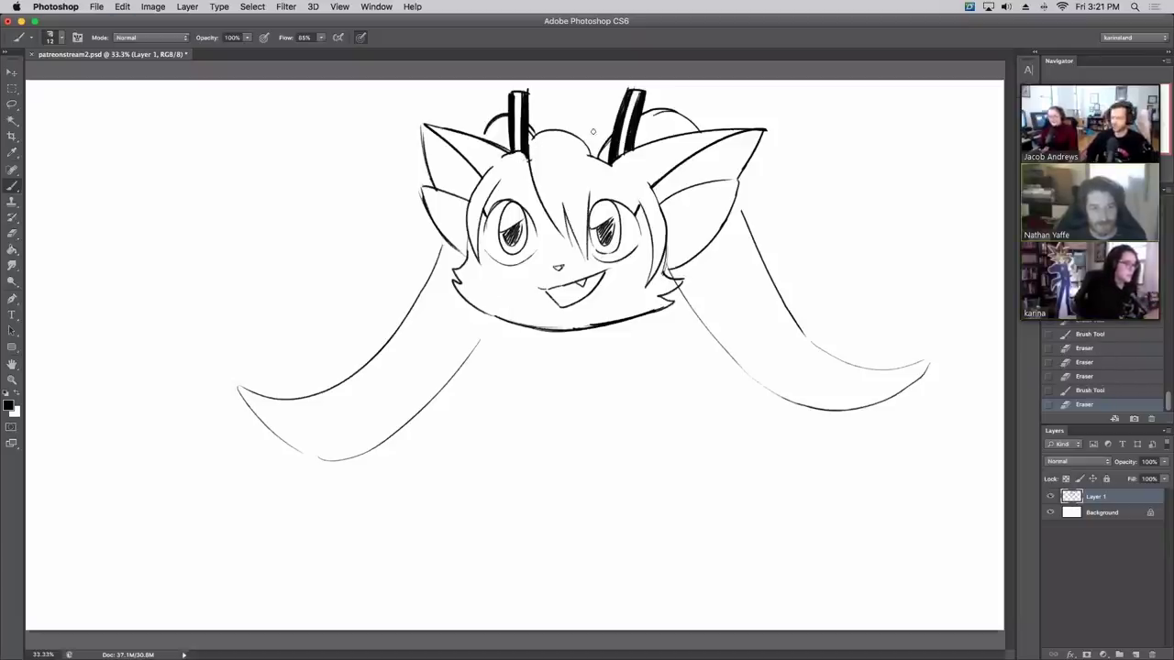
left_click_drag(598, 158, 626, 162)
key("super+z")
key("super+z")
key("super+z")
key("super+z")
key("super+z")
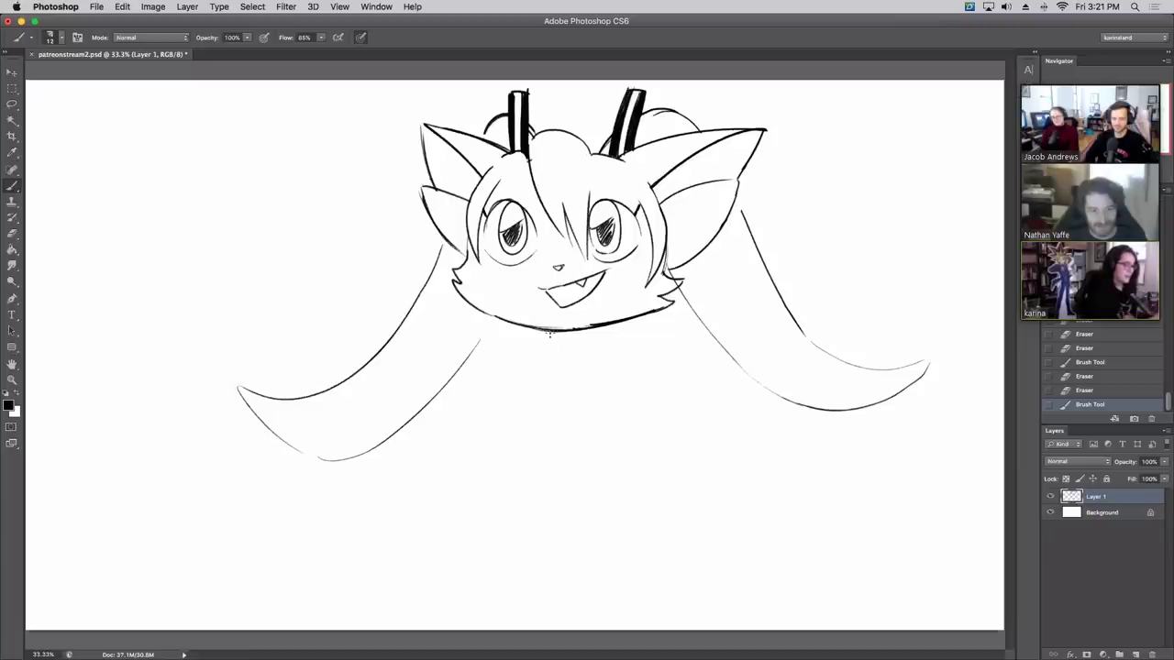
Step: Sketch a short, narrow neck under the chin with shoulder lines extending to both sides
mouse_move(550, 330)
left_mouse_down()
mouse_move(552, 342)
mouse_move(579, 341)
left_mouse_up()
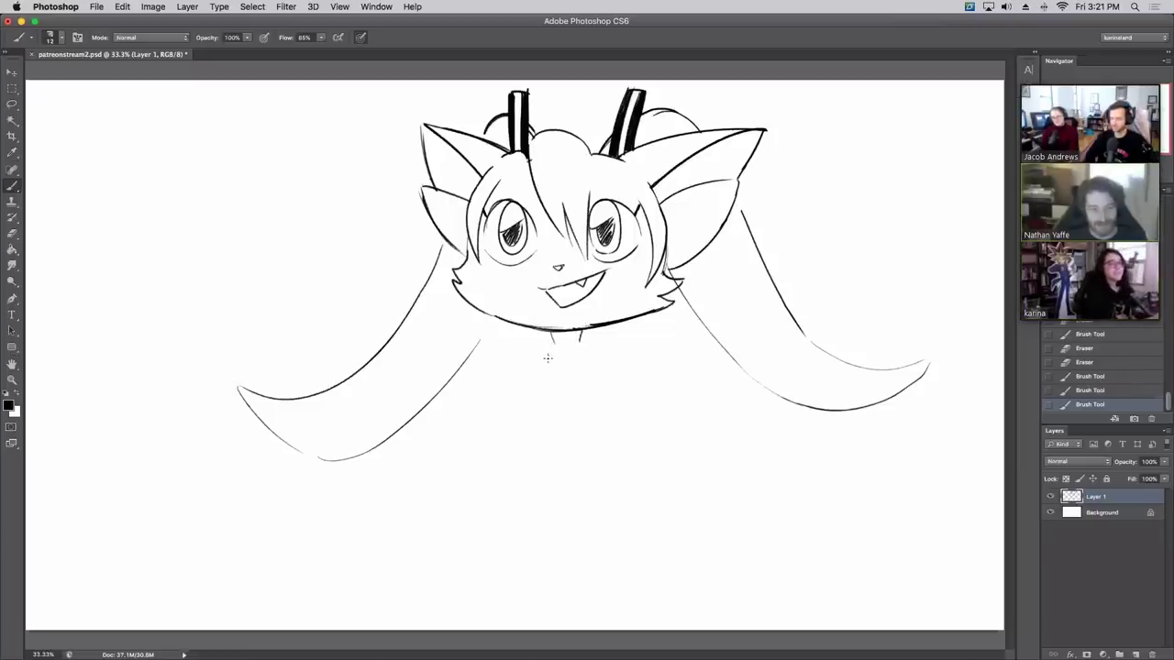
left_click_drag(543, 342, 515, 420)
key("super+z")
mouse_move(547, 353)
left_mouse_down()
mouse_move(516, 345)
mouse_move(631, 362)
left_mouse_up()
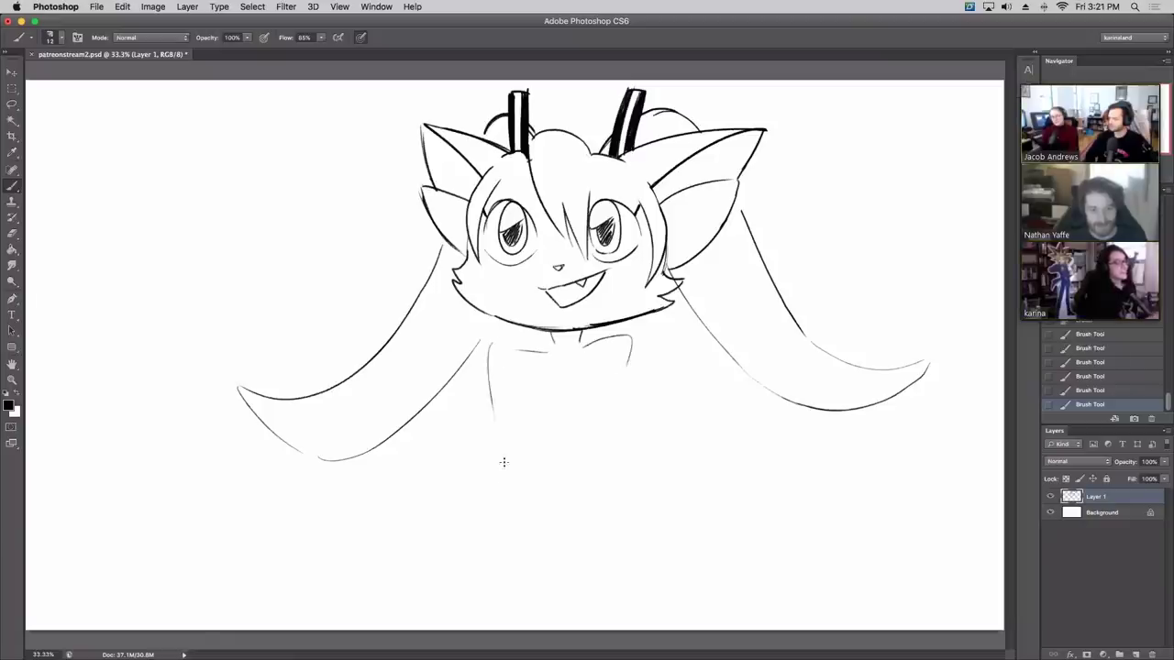
Step: Sketch the torso with a tapered waist and V-shaped hip line, refining the side and shoulder contours and erasing stray lines
left_click_drag(495, 344, 494, 492)
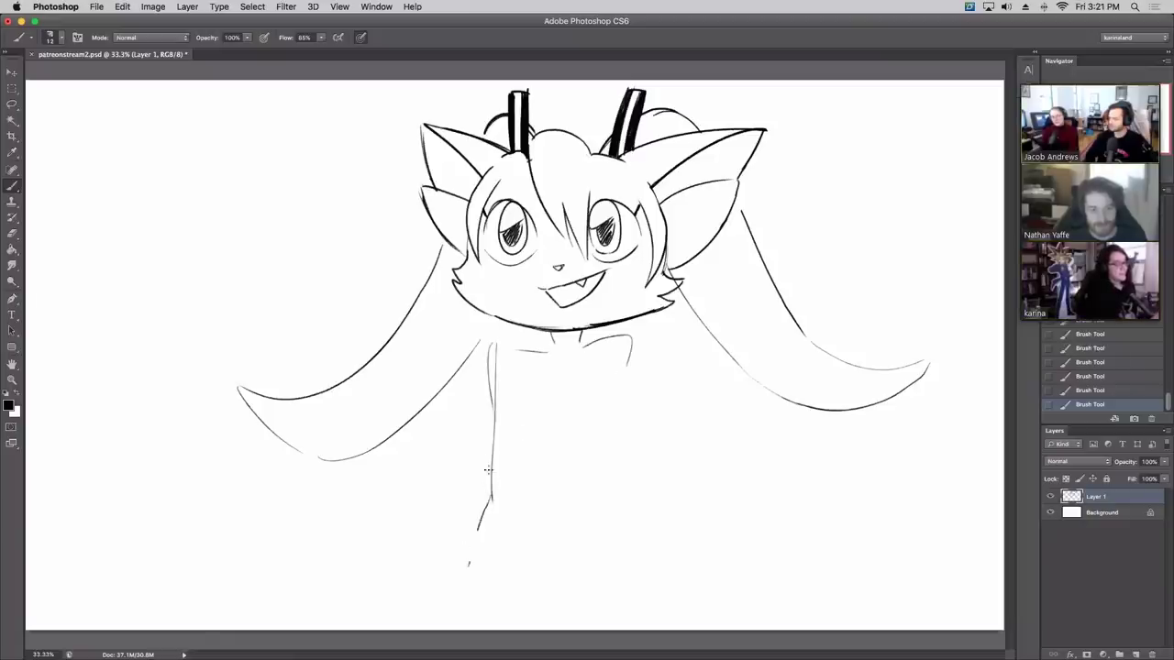
mouse_move(458, 531)
left_mouse_down()
mouse_move(529, 576)
mouse_move(614, 542)
left_mouse_up()
left_click_drag(638, 346, 620, 438)
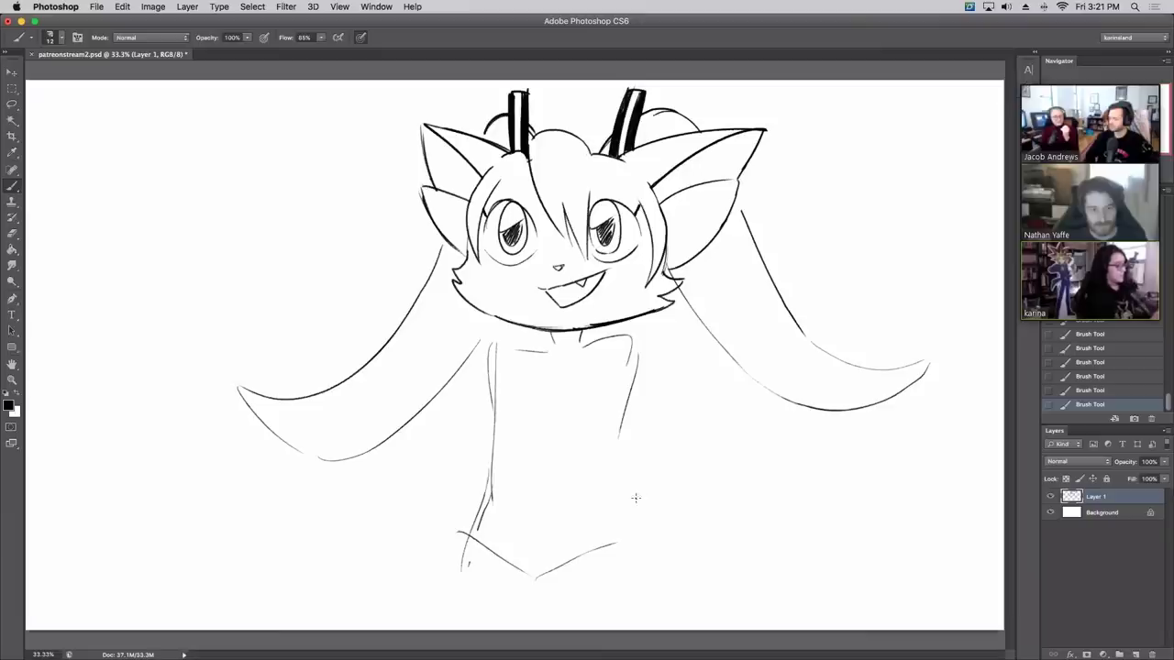
left_click_drag(617, 457, 617, 506)
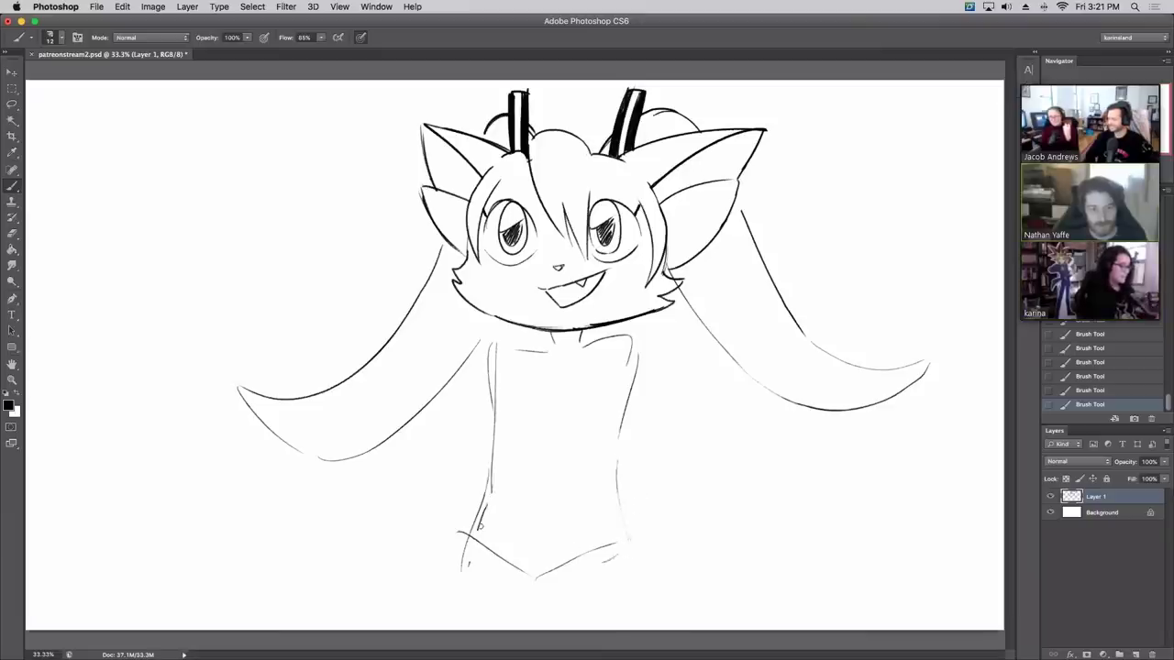
left_click_drag(480, 526, 492, 482)
mouse_move(499, 397)
left_mouse_down()
mouse_move(494, 362)
mouse_move(513, 341)
mouse_move(592, 347)
mouse_move(647, 376)
mouse_move(627, 367)
mouse_move(624, 339)
mouse_move(629, 547)
left_mouse_up()
key("b")
key("e")
key("b")
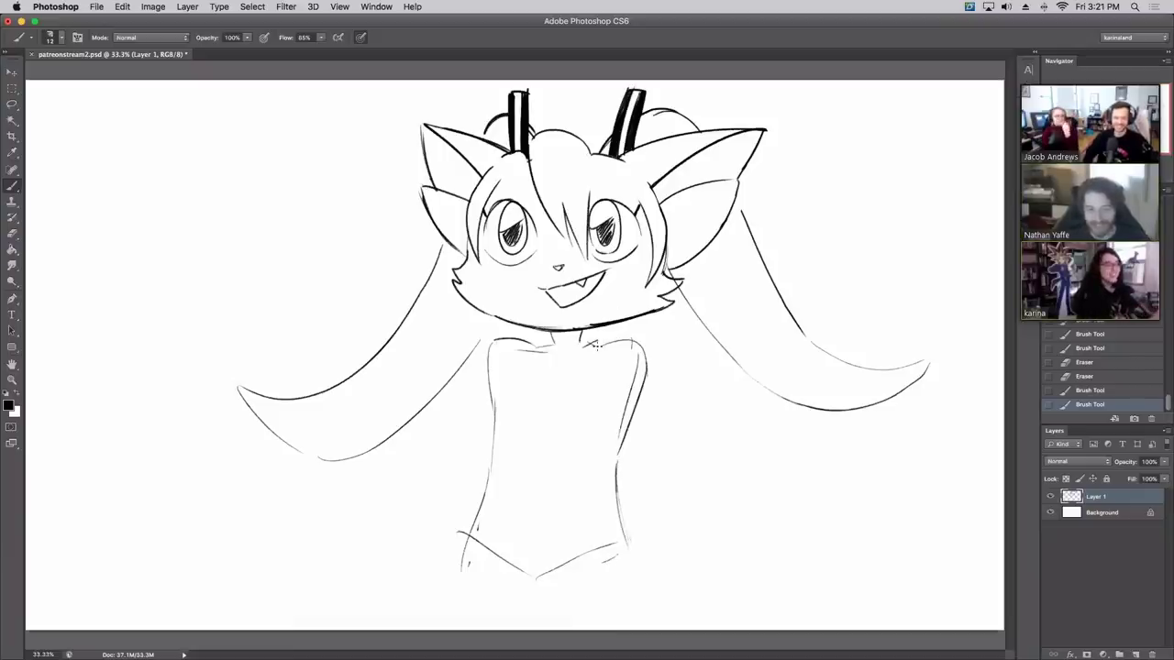
left_click_drag(582, 335, 601, 346)
Step: Rough in the left arm, bent at the elbow with the forearm raised outward over the ponytail
mouse_move(486, 359)
left_mouse_down()
mouse_move(446, 465)
mouse_move(341, 425)
left_mouse_up()
key("super+z")
mouse_move(435, 469)
left_mouse_down()
mouse_move(373, 423)
mouse_move(383, 376)
mouse_move(464, 450)
left_mouse_up()
left_click_drag(385, 436, 462, 476)
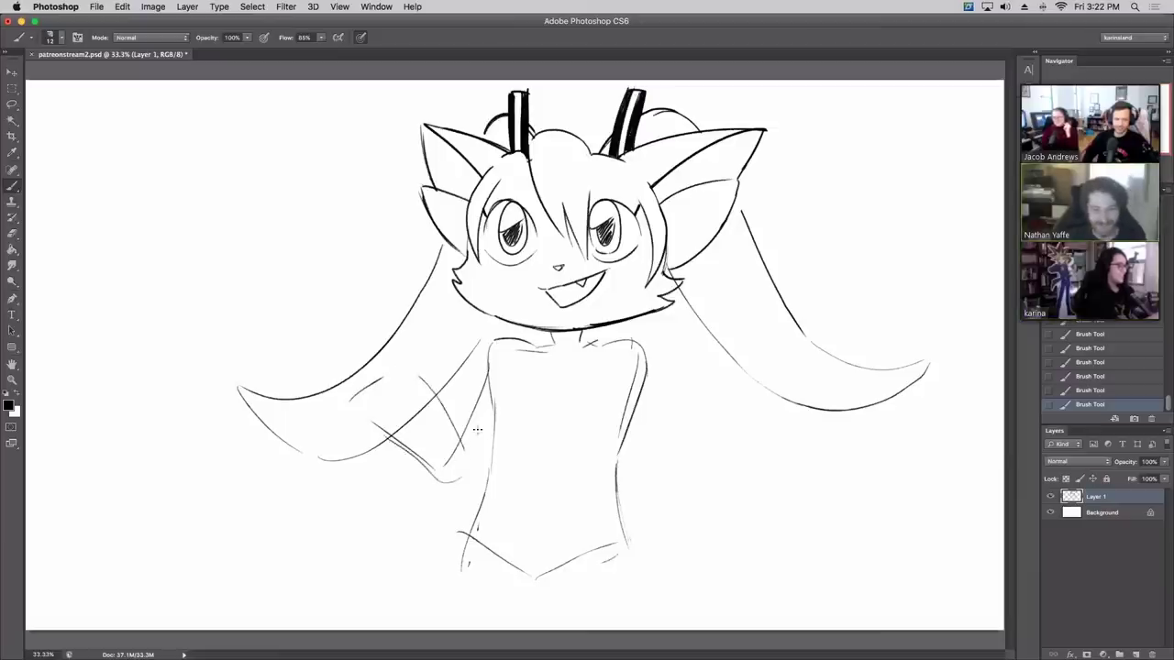
left_click_drag(484, 366, 457, 423)
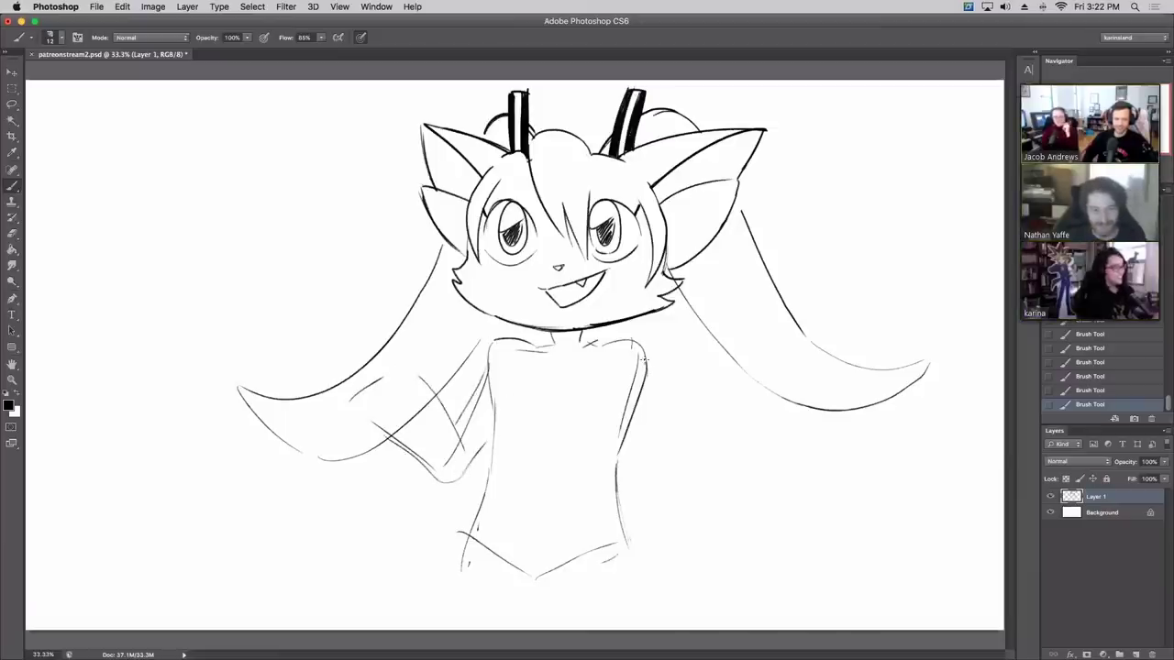
Step: Rough in the right arm, bent at the elbow with the forearm reaching outward toward the right ponytail
mouse_move(642, 357)
left_mouse_down()
mouse_move(671, 458)
mouse_move(638, 471)
left_mouse_up()
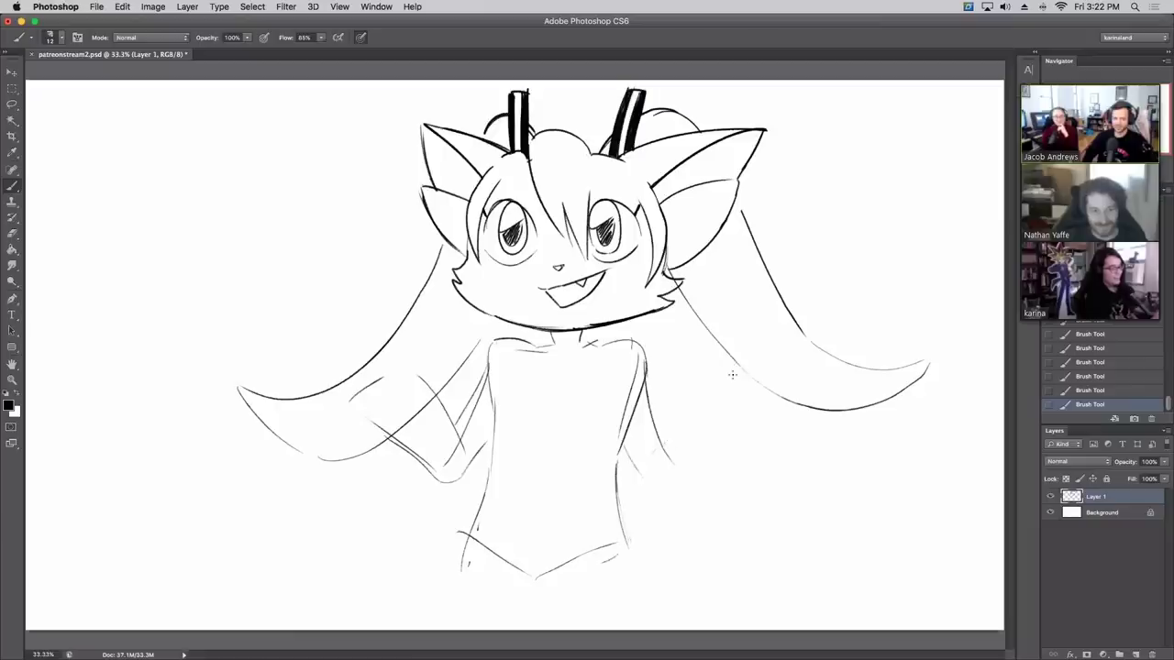
left_click_drag(662, 445, 702, 394)
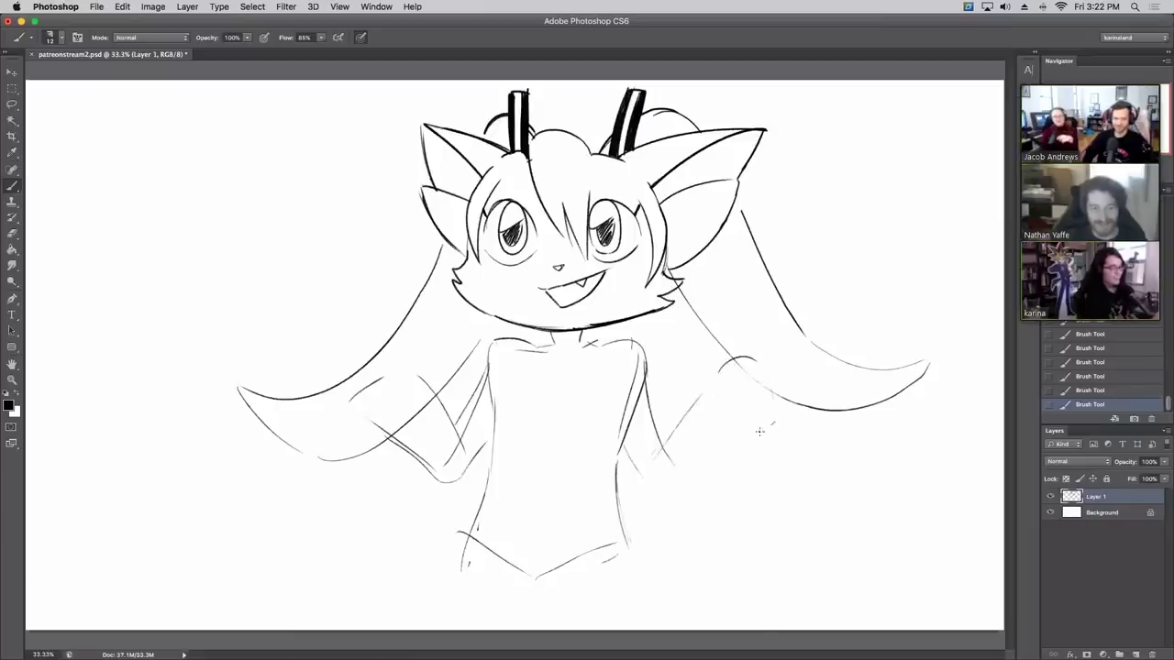
left_click_drag(759, 430, 672, 486)
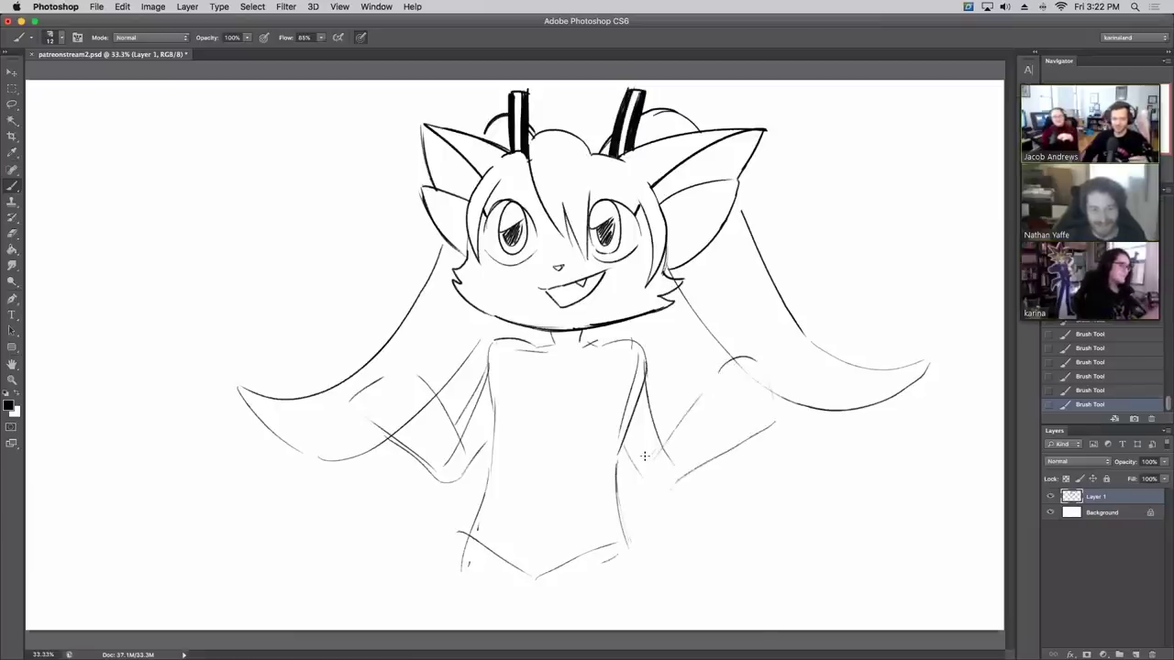
Step: Draw the open left hand with rounded fingers, darken the left arm's outline, and erase the overlapping sketch lines
mouse_move(454, 429)
left_mouse_down()
mouse_move(428, 357)
mouse_move(369, 343)
mouse_move(333, 385)
mouse_move(356, 428)
mouse_move(433, 482)
mouse_move(464, 471)
left_mouse_up()
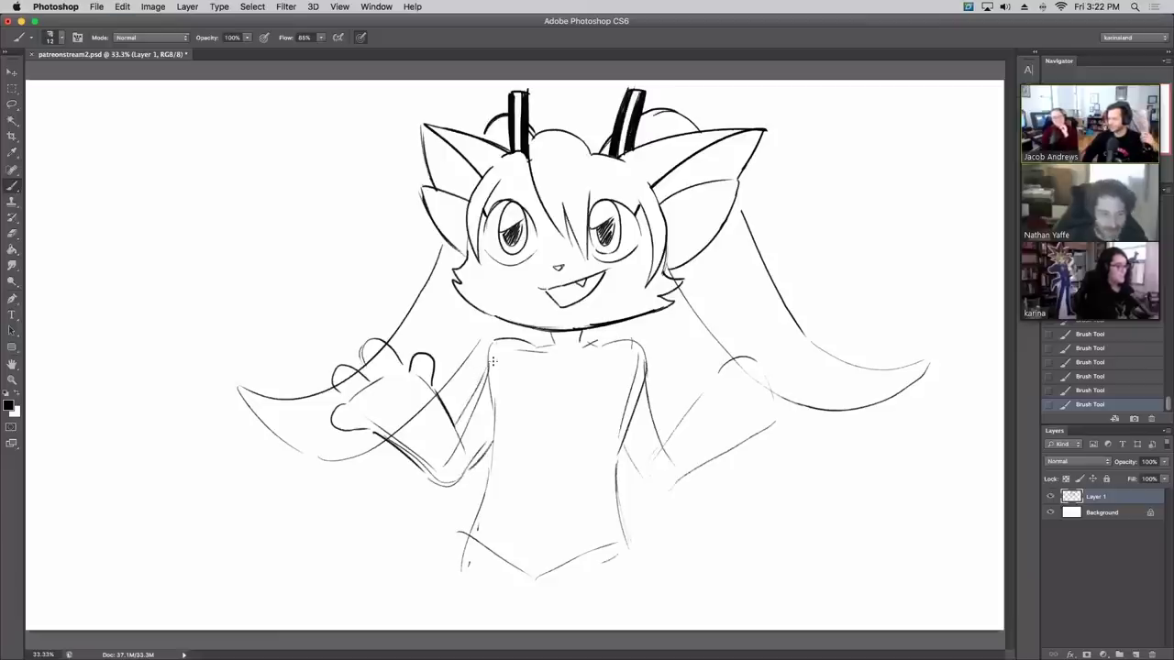
left_click_drag(455, 425, 509, 336)
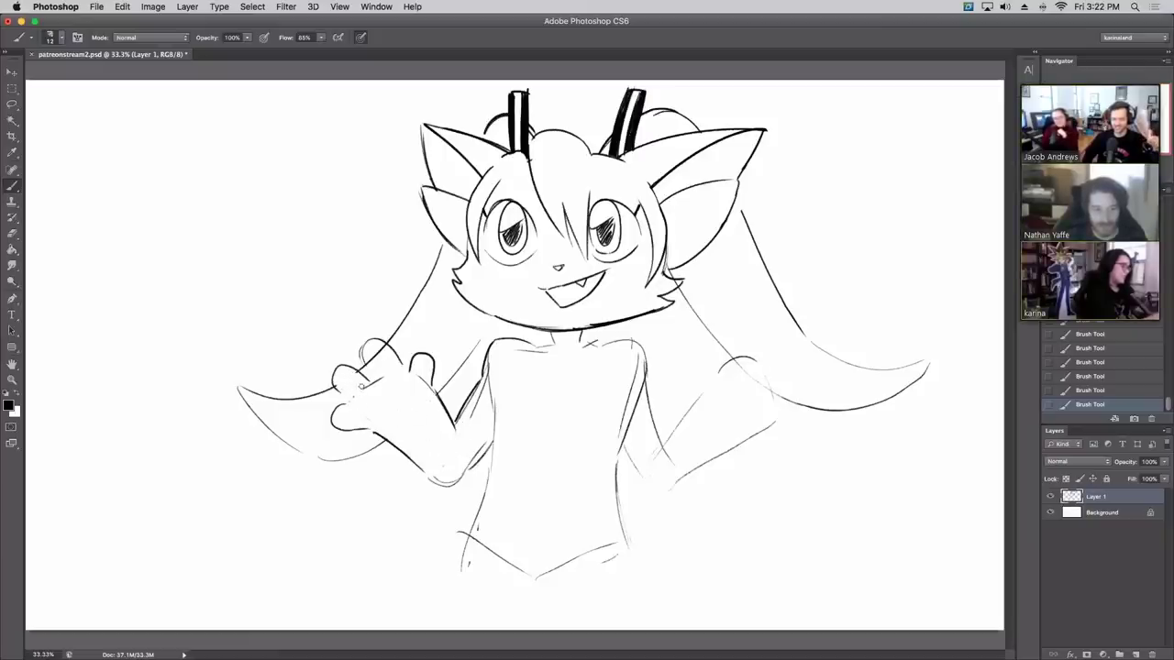
left_click_drag(377, 352, 378, 377)
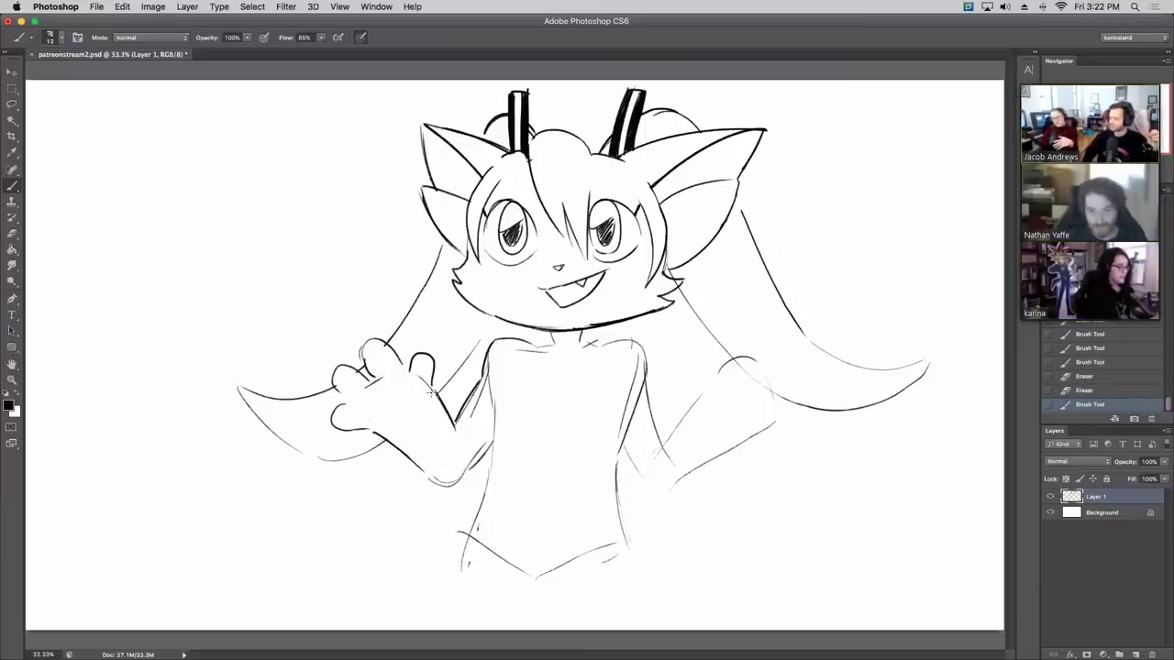
mouse_move(429, 392)
left_mouse_down()
mouse_move(424, 481)
mouse_move(439, 399)
mouse_move(455, 427)
left_mouse_up()
key("super+z")
mouse_move(420, 479)
left_mouse_down()
mouse_move(457, 426)
mouse_move(482, 424)
mouse_move(491, 438)
left_mouse_up()
key("super+z")
Step: Add palm creases and cuff bands to the left arm, then hatch the cuff and sleeve dark, leaving a white stripe between them
left_click_drag(432, 411, 401, 456)
mouse_move(366, 389)
left_mouse_down()
mouse_move(414, 406)
mouse_move(390, 395)
mouse_move(413, 373)
left_mouse_up()
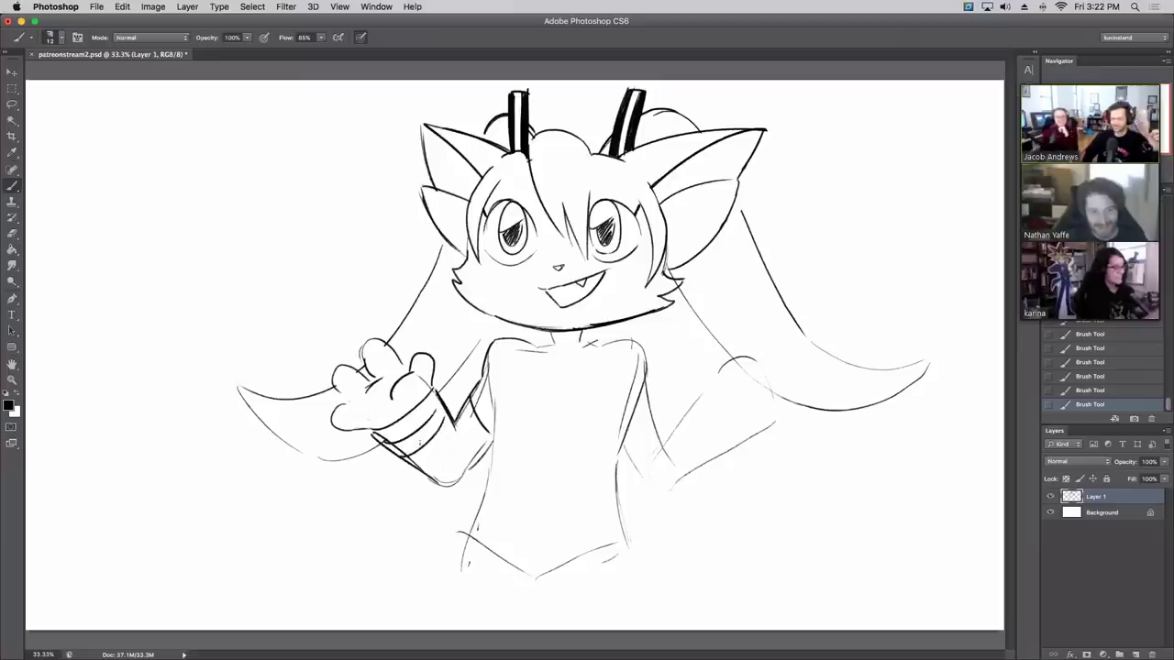
left_click_drag(372, 443, 438, 394)
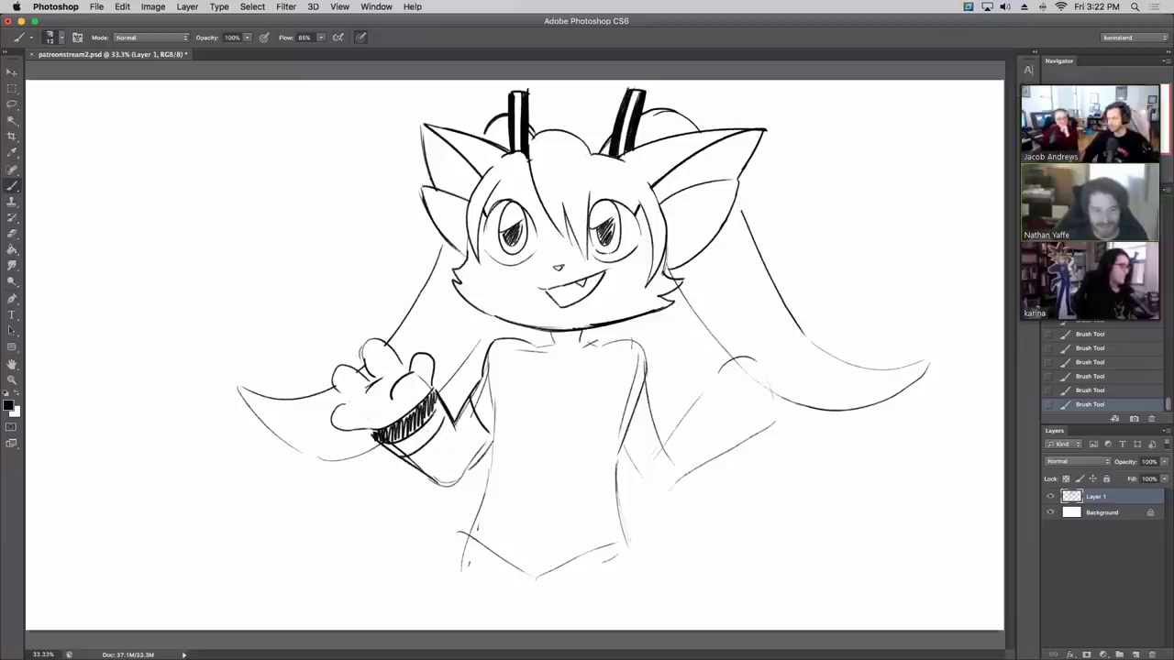
left_click_drag(407, 464, 436, 442)
left_click_drag(431, 482, 448, 435)
left_click_drag(442, 486, 458, 426)
left_click_drag(453, 471, 469, 412)
mouse_move(464, 456)
left_mouse_down()
mouse_move(475, 403)
mouse_move(483, 413)
left_mouse_up()
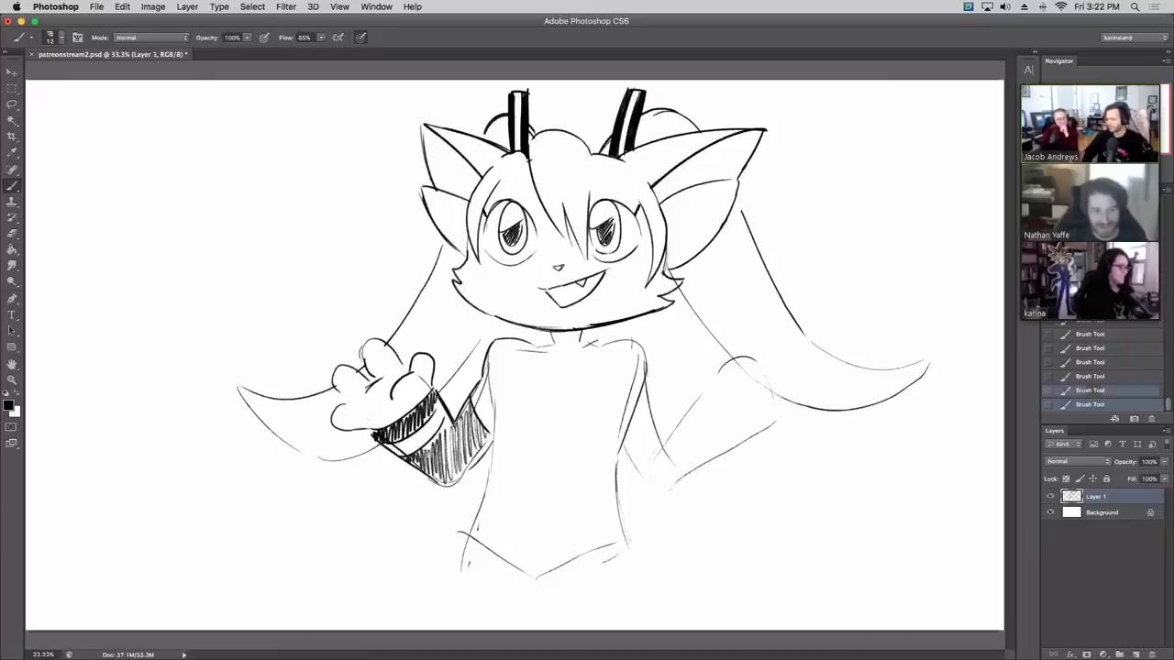
Step: Draw the curved armhole seams of a sleeveless shirt from each shoulder down the sides of the chest
left_click_drag(521, 342, 491, 424)
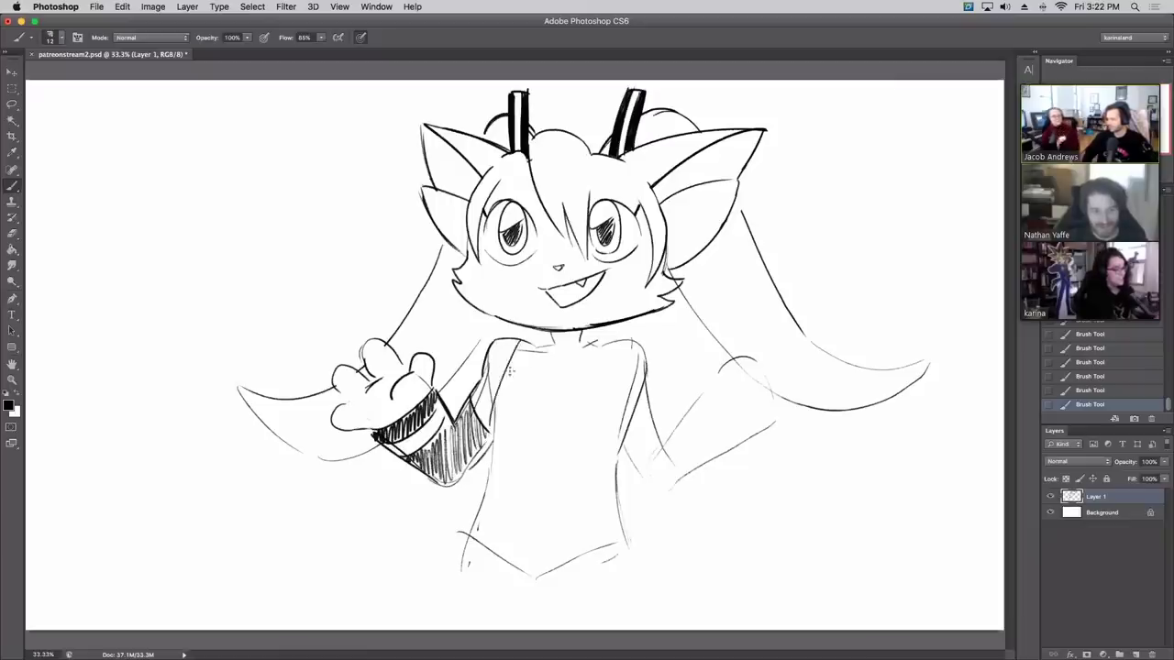
key("super+z")
mouse_move(528, 343)
left_mouse_down()
mouse_move(503, 381)
mouse_move(494, 453)
left_mouse_up()
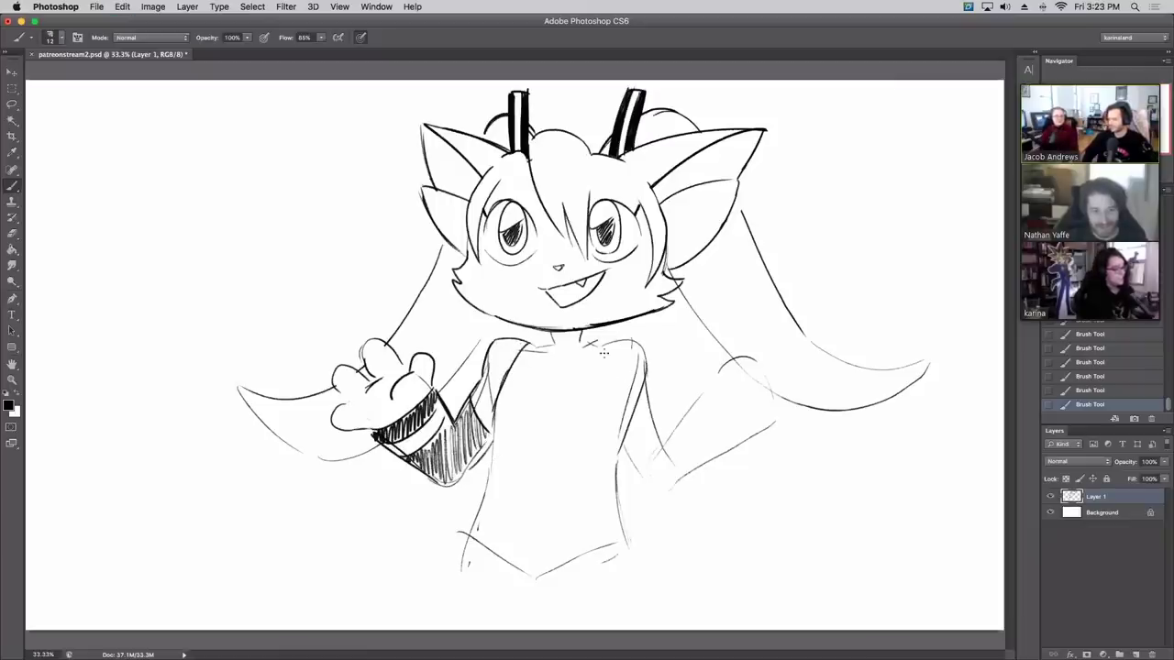
left_click_drag(601, 343, 625, 427)
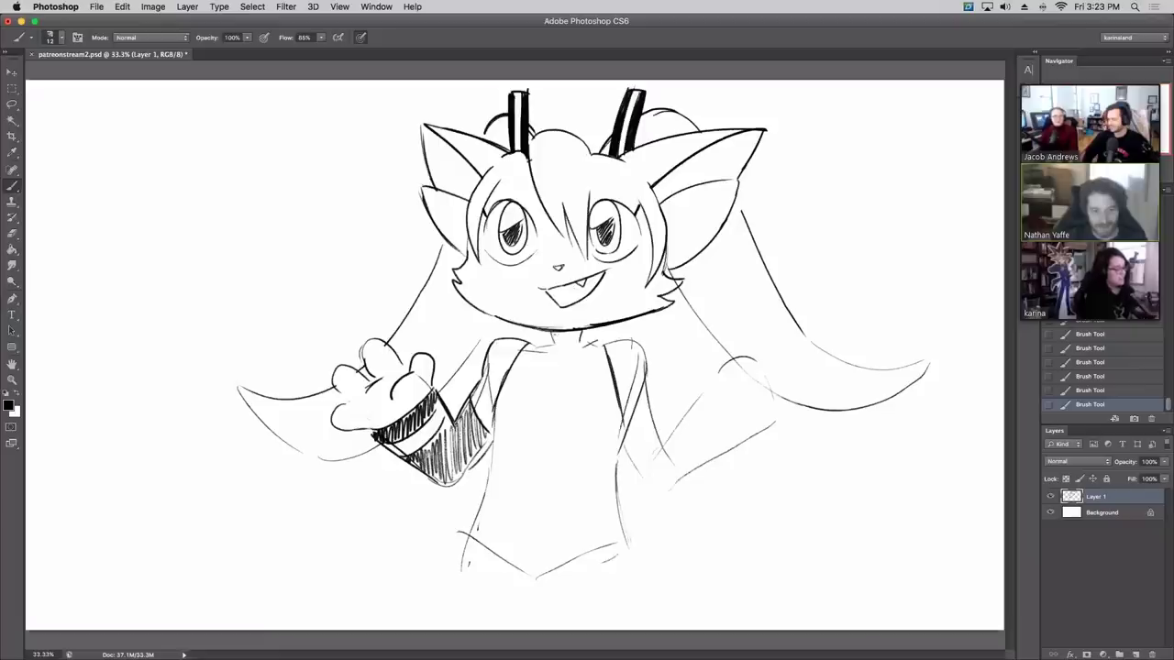
Step: Draw a pointed shirt collar and a small tie knot under the chin
mouse_move(560, 345)
left_mouse_down()
mouse_move(551, 334)
mouse_move(546, 377)
mouse_move(569, 345)
left_mouse_up()
mouse_move(573, 341)
left_mouse_down()
mouse_move(580, 371)
mouse_move(579, 350)
mouse_move(557, 353)
mouse_move(566, 368)
left_mouse_up()
key("super+z")
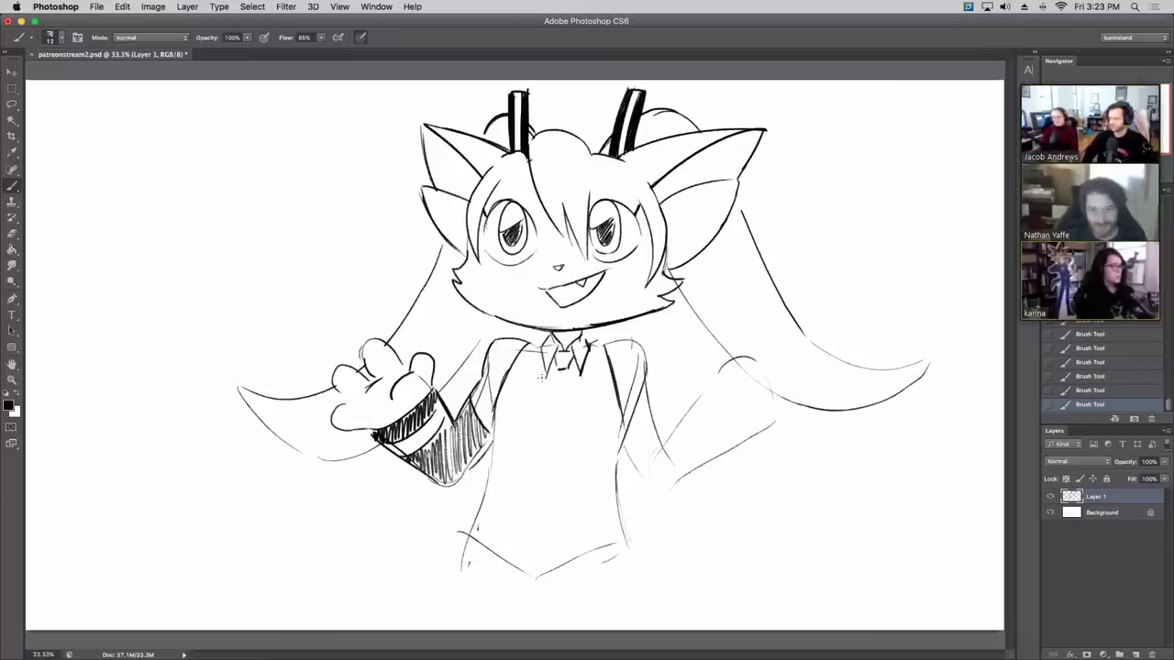
Step: Draw a long pointed necktie hanging from the collar, fill its knot black, and hatch its length
left_click_drag(554, 371, 539, 442)
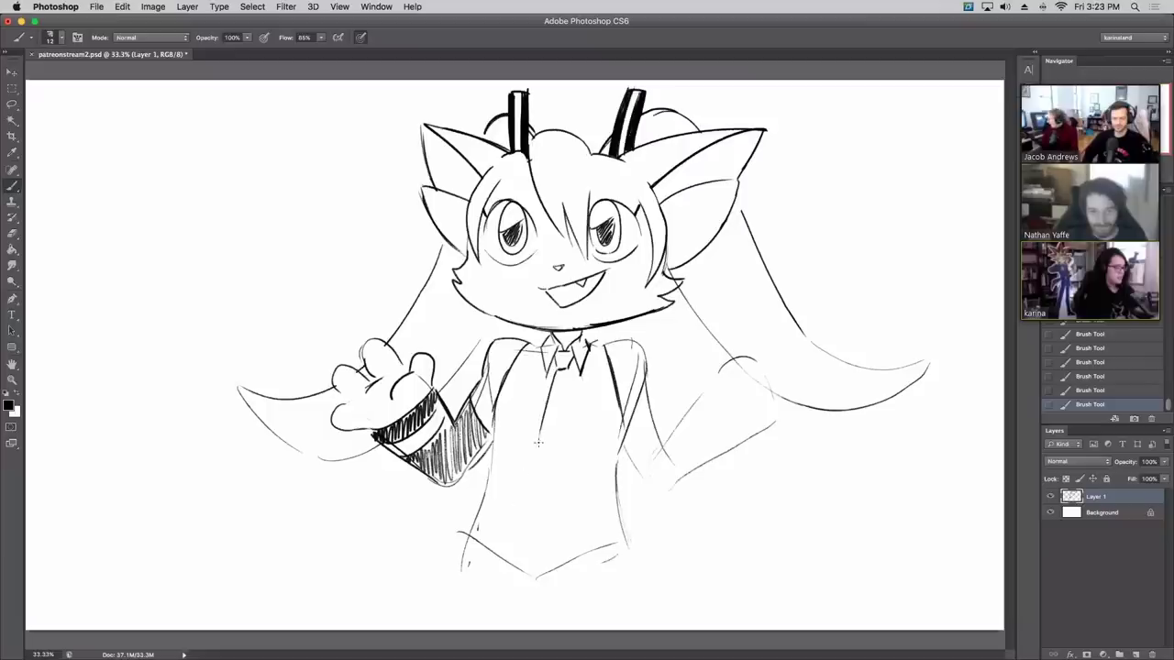
mouse_move(554, 368)
left_mouse_down()
mouse_move(537, 445)
mouse_move(549, 495)
mouse_move(569, 472)
left_mouse_up()
key("super+z")
mouse_move(564, 367)
left_mouse_down()
mouse_move(570, 469)
mouse_move(550, 489)
mouse_move(570, 466)
left_mouse_up()
mouse_move(555, 351)
left_mouse_down()
mouse_move(562, 371)
mouse_move(541, 436)
left_mouse_up()
left_click_drag(563, 434, 539, 464)
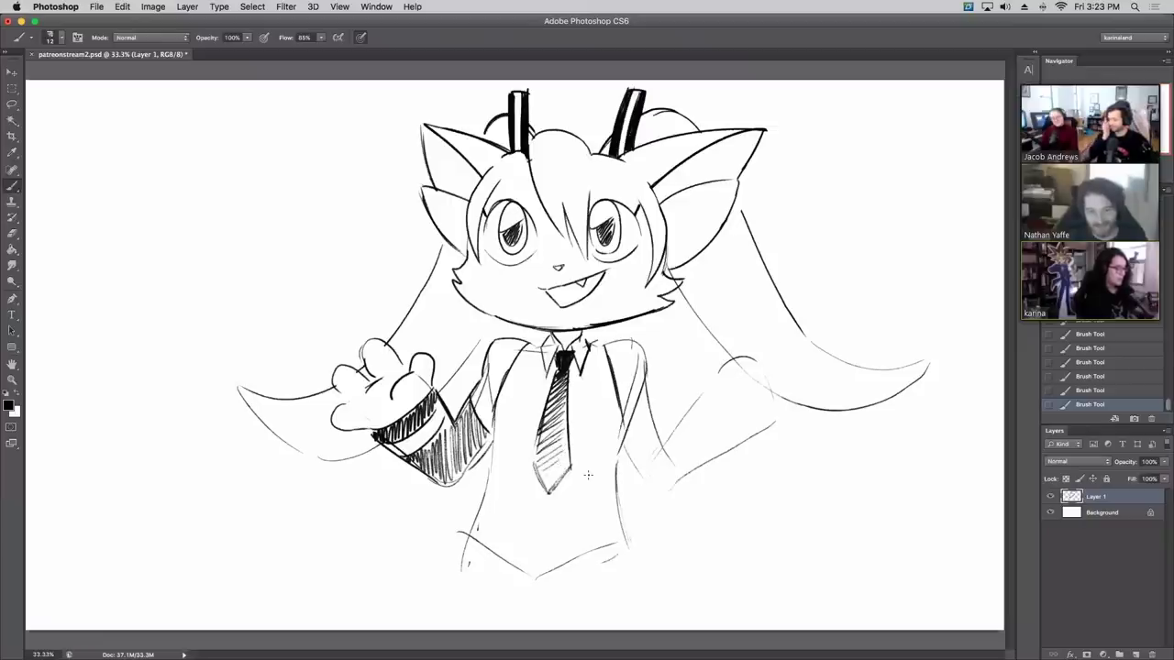
Step: Darken the left torso line and draw a curved shirt hem across the waist below the tie
mouse_move(492, 417)
left_mouse_down()
mouse_move(488, 479)
mouse_move(521, 519)
mouse_move(604, 522)
left_mouse_up()
key("super+z")
key("super+z")
mouse_move(485, 506)
left_mouse_down()
mouse_move(541, 523)
mouse_move(617, 515)
left_mouse_up()
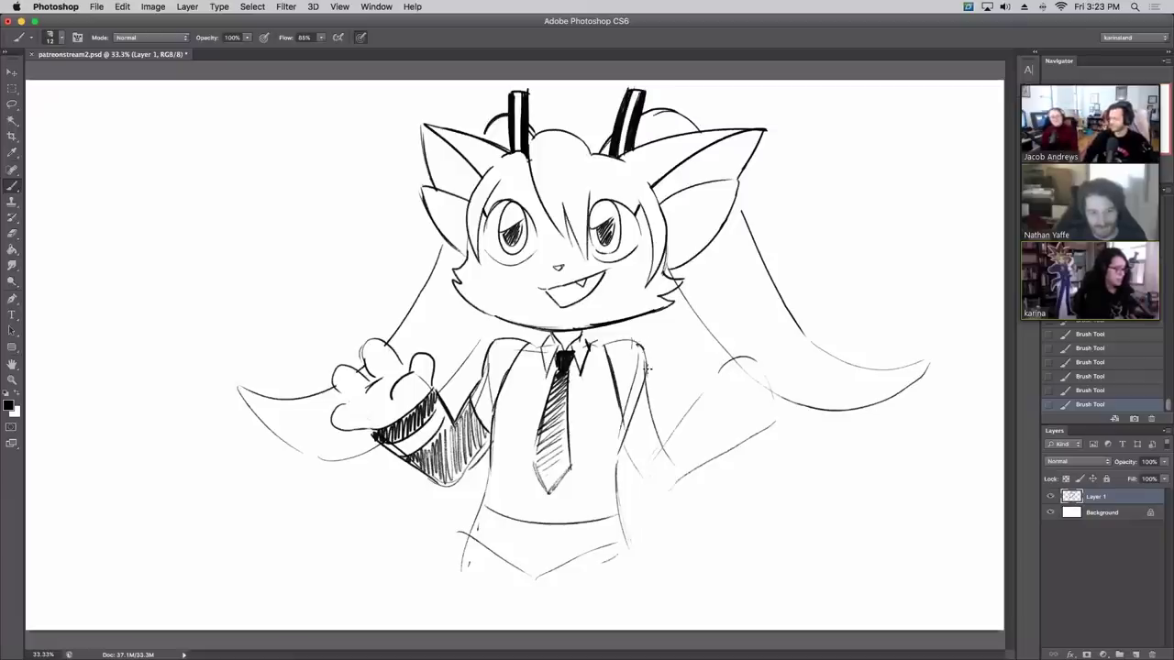
Step: Outline the creature's second arm beneath its right-hand ear, with a short upper arm and a flared sleeve raised outward
mouse_move(647, 367)
left_mouse_down()
mouse_move(665, 451)
mouse_move(629, 467)
mouse_move(648, 490)
left_mouse_up()
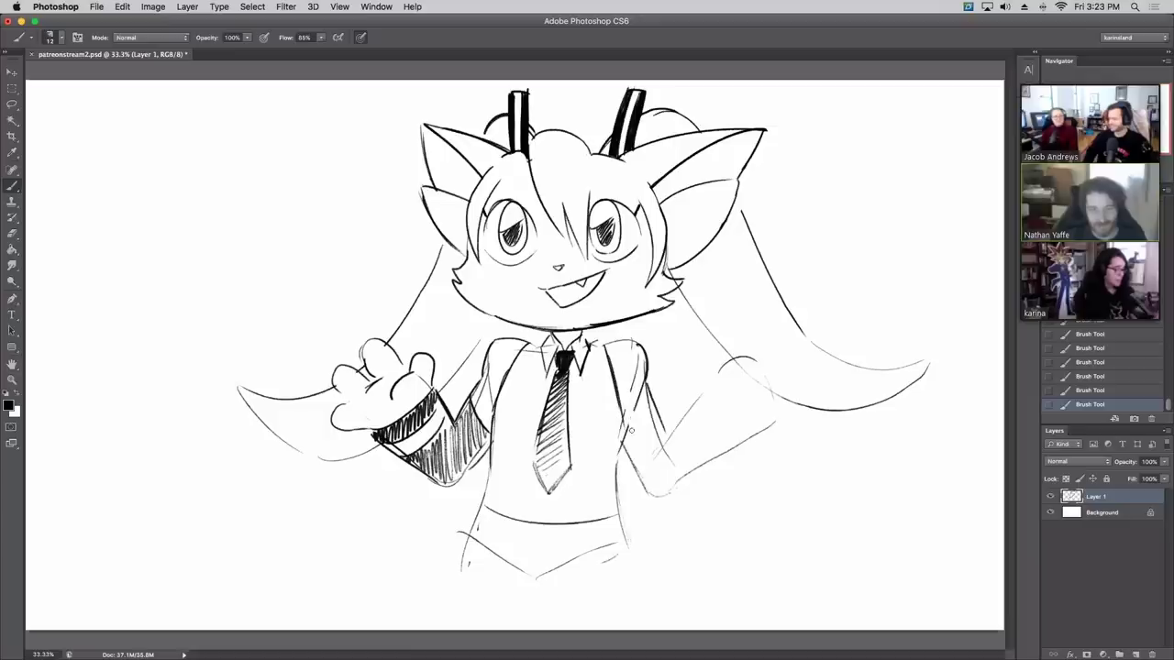
left_click_drag(634, 346, 623, 419)
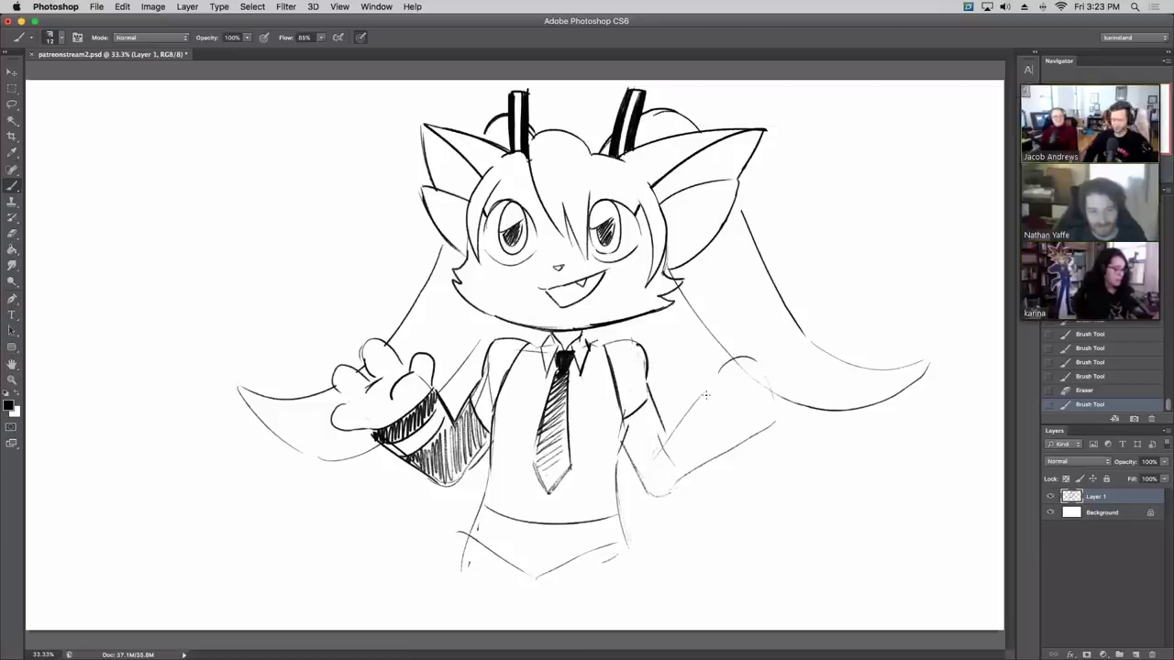
left_click_drag(705, 385, 743, 465)
key("super+z")
mouse_move(706, 382)
left_mouse_down()
mouse_move(740, 452)
mouse_move(668, 424)
mouse_move(650, 498)
mouse_move(709, 480)
mouse_move(698, 476)
mouse_move(737, 452)
left_mouse_up()
key("super+z")
key("super+z")
left_click_drag(653, 495, 741, 457)
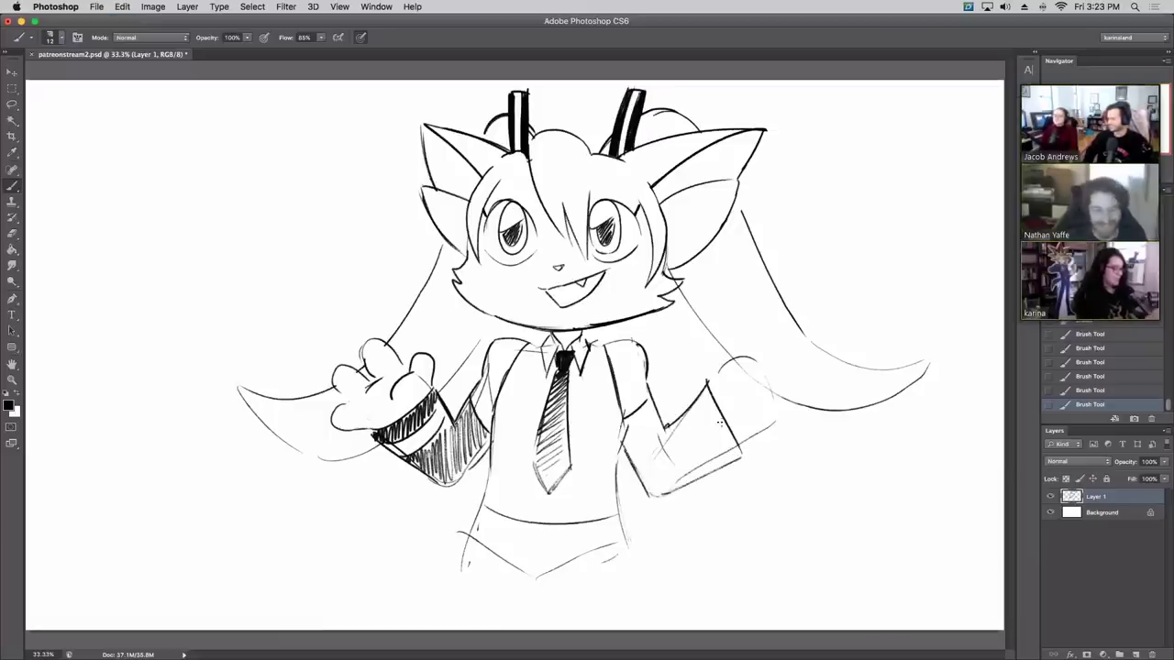
Step: Clean up the second sleeve's opening, then draw its curved cuff line and the thumb of the hand
key("e")
mouse_move(707, 379)
left_mouse_down()
mouse_move(726, 354)
mouse_move(745, 392)
mouse_move(698, 463)
left_mouse_up()
key("b")
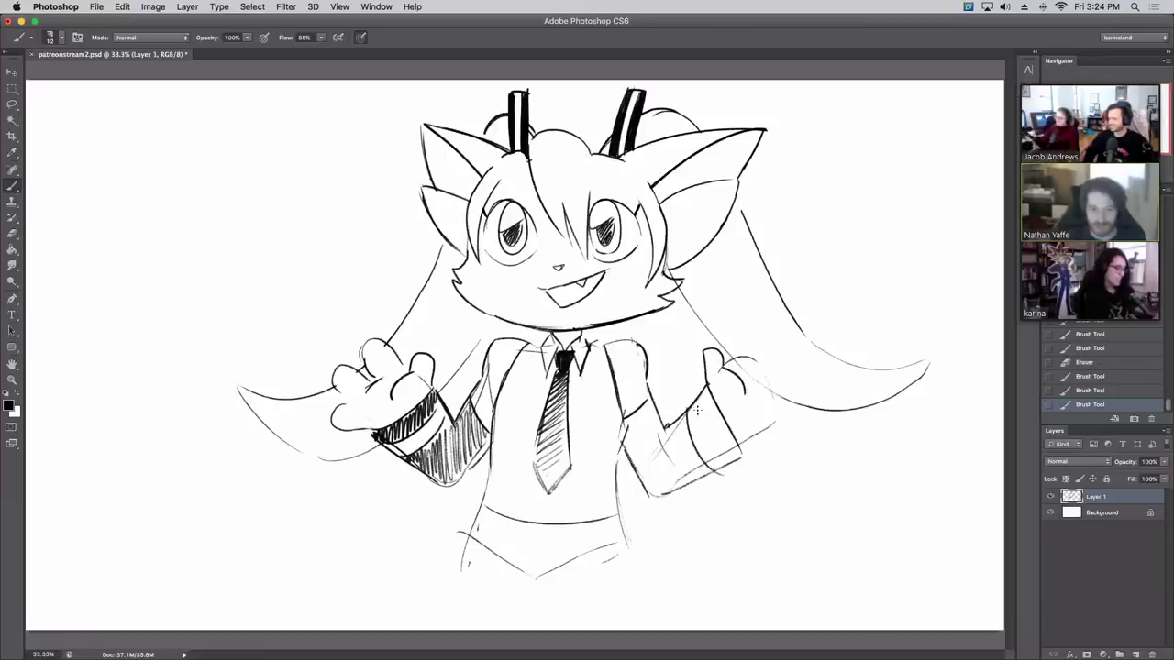
Step: Hatch the second arm's cuff and sleeve dark, leaving a light stripe between them
mouse_move(697, 403)
left_mouse_down()
mouse_move(711, 457)
mouse_move(710, 420)
mouse_move(726, 462)
mouse_move(739, 427)
left_mouse_up()
left_click_drag(627, 449, 644, 408)
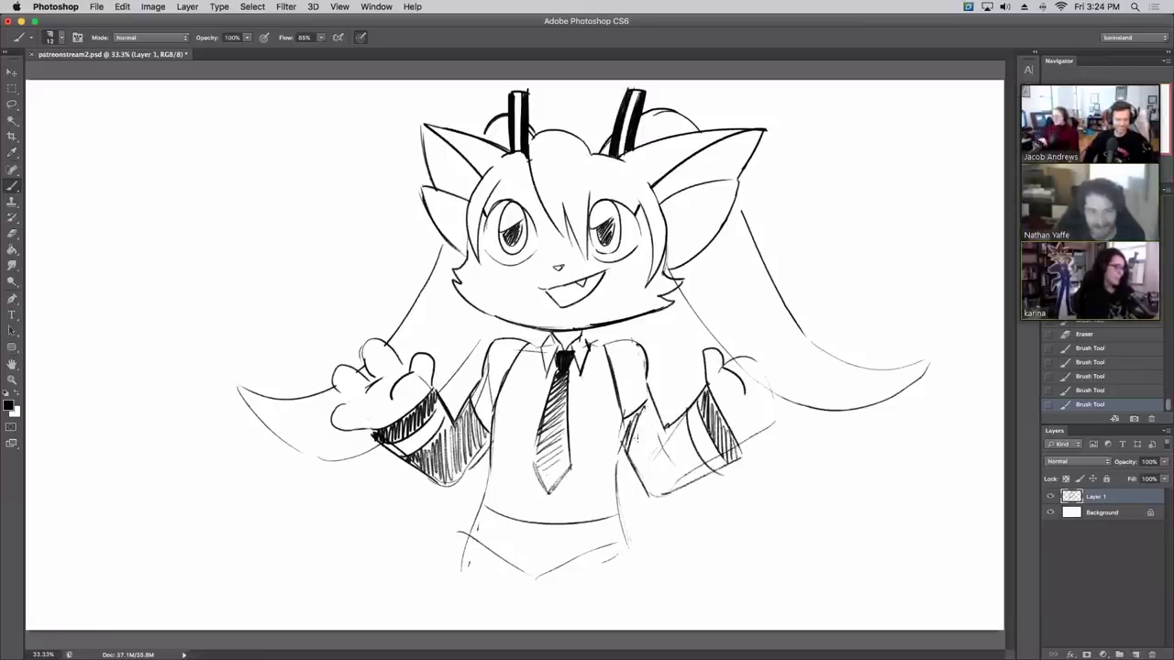
mouse_move(640, 477)
left_mouse_down()
mouse_move(655, 409)
mouse_move(660, 433)
left_mouse_up()
mouse_move(663, 492)
left_mouse_down()
mouse_move(674, 441)
mouse_move(695, 420)
left_mouse_up()
left_click_drag(688, 470, 704, 460)
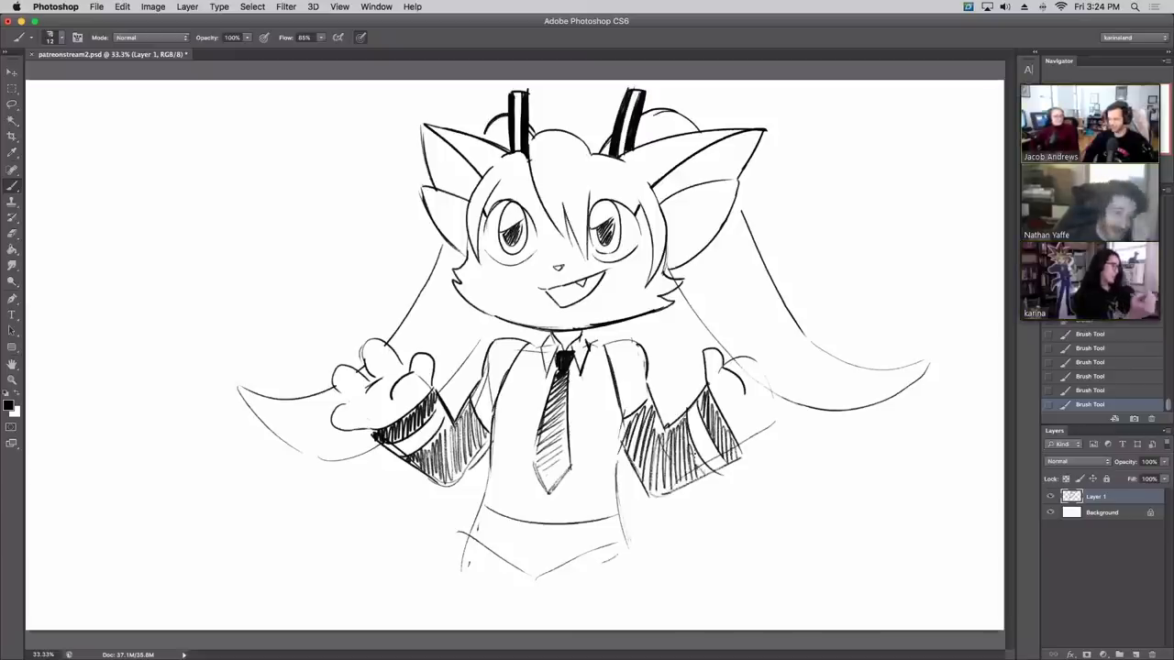
Step: Draw the rounded fingers and palm edge of the second open hand and erase the hair line crossing it
mouse_move(734, 368)
left_mouse_down()
mouse_move(731, 347)
mouse_move(794, 369)
mouse_move(809, 424)
mouse_move(781, 429)
mouse_move(807, 424)
left_mouse_up()
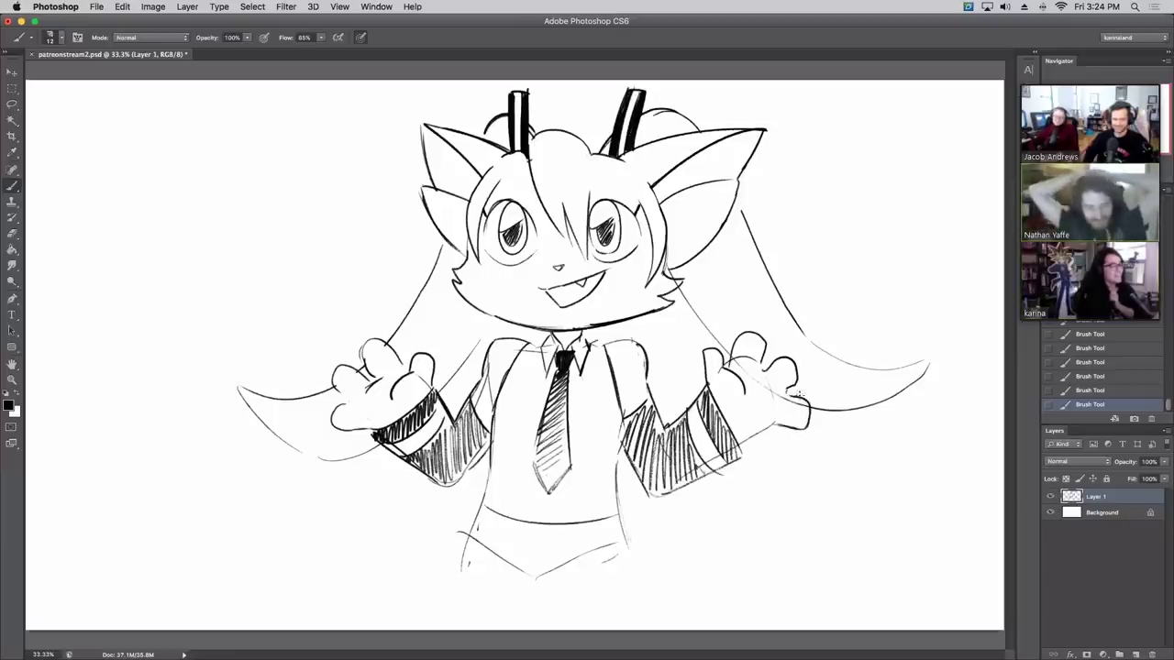
left_click_drag(743, 448, 737, 452)
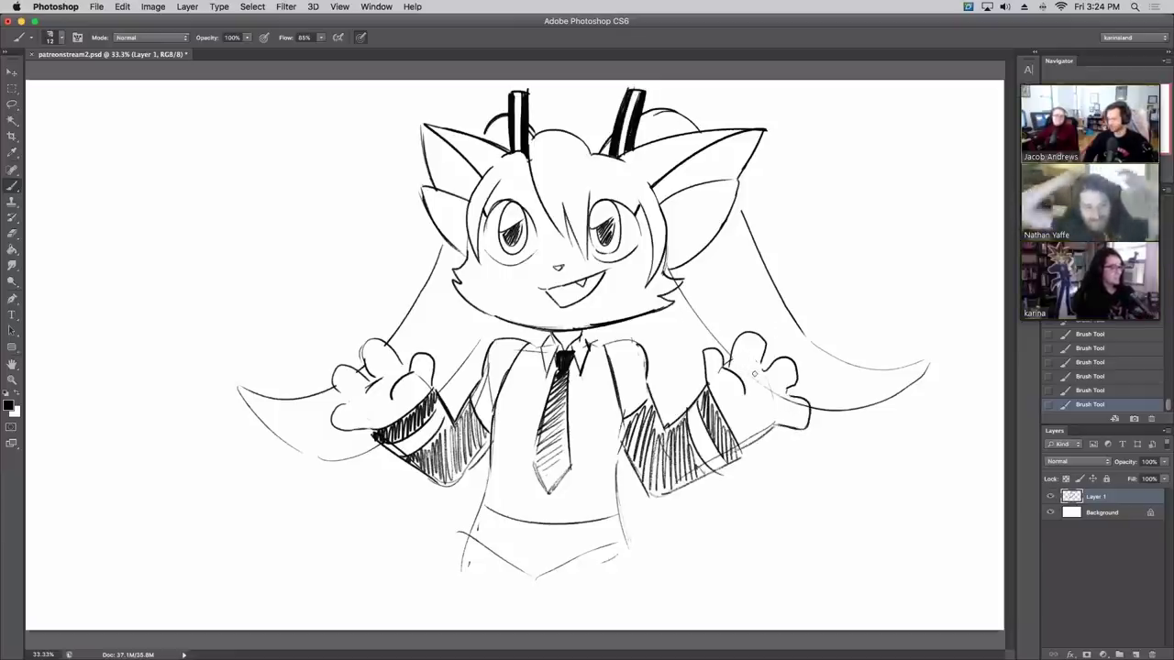
left_click_drag(785, 399, 799, 406)
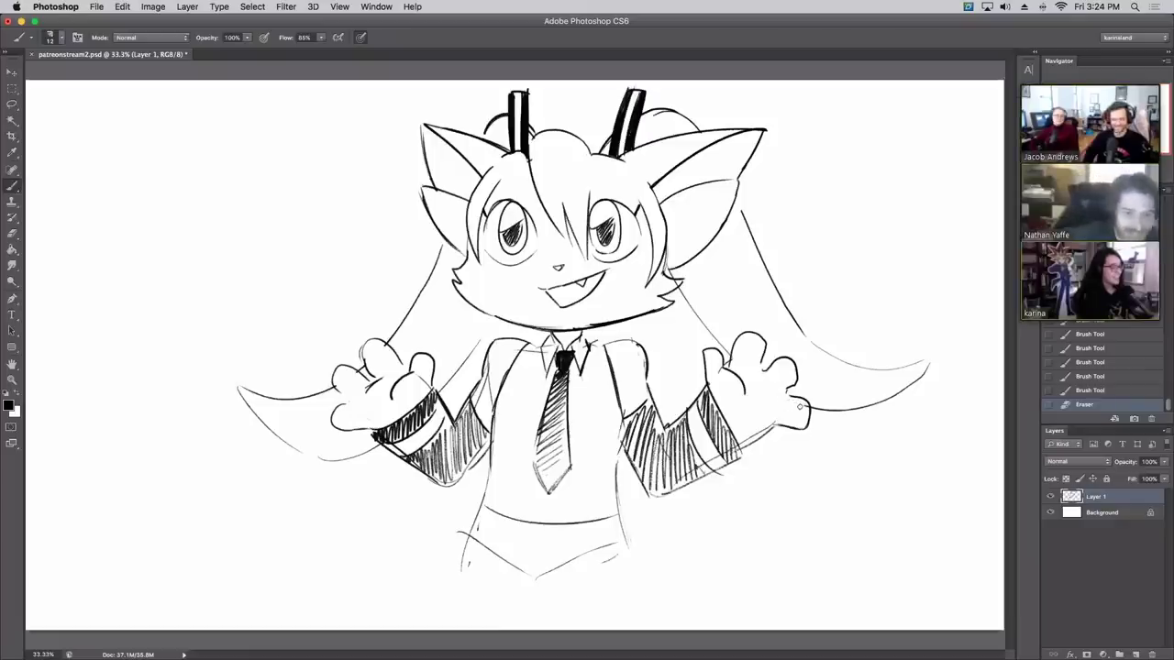
Step: Darken the inner ponytail lines running from both sides of the jaw down to the hands
left_click_drag(441, 392, 482, 334)
left_click_drag(479, 335, 491, 319)
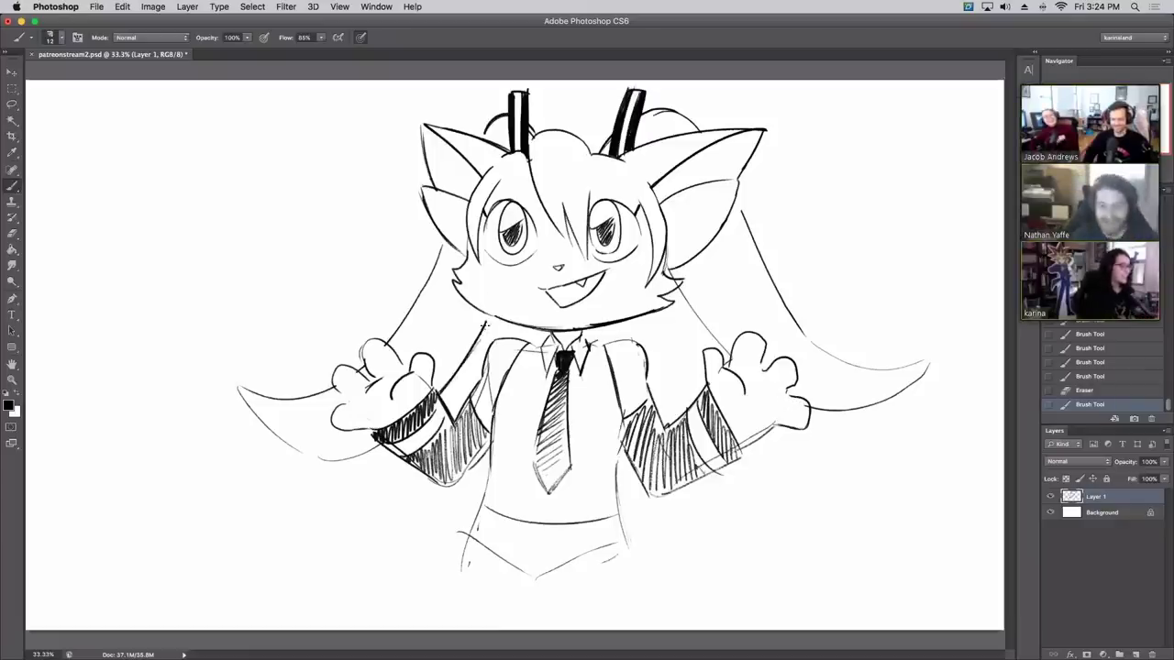
left_click_drag(677, 285, 729, 351)
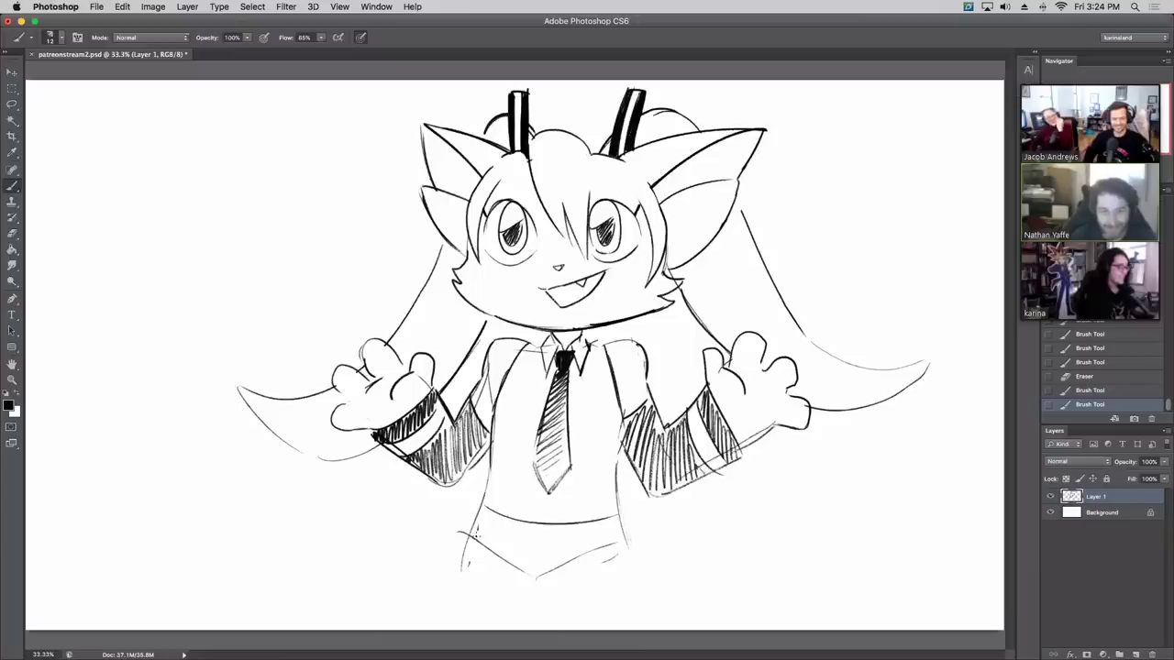
Step: Replace the curved shirt hem with an angled one notched at the center front, erasing the overshooting strokes
mouse_move(476, 530)
left_mouse_down()
mouse_move(536, 583)
mouse_move(537, 536)
left_mouse_up()
left_click_drag(556, 582, 629, 534)
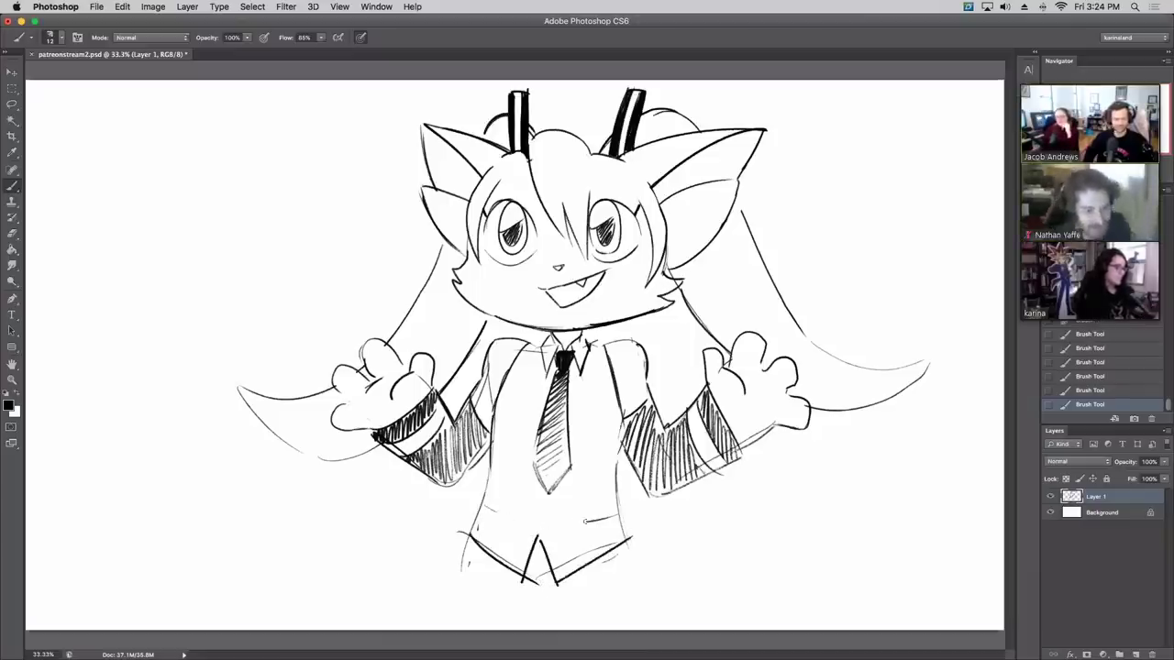
key("e")
left_click_drag(535, 578, 529, 583)
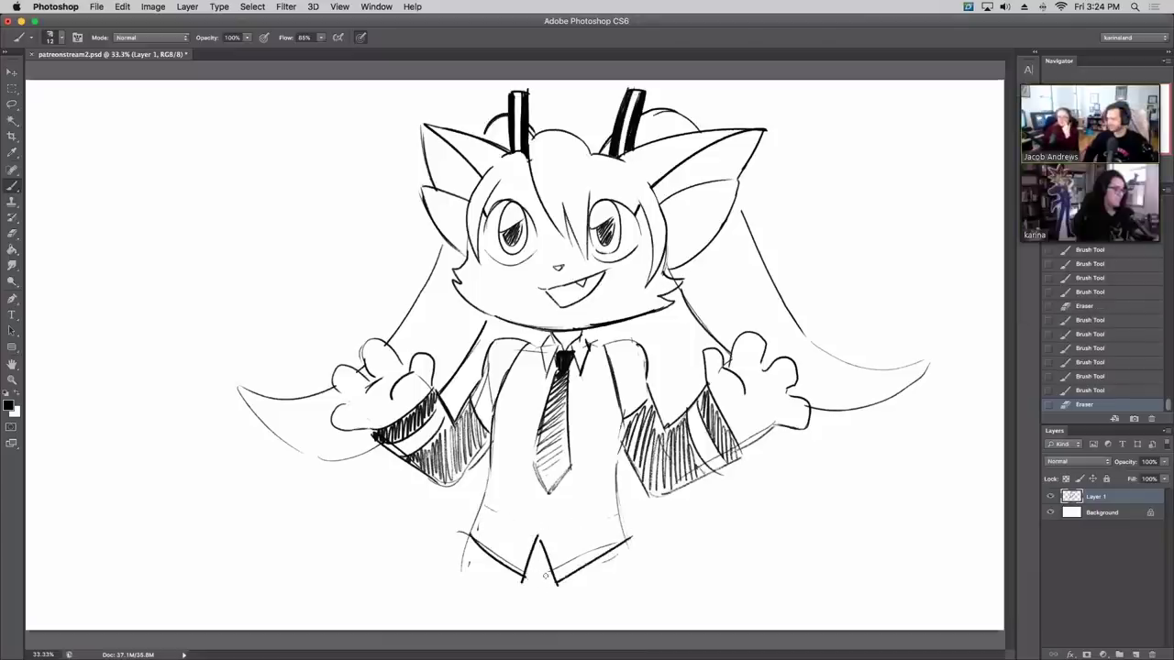
left_click_drag(529, 586, 529, 568)
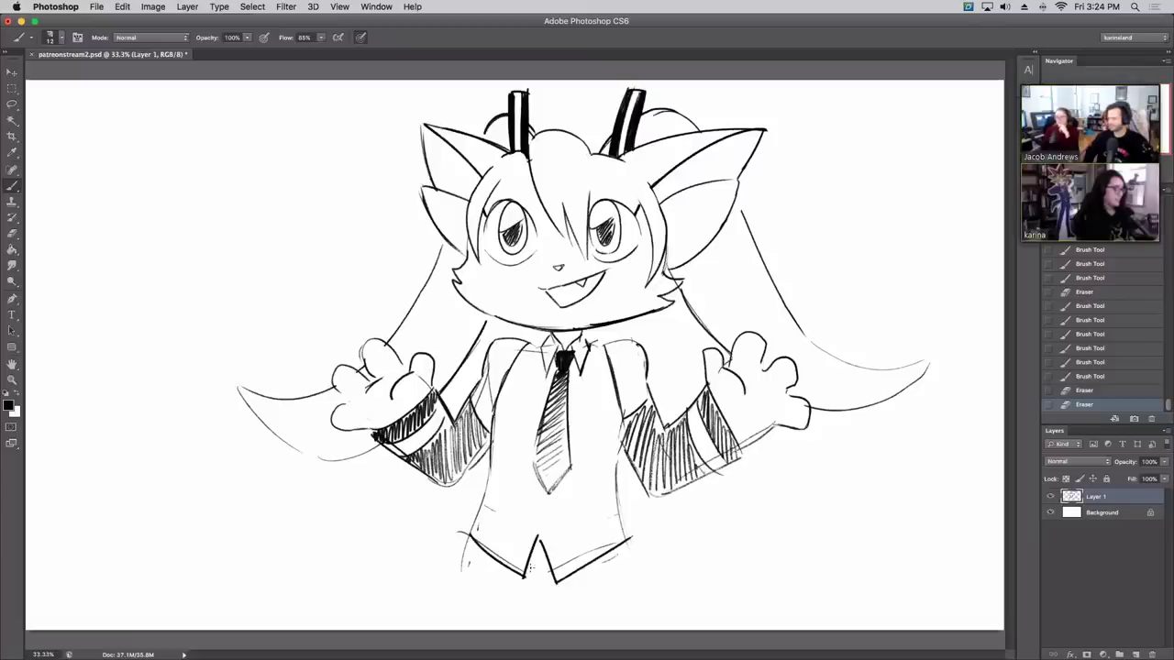
Step: Draw the flared sides and curved lower corners of a short skirt below the shirt hem
mouse_move(469, 536)
left_mouse_down()
mouse_move(423, 599)
mouse_move(500, 625)
left_mouse_up()
key("super+z")
left_click_drag(429, 598, 456, 630)
mouse_move(627, 550)
left_mouse_down()
mouse_move(667, 595)
mouse_move(633, 627)
left_mouse_up()
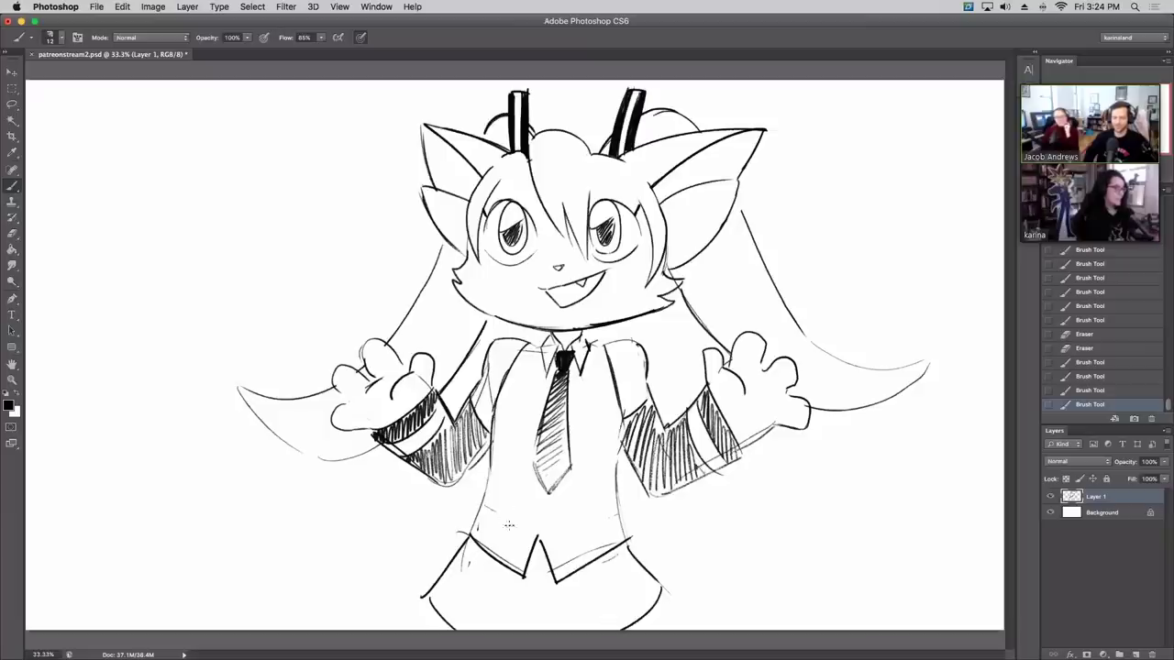
Step: Draw pleat lines fanning across the skirt and a border line along both ends of its hem
left_click_drag(452, 592, 439, 614)
left_click_drag(476, 561, 461, 627)
left_click_drag(502, 572, 490, 630)
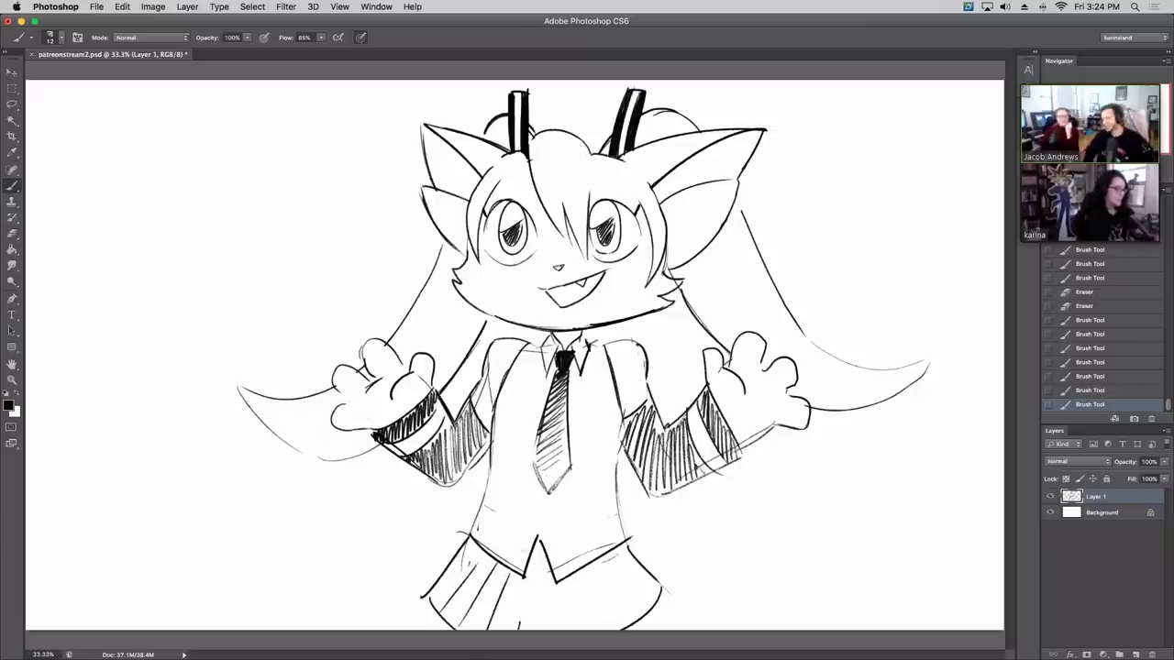
left_click_drag(526, 585, 519, 628)
left_click_drag(541, 546, 538, 630)
mouse_move(571, 587)
left_mouse_down()
mouse_move(563, 630)
mouse_move(577, 631)
left_mouse_up()
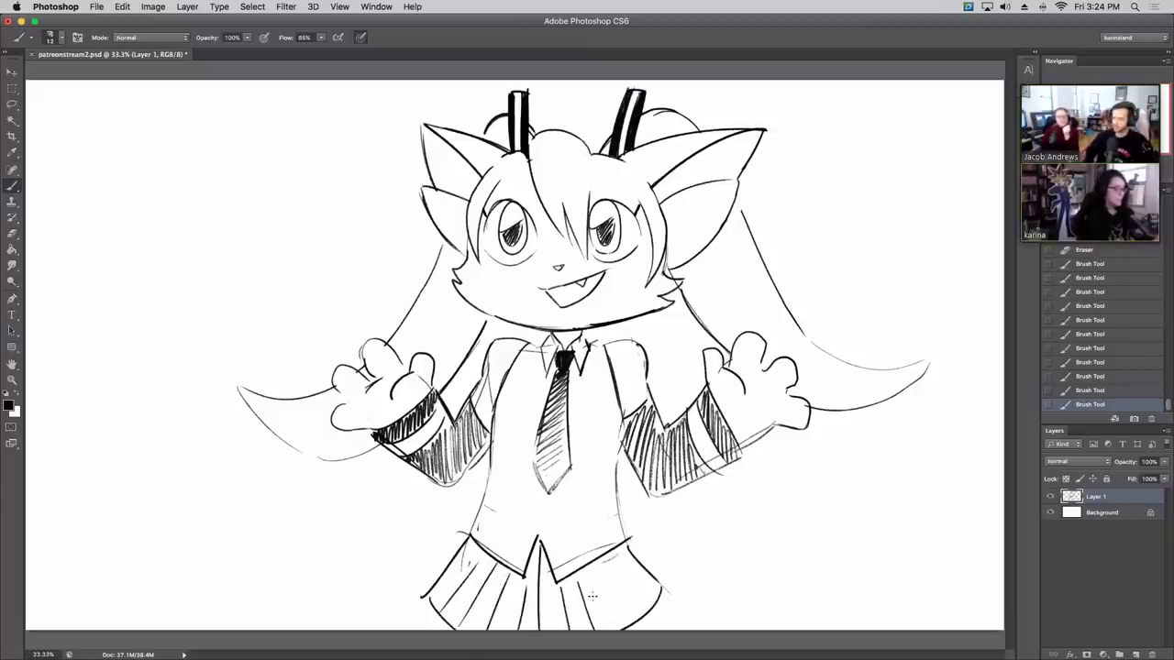
left_click_drag(595, 566, 591, 629)
left_click_drag(631, 556, 640, 612)
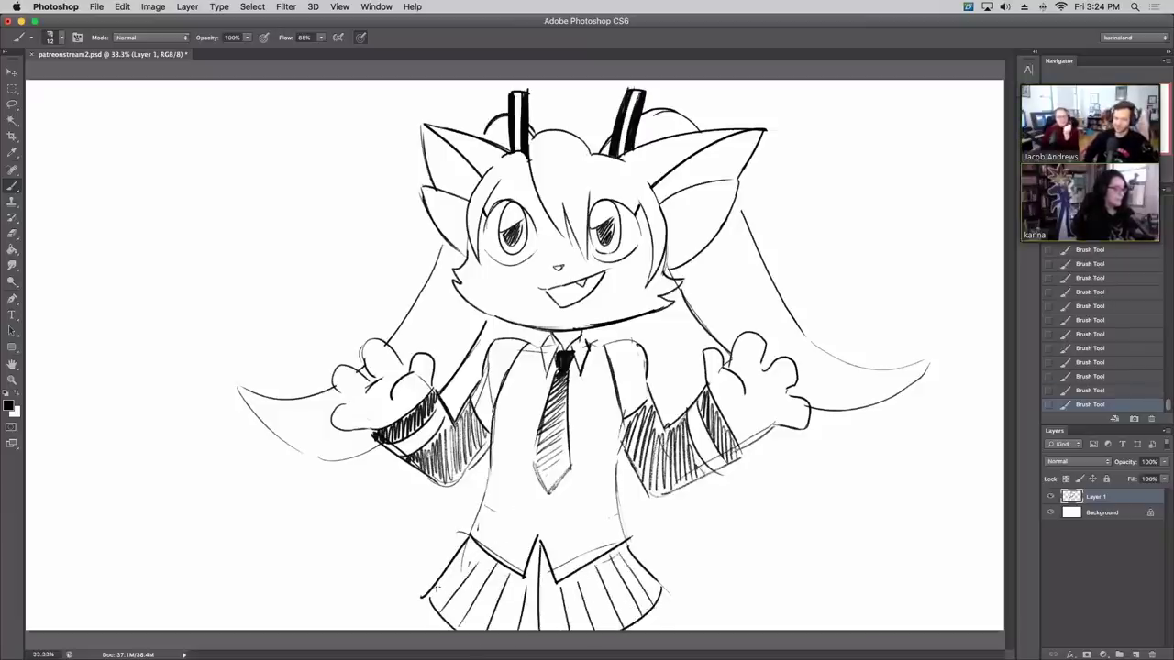
left_click_drag(436, 587, 469, 624)
left_click_drag(655, 584, 610, 628)
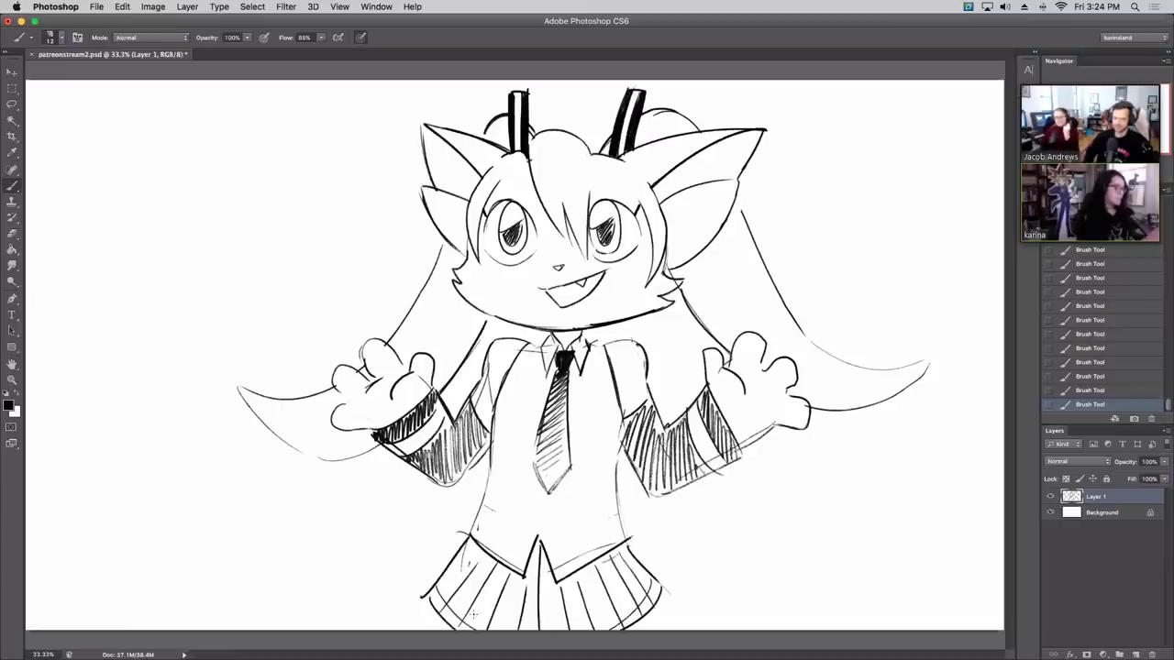
Step: Shade the skirt's pleats with diagonal hatching and reinforce the waist line and the skirt's outer edge
left_click_drag(437, 583, 478, 629)
mouse_move(451, 561)
left_mouse_down()
mouse_move(482, 627)
mouse_move(486, 612)
left_mouse_up()
mouse_move(465, 539)
left_mouse_down()
mouse_move(495, 603)
mouse_move(506, 596)
mouse_move(504, 631)
mouse_move(530, 631)
left_mouse_up()
left_click_drag(507, 587, 536, 627)
left_click_drag(526, 568, 596, 632)
left_click_drag(544, 602, 583, 627)
left_click_drag(539, 585, 580, 609)
mouse_move(541, 568)
left_mouse_down()
mouse_move(572, 602)
mouse_move(642, 629)
left_mouse_up()
mouse_move(598, 575)
left_mouse_down()
mouse_move(645, 624)
mouse_move(620, 605)
left_mouse_up()
left_click_drag(627, 554, 581, 598)
left_click_drag(600, 559, 576, 589)
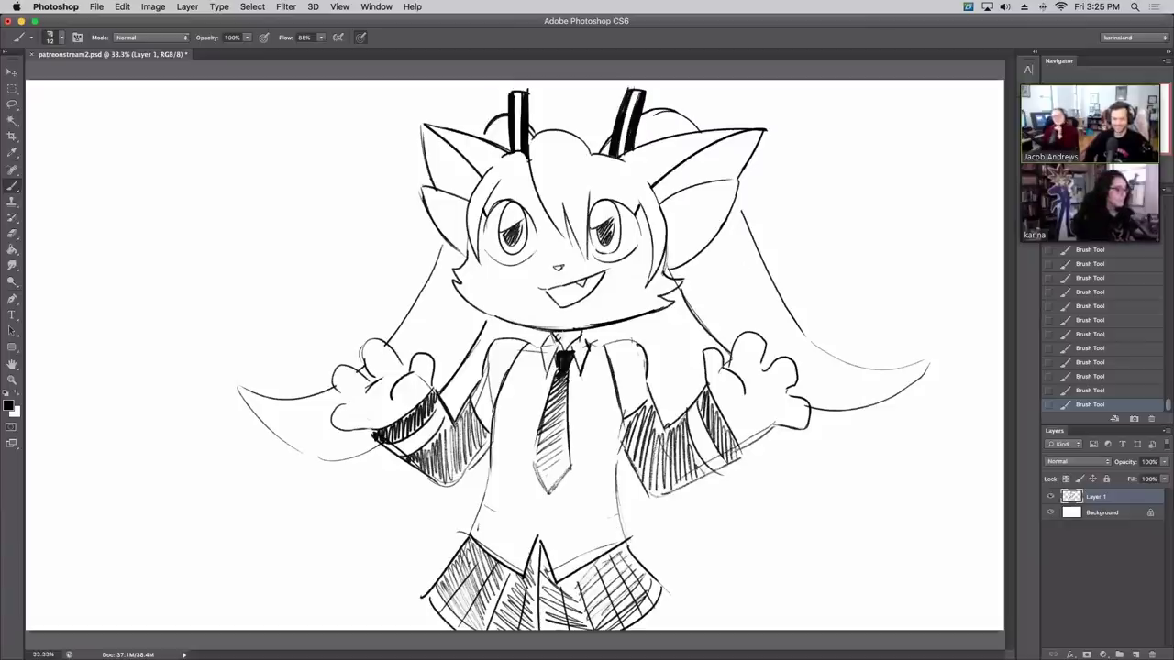
left_click_drag(487, 478, 469, 535)
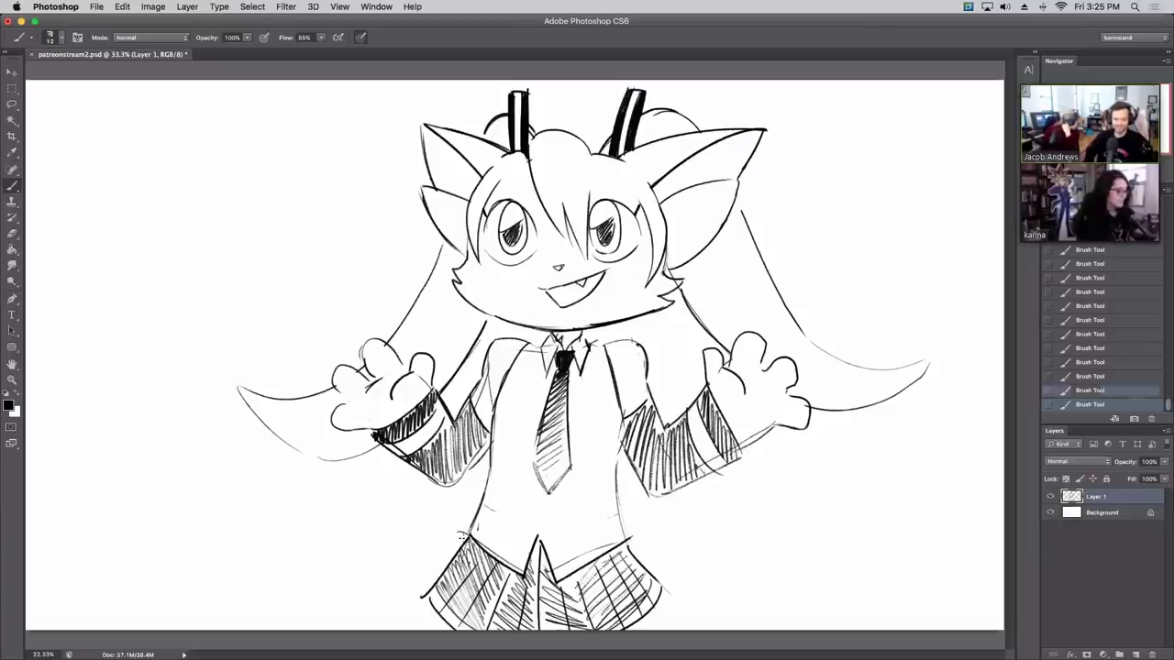
left_click_drag(667, 539, 648, 594)
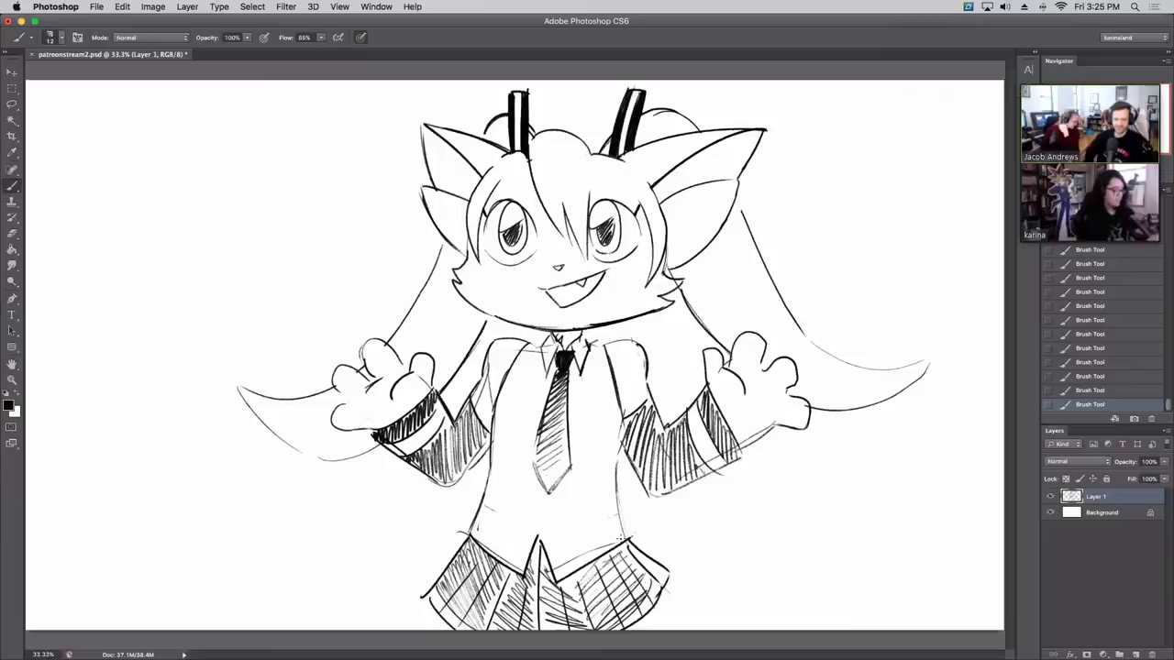
Step: Scale the whole drawing down slightly with Free Transform and move it up to make room below the skirt
key("ctrl+t")
left_click_drag(929, 81, 864, 157)
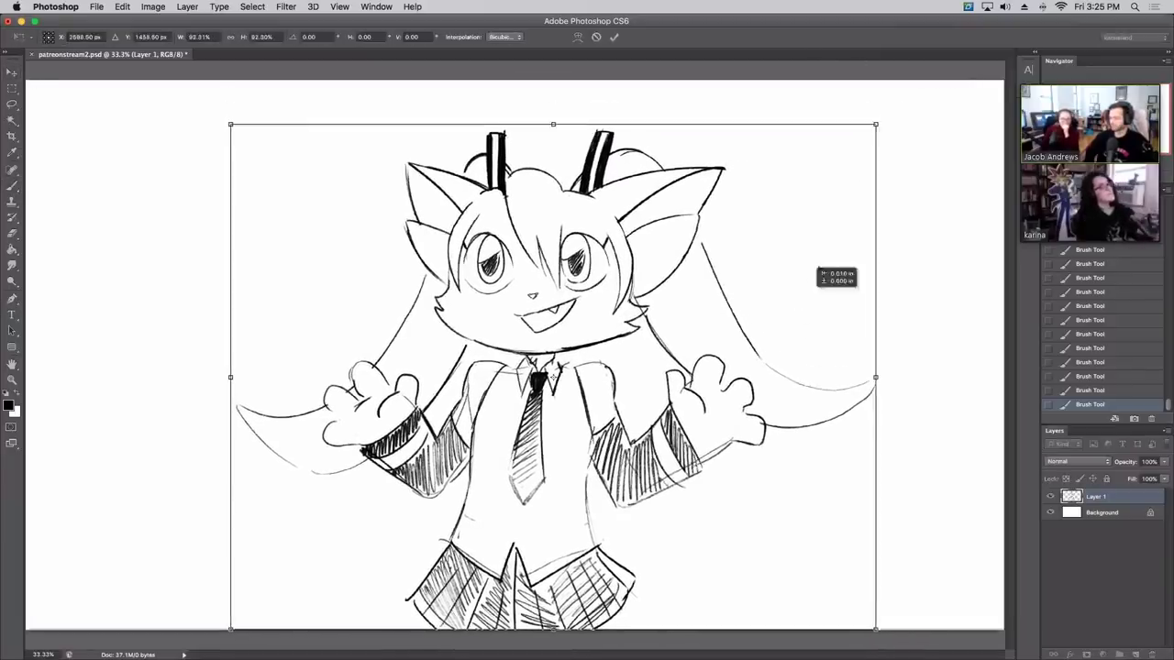
left_click_drag(816, 300, 819, 266)
key("Return")
Step: Brush a full curved hem beneath the cut-off skirt and sketch the tops of the legs below it
left_click(13, 186)
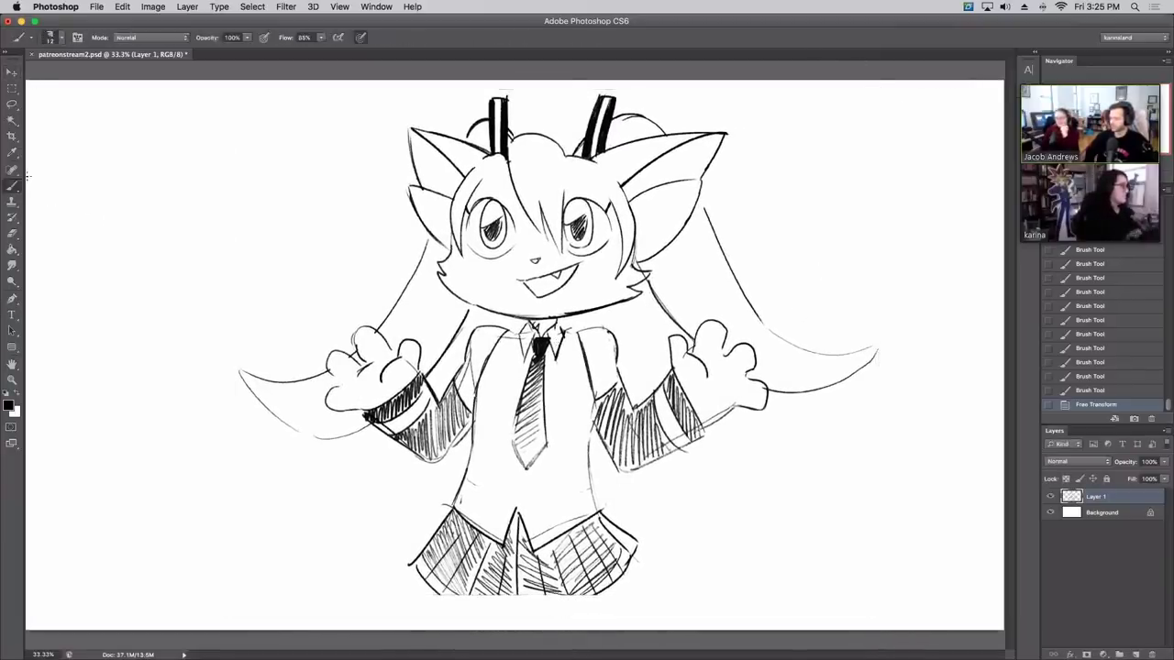
mouse_move(417, 570)
left_mouse_down()
mouse_move(554, 620)
mouse_move(628, 580)
left_mouse_up()
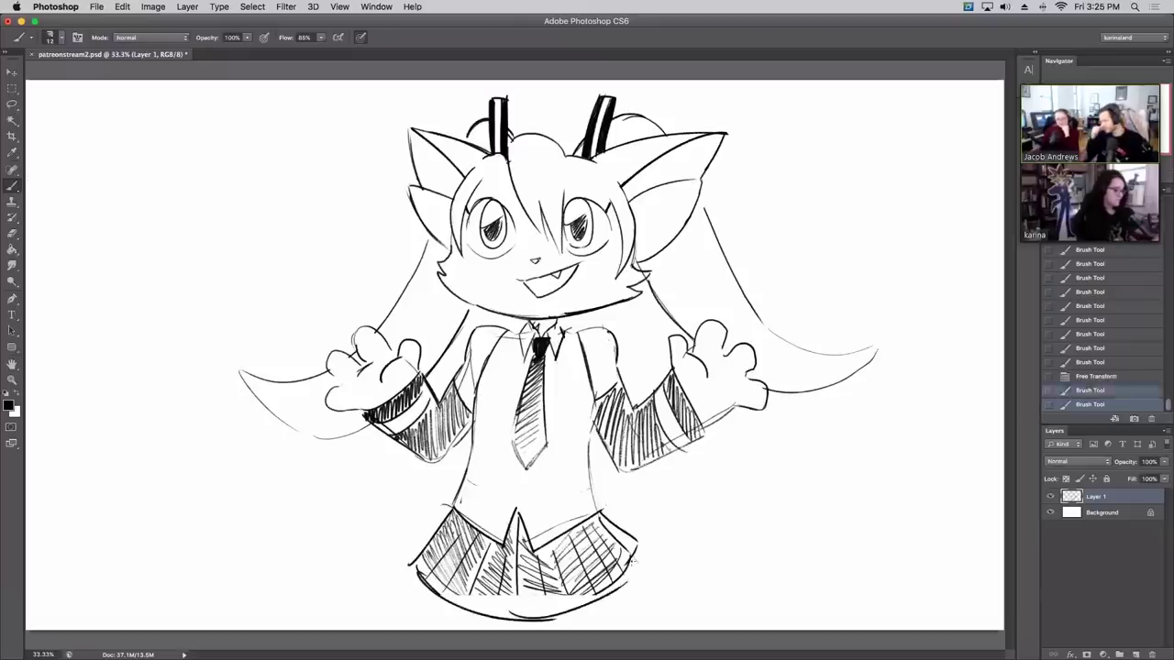
mouse_move(463, 611)
left_mouse_down()
mouse_move(474, 631)
mouse_move(575, 631)
left_mouse_up()
left_click_drag(614, 597, 629, 617)
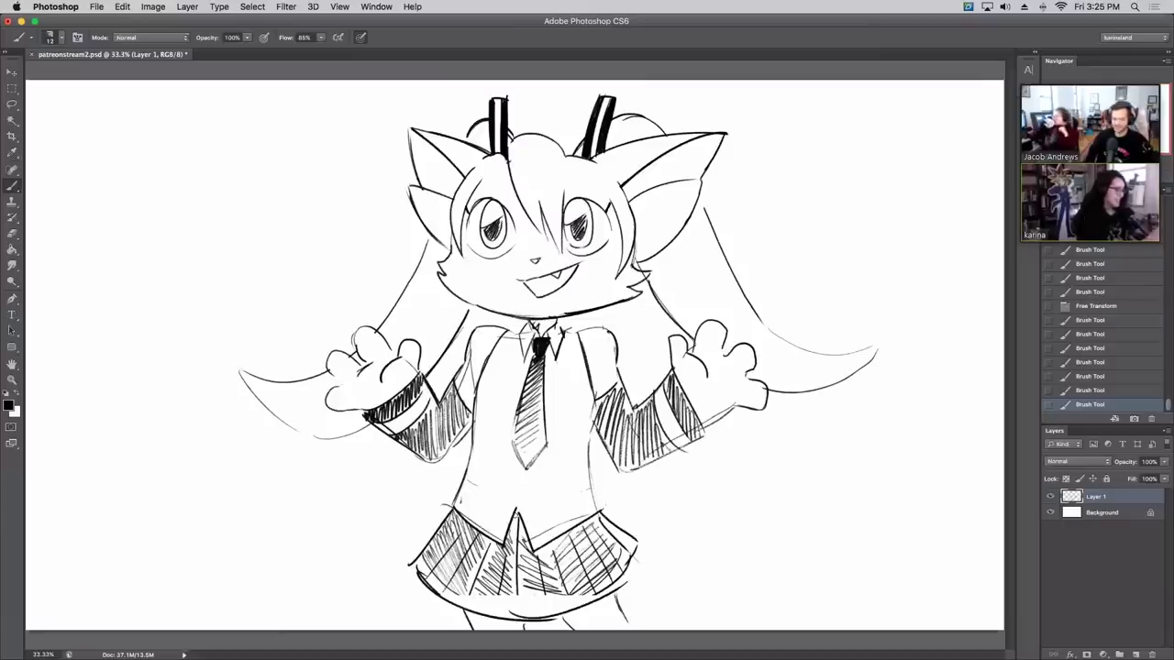
Step: Draw a curved border line just above the skirt's hem and extend the hatching on the center pleats
left_click_drag(473, 600, 583, 597)
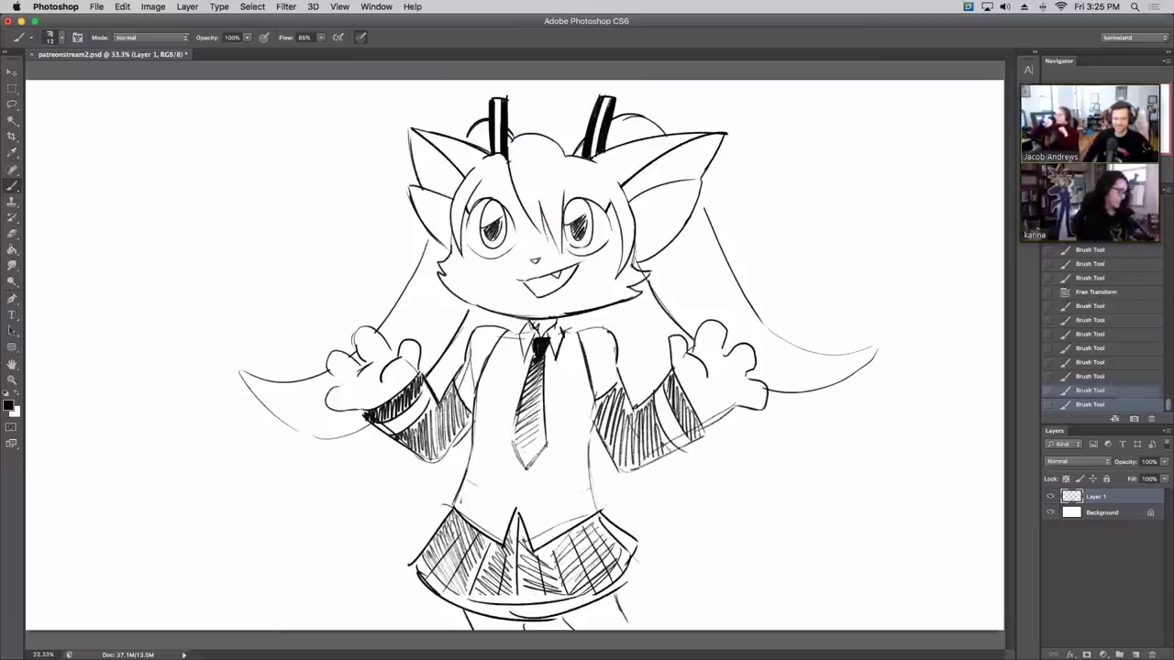
key("super+z")
left_click_drag(493, 606, 585, 597)
key("super+z")
left_click_drag(461, 599, 566, 605)
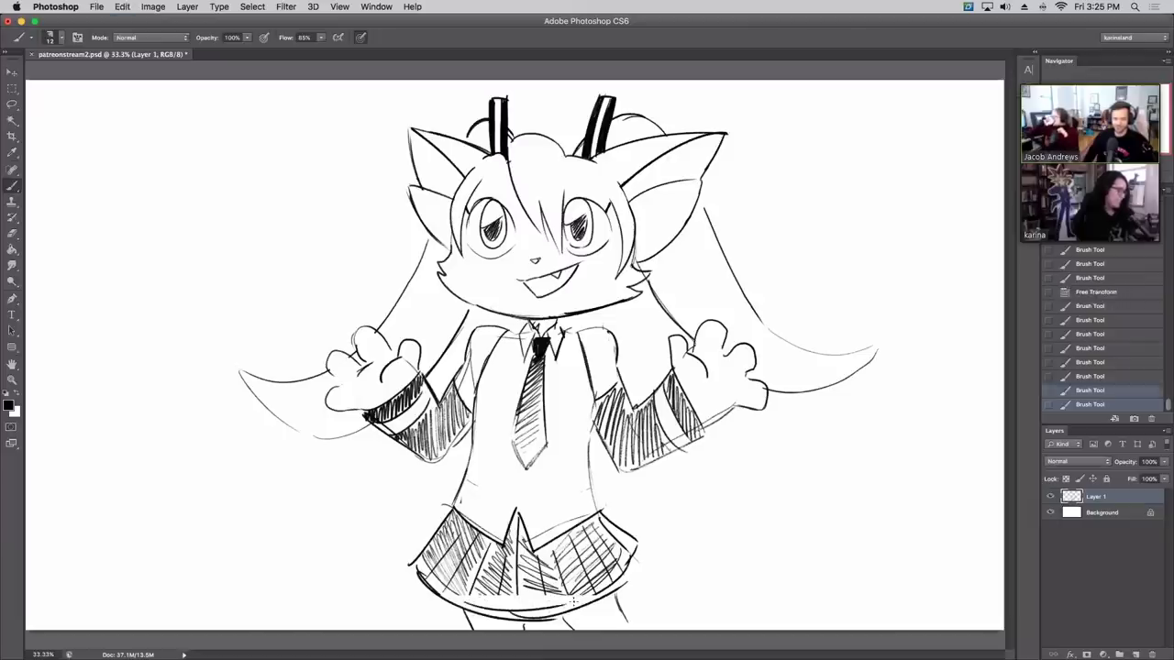
key("super+z")
mouse_move(464, 601)
left_mouse_down()
mouse_move(564, 605)
mouse_move(606, 583)
left_mouse_up()
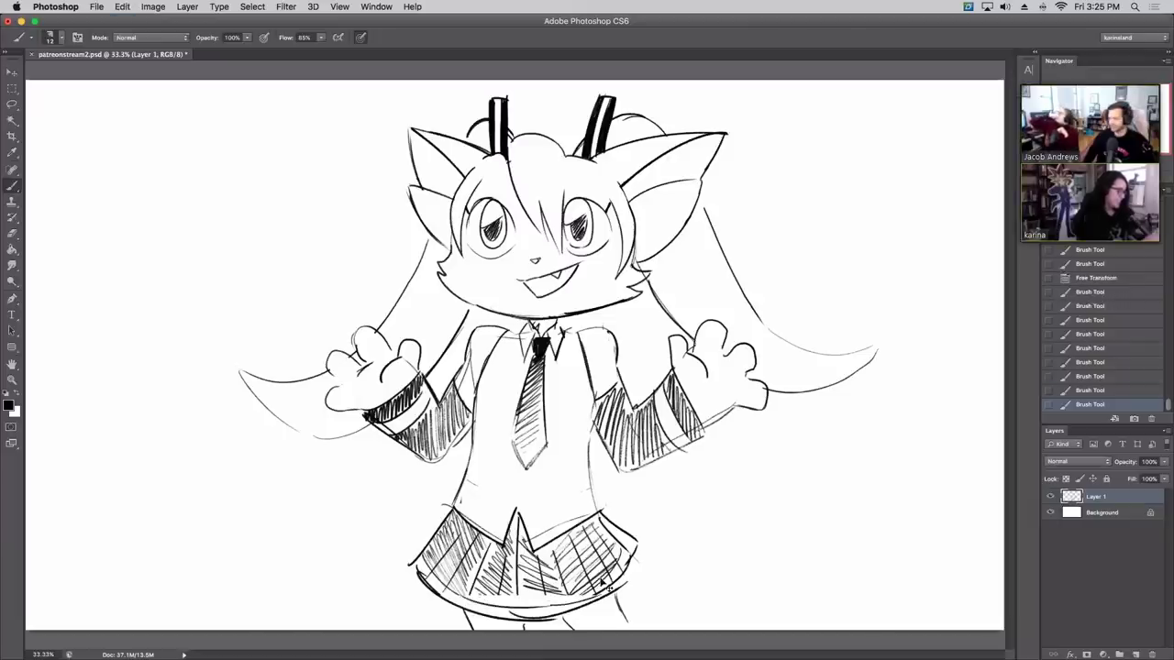
key("super+z")
mouse_move(532, 614)
left_mouse_down()
mouse_move(498, 606)
mouse_move(596, 594)
left_mouse_up()
key("super+z")
key("super+z")
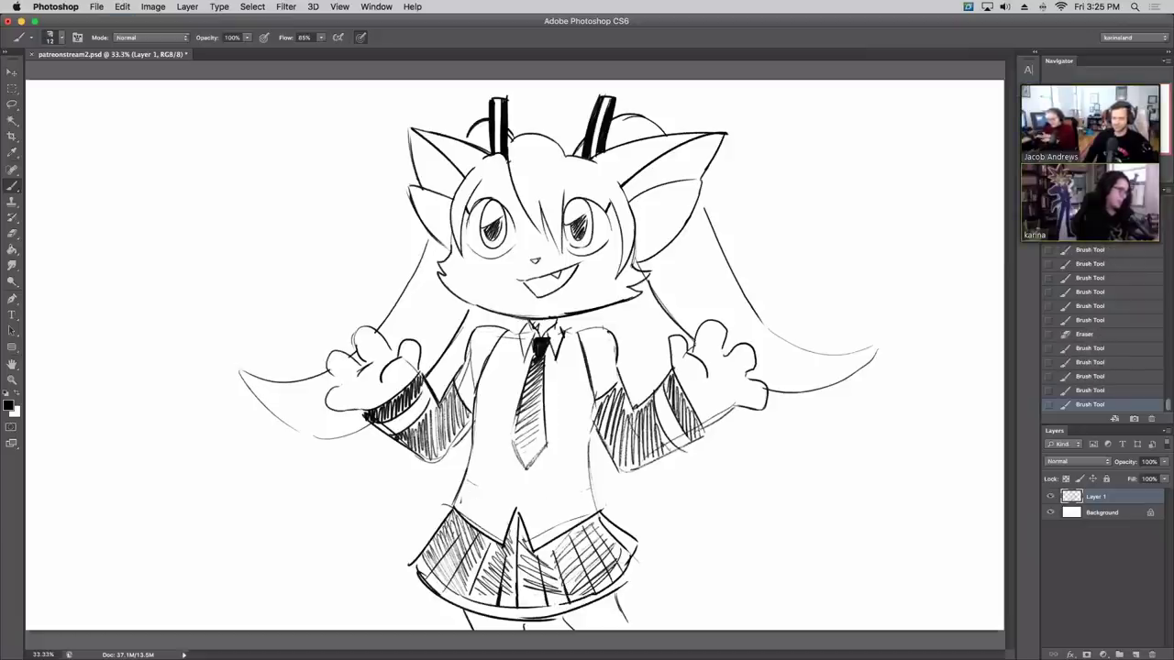
mouse_move(499, 606)
left_mouse_down()
mouse_move(559, 592)
mouse_move(521, 579)
left_mouse_up()
Step: Draw thigh-high stockings on both legs at the canvas edge and fill them black
mouse_move(553, 597)
left_mouse_down()
mouse_move(628, 594)
mouse_move(588, 631)
mouse_move(620, 631)
left_mouse_up()
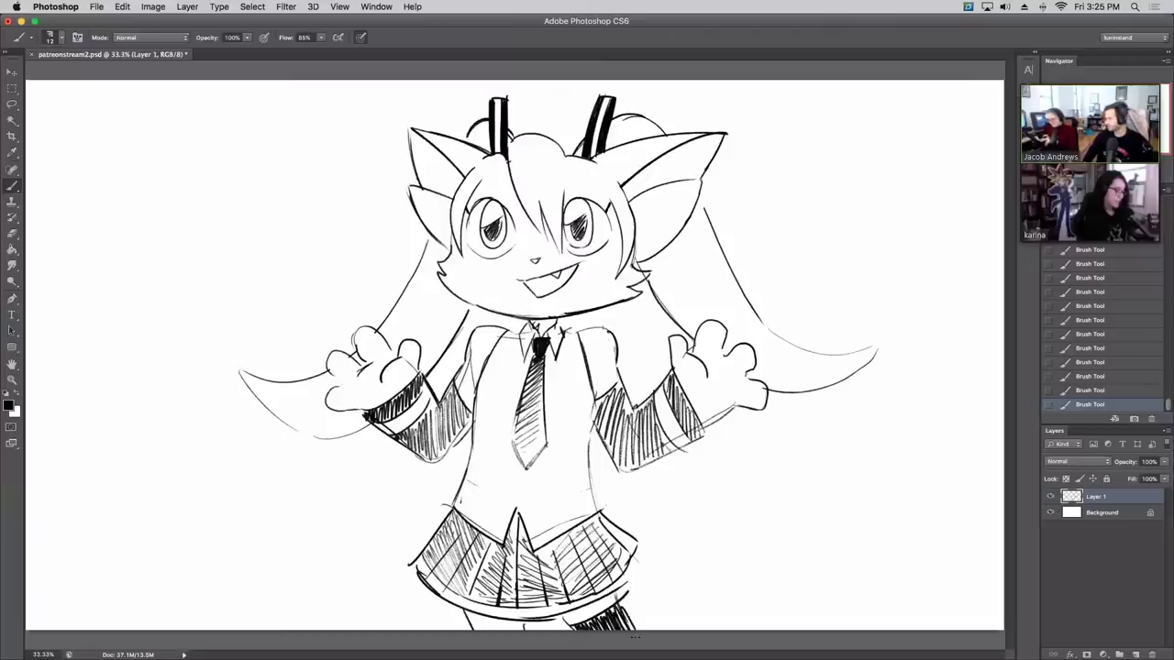
left_click_drag(468, 623, 496, 630)
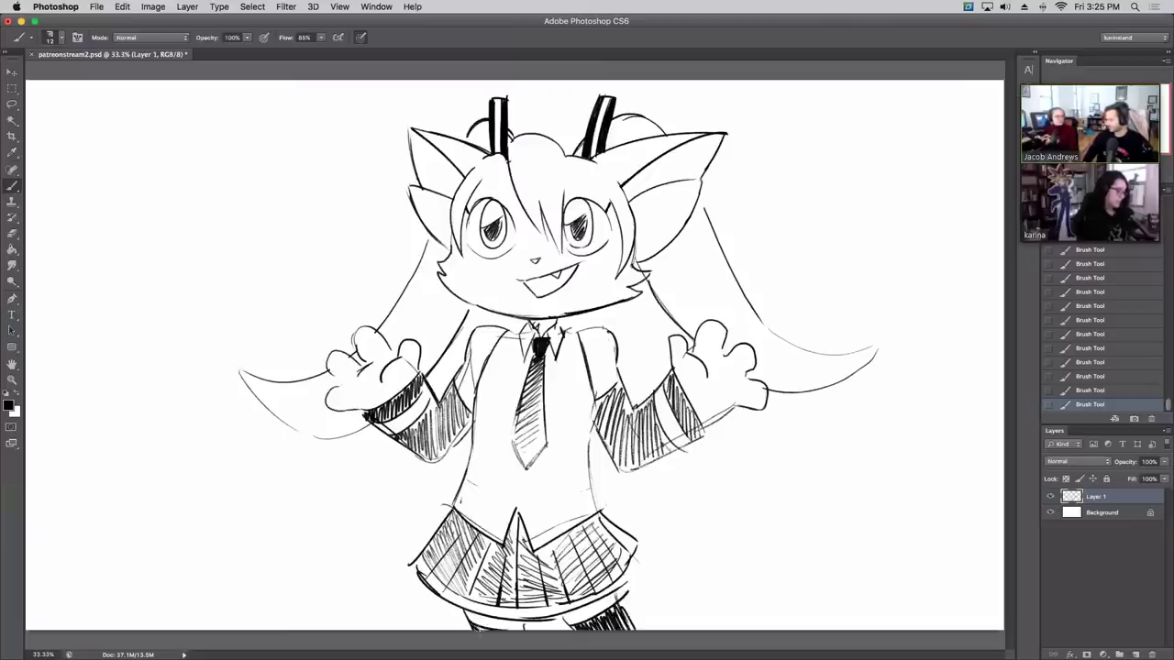
mouse_move(603, 613)
left_mouse_down()
mouse_move(578, 632)
mouse_move(621, 633)
left_mouse_up()
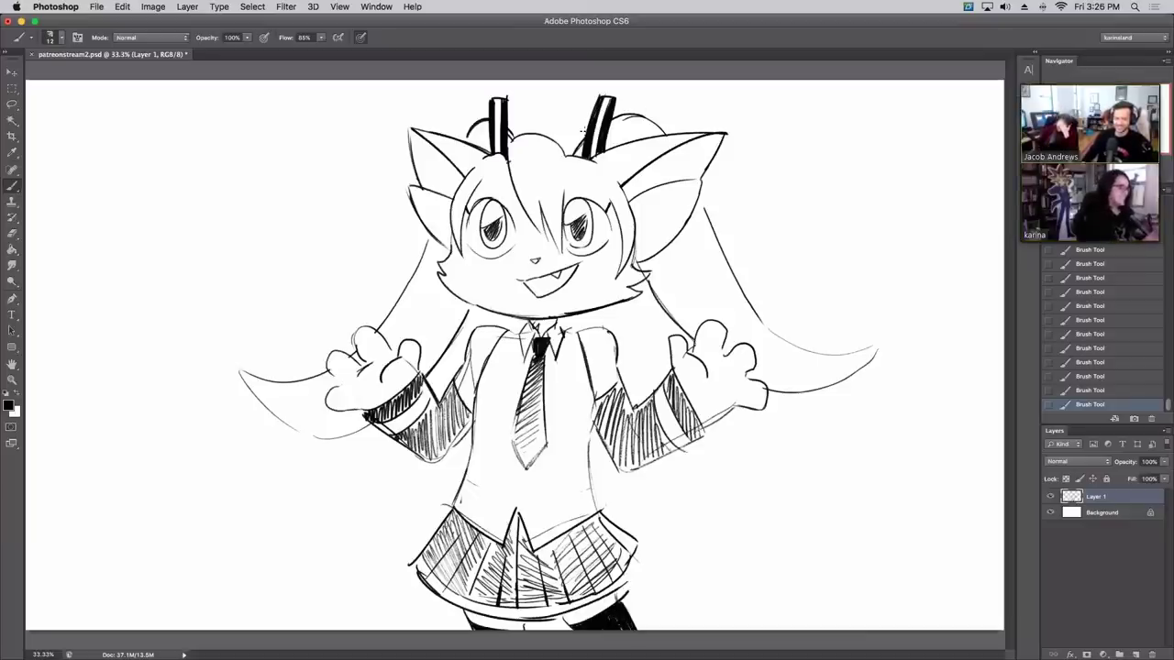
Step: Draw a small four-pointed sparkle above each raised hand
mouse_move(325, 288)
left_mouse_down()
mouse_move(328, 270)
mouse_move(351, 276)
mouse_move(328, 283)
left_mouse_up()
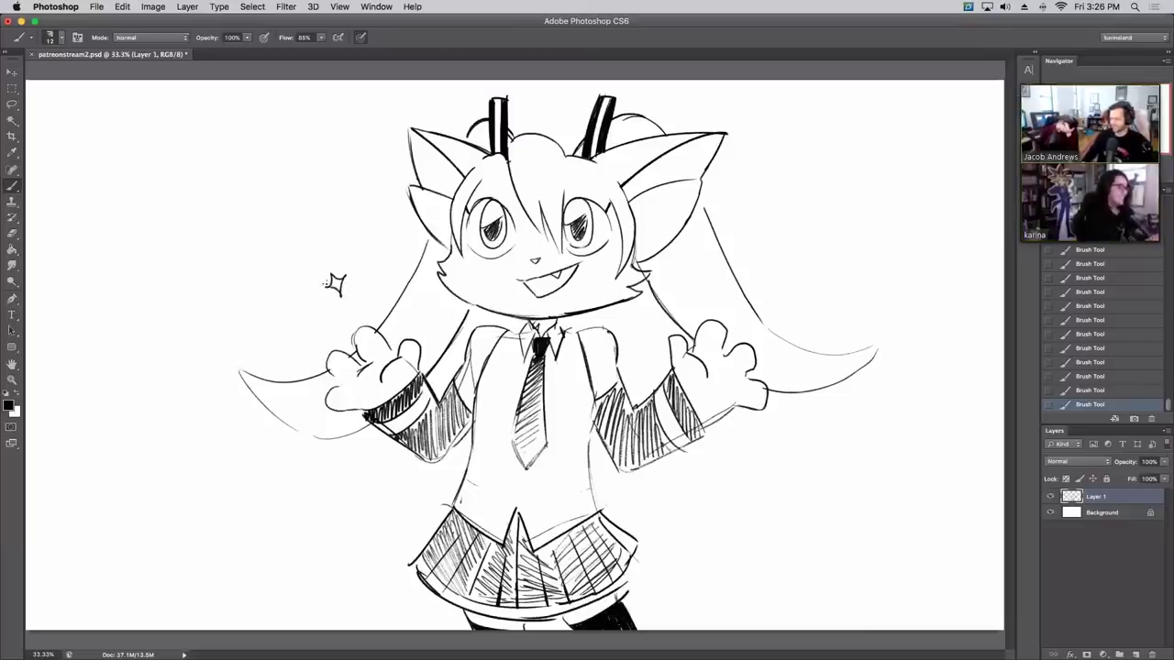
mouse_move(800, 272)
left_mouse_down()
mouse_move(822, 273)
mouse_move(805, 290)
left_mouse_up()
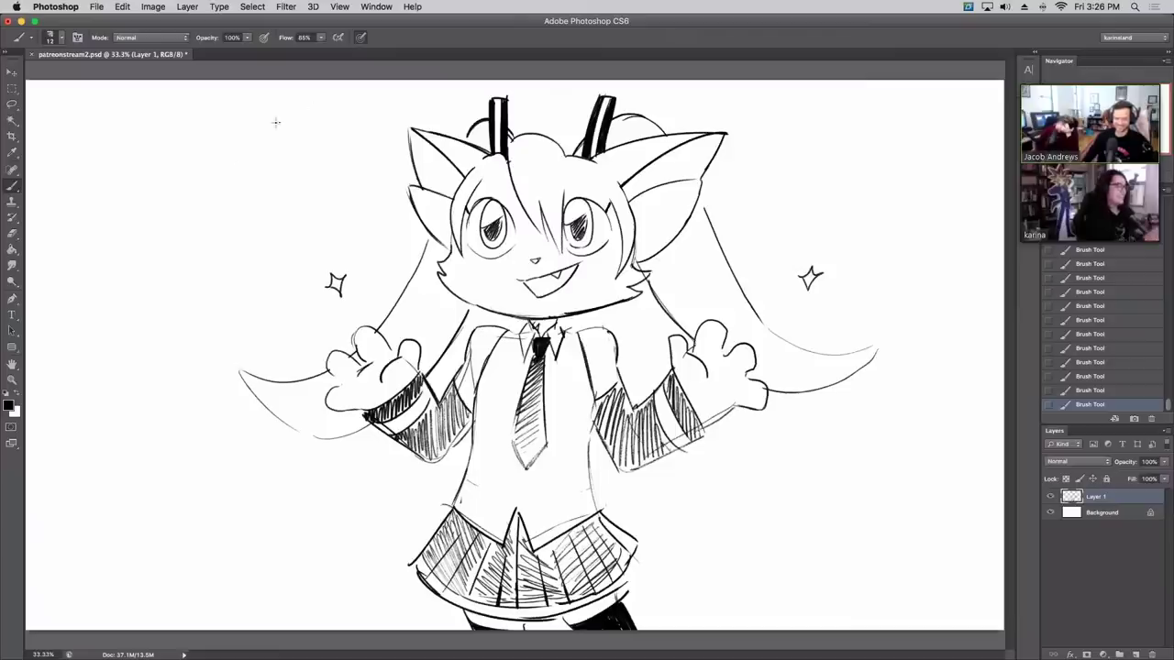
Step: Draw the tilted outlined block letters N and E in the empty area beside the character's head
mouse_move(151, 185)
left_mouse_down()
mouse_move(176, 242)
mouse_move(166, 169)
mouse_move(187, 207)
left_mouse_up()
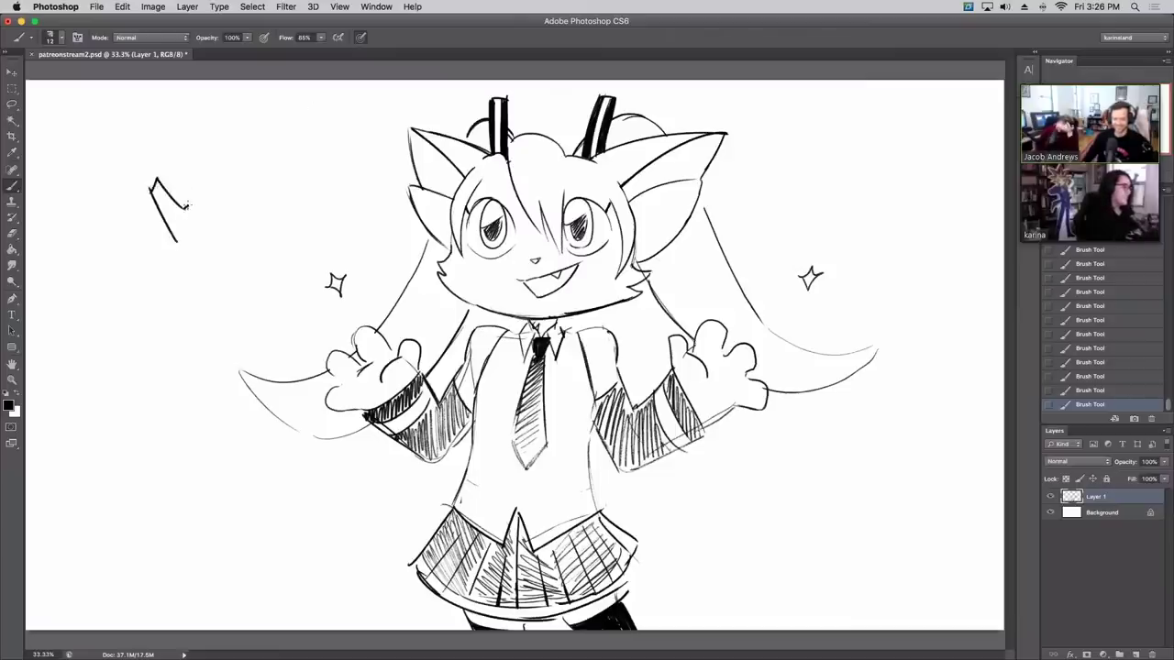
mouse_move(166, 167)
left_mouse_down()
mouse_move(182, 202)
mouse_move(173, 163)
mouse_move(198, 199)
mouse_move(179, 241)
mouse_move(170, 209)
mouse_move(204, 224)
left_mouse_up()
left_click_drag(203, 175, 223, 217)
left_click_drag(203, 175, 233, 154)
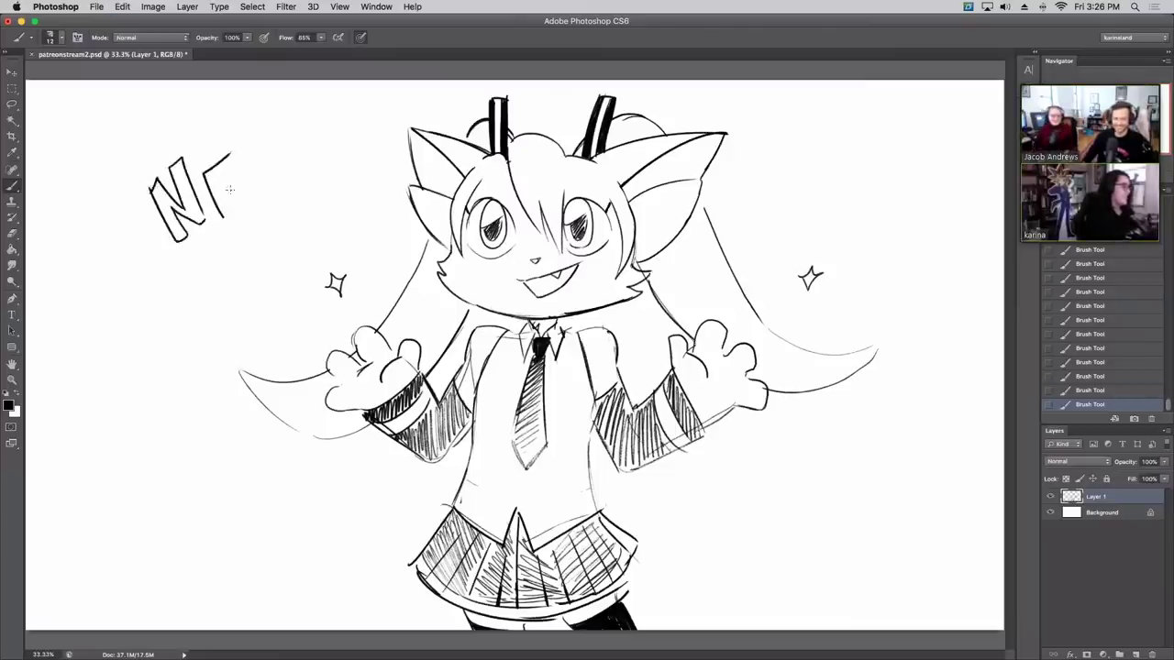
left_click_drag(224, 221, 259, 197)
mouse_move(233, 154)
left_mouse_down()
mouse_move(241, 167)
mouse_move(215, 182)
left_mouse_up()
mouse_move(220, 192)
left_mouse_down()
mouse_move(240, 180)
mouse_move(231, 204)
left_mouse_up()
mouse_move(232, 204)
left_mouse_down()
mouse_move(256, 190)
mouse_move(278, 197)
left_mouse_up()
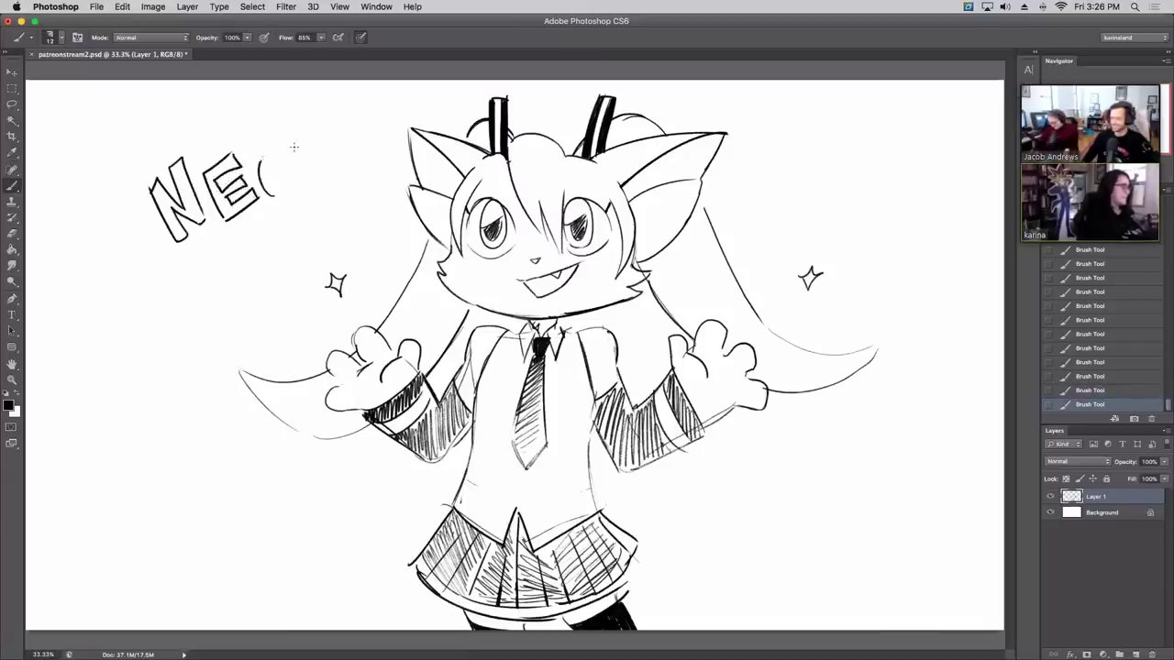
Step: Add outlined letters O, P, I and A rising toward the character's ear to complete the word NEOPIA
mouse_move(267, 155)
left_mouse_down()
mouse_move(279, 198)
mouse_move(267, 165)
mouse_move(276, 158)
left_mouse_up()
key("super+z")
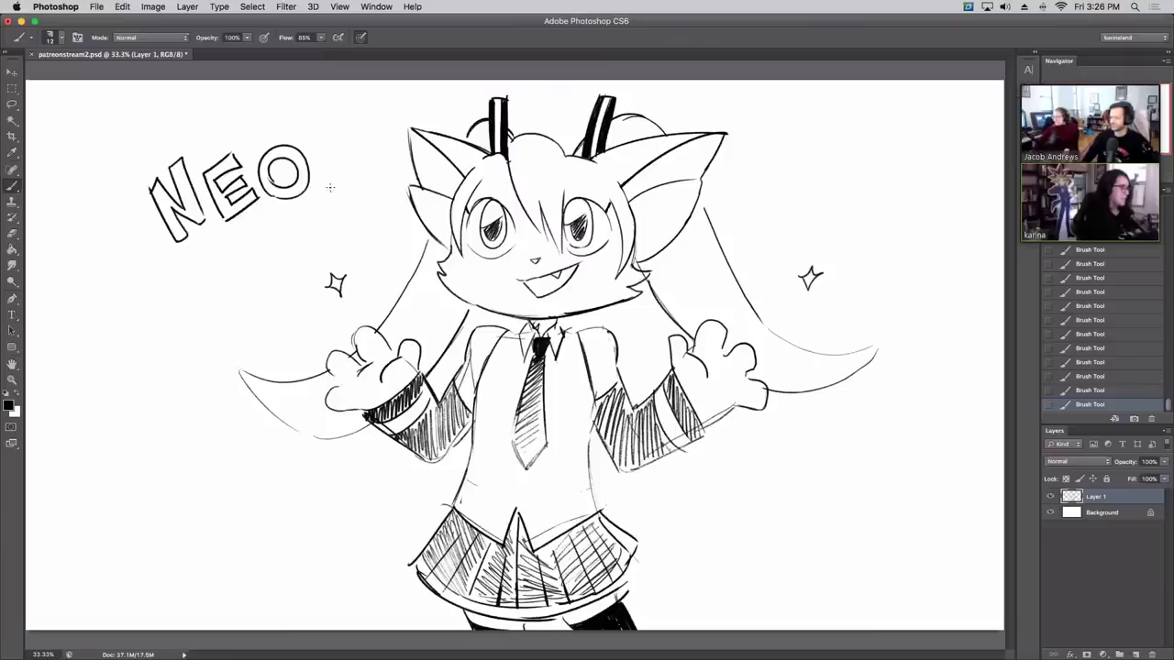
mouse_move(330, 187)
left_mouse_down()
mouse_move(310, 123)
mouse_move(351, 130)
mouse_move(342, 147)
mouse_move(340, 121)
mouse_move(333, 141)
mouse_move(382, 166)
left_mouse_up()
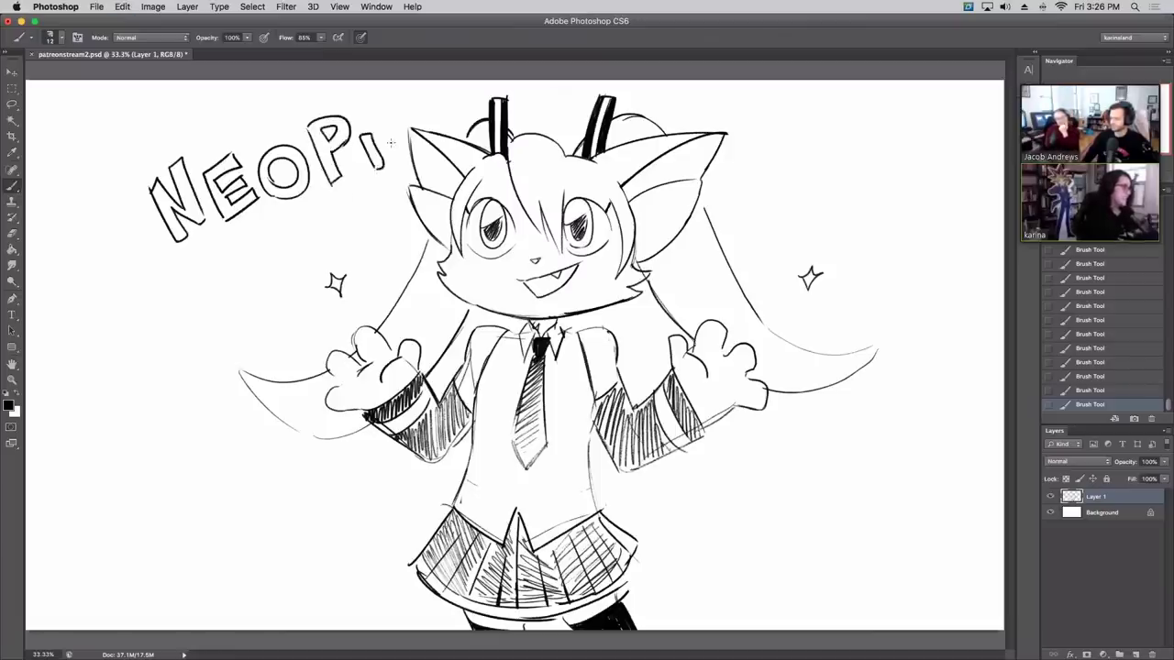
key("super+alt+z")
key("super+alt+z")
mouse_move(358, 126)
left_mouse_down()
mouse_move(373, 168)
mouse_move(385, 166)
mouse_move(408, 91)
mouse_move(431, 124)
mouse_move(414, 115)
left_mouse_up()
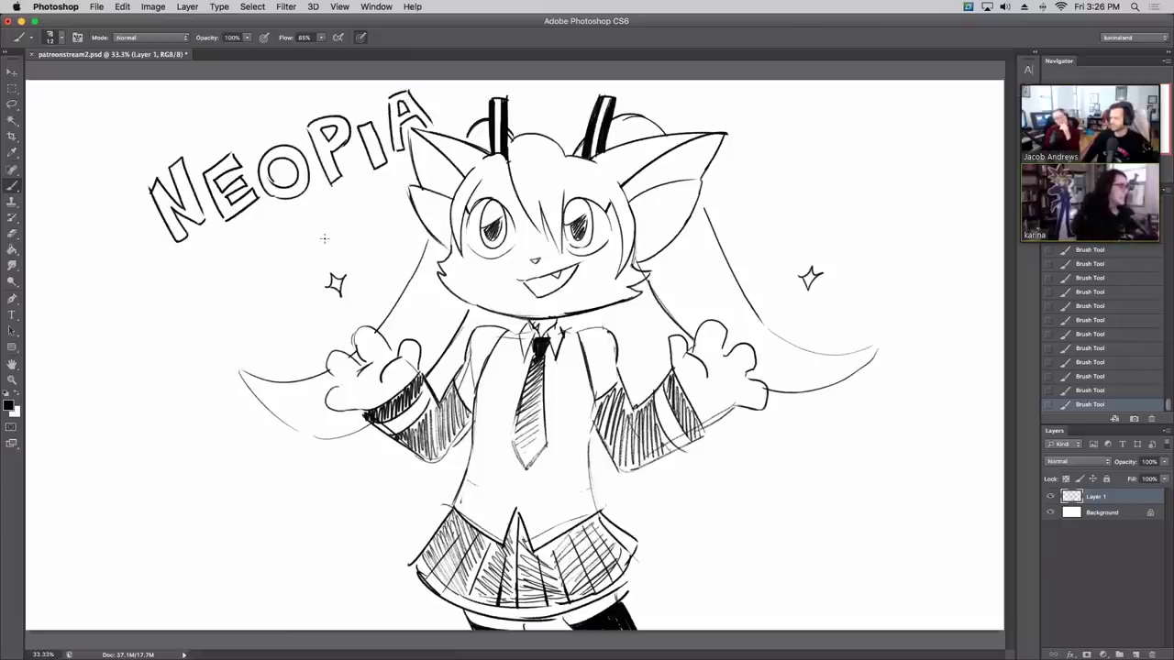
Step: Draw a smaller outlined letter I beneath the word NEOPIA, above the sparkle
left_click_drag(317, 213, 331, 249)
key("super+z")
left_click_drag(316, 212, 327, 207)
left_click_drag(328, 209, 345, 243)
left_click_drag(332, 248, 346, 244)
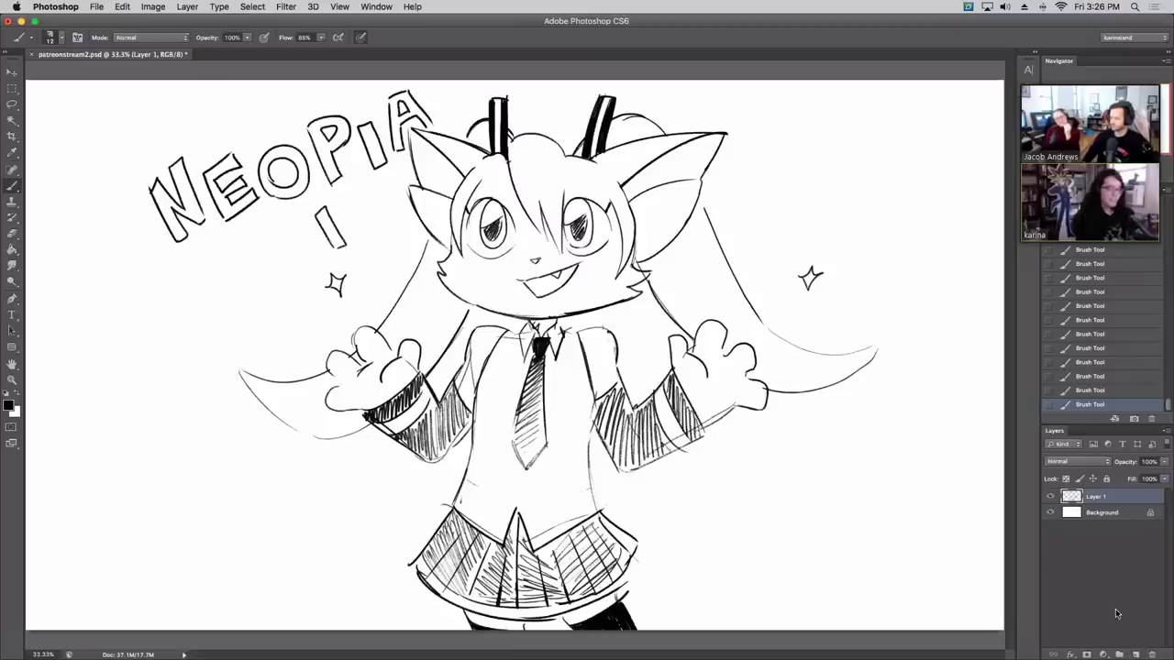
Step: Sketch a small cat-like creature above the other sparkle, with a round eared head, a shaggy body and front legs
mouse_move(854, 141)
left_mouse_down()
mouse_move(926, 162)
mouse_move(853, 116)
mouse_move(871, 134)
mouse_move(922, 112)
mouse_move(928, 156)
left_mouse_up()
mouse_move(827, 197)
left_mouse_down()
mouse_move(819, 243)
mouse_move(893, 275)
left_mouse_up()
key("super+z")
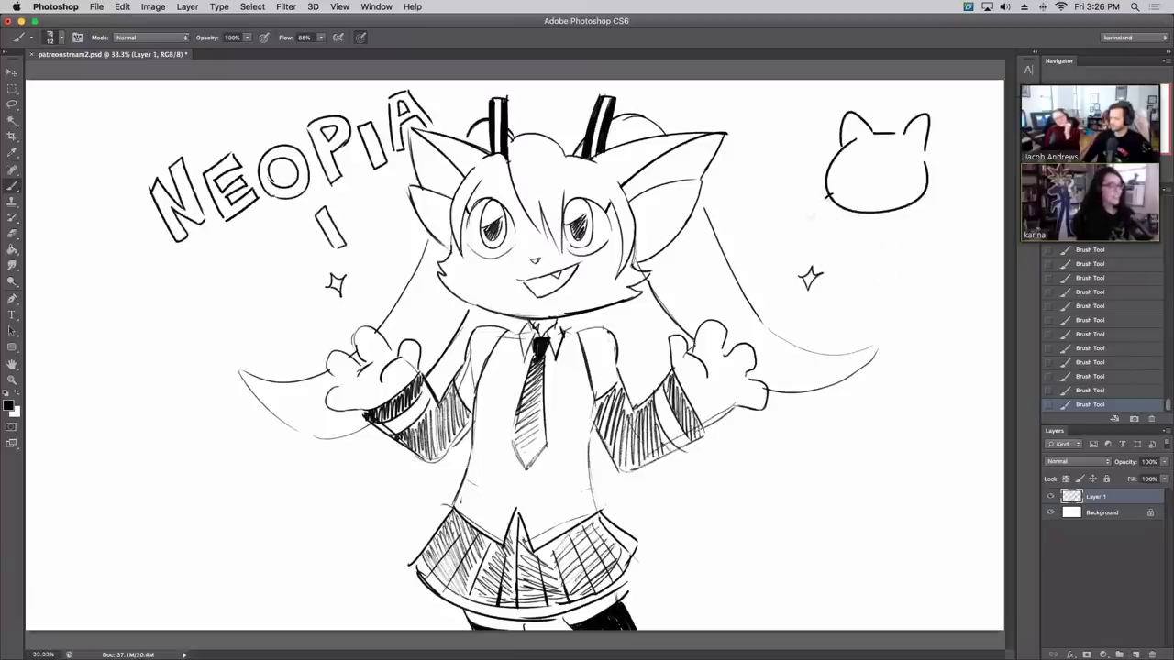
mouse_move(827, 198)
left_mouse_down()
mouse_move(840, 279)
mouse_move(896, 282)
mouse_move(922, 275)
mouse_move(932, 184)
left_mouse_up()
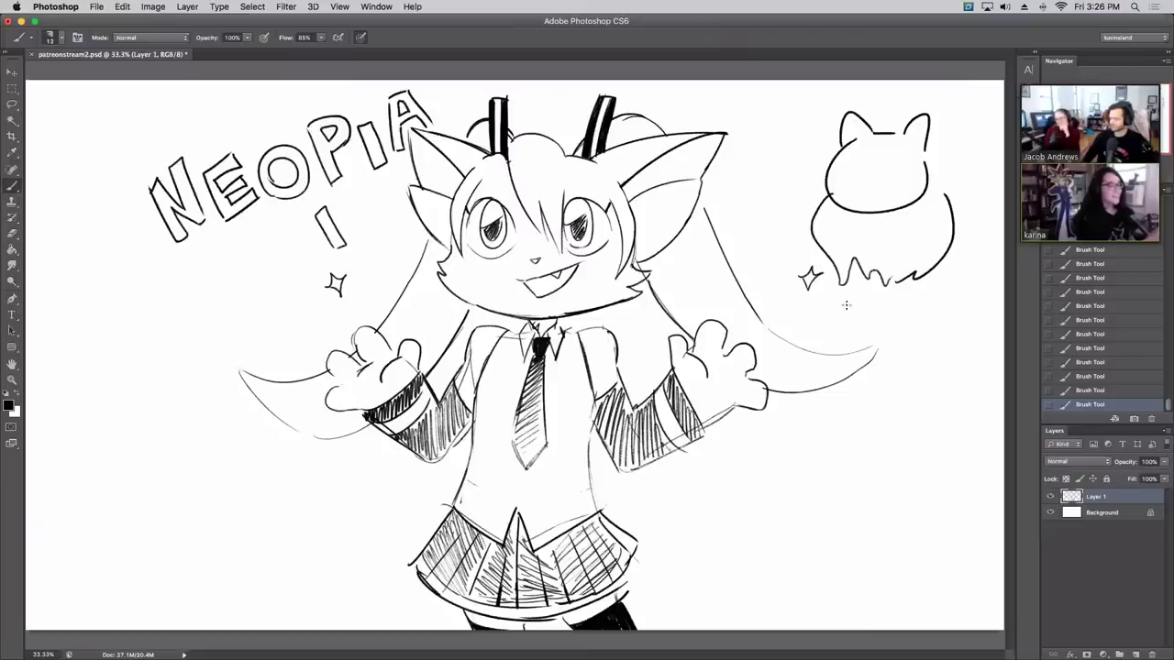
mouse_move(852, 266)
left_mouse_down()
mouse_move(862, 326)
mouse_move(880, 283)
mouse_move(908, 271)
left_mouse_up()
Step: Give the small cat creature round eyes with pupils, a nose, a smiling mouth, a hind leg and a bushy tail
mouse_move(844, 170)
left_mouse_down()
mouse_move(853, 156)
mouse_move(844, 173)
left_mouse_up()
mouse_move(870, 190)
left_mouse_down()
mouse_move(898, 184)
mouse_move(892, 168)
left_mouse_up()
left_click(854, 169)
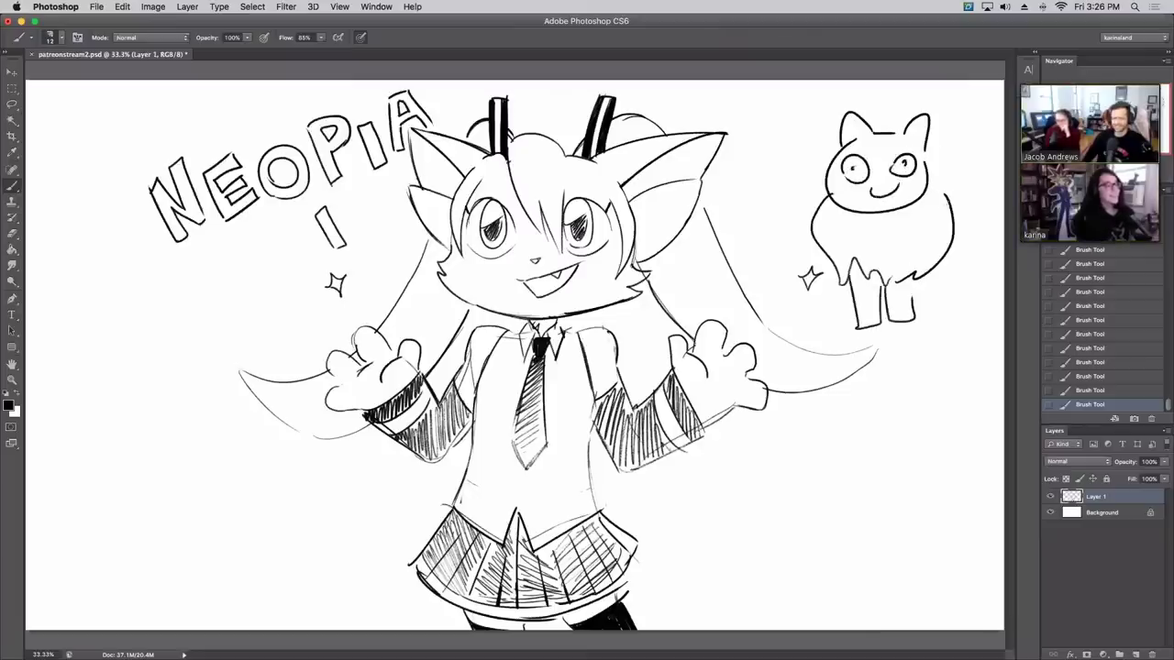
mouse_move(959, 198)
left_mouse_down()
mouse_move(977, 306)
mouse_move(948, 293)
left_mouse_up()
mouse_move(852, 165)
left_mouse_down()
mouse_move(903, 165)
mouse_move(983, 137)
mouse_move(974, 209)
left_mouse_up()
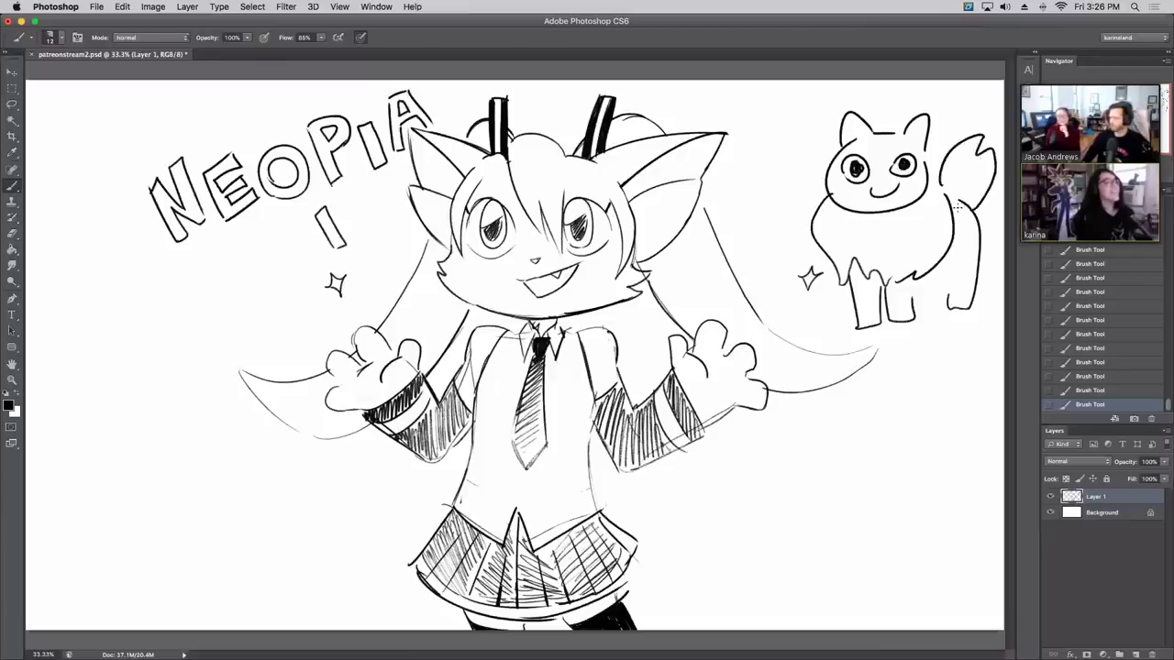
left_click_drag(900, 163, 904, 167)
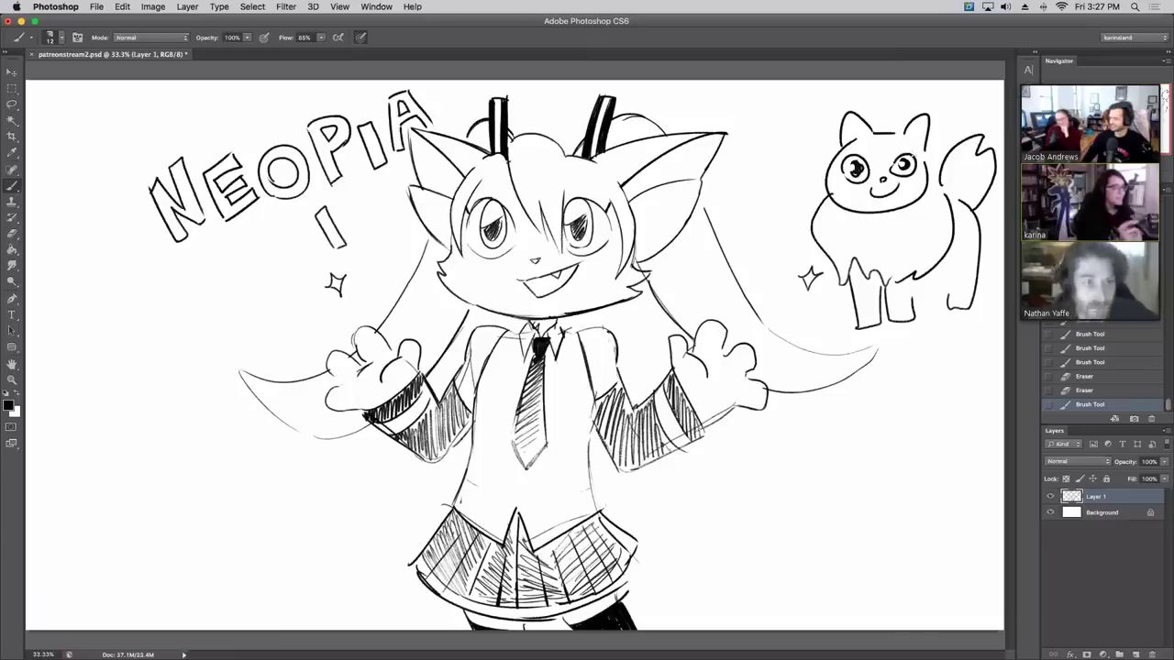
Step: Restore Layer 1 after deleting it, and clear the whole cat doodle with Lasso selections, keeping the sparkle
left_click(1151, 655)
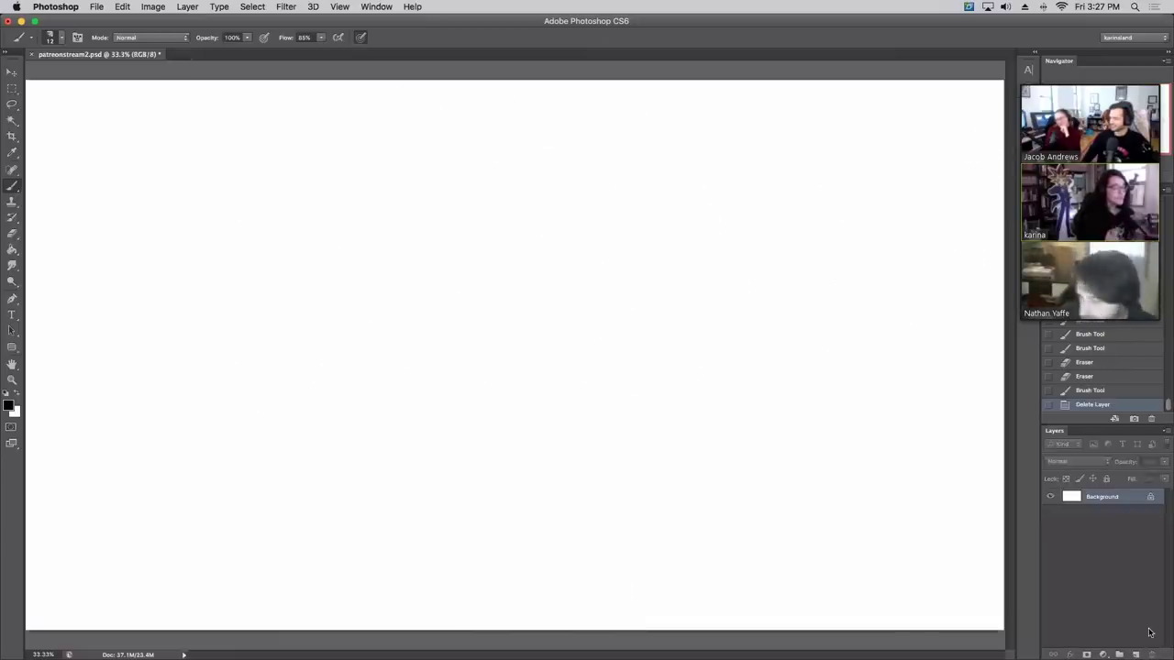
left_click(1087, 391)
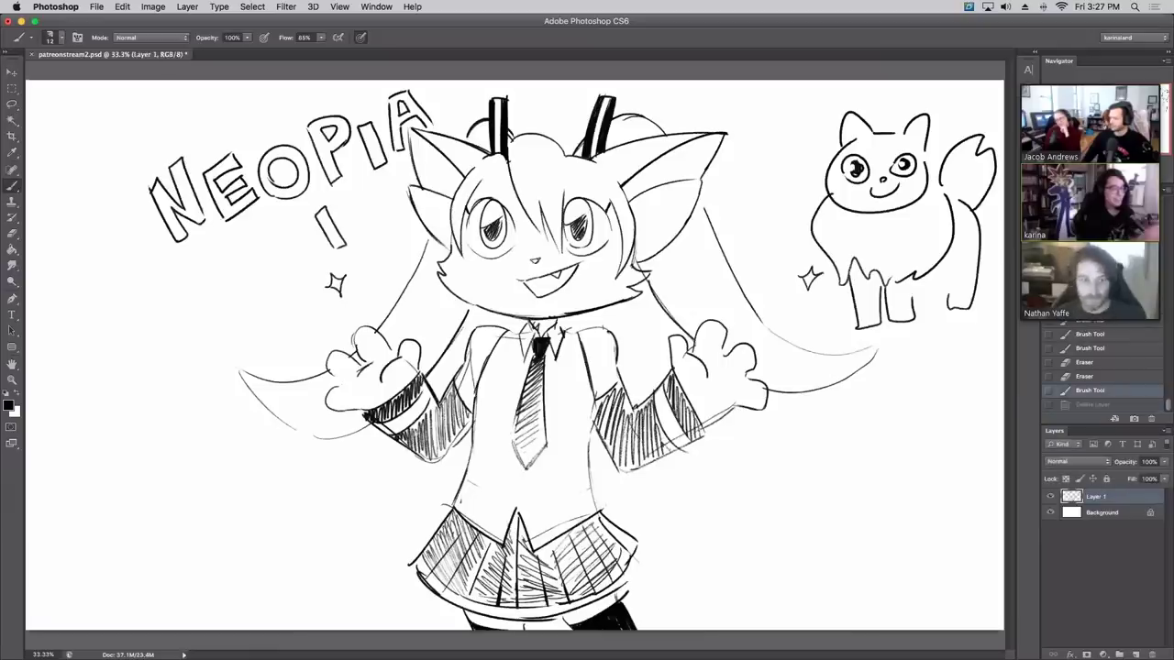
left_click(14, 104)
mouse_move(917, 334)
left_mouse_down()
mouse_move(852, 335)
mouse_move(997, 120)
mouse_move(1005, 385)
left_mouse_up()
key("Delete")
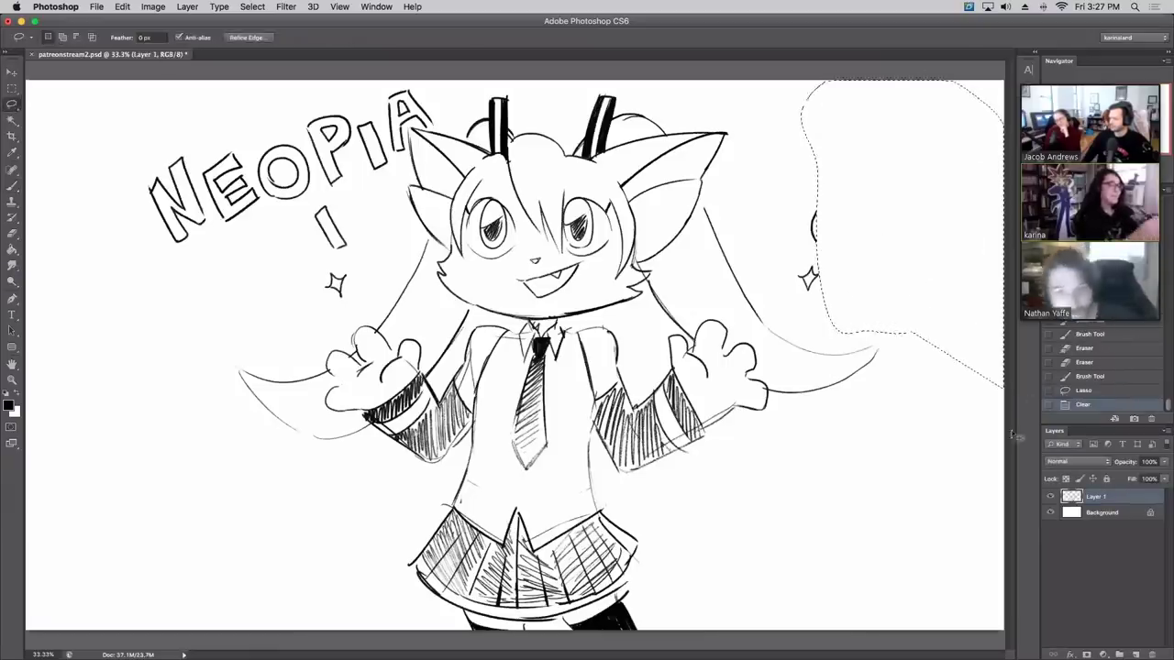
left_click_drag(803, 189, 866, 228)
key("Delete")
left_click(13, 187)
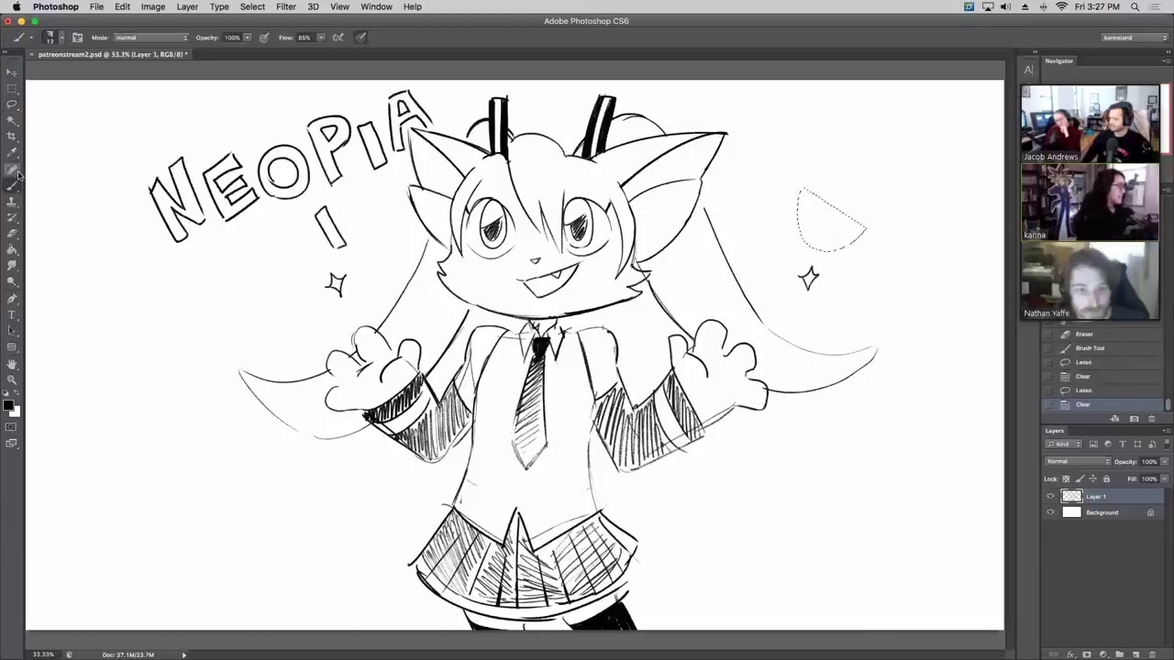
key("super+d")
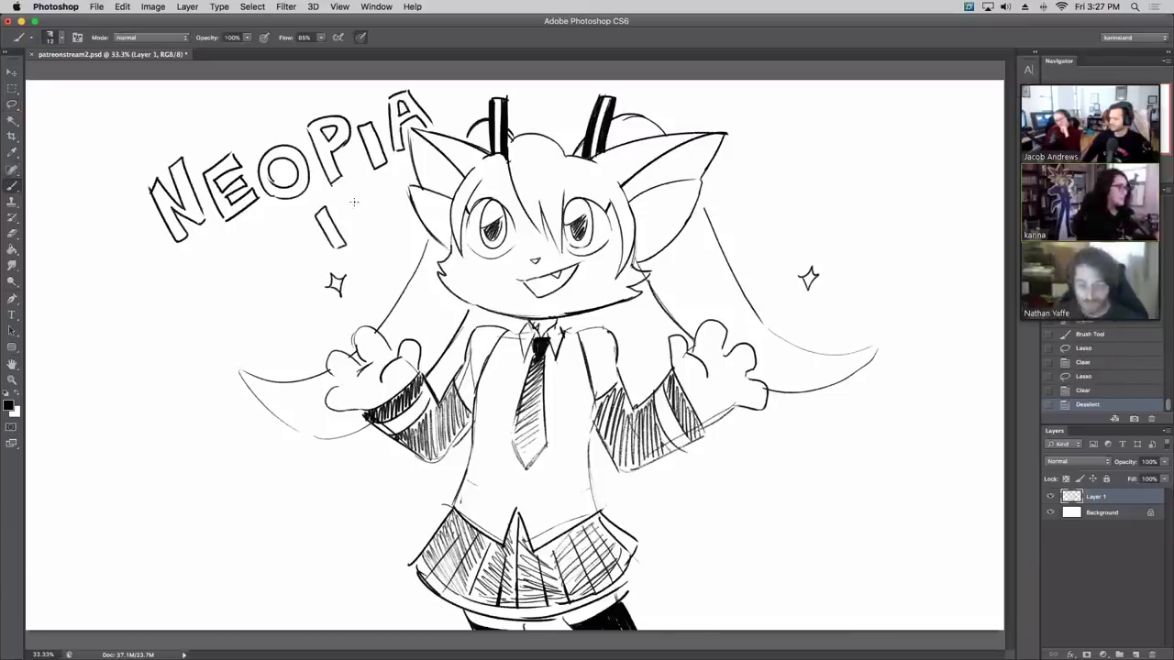
Step: Add an outlined S to complete the word IS, and draw a large outlined M beyond the character's other ear
mouse_move(354, 202)
left_mouse_down()
mouse_move(347, 243)
mouse_move(376, 206)
mouse_move(361, 195)
left_mouse_up()
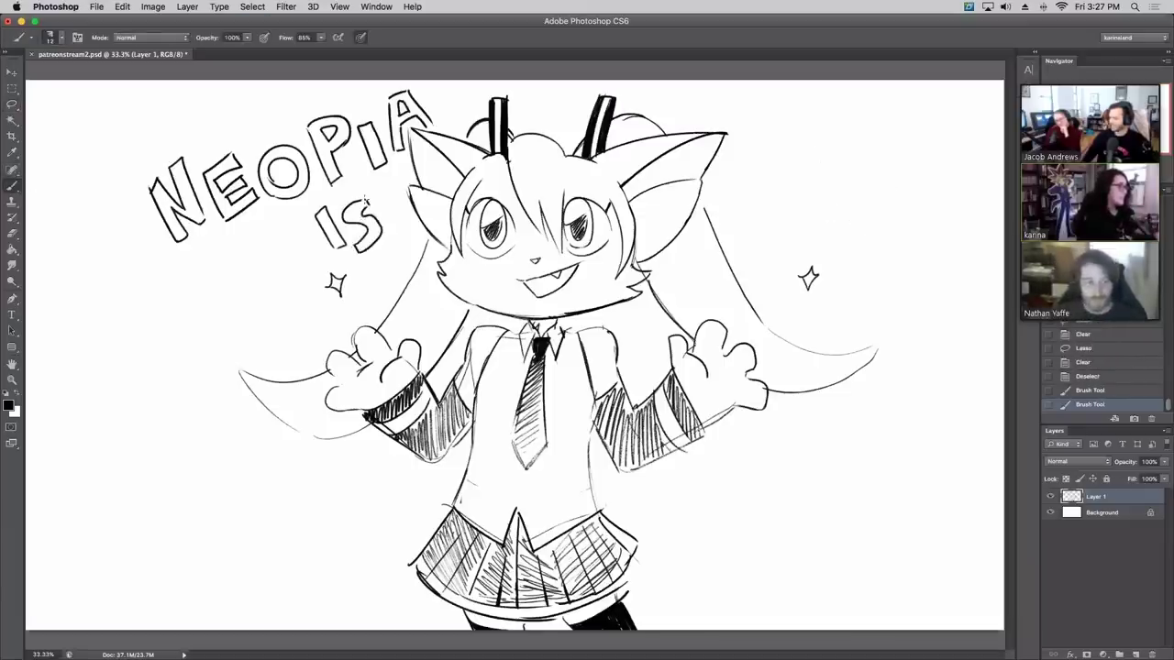
mouse_move(753, 233)
left_mouse_down()
mouse_move(739, 147)
mouse_move(772, 153)
left_mouse_up()
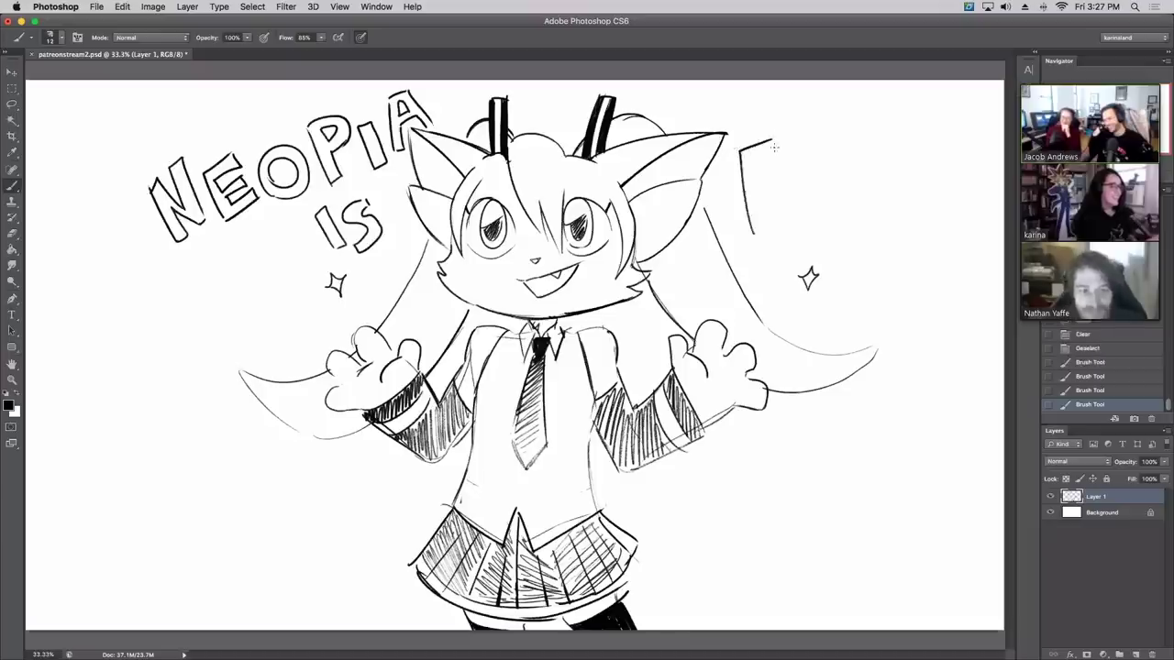
key("super+z")
mouse_move(748, 233)
left_mouse_down()
mouse_move(758, 147)
mouse_move(783, 177)
mouse_move(796, 133)
mouse_move(826, 224)
left_mouse_up()
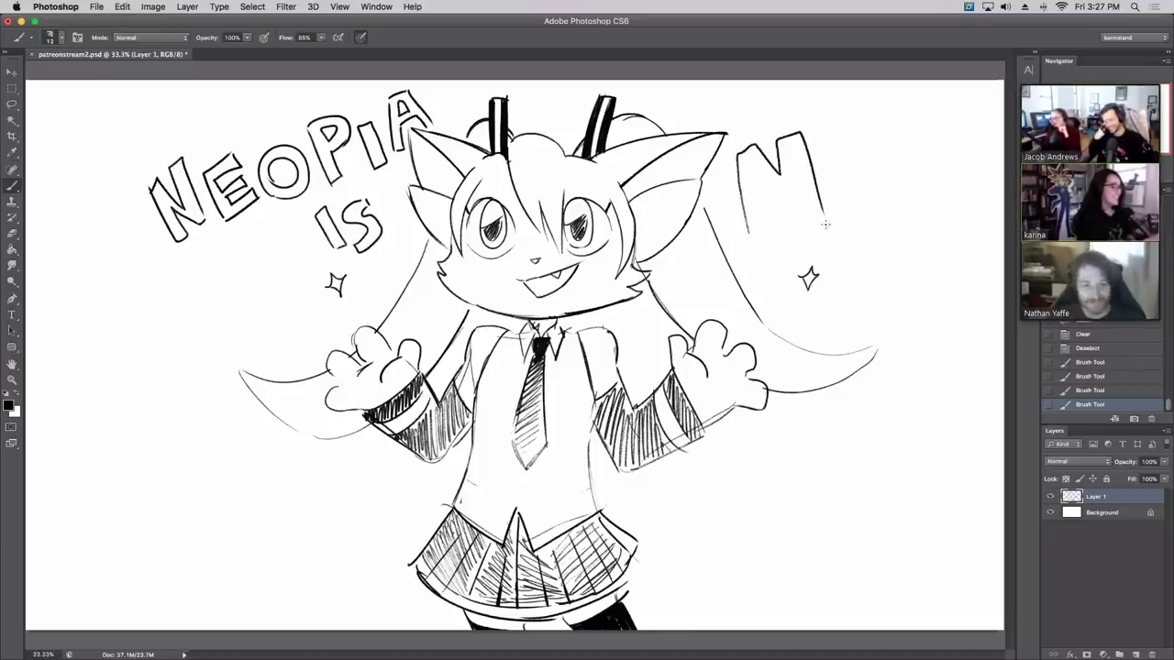
mouse_move(756, 233)
left_mouse_down()
mouse_move(762, 186)
mouse_move(785, 205)
mouse_move(790, 165)
mouse_move(810, 220)
left_mouse_up()
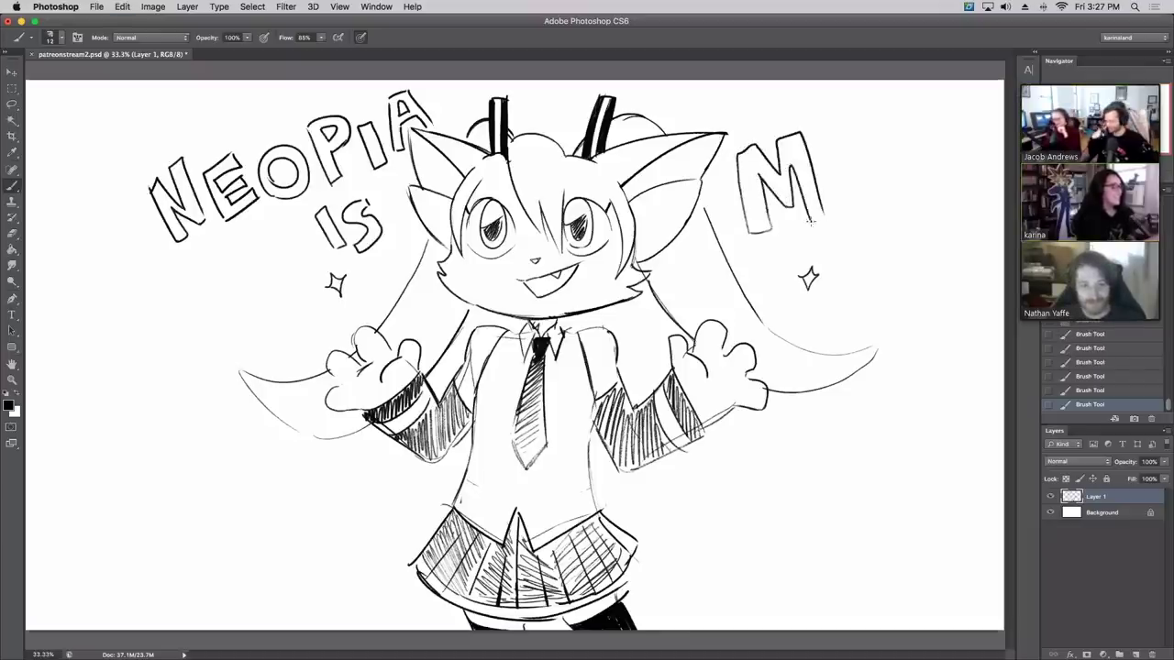
Step: Draw outlined letters I, N and E and an exclamation mark after the M to complete MINE!
mouse_move(821, 150)
left_mouse_down()
mouse_move(834, 220)
mouse_move(894, 165)
left_mouse_up()
mouse_move(886, 117)
left_mouse_down()
mouse_move(920, 186)
mouse_move(874, 205)
mouse_move(876, 163)
mouse_move(924, 185)
left_mouse_up()
mouse_move(959, 119)
left_mouse_down()
mouse_move(935, 204)
mouse_move(979, 196)
mouse_move(946, 180)
mouse_move(942, 158)
mouse_move(963, 144)
left_mouse_up()
left_click_drag(964, 144, 960, 124)
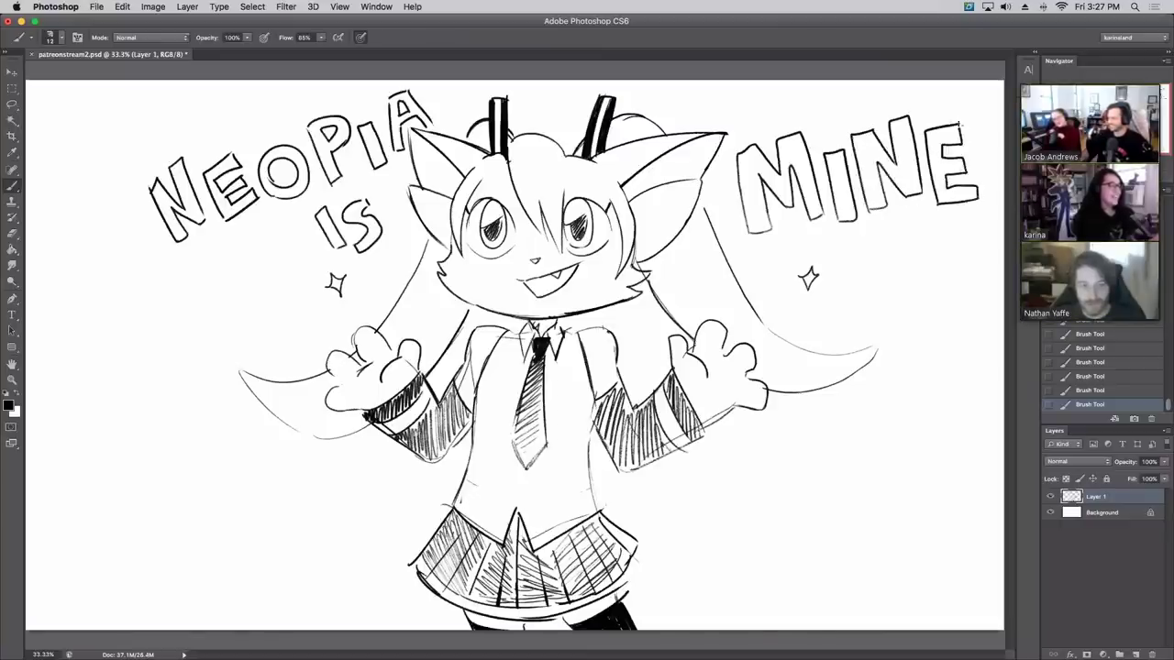
mouse_move(981, 166)
left_mouse_down()
mouse_move(972, 100)
mouse_move(994, 147)
mouse_move(977, 125)
mouse_move(987, 107)
mouse_move(993, 151)
left_mouse_up()
key("super+z")
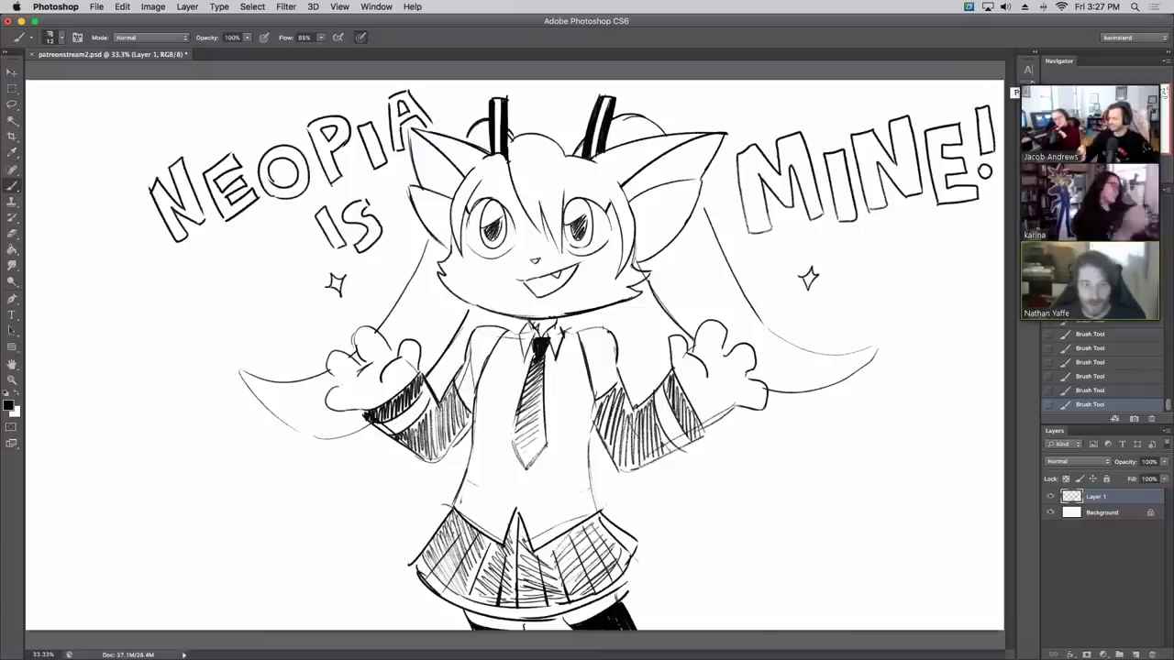
Step: Shift the whole drawing slightly left on the canvas and hatch the inside of the character's open mouth with the brush
key("v")
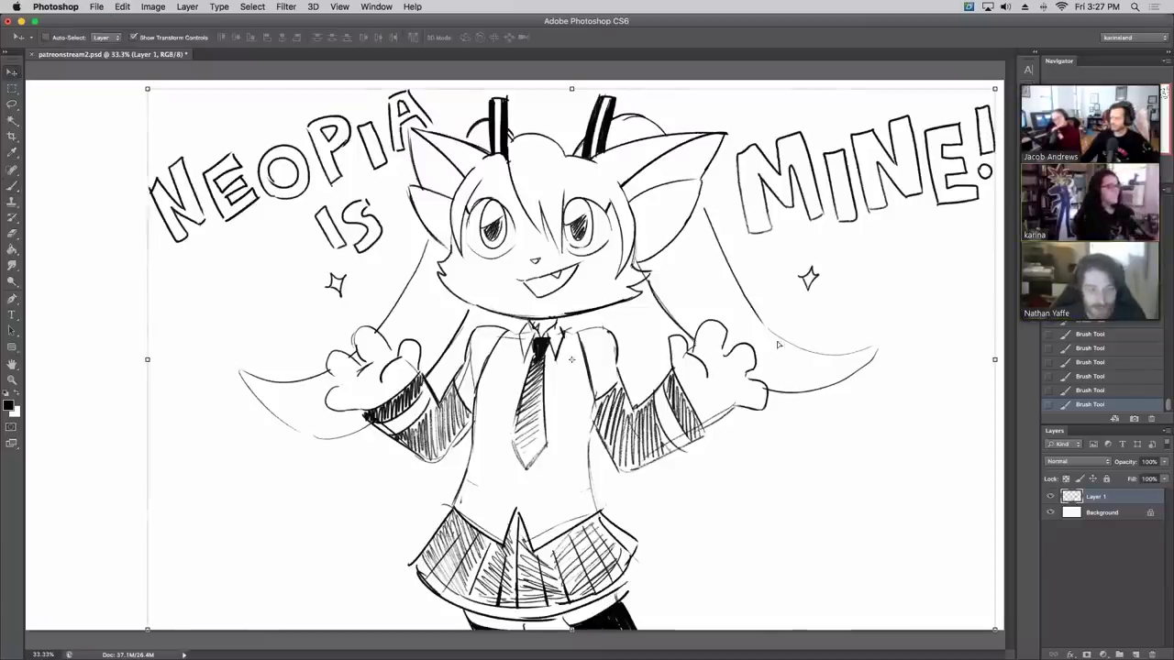
left_click_drag(777, 345, 728, 345)
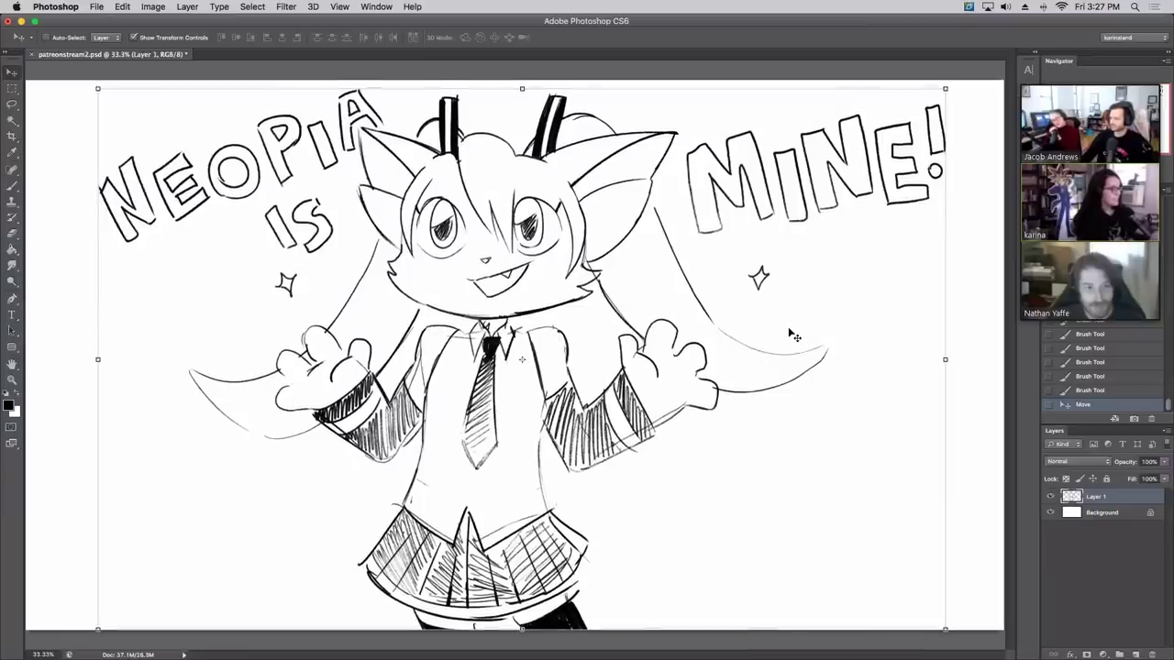
left_click(13, 172)
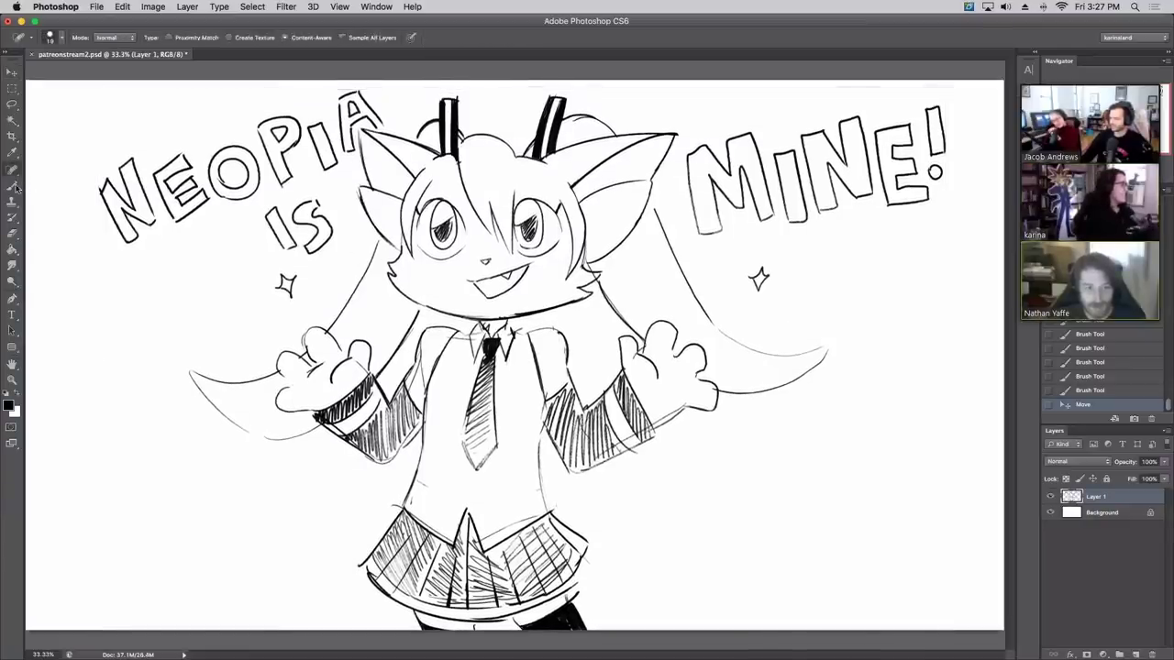
left_click(14, 186)
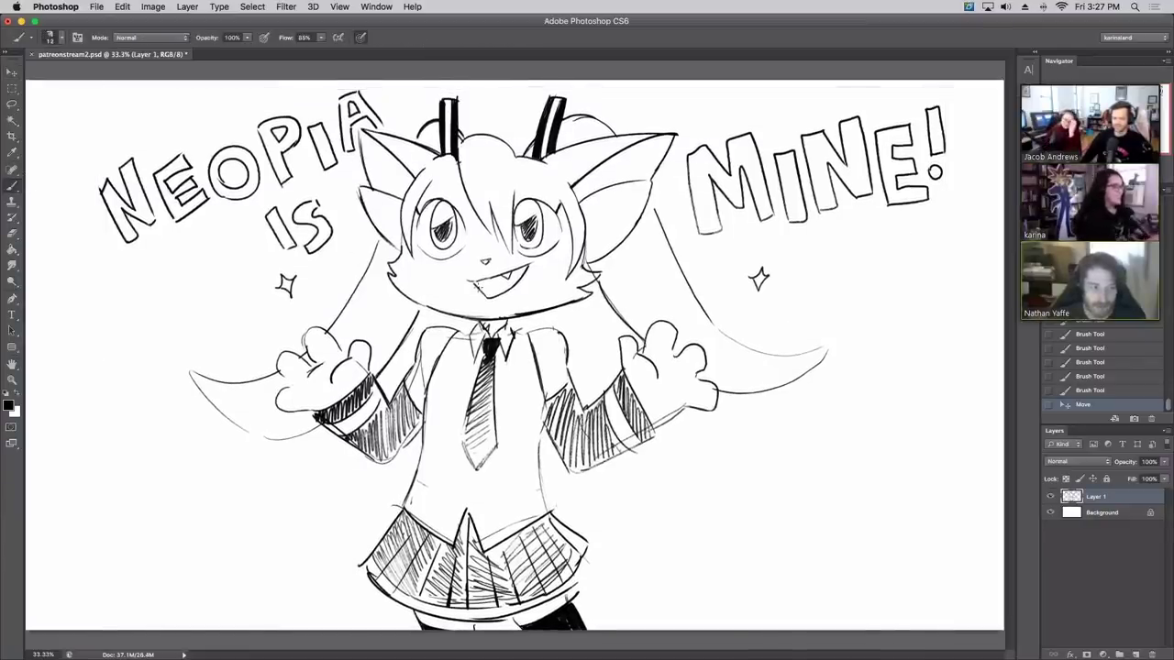
mouse_move(478, 280)
left_mouse_down()
mouse_move(505, 286)
mouse_move(482, 287)
mouse_move(493, 291)
mouse_move(520, 277)
left_mouse_up()
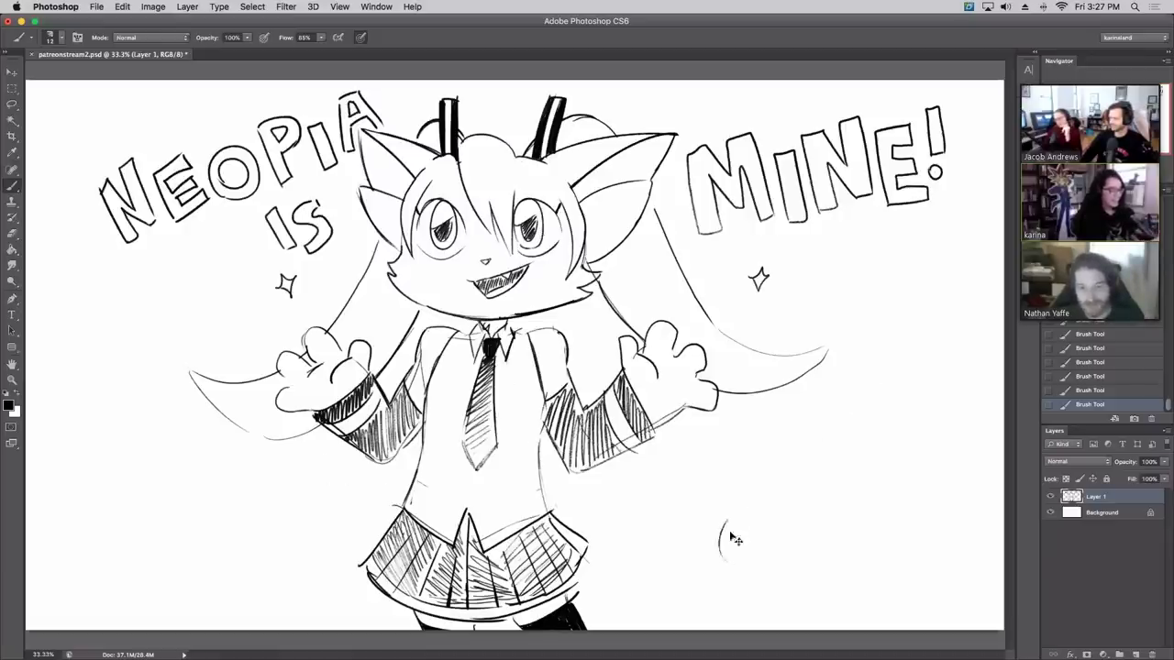
Step: Sketch a small round head with a visor-like face band and a pointed tip in the empty space beside the skirt
key("super+z")
mouse_move(729, 569)
left_mouse_down()
mouse_move(748, 520)
mouse_move(782, 528)
mouse_move(743, 549)
mouse_move(780, 551)
mouse_move(784, 531)
mouse_move(757, 537)
mouse_move(783, 552)
mouse_move(763, 524)
mouse_move(790, 506)
mouse_move(796, 548)
left_mouse_up()
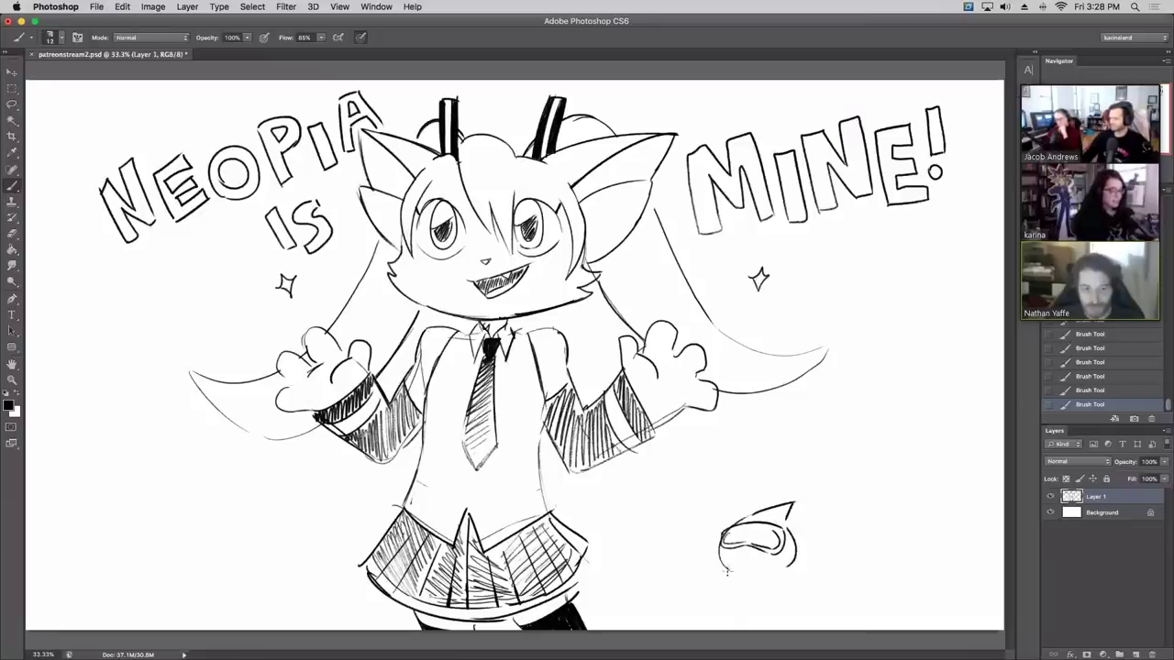
left_click_drag(729, 575, 741, 577)
key("super+z")
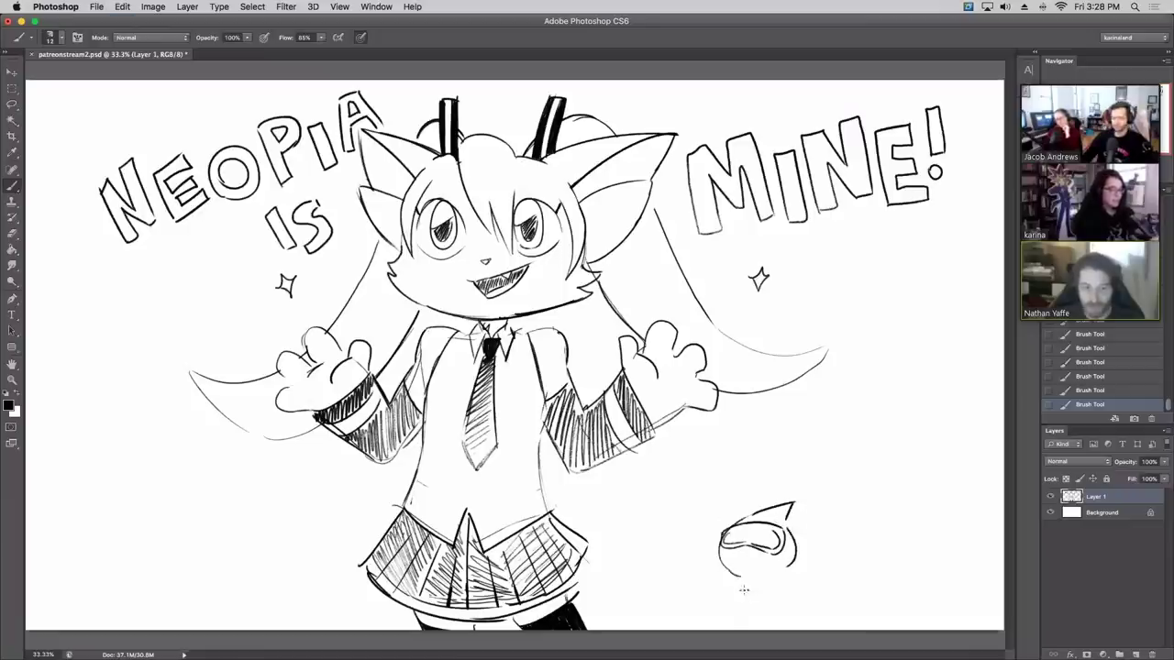
Step: Draw two raised arms for the small figure and the sides of its body down to the canvas edge
left_click_drag(703, 540, 720, 580)
key("super+z")
left_click_drag(698, 535, 718, 588)
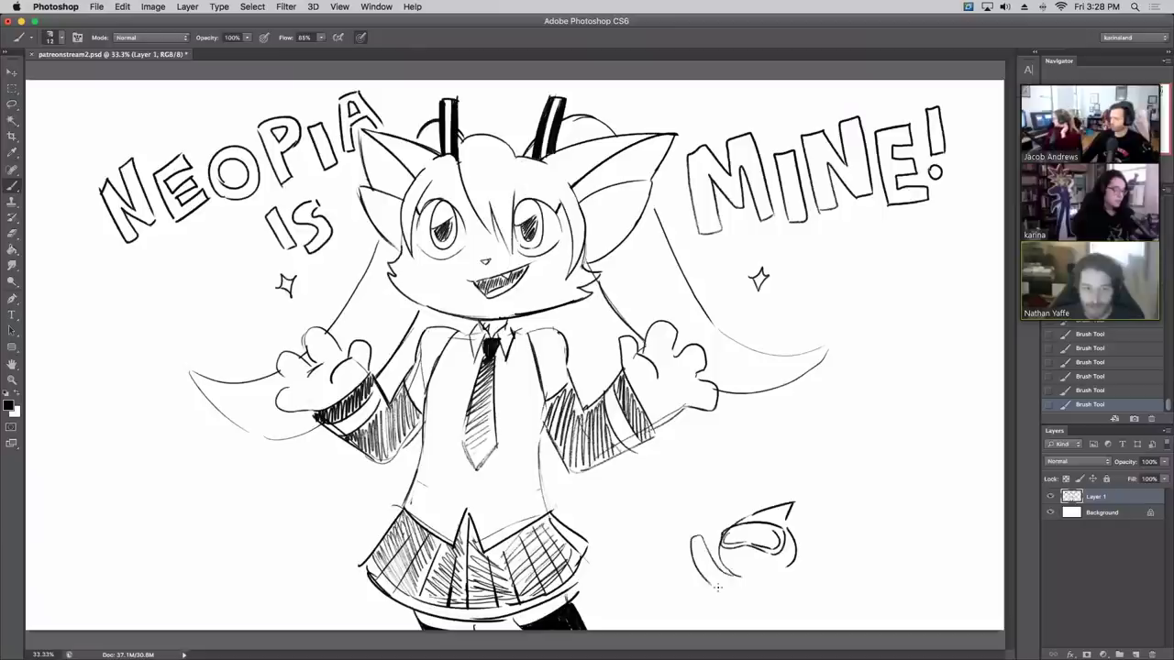
left_click_drag(810, 527, 807, 572)
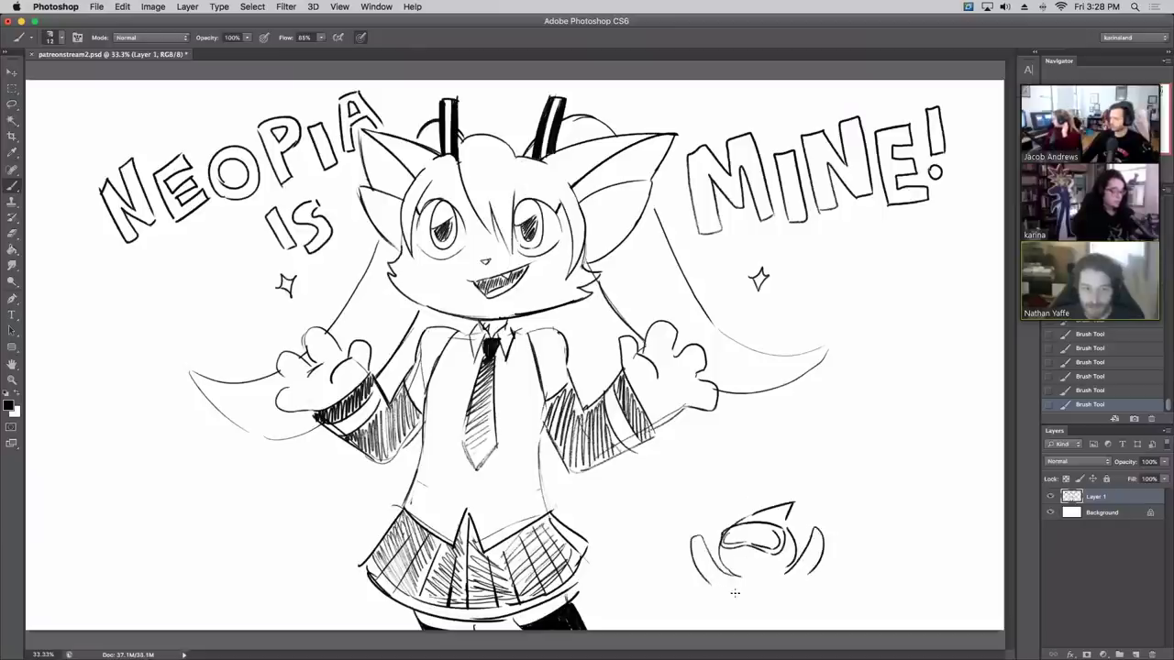
left_click_drag(741, 602, 739, 629)
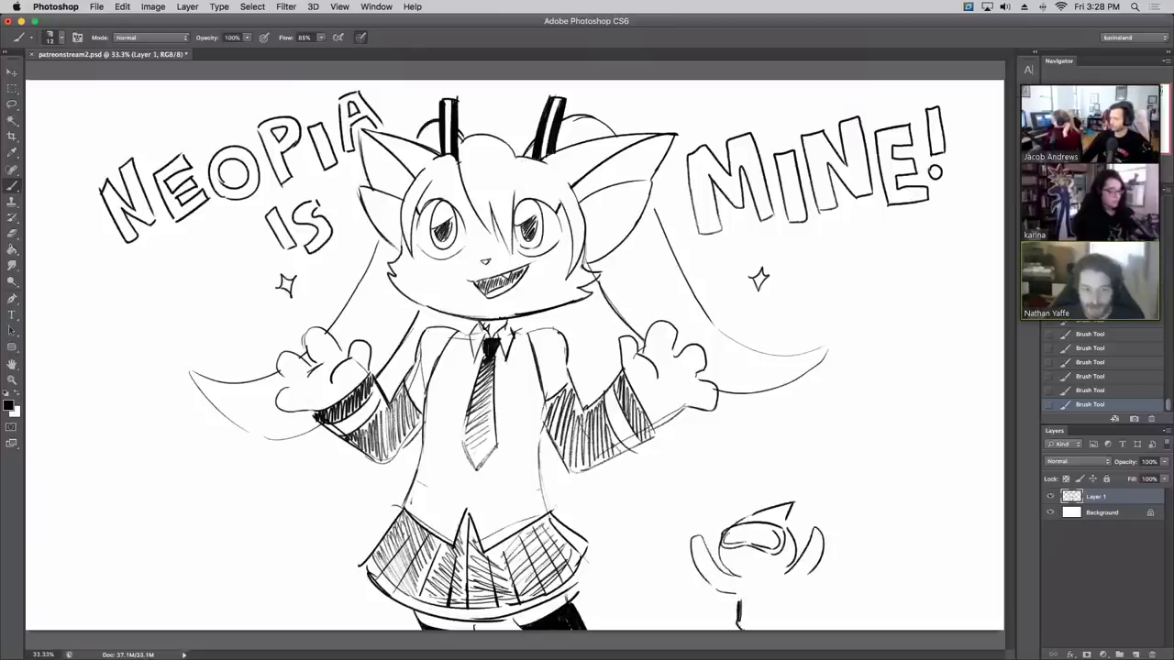
left_click_drag(793, 596, 803, 629)
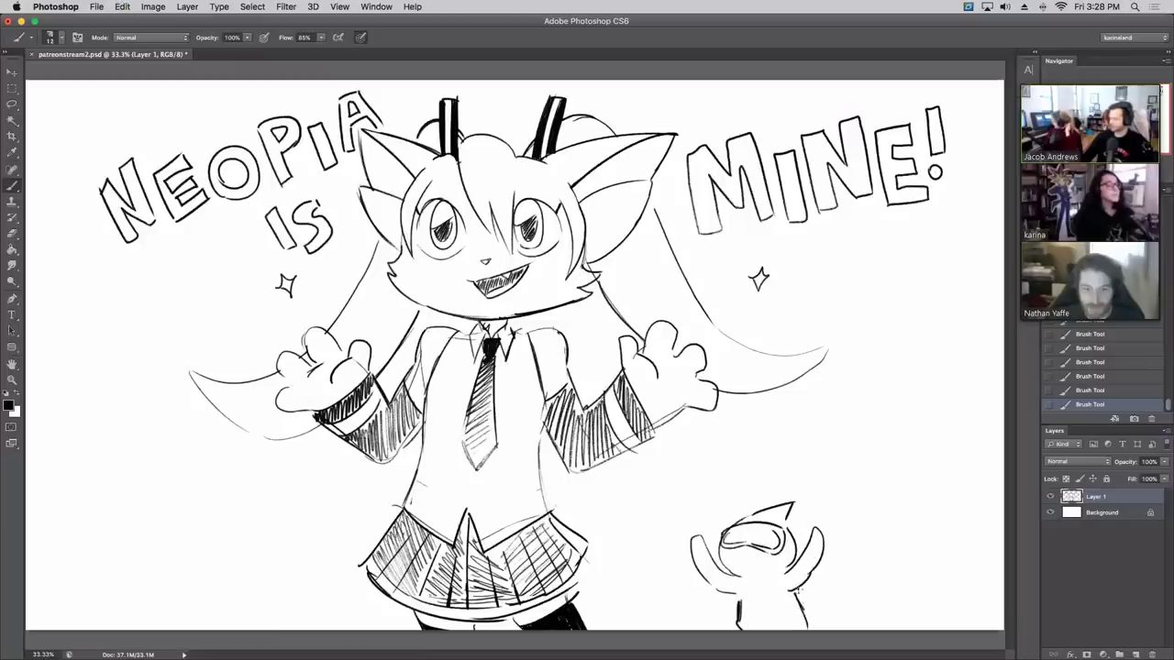
left_click_drag(805, 572, 815, 563)
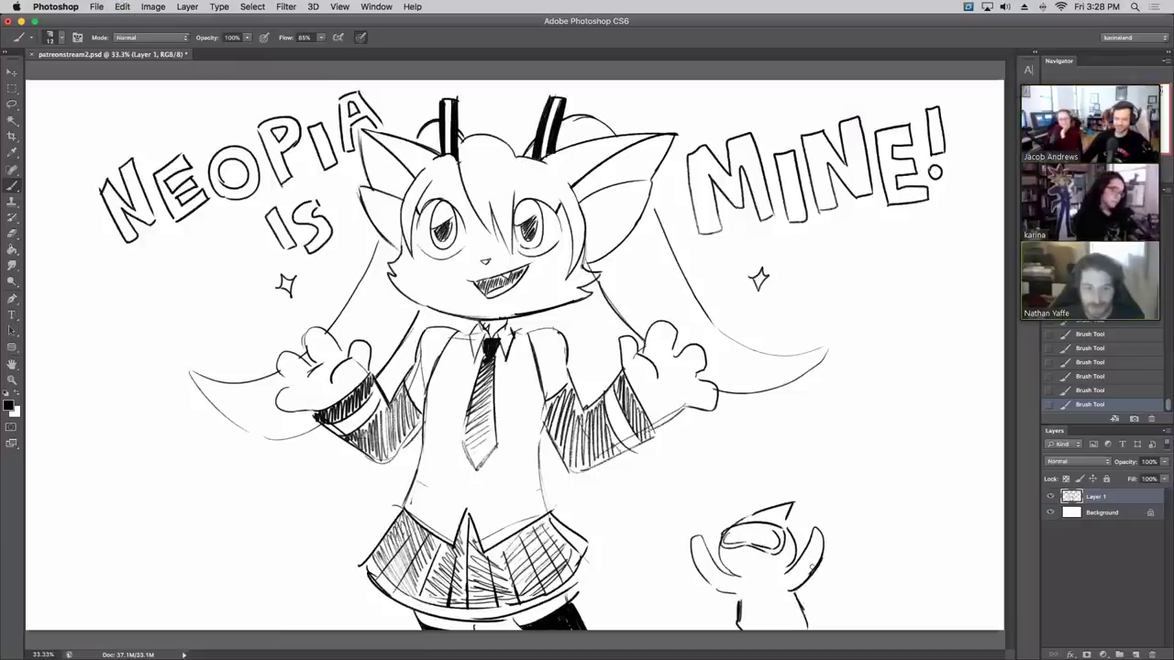
Step: Clean up the small figure's body sides and draw a curved pointed tail beside it
left_click_drag(744, 619, 742, 603)
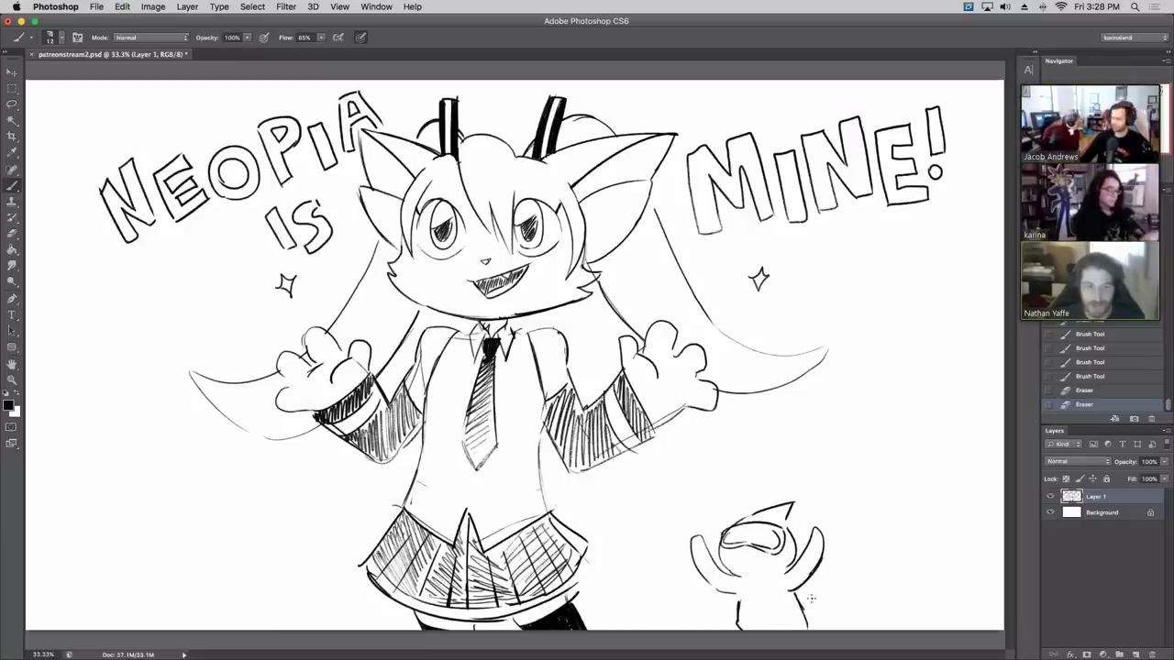
left_click_drag(808, 618, 873, 560)
key("super+z")
mouse_move(810, 623)
left_mouse_down()
mouse_move(857, 572)
mouse_move(852, 629)
left_mouse_up()
Step: Draw a wide rectangular sign held up by the small figure's raised arms, behind its head
mouse_move(660, 534)
left_mouse_down()
mouse_move(673, 466)
mouse_move(851, 440)
left_mouse_up()
left_click_drag(707, 534, 723, 531)
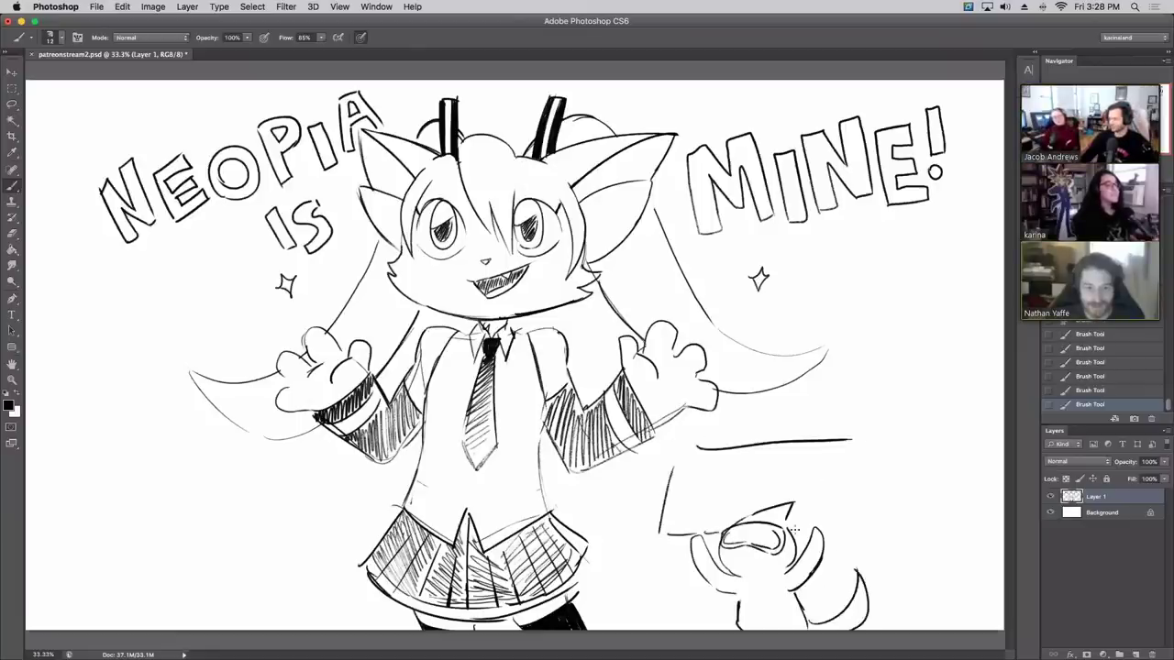
left_click_drag(823, 533, 859, 531)
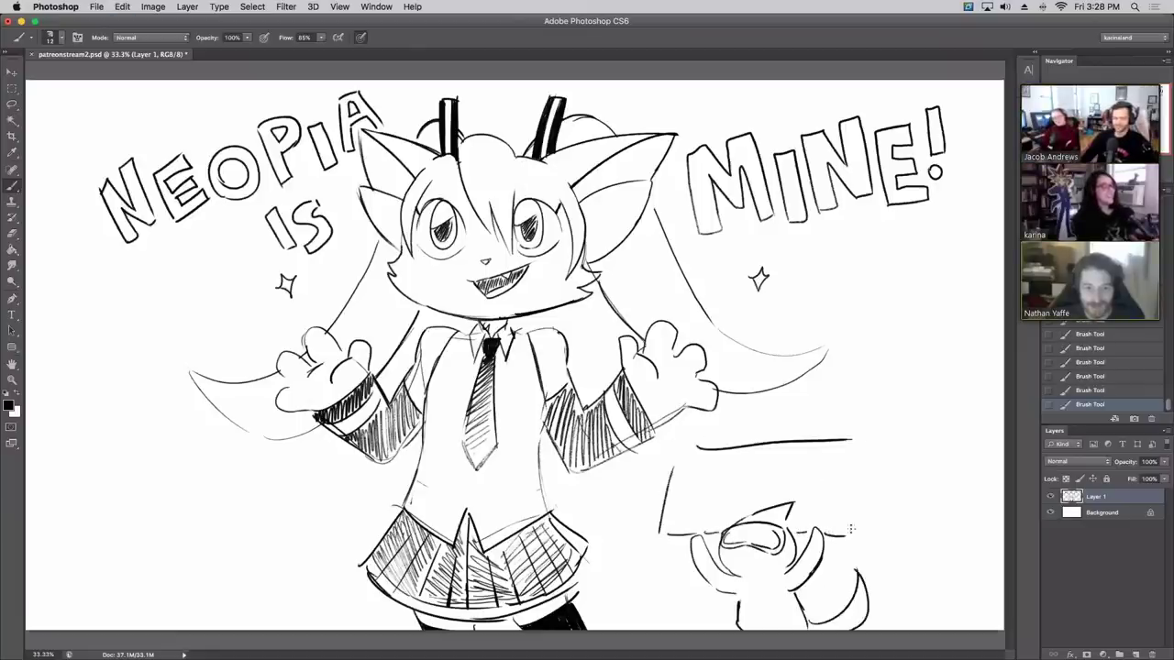
left_click_drag(858, 444, 848, 536)
left_click_drag(676, 455, 659, 534)
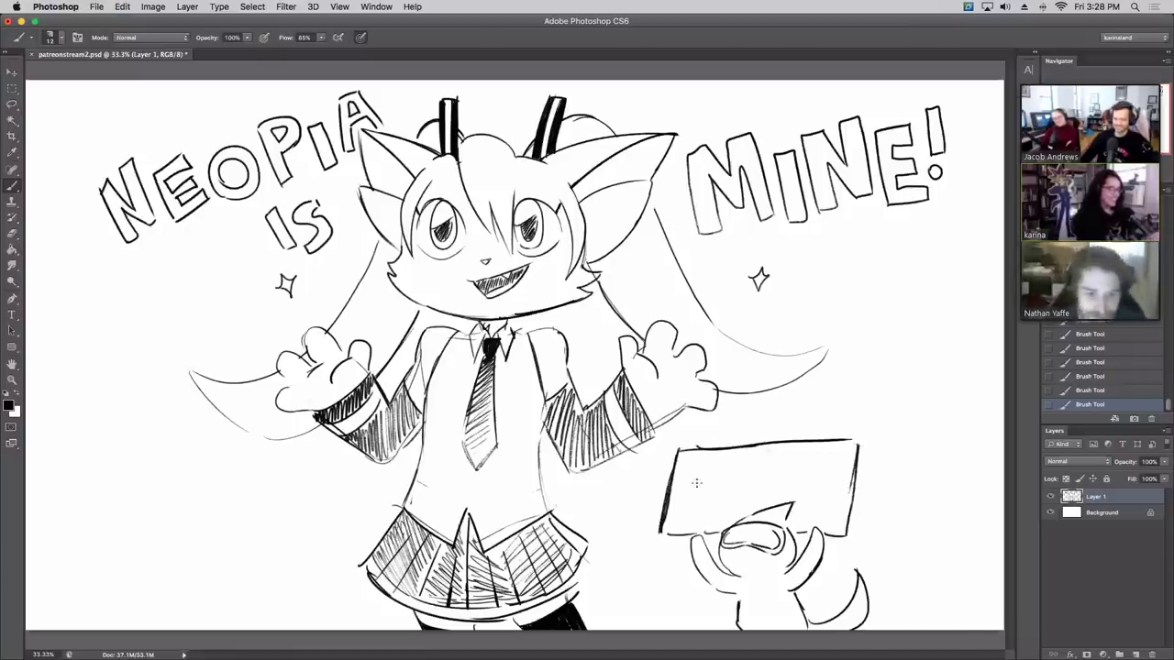
Step: Hand-letter I LOVE YOU across the upper part of the sign
mouse_move(693, 463)
left_mouse_down()
mouse_move(692, 486)
mouse_move(764, 464)
left_mouse_up()
mouse_move(771, 479)
left_mouse_down()
mouse_move(782, 461)
mouse_move(781, 472)
left_mouse_up()
left_click(783, 475)
left_click_drag(772, 482, 806, 472)
mouse_move(816, 460)
left_mouse_down()
mouse_move(804, 482)
mouse_move(822, 464)
left_mouse_up()
left_click_drag(829, 461, 838, 463)
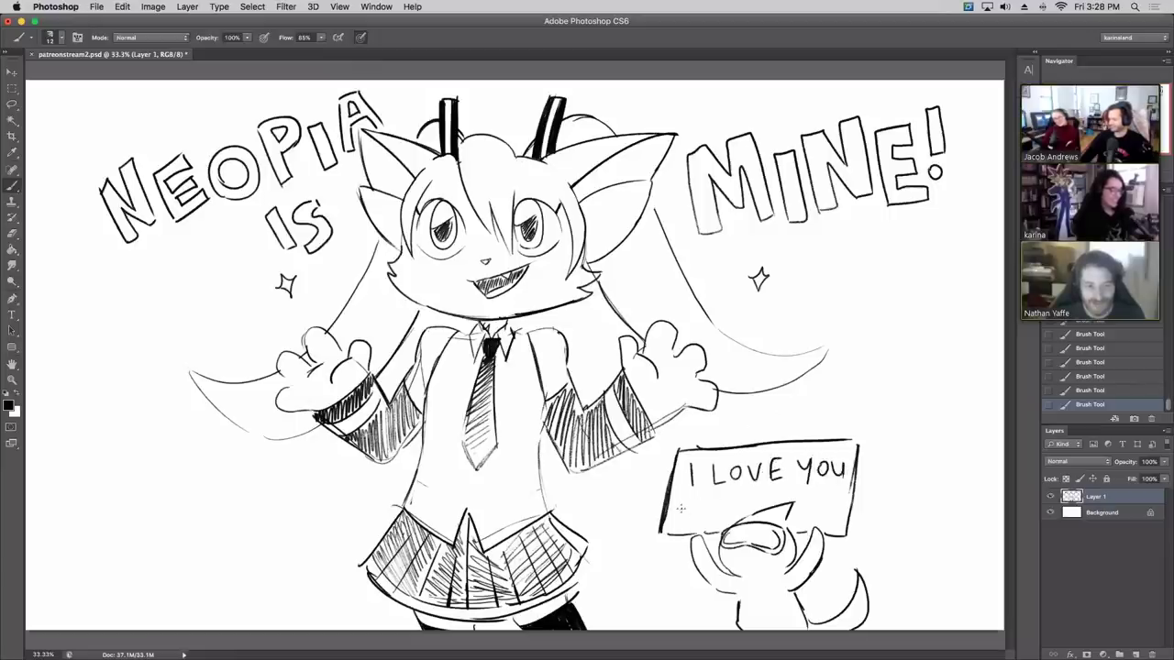
Step: Hand-letter NEOPET HATSUNE MIKU below the first line on the sign and add a small heart at each side
left_click_drag(672, 522, 706, 507)
mouse_move(710, 506)
left_mouse_down()
mouse_move(812, 484)
mouse_move(836, 519)
left_mouse_up()
left_click_drag(833, 502, 844, 513)
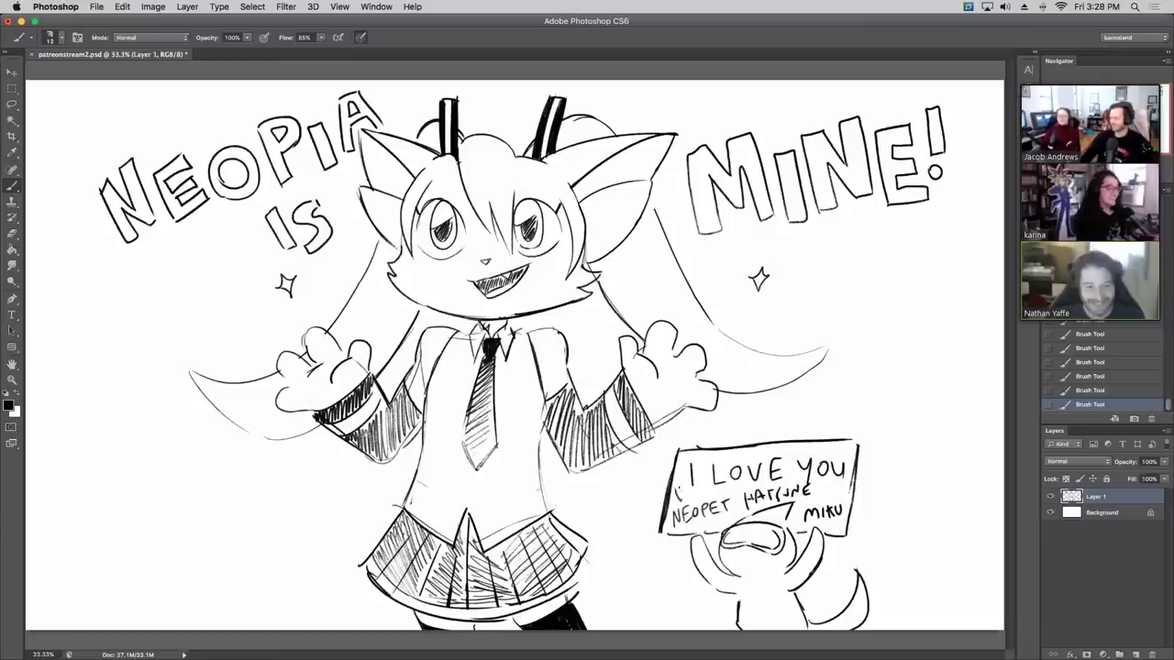
mouse_move(836, 497)
left_mouse_down()
mouse_move(829, 506)
mouse_move(834, 484)
left_mouse_up()
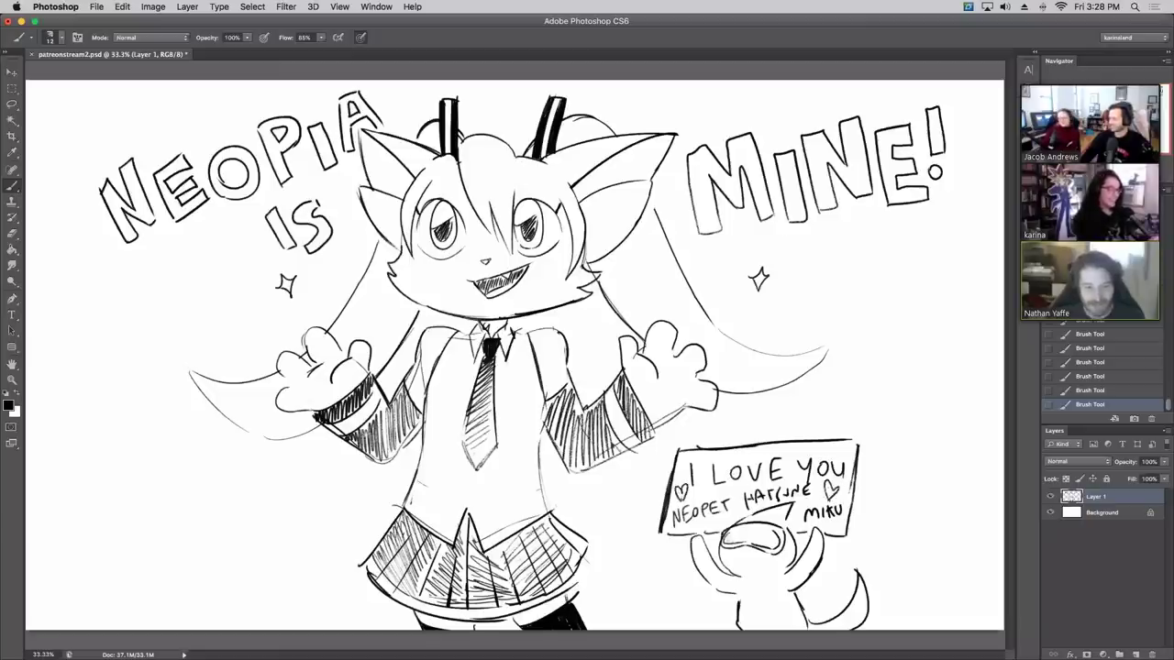
Step: Sketch a second, tiny figure with raised arms at the canvas edge, between the skirt and the sign holder
left_click_drag(739, 603, 739, 630)
mouse_move(662, 611)
left_mouse_down()
mouse_move(655, 618)
mouse_move(688, 585)
mouse_move(686, 617)
mouse_move(692, 596)
mouse_move(669, 613)
left_mouse_up()
key("super+z")
left_click_drag(656, 619, 698, 628)
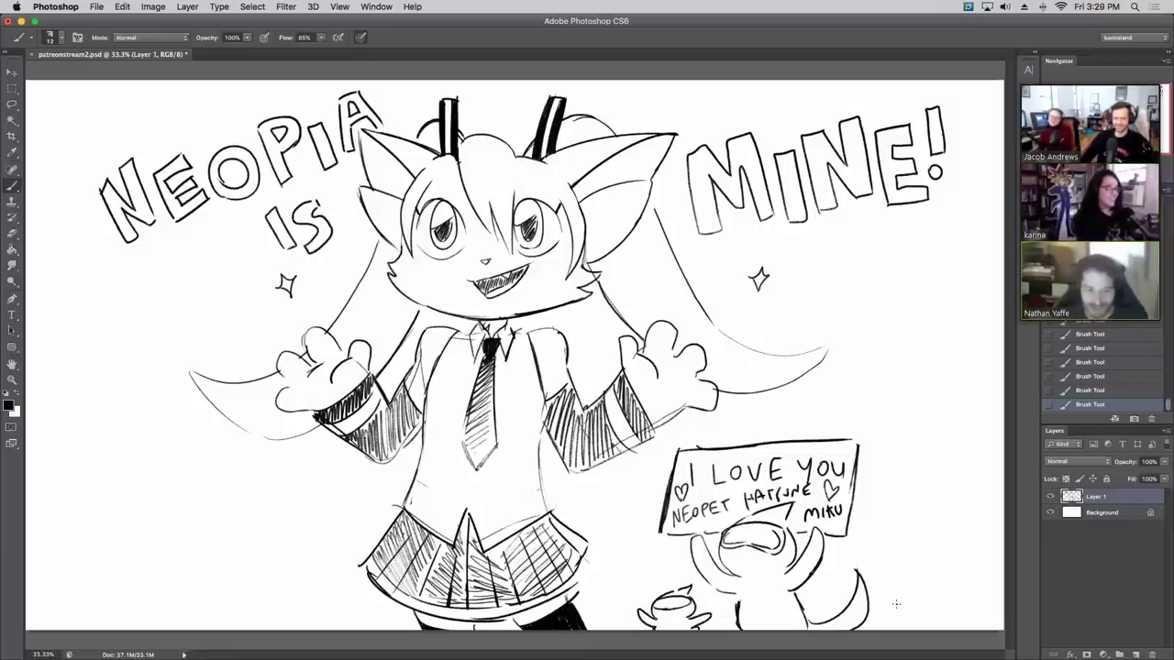
left_click_drag(894, 608, 913, 580)
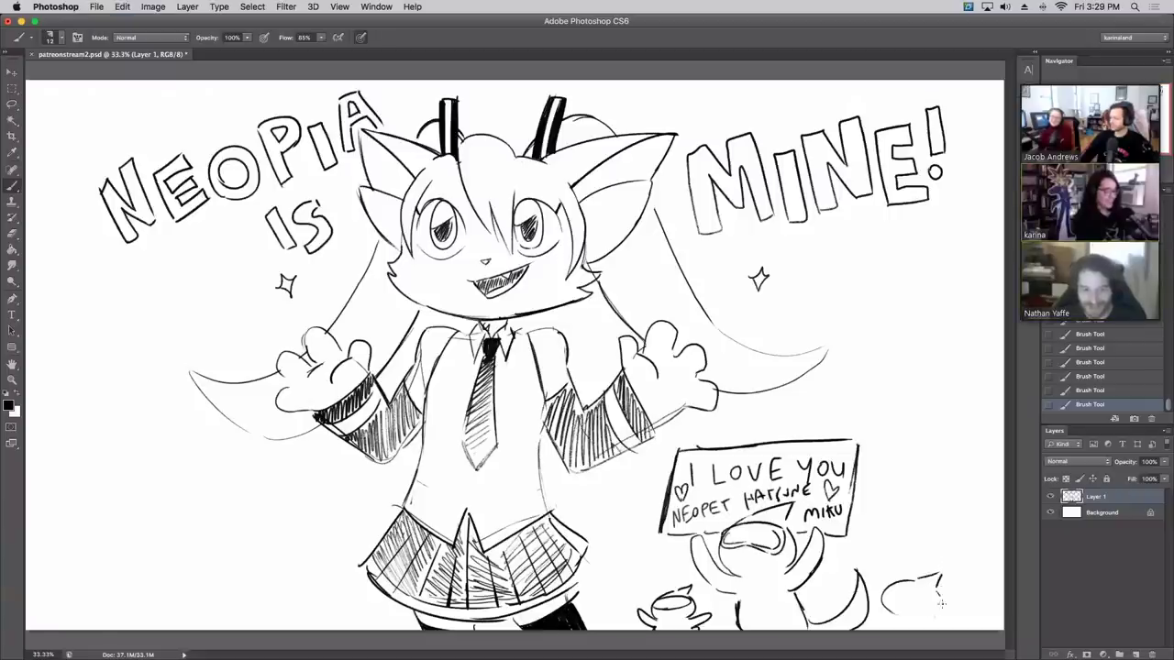
left_click_drag(878, 572, 871, 614)
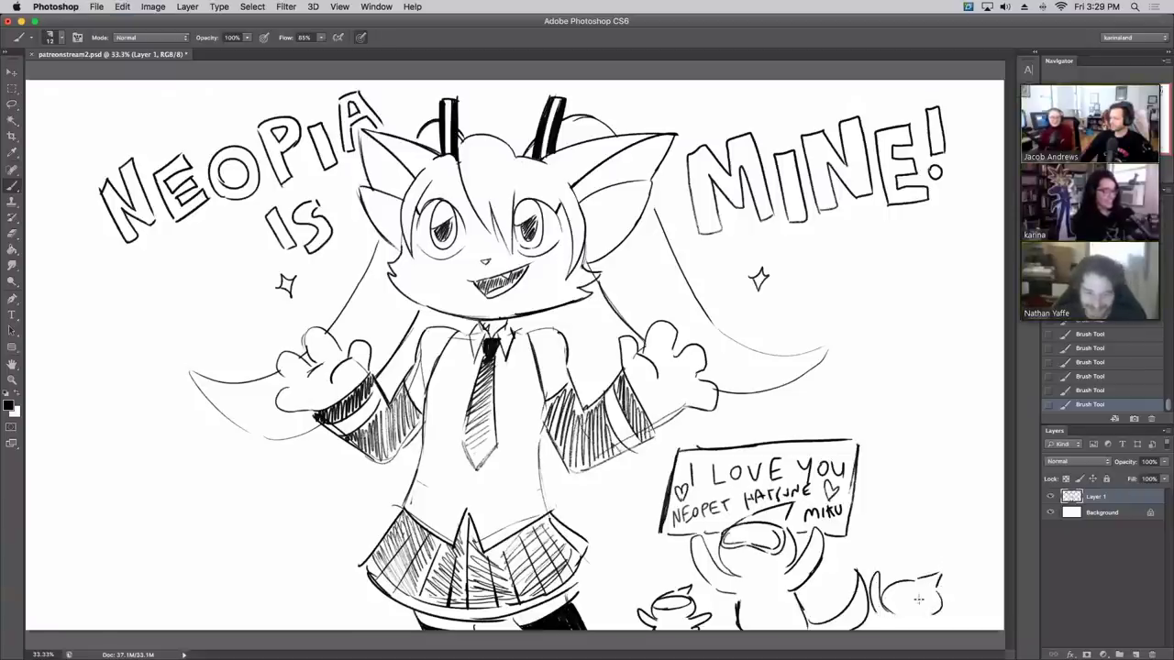
mouse_move(939, 579)
left_mouse_down()
mouse_move(941, 623)
mouse_move(954, 623)
left_mouse_up()
left_click(1087, 392)
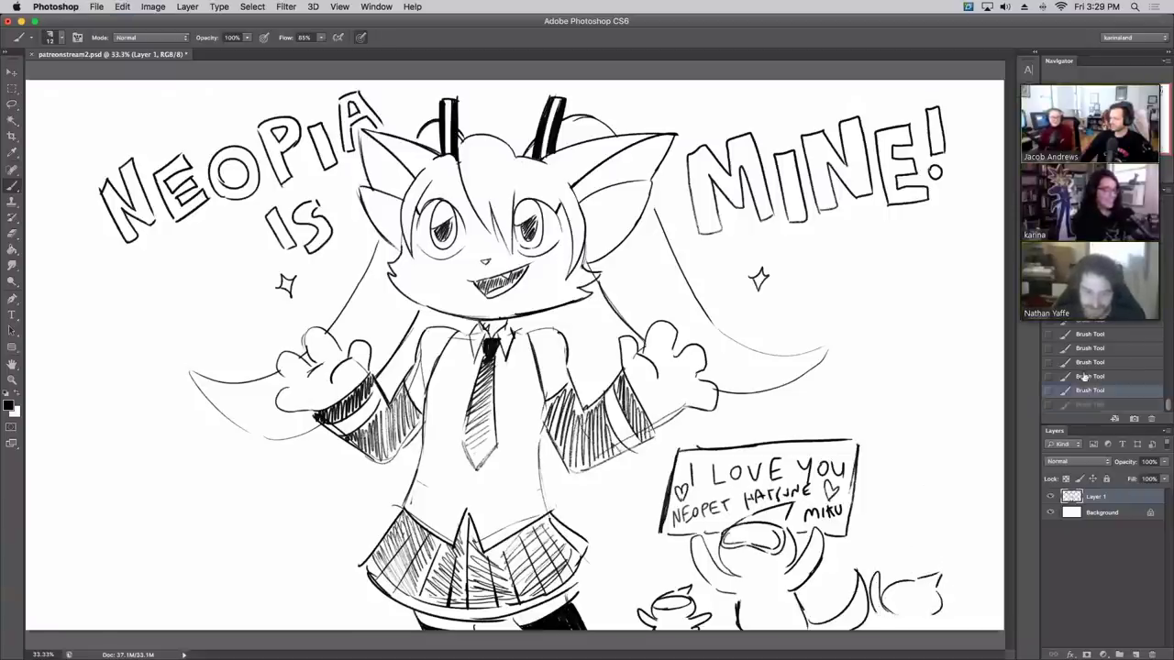
left_click(1085, 377)
left_click(1088, 361)
left_click(1088, 347)
left_click_drag(1087, 336, 1083, 324)
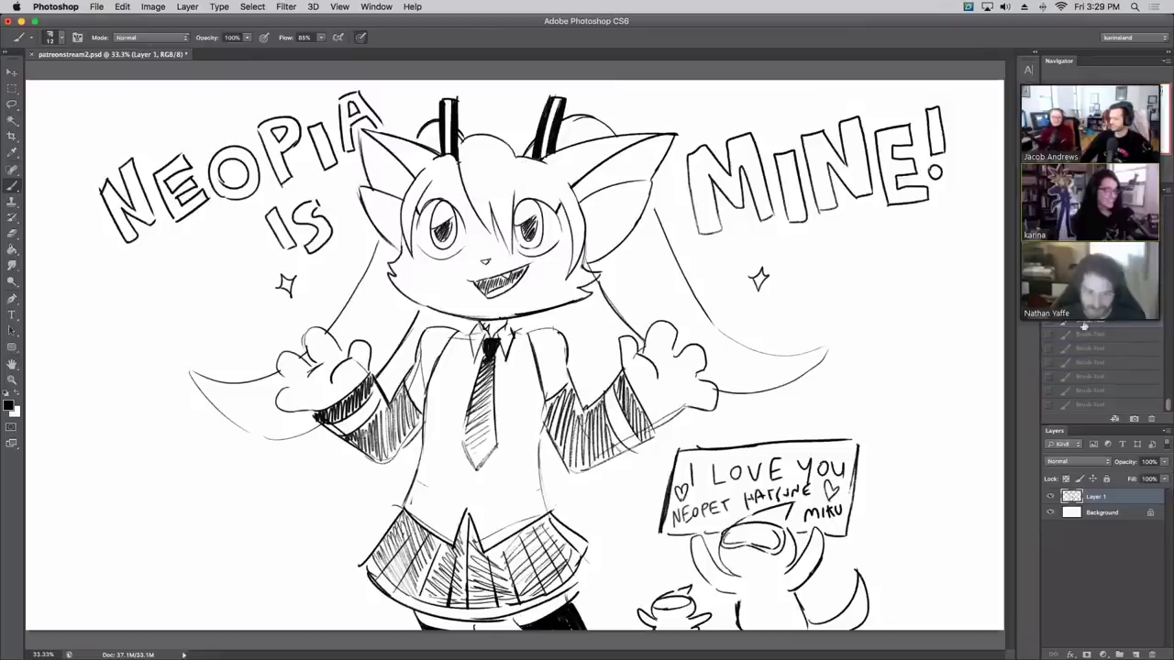
Step: Draw another small figure with a curved tail, pointed head and raised arms on the far side of the sign holder
left_click_drag(886, 628, 902, 569)
mouse_move(908, 621)
left_mouse_down()
mouse_move(944, 621)
mouse_move(935, 602)
mouse_move(956, 591)
mouse_move(968, 618)
mouse_move(933, 601)
left_mouse_up()
left_click_drag(963, 601, 978, 627)
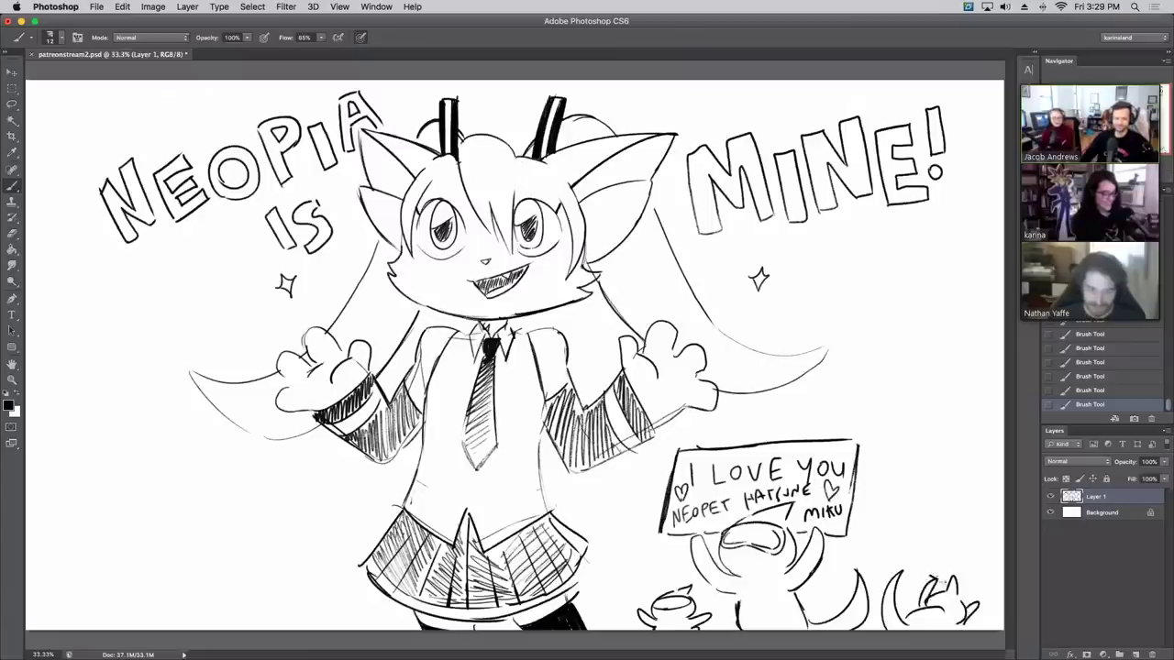
Step: Add short upright sticks to the raised hands of the two small figures flanking the sign holder
left_click_drag(937, 580, 977, 612)
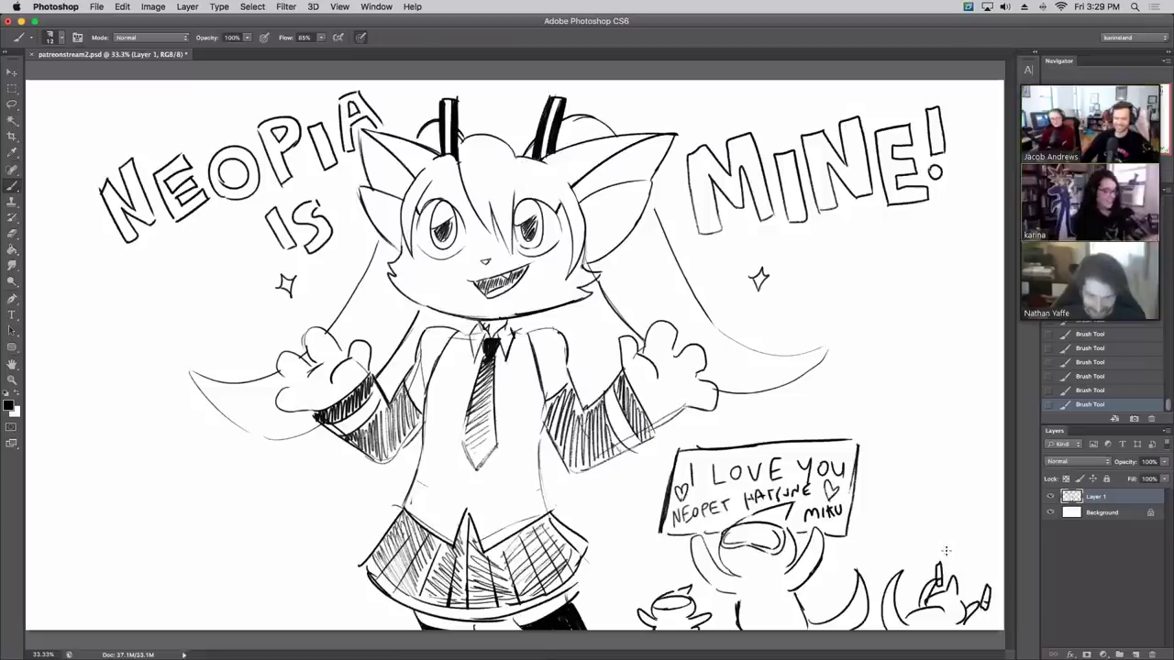
left_click_drag(632, 592, 631, 620)
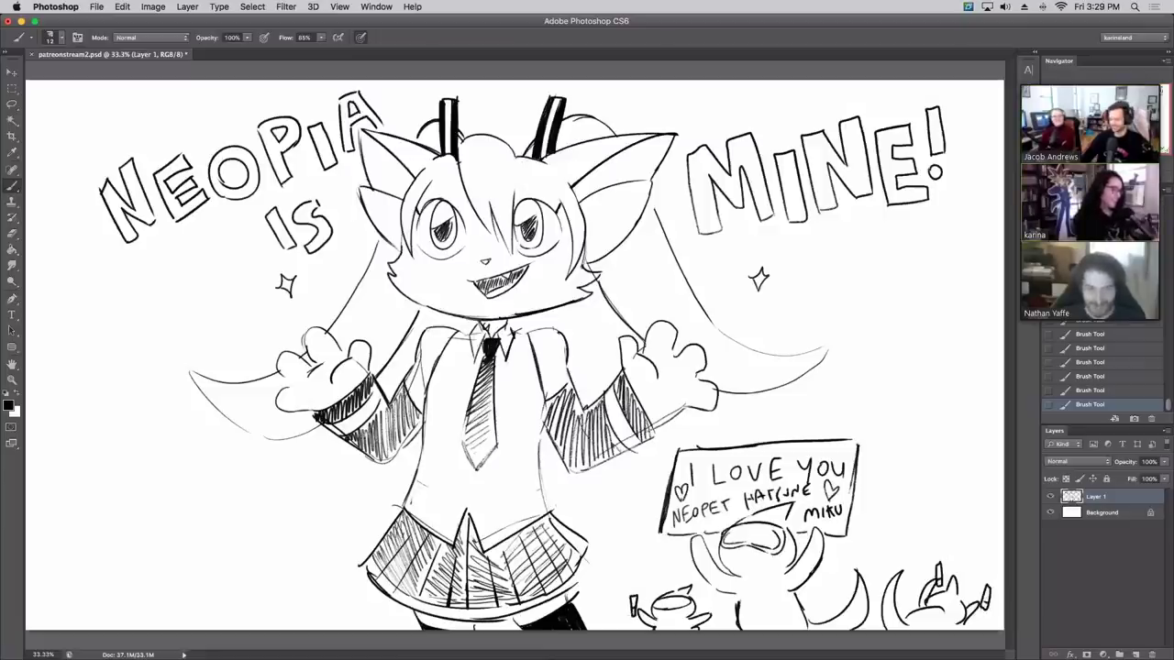
left_click_drag(711, 598, 711, 621)
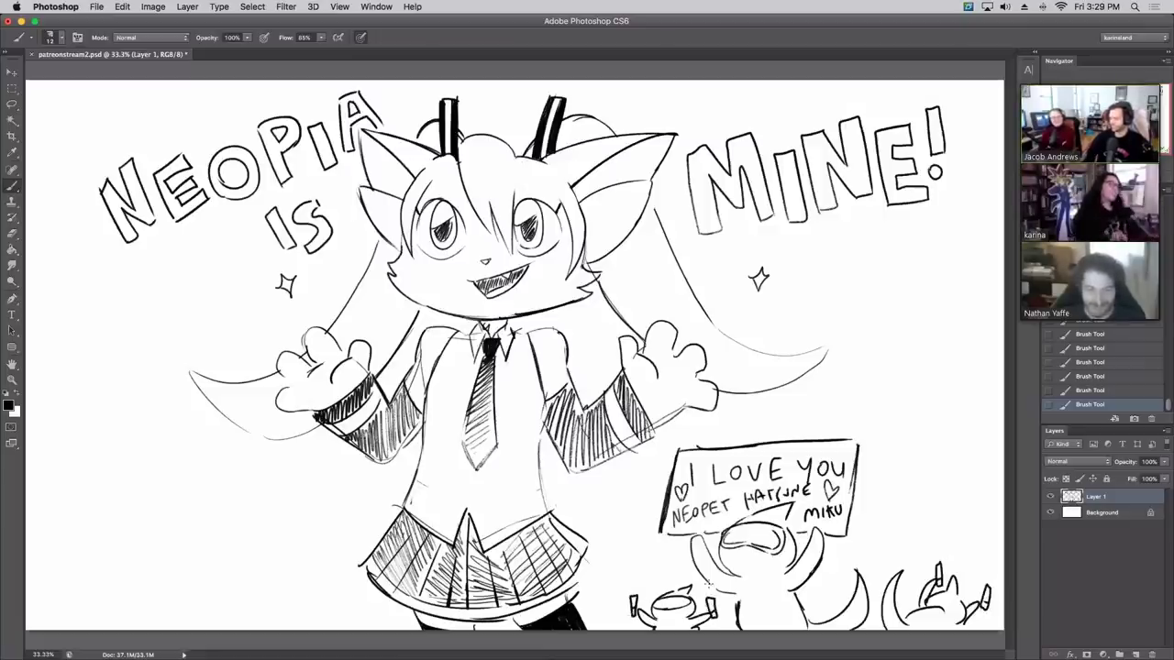
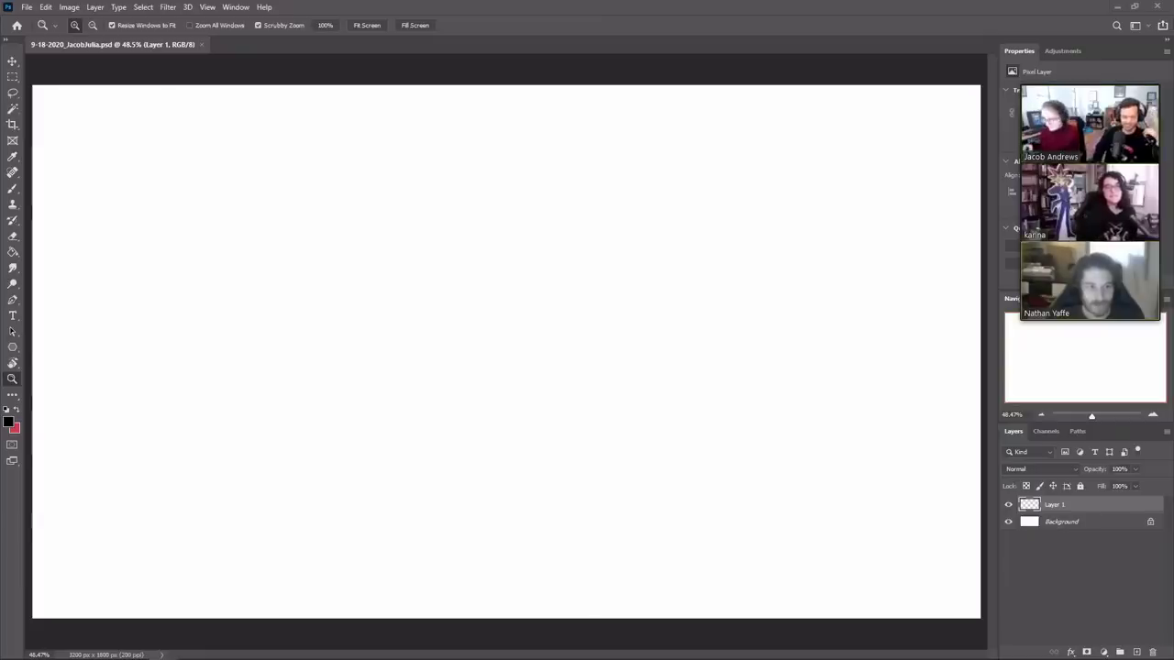
left_click(13, 189)
mouse_move(548, 212)
left_mouse_down()
mouse_move(617, 323)
mouse_move(555, 217)
left_mouse_up()
key("z")
key("x")
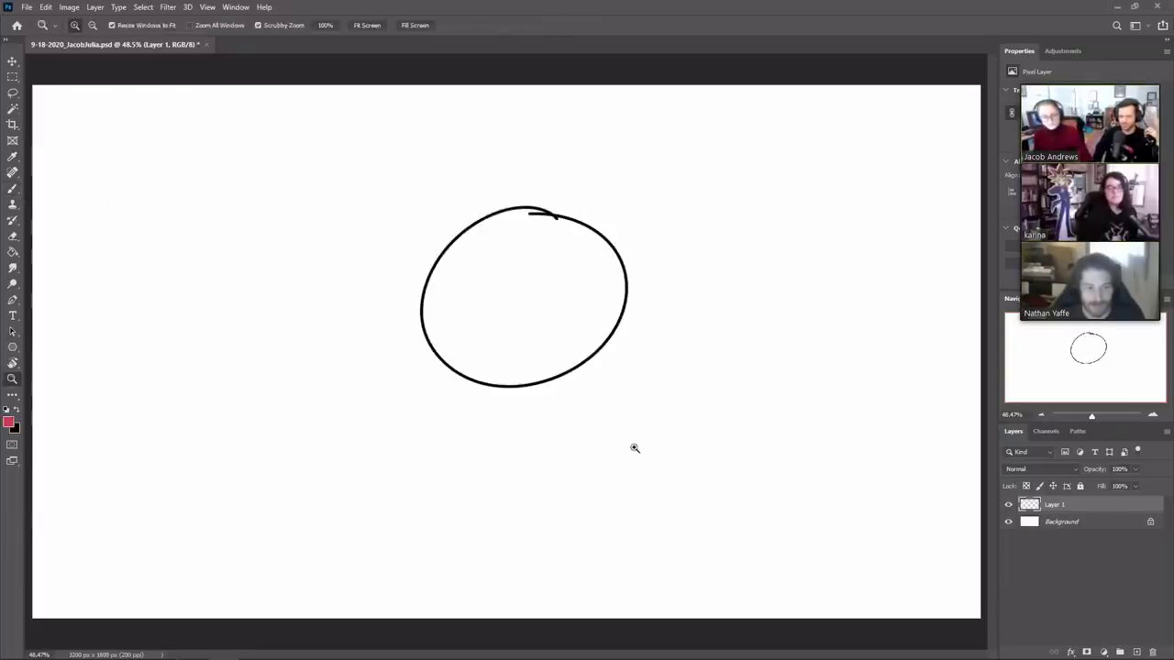
key("ctrl+z")
Step: Pick the Kyle's Inkbox - Belgian Comics brush, try a stroke on the blank canvas and undo it
key("b")
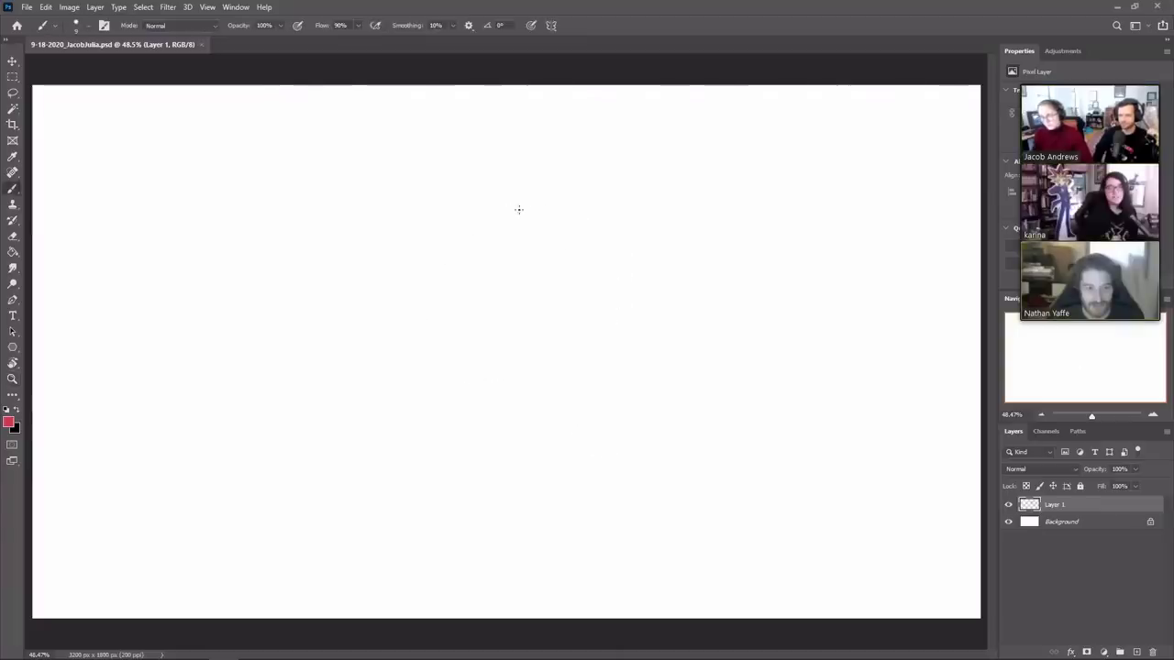
left_click(89, 27)
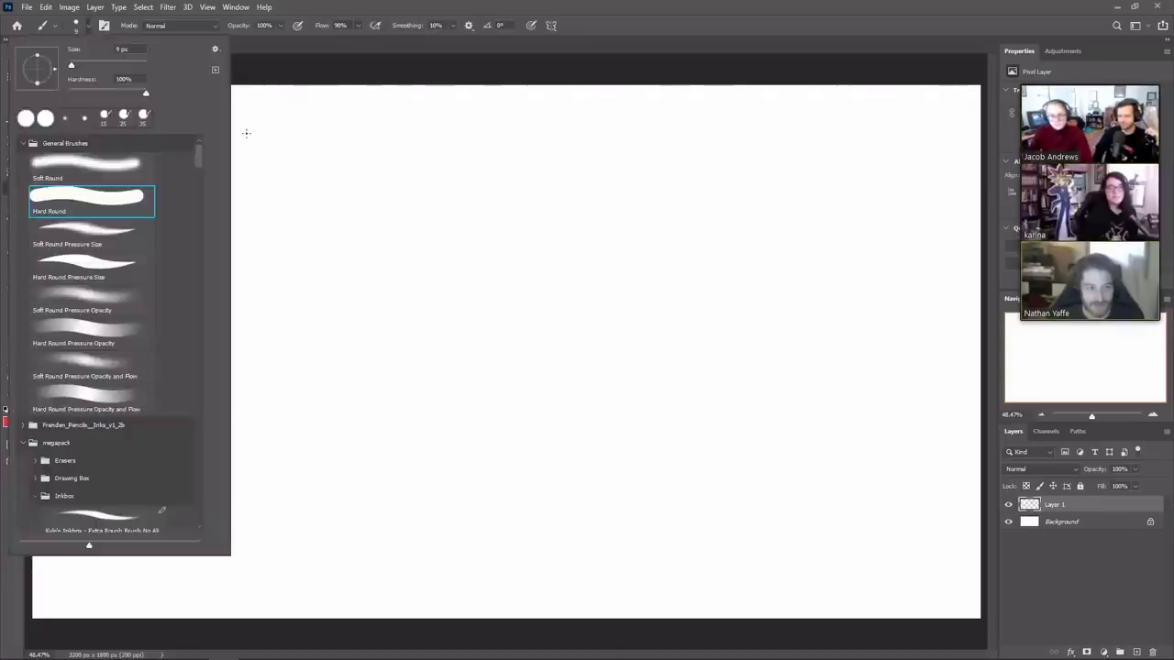
scroll(198, 152, "up", 1)
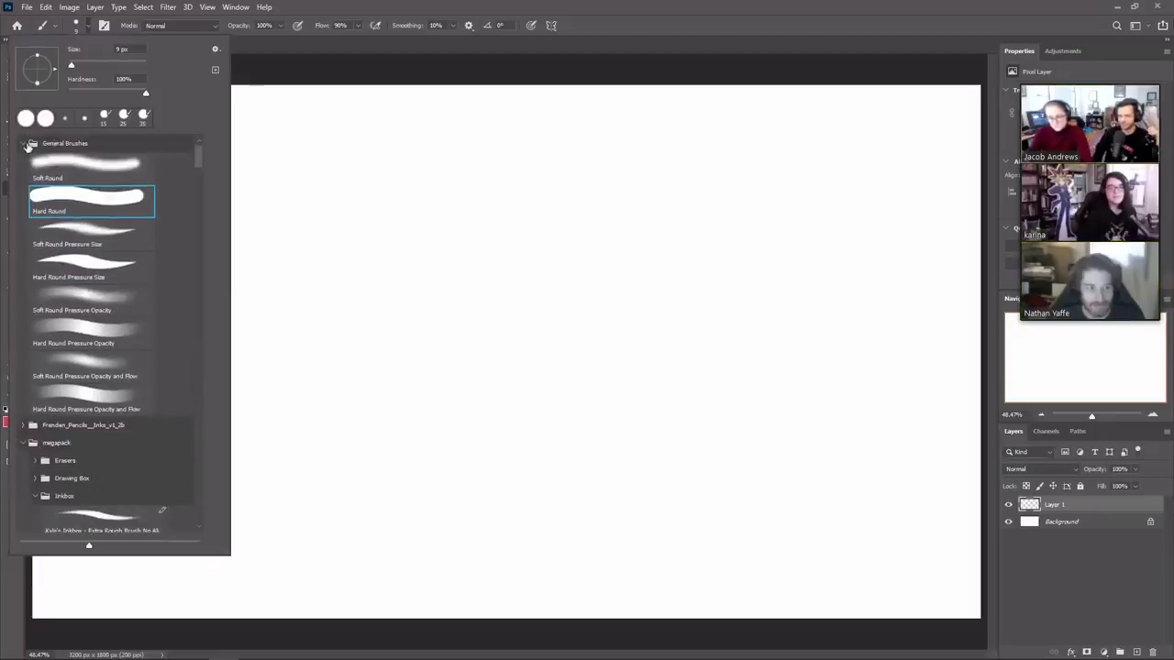
left_click(24, 144)
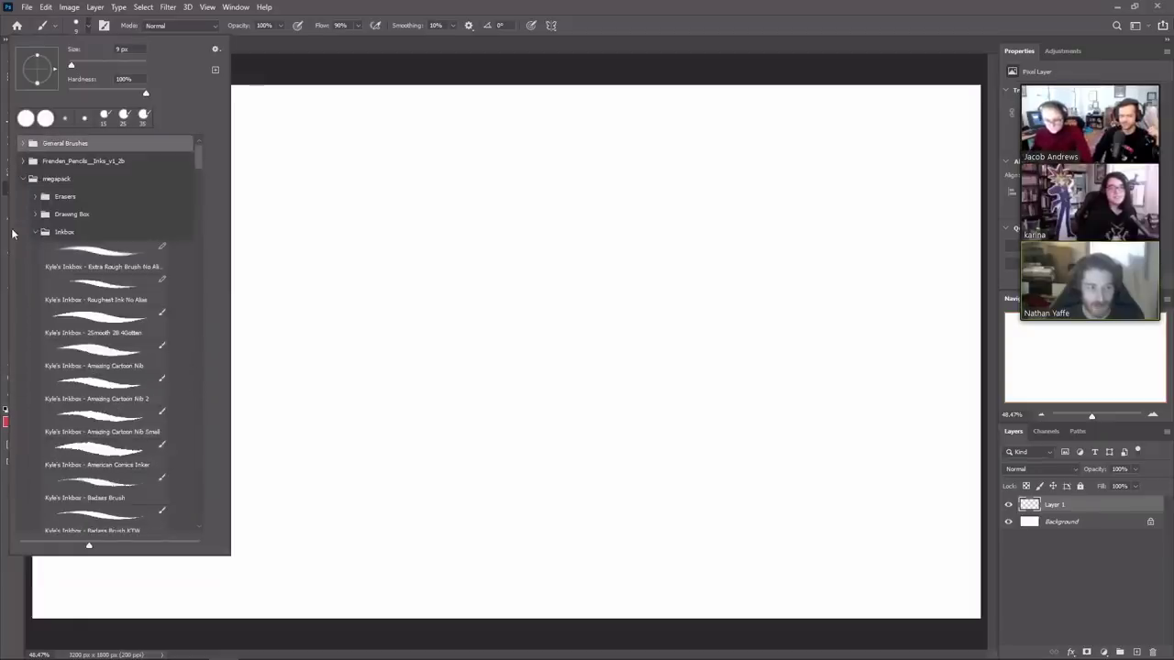
scroll(101, 431, "down", 12)
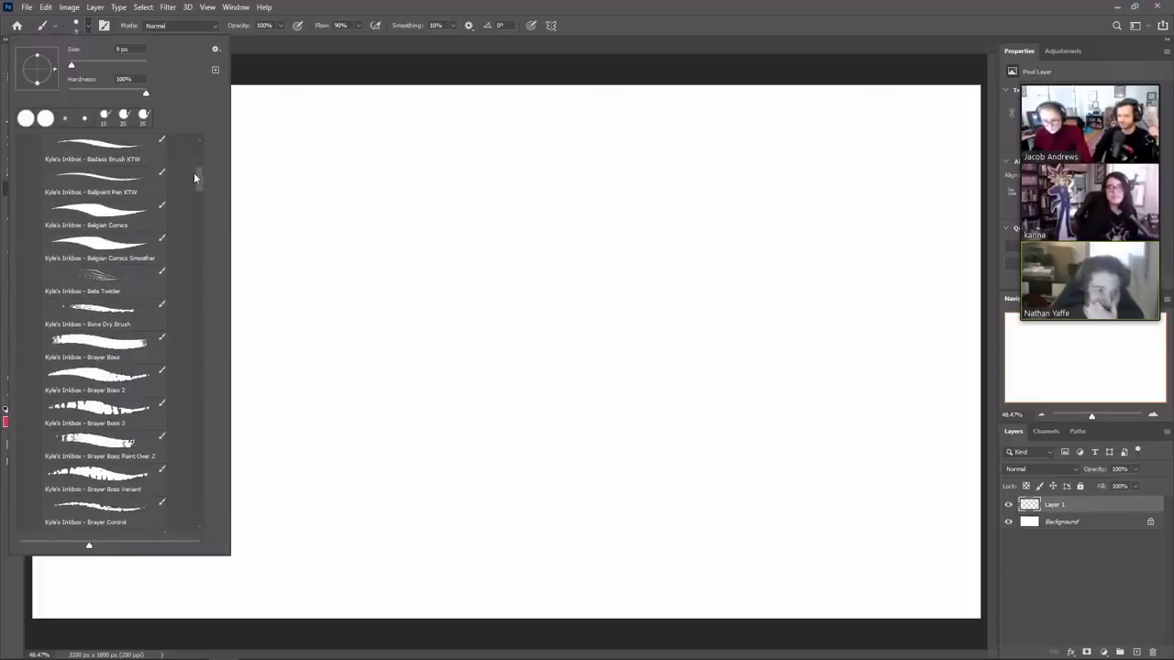
mouse_move(196, 172)
left_mouse_down()
mouse_move(203, 367)
mouse_move(233, 116)
left_mouse_up()
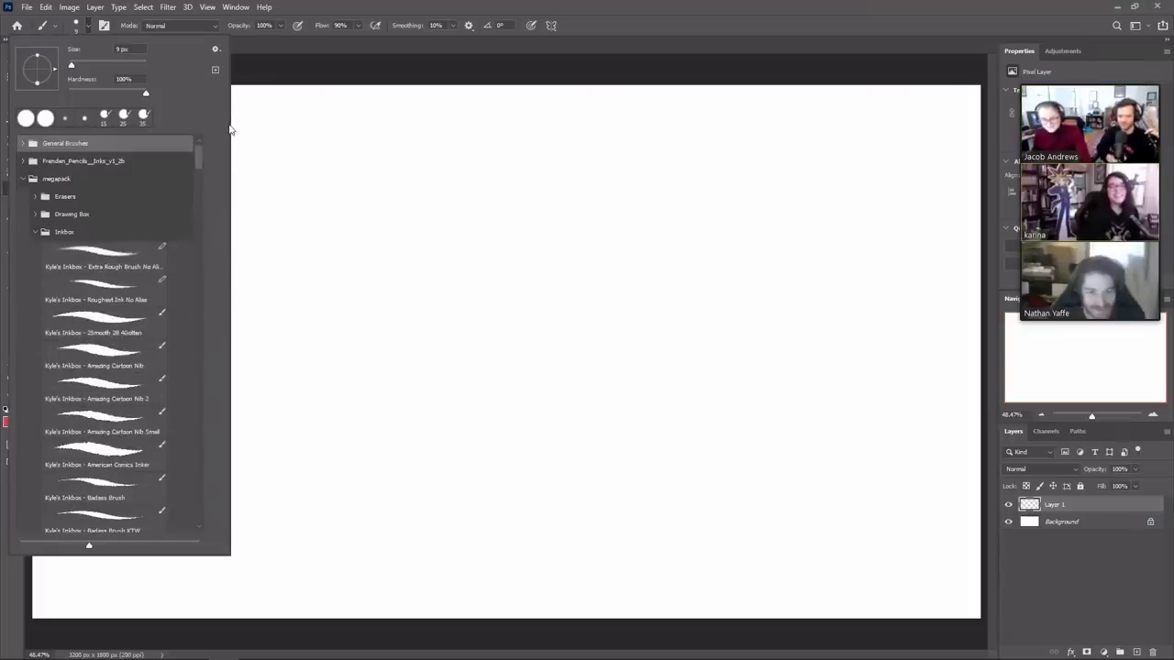
scroll(225, 163, "down", 10)
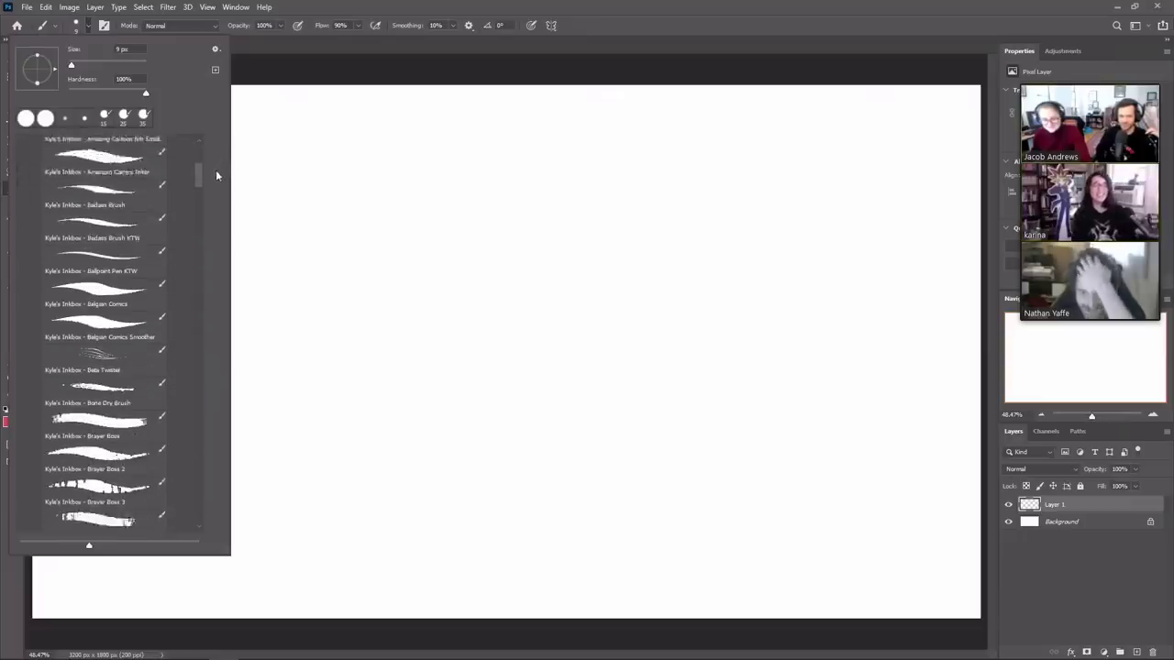
scroll(154, 195, "up", 3)
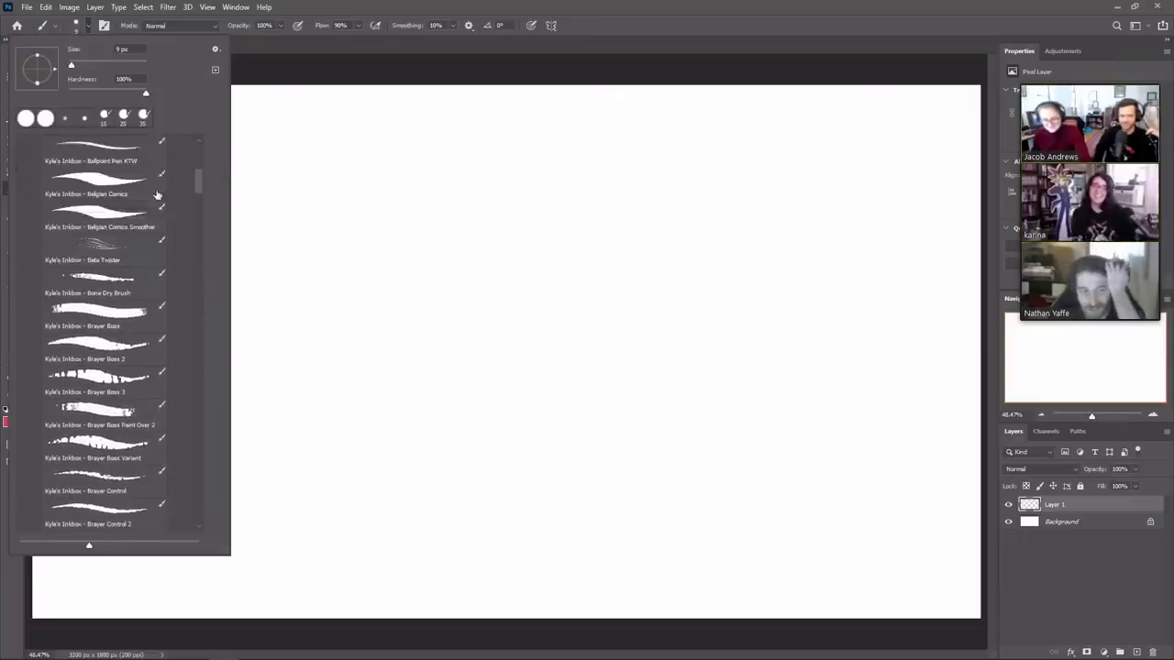
left_click(93, 242)
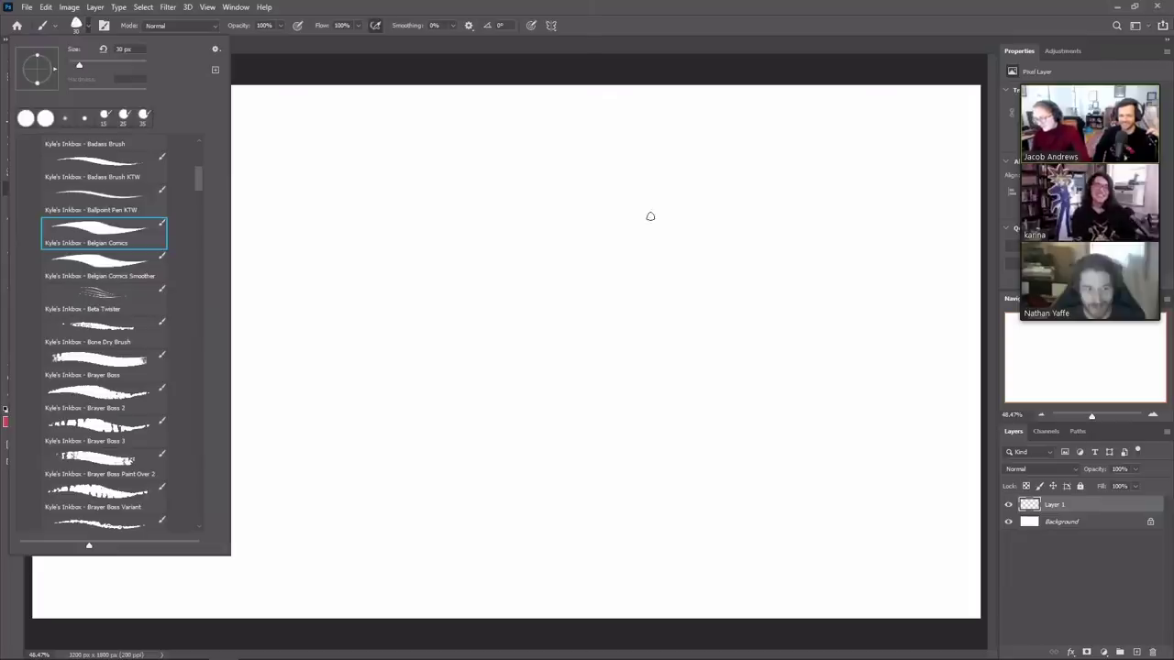
left_click_drag(650, 215, 612, 218)
key("ctrl+z")
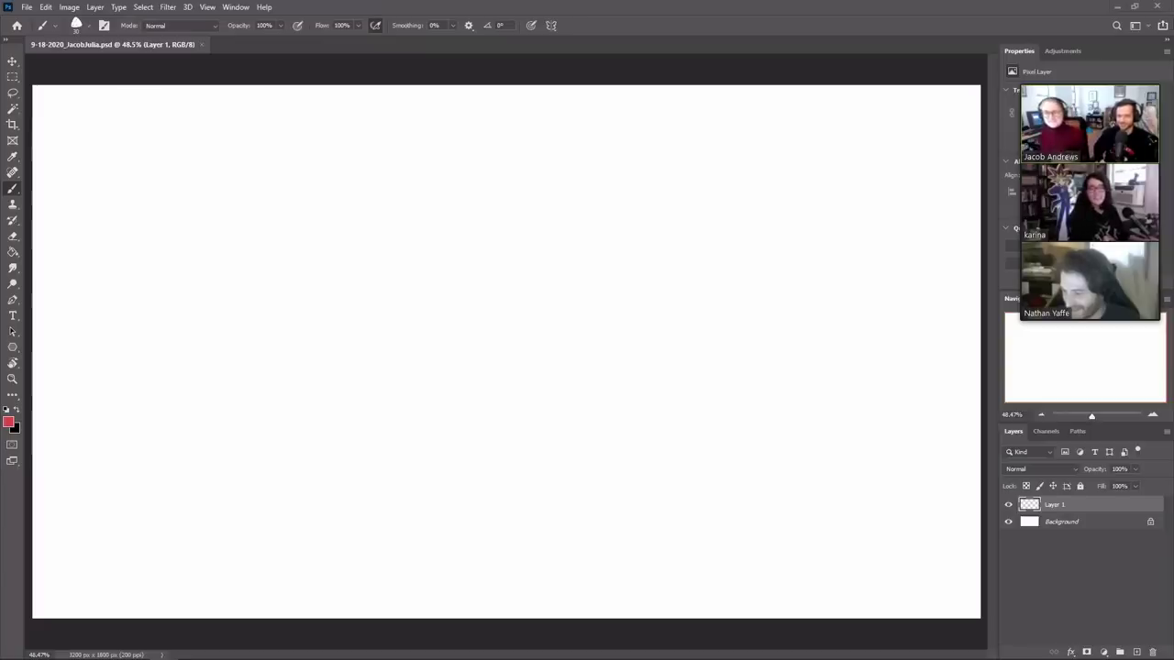
Step: Switch to a broad graphite stick brush from the Drawing Box set, try a large red stroke and undo it
left_click(236, 6)
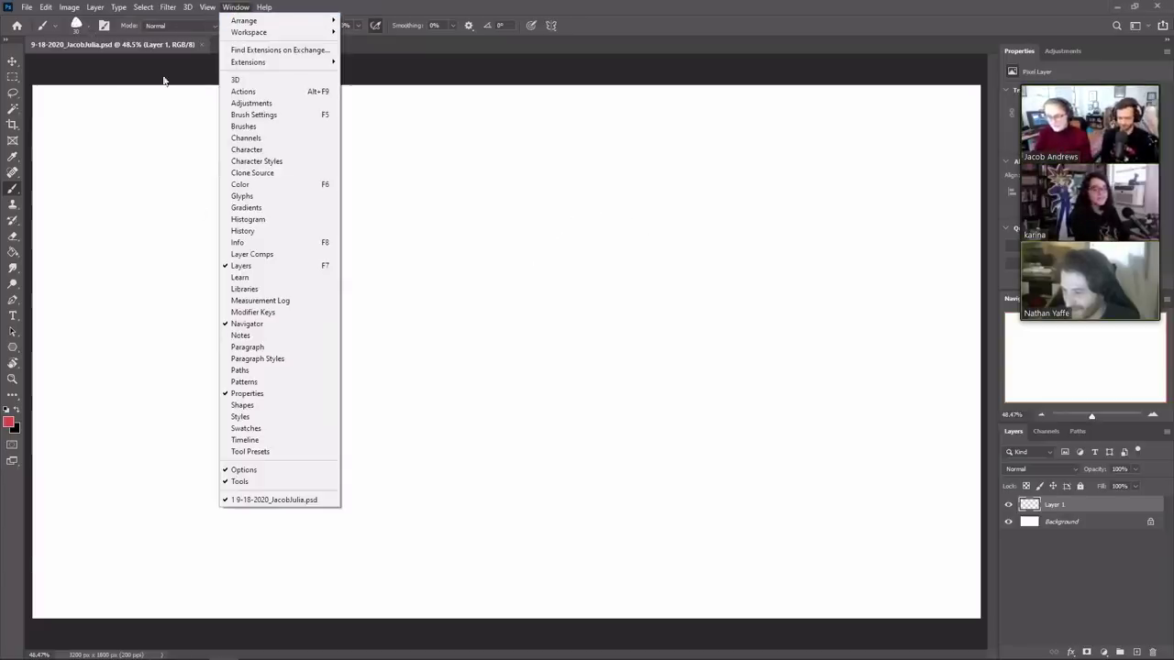
left_click(87, 26)
left_click_drag(199, 180, 199, 158)
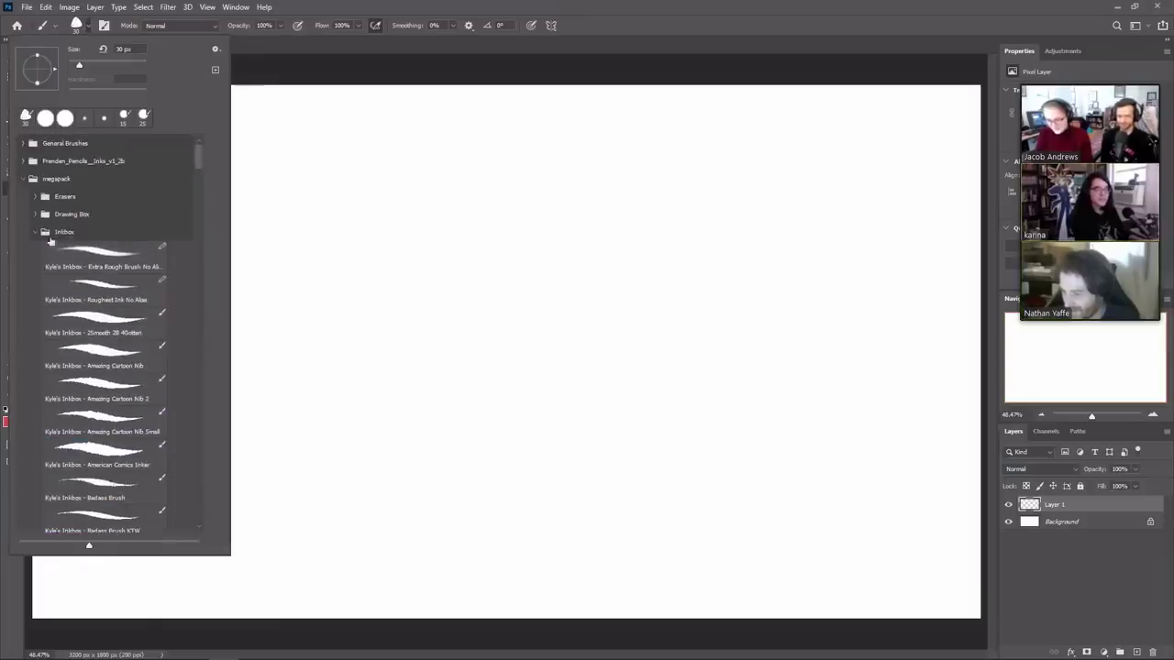
left_click(37, 233)
left_click(35, 214)
scroll(202, 204, "down", 6)
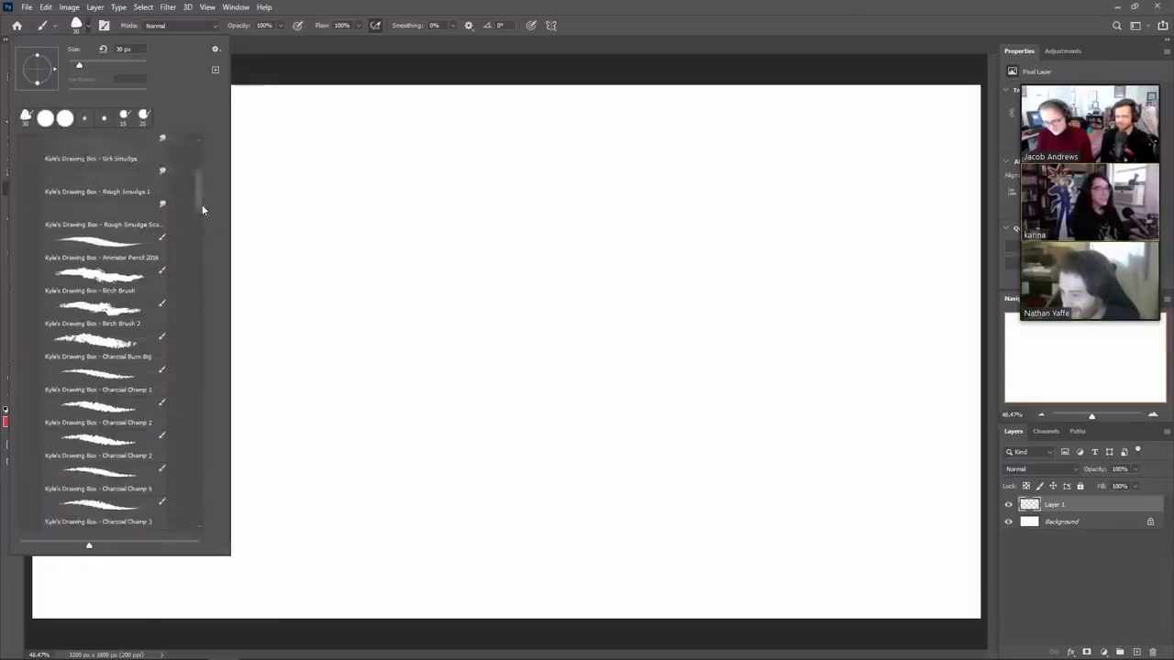
scroll(200, 240, "down", 5)
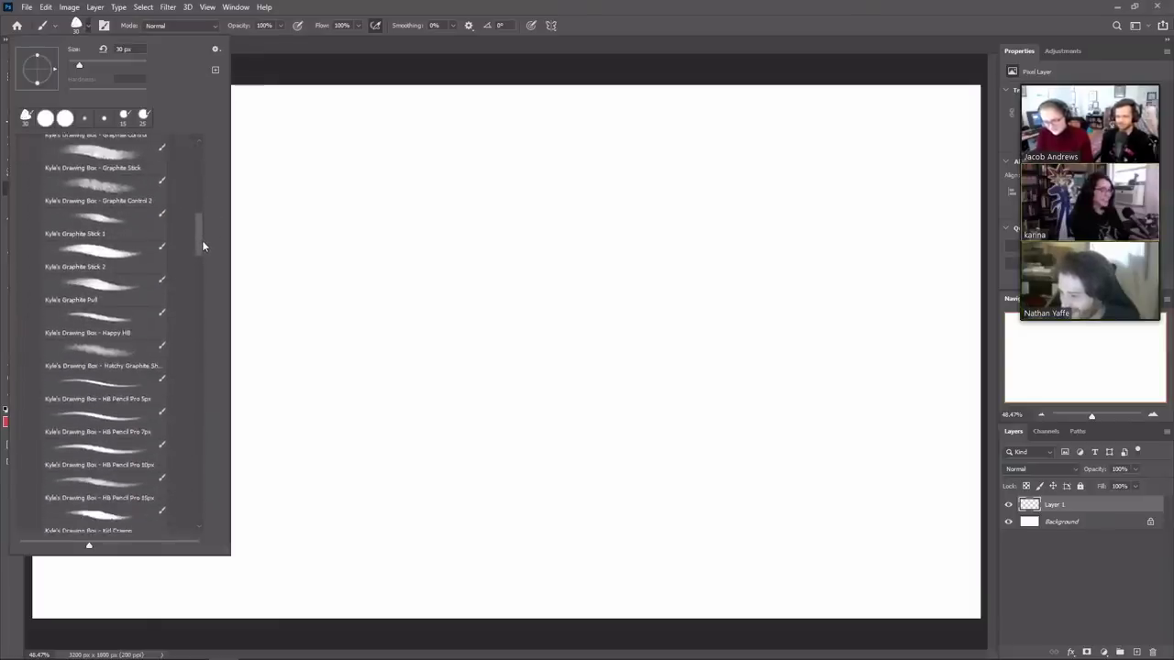
left_click(128, 268)
left_click_drag(609, 194, 621, 472)
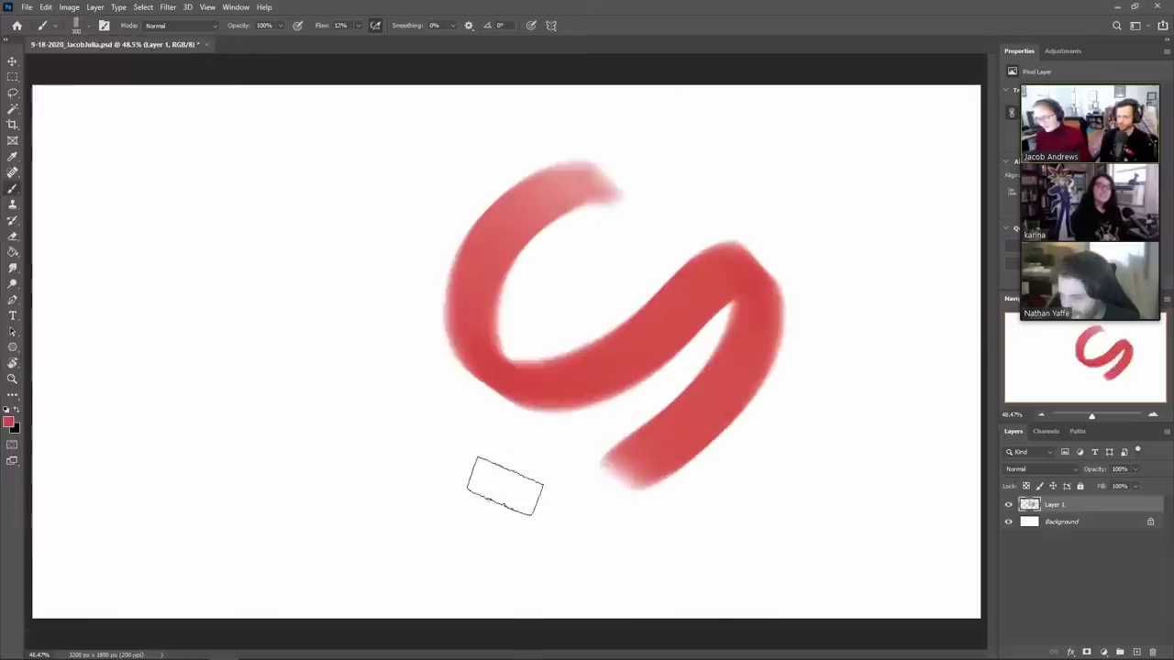
key("ctrl+z")
Step: Reset the colours to default black and white and shrink the brush tip to a small size
key("d")
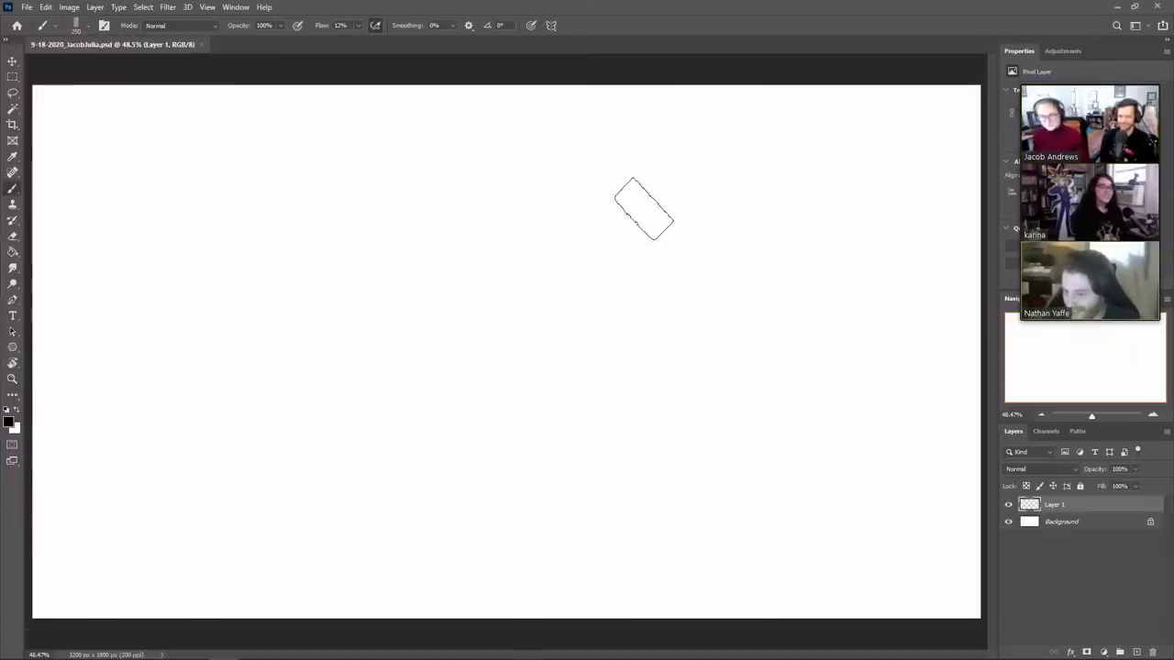
key("bracketleft")
key("bracketleft")
key("bracketleft")
key("bracketleft")
key("bracketleft")
key("bracketleft")
key("bracketleft")
key("bracketleft")
key("bracketleft")
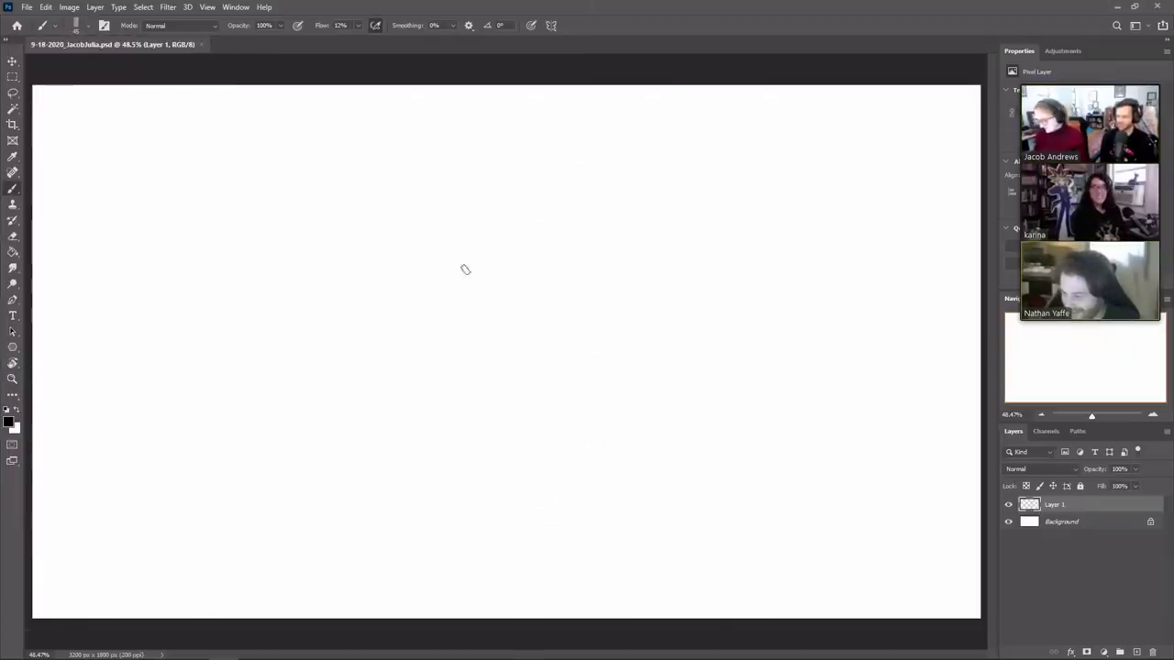
Step: Sketch a light circle for a head at the canvas's upper middle with a vertical centre line extending below it
mouse_move(525, 137)
left_mouse_down()
mouse_move(467, 272)
mouse_move(530, 120)
left_mouse_up()
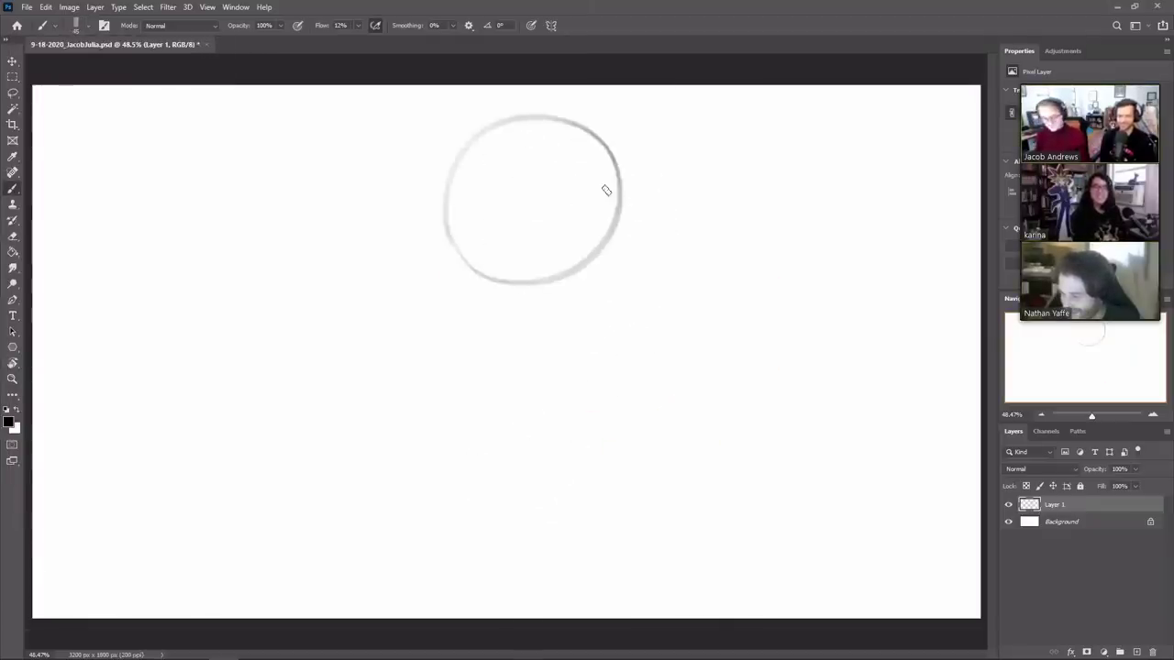
key("ctrl+z")
mouse_move(472, 275)
left_mouse_down()
mouse_move(623, 160)
mouse_move(468, 287)
left_mouse_up()
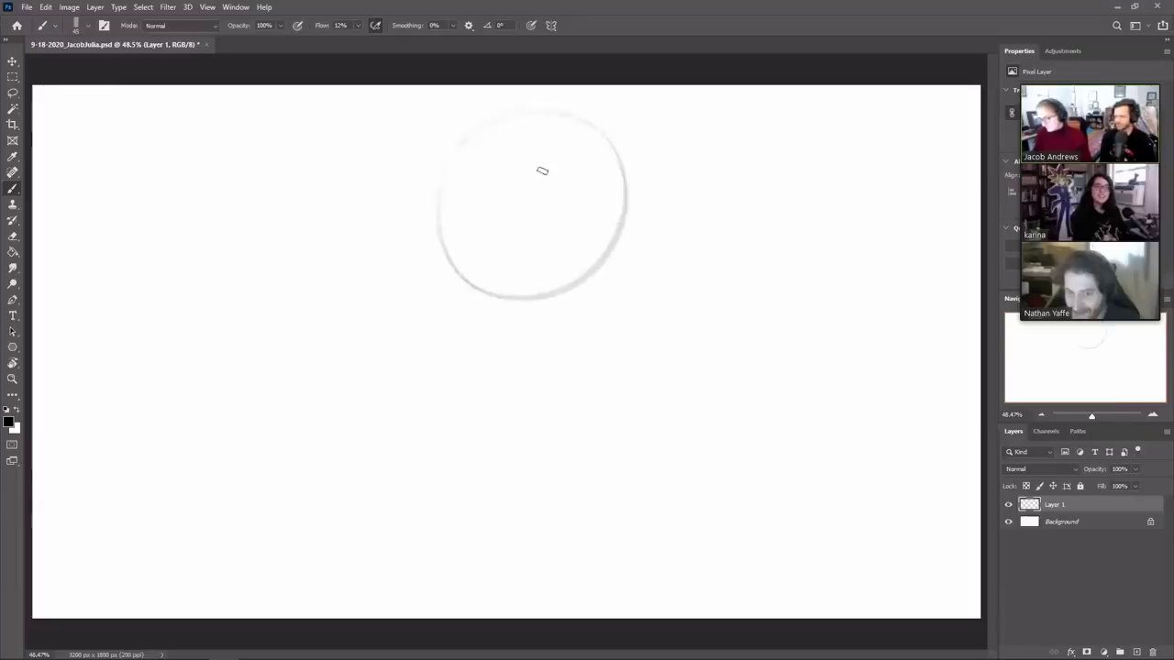
left_click_drag(529, 124, 544, 347)
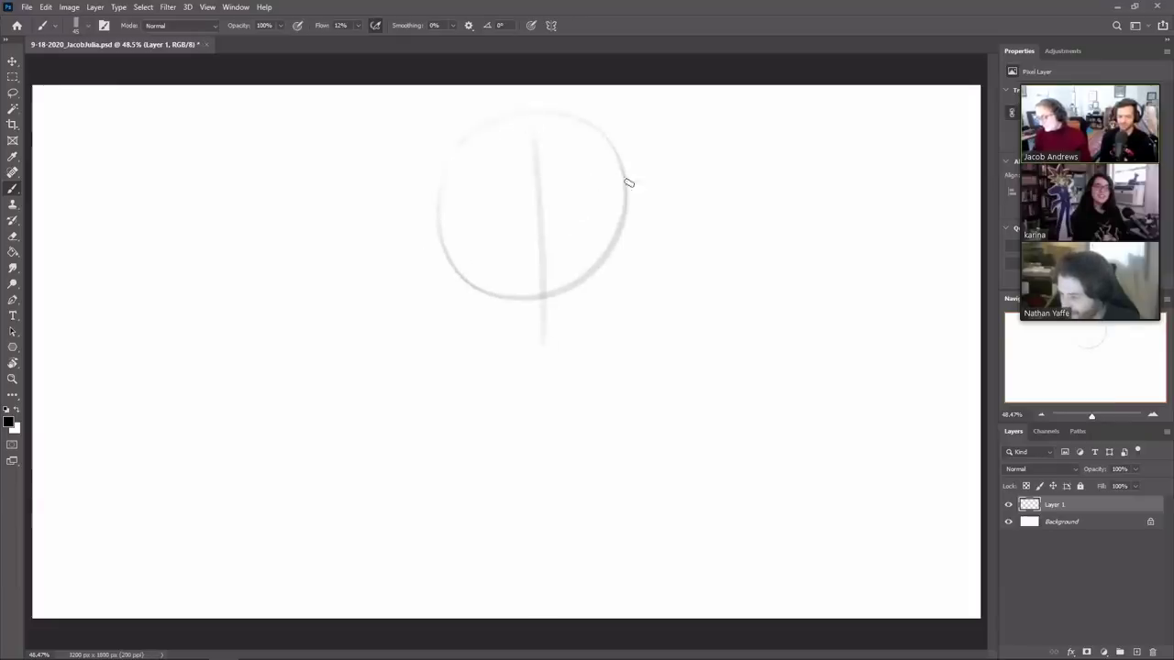
Step: Sketch the right side of the face below the head circle, with an angled jaw running into a flat chin
left_click_drag(626, 184, 579, 295)
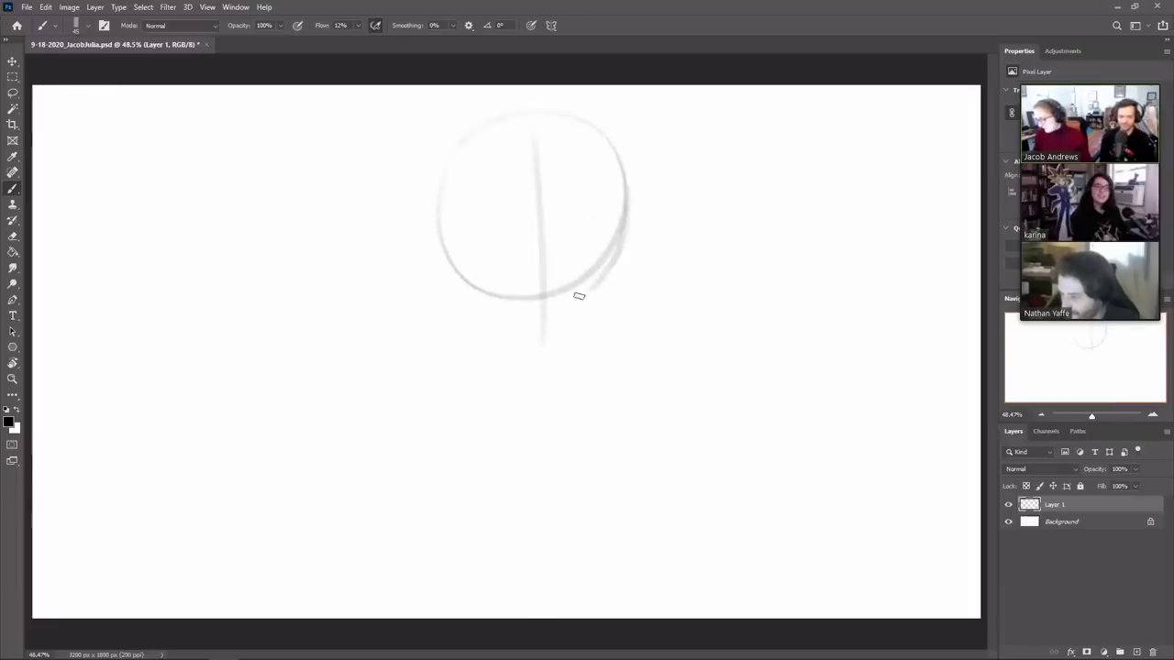
left_click_drag(619, 235, 616, 310)
key("ctrl+z")
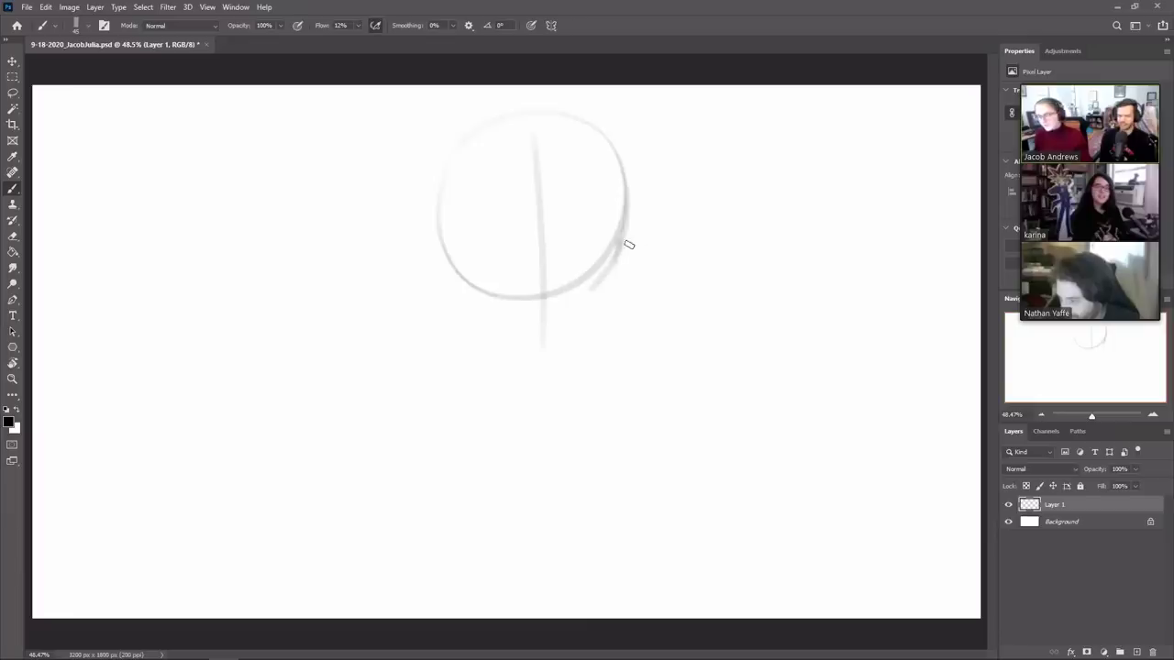
mouse_move(621, 242)
left_mouse_down()
mouse_move(614, 309)
mouse_move(566, 350)
left_mouse_up()
left_click_drag(621, 258, 619, 284)
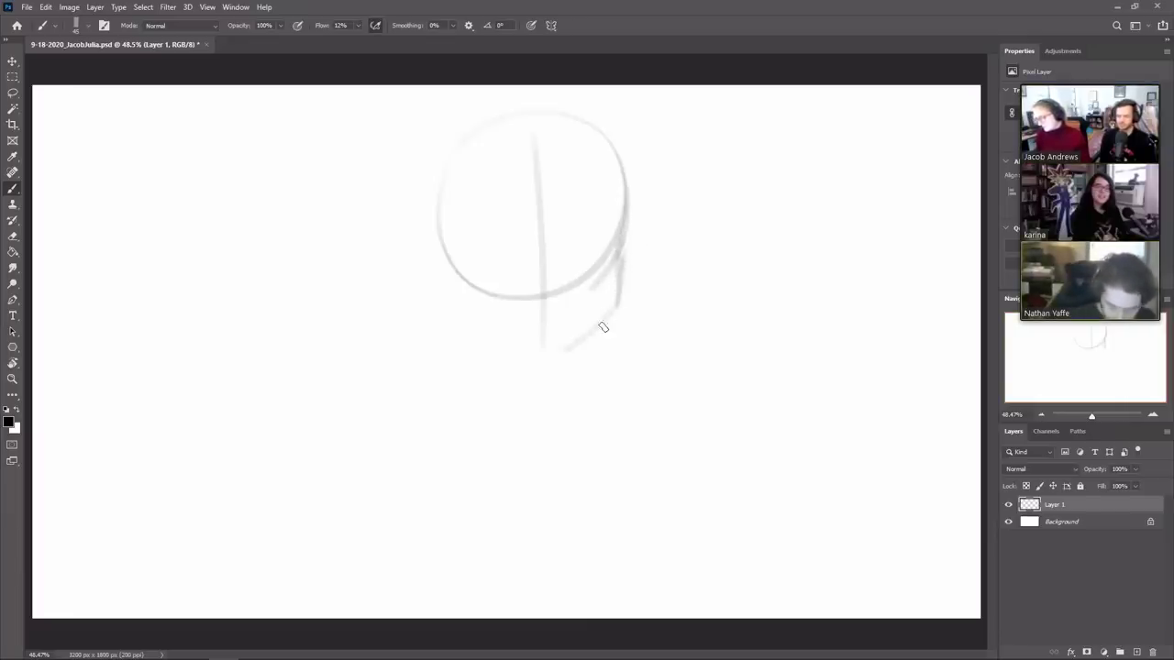
left_click_drag(598, 322, 526, 355)
Step: Sketch the left cheek and jaw line from the head circle down to the chin
left_click_drag(438, 207, 453, 289)
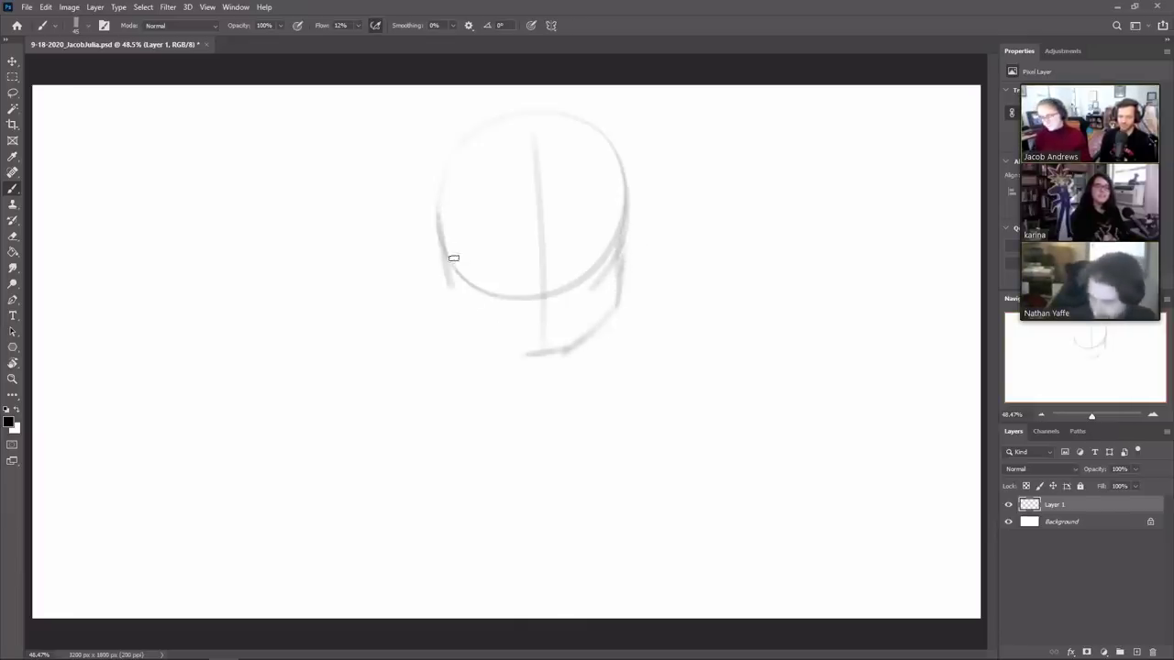
key("ctrl+z")
mouse_move(439, 211)
left_mouse_down()
mouse_move(457, 298)
mouse_move(527, 353)
left_mouse_up()
key("ctrl+z")
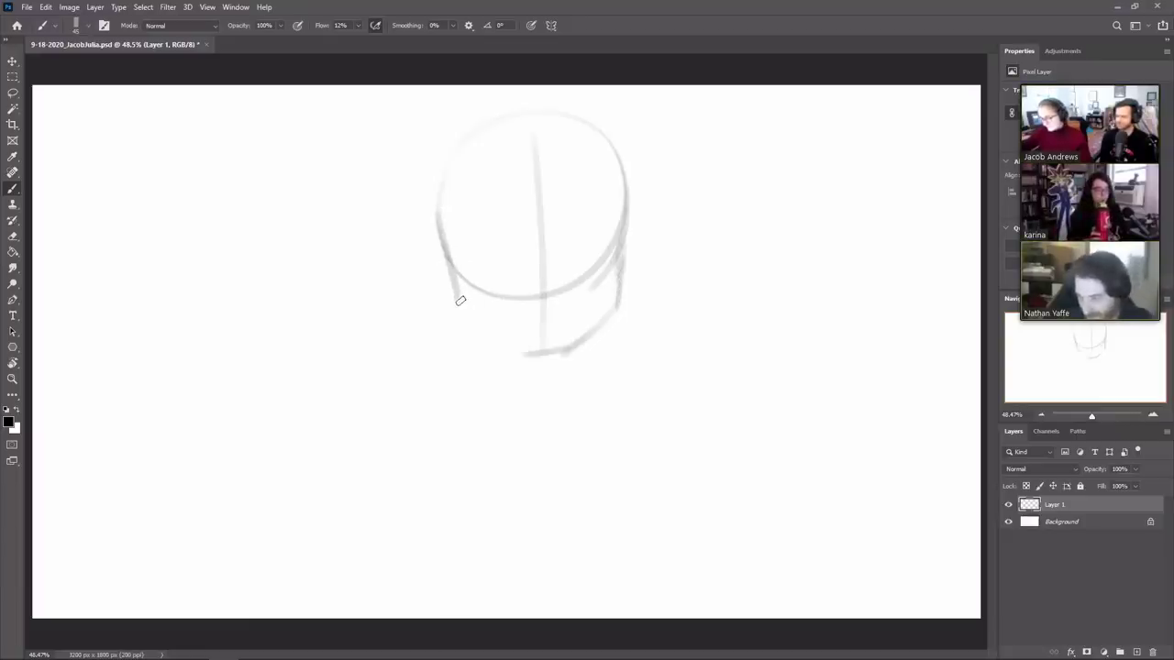
left_click_drag(456, 296, 530, 355)
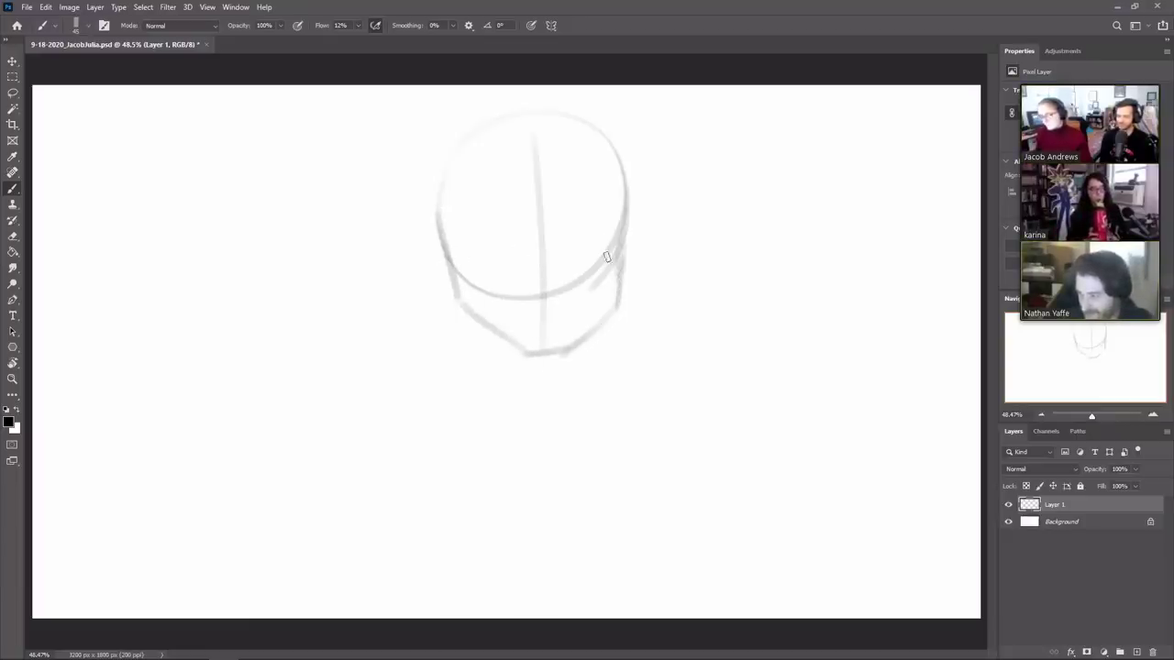
Step: Add a short horizontal eye guide across the centre line and draw two thick, dark arched eyebrows above it
mouse_move(507, 226)
left_mouse_down()
mouse_move(583, 222)
mouse_move(464, 201)
mouse_move(488, 208)
left_mouse_up()
key("ctrl+z")
key("e")
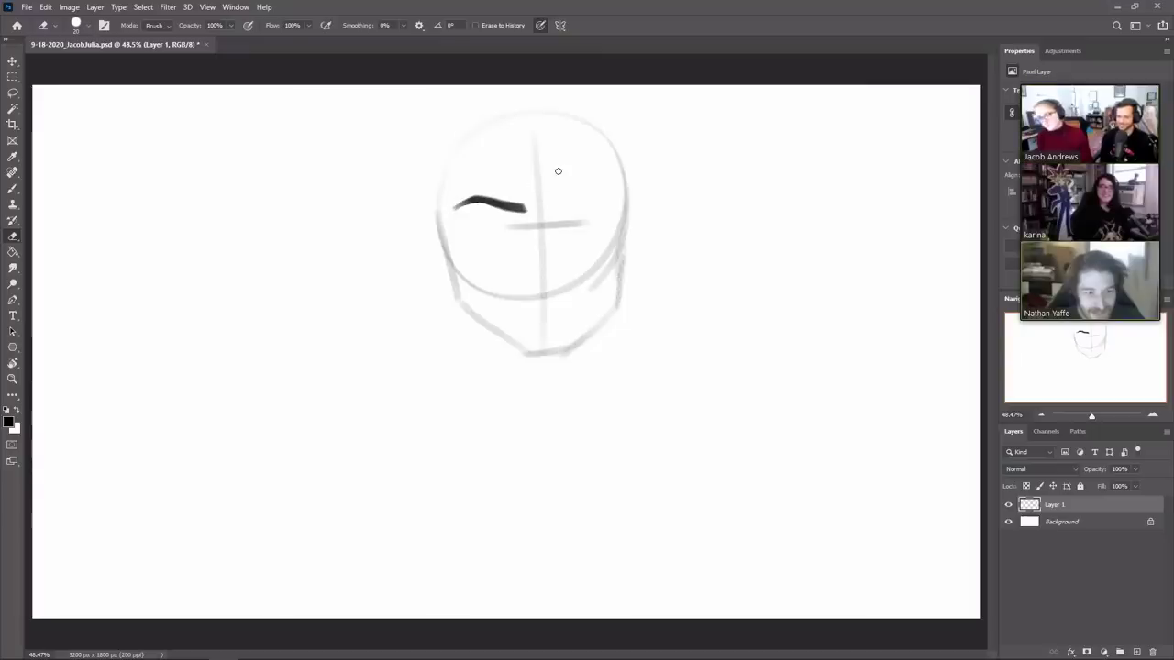
key("b")
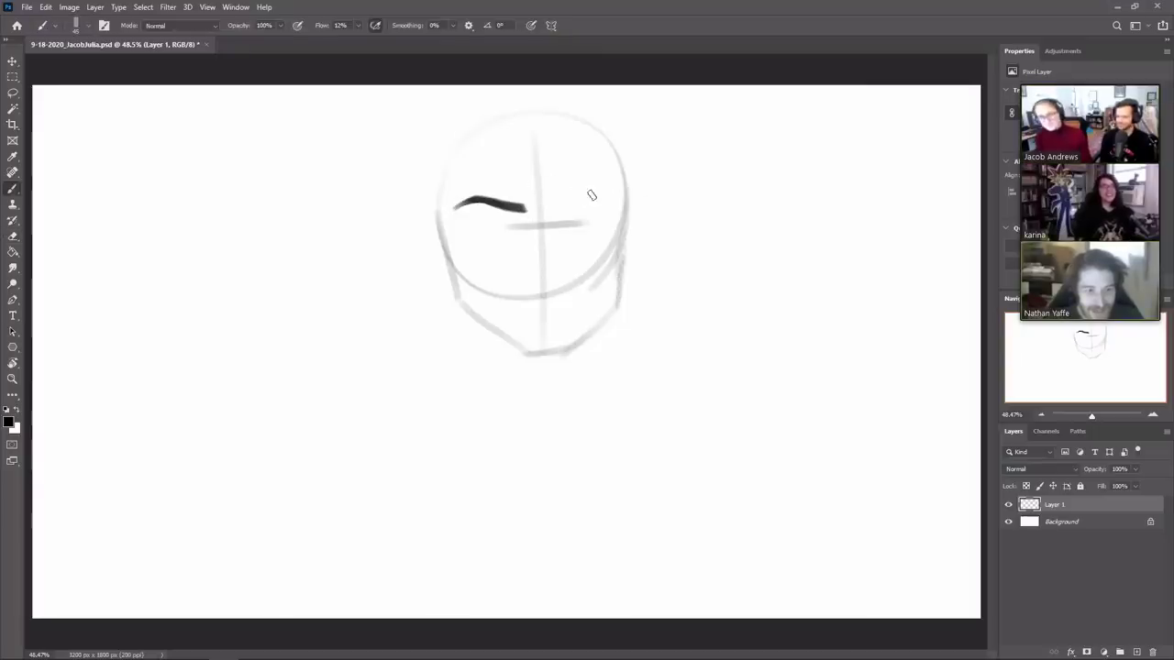
mouse_move(556, 211)
left_mouse_down()
mouse_move(606, 194)
mouse_move(565, 199)
left_mouse_up()
key("e")
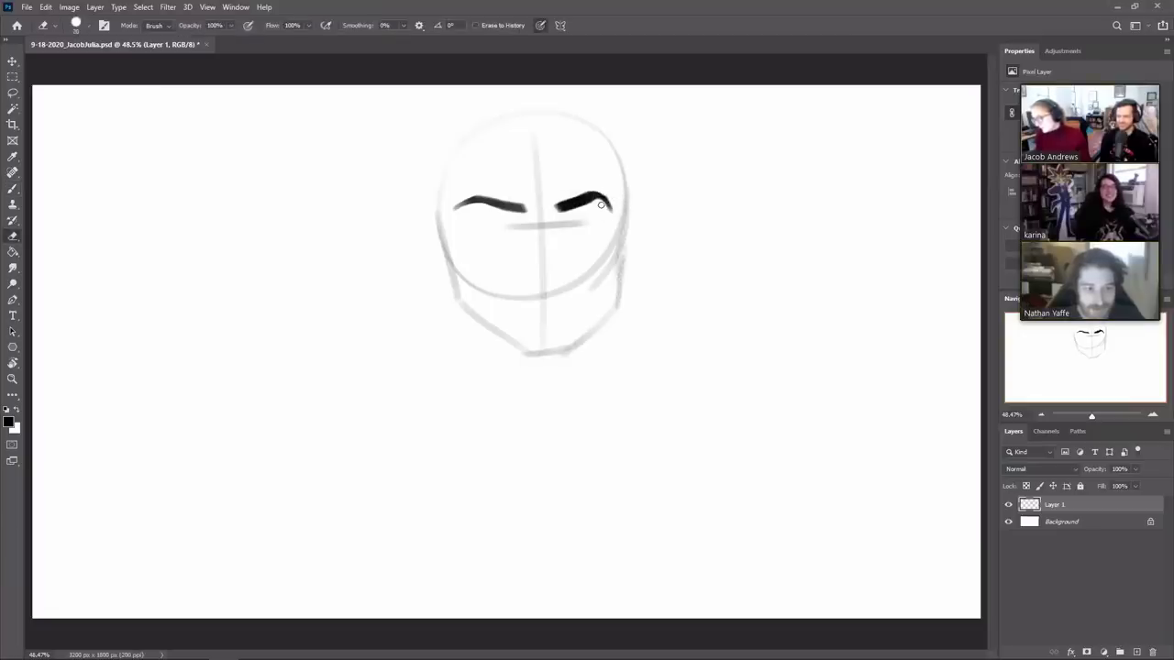
key("b")
left_click_drag(589, 197, 579, 198)
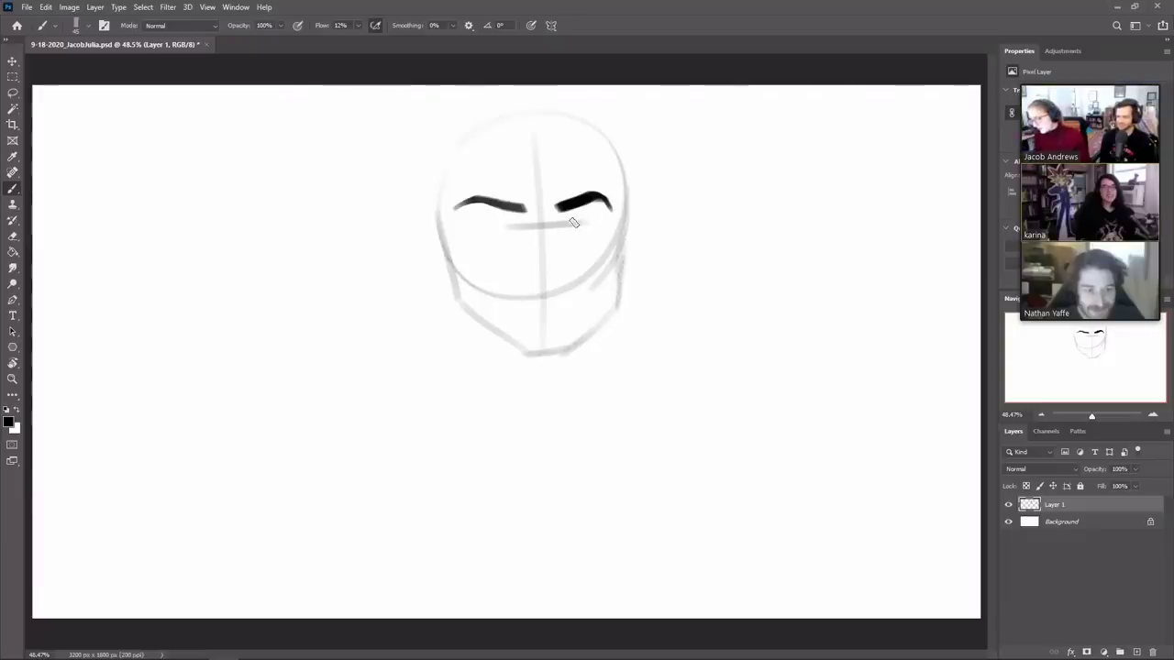
Step: Draw the right eye under its brow with a dark upper lid, pupil, lashes and a lid crease
mouse_move(573, 224)
left_mouse_down()
mouse_move(602, 226)
mouse_move(591, 216)
mouse_move(605, 210)
mouse_move(576, 230)
left_mouse_up()
key("e")
key("b")
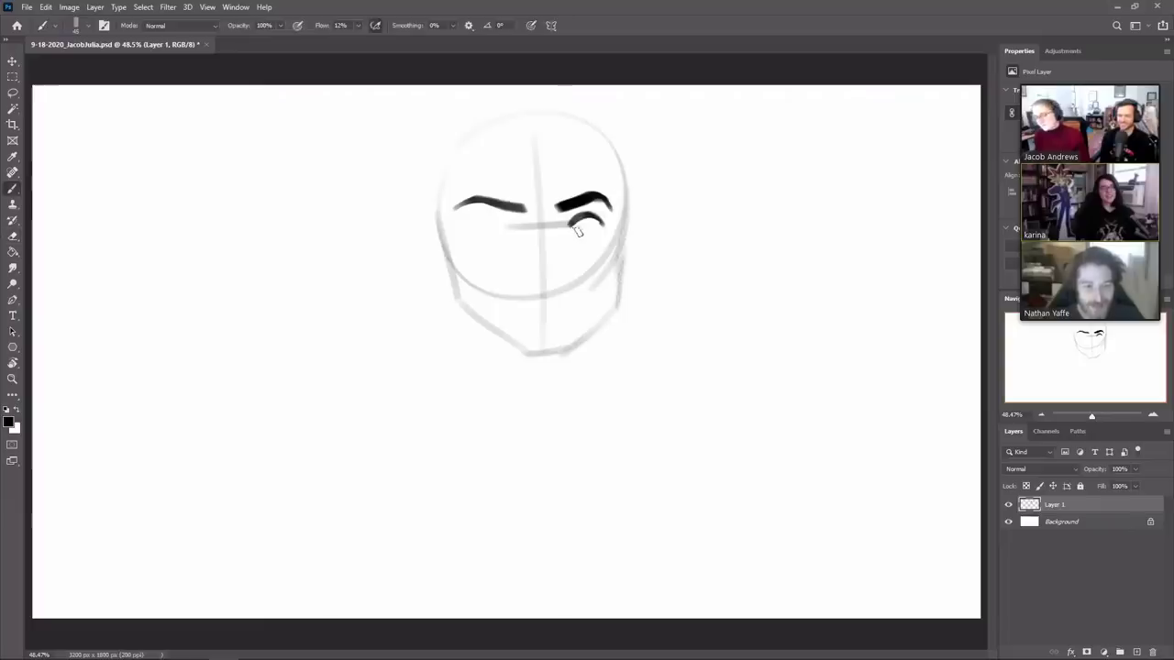
left_click_drag(579, 222, 581, 223)
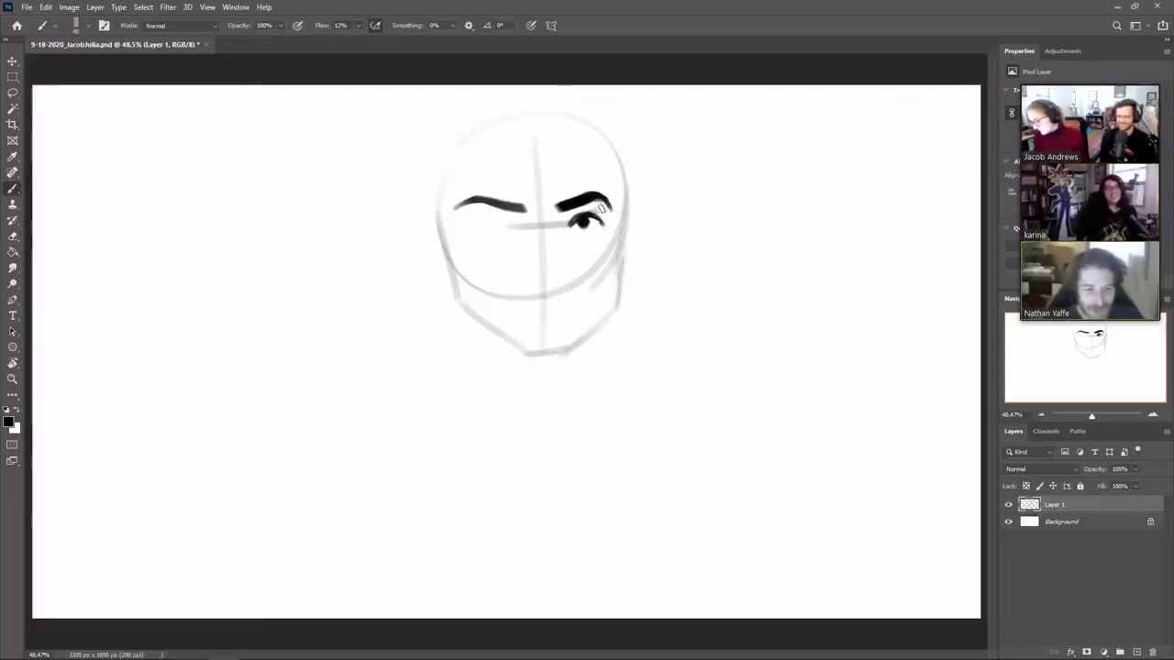
left_click_drag(602, 217, 605, 219)
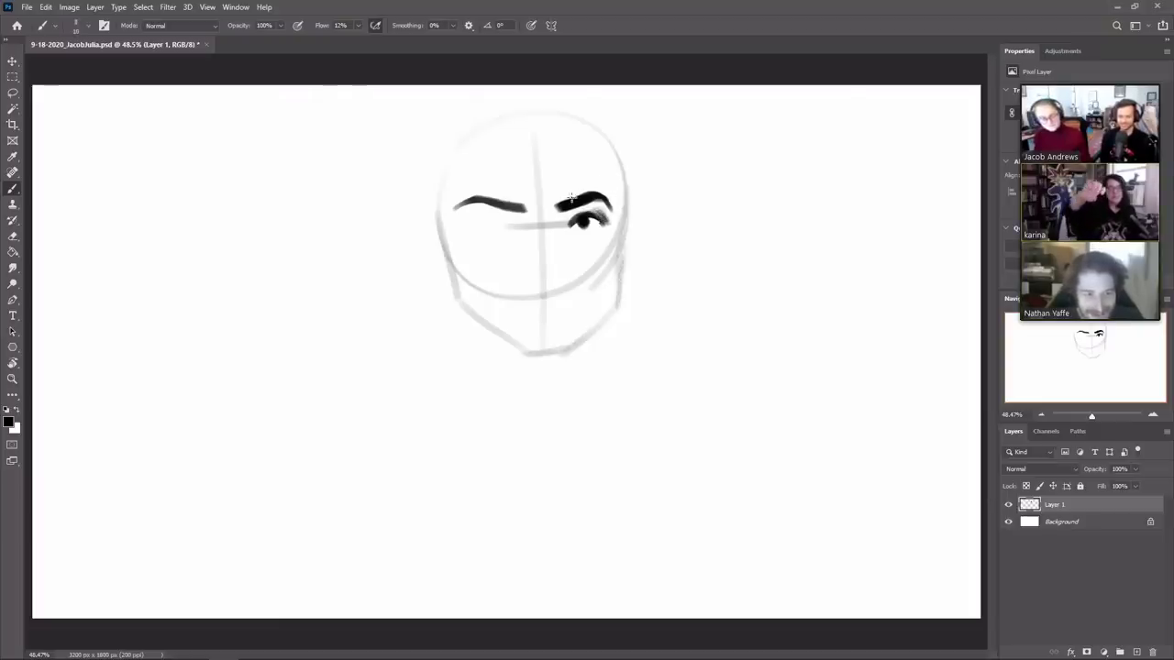
left_click_drag(562, 220, 586, 207)
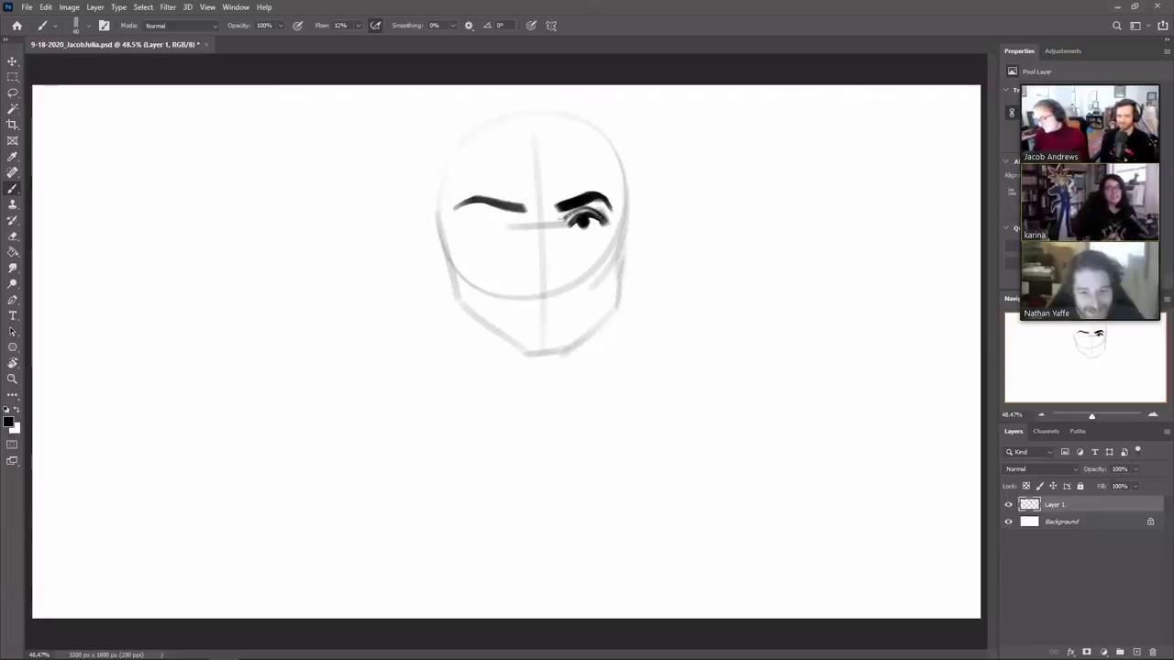
Step: Sketch the right edge of the nose from the brow down to a dark nostril, and add the right eye's lower lid
left_click_drag(559, 231, 565, 273)
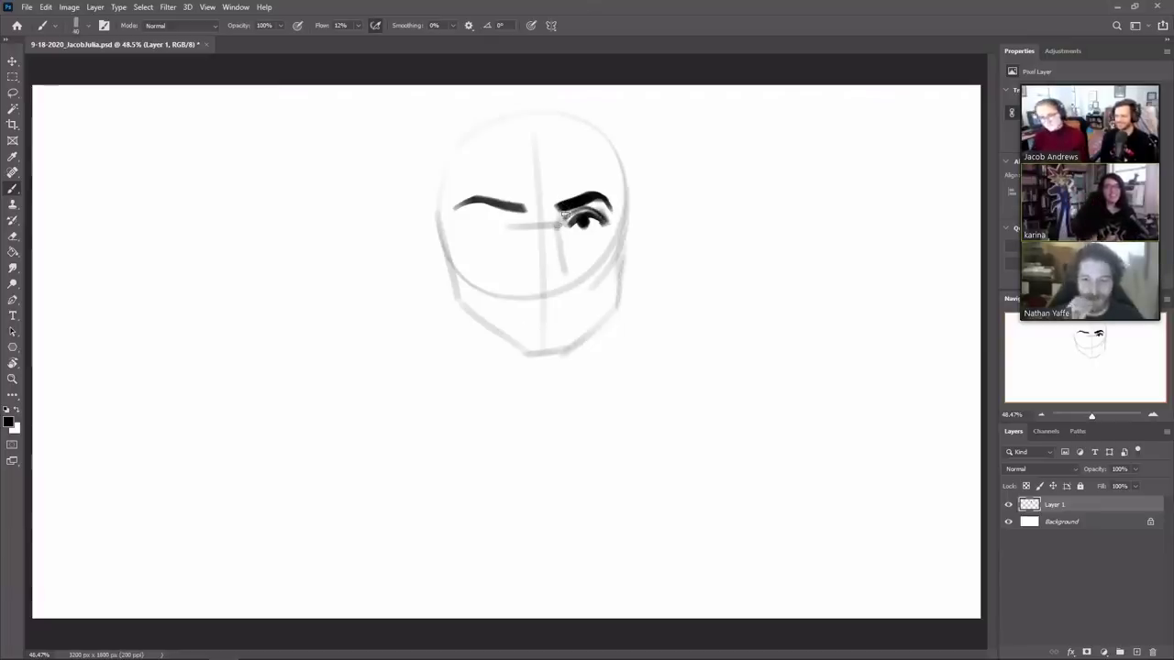
key("ctrl+z")
key("ctrl+z")
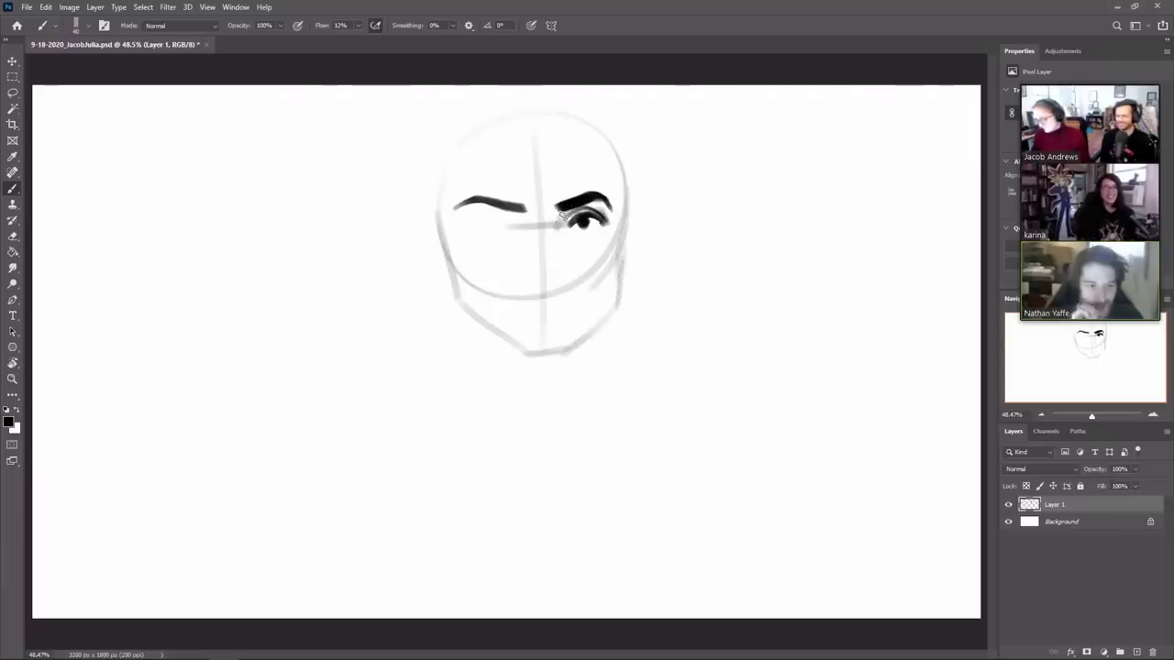
mouse_move(561, 209)
left_mouse_down()
mouse_move(552, 282)
mouse_move(562, 280)
mouse_move(565, 254)
left_mouse_up()
key("ctrl+z")
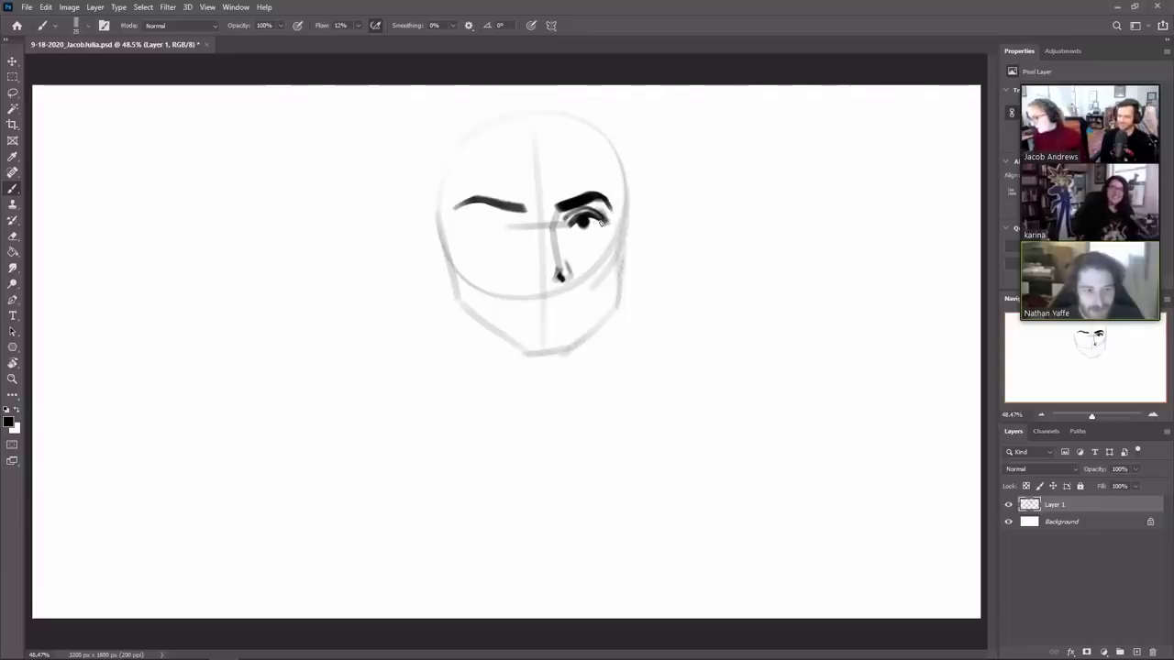
left_click_drag(605, 223, 583, 231)
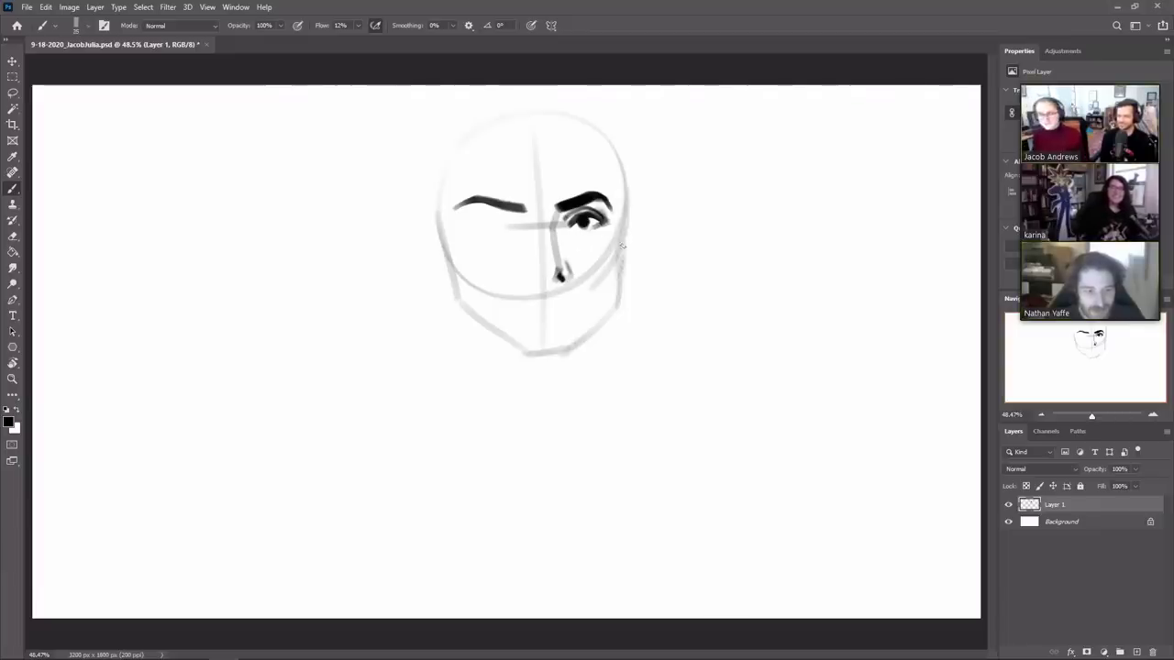
Step: Darken the right face contour from the temple over the cheekbone and jaw to the chin
mouse_move(623, 177)
left_mouse_down()
mouse_move(627, 231)
mouse_move(614, 261)
left_mouse_up()
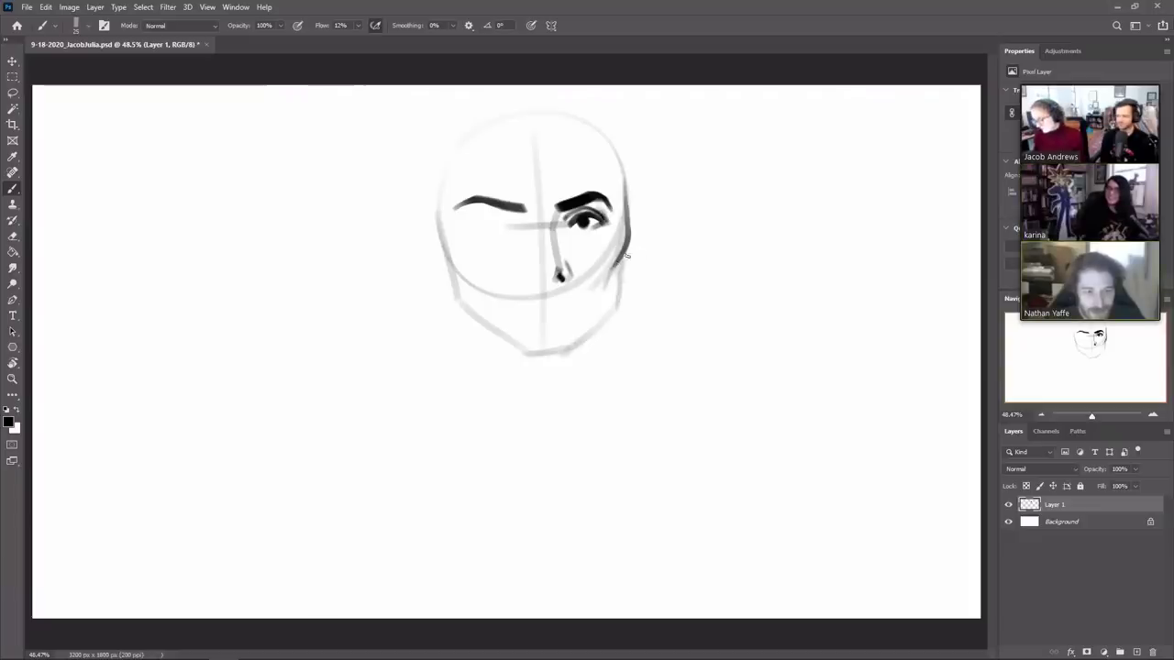
mouse_move(625, 244)
left_mouse_down()
mouse_move(618, 303)
mouse_move(573, 345)
left_mouse_up()
key("ctrl+z")
mouse_move(618, 304)
left_mouse_down()
mouse_move(573, 351)
mouse_move(526, 354)
left_mouse_up()
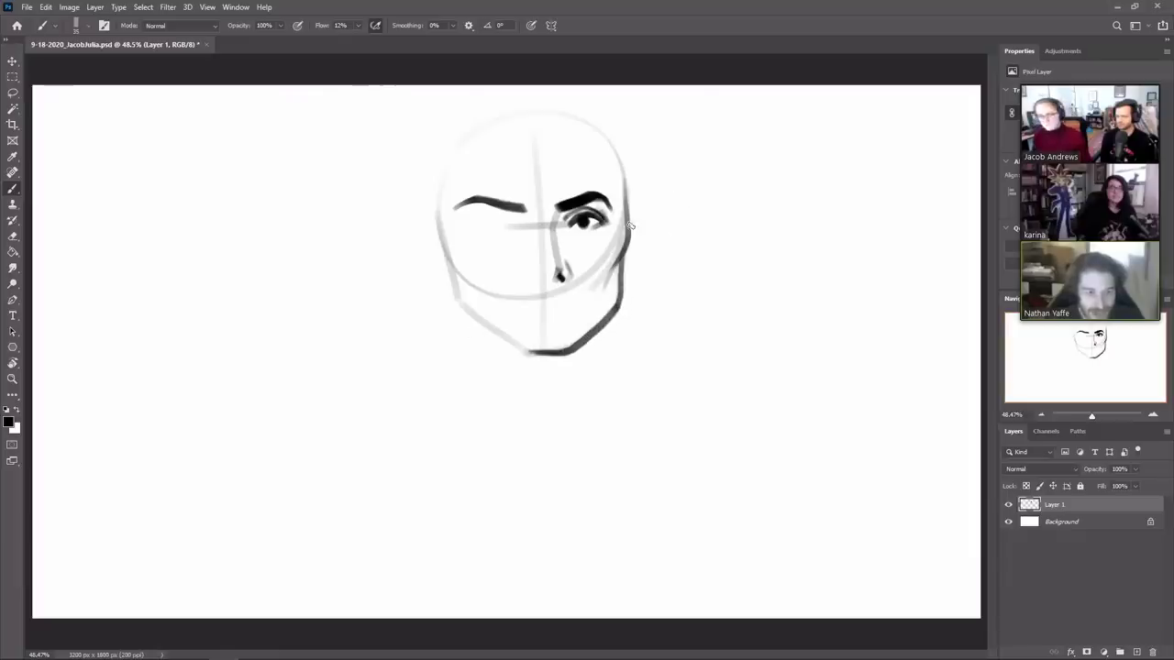
Step: Draw the right ear with its inner fold, and outline the upper right of the skull outside the circle
mouse_move(630, 226)
left_mouse_down()
mouse_move(647, 213)
mouse_move(629, 286)
left_mouse_up()
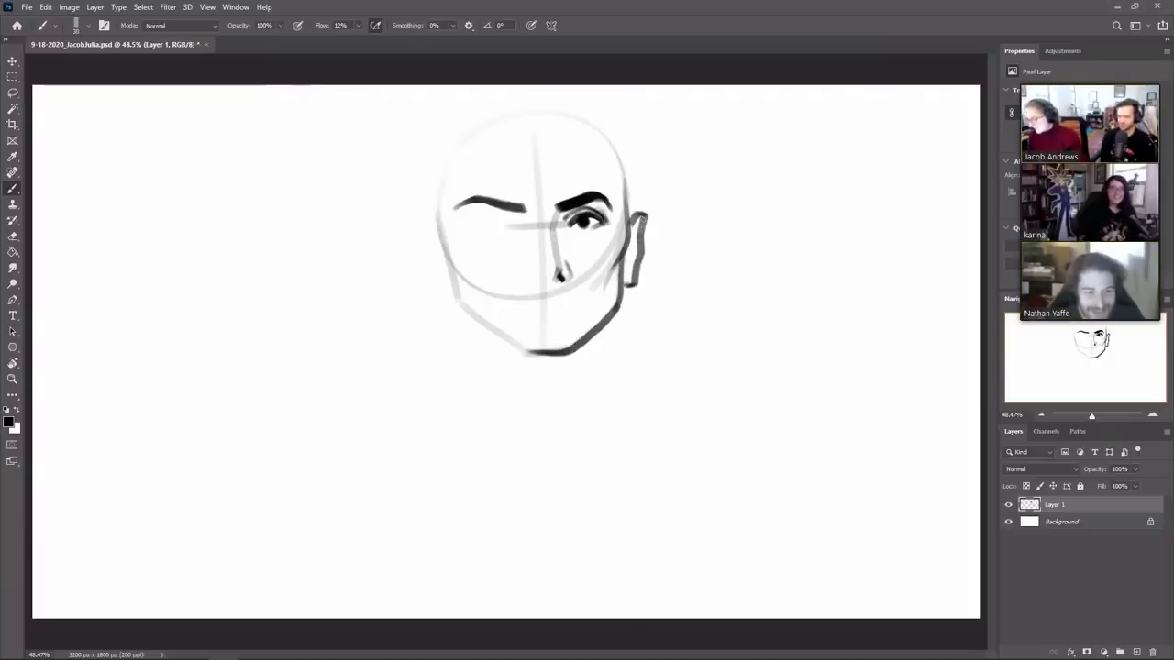
left_click_drag(642, 220, 630, 260)
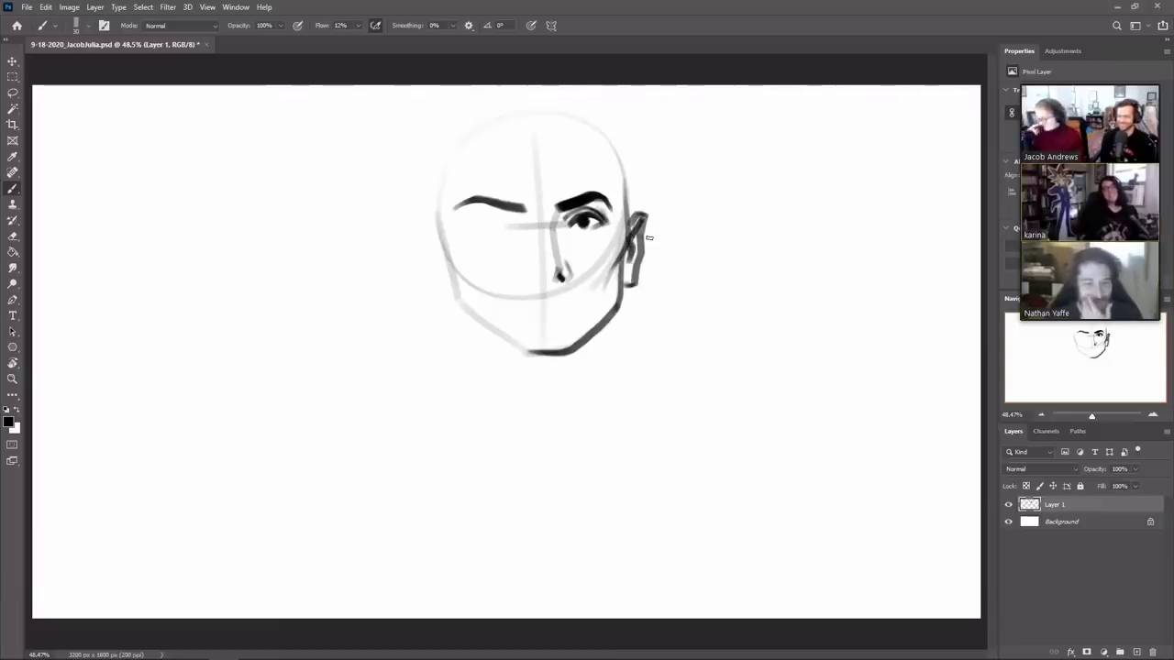
mouse_move(596, 111)
left_mouse_down()
mouse_move(633, 215)
mouse_move(534, 95)
left_mouse_up()
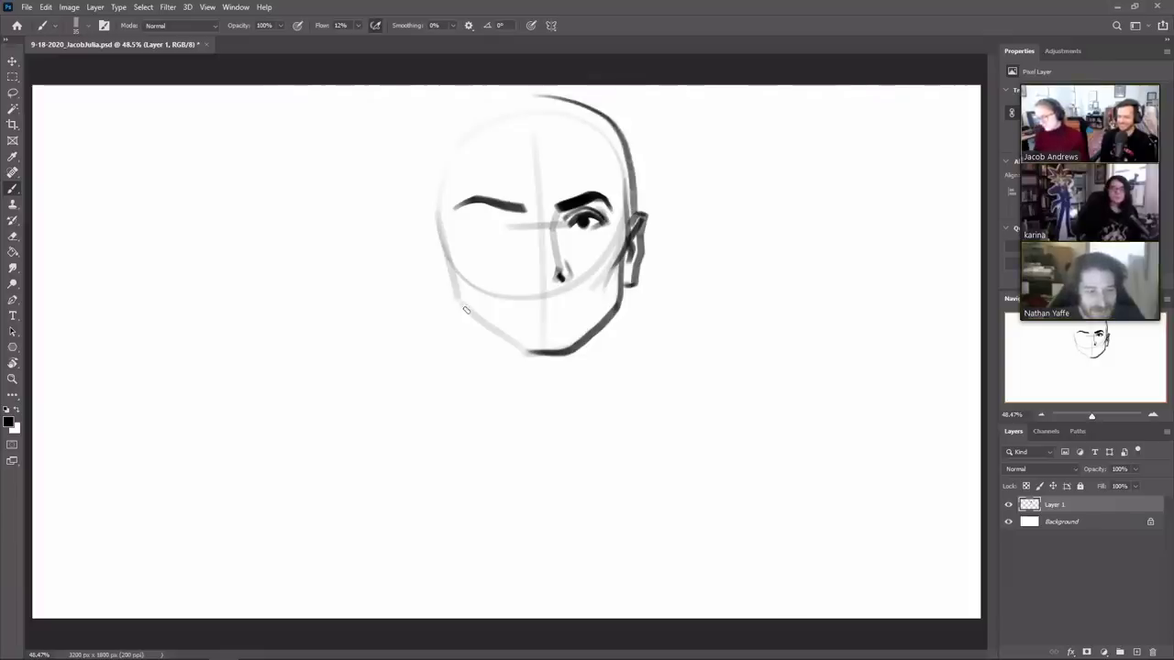
Step: Draw the neck with a long curve from the left jaw down into the shoulder and a shorter line below the right jaw
mouse_move(466, 312)
left_mouse_down()
mouse_move(446, 376)
mouse_move(413, 417)
left_mouse_up()
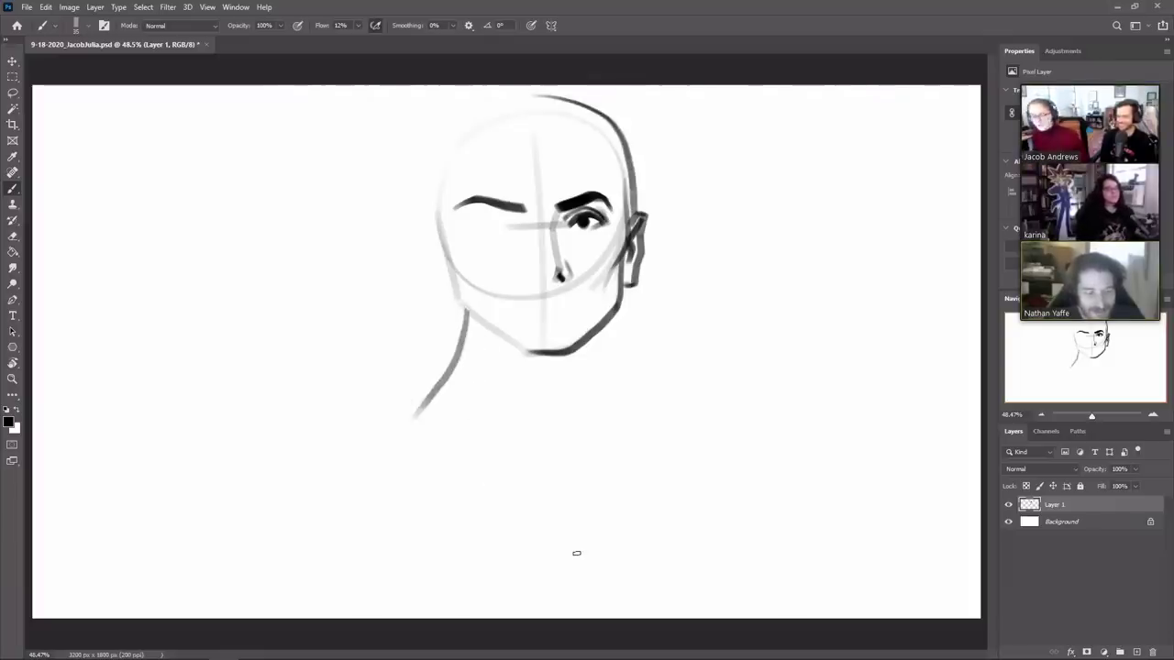
key("ctrl+z")
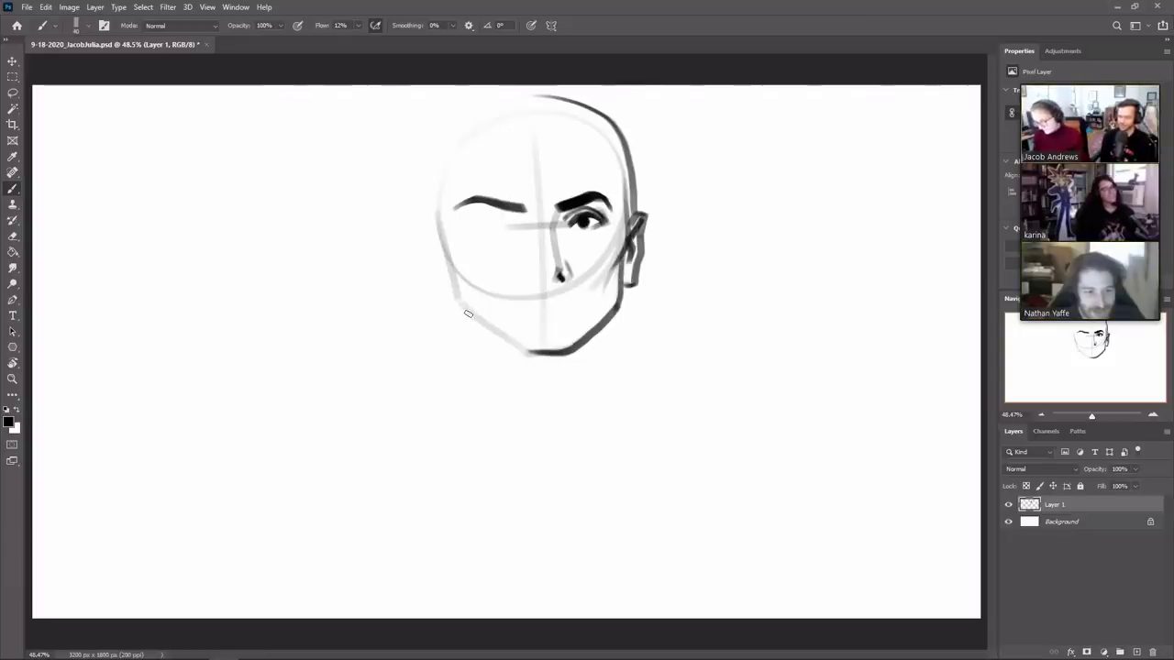
mouse_move(467, 314)
left_mouse_down()
mouse_move(449, 391)
mouse_move(384, 505)
mouse_move(368, 574)
left_mouse_up()
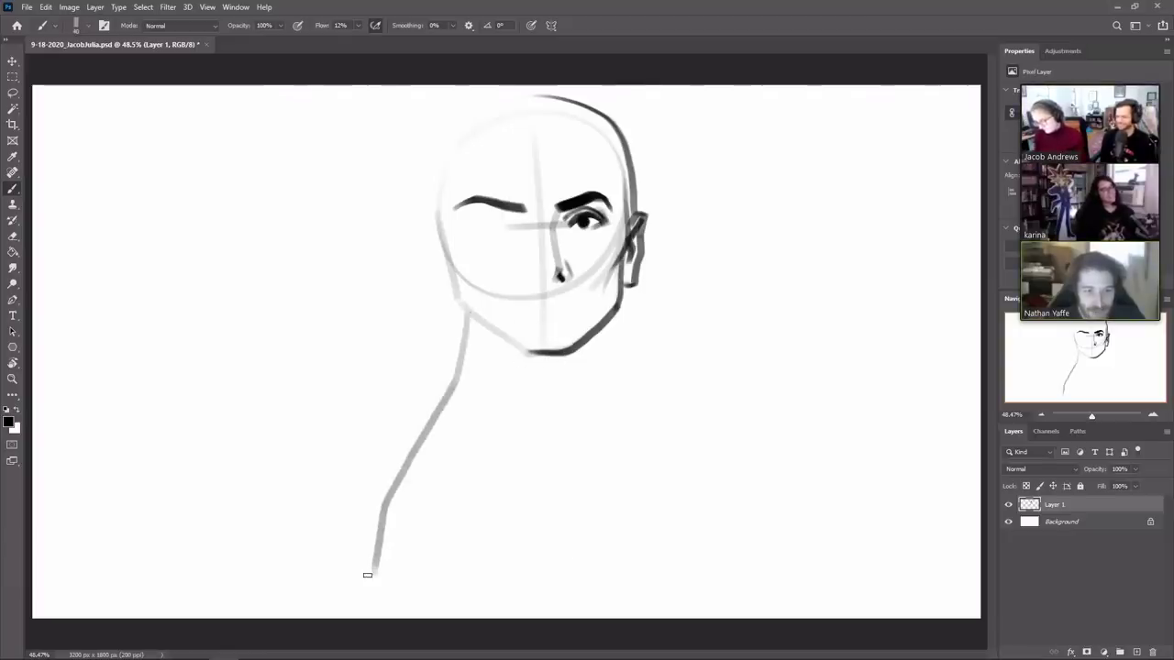
key("ctrl+z")
mouse_move(468, 313)
left_mouse_down()
mouse_move(455, 366)
mouse_move(381, 477)
mouse_move(360, 573)
left_mouse_up()
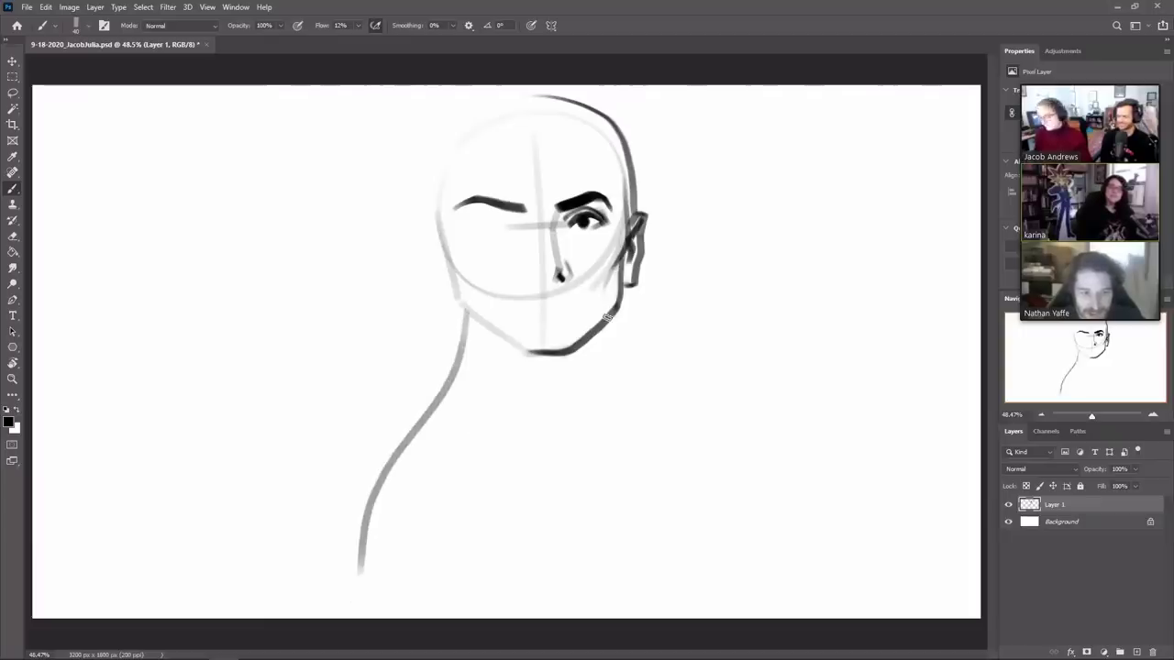
left_click_drag(599, 325, 580, 431)
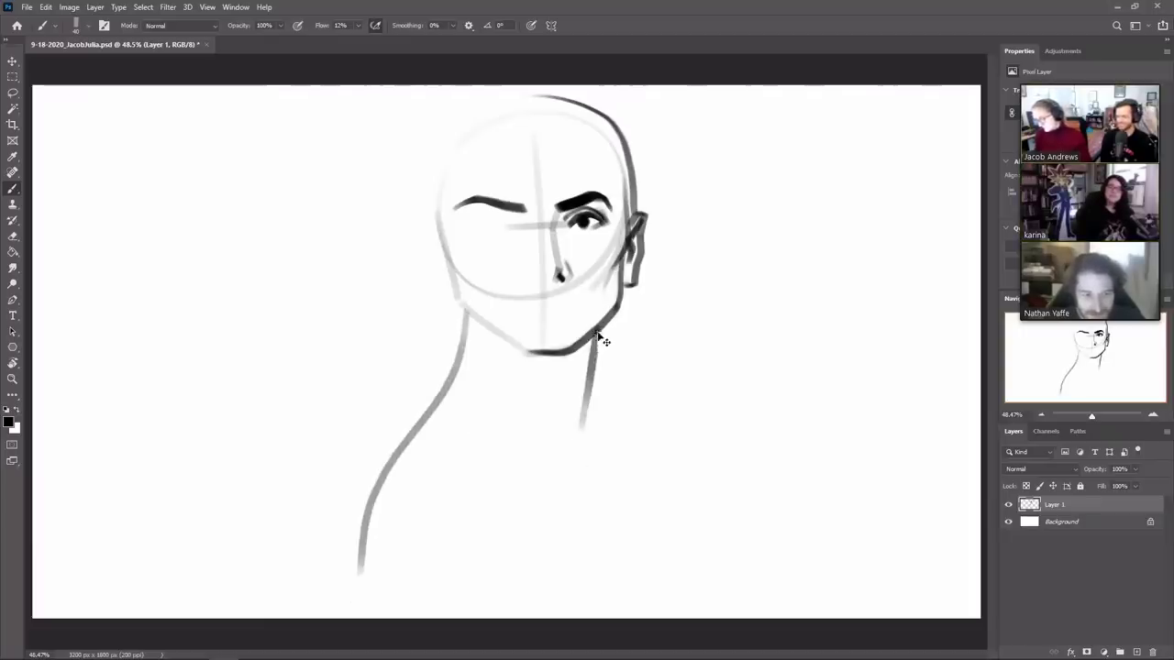
key("ctrl+z")
left_click_drag(599, 332, 568, 468)
Step: Draw the left eye under its brow, and move eye and brow together slightly toward the nose
mouse_move(503, 224)
left_mouse_down()
mouse_move(482, 217)
mouse_move(500, 216)
mouse_move(466, 229)
mouse_move(494, 213)
left_mouse_up()
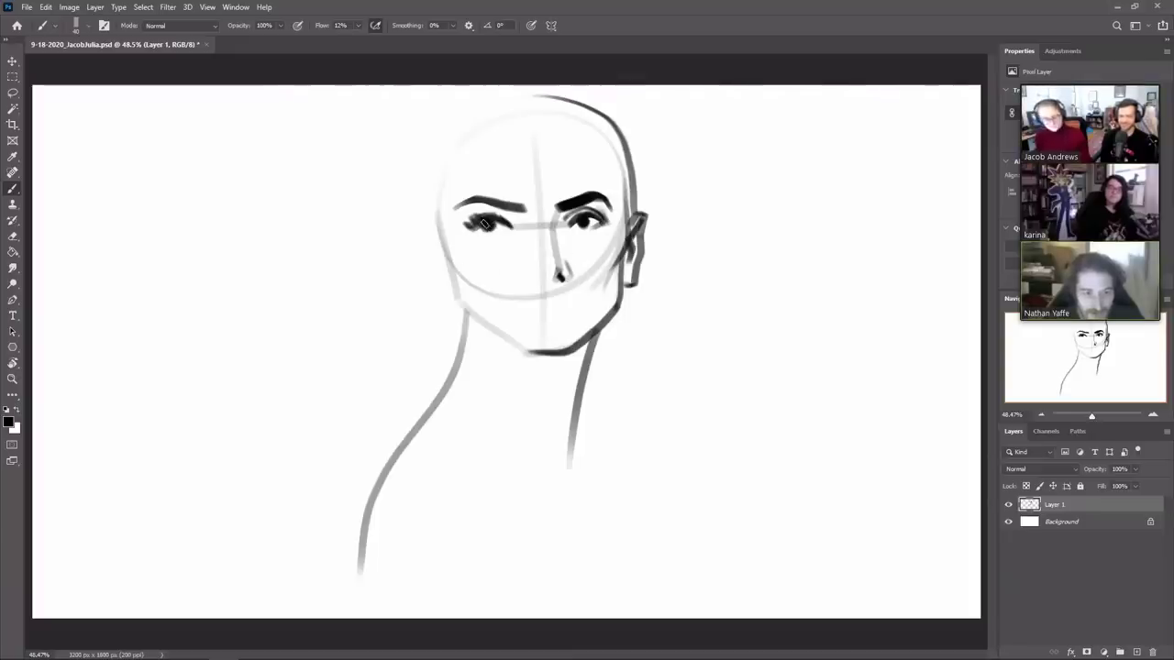
key("l")
mouse_move(461, 231)
left_mouse_down()
mouse_move(510, 235)
mouse_move(531, 197)
mouse_move(457, 192)
mouse_move(448, 215)
mouse_move(514, 208)
left_mouse_up()
left_click(12, 60)
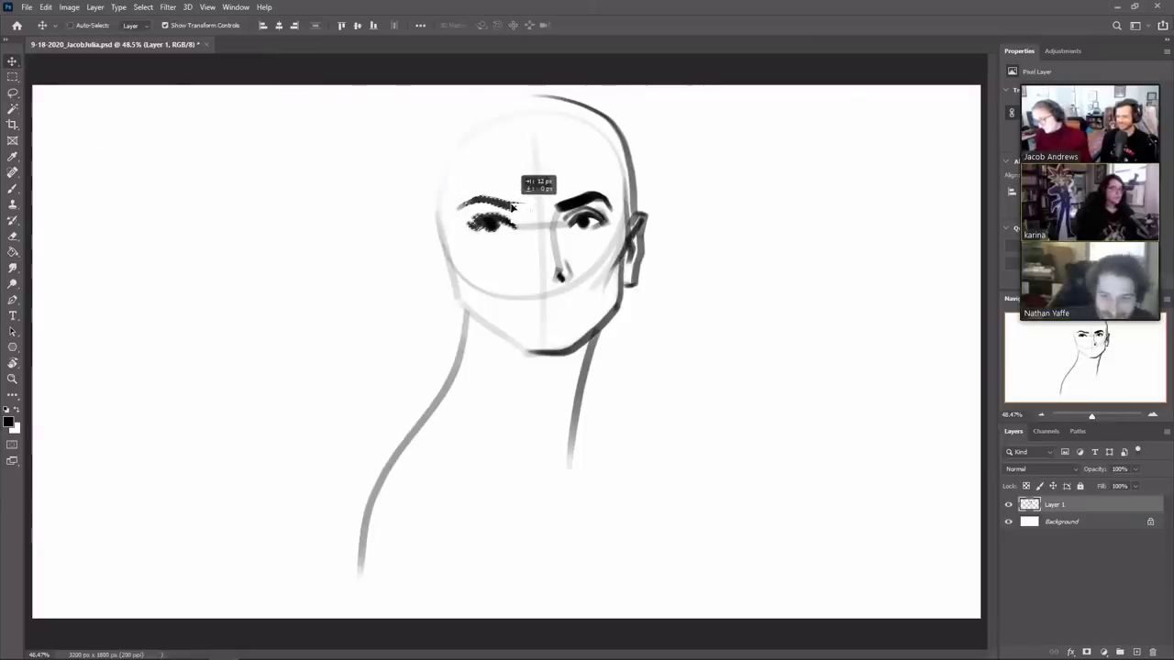
key("ctrl+d")
Step: Darken the left face contour from temple to cheek, and add the left nostril and a short mouth line below the nose
key("b")
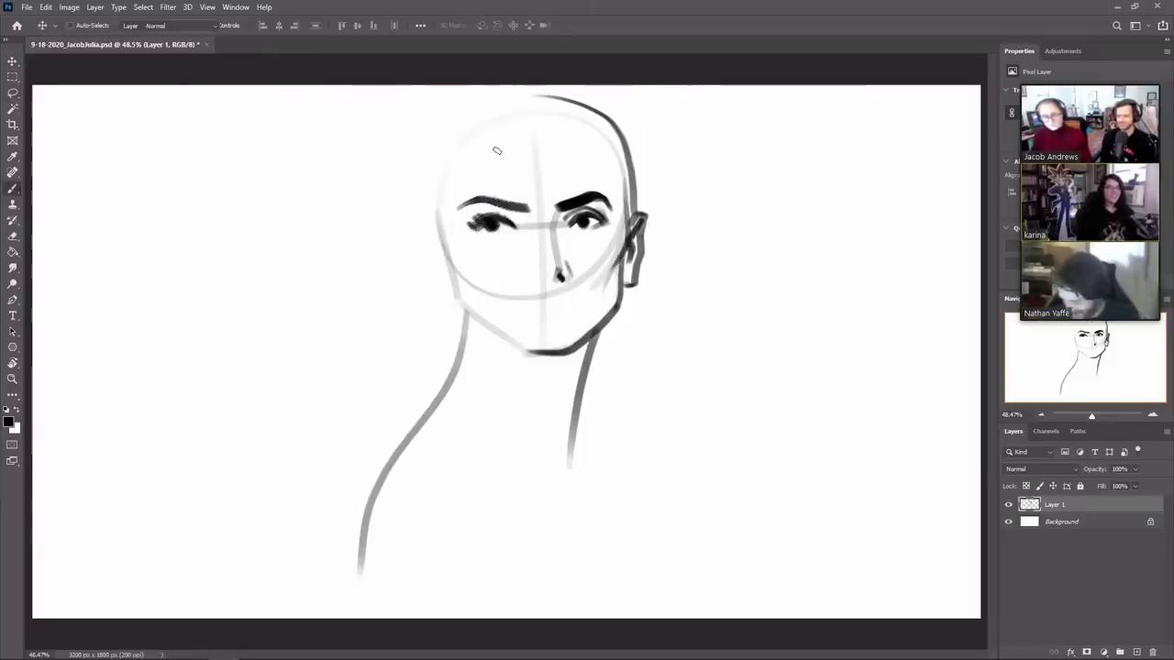
mouse_move(444, 166)
left_mouse_down()
mouse_move(447, 247)
mouse_move(501, 307)
left_mouse_up()
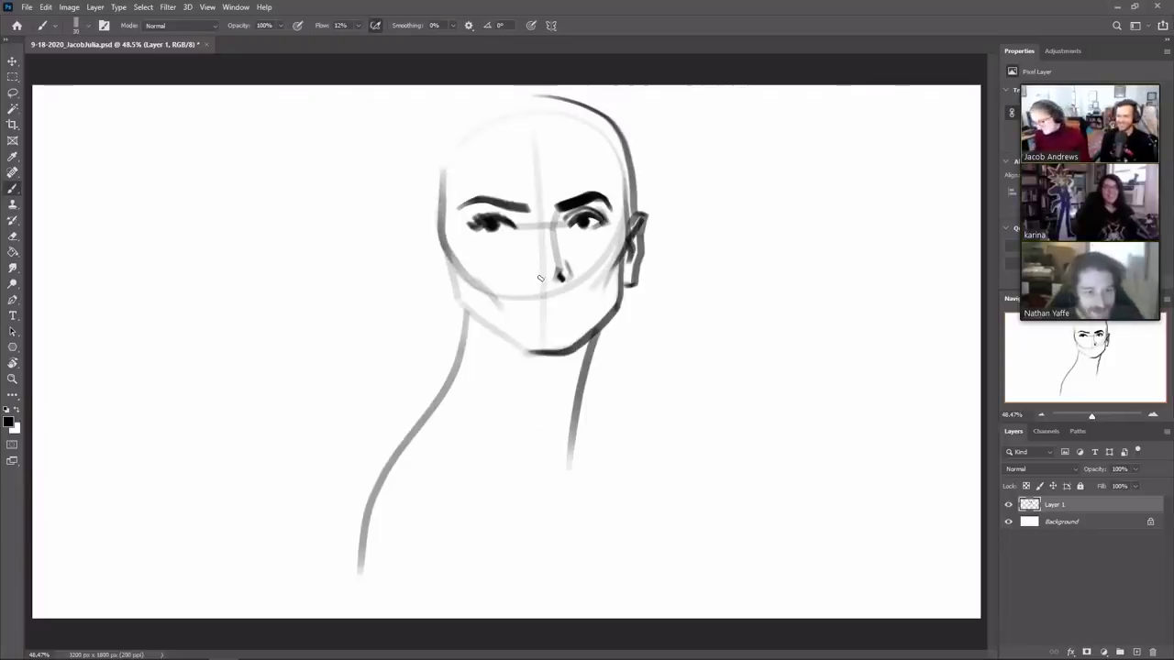
left_click_drag(531, 277, 539, 278)
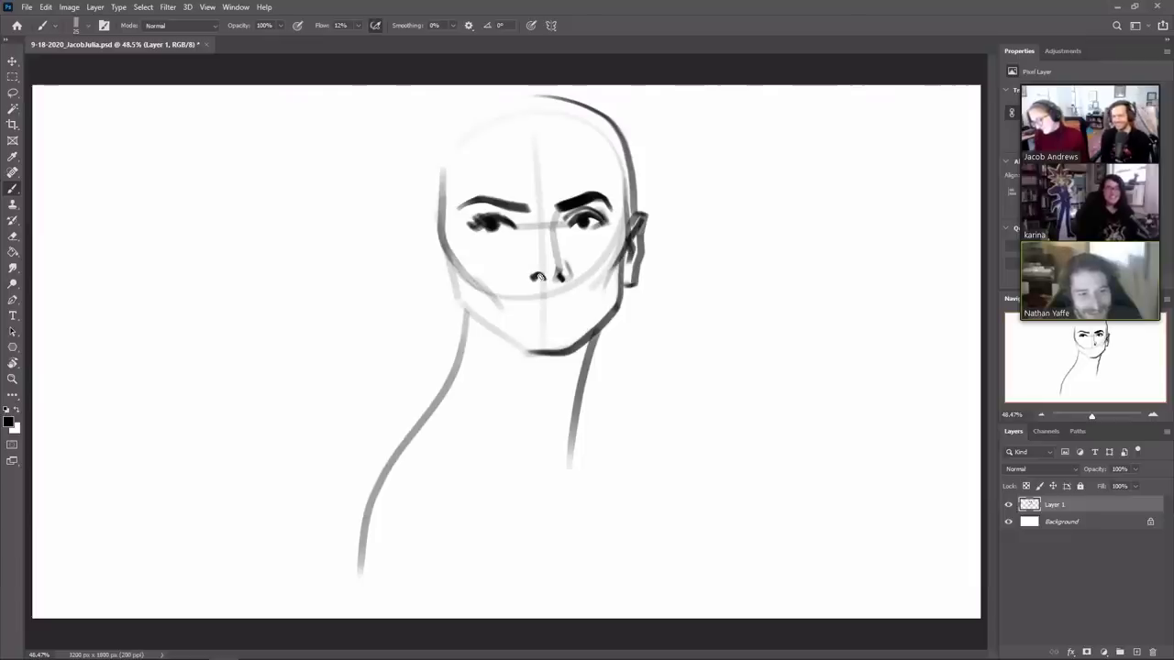
left_click_drag(535, 276, 551, 274)
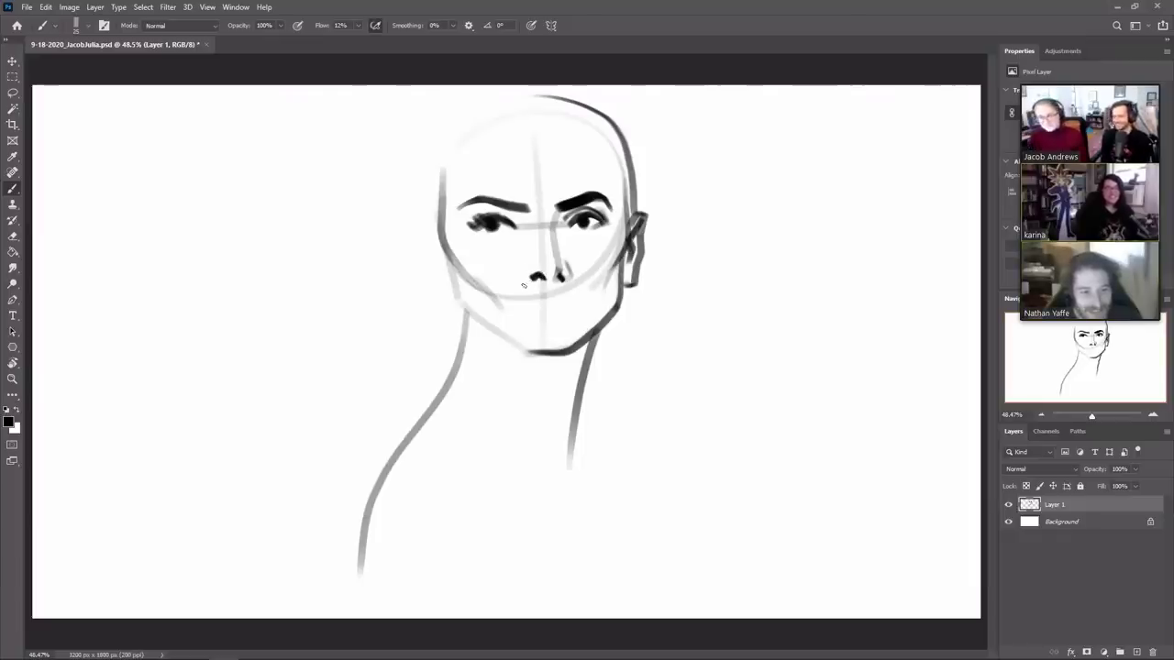
left_click_drag(529, 277, 522, 275)
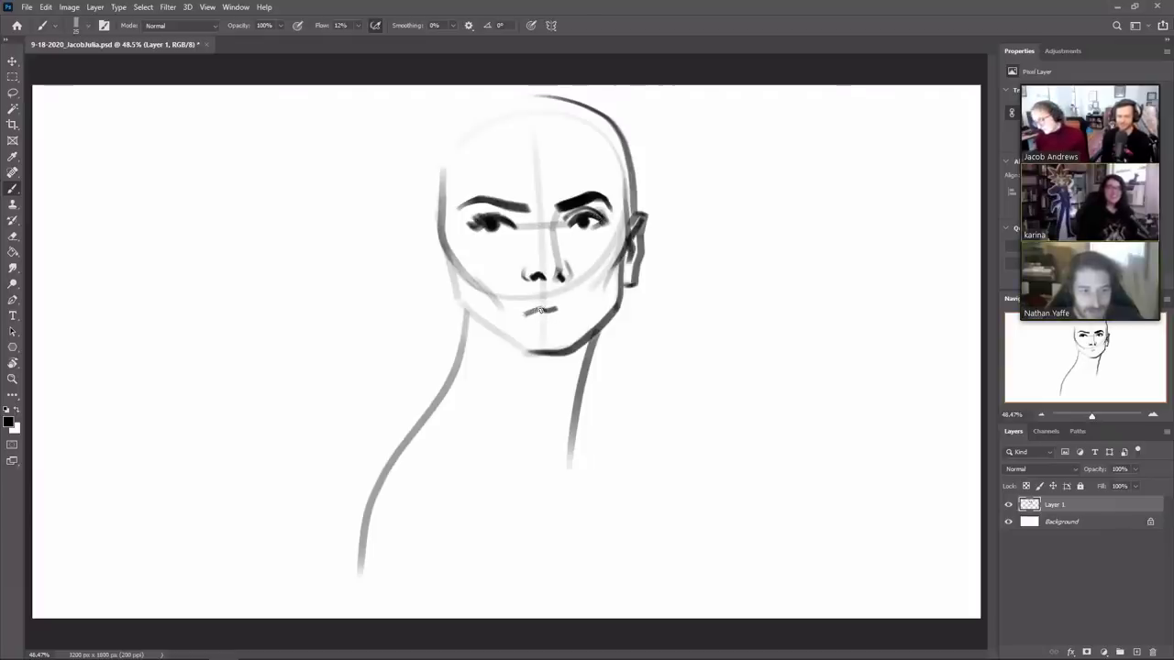
Step: Paint the line between the lips, trim its outer corner with the Eraser, and touch up the opposite corner
left_click_drag(512, 316, 537, 311)
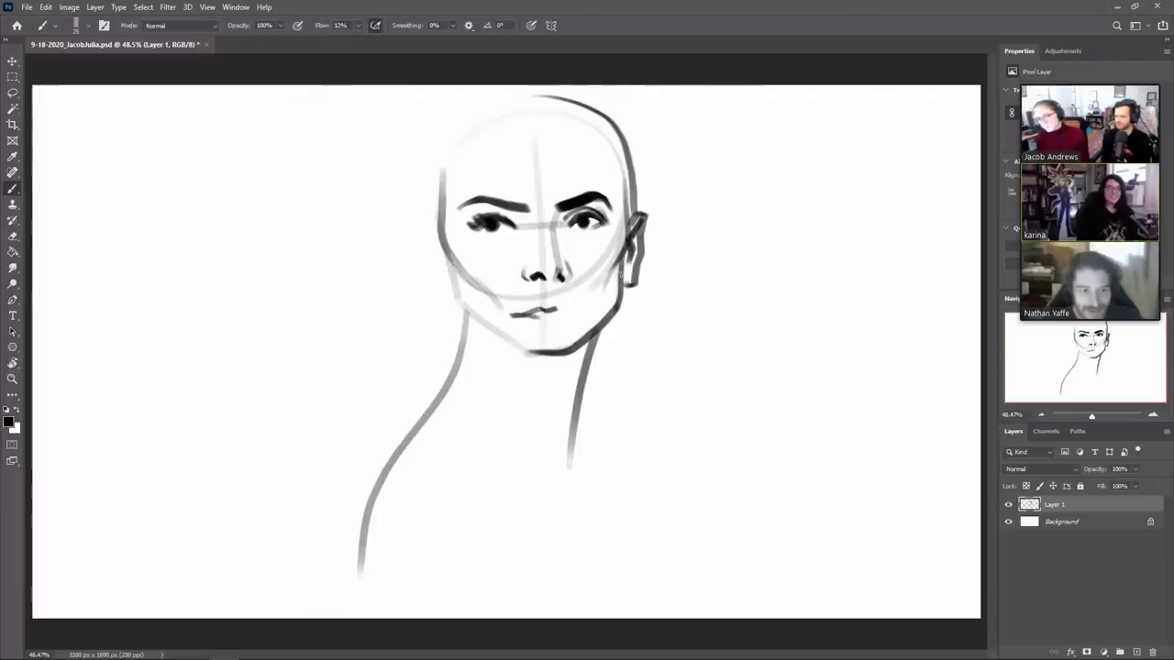
left_click_drag(519, 315, 562, 309)
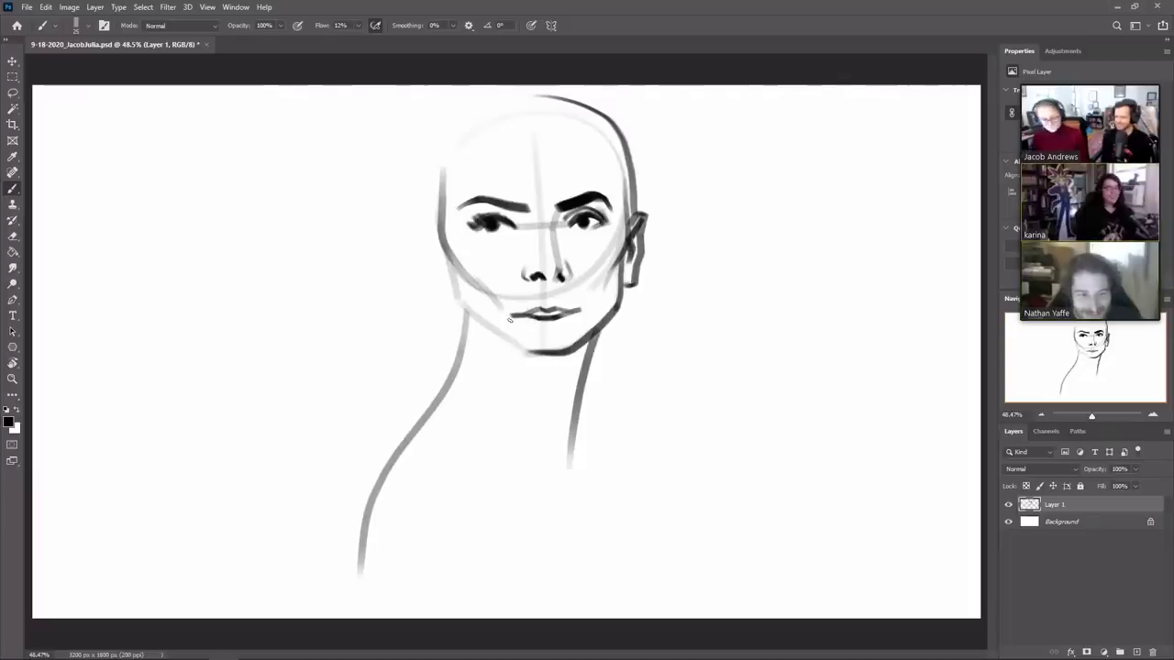
key("e")
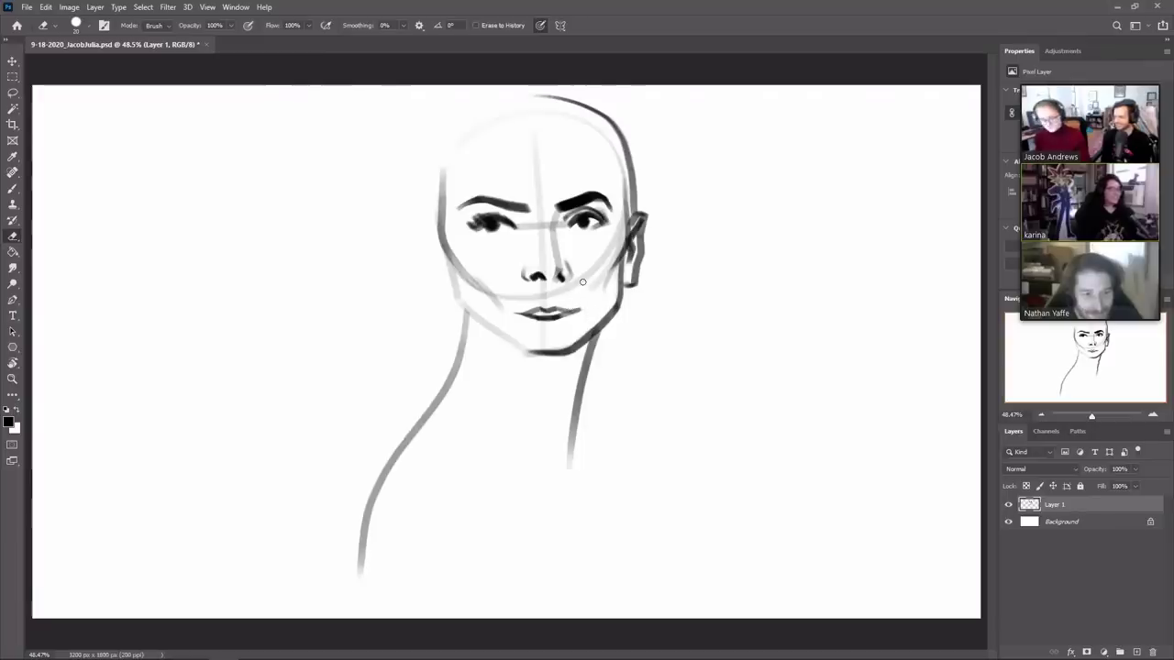
key("b")
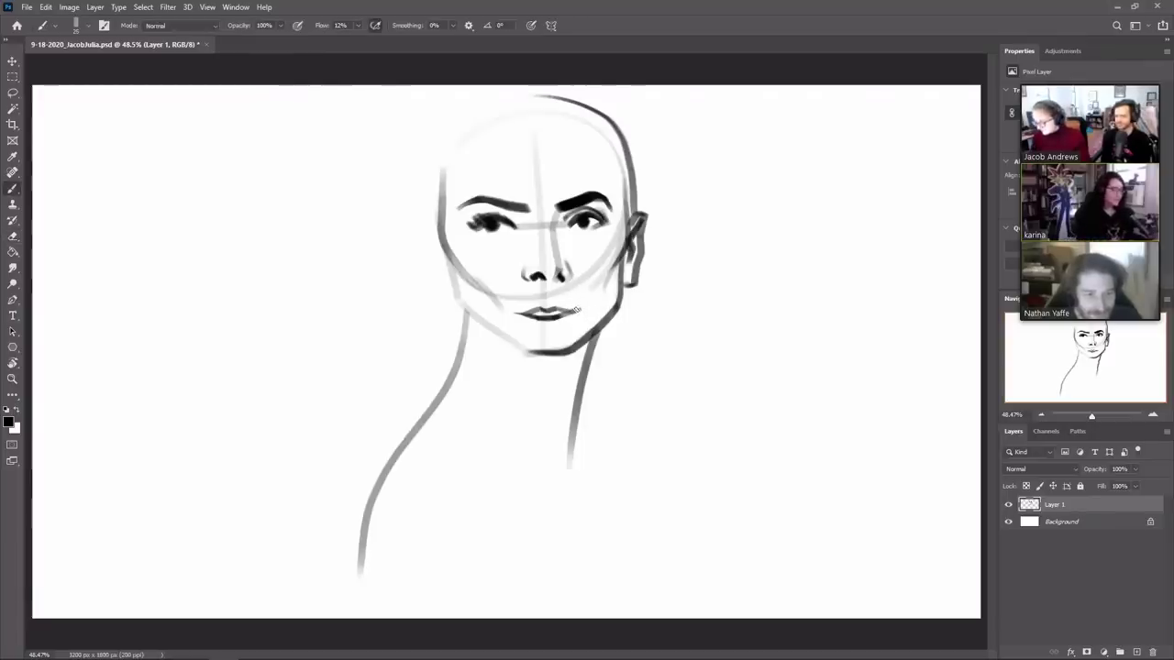
left_click_drag(578, 310, 563, 309)
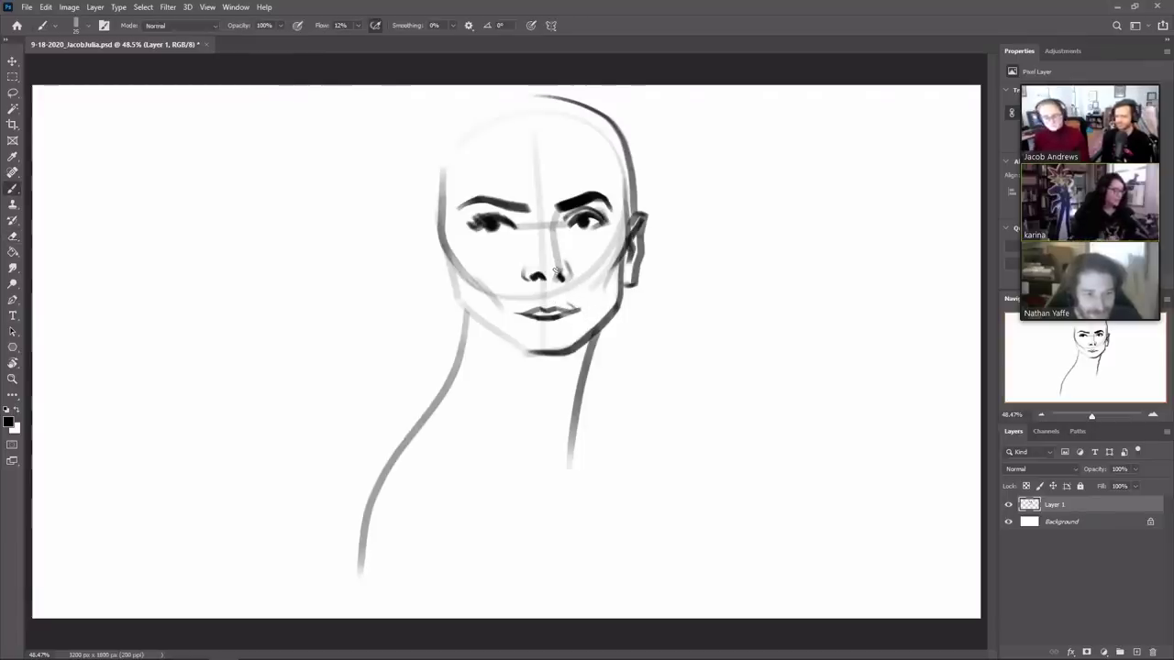
Step: Enlarge the brush to 40 px, shade the upper lip and add a shadow beneath the lower lip
key("bracketright")
key("bracketright")
key("bracketright")
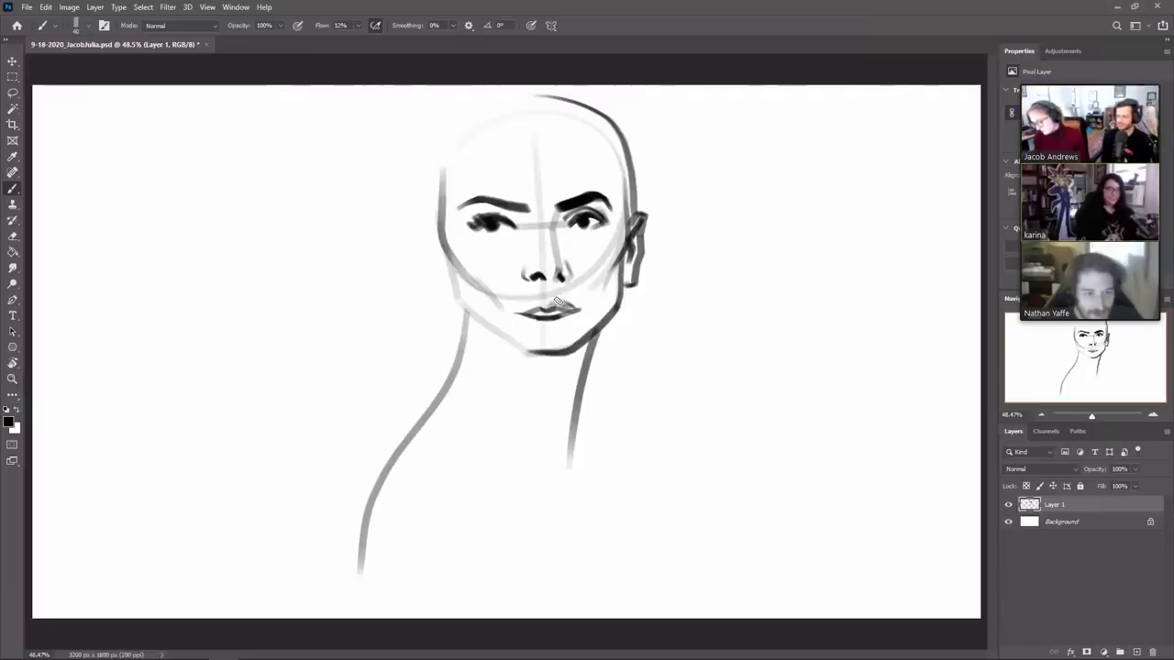
mouse_move(543, 305)
left_mouse_down()
mouse_move(523, 314)
mouse_move(544, 320)
mouse_move(518, 314)
left_mouse_up()
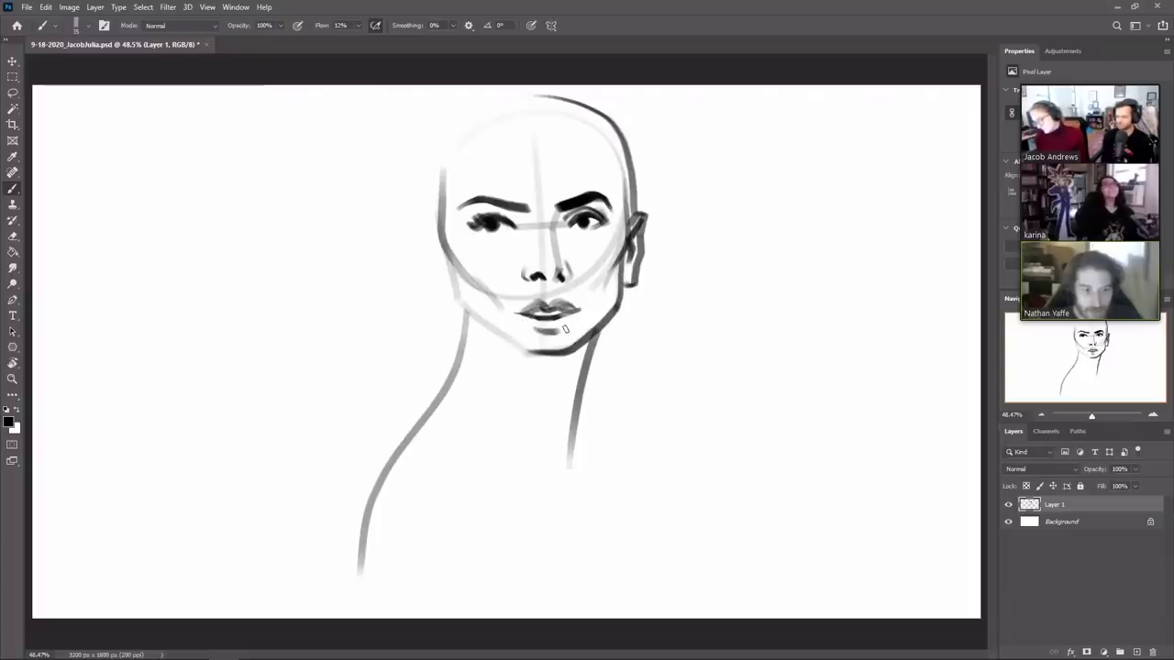
Step: Lasso the whole mouth and shift it slightly left on the face, then deselect it
key("l")
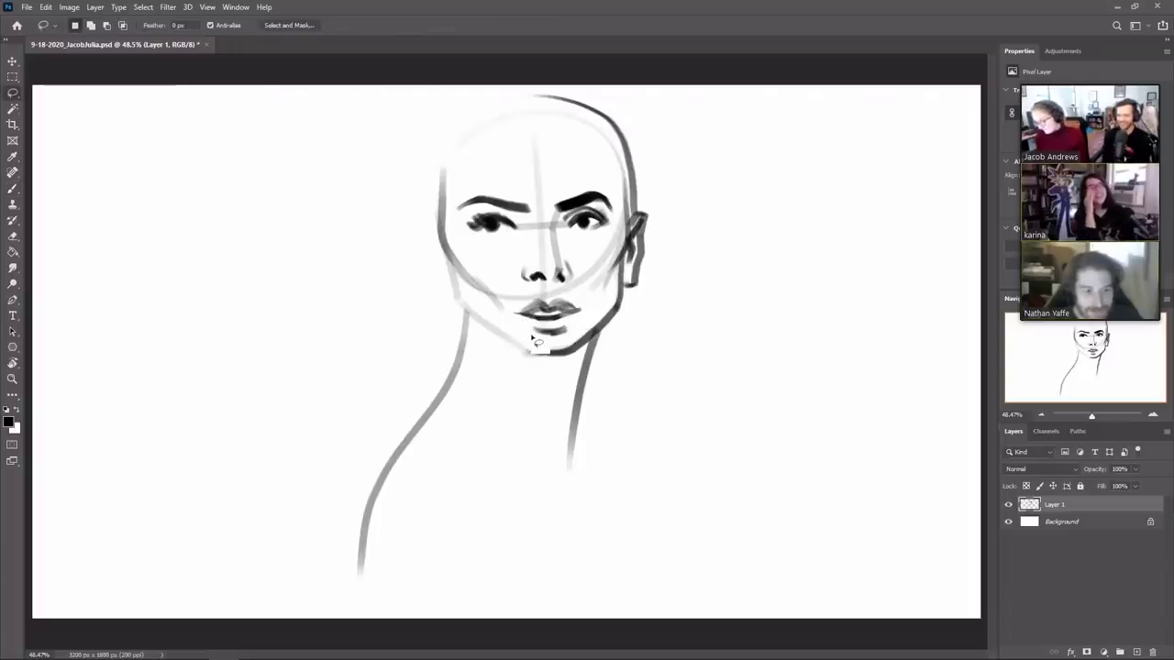
left_click_drag(579, 310, 539, 339)
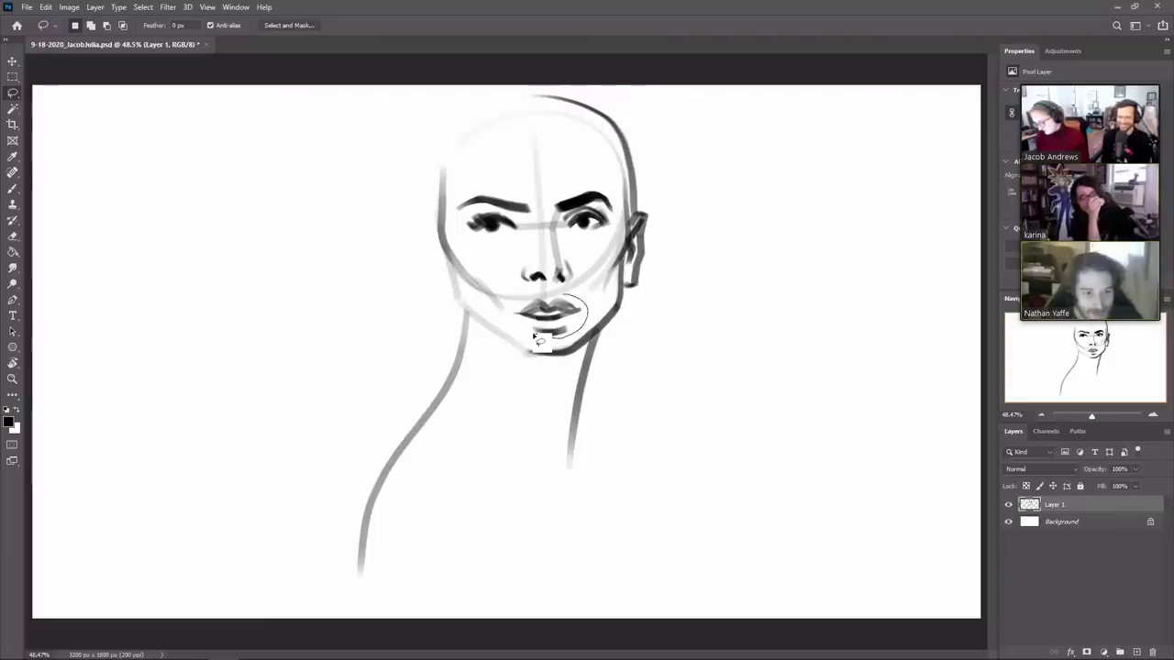
mouse_move(582, 307)
left_mouse_down()
mouse_move(539, 298)
mouse_move(511, 312)
mouse_move(569, 305)
left_mouse_up()
left_click(12, 60)
key("ctrl+d")
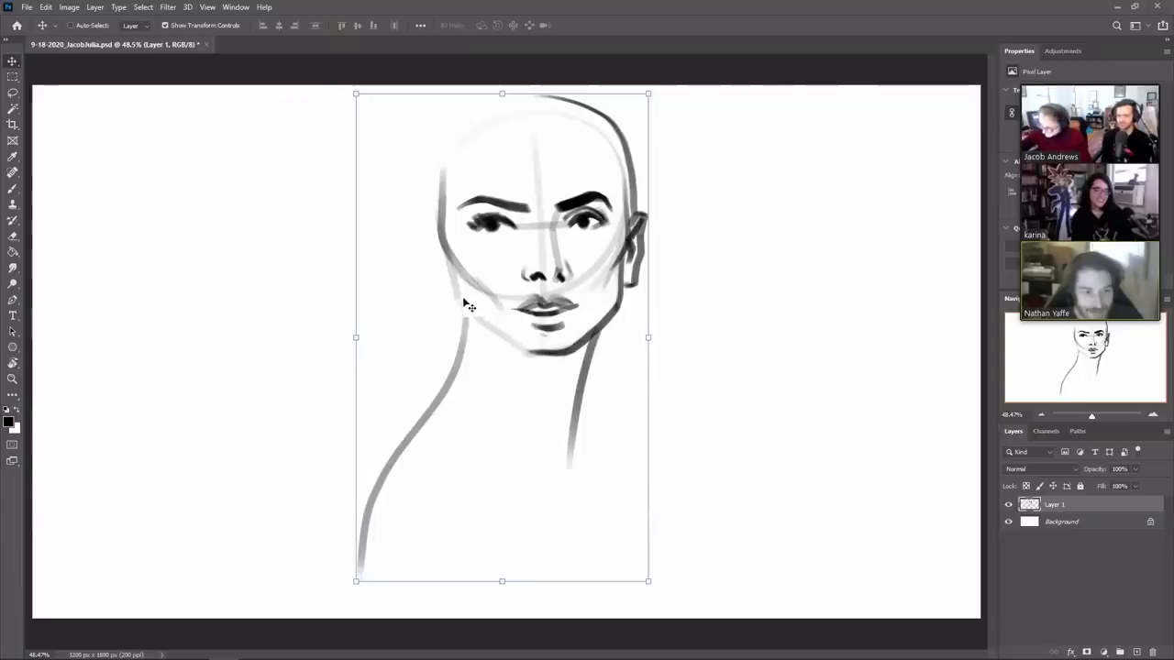
Step: Darken the left jawline down to the chin, thicken the chin contour, and clean up its lower edge with the Eraser
key("b")
mouse_move(449, 264)
left_mouse_down()
mouse_move(470, 310)
mouse_move(512, 346)
left_mouse_up()
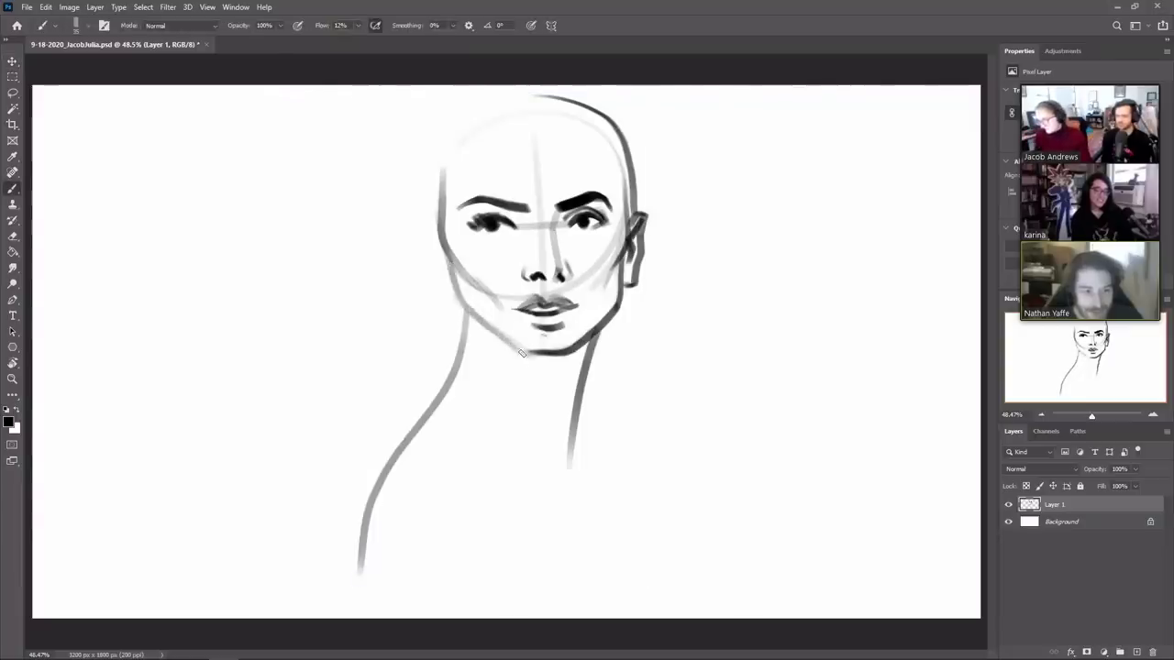
left_click_drag(500, 336, 468, 309)
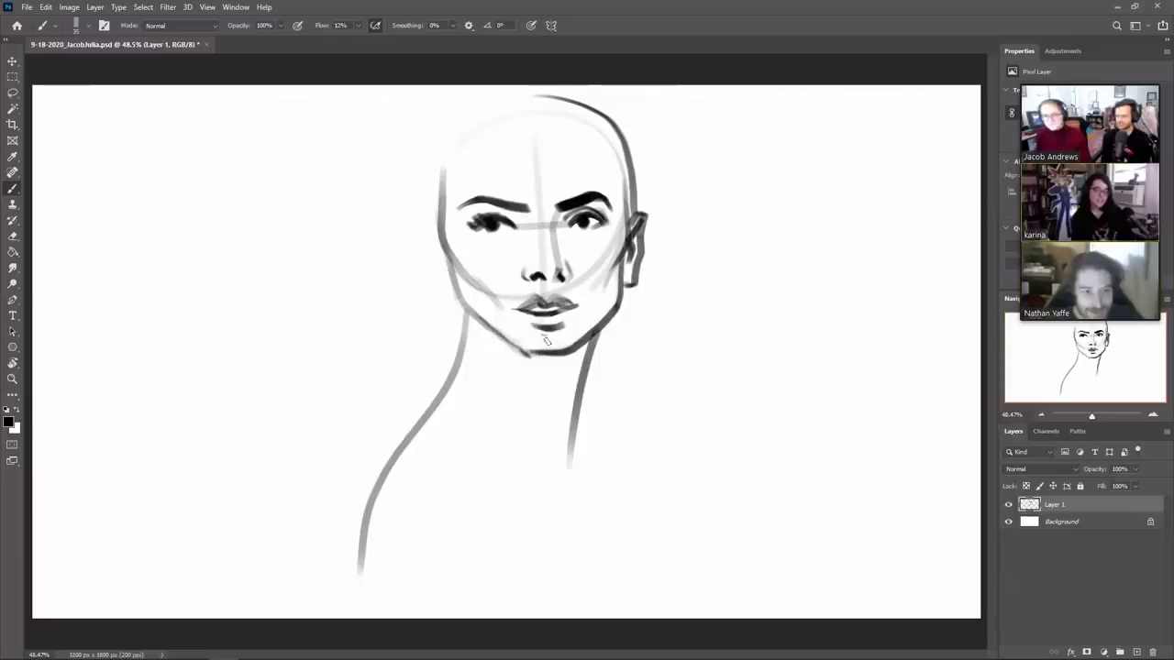
left_click_drag(539, 358, 584, 342)
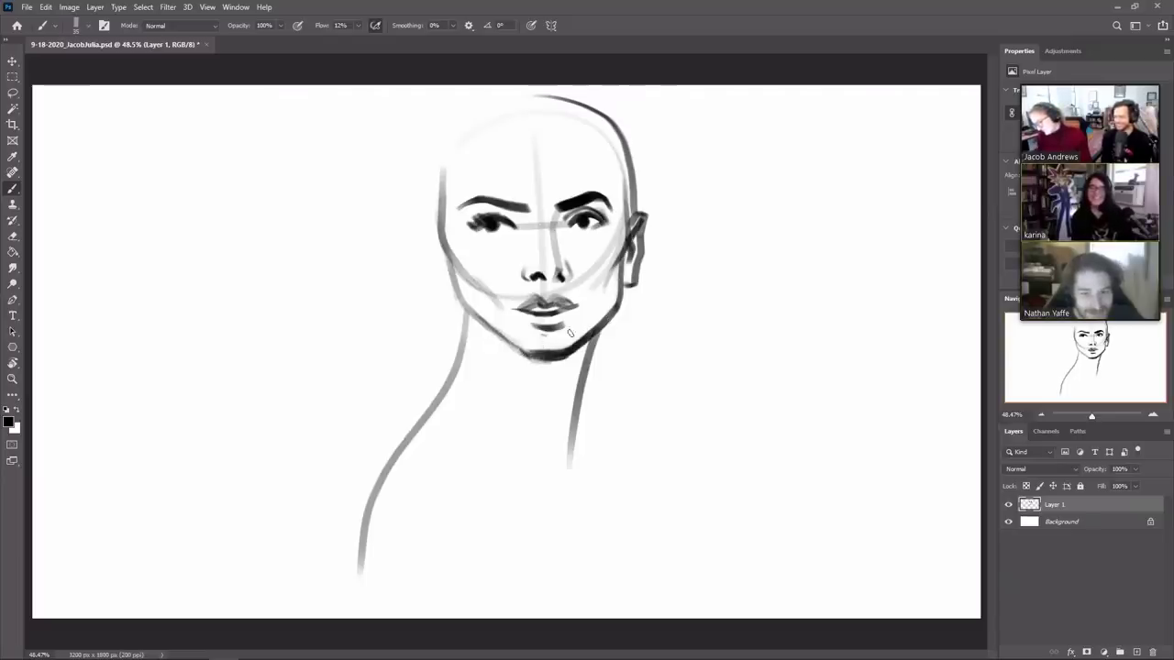
key("e")
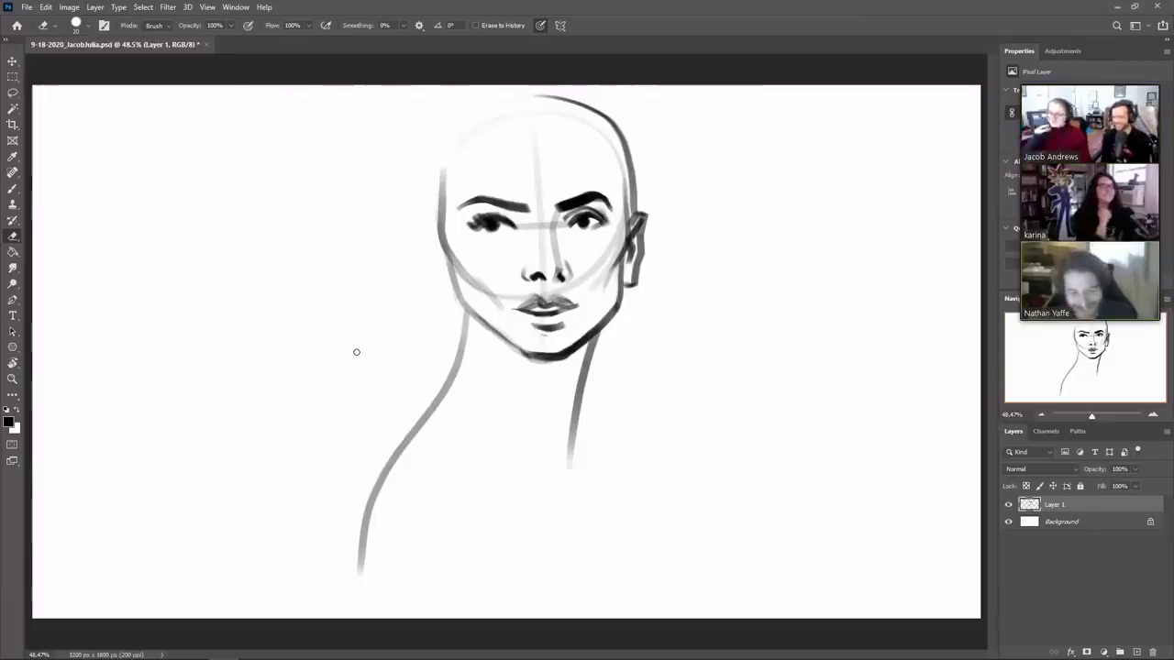
Step: Paint the hairline down the left temple and outline the ear on the left side of the head
key("b")
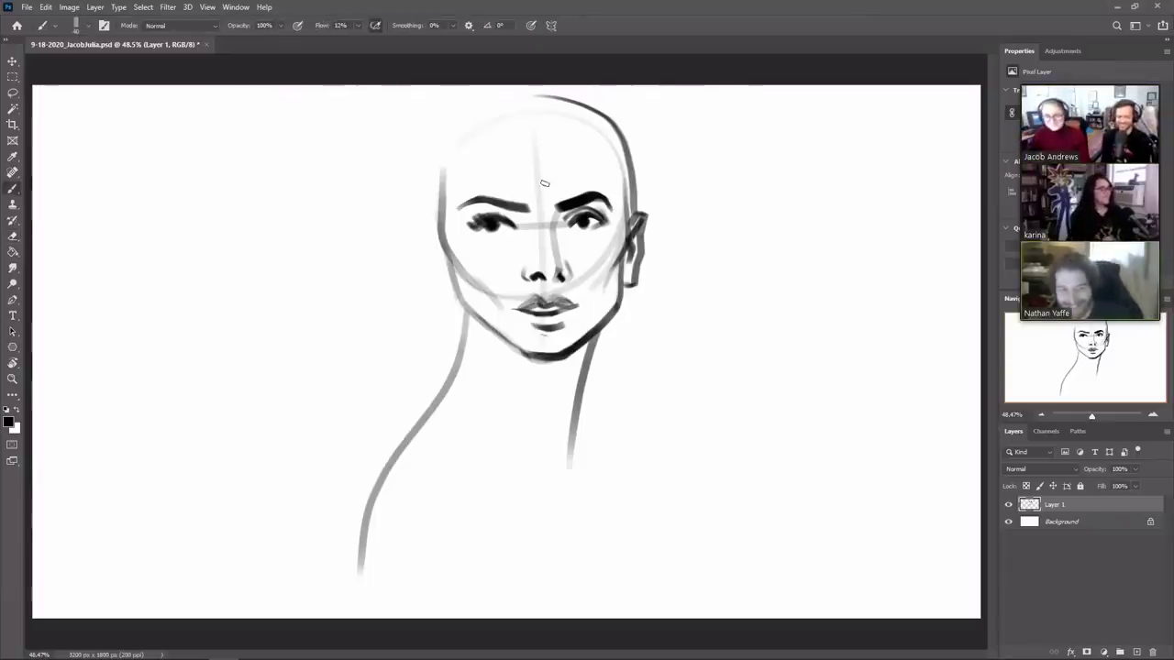
left_click_drag(460, 122, 457, 265)
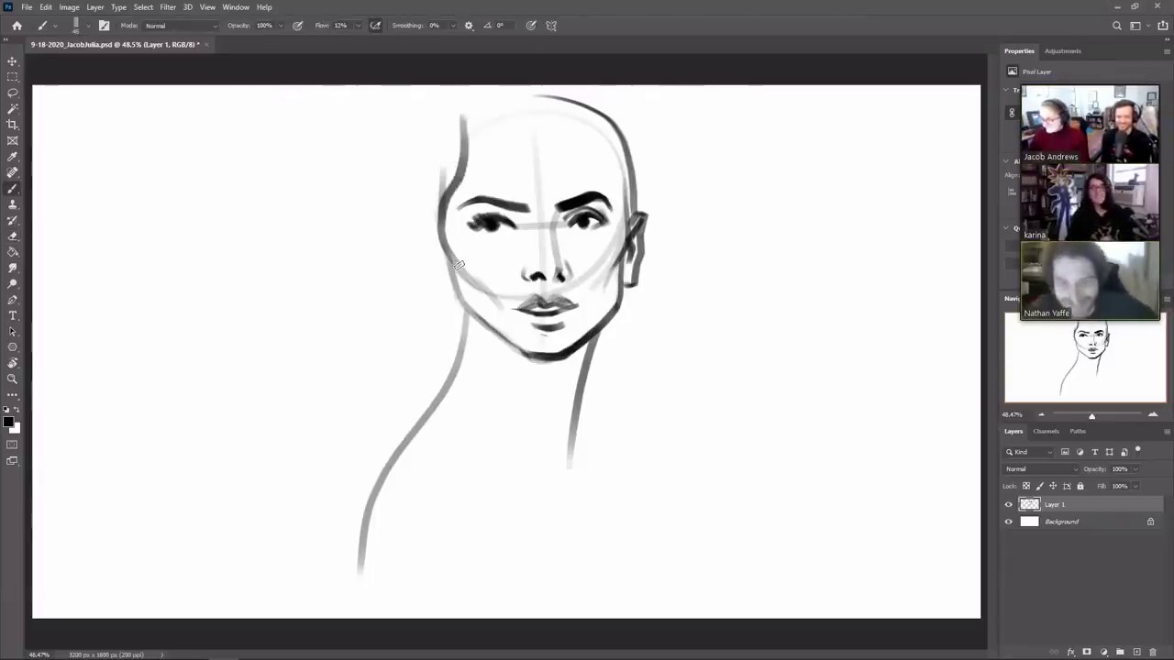
left_click_drag(443, 210, 443, 174)
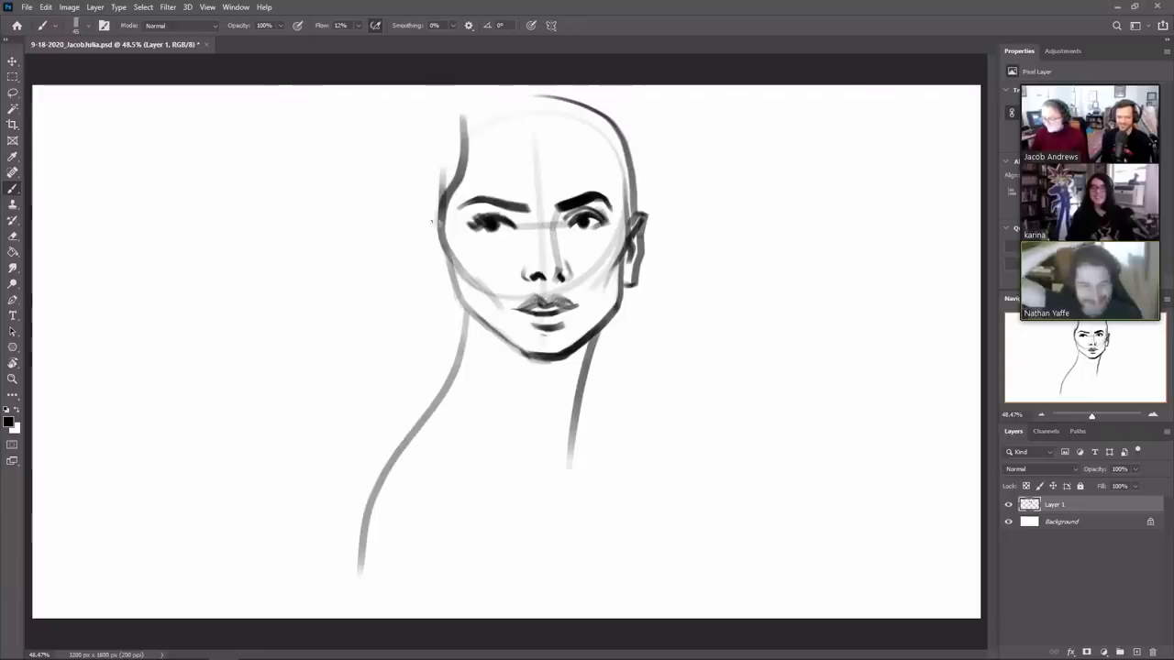
mouse_move(434, 220)
left_mouse_down()
mouse_move(415, 230)
mouse_move(441, 281)
mouse_move(451, 272)
left_mouse_up()
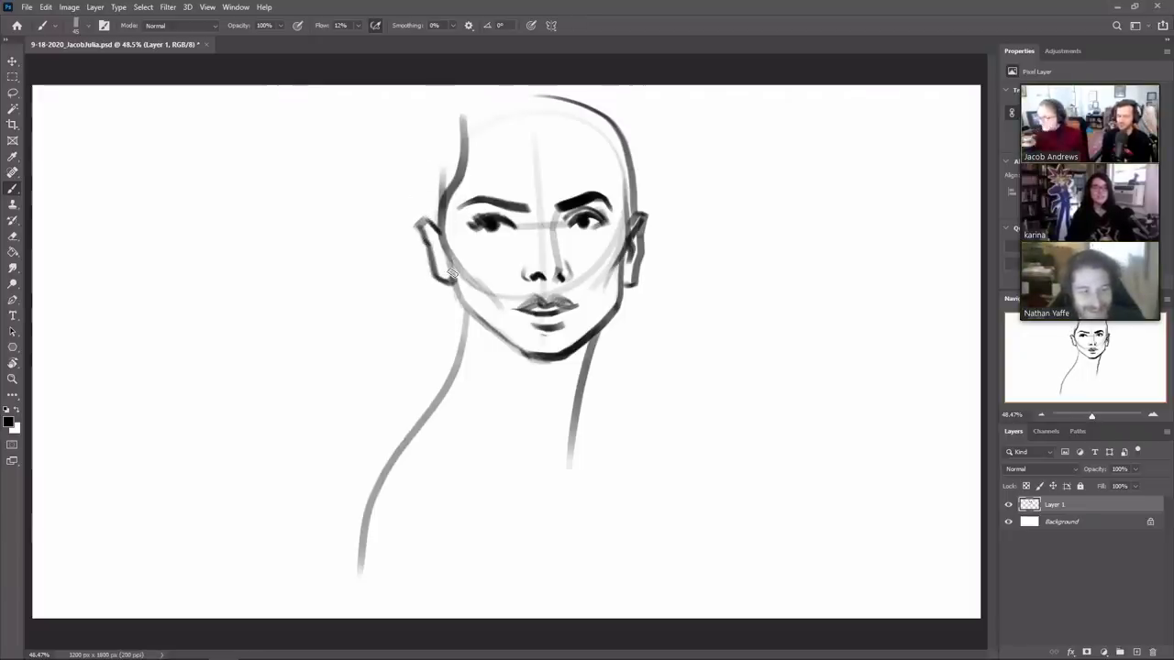
Step: Paint the hairline across the forehead, the outer hair contour on the left, and the hairline along the right temple
mouse_move(528, 126)
left_mouse_down()
mouse_move(598, 112)
mouse_move(451, 116)
left_mouse_up()
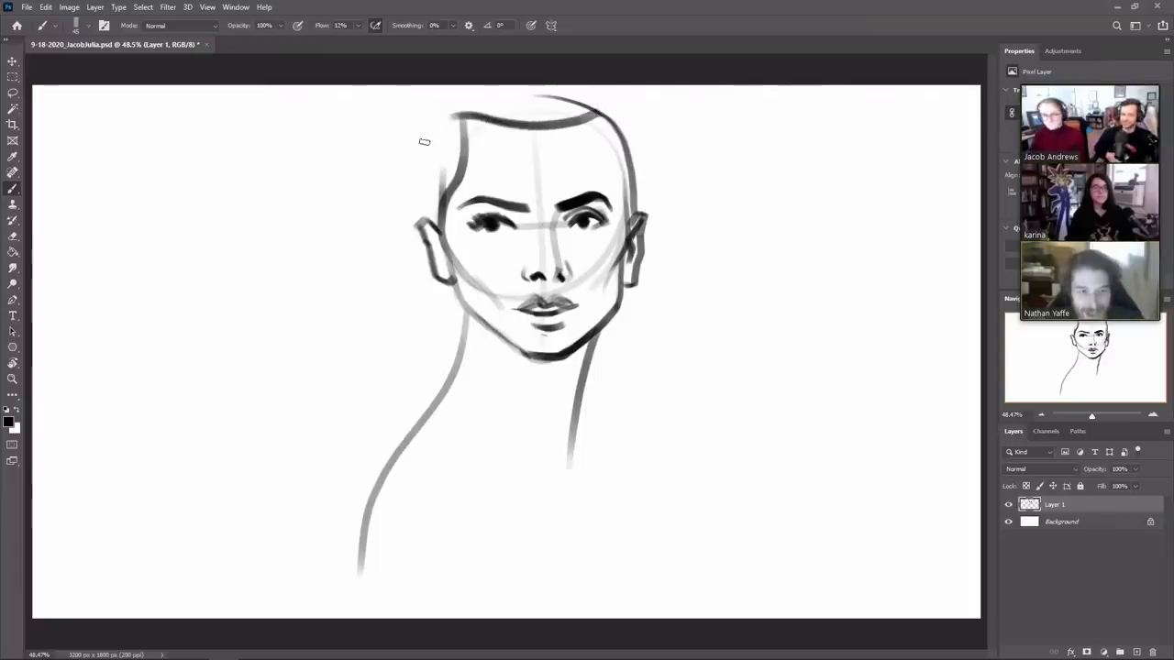
left_click_drag(424, 217, 450, 103)
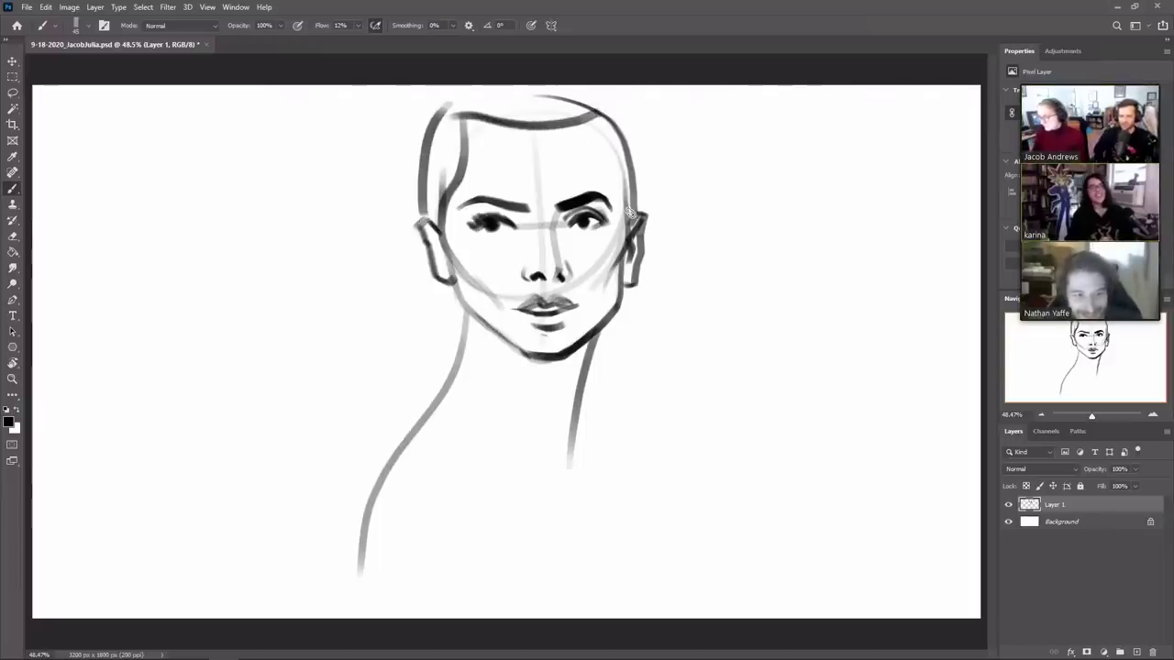
mouse_move(625, 194)
left_mouse_down()
mouse_move(633, 133)
mouse_move(617, 145)
mouse_move(582, 120)
mouse_move(631, 240)
left_mouse_up()
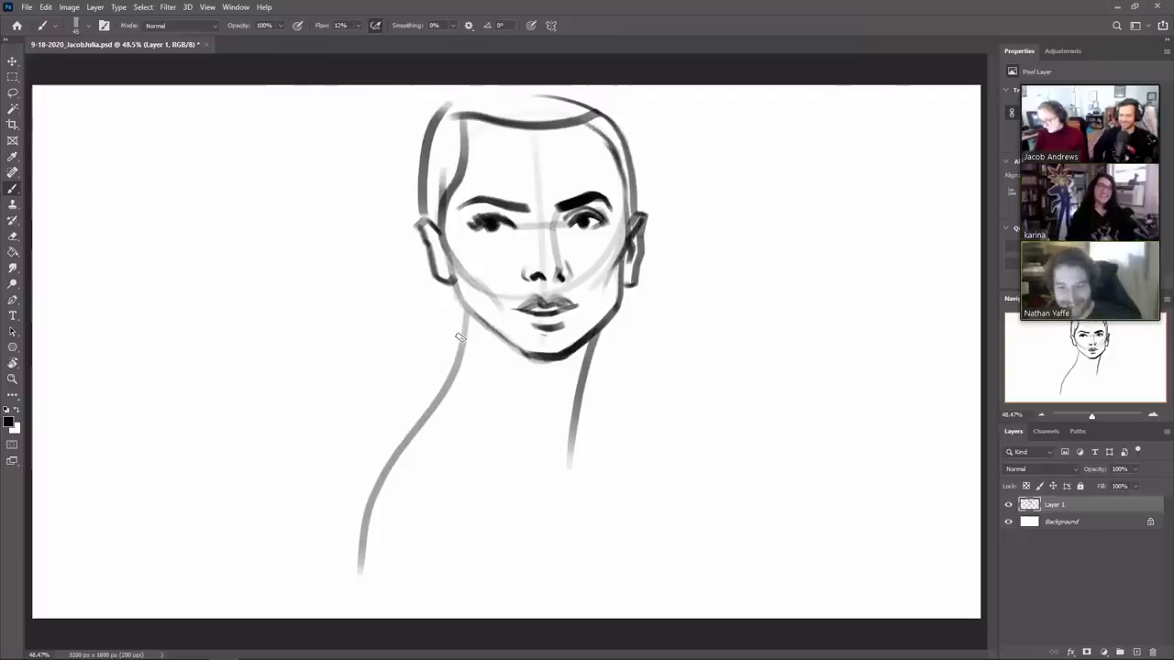
Step: Paint a dark line across the neck below the left jaw and light shading beside the left nostril
left_click_drag(460, 338, 511, 367)
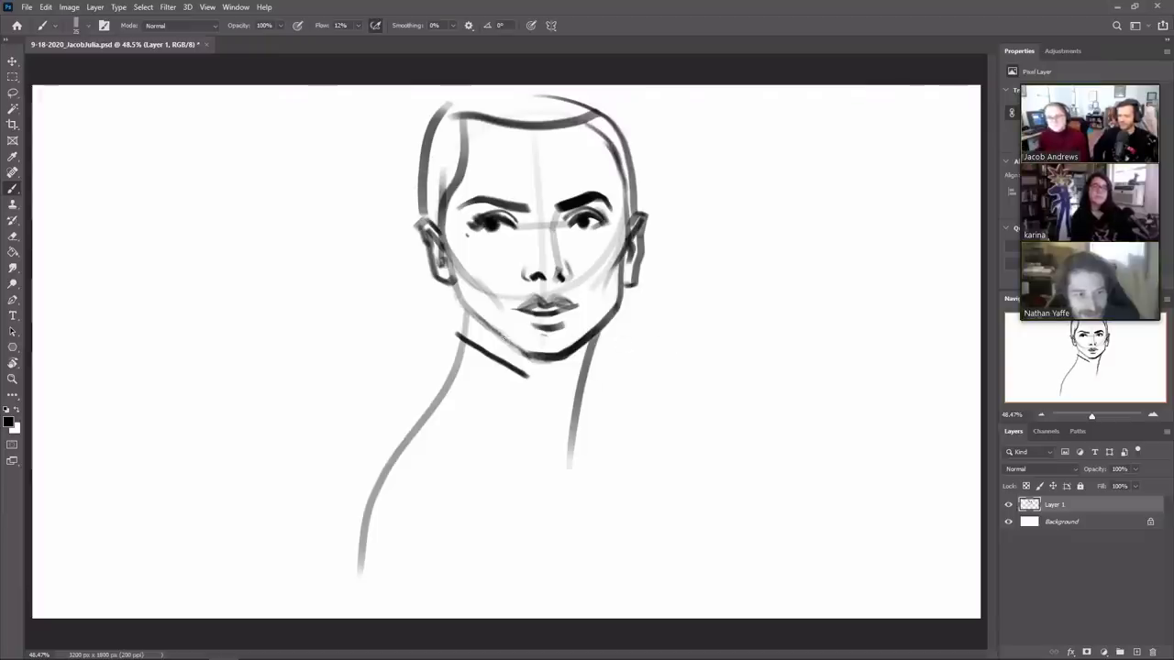
left_click_drag(526, 268, 511, 296)
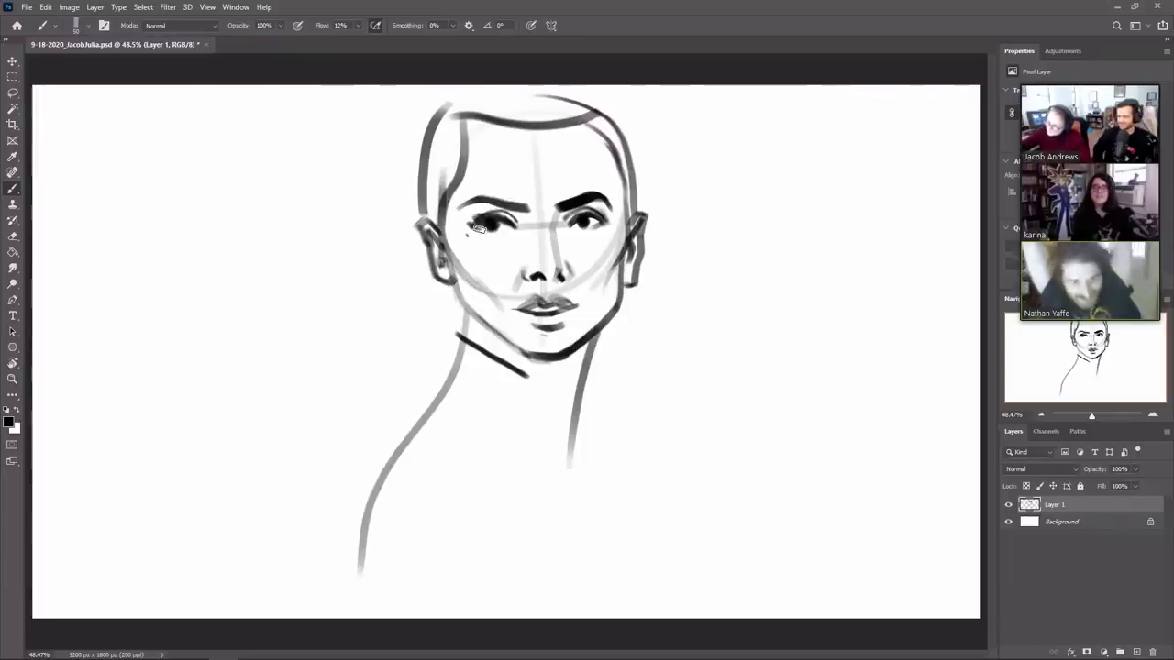
Step: Erase the construction guidelines running across the forehead, eyes, nose and cheeks
key("l")
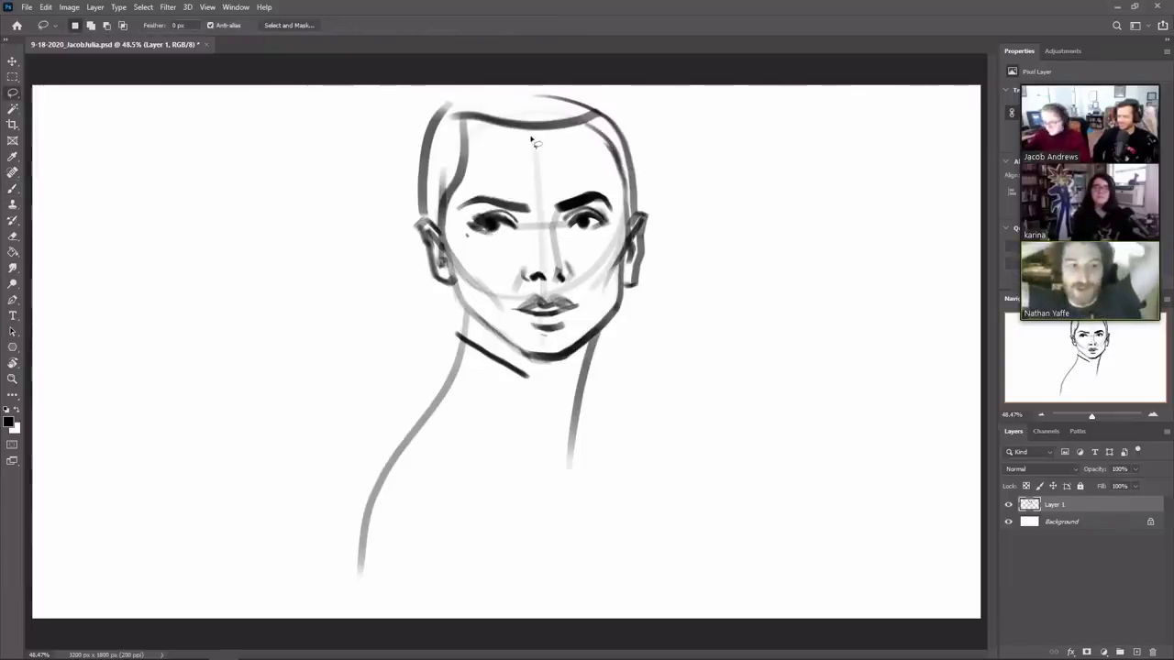
key("e")
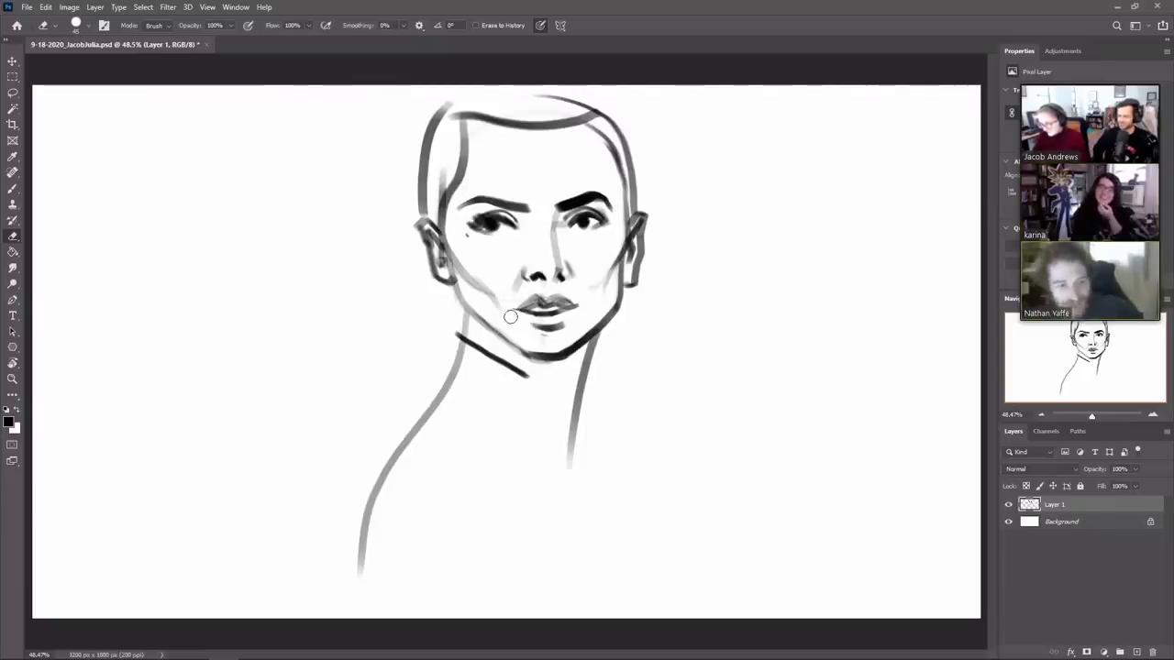
Step: Lasso the left eye together with its eyebrow, nudge them slightly right and up, and deselect
key("l")
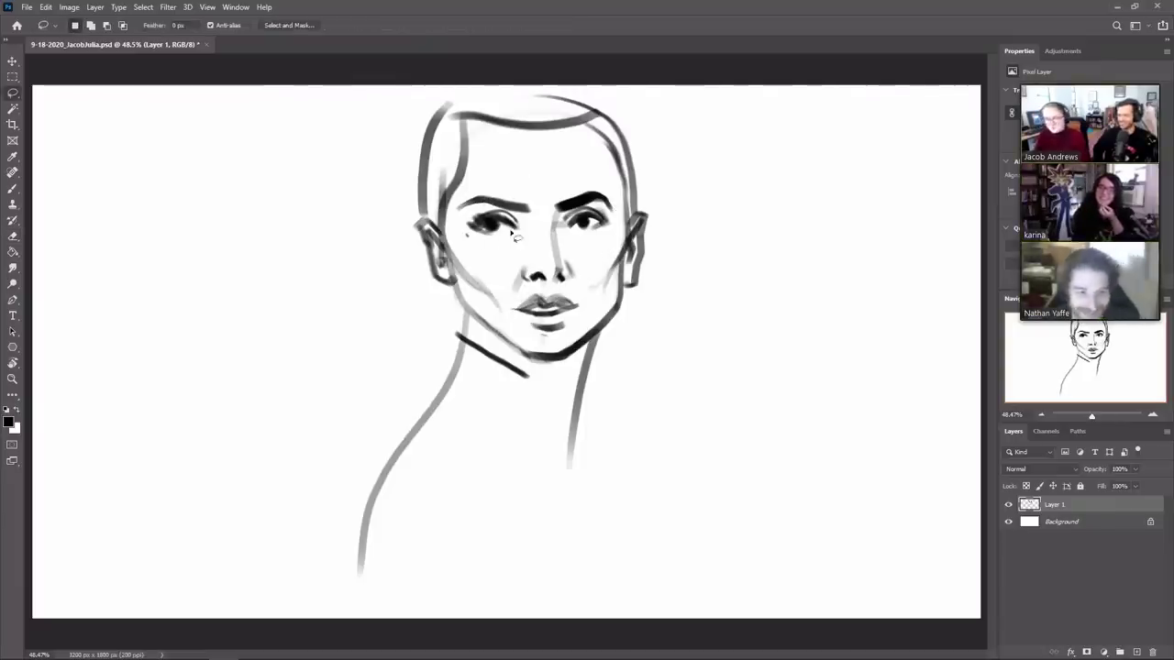
mouse_move(481, 188)
left_mouse_down()
mouse_move(456, 195)
mouse_move(532, 187)
left_mouse_up()
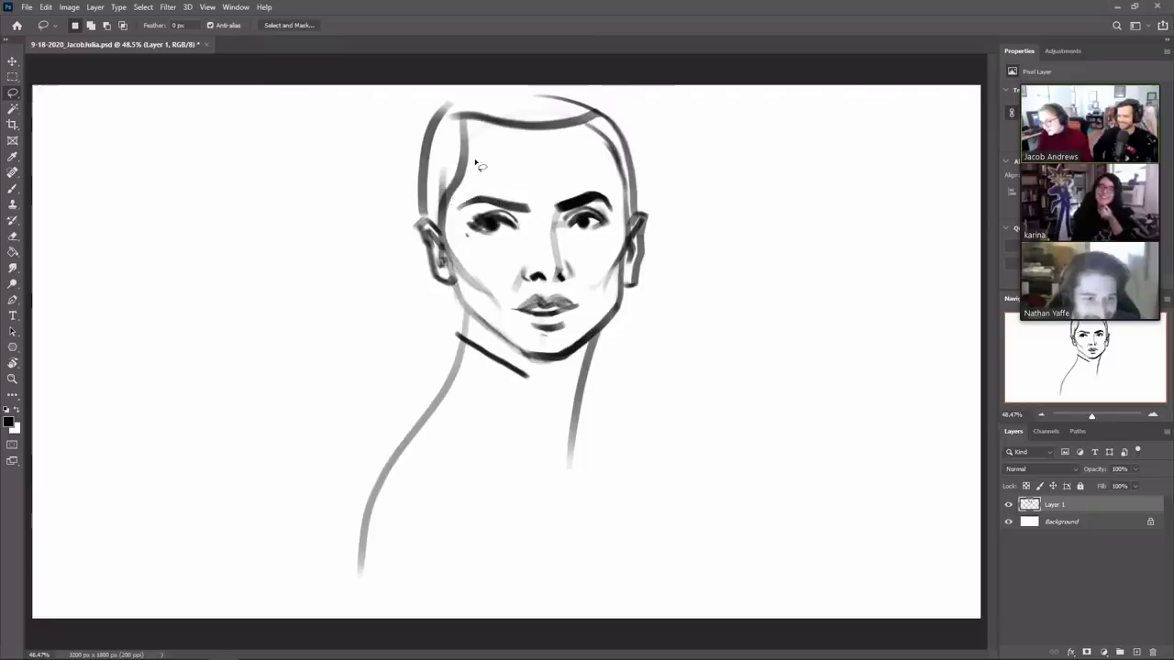
left_click(12, 61)
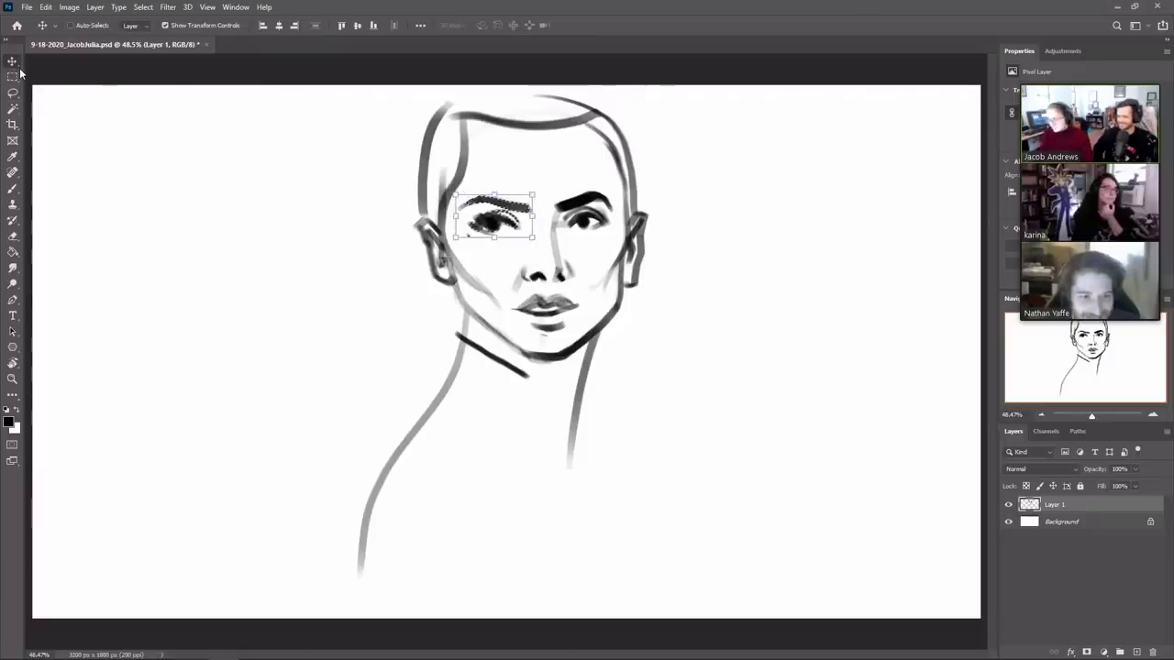
key("Right")
key("Right")
key("Right")
key("Up")
key("Up")
key("Up")
key("Up")
key("Up")
key("Up")
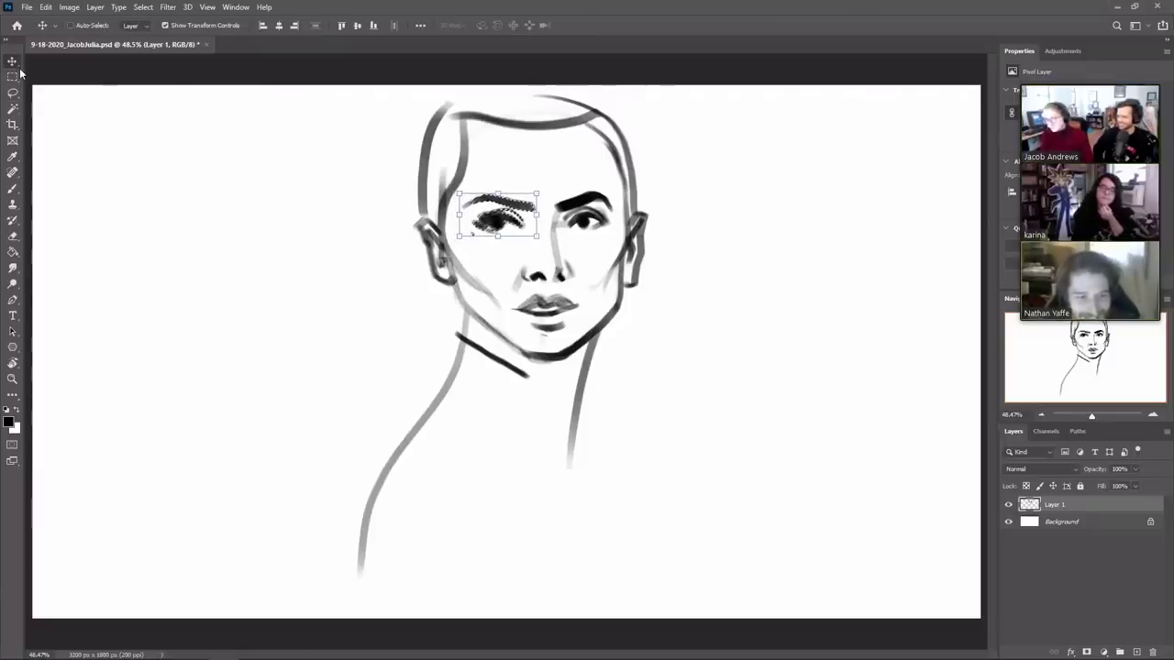
key("ctrl+d")
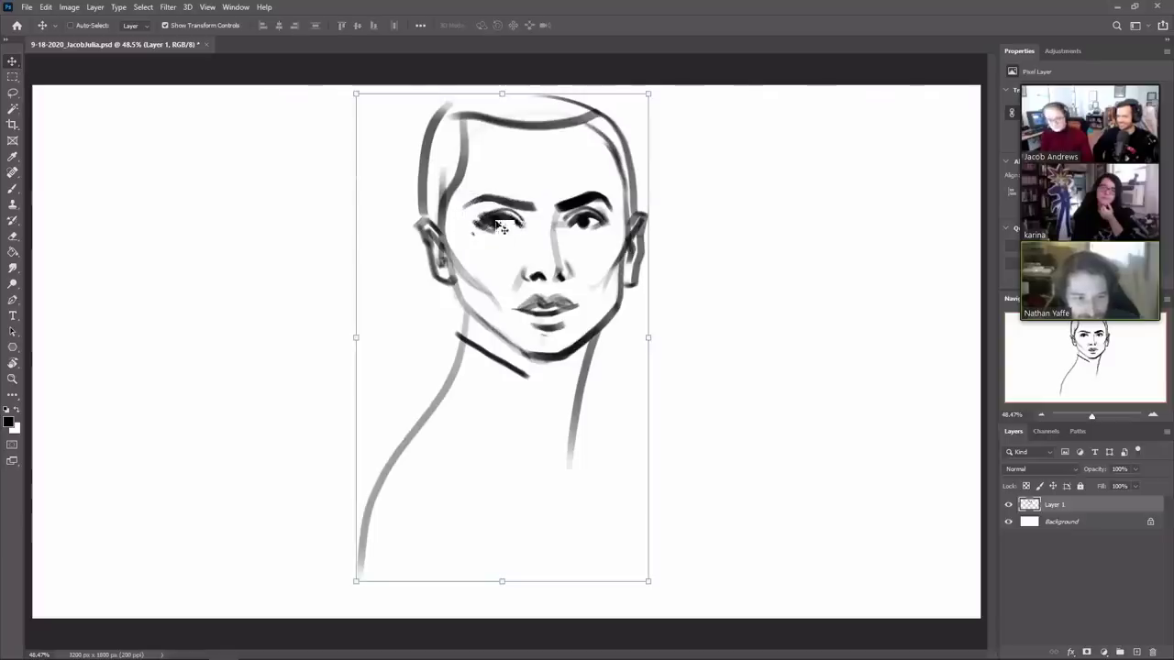
key("l")
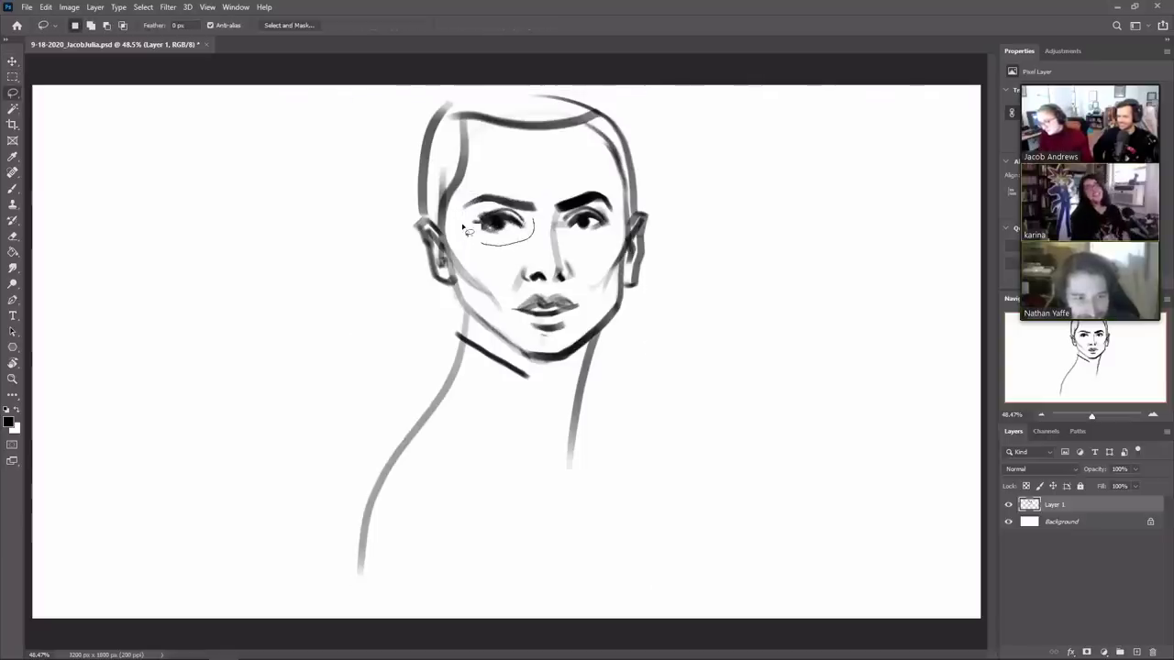
left_click_drag(467, 232, 461, 229)
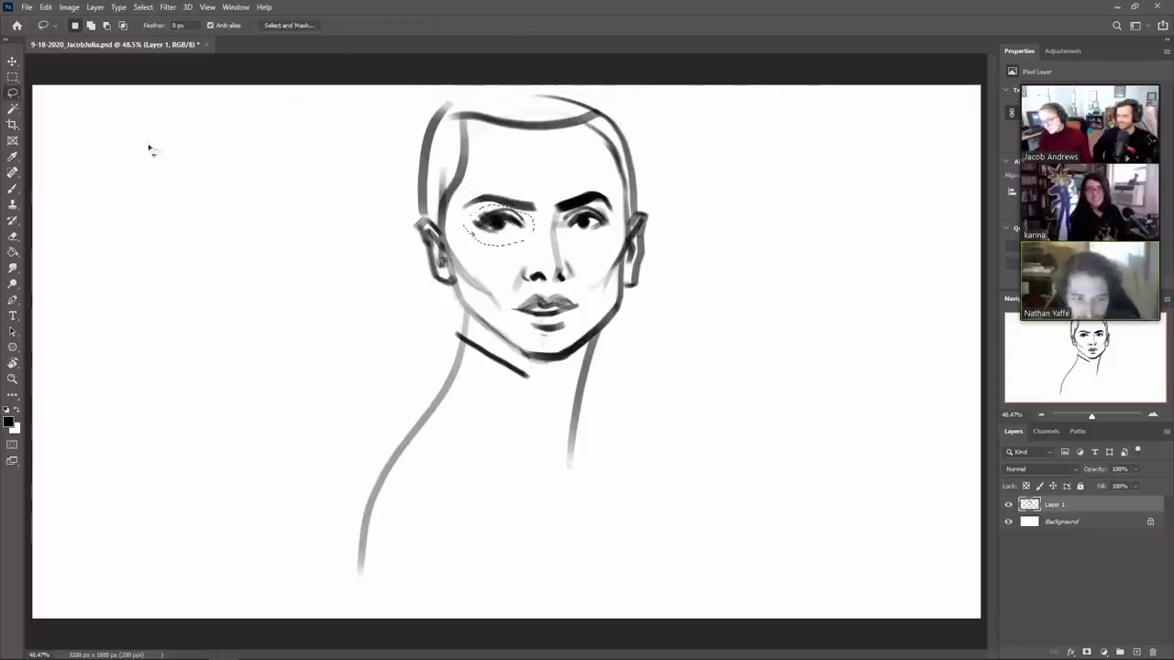
left_click(13, 61)
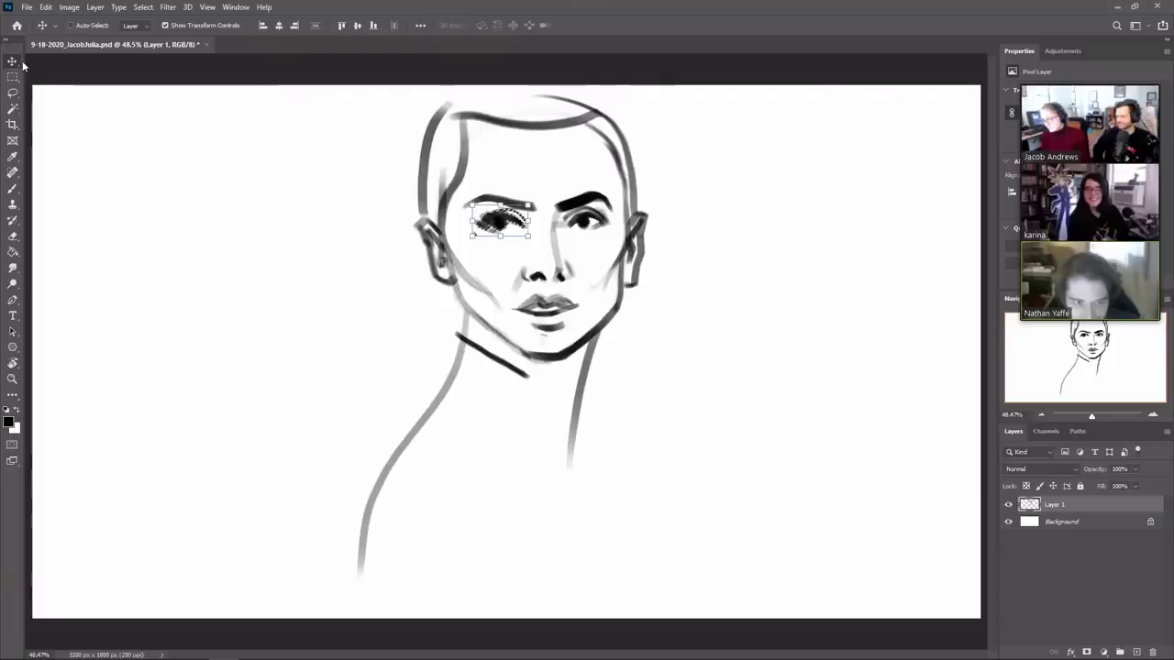
key("ctrl+d")
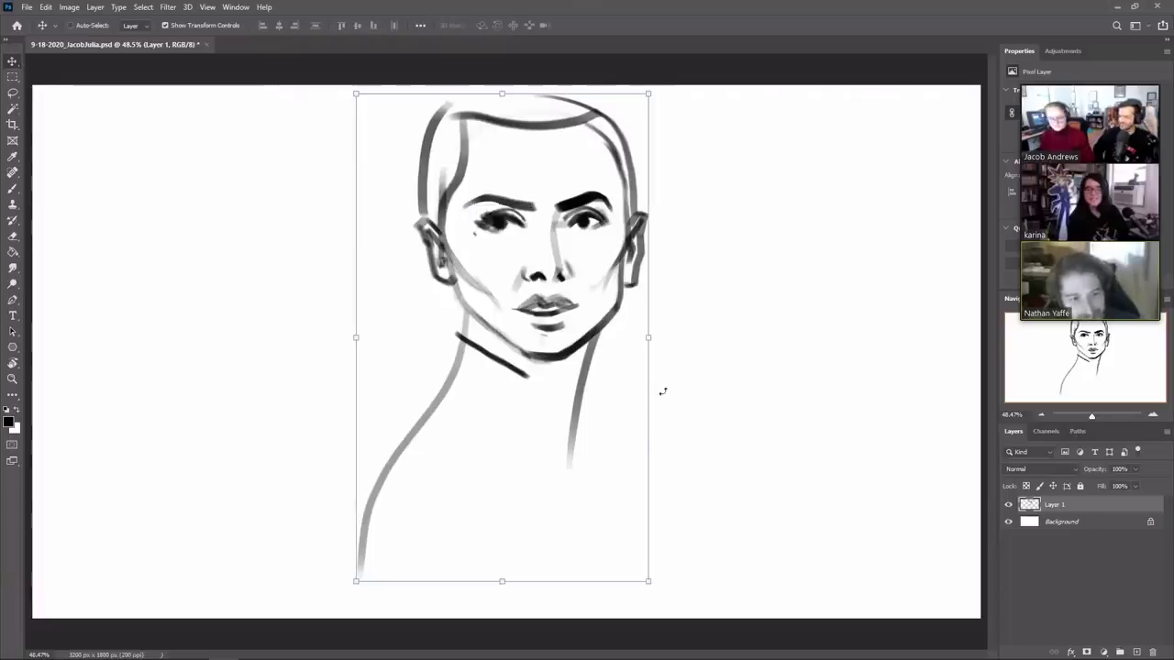
key("b")
key("ctrl+shift+d")
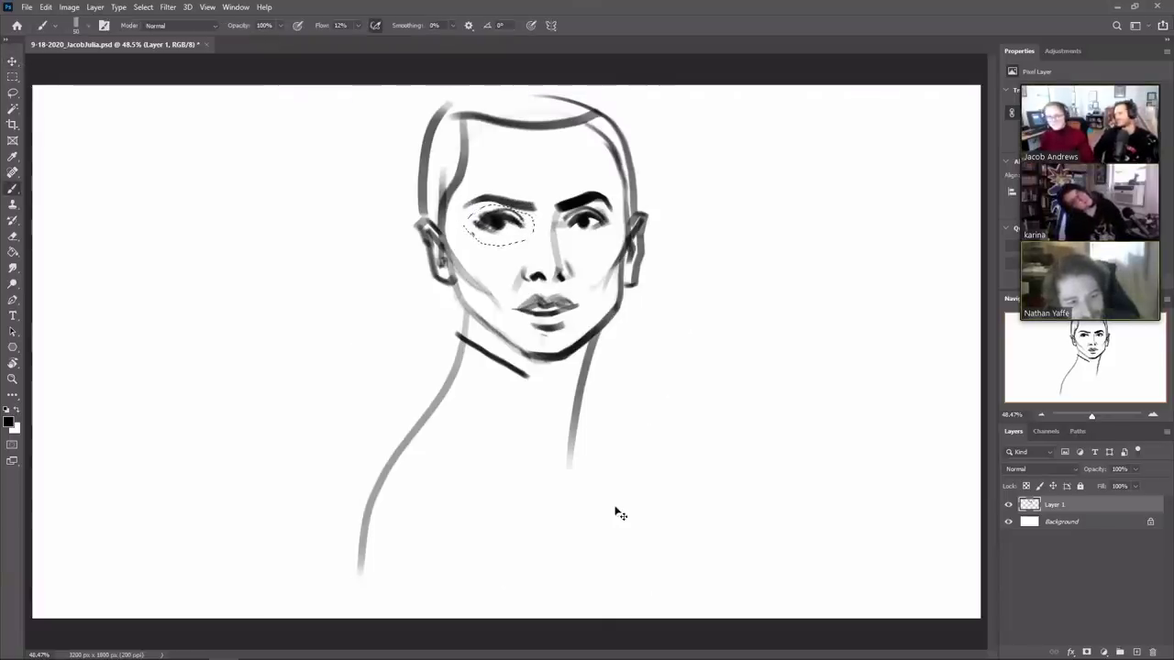
key("ctrl+d")
key("e")
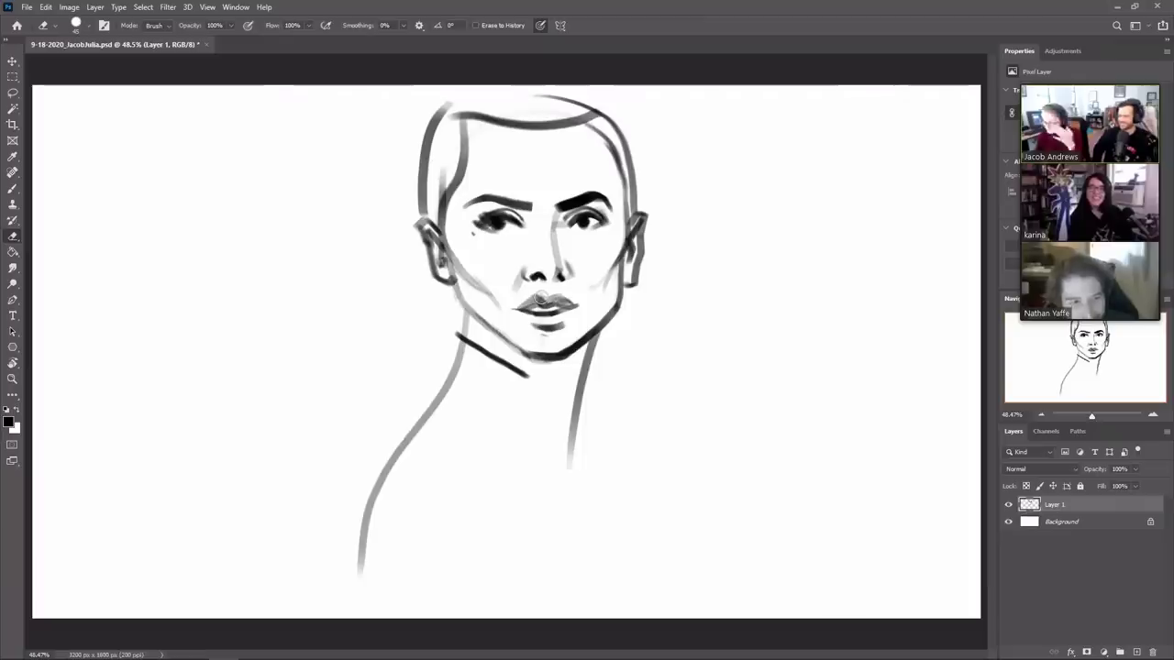
Step: Paint the collar line under the chin to the right side of the neck and a thick left collar and shoulder contour
key("b")
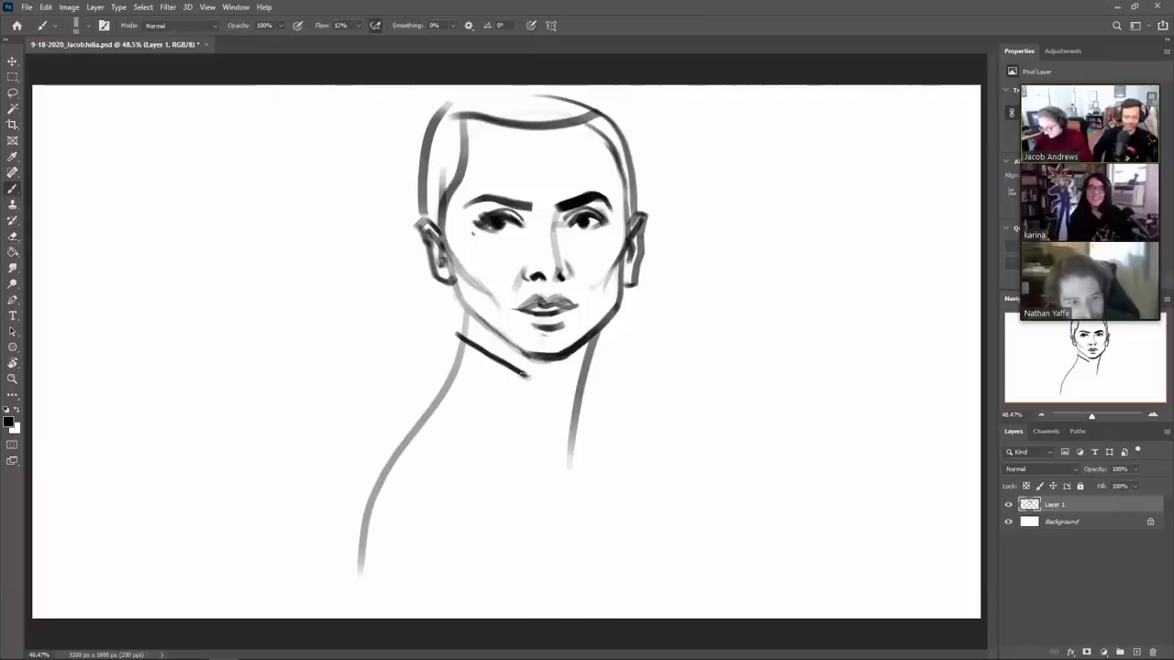
left_click_drag(548, 383, 603, 346)
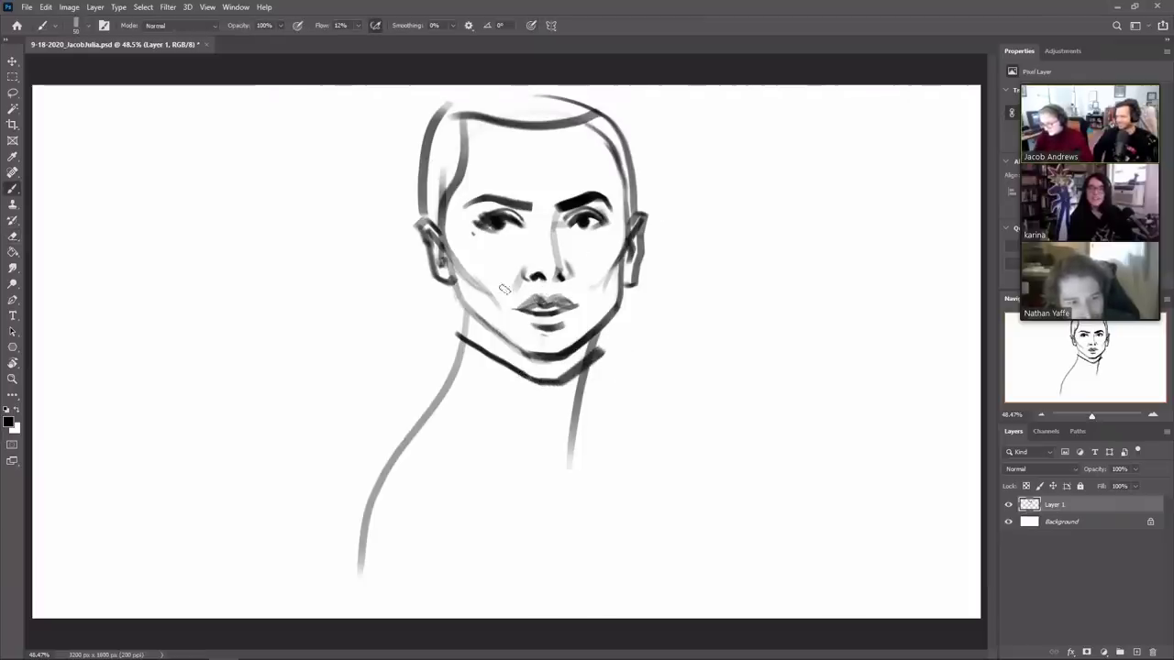
mouse_move(433, 407)
left_mouse_down()
mouse_move(456, 335)
mouse_move(358, 524)
mouse_move(366, 492)
left_mouse_up()
mouse_move(452, 337)
left_mouse_down()
mouse_move(432, 406)
mouse_move(365, 470)
mouse_move(367, 598)
left_mouse_up()
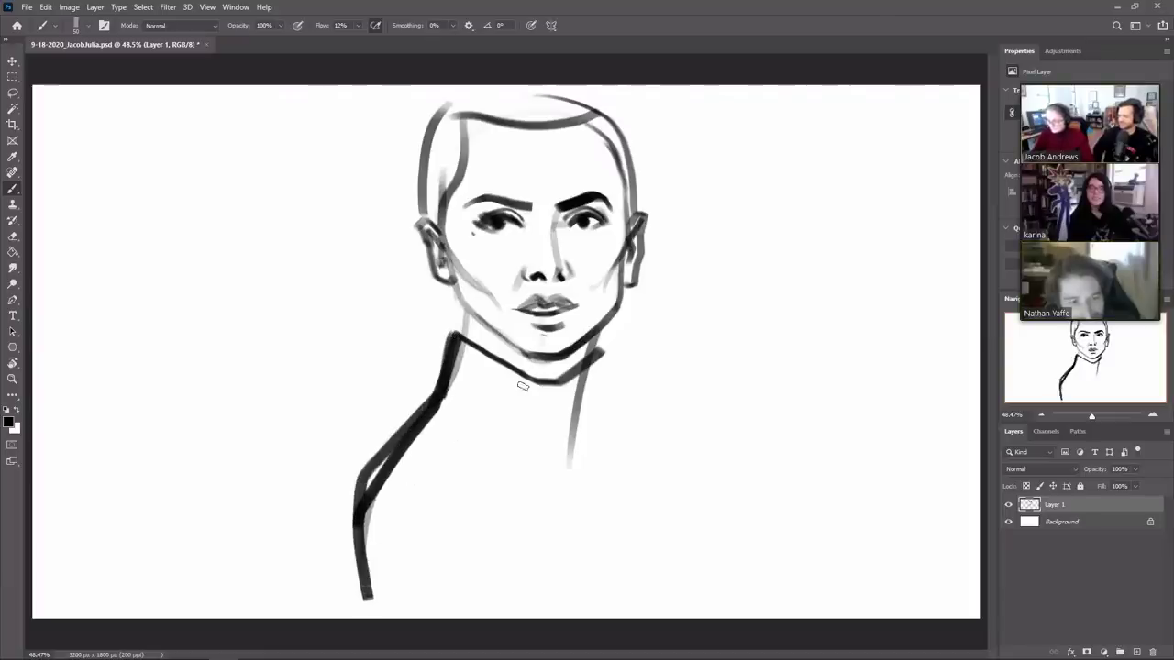
mouse_move(528, 376)
left_mouse_down()
mouse_move(529, 431)
mouse_move(561, 431)
left_mouse_up()
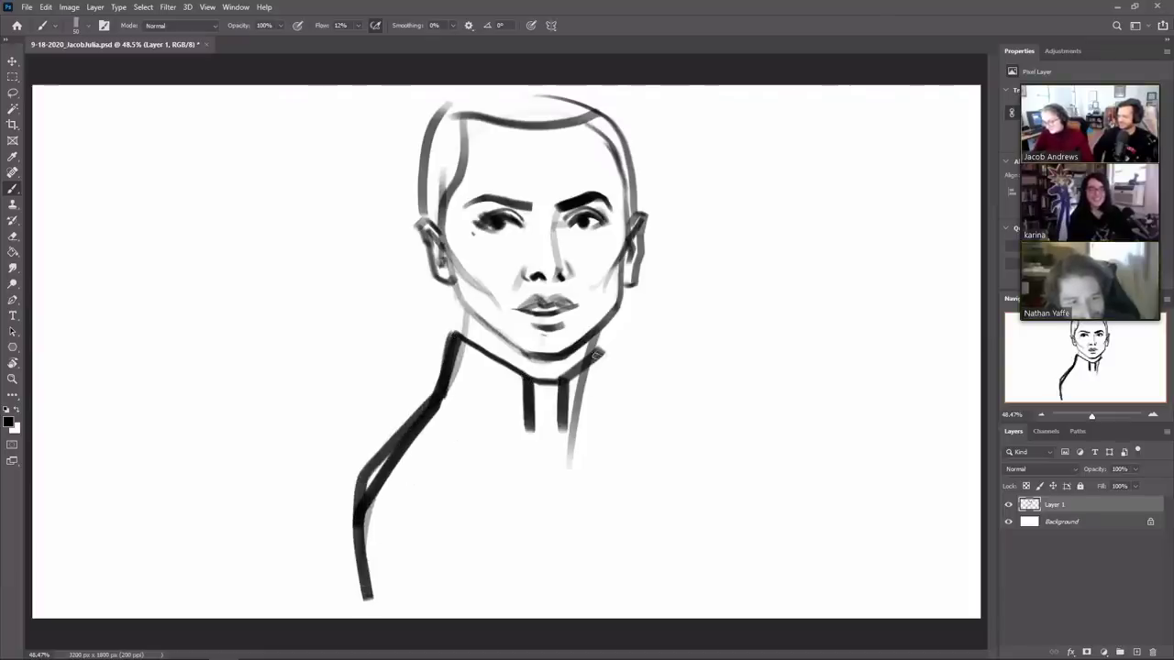
left_click_drag(595, 355, 585, 415)
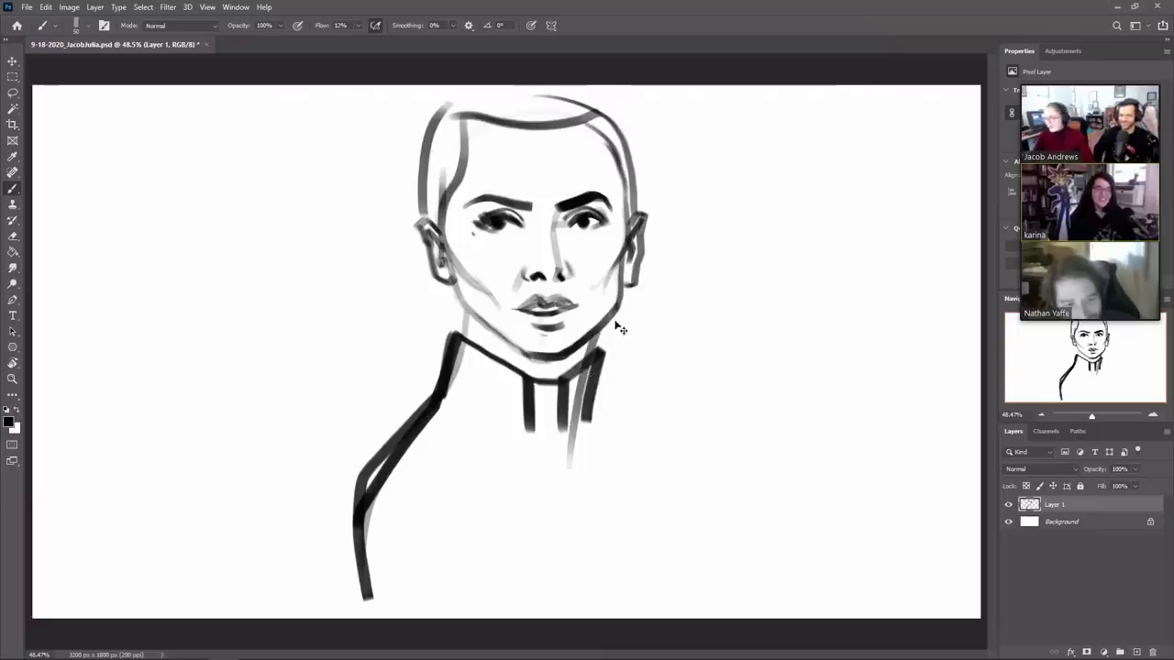
key("ctrl+z")
key("ctrl+z")
key("ctrl+z")
Step: Paint a narrow tapered tab at the collar's front opening, plus the right collar edge and the right shoulder and arm contour
mouse_move(534, 380)
left_mouse_down()
mouse_move(548, 437)
mouse_move(563, 410)
mouse_move(565, 435)
left_mouse_up()
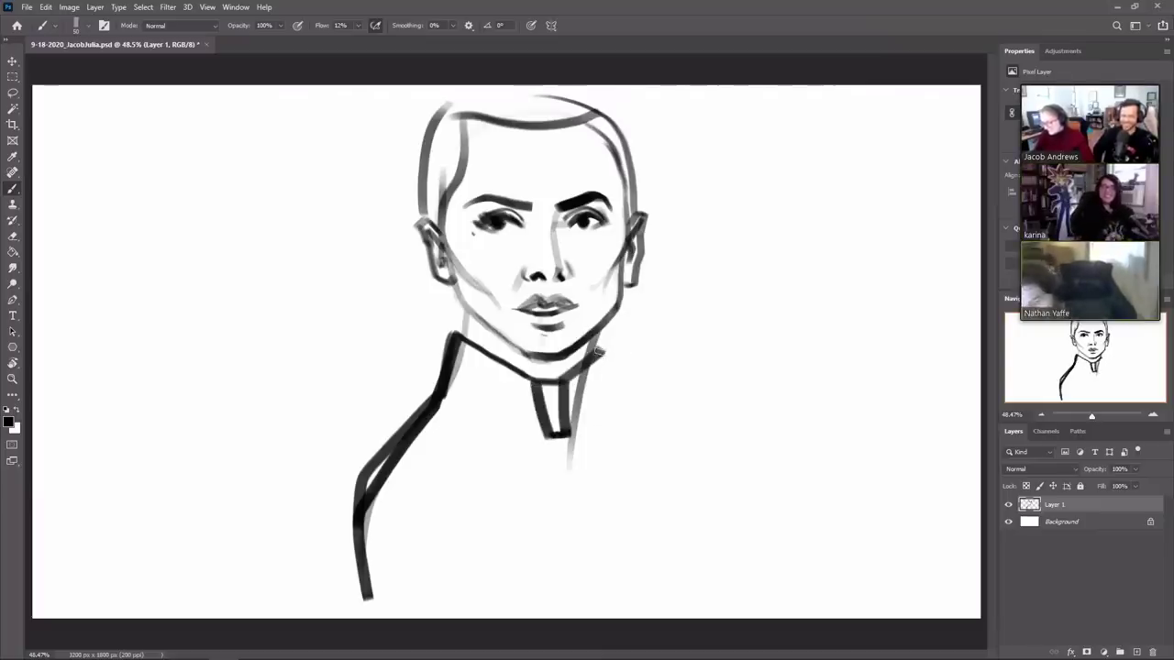
mouse_move(601, 351)
left_mouse_down()
mouse_move(583, 433)
mouse_move(671, 498)
mouse_move(690, 616)
left_mouse_up()
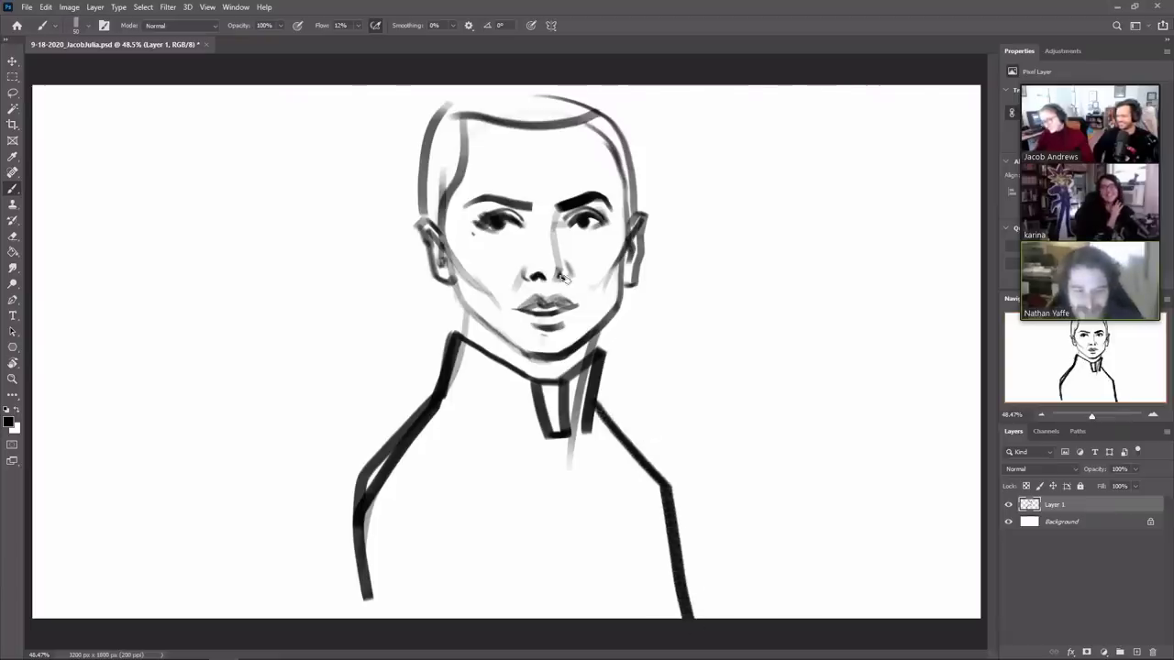
Step: Scale the whole drawing down proportionally to about 92%, keeping its lower-left corner in place
key("v")
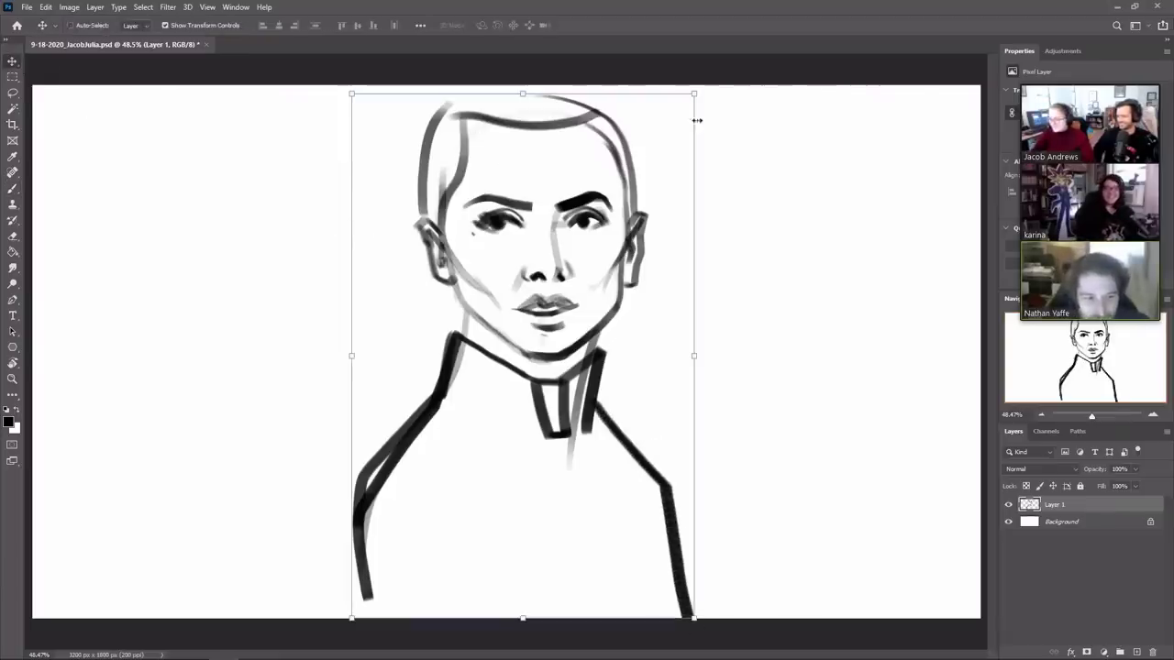
left_click_drag(697, 120, 668, 135)
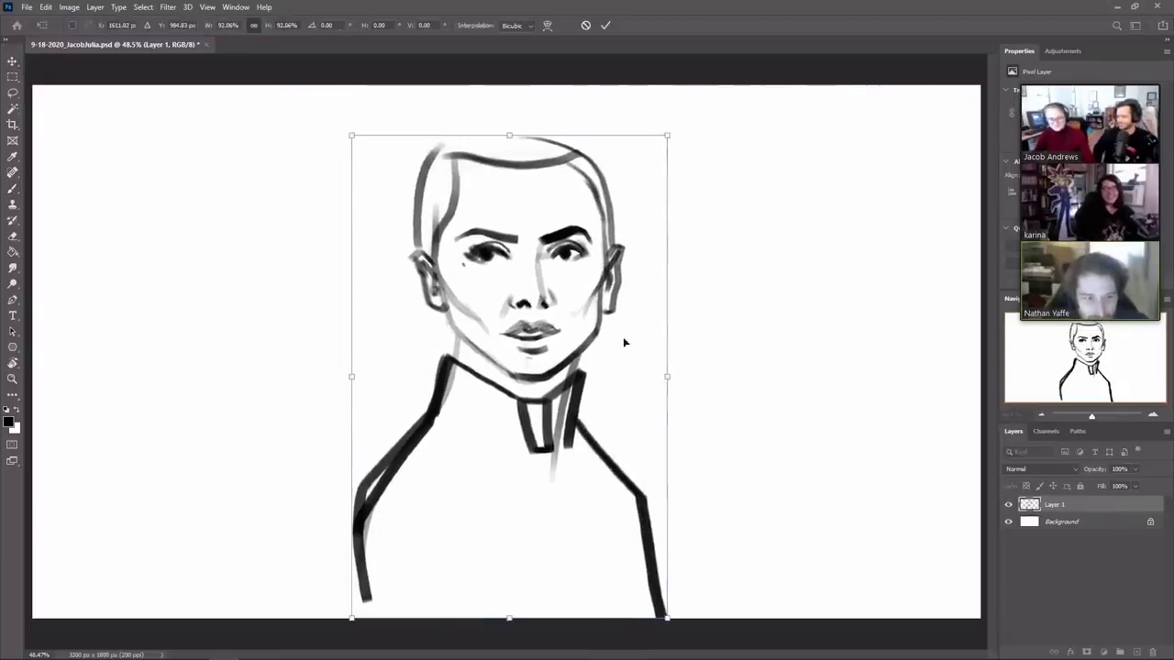
key("Return")
Step: Paint a domed hair shape above the hairline and a larger rounded outline around it reaching the canvas edge
key("b")
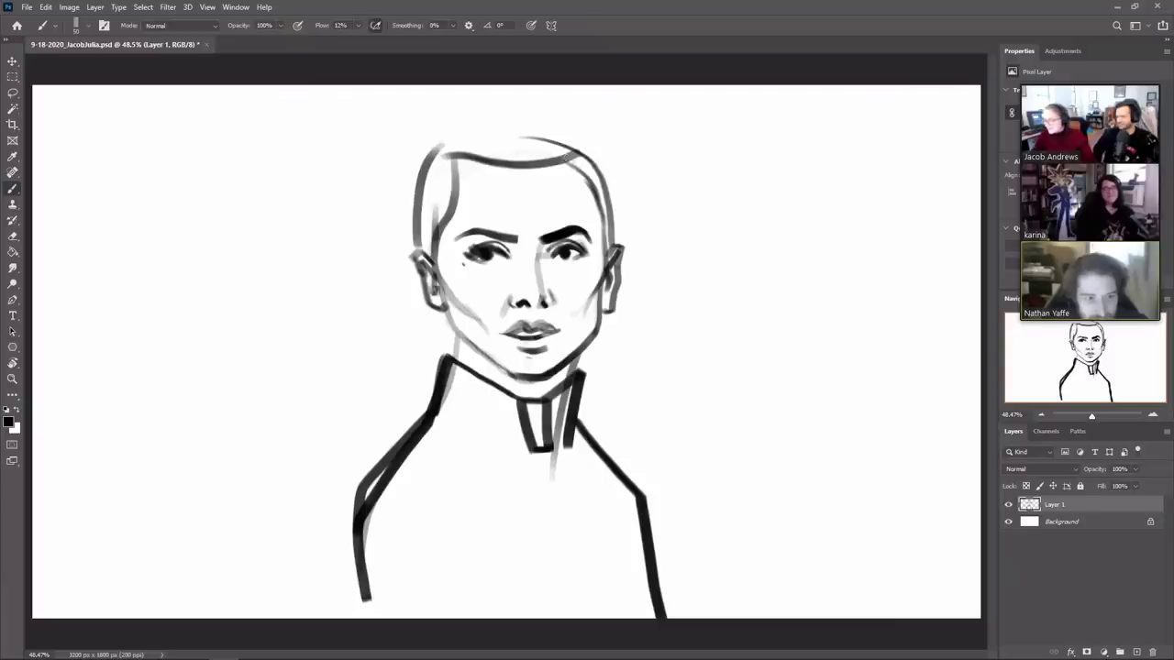
left_click_drag(565, 160, 495, 100)
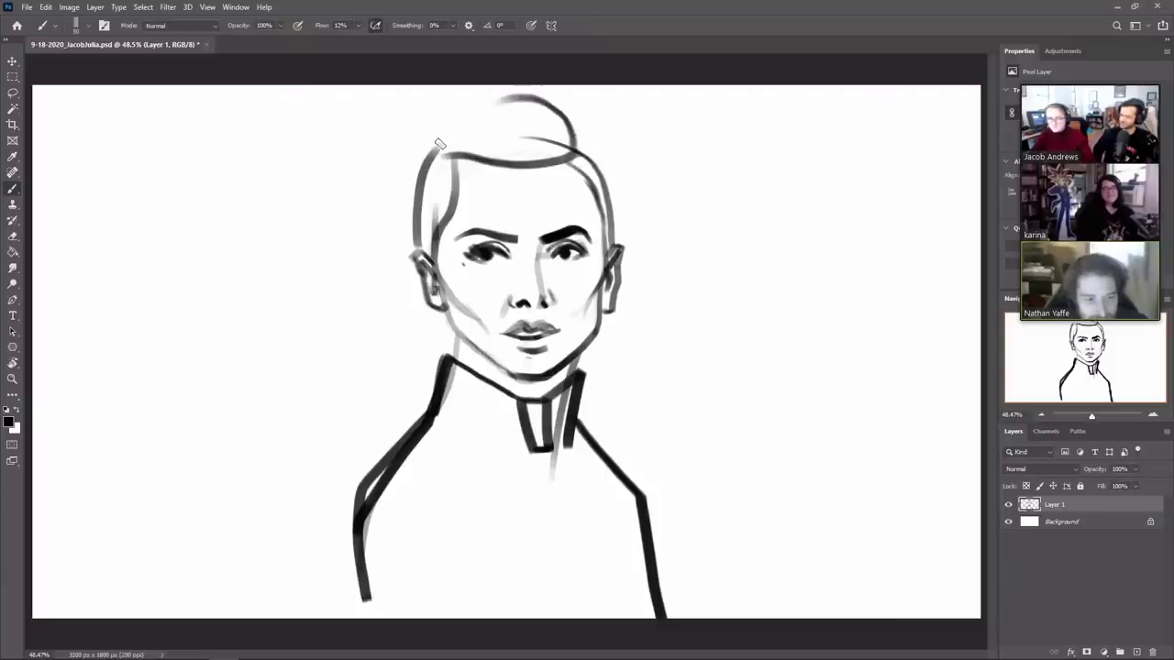
mouse_move(480, 157)
left_mouse_down()
mouse_move(442, 139)
mouse_move(482, 115)
mouse_move(557, 102)
left_mouse_up()
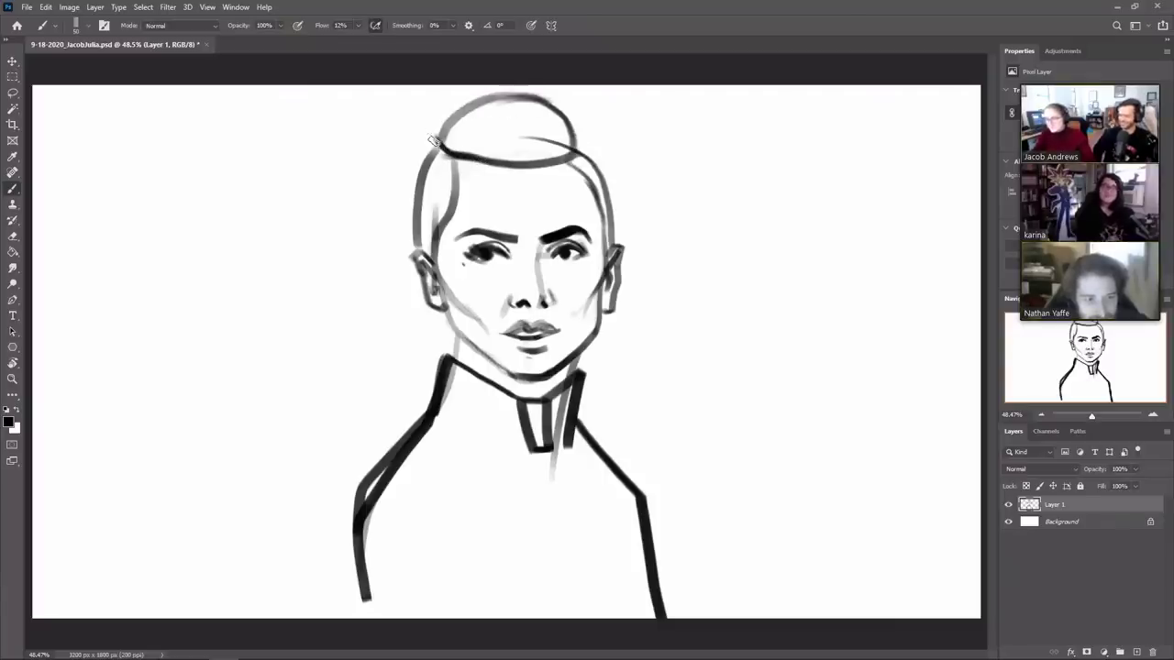
left_click_drag(434, 142, 552, 79)
left_click_drag(570, 120, 549, 84)
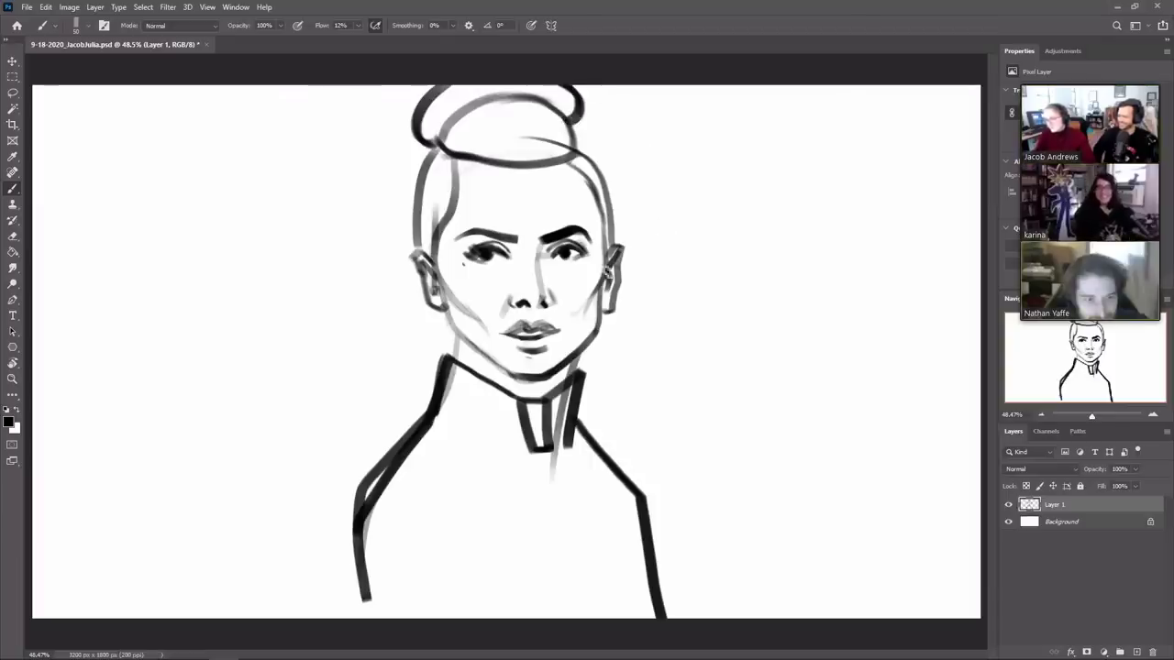
Step: Erase the old skull line inside the hair dome and darken the head contour at the upper right
key("e")
left_click_drag(539, 139, 512, 138)
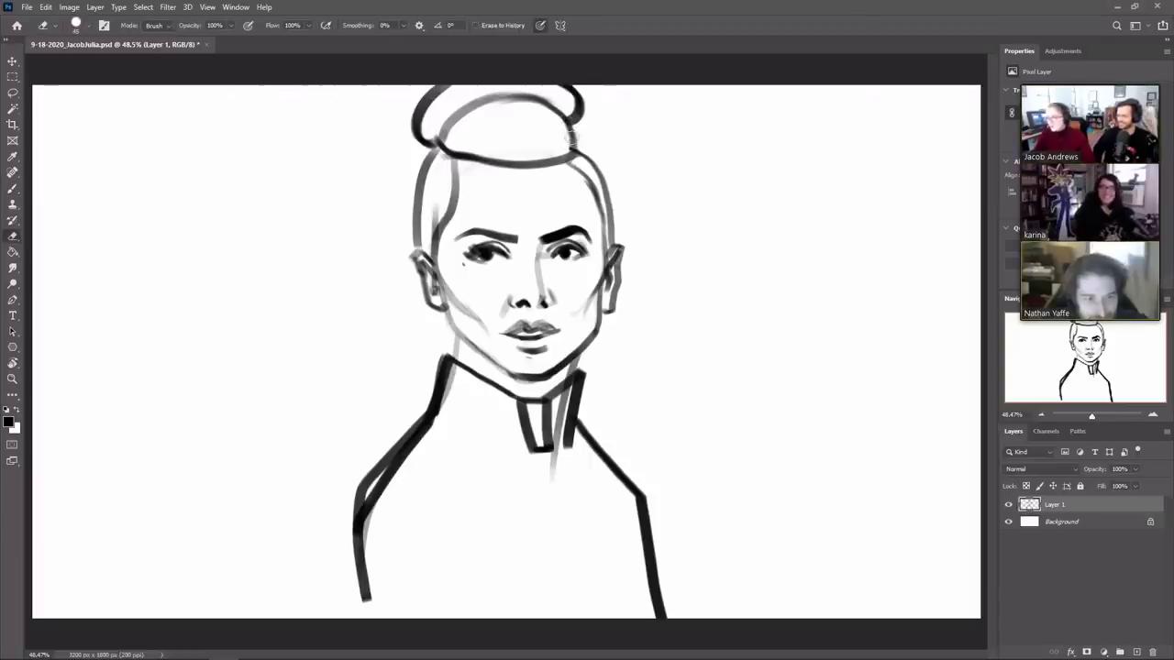
key("b")
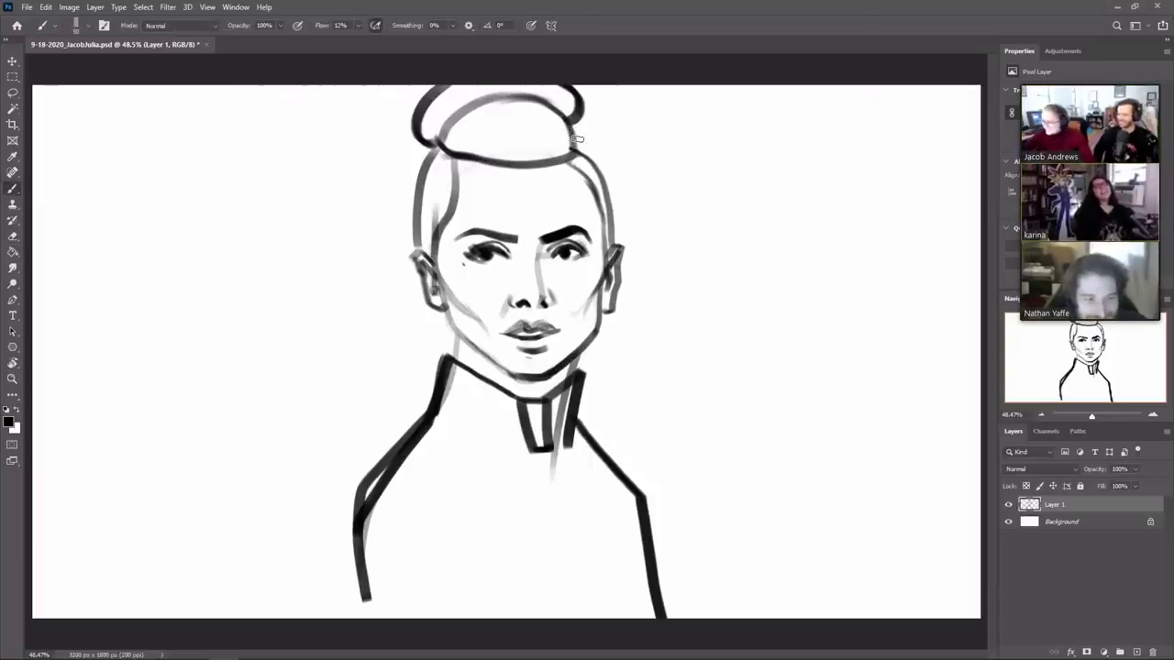
left_click_drag(576, 137, 600, 179)
key("e")
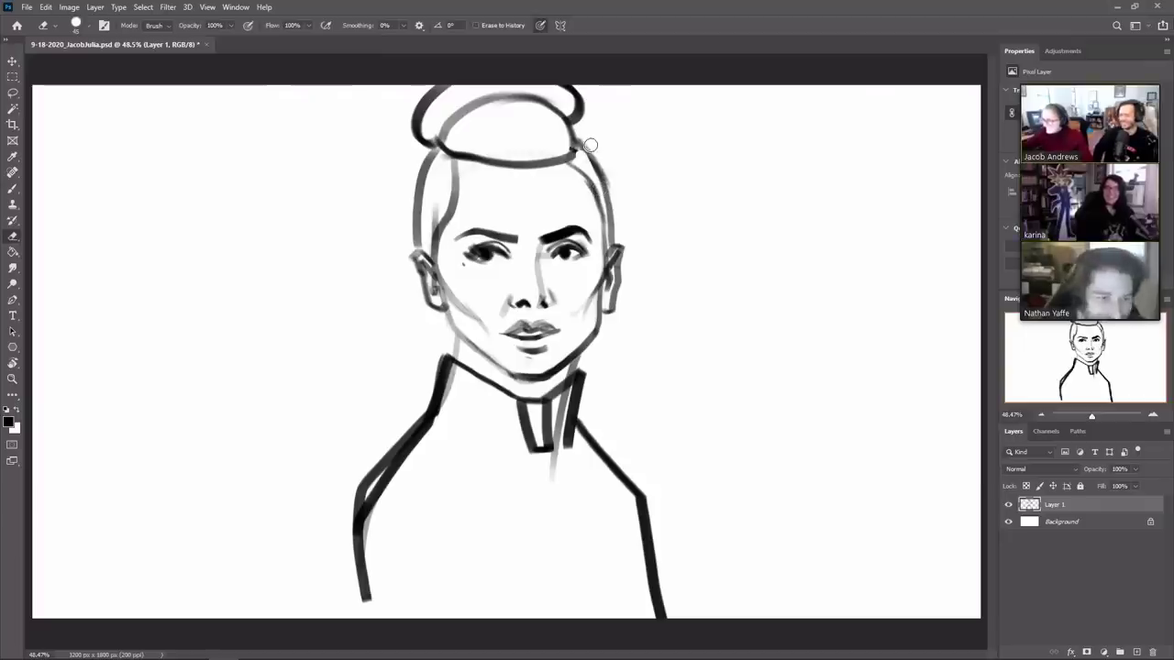
Step: Fill the coat and collar with solid black, leaving the narrow tab at the throat white
key("b")
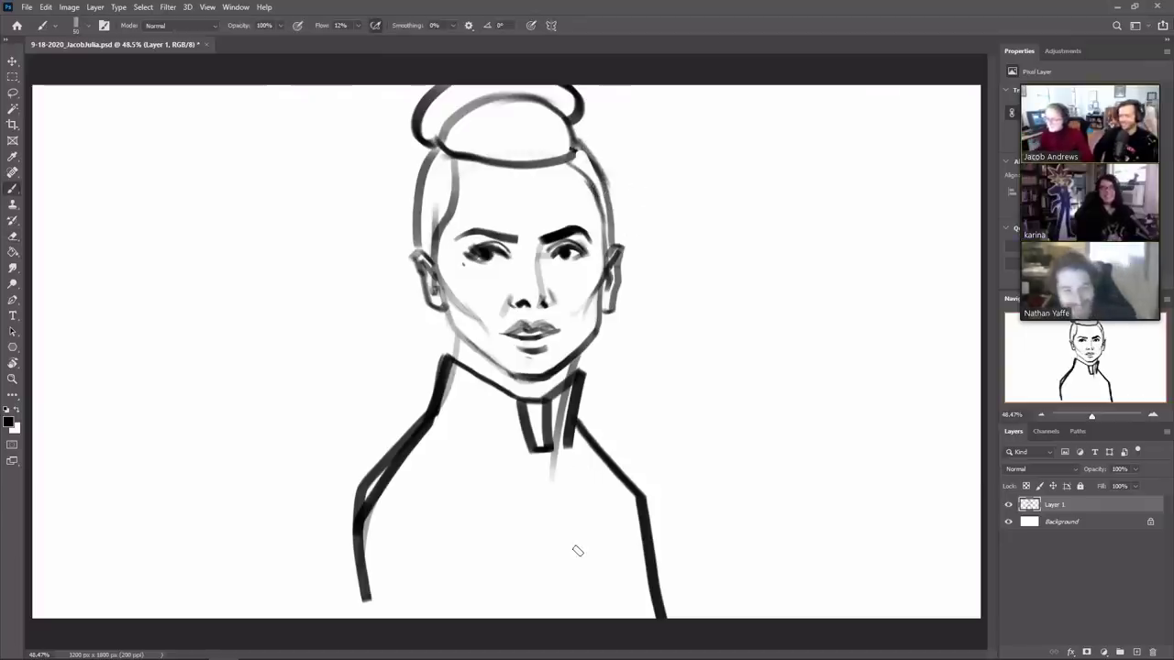
mouse_move(561, 387)
left_mouse_down()
mouse_move(556, 448)
mouse_move(570, 390)
mouse_move(513, 407)
mouse_move(510, 458)
mouse_move(494, 387)
mouse_move(508, 400)
left_mouse_up()
mouse_move(508, 400)
left_mouse_down()
mouse_move(450, 370)
mouse_move(499, 424)
mouse_move(459, 449)
mouse_move(440, 404)
mouse_move(466, 425)
mouse_move(435, 418)
mouse_move(357, 513)
mouse_move(394, 610)
mouse_move(448, 413)
mouse_move(481, 587)
mouse_move(523, 463)
mouse_move(564, 459)
mouse_move(623, 504)
mouse_move(641, 615)
mouse_move(647, 518)
mouse_move(564, 419)
mouse_move(596, 578)
mouse_move(518, 532)
mouse_move(477, 605)
mouse_move(613, 617)
mouse_move(389, 615)
mouse_move(449, 591)
left_mouse_up()
mouse_move(564, 419)
left_mouse_down()
mouse_move(440, 412)
mouse_move(450, 398)
mouse_move(359, 629)
mouse_move(386, 540)
left_mouse_up()
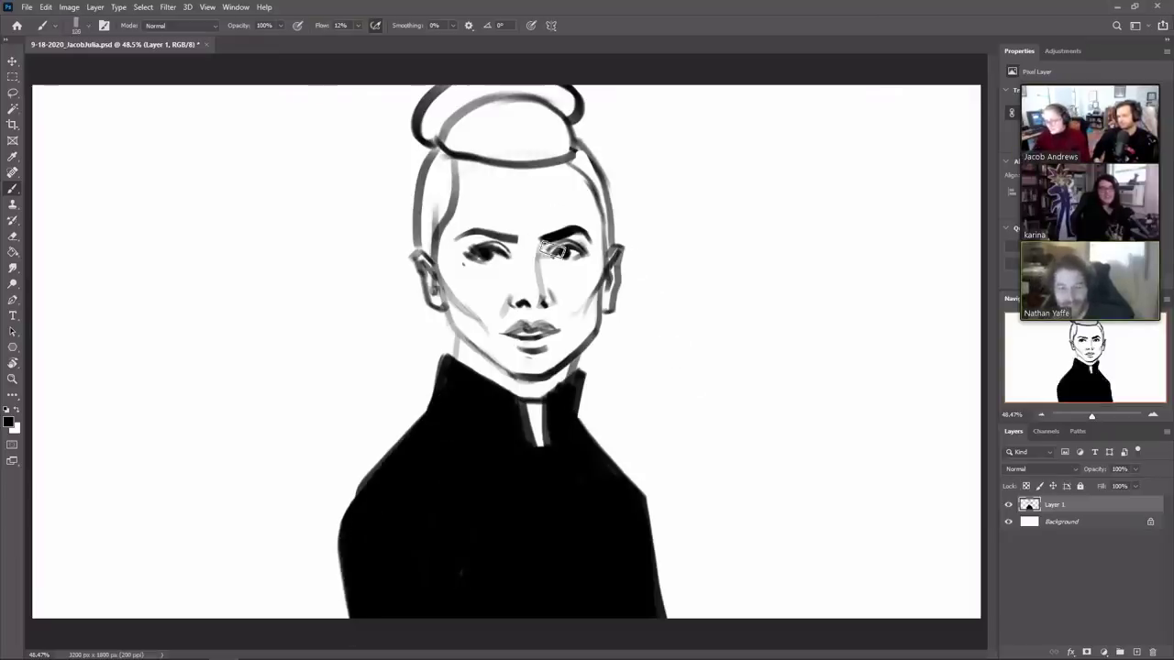
Step: Paint light gray shading along the right cheek and jaw and on the right temple
left_click_drag(600, 275, 561, 368)
left_click_drag(596, 299, 579, 337)
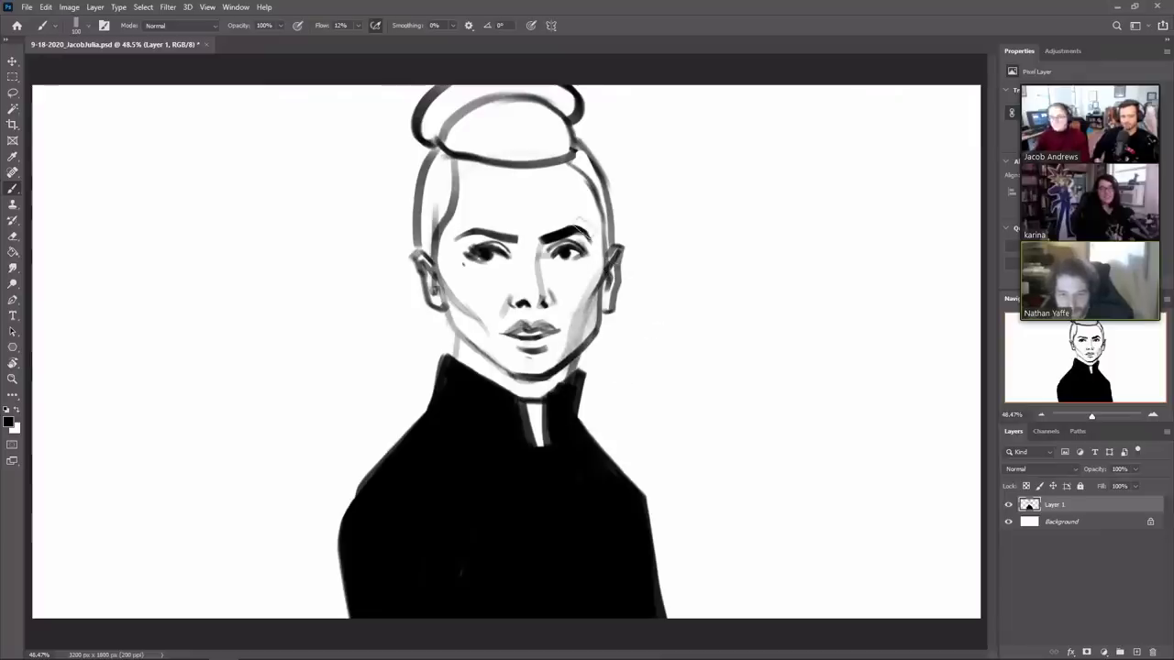
left_click_drag(578, 218, 578, 176)
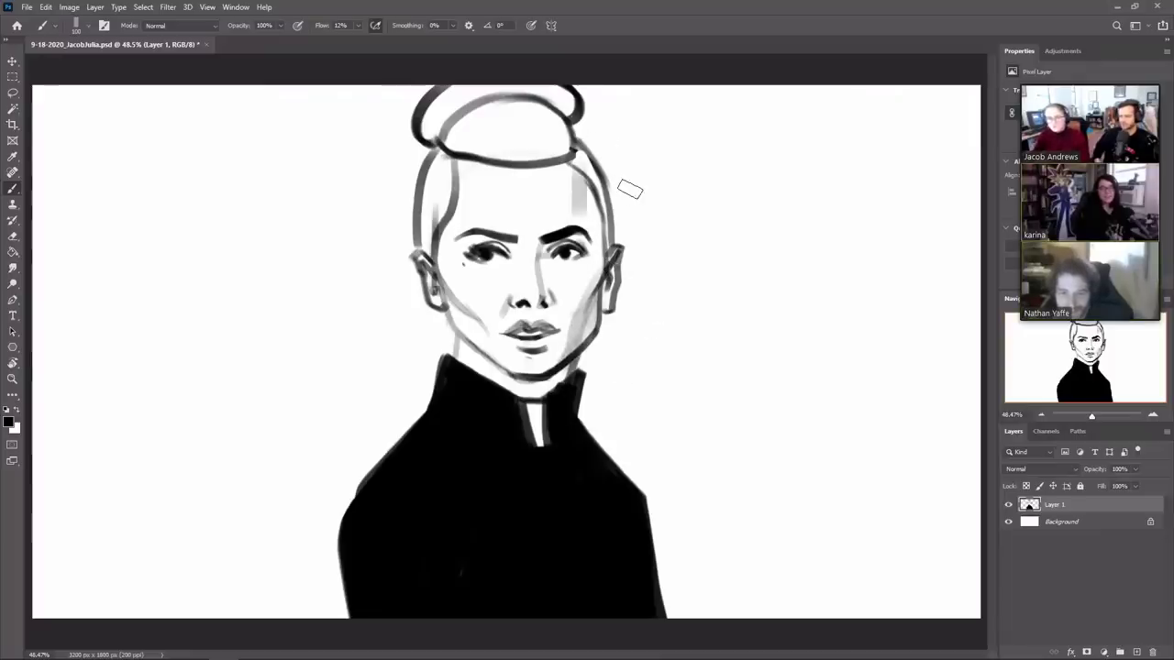
Step: Trim the upper edge of the right eyebrow with the Eraser
key("e")
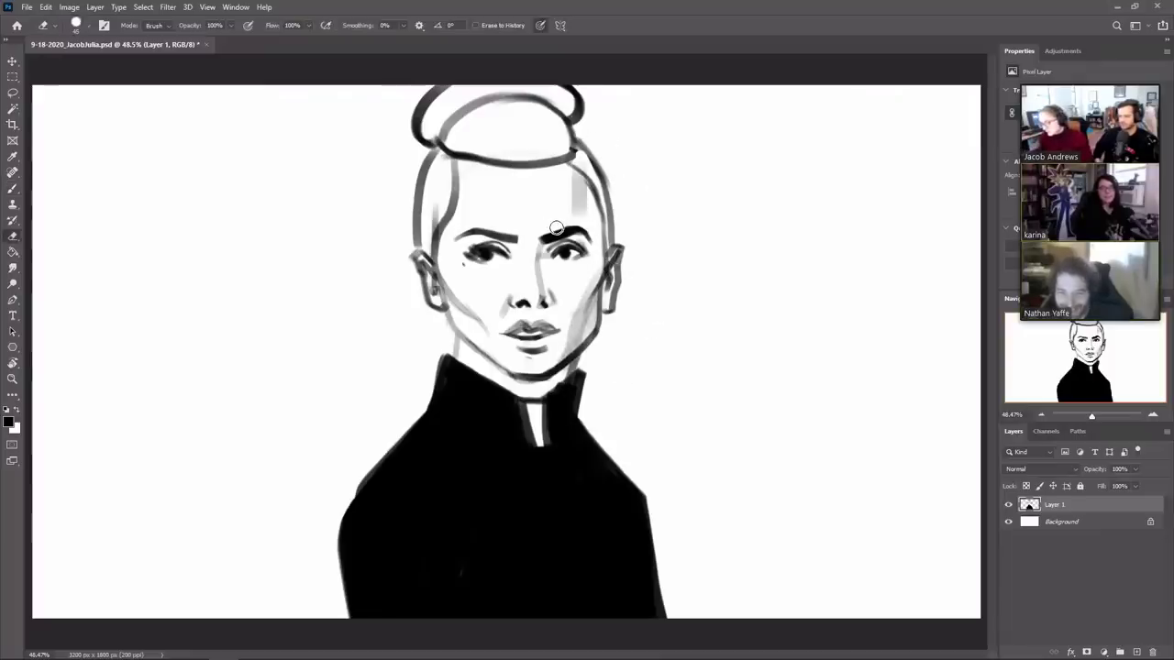
left_click_drag(571, 220, 592, 233)
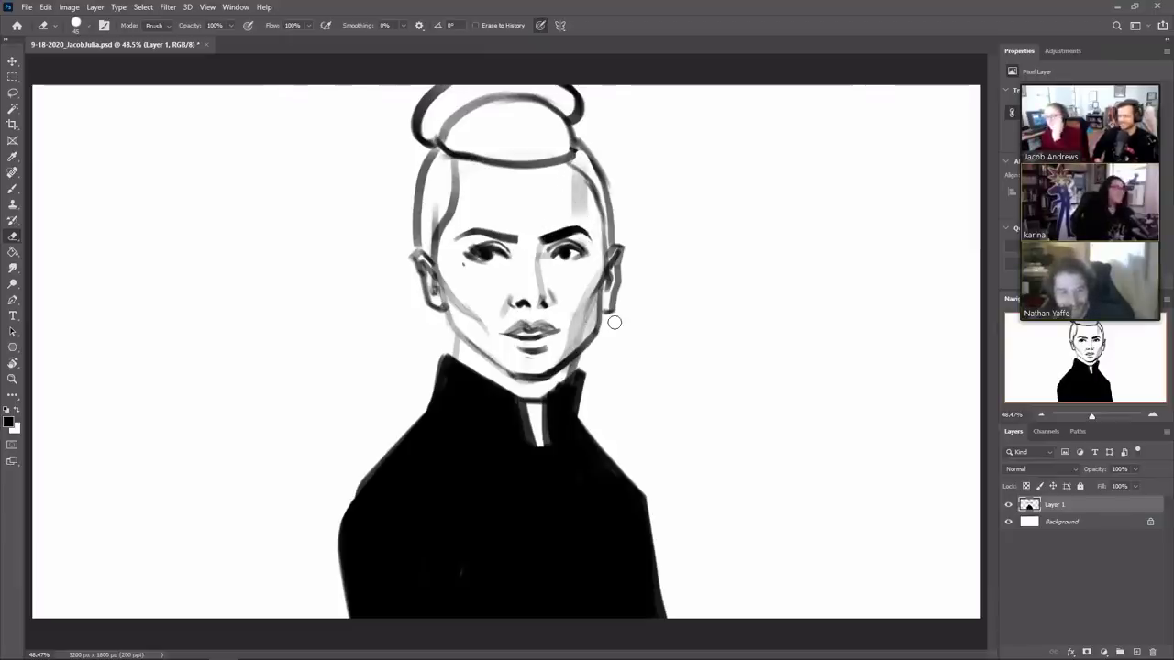
key("b")
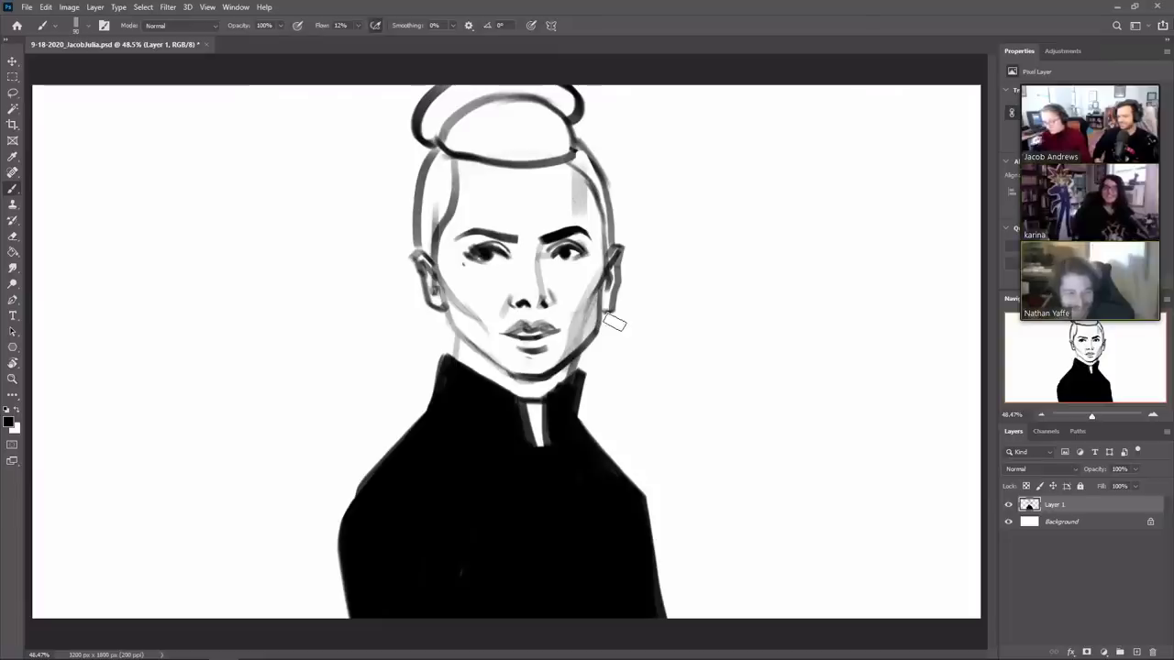
Step: Erase thin curved white seams into the black coat, one pair below the collar and one across the chest
key("r")
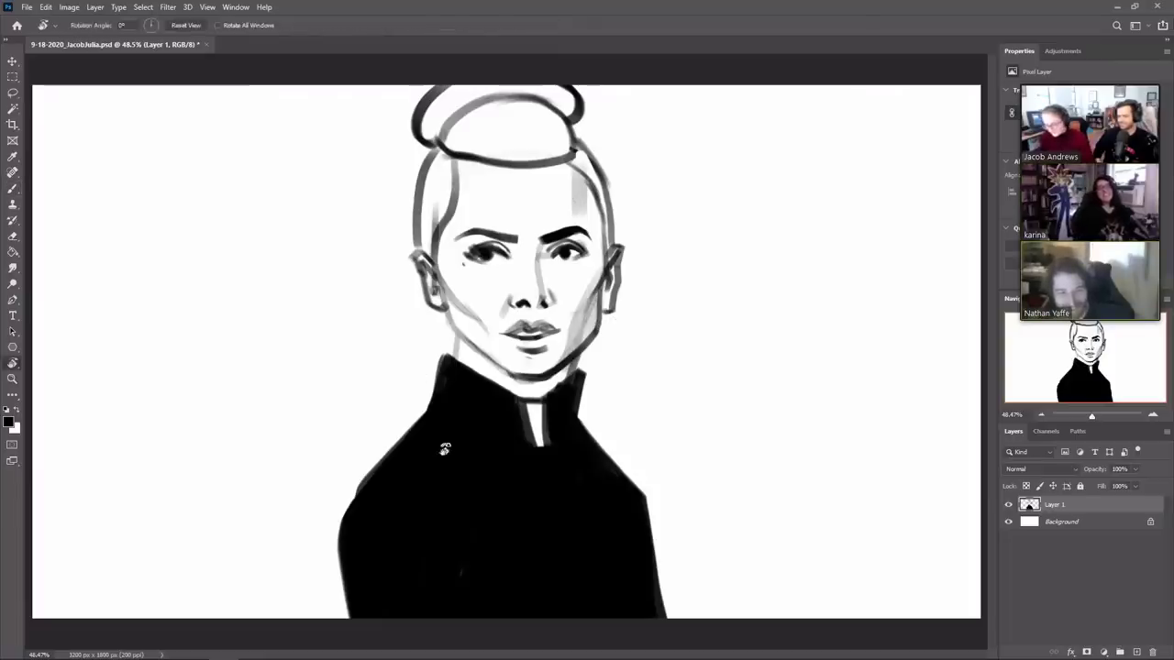
key("e")
mouse_move(490, 459)
left_mouse_down()
mouse_move(457, 442)
mouse_move(550, 464)
mouse_move(580, 429)
left_mouse_up()
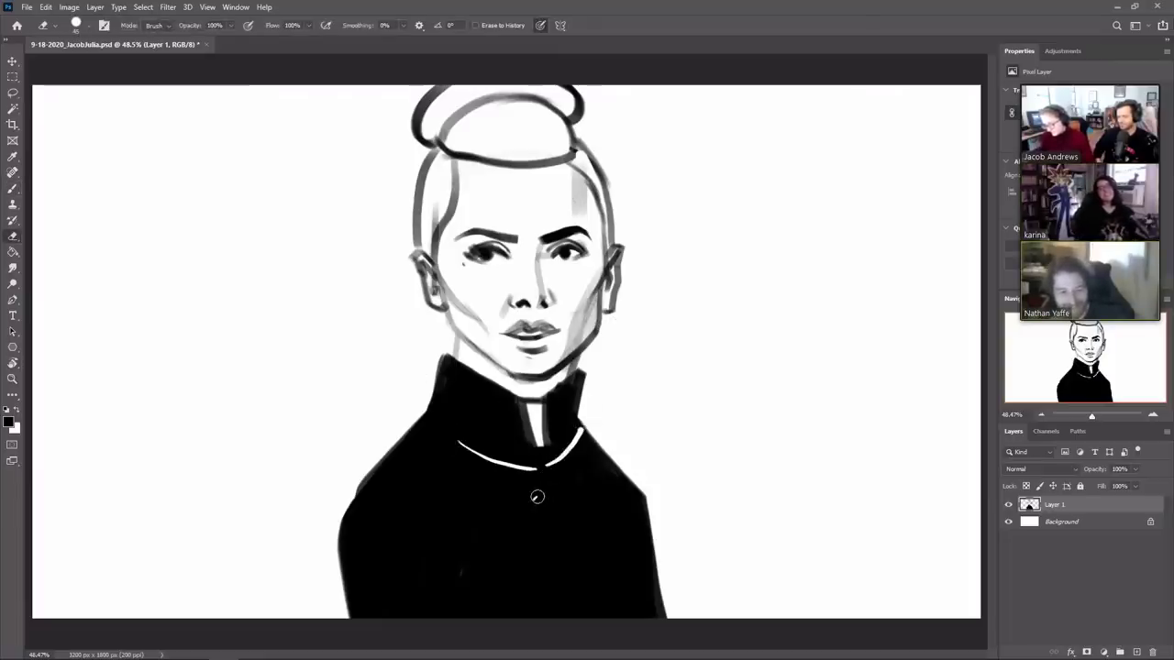
mouse_move(537, 497)
left_mouse_down()
mouse_move(340, 550)
mouse_move(570, 510)
mouse_move(651, 528)
left_mouse_up()
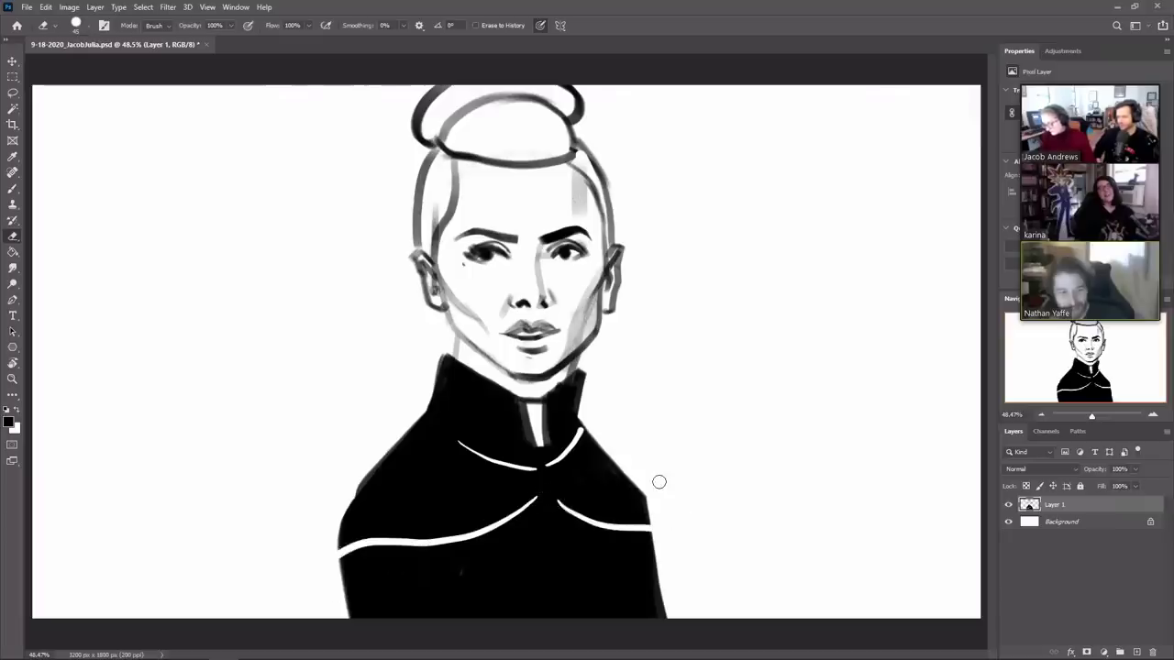
Step: Erase scattered small white dots and a short curved mark into the coat's left shoulder, between the two seams
left_click(511, 477)
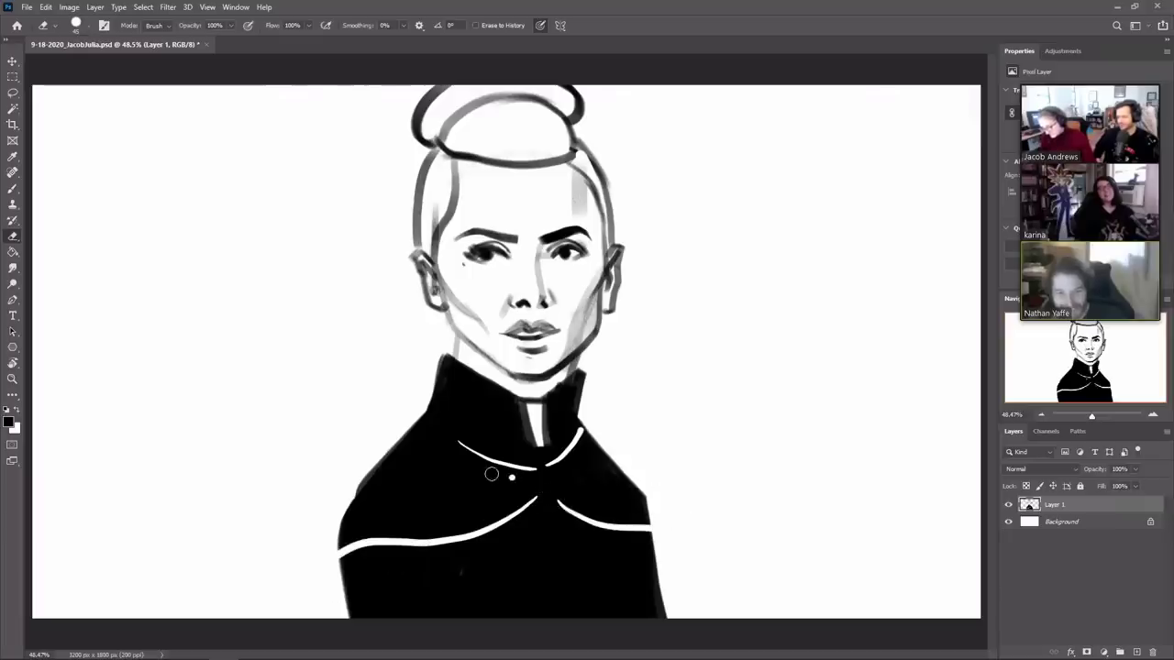
left_click(492, 473)
left_click(480, 491)
left_click(464, 487)
left_click(466, 507)
left_click(436, 507)
left_click_drag(439, 484, 447, 474)
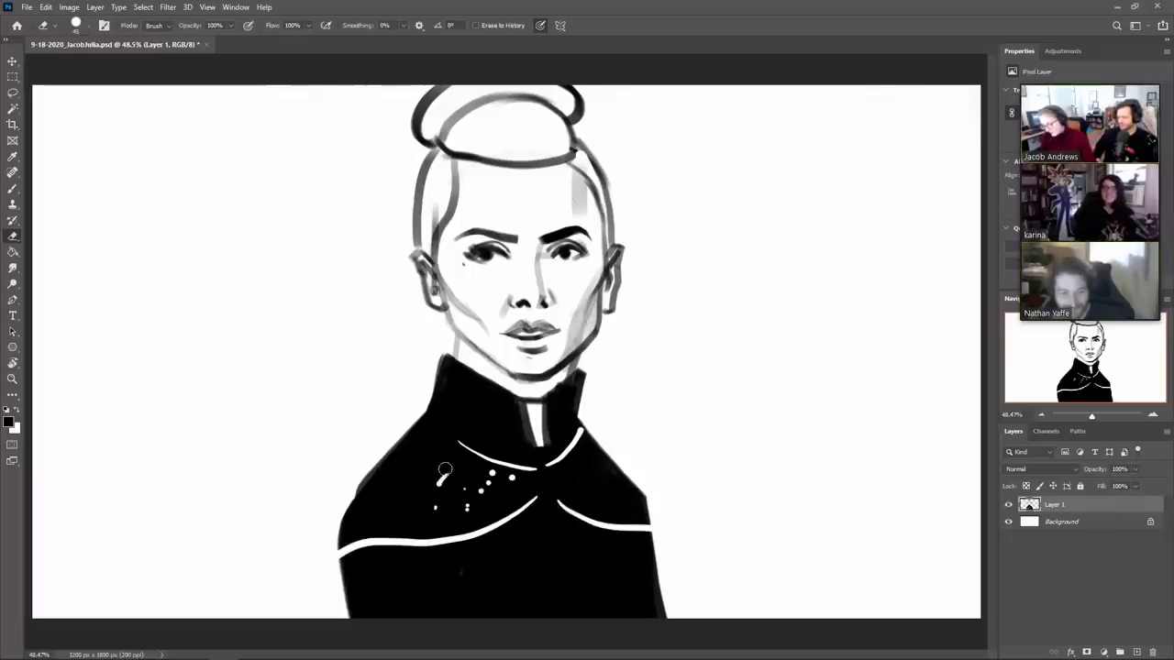
left_click(436, 462)
left_click(417, 479)
left_click(412, 497)
left_click(384, 493)
left_click(387, 476)
left_click(409, 449)
key("b")
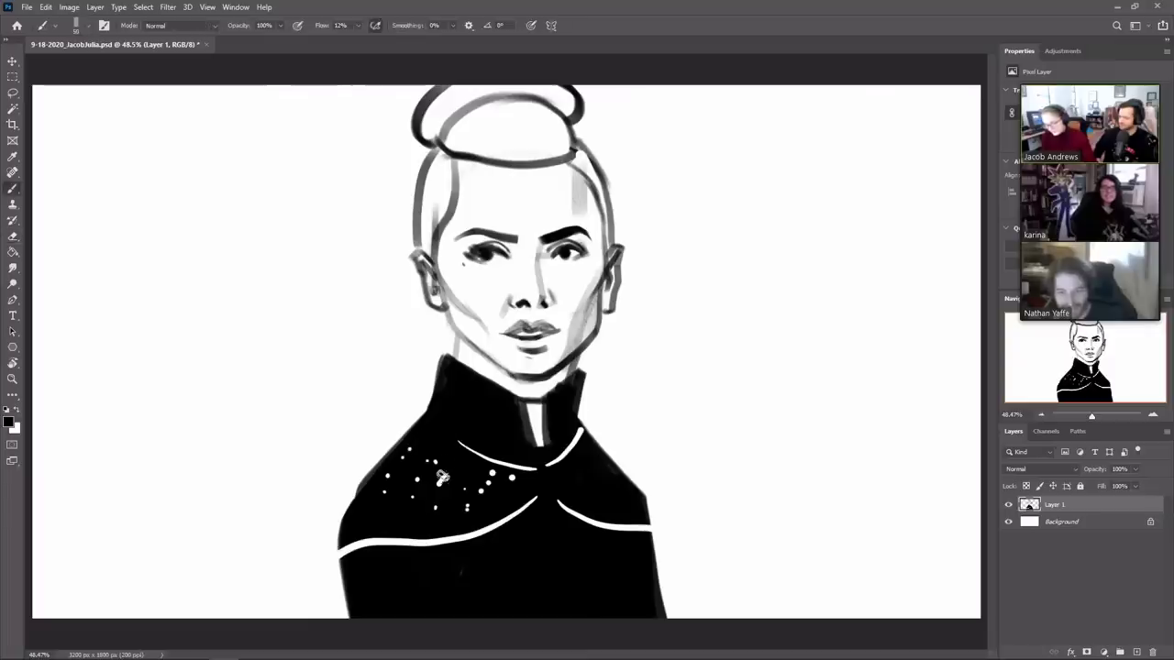
Step: Paint over part of the curved white mark on the coat's left shoulder and erase more scattered white dots along that shoulder's outer edge
left_click(443, 477)
left_click(442, 479)
key("e")
left_click(391, 456)
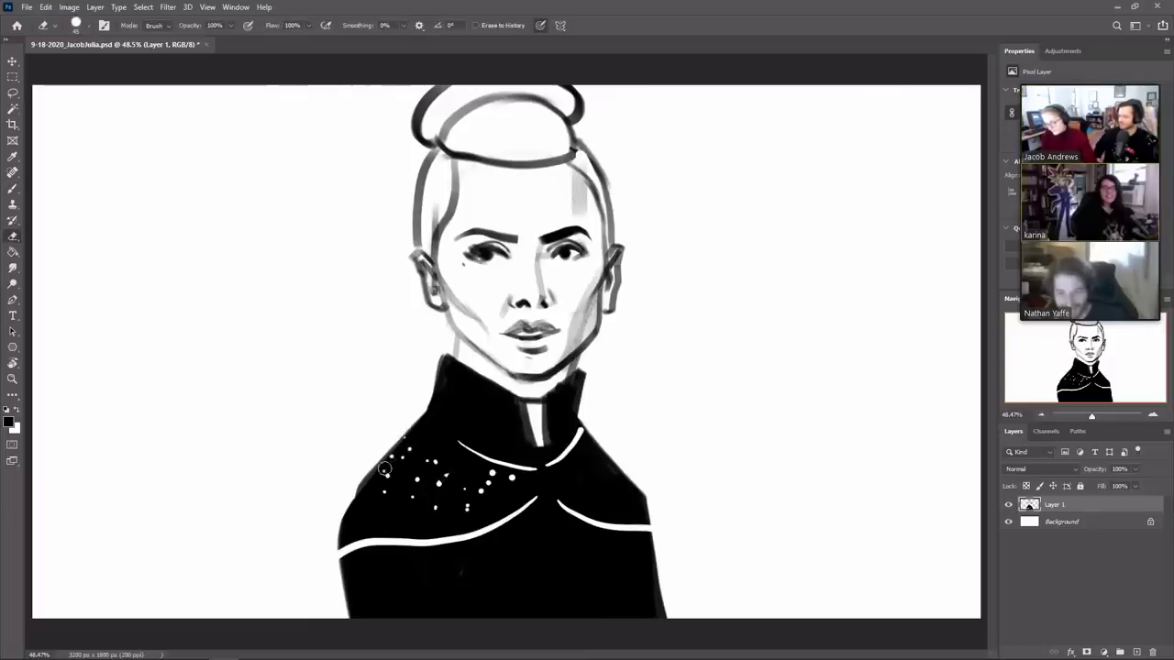
left_click(369, 483)
left_click(368, 504)
left_click(360, 518)
left_click(376, 521)
left_click(392, 526)
left_click(401, 507)
left_click(418, 519)
Step: Paint black along the outer edges of both coat shoulders with the Brush, giving them a fuller, rounded shape
key("b")
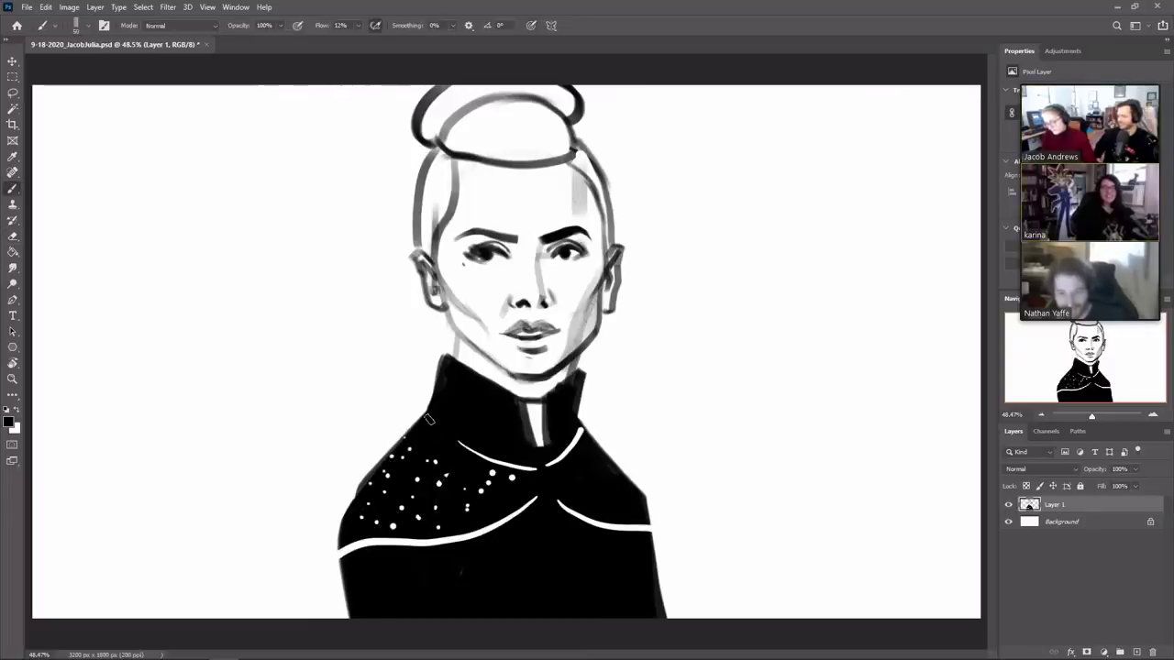
mouse_move(428, 420)
left_mouse_down()
mouse_move(376, 463)
mouse_move(348, 509)
mouse_move(403, 420)
mouse_move(433, 412)
left_mouse_up()
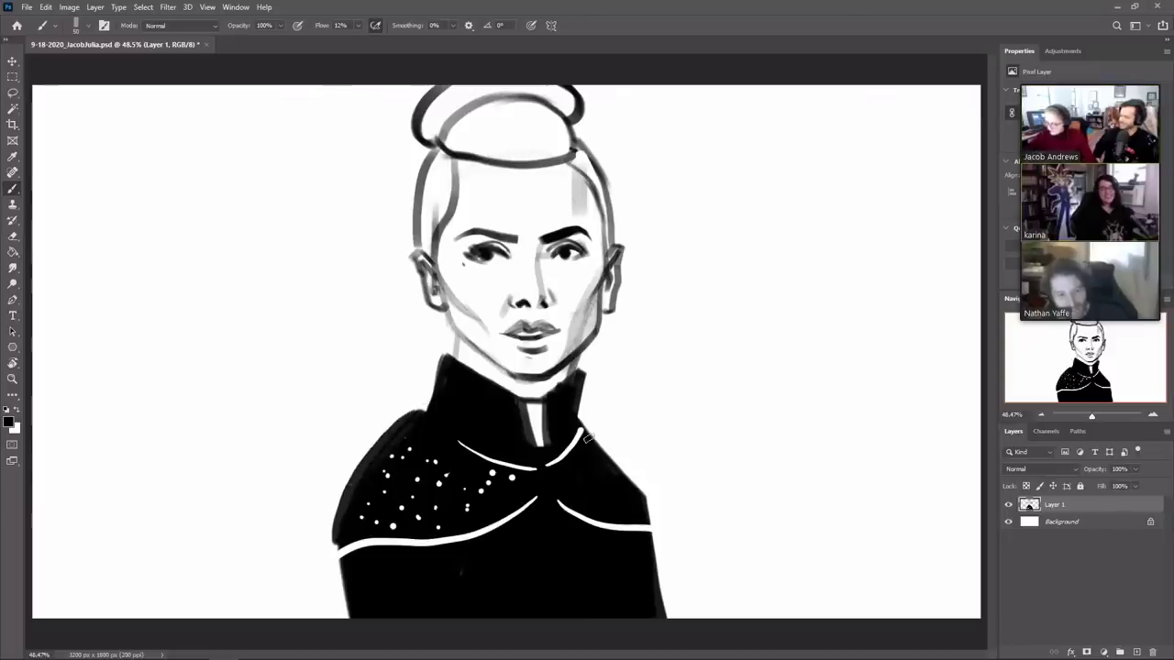
mouse_move(587, 439)
left_mouse_down()
mouse_move(647, 495)
mouse_move(591, 430)
left_mouse_up()
Step: Erase scattered small white dots into the coat's right shoulder, between the two white seams
key("e")
left_click(585, 475)
left_click(588, 495)
left_click(607, 496)
left_click(601, 478)
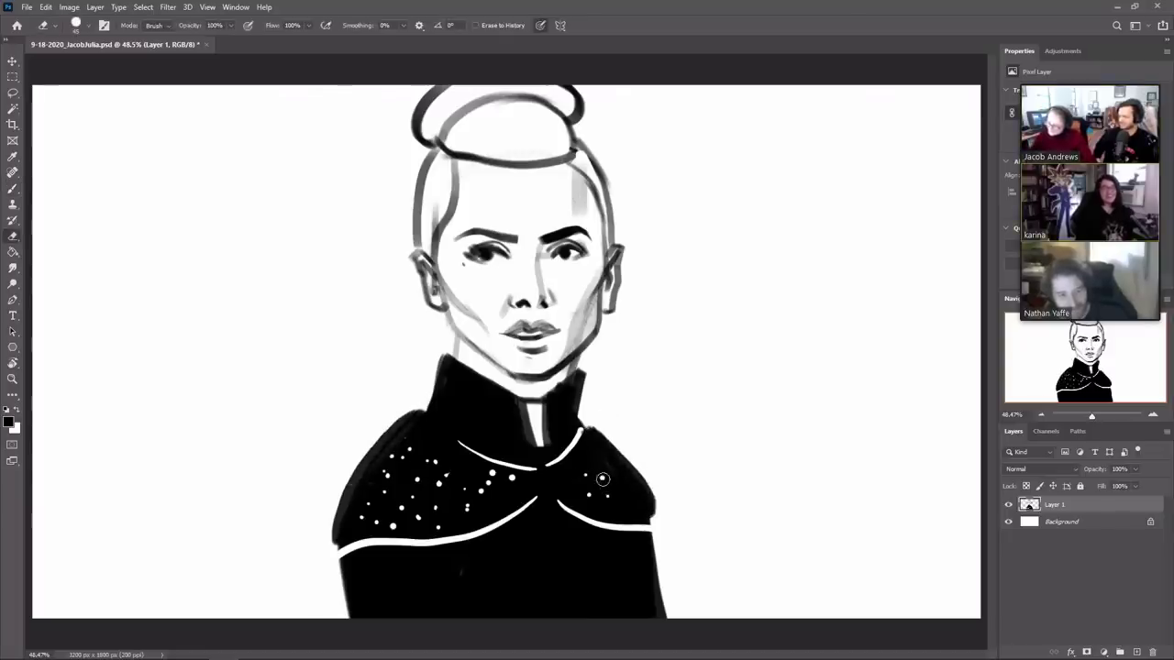
left_click(586, 462)
left_click(593, 442)
left_click(620, 467)
left_click(625, 501)
left_click(646, 507)
left_click(646, 503)
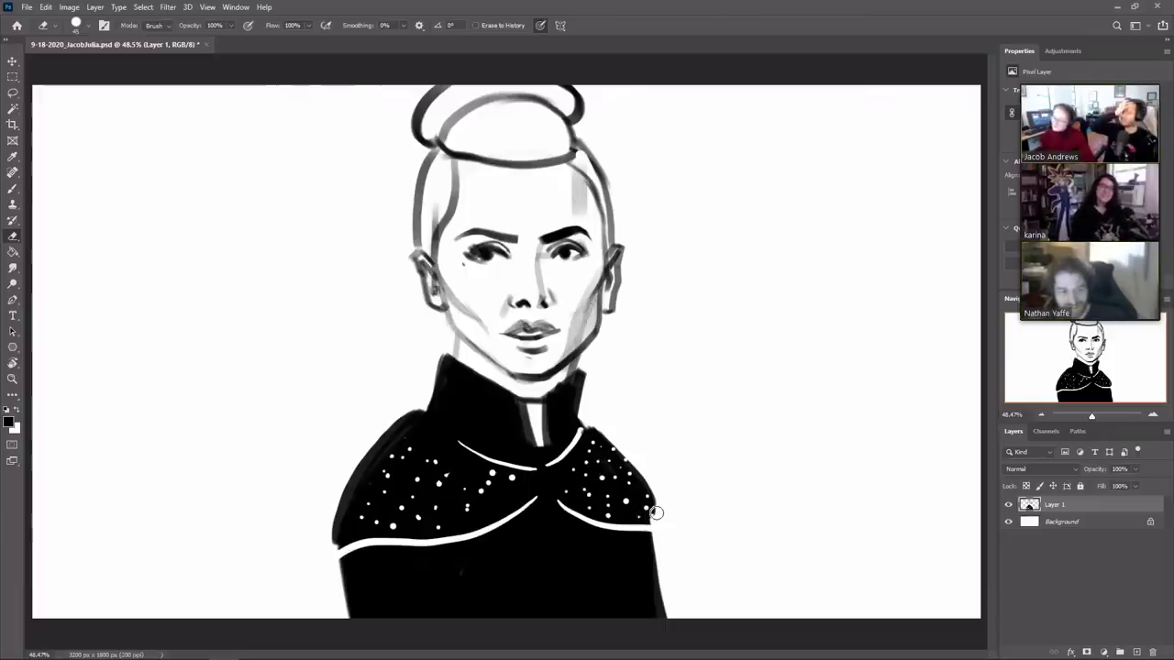
Step: Blacken the collar around its white front opening, and trim the collar's right tip and the notch where it meets the shoulder
key("b")
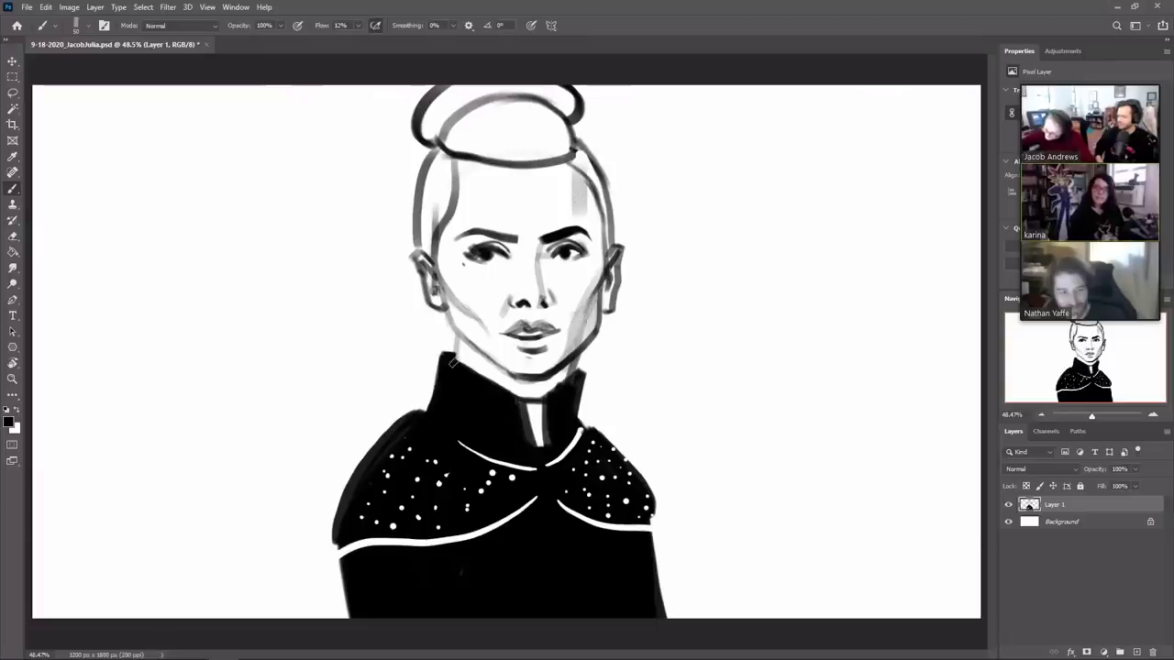
left_click_drag(519, 401, 548, 402)
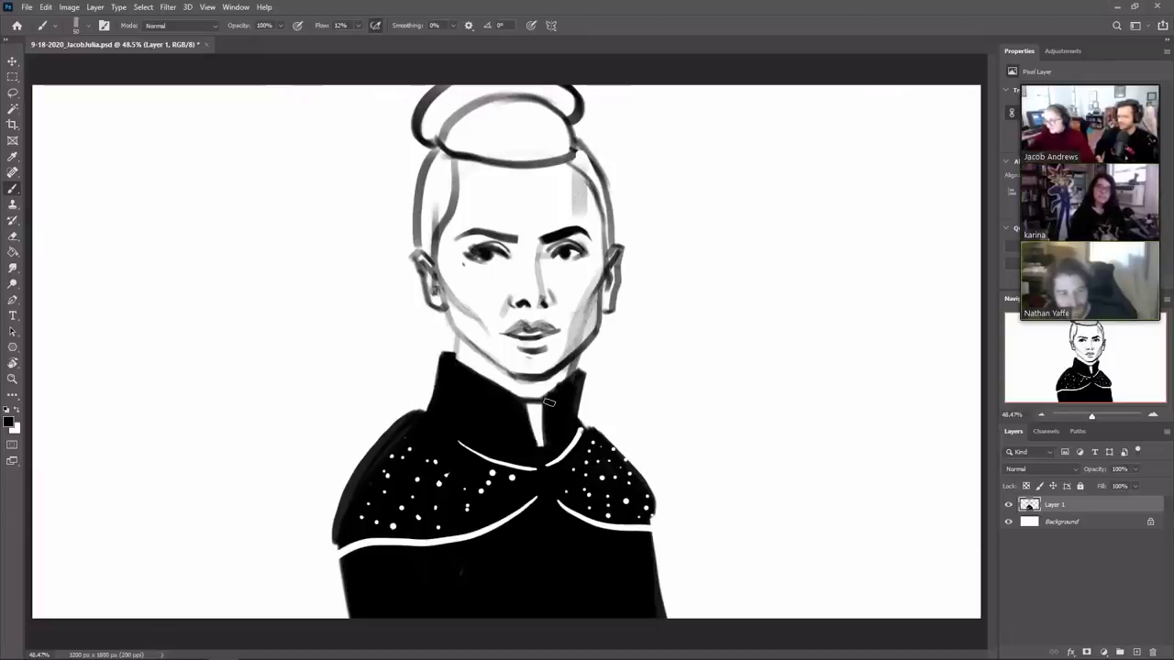
key("e")
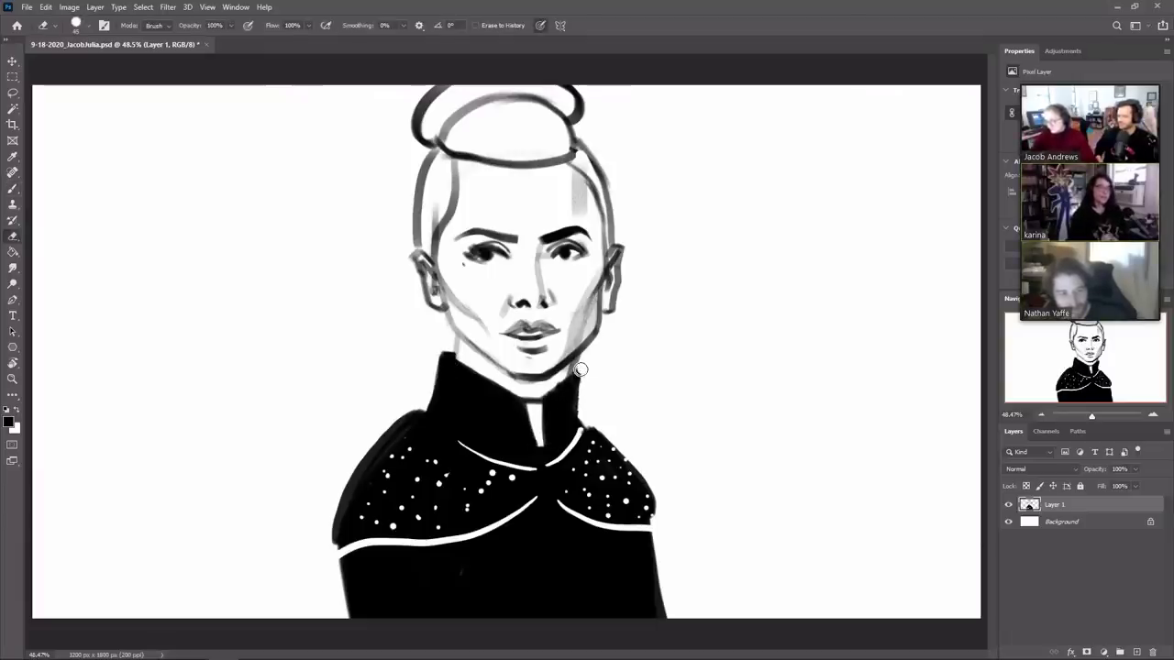
key("b")
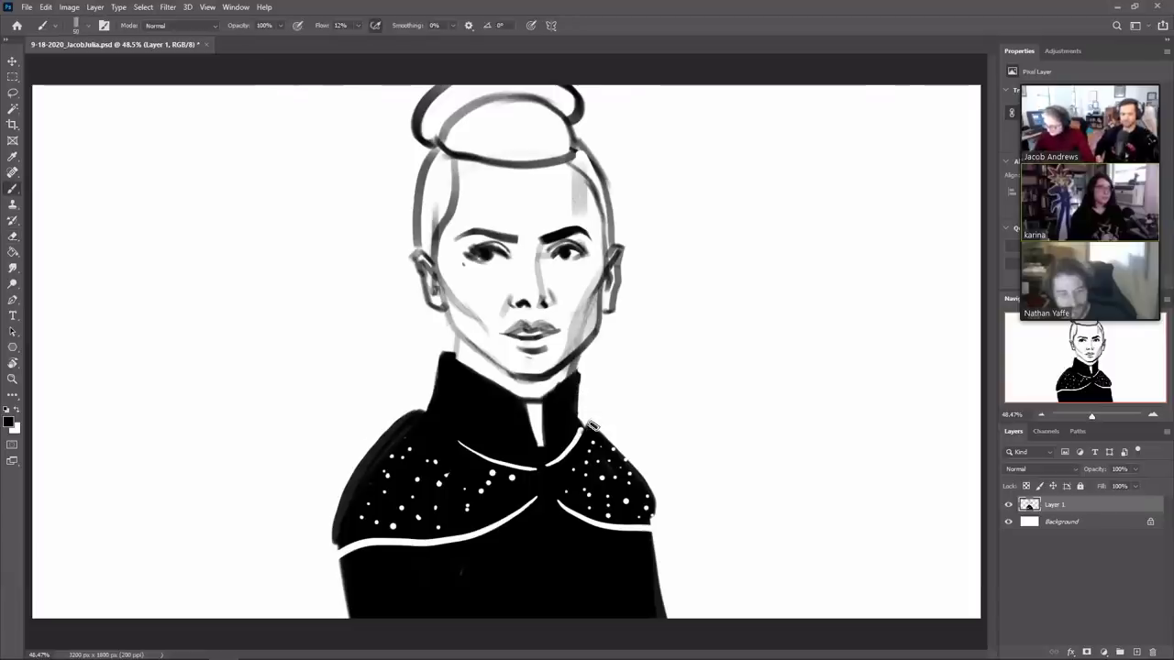
key("e")
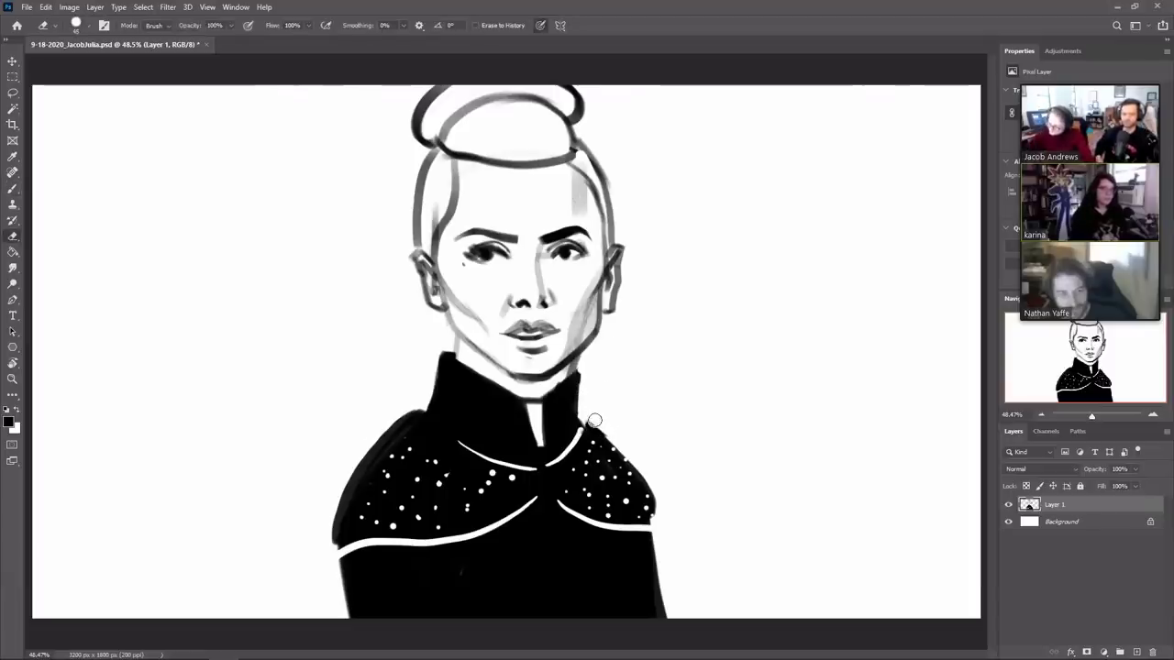
Step: Extend the coat's lower right side slightly outward with a black stroke below the chest seam
key("b")
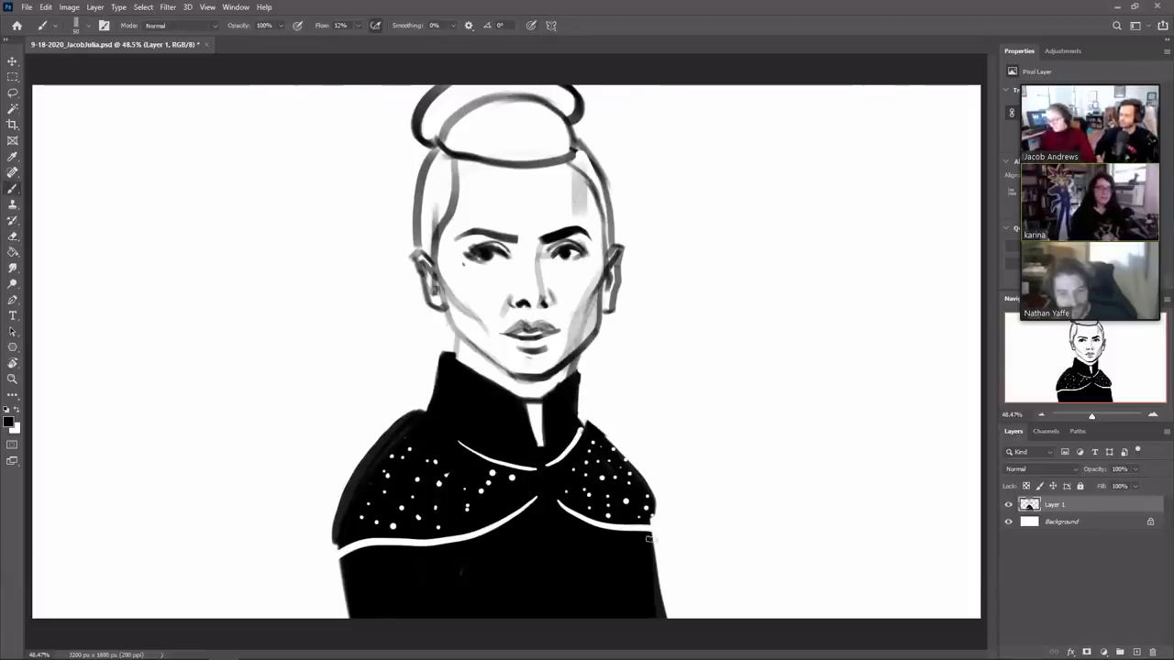
left_click_drag(653, 537, 663, 616)
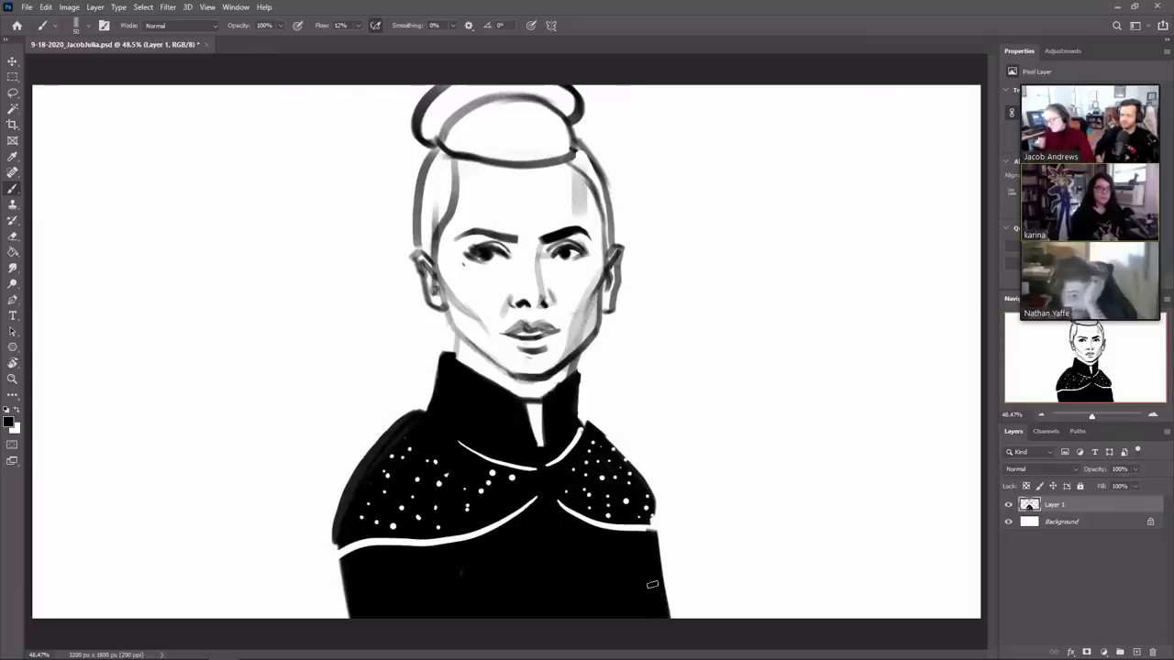
key("e")
Step: Sketch a gray double-ringed halo behind the left side of the head, with horizontal and diagonal rays crossing it
key("b")
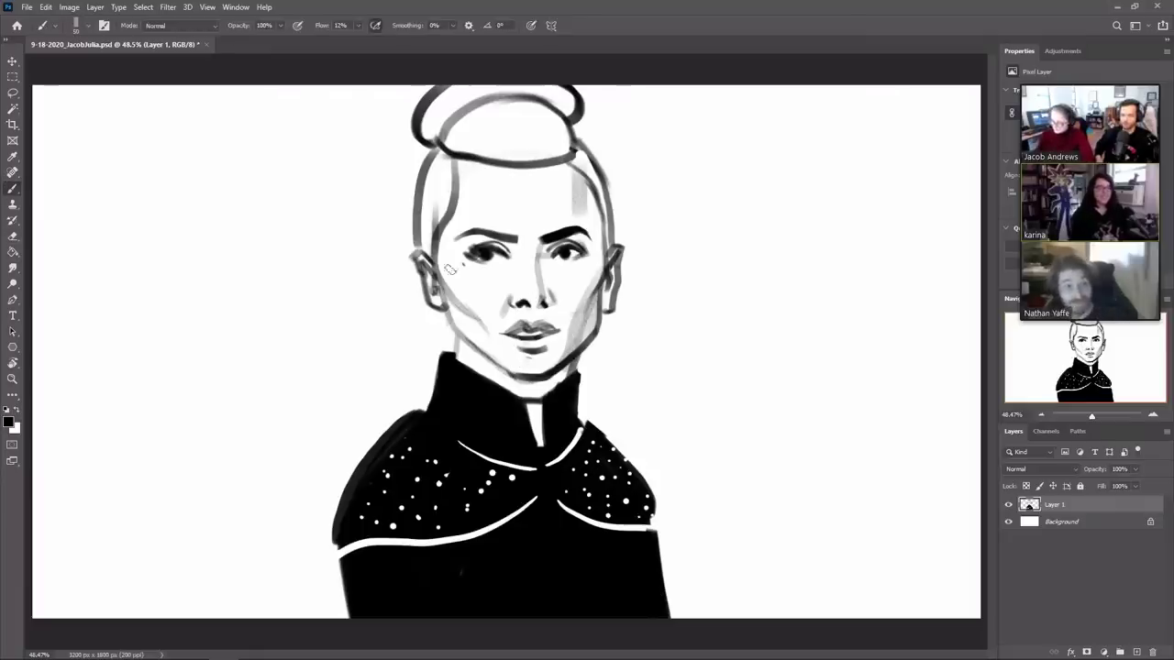
mouse_move(443, 328)
left_mouse_down()
mouse_move(335, 215)
mouse_move(430, 122)
mouse_move(354, 184)
mouse_move(401, 314)
mouse_move(454, 323)
left_mouse_up()
left_click_drag(417, 229, 281, 235)
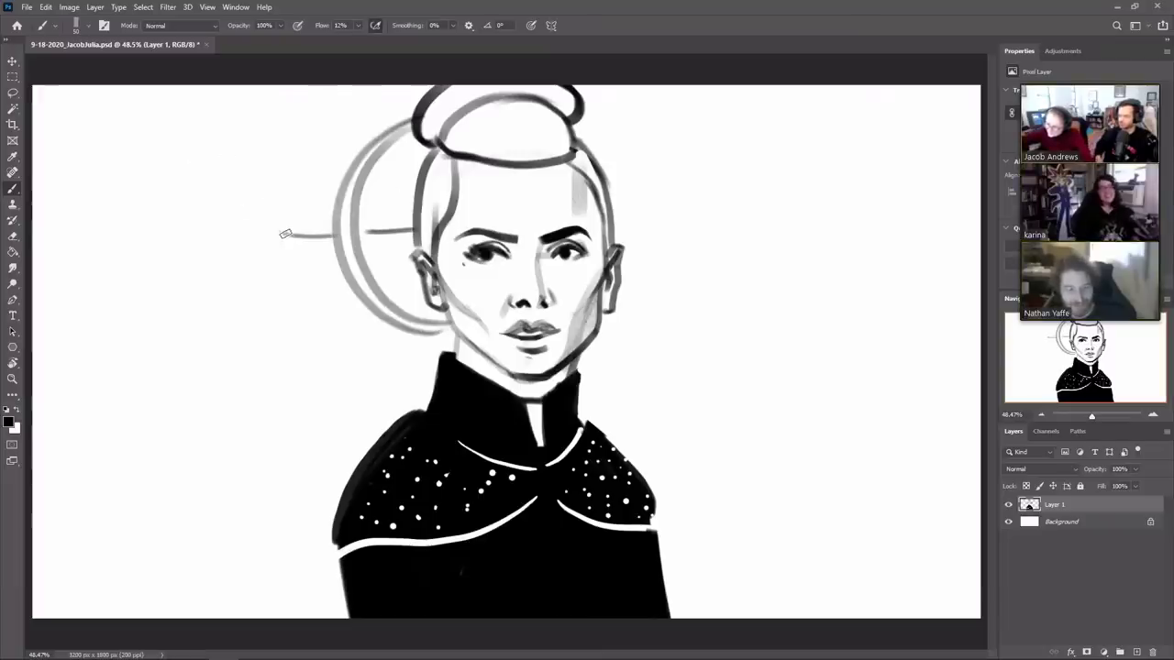
mouse_move(364, 228)
left_mouse_down()
mouse_move(425, 247)
mouse_move(481, 387)
mouse_move(451, 260)
mouse_move(406, 203)
mouse_move(411, 223)
mouse_move(364, 225)
left_mouse_up()
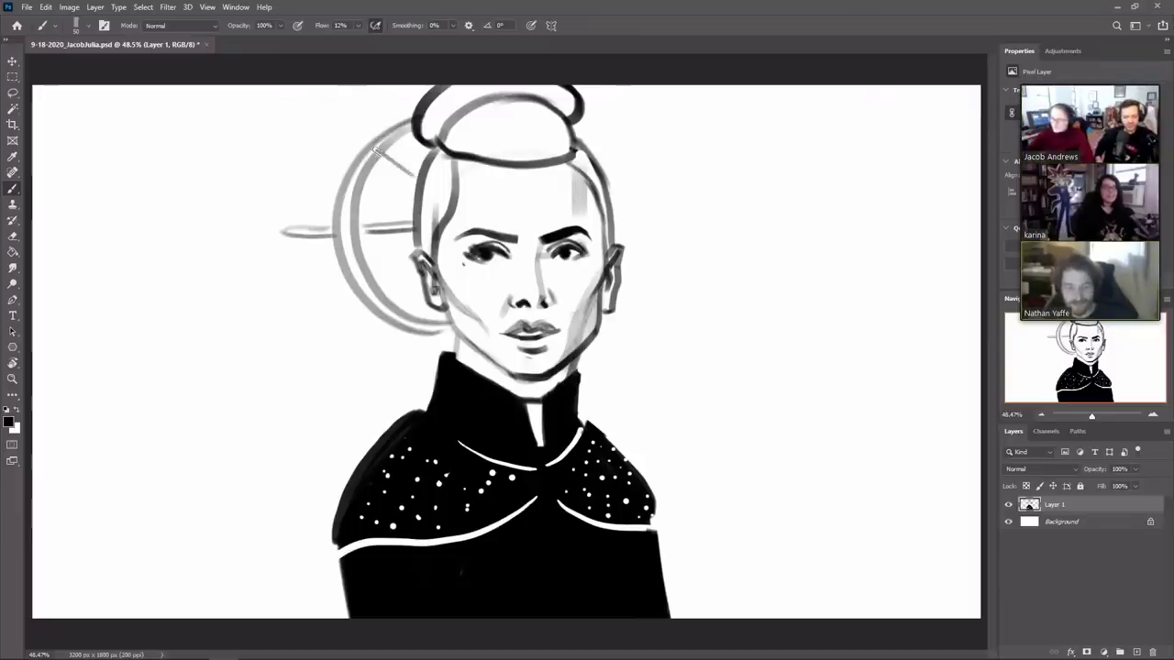
left_click_drag(417, 173, 387, 146)
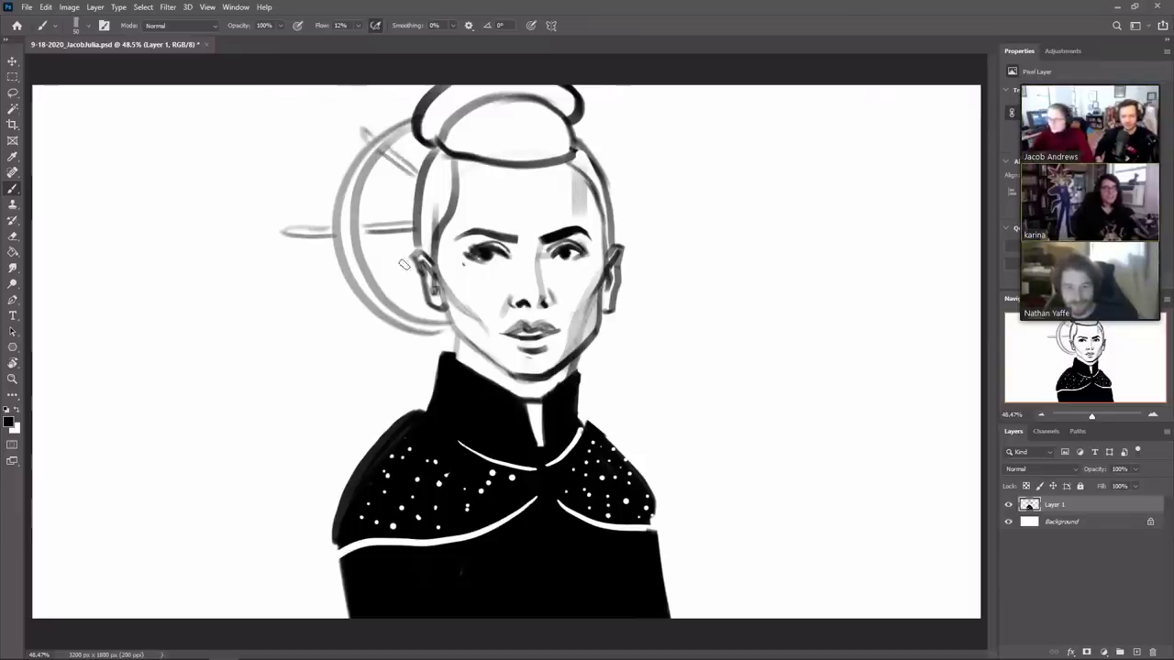
mouse_move(412, 264)
left_mouse_down()
mouse_move(358, 316)
mouse_move(413, 266)
left_mouse_up()
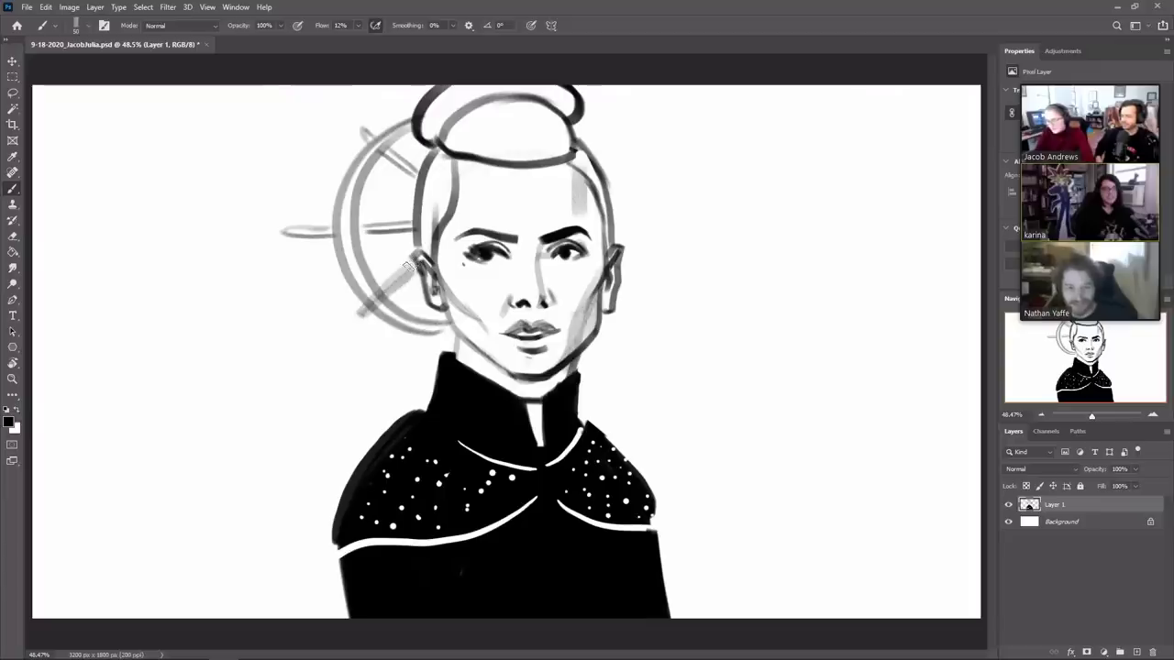
Step: Erase a white core into the halo's lower diagonal ray and widen the white gap between its two rings
key("w")
key("e")
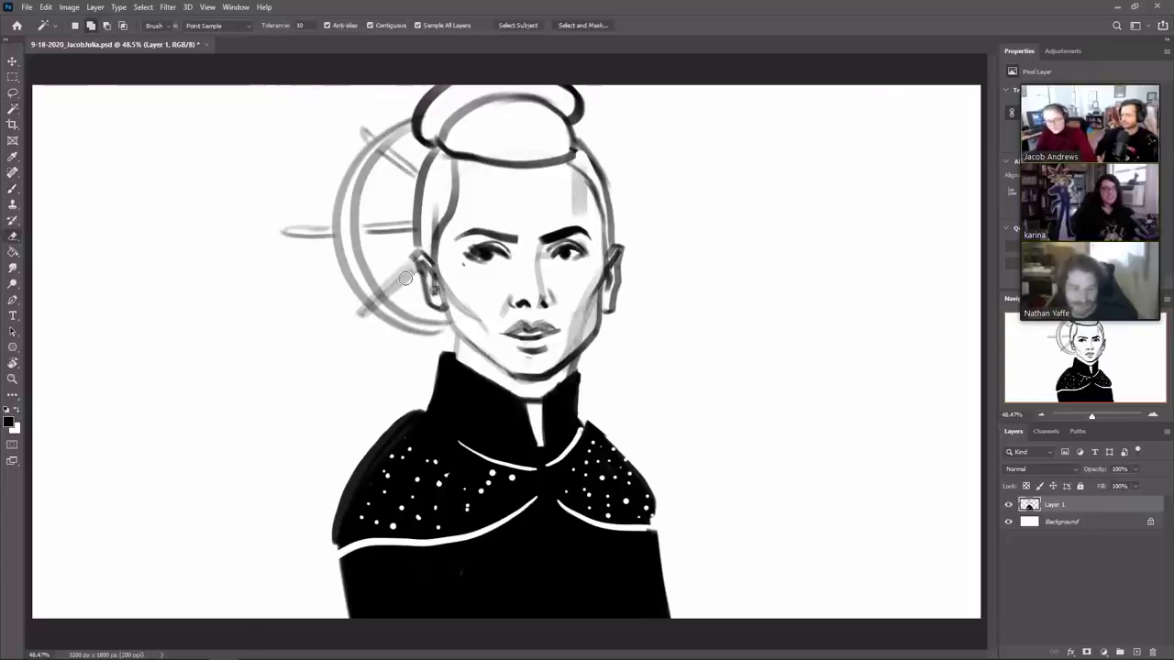
mouse_move(410, 268)
left_mouse_down()
mouse_move(366, 308)
mouse_move(407, 269)
mouse_move(384, 285)
left_mouse_up()
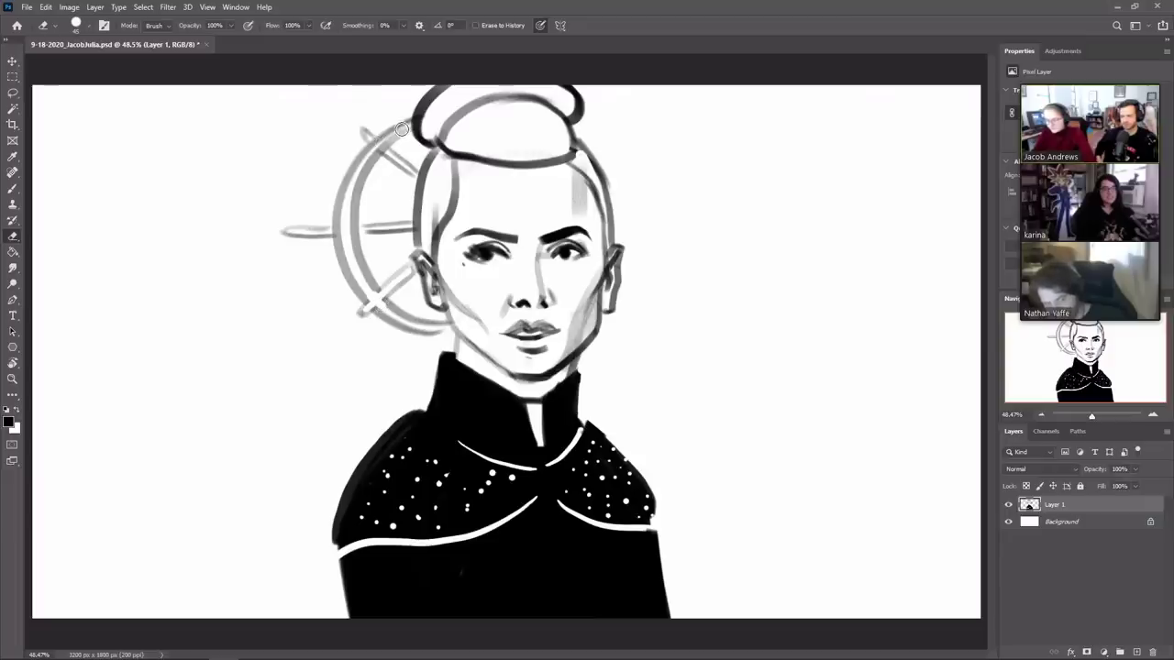
mouse_move(399, 129)
left_mouse_down()
mouse_move(353, 176)
mouse_move(347, 233)
left_mouse_up()
left_click_drag(354, 192, 359, 273)
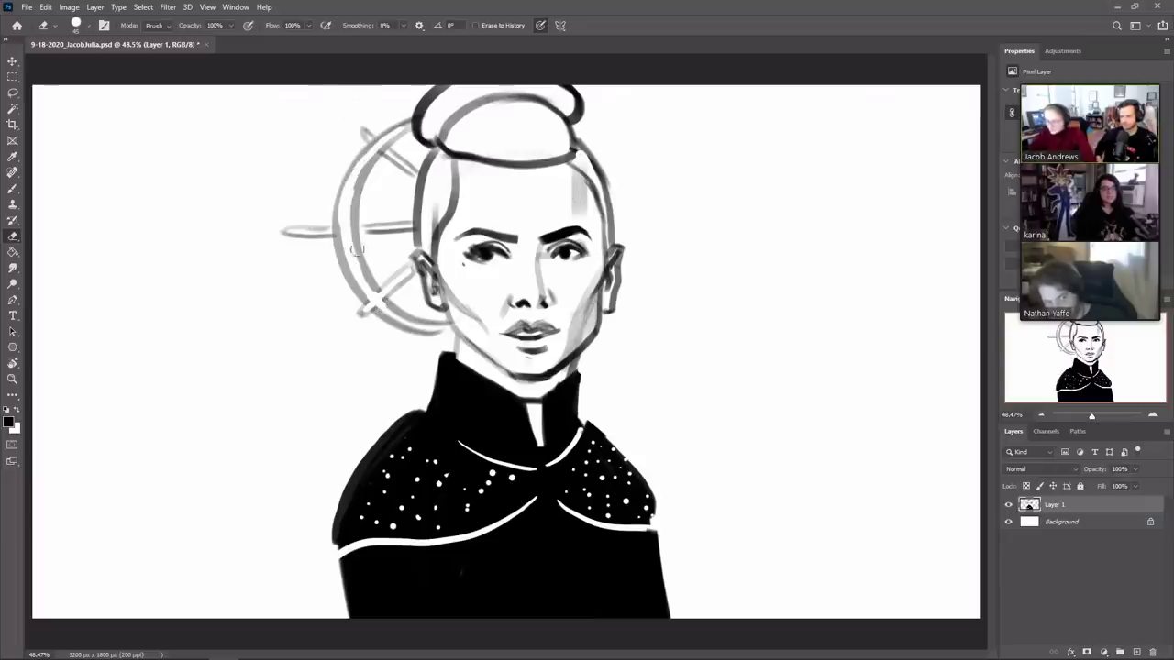
key("b")
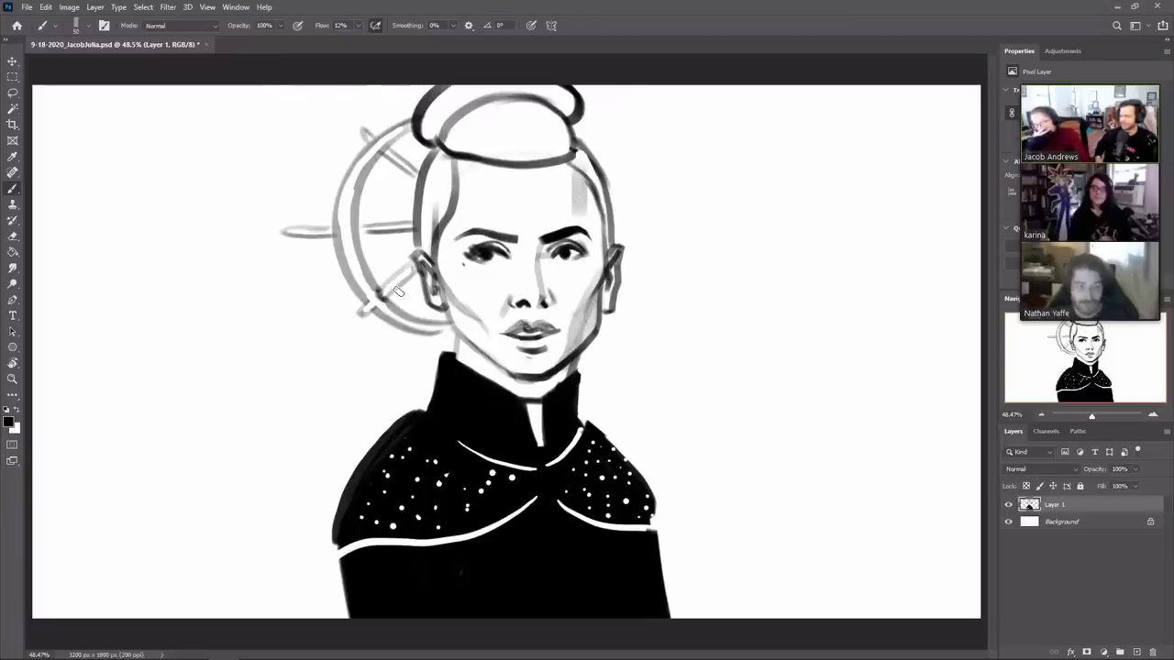
Step: Erase the whole halo and its rays beside the head with an enlarged Eraser
key("e")
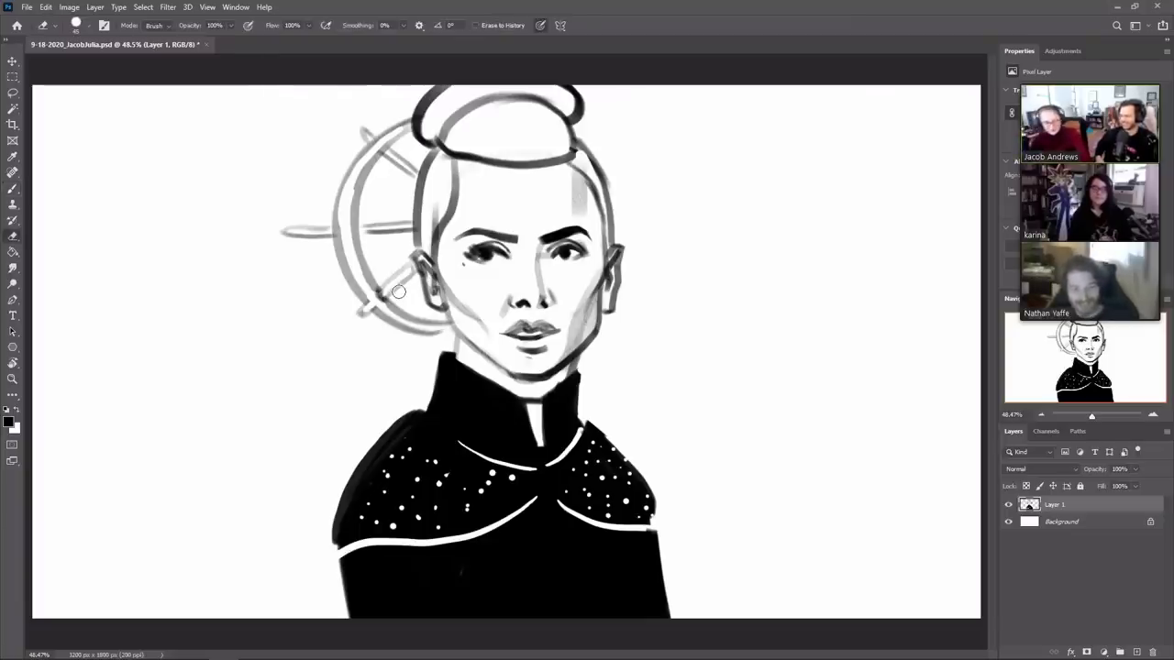
key("]")
key("]")
key("]")
key("]")
mouse_move(397, 114)
left_mouse_down()
mouse_move(403, 162)
mouse_move(361, 237)
mouse_move(286, 232)
mouse_move(359, 307)
mouse_move(378, 229)
mouse_move(417, 323)
mouse_move(401, 324)
mouse_move(395, 308)
left_mouse_up()
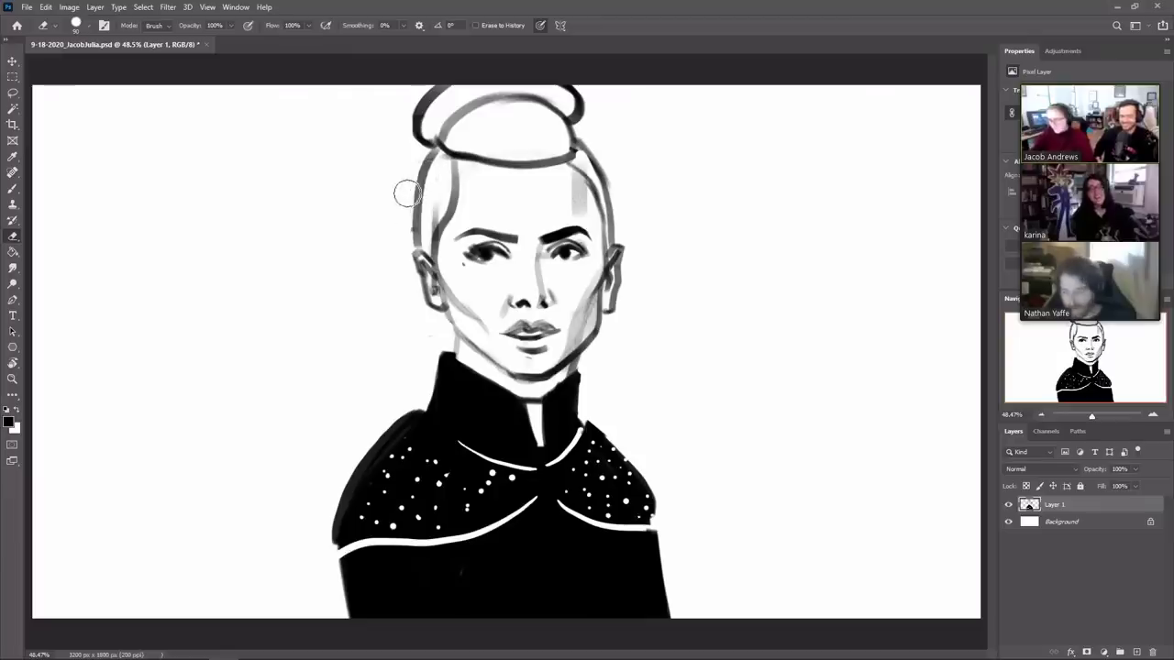
Step: Sketch a tilted gray double ring around the hair bun and erase the lines inside its band to white
key("b")
mouse_move(417, 194)
left_mouse_down()
mouse_move(434, 137)
mouse_move(635, 139)
left_mouse_up()
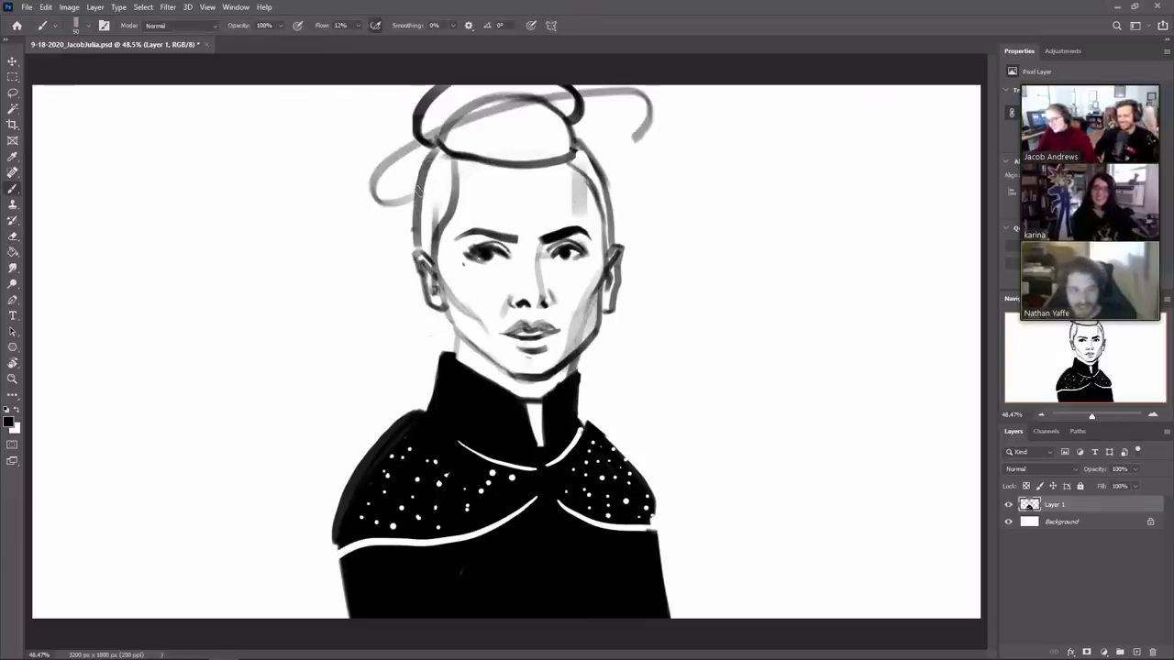
key("ctrl+z")
mouse_move(419, 189)
left_mouse_down()
mouse_move(385, 154)
mouse_move(539, 92)
mouse_move(634, 116)
mouse_move(605, 152)
mouse_move(587, 153)
mouse_move(622, 101)
mouse_move(475, 94)
mouse_move(378, 161)
mouse_move(427, 174)
left_mouse_up()
key("e")
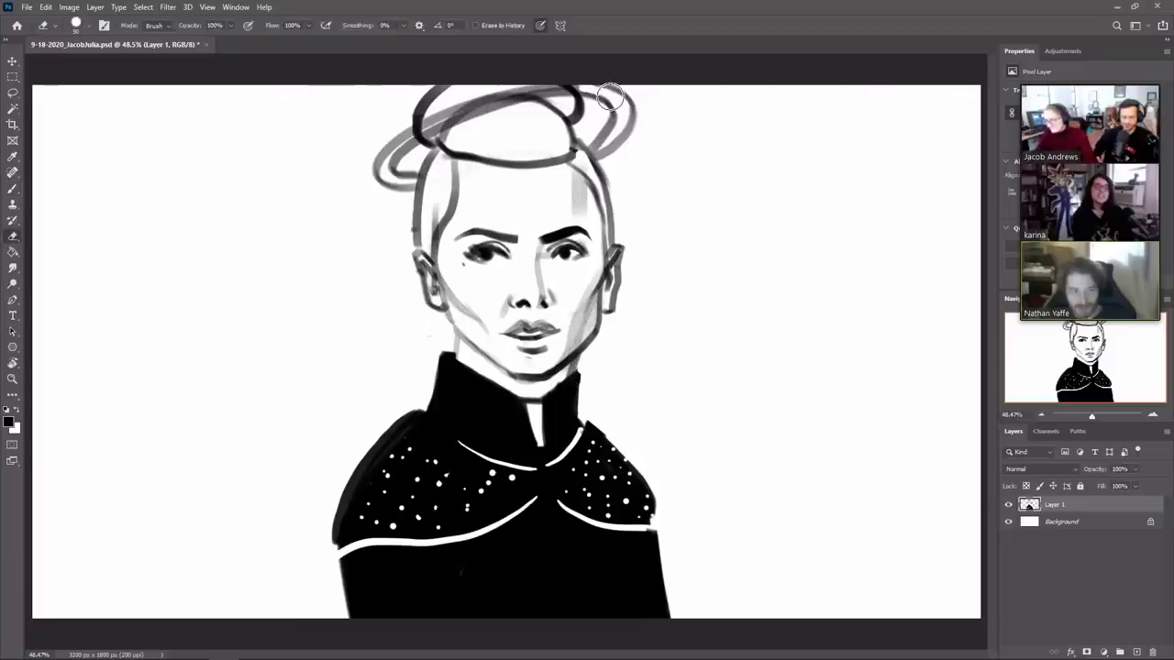
left_click_drag(414, 112, 408, 125)
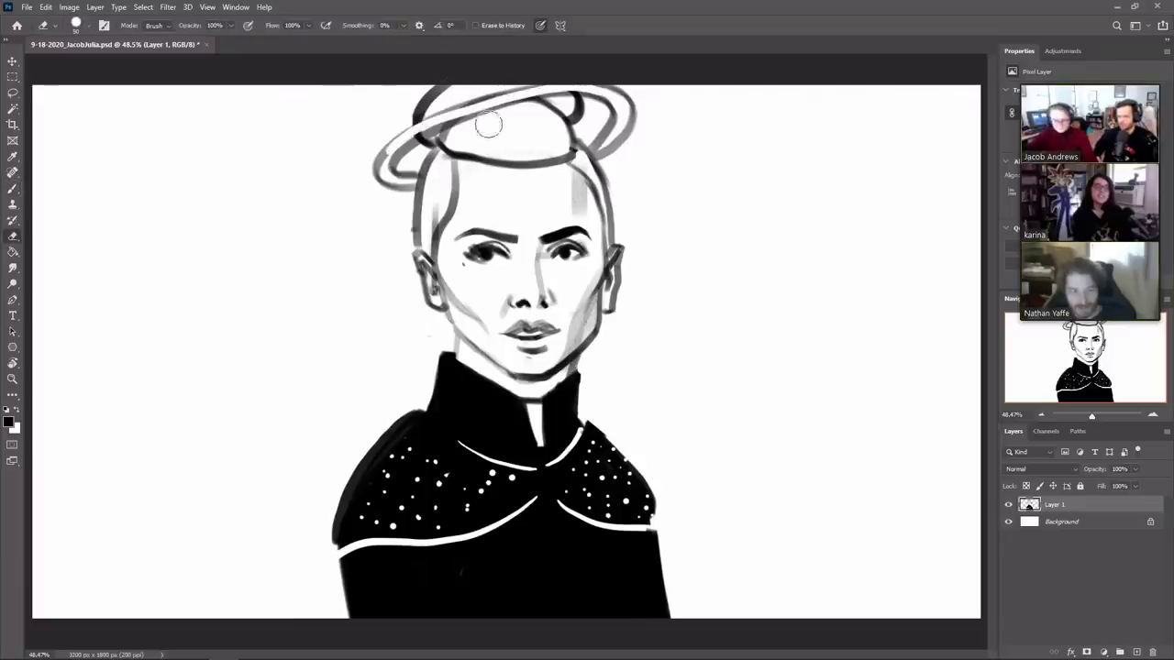
Step: Draw a vertical spike crossing the front of the ring above the forehead, with gray edges and a white core
key("b")
mouse_move(523, 140)
left_mouse_down()
mouse_move(523, 176)
mouse_move(524, 81)
left_mouse_up()
mouse_move(534, 176)
left_mouse_down()
mouse_move(535, 85)
mouse_move(528, 163)
mouse_move(537, 101)
mouse_move(522, 90)
left_mouse_up()
key("e")
key("b")
key("e")
Step: Draw a slanted gray spike across the ring's left side and erase a white core along its length
key("b")
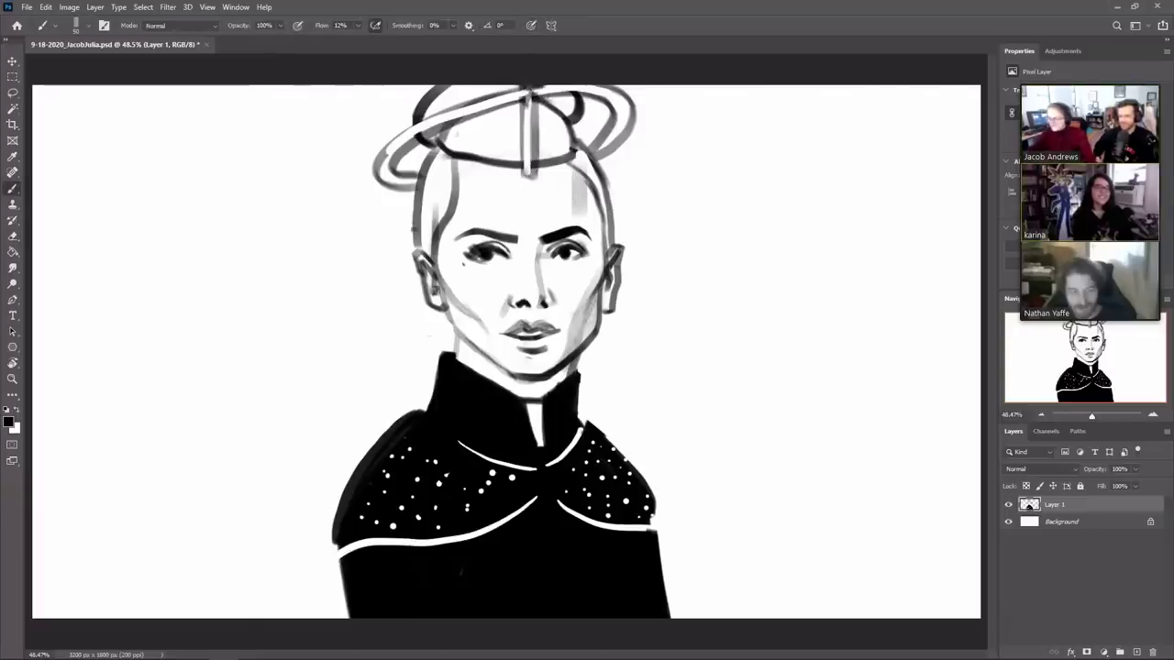
mouse_move(446, 176)
left_mouse_down()
mouse_move(384, 92)
mouse_move(407, 105)
left_mouse_up()
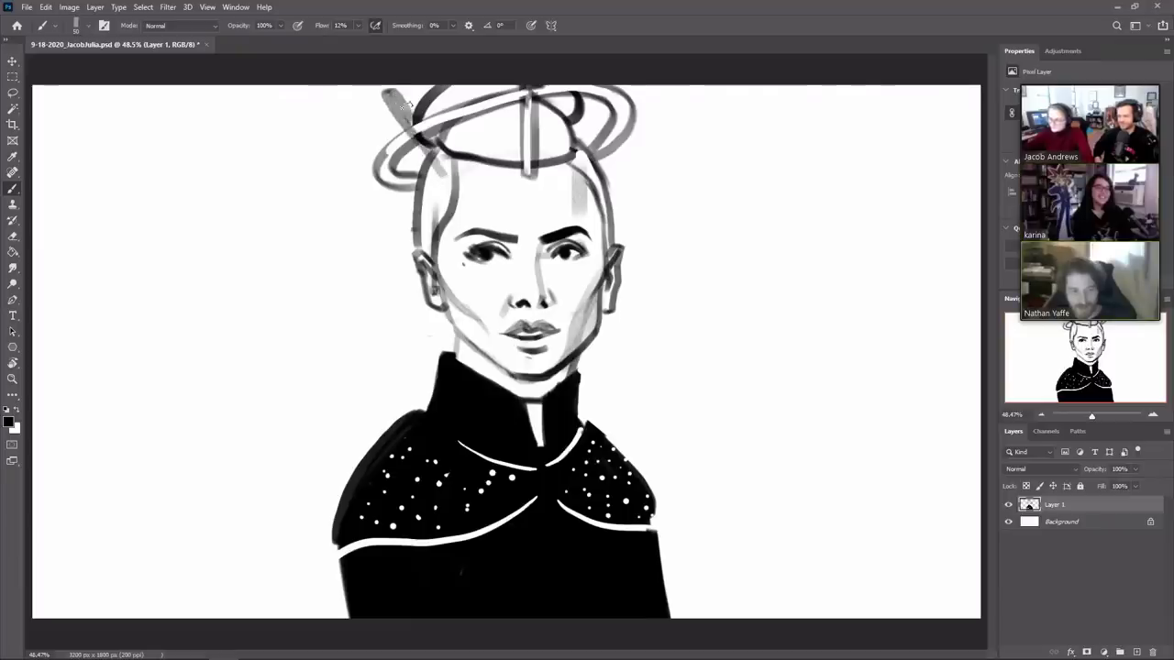
key("ctrl+z")
left_click_drag(435, 180, 384, 97)
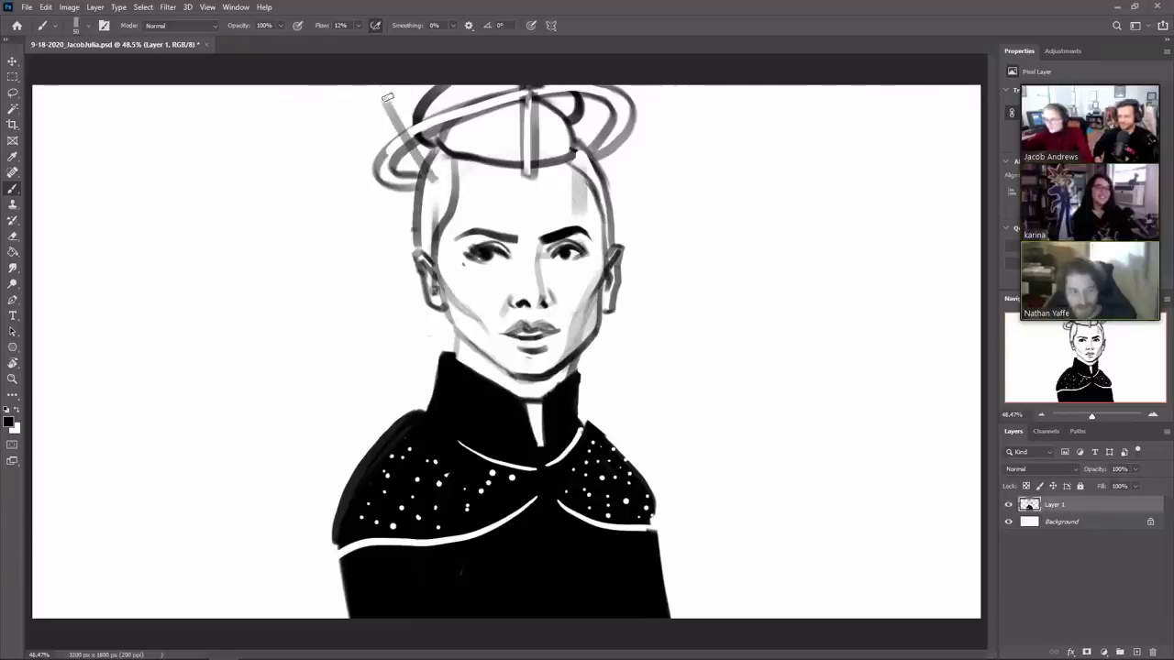
mouse_move(434, 174)
left_mouse_down()
mouse_move(387, 97)
mouse_move(422, 163)
left_mouse_up()
key("e")
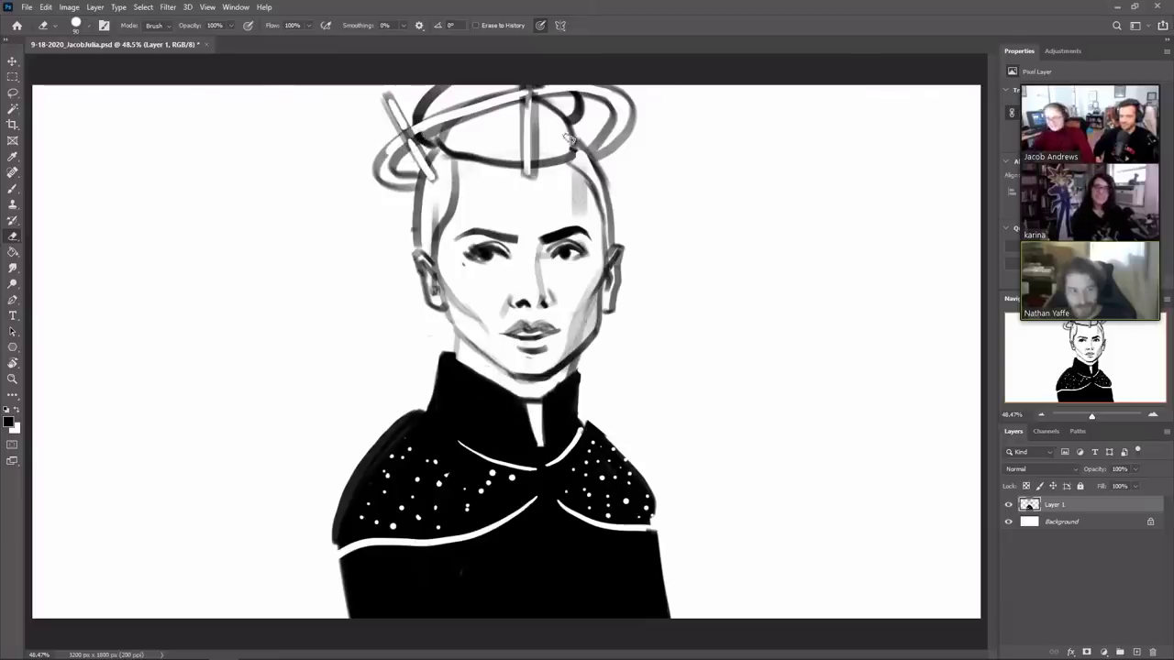
Step: Draw a slanted spike on the ring's right side, with a white lower part and gray strokes reaching the canvas's upper edge
key("b")
key("e")
mouse_move(600, 170)
left_mouse_down()
mouse_move(612, 138)
mouse_move(601, 162)
left_mouse_up()
key("b")
left_click_drag(632, 112, 652, 87)
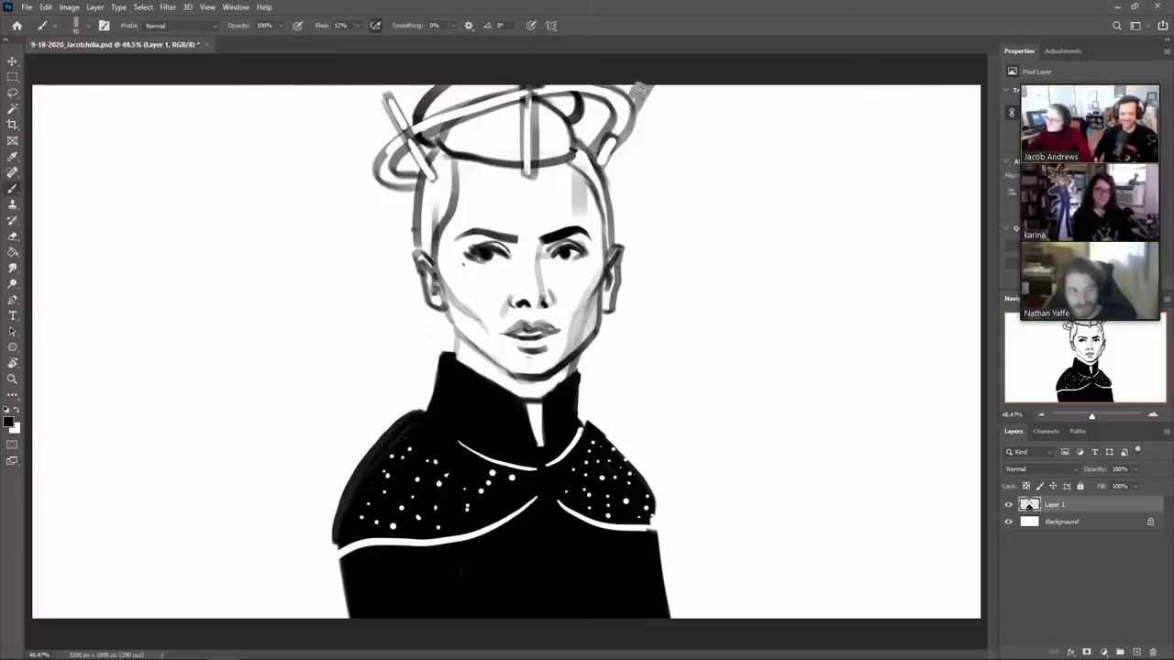
key("e")
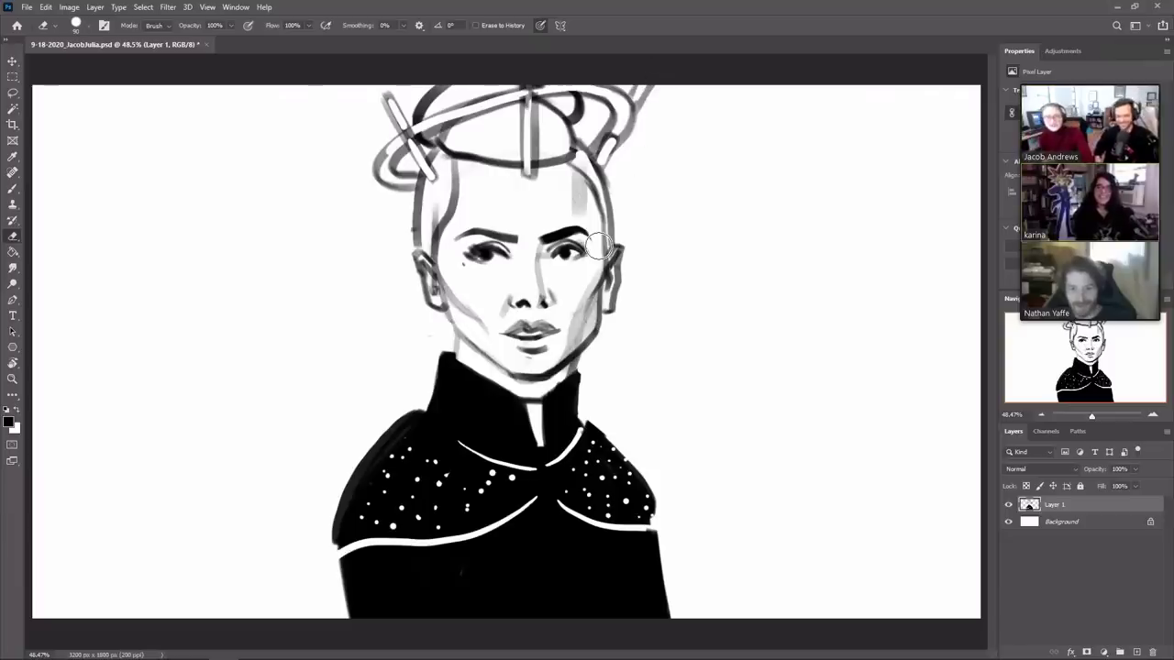
Step: Paint two small gray marks below the ring's band, one on each side of the central spike
key("b")
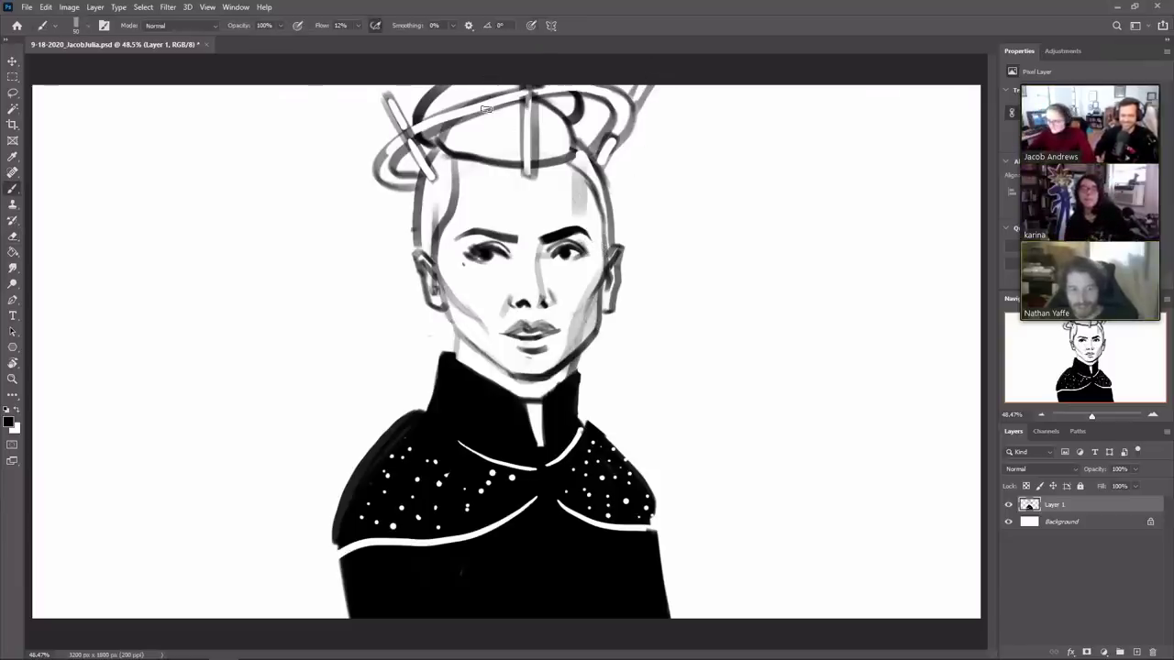
mouse_move(487, 112)
left_mouse_down()
mouse_move(486, 138)
mouse_move(493, 120)
left_mouse_up()
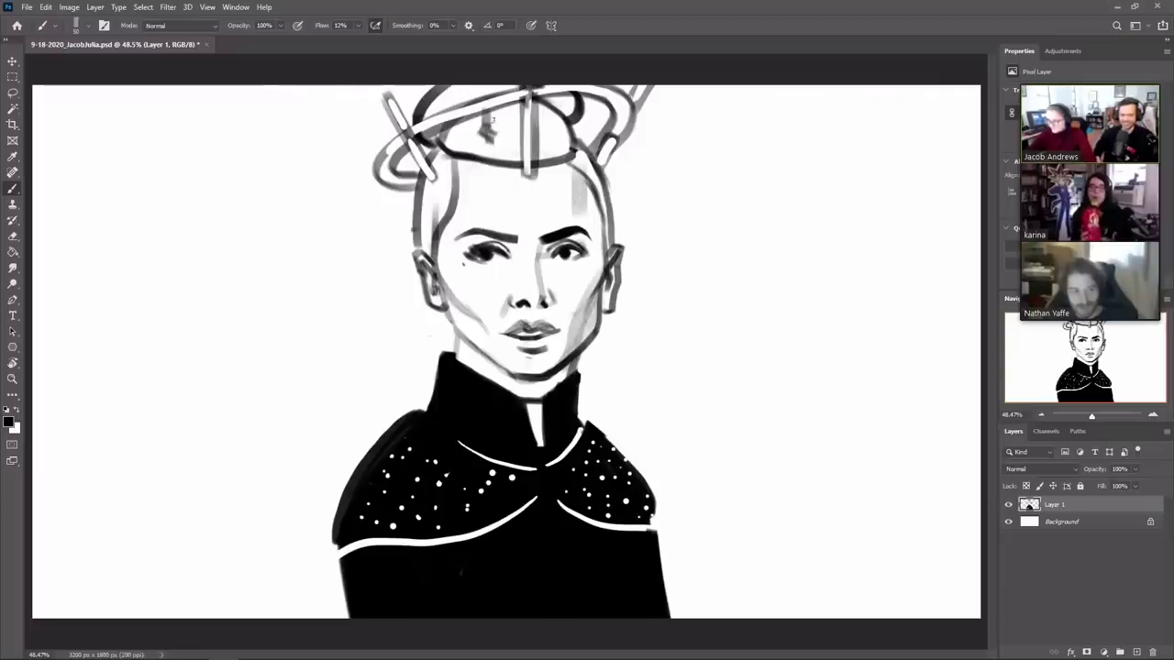
left_click_drag(595, 105, 594, 121)
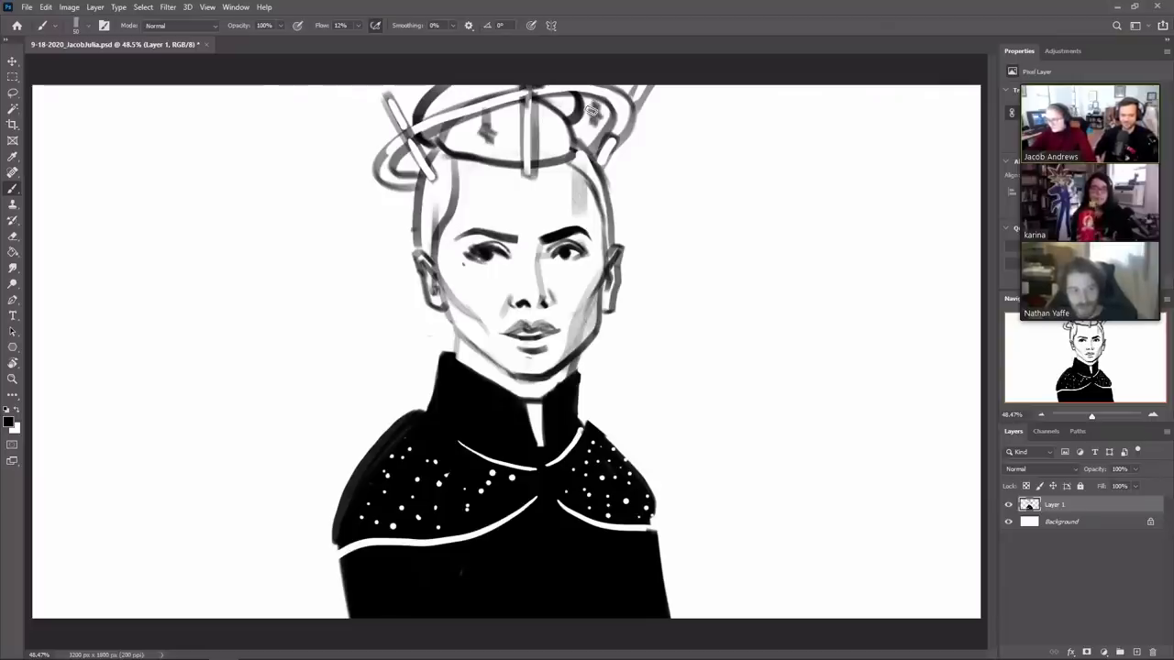
Step: Erase white centers into the two small gray marks below the ring's band, leaving outlined star-like ornaments
key("e")
key("b")
key("e")
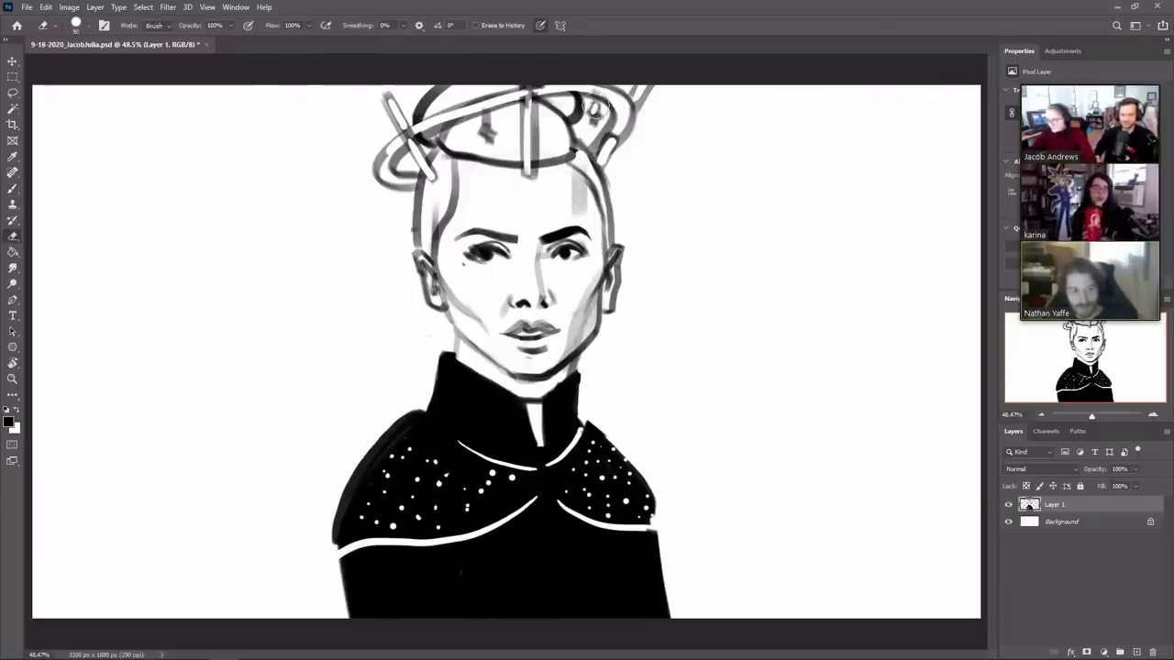
key("b")
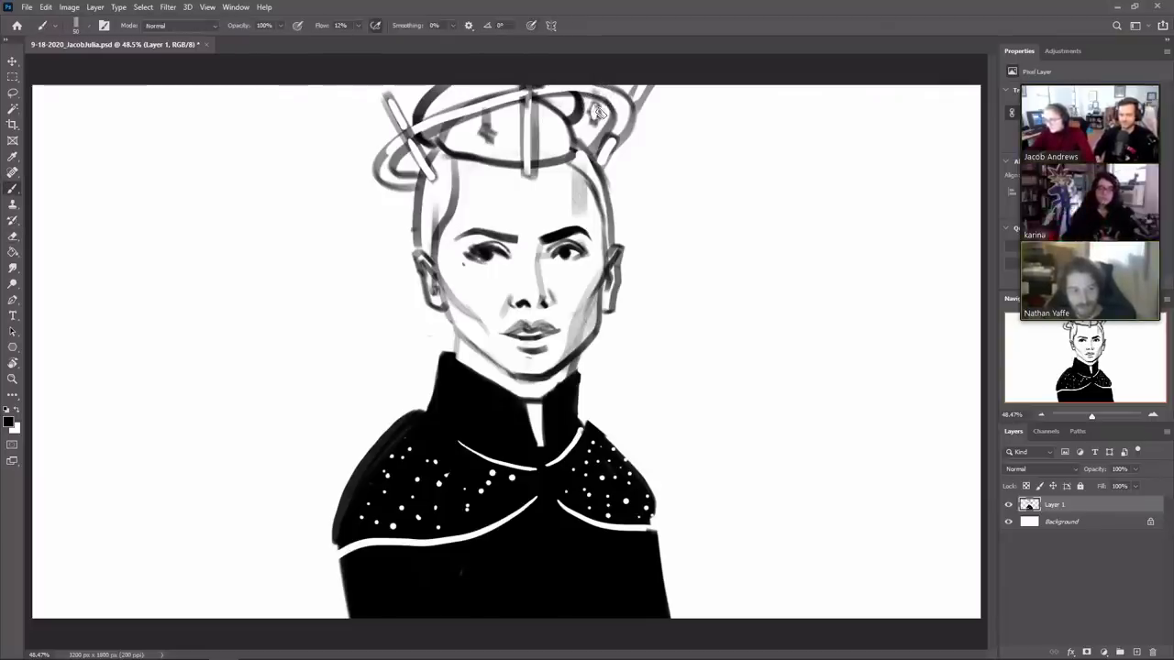
key("e")
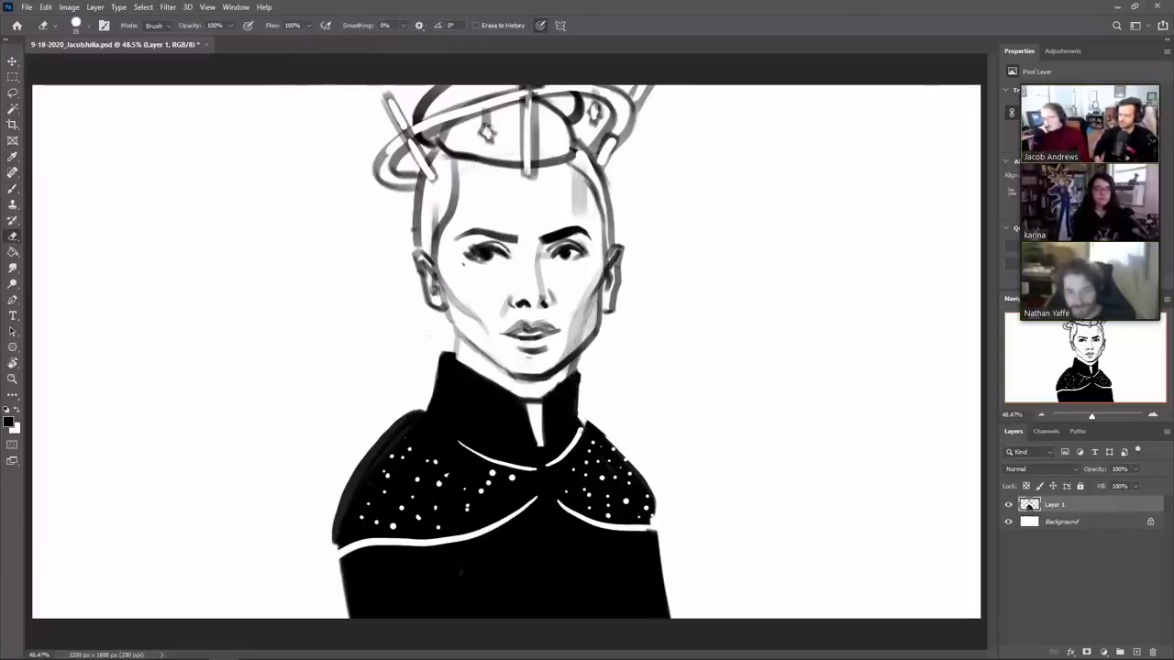
Step: Shade the neck below the jaw and the collar opening gray, and darken the coat's white trim lines on the right side
key("b")
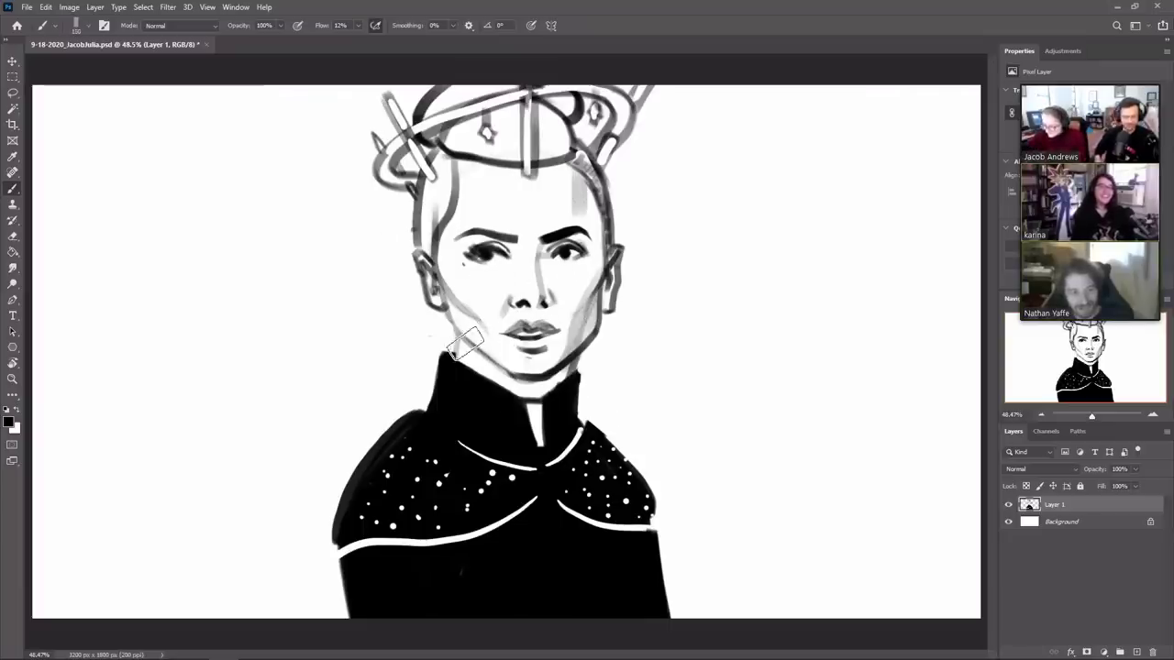
key("bracketleft")
key("bracketleft")
key("bracketleft")
key("bracketleft")
mouse_move(461, 341)
left_mouse_down()
mouse_move(528, 392)
mouse_move(565, 375)
mouse_move(538, 416)
mouse_move(548, 466)
mouse_move(459, 444)
left_mouse_up()
left_click_drag(567, 511, 650, 524)
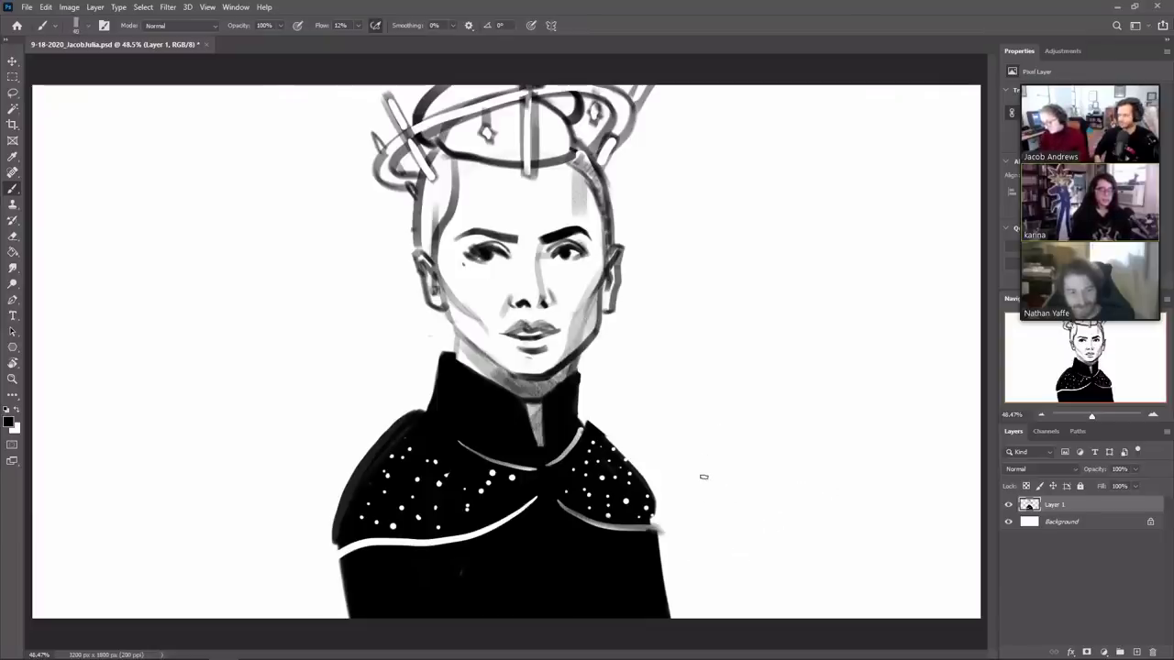
Step: Outline a raised hand to the right of the coat, with two fingers pointing up and the others folded
mouse_move(704, 471)
left_mouse_down()
mouse_move(703, 375)
mouse_move(720, 448)
left_mouse_up()
mouse_move(717, 396)
left_mouse_down()
mouse_move(720, 369)
mouse_move(730, 444)
left_mouse_up()
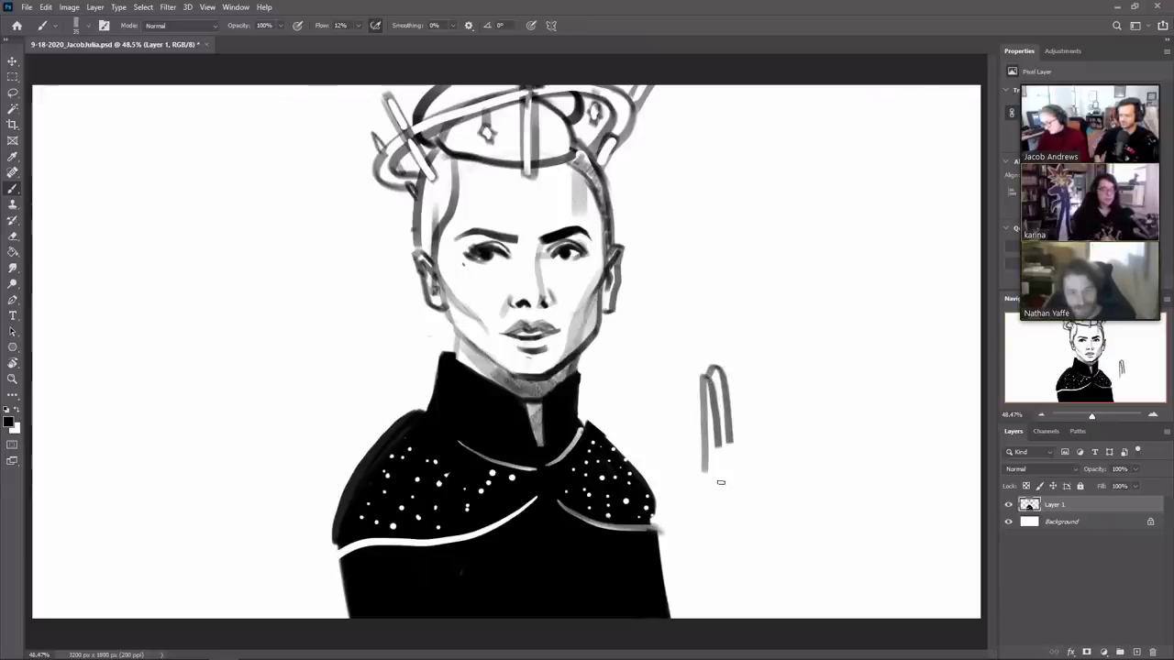
mouse_move(718, 502)
left_mouse_down()
mouse_move(755, 444)
mouse_move(750, 497)
left_mouse_up()
mouse_move(734, 440)
left_mouse_down()
mouse_move(732, 477)
mouse_move(746, 438)
mouse_move(765, 443)
mouse_move(715, 453)
mouse_move(709, 524)
mouse_move(753, 525)
left_mouse_up()
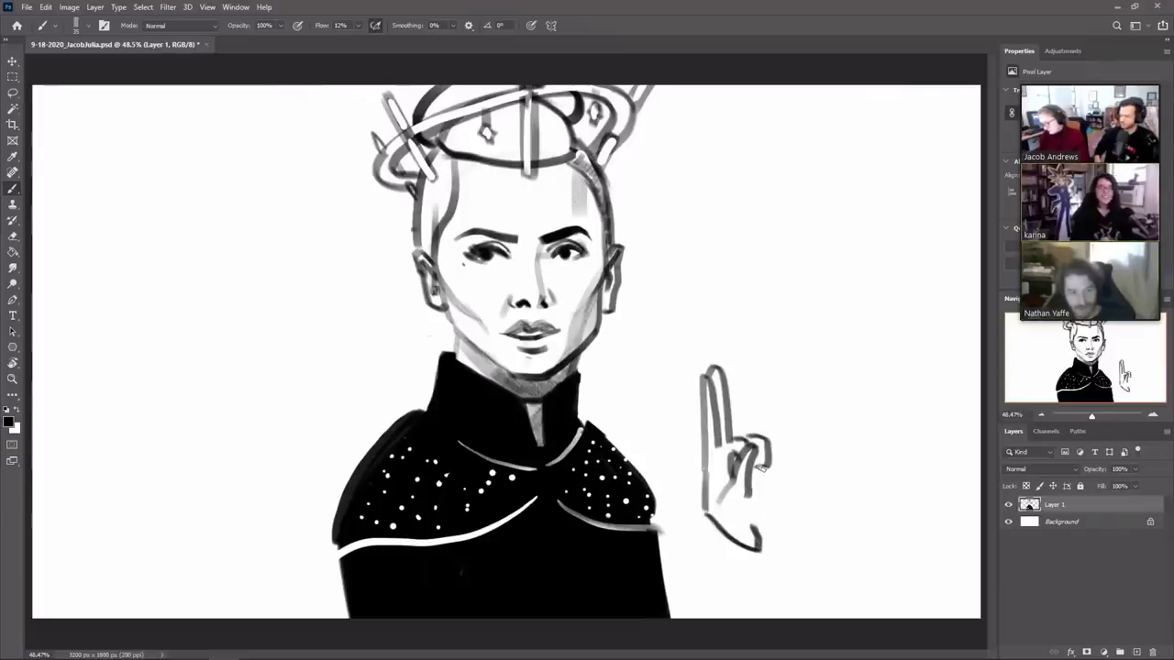
left_click_drag(763, 467, 748, 542)
Step: Draw a cuff at the raised hand's wrist and outline both edges of a sleeve joining the coat
mouse_move(703, 509)
left_mouse_down()
mouse_move(757, 567)
mouse_move(756, 541)
mouse_move(756, 574)
left_mouse_up()
left_click_drag(695, 530, 666, 601)
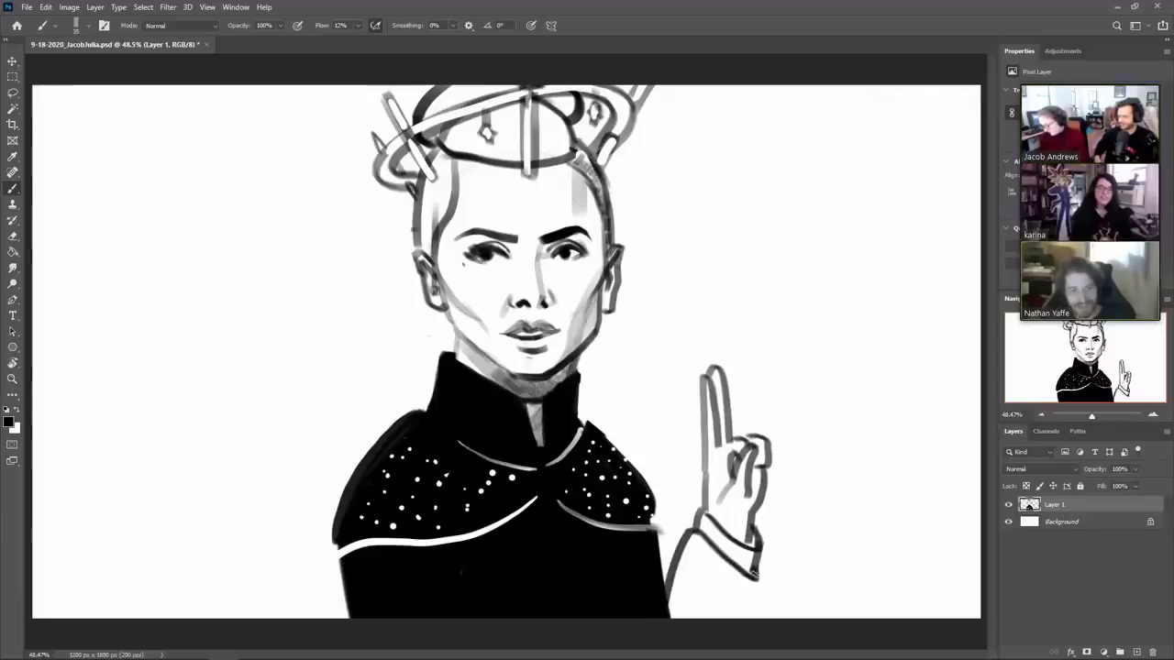
mouse_move(761, 561)
left_mouse_down()
mouse_move(735, 617)
mouse_move(724, 561)
mouse_move(693, 534)
mouse_move(667, 612)
left_mouse_up()
Step: Fill the raised arm's sleeve with solid black up to the white cuff, using a larger brush
key("bracketright")
key("bracketright")
key("bracketright")
left_click_drag(691, 548, 675, 614)
left_click_drag(677, 556, 665, 583)
key("bracketright")
key("bracketright")
key("bracketright")
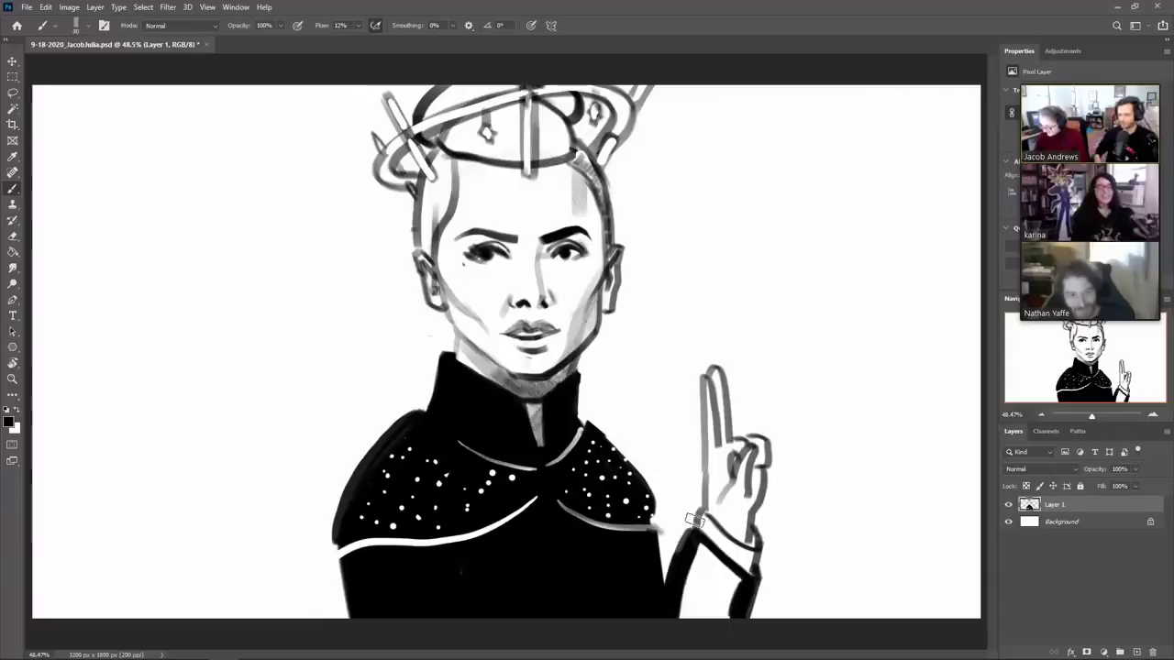
mouse_move(692, 540)
left_mouse_down()
mouse_move(693, 612)
mouse_move(726, 554)
mouse_move(738, 591)
mouse_move(730, 564)
left_mouse_up()
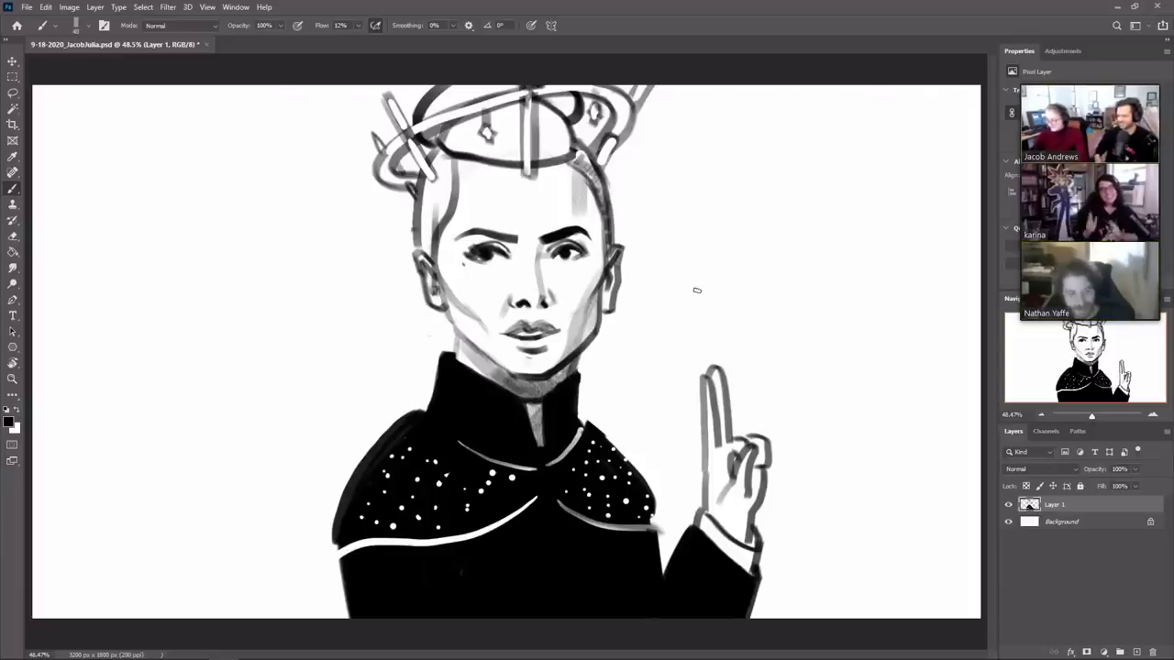
Step: Letter "PEW PEW" above the raised fingers and add short gray burst strokes around the fingertips
mouse_move(690, 341)
left_mouse_down()
mouse_move(720, 304)
mouse_move(768, 323)
mouse_move(785, 292)
left_mouse_up()
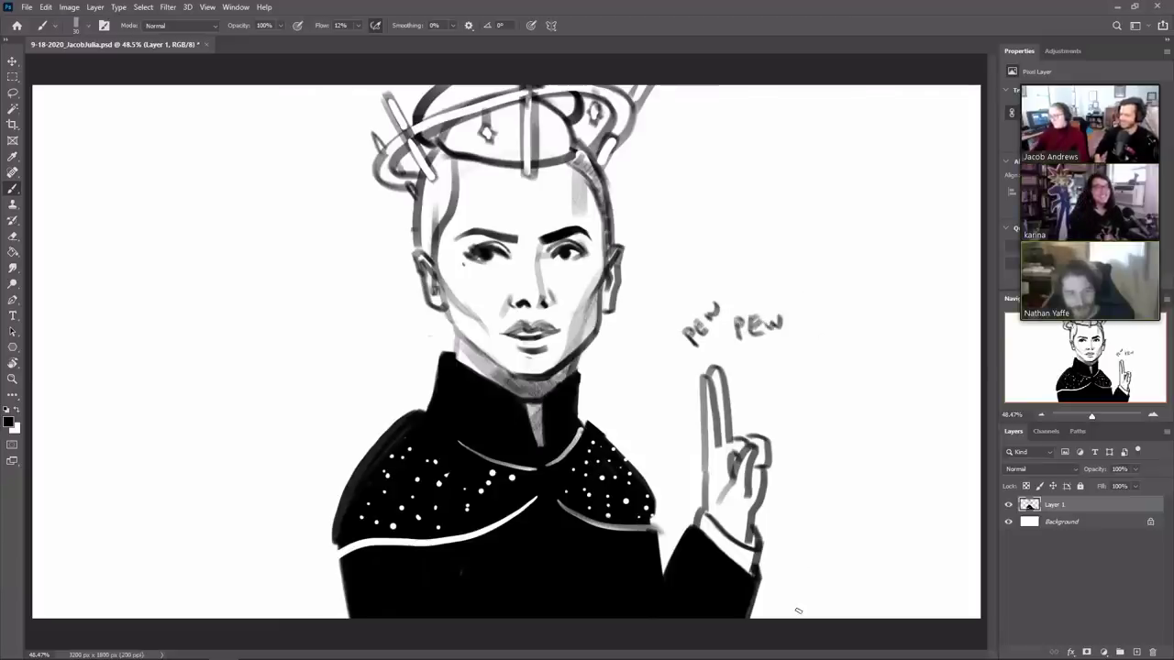
mouse_move(697, 356)
left_mouse_down()
mouse_move(683, 368)
mouse_move(743, 352)
left_mouse_up()
left_click_drag(733, 363, 749, 364)
mouse_move(688, 387)
left_mouse_down()
mouse_move(698, 377)
mouse_move(688, 391)
left_mouse_up()
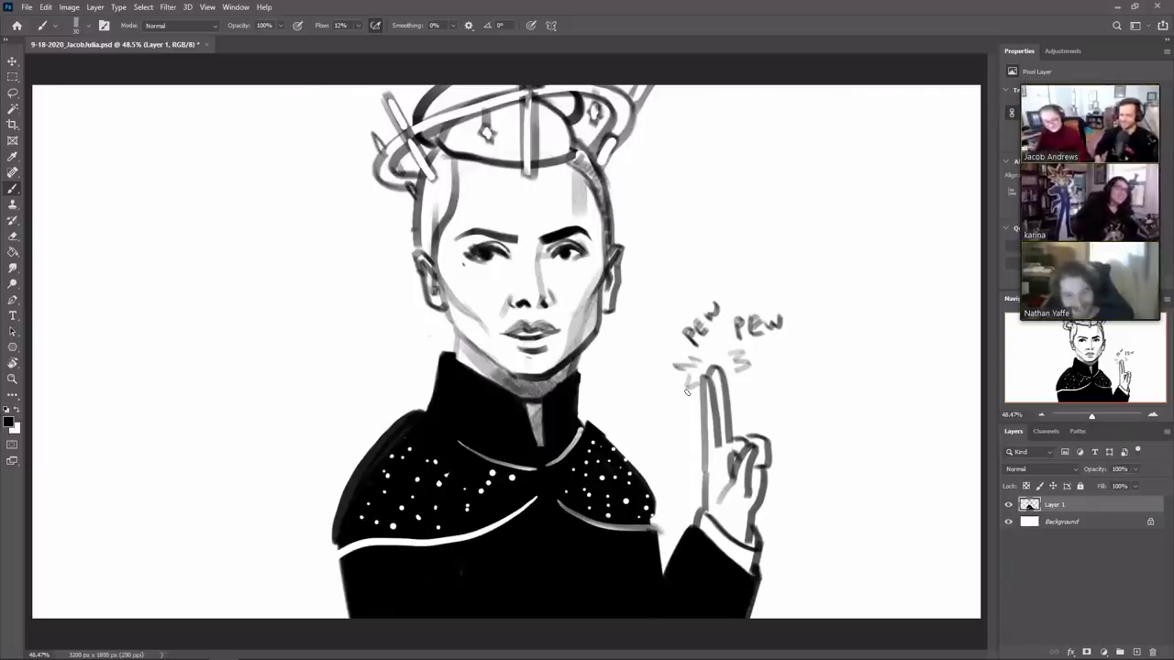
Step: Draw long gray rays radiating from the head across the background on the left side
left_click(391, 290, "shift")
left_click_drag(394, 323, 33, 570)
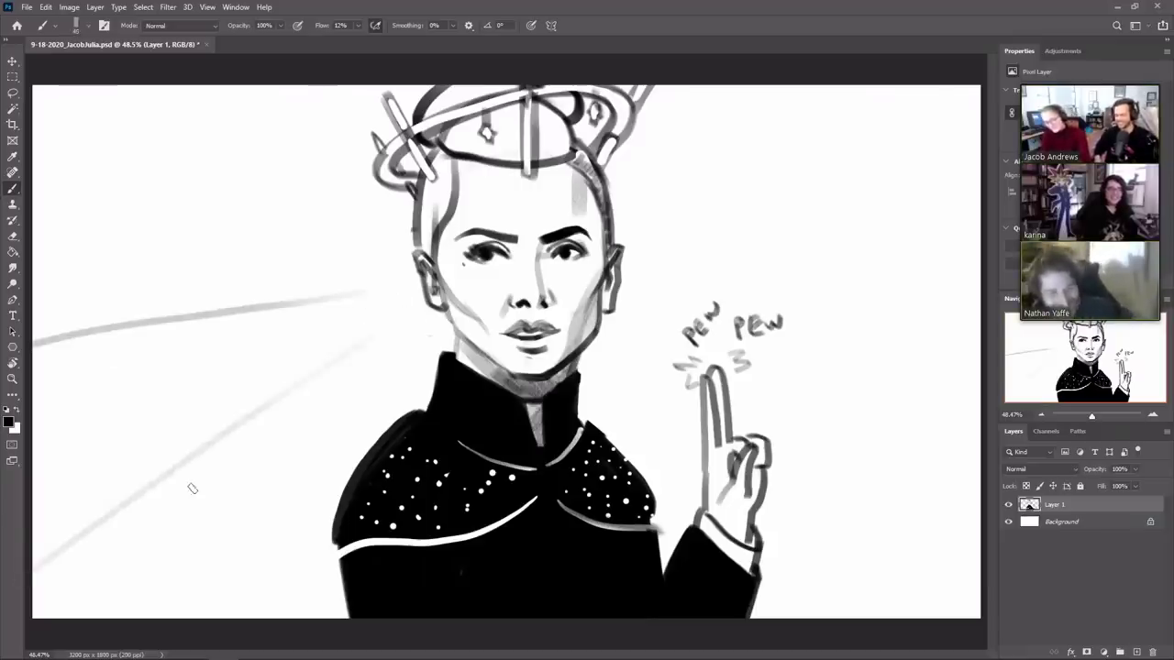
left_click_drag(382, 395, 295, 496)
left_click_drag(378, 240, 38, 203)
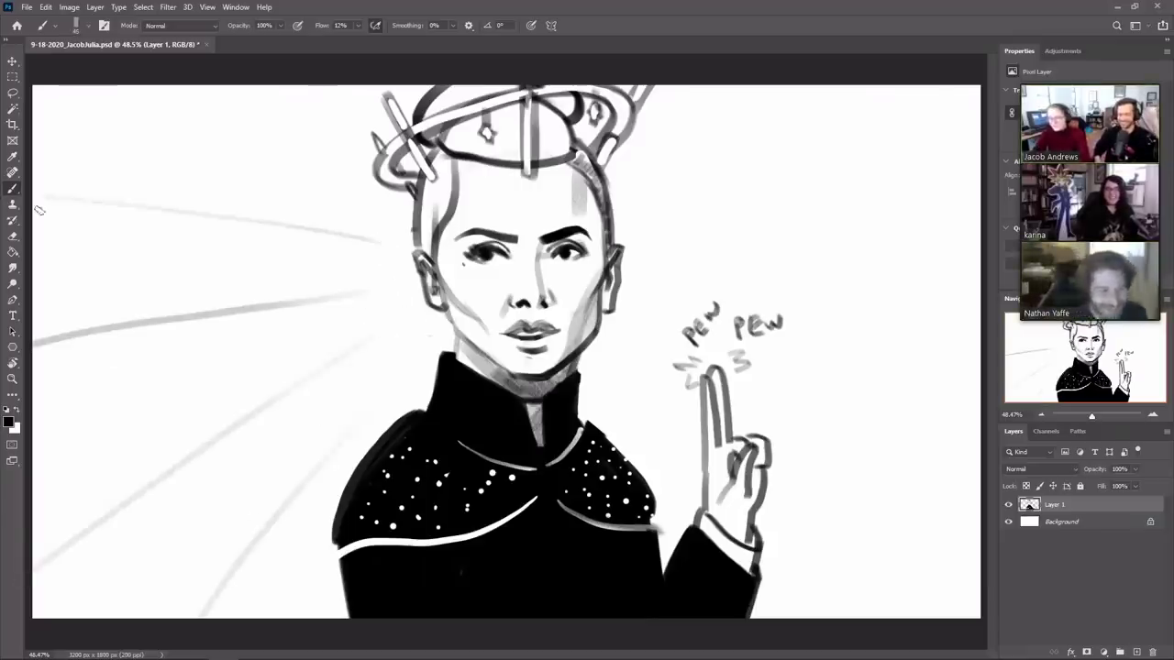
left_click_drag(384, 220, 166, 55)
Step: Draw long gray rays radiating from the figure across the background on the right side
left_click_drag(675, 249, 962, 240)
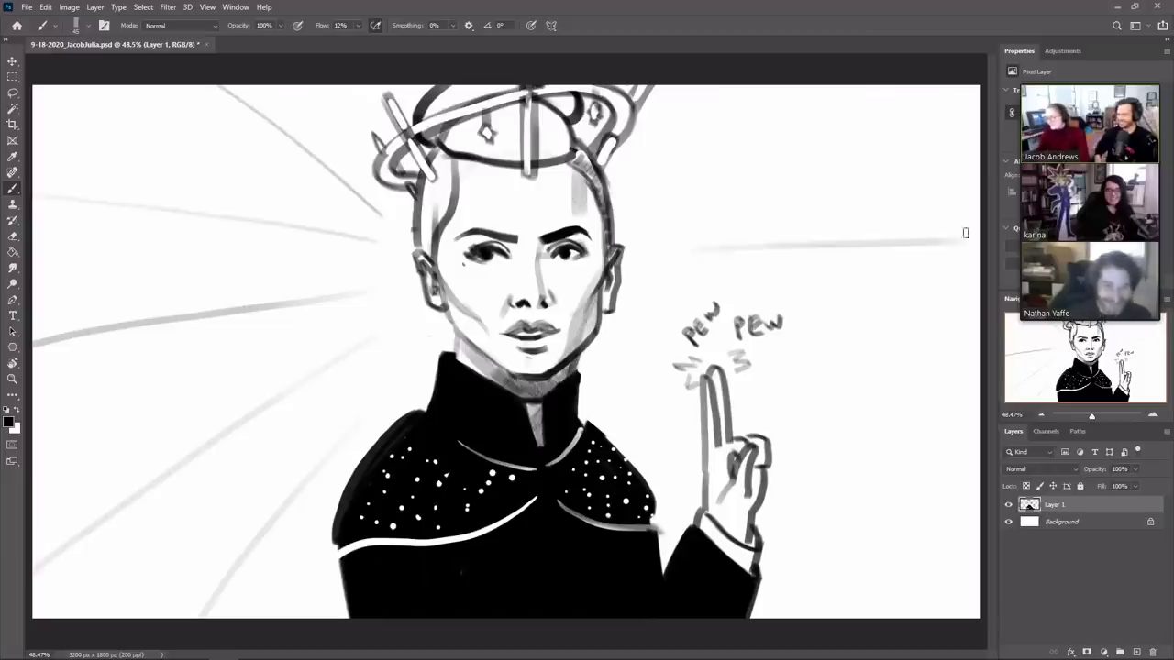
left_click_drag(691, 215, 959, 85)
left_click_drag(693, 156, 772, 86)
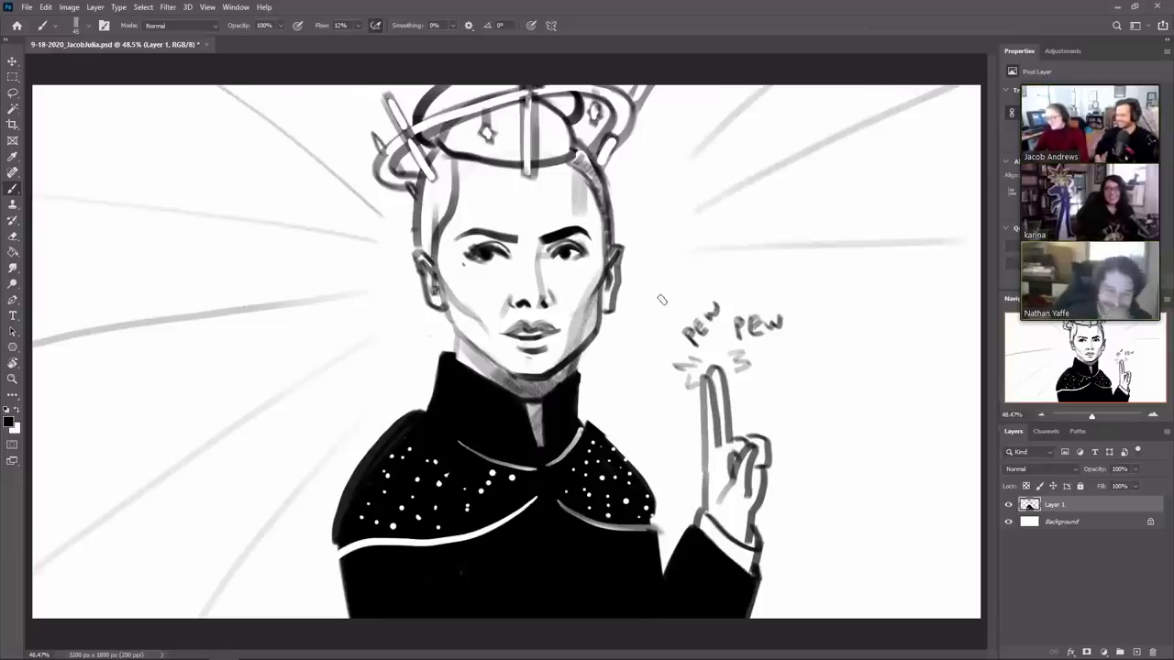
left_click_drag(815, 355, 979, 419)
left_click_drag(607, 351, 678, 407)
left_click_drag(792, 491, 979, 618)
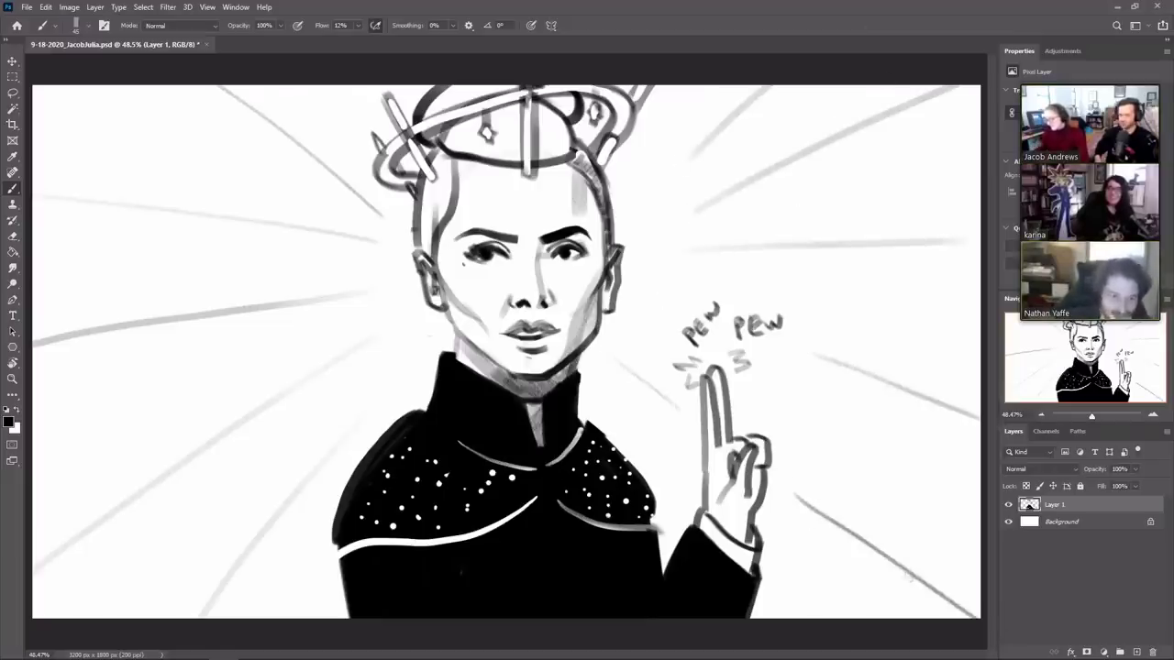
Step: Add shorter, lighter rays between the long background rays on both sides of the head
left_click_drag(409, 369, 204, 614)
left_click_drag(400, 343, 257, 464)
left_click_drag(373, 311, 224, 389)
left_click_drag(350, 268, 246, 275)
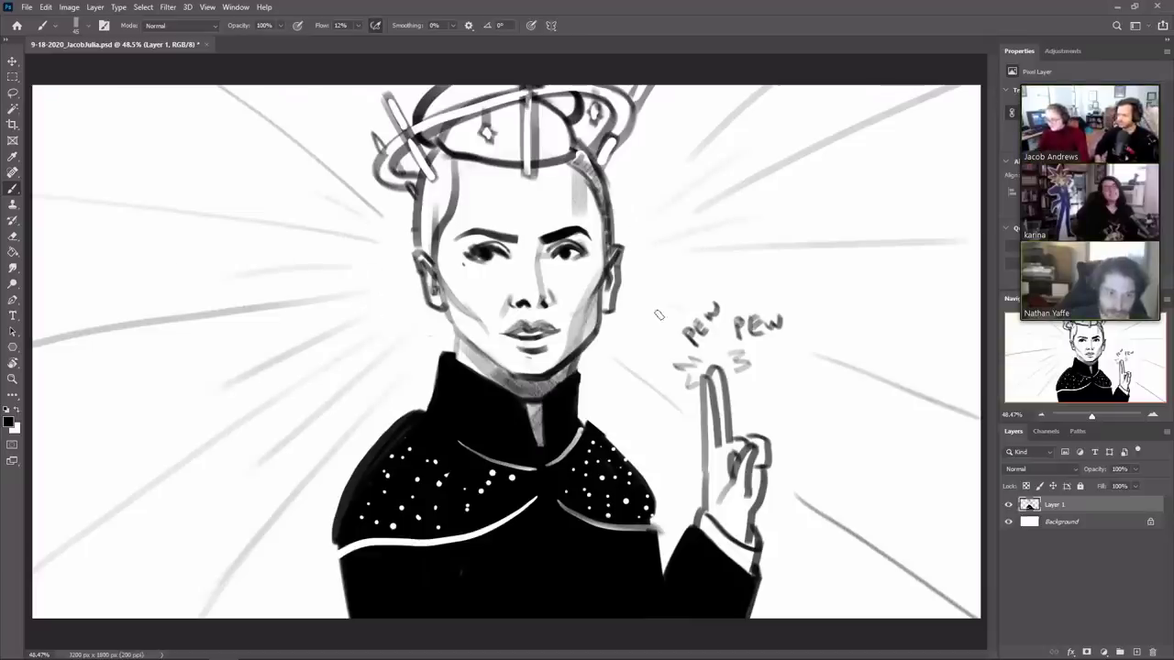
left_click_drag(635, 270, 721, 275)
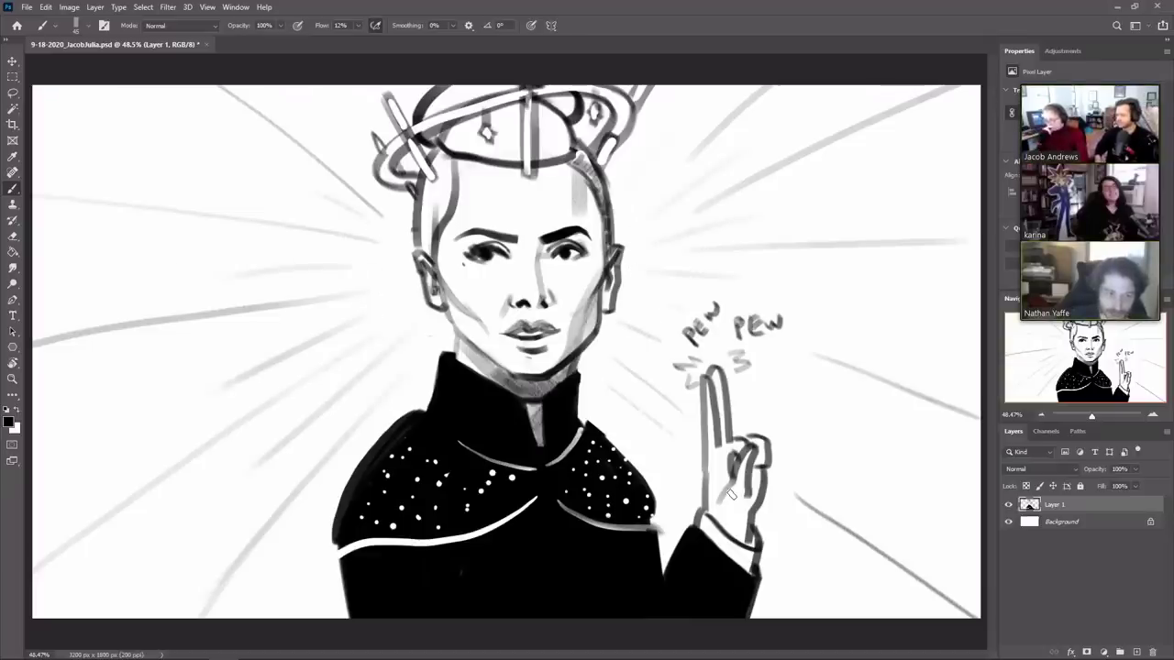
Step: Erase the inner ends of the background rays with a larger eraser to leave a clear gap around the head
key("e")
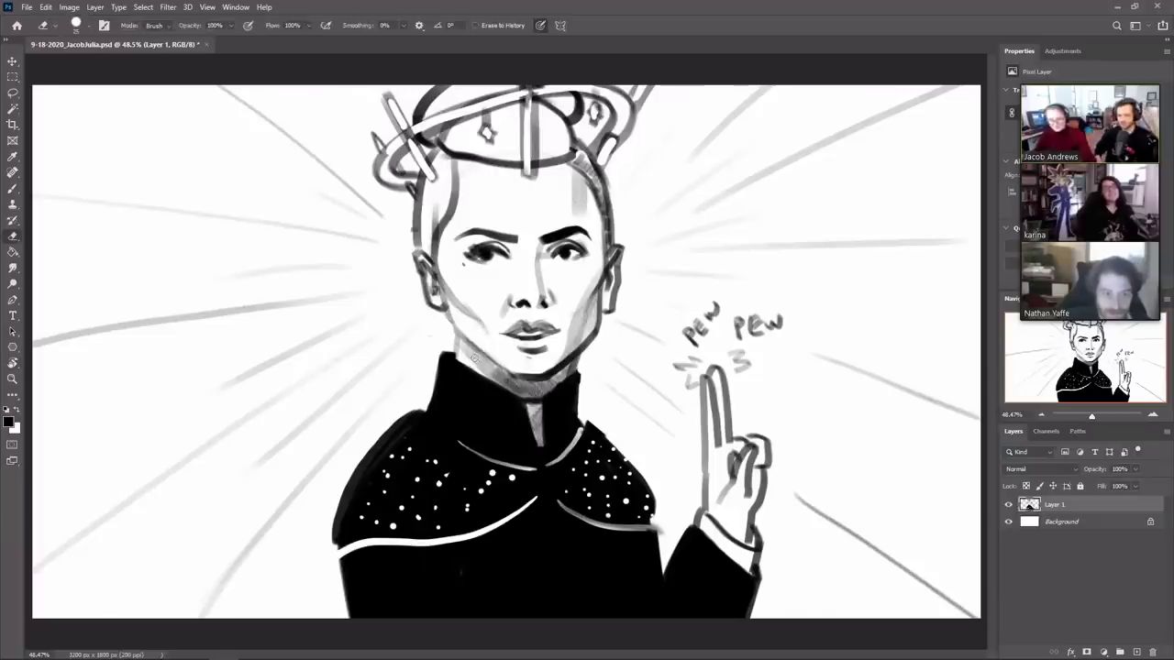
key("bracketright")
key("bracketright")
key("bracketright")
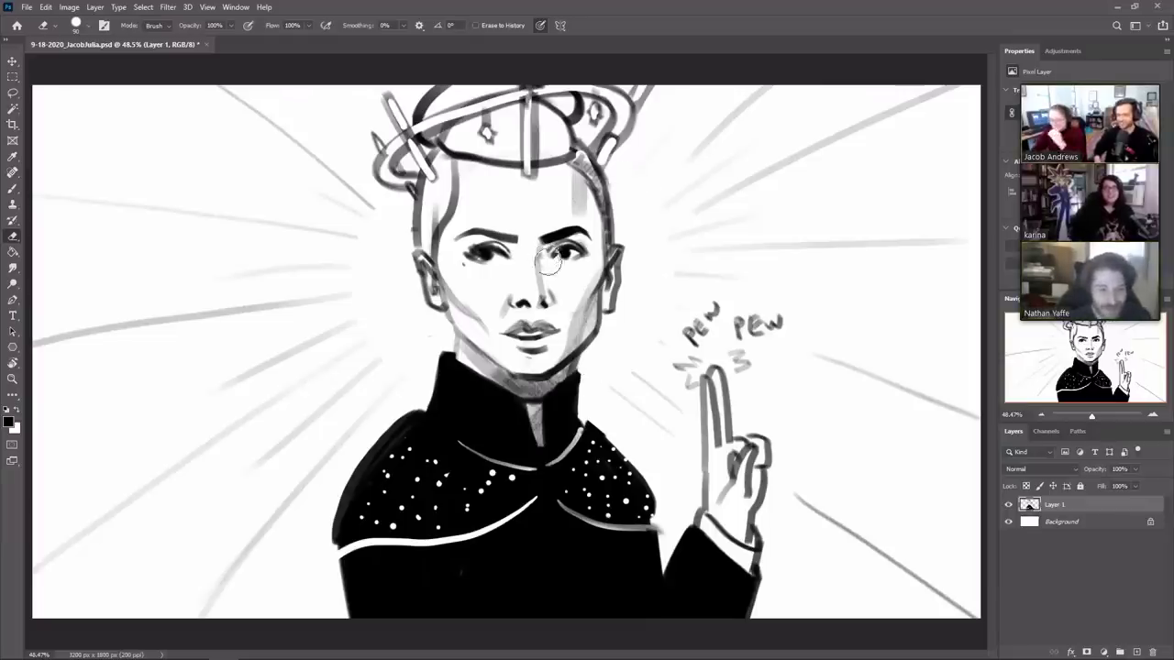
Step: Shade the side of the nose, the cheeks and the right side of the forehead with broad light gray strokes
key("b")
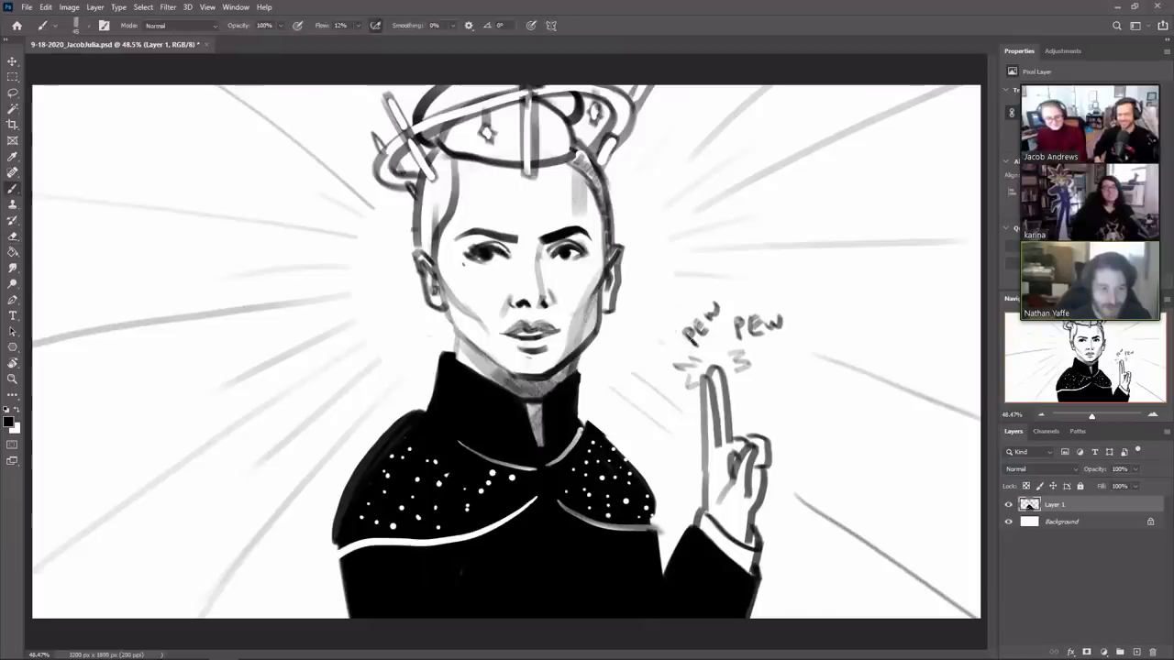
key("bracketright")
key("bracketright")
key("bracketright")
key("bracketright")
key("bracketright")
key("bracketright")
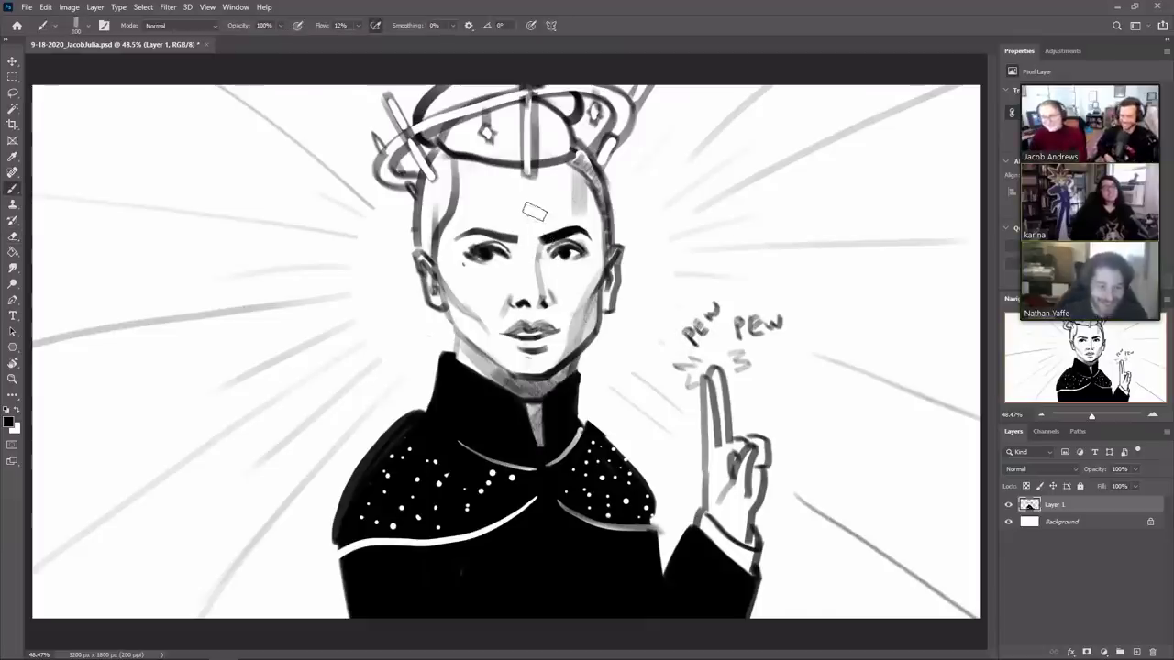
left_click_drag(549, 246, 557, 306)
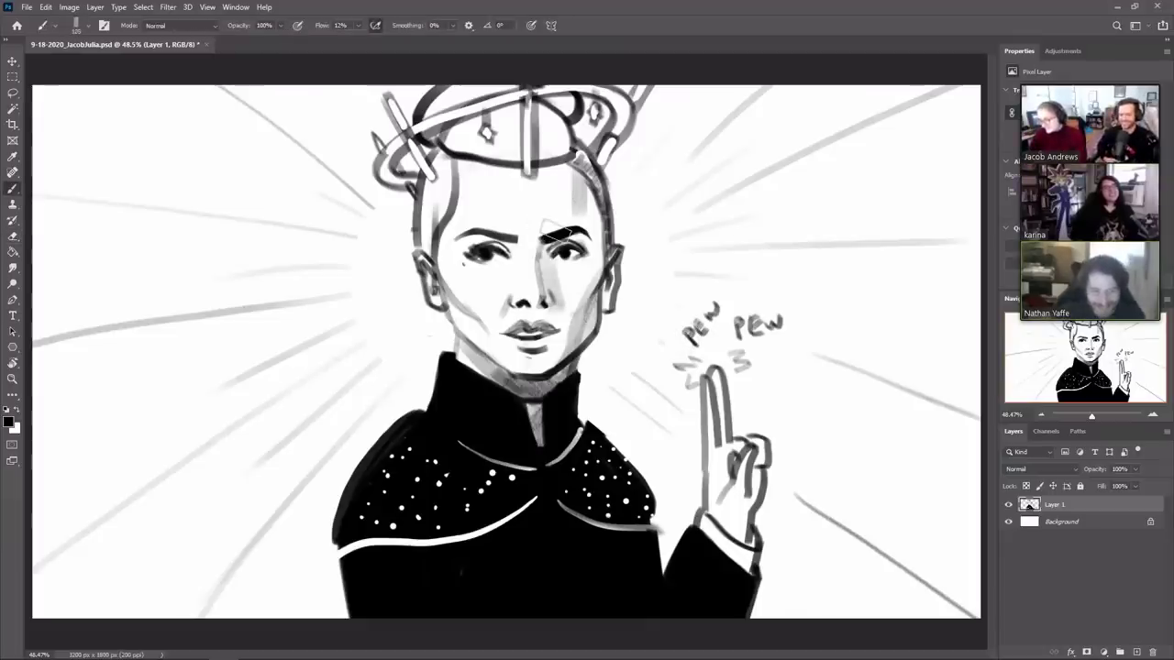
key("ctrl+z")
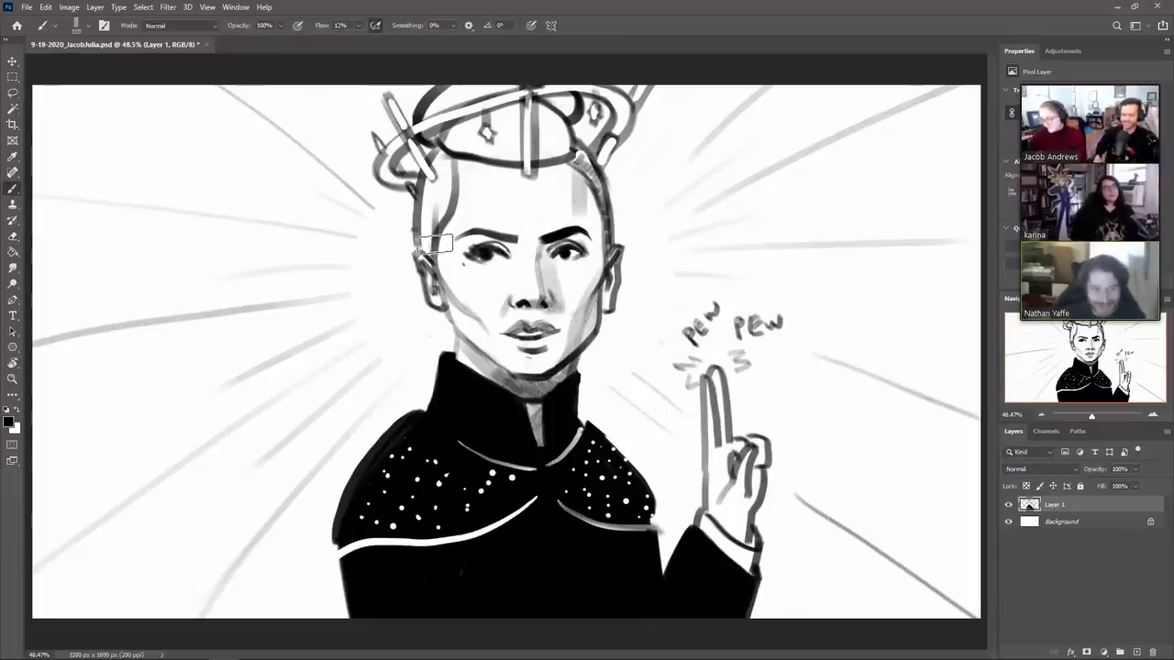
key("bracketright")
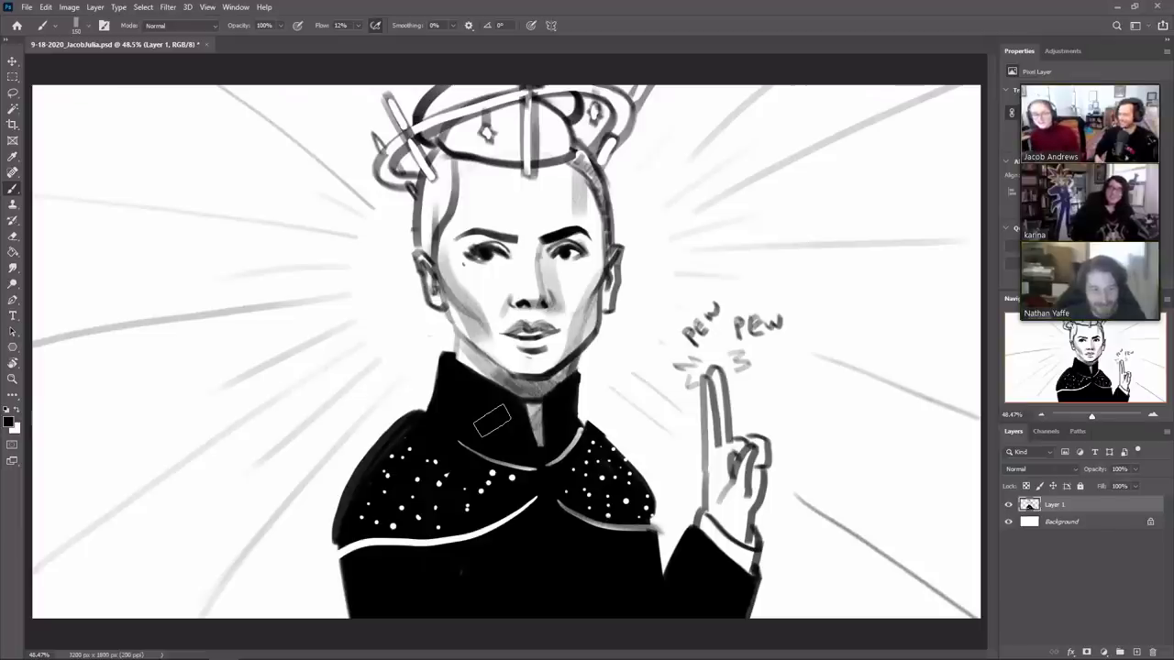
mouse_move(593, 238)
left_mouse_down()
mouse_move(582, 181)
mouse_move(596, 245)
left_mouse_up()
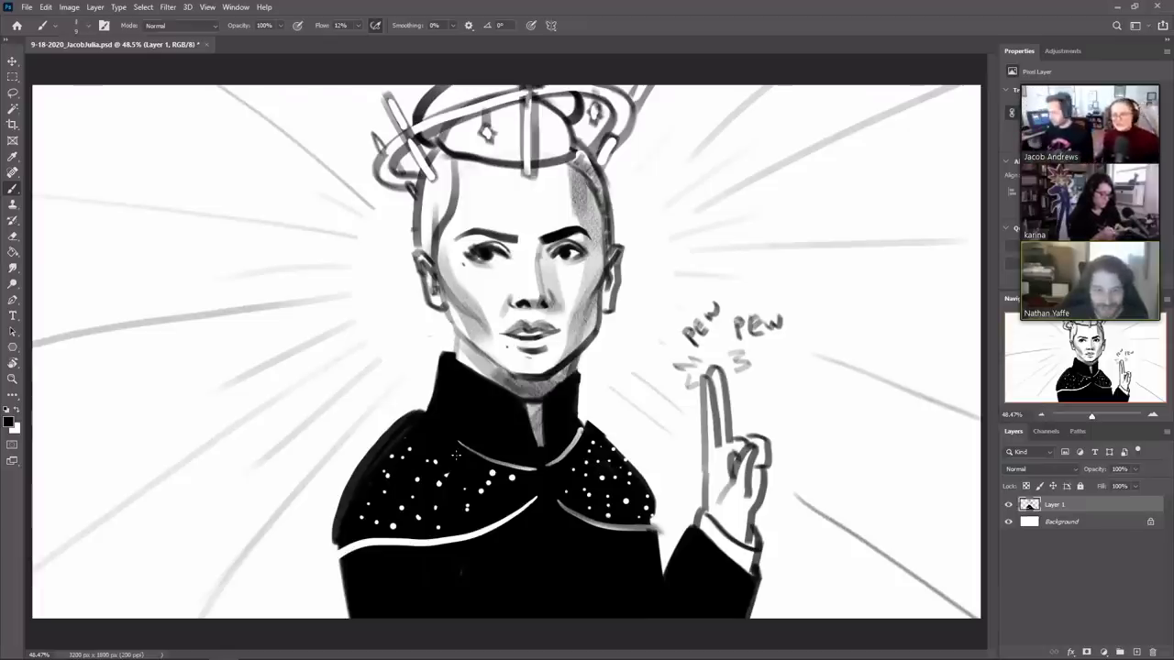
Step: Hide the portrait layer and add a new empty layer above it
left_click(1008, 506)
left_click(1136, 652)
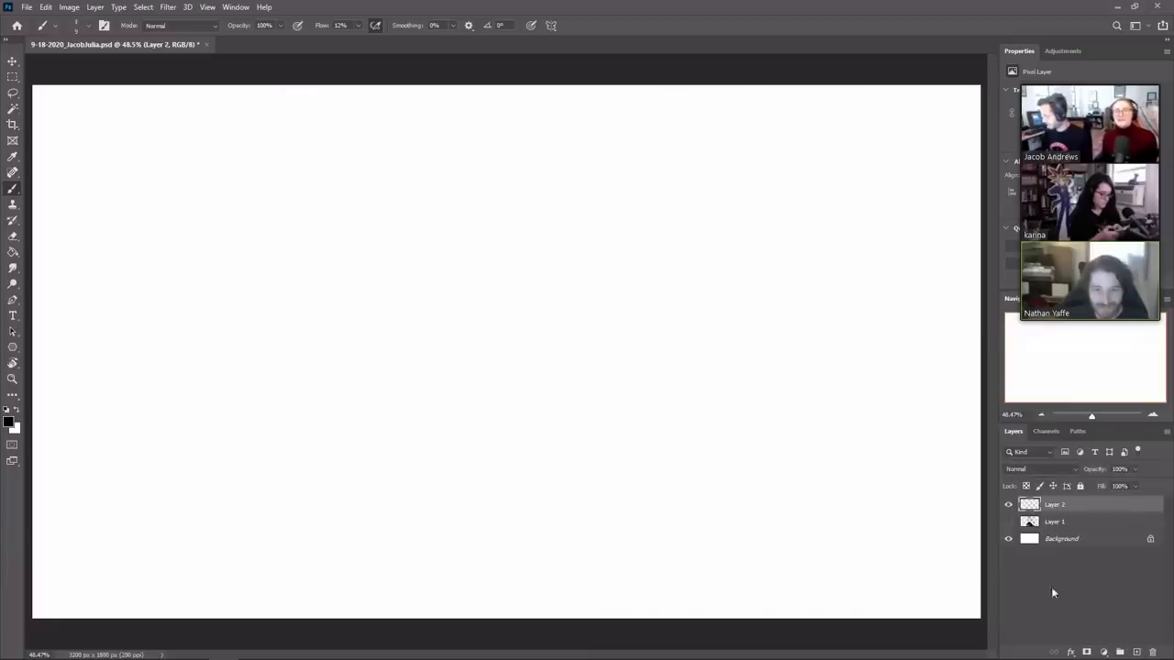
Step: Choose a hard round brush from the General Brushes, with pressure-controlled opacity
left_click(85, 26)
left_click_drag(200, 220, 209, 133)
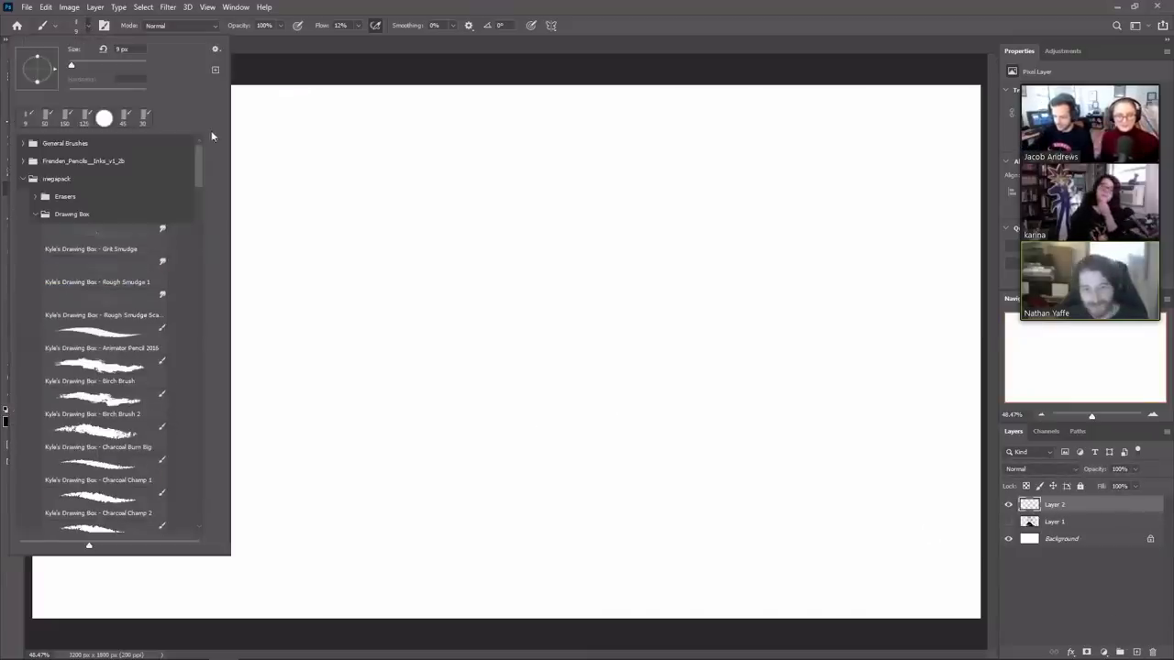
left_click(28, 144)
left_click(92, 209)
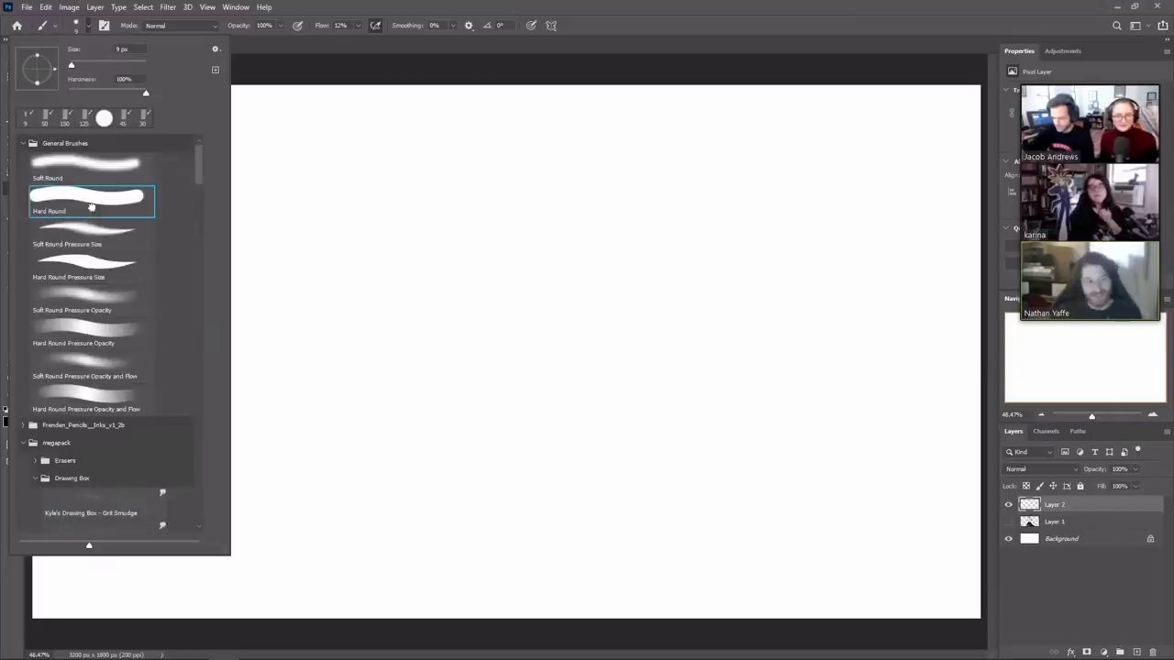
left_click(316, 71)
mouse_move(420, 359)
left_mouse_down()
mouse_move(500, 404)
mouse_move(647, 305)
mouse_move(592, 522)
mouse_move(619, 520)
left_mouse_up()
key("ctrl+z")
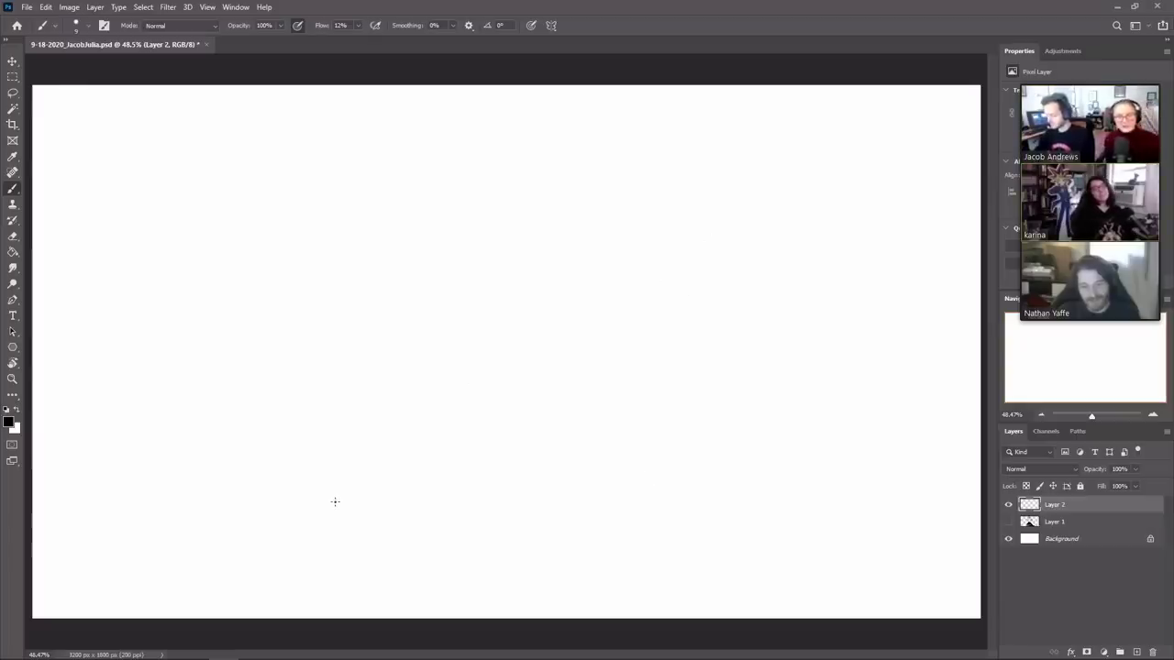
scroll(334, 502, "up", 1)
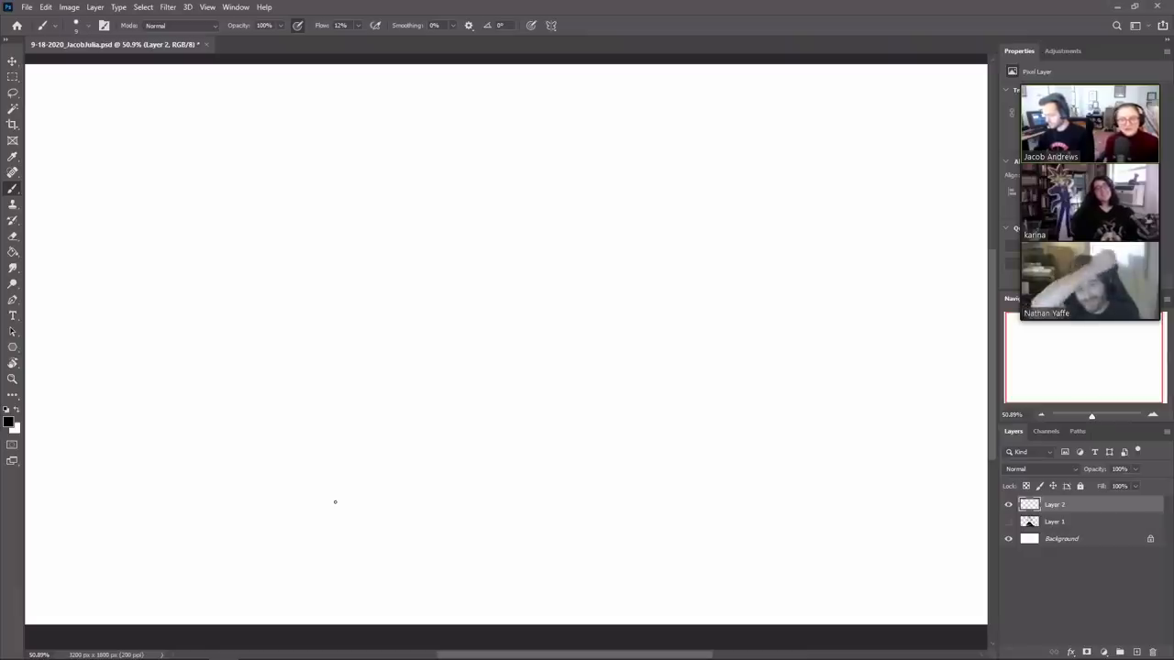
key("z")
left_click_drag(645, 293, 636, 308)
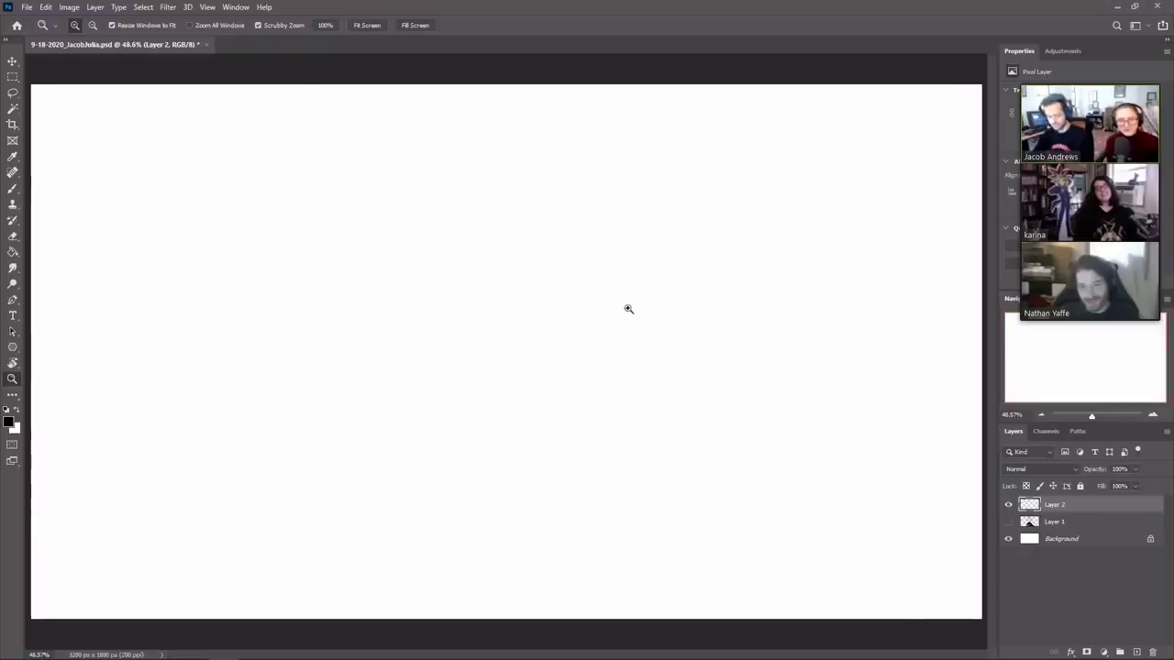
Step: Sketch the creature's large oval head outline with the Brush tool, leaving it open at the back
key("b")
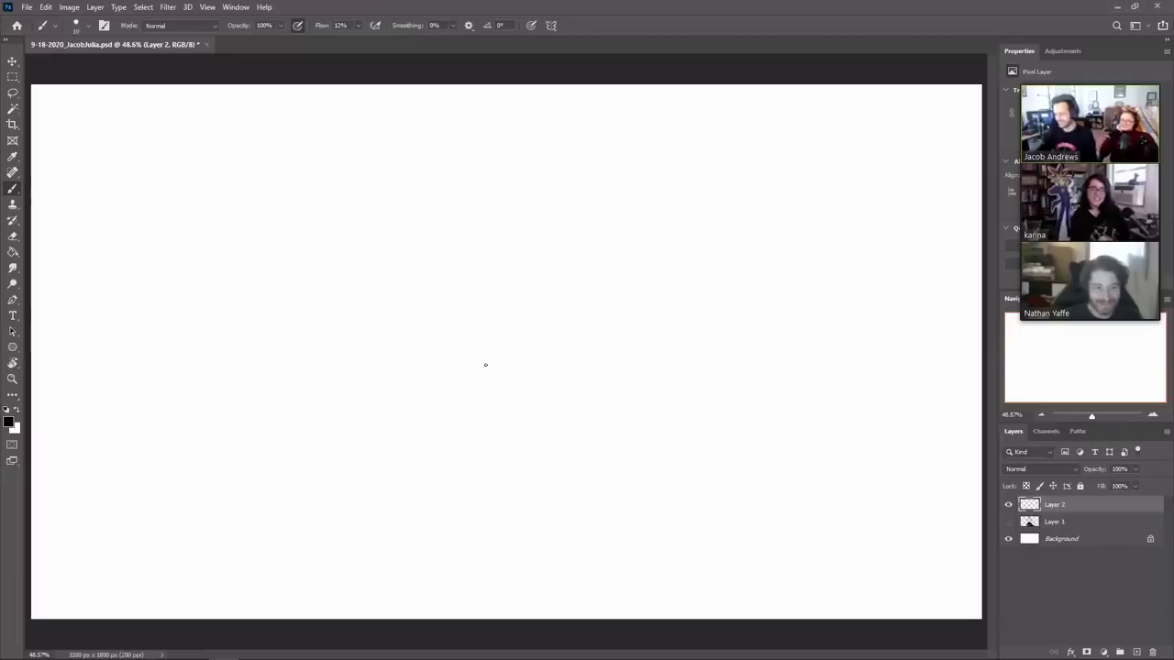
mouse_move(484, 364)
left_mouse_down()
mouse_move(486, 328)
mouse_move(531, 361)
mouse_move(670, 330)
mouse_move(571, 397)
mouse_move(670, 213)
left_mouse_up()
key("ctrl+z")
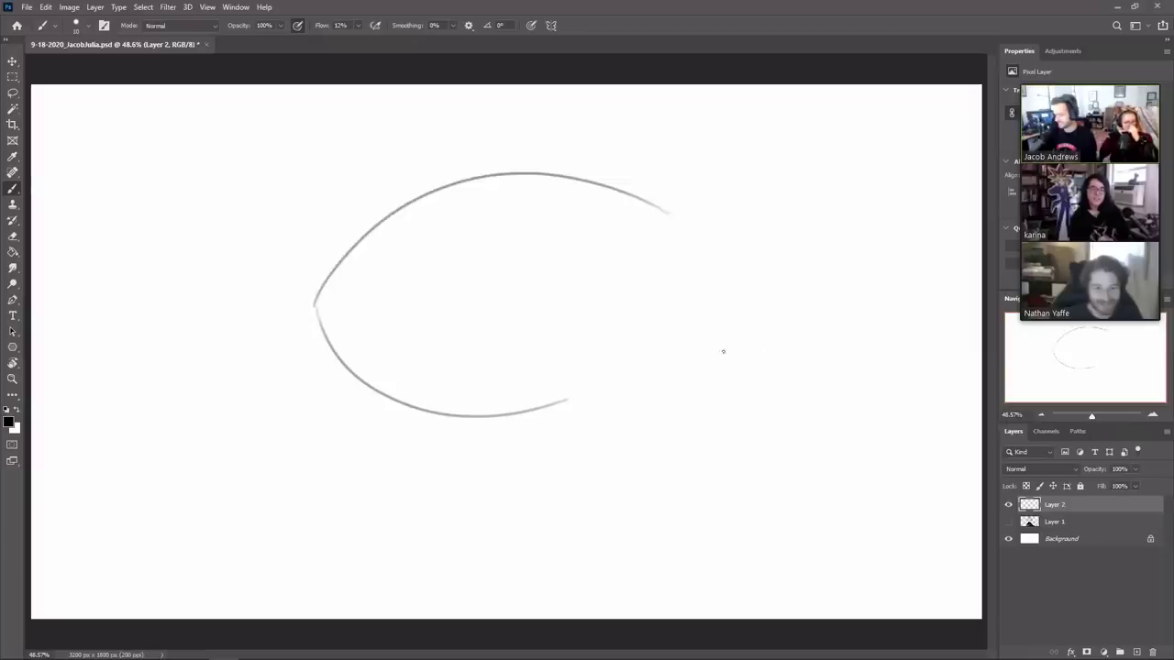
key("ctrl+z")
left_click_drag(317, 312, 662, 264)
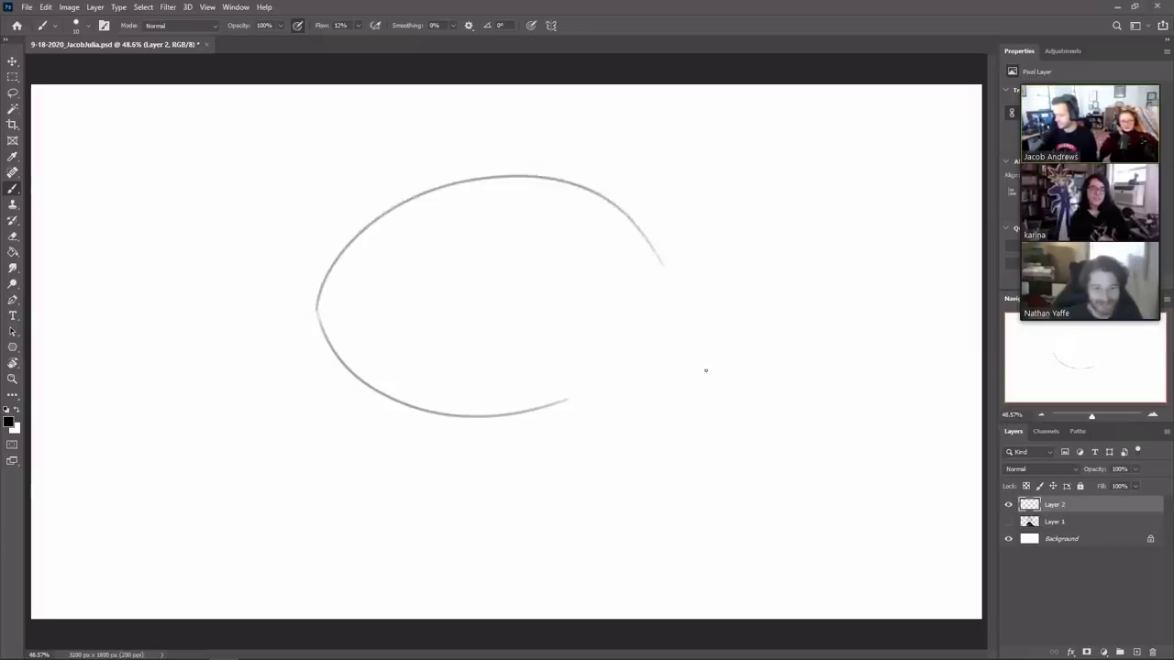
key("ctrl+z")
mouse_move(314, 302)
left_mouse_down()
mouse_move(440, 186)
mouse_move(662, 243)
left_mouse_up()
Step: Set the brush smoothing to 10% and draw a wavy mouth line from the front tip across the head
left_click_drag(443, 24, 419, 21)
type("10")
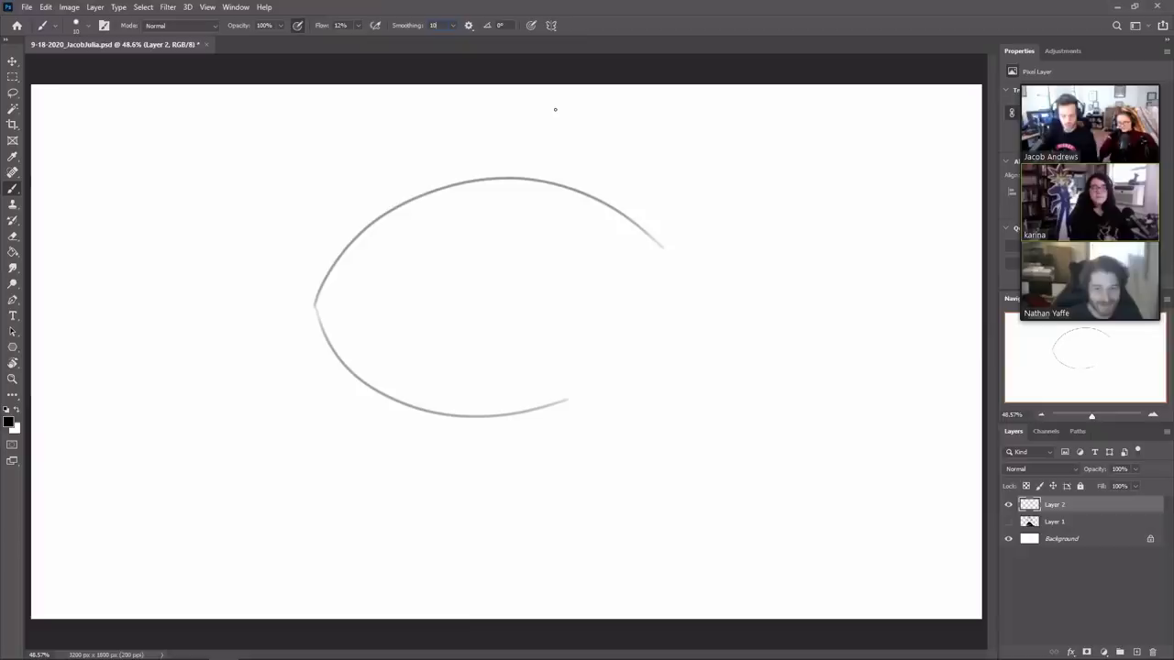
key("Return")
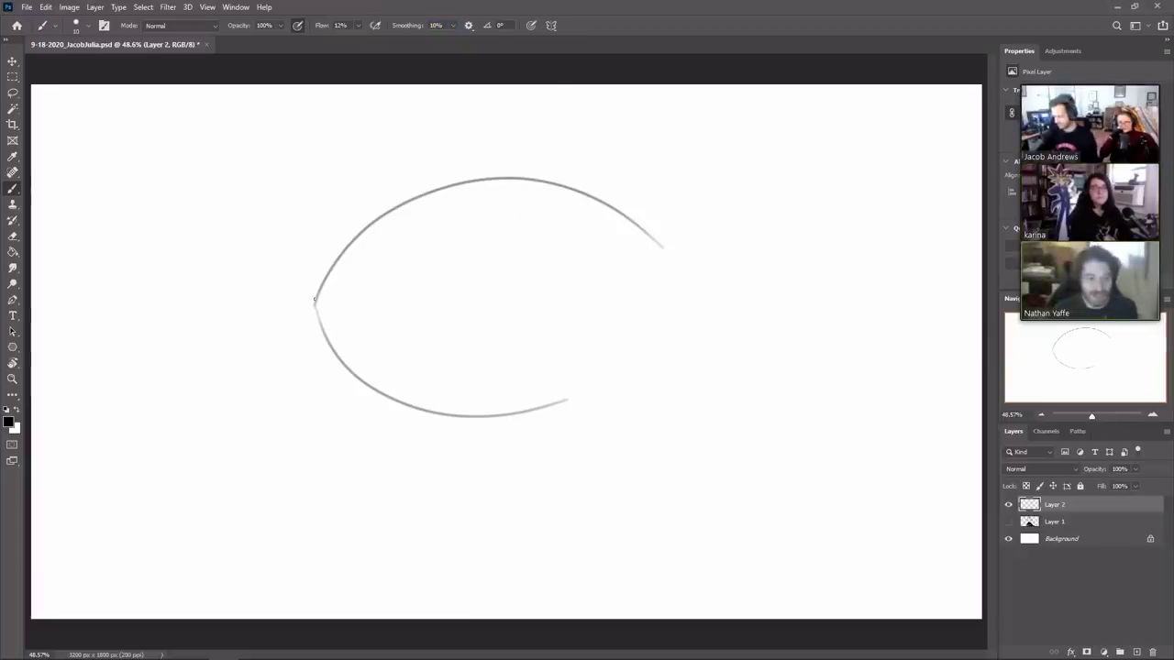
left_click_drag(314, 306, 392, 274)
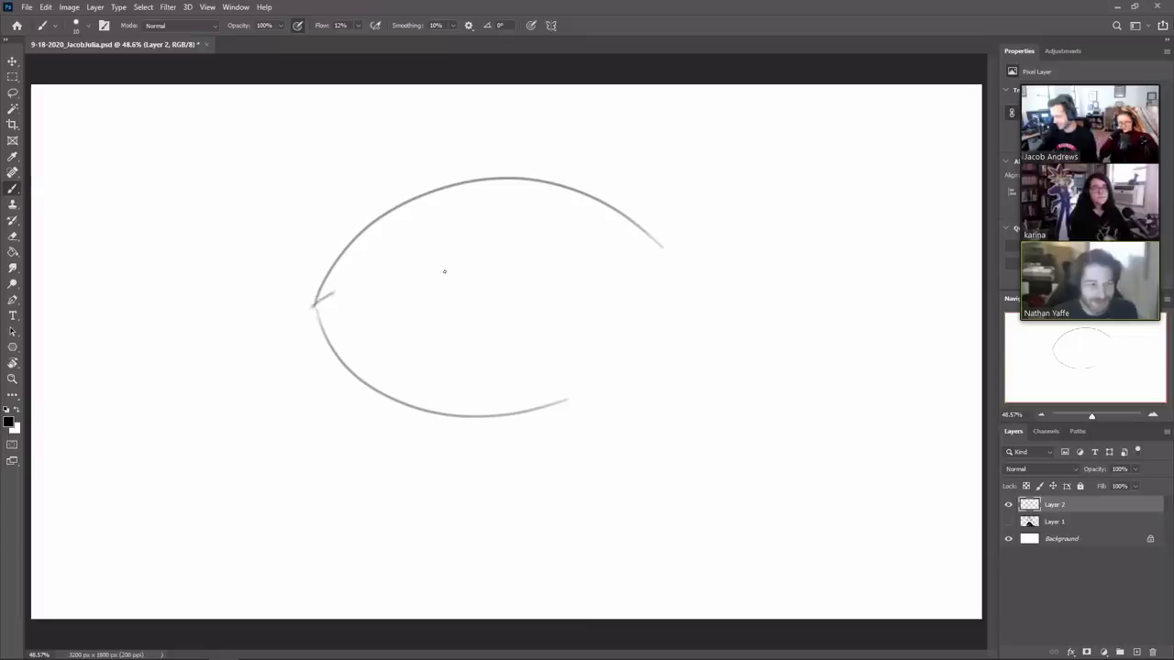
key("ctrl+z")
left_click_drag(315, 302, 428, 282)
key("ctrl+z")
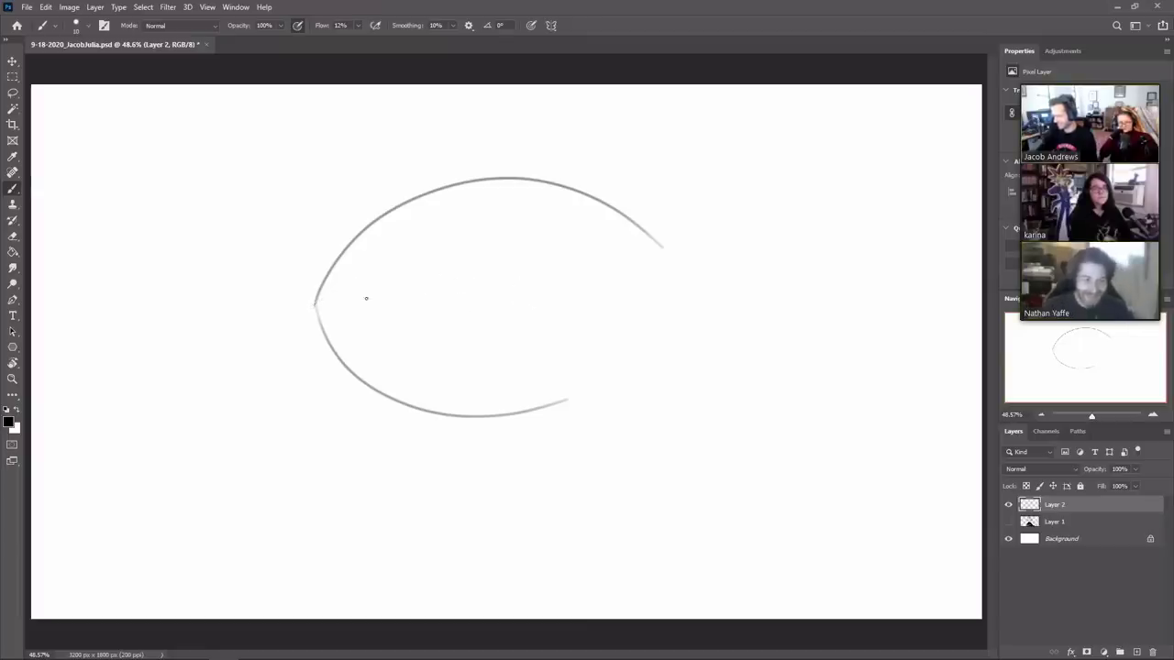
mouse_move(315, 302)
left_mouse_down()
mouse_move(354, 284)
mouse_move(589, 283)
left_mouse_up()
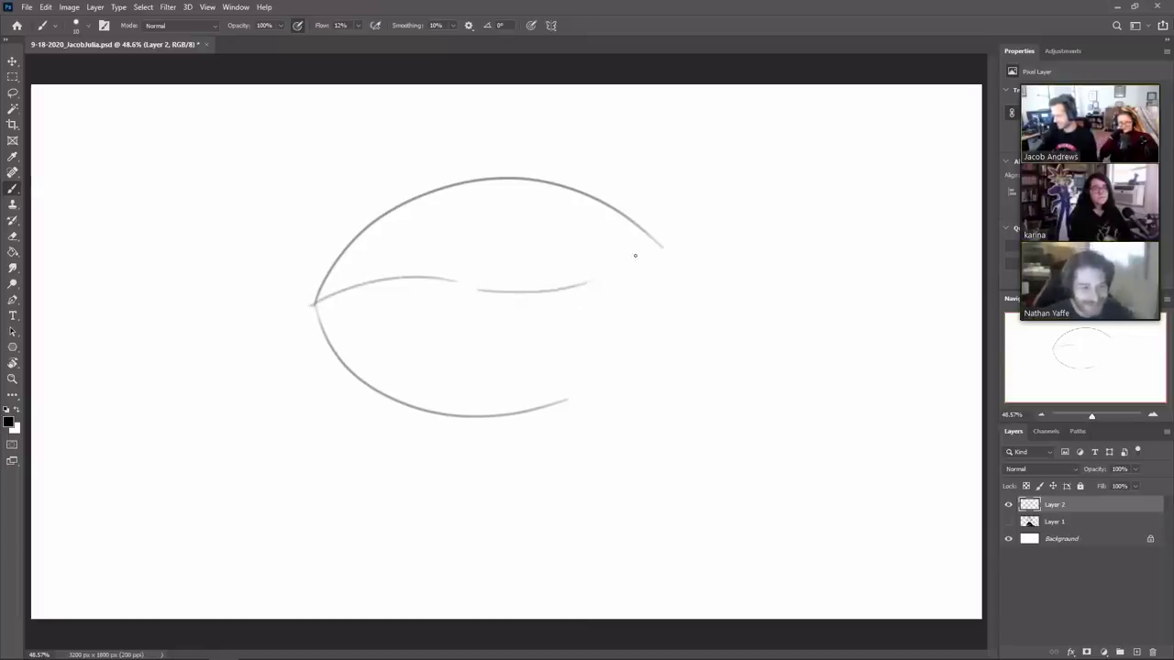
key("ctrl+z")
left_click_drag(470, 286, 548, 286)
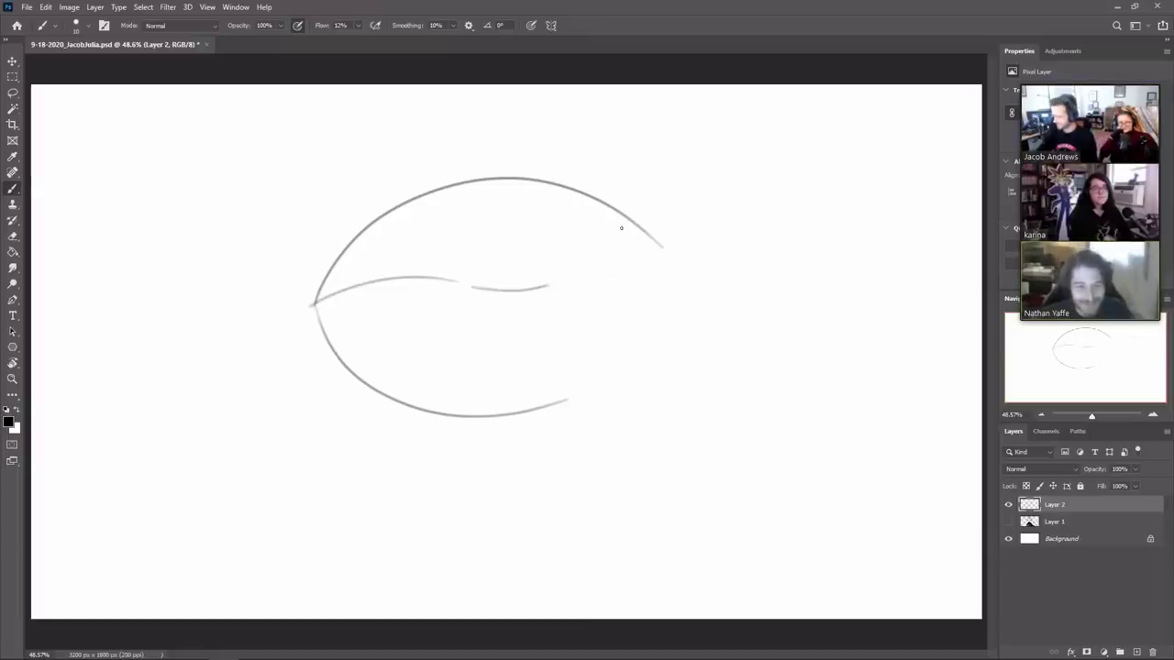
Step: Draw an open round curve at the back of the head, from the top outline past the mouth line's end
left_click_drag(645, 314, 598, 213)
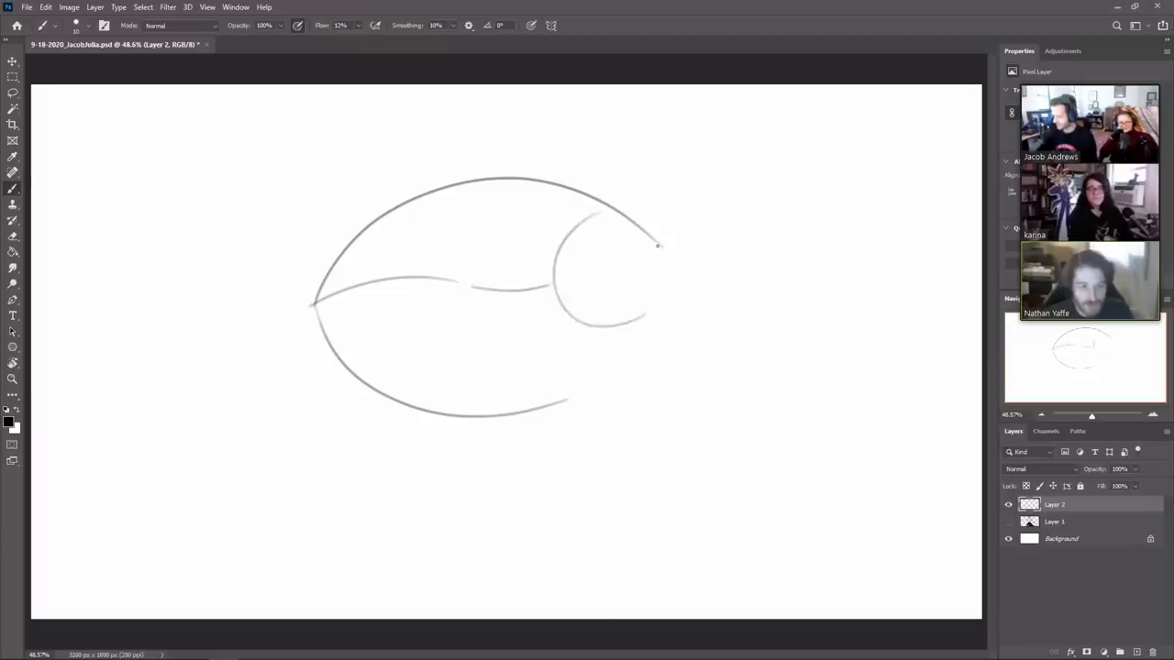
key("ctrl+z")
mouse_move(645, 327)
left_mouse_down()
mouse_move(602, 333)
mouse_move(662, 246)
left_mouse_up()
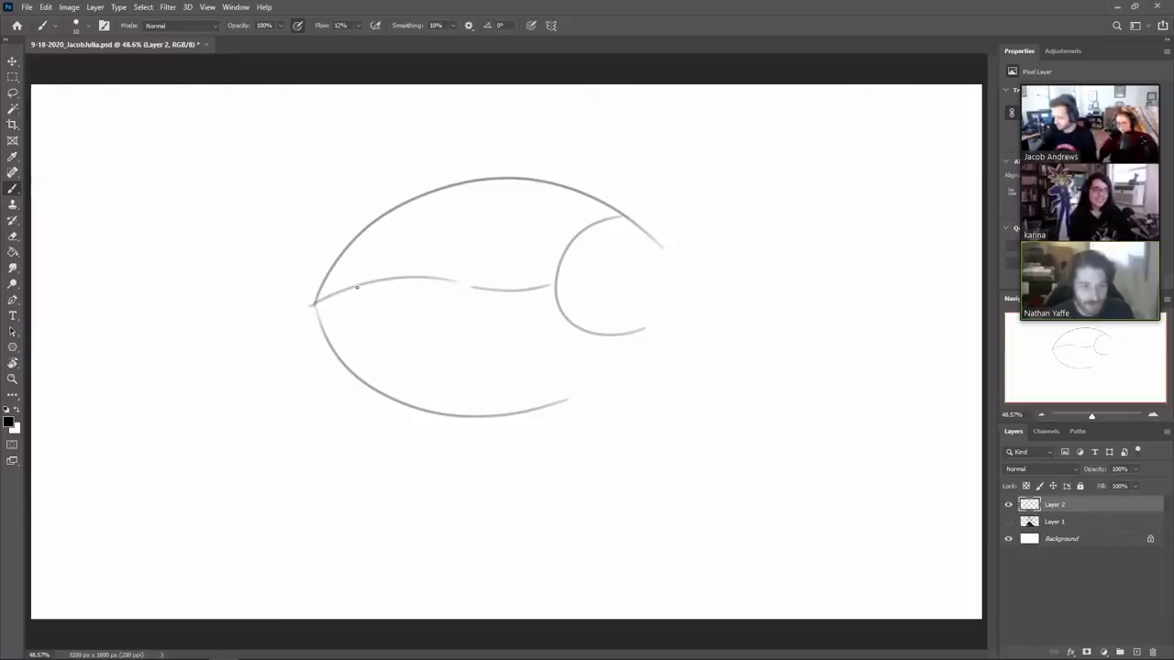
Step: Draw a U-shape with a center line hanging from the mouth, and add two short nostril marks above it
mouse_move(357, 287)
left_mouse_down()
mouse_move(431, 295)
mouse_move(445, 275)
mouse_move(411, 327)
mouse_move(449, 275)
mouse_move(396, 328)
left_mouse_up()
key("ctrl+z")
key("e")
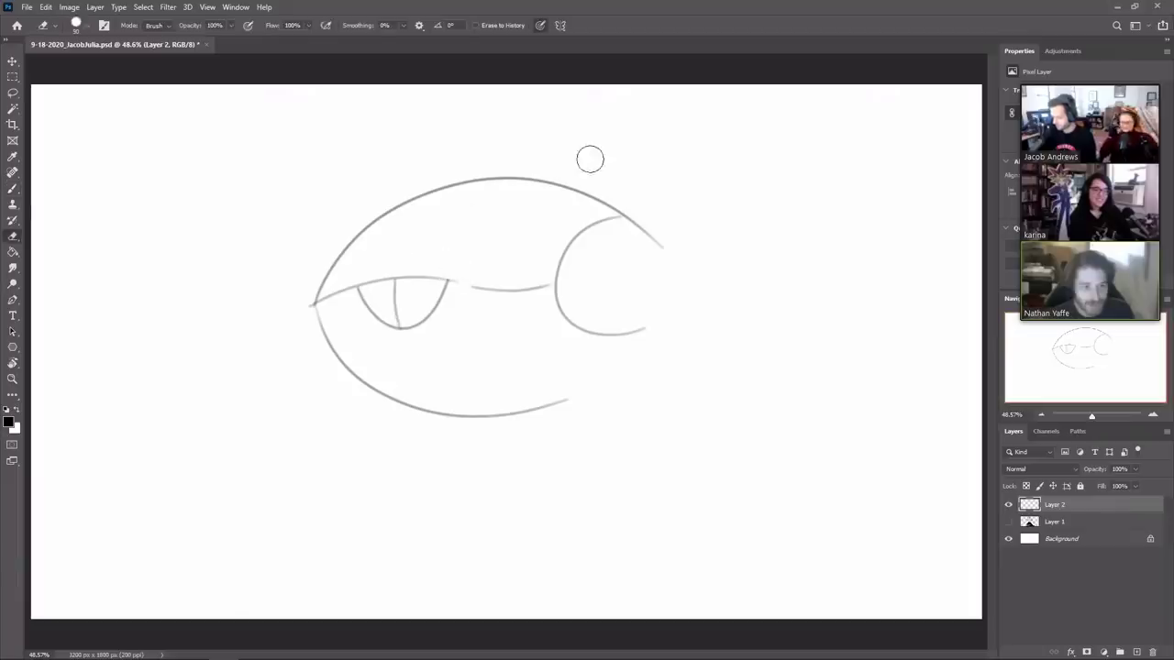
key("b")
left_click_drag(464, 256, 468, 255)
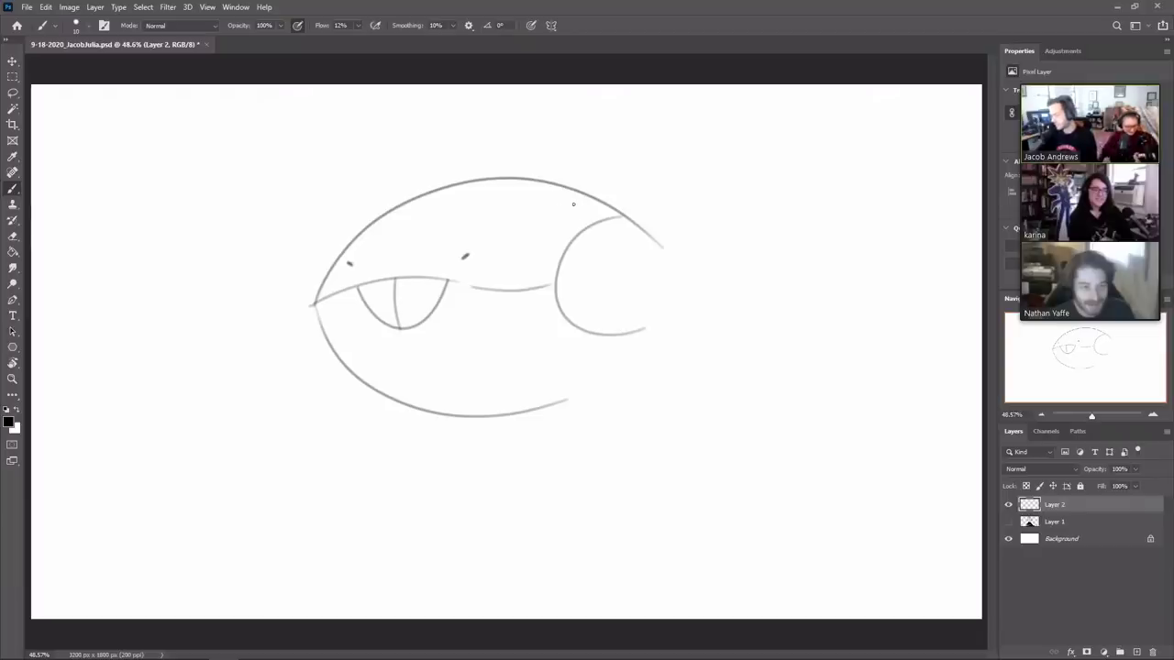
Step: Draw two narrow half-closed eyes above the nostrils and fill a small dark pupil in each
mouse_move(499, 212)
left_mouse_down()
mouse_move(571, 206)
mouse_move(471, 232)
mouse_move(546, 223)
left_mouse_up()
key("ctrl+z")
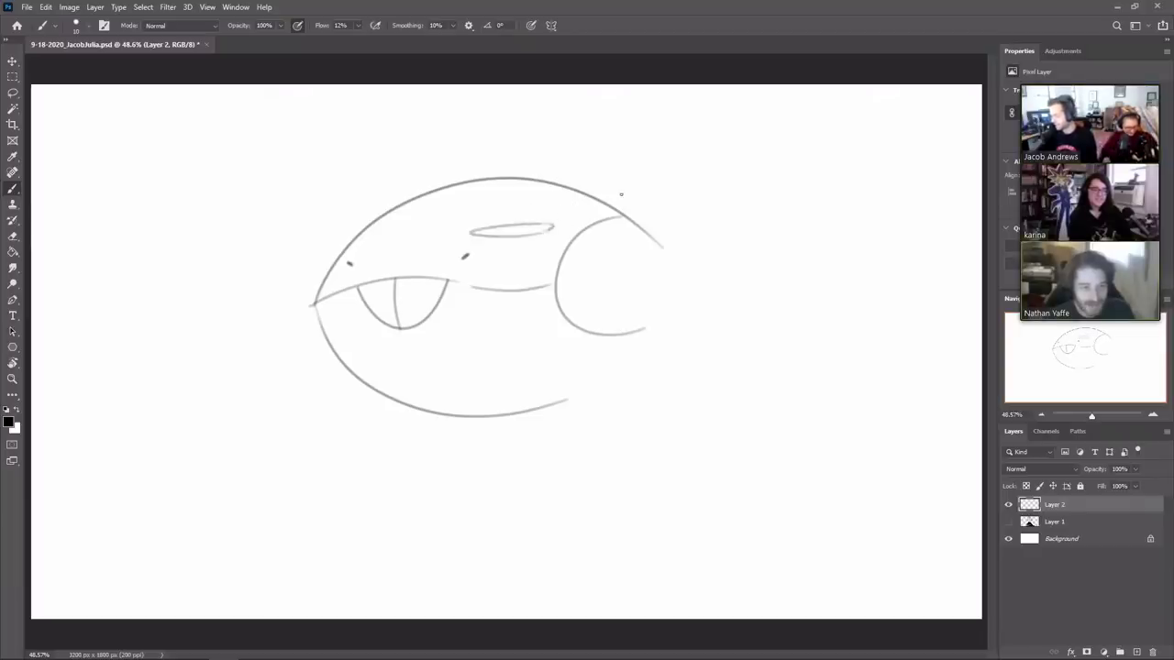
left_click_drag(378, 230, 354, 244)
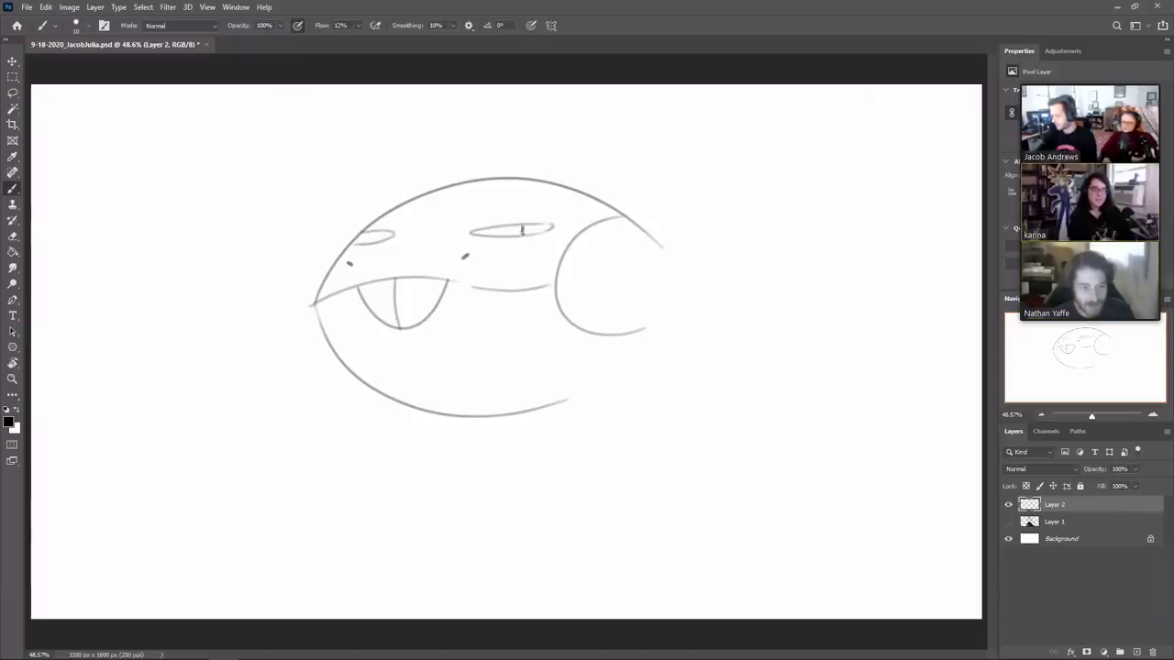
left_click_drag(522, 231, 524, 227)
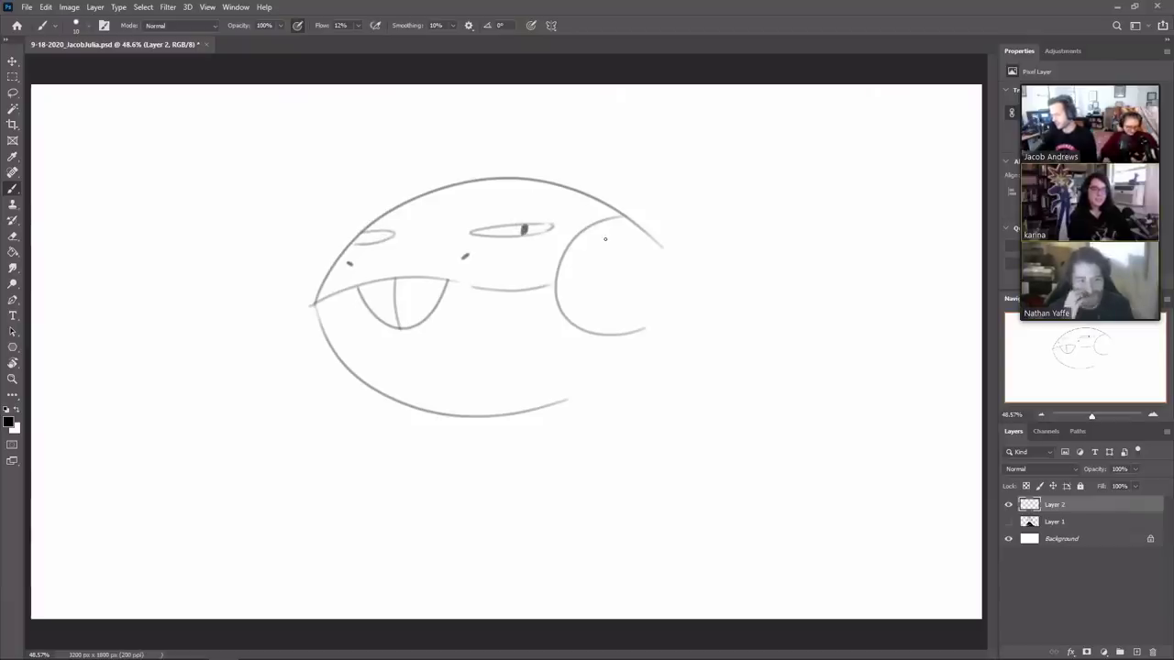
left_click_drag(375, 234, 376, 242)
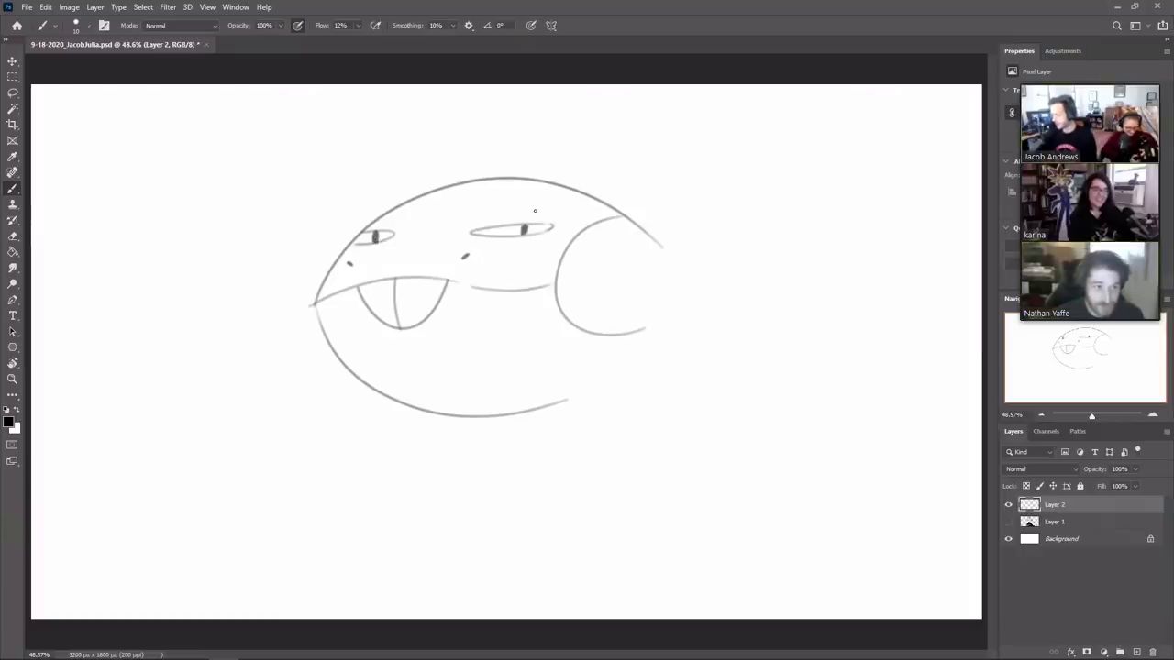
Step: Sketch zigzag lines for two bent front limbs, one in front of the head and one across the body
left_click_drag(321, 327, 224, 367)
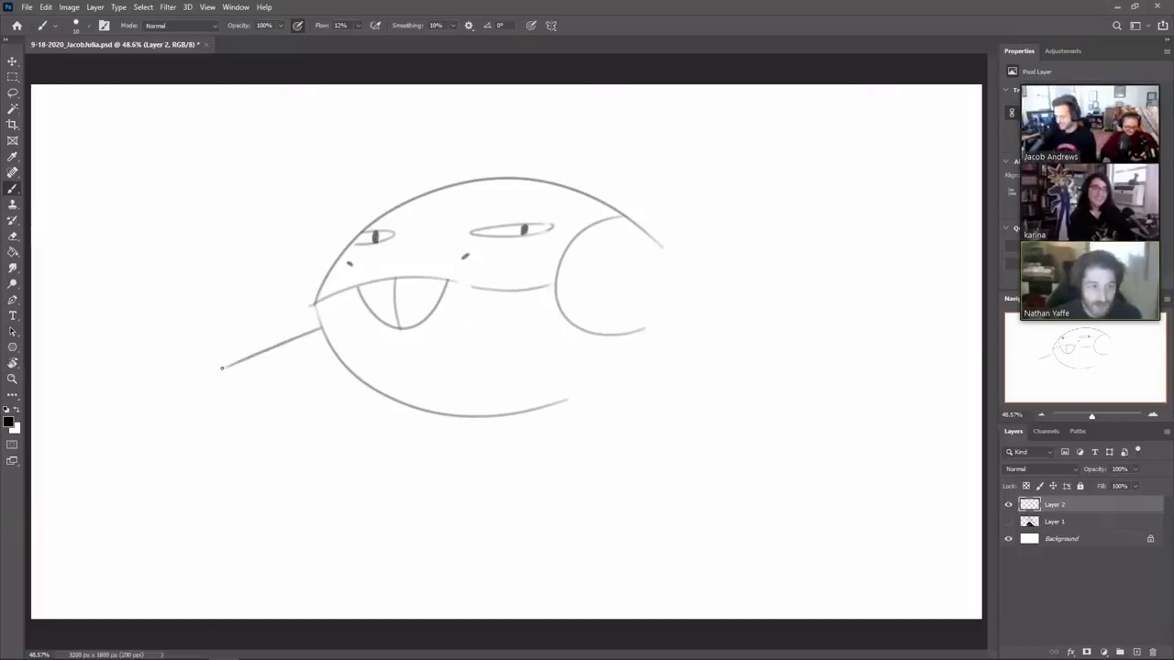
mouse_move(221, 367)
left_mouse_down()
mouse_move(321, 418)
mouse_move(263, 458)
left_mouse_up()
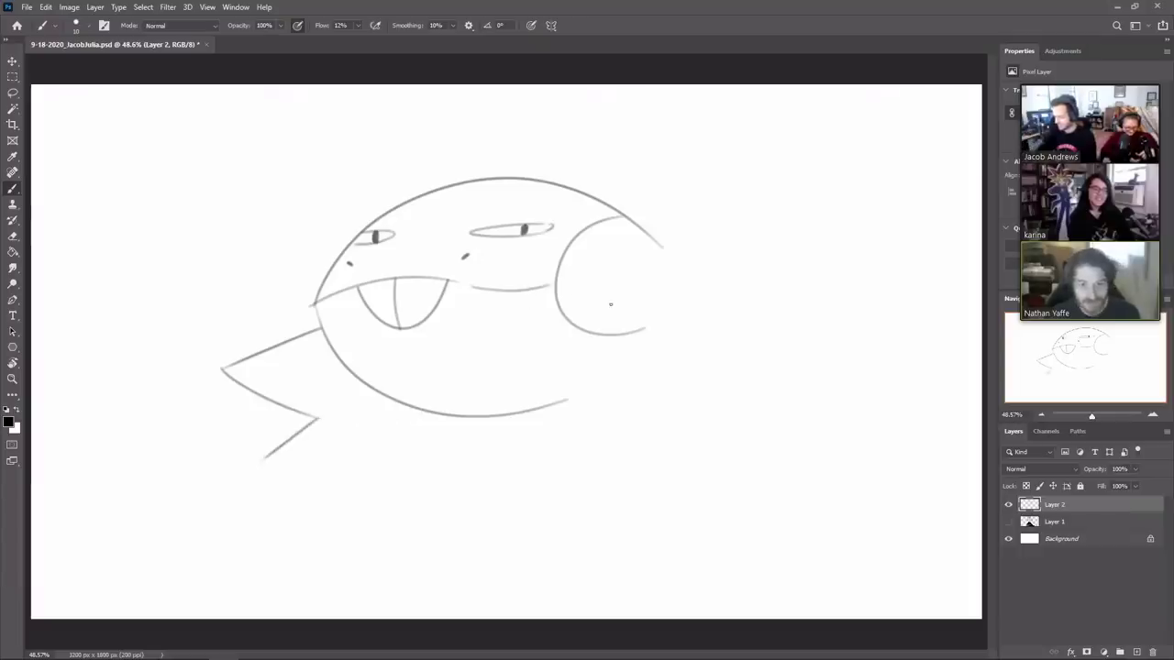
mouse_move(606, 308)
left_mouse_down()
mouse_move(668, 291)
mouse_move(470, 351)
mouse_move(525, 377)
mouse_move(451, 439)
mouse_move(515, 504)
left_mouse_up()
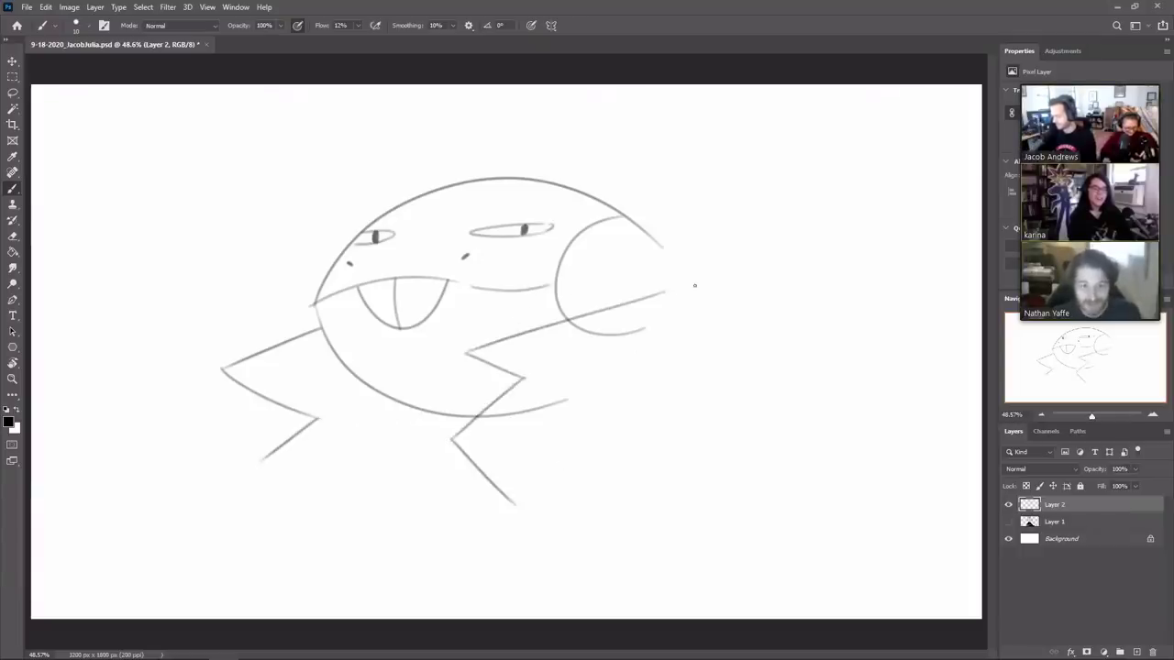
left_click_drag(628, 219, 686, 281)
key("ctrl+z")
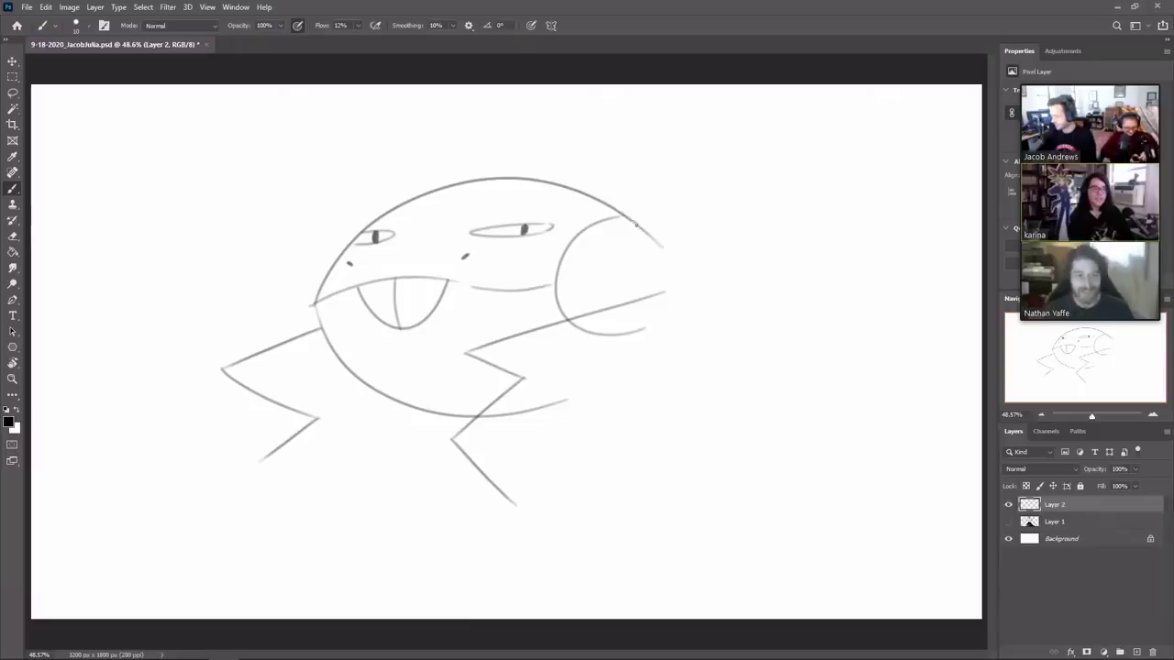
left_click_drag(631, 220, 689, 273)
key("ctrl+z")
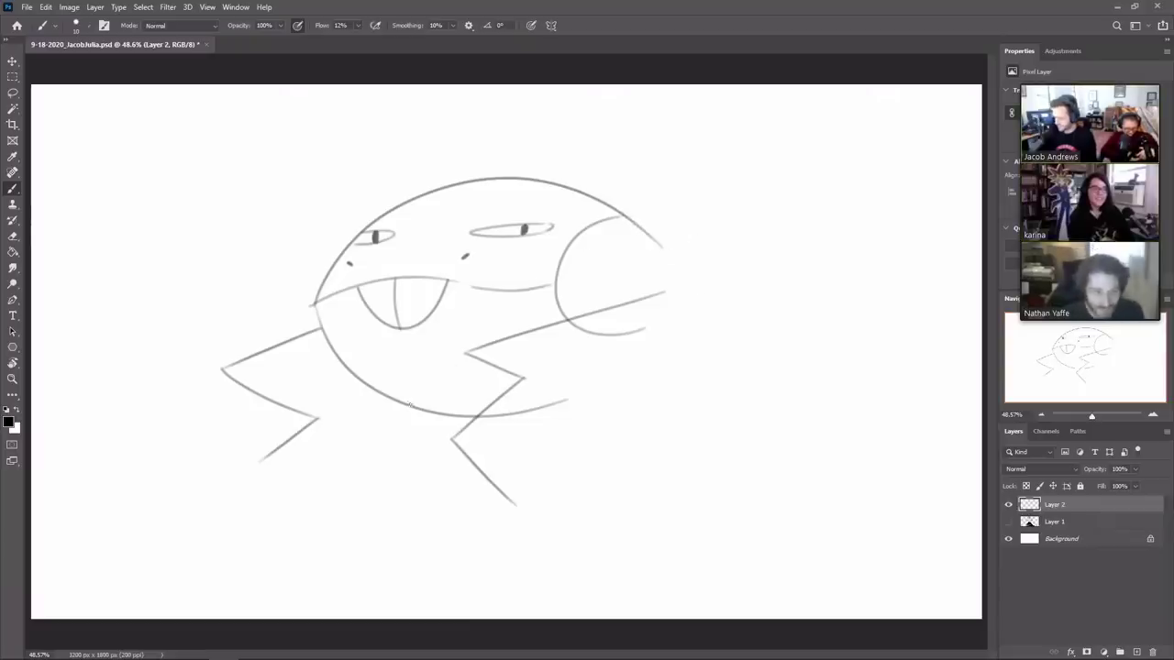
Step: Erase the lower outline behind the near limb and the part of the round curve below it, and add a short curve under the chin
key("e")
mouse_move(441, 415)
left_mouse_down()
mouse_move(454, 417)
mouse_move(428, 429)
mouse_move(567, 402)
left_mouse_up()
key("b")
key("e")
left_click_drag(576, 325, 616, 333)
key("b")
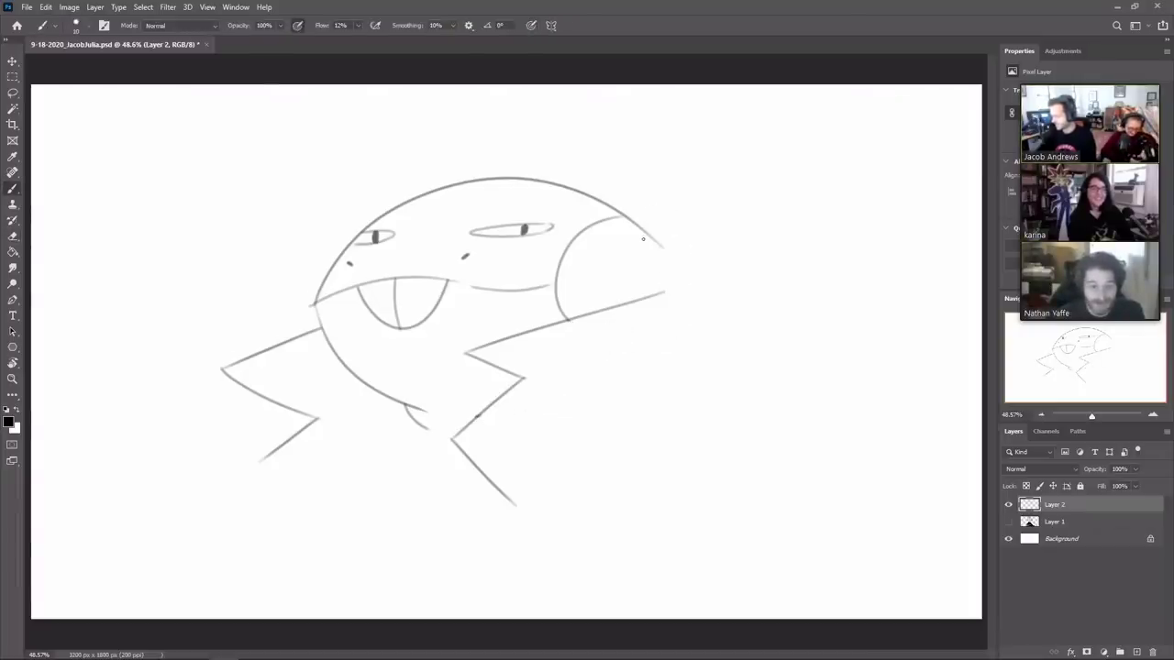
Step: Extend the back outline into an angular rear limb, and complete the lower lines of the far limb and the narrow shape below the chin
mouse_move(652, 237)
left_mouse_down()
mouse_move(683, 276)
mouse_move(743, 247)
left_mouse_up()
key("ctrl+z")
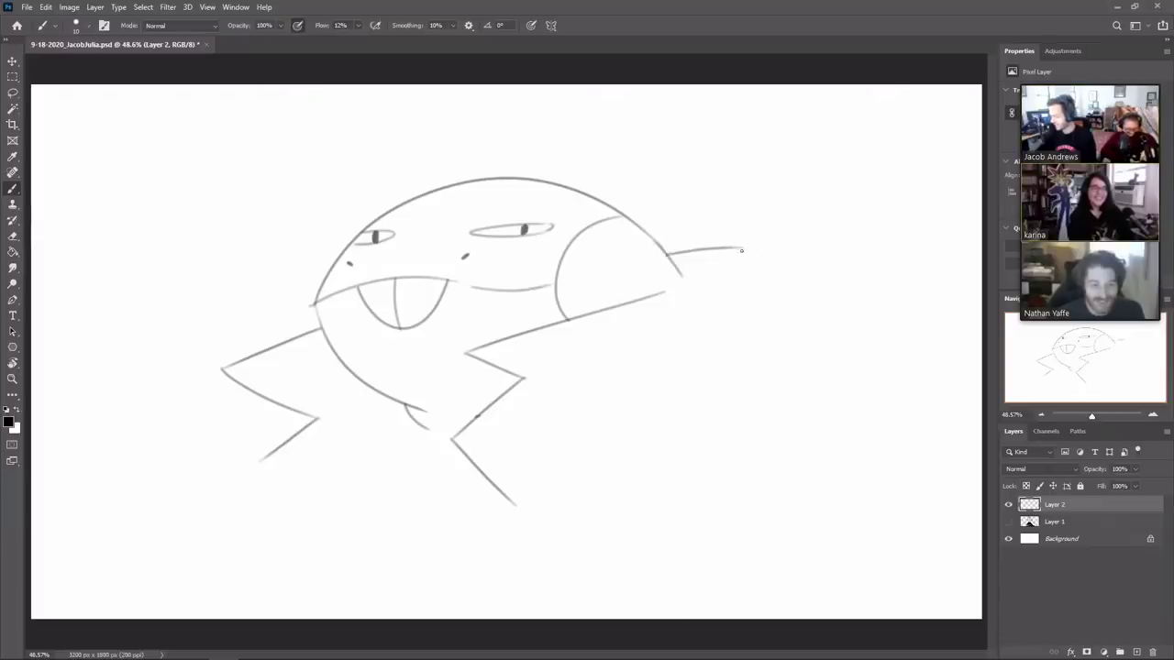
mouse_move(660, 291)
left_mouse_down()
mouse_move(721, 261)
mouse_move(749, 319)
left_mouse_up()
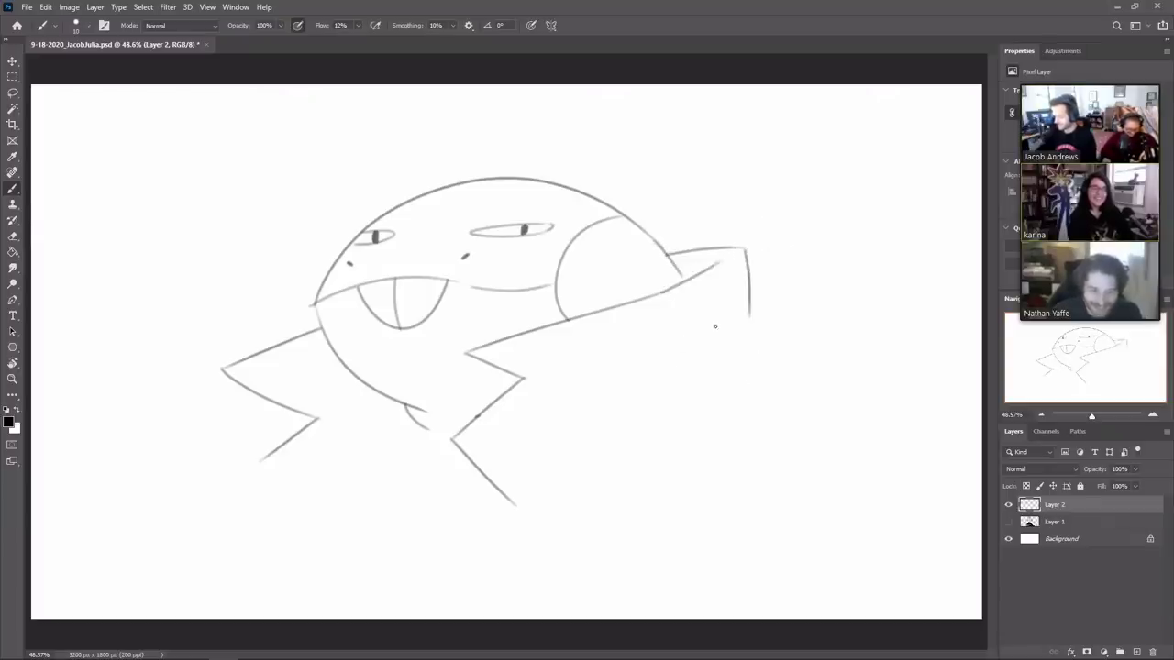
left_click_drag(258, 458, 328, 525)
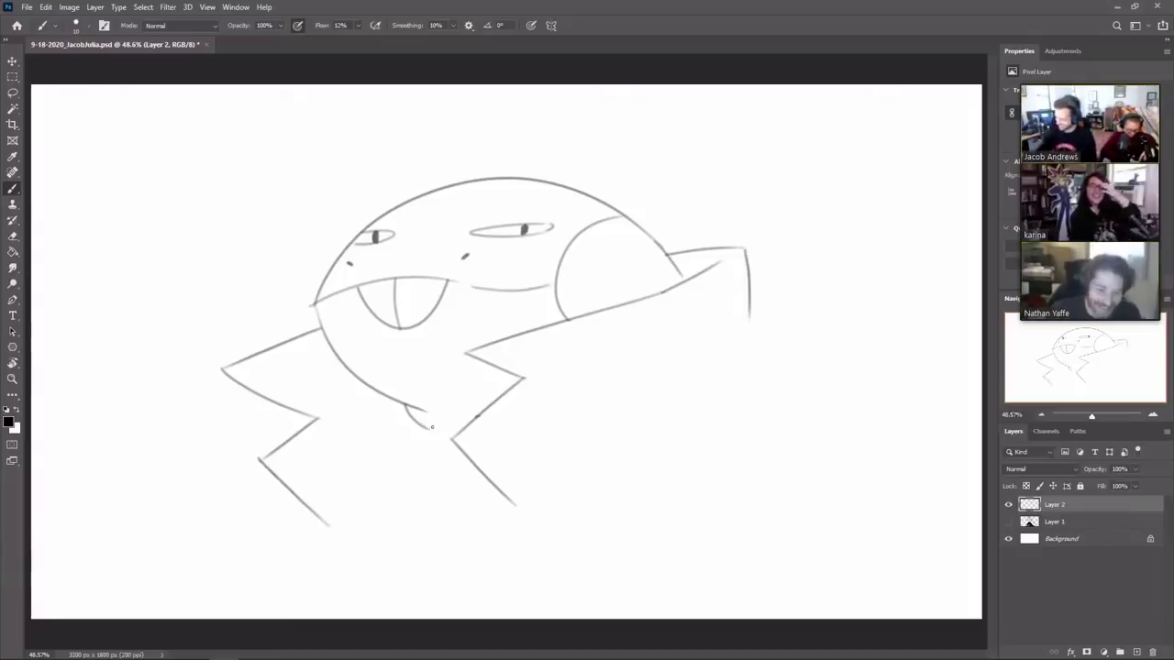
mouse_move(426, 427)
left_mouse_down()
mouse_move(427, 474)
mouse_move(459, 475)
mouse_move(457, 487)
left_mouse_up()
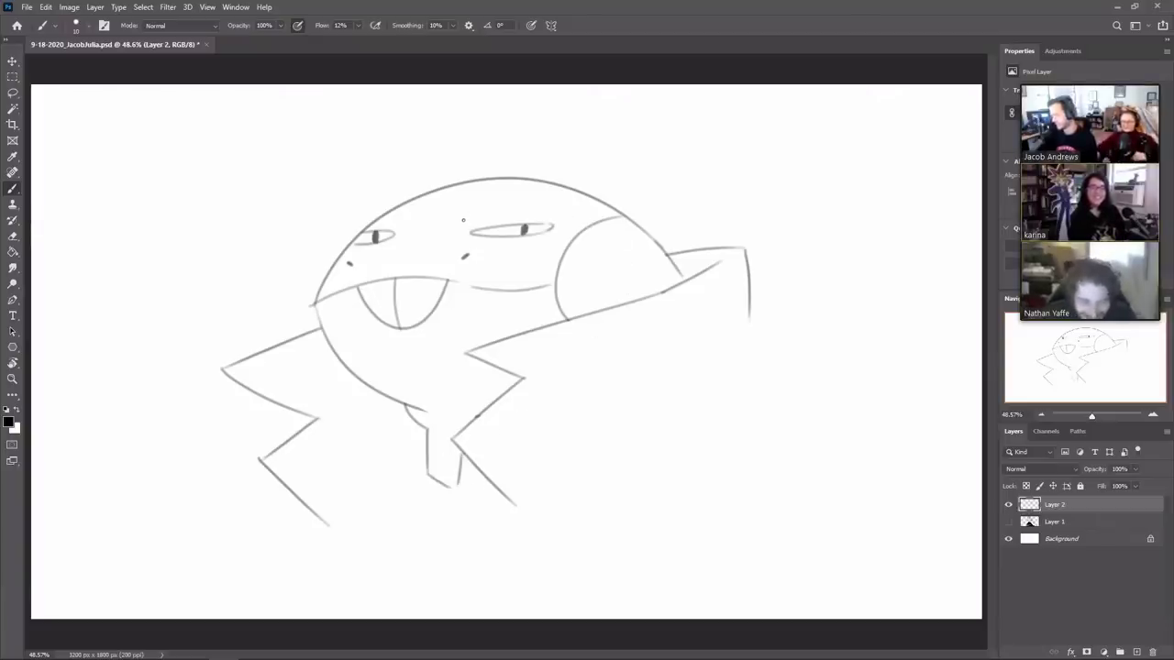
Step: Detail the face with short brow marks, hatched dark mouth corners and a curved crease on the chin
left_click_drag(466, 218, 477, 212)
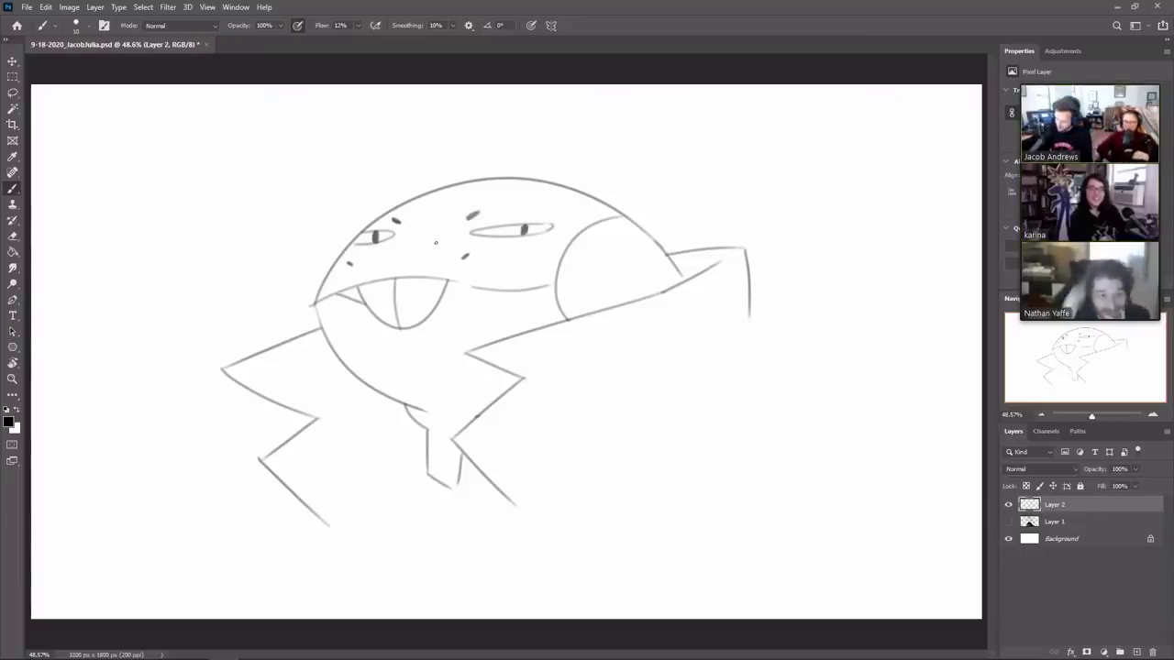
left_click_drag(441, 298, 472, 290)
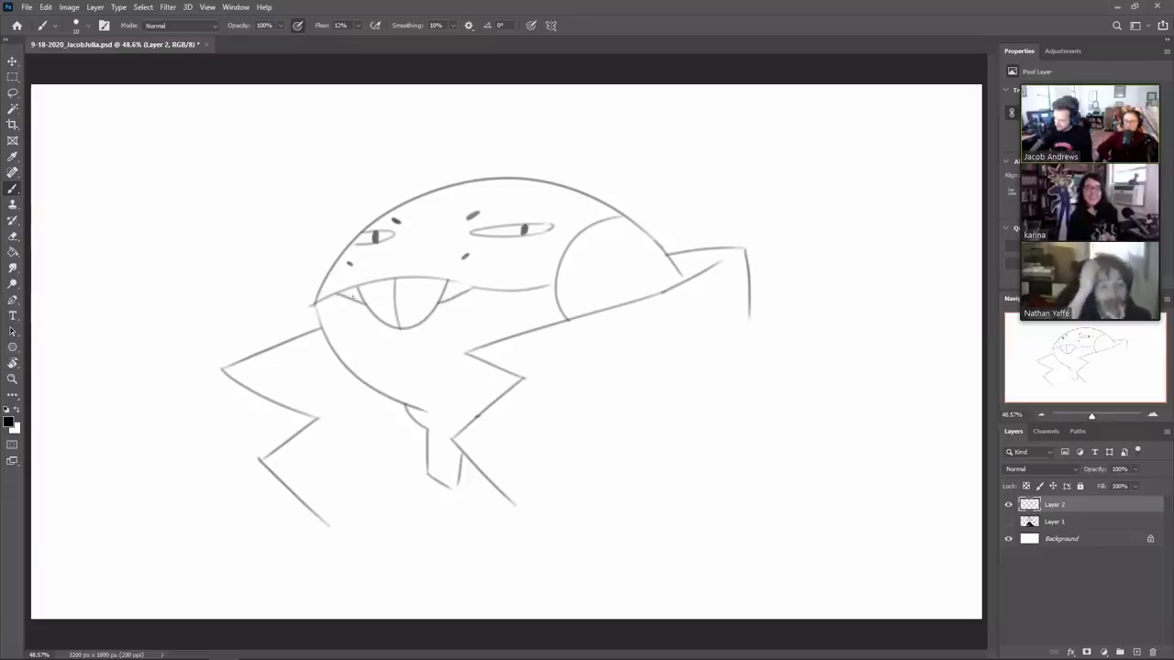
left_click_drag(360, 299, 352, 290)
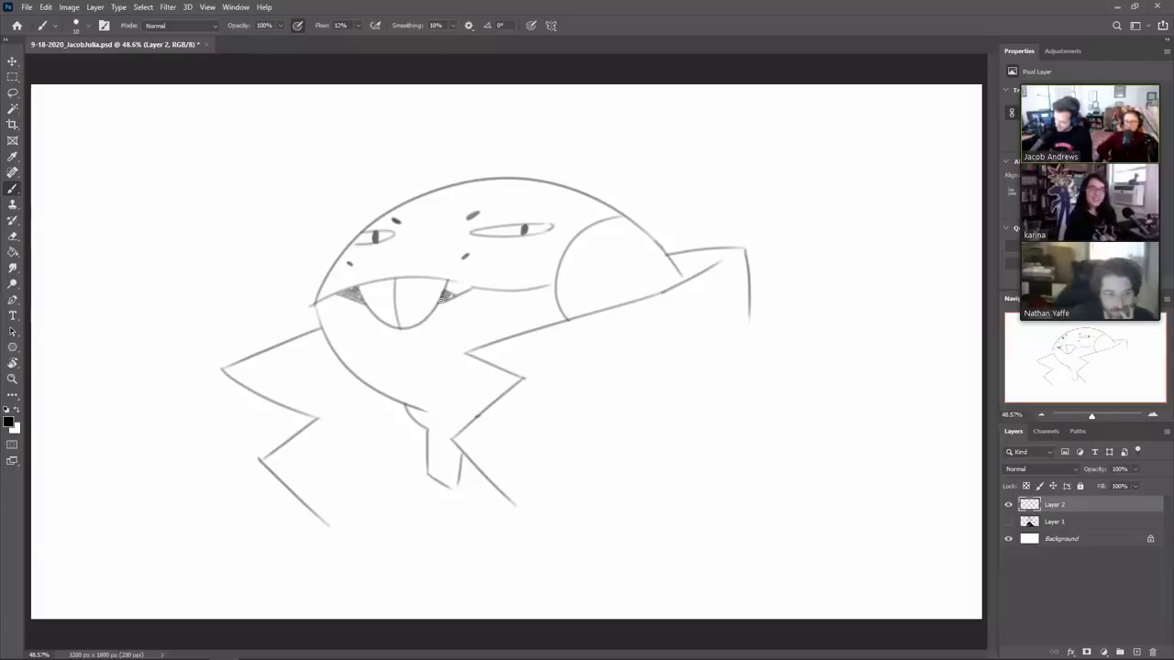
left_click_drag(441, 299, 463, 284)
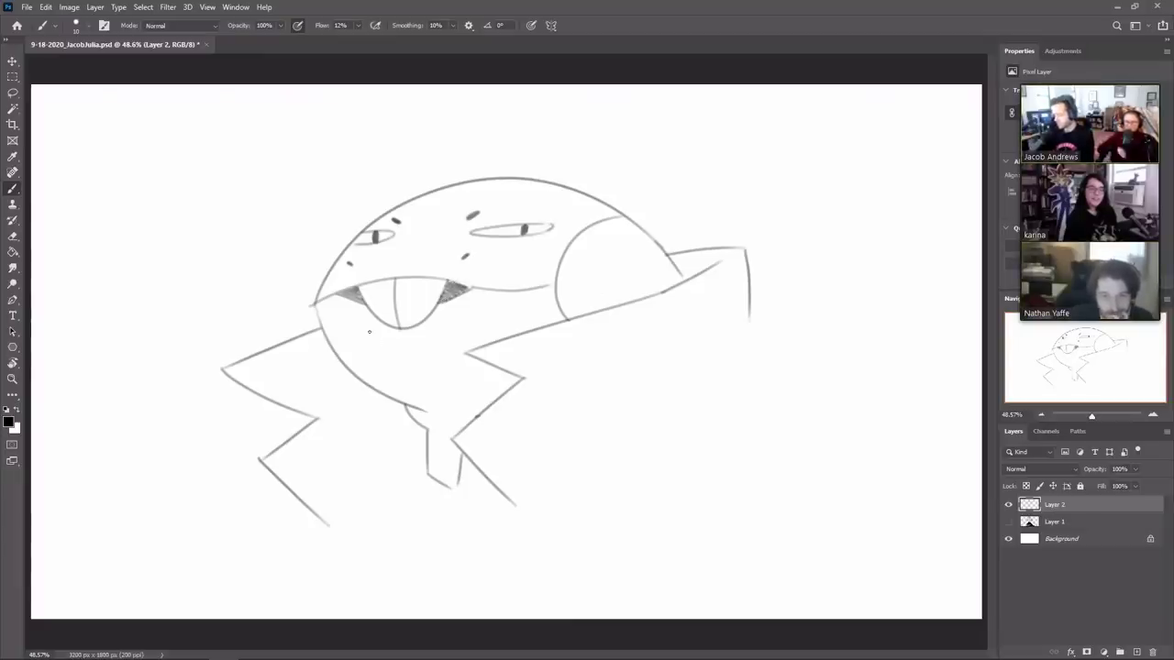
left_click_drag(381, 346, 419, 346)
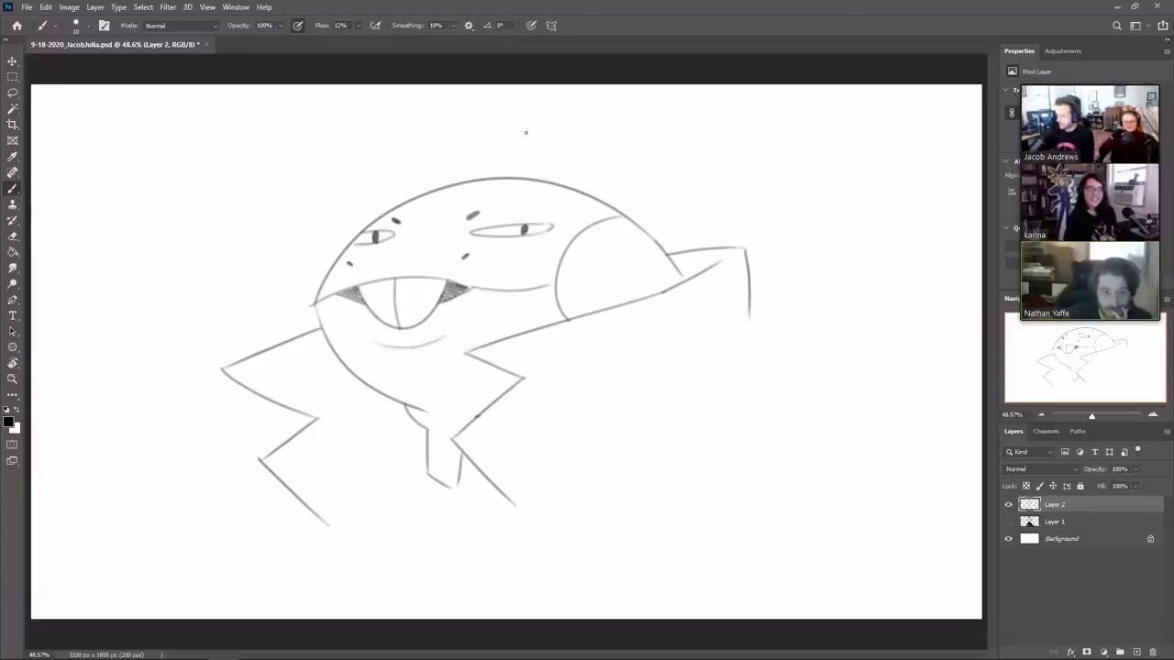
Step: Draw a puffy cap with a flat front brim and a small button on top of the head
mouse_move(518, 177)
left_mouse_down()
mouse_move(338, 191)
mouse_move(518, 179)
left_mouse_up()
mouse_move(421, 190)
left_mouse_down()
mouse_move(393, 171)
mouse_move(524, 152)
mouse_move(578, 187)
left_mouse_up()
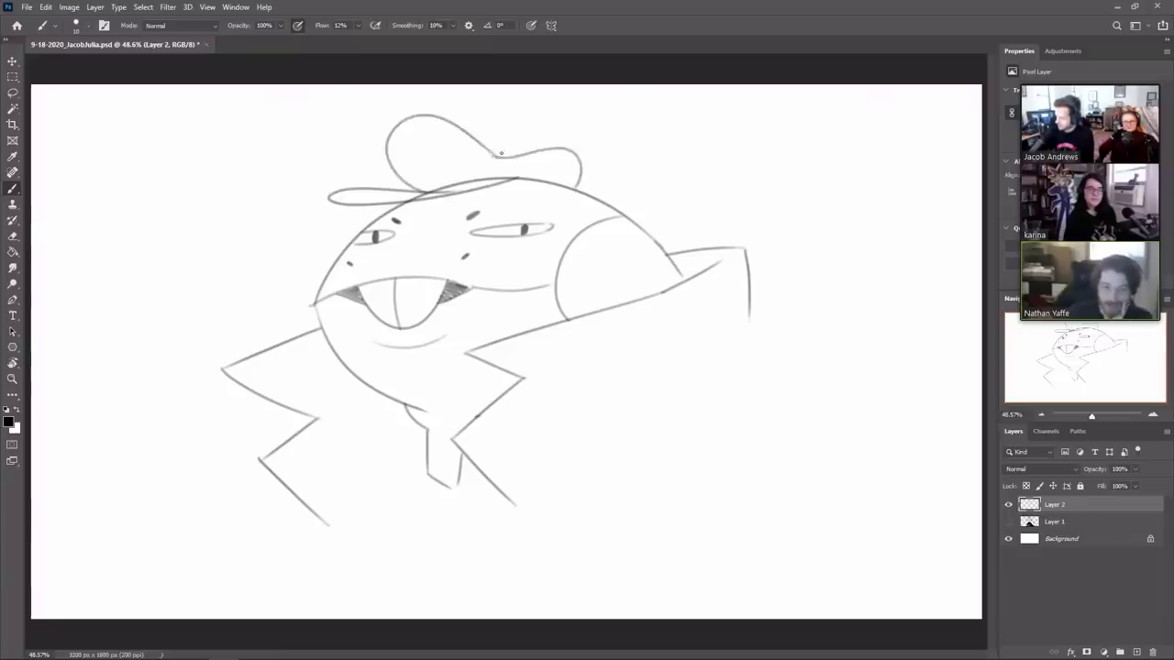
mouse_move(500, 153)
left_mouse_down()
mouse_move(513, 158)
mouse_move(438, 188)
left_mouse_up()
Step: Erase the head outline overlapping the cap, reducing the eraser to 20 px for the stray lines near the brim
key("e")
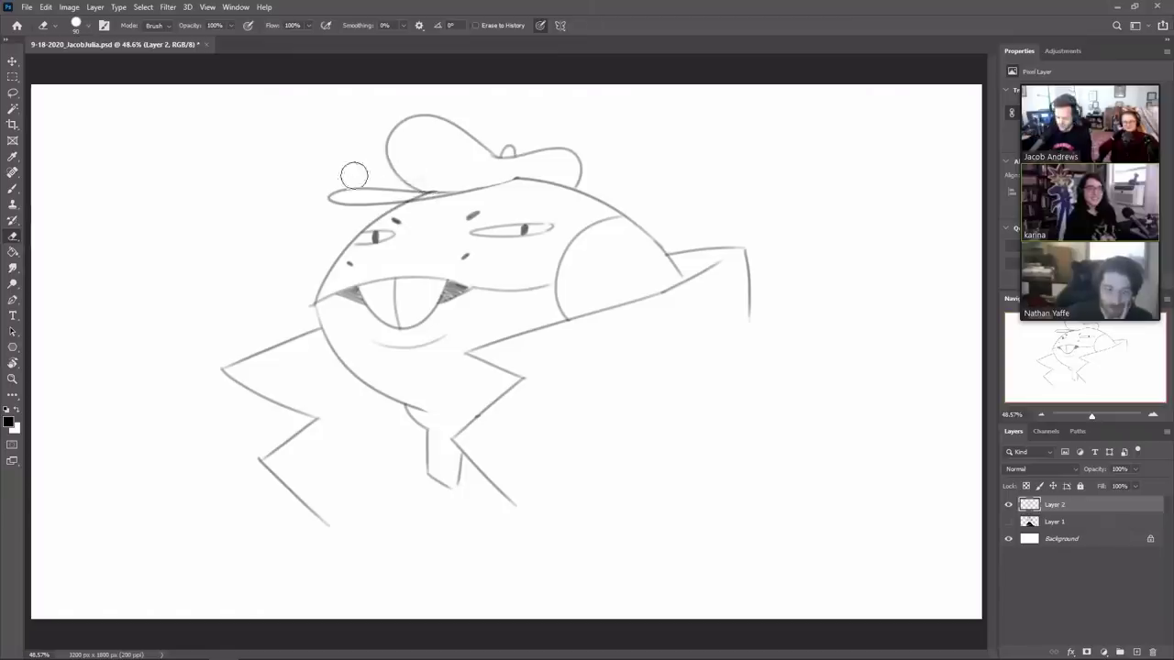
key("bracketleft")
key("bracketleft")
key("bracketleft")
key("bracketleft")
key("bracketleft")
key("bracketleft")
key("bracketleft")
key("bracketleft")
key("bracketleft")
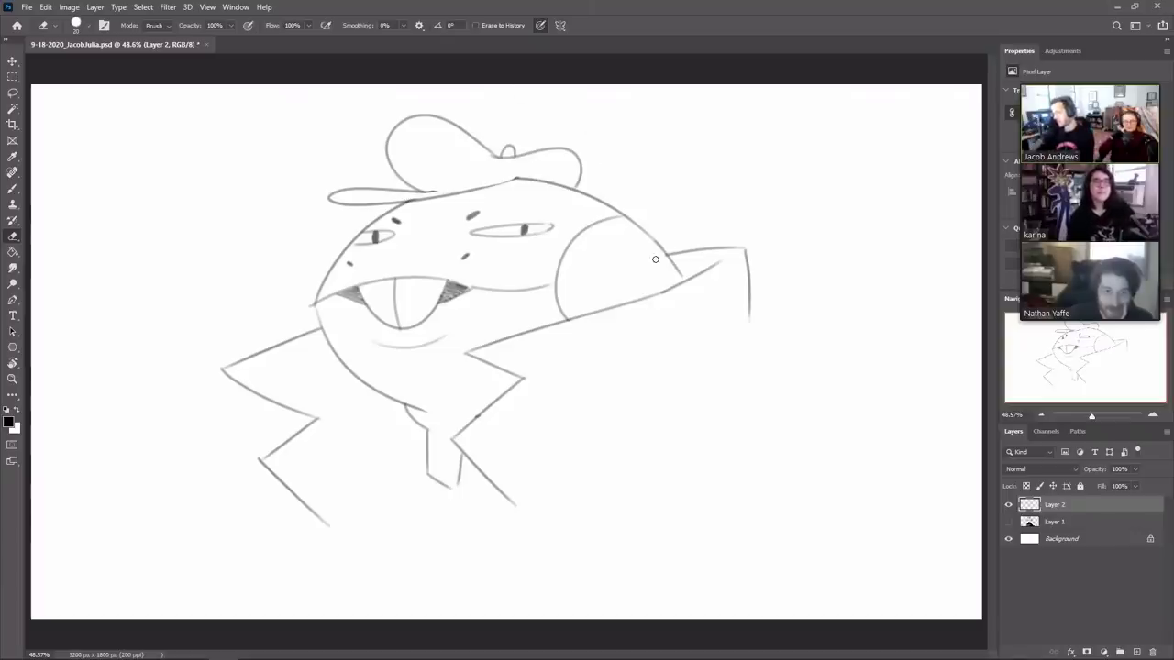
Step: Extend the cap's puffy front outward over the brim with a rounder contour, and erase its old front edge
key("b")
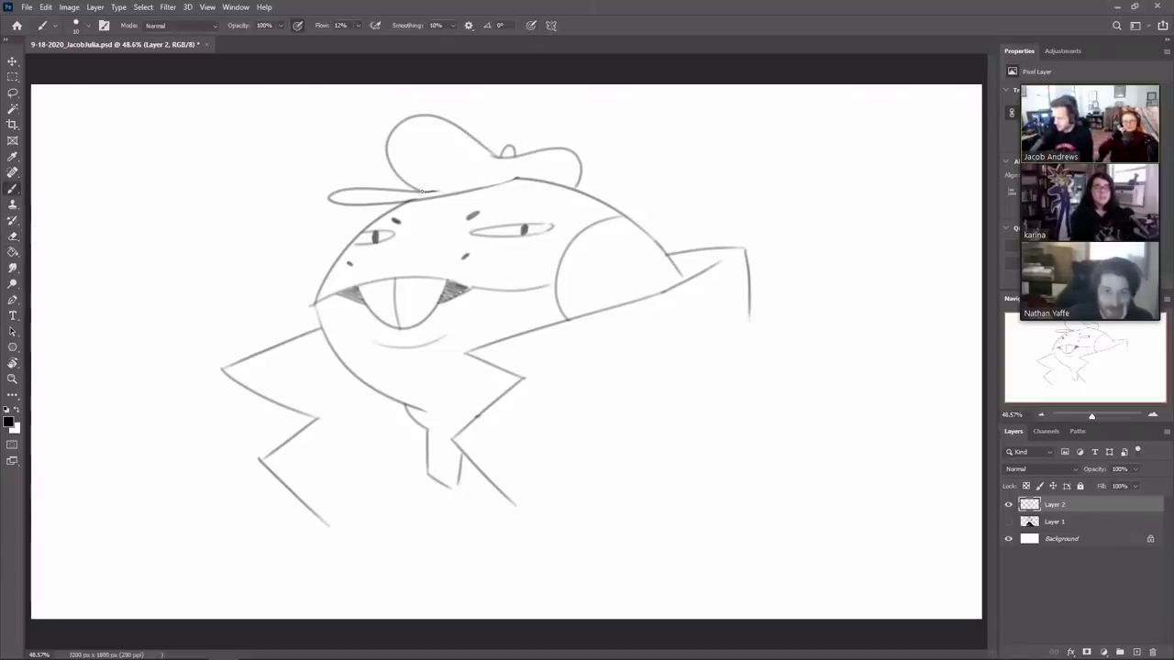
left_click_drag(421, 191, 454, 190)
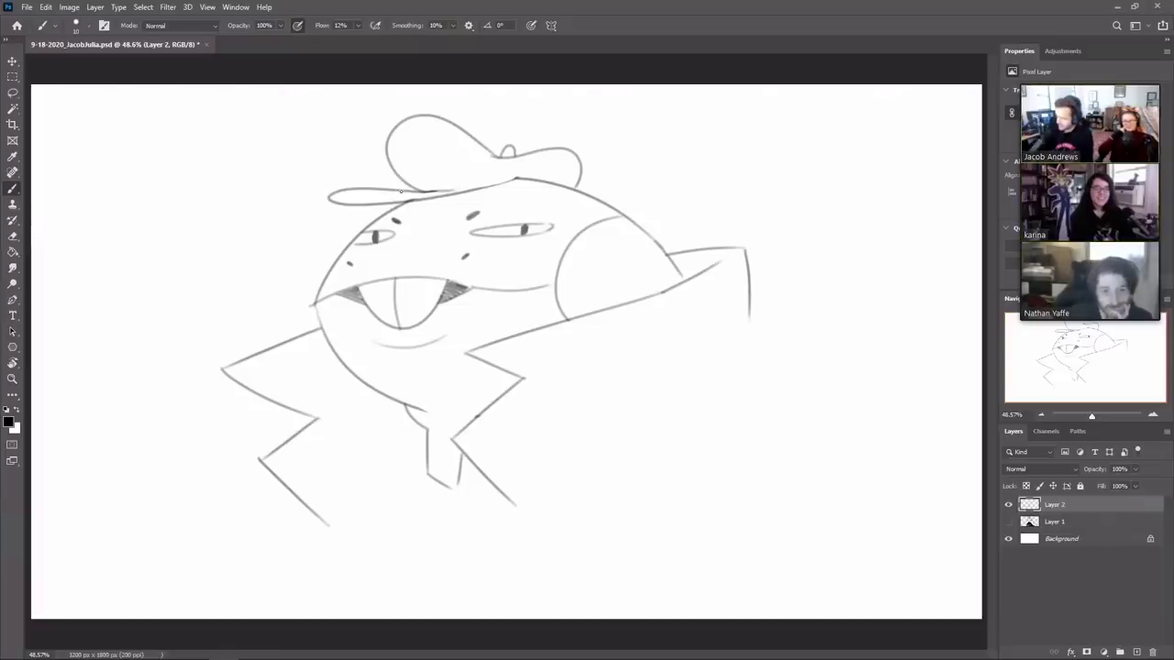
mouse_move(401, 190)
left_mouse_down()
mouse_move(389, 118)
mouse_move(425, 114)
left_mouse_up()
key("e")
mouse_move(394, 170)
left_mouse_down()
mouse_move(421, 187)
mouse_move(404, 119)
left_mouse_up()
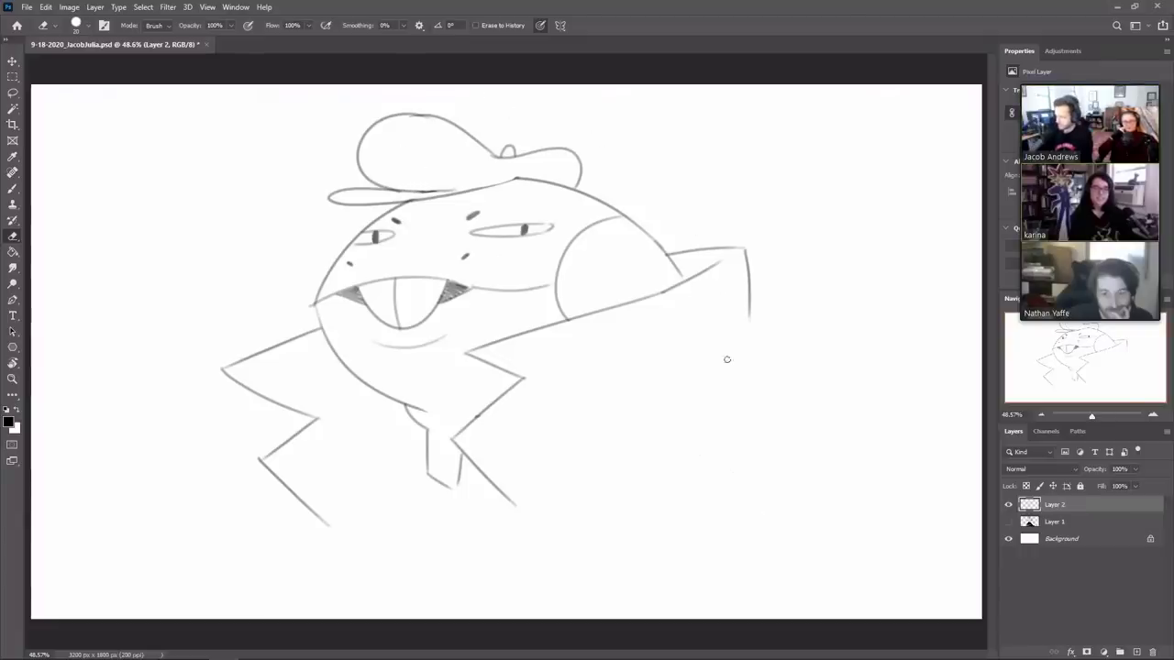
Step: Extend the coat's outline from the raised collar with a curved shoulder line sloping outward down the back
key("b")
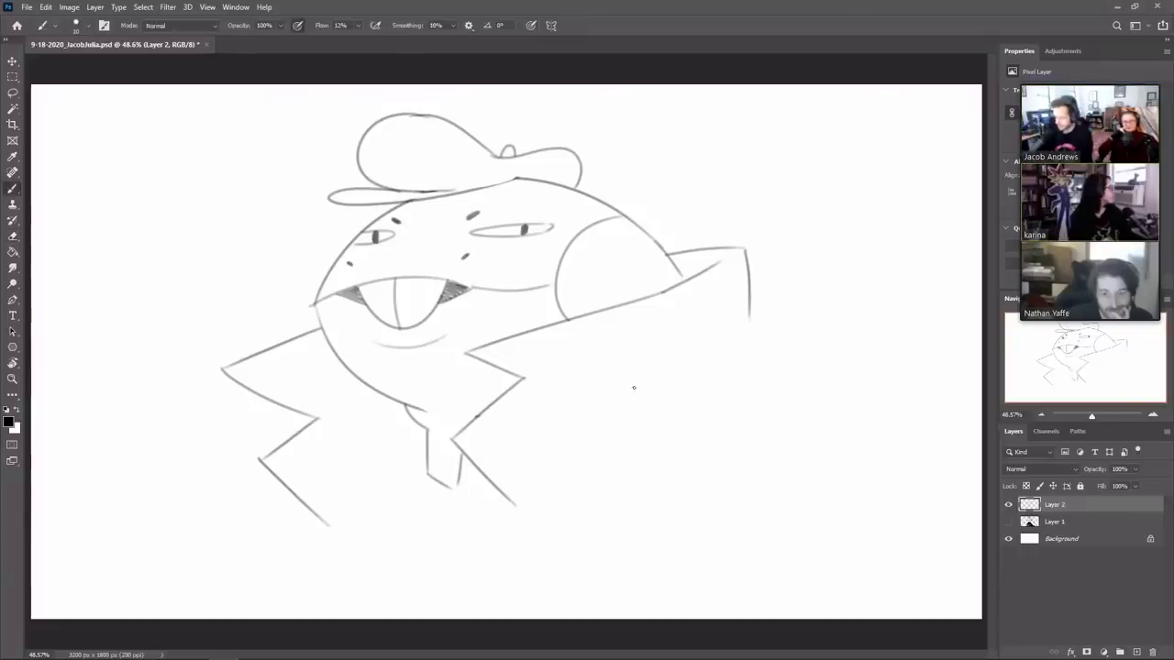
left_click_drag(749, 319, 811, 462)
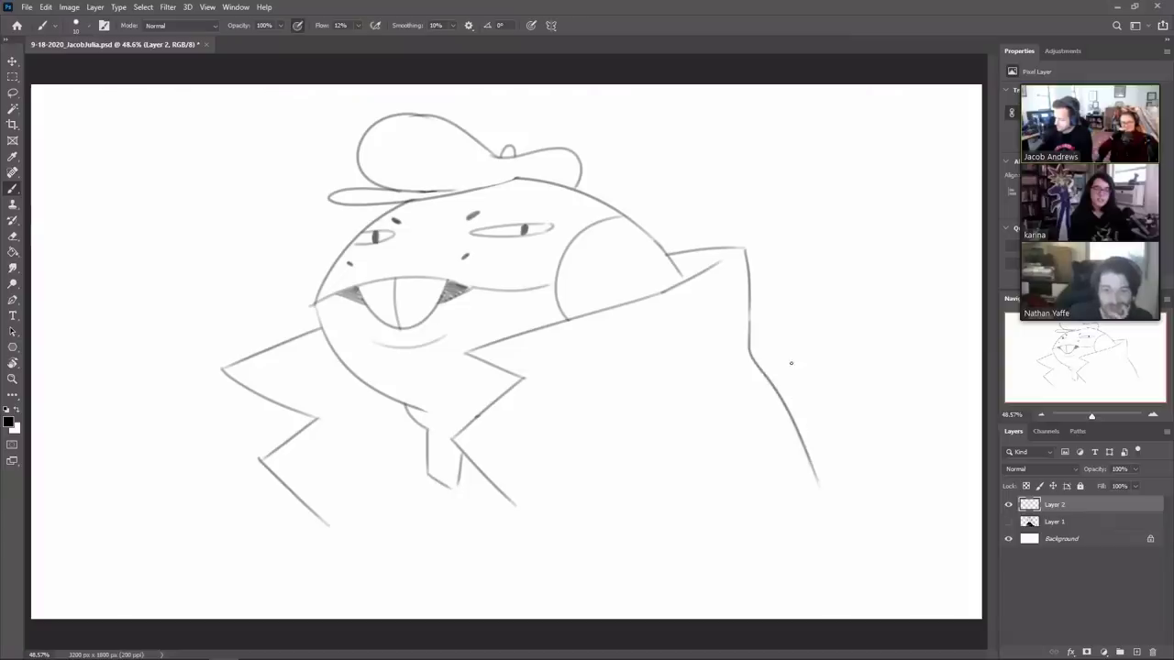
key("ctrl+z")
mouse_move(750, 321)
left_mouse_down()
mouse_move(798, 341)
mouse_move(863, 427)
left_mouse_up()
Step: Scale the whole character sketch down proportionally to about 82%
key("v")
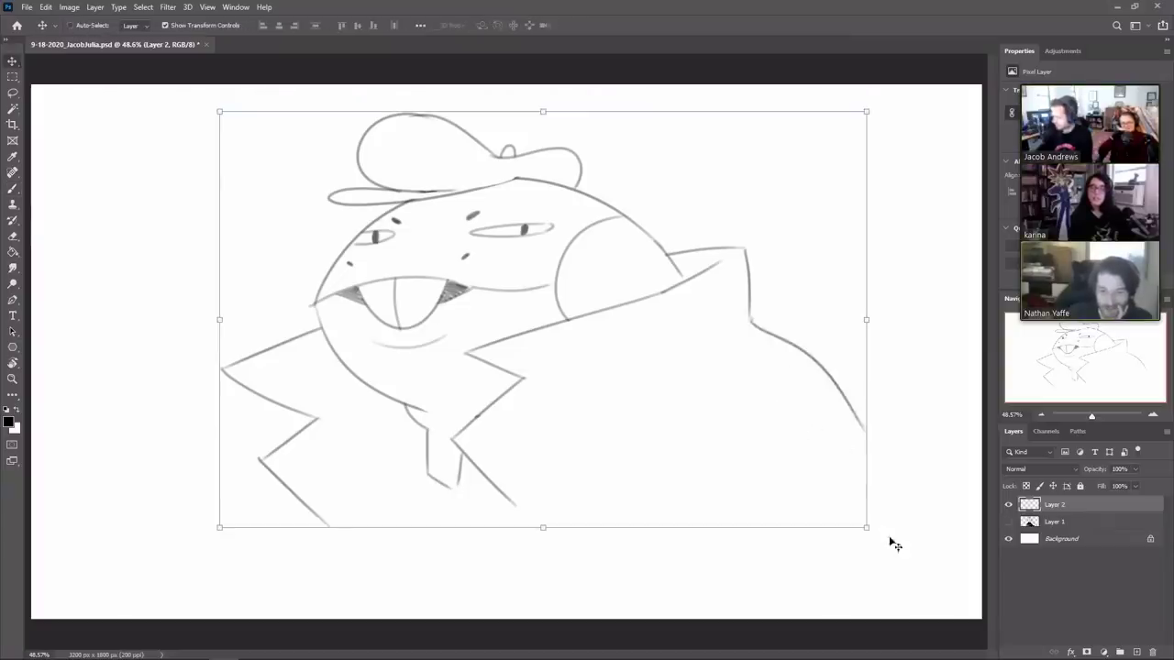
left_click_drag(866, 528, 751, 453)
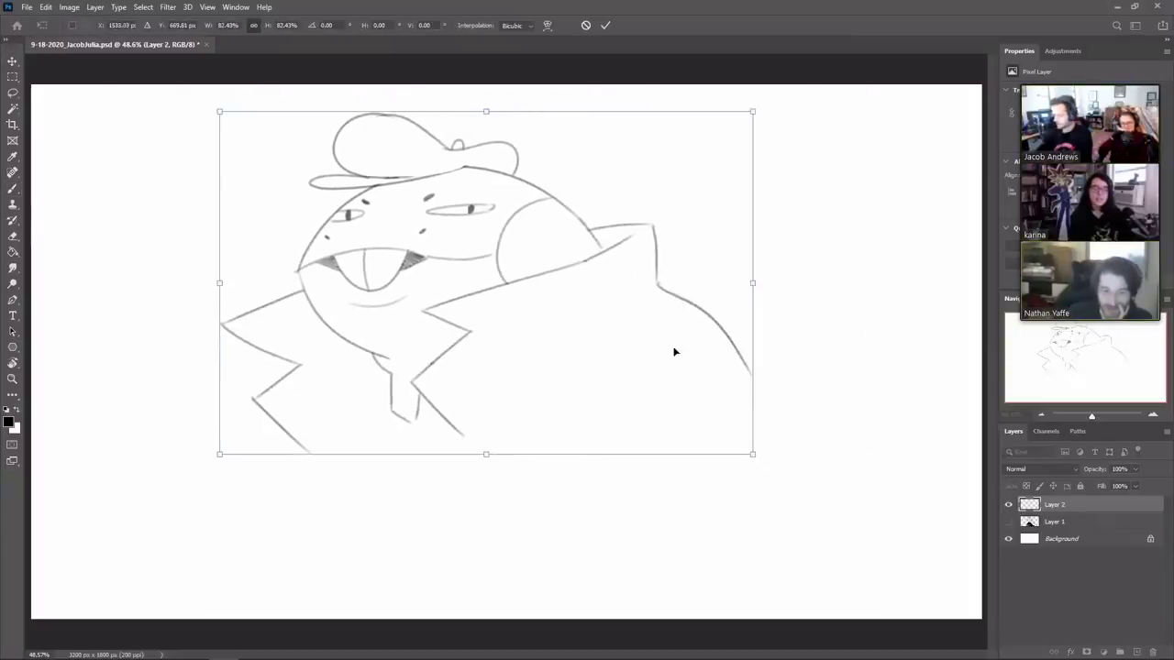
left_click(605, 26)
Step: Lengthen the far lapel's lower edge downward, and draw the shirt front's line down from beneath the chin
key("b")
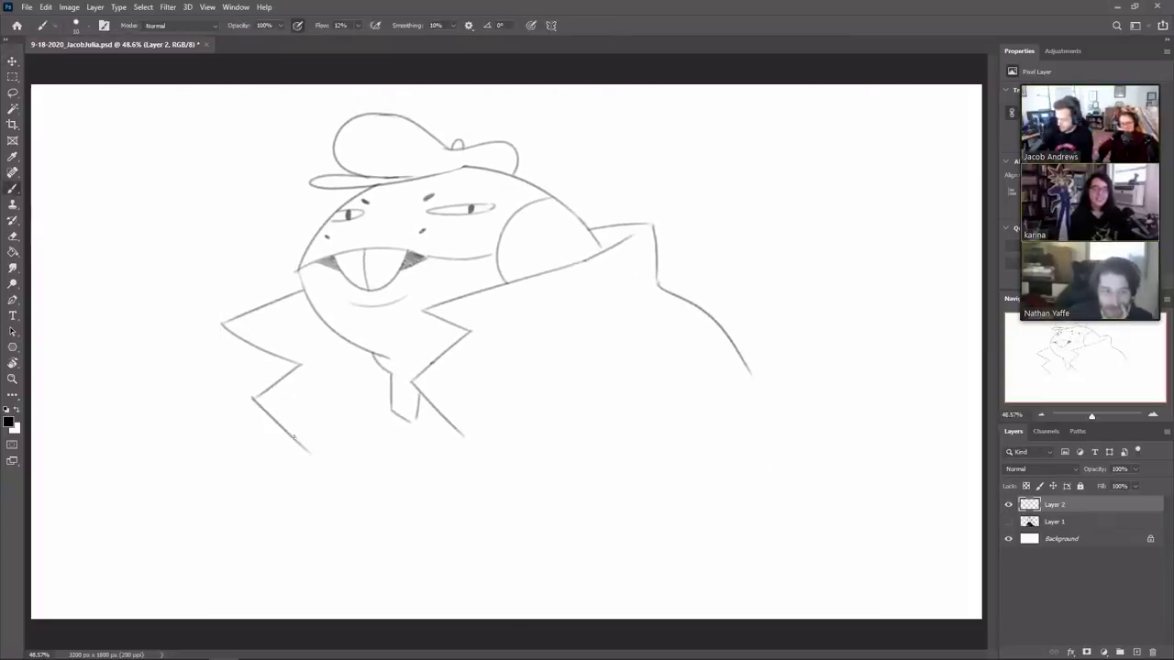
left_click_drag(294, 437, 411, 503)
key("ctrl+z")
left_click_drag(278, 423, 423, 494)
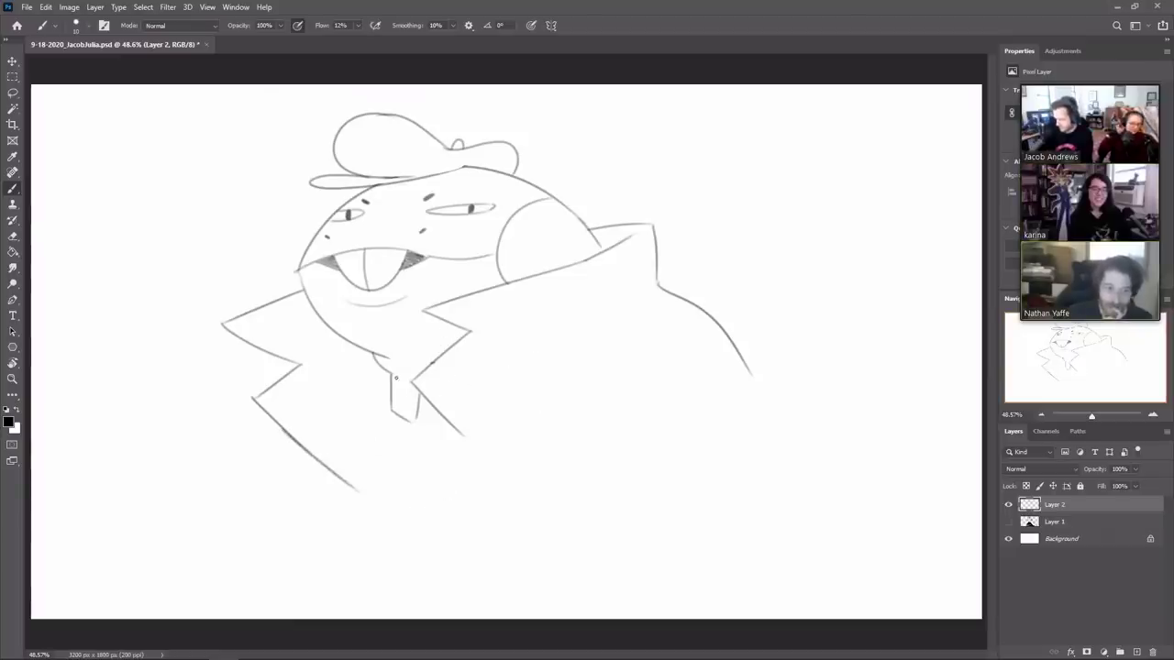
mouse_move(392, 375)
left_mouse_down()
mouse_move(413, 379)
mouse_move(386, 514)
left_mouse_up()
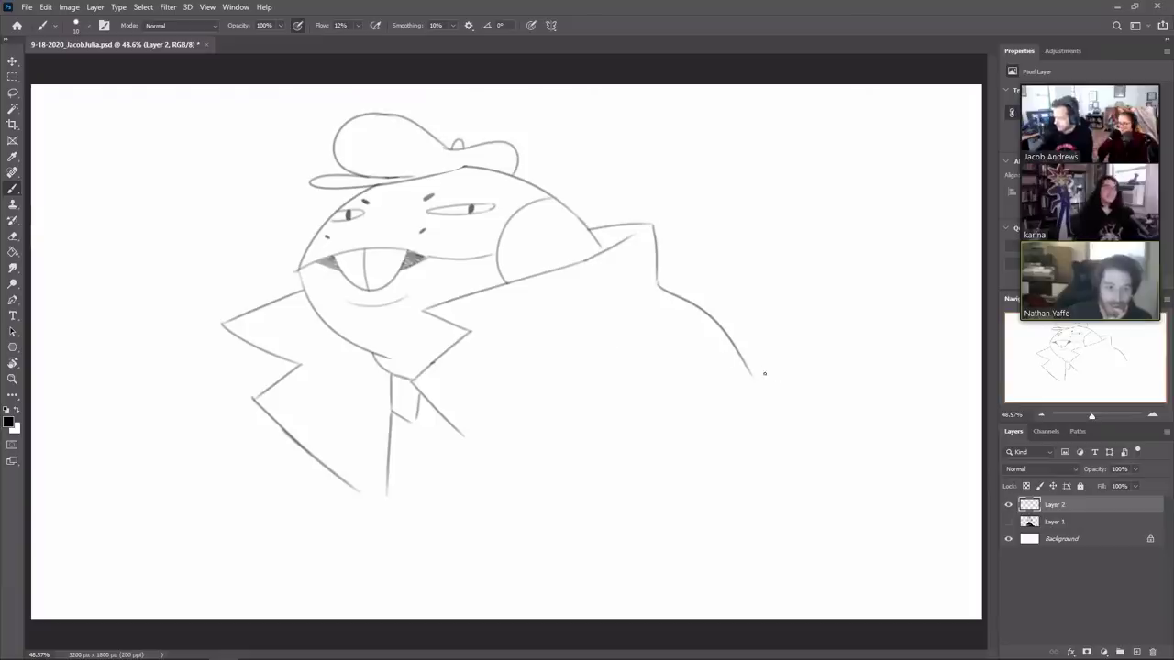
Step: Continue the coat's rounded back downward, and close the coat with a straight front edge and a nearly flat hem
left_click_drag(741, 358, 786, 483)
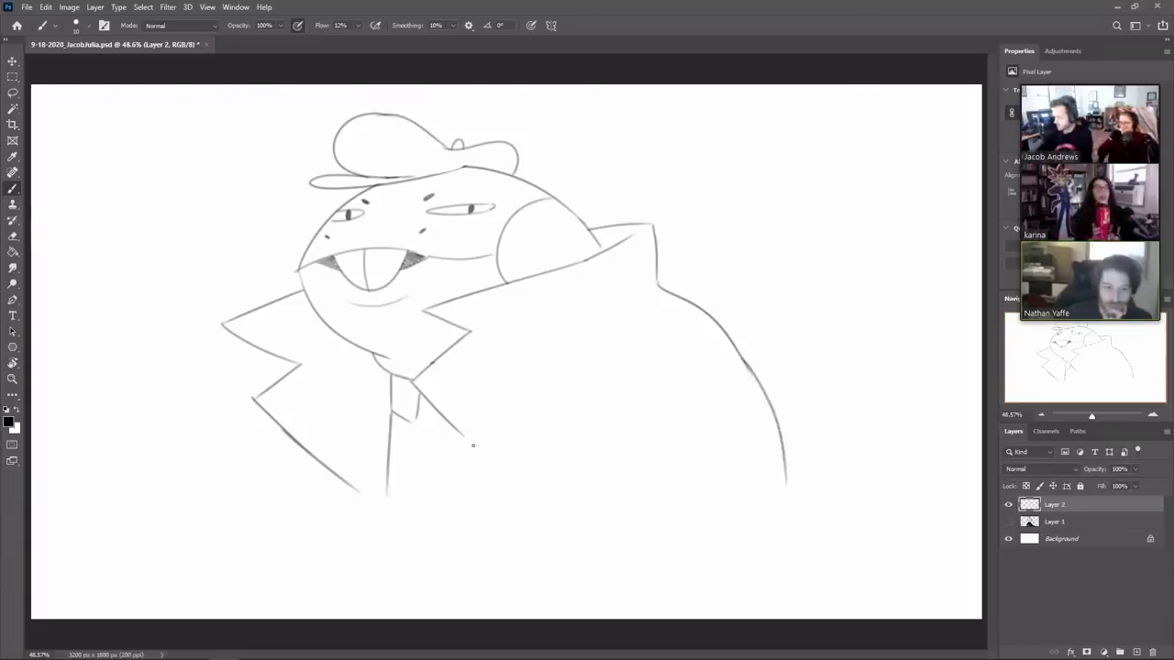
mouse_move(462, 436)
left_mouse_down()
mouse_move(468, 516)
mouse_move(757, 539)
left_mouse_up()
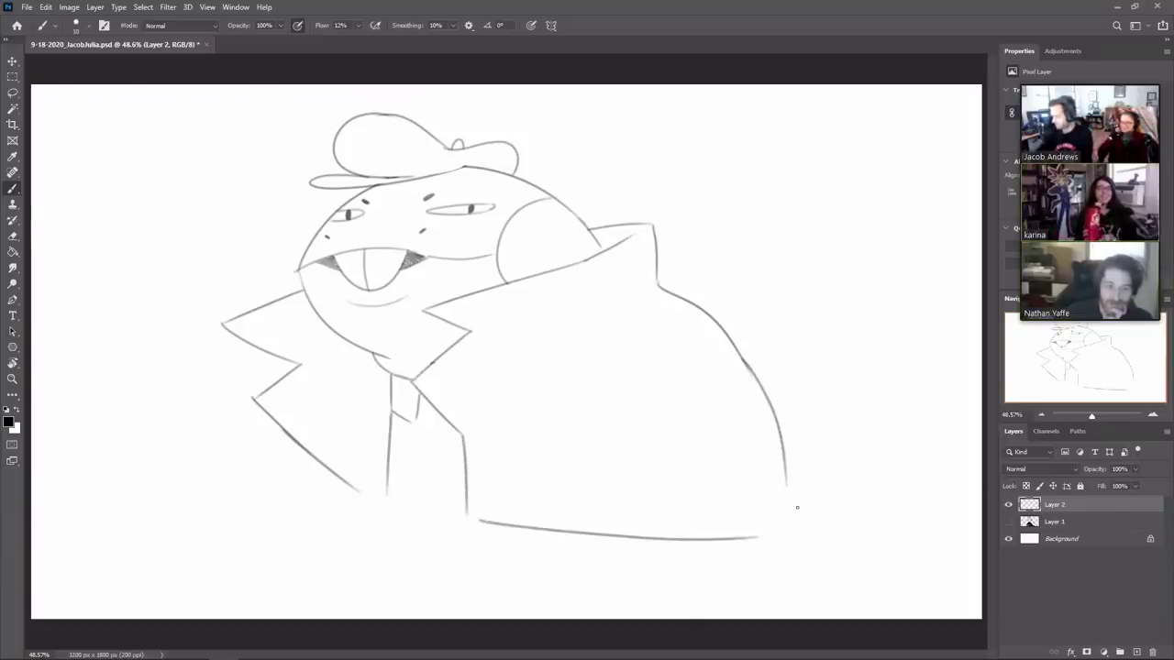
key("ctrl+z")
mouse_move(465, 516)
left_mouse_down()
mouse_move(793, 455)
mouse_move(776, 516)
left_mouse_up()
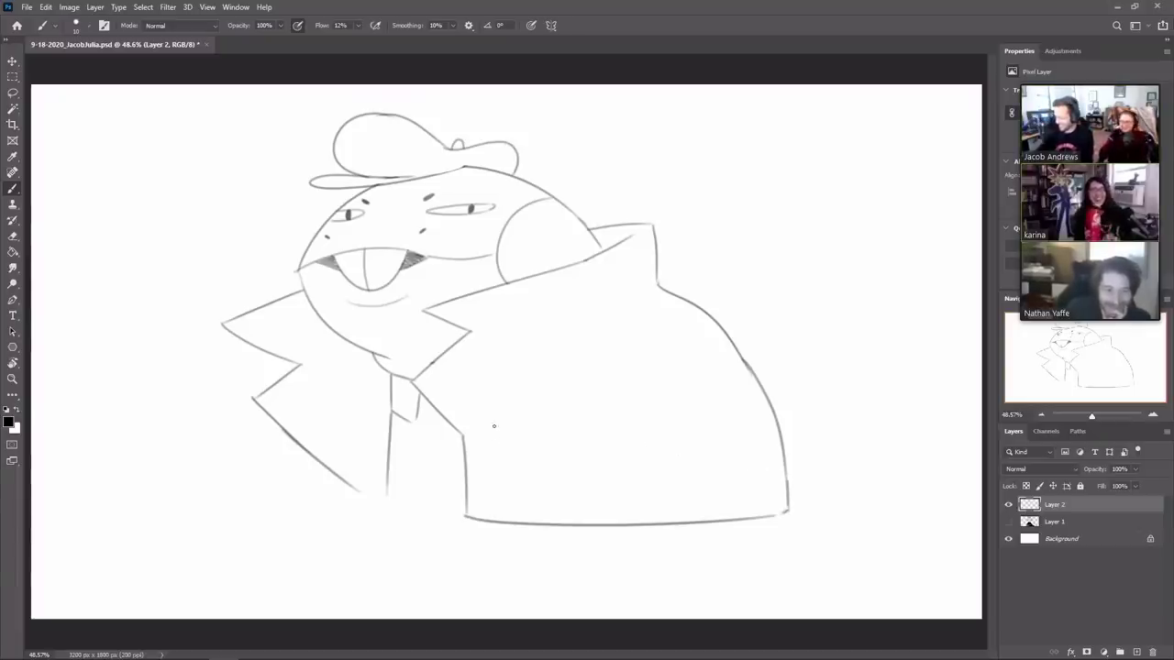
Step: Draw the near arm as a round-topped sleeve with a boxy cuff below the hem, and erase the hem crossing the sleeve
left_click_drag(497, 437, 563, 405)
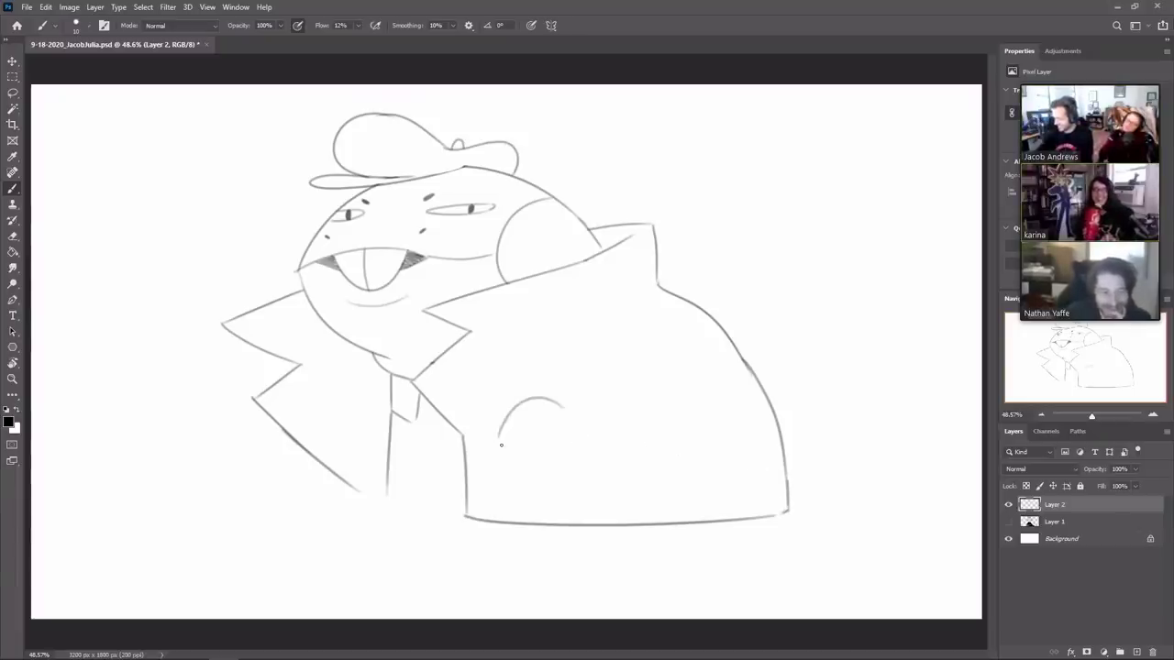
left_click_drag(500, 445, 509, 523)
key("ctrl+z")
left_click_drag(499, 444, 505, 537)
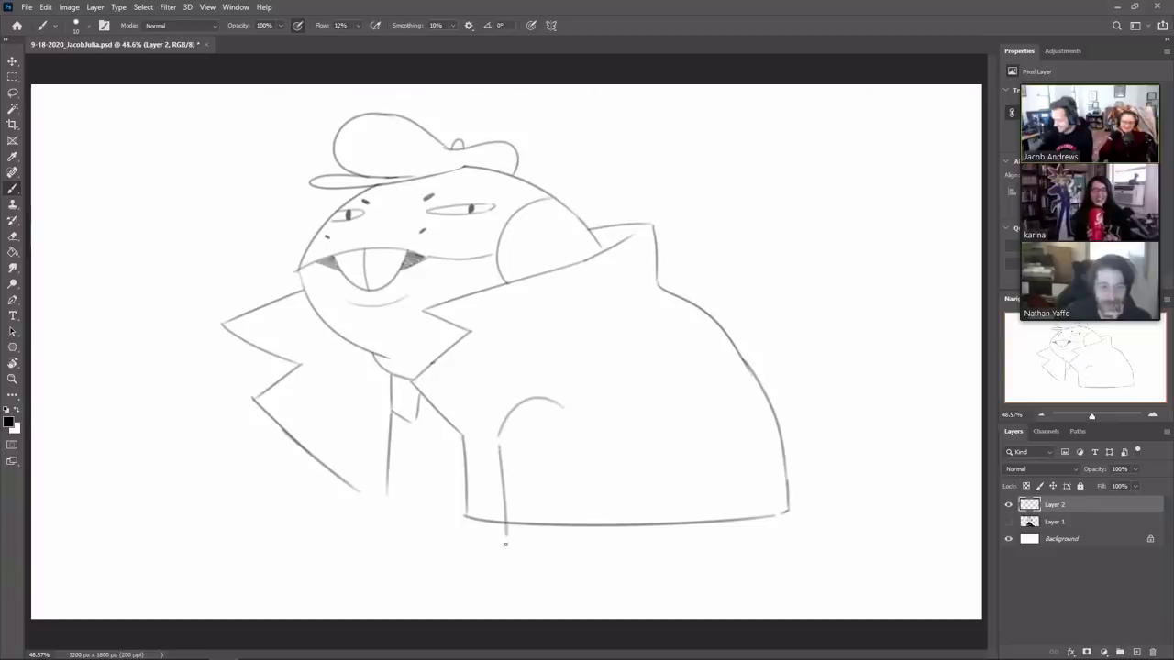
mouse_move(565, 420)
left_mouse_down()
mouse_move(575, 534)
mouse_move(591, 537)
left_mouse_up()
mouse_move(504, 539)
left_mouse_down()
mouse_move(607, 562)
mouse_move(589, 538)
mouse_move(593, 573)
left_mouse_up()
key("e")
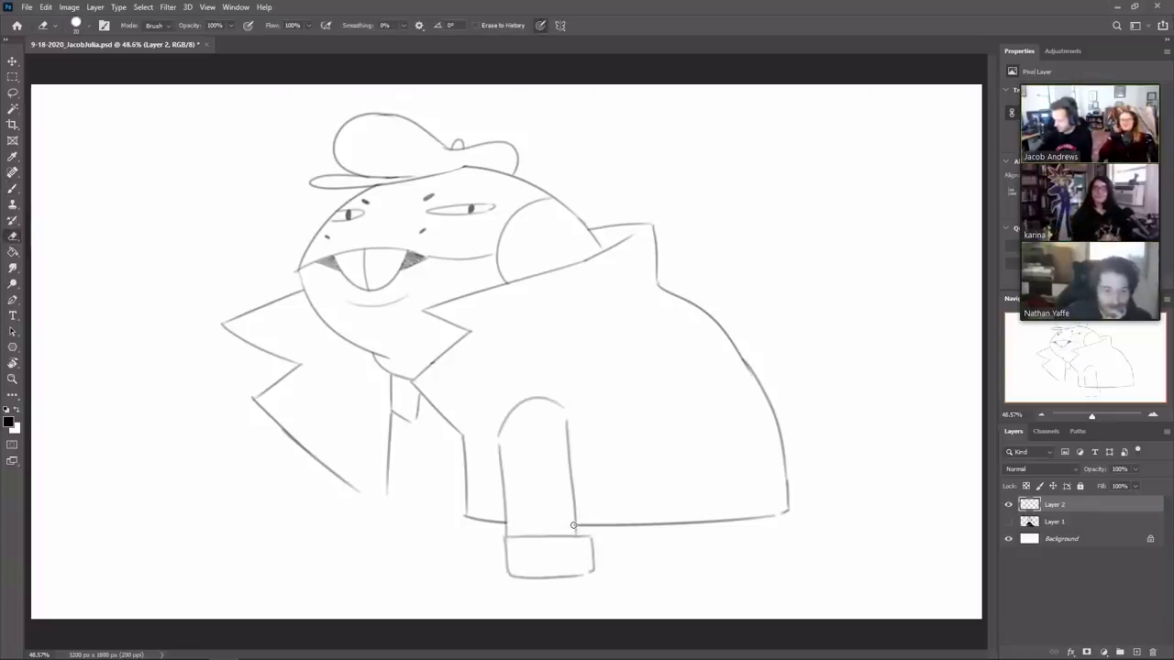
left_click_drag(573, 526, 575, 534)
Step: Draw the far sleeve's outer edge and the shirt's lower edge, and add a hatched dark tie beside the near lapel
key("b")
left_click_drag(306, 492, 306, 451)
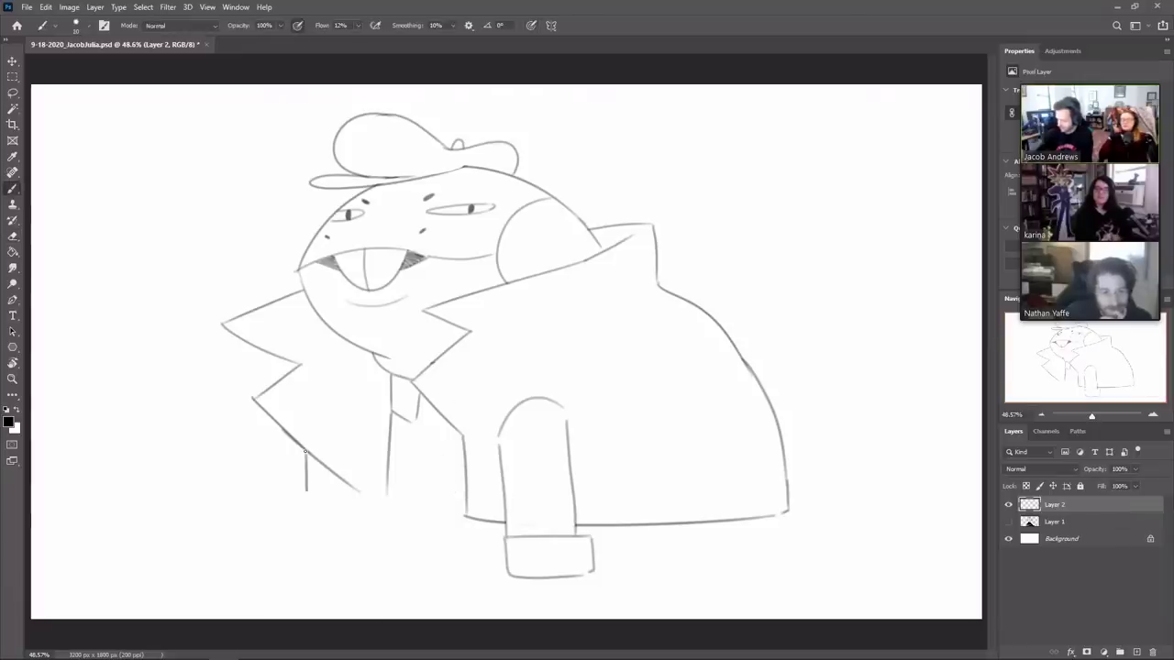
left_click_drag(386, 493, 465, 494)
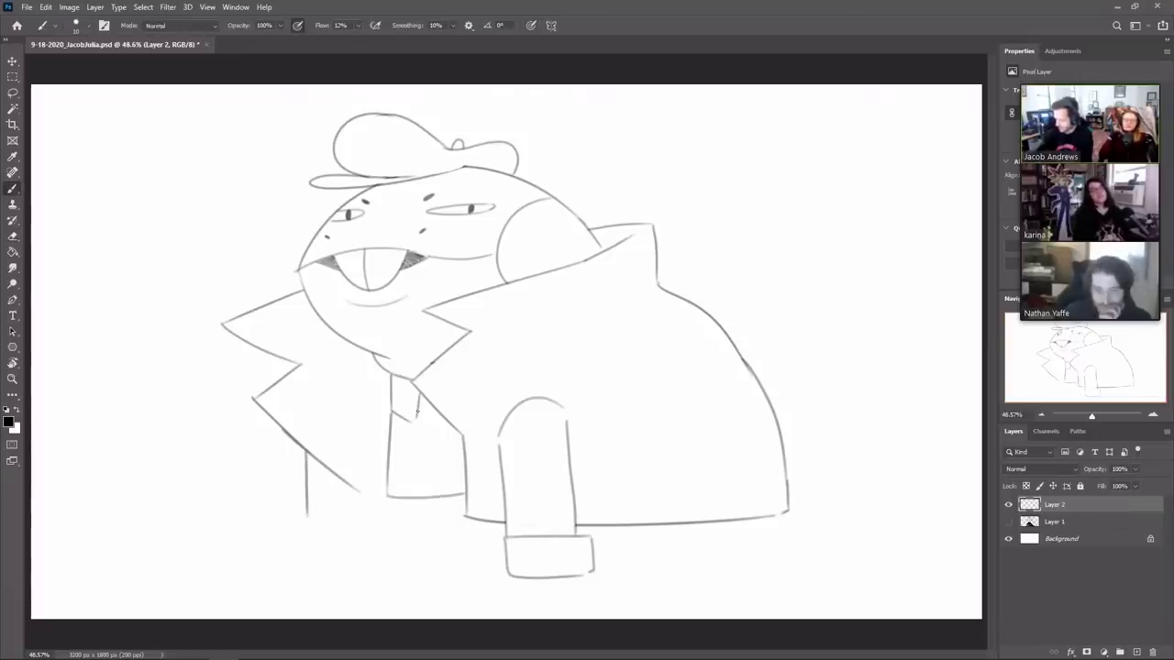
mouse_move(417, 413)
left_mouse_down()
mouse_move(419, 465)
mouse_move(432, 468)
mouse_move(448, 451)
mouse_move(424, 468)
mouse_move(436, 431)
mouse_move(415, 410)
mouse_move(442, 424)
mouse_move(424, 398)
left_mouse_up()
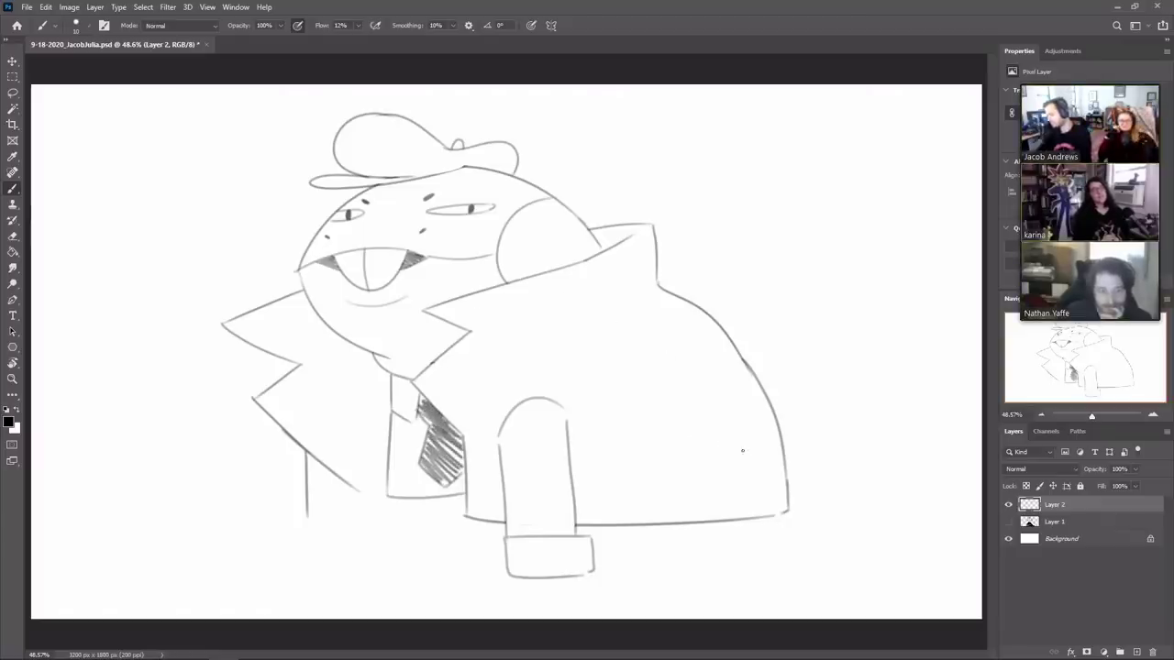
Step: Add a diagonal fold line from the collar's base toward the arm, and redraw the upper back as a rounder curve
left_click_drag(656, 283, 584, 358)
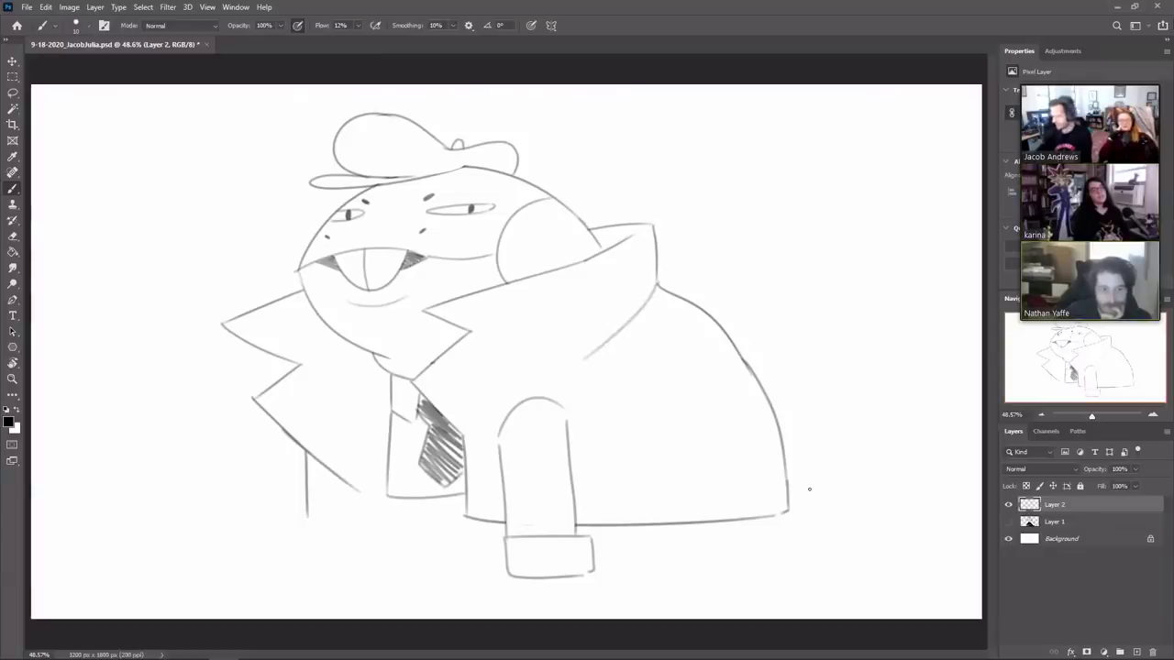
key("e")
mouse_move(717, 320)
left_mouse_down()
mouse_move(747, 370)
mouse_move(707, 314)
mouse_move(759, 378)
left_mouse_up()
key("b")
key("ctrl+z")
key("ctrl+z")
key("ctrl+z")
left_click_drag(705, 313, 762, 401)
key("ctrl+z")
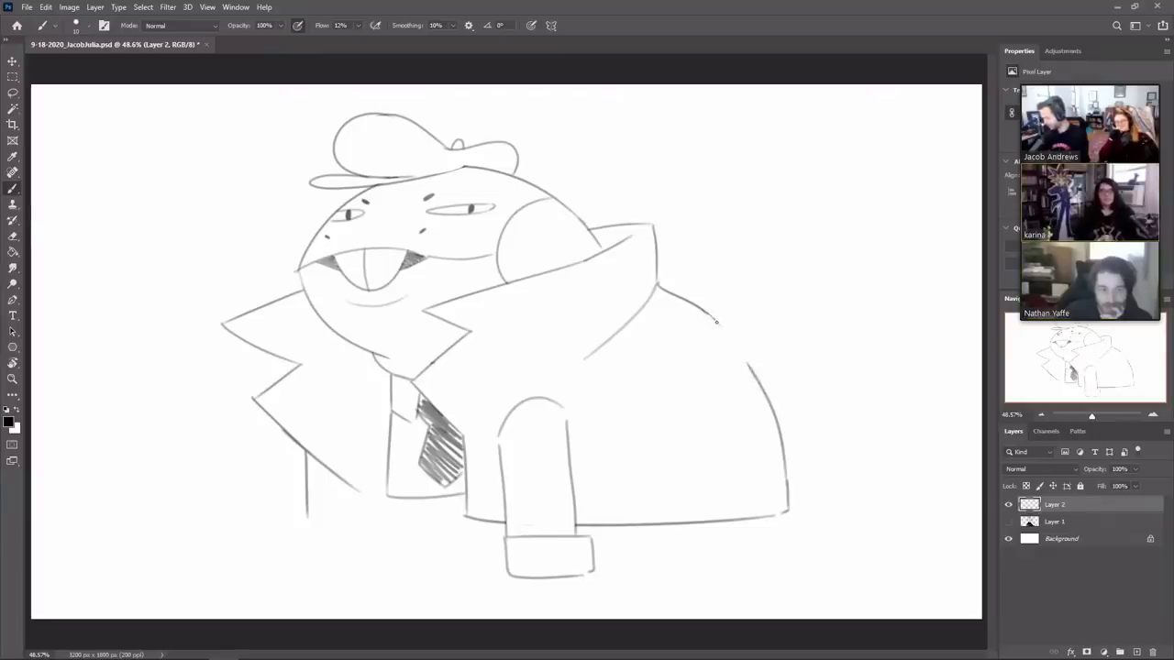
left_click_drag(705, 313, 765, 398)
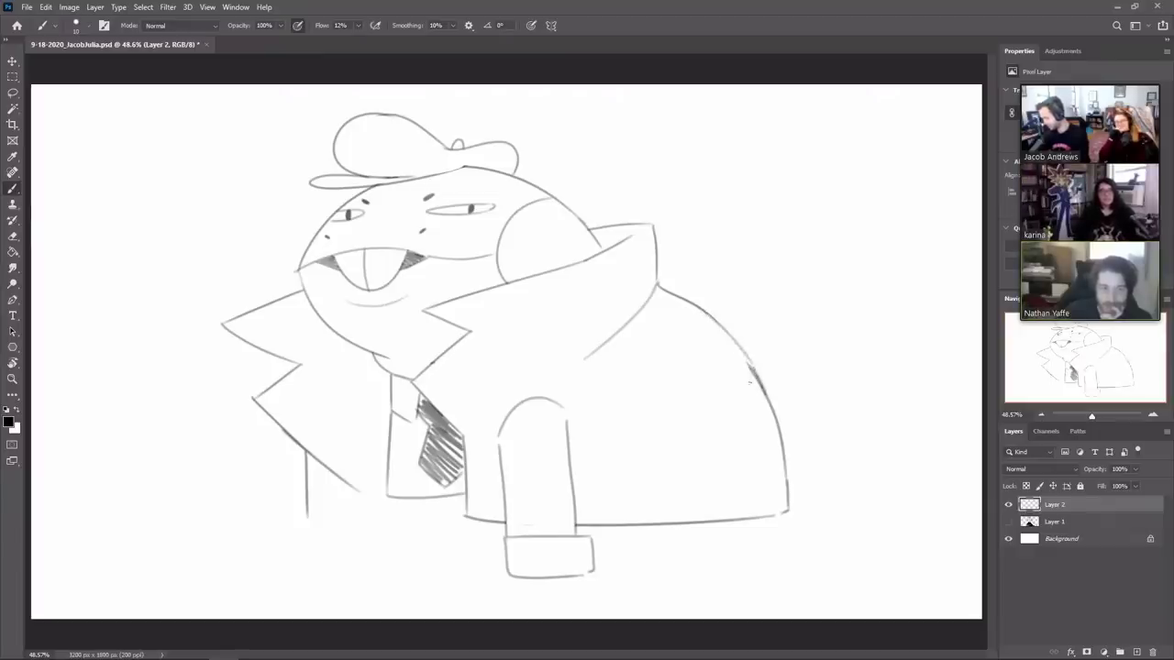
key("e")
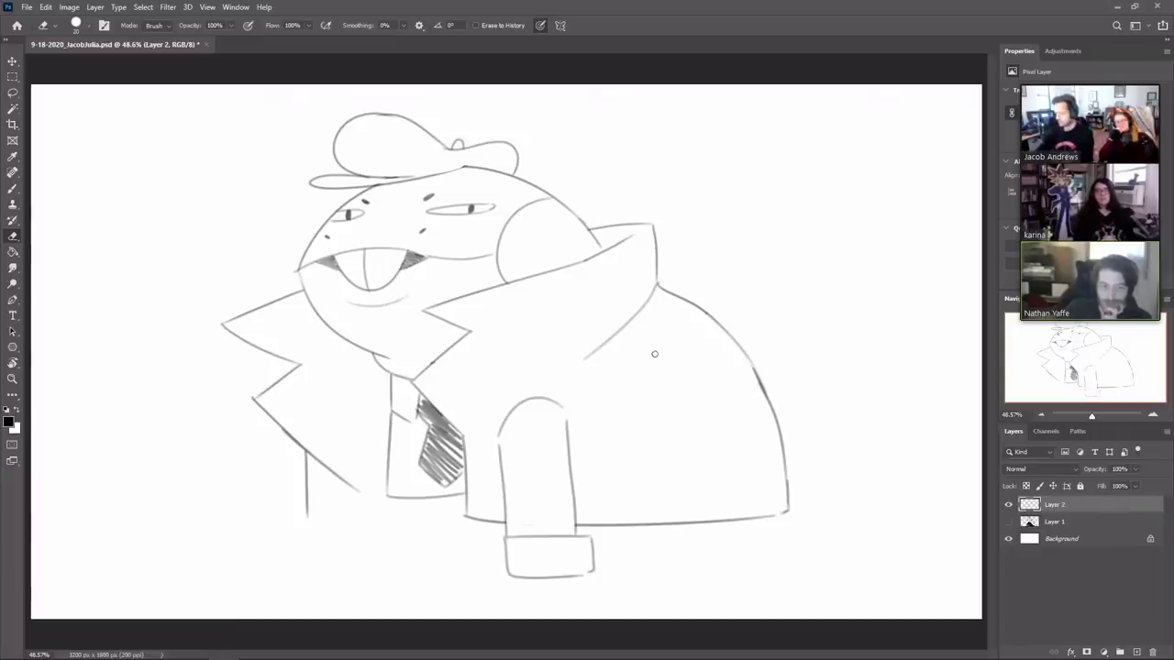
Step: Shift the sketch slightly upward, and draw short belly and rump curves below the shirt and the coat's rear hem
key("v")
left_click_drag(748, 448, 743, 433)
key("b")
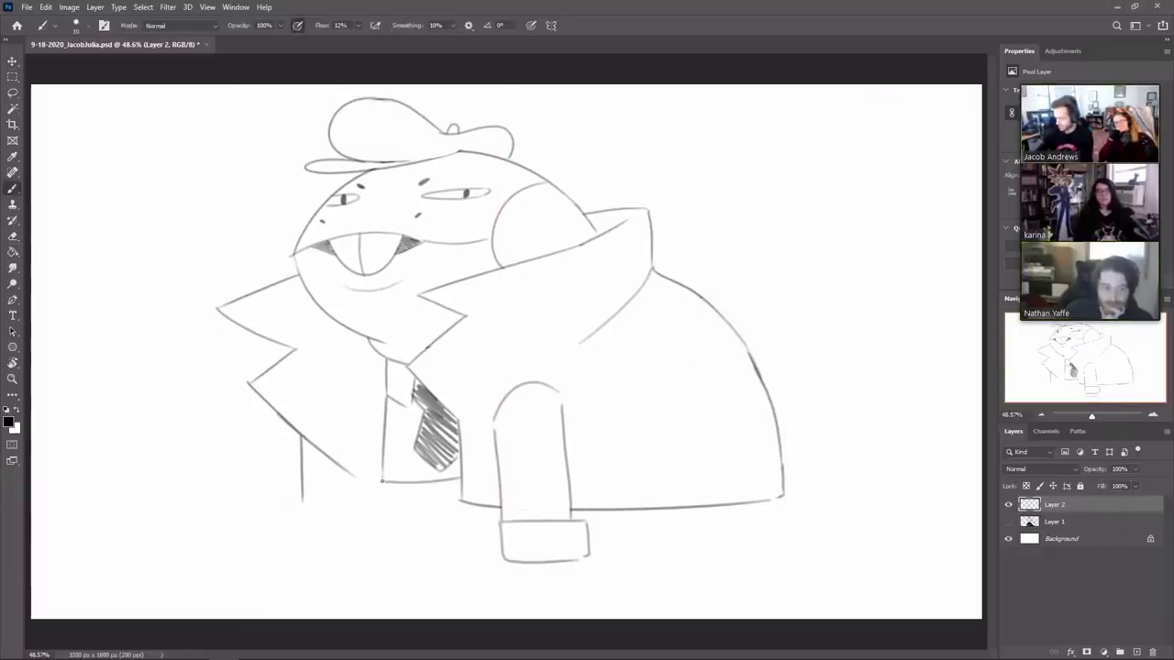
left_click_drag(382, 476, 407, 534)
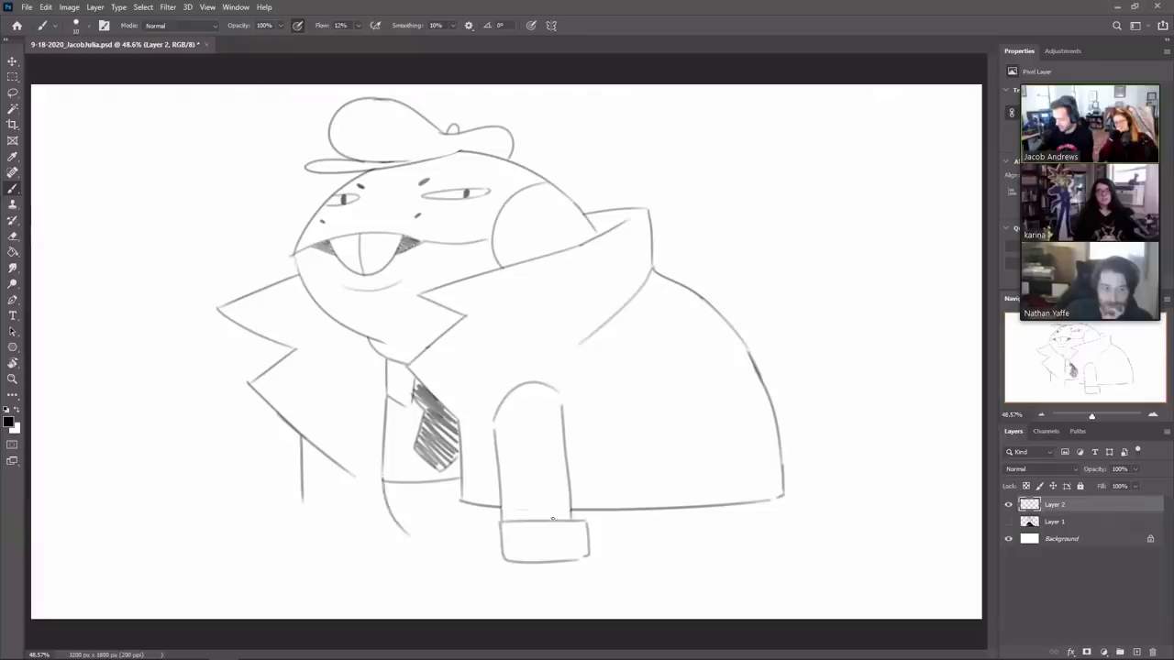
left_click_drag(724, 544, 770, 502)
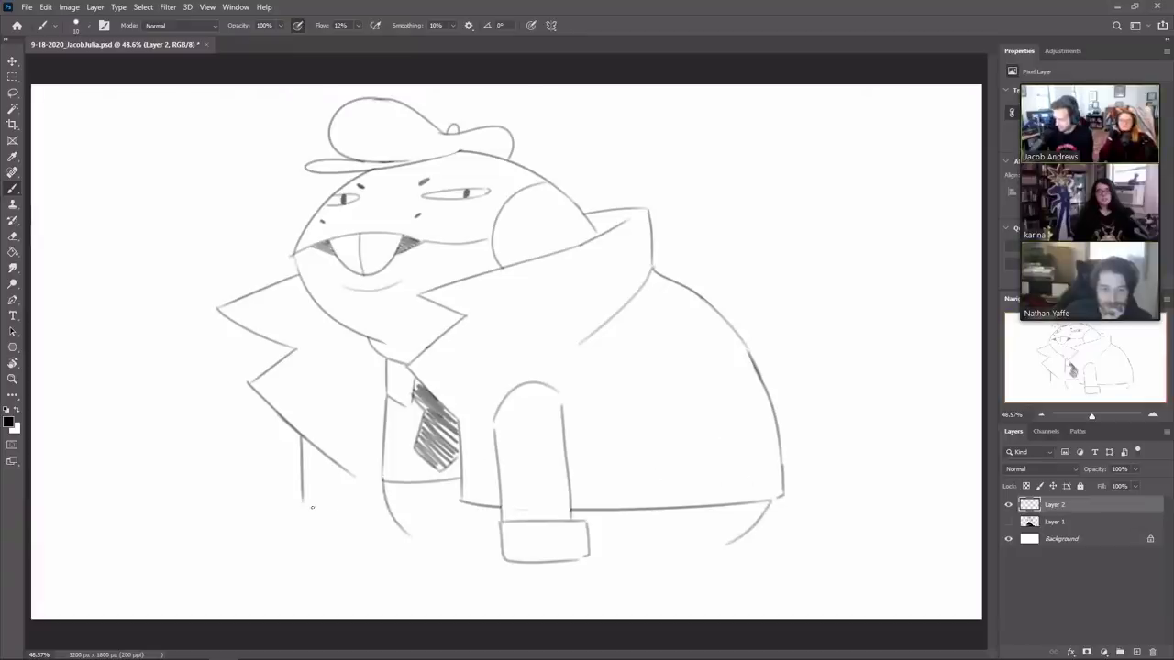
Step: Draw the far coat flap's lower corner beneath the lapel, and a long vertical line inside the far coat front
mouse_move(348, 512)
left_mouse_down()
mouse_move(351, 476)
mouse_move(347, 500)
mouse_move(383, 506)
left_mouse_up()
key("ctrl+z")
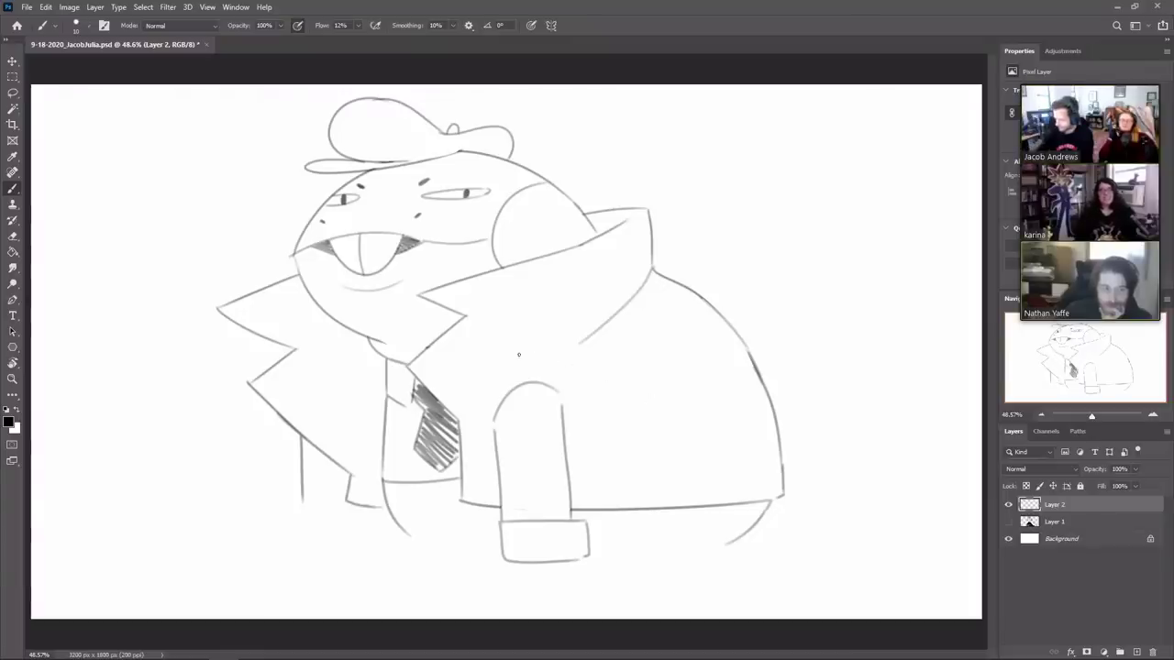
left_click_drag(343, 357, 349, 478)
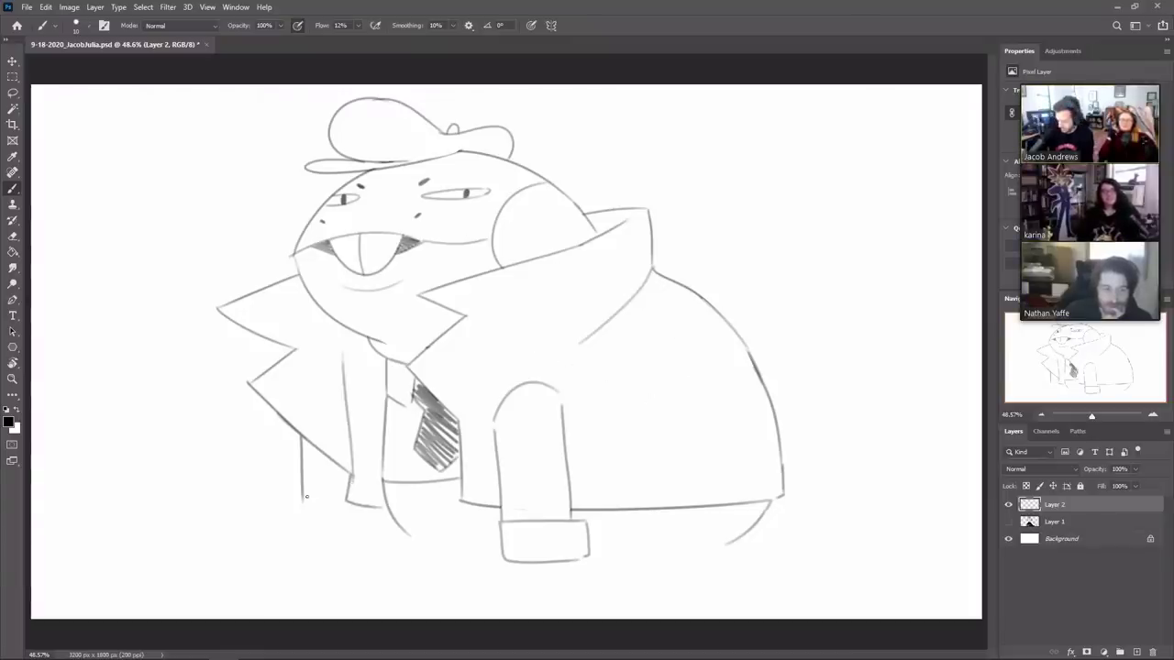
Step: Draw a boxy cuff on the far sleeve, and erase the sleeve line inside it and the long line inside the coat
mouse_move(349, 476)
left_mouse_down()
mouse_move(302, 486)
mouse_move(277, 520)
mouse_move(341, 532)
left_mouse_up()
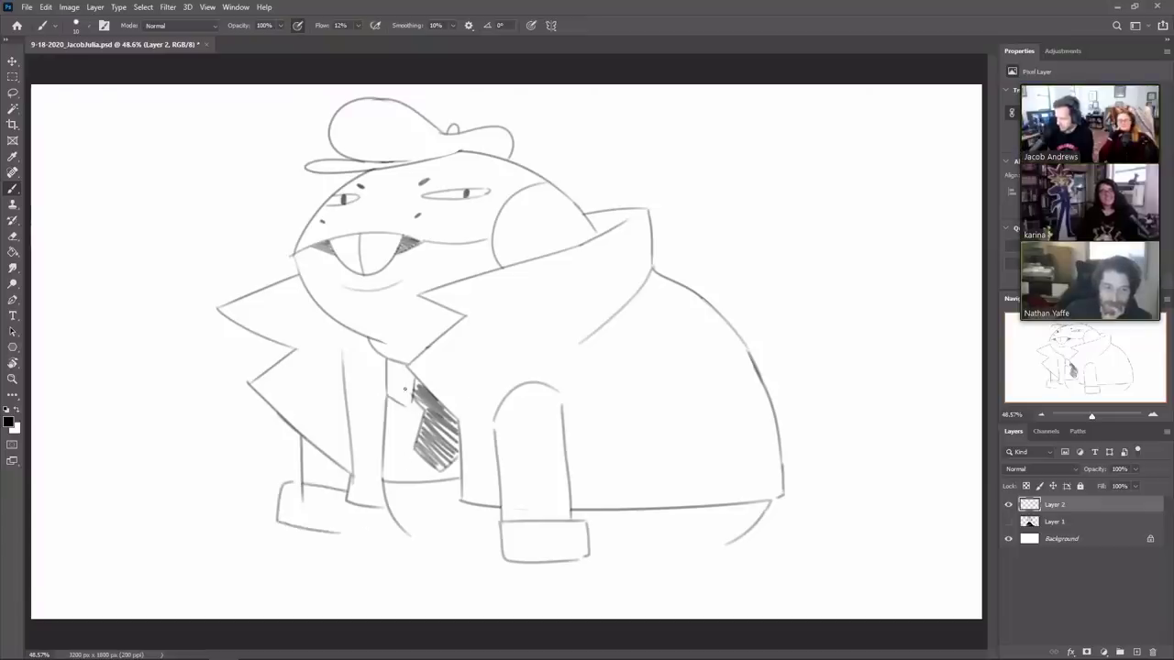
key("ctrl+z")
mouse_move(305, 480)
left_mouse_down()
mouse_move(293, 483)
mouse_move(292, 520)
left_mouse_up()
left_click_drag(359, 532, 294, 525)
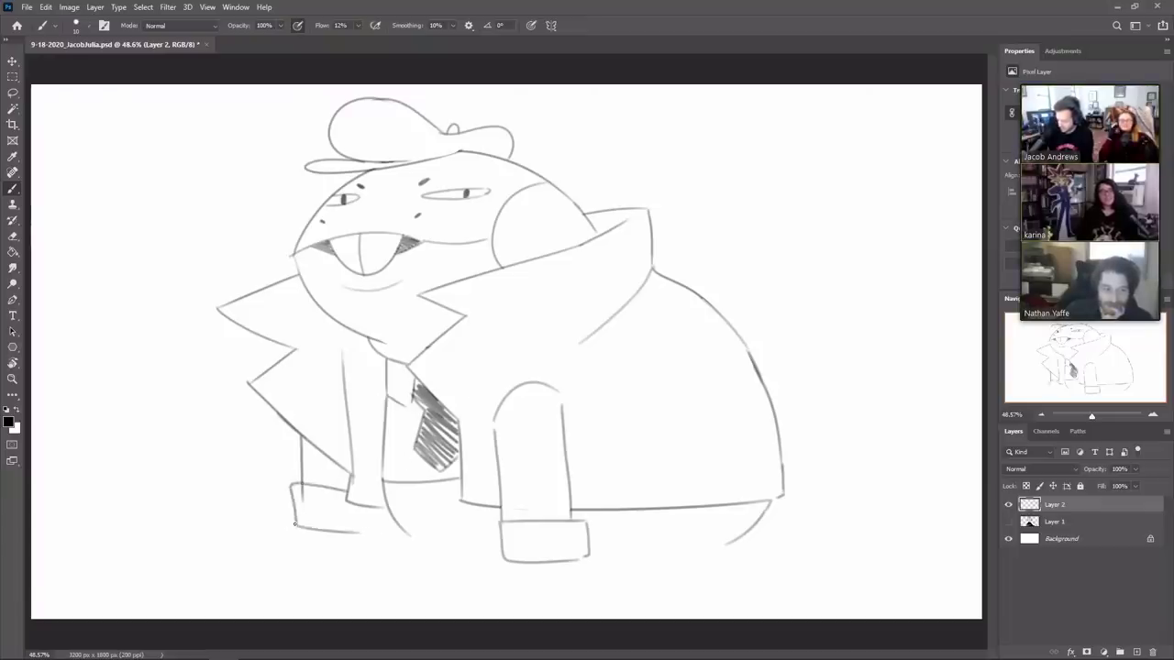
key("e")
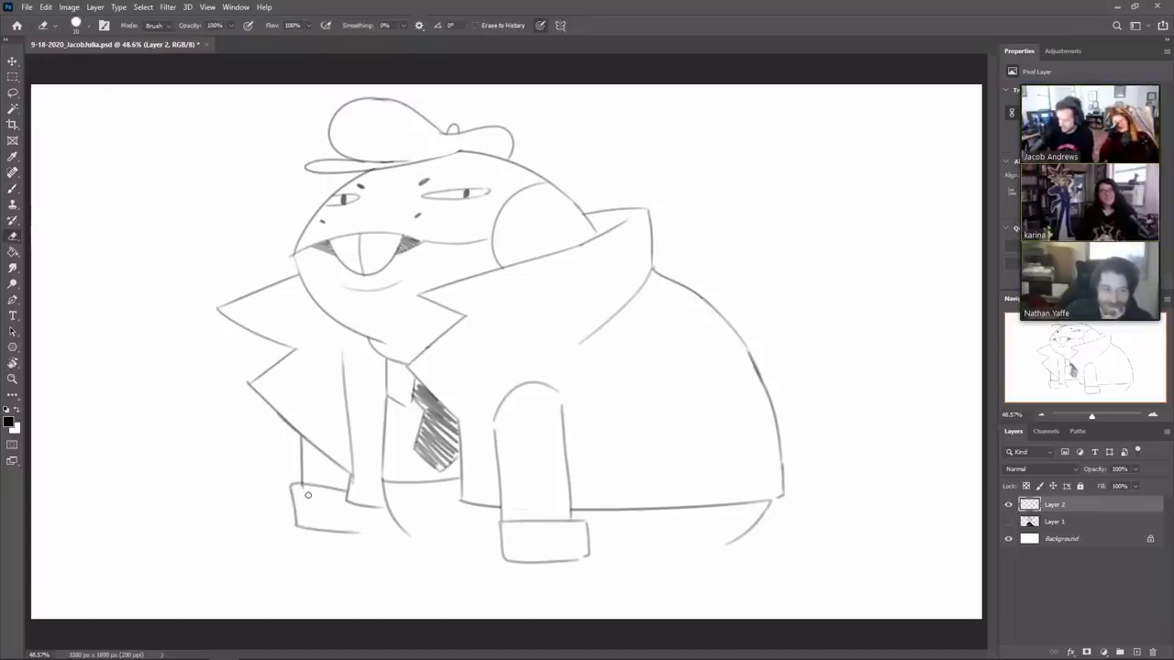
key("b")
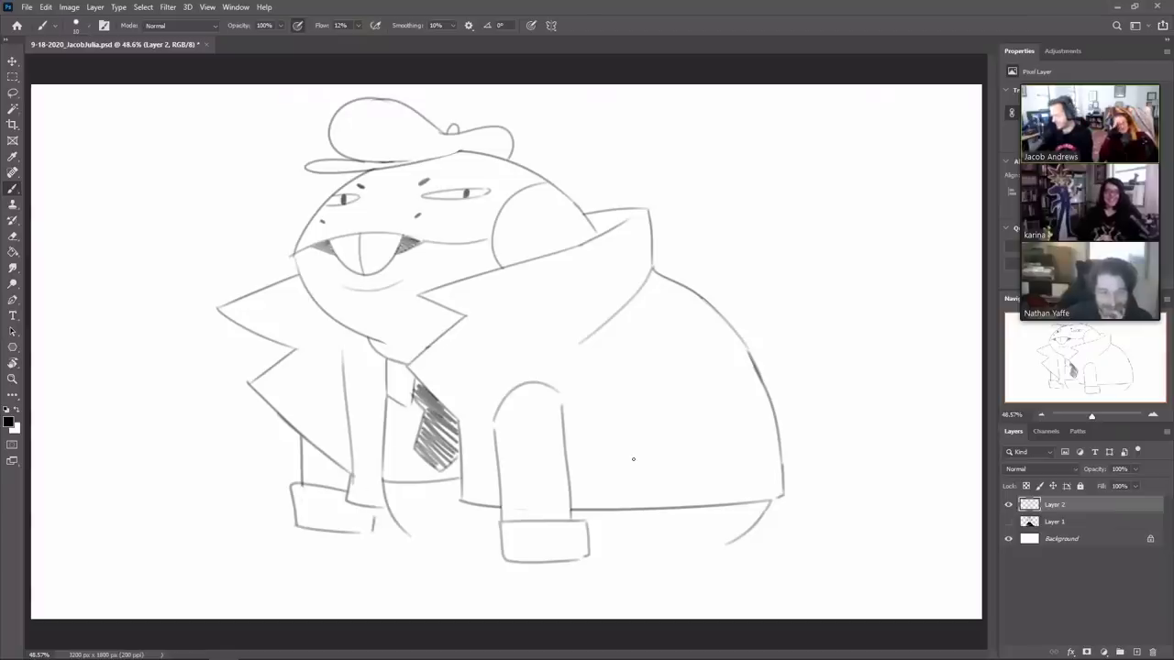
key("e")
left_click_drag(344, 359, 354, 473)
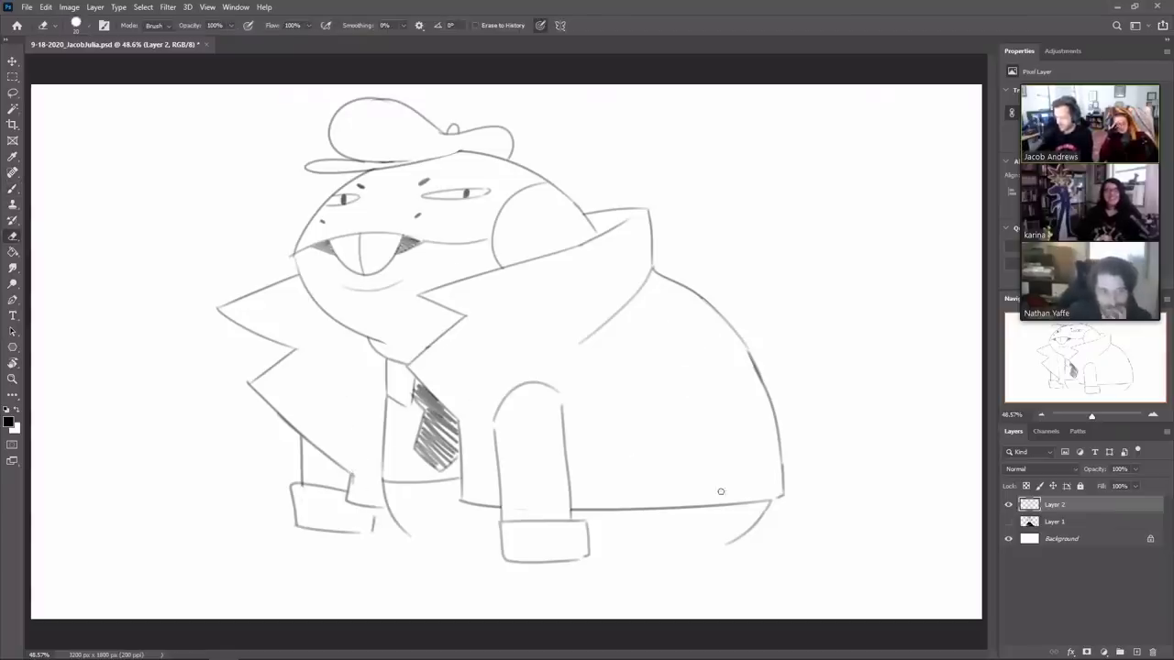
Step: Scale the character sketch down proportionally to about 87% and move it toward the middle of the canvas
key("ctrl+t")
left_click_drag(784, 564, 691, 457)
left_click_drag(598, 399, 653, 399)
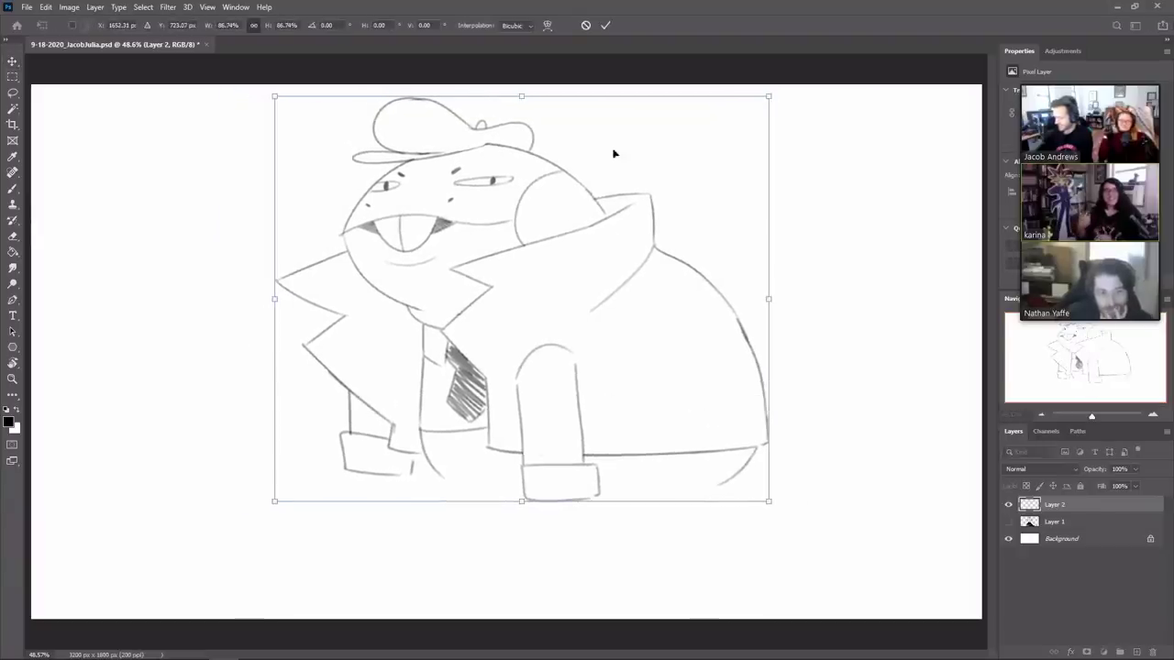
left_click(606, 26)
Step: Draw the back of the far hand below its cuff, and extend the belly curve toward the near cuff
left_click_drag(357, 472, 378, 513)
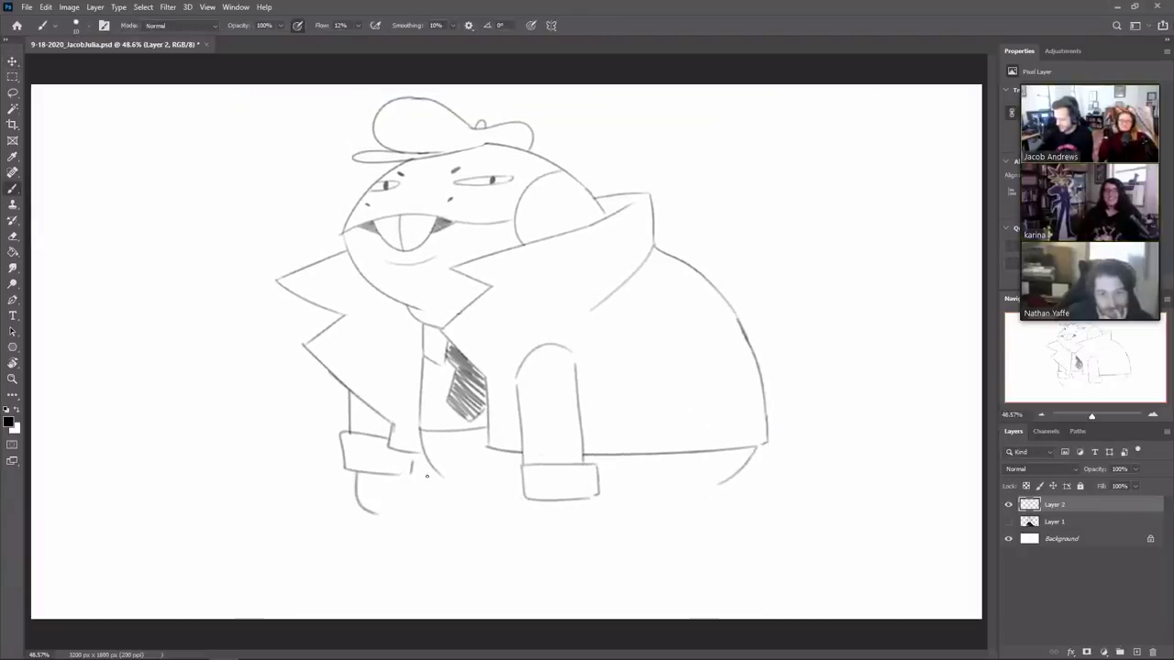
left_click_drag(450, 480, 505, 499)
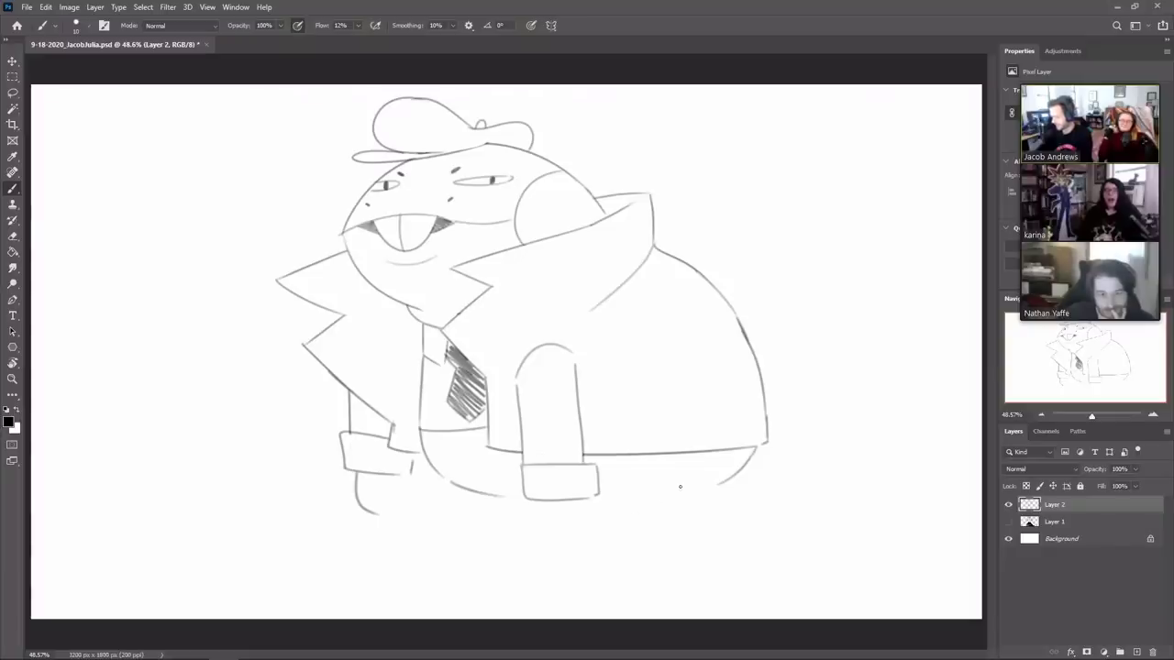
Step: Draw a thin front leg below the belly, the body's underside line, and a slightly longer thin rear leg
left_click_drag(493, 496, 498, 537)
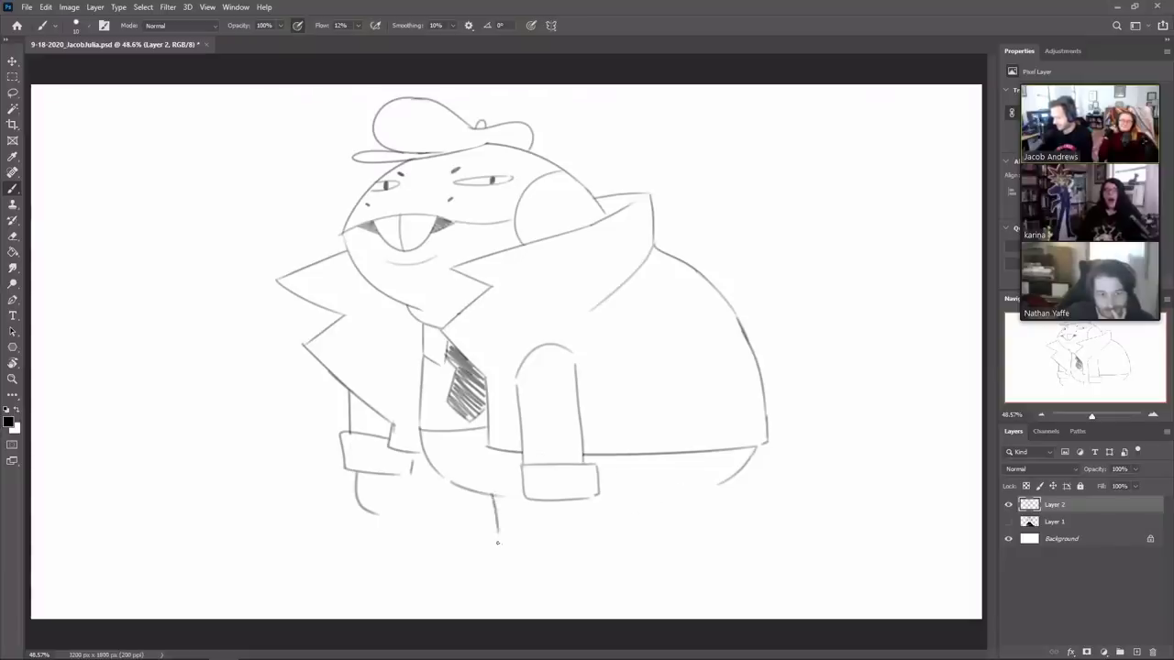
key("ctrl+z")
mouse_move(499, 497)
left_mouse_down()
mouse_move(505, 541)
mouse_move(516, 533)
left_mouse_up()
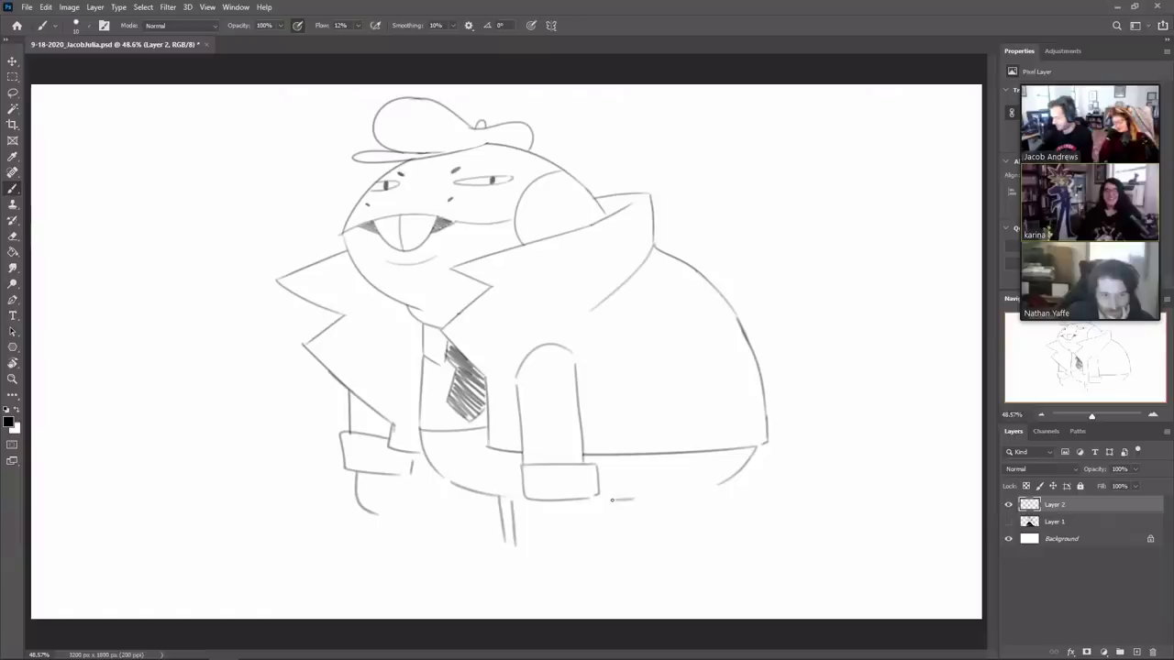
mouse_move(612, 499)
left_mouse_down()
mouse_move(704, 483)
mouse_move(662, 547)
left_mouse_up()
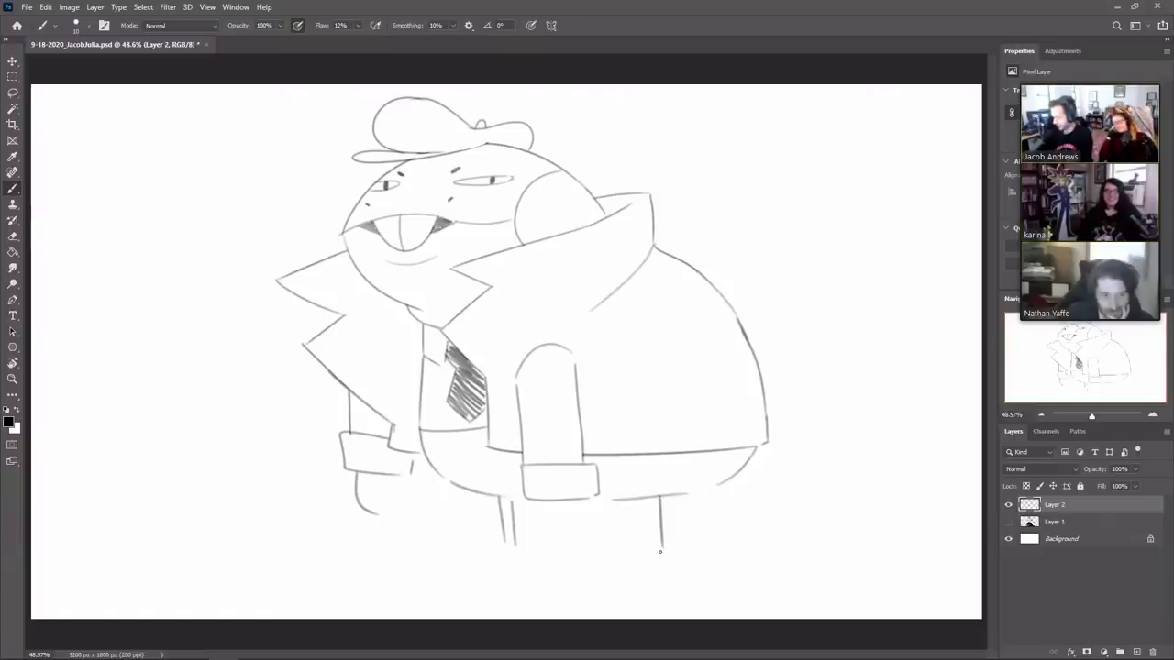
key("ctrl+z")
left_click_drag(658, 496, 664, 549)
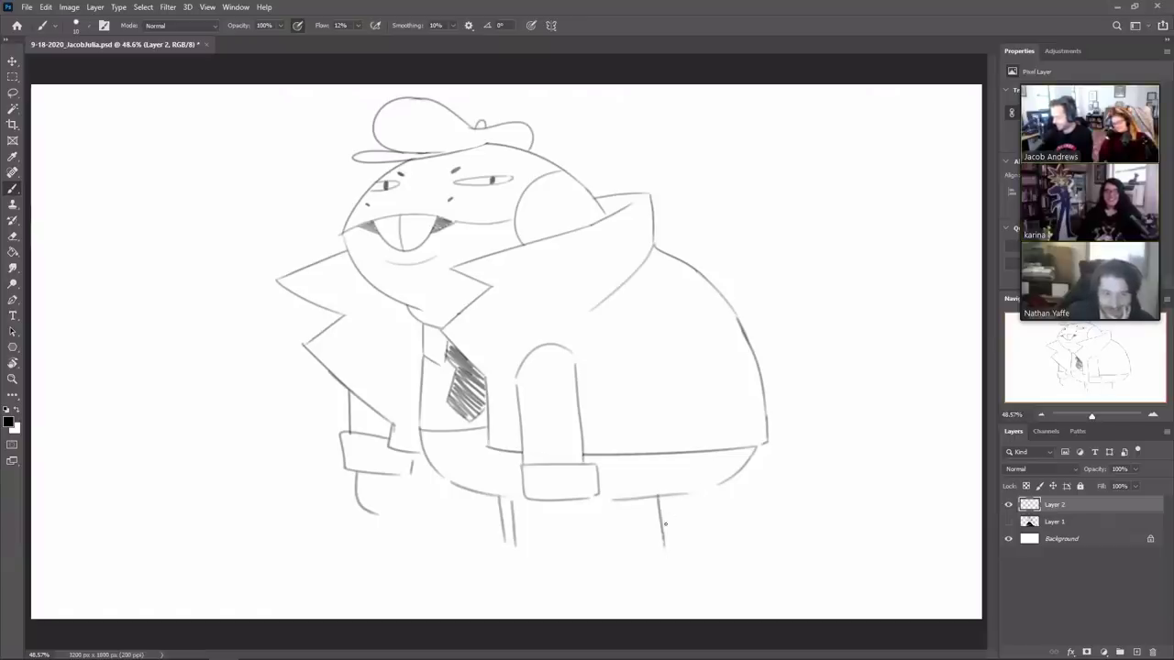
left_click_drag(672, 499, 674, 563)
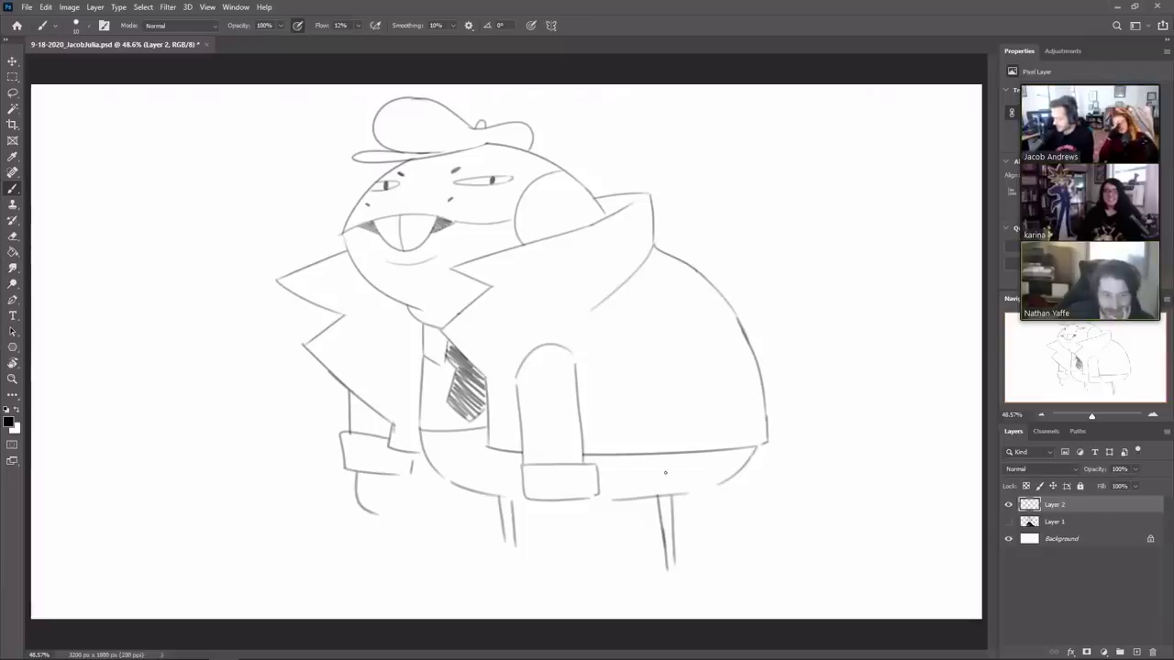
Step: Thin the rear leg's doubled front outline by erasing the excess stroke along its lower part
key("e")
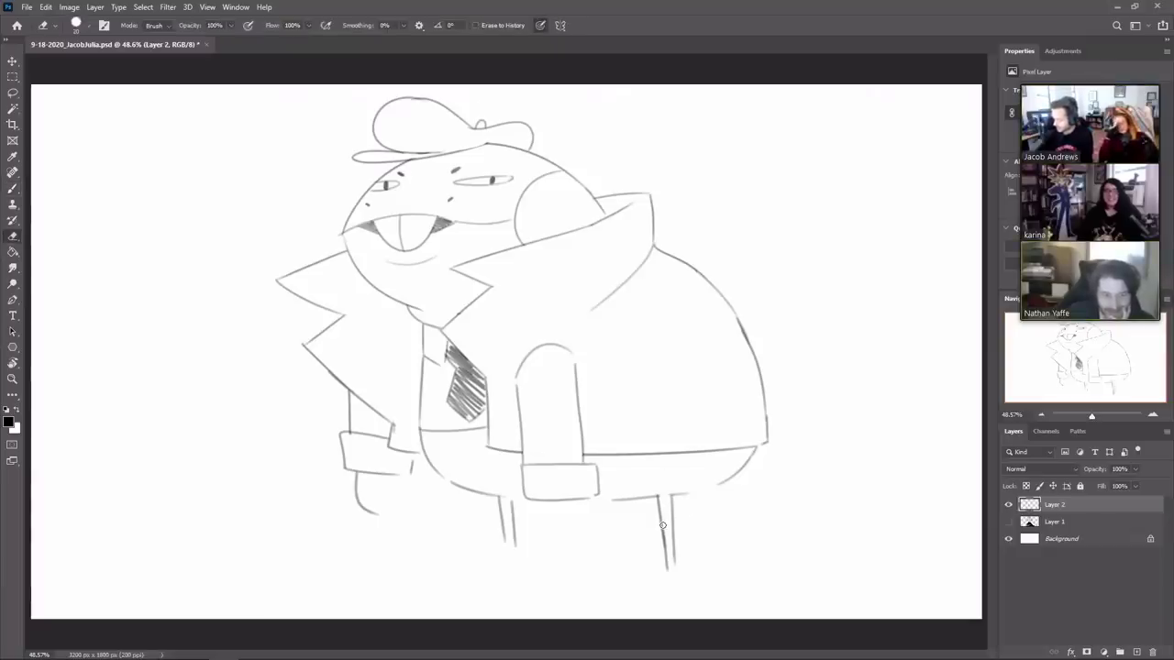
left_click_drag(662, 526, 668, 573)
key("ctrl+z")
left_click_drag(664, 520, 669, 577)
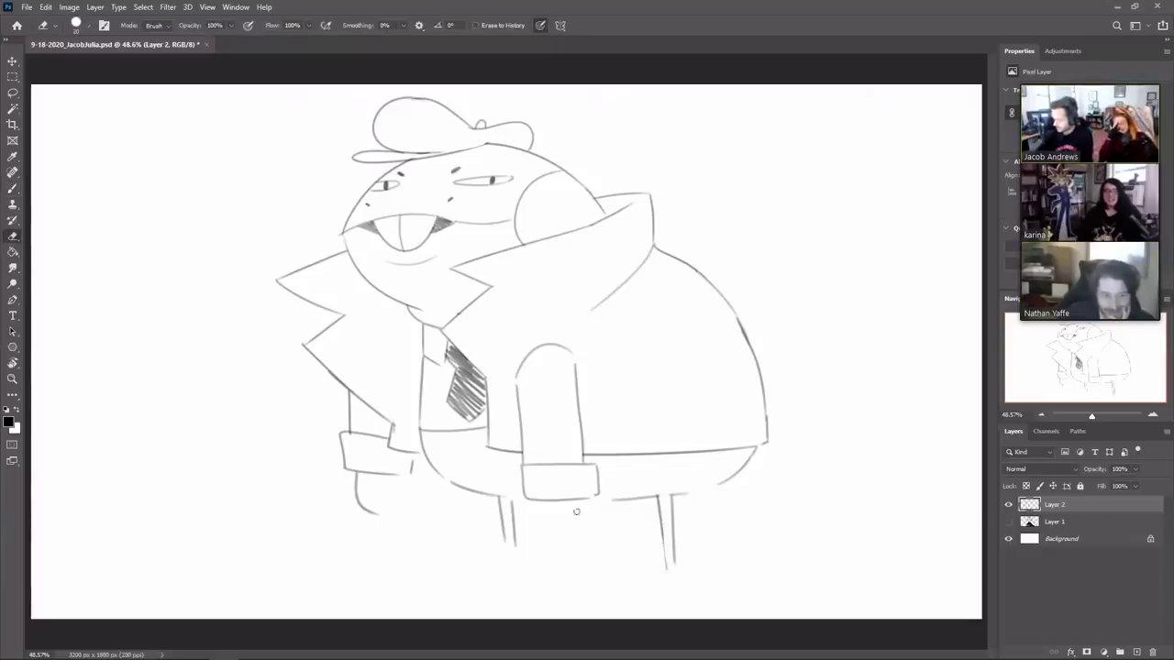
Step: Draw a pointed shoe under the front leg, and the ankle and sides of the shoe under the rear leg
key("b")
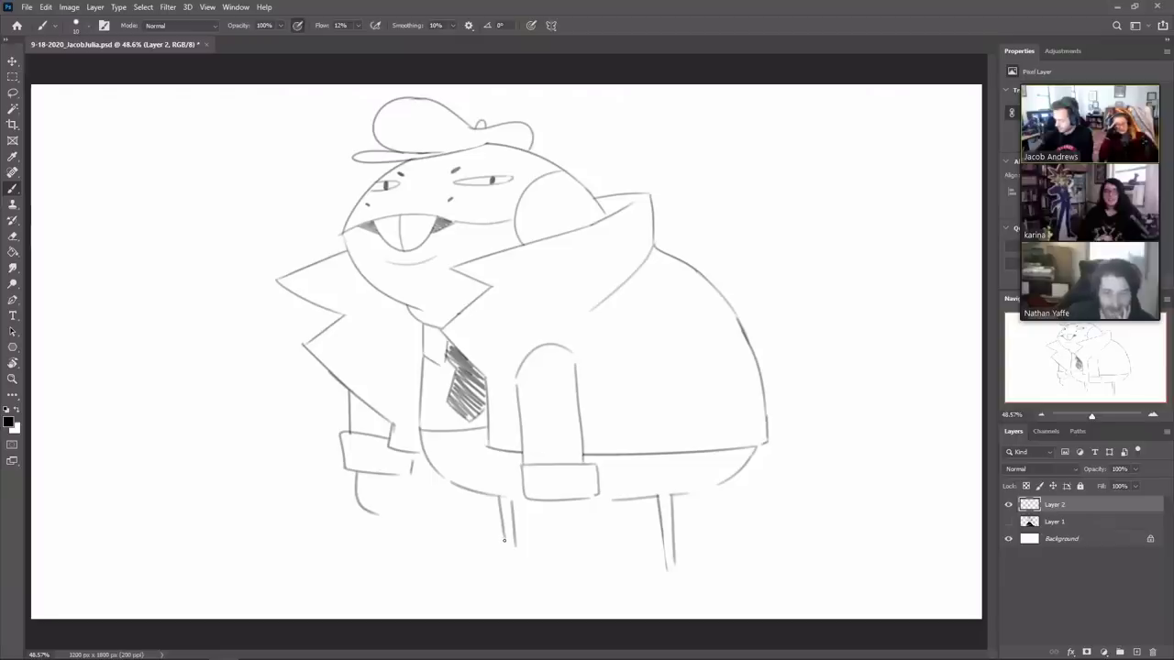
mouse_move(502, 530)
left_mouse_down()
mouse_move(498, 560)
mouse_move(462, 581)
mouse_move(534, 571)
mouse_move(530, 570)
left_mouse_up()
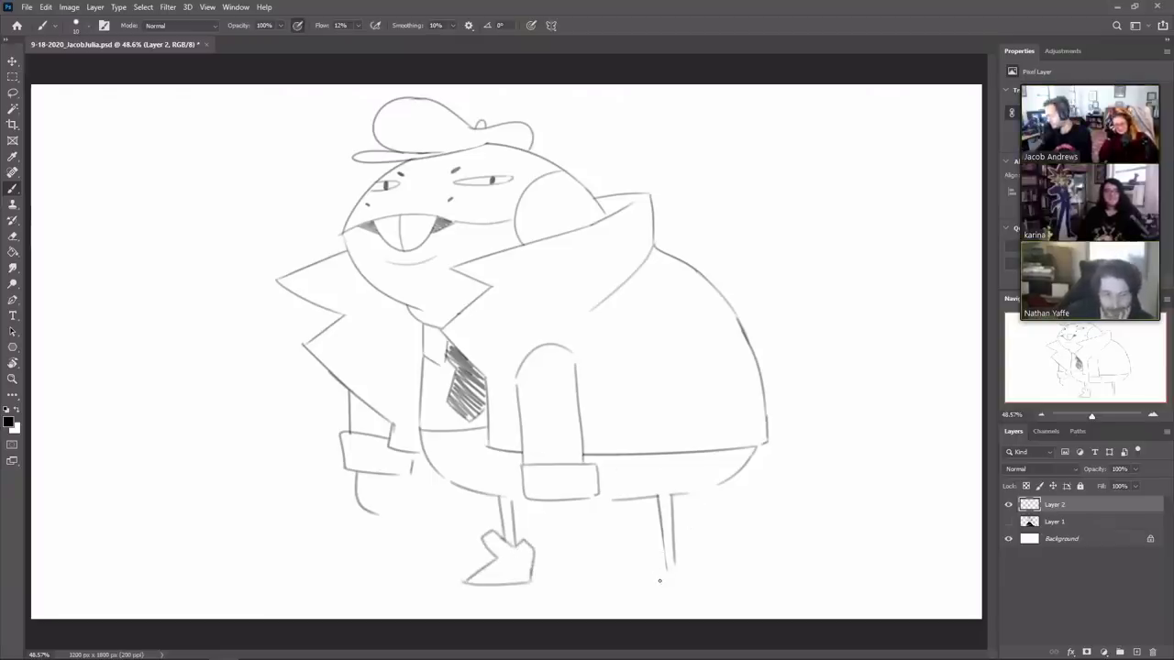
mouse_move(659, 580)
left_mouse_down()
mouse_move(653, 556)
mouse_move(647, 606)
left_mouse_up()
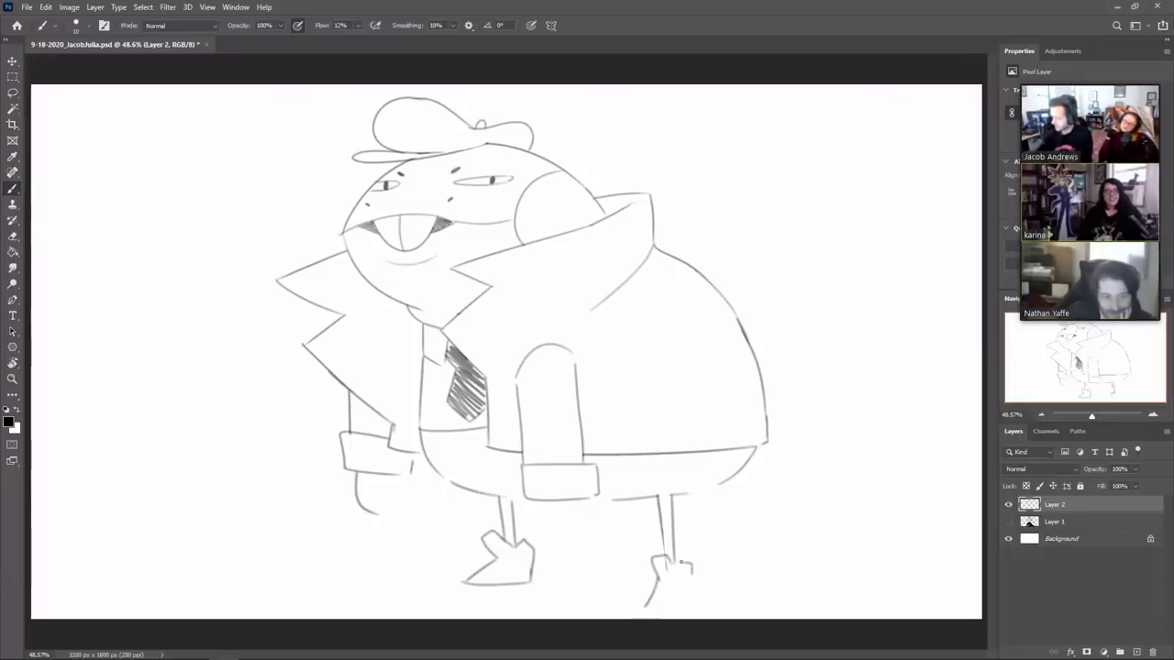
left_click_drag(683, 563, 693, 597)
Step: Scale the character sketch down proportionally to about 88%, and finish the rear shoe's toe and sole
key("v")
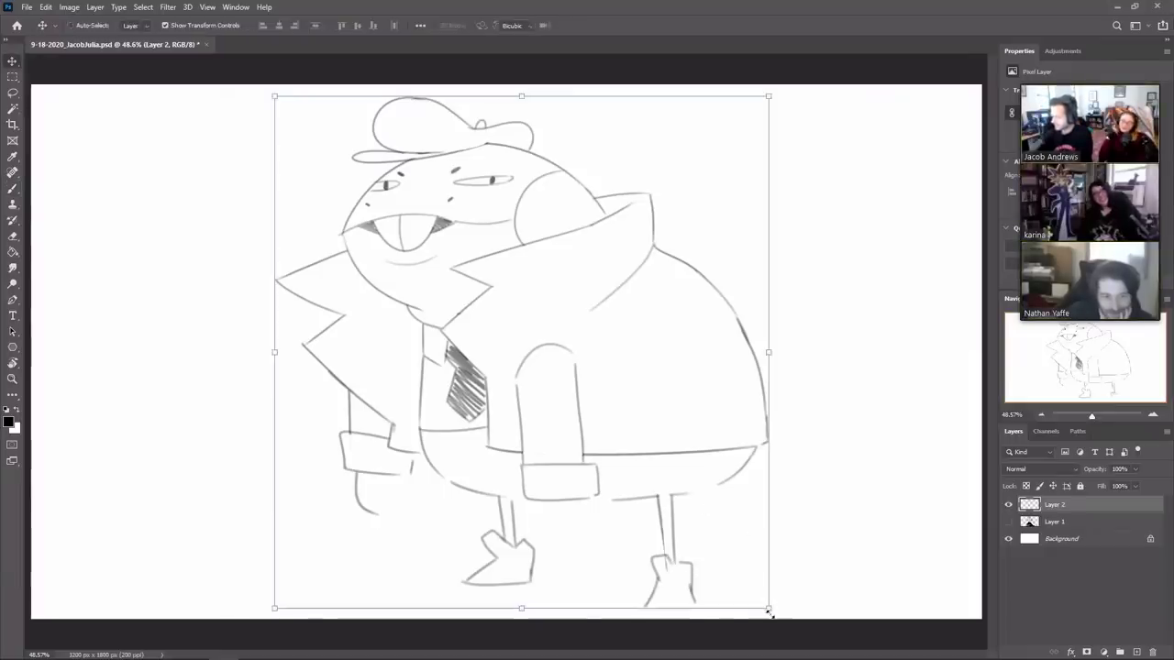
left_click_drag(768, 610, 711, 547)
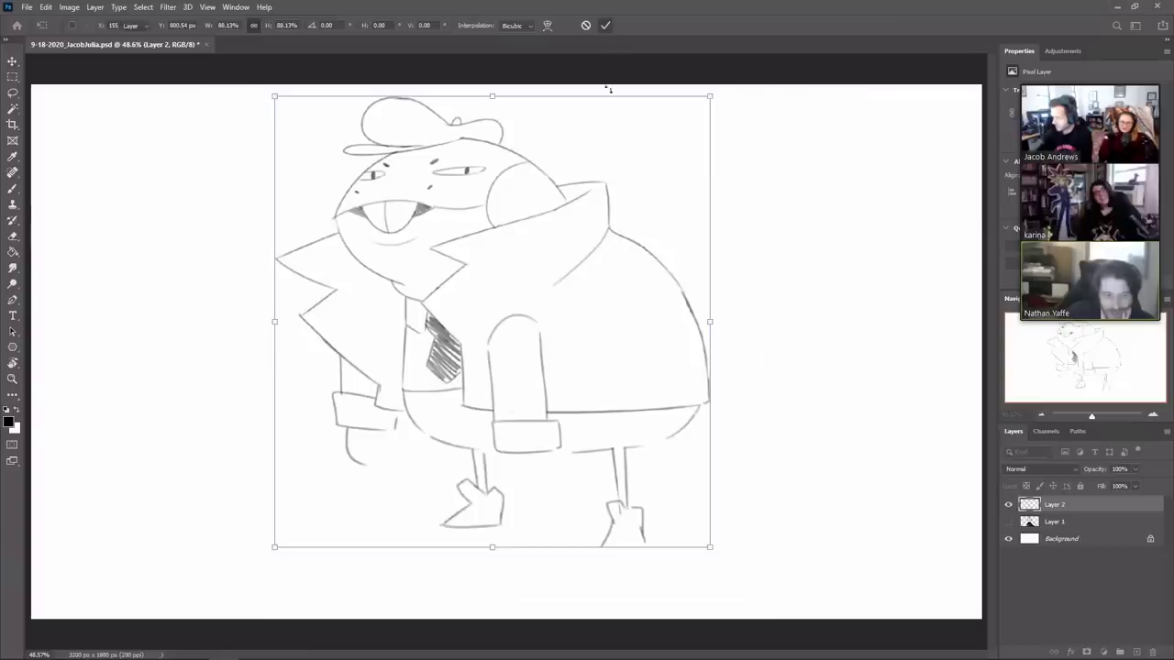
key("Return")
key("b")
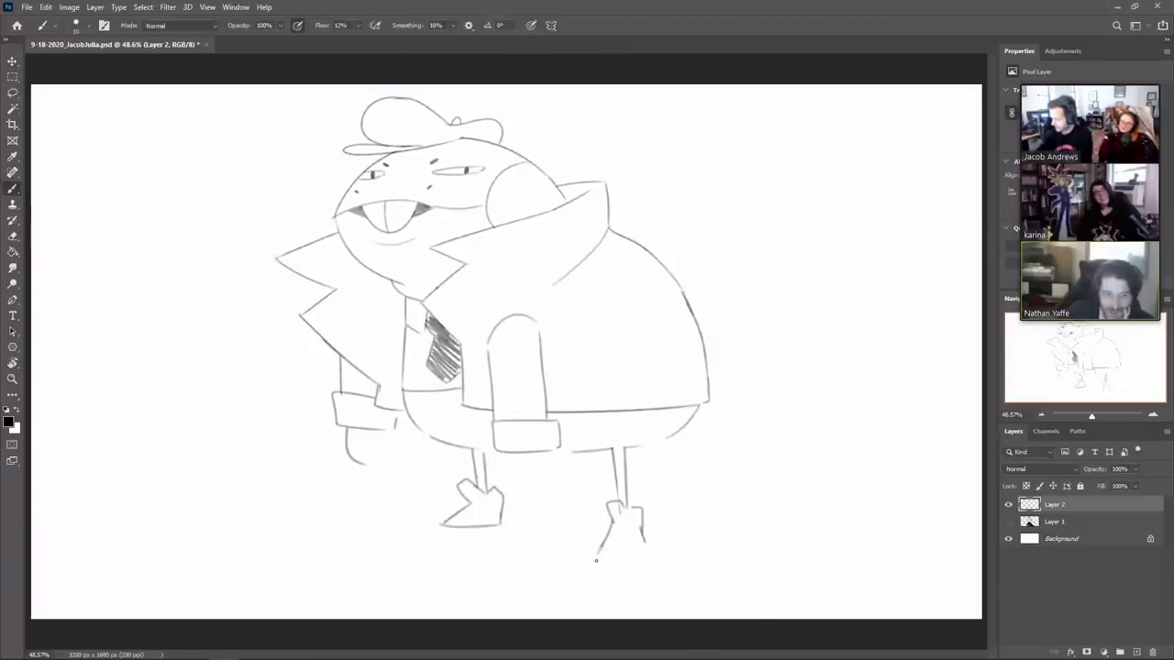
left_click_drag(644, 542, 617, 562)
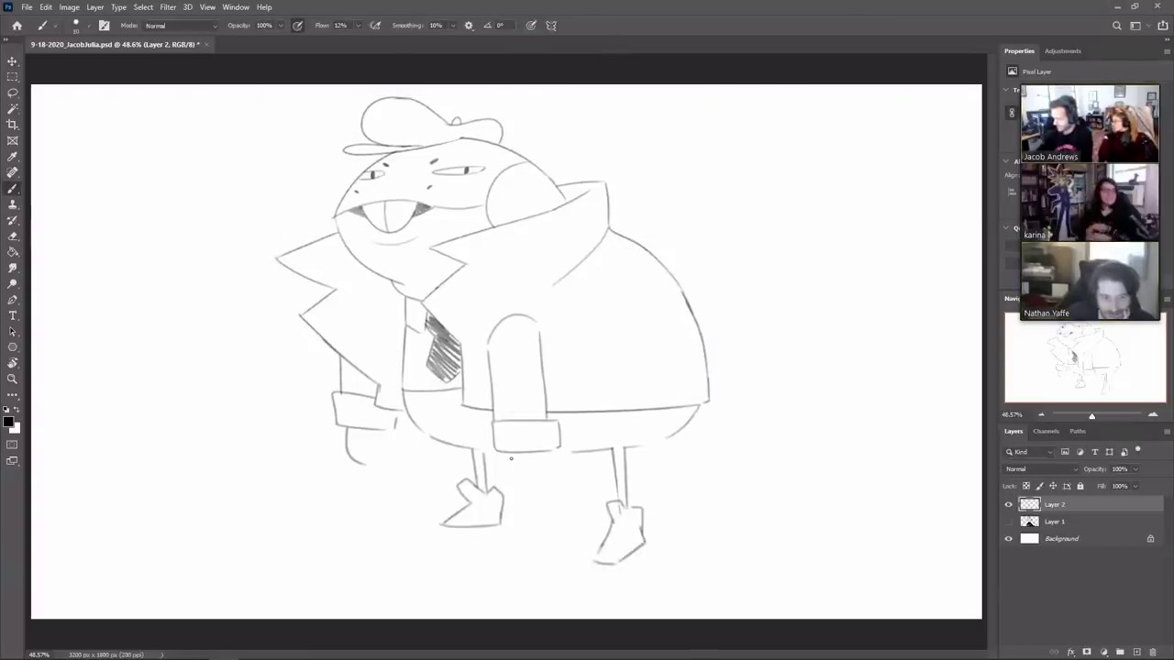
Step: Draw fingered hands hanging below the near and far cuffs, and add curved lines down the lower belly
mouse_move(509, 454)
left_mouse_down()
mouse_move(528, 486)
mouse_move(560, 483)
mouse_move(536, 464)
mouse_move(545, 486)
left_mouse_up()
key("ctrl+z")
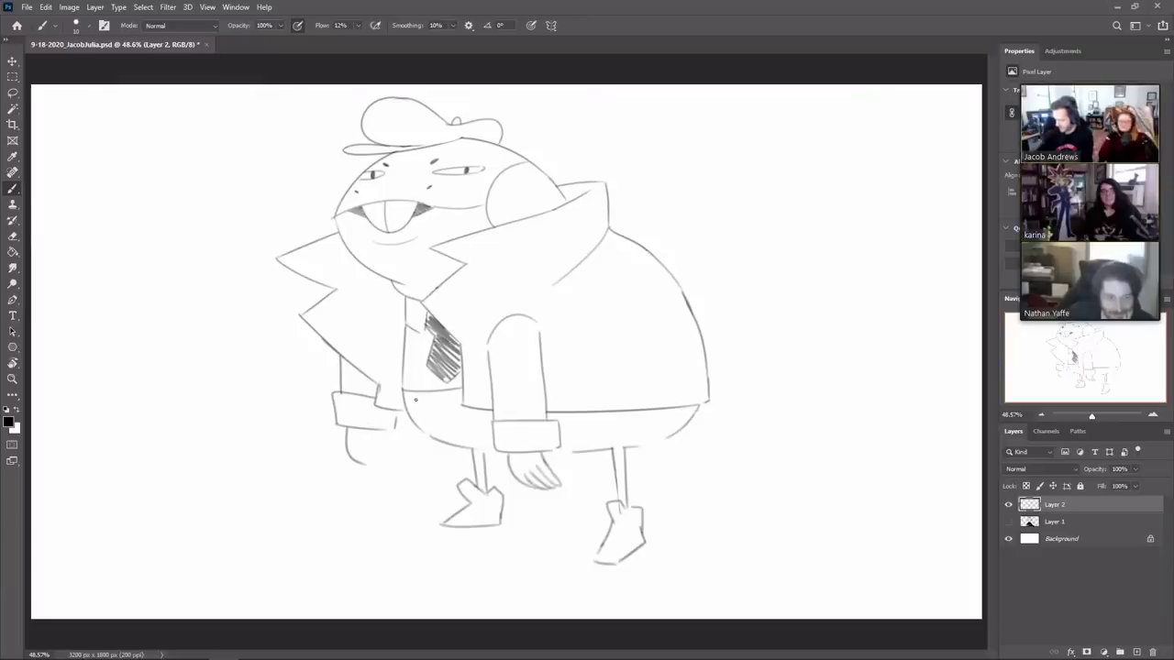
mouse_move(352, 456)
left_mouse_down()
mouse_move(376, 469)
mouse_move(384, 454)
left_mouse_up()
key("ctrl+z")
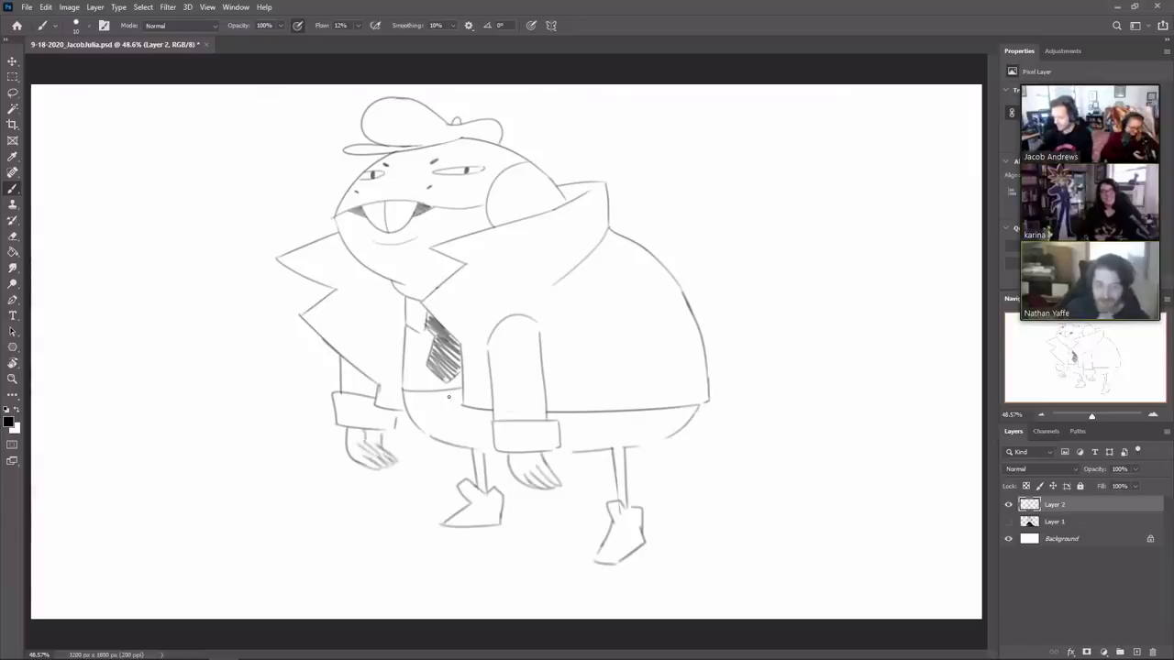
mouse_move(448, 396)
left_mouse_down()
mouse_move(469, 447)
mouse_move(473, 408)
left_mouse_up()
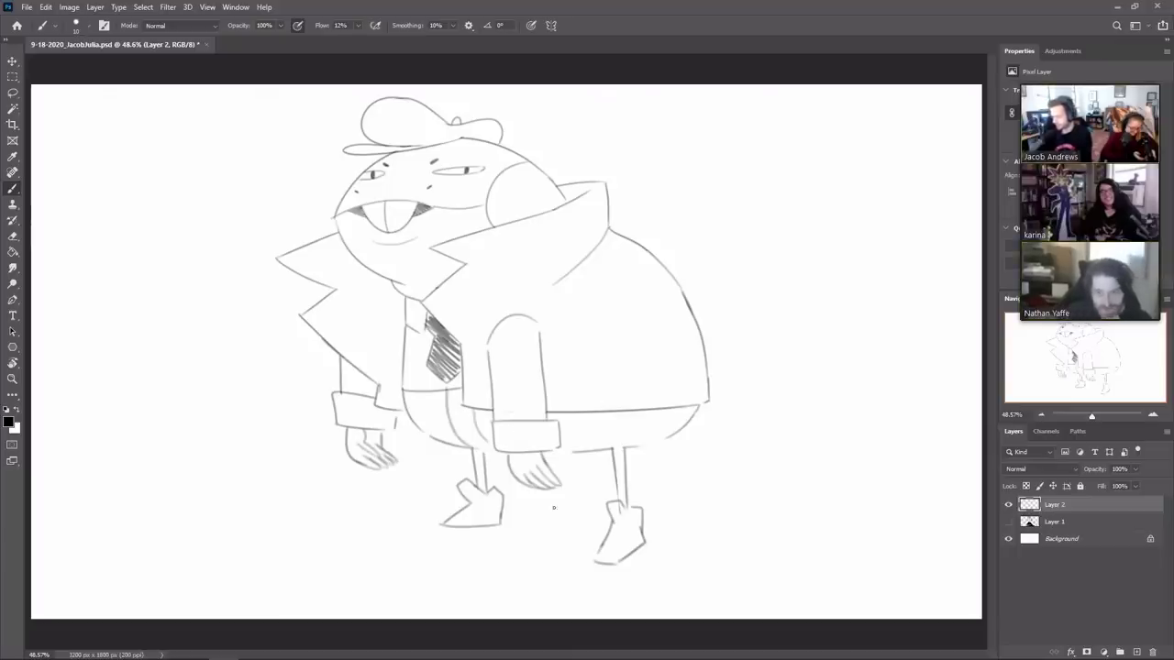
Step: Try a large ground curve around the feet, undo it, and scale the character sketch down proportionally
mouse_move(444, 488)
left_mouse_down()
mouse_move(279, 596)
mouse_move(394, 602)
left_mouse_up()
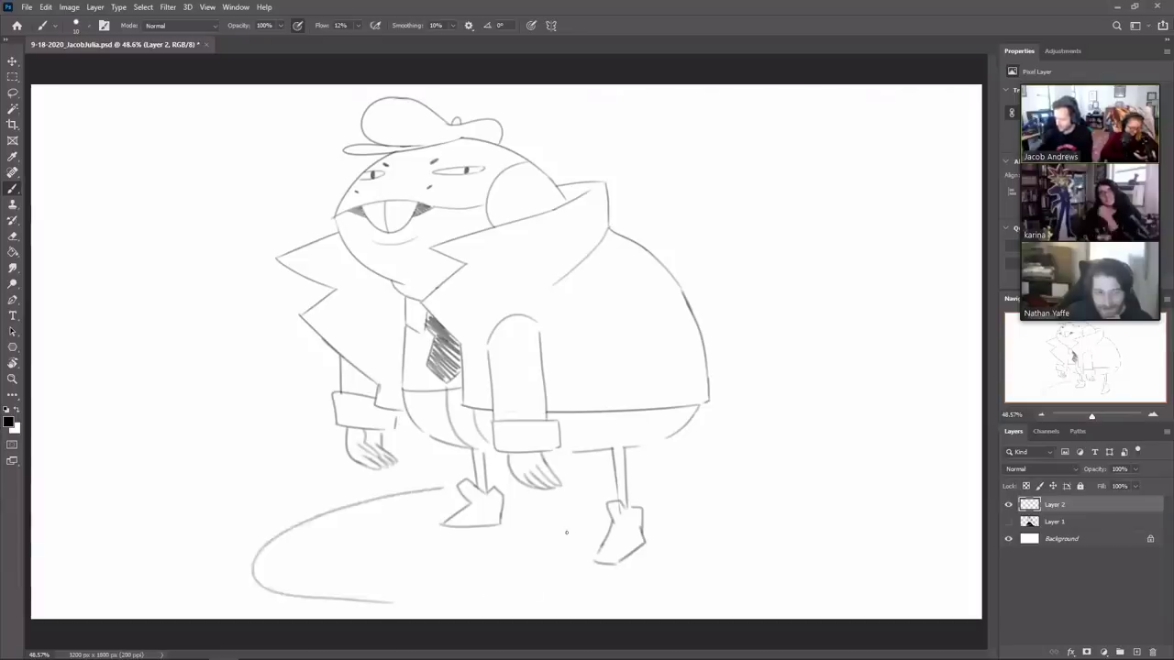
key("ctrl+z")
key("ctrl+t")
mouse_move(705, 561)
left_mouse_down()
mouse_move(678, 506)
mouse_move(647, 500)
left_mouse_up()
left_click(605, 24)
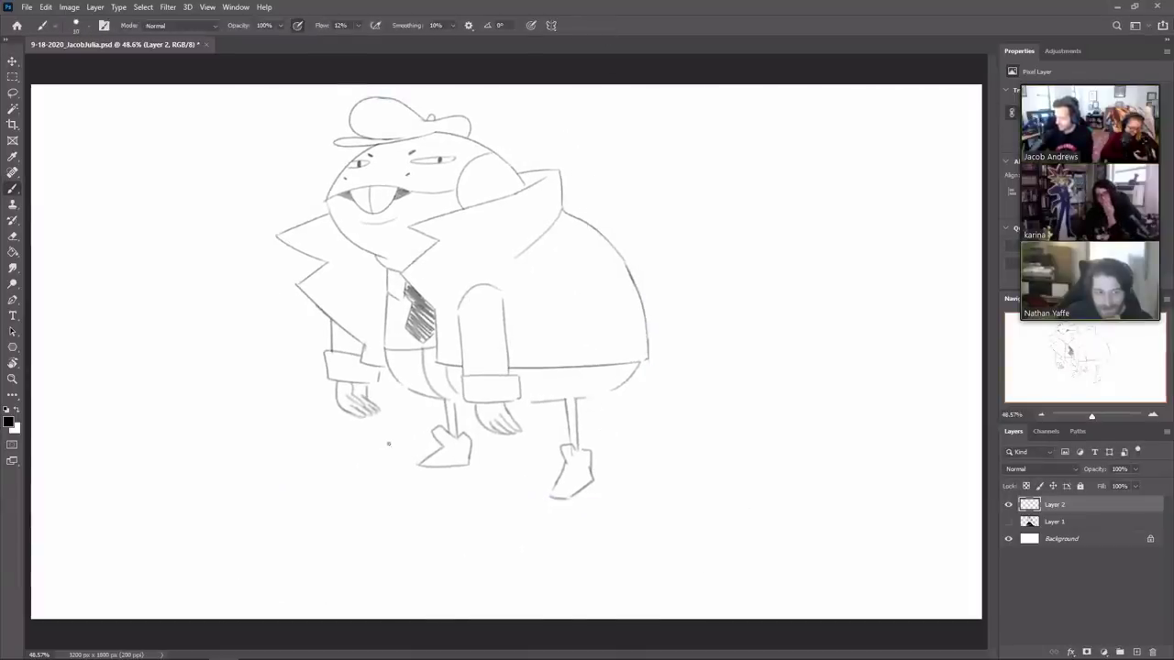
Step: Draw a wide oval lily pad under the feet with a triangular front notch, erasing the outline across the notch
mouse_move(398, 438)
left_mouse_down()
mouse_move(240, 491)
mouse_move(458, 536)
mouse_move(667, 545)
mouse_move(810, 486)
mouse_move(618, 433)
mouse_move(536, 442)
left_mouse_up()
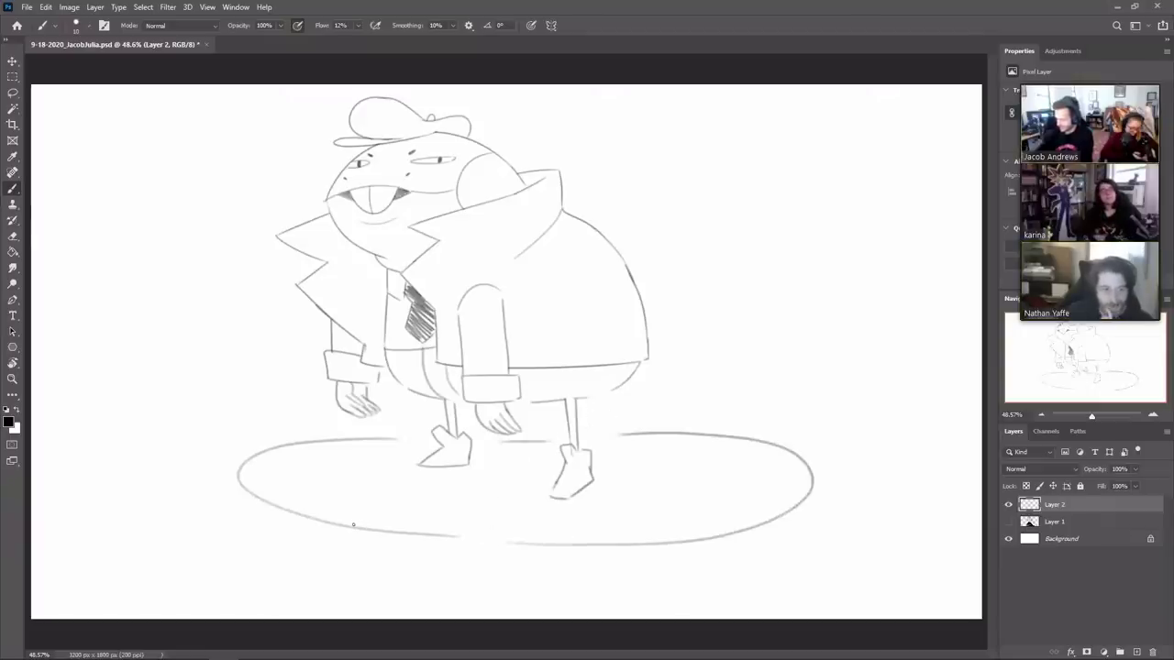
left_click_drag(353, 525, 467, 496)
key("e")
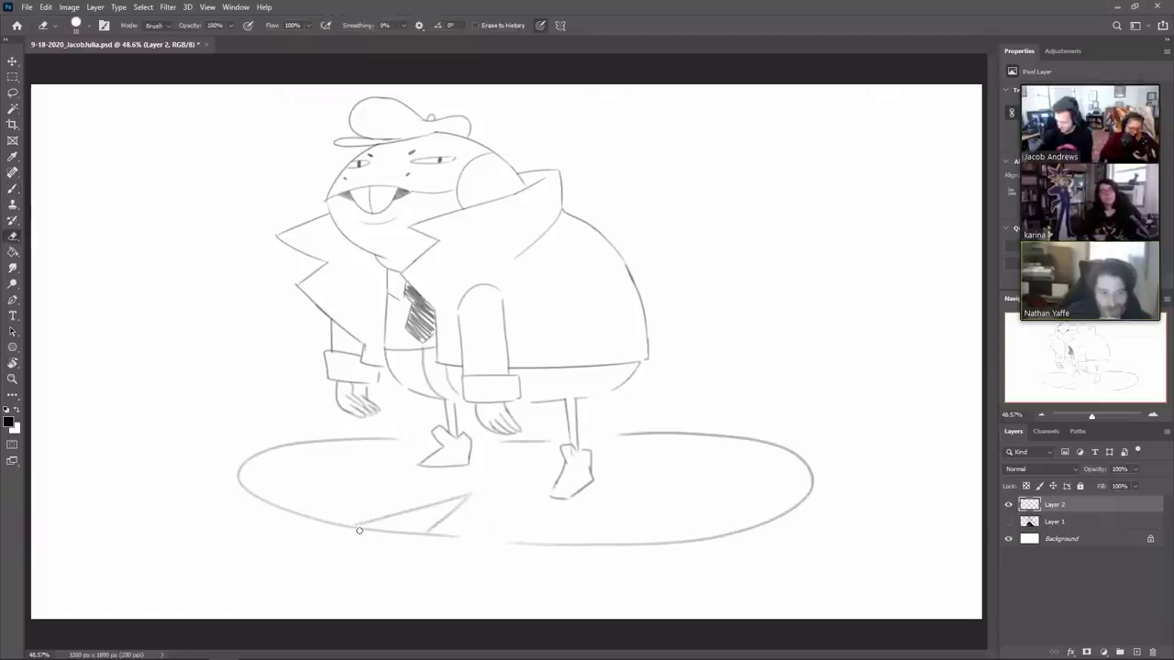
left_click_drag(358, 529, 427, 529)
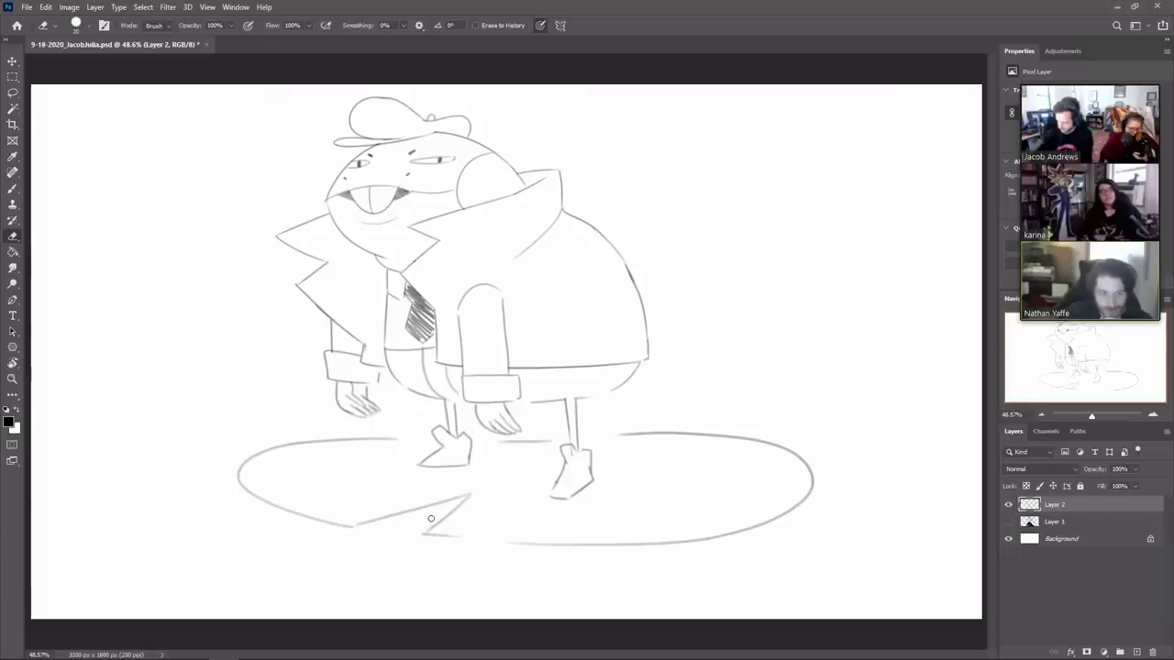
Step: Draw a gently wavy horizon line behind the character, spanning from one canvas edge to the other
key("b")
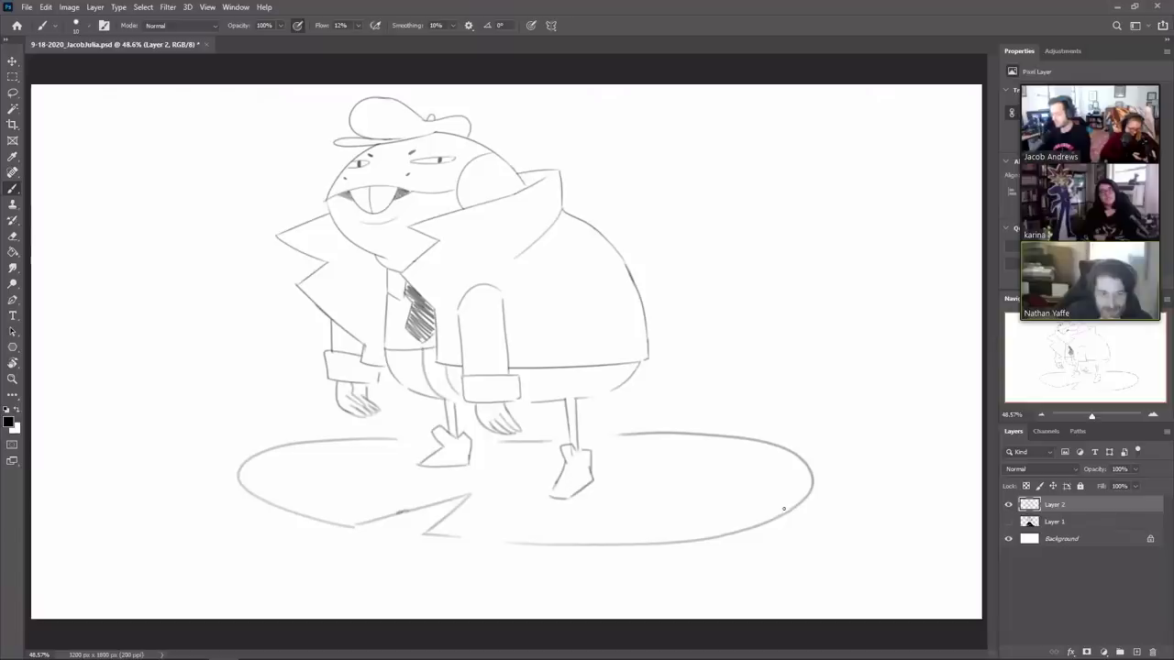
left_click_drag(330, 402, 44, 396)
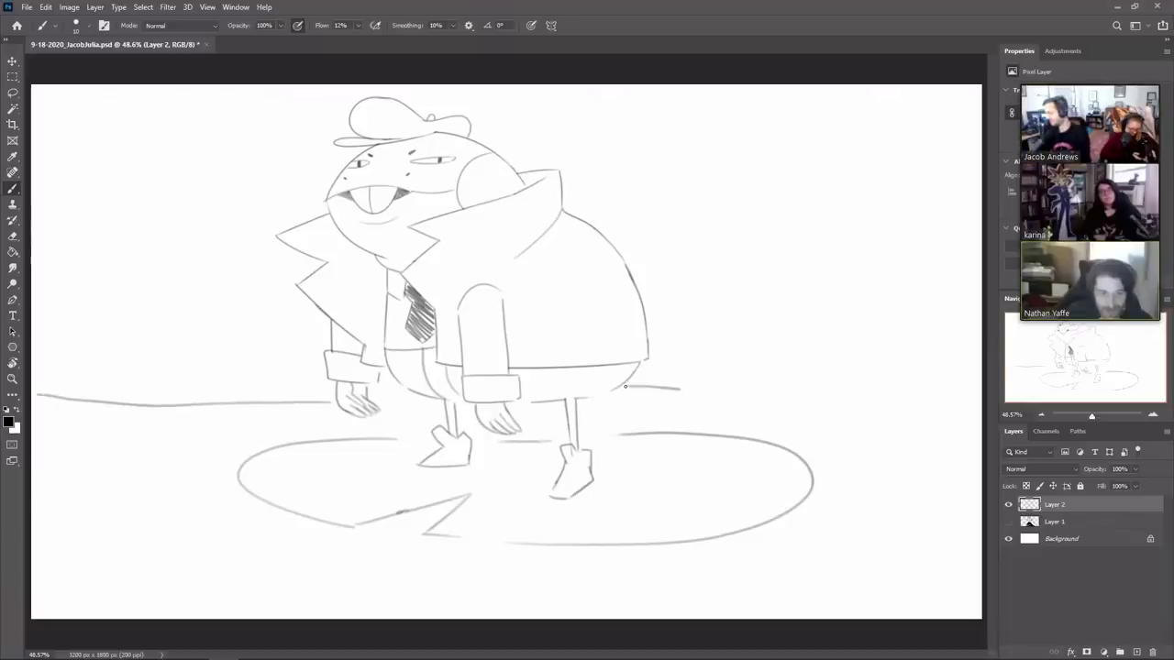
mouse_move(880, 407)
left_mouse_down()
mouse_move(625, 386)
mouse_move(981, 406)
left_mouse_up()
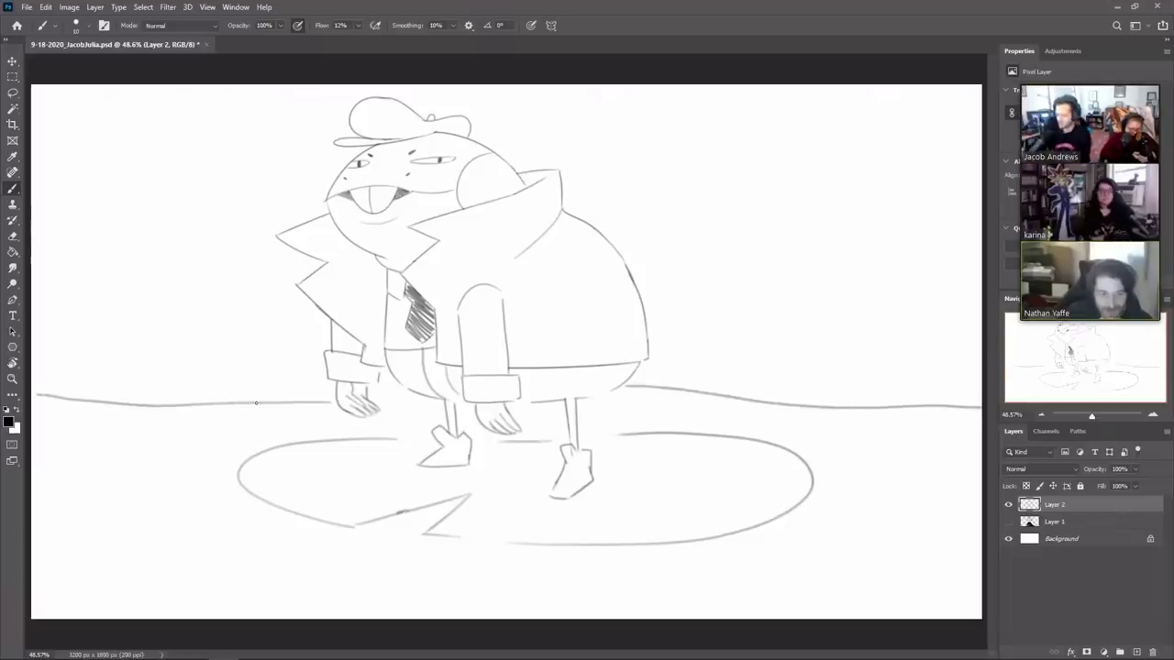
Step: Draw two tall cattails and a pointed leaf blade growing from the horizon in front of the character
mouse_move(158, 224)
left_mouse_down()
mouse_move(256, 401)
mouse_move(162, 228)
left_mouse_up()
mouse_move(251, 376)
left_mouse_down()
mouse_move(239, 236)
mouse_move(254, 382)
left_mouse_up()
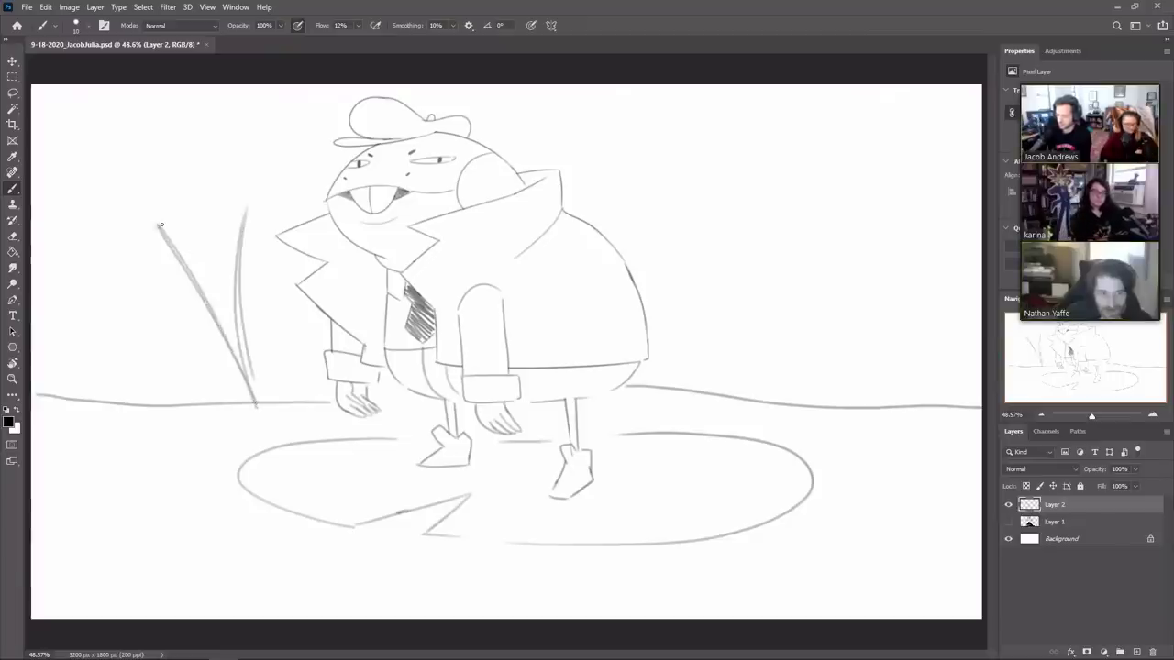
mouse_move(159, 228)
left_mouse_down()
mouse_move(141, 184)
mouse_move(161, 228)
left_mouse_up()
left_click_drag(118, 167, 125, 178)
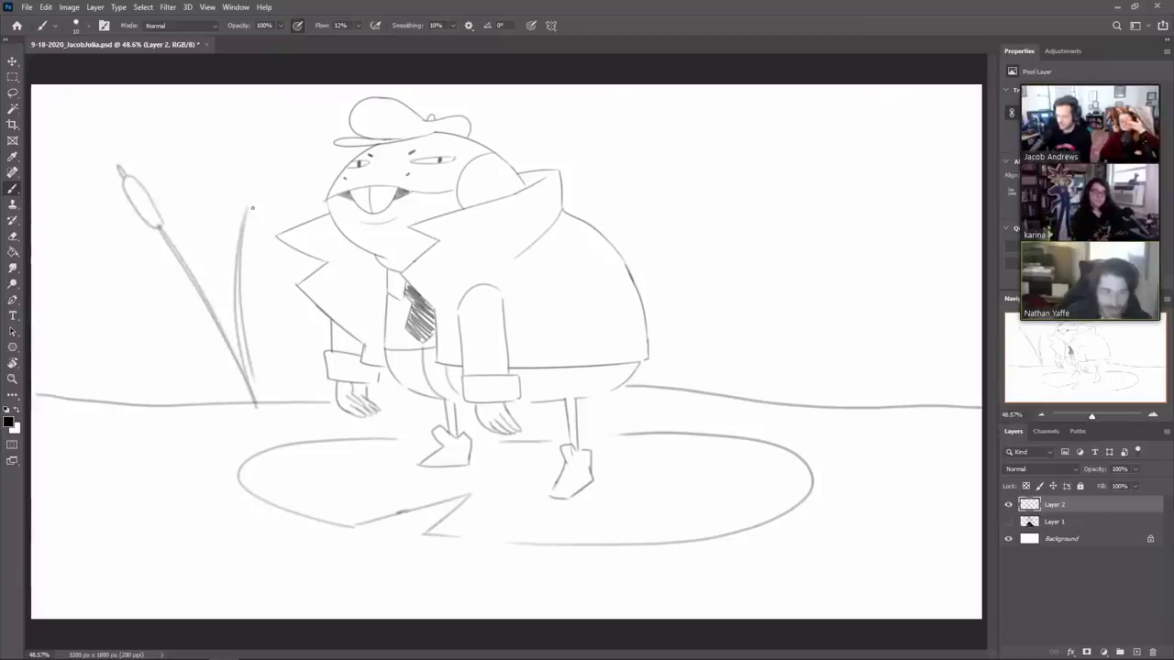
left_click_drag(247, 209, 265, 130)
left_click_drag(249, 340, 255, 402)
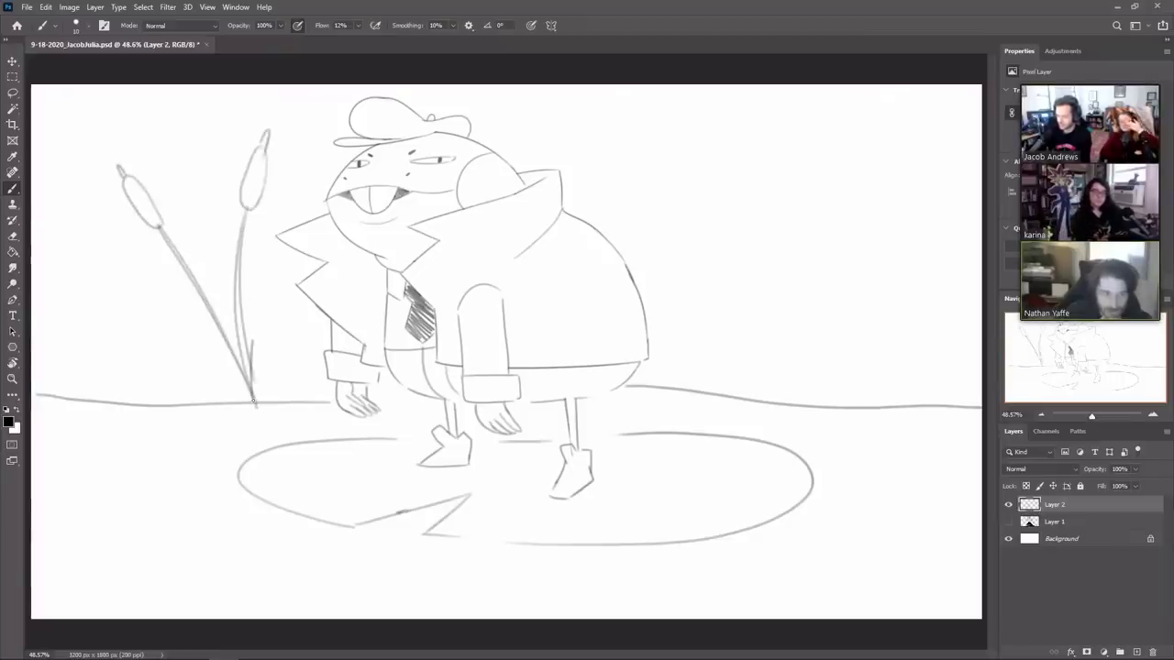
left_click_drag(276, 261, 254, 397)
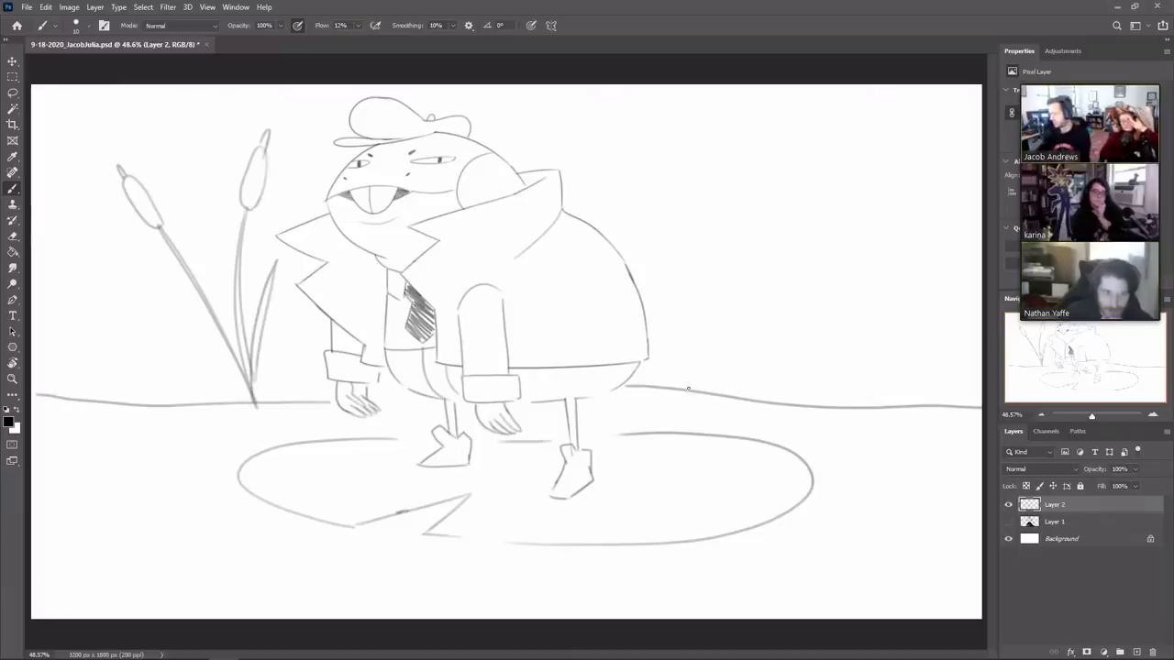
Step: Draw two tall cattails growing from one spot on the horizon behind the character's back
mouse_move(689, 388)
left_mouse_down()
mouse_move(705, 339)
mouse_move(683, 385)
left_mouse_up()
key("ctrl+z")
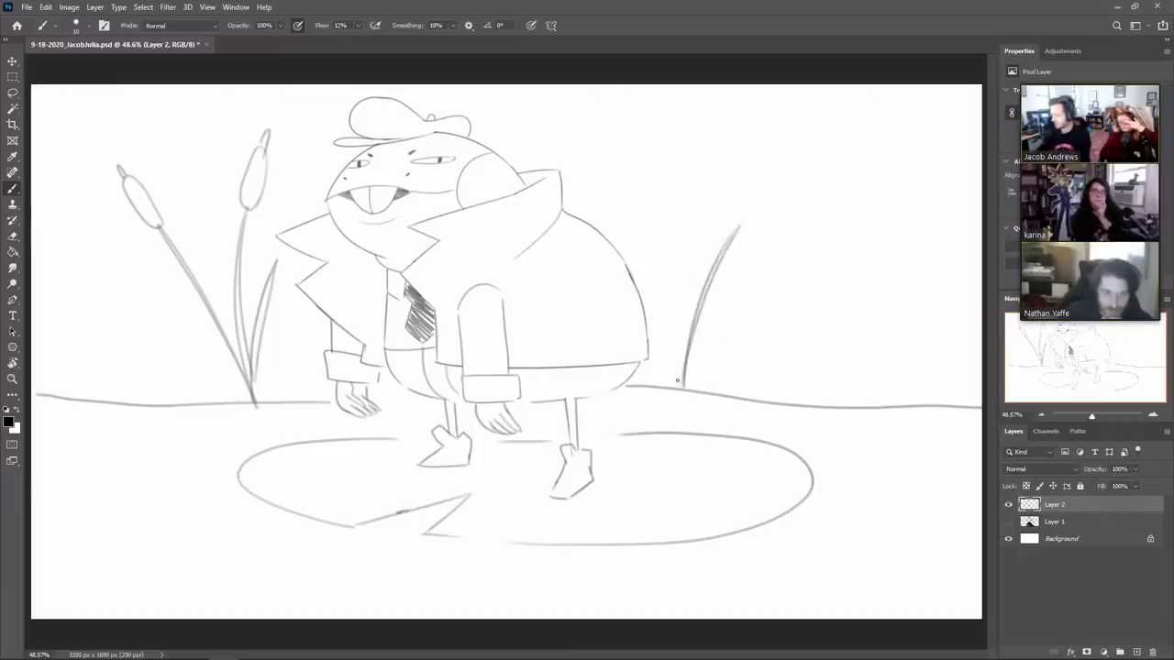
mouse_move(739, 224)
left_mouse_down()
mouse_move(763, 168)
mouse_move(769, 197)
mouse_move(739, 228)
left_mouse_up()
mouse_move(770, 160)
left_mouse_down()
mouse_move(768, 170)
mouse_move(780, 152)
left_mouse_up()
mouse_move(686, 389)
left_mouse_down()
mouse_move(666, 144)
mouse_move(682, 205)
left_mouse_up()
left_click_drag(666, 149, 662, 121)
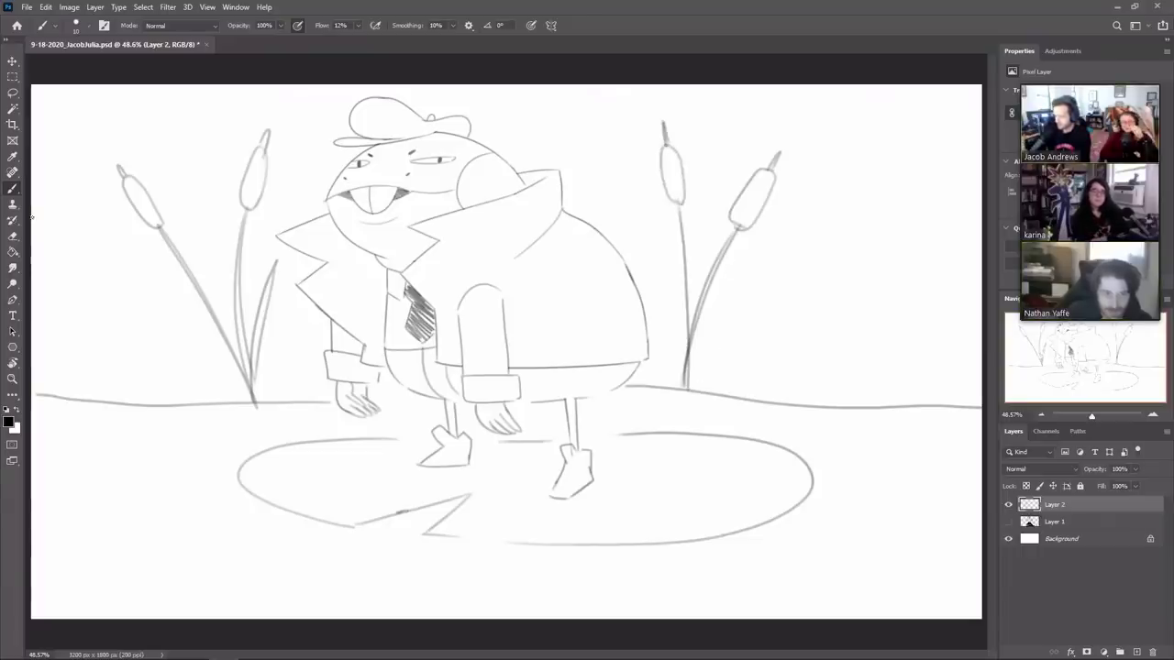
Step: Draw a bumpy line of distant foliage across the background, on both sides of the character and behind the cattails
mouse_move(32, 216)
left_mouse_down()
mouse_move(137, 257)
mouse_move(299, 201)
left_mouse_up()
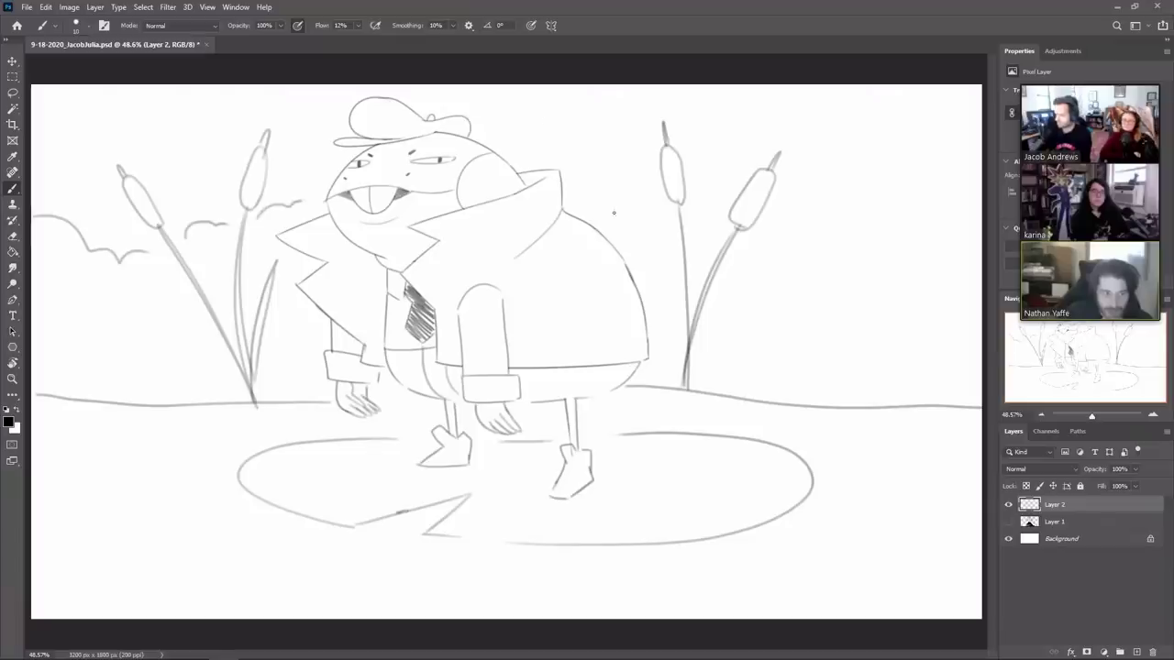
left_click_drag(636, 213, 601, 218)
mouse_move(693, 237)
left_mouse_down()
mouse_move(751, 264)
mouse_move(834, 228)
mouse_move(924, 211)
mouse_move(961, 220)
left_mouse_up()
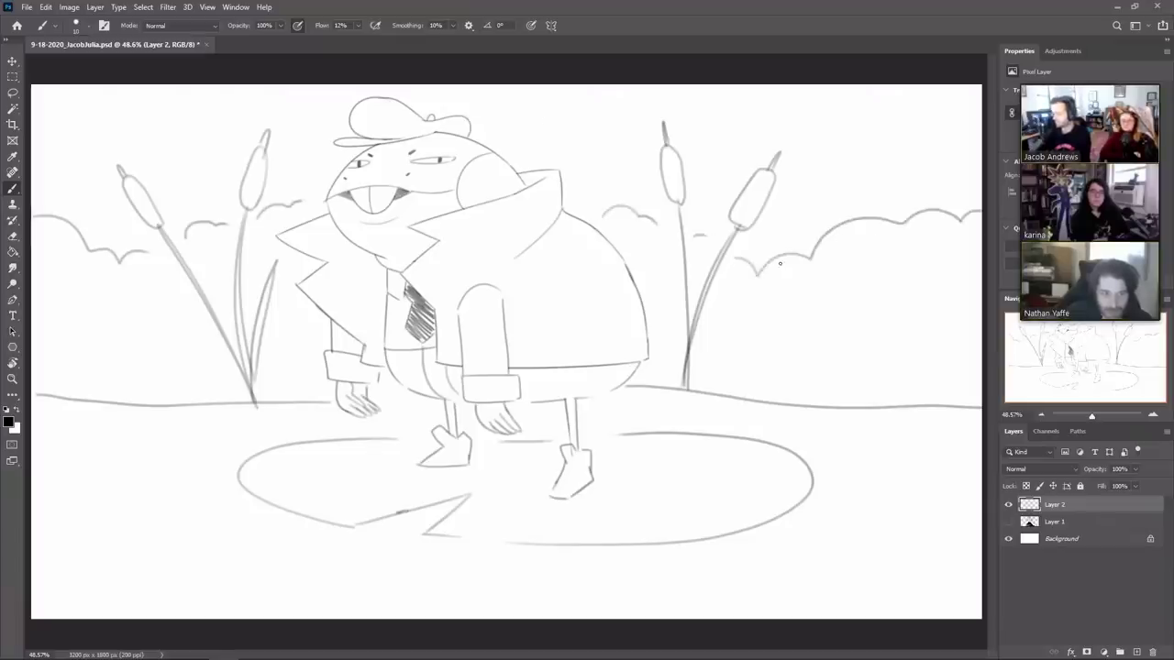
Step: Finish the distant foliage line behind the character and strengthen the stem of the upright cattail there
left_click_drag(759, 272, 811, 256)
left_click_drag(676, 199, 687, 380)
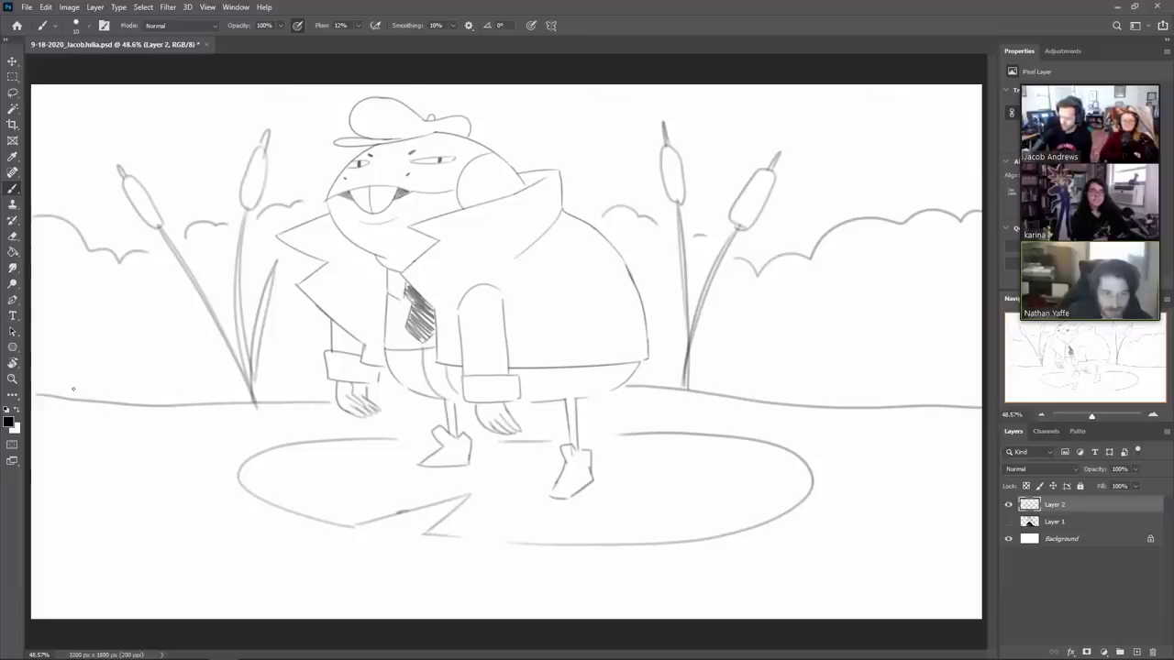
Step: Scatter small flat pebbles along the horizon and on the ground beyond both ends of the lily pad
mouse_move(117, 391)
left_mouse_down()
mouse_move(102, 391)
mouse_move(138, 395)
left_mouse_up()
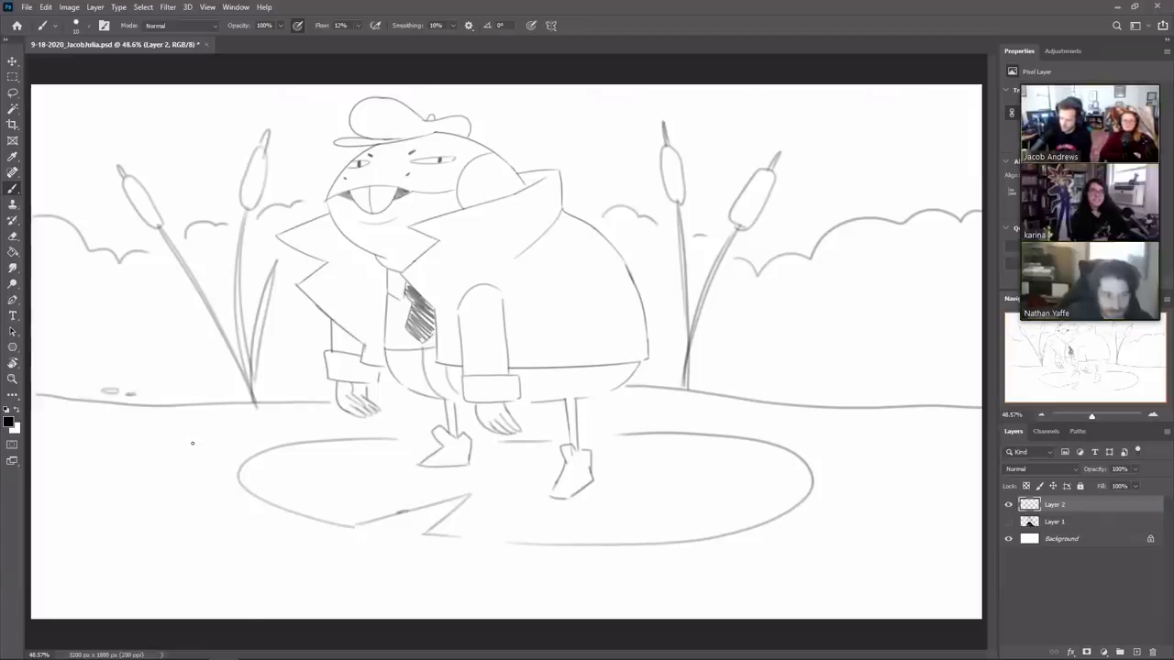
left_click_drag(192, 437, 173, 440)
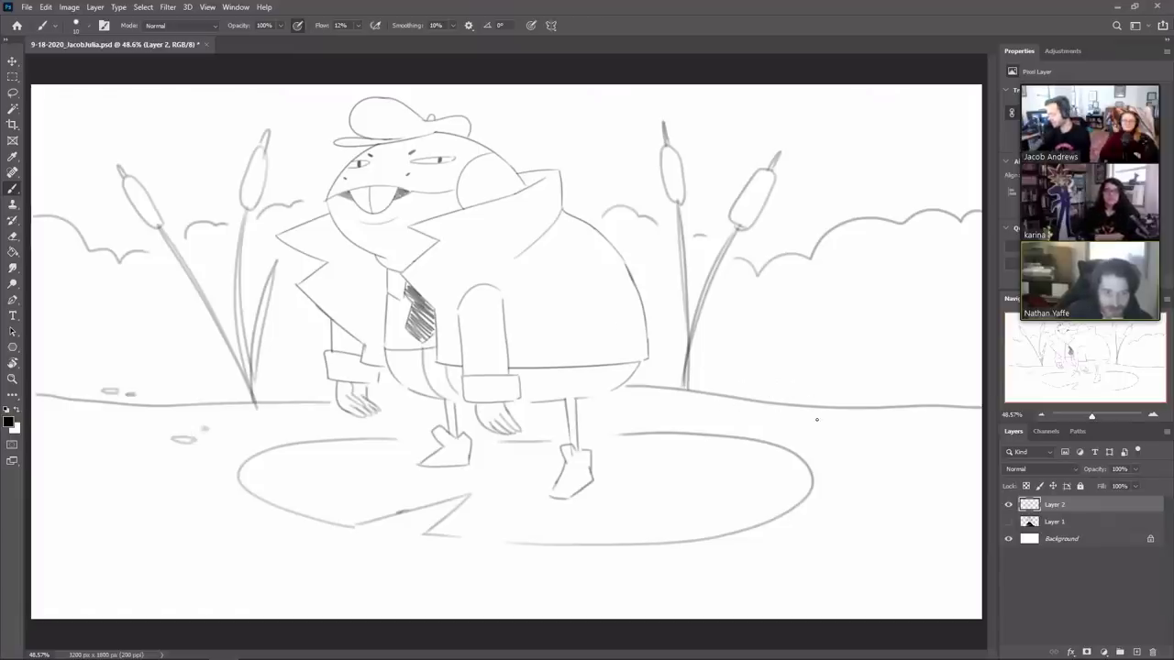
mouse_move(828, 424)
left_mouse_down()
mouse_move(815, 427)
mouse_move(843, 421)
left_mouse_up()
left_click(856, 422)
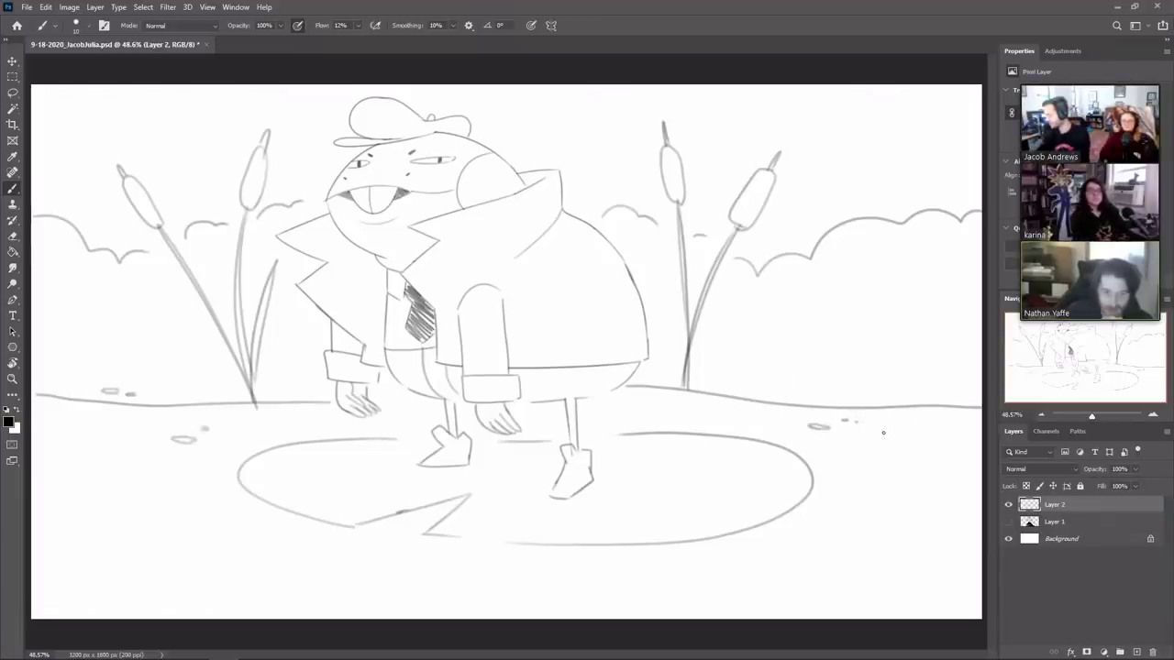
left_click(883, 431)
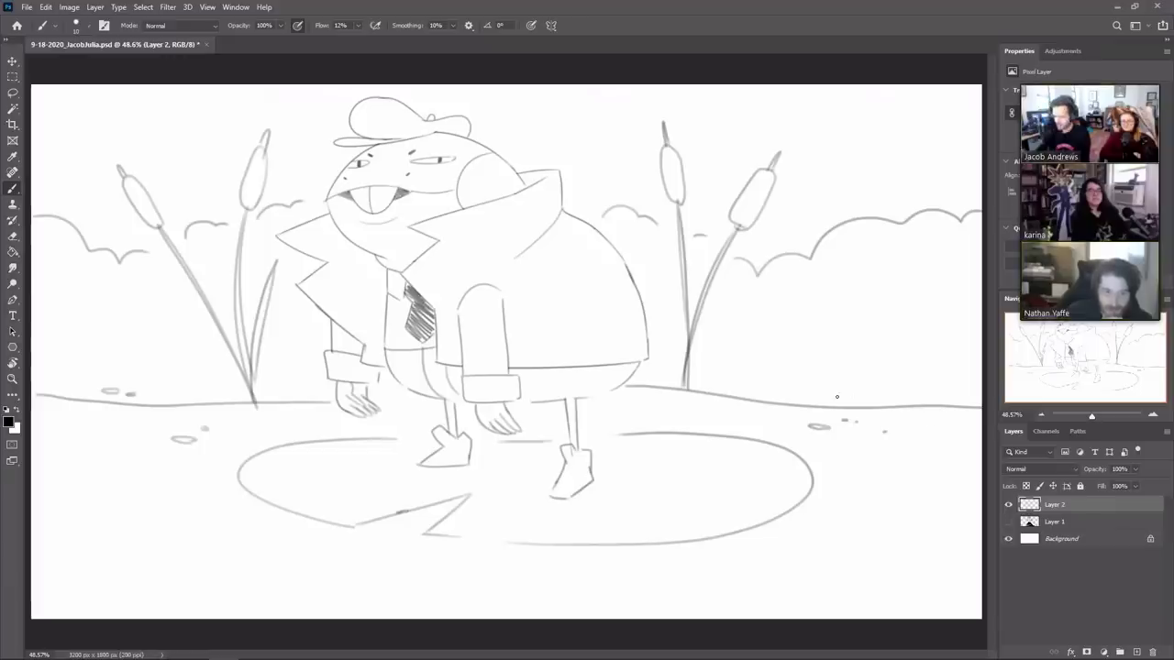
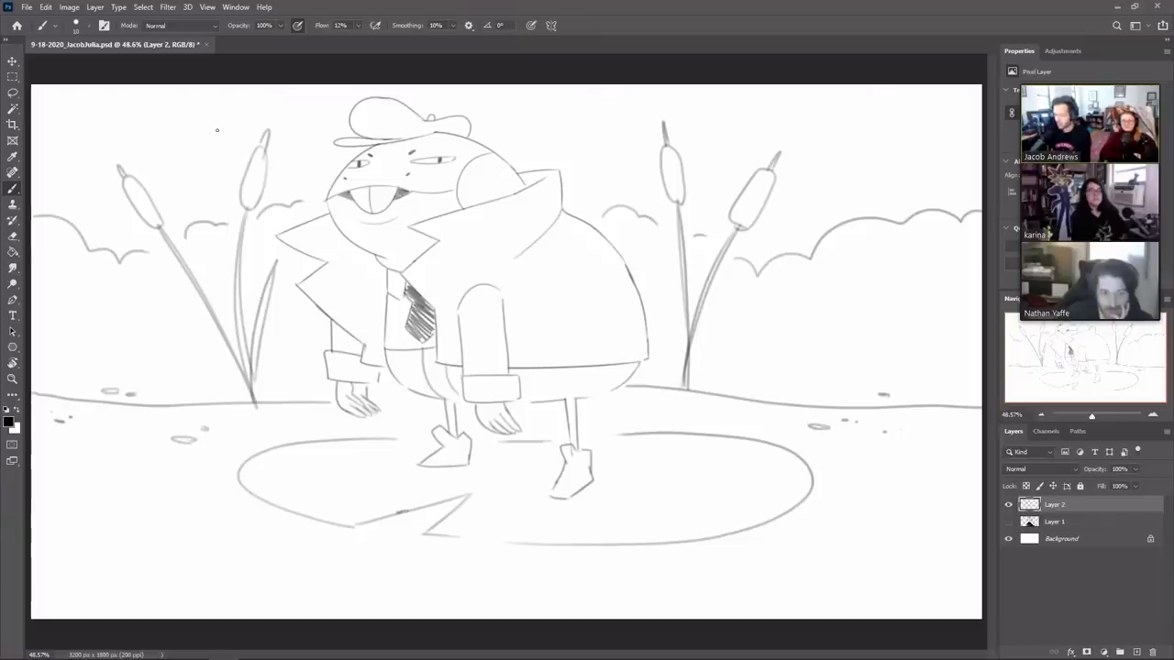
Step: Draw two small flies in the sky, one in front of the character's face and one behind its back
mouse_move(210, 122)
left_mouse_down()
mouse_move(216, 131)
mouse_move(203, 131)
left_mouse_up()
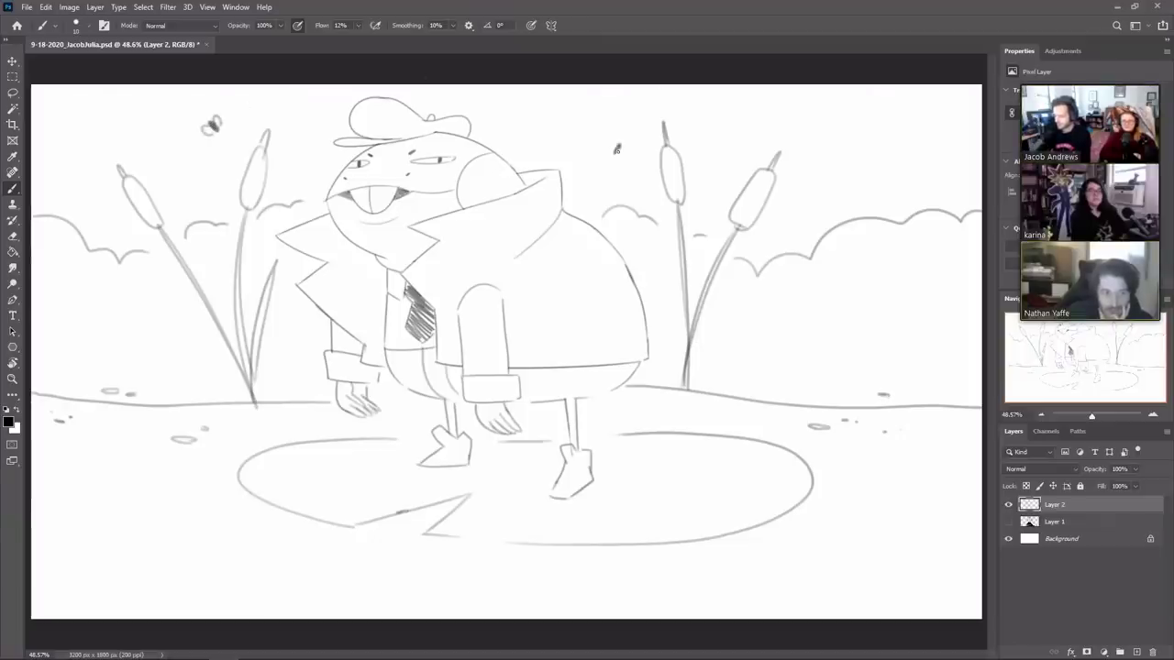
mouse_move(617, 151)
left_mouse_down()
mouse_move(611, 139)
mouse_move(627, 145)
left_mouse_up()
left_click_drag(626, 147, 620, 153)
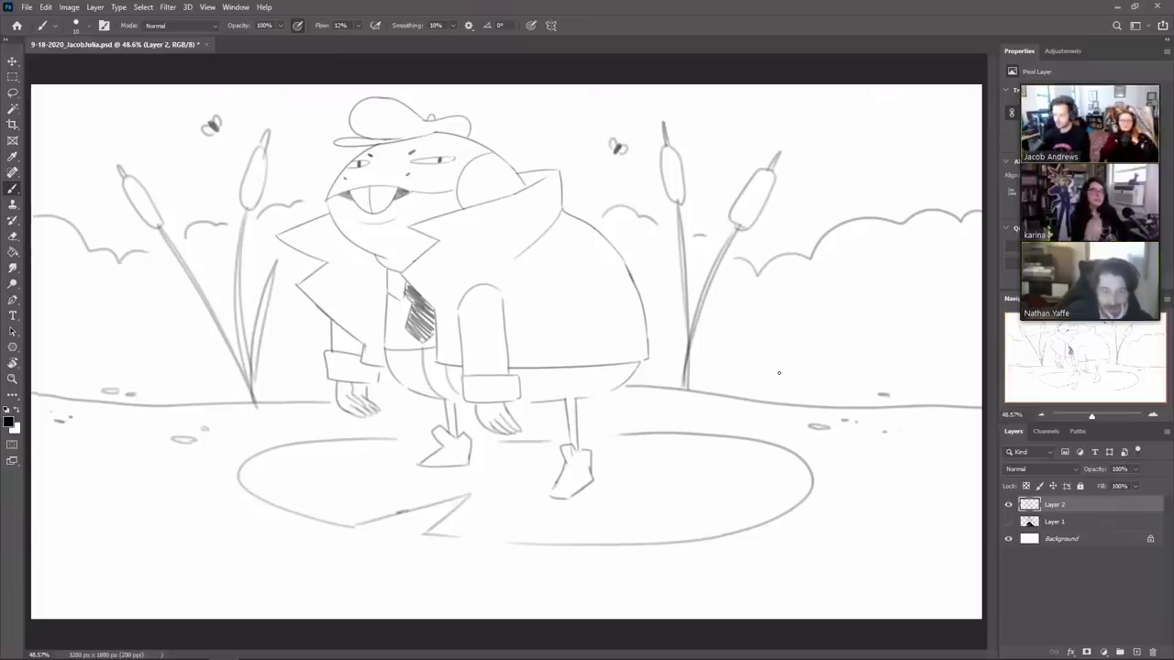
Step: Darken the front outline of the character, from the snout down the chin and throat to the belly
mouse_move(387, 268)
left_mouse_down()
mouse_move(395, 378)
mouse_move(440, 398)
left_mouse_up()
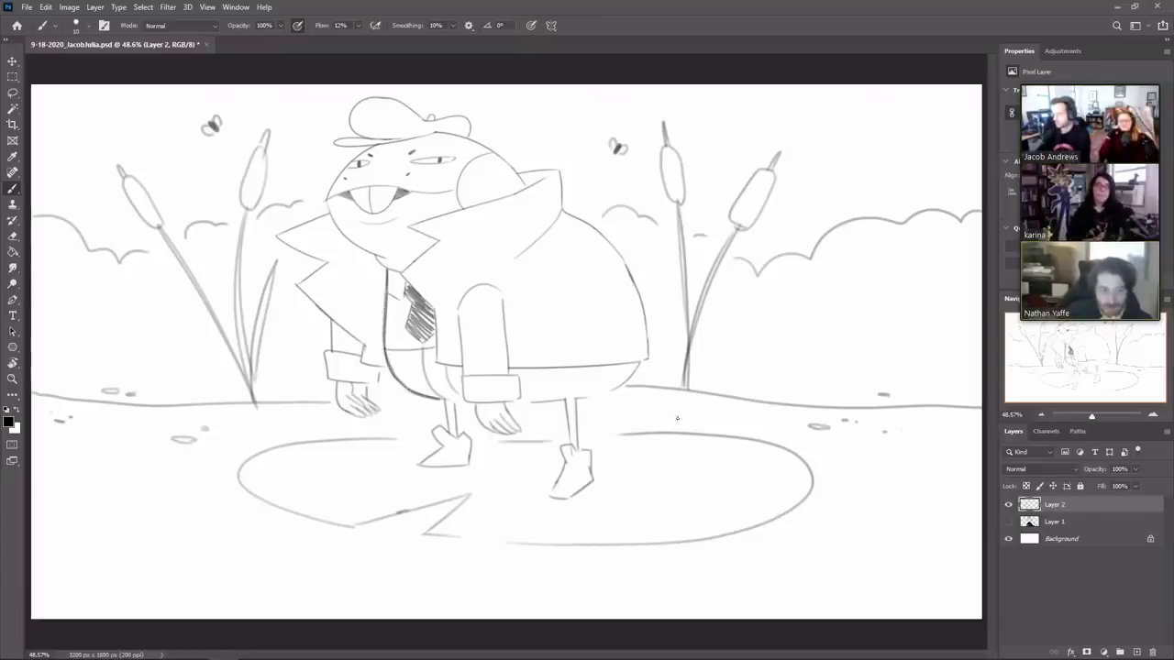
left_click_drag(376, 255, 387, 269)
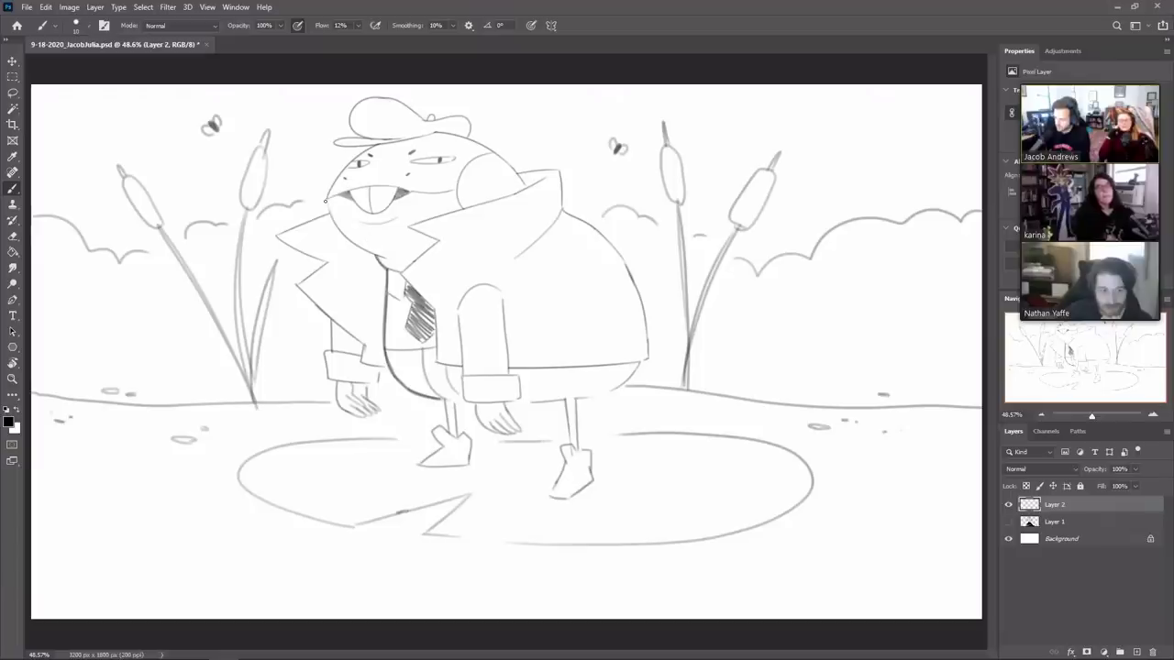
left_click_drag(326, 204, 349, 236)
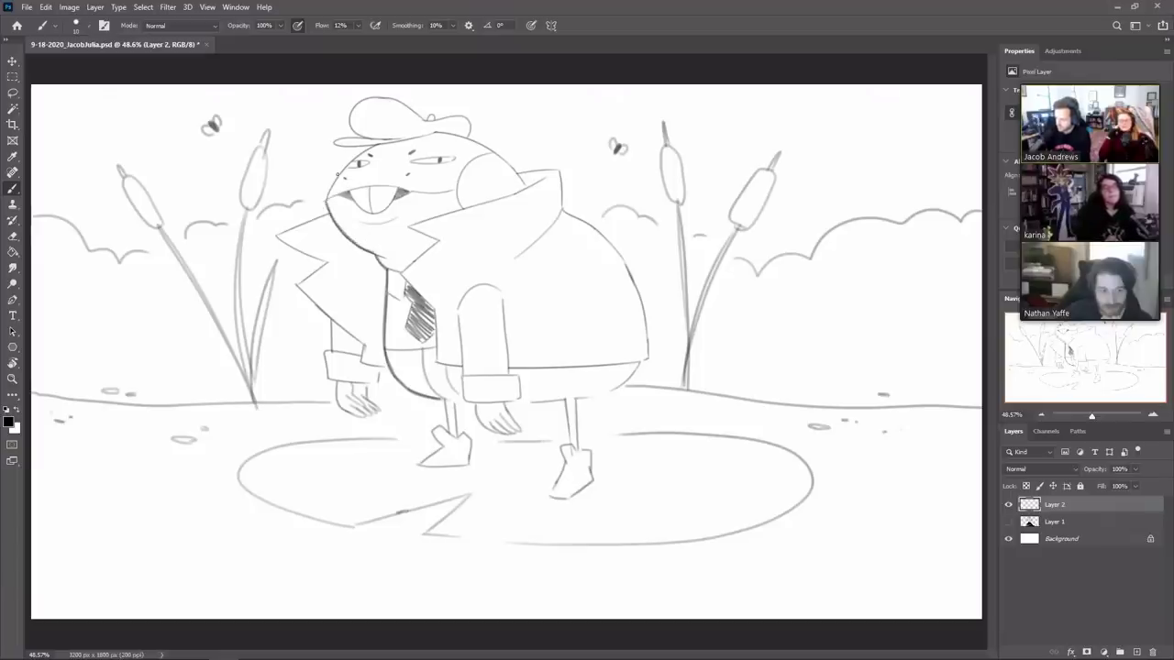
left_click_drag(336, 177, 326, 199)
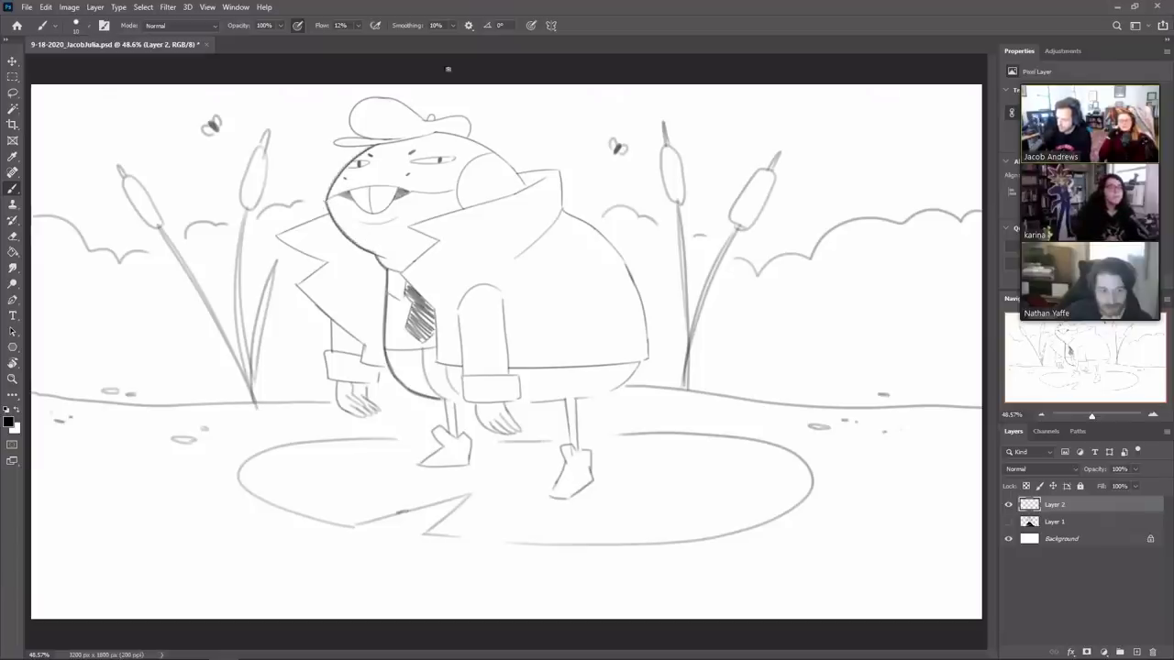
Step: Darken the curved back of the head and the outline of the cap, including its brim
left_click_drag(467, 138, 518, 173)
key("ctrl+z")
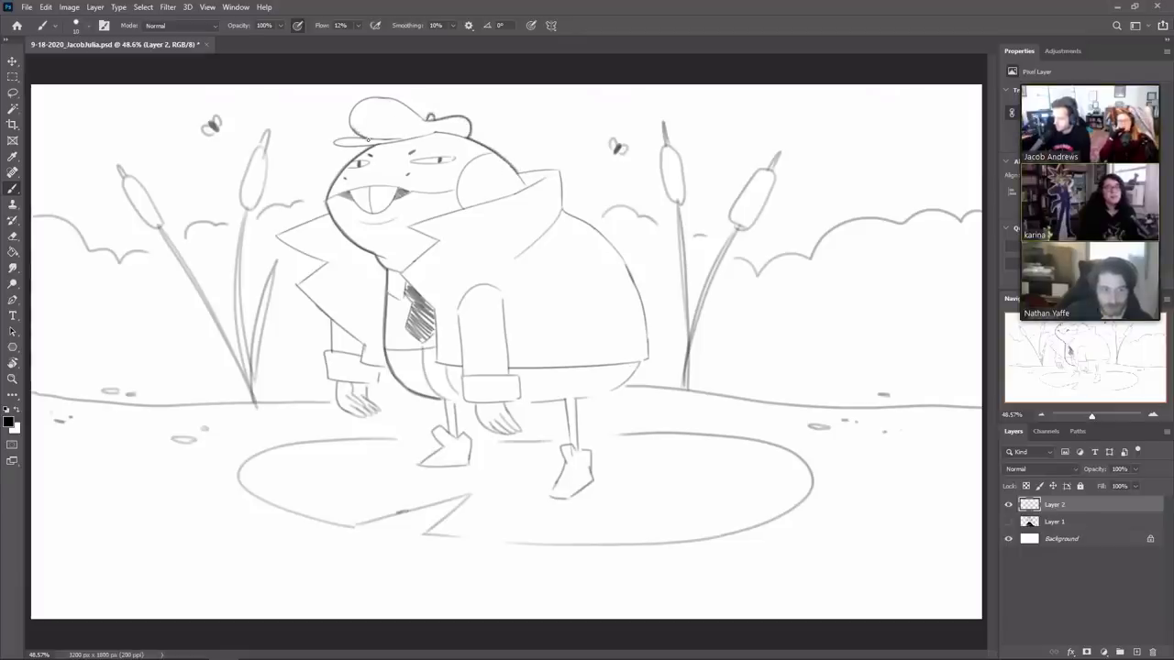
mouse_move(352, 128)
left_mouse_down()
mouse_move(354, 105)
mouse_move(400, 101)
left_mouse_up()
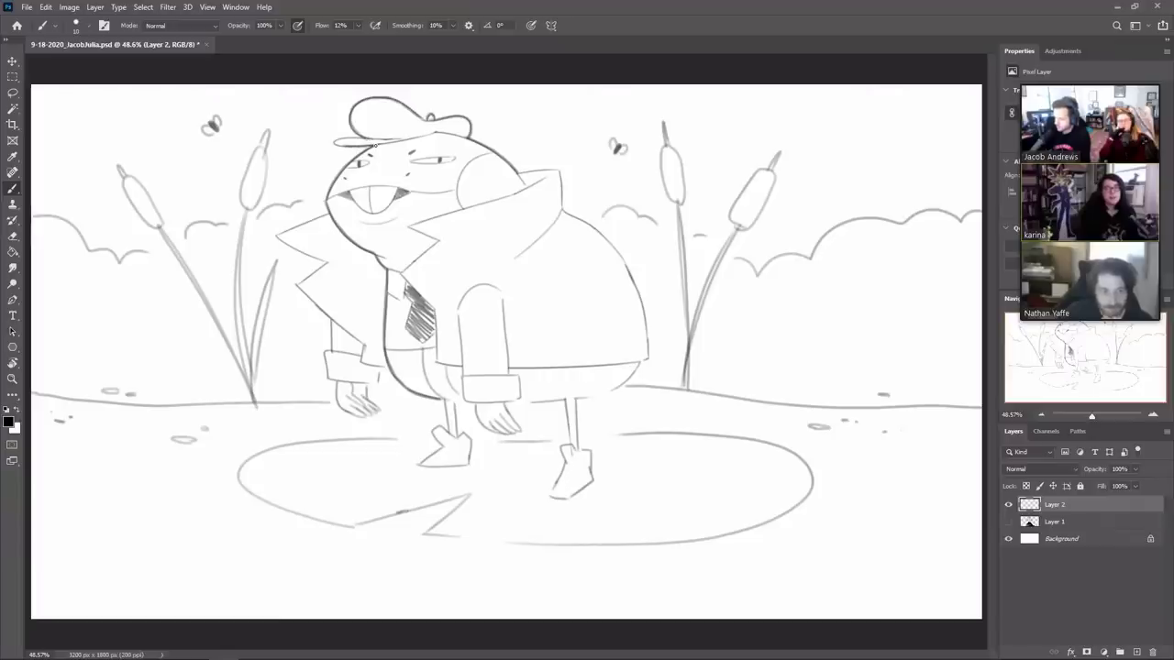
left_click_drag(335, 140, 361, 139)
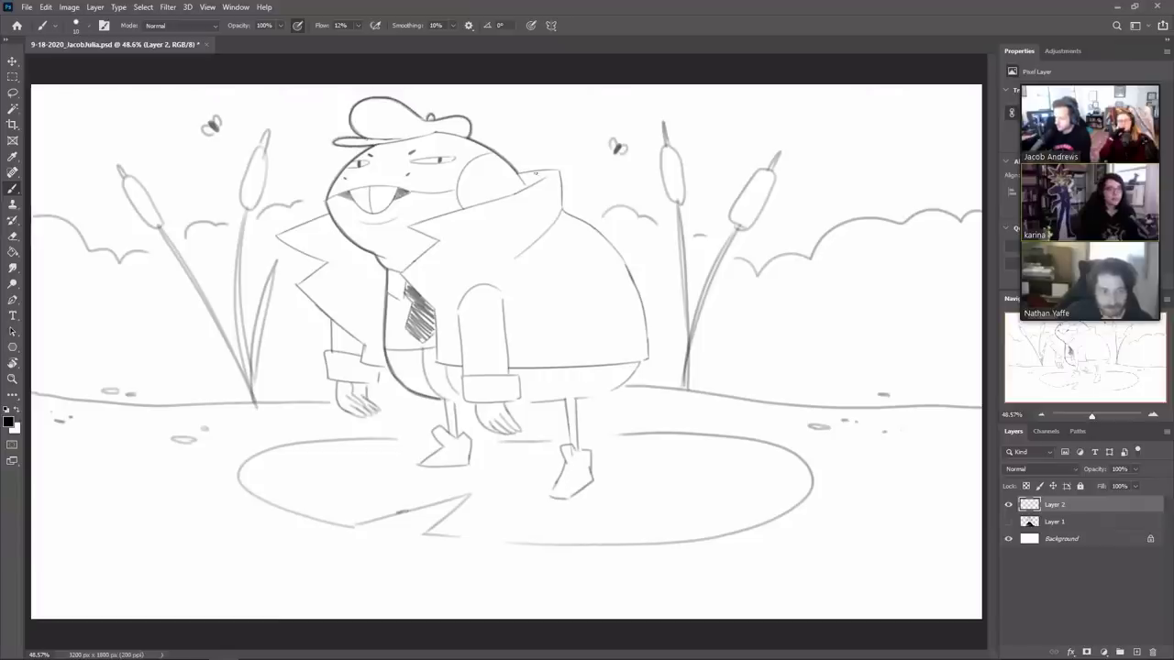
Step: Darken the outer edges of the coat collar behind the head and the pointed lapel in front of the chest
mouse_move(517, 172)
left_mouse_down()
mouse_move(559, 170)
mouse_move(562, 209)
left_mouse_up()
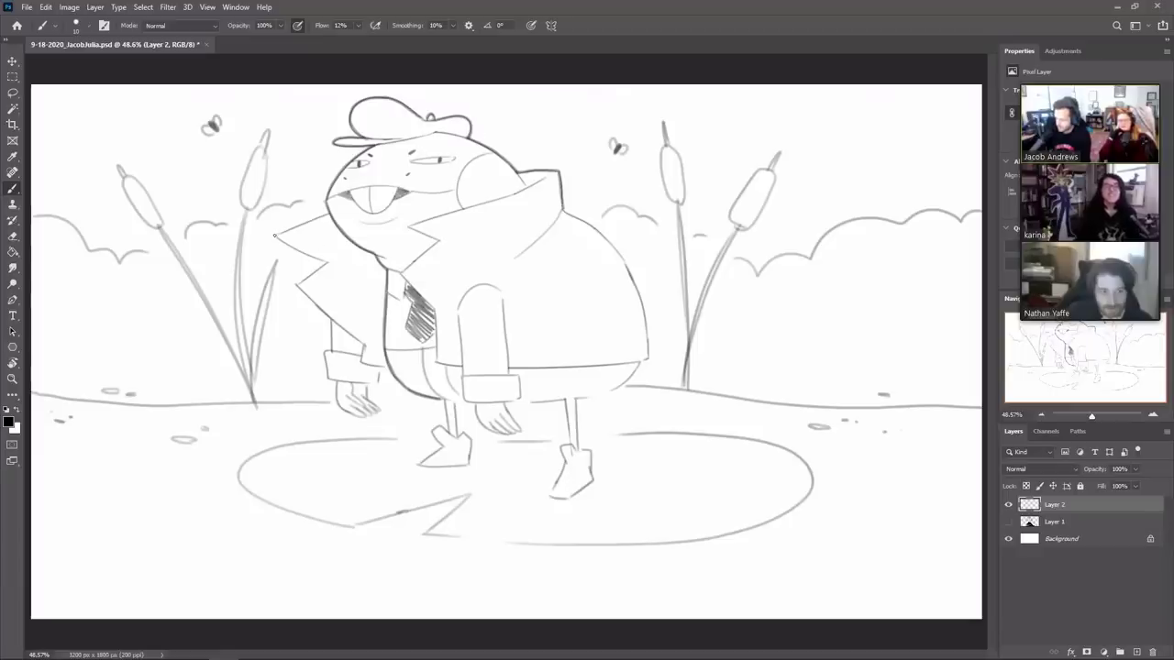
mouse_move(276, 236)
left_mouse_down()
mouse_move(322, 260)
mouse_move(311, 220)
left_mouse_up()
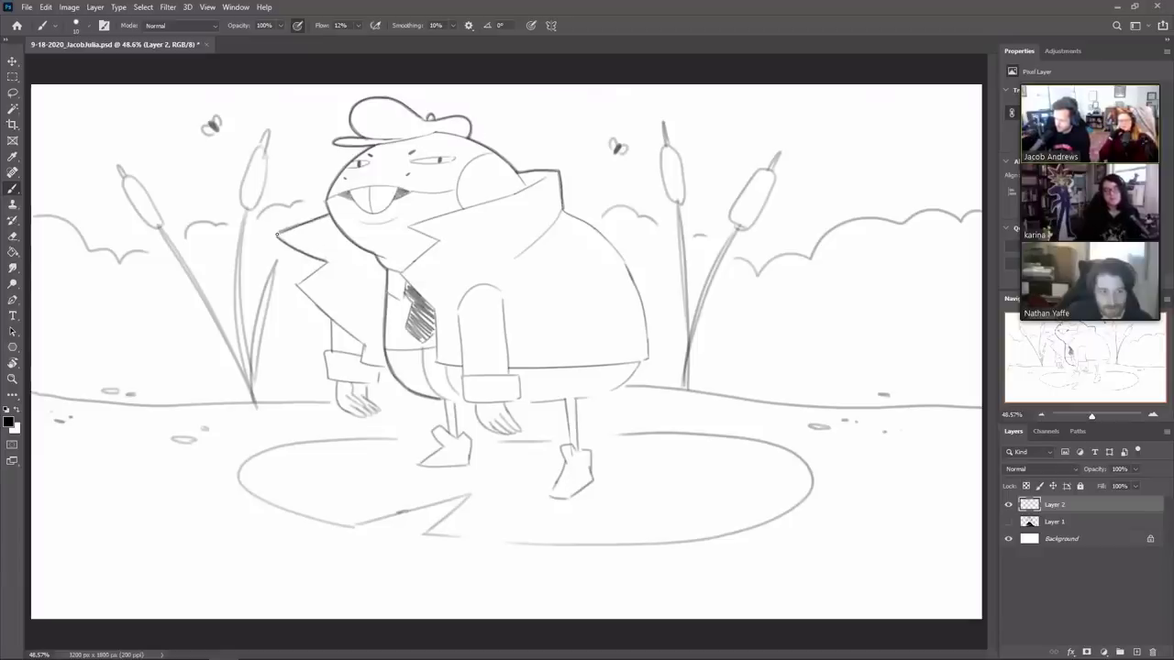
mouse_move(325, 261)
left_mouse_down()
mouse_move(296, 285)
mouse_move(328, 316)
left_mouse_up()
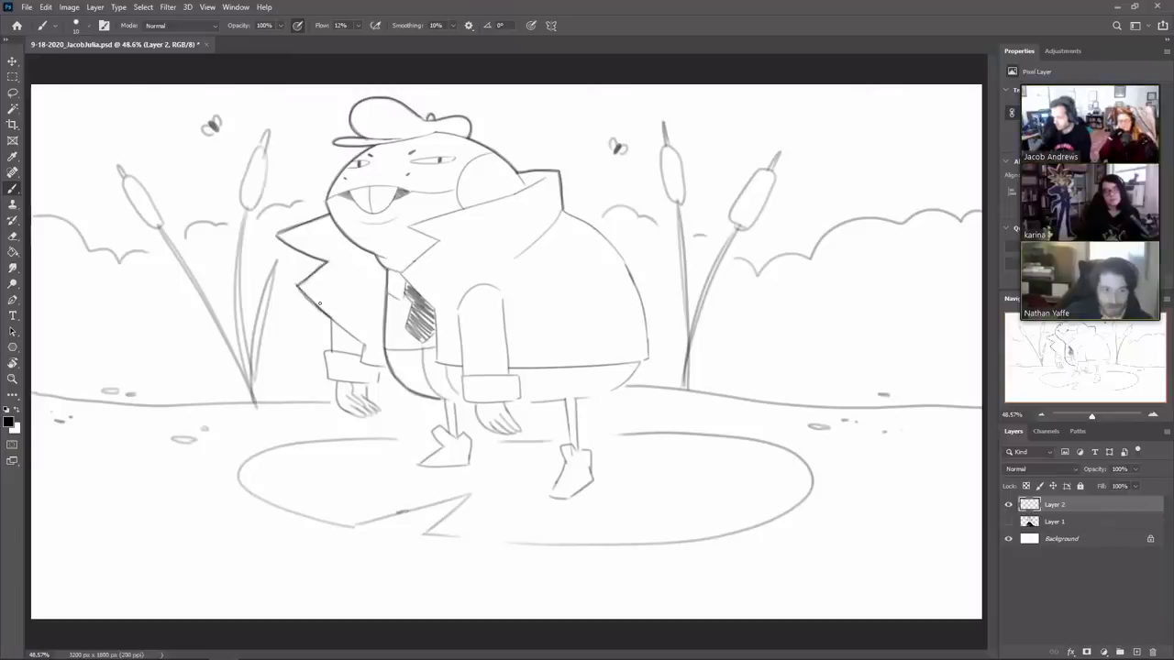
Step: Darken the outline of the coat's back, the underside of the body and both thin legs
mouse_move(563, 211)
left_mouse_down()
mouse_move(603, 234)
mouse_move(636, 284)
mouse_move(644, 361)
left_mouse_up()
mouse_move(579, 400)
left_mouse_down()
mouse_move(618, 389)
mouse_move(641, 362)
left_mouse_up()
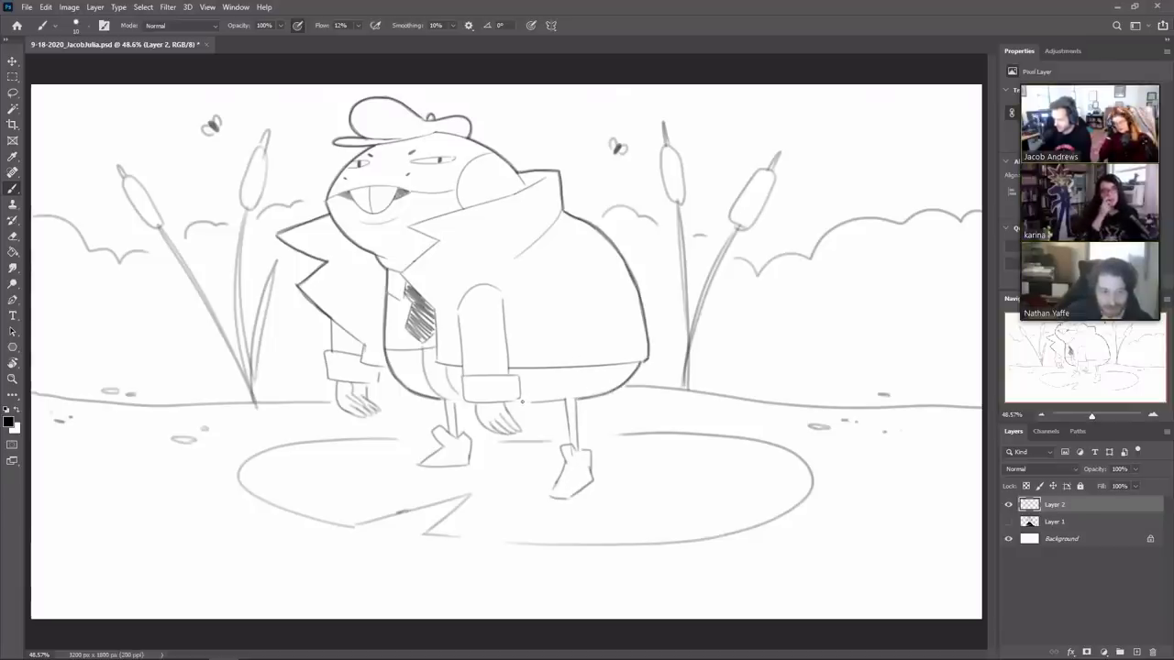
mouse_move(528, 401)
left_mouse_down()
mouse_move(563, 401)
mouse_move(580, 446)
left_mouse_up()
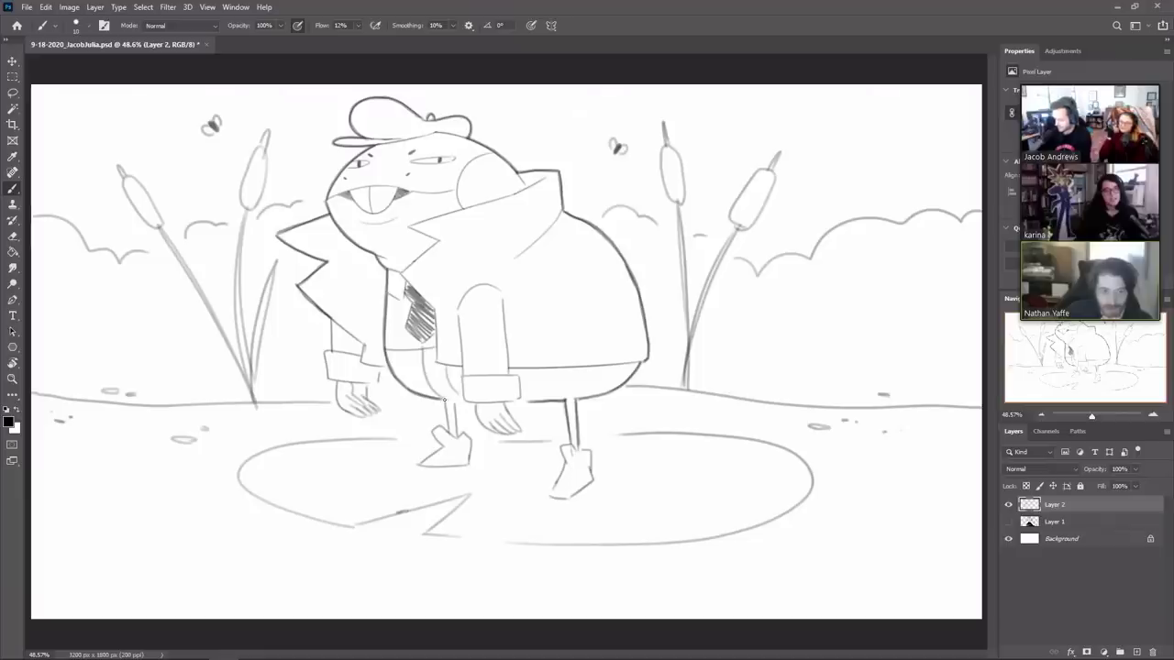
left_click_drag(443, 401, 450, 431)
left_click_drag(453, 401, 459, 437)
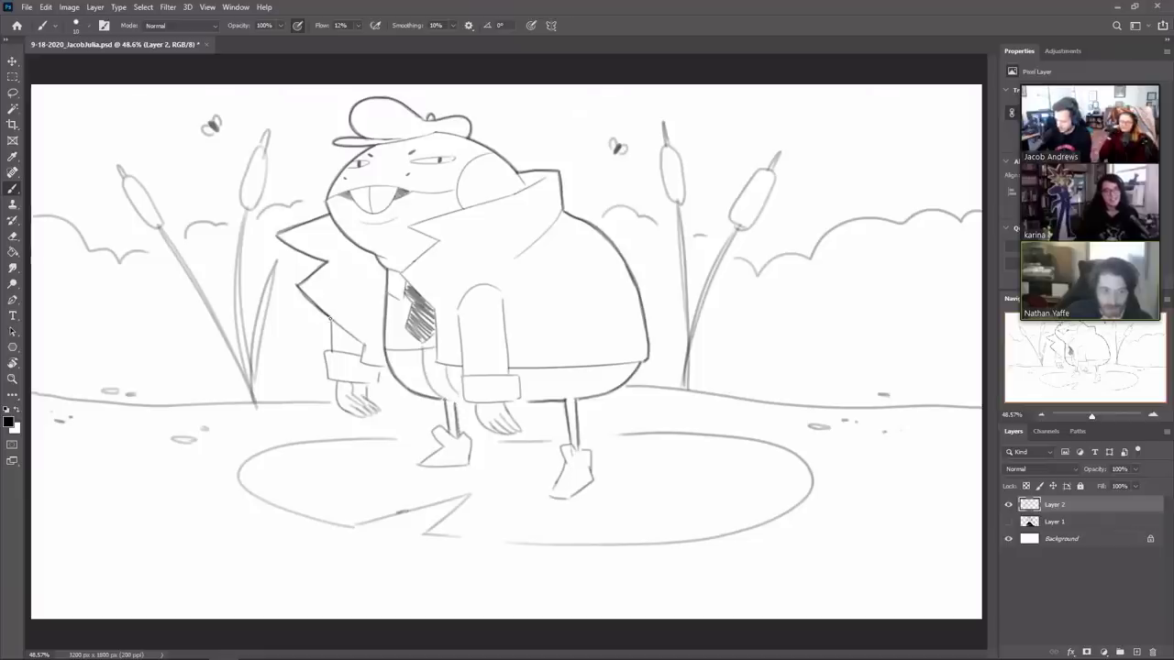
Step: Darken the outlines of the far sleeve, its cuff, the hands and both pointed shoes
mouse_move(331, 319)
left_mouse_down()
mouse_move(382, 355)
mouse_move(369, 385)
mouse_move(336, 381)
left_mouse_up()
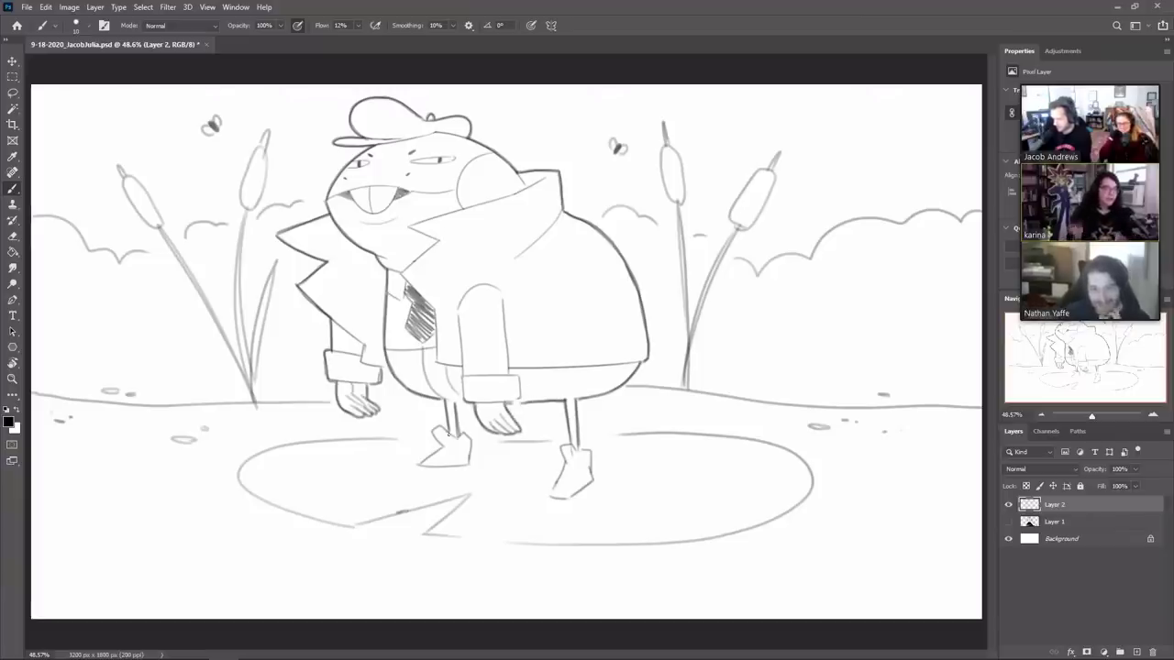
left_click_drag(433, 429, 442, 467)
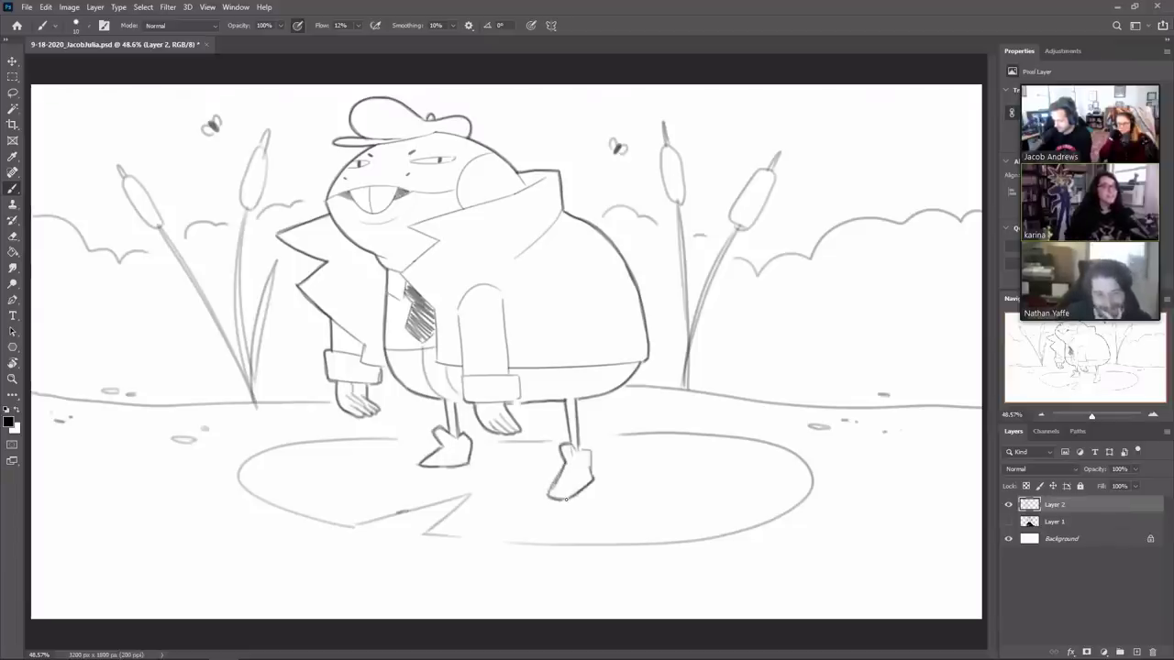
left_click_drag(593, 477, 592, 452)
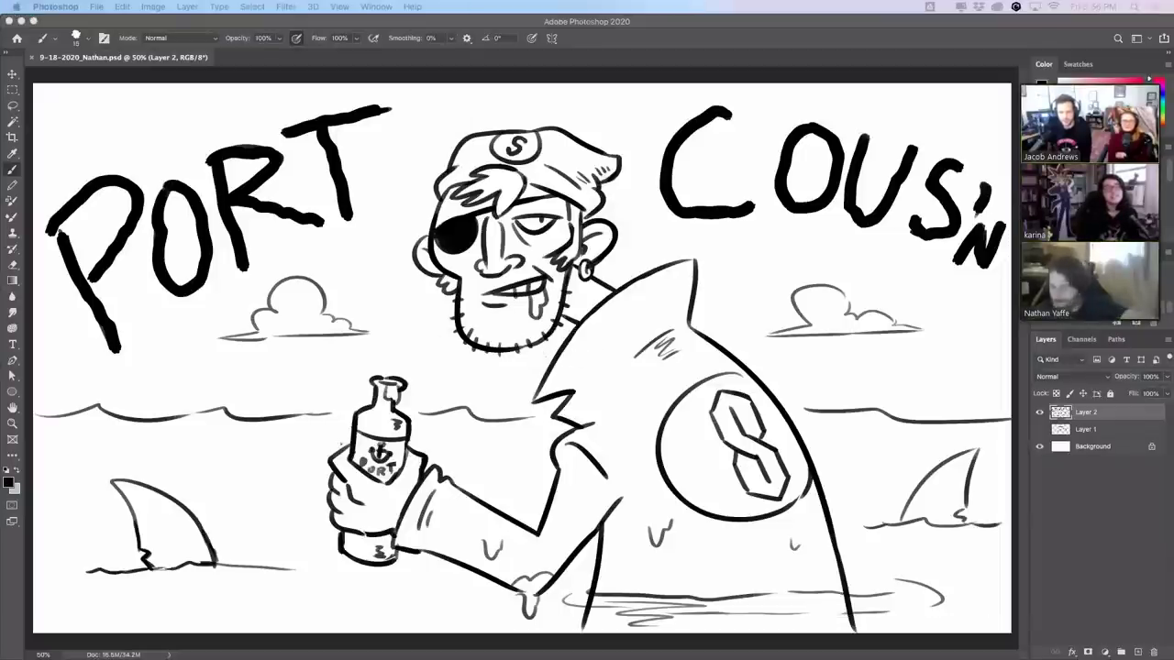
Step: In the document with the "PORT COUS'N" shark pirate, hide that drawing's layer and add a new empty layer above it
left_click(1040, 413)
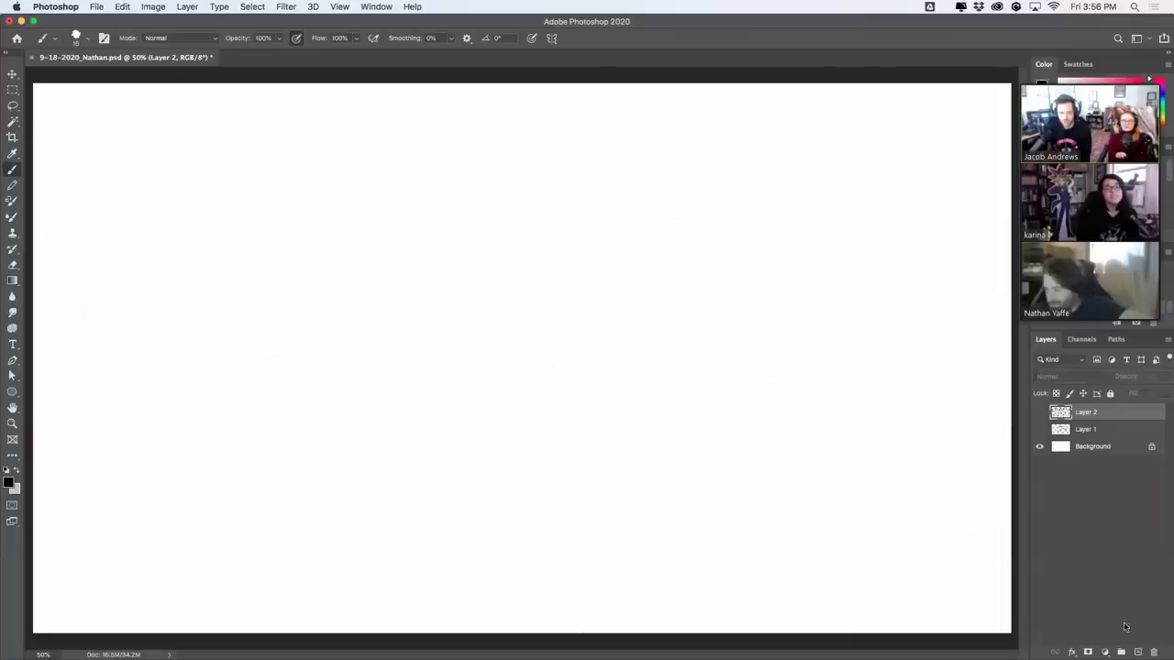
key("super+alt+shift+n")
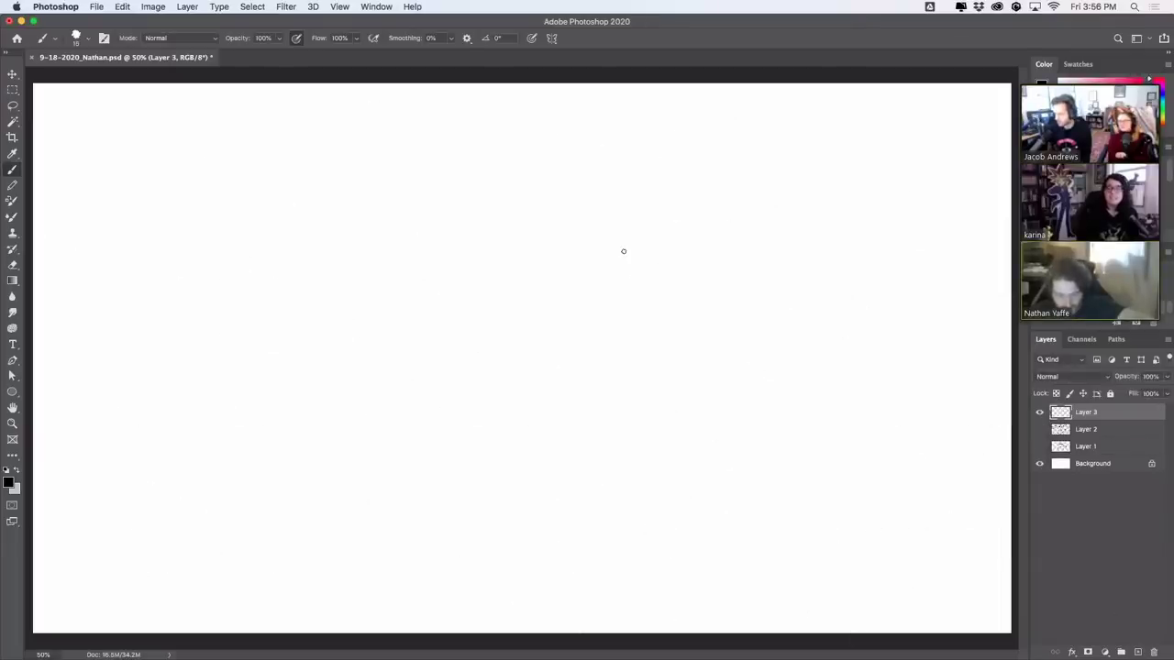
left_click(1040, 429)
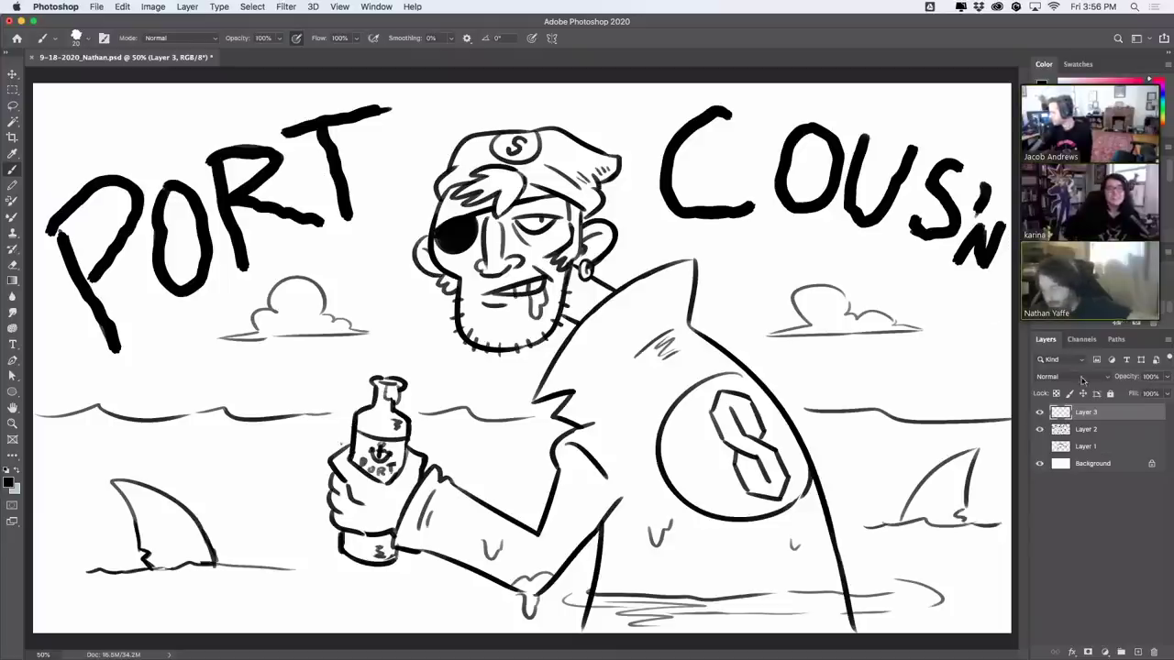
left_click(1040, 429)
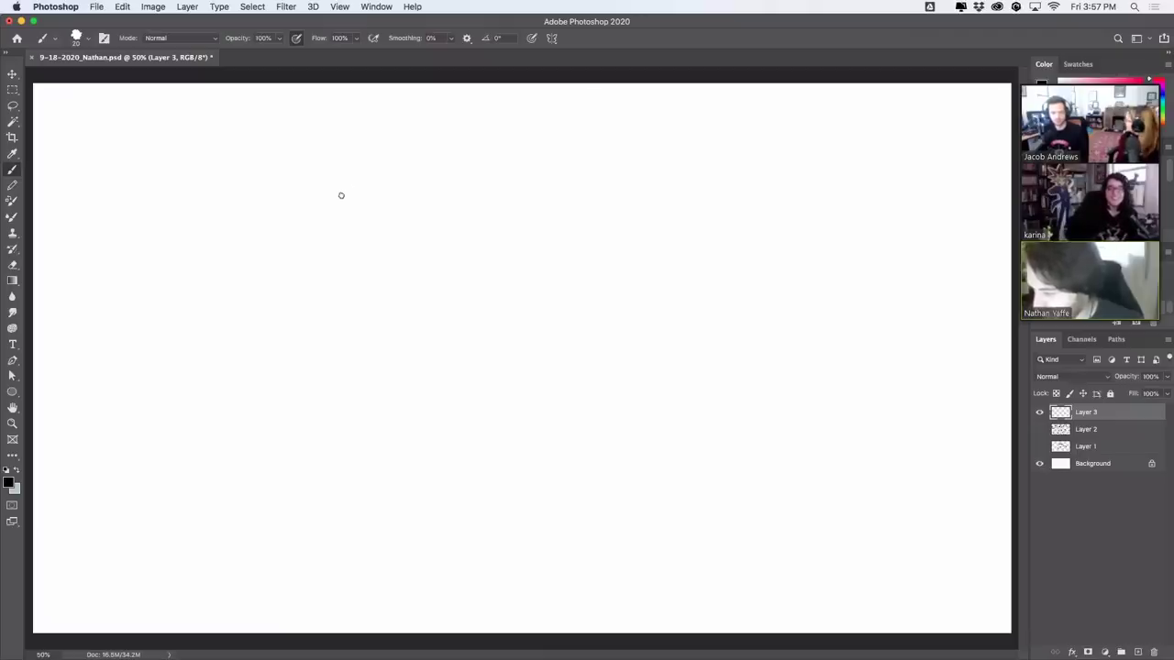
Step: Draw the domed frill of a horned dinosaur's head in the upper part of the blank canvas, redoing unsatisfactory strokes
mouse_move(342, 195)
left_mouse_down()
mouse_move(398, 135)
mouse_move(435, 145)
left_mouse_up()
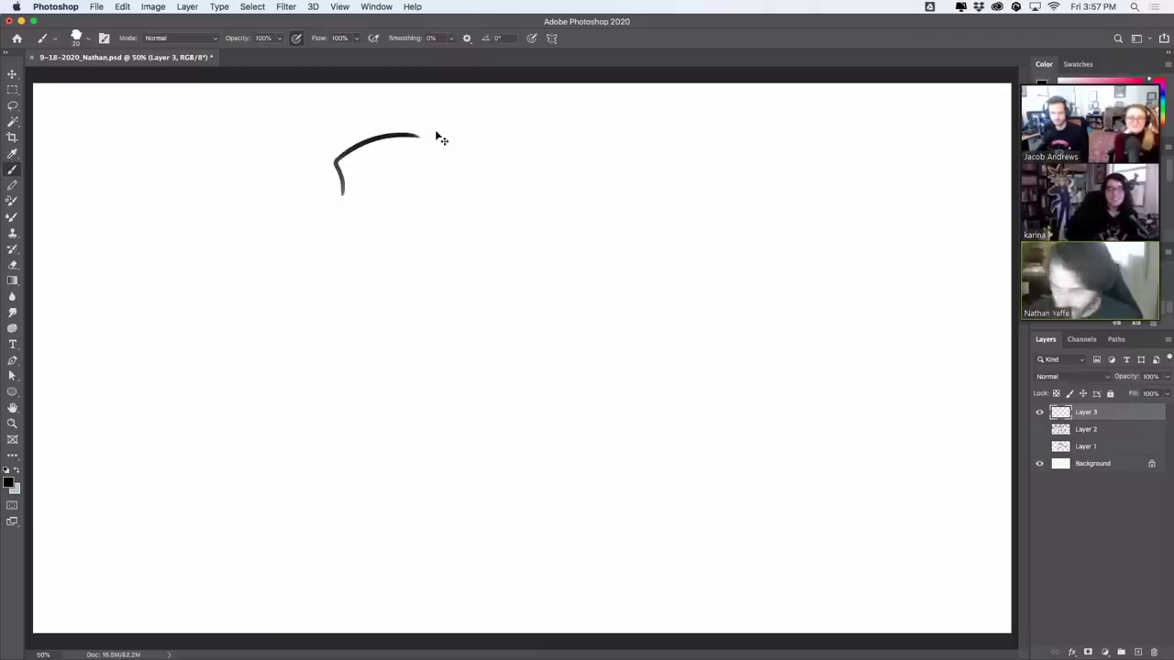
key("cmd+z")
mouse_move(343, 187)
left_mouse_down()
mouse_move(482, 191)
mouse_move(478, 168)
mouse_move(474, 215)
left_mouse_up()
key("cmd+z")
left_click_drag(477, 165, 461, 218)
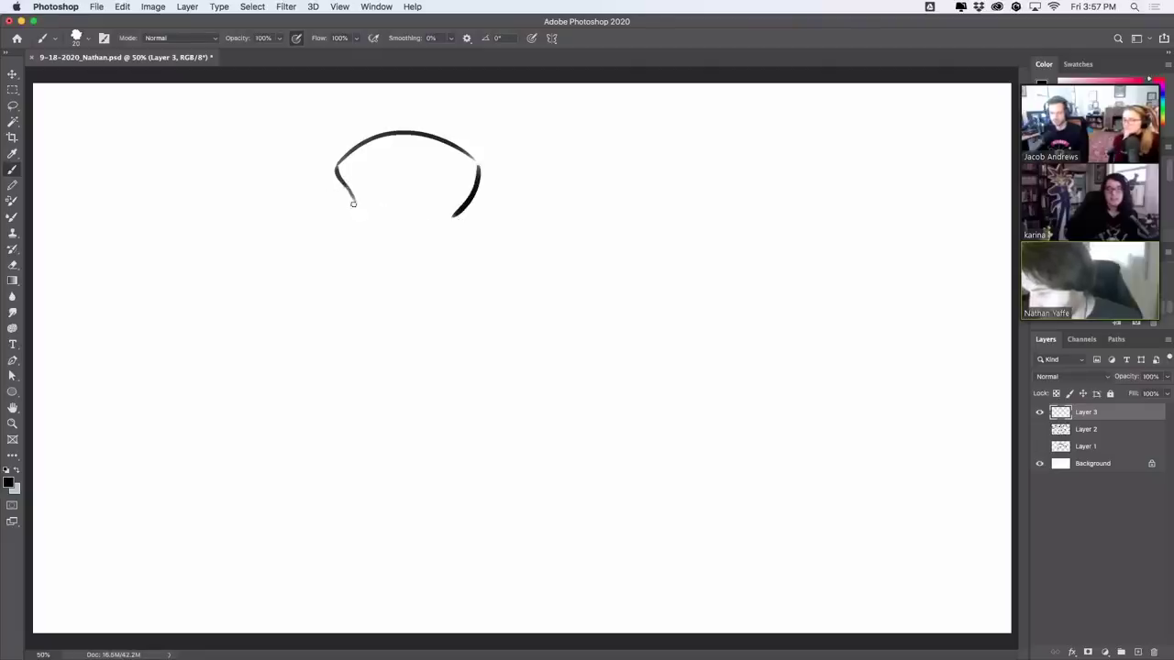
Step: Draw two pointed brow horns on the dinosaur's head, one projecting beyond the frill and one in front of it
mouse_move(353, 204)
left_mouse_down()
mouse_move(302, 169)
mouse_move(349, 222)
mouse_move(397, 229)
left_mouse_up()
key("cmd+z")
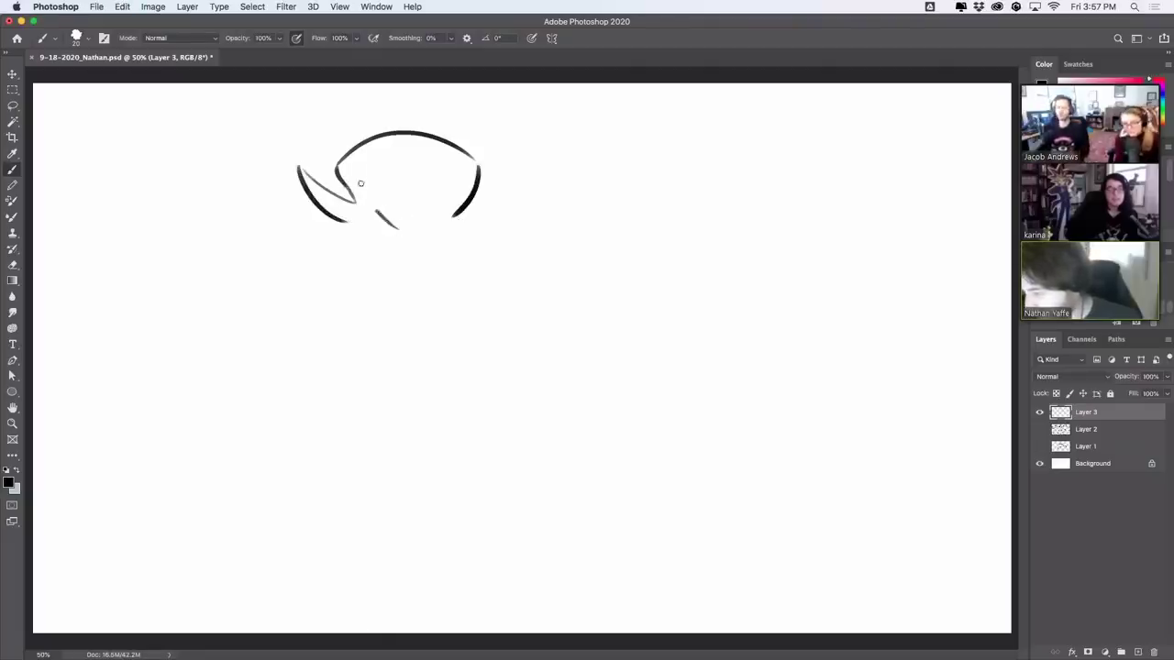
left_click_drag(361, 183, 356, 162)
key("super+z")
mouse_move(396, 225)
left_mouse_down()
mouse_move(362, 173)
mouse_move(417, 215)
left_mouse_up()
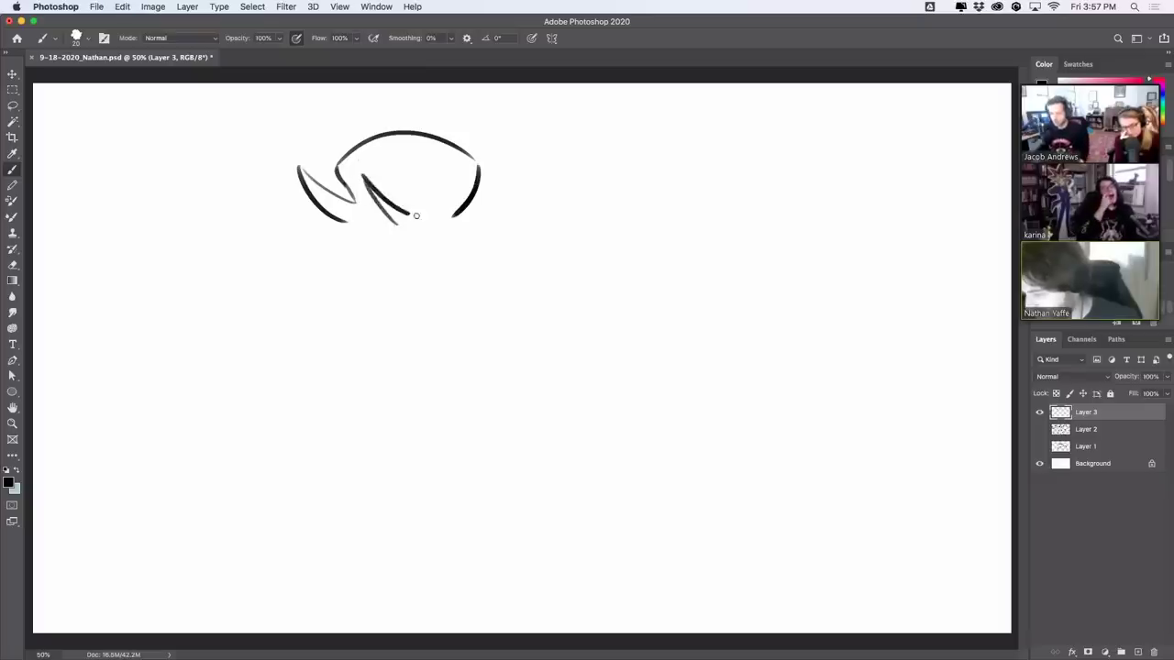
key("cmd+z")
left_click_drag(364, 172, 426, 207)
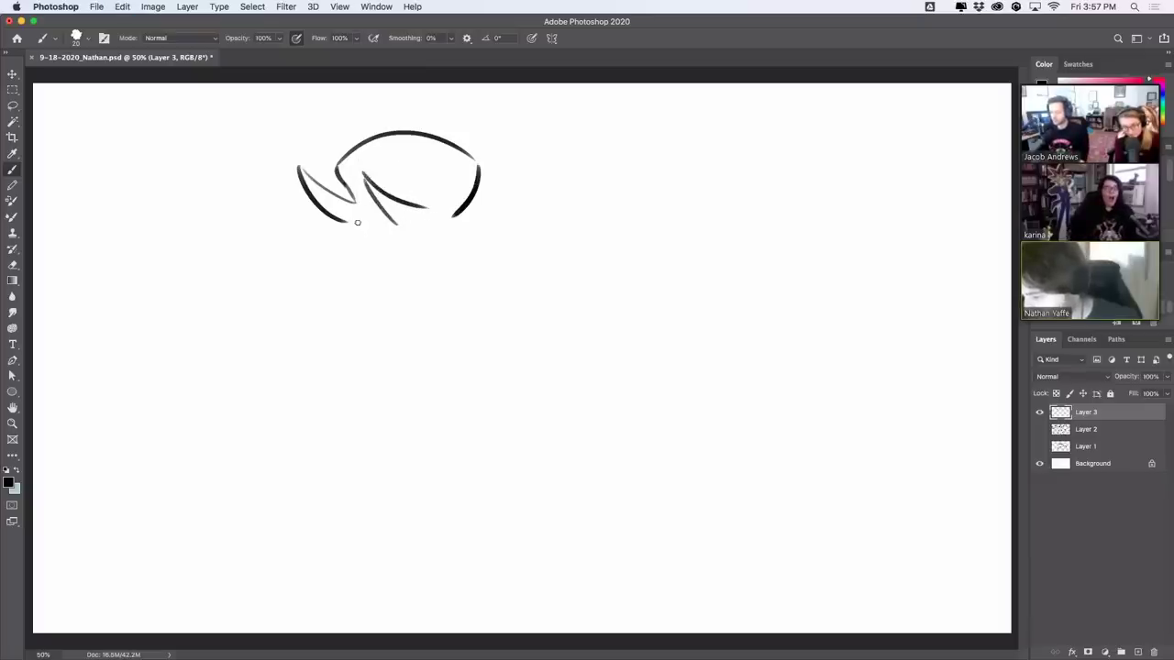
Step: Draw the near horn's base, the eye, the hooked beak and the mouth line curving up to the cheek
mouse_move(356, 223)
left_mouse_down()
mouse_move(336, 273)
mouse_move(420, 260)
mouse_move(408, 236)
mouse_move(419, 204)
left_mouse_up()
key("super+z")
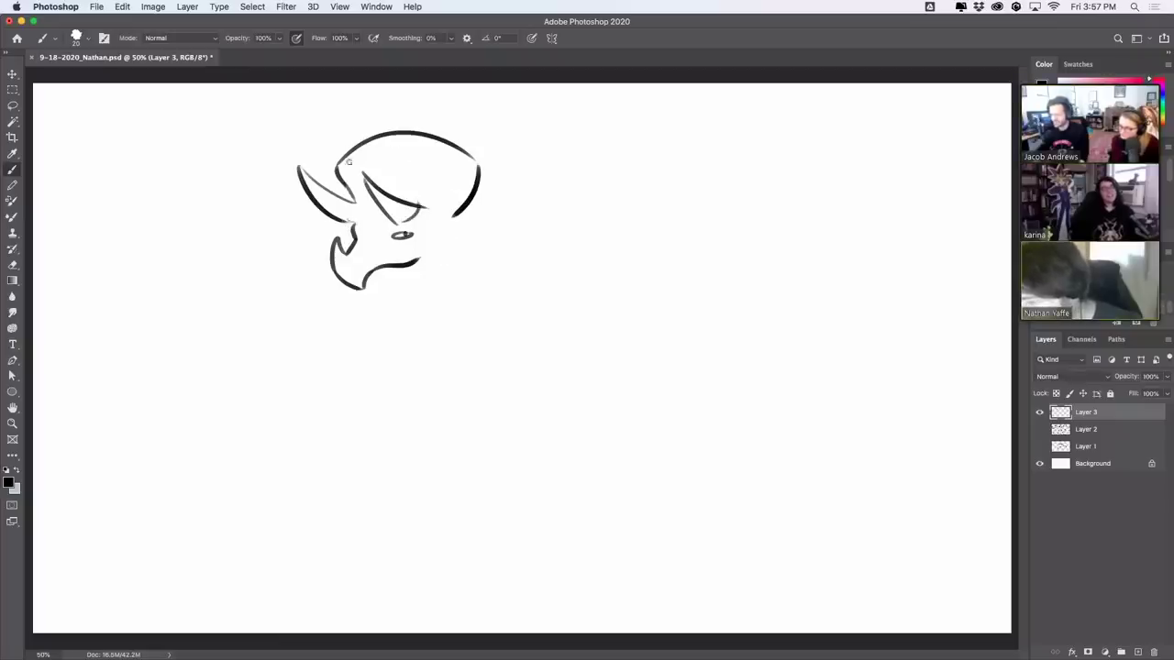
key("super+z")
left_click_drag(418, 260, 447, 229)
key("super+z")
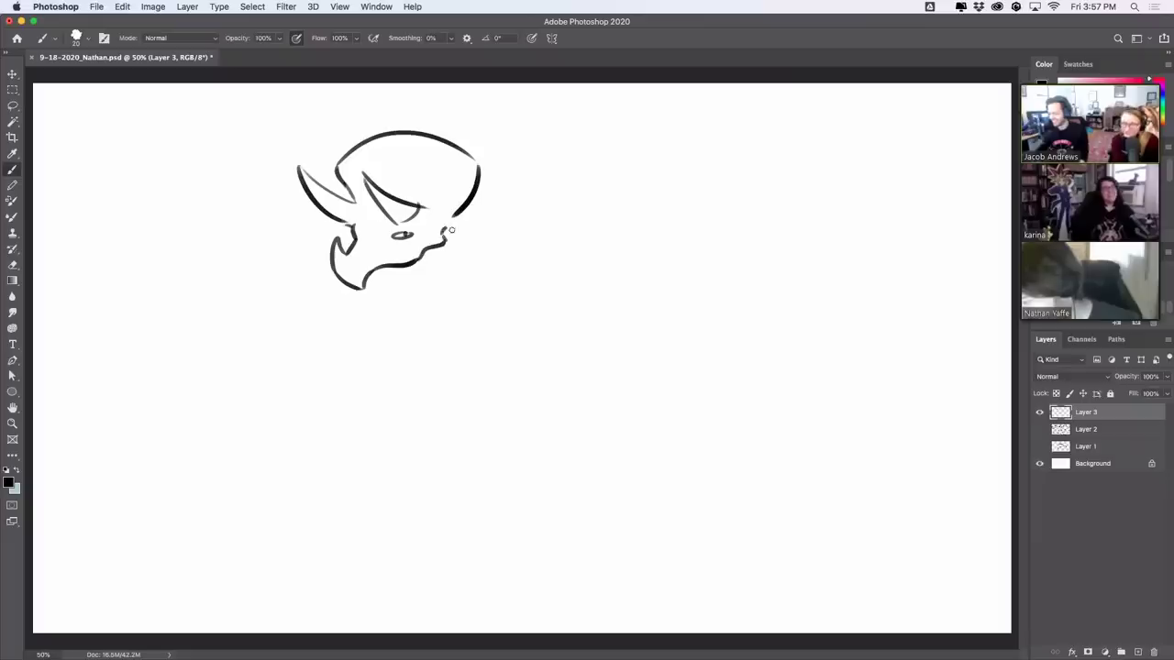
Step: Remove the frill's rear edge, refine the nose bridge and beak details, and draw the lower jaw line
key("cmd+z")
key("cmd+z")
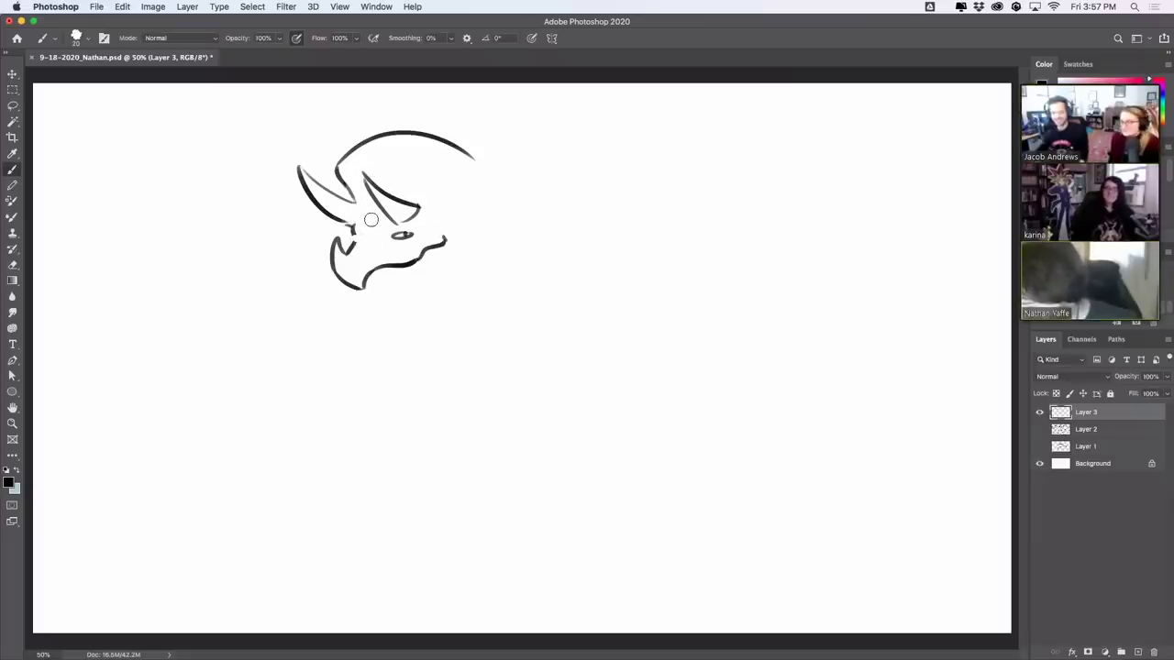
left_click_drag(353, 227, 354, 245)
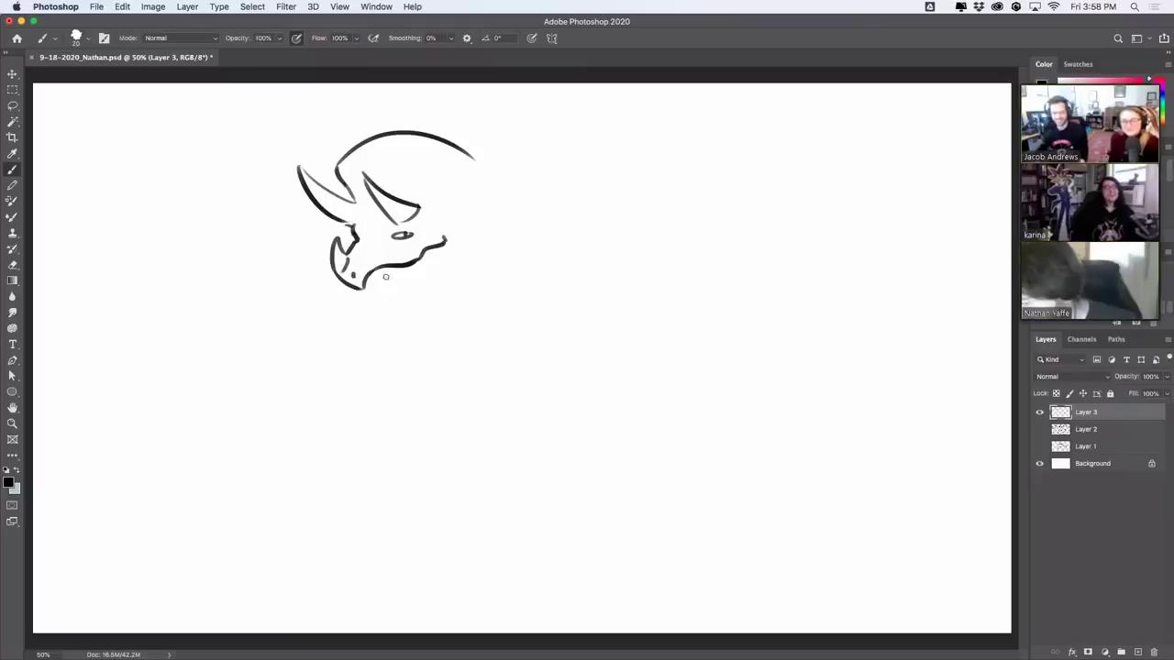
left_click_drag(366, 285, 436, 285)
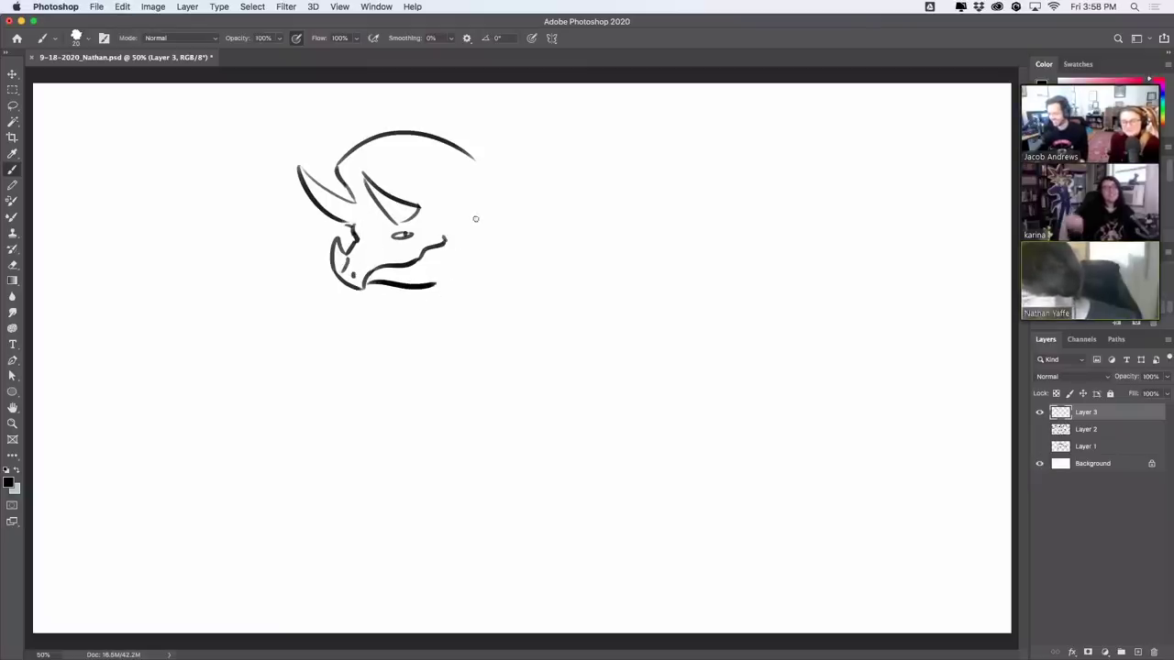
Step: Extend the cheek line with a rounded bump and redraw the frill's rear edge further back to meet it
mouse_move(442, 235)
left_mouse_down()
mouse_move(482, 230)
mouse_move(473, 235)
mouse_move(502, 182)
left_mouse_up()
key("super+z")
key("super+z")
mouse_move(464, 236)
left_mouse_down()
mouse_move(470, 209)
mouse_move(465, 218)
mouse_move(498, 199)
left_mouse_up()
key("super+z")
key("super+z")
key("super+z")
mouse_move(485, 157)
left_mouse_down()
mouse_move(502, 197)
mouse_move(473, 157)
left_mouse_up()
key("super+z")
key("super+z")
key("super+z")
left_click_drag(470, 219, 495, 186)
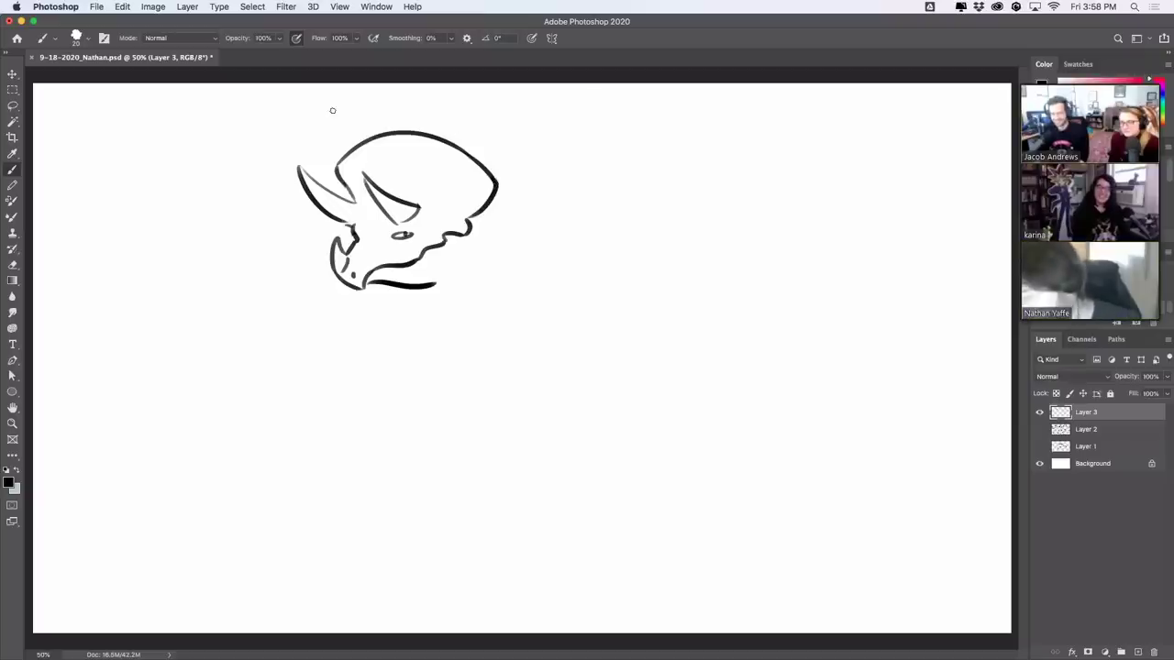
Step: Erase the frill outline and redraw the near brow horn larger and more upright
mouse_move(352, 195)
left_mouse_down()
mouse_move(371, 139)
mouse_move(400, 132)
mouse_move(493, 172)
mouse_move(485, 199)
left_mouse_up()
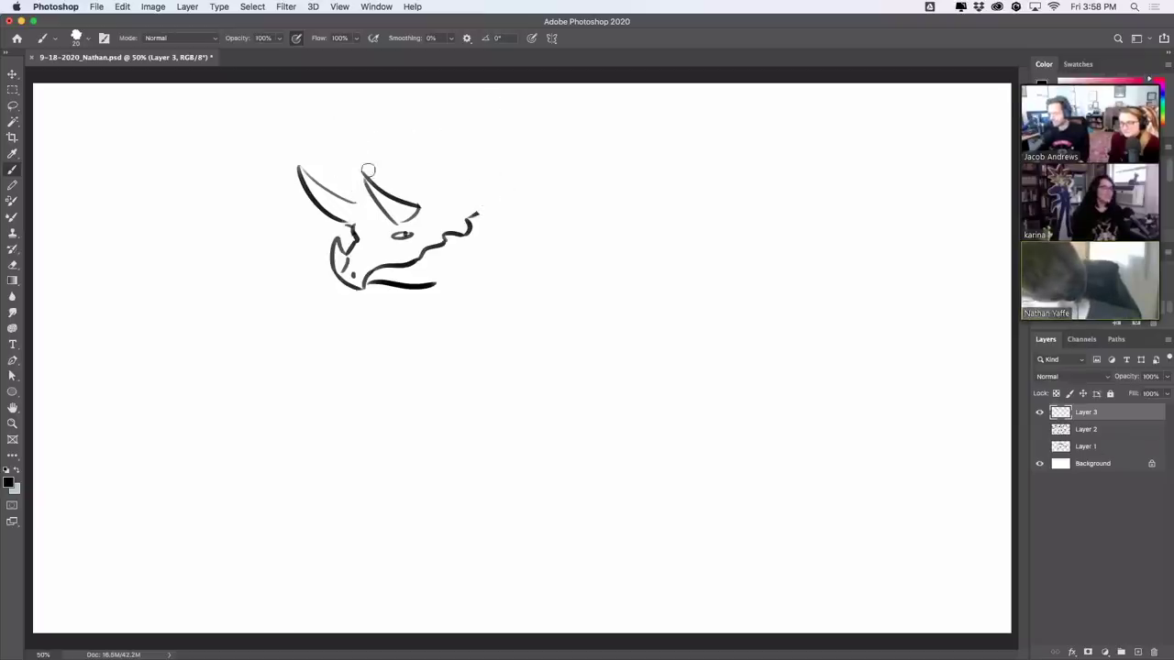
mouse_move(367, 171)
left_mouse_down()
mouse_move(419, 213)
mouse_move(359, 146)
left_mouse_up()
key("super+z")
left_click_drag(381, 203, 362, 151)
key("super+z")
mouse_move(393, 221)
left_mouse_down()
mouse_move(370, 152)
mouse_move(418, 207)
left_mouse_up()
key("super+z")
mouse_move(375, 146)
left_mouse_down()
mouse_move(418, 207)
mouse_move(370, 152)
left_mouse_up()
key("super+z")
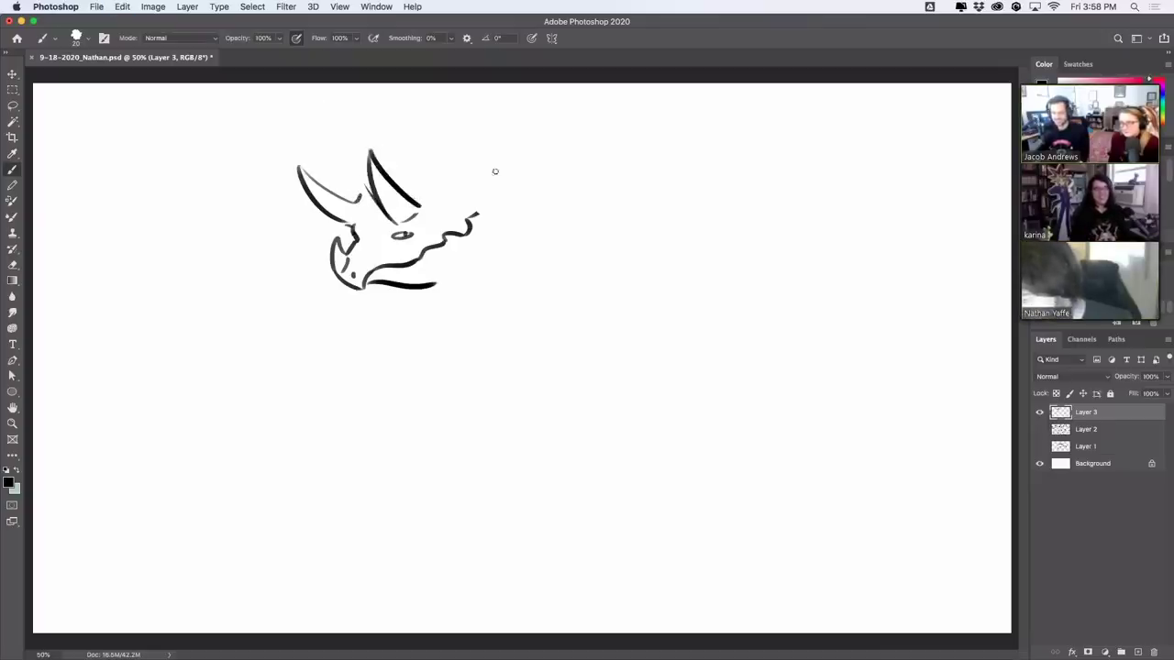
Step: Draw a larger domed frill from behind the far horn over to the cheek bump, redoing unsatisfactory strokes
mouse_move(475, 217)
left_mouse_down()
mouse_move(505, 188)
mouse_move(510, 136)
left_mouse_up()
key("super+z")
left_click_drag(468, 219, 503, 147)
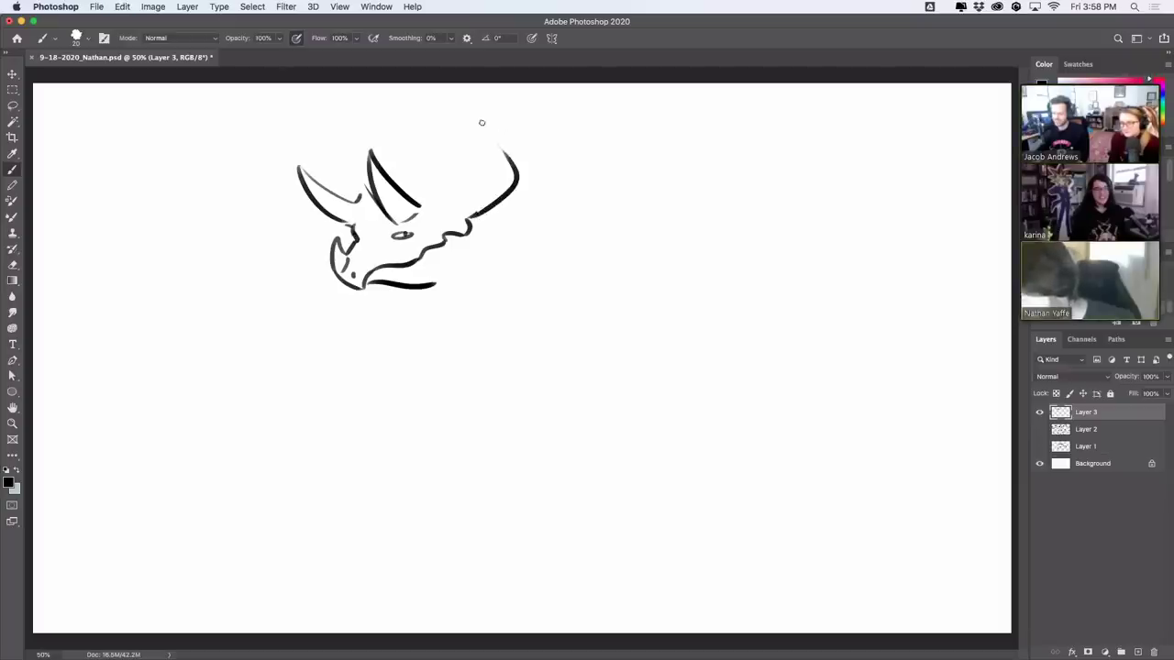
key("super+z")
left_click_drag(440, 123, 518, 173)
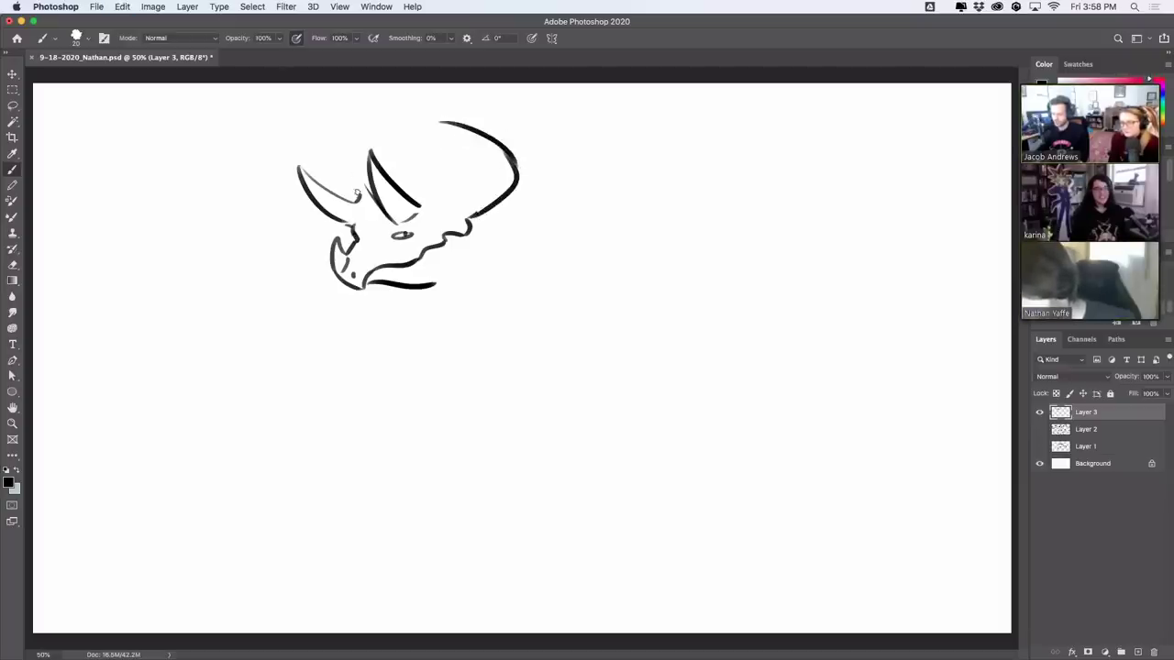
key("super+z")
mouse_move(357, 193)
left_mouse_down()
mouse_move(354, 149)
mouse_move(428, 111)
left_mouse_up()
key("super+z")
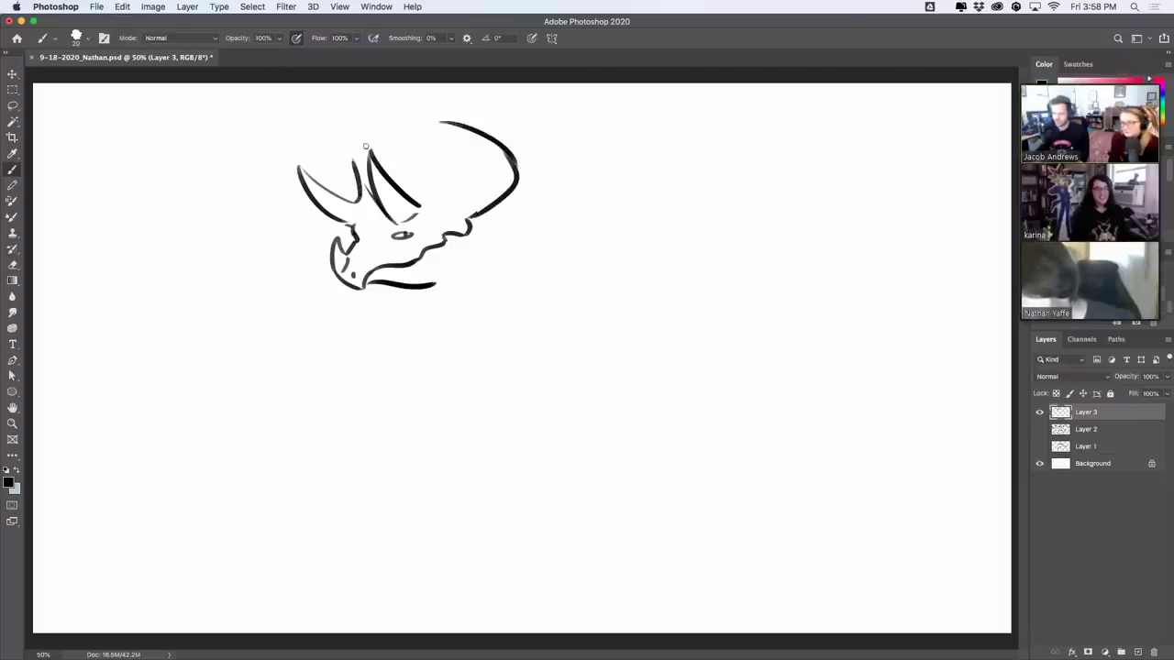
left_click_drag(365, 147, 445, 115)
key("super+z")
left_click_drag(359, 152, 451, 119)
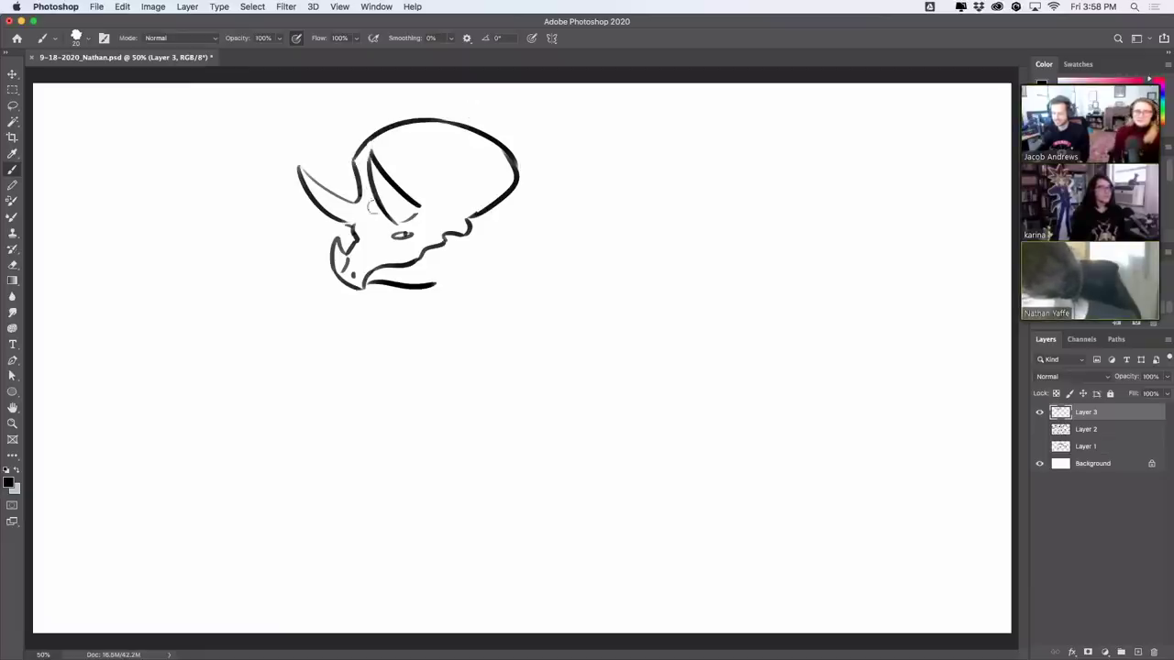
Step: Refine both edges of the near brow horn into a slightly shorter, cleaner curved shape with a closed base
key("super+z")
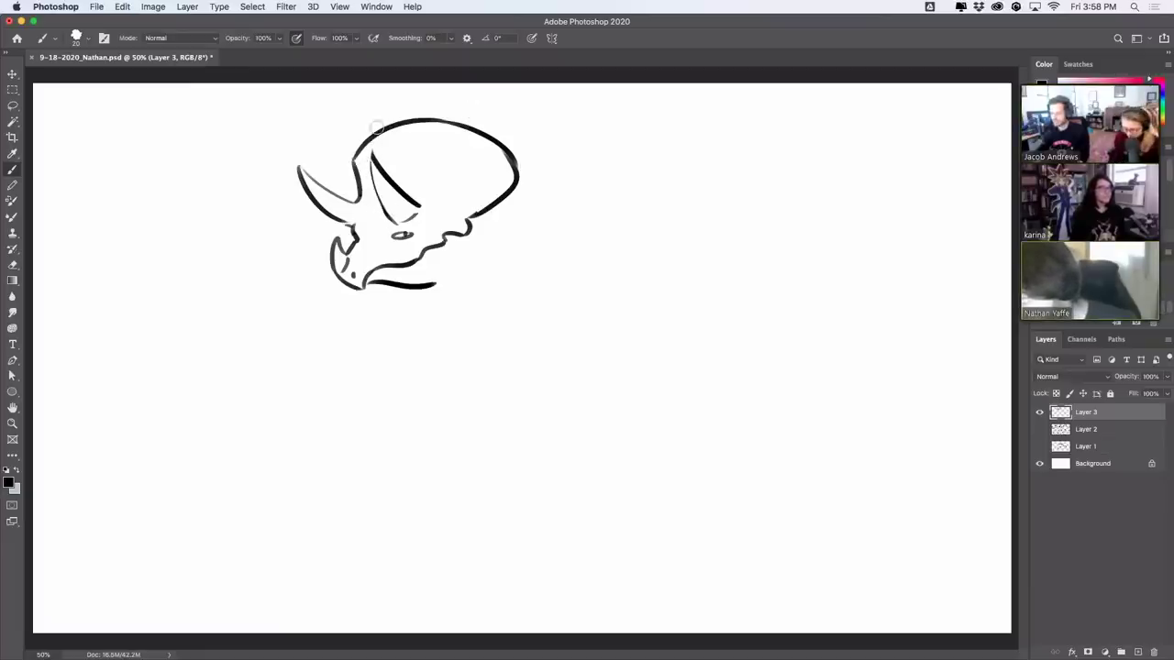
left_click_drag(371, 154, 391, 220)
key("super+z")
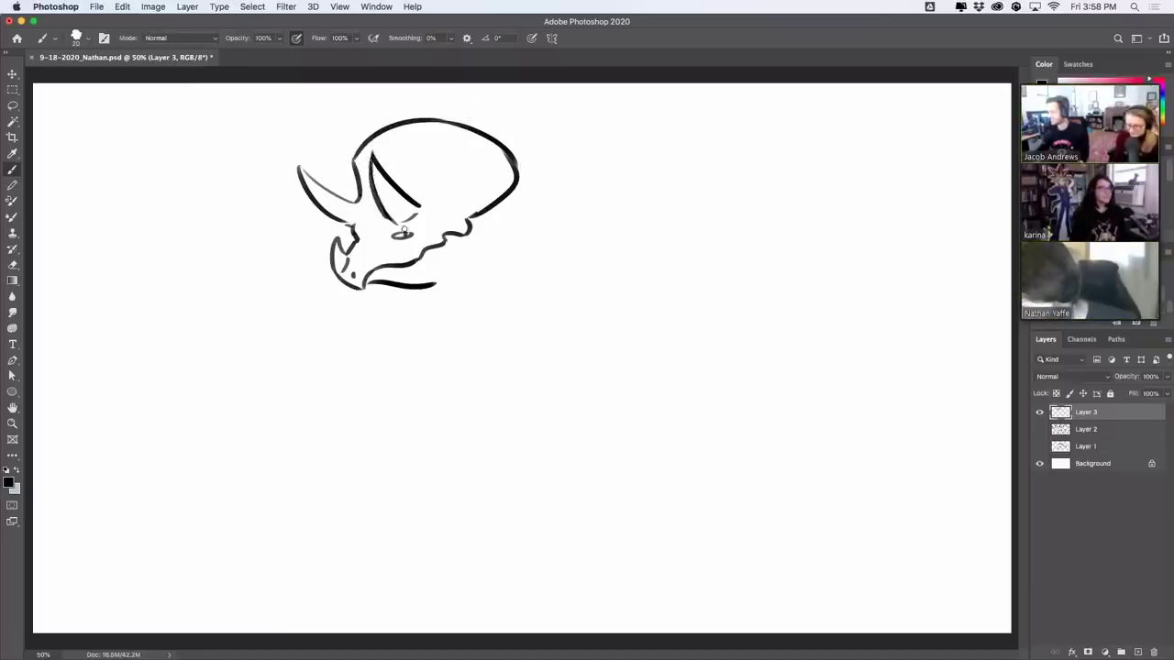
key("super+z")
left_click_drag(372, 157, 396, 223)
key("super+z")
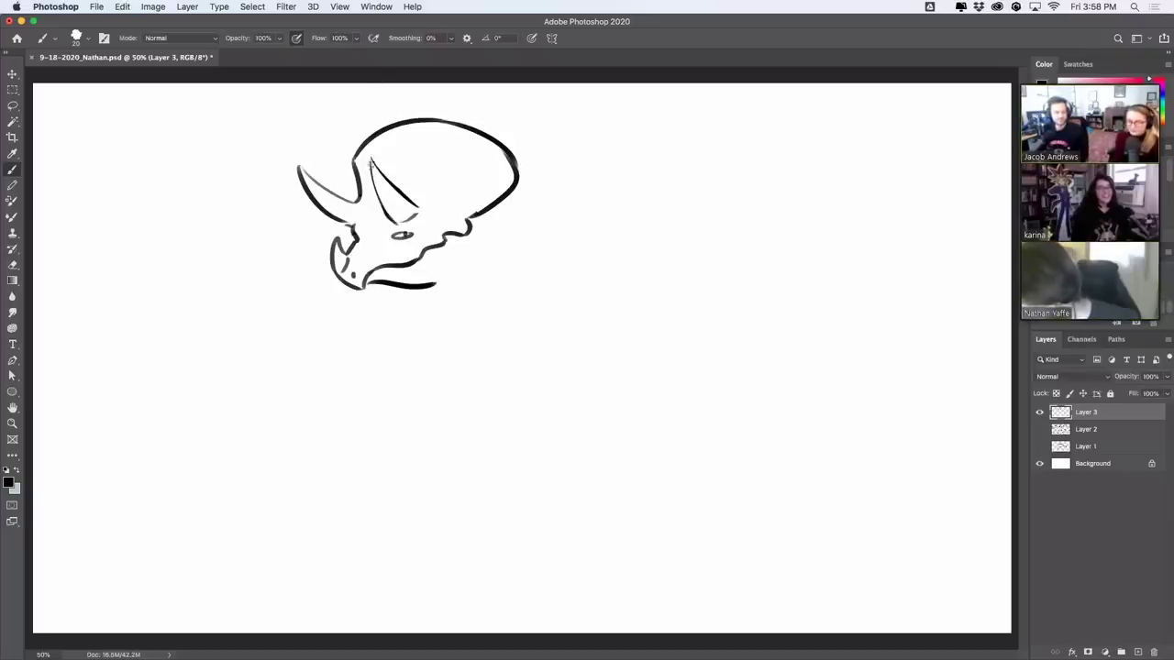
left_click_drag(372, 159, 392, 218)
key("super+z")
left_click_drag(373, 162, 414, 207)
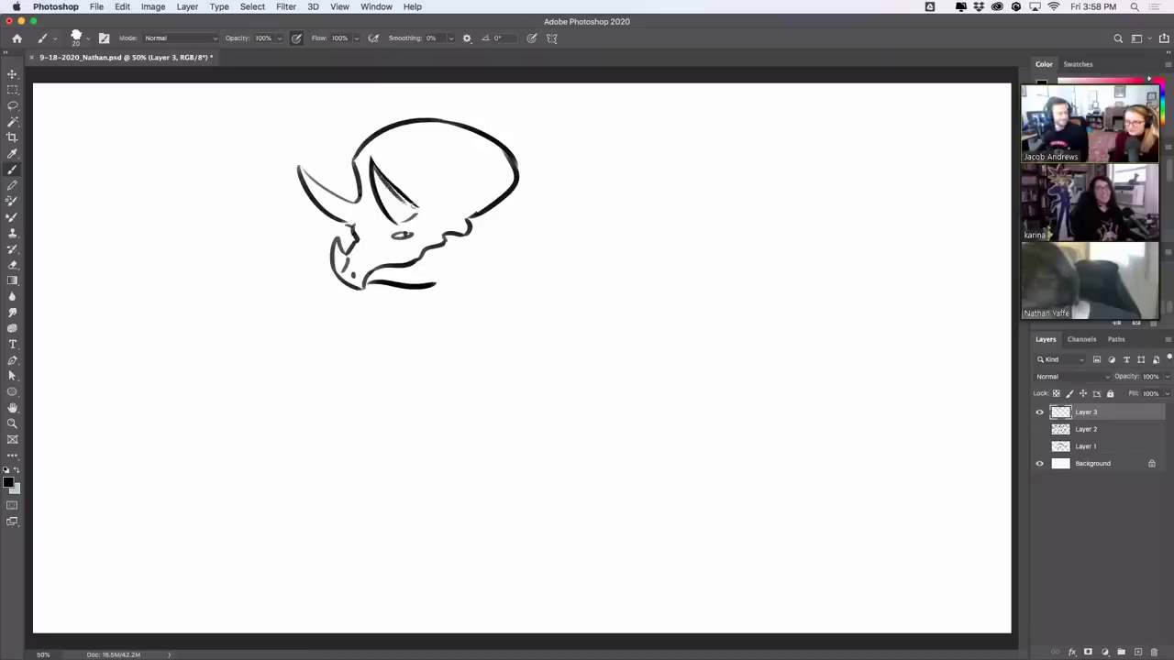
key("super+z")
mouse_move(371, 159)
left_mouse_down()
mouse_move(417, 207)
mouse_move(396, 223)
left_mouse_up()
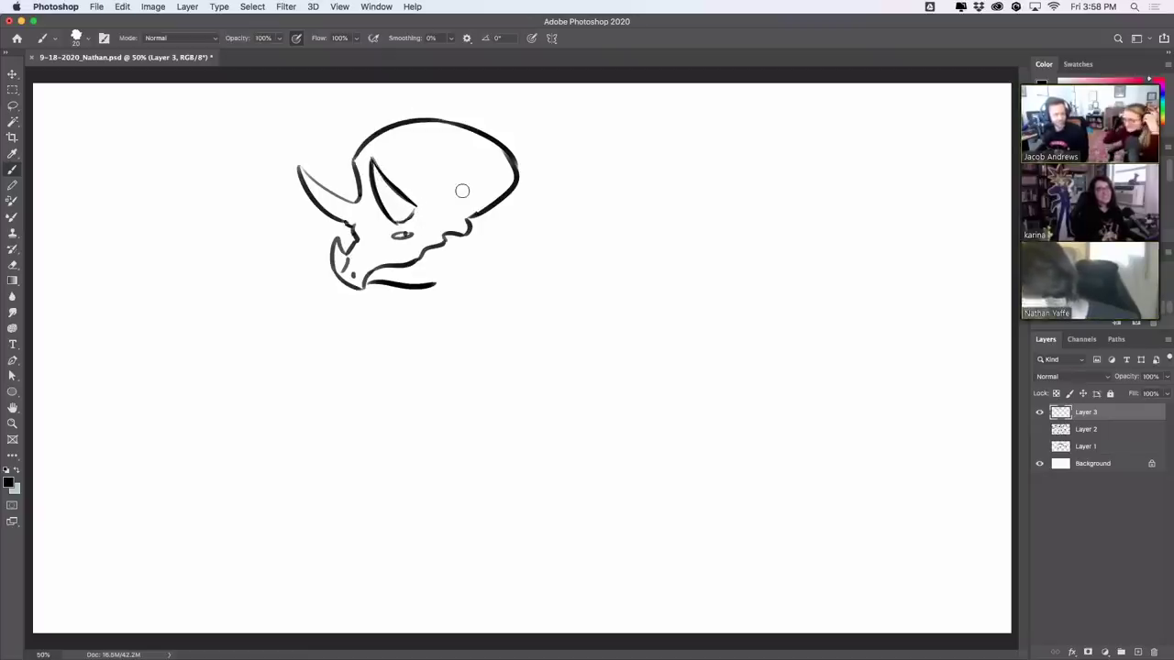
Step: Start the back of the neck below the frill, extend the lower jaw upward and close the round cheek knob
mouse_move(488, 211)
left_mouse_down()
mouse_move(525, 266)
mouse_move(529, 293)
left_mouse_up()
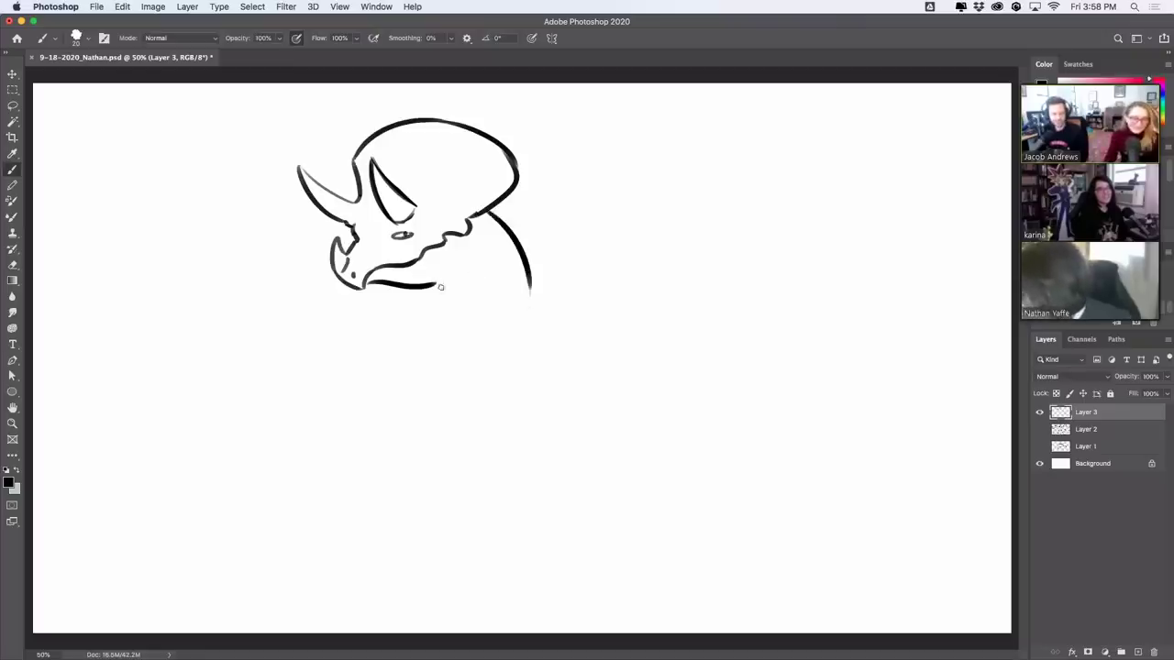
mouse_move(436, 285)
left_mouse_down()
mouse_move(484, 248)
mouse_move(456, 269)
left_mouse_up()
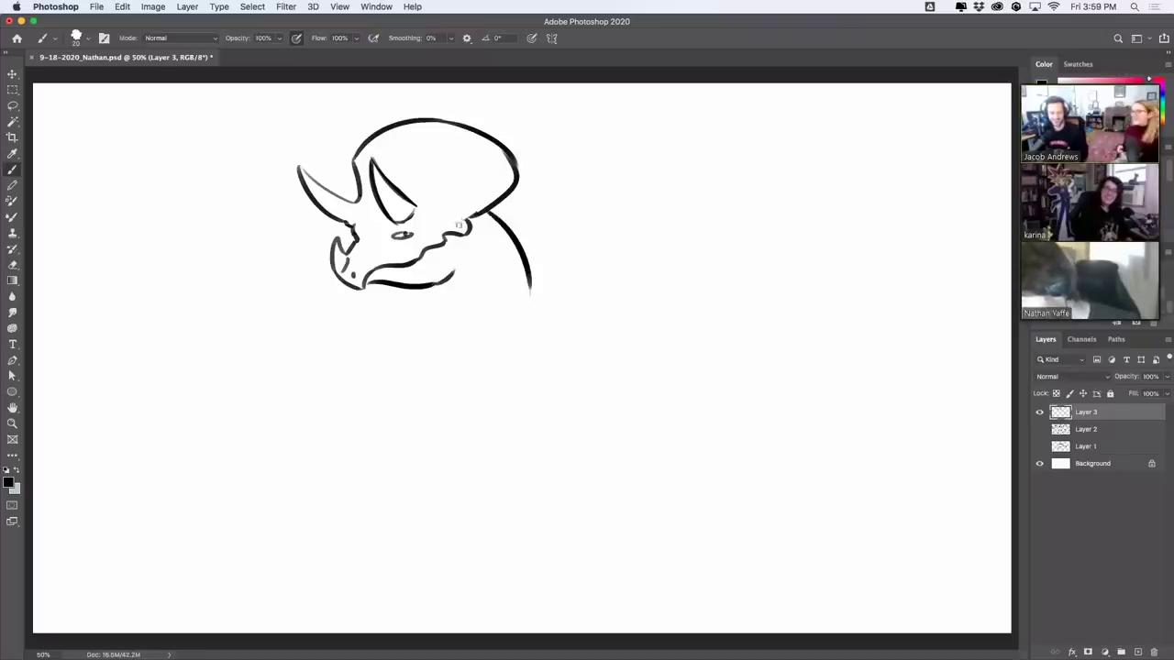
key("super+z")
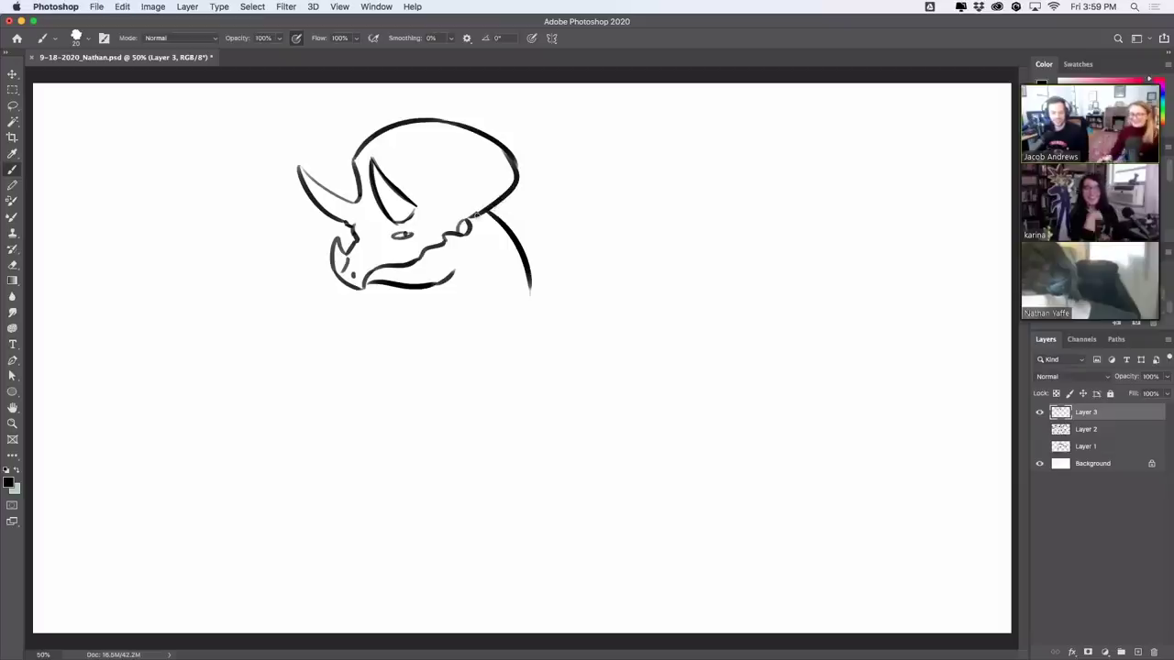
Step: Replace the smooth rear edge of the frill with a row of small bumps running up from the neck
left_click_drag(479, 216, 497, 205)
key("super+z")
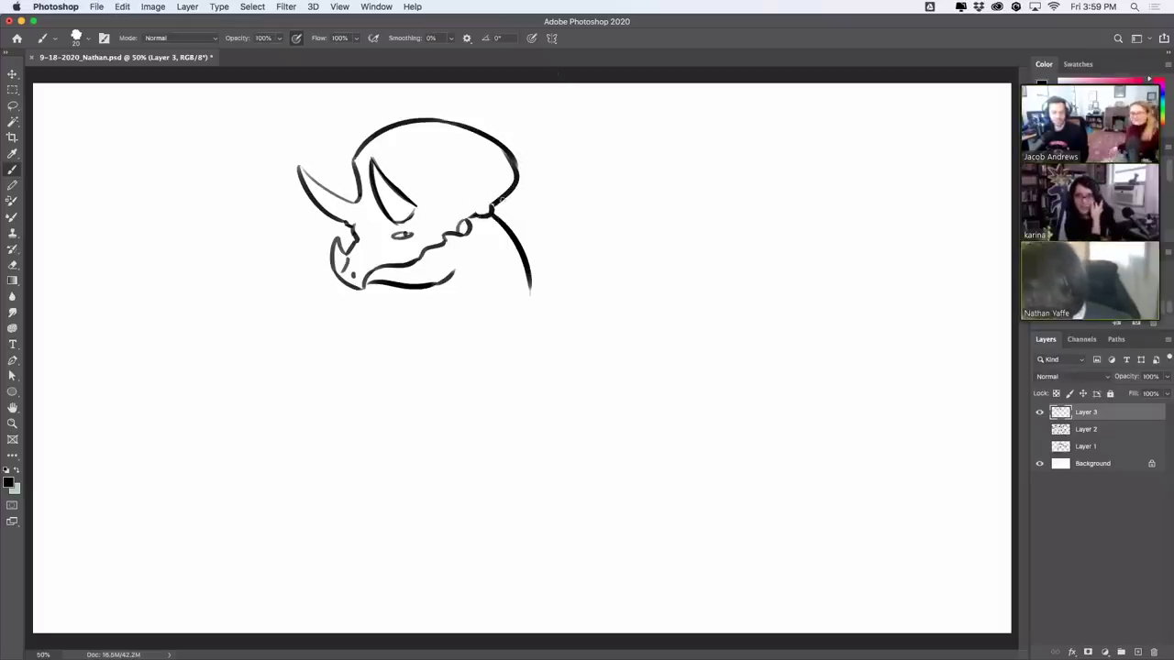
key("super+z")
left_click_drag(471, 217, 521, 181)
left_click_drag(513, 162, 512, 154)
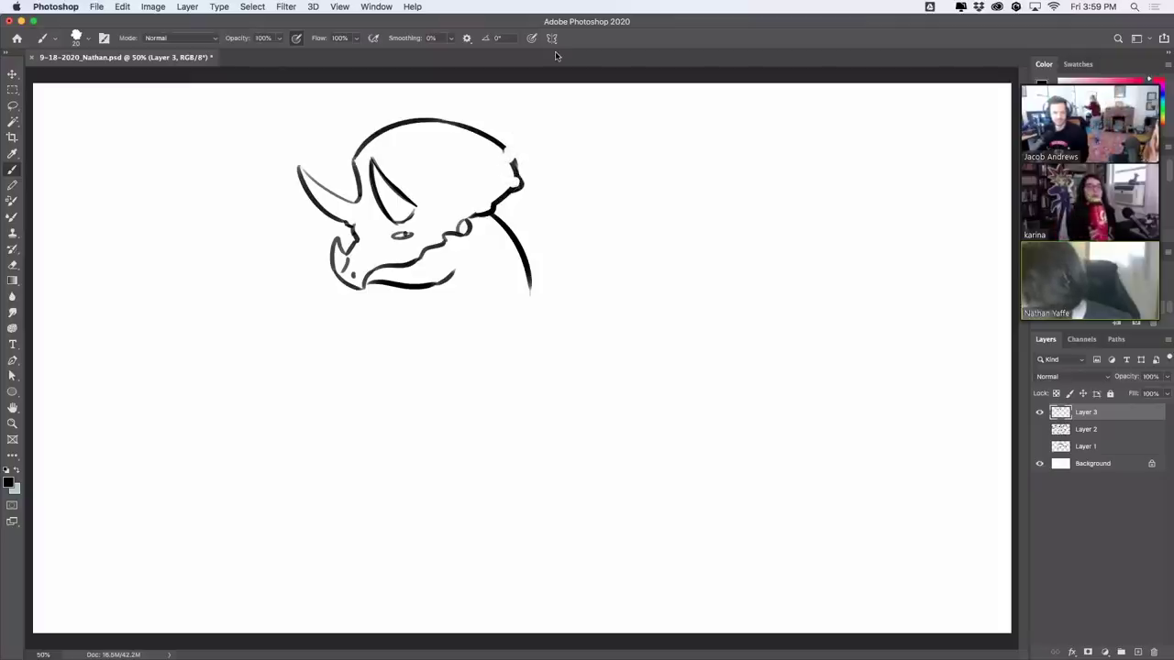
key("super+z")
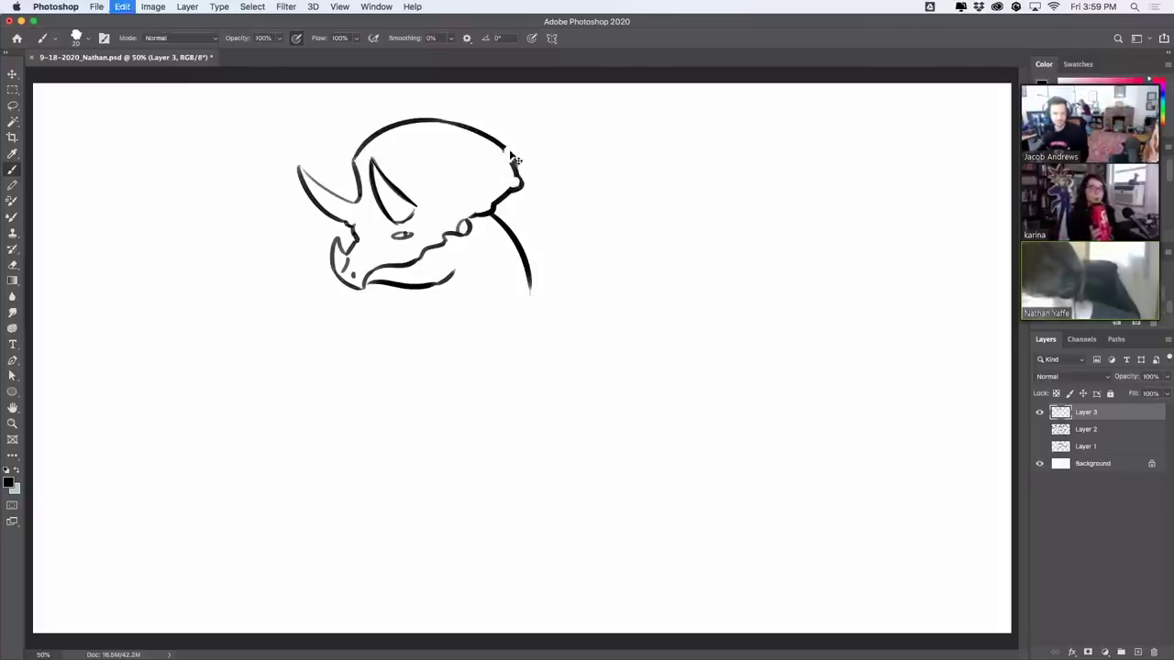
mouse_move(505, 148)
left_mouse_down()
mouse_move(514, 159)
mouse_move(497, 133)
left_mouse_up()
key("super+z")
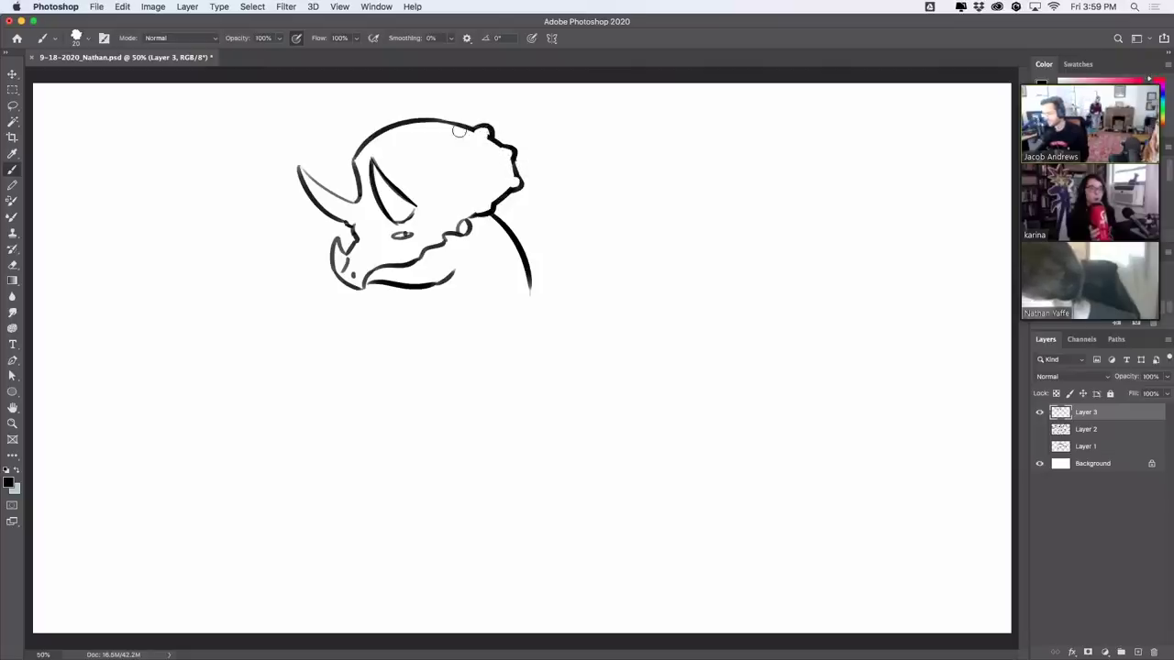
Step: Continue the bumps across the frill's top and front edge and close them off with short inner arcs
key("super+z")
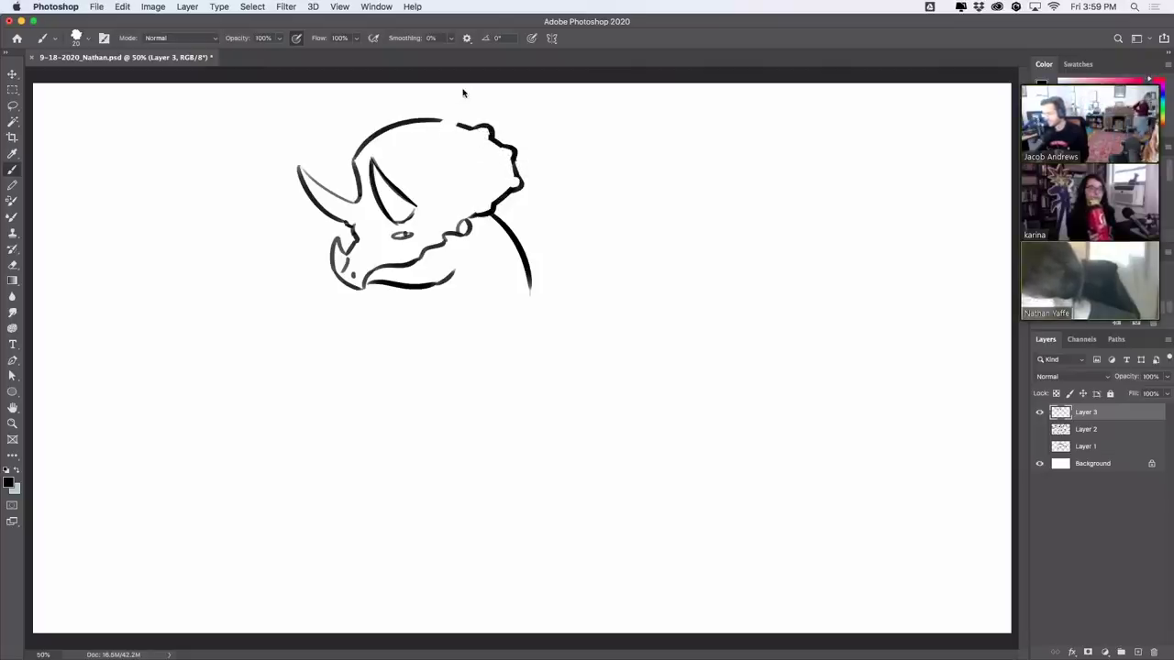
key("super+z")
left_click_drag(457, 122, 412, 115)
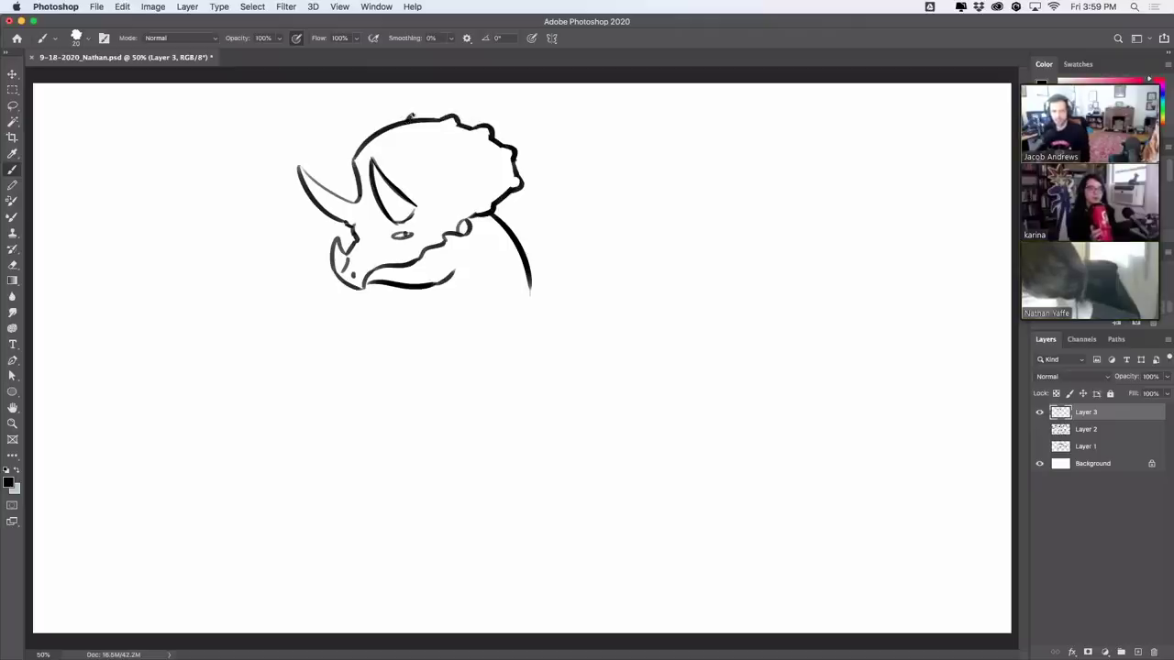
key("super+z")
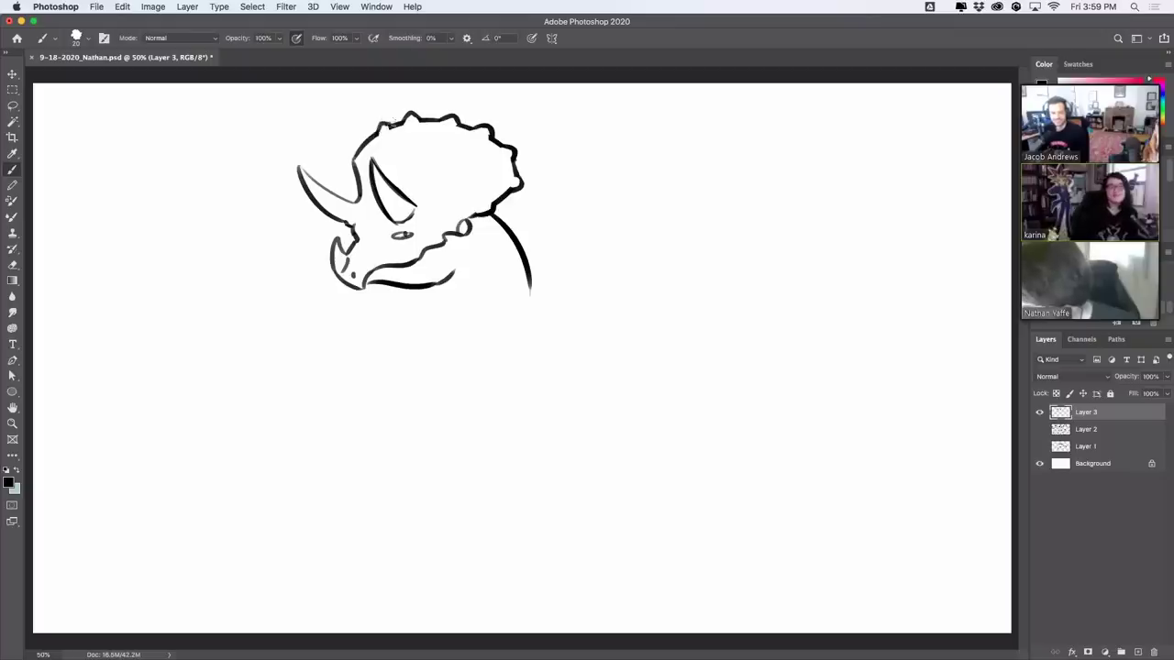
mouse_move(377, 134)
left_mouse_down()
mouse_move(392, 125)
mouse_move(374, 138)
left_mouse_up()
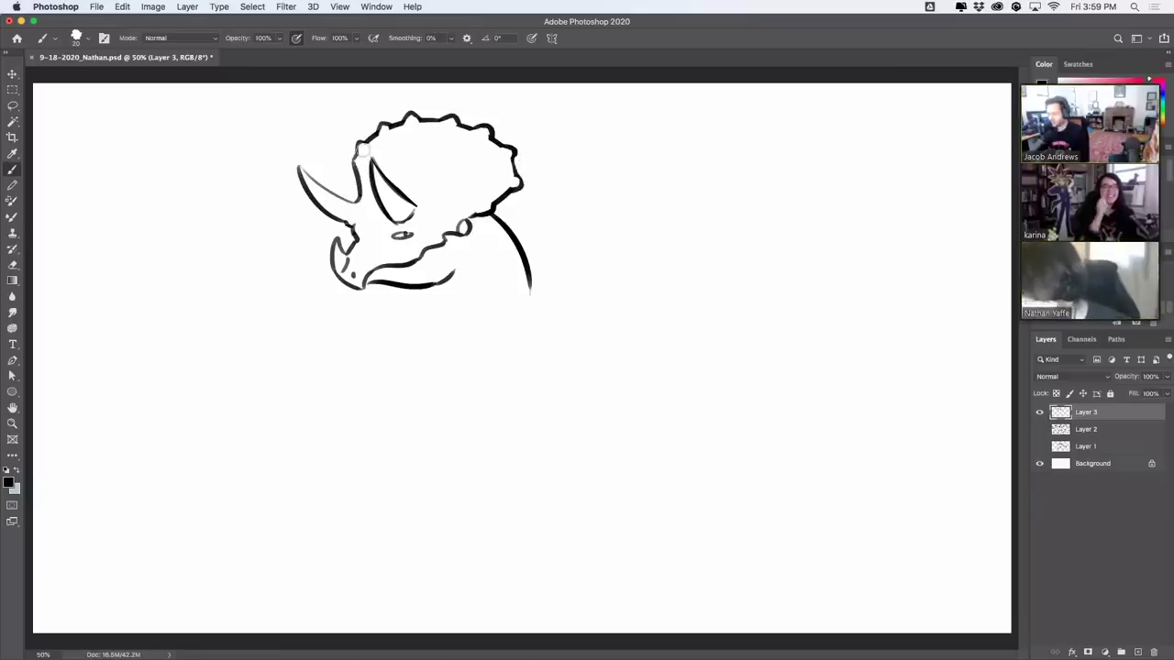
left_click_drag(515, 177, 510, 189)
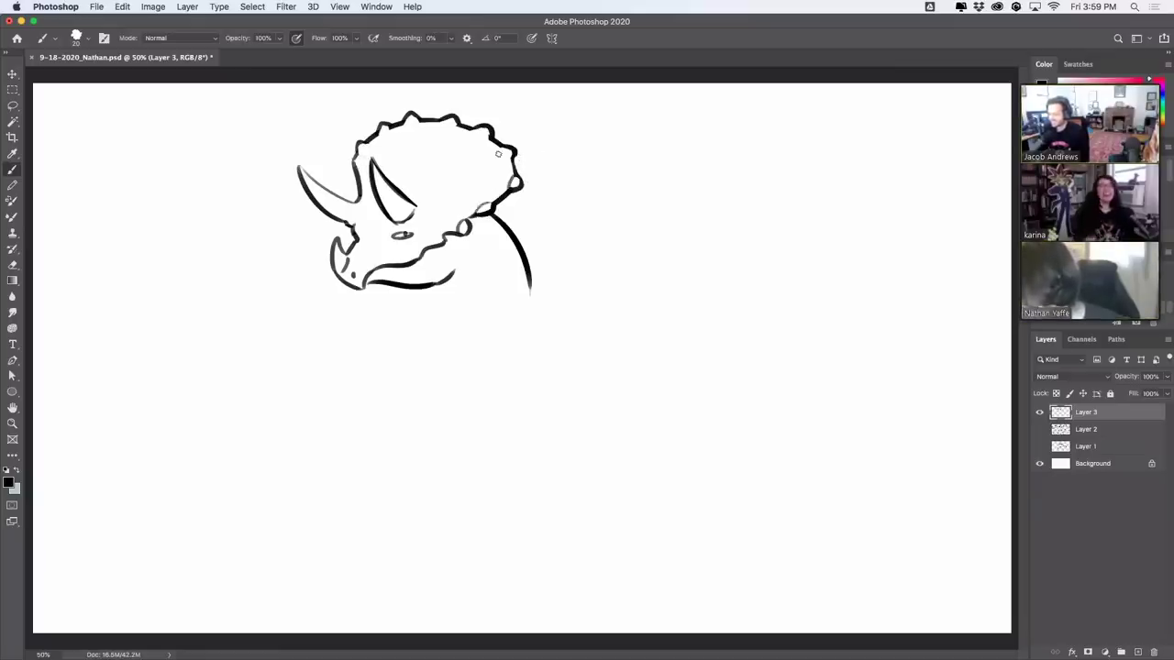
mouse_move(502, 150)
left_mouse_down()
mouse_move(512, 160)
mouse_move(488, 138)
mouse_move(420, 120)
left_mouse_up()
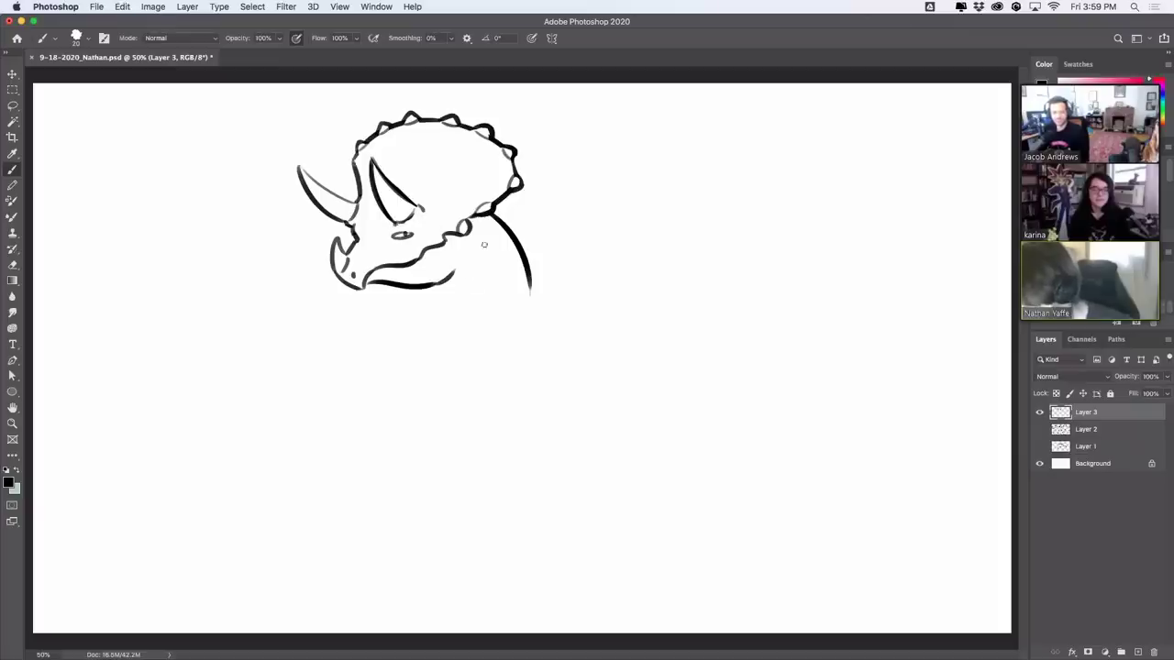
Step: Draw the front and back lines of a long, curving neck extending down from the head
left_click_drag(448, 279, 419, 450)
key("super+z")
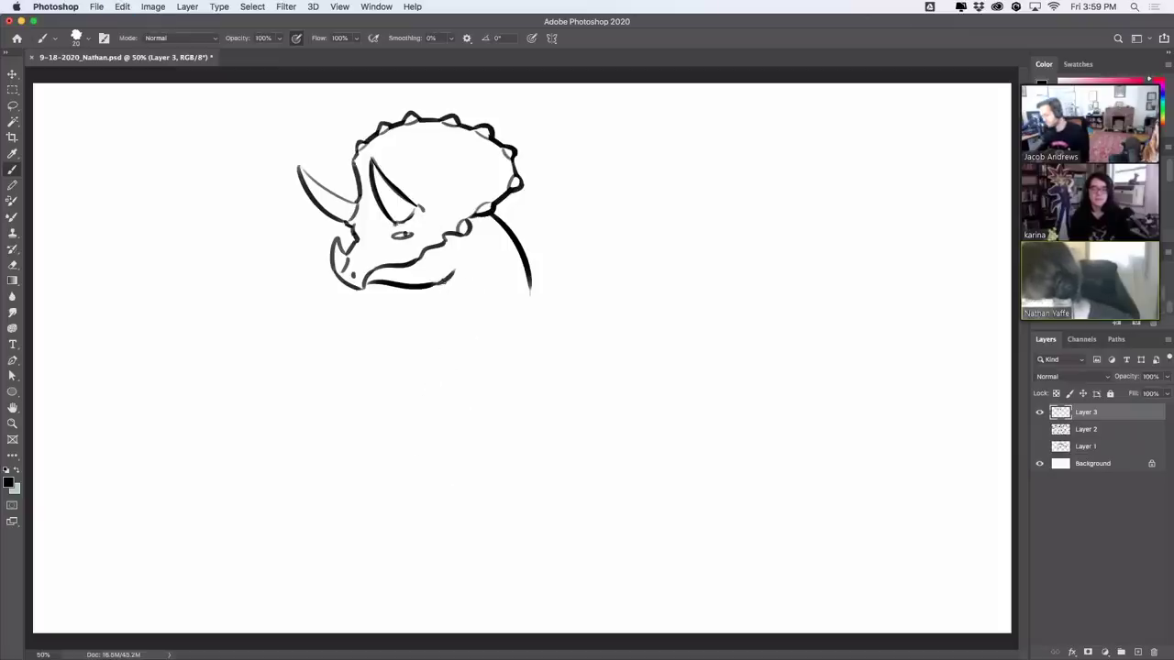
left_click_drag(449, 280, 386, 496)
left_click_drag(528, 273, 486, 470)
key("super+z")
Step: Move the head and neck drawing further left on the canvas and scale it to 94.87%
left_click(11, 74)
left_click_drag(419, 316, 353, 310)
left_click(466, 493)
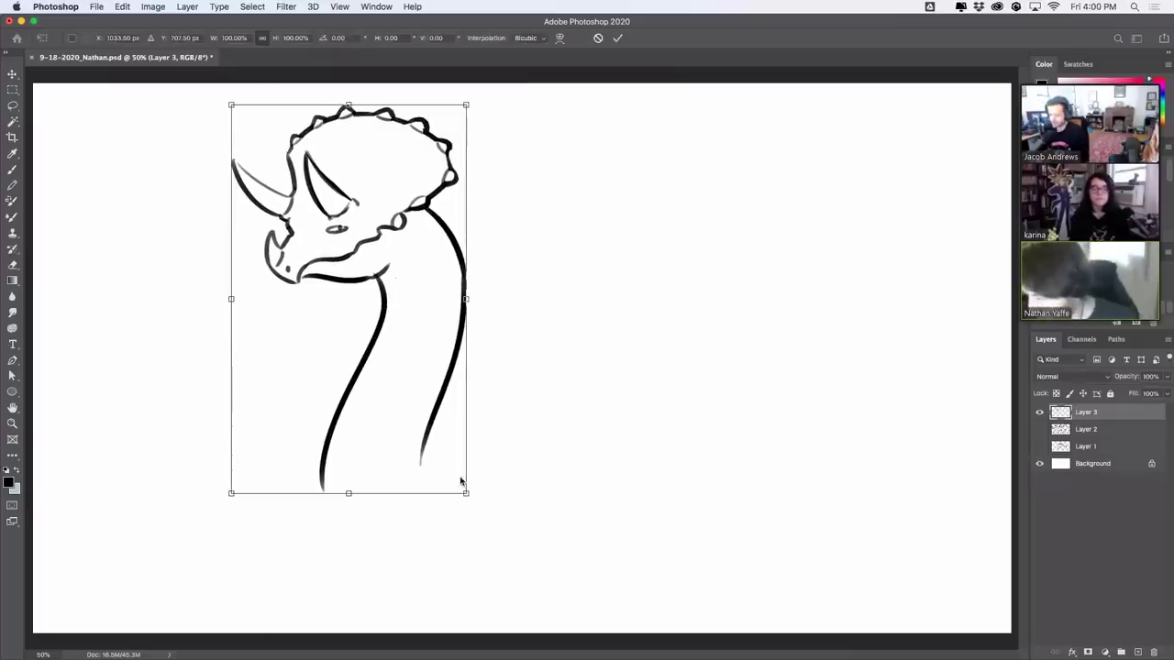
left_click_drag(465, 492, 453, 471)
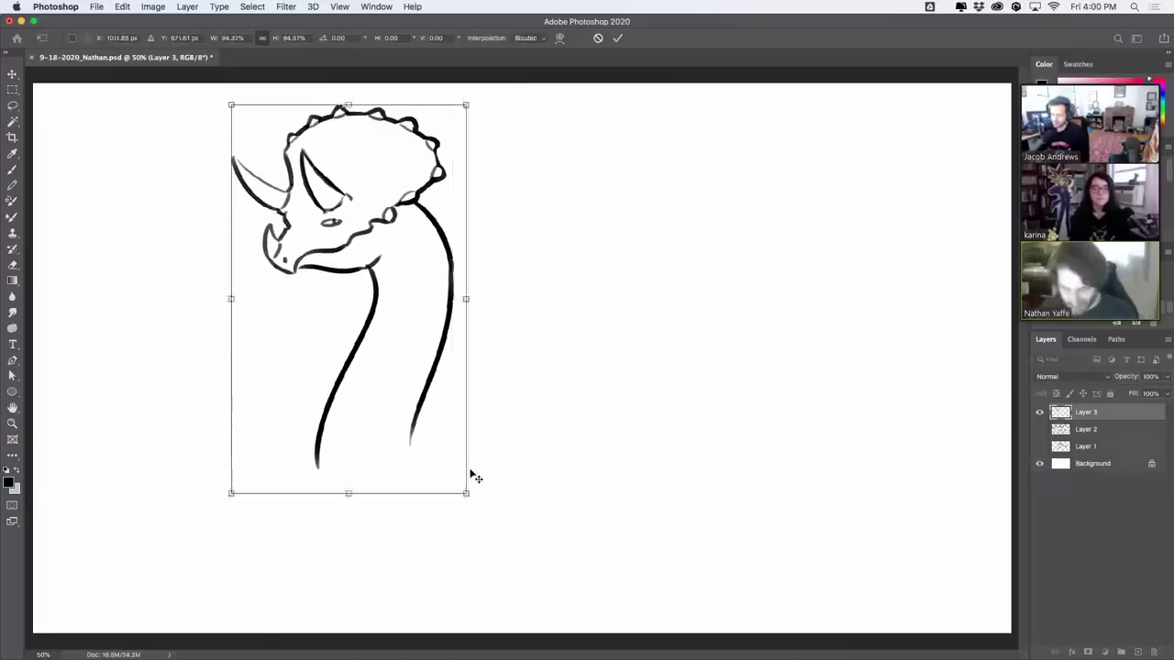
key("Return")
Step: Draw the dinosaur's arched back as one long brush curve sweeping right from the base of the neck
left_click(13, 170)
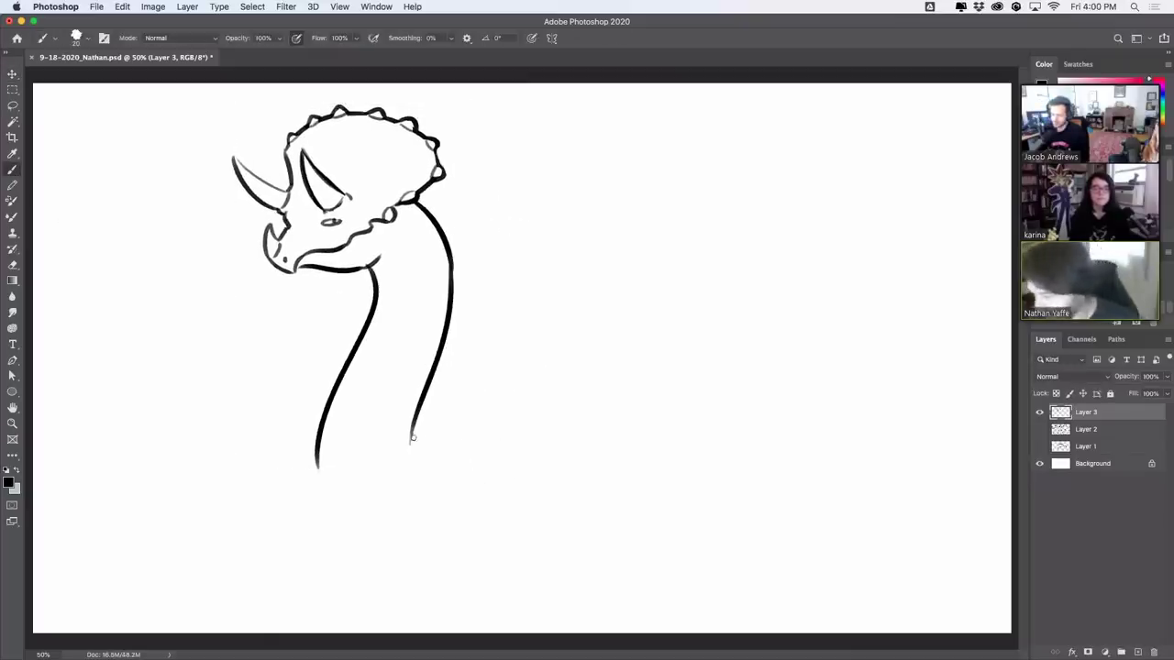
left_click_drag(412, 438, 718, 416)
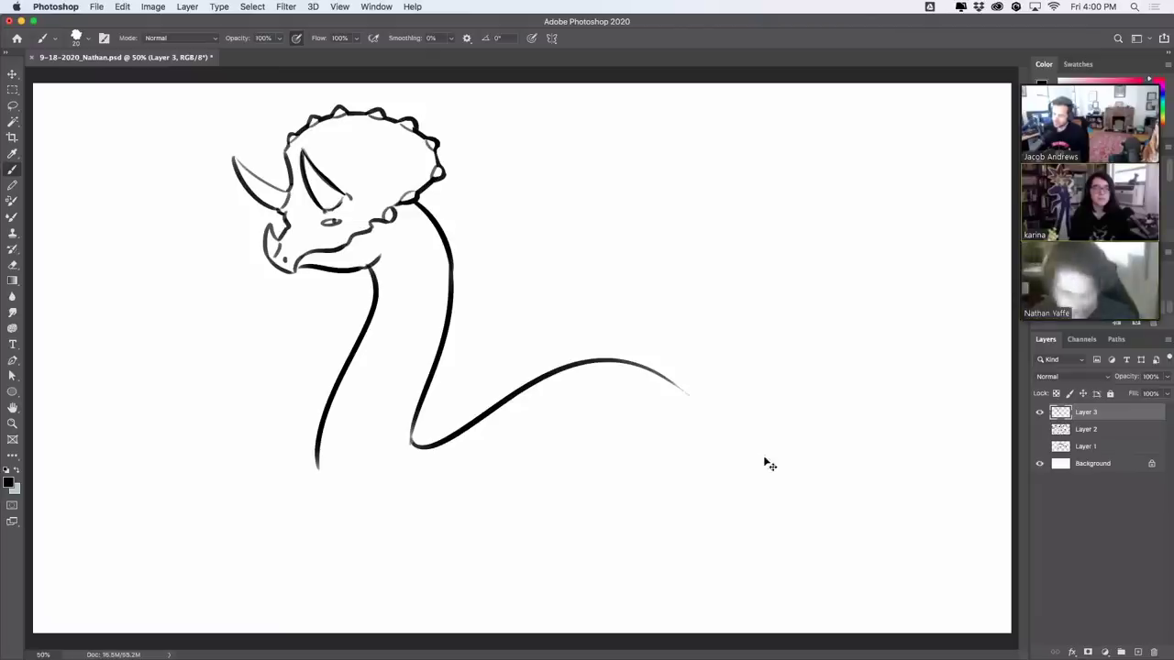
Step: Undo the back stroke and redraw it as a longer arch from the neck's base down over the rump
key("super+z")
left_click_drag(412, 436, 739, 413)
key("super+z")
mouse_move(418, 442)
left_mouse_down()
mouse_move(716, 432)
mouse_move(744, 490)
left_mouse_up()
Step: Scale the whole dinosaur drawing down slightly to make room on the canvas for the tail
left_click(14, 75)
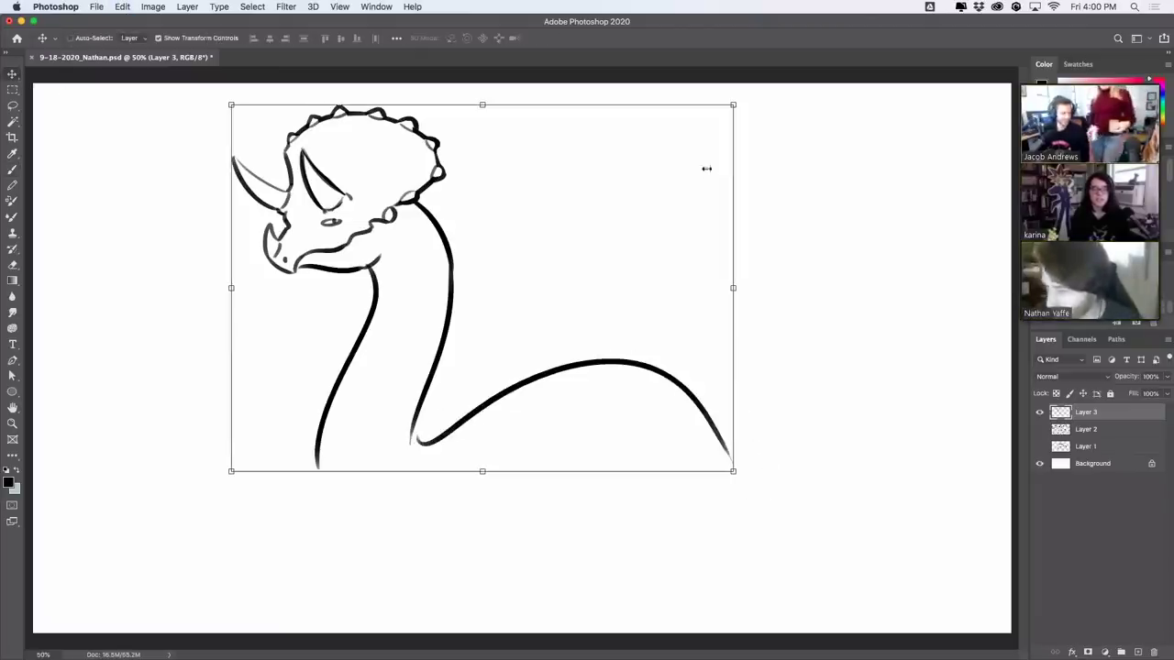
left_click(732, 107)
left_click_drag(732, 106, 669, 184)
key("Return")
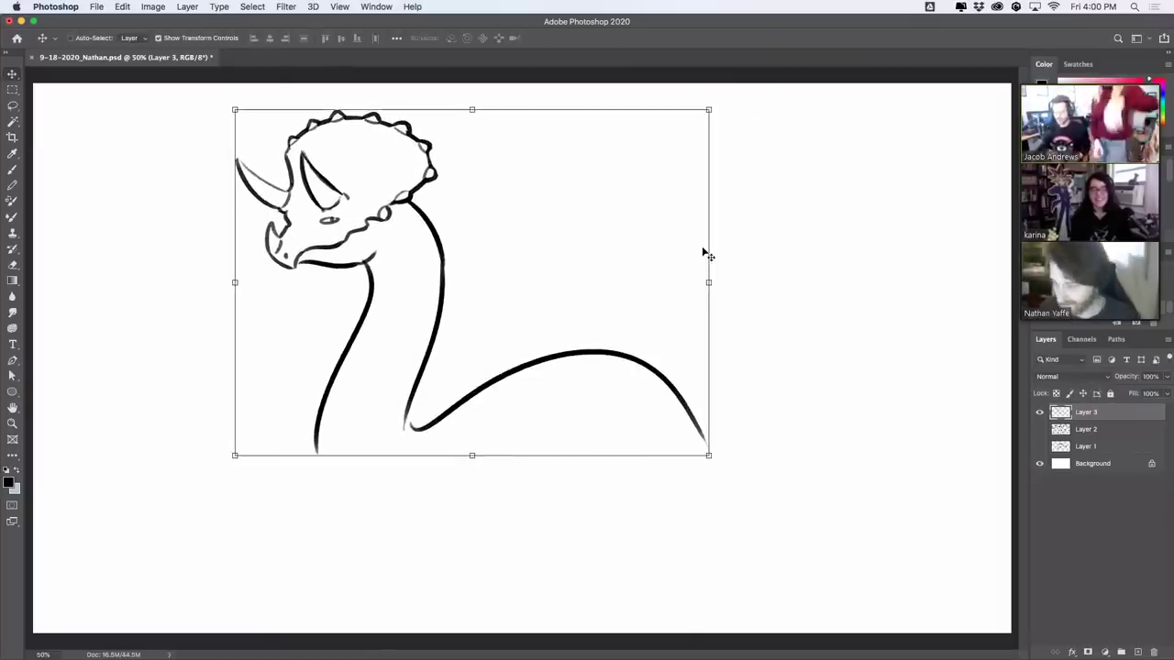
Step: Draw the tail's upper line from the rump, dipping down and curving up to a raised tip
left_click(12, 169)
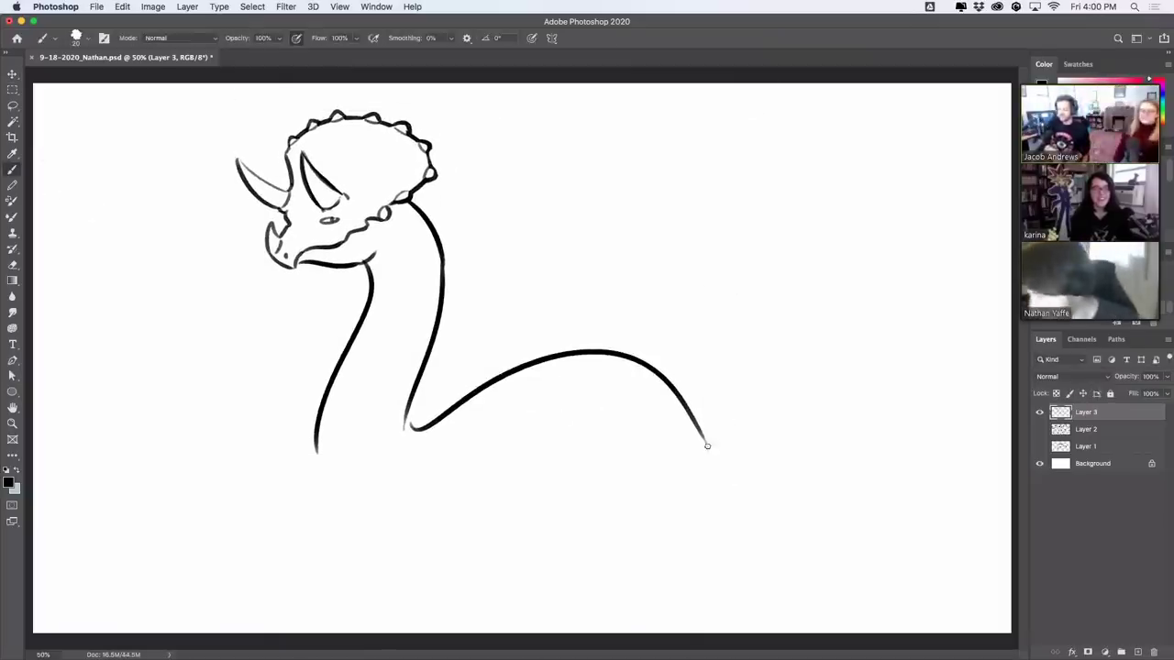
mouse_move(707, 446)
left_mouse_down()
mouse_move(885, 498)
mouse_move(894, 438)
left_mouse_up()
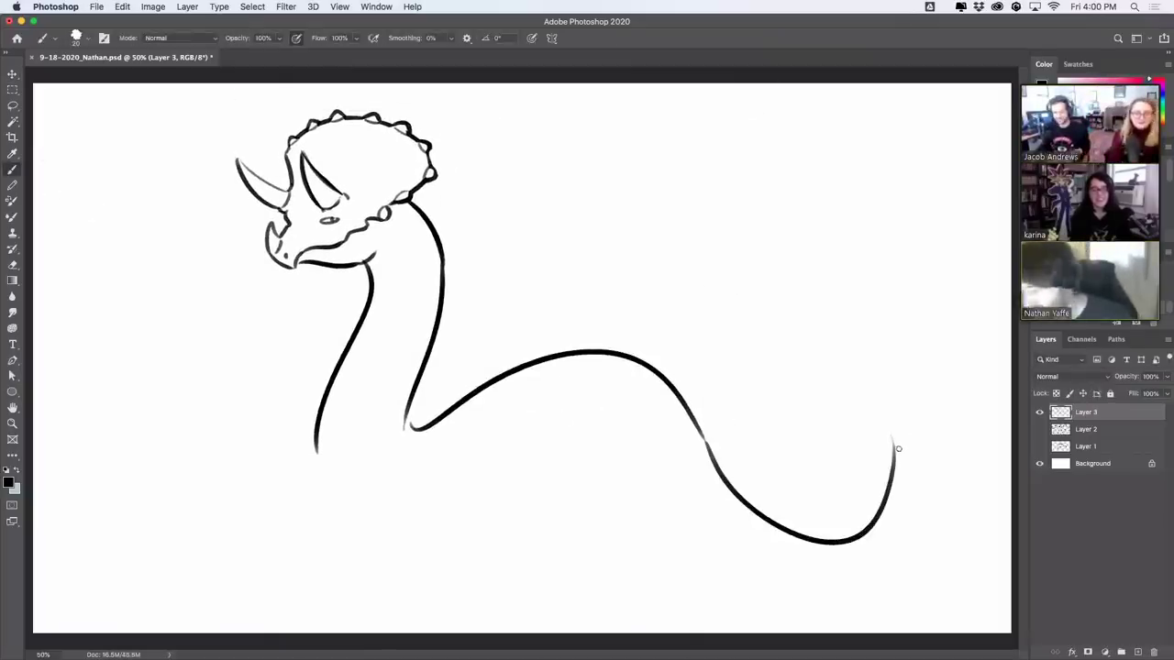
key("super+z")
left_click_drag(712, 441, 954, 419)
key("super+z")
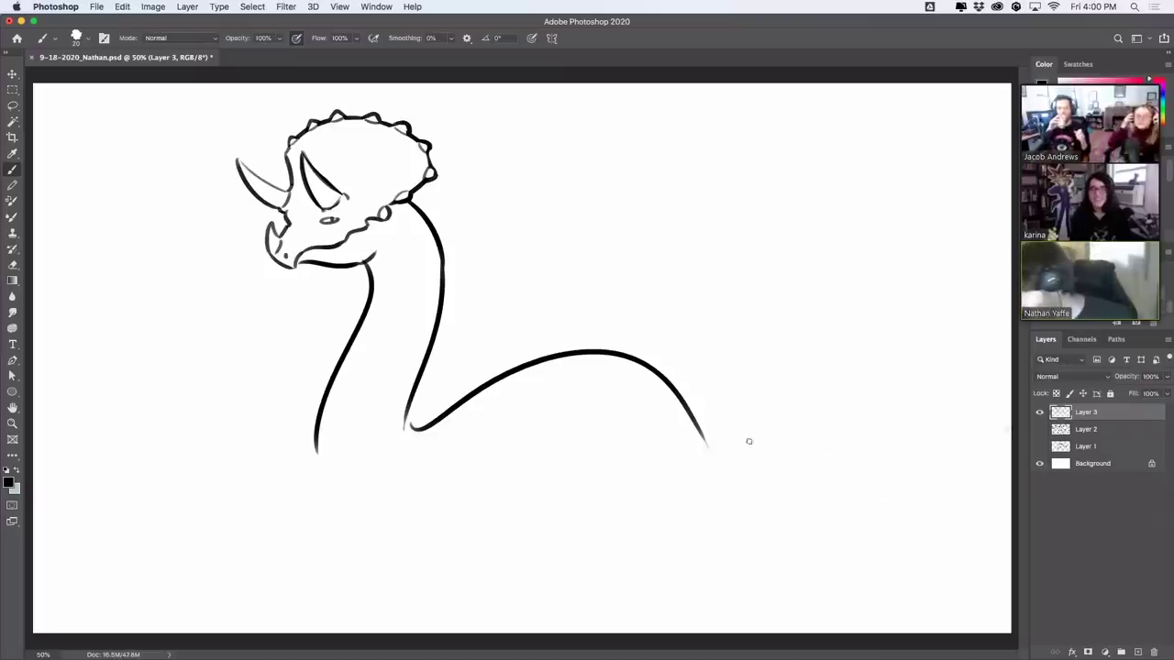
mouse_move(706, 438)
left_mouse_down()
mouse_move(895, 399)
mouse_move(782, 557)
left_mouse_up()
key("super+z")
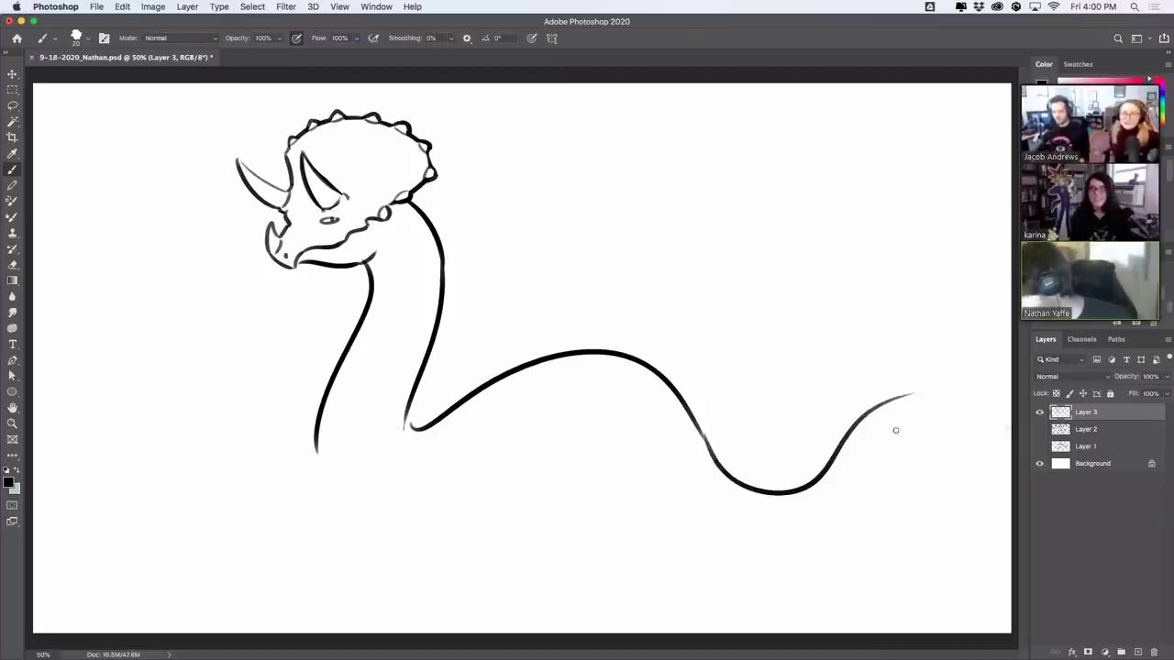
Step: Draw the tail's underside from the raised tip down and forward to beneath the rump
left_click_drag(914, 398, 770, 558)
key("super+z")
mouse_move(916, 395)
left_mouse_down()
mouse_move(851, 495)
mouse_move(735, 563)
left_mouse_up()
left_click_drag(677, 537, 816, 562)
key("super+z")
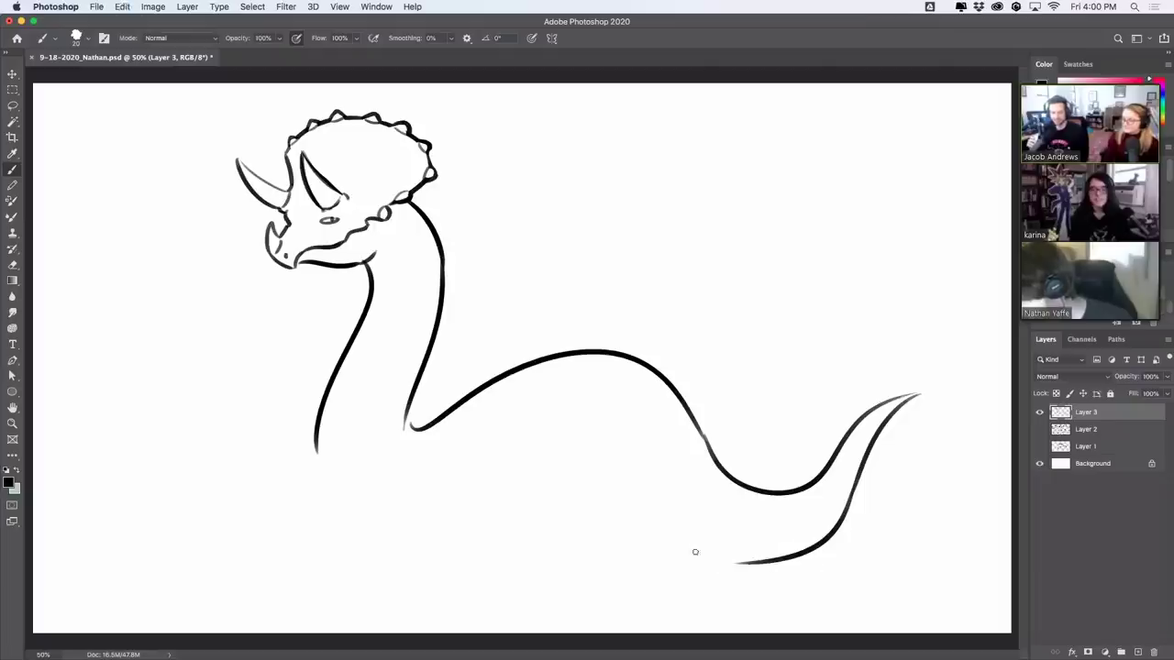
key("super+z")
mouse_move(694, 552)
left_mouse_down()
mouse_move(807, 563)
mouse_move(761, 564)
mouse_move(825, 542)
left_mouse_up()
key("super+z")
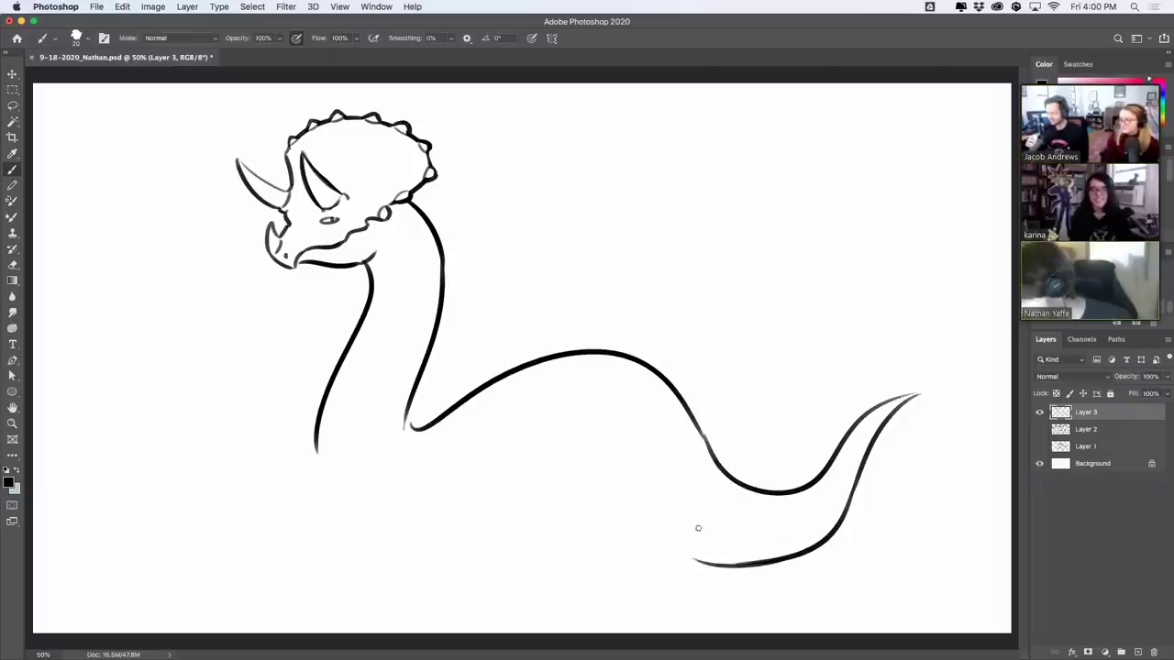
Step: Draw the near hind leg with a rounded thigh, a short lower leg and a flat foot
left_click_drag(593, 460, 627, 565)
key("super+z")
left_click_drag(595, 464, 631, 569)
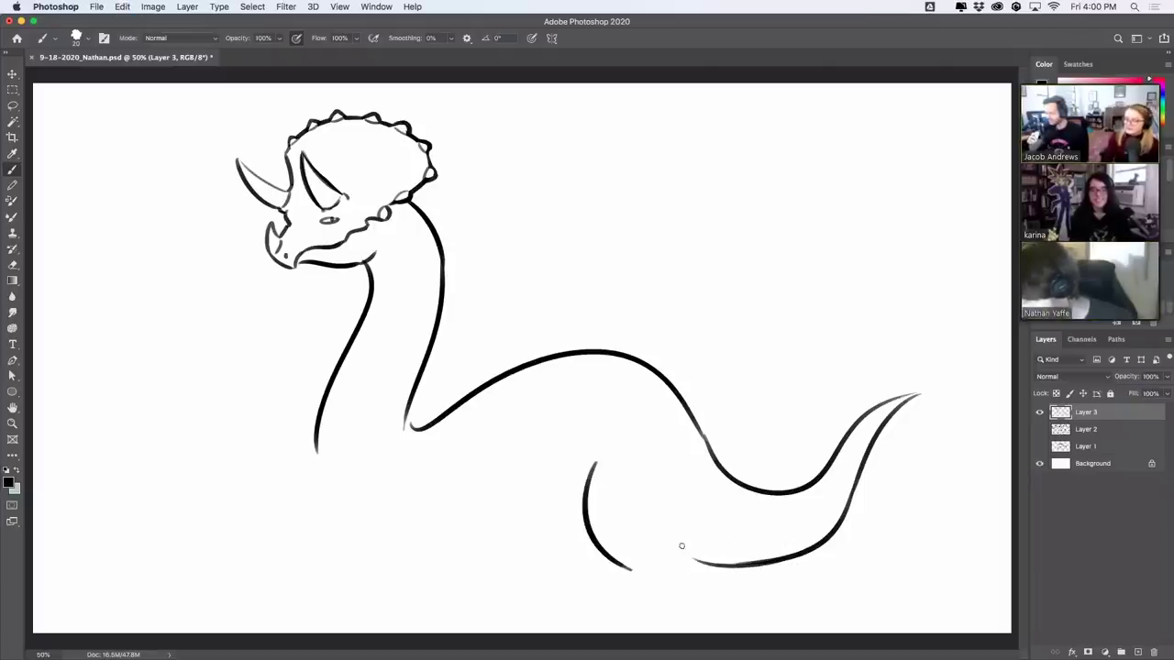
mouse_move(683, 482)
left_mouse_down()
mouse_move(675, 554)
mouse_move(686, 603)
left_mouse_up()
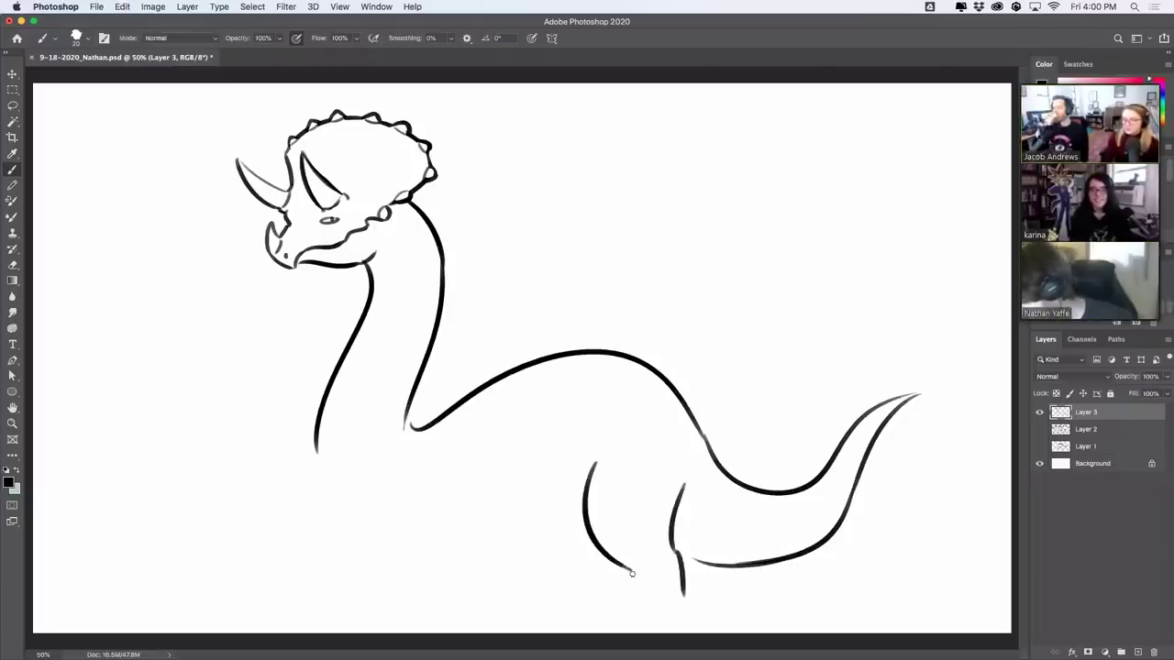
key("super+z")
mouse_move(628, 569)
left_mouse_down()
mouse_move(633, 609)
mouse_move(682, 613)
mouse_move(683, 597)
left_mouse_up()
key("super+z")
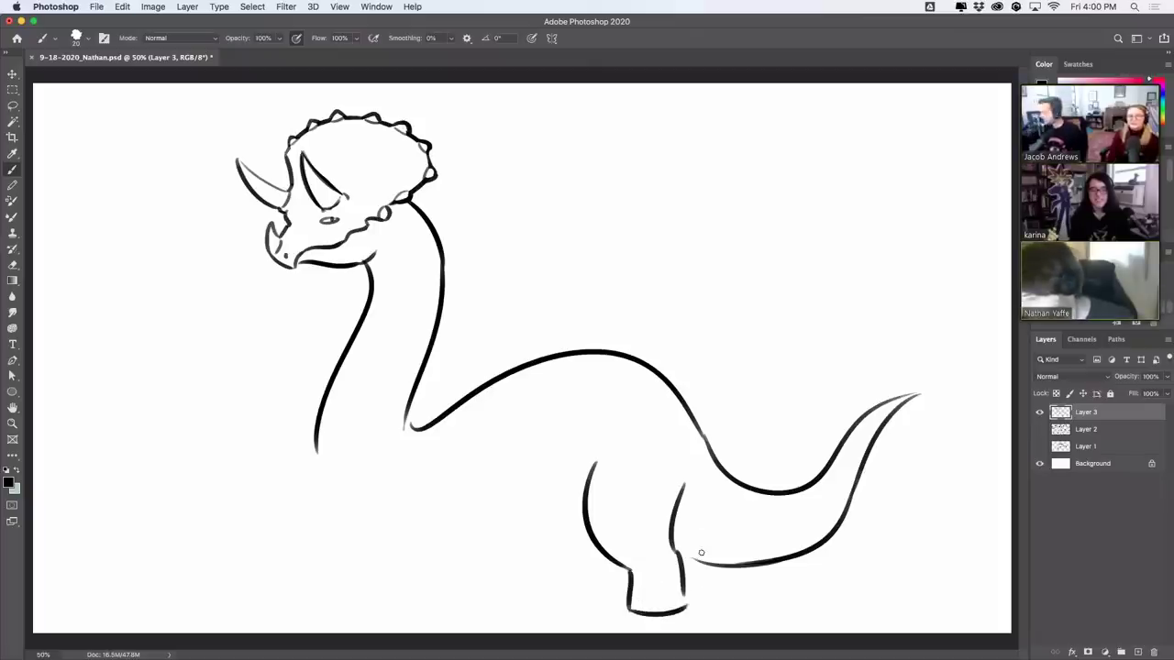
Step: Draw a belly line forward from the hind leg and two short strokes marking the front leg
left_click_drag(454, 552, 591, 546)
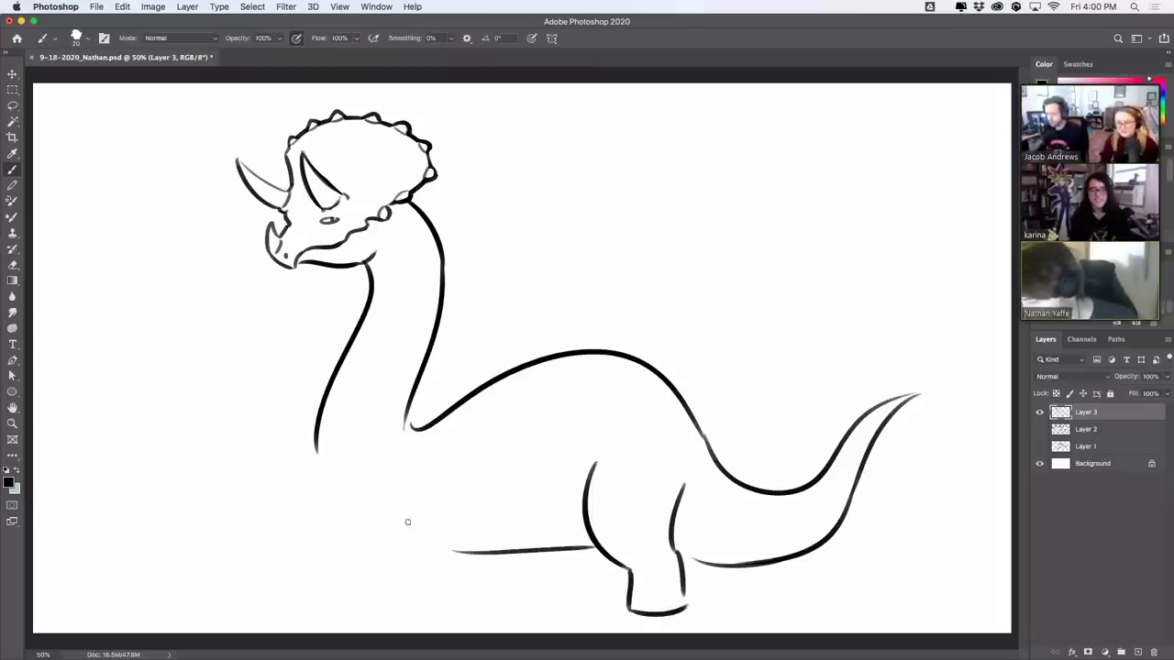
left_click_drag(398, 506, 395, 544)
key("super+z")
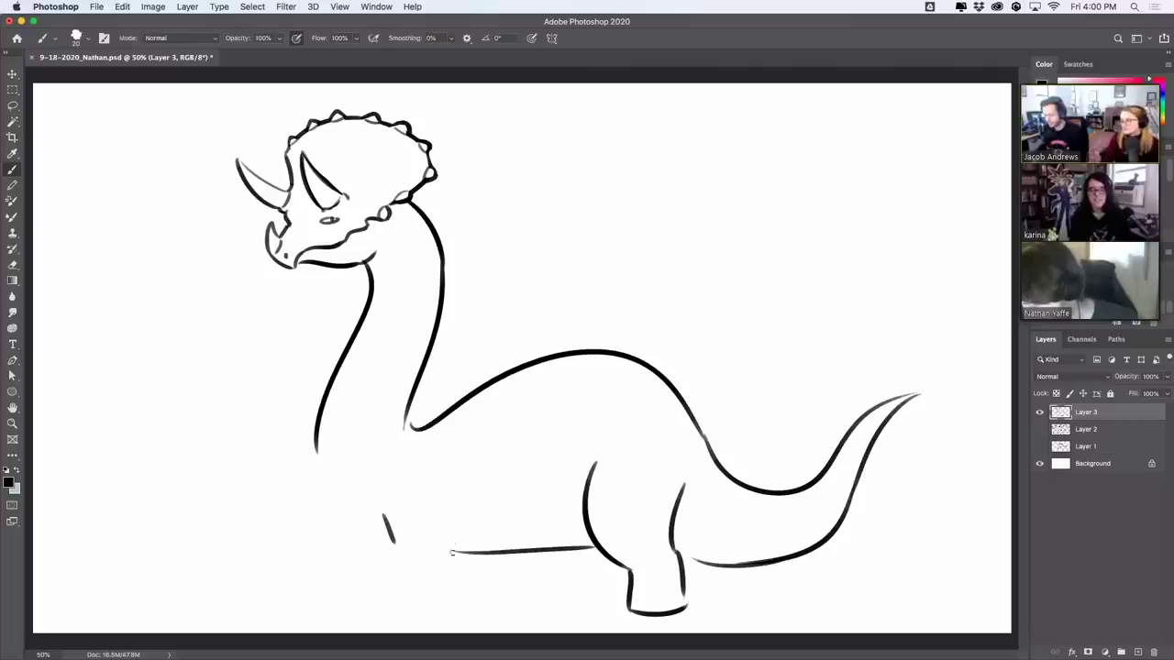
left_click_drag(448, 510, 454, 559)
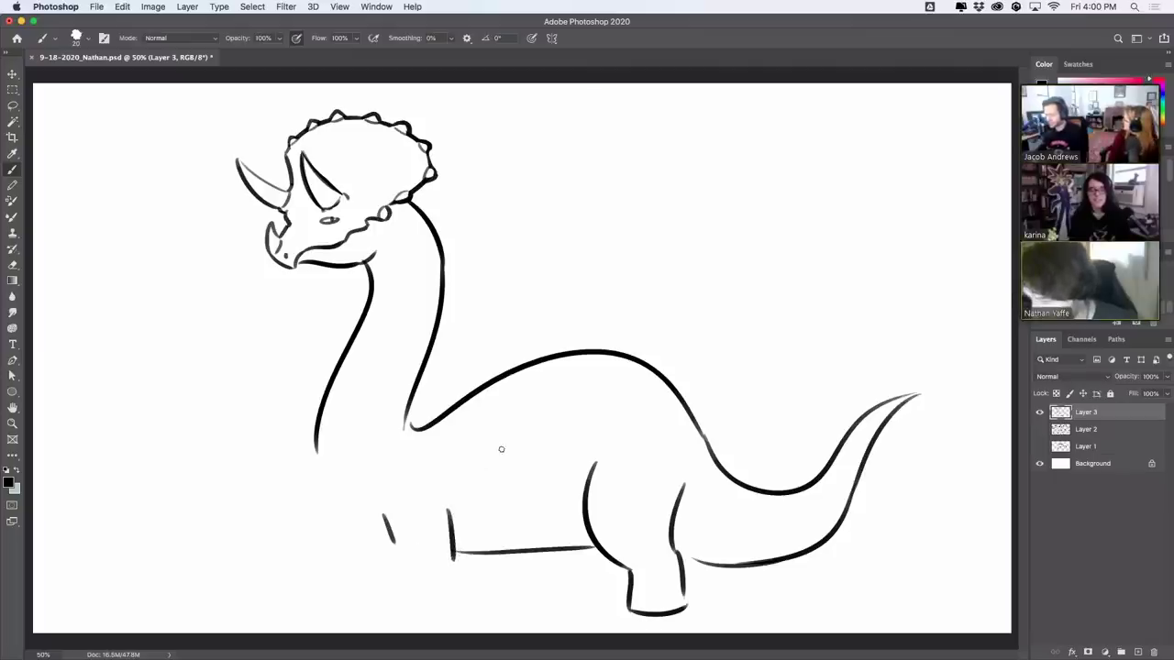
Step: Darken the eye around a small highlight, then erase the lower jaw and redraw it closer to the mouth
mouse_move(323, 209)
left_mouse_down()
mouse_move(340, 201)
mouse_move(342, 220)
left_mouse_up()
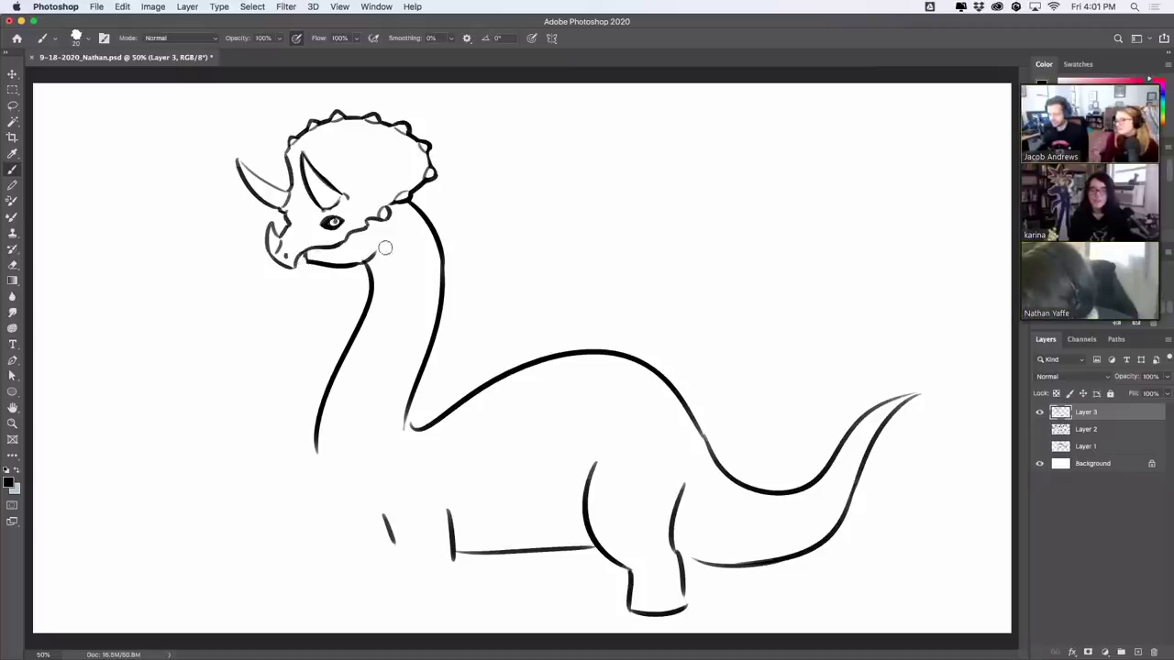
left_click_drag(385, 247, 312, 258)
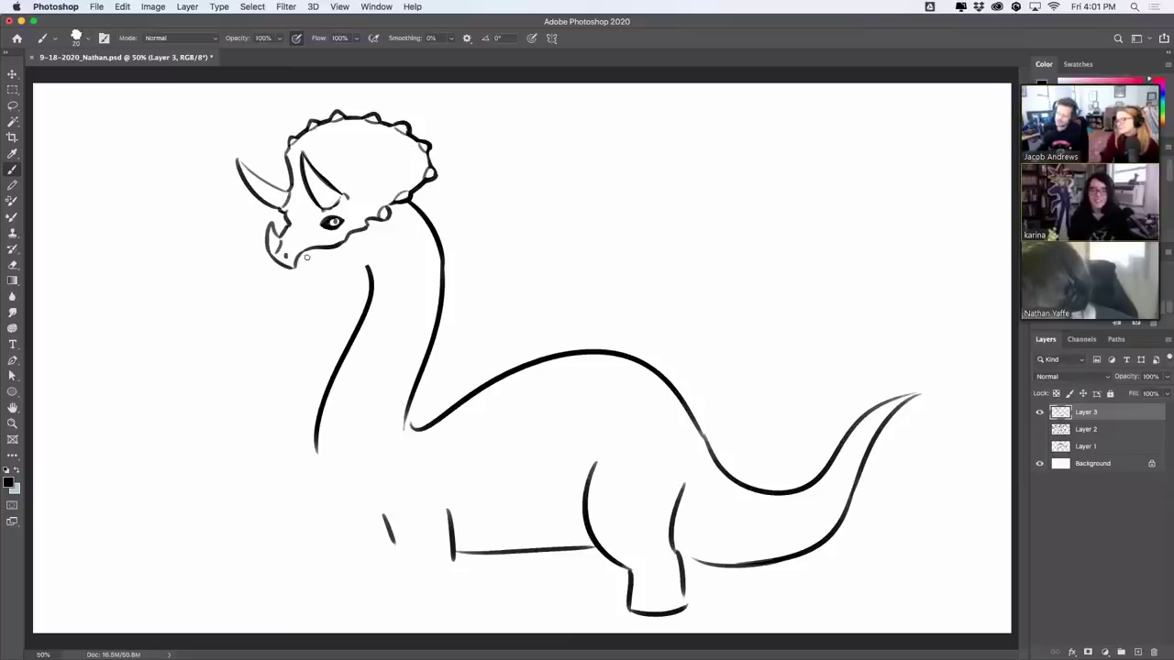
mouse_move(304, 258)
left_mouse_down()
mouse_move(371, 255)
mouse_move(390, 229)
mouse_move(373, 279)
mouse_move(365, 266)
mouse_move(397, 291)
left_mouse_up()
key("super+z")
key("super+z")
key("super+z")
key("super+z")
key("ctrl+z")
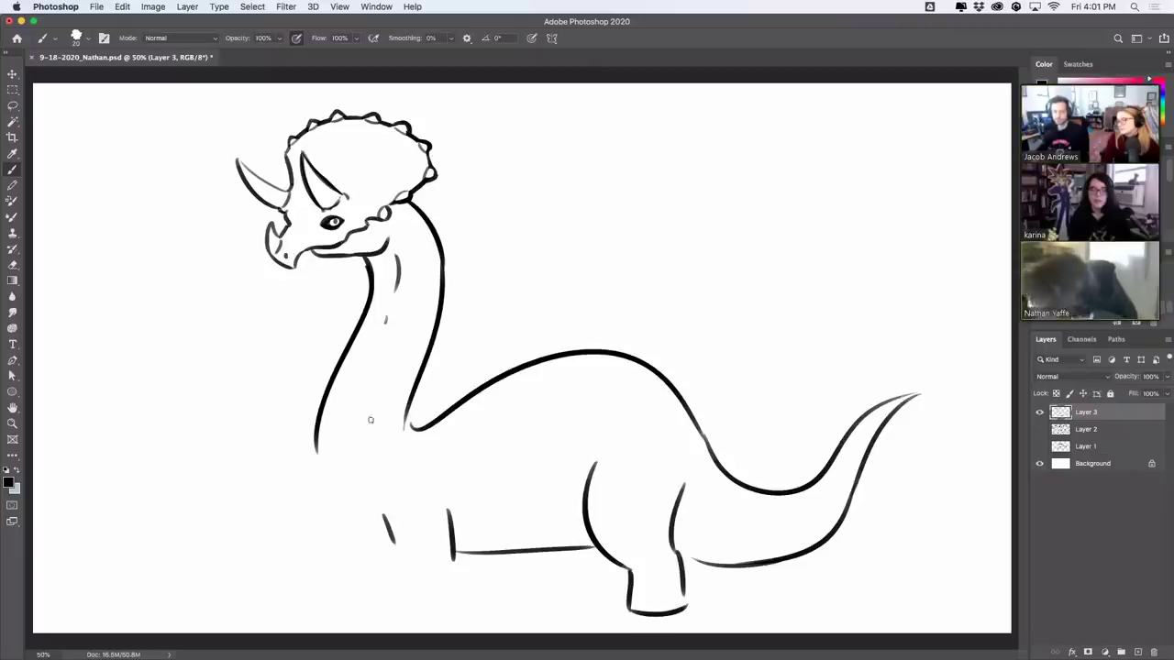
Step: Add a contour line inside the neck, redraw its front edge curving into the chest, and erase the neck-to-back corner
left_click_drag(385, 322, 362, 399)
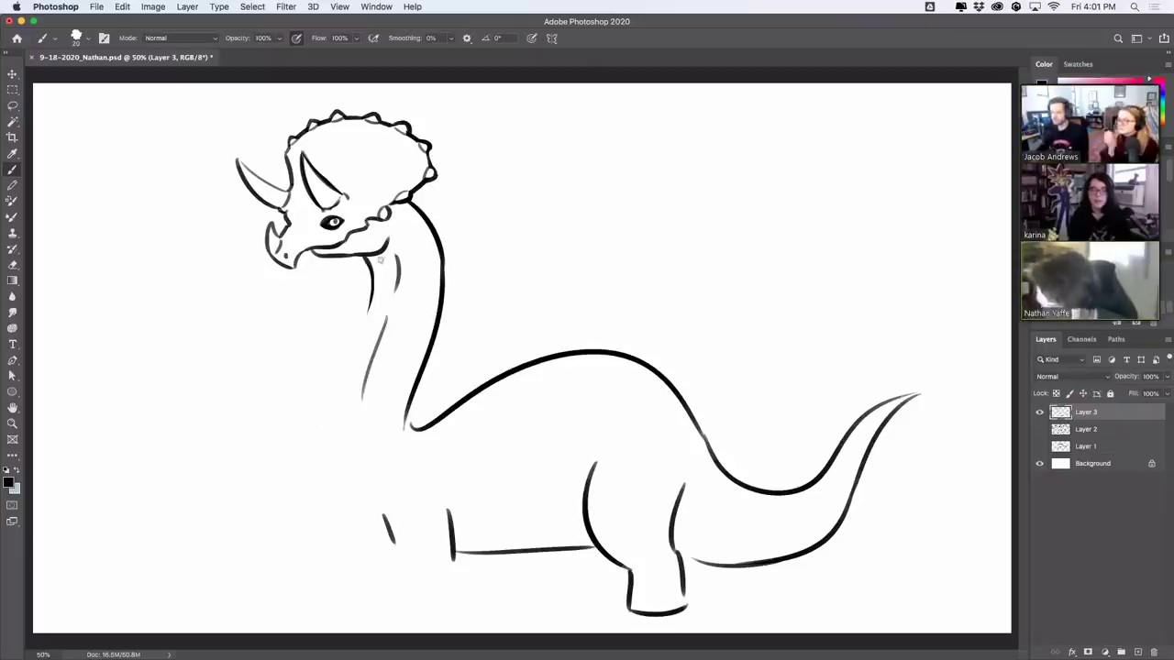
left_click_drag(371, 295, 341, 420)
key("super+z")
left_click_drag(372, 298, 341, 458)
key("super+z")
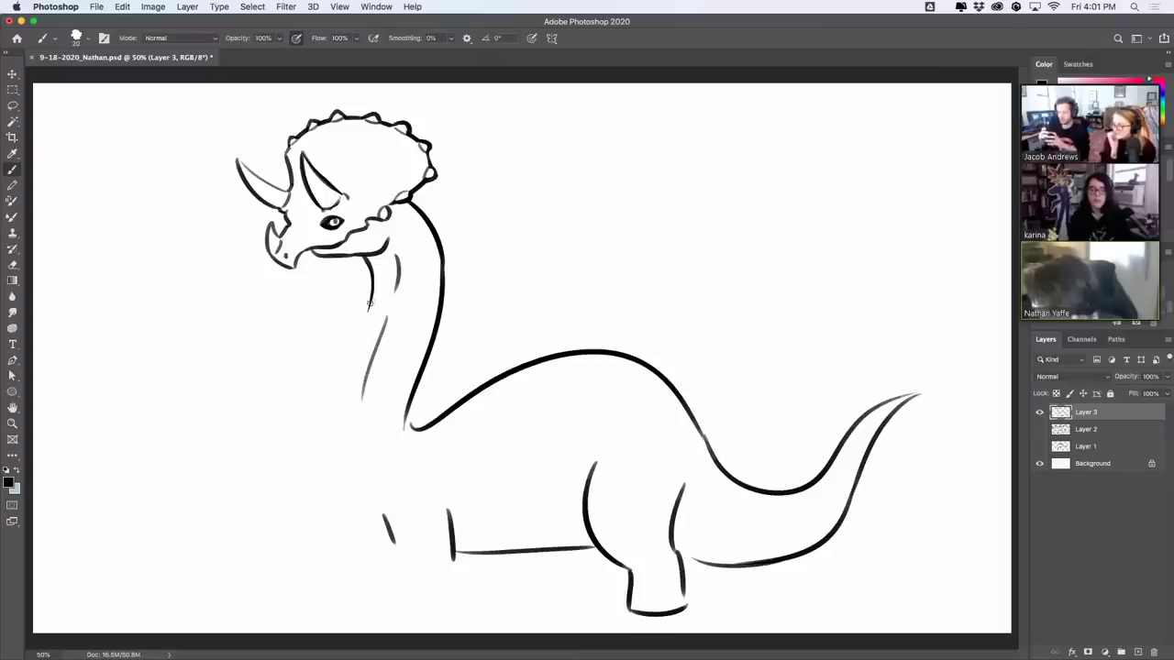
left_click_drag(372, 298, 346, 477)
key("super+z")
mouse_move(371, 298)
left_mouse_down()
mouse_move(344, 398)
mouse_move(349, 473)
mouse_move(338, 465)
mouse_move(361, 501)
left_mouse_up()
key("super+z")
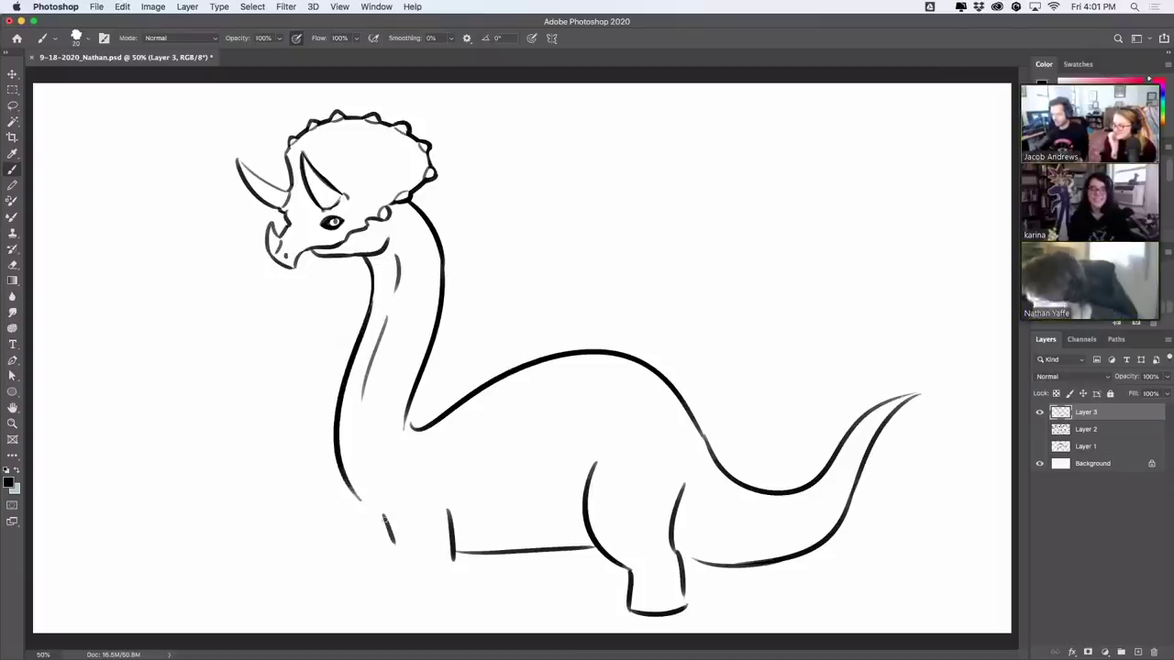
key("super+z")
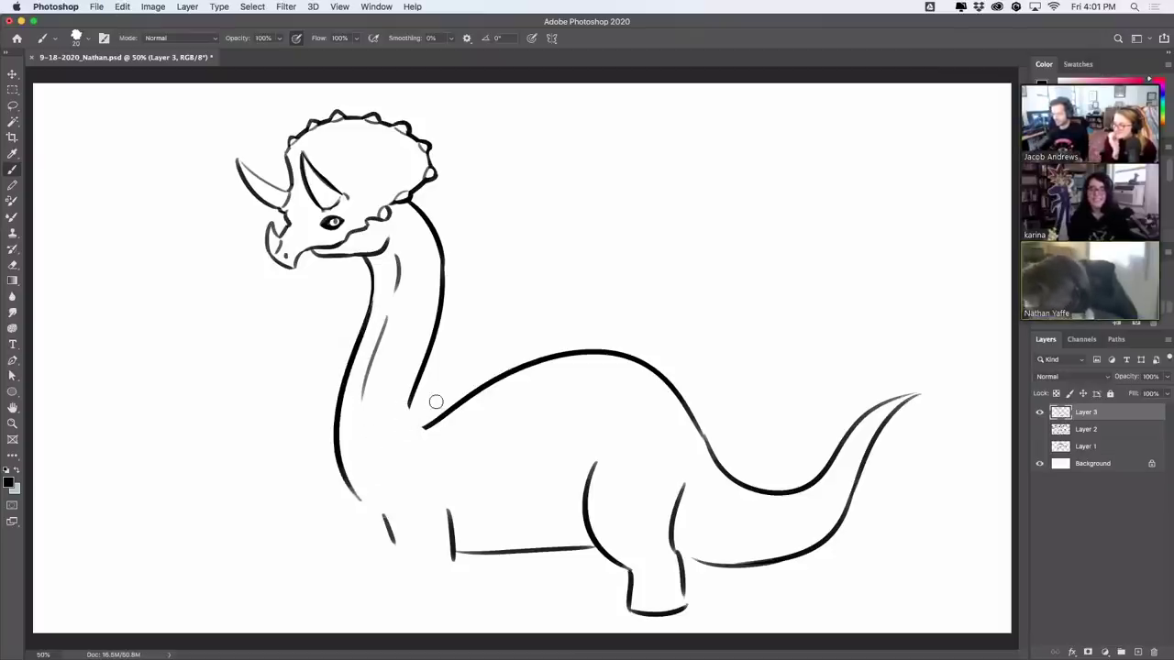
Step: Scale the whole dinosaur drawing to 93.44% and move it higher on the canvas
left_click(13, 73)
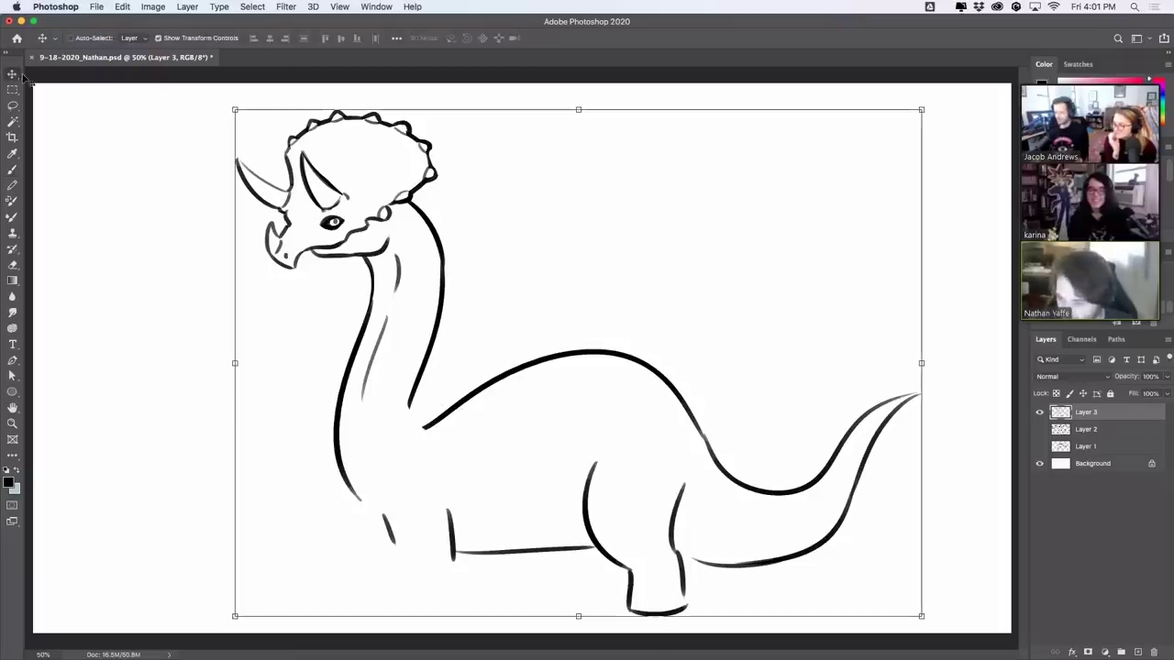
left_click(920, 110)
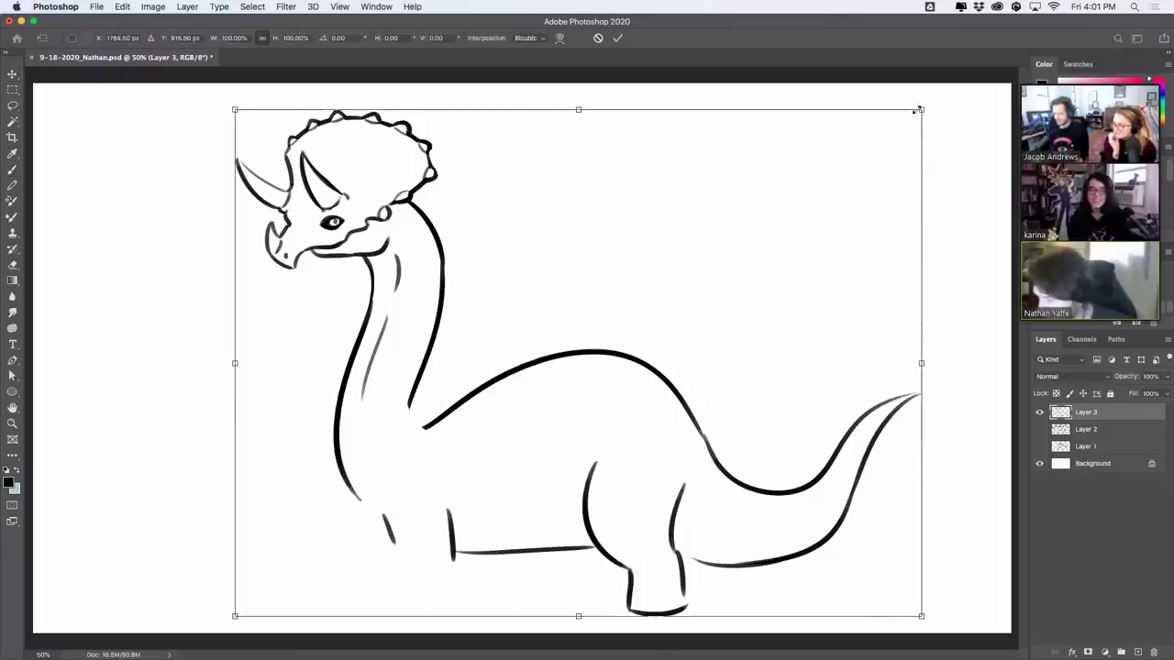
left_click_drag(916, 109, 873, 139)
left_click_drag(749, 285, 760, 251)
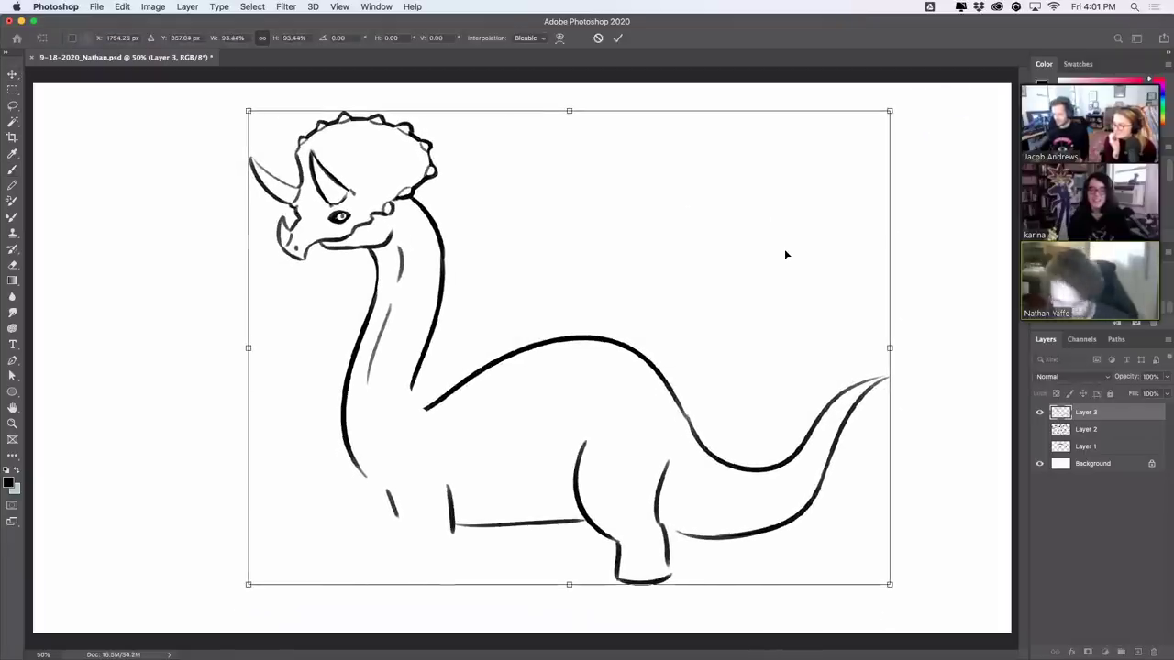
key("Return")
left_click_drag(691, 416, 697, 401)
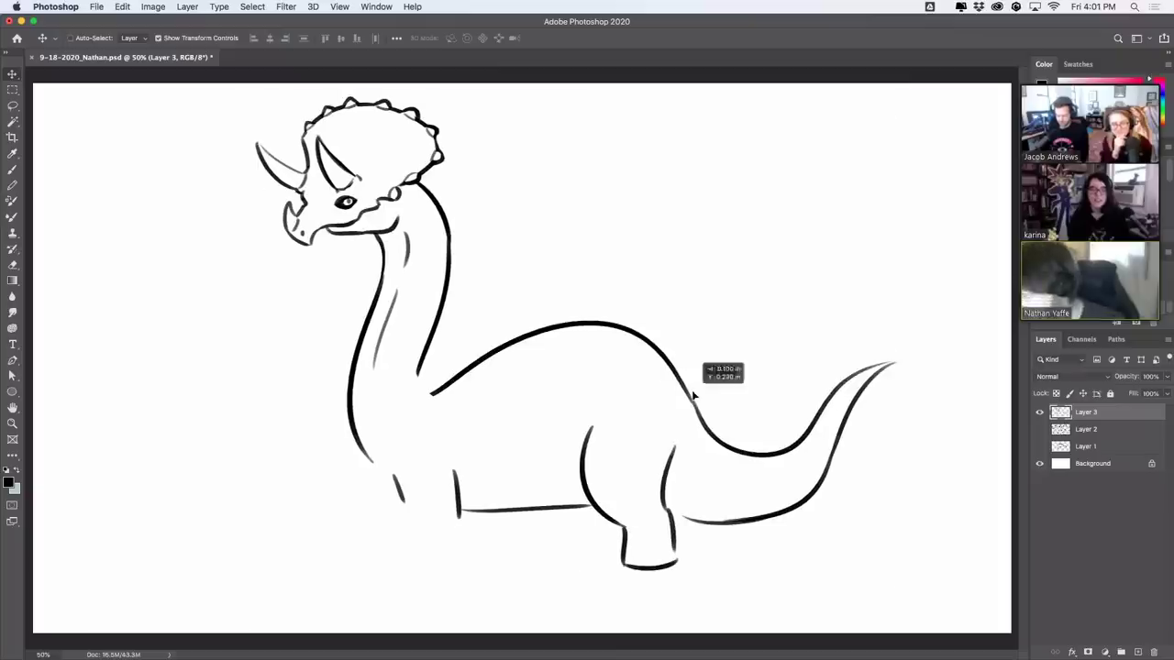
Step: Erase the belly line, front-leg marks and lower hind leg, and redraw the curve joining neck and back
left_click(16, 168)
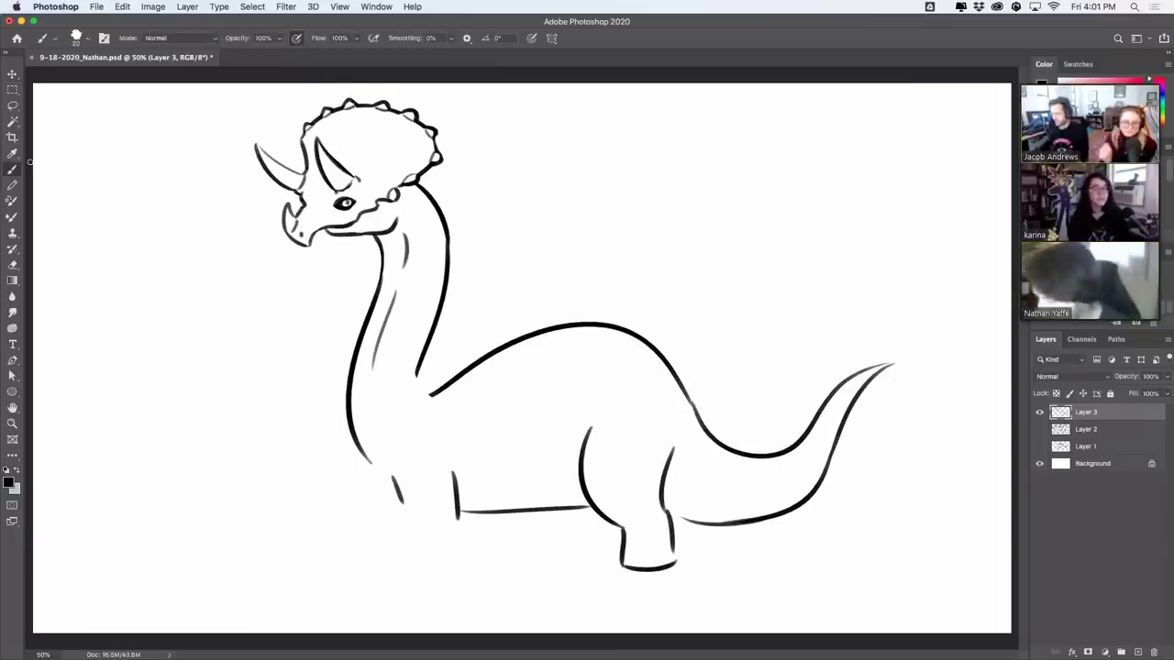
key("ctrl+z")
mouse_move(626, 426)
left_mouse_down()
mouse_move(588, 446)
mouse_move(622, 514)
mouse_move(619, 545)
mouse_move(672, 558)
left_mouse_up()
mouse_move(555, 492)
left_mouse_down()
mouse_move(481, 489)
mouse_move(450, 402)
mouse_move(472, 420)
mouse_move(410, 502)
mouse_move(405, 527)
mouse_move(452, 556)
mouse_move(520, 508)
mouse_move(577, 506)
left_mouse_up()
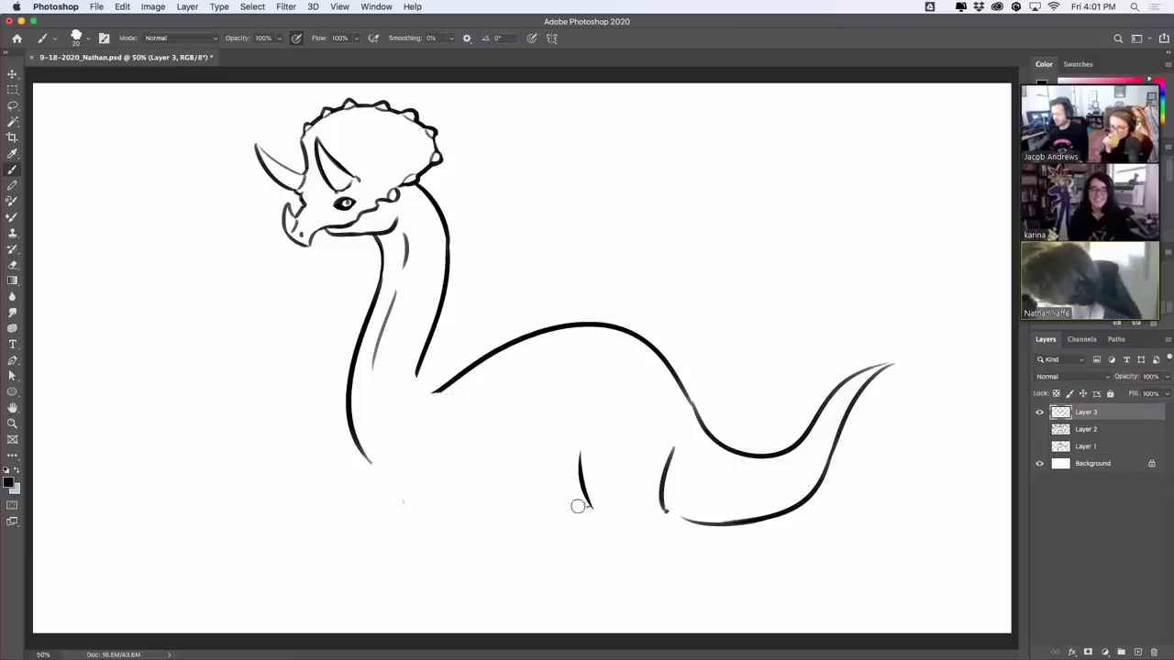
left_click_drag(417, 370, 451, 392)
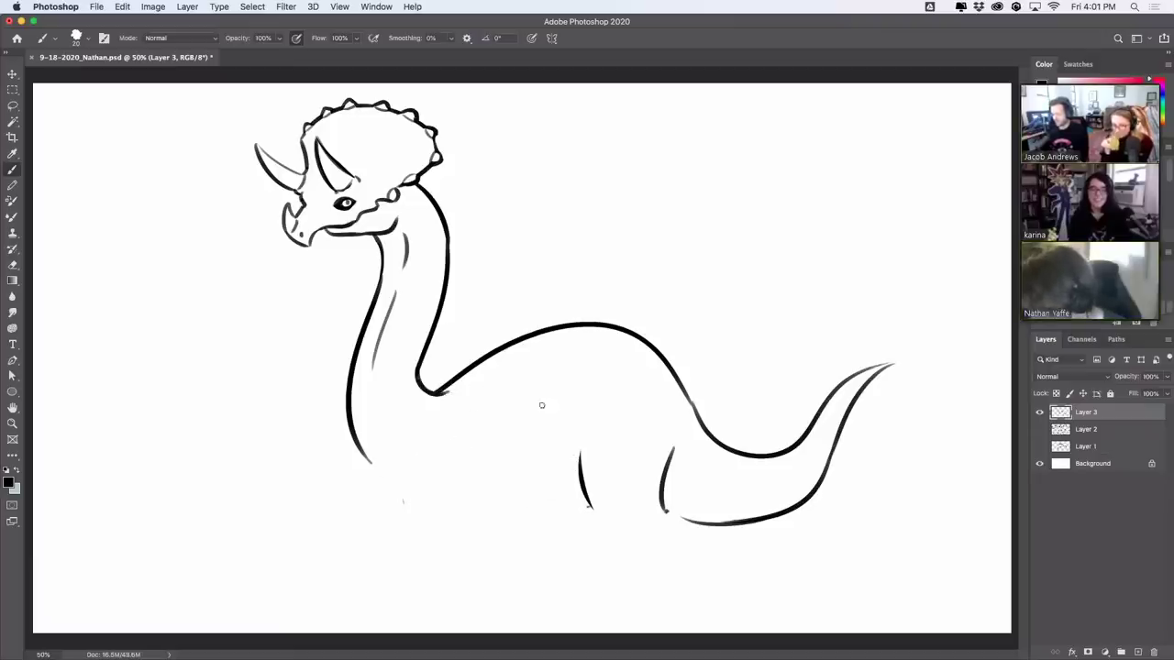
Step: Draw the near front leg as a thick column with a slight knee bend and a flat foot
left_click_drag(421, 481, 436, 524)
mouse_move(492, 474)
left_mouse_down()
mouse_move(500, 536)
mouse_move(431, 588)
left_mouse_up()
left_click_drag(500, 532, 486, 592)
mouse_move(438, 555)
left_mouse_down()
mouse_move(427, 614)
mouse_move(480, 618)
mouse_move(491, 579)
mouse_move(489, 589)
left_mouse_up()
key("super+z")
key("super+z")
key("super+z")
key("super+z")
key("ctrl+z")
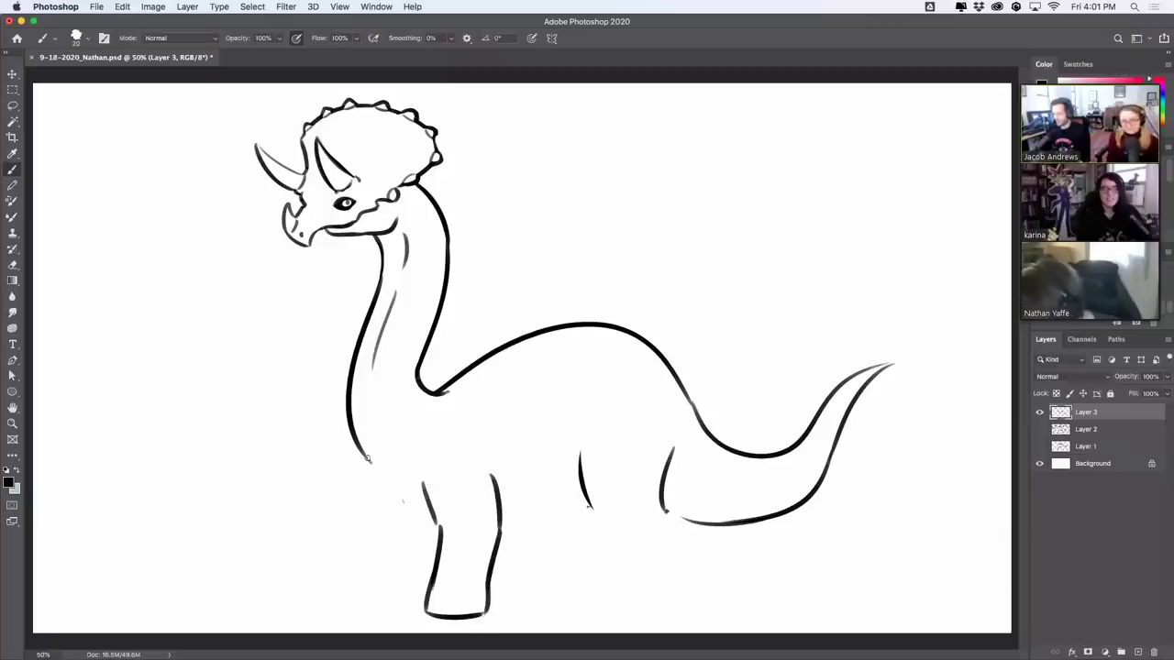
Step: Extend the chest line to the near front leg and draw the far front leg stepping forward behind it
key("ctrl+z")
mouse_move(367, 457)
left_mouse_down()
mouse_move(432, 519)
mouse_move(400, 533)
left_mouse_up()
key("super+z")
mouse_move(393, 492)
left_mouse_down()
mouse_move(367, 567)
mouse_move(423, 577)
mouse_move(414, 539)
left_mouse_up()
key("super+z")
key("super+z")
key("ctrl+z")
mouse_move(420, 580)
left_mouse_down()
mouse_move(437, 523)
mouse_move(423, 472)
left_mouse_up()
key("super+z")
key("super+z")
key("ctrl+z")
Step: Extend the near front leg's front edge upward with a curved shoulder line
mouse_move(441, 536)
left_mouse_down()
mouse_move(422, 466)
mouse_move(433, 433)
left_mouse_up()
key("super+z")
left_click_drag(425, 486, 435, 431)
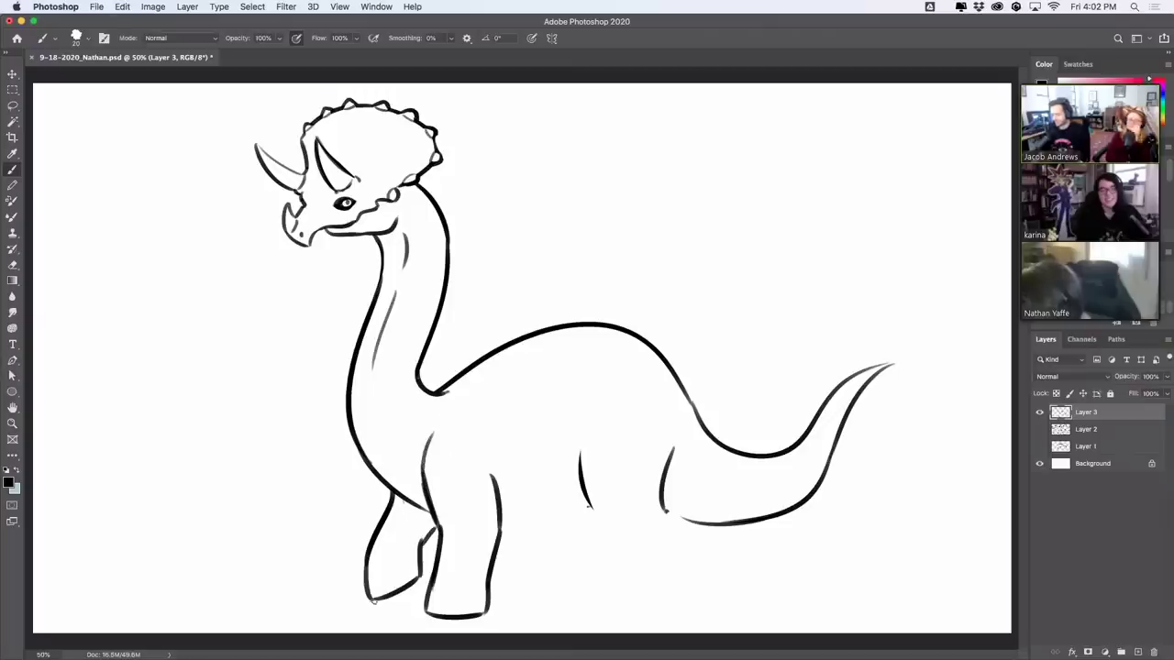
Step: Draw small rounded toenails along the bottom edge of both front feet
mouse_move(373, 601)
left_mouse_down()
mouse_move(405, 593)
mouse_move(405, 578)
mouse_move(456, 616)
left_mouse_up()
key("super+z")
key("super+z")
key("super+z")
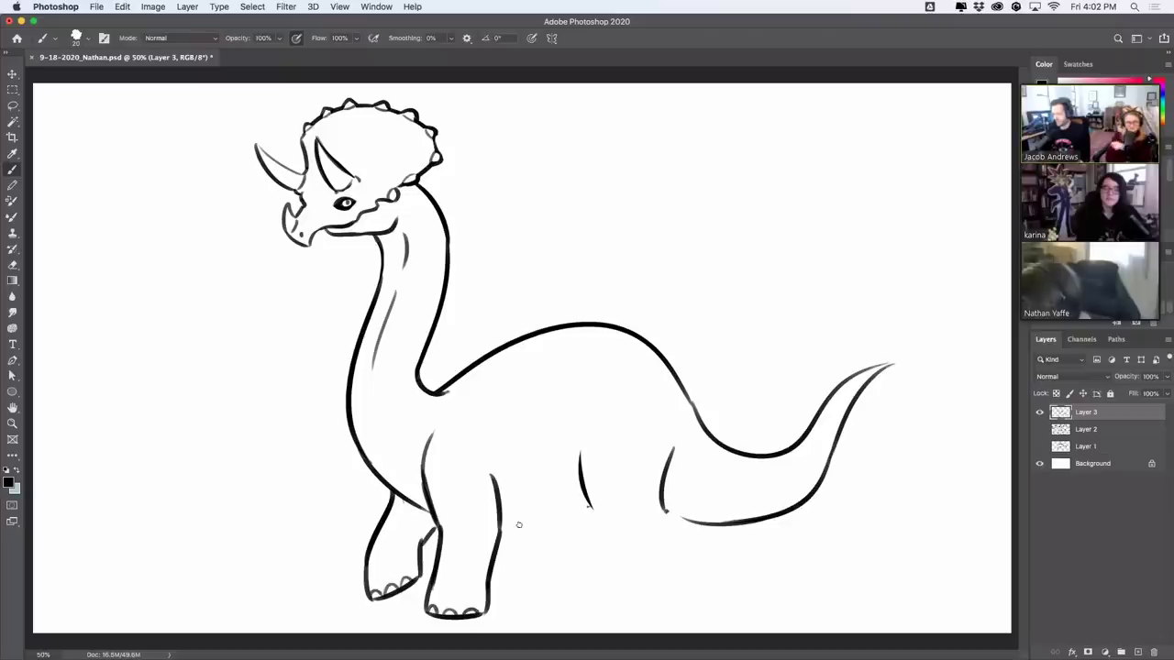
Step: Draw a curved belly line from the near front leg back to the hind thigh
left_click_drag(506, 528, 587, 502)
key("ctrl+z")
left_click_drag(504, 528, 588, 504)
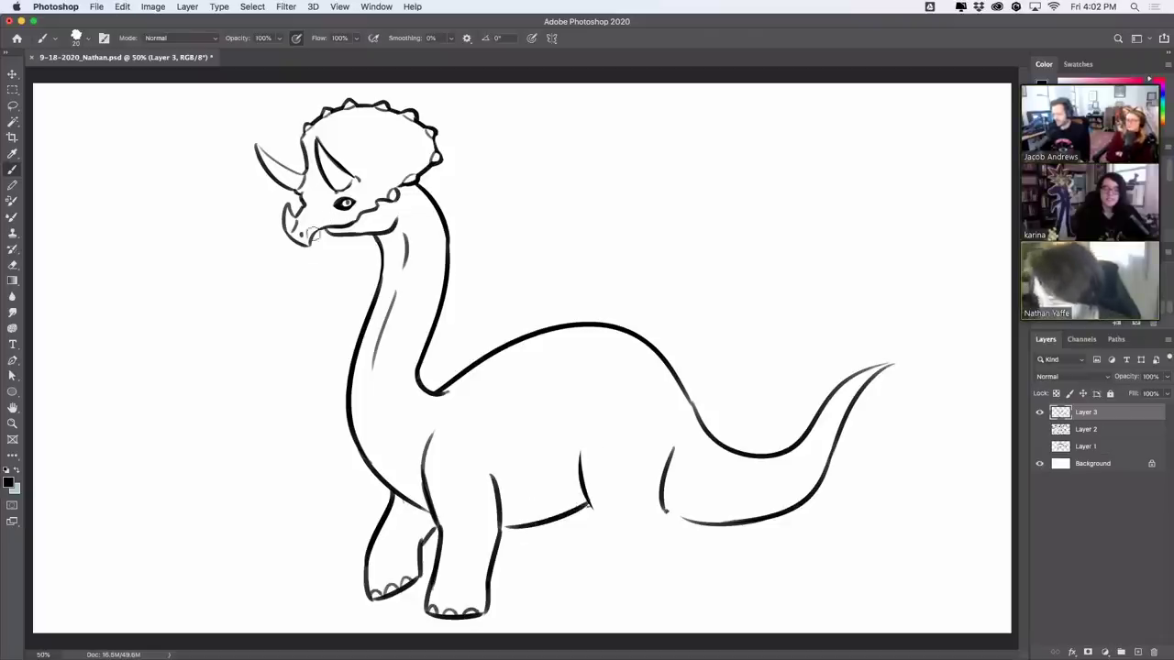
Step: Erase the beaked snout and redraw it as a smaller, pointed beak meeting the mouth line
key("super+z")
key("super+z")
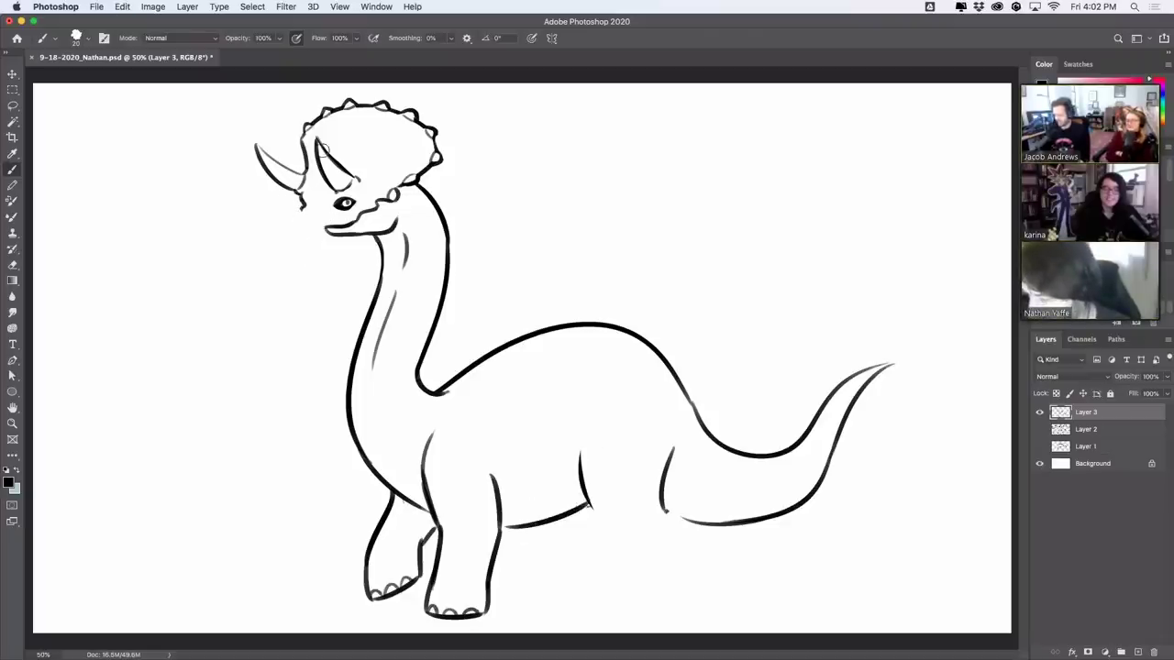
key("super+z")
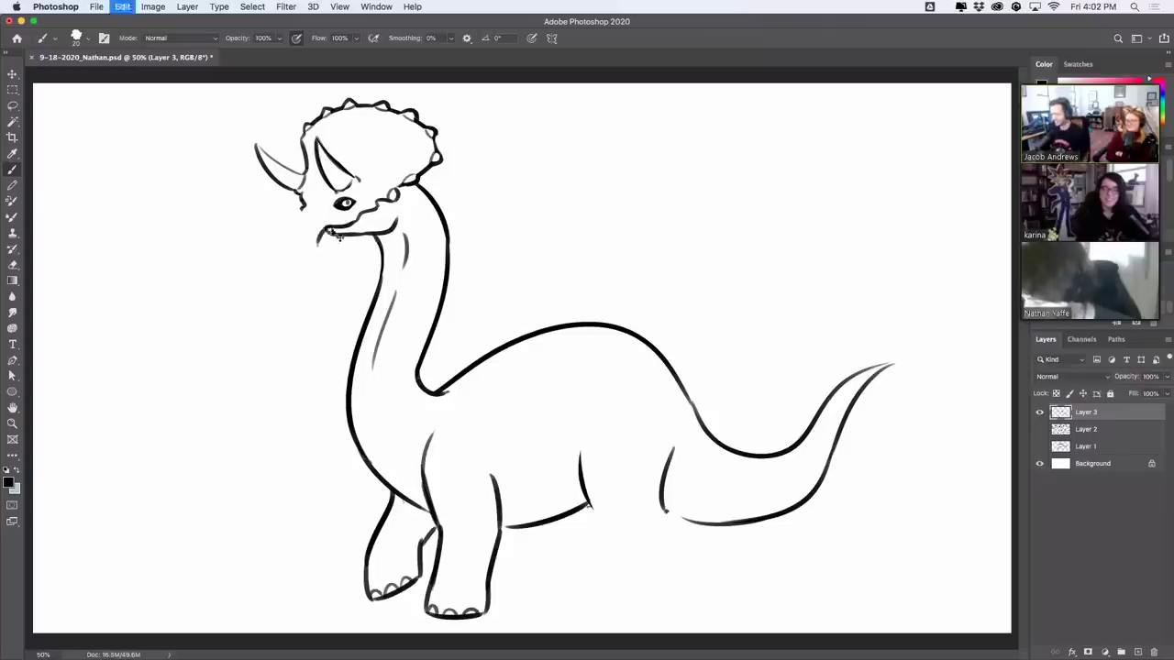
key("super+z")
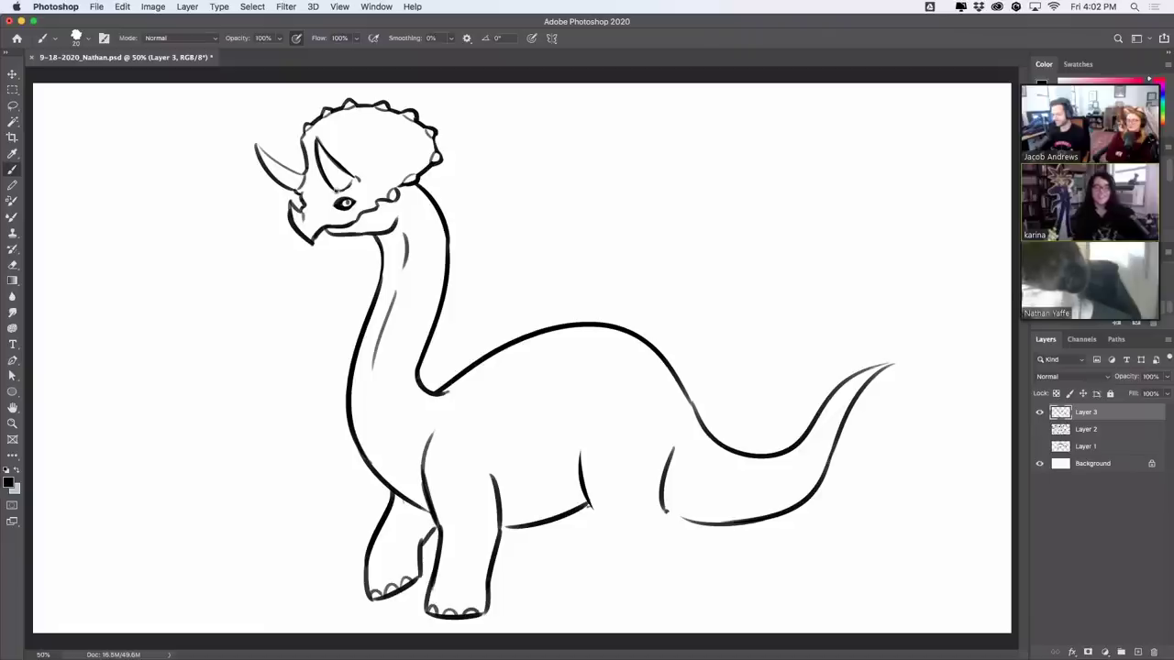
Step: Erase the lower jaw and upper back of the neck, and redraw the neck's back line curving down from the frill
left_click_drag(396, 222, 335, 238)
left_click_drag(425, 188, 449, 256)
left_click_drag(404, 187, 446, 253)
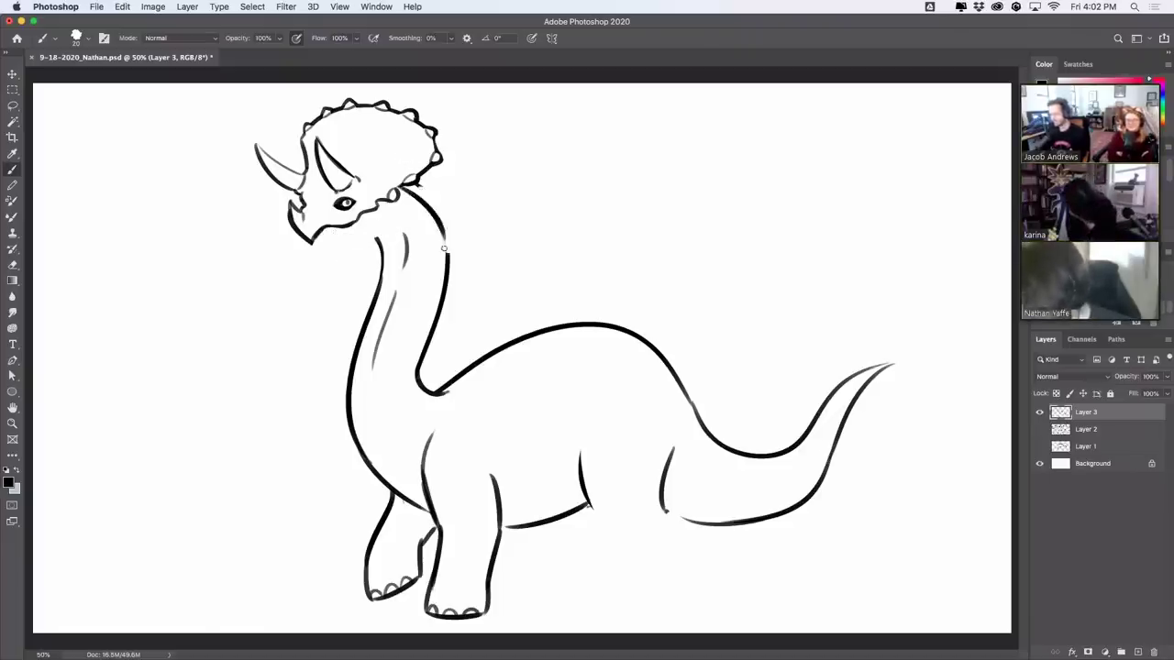
key("super+z")
left_click_drag(403, 185, 446, 259)
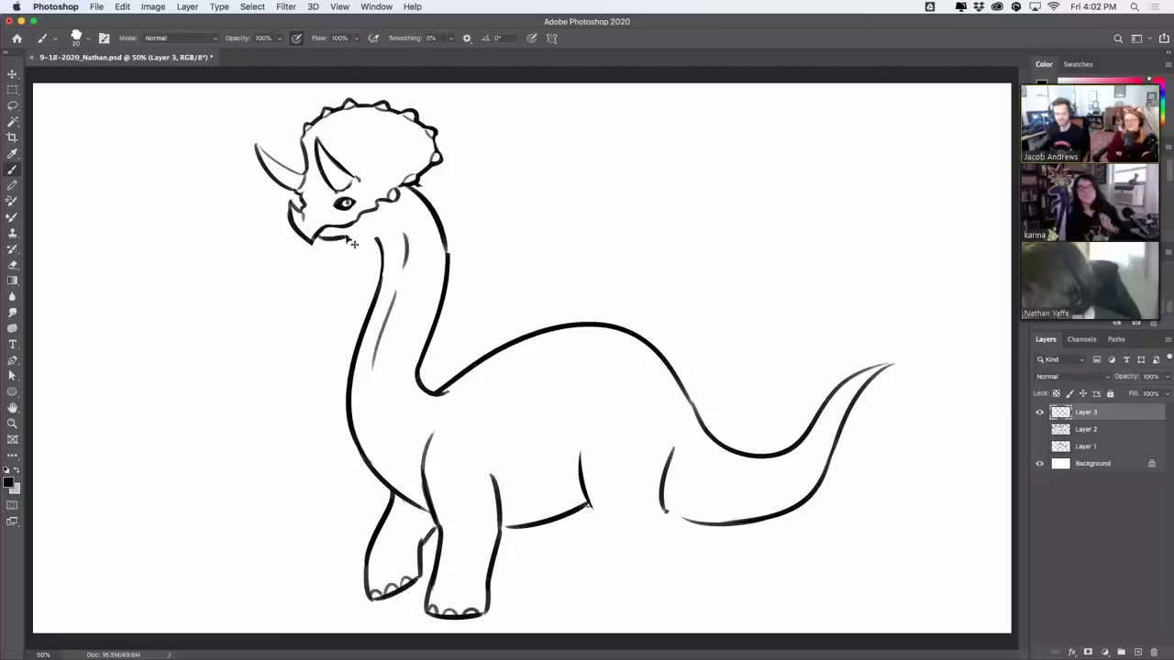
Step: Redraw the lower jaw as a thin curve running from the beak back to the cheek above the throat
key("super+z")
mouse_move(320, 238)
left_mouse_down()
mouse_move(377, 231)
mouse_move(365, 244)
mouse_move(358, 235)
mouse_move(366, 242)
left_mouse_up()
key("super+z")
key("super+z")
key("super+z")
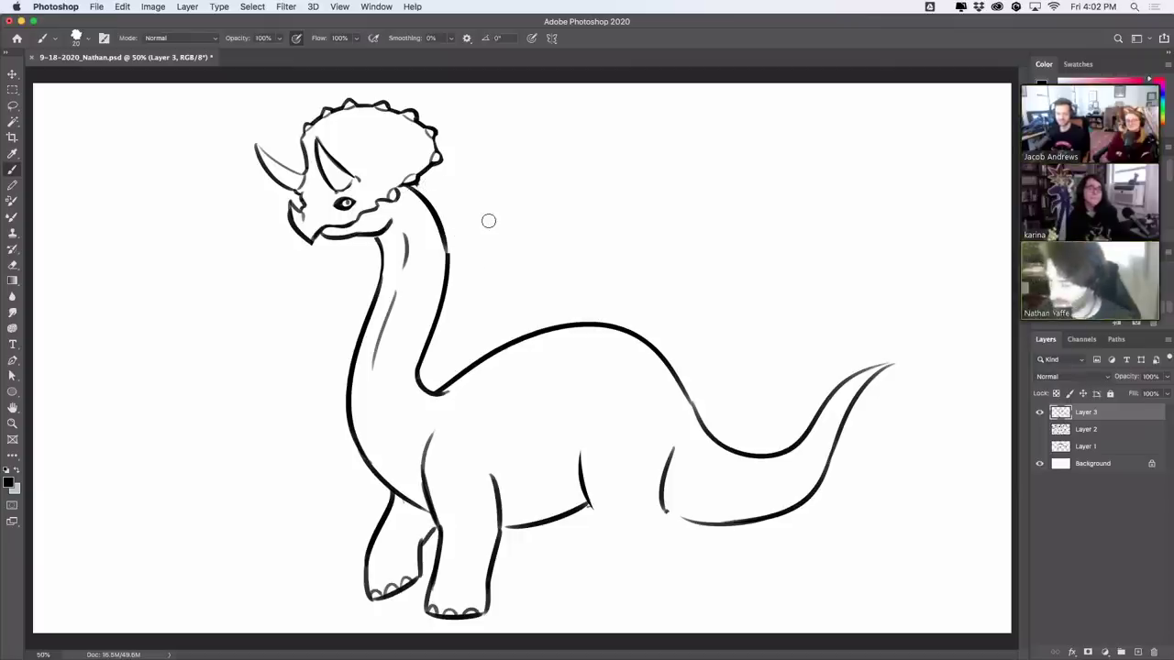
Step: Reshape the upper end of the hind thigh's rear edge and add a light curved contour line on the flank
left_click_drag(672, 441, 674, 429)
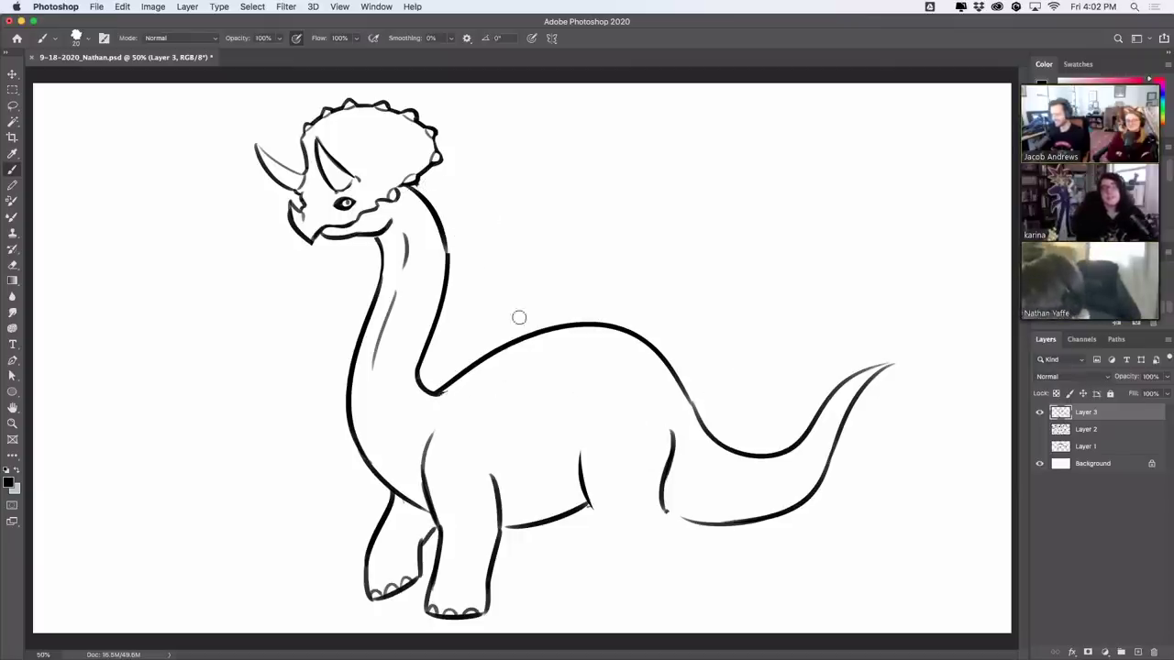
key("super+z")
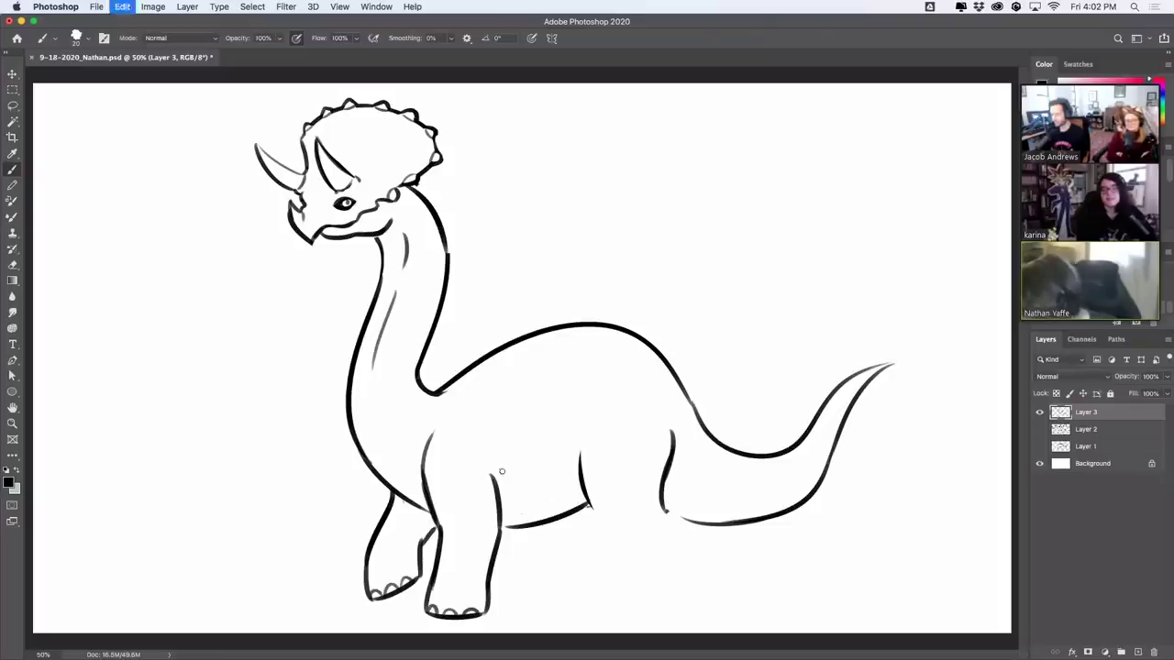
left_click_drag(506, 465, 566, 454)
key("super+z")
Step: Draw the near hind leg's lower front and rear edges below the thigh and close the foot with a flat base
left_click_drag(589, 503, 638, 545)
key("super+z")
left_click_drag(592, 514, 630, 553)
mouse_move(665, 514)
left_mouse_down()
mouse_move(684, 556)
mouse_move(630, 596)
mouse_move(688, 596)
left_mouse_up()
key("super+z")
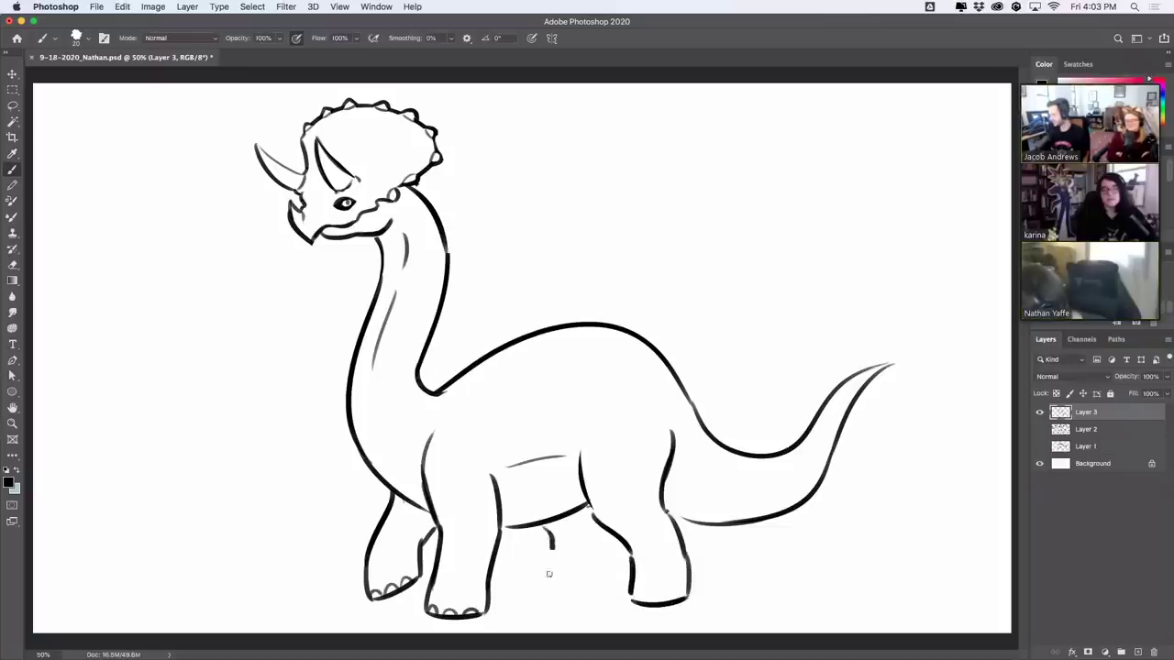
Step: Draw the far hind leg below the belly with front and rear edges and a flat foot base
key("super+z")
left_click_drag(541, 526, 536, 578)
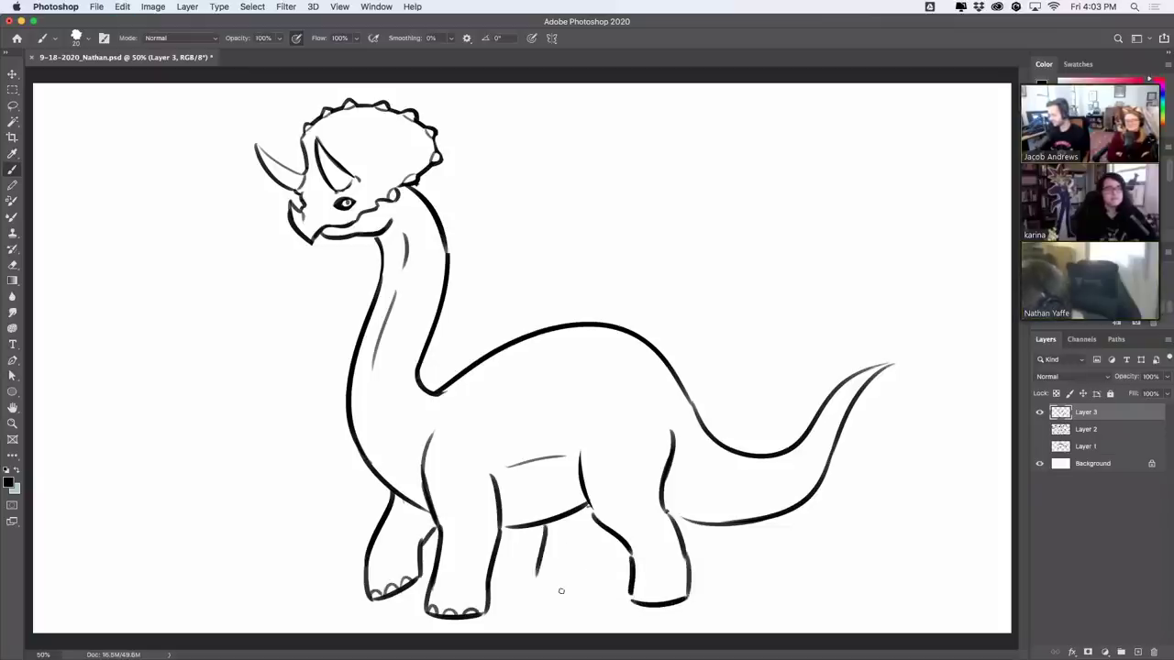
key("super+z")
mouse_move(541, 531)
left_mouse_down()
mouse_move(538, 581)
mouse_move(590, 576)
left_mouse_up()
key("super+z")
key("super+z")
left_click_drag(594, 527, 591, 580)
key("super+z")
key("super+z")
key("super+z")
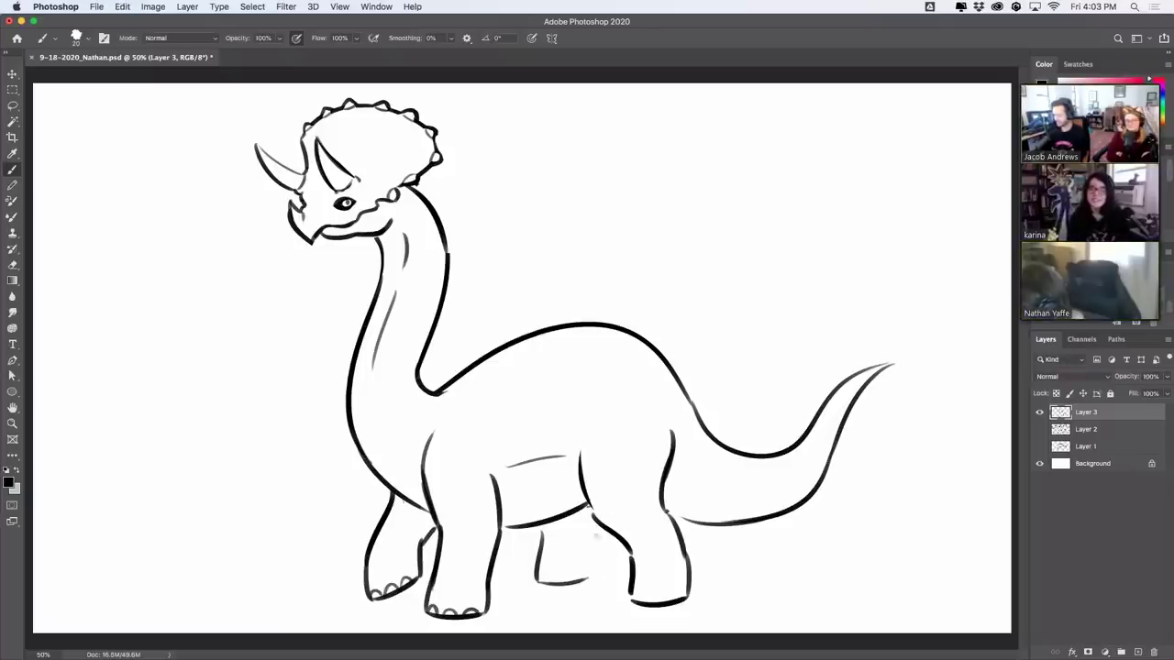
left_click_drag(595, 524, 589, 579)
key("super+z")
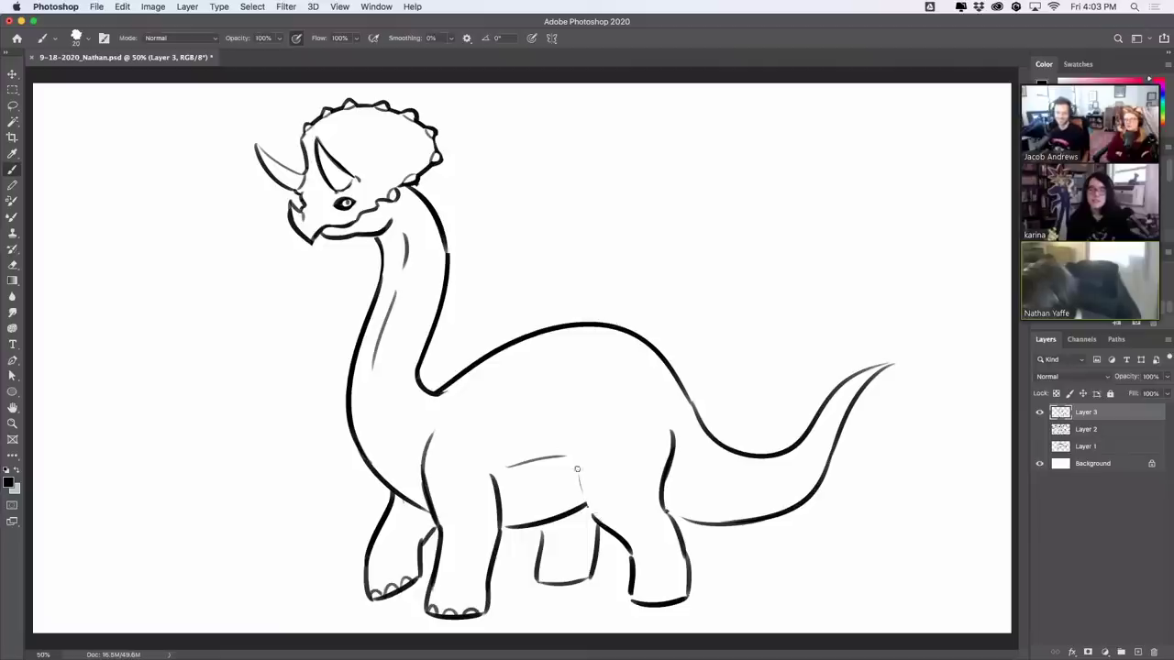
Step: Redraw the front edge of the near hind thigh as one smooth curve from the flank down to the knee
left_click_drag(594, 517, 596, 428)
key("super+z")
key("super+z")
left_click_drag(597, 519, 588, 429)
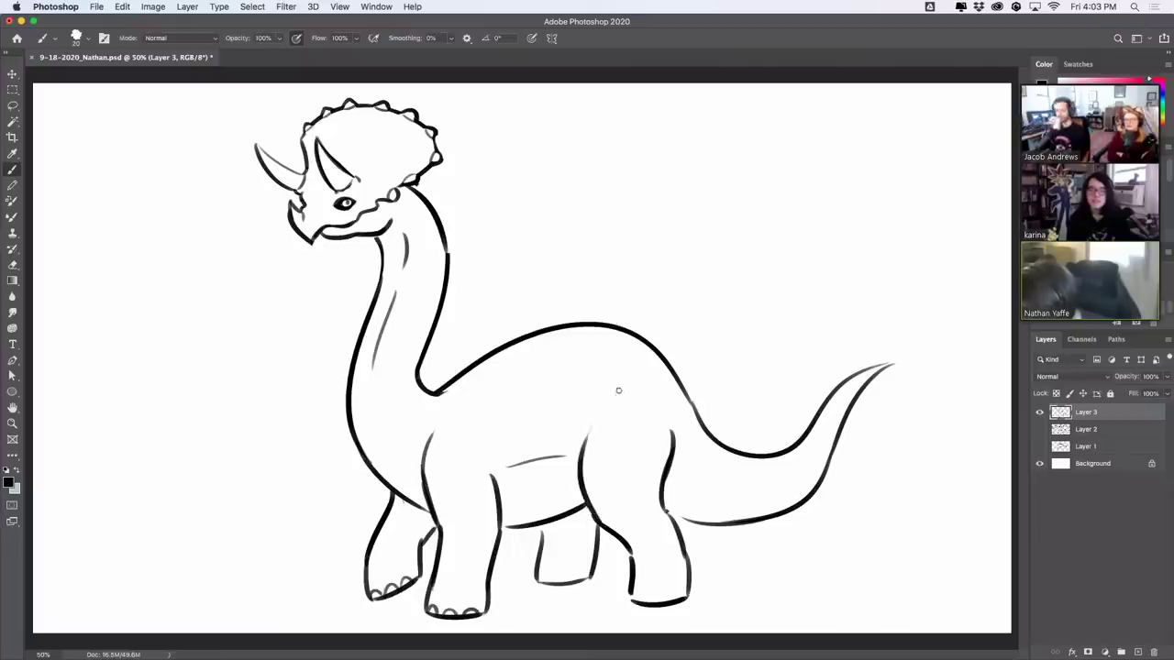
key("super+z")
left_click_drag(598, 523, 586, 447)
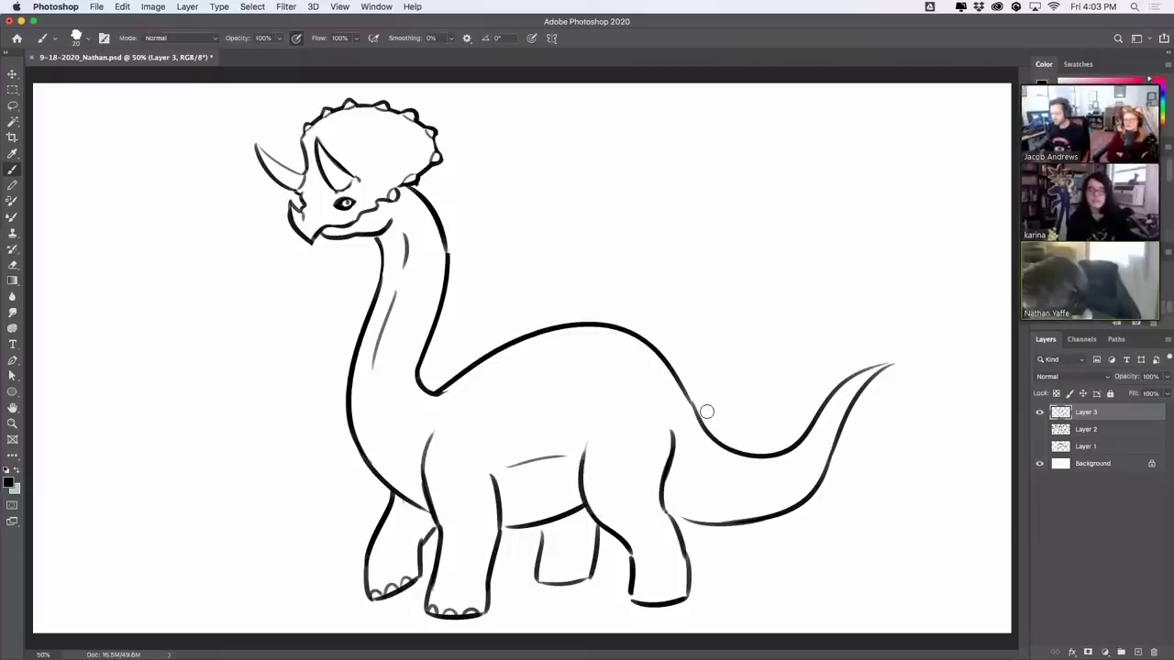
Step: Draw small rounded toenails along the bottom edge of both hind feet
left_click_drag(536, 583, 560, 592)
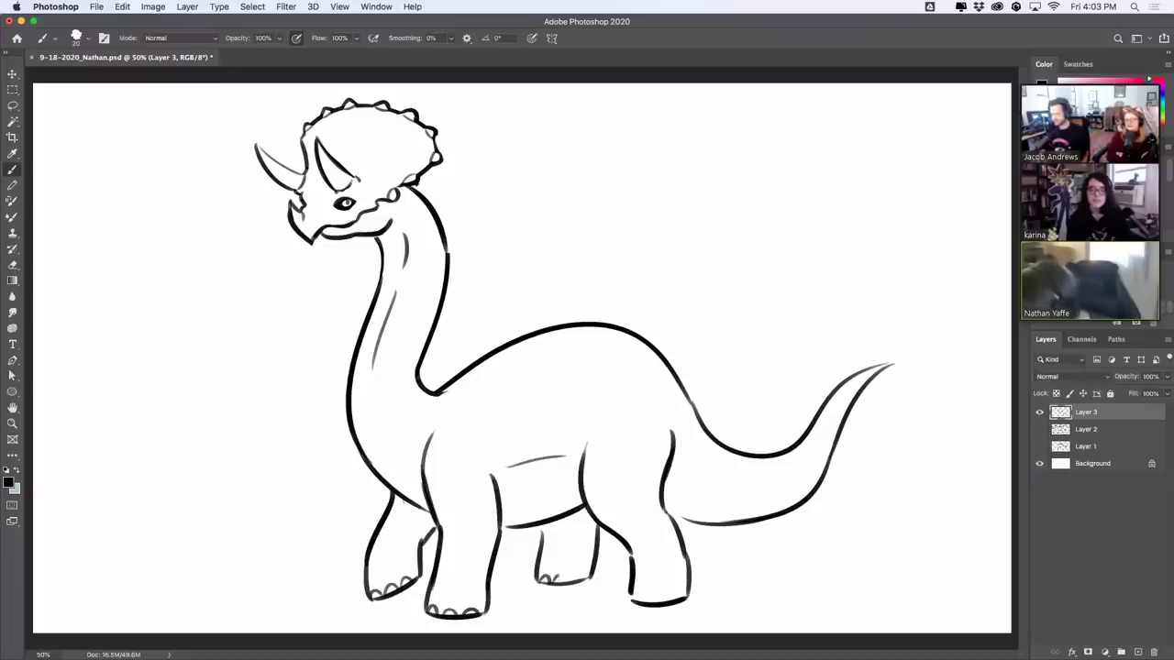
mouse_move(632, 599)
left_mouse_down()
mouse_move(664, 597)
mouse_move(632, 598)
left_mouse_up()
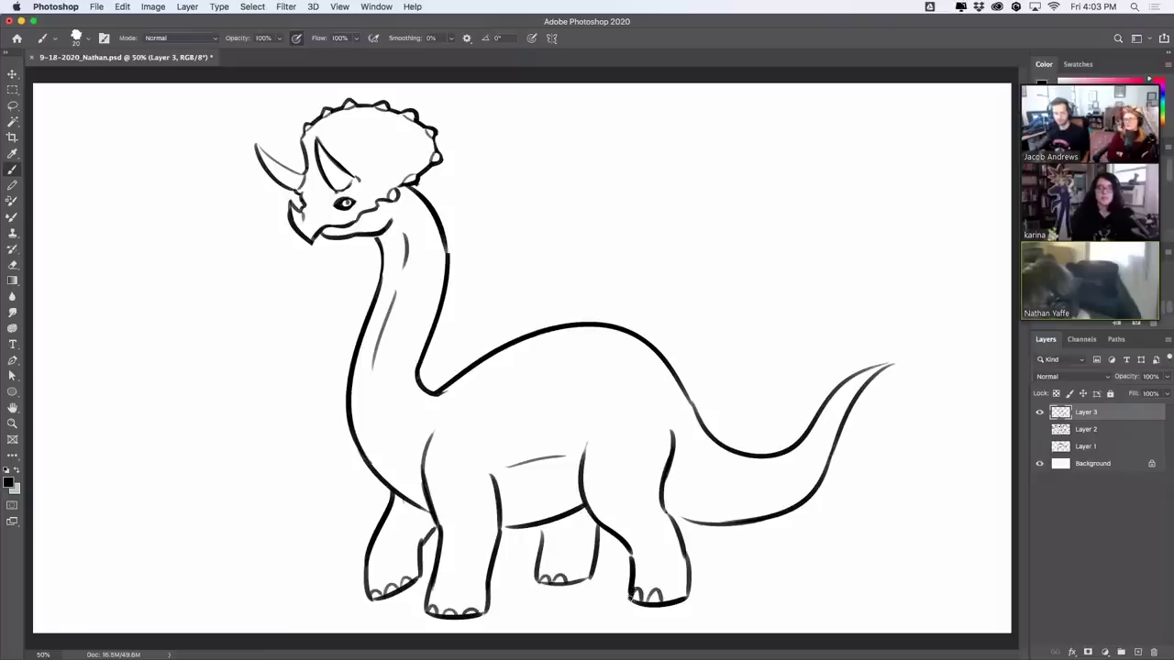
Step: Complete the tail's underside, add segmented belly plates along the neck, belly and tail, and redraw the eye with a nostril
left_click_drag(667, 511, 724, 525)
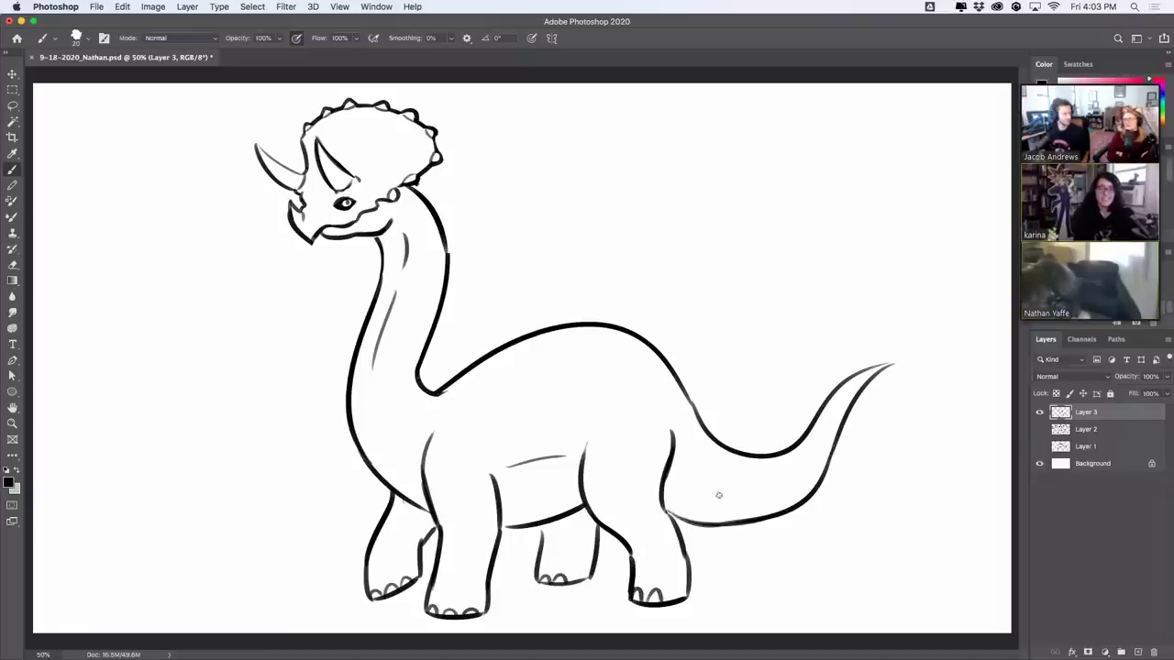
left_click_drag(674, 469, 803, 487)
key("super+z")
left_click_drag(679, 476, 784, 494)
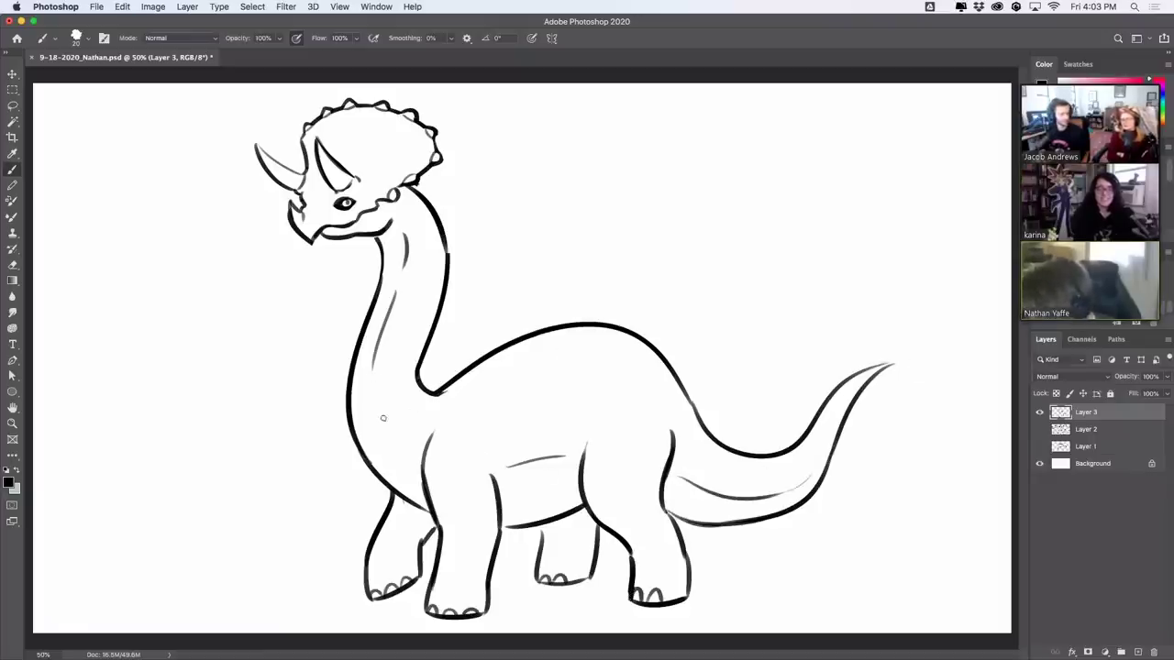
left_click_drag(381, 473, 403, 446)
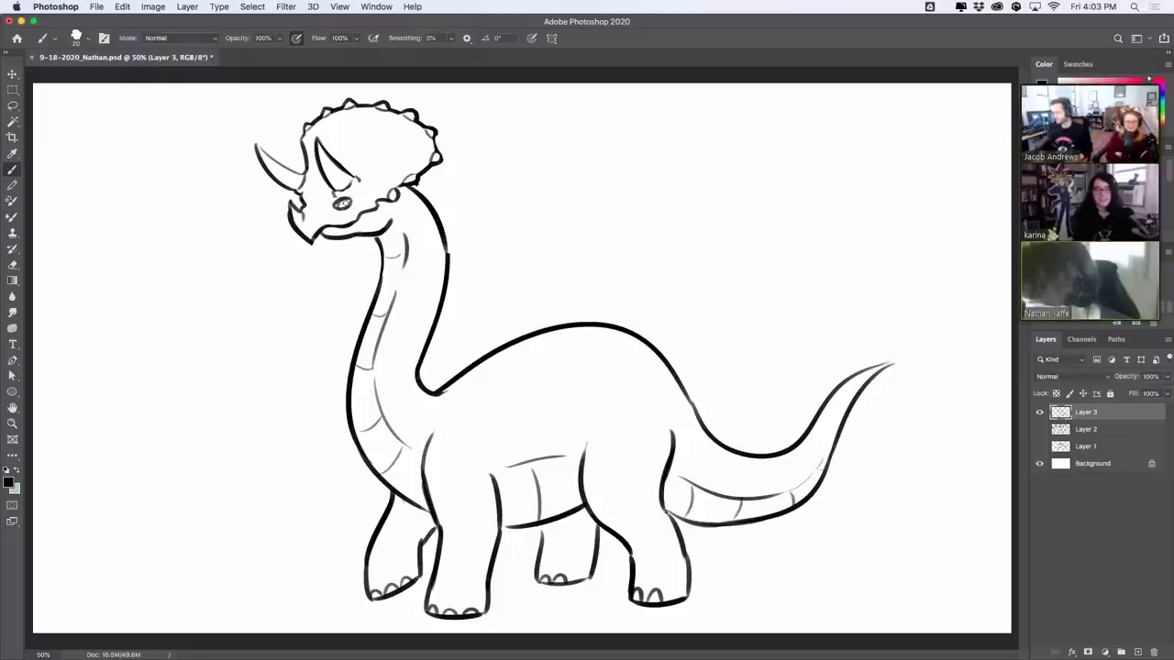
left_click(339, 200)
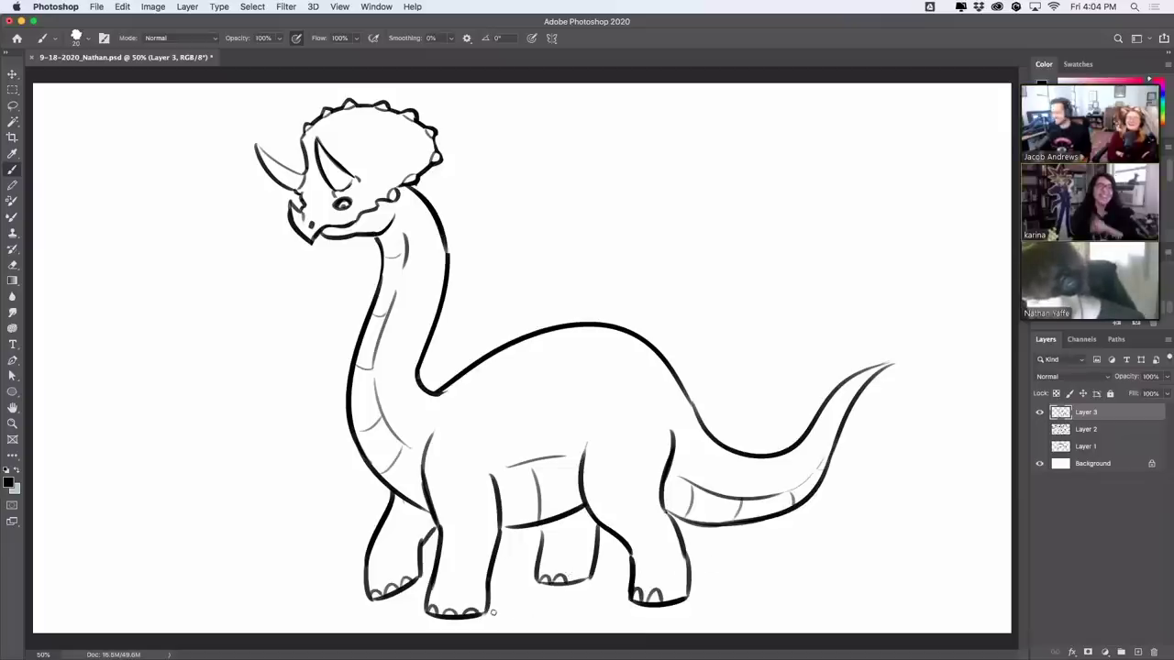
left_click_drag(488, 612, 649, 612)
key("super+z")
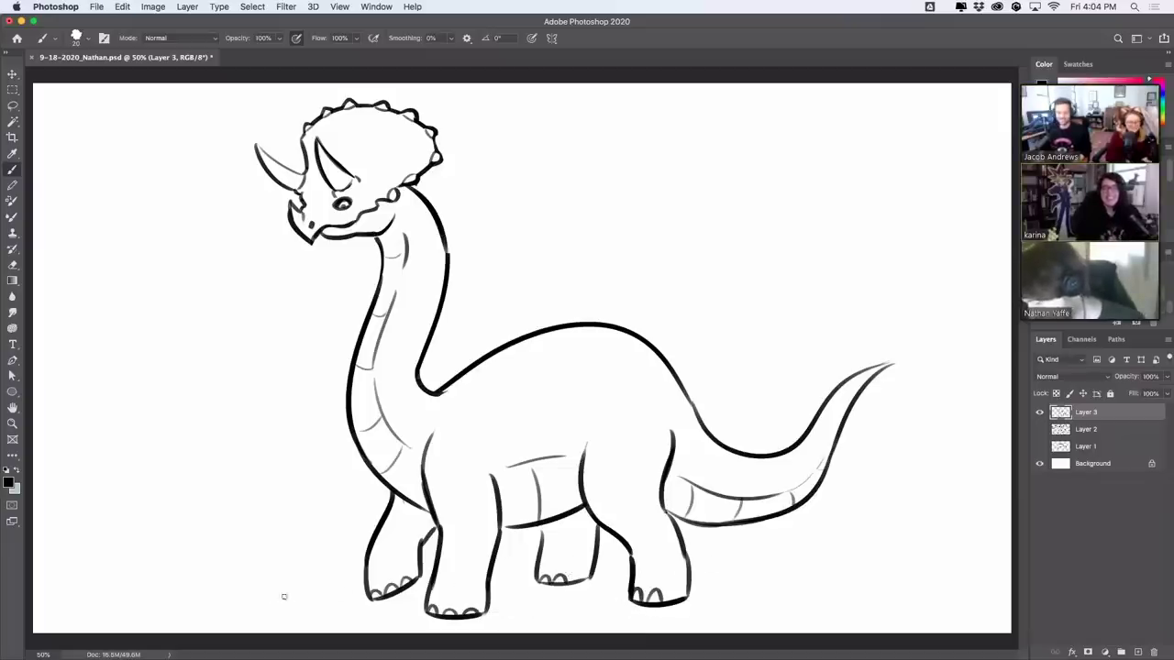
left_click_drag(263, 597, 348, 594)
key("super+z")
left_click_drag(259, 596, 365, 586)
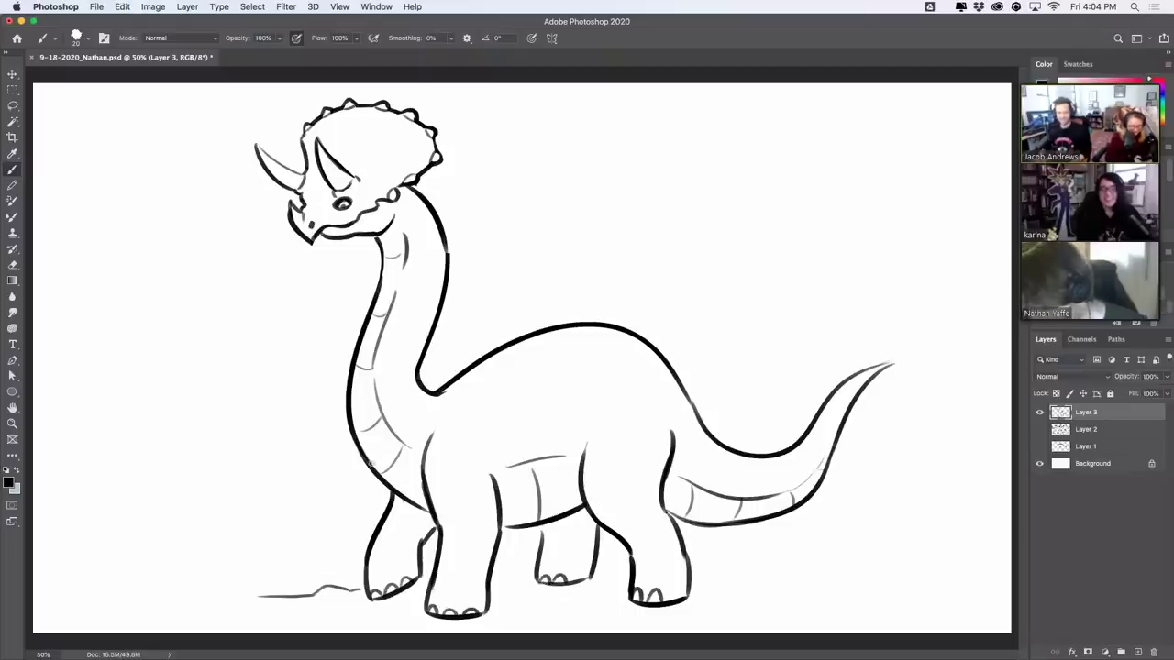
mouse_move(352, 590)
left_mouse_down()
mouse_move(275, 601)
mouse_move(440, 627)
left_mouse_up()
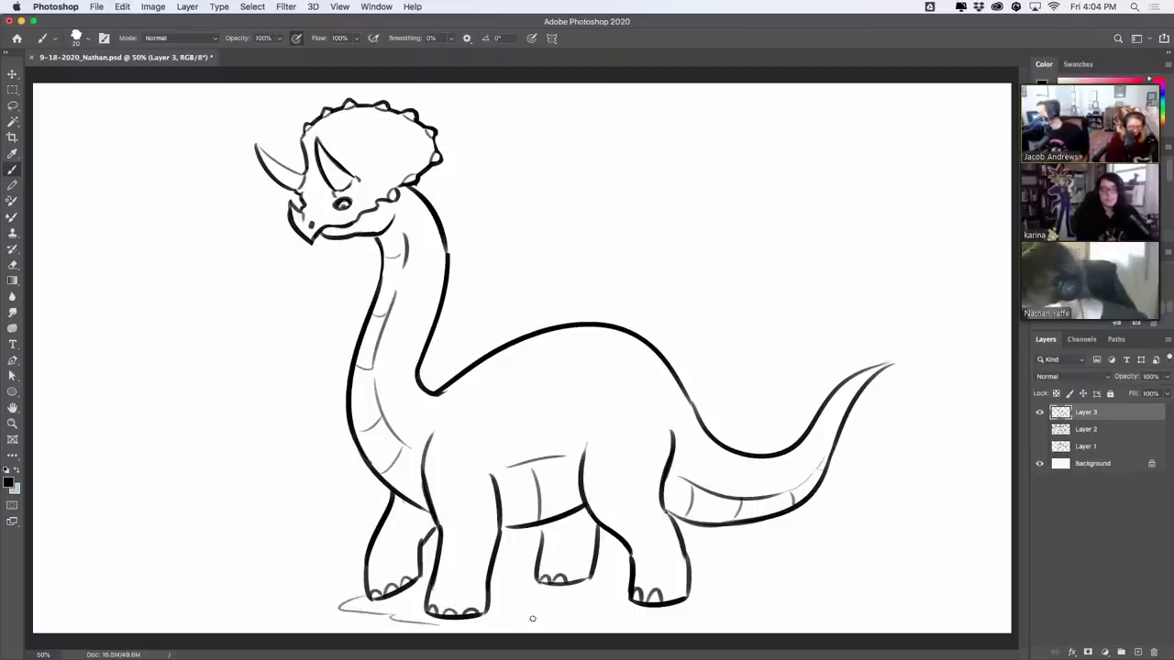
key("ctrl+z")
Step: Scale the dinosaur layer down proportionally to about 97.65% and shift it slightly up and to the right
key("ctrl+t")
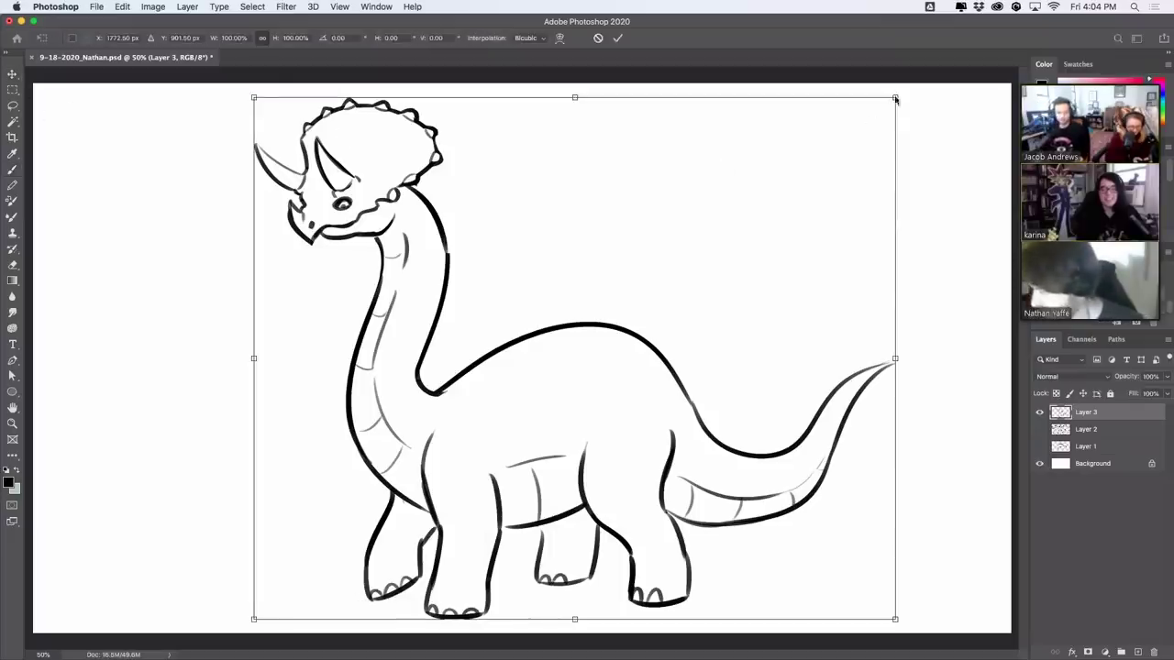
left_click_drag(894, 97, 881, 107)
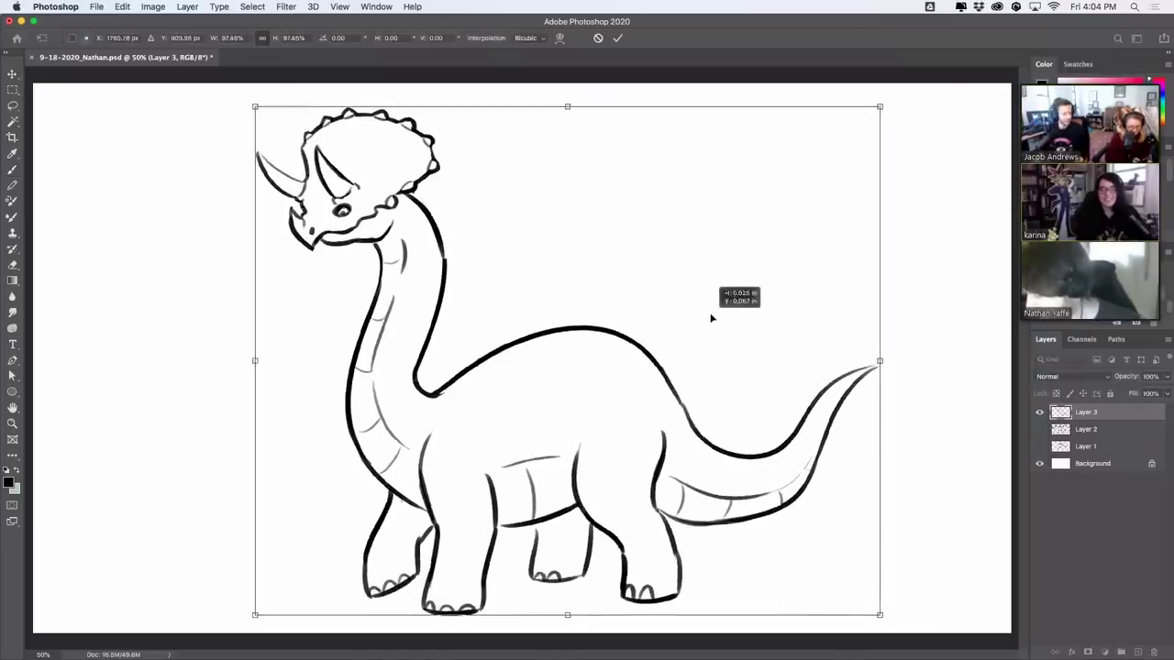
left_click_drag(712, 317, 724, 307)
key("Return")
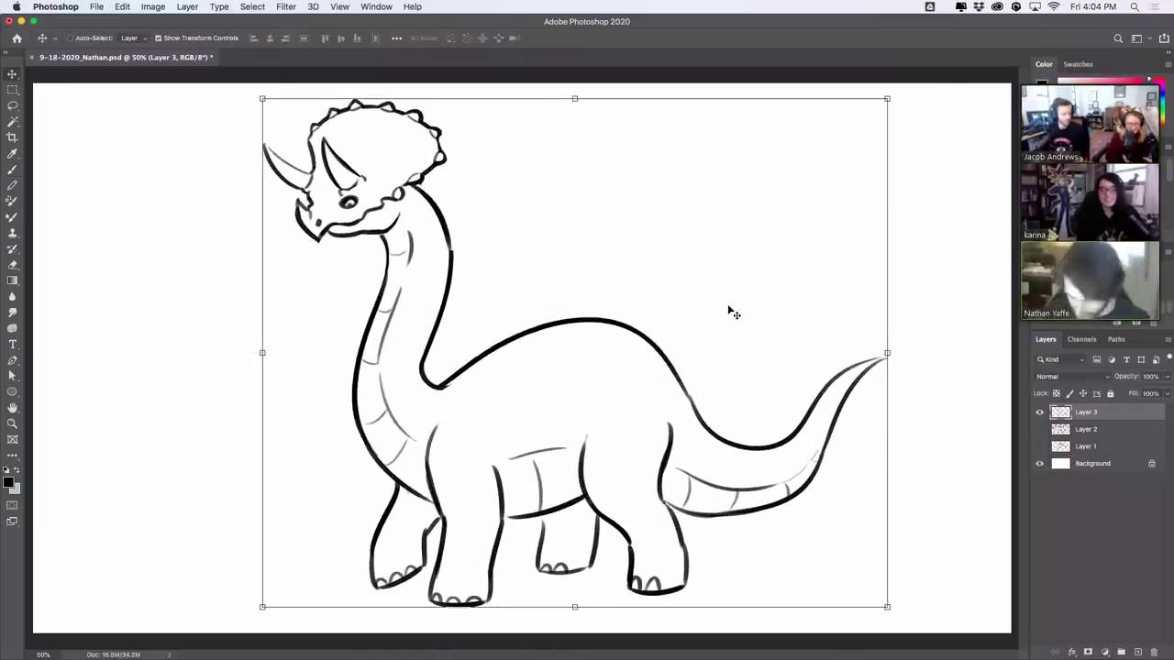
left_click(13, 170)
mouse_move(365, 586)
left_mouse_down()
mouse_move(337, 607)
mouse_move(508, 616)
left_mouse_up()
left_click_drag(498, 570, 618, 569)
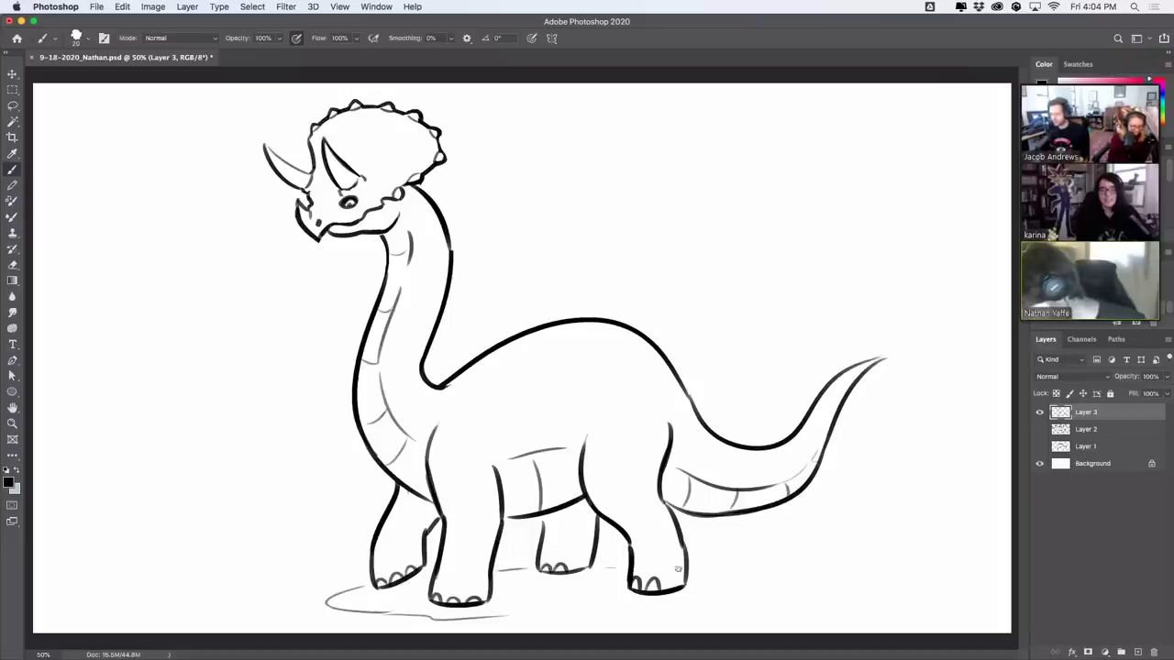
mouse_move(695, 575)
left_mouse_down()
mouse_move(733, 592)
mouse_move(656, 611)
left_mouse_up()
left_click_drag(517, 615, 646, 613)
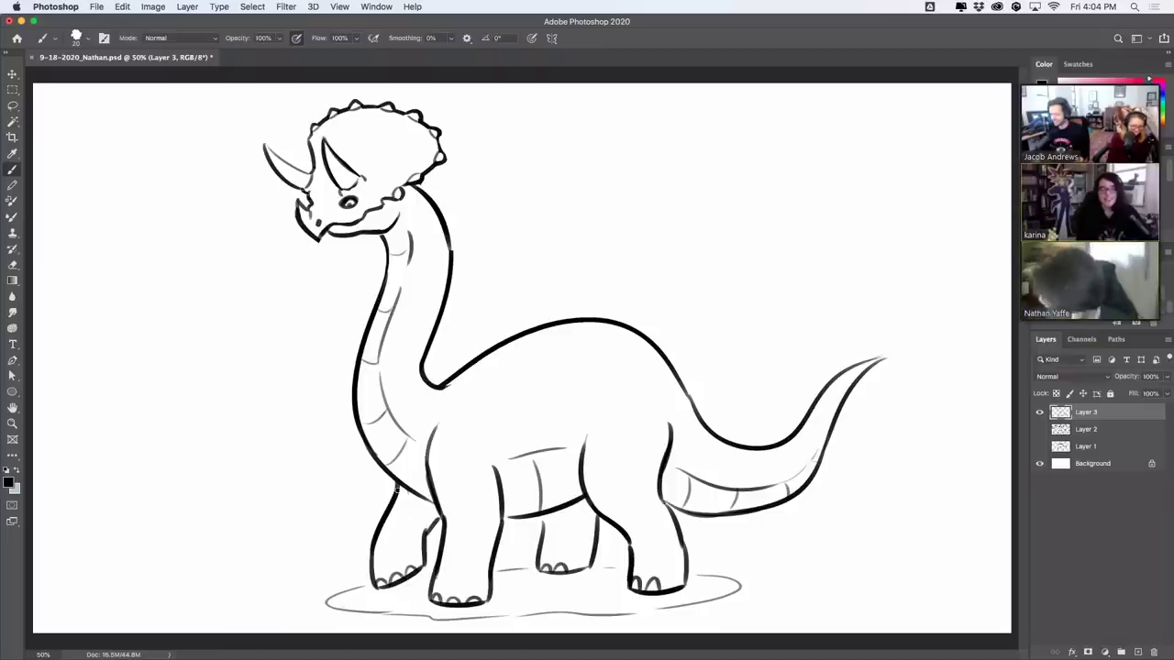
mouse_move(561, 616)
left_mouse_down()
mouse_move(482, 624)
mouse_move(342, 604)
mouse_move(337, 593)
mouse_move(535, 622)
mouse_move(550, 608)
mouse_move(734, 600)
mouse_move(702, 579)
left_mouse_up()
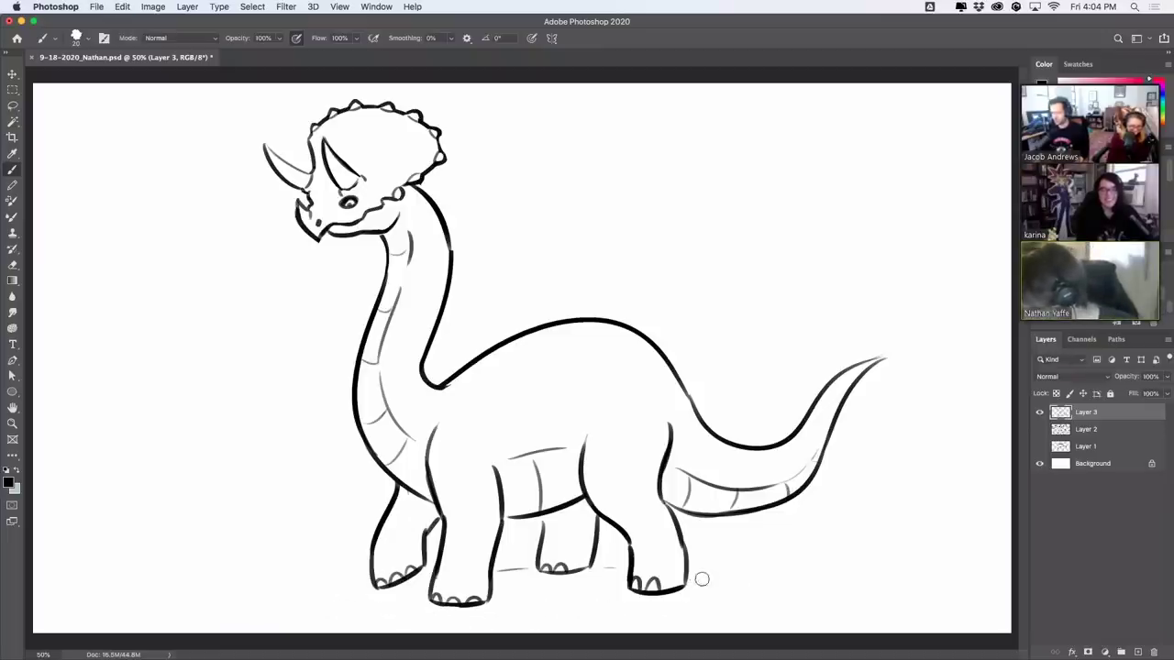
left_click_drag(608, 569, 606, 571)
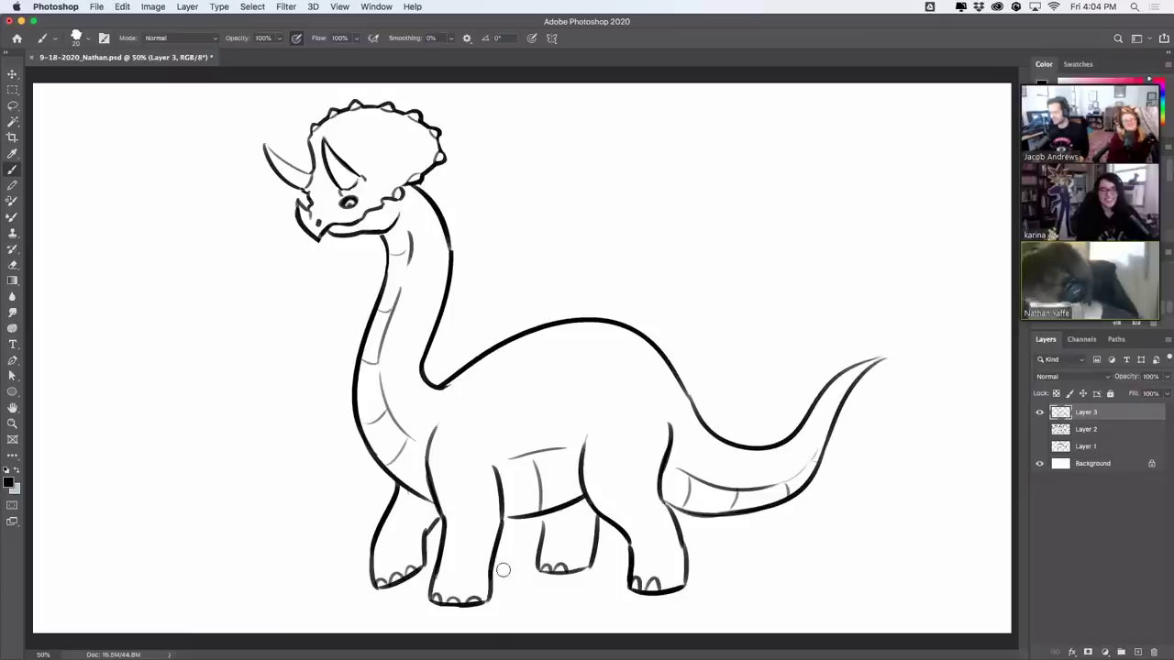
key("ctrl+z")
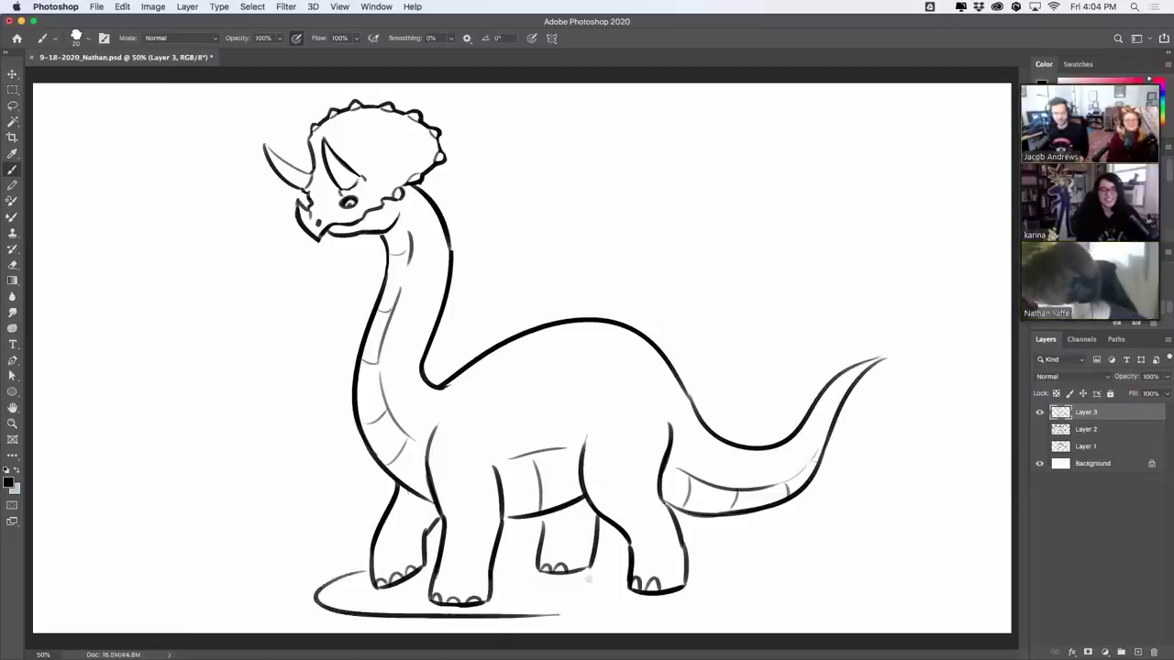
key("ctrl+shift+z")
key("ctrl+z")
key("ctrl+shift+z")
key("ctrl+z")
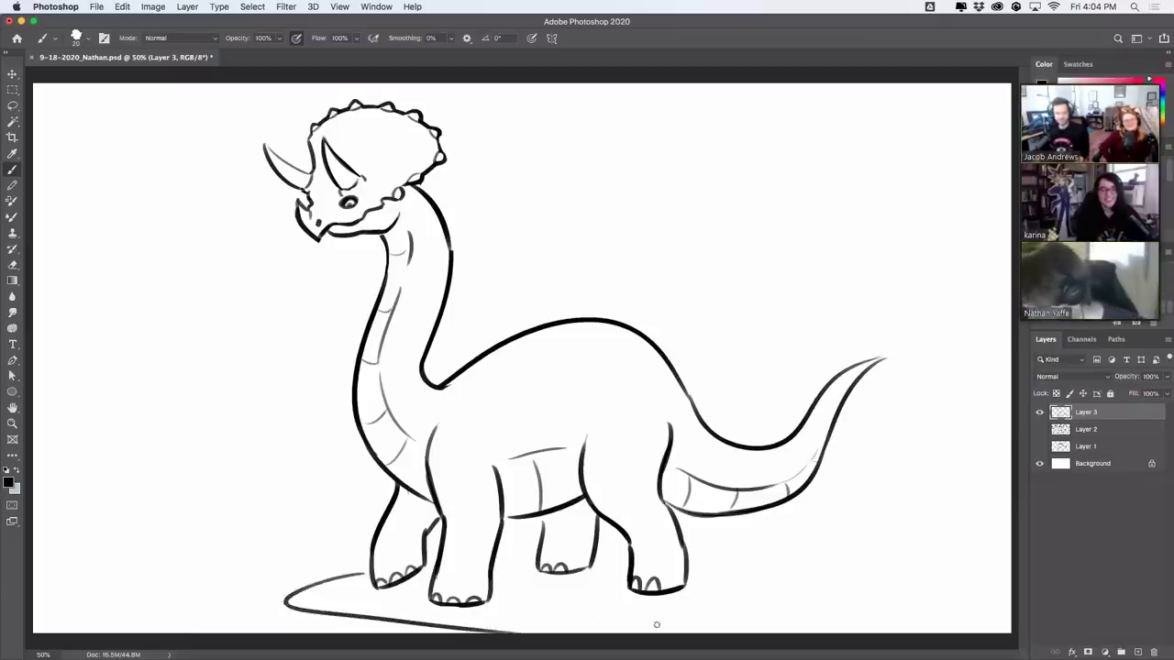
key("ctrl+shift+z")
key("ctrl+z")
key("ctrl+shift+z")
Step: Brush a lily pad's curved outline around the front feet, from behind the far front foot along the near edge
mouse_move(364, 573)
left_mouse_down()
mouse_move(561, 610)
mouse_move(510, 591)
mouse_move(528, 609)
mouse_move(482, 620)
mouse_move(651, 610)
left_mouse_up()
key("ctrl+z")
left_click_drag(495, 618, 686, 602)
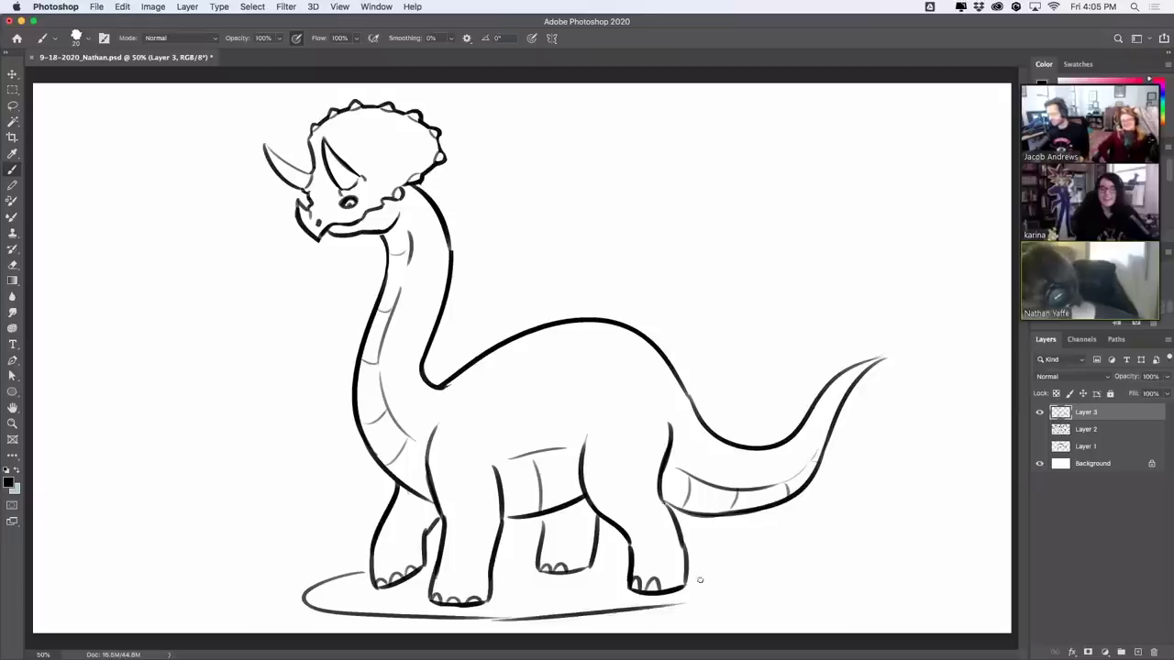
key("ctrl+z")
left_click_drag(488, 618, 613, 612)
key("ctrl+z")
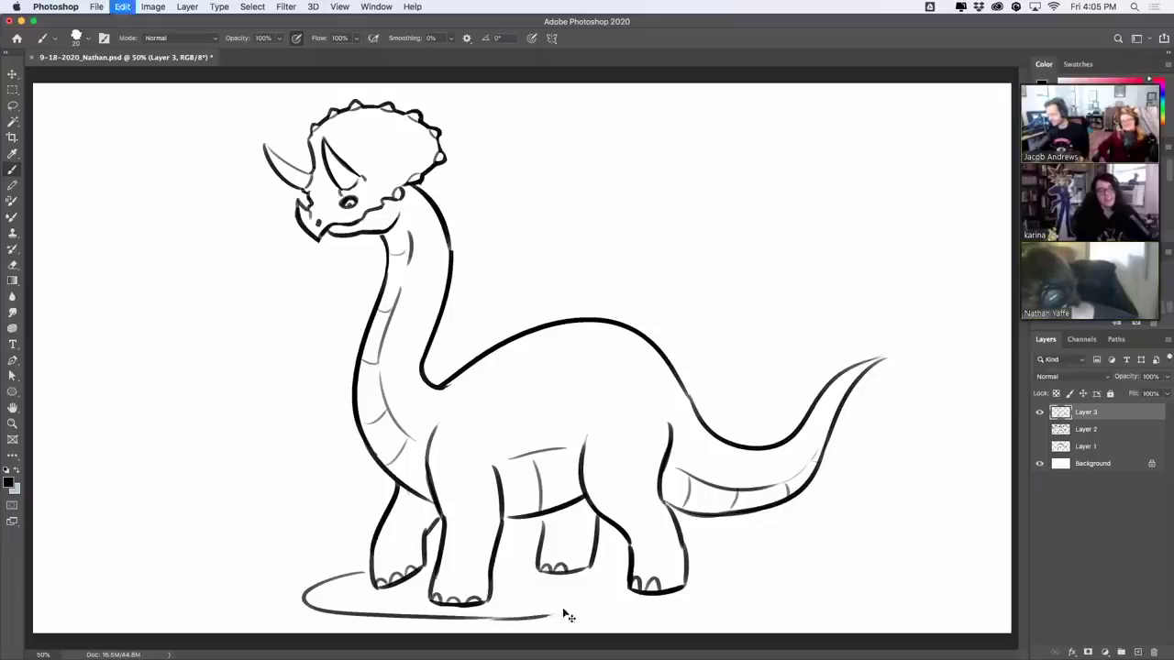
mouse_move(540, 614)
left_mouse_down()
mouse_move(554, 604)
mouse_move(666, 613)
left_mouse_up()
key("ctrl+z")
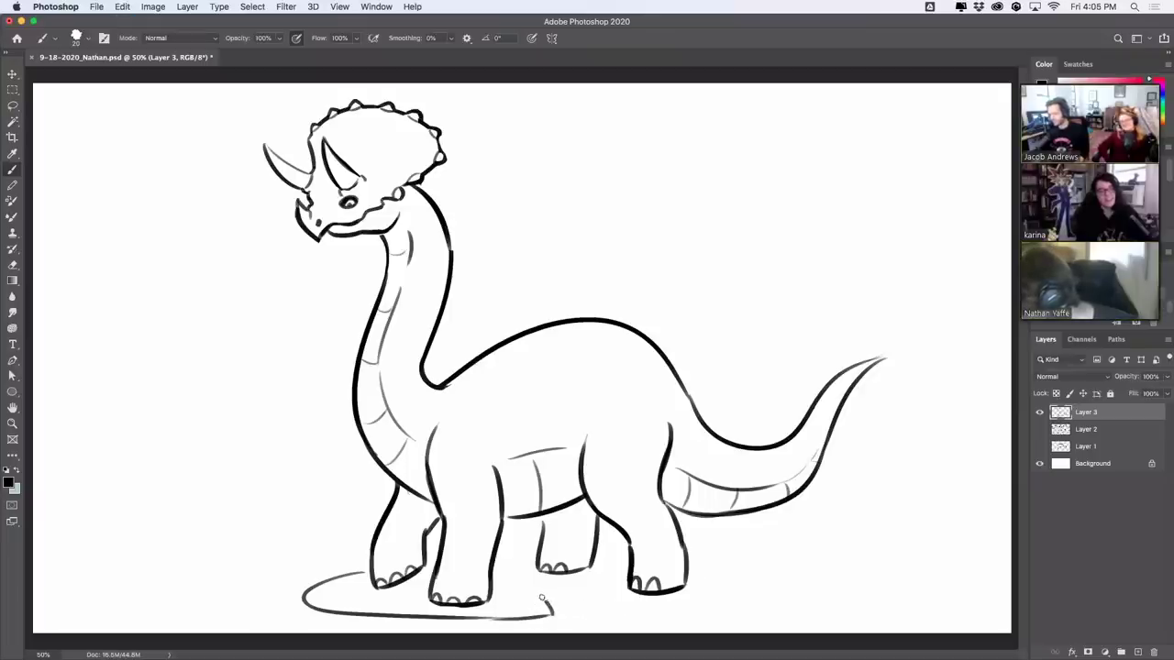
Step: Draw a pointed notch in the lily pad's near edge and continue the outline past the hind foot
left_click_drag(547, 601, 634, 607)
key("ctrl+z")
key("ctrl+z")
left_click_drag(546, 600, 553, 611)
key("ctrl+z")
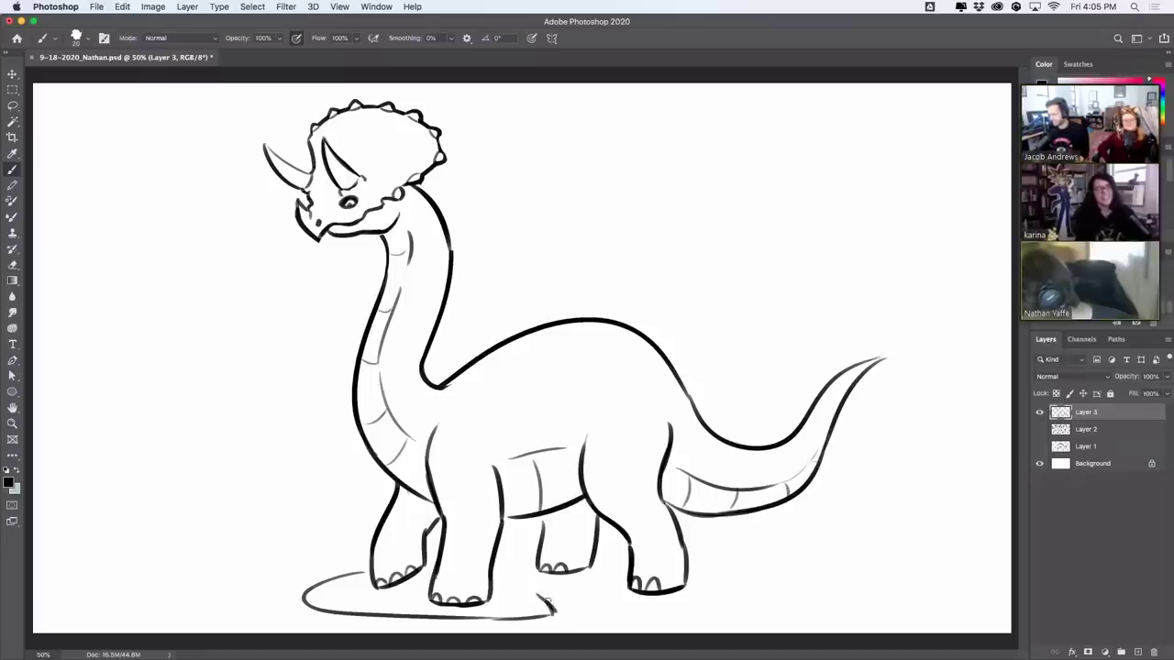
mouse_move(538, 595)
left_mouse_down()
mouse_move(553, 612)
mouse_move(737, 596)
left_mouse_up()
Step: Draw the lily pad's rounded end behind the hind foot and its far edge between the legs
left_click_drag(695, 558, 736, 593)
key("ctrl+z")
key("ctrl+z")
left_click_drag(697, 556, 750, 596)
left_click_drag(601, 554, 629, 554)
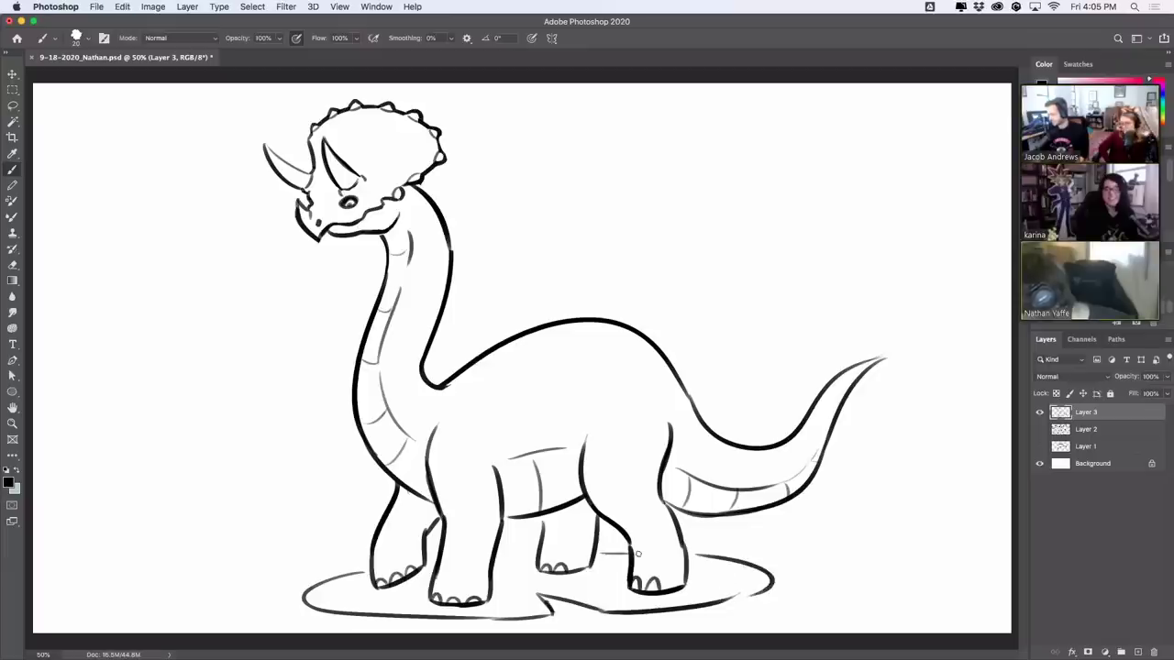
left_click_drag(498, 554, 537, 553)
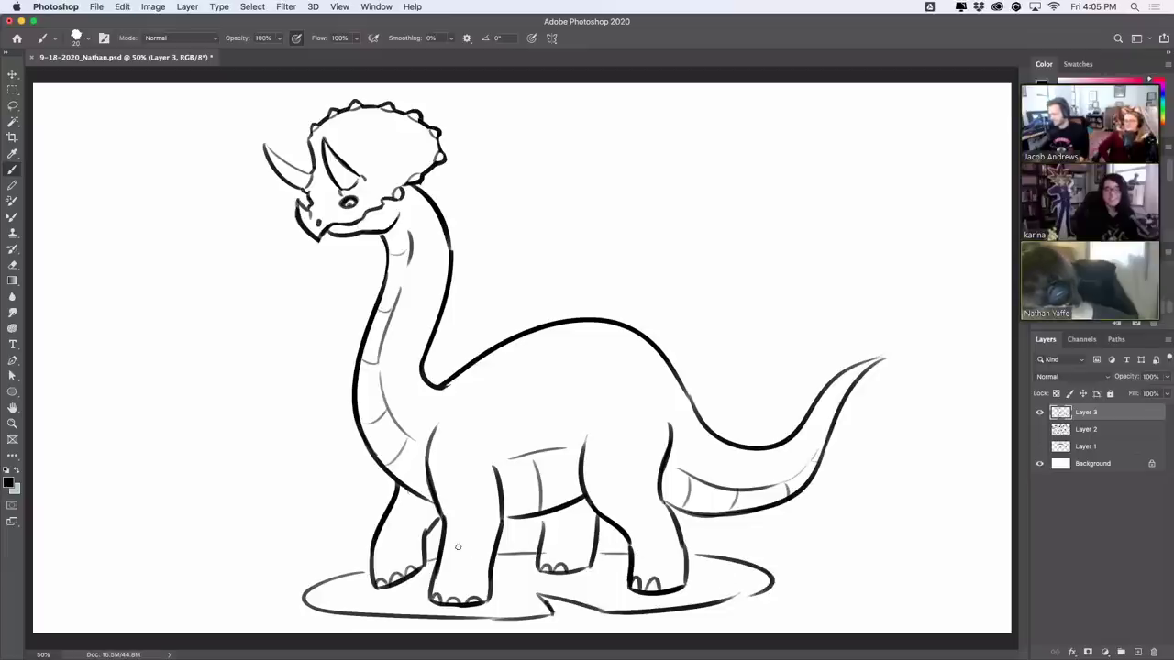
mouse_move(369, 566)
left_mouse_down()
mouse_move(327, 575)
mouse_move(302, 597)
left_mouse_up()
key("super+z")
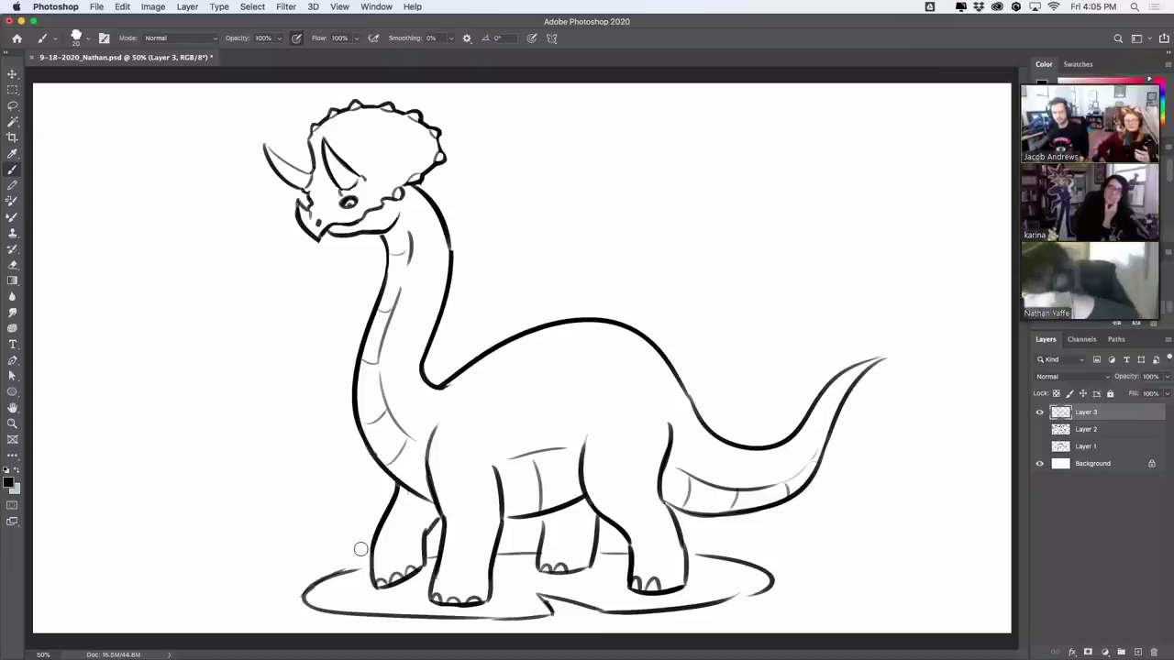
key("super+z")
Step: Add ripple arcs at both ends of the lily pad and draw a wavy shoreline across the scene behind the legs
mouse_move(706, 602)
left_mouse_down()
mouse_move(769, 585)
mouse_move(754, 605)
left_mouse_up()
left_click_drag(281, 580, 254, 609)
left_click_drag(90, 548, 294, 553)
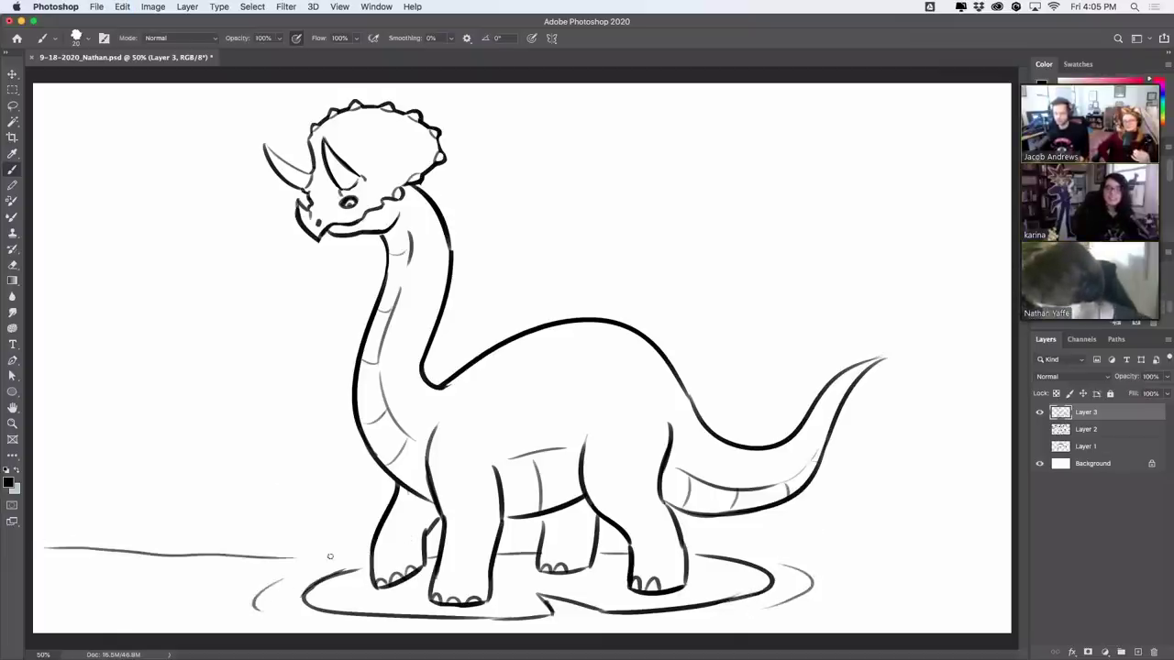
key("super+z")
left_click_drag(47, 540, 339, 543)
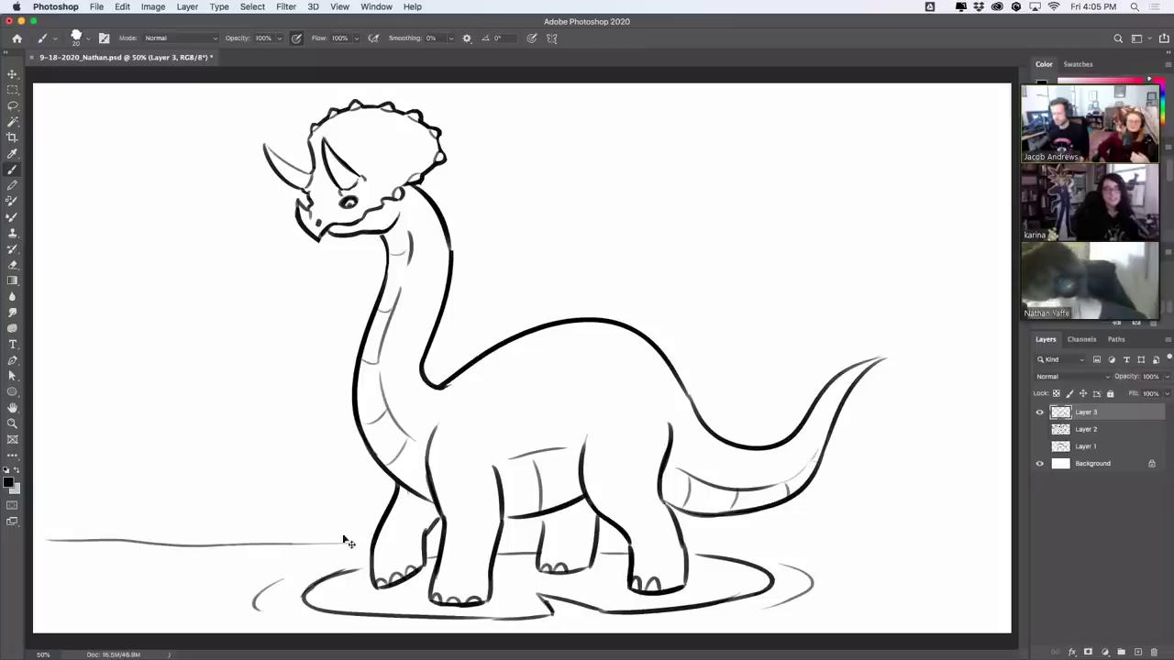
key("ctrl+z")
left_click_drag(42, 530, 352, 535)
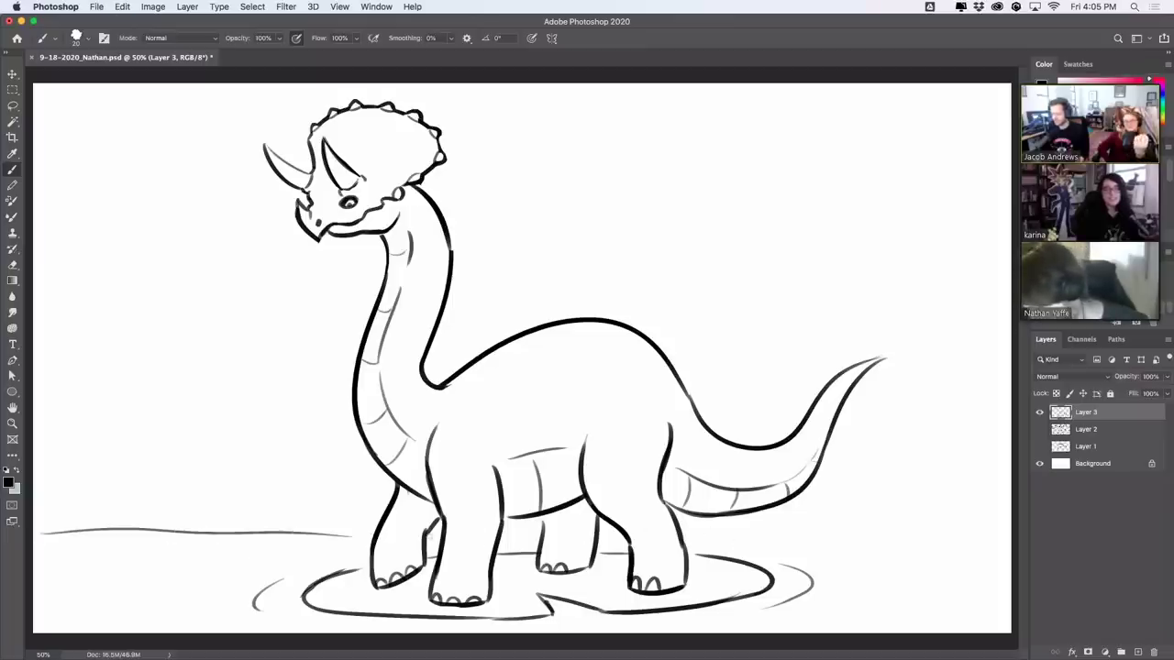
left_click_drag(423, 535, 999, 536)
Step: Draw a tall cattail surrounded by long and short grass blades on the shoreline behind the tail
mouse_move(921, 537)
left_mouse_down()
mouse_move(947, 433)
mouse_move(925, 537)
left_mouse_up()
key("ctrl+z")
mouse_move(939, 445)
left_mouse_down()
mouse_move(924, 538)
mouse_move(902, 457)
mouse_move(913, 413)
left_mouse_up()
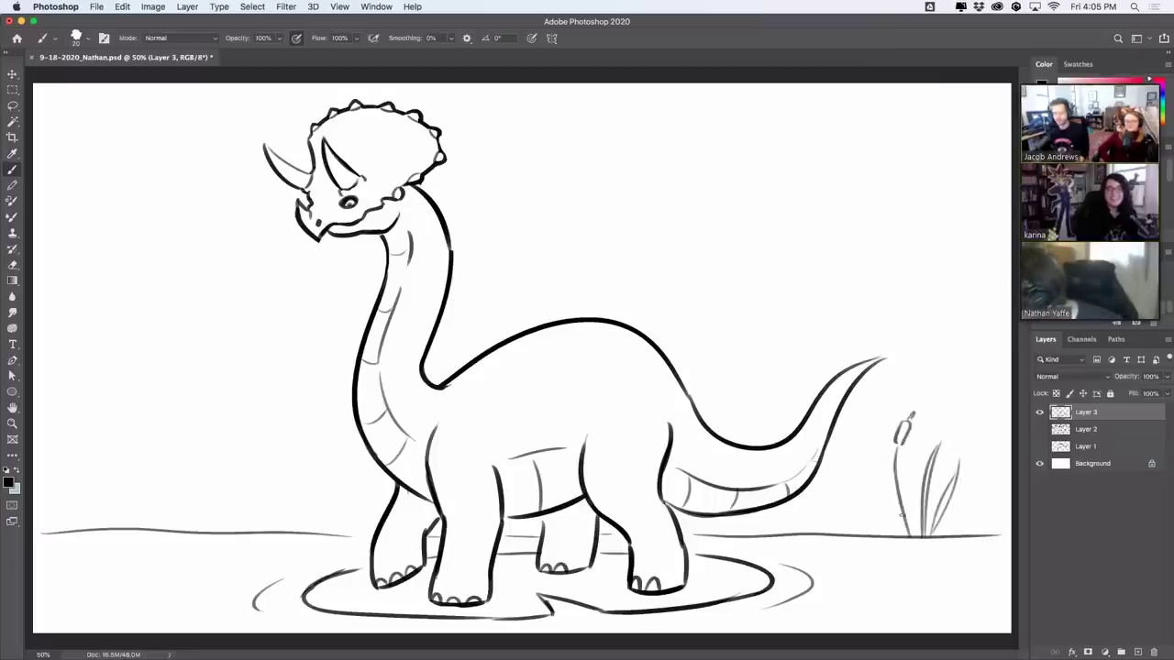
left_click_drag(898, 481, 912, 540)
key("super+z")
left_click_drag(898, 447, 911, 541)
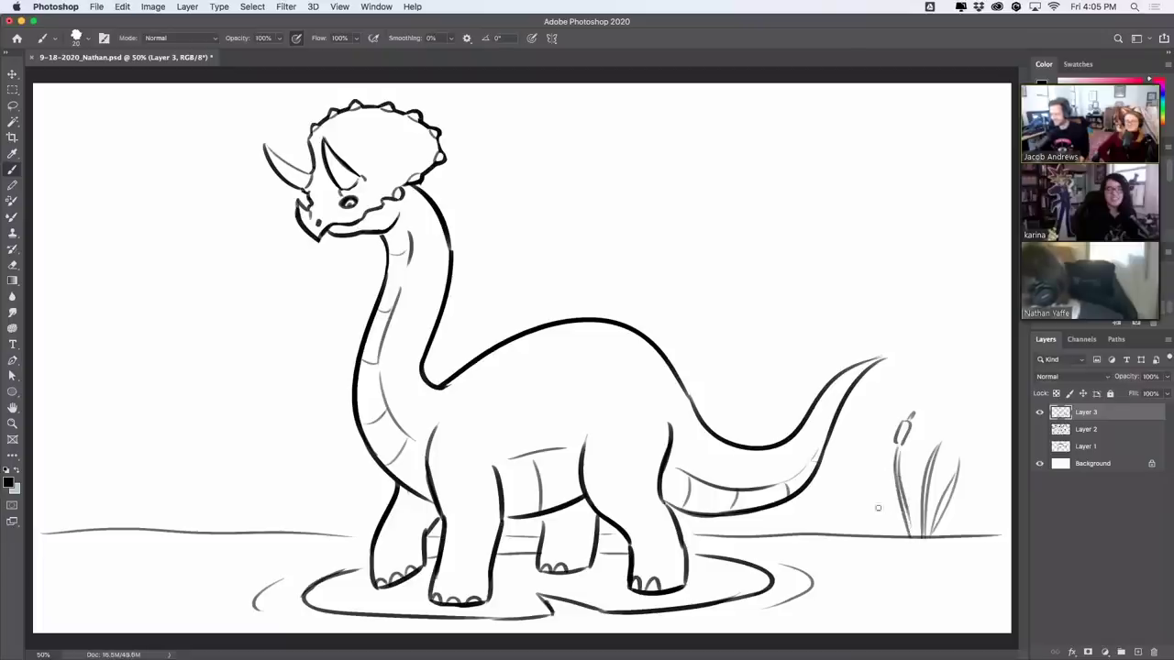
left_click_drag(865, 488, 899, 537)
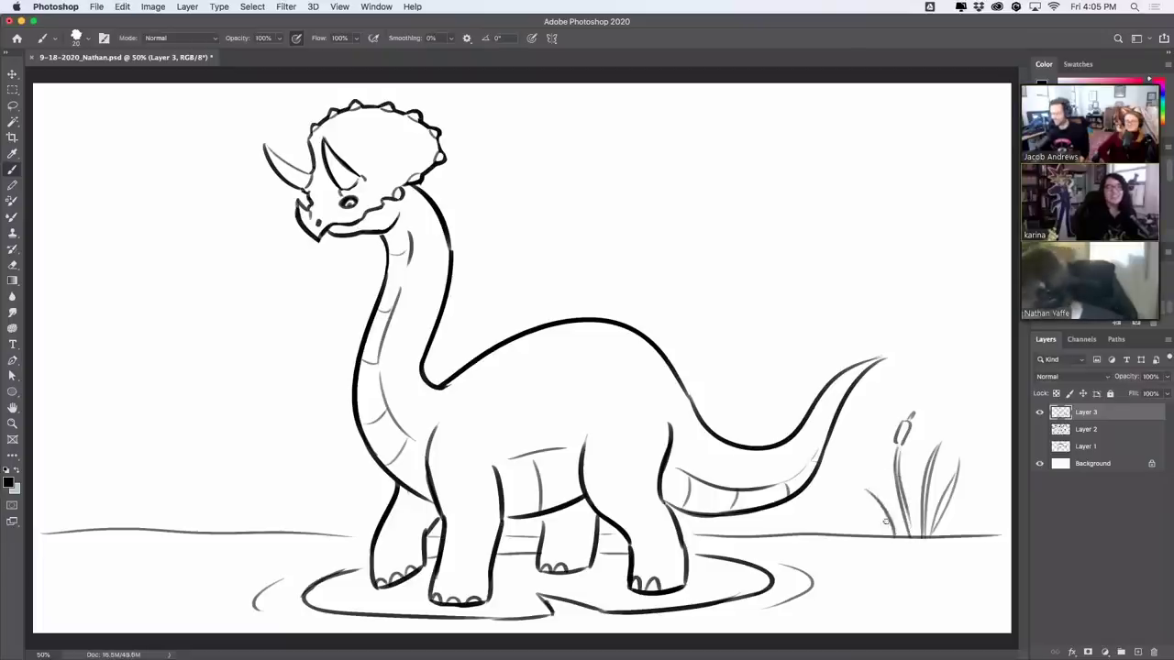
left_click_drag(976, 507, 959, 532)
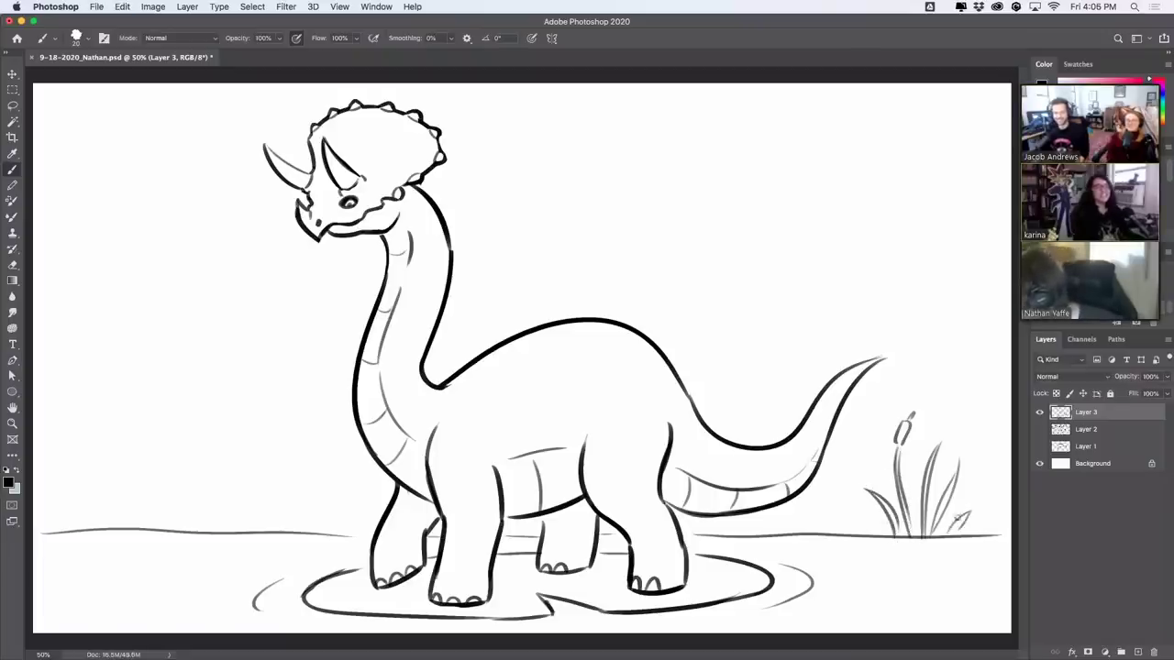
Step: Draw a shorter cattail with leaves beside the tail tip and a small leafy sprout in the foreground water
mouse_move(836, 521)
left_mouse_down()
mouse_move(844, 458)
mouse_move(842, 534)
left_mouse_up()
key("super+z")
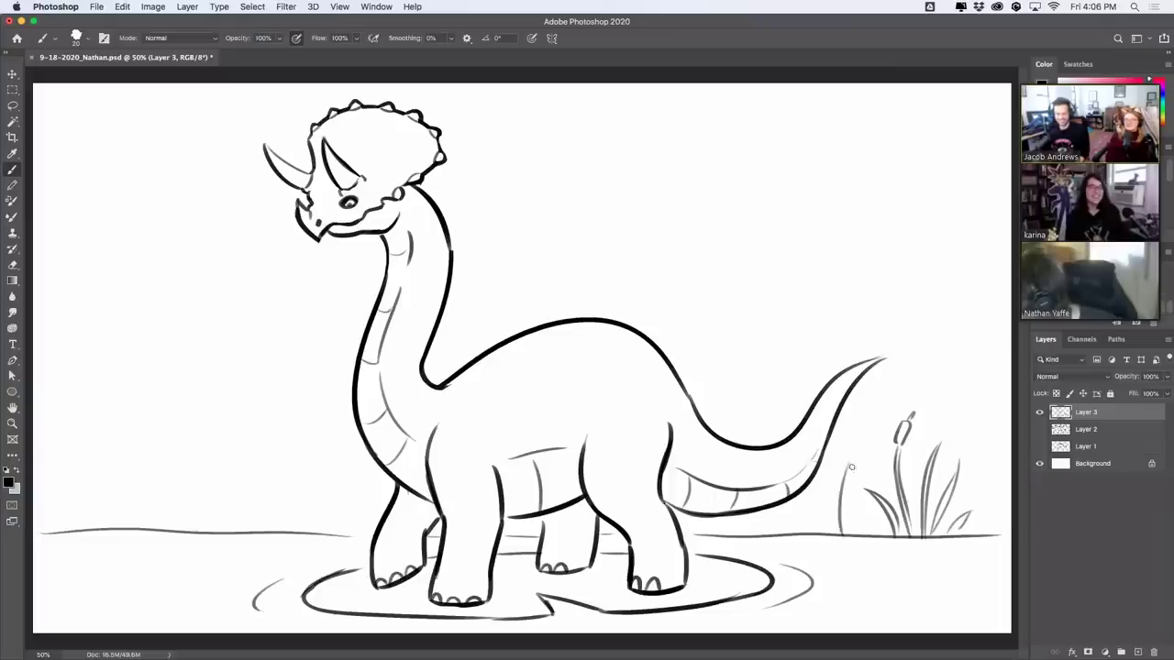
mouse_move(850, 465)
left_mouse_down()
mouse_move(842, 519)
mouse_move(859, 437)
mouse_move(851, 459)
left_mouse_up()
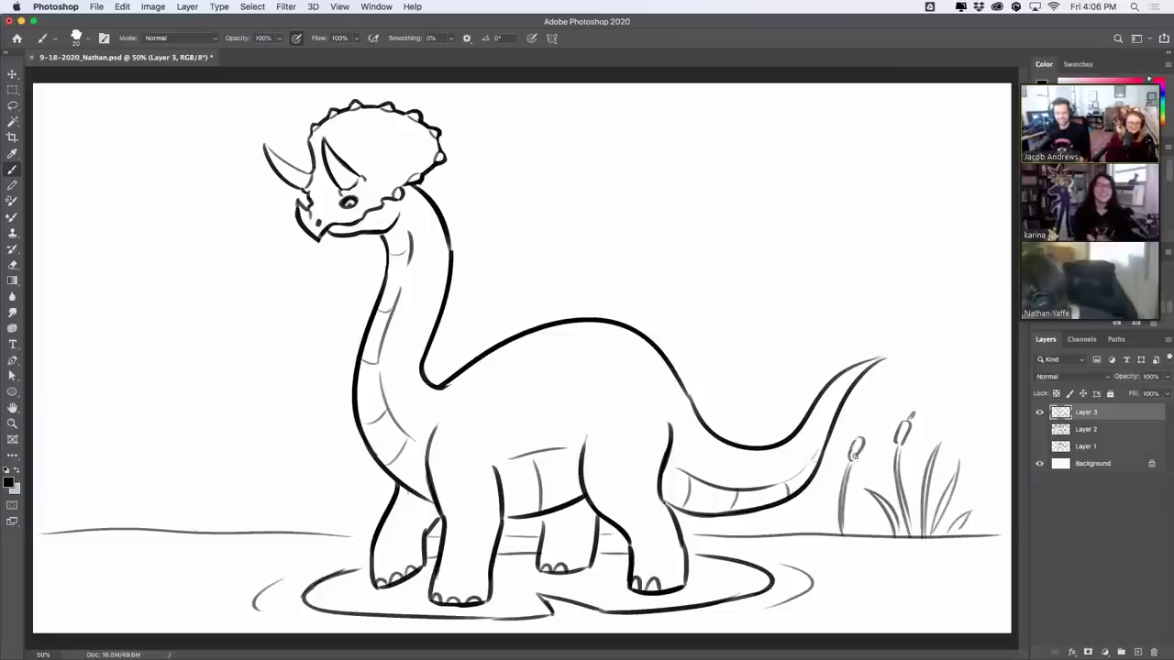
mouse_move(845, 534)
left_mouse_down()
mouse_move(859, 499)
mouse_move(845, 532)
left_mouse_up()
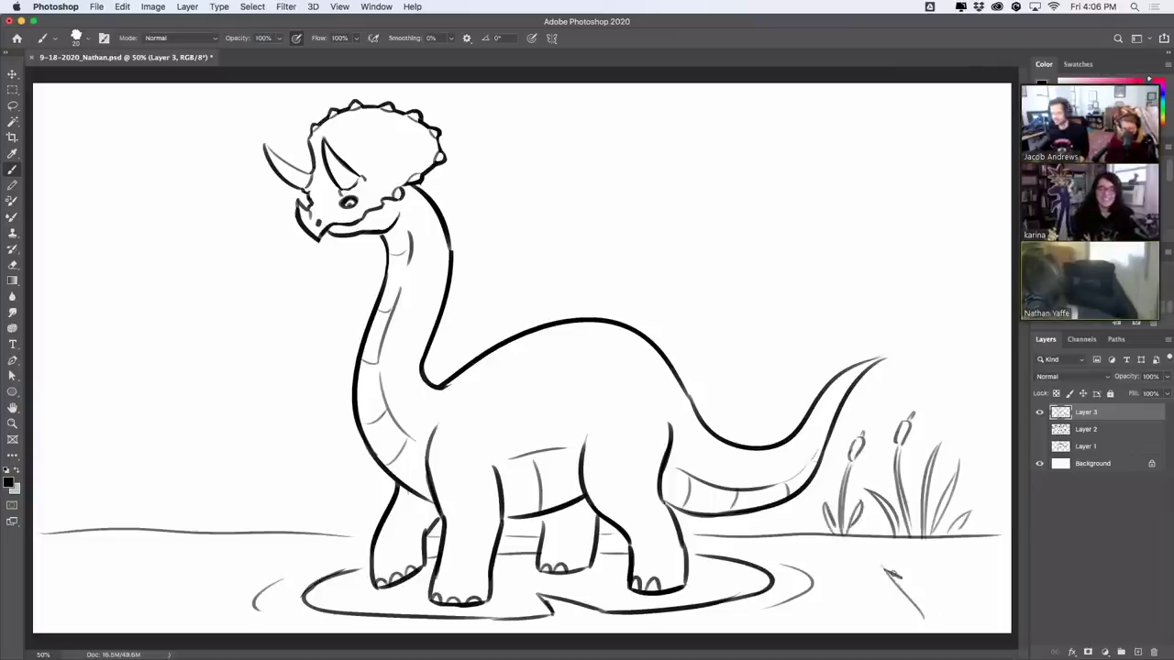
left_click_drag(892, 574, 924, 619)
left_click_drag(950, 553, 926, 619)
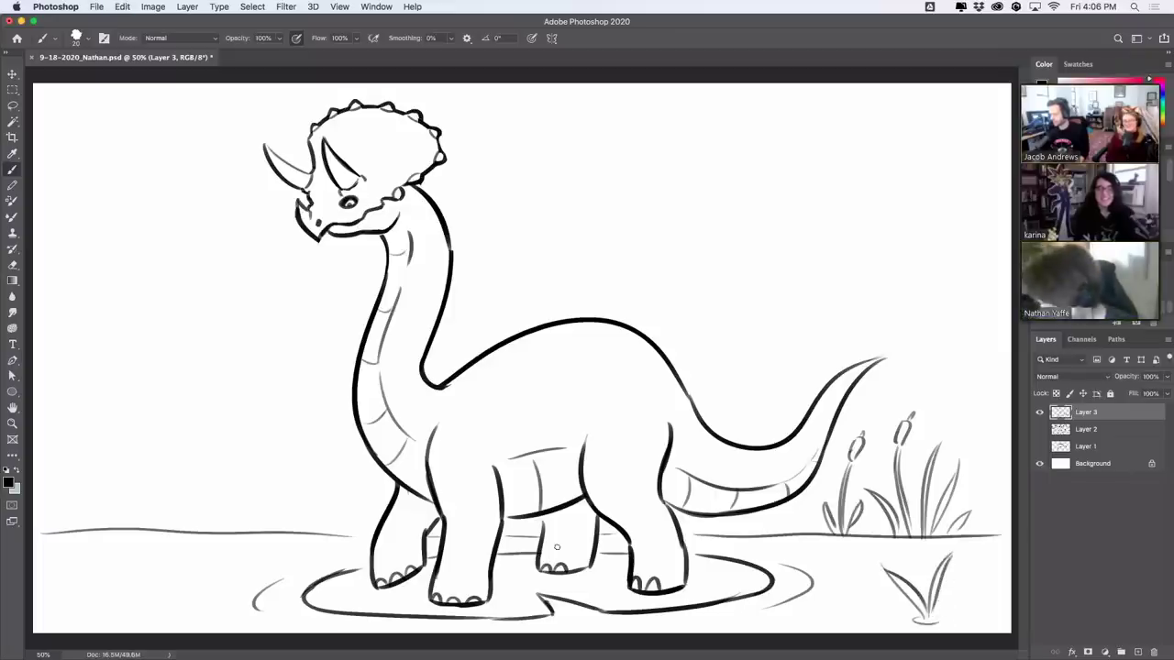
Step: Draw two leaning cattails with grass blades around their bases on the shoreline in front of the dinosaur
mouse_move(246, 527)
left_mouse_down()
mouse_move(232, 500)
mouse_move(253, 526)
mouse_move(278, 457)
mouse_move(259, 527)
mouse_move(148, 414)
left_mouse_up()
key("super+z")
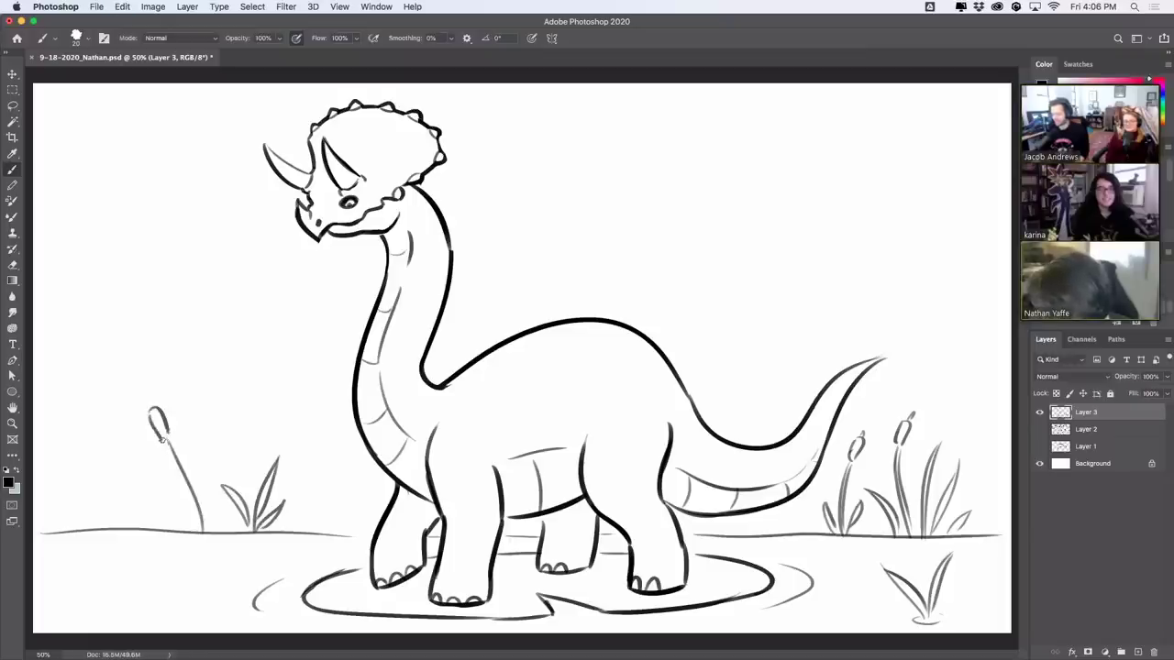
left_click_drag(207, 531, 209, 452)
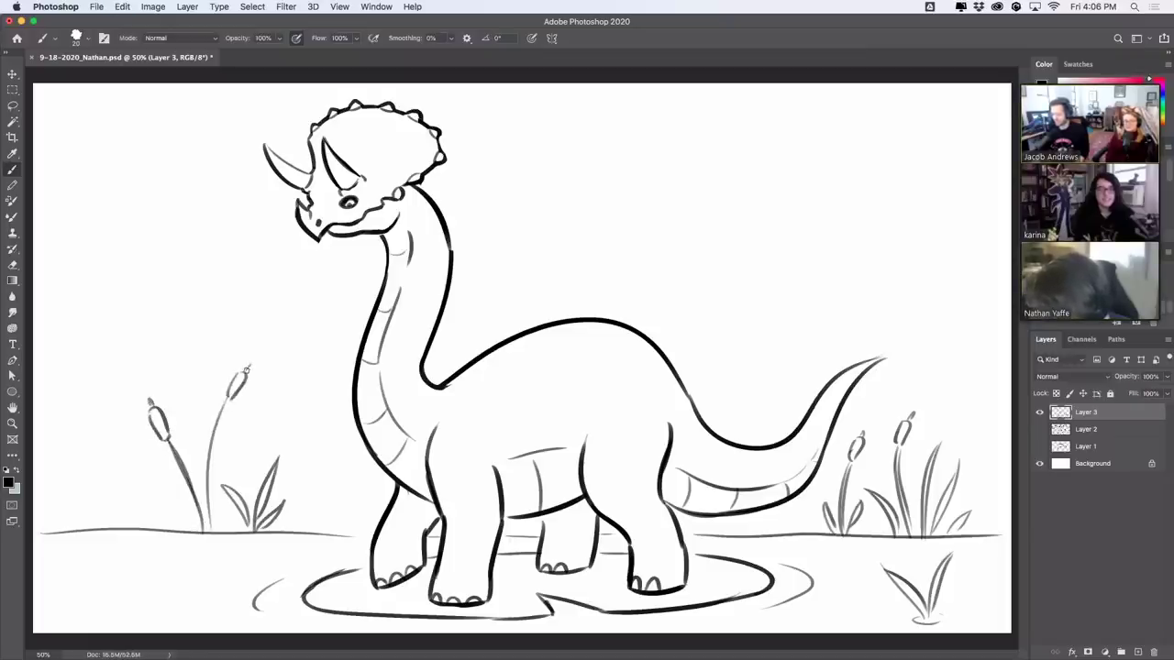
left_click_drag(210, 529, 228, 446)
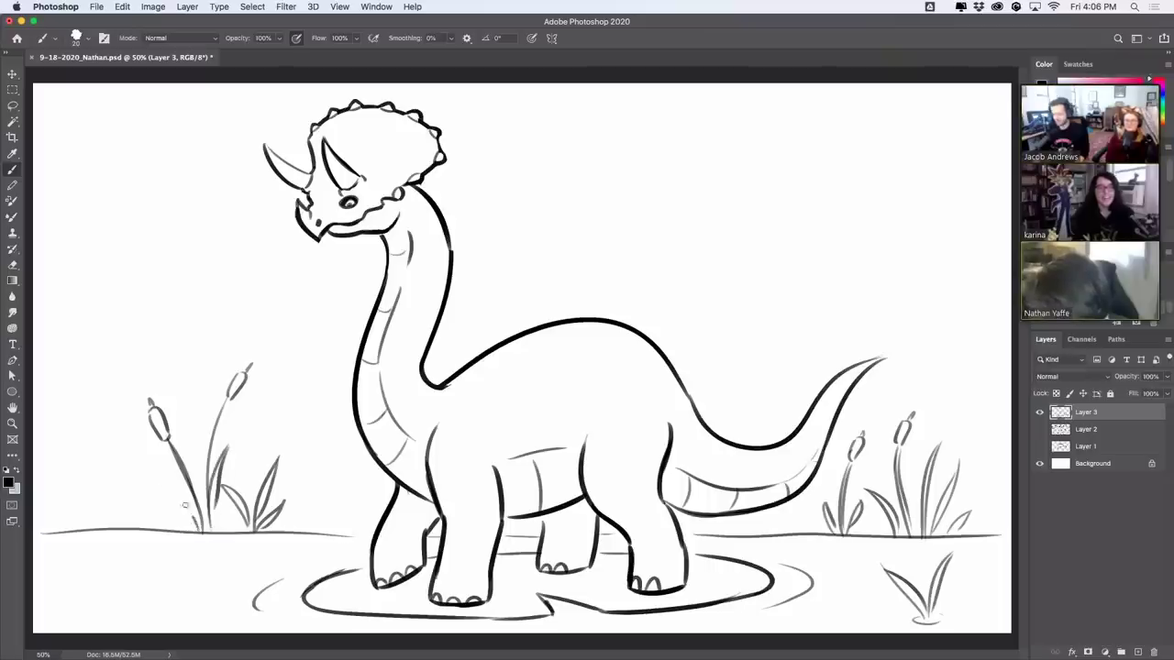
left_click_drag(164, 480, 202, 524)
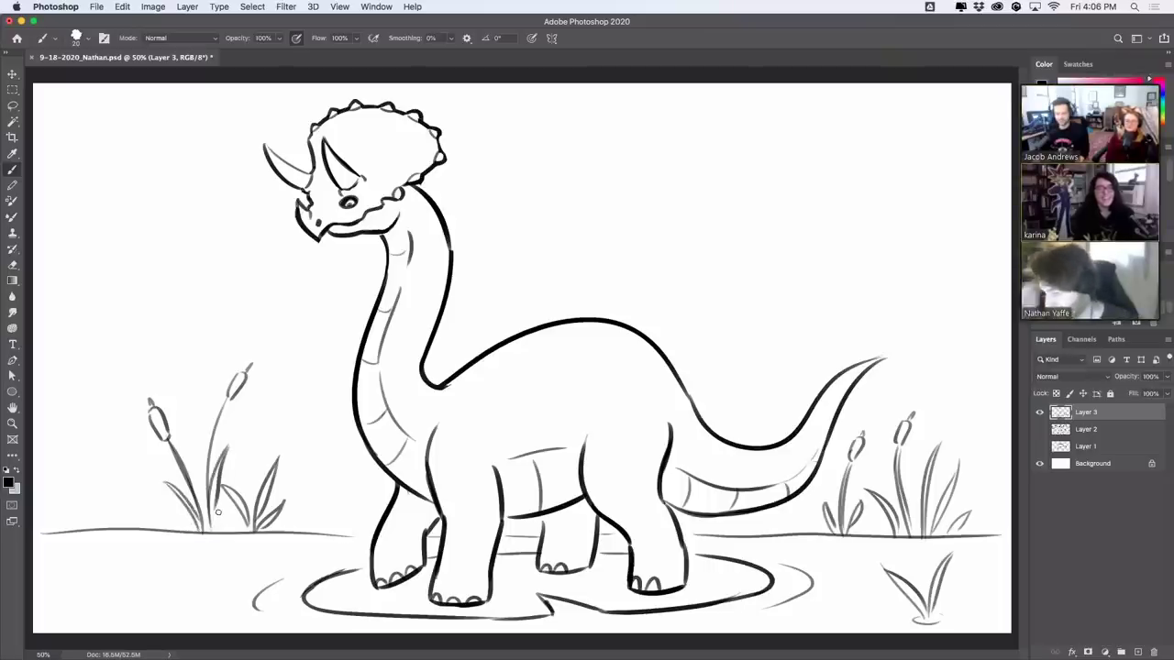
Step: Add small grass tufts along the shoreline near both canvas edges, beneath the tail and beside the front leg
left_click_drag(106, 457, 118, 527)
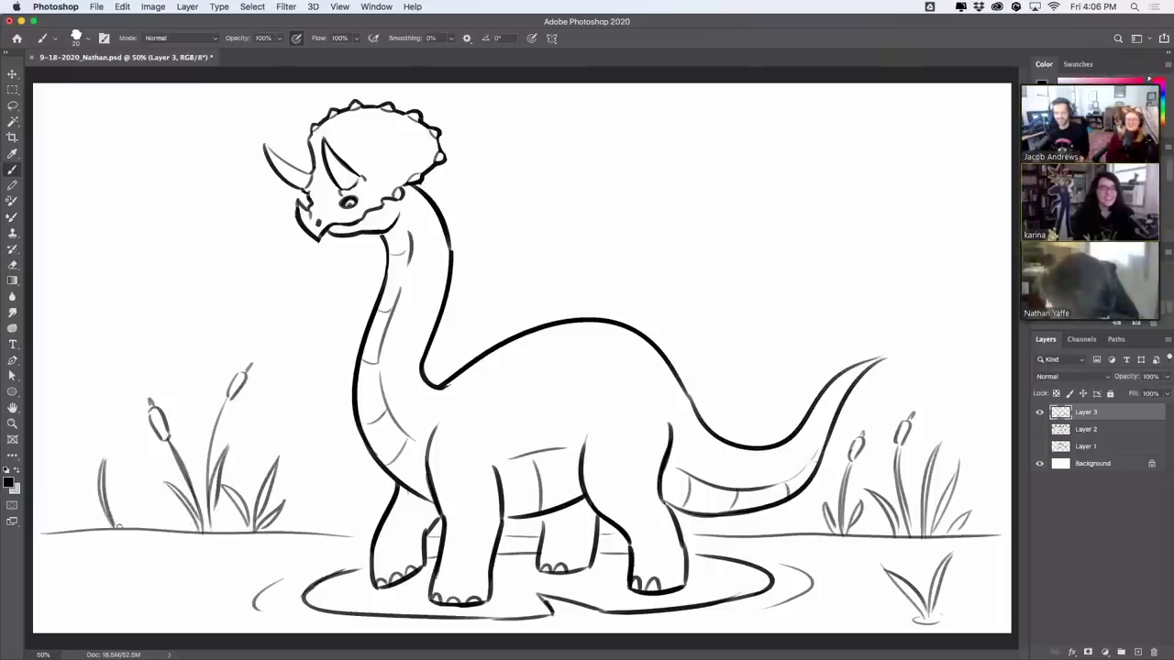
left_click_drag(71, 497, 81, 530)
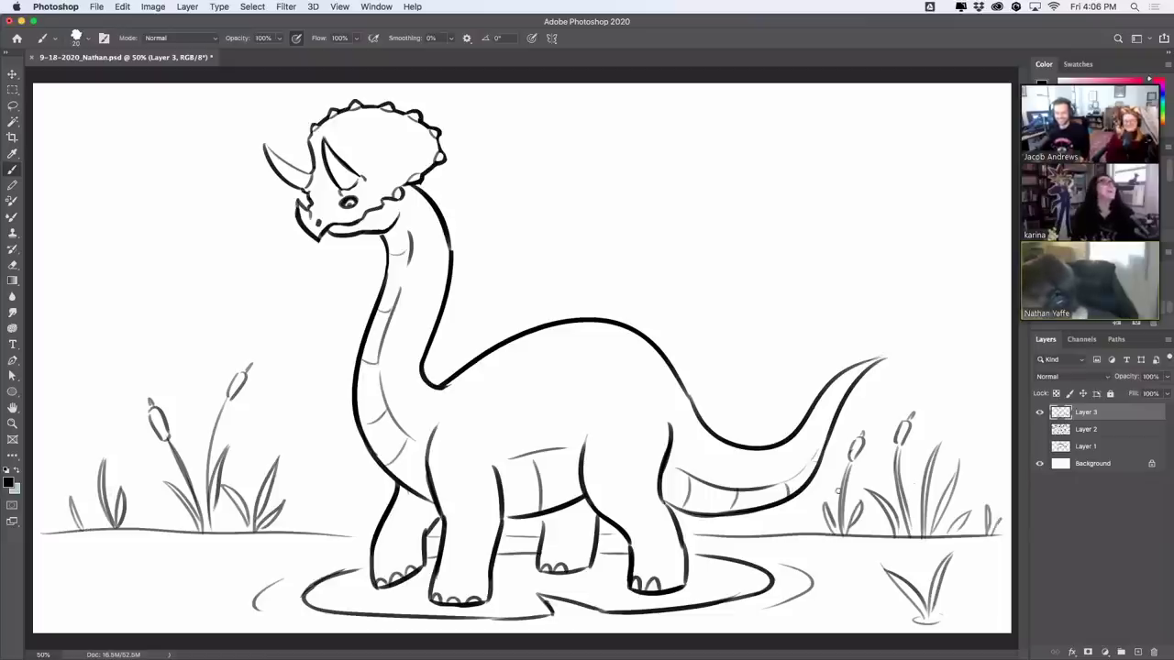
left_click_drag(800, 511, 807, 534)
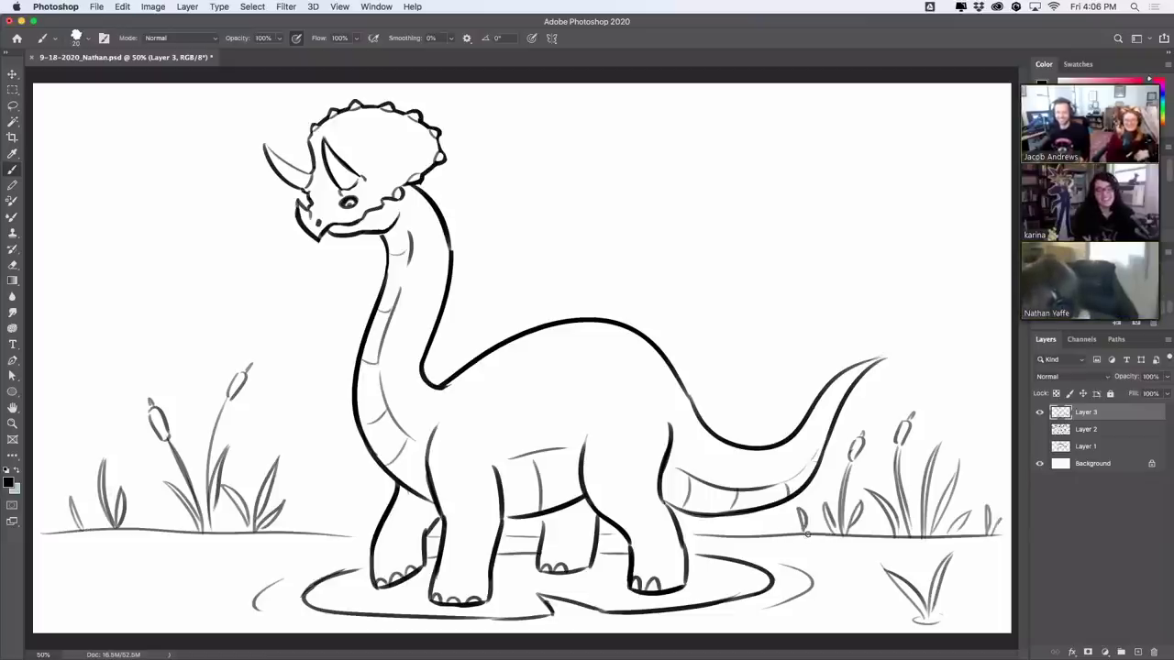
left_click_drag(333, 512, 337, 532)
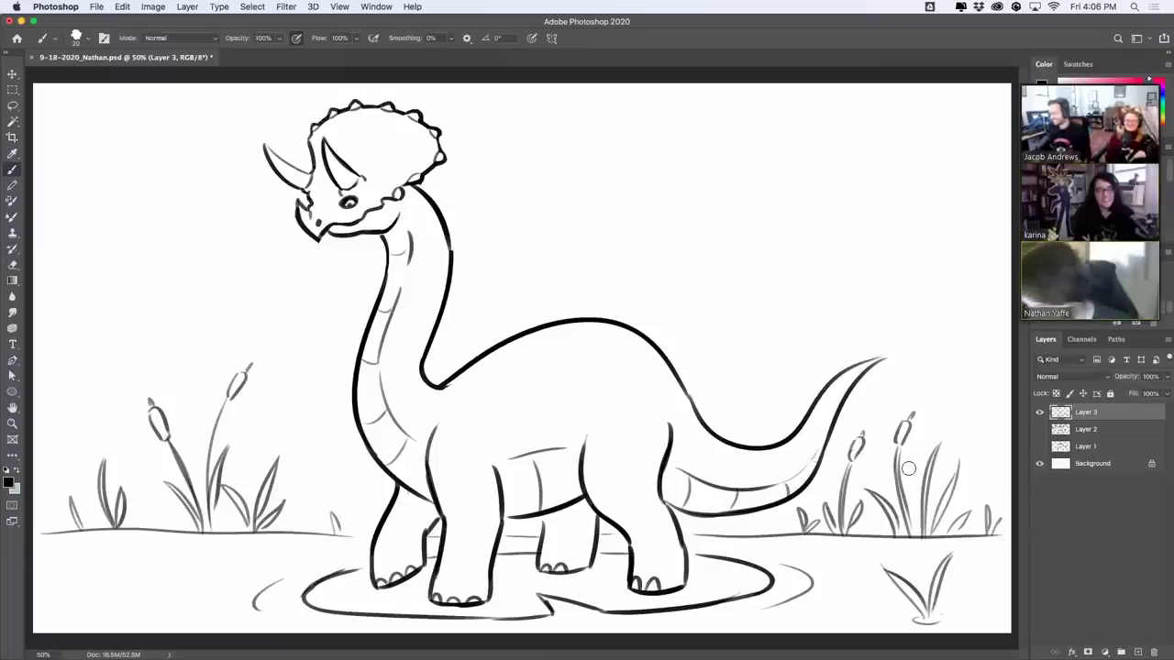
Step: Draw a band of tall background grass behind the front cattails, from the canvas edge to the dinosaur's neck
left_click_drag(36, 410, 58, 461)
mouse_move(60, 458)
left_mouse_down()
mouse_move(61, 402)
mouse_move(63, 454)
mouse_move(106, 345)
left_mouse_up()
left_click_drag(106, 347, 82, 445)
mouse_move(84, 442)
left_mouse_down()
mouse_move(102, 414)
mouse_move(96, 434)
left_mouse_up()
left_click_drag(116, 434, 113, 383)
mouse_move(140, 444)
left_mouse_down()
mouse_move(134, 400)
mouse_move(196, 358)
left_mouse_up()
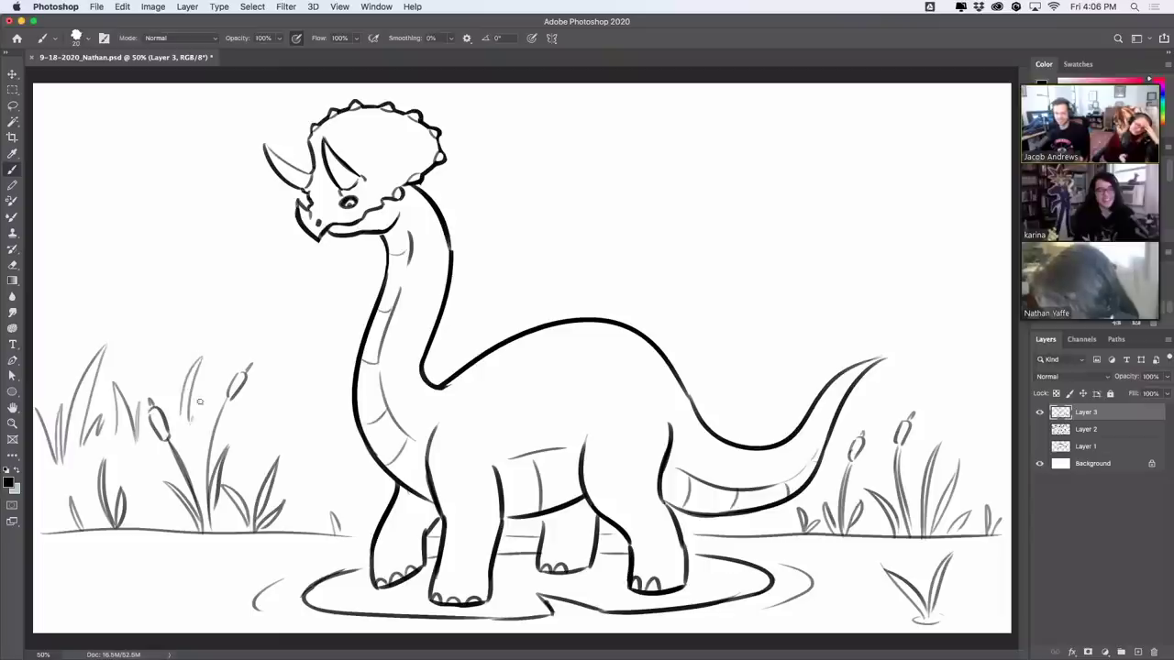
left_click_drag(204, 431, 200, 396)
left_click_drag(246, 439, 280, 374)
mouse_move(286, 436)
left_mouse_down()
mouse_move(311, 426)
mouse_move(316, 444)
mouse_move(322, 409)
left_mouse_up()
left_click_drag(332, 456, 352, 409)
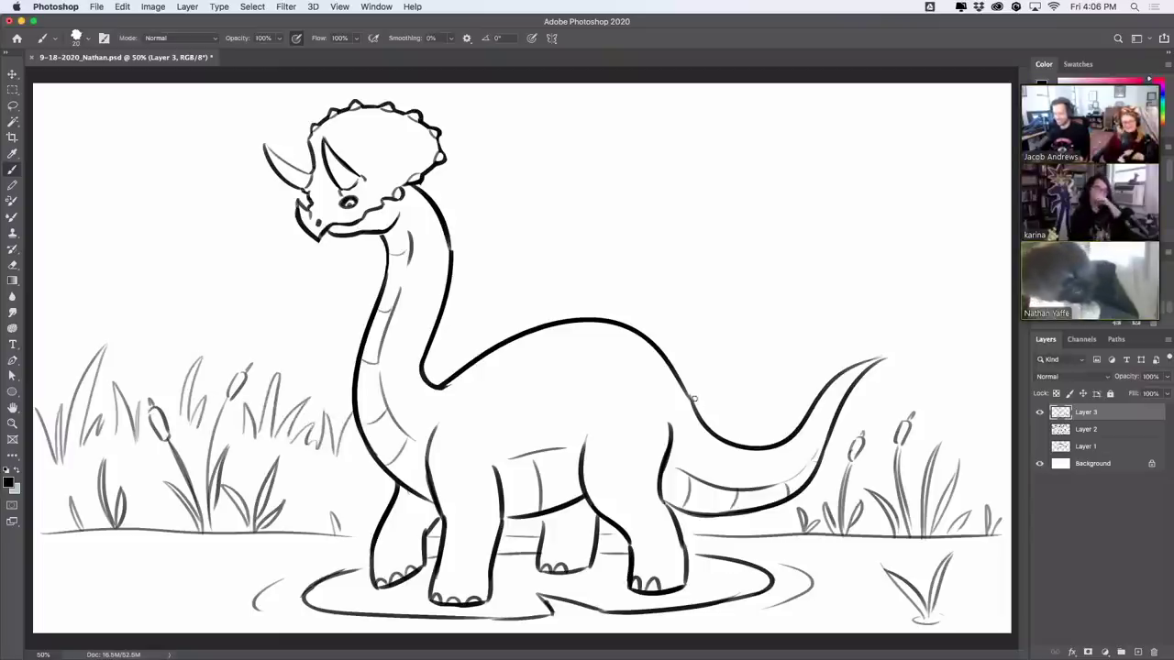
Step: Continue the background grass from the dinosaur's back past the tail tip to the canvas edge
mouse_move(693, 397)
left_mouse_down()
mouse_move(720, 352)
mouse_move(732, 371)
mouse_move(724, 406)
mouse_move(739, 410)
mouse_move(772, 343)
left_mouse_up()
mouse_move(763, 411)
left_mouse_down()
mouse_move(777, 386)
mouse_move(782, 405)
mouse_move(797, 332)
left_mouse_up()
left_click_drag(803, 394, 814, 332)
key("super+z")
key("super+z")
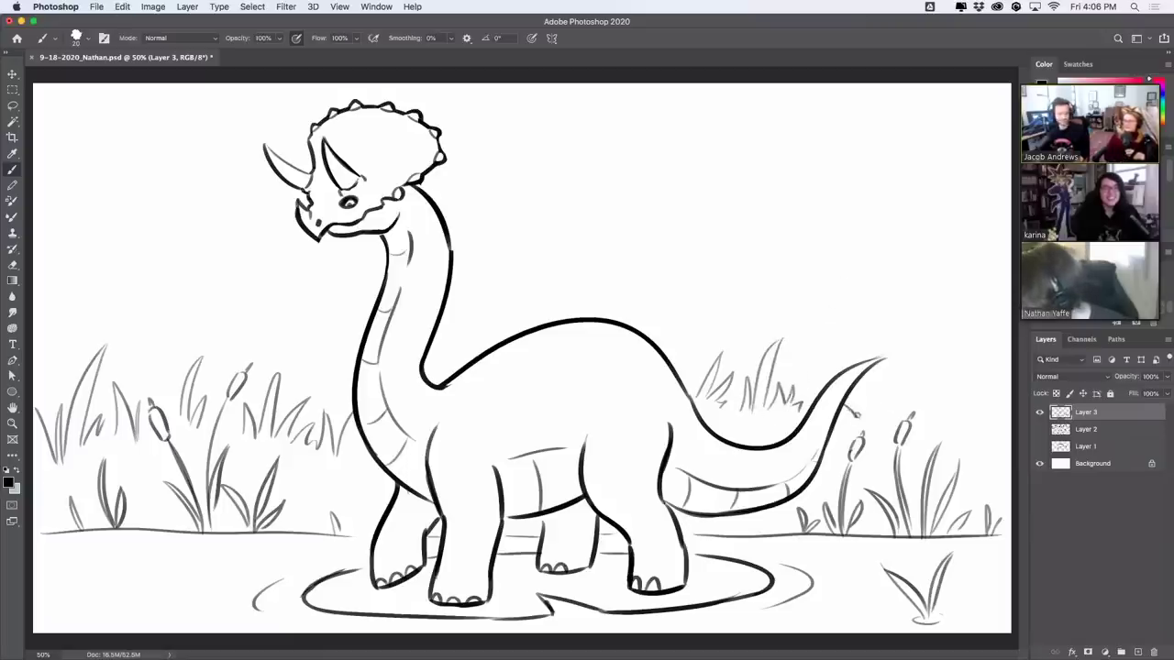
left_click_drag(865, 411, 886, 361)
mouse_move(895, 409)
left_mouse_down()
mouse_move(928, 379)
mouse_move(921, 403)
mouse_move(950, 392)
mouse_move(938, 407)
mouse_move(965, 402)
mouse_move(978, 366)
mouse_move(981, 399)
mouse_move(960, 406)
mouse_move(1010, 388)
left_mouse_up()
key("super+z")
key("super+z")
mouse_move(944, 419)
left_mouse_down()
mouse_move(946, 401)
mouse_move(951, 423)
left_mouse_up()
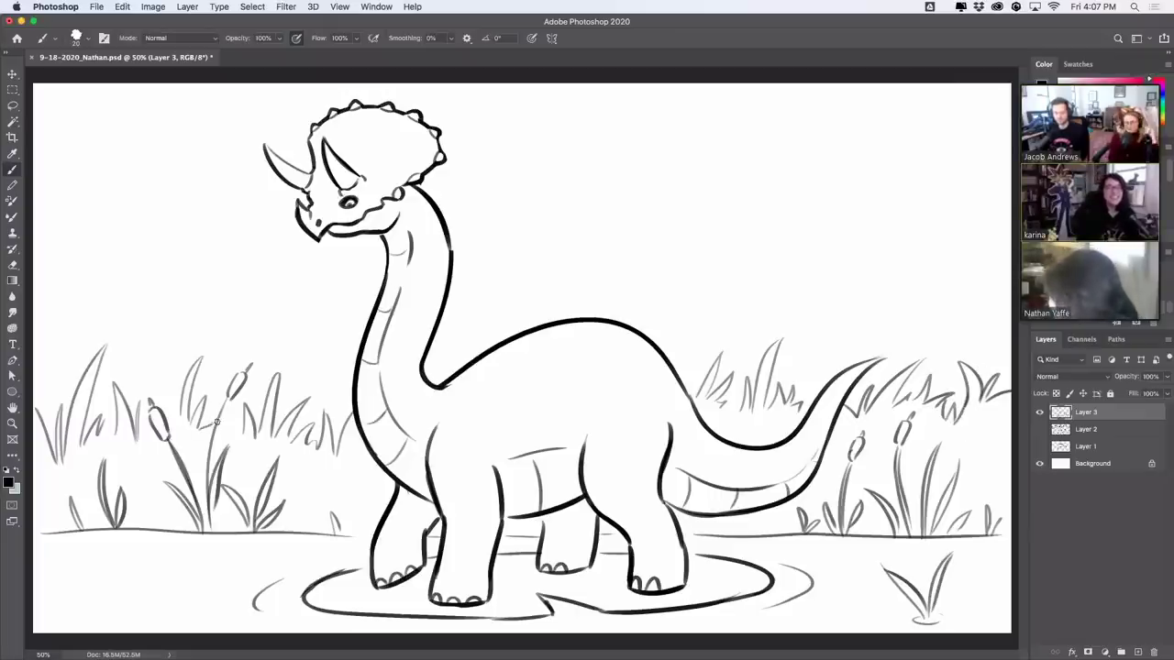
Step: Add two cattails among the background grass before the neck, then ripples and a set-back waterline around the front plants
mouse_move(129, 403)
left_mouse_down()
mouse_move(133, 355)
mouse_move(162, 307)
left_mouse_up()
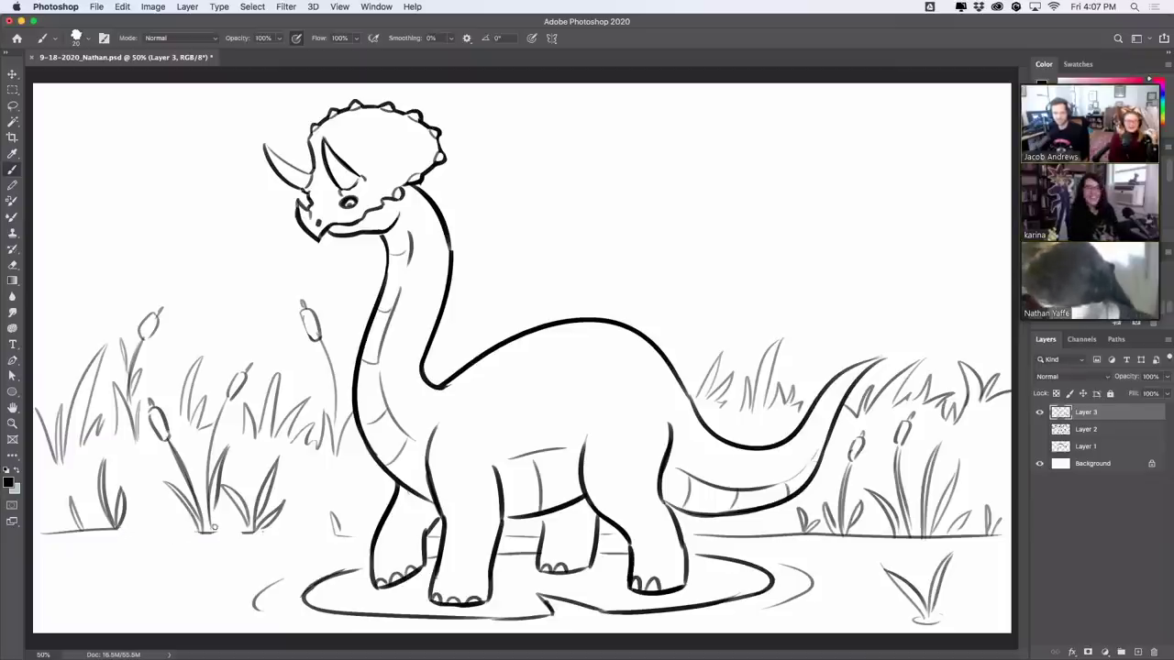
left_click_drag(179, 536, 231, 532)
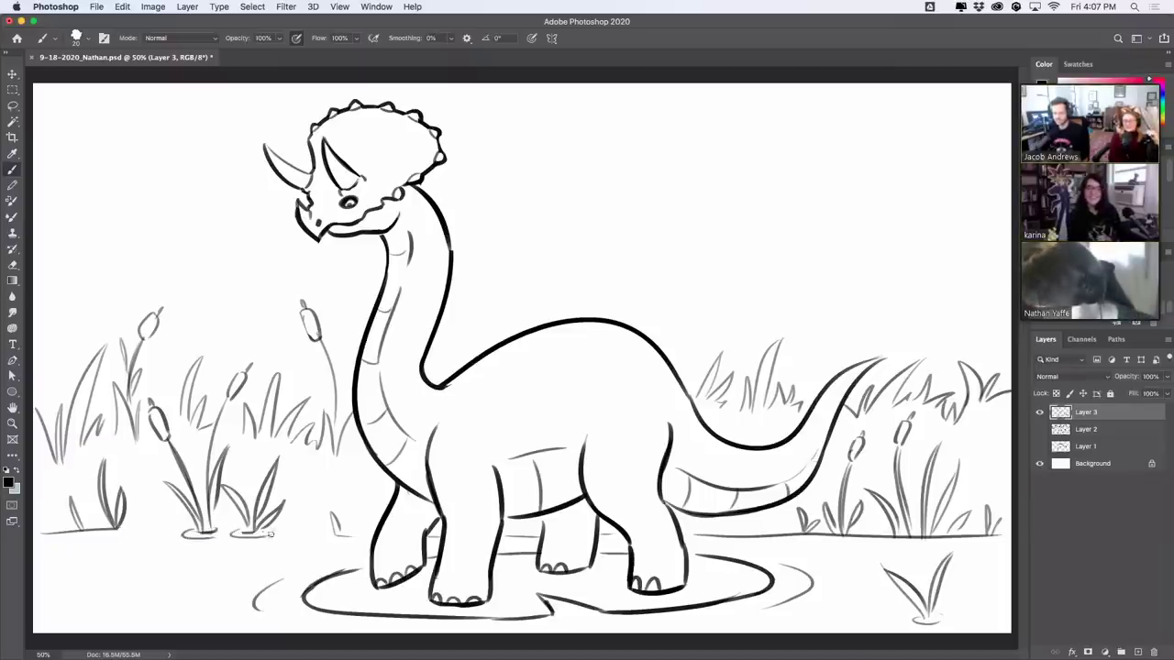
left_click_drag(131, 520, 183, 519)
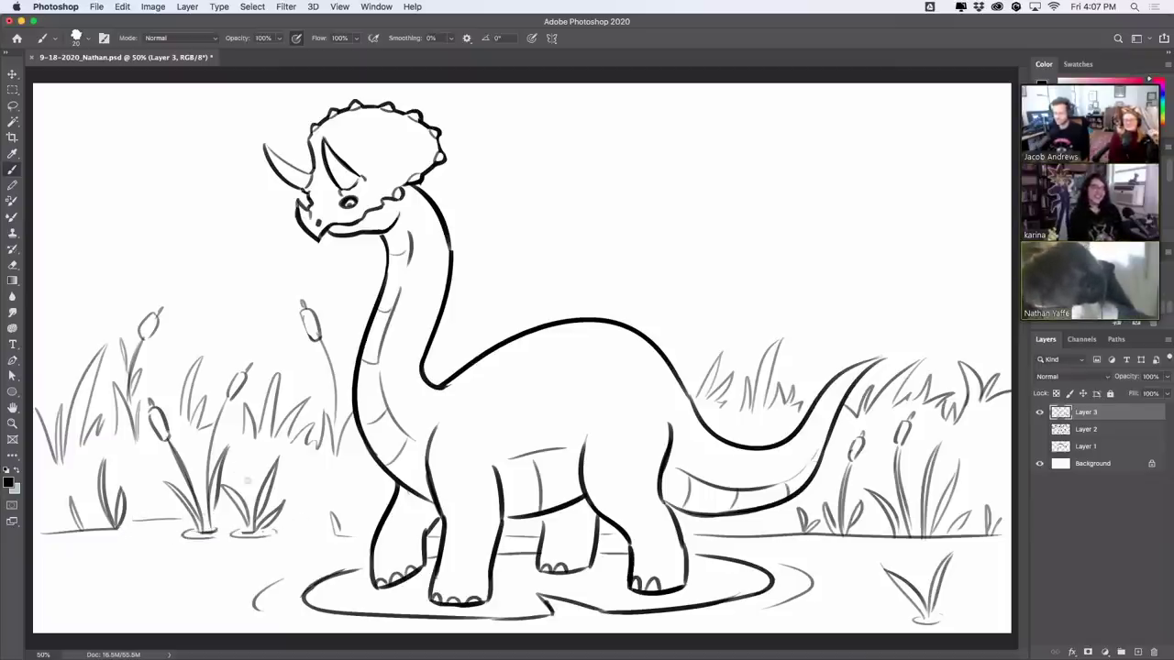
left_click_drag(286, 517, 312, 517)
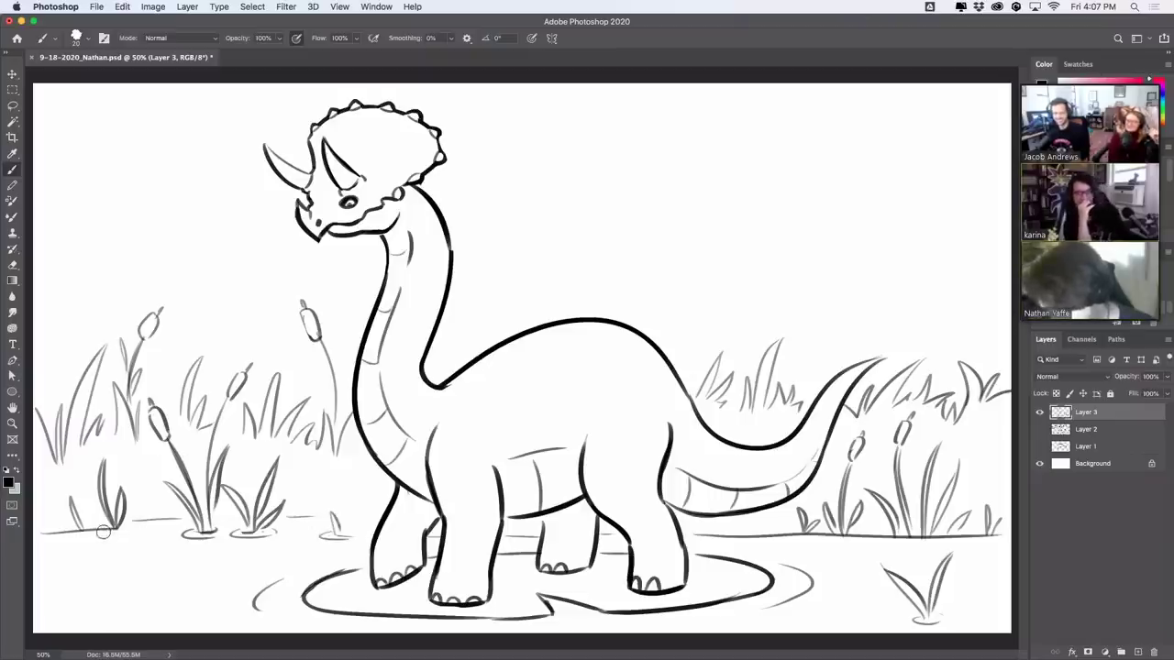
left_click_drag(44, 527, 107, 522)
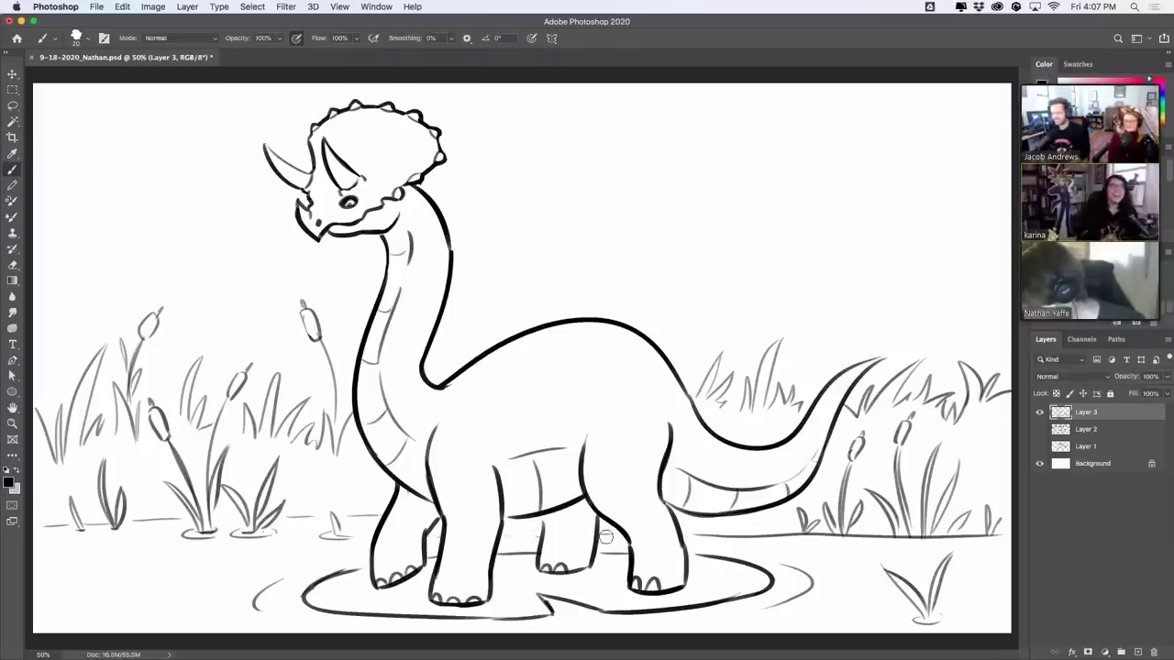
Step: Draw ripples under the plants behind the tail and replace the line through them with a set-back waterline
key("super+z")
left_click_drag(815, 537, 978, 539)
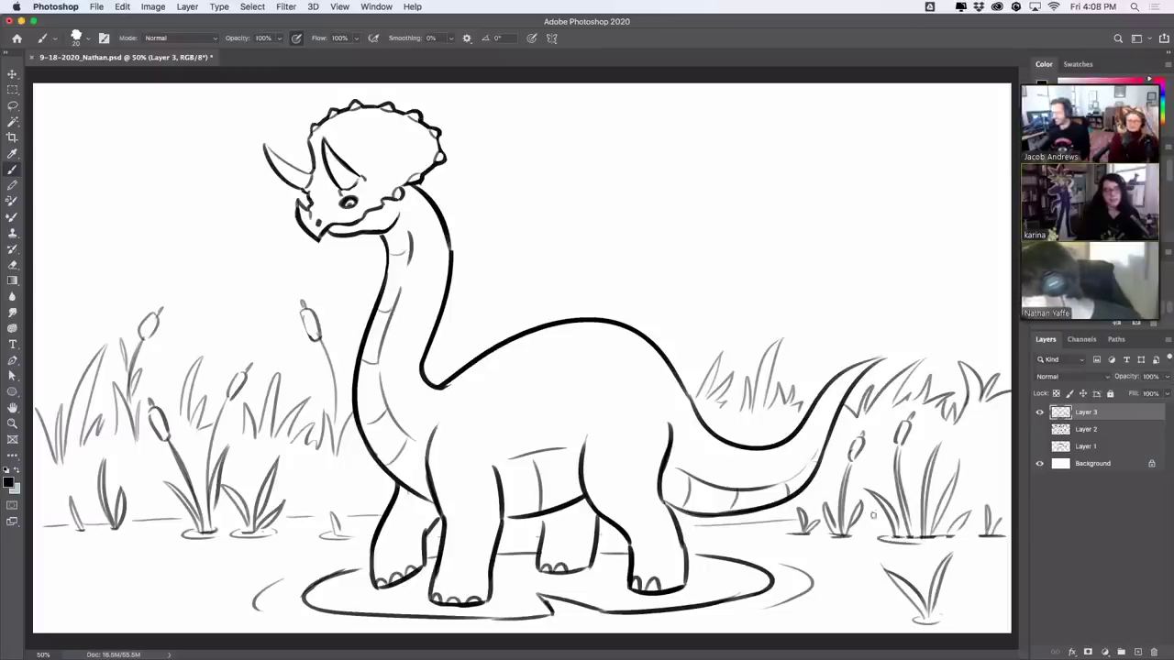
left_click_drag(951, 509, 1003, 509)
key("super+z")
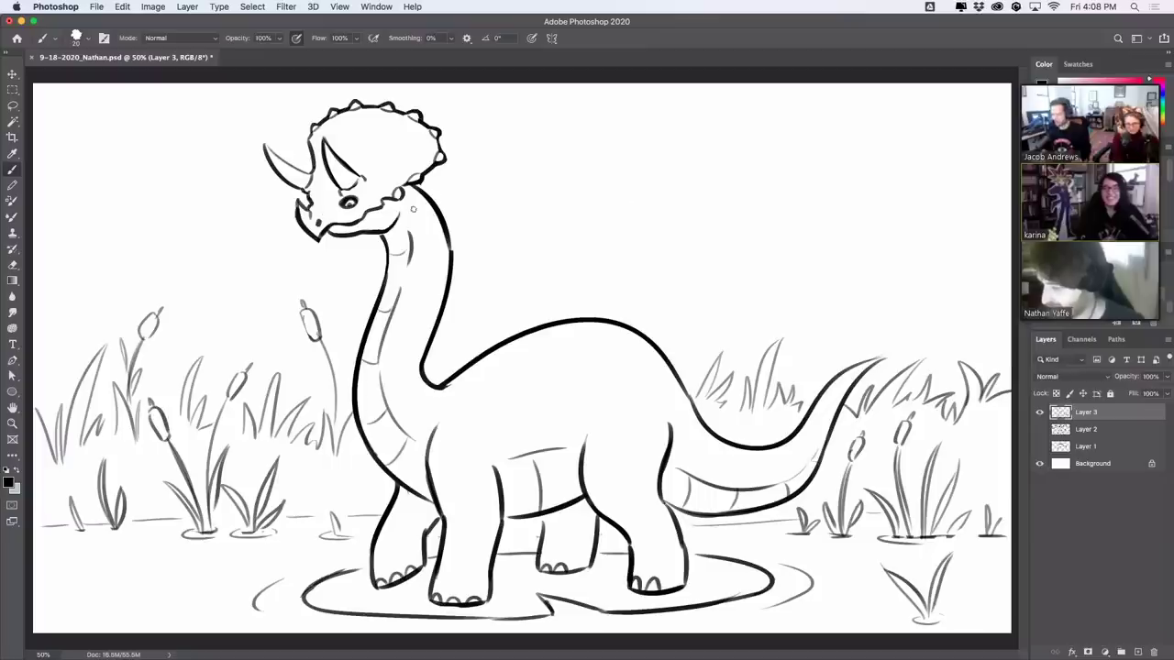
Step: Draw a sloping mountain ridge in the sky from the canvas edge to the dinosaur's neck
left_click_drag(36, 155, 146, 259)
key("super+z")
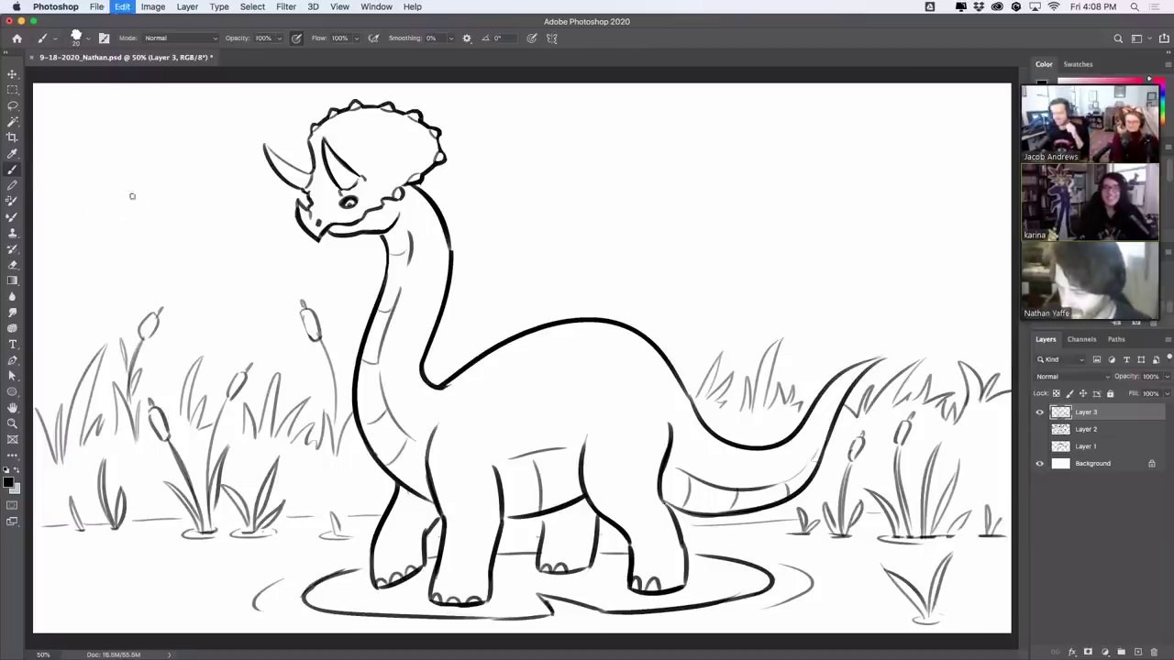
mouse_move(55, 176)
left_mouse_down()
mouse_move(202, 306)
mouse_move(257, 325)
mouse_move(300, 273)
left_mouse_up()
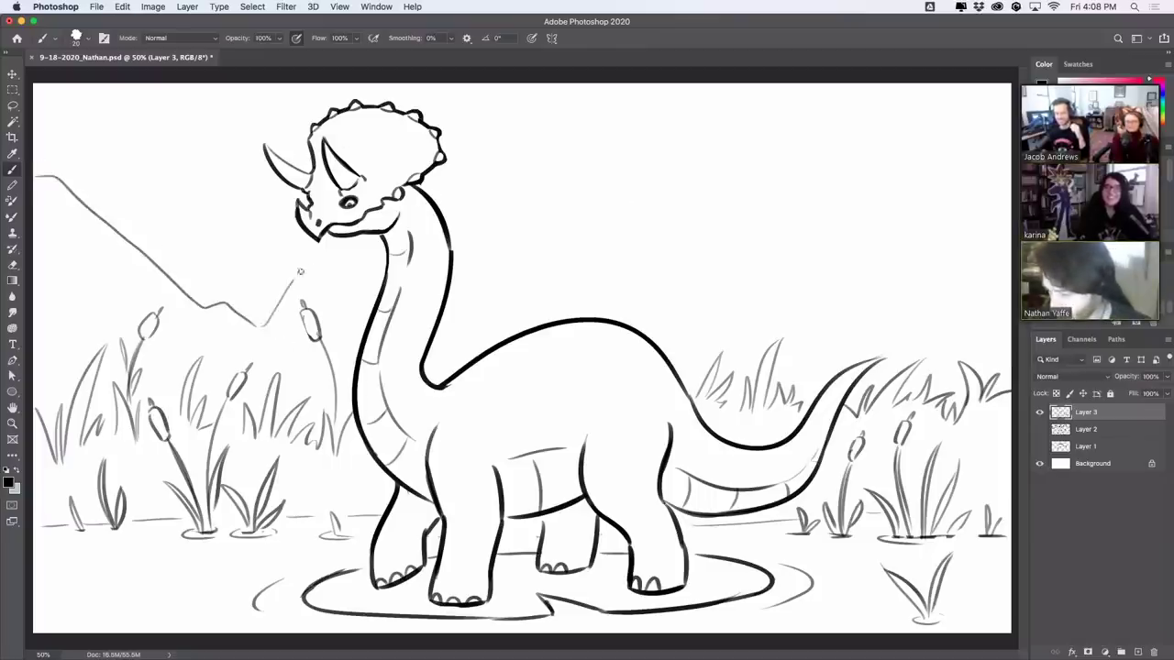
key("super+z")
left_click_drag(262, 321, 326, 255)
key("super+z")
mouse_move(257, 325)
left_mouse_down()
mouse_move(334, 260)
mouse_move(356, 275)
left_mouse_up()
Step: Draw a tall flat-topped volcano behind the dinosaur's back and reshape the mountain in front into a lower peak
mouse_move(447, 326)
left_mouse_down()
mouse_move(484, 316)
mouse_move(618, 141)
mouse_move(689, 155)
mouse_move(771, 249)
left_mouse_up()
key("super+z")
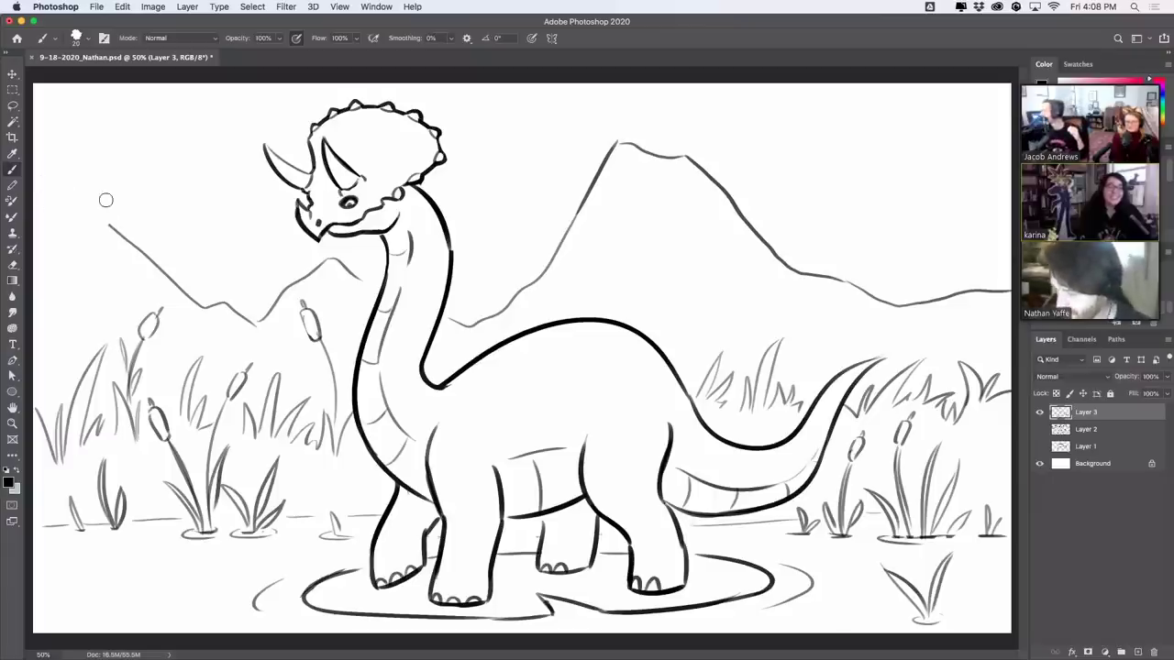
left_click_drag(111, 226, 50, 266)
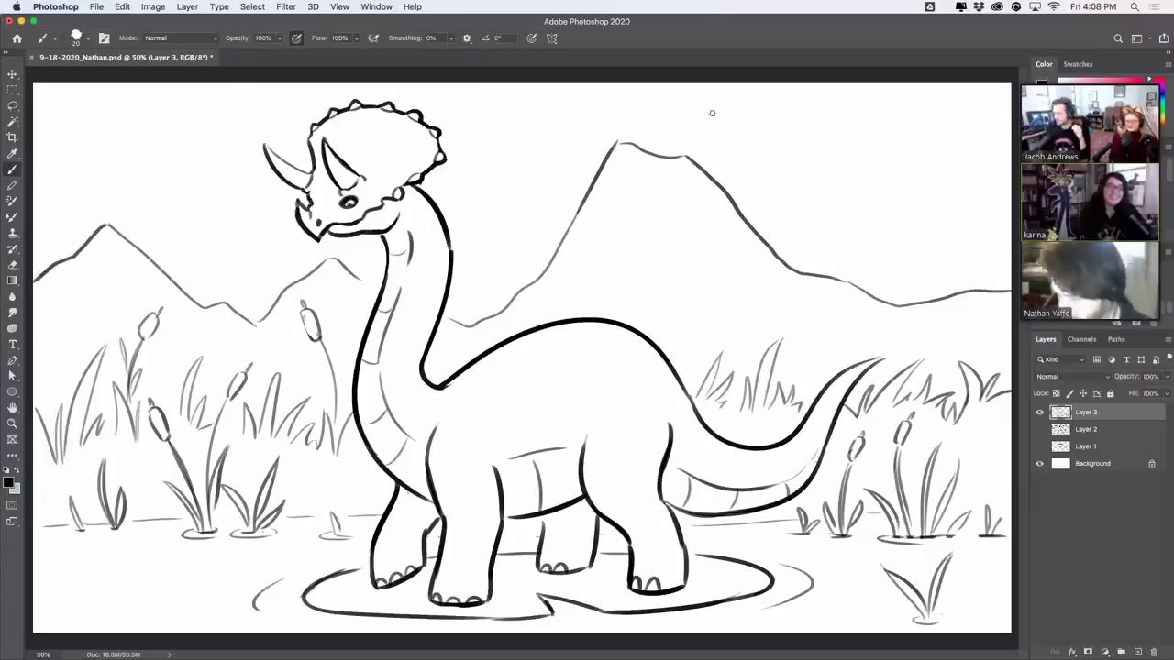
Step: Draw a widening smoke plume rising from the volcano's crater and drifting out of the canvas
key("super+z")
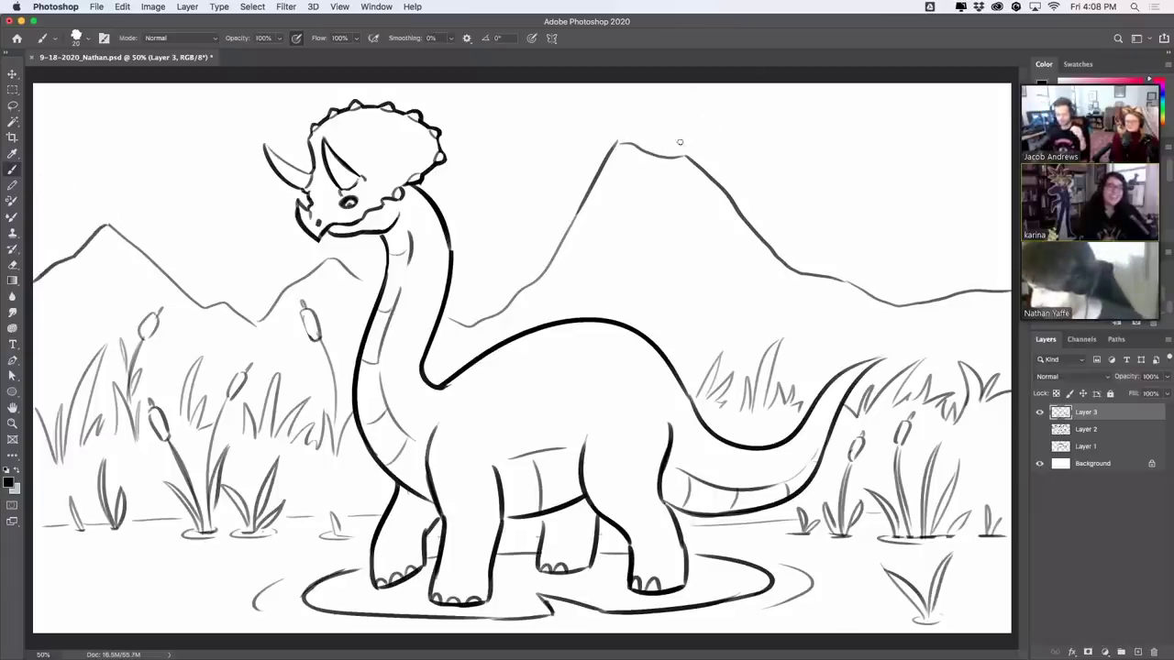
left_click_drag(678, 145, 784, 89)
key("super+z")
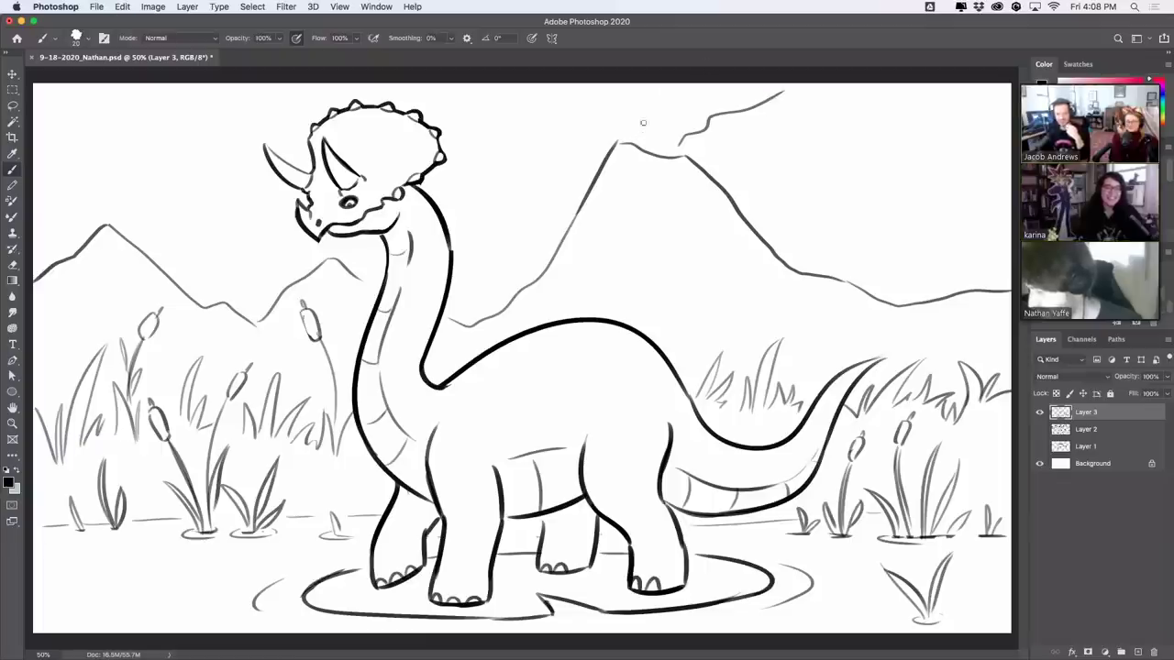
key("super+z")
left_click_drag(639, 133, 667, 111)
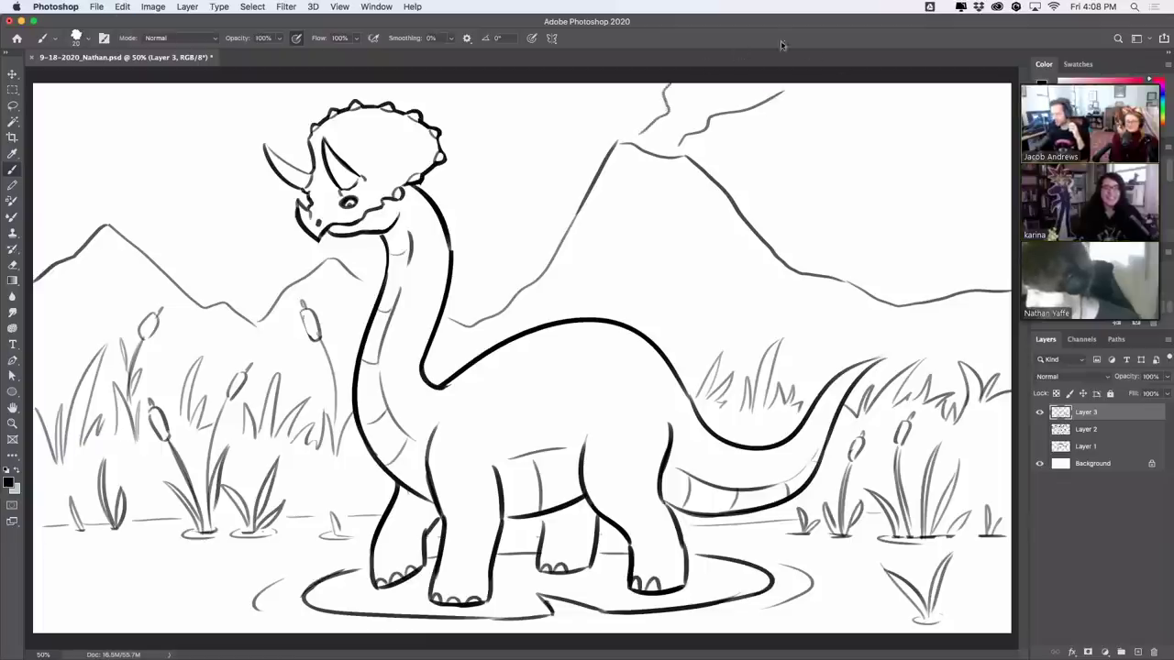
left_click_drag(784, 90, 848, 85)
Step: Outline the volcano's rim with dripping lava and add a short foothill line at the base of its slope
mouse_move(617, 147)
left_mouse_down()
mouse_move(660, 170)
mouse_move(648, 160)
mouse_move(688, 168)
left_mouse_up()
key("super+z")
key("super+z")
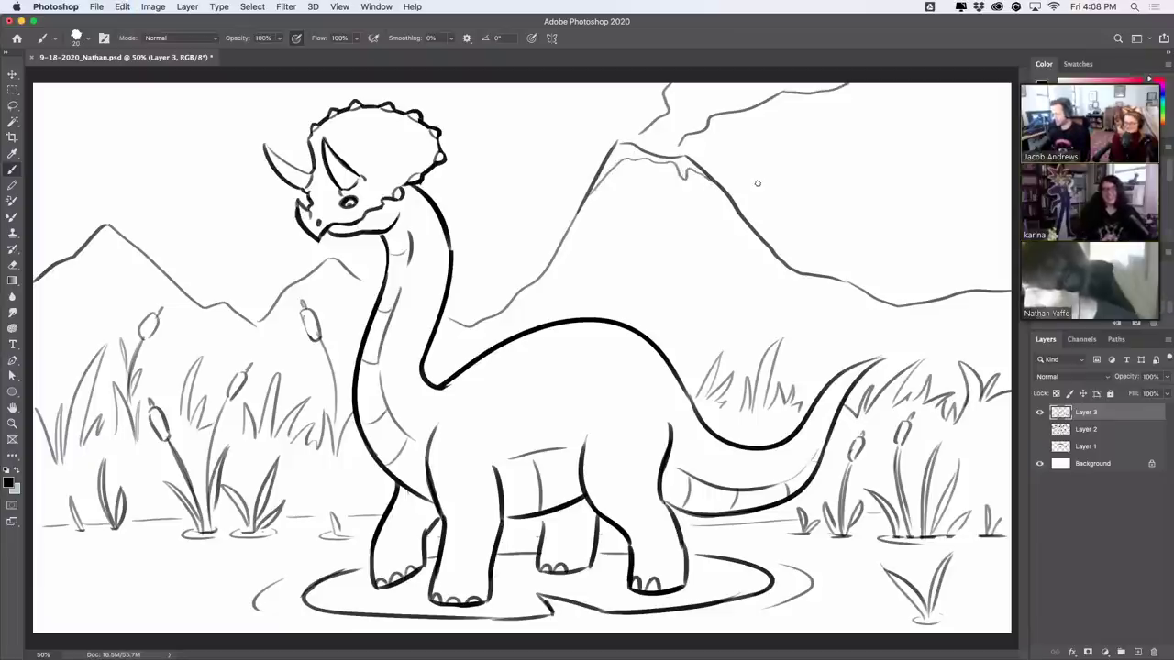
left_click_drag(743, 273, 794, 269)
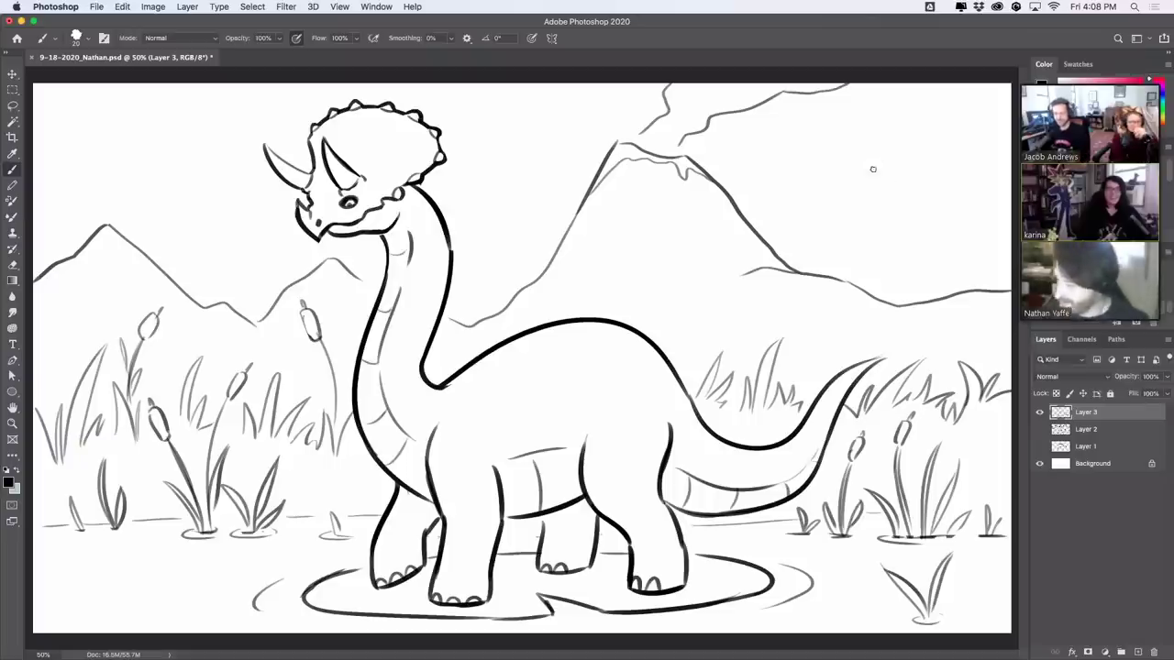
Step: Draw small distant birds in the sky beside the volcano and above the lower mountain peak
left_click_drag(863, 168, 901, 160)
key("super+z")
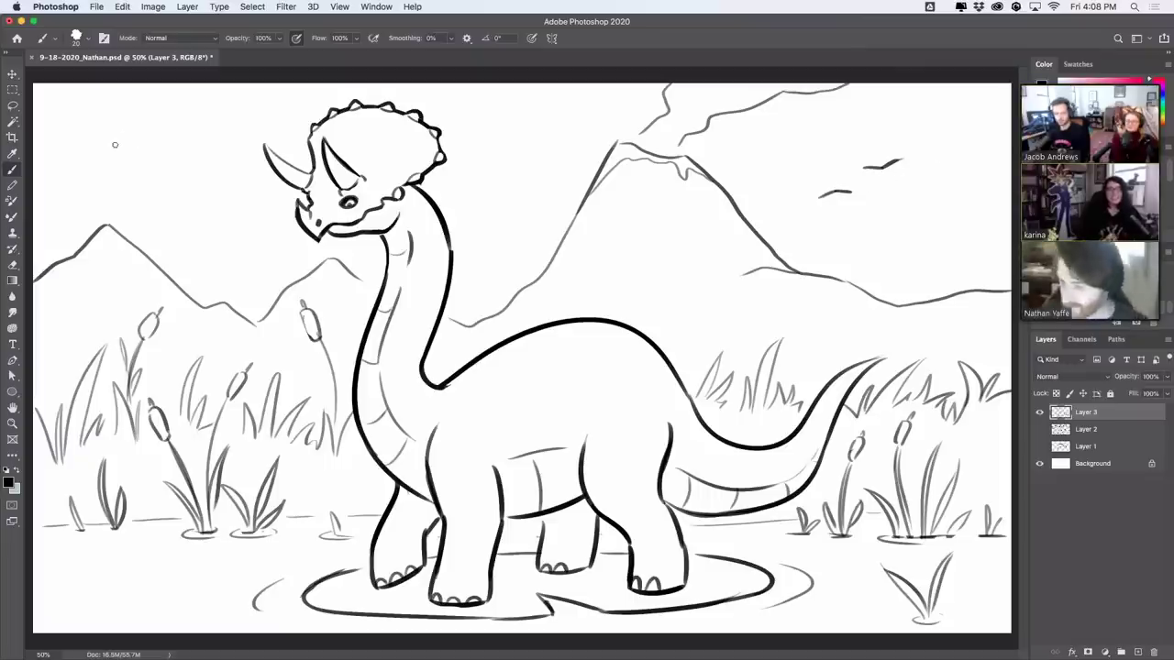
left_click_drag(119, 144, 147, 131)
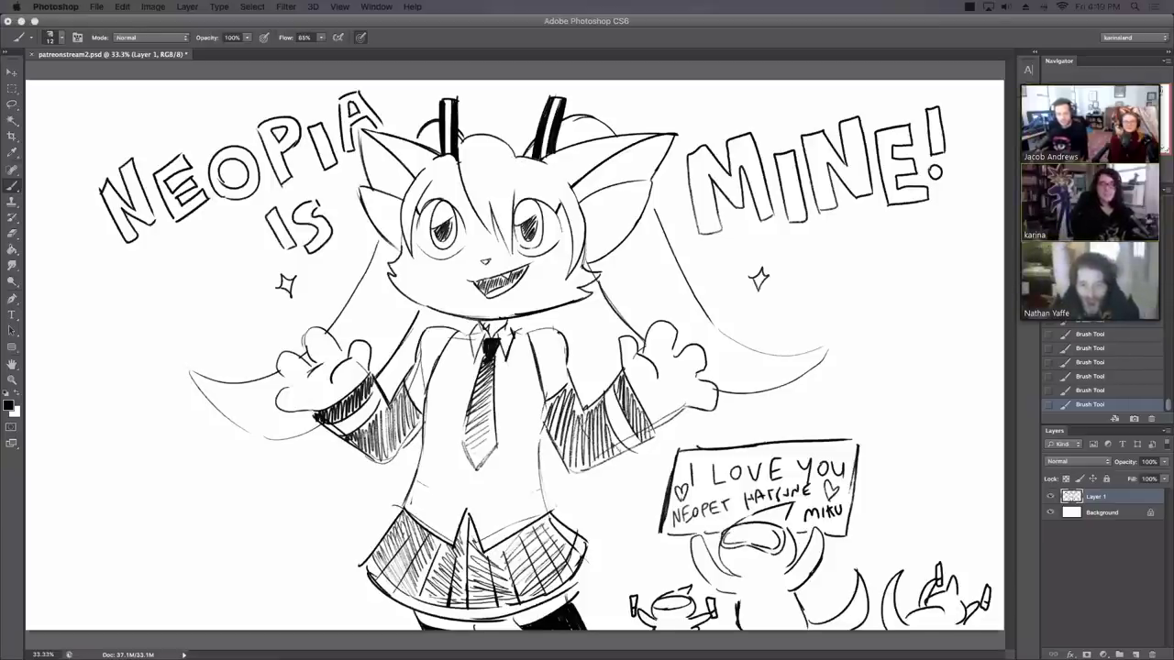
Step: Hide the Neopet drawing's layer in patreonstream2.psd, add a new layer and sketch a large rough circle on it
left_click(1050, 496)
left_click(1135, 652)
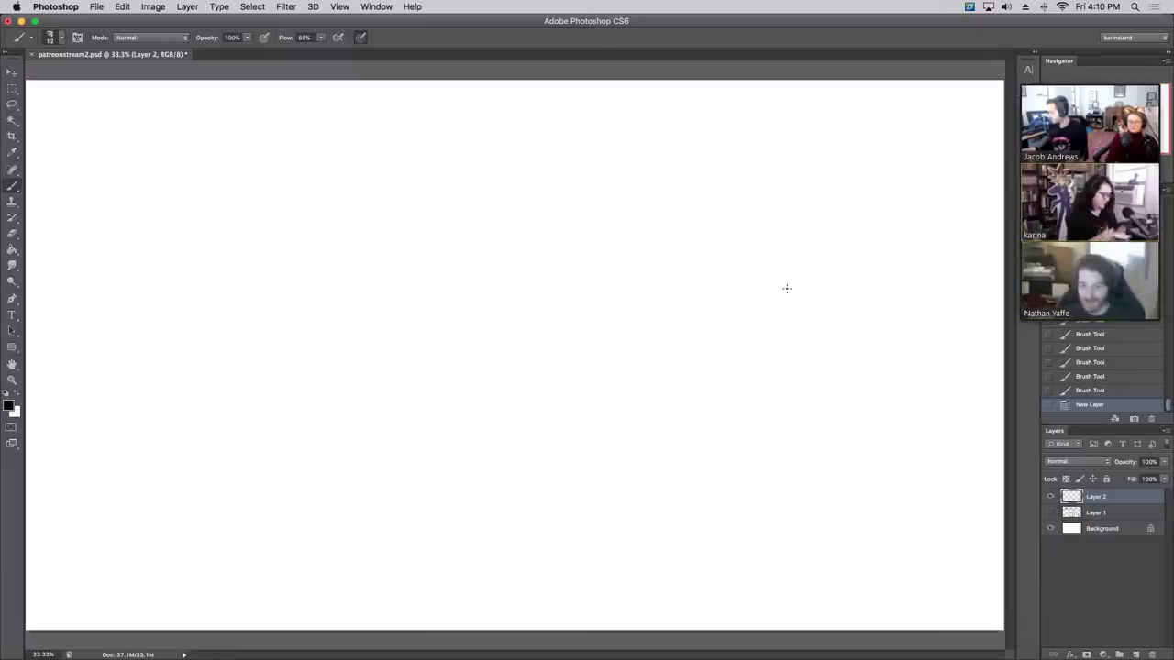
left_click(456, 291)
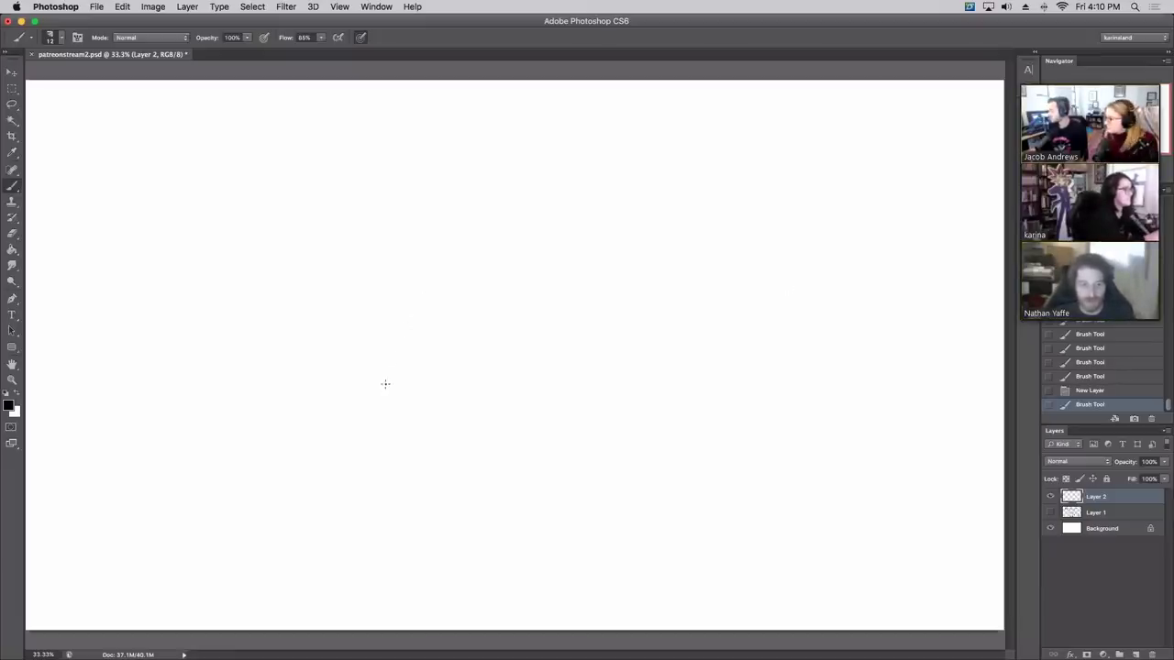
mouse_move(385, 383)
left_mouse_down()
mouse_move(348, 308)
mouse_move(363, 269)
mouse_move(403, 232)
mouse_move(501, 274)
left_mouse_up()
left_click_drag(367, 370, 417, 399)
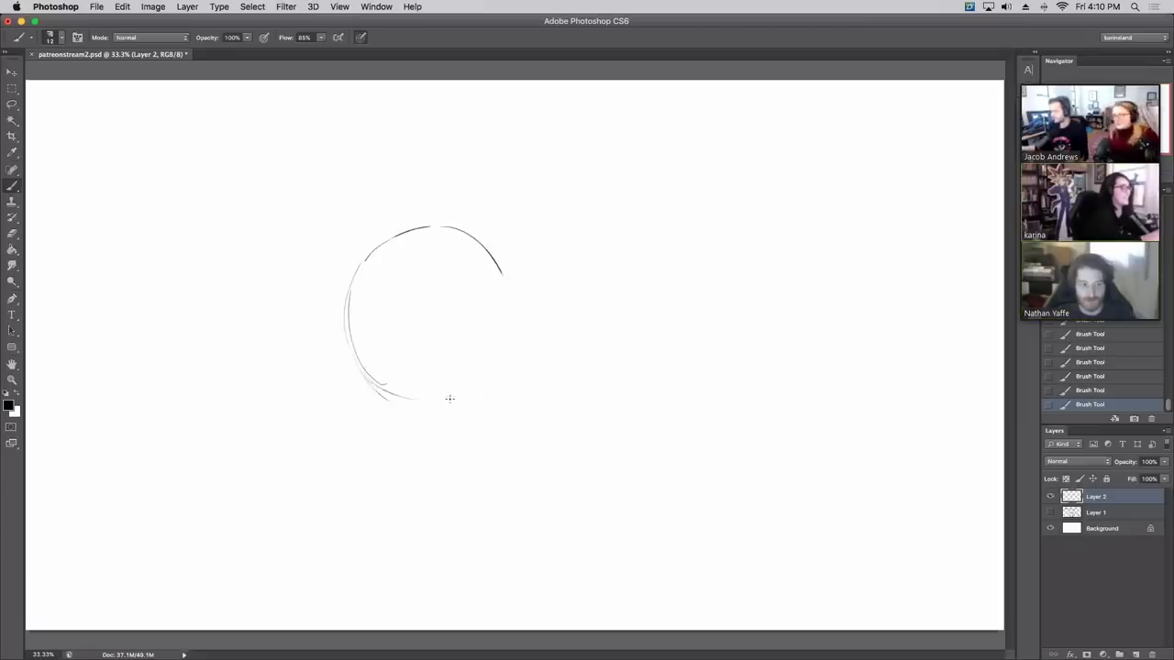
left_click_drag(474, 234, 510, 266)
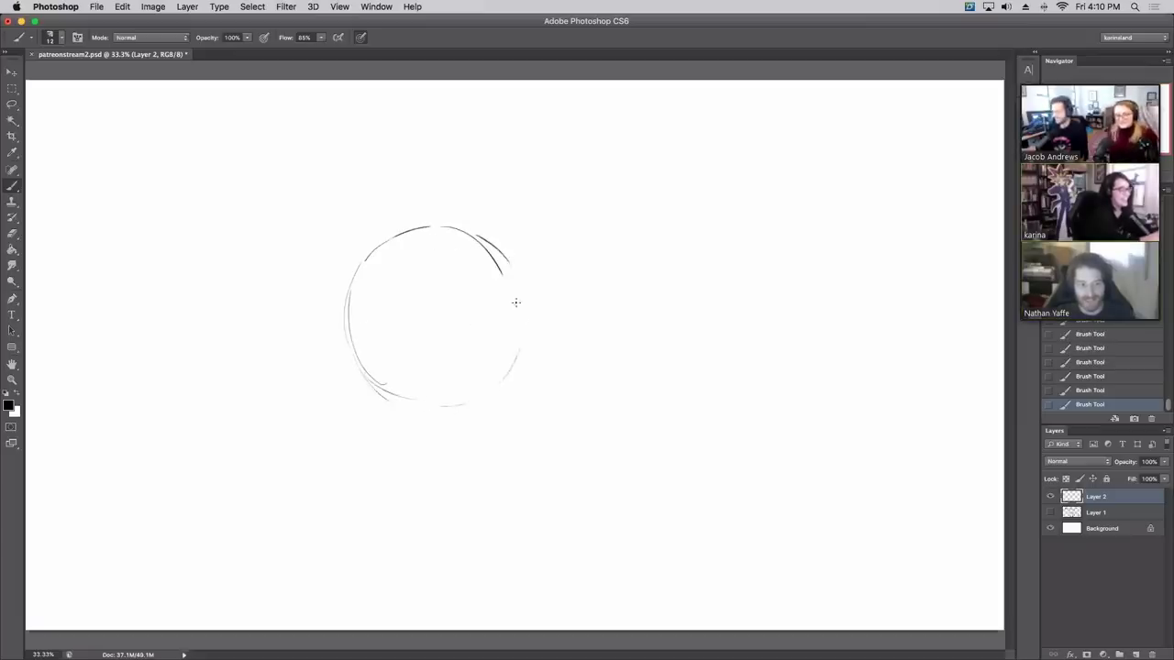
left_click_drag(525, 307, 519, 367)
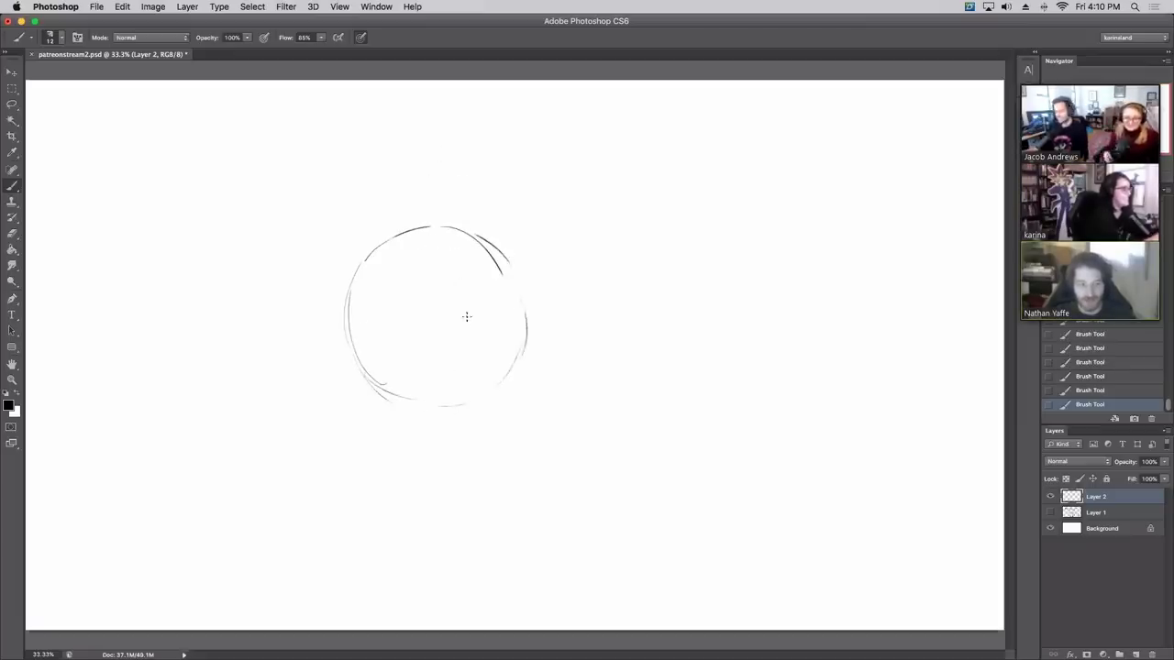
Step: Move the rough circle toward the canvas's upper left and clean up its outline, erasing stray strokes and redrawing the lower and right edges
left_click(11, 71)
left_click_drag(412, 268, 367, 254)
left_click(12, 185)
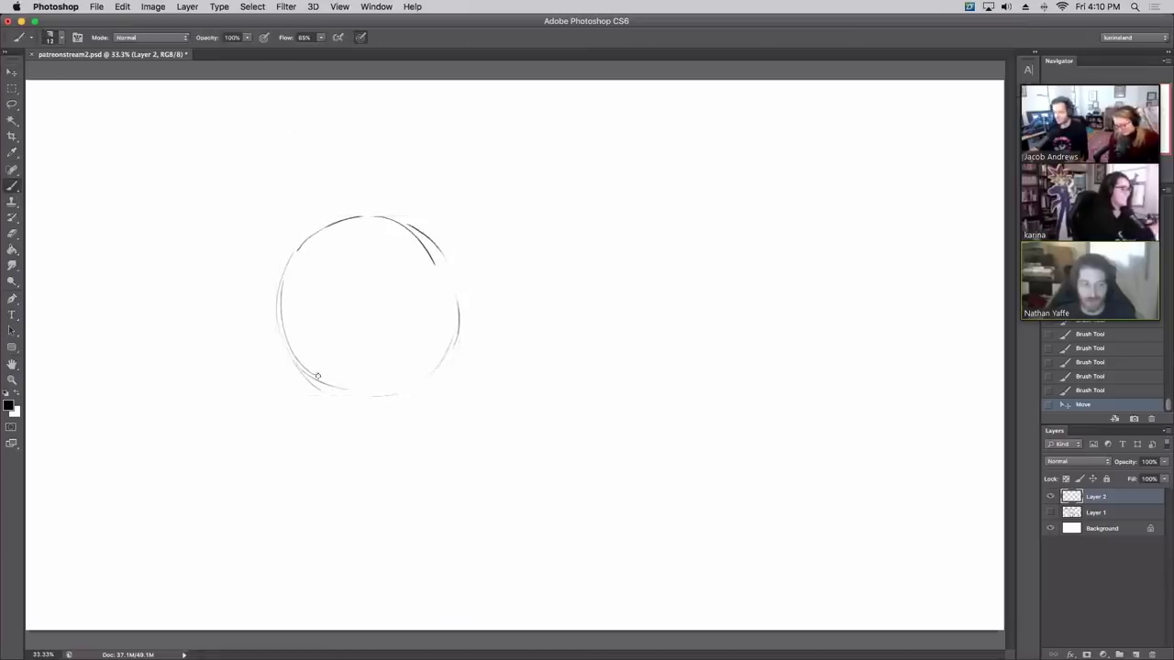
mouse_move(312, 374)
left_mouse_down()
mouse_move(294, 354)
mouse_move(332, 396)
left_mouse_up()
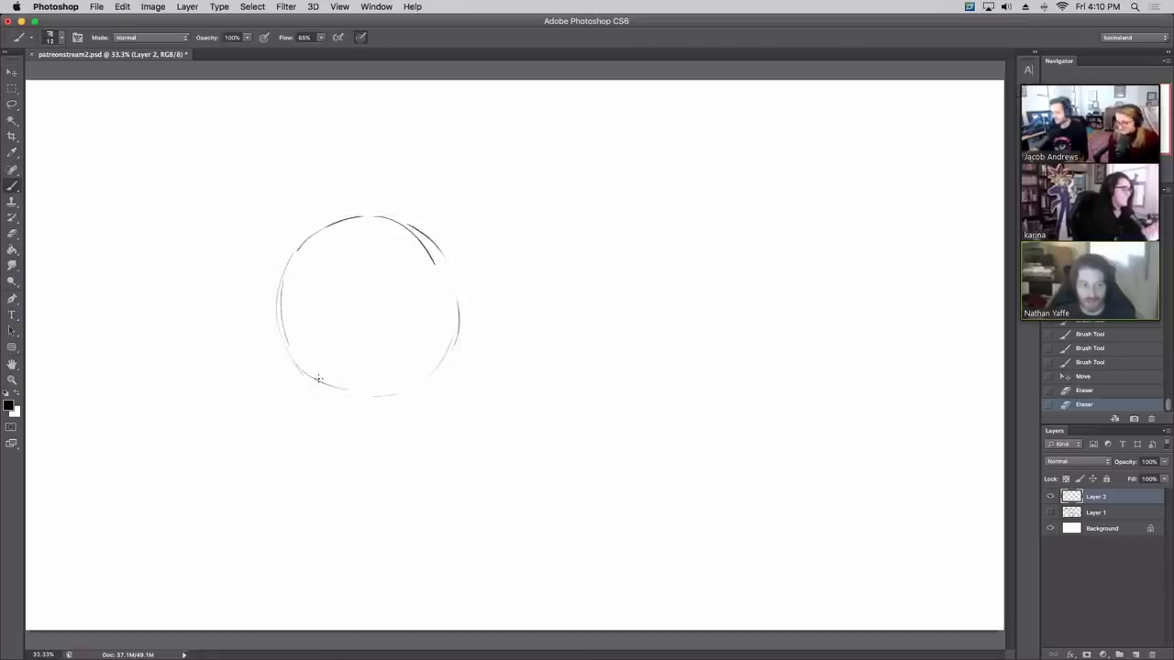
mouse_move(287, 341)
left_mouse_down()
mouse_move(321, 383)
mouse_move(414, 384)
mouse_move(457, 318)
mouse_move(438, 253)
mouse_move(455, 326)
mouse_move(427, 371)
mouse_move(453, 325)
left_mouse_up()
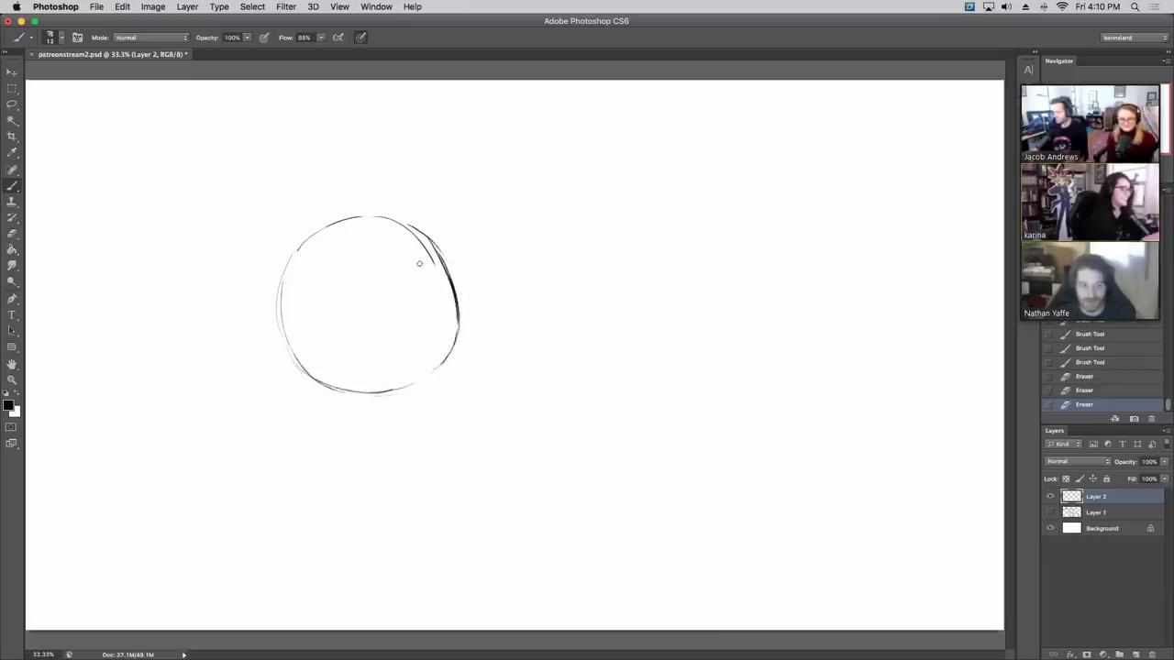
mouse_move(419, 263)
left_mouse_down()
mouse_move(404, 228)
mouse_move(436, 272)
mouse_move(408, 230)
mouse_move(438, 264)
left_mouse_up()
left_click_drag(405, 224, 436, 254)
left_click_drag(417, 232, 440, 266)
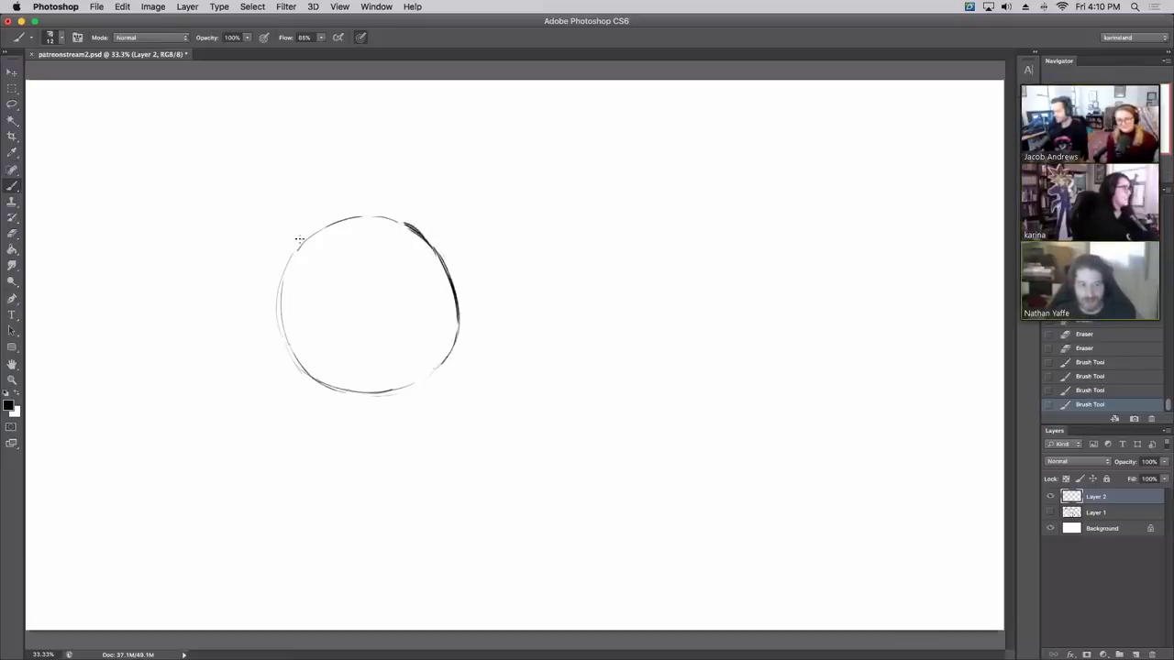
Step: Draw two small pointed ears with inner-ear lines on top of the head and darken the head's left edge
mouse_move(286, 257)
left_mouse_down()
mouse_move(267, 215)
mouse_move(304, 221)
mouse_move(295, 215)
mouse_move(310, 233)
mouse_move(268, 210)
mouse_move(292, 255)
mouse_move(275, 242)
mouse_move(271, 229)
mouse_move(305, 241)
mouse_move(293, 221)
mouse_move(285, 260)
left_mouse_up()
left_click_drag(287, 306, 277, 326)
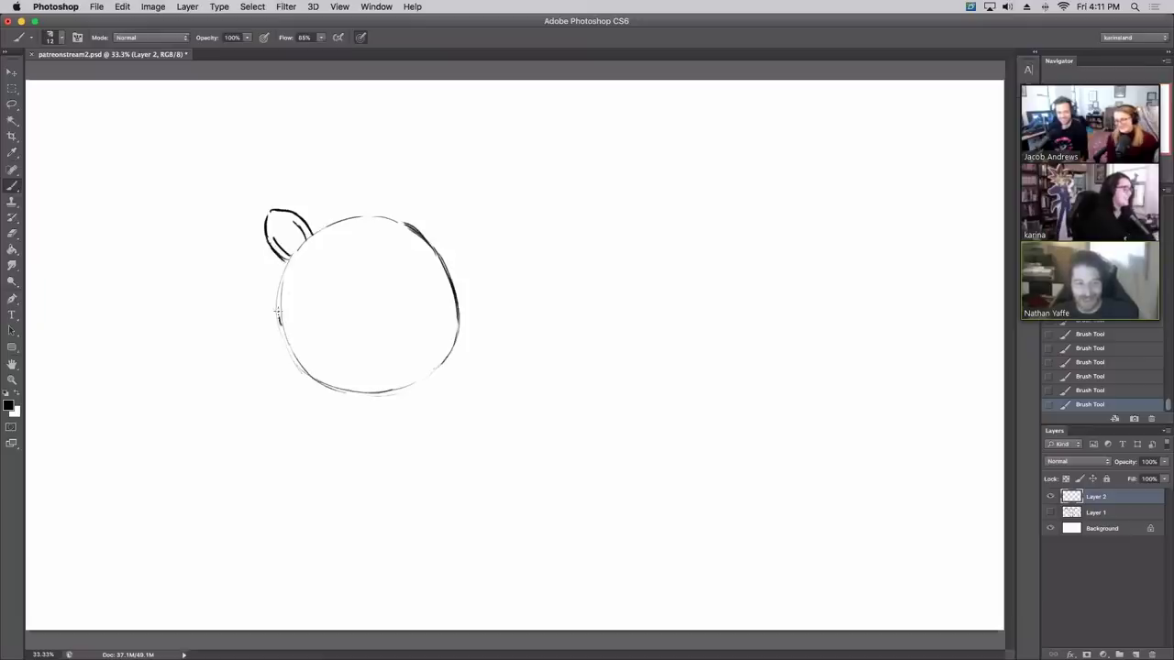
left_click_drag(288, 262, 280, 334)
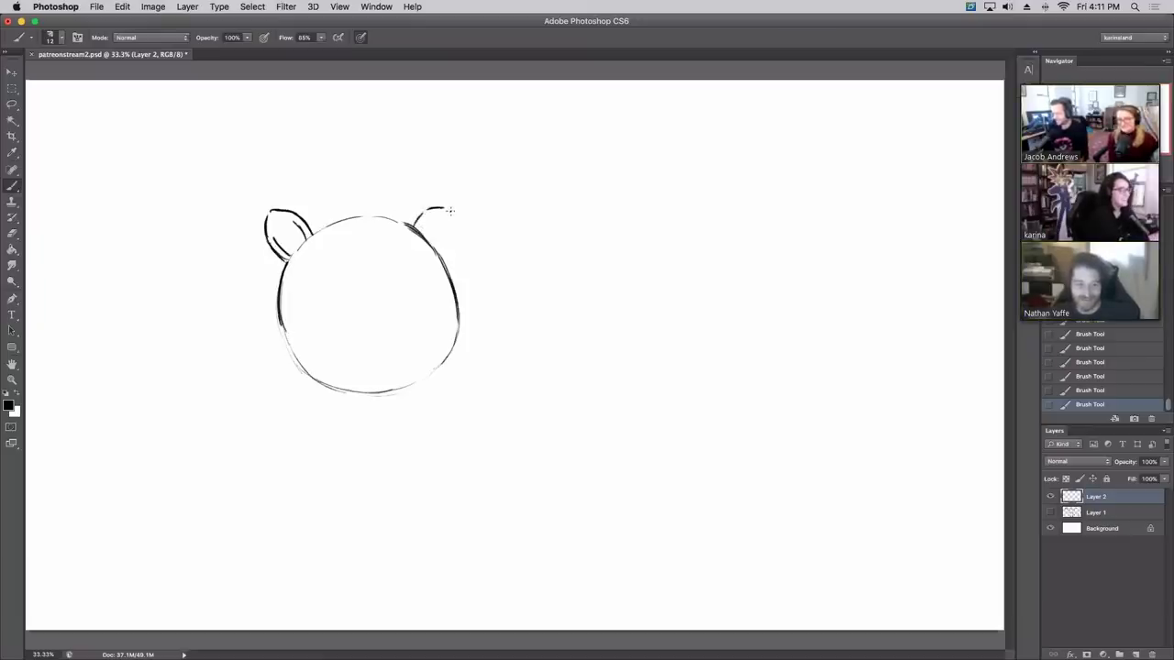
mouse_move(449, 211)
left_mouse_down()
mouse_move(457, 233)
mouse_move(431, 218)
mouse_move(446, 232)
left_mouse_up()
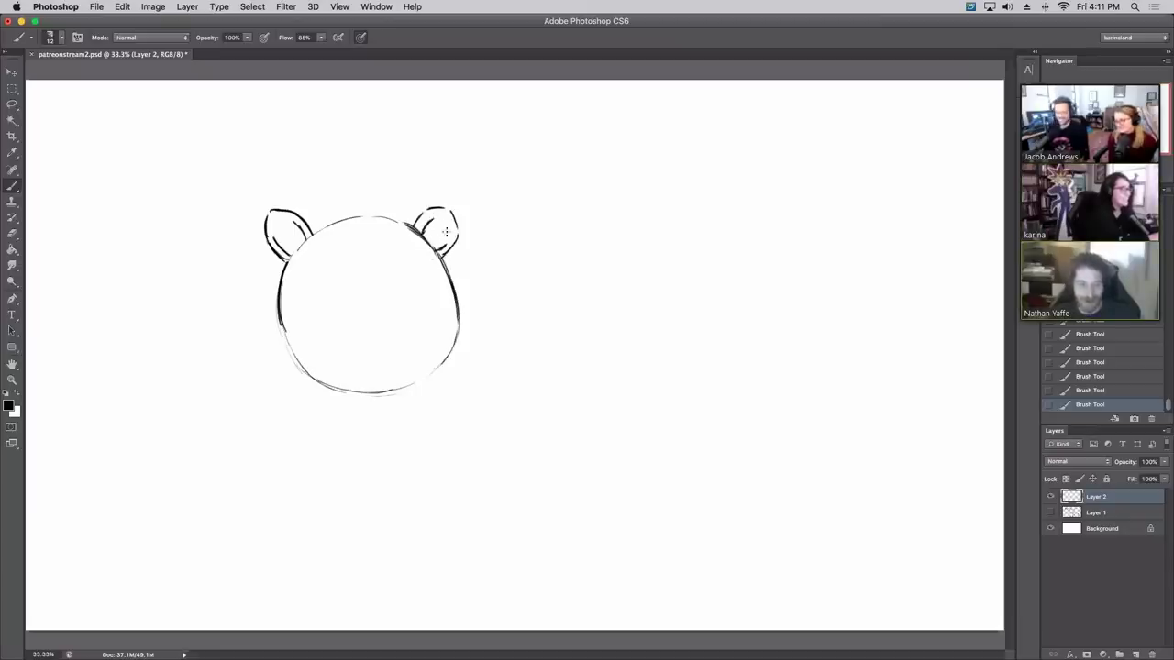
Step: Darken the head's outline along the crown and sides, erasing the leftover double lines
mouse_move(317, 231)
left_mouse_down()
mouse_move(374, 216)
mouse_move(412, 240)
left_mouse_up()
mouse_move(280, 313)
left_mouse_down()
mouse_move(312, 378)
mouse_move(339, 392)
mouse_move(287, 260)
left_mouse_up()
left_click_drag(290, 352, 311, 375)
left_click_drag(286, 301, 287, 337)
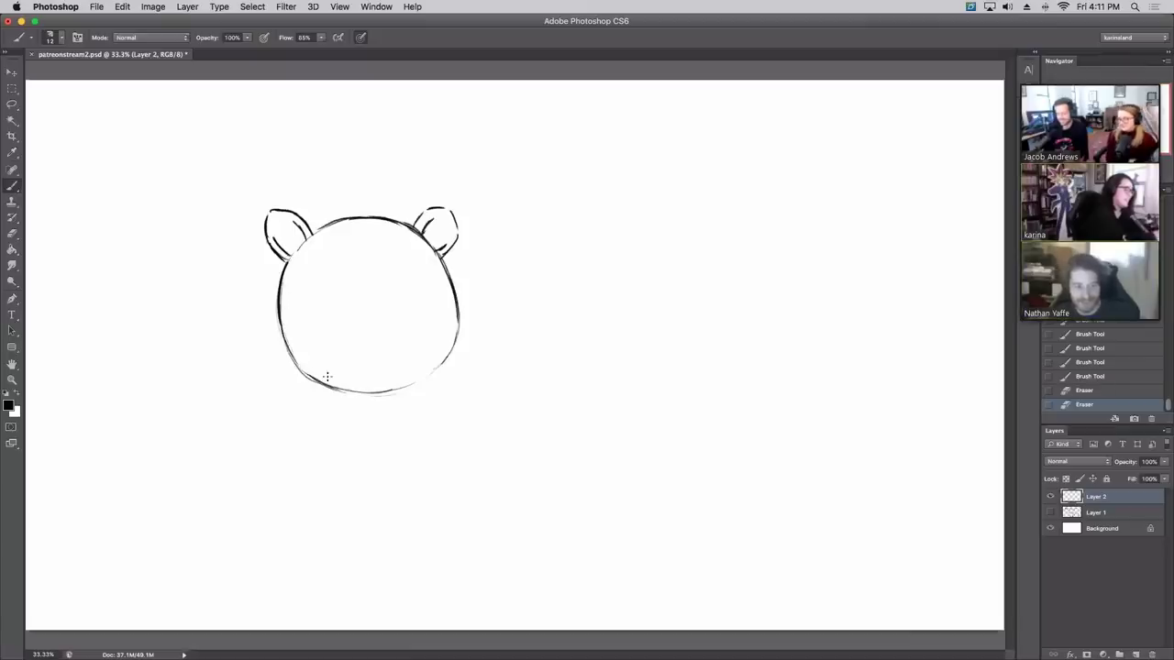
mouse_move(460, 298)
left_mouse_down()
mouse_move(441, 361)
mouse_move(438, 351)
mouse_move(400, 387)
mouse_move(448, 344)
left_mouse_up()
key("b")
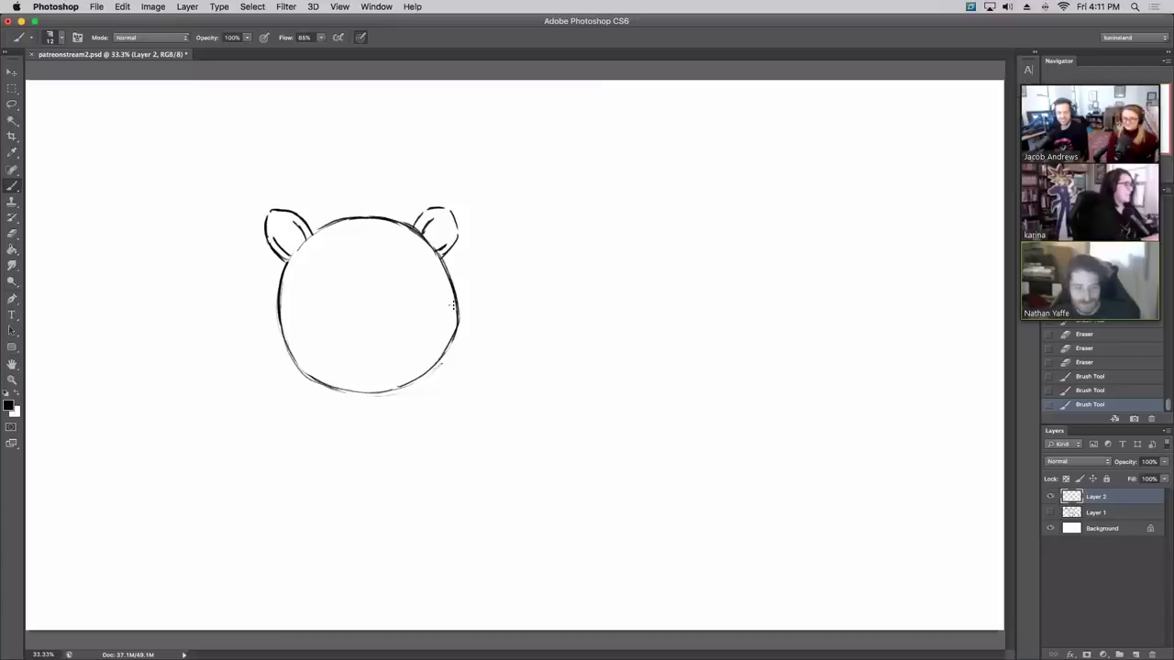
Step: Draw two large oval eyes with small round highlights and fill them in black
mouse_move(304, 293)
left_mouse_down()
mouse_move(339, 303)
mouse_move(309, 302)
left_mouse_up()
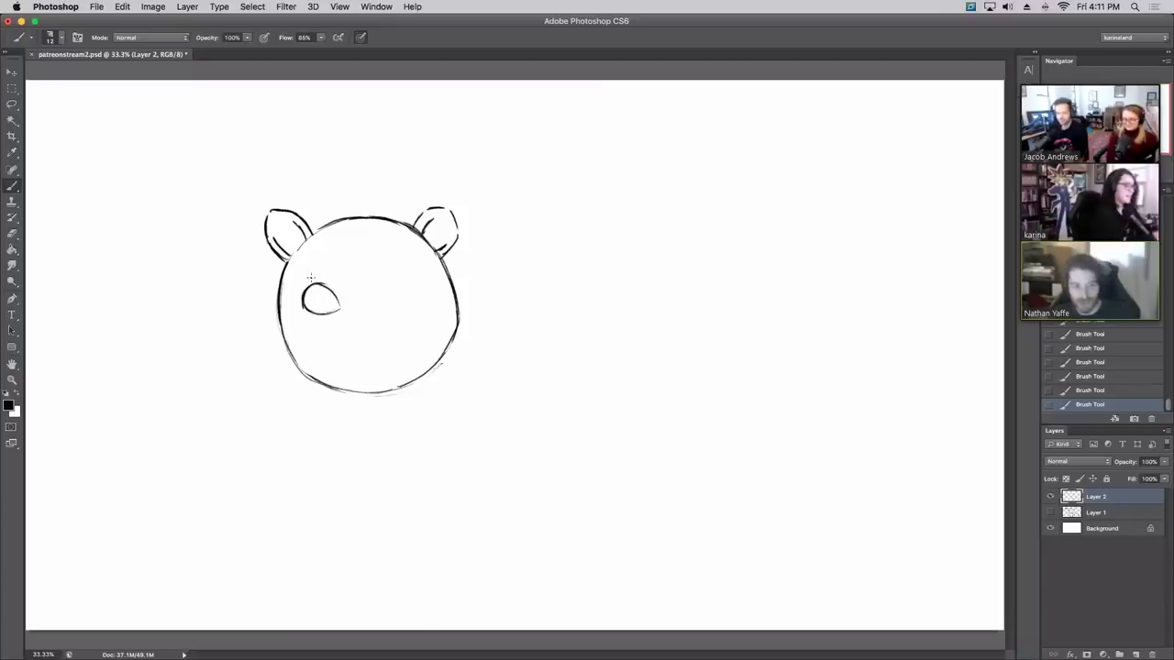
mouse_move(401, 277)
left_mouse_down()
mouse_move(397, 307)
mouse_move(424, 275)
mouse_move(424, 293)
mouse_move(396, 298)
mouse_move(303, 308)
mouse_move(308, 292)
left_mouse_up()
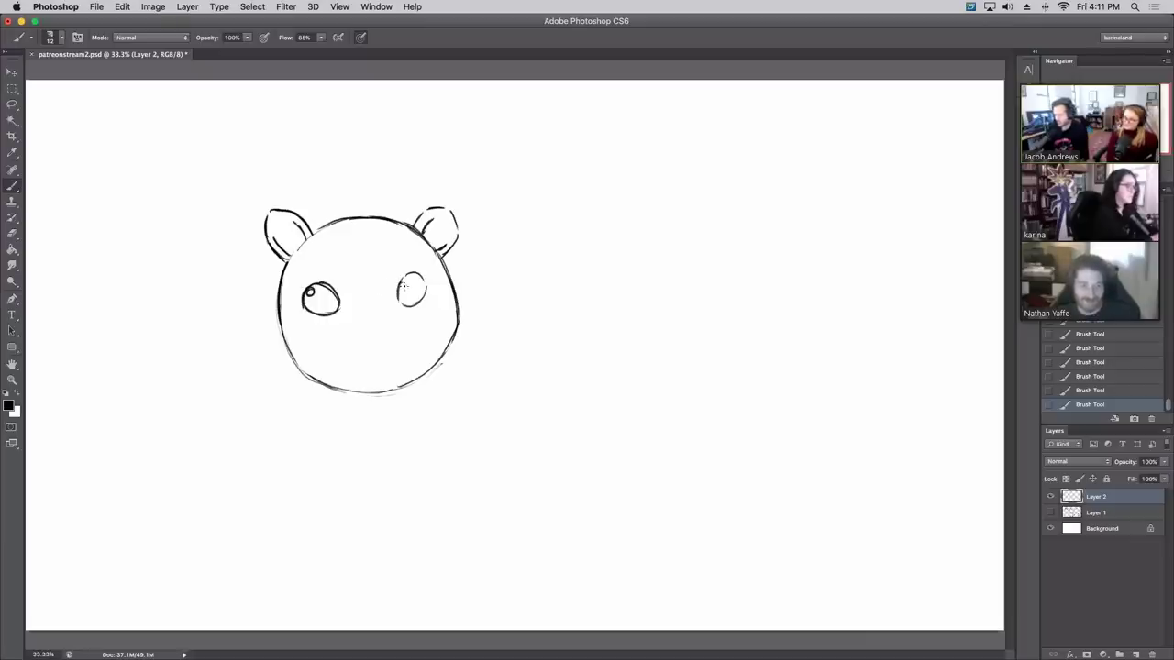
left_click_drag(403, 284, 400, 290)
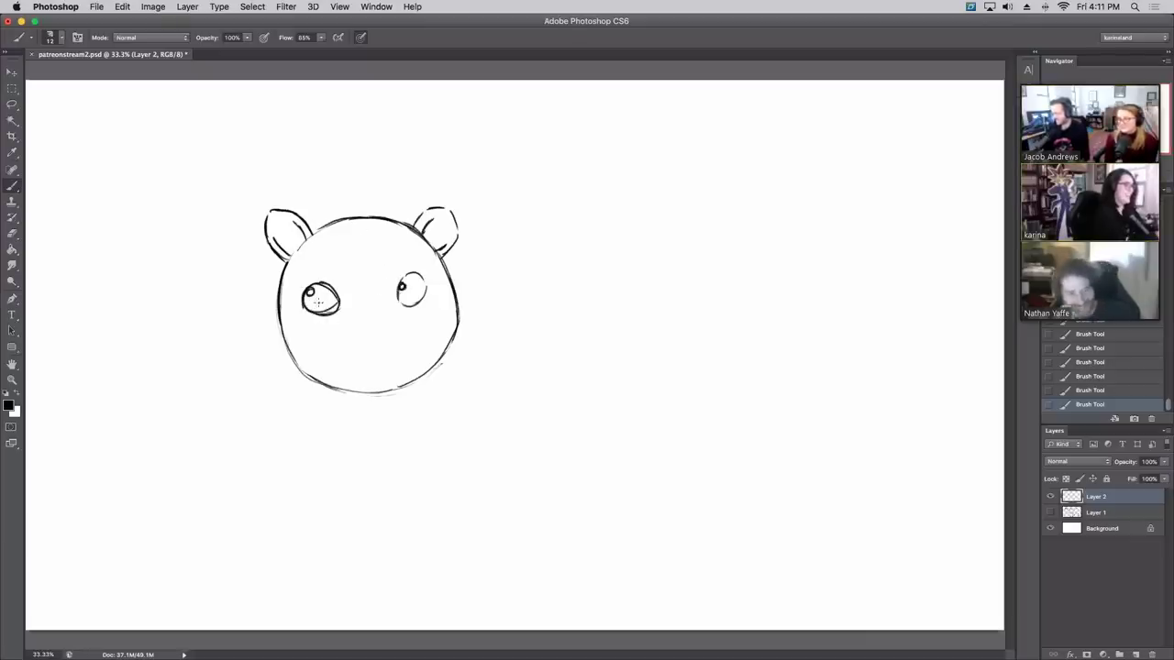
mouse_move(306, 300)
left_mouse_down()
mouse_move(320, 287)
mouse_move(329, 294)
mouse_move(310, 298)
mouse_move(317, 308)
mouse_move(336, 294)
mouse_move(332, 304)
mouse_move(329, 294)
left_mouse_up()
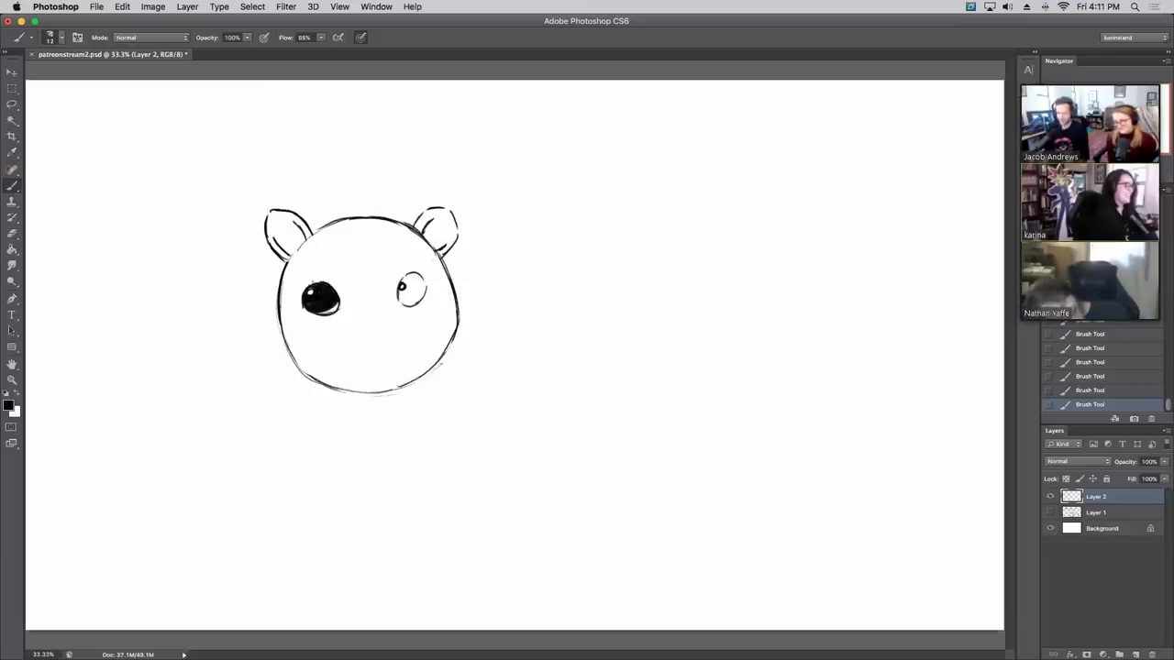
mouse_move(404, 284)
left_mouse_down()
mouse_move(409, 302)
mouse_move(429, 284)
mouse_move(407, 291)
mouse_move(426, 291)
mouse_move(401, 273)
mouse_move(424, 290)
mouse_move(414, 279)
mouse_move(406, 299)
mouse_move(414, 281)
left_mouse_up()
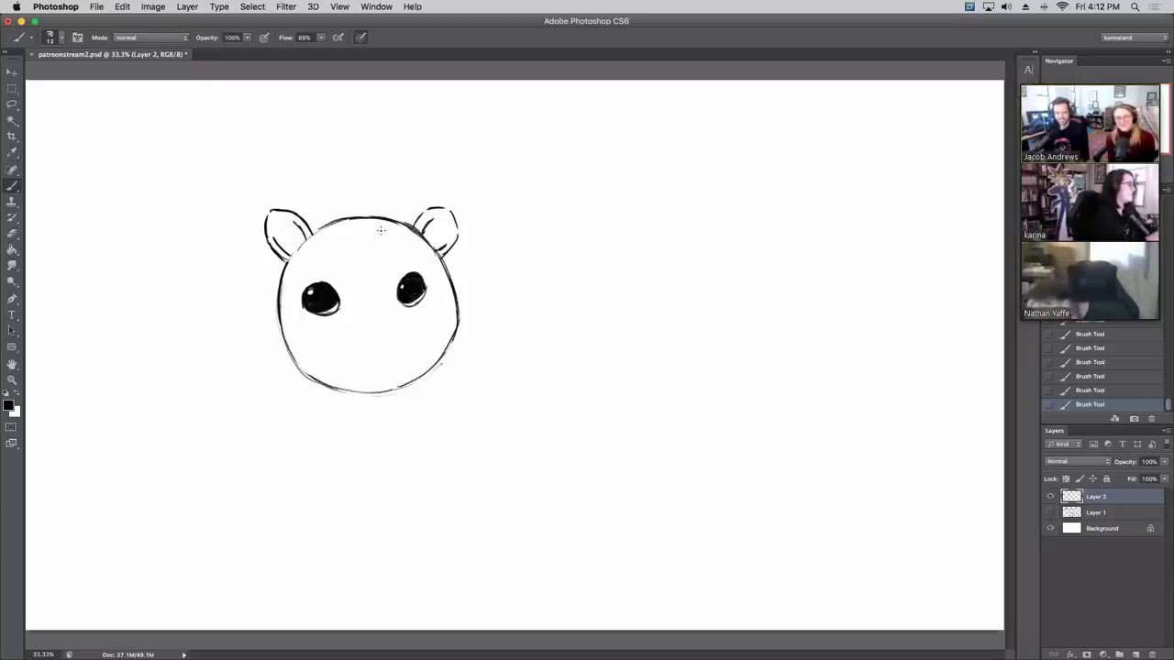
Step: Add a small nose, a curved smile, whisker strokes on both sides and short cheek marks below the eyes
mouse_move(368, 322)
left_mouse_down()
mouse_move(381, 327)
mouse_move(372, 339)
mouse_move(393, 319)
left_mouse_up()
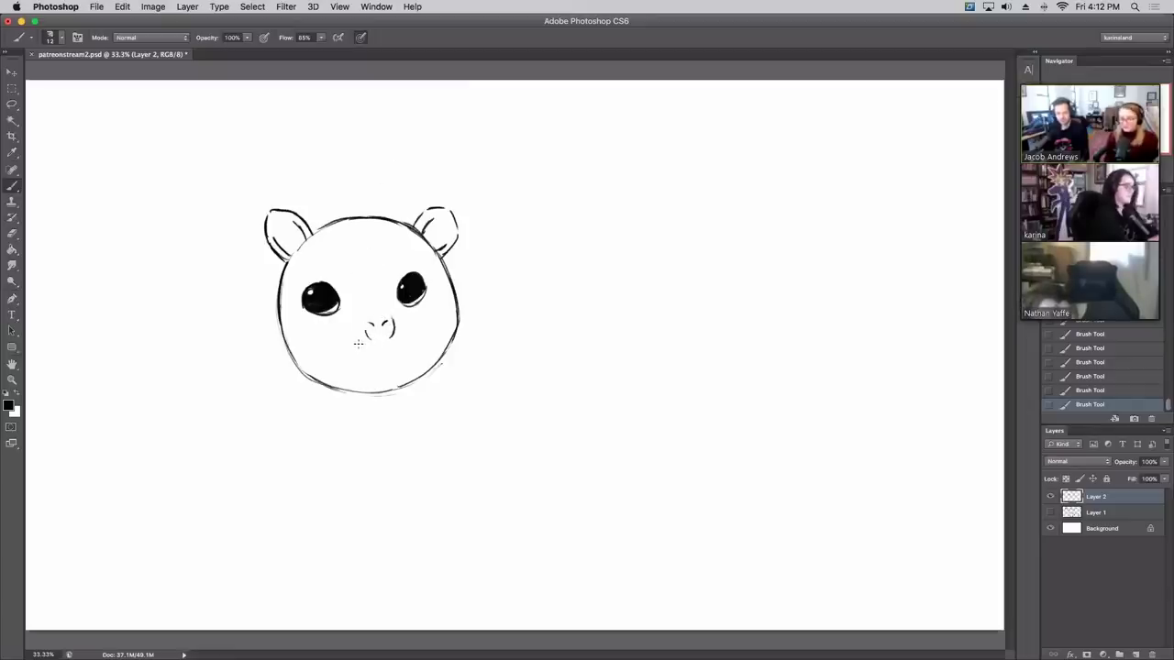
left_click_drag(358, 343, 369, 356)
left_click_drag(391, 350, 401, 328)
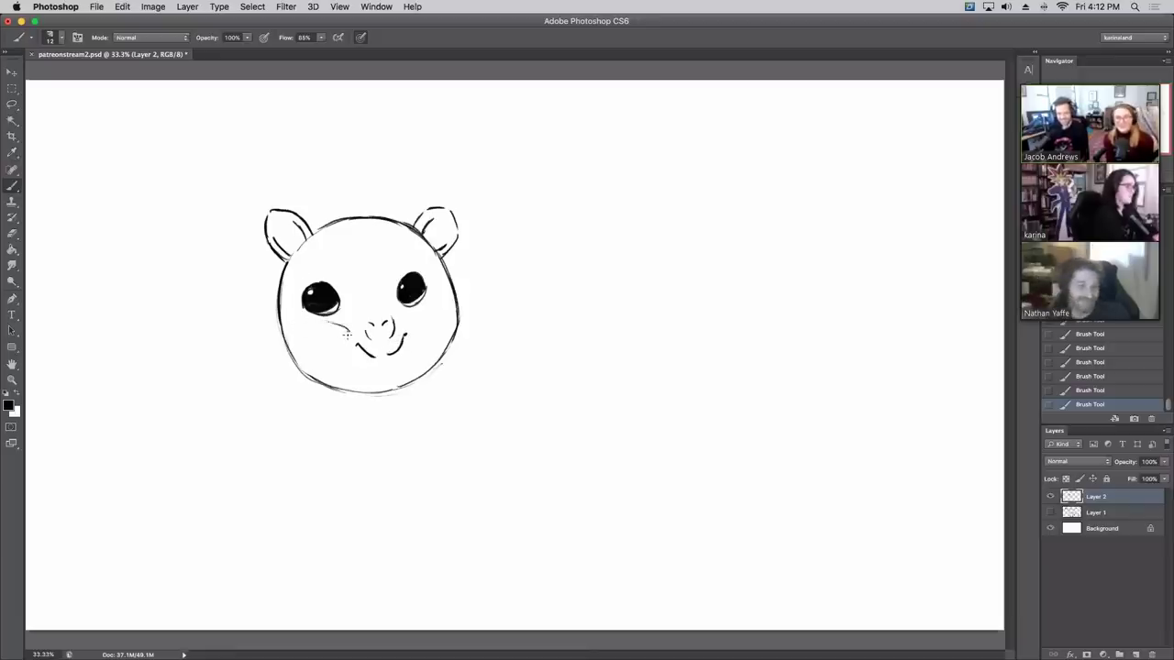
left_click_drag(347, 328, 330, 324)
left_click_drag(349, 334, 331, 333)
left_click_drag(408, 319, 422, 314)
mouse_move(409, 325)
left_mouse_down()
mouse_move(424, 330)
mouse_move(425, 317)
left_mouse_up()
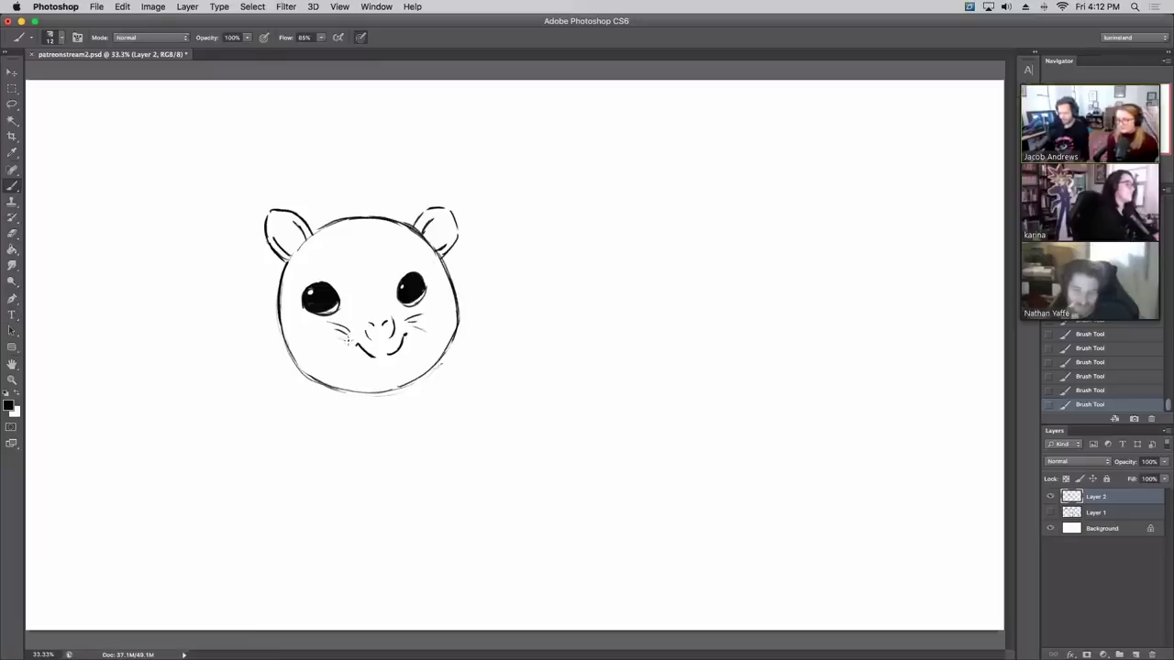
left_click_drag(352, 336, 335, 347)
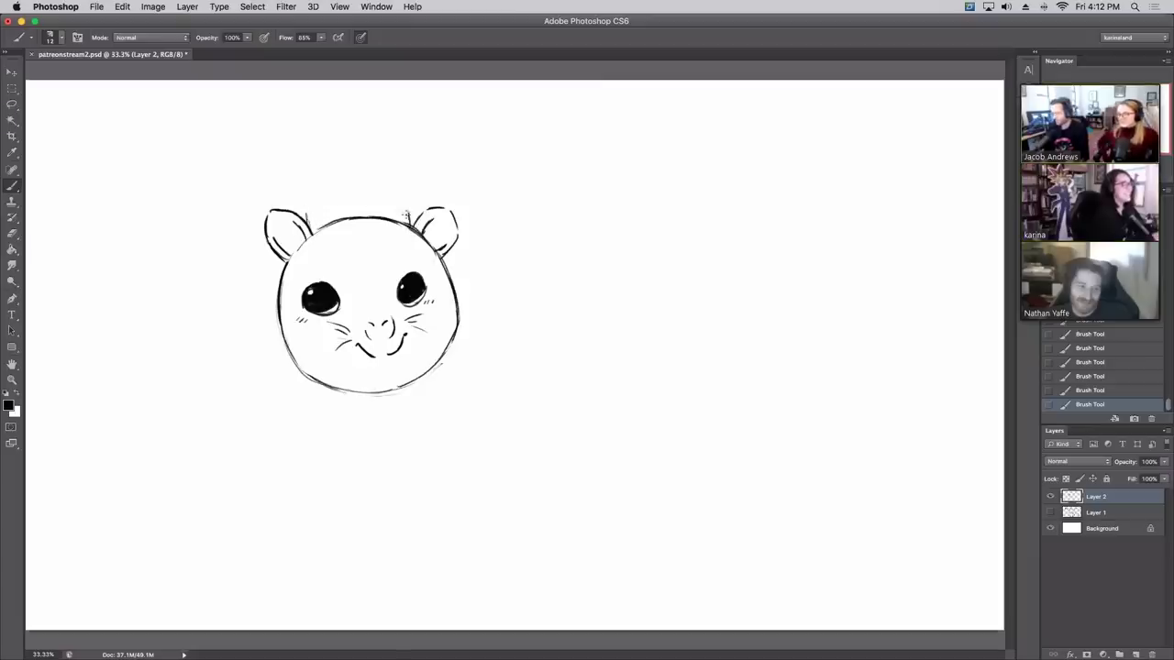
Step: Draw the curved upper edge of a mushroom stem on the head between the ears
left_click_drag(309, 198, 401, 199)
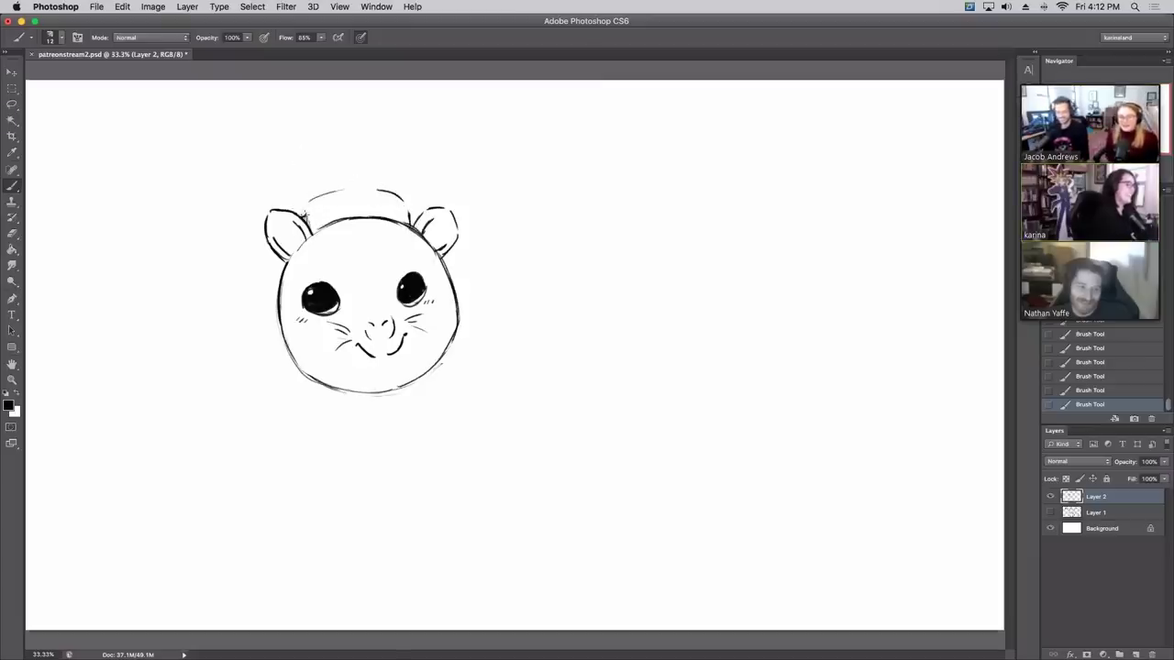
left_click_drag(276, 207, 301, 139)
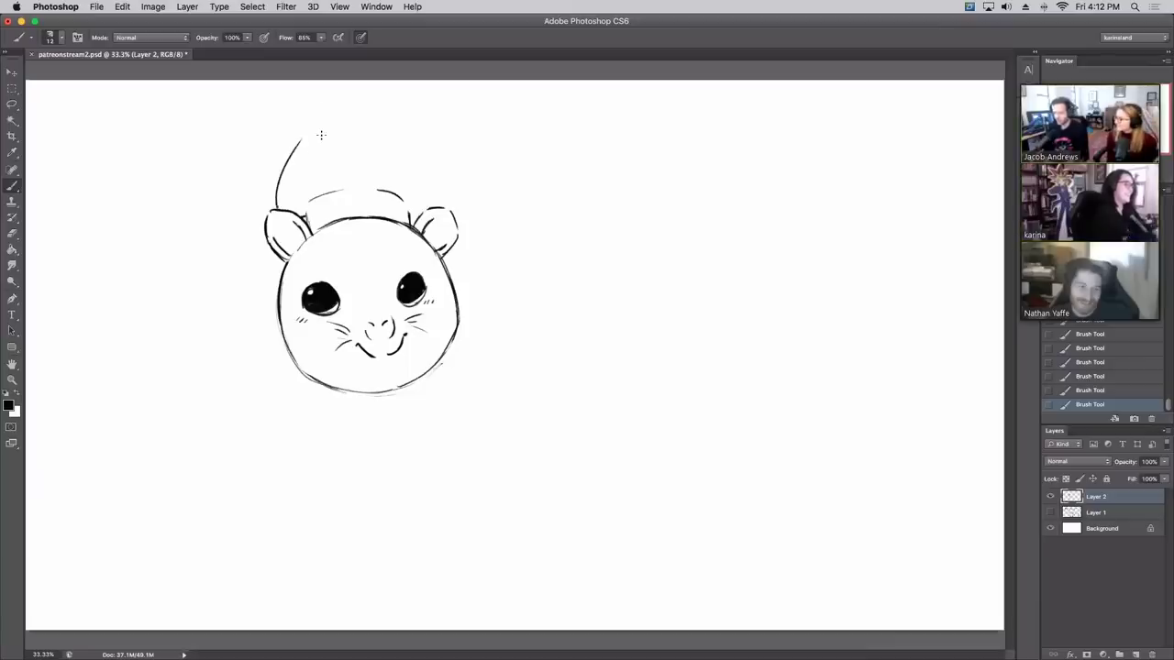
left_click(1079, 363)
left_click_drag(264, 224, 292, 131)
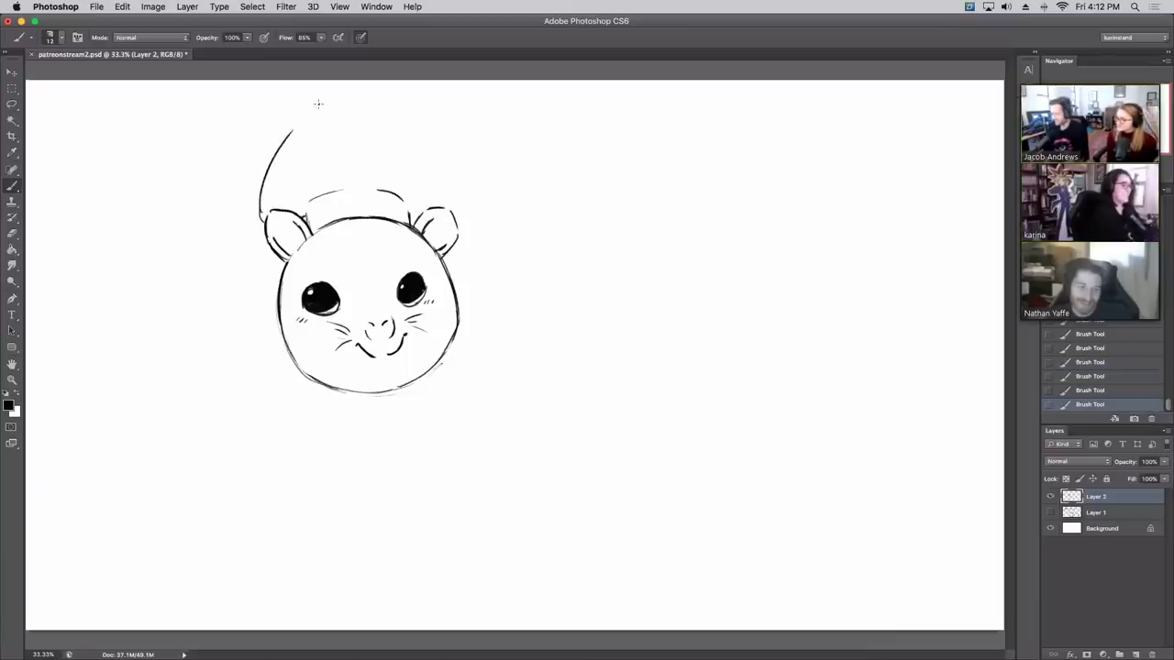
left_click(1079, 354)
Step: Draw a large domed mushroom cap above the ears and decorate it with three round spots
mouse_move(267, 218)
left_mouse_down()
mouse_move(283, 121)
mouse_move(358, 89)
mouse_move(398, 106)
mouse_move(444, 183)
mouse_move(409, 197)
mouse_move(414, 210)
mouse_move(440, 187)
left_mouse_up()
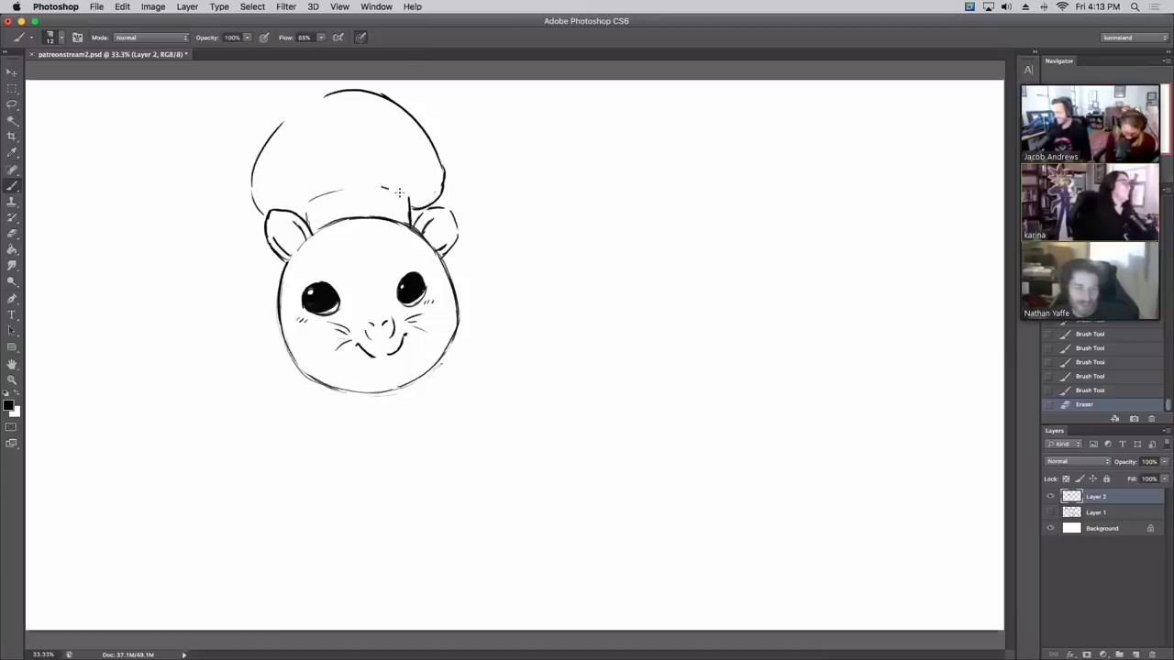
mouse_move(336, 165)
left_mouse_down()
mouse_move(334, 108)
mouse_move(373, 128)
mouse_move(356, 161)
left_mouse_up()
left_click_drag(250, 181, 287, 138)
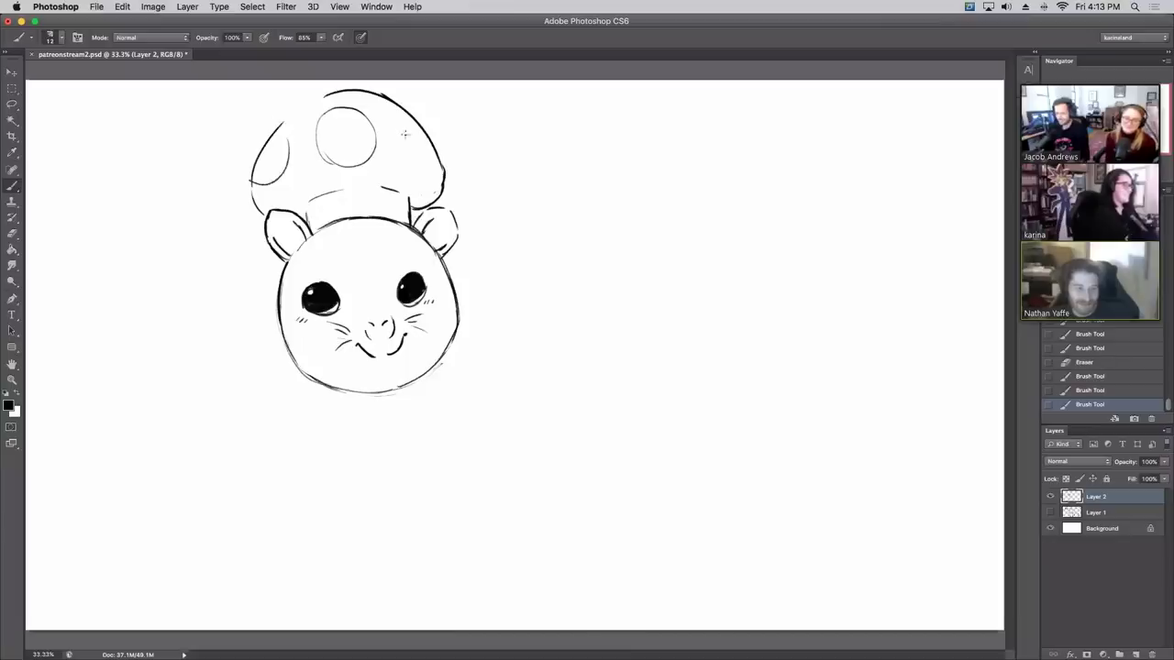
left_click_drag(406, 114, 426, 171)
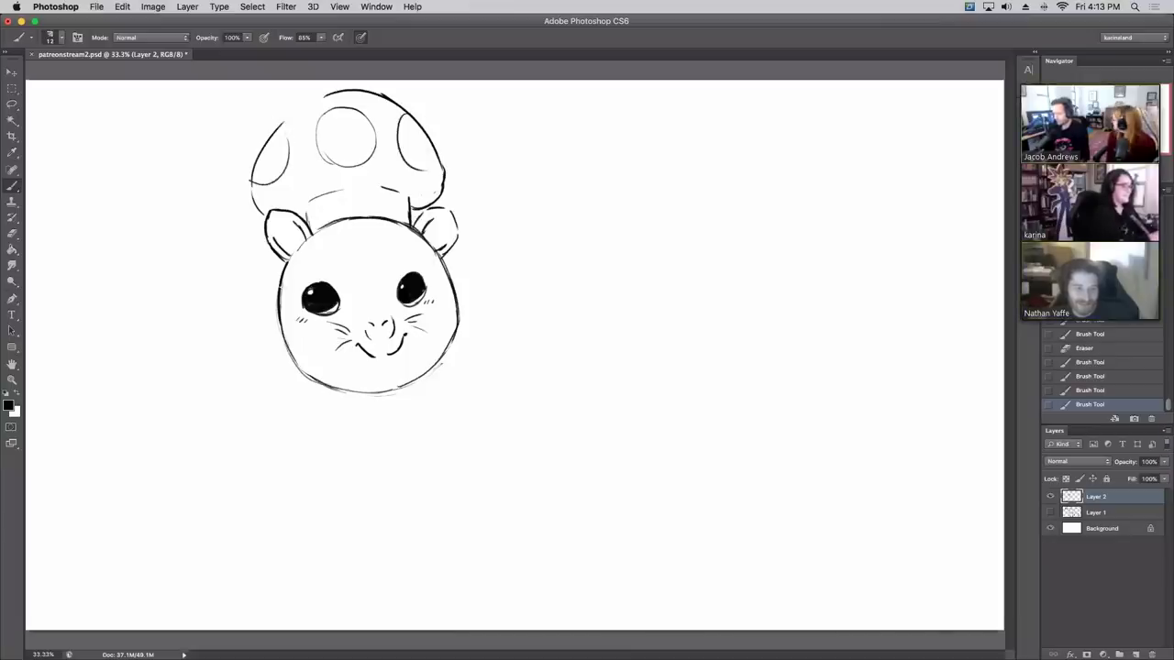
Step: Draw a long curved body outline down from the left ear and a fuller cheek line on the head's right side
left_click_drag(281, 264, 273, 393)
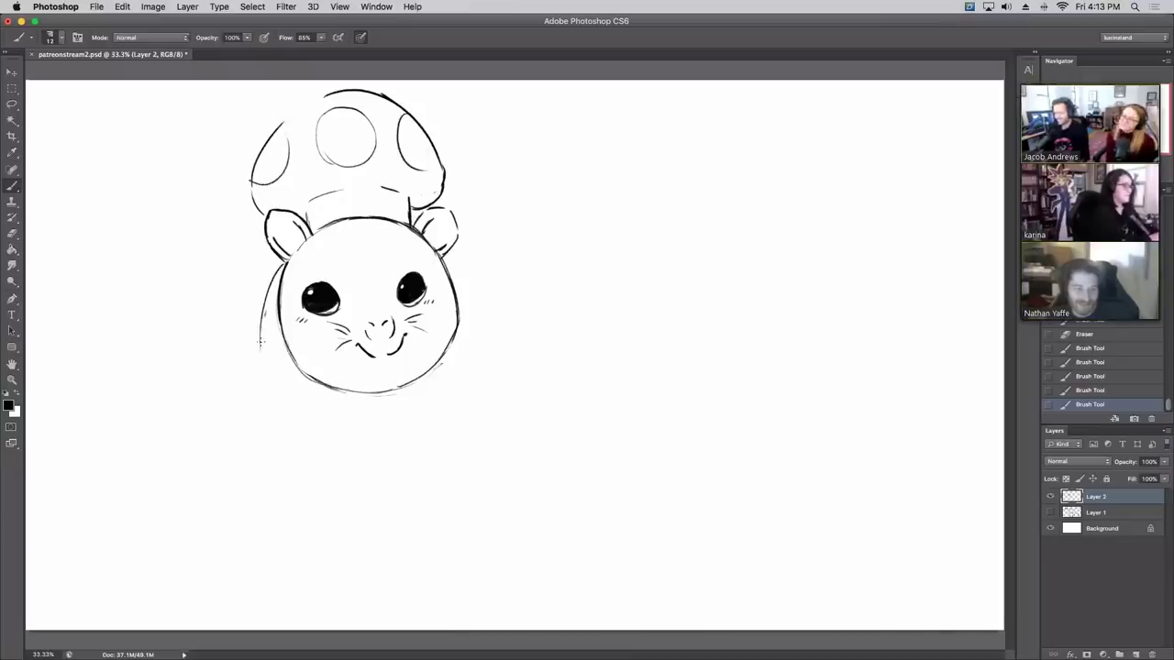
left_click_drag(262, 323, 274, 403)
mouse_move(264, 347)
left_mouse_down()
mouse_move(295, 442)
mouse_move(322, 464)
left_mouse_up()
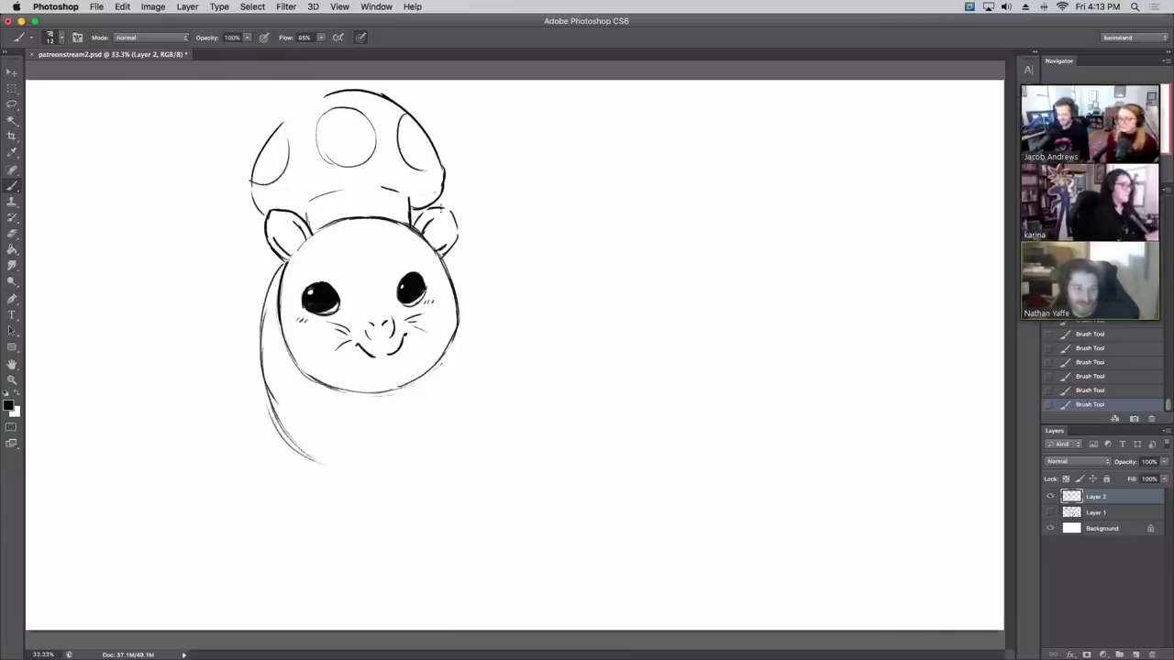
left_click_drag(459, 299, 434, 374)
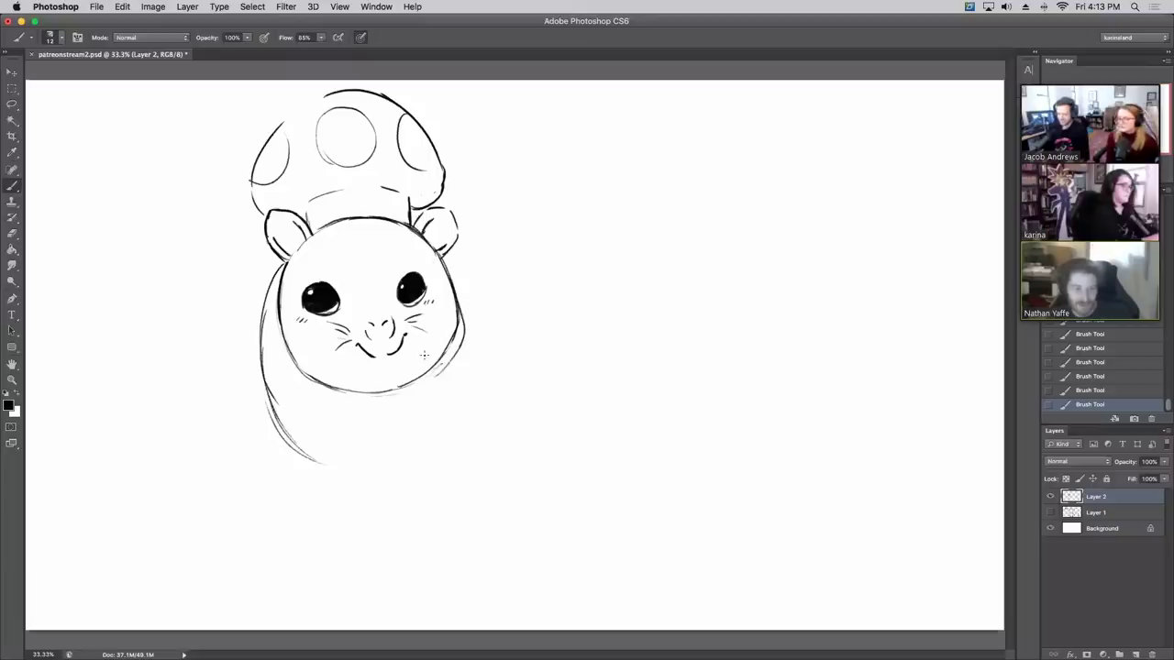
Step: Erase the old circle's lower sides, redraw the chin line and add a diagonal body line below it on the right
key("e")
mouse_move(278, 330)
left_mouse_down()
mouse_move(286, 288)
mouse_move(299, 363)
left_mouse_up()
left_click_drag(410, 383, 456, 326)
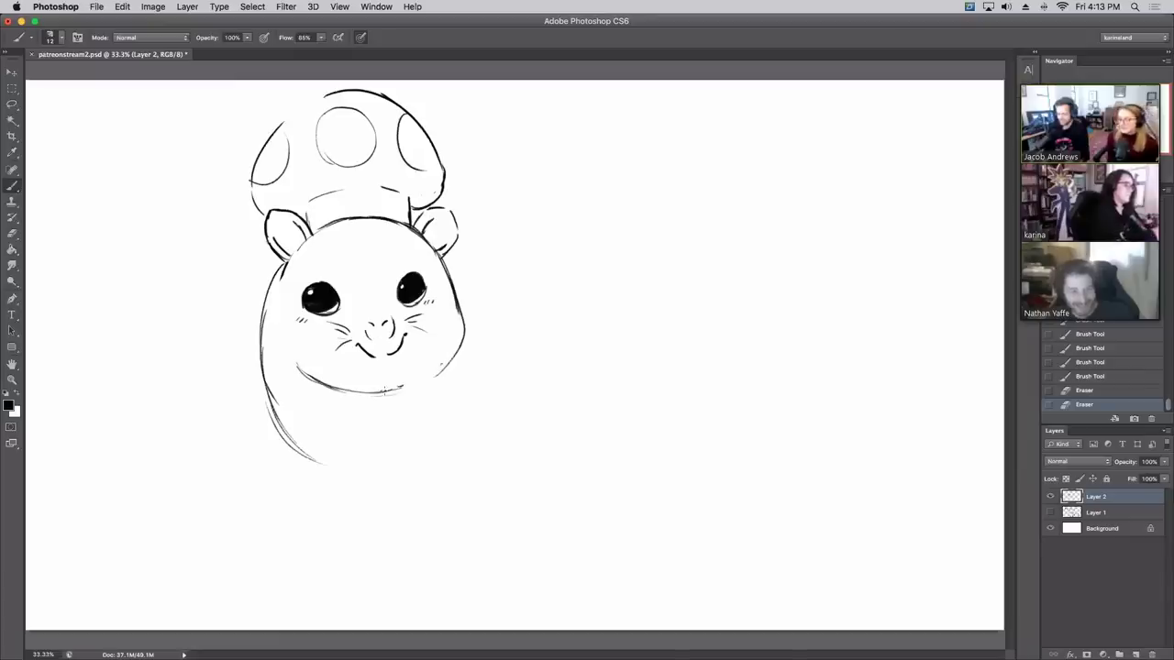
mouse_move(445, 368)
left_mouse_down()
mouse_move(385, 395)
mouse_move(442, 381)
mouse_move(440, 364)
mouse_move(363, 378)
mouse_move(428, 387)
mouse_move(382, 460)
left_mouse_up()
key("b")
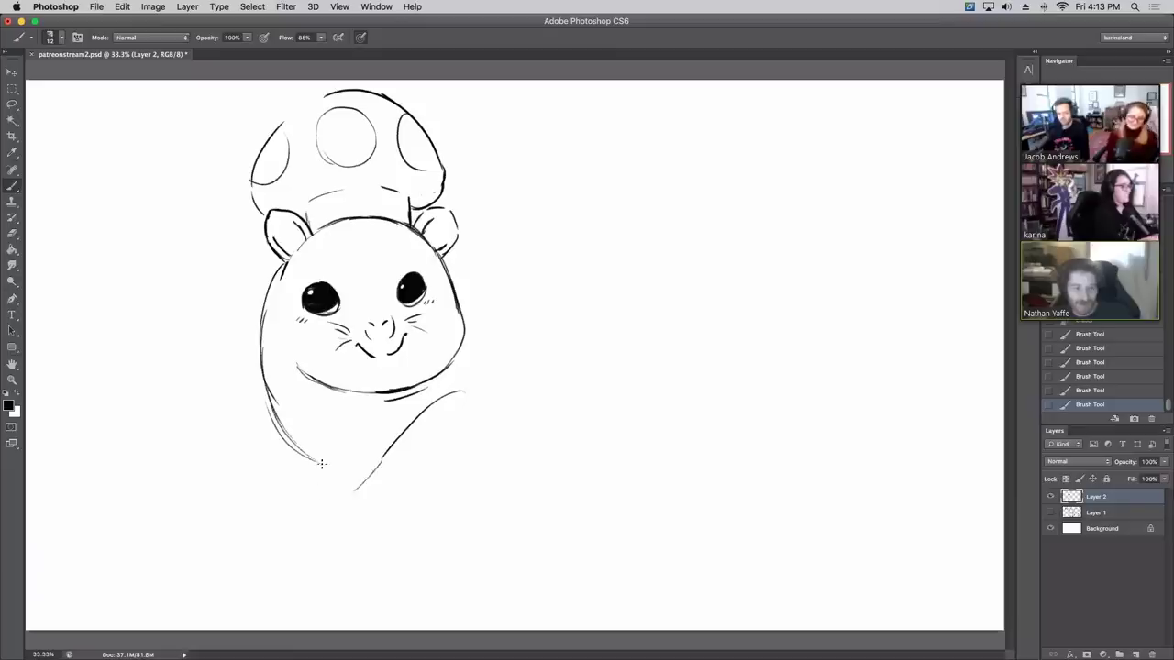
mouse_move(261, 366)
left_mouse_down()
mouse_move(311, 383)
mouse_move(396, 400)
left_mouse_up()
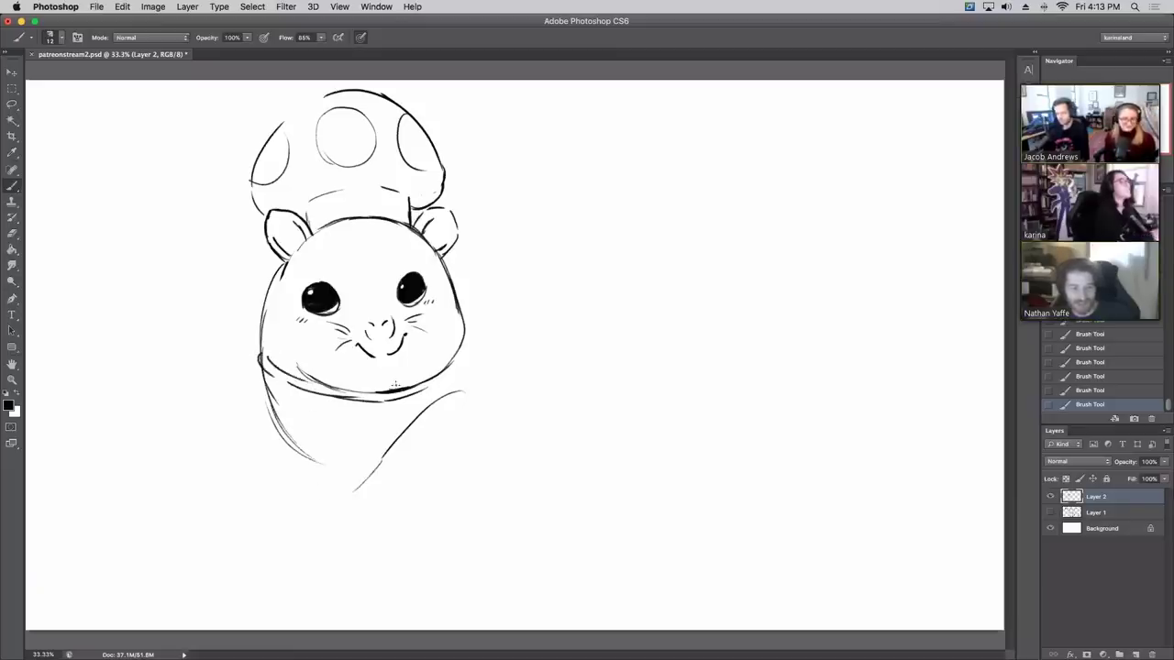
left_click(1080, 364)
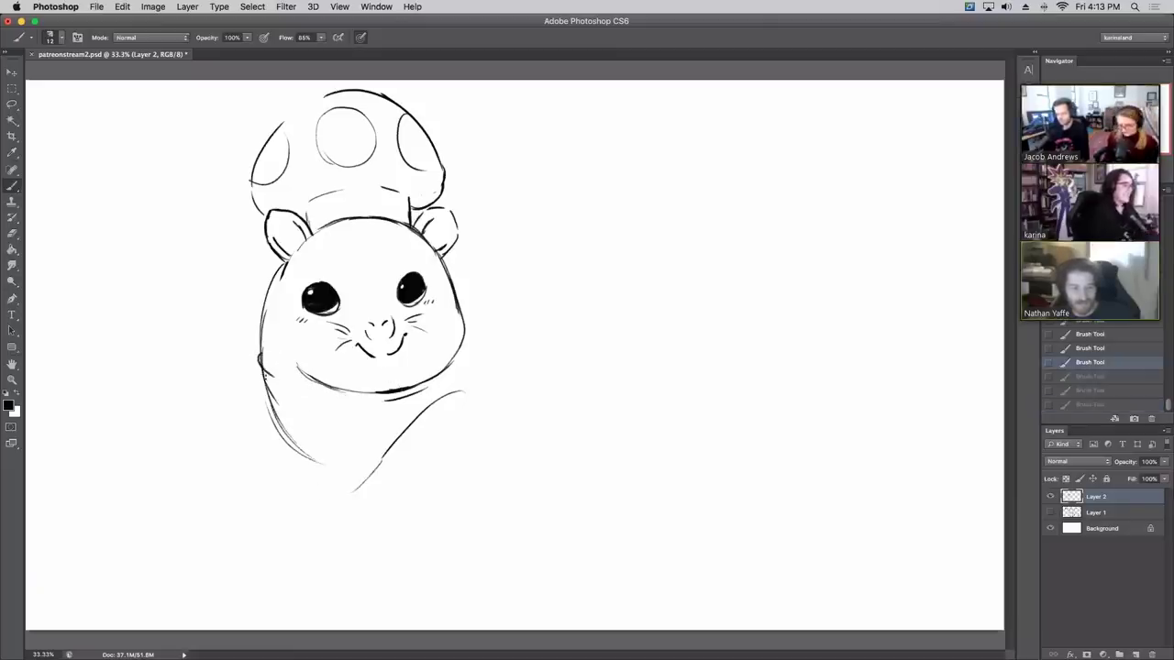
left_click(1089, 404)
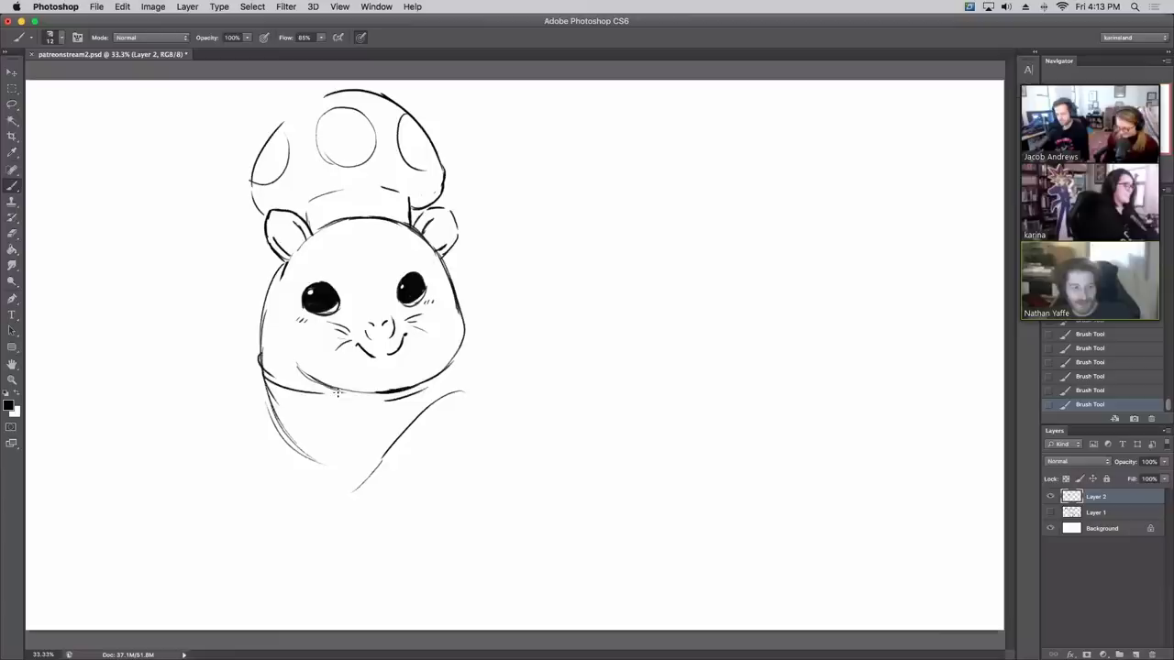
left_click(1087, 350)
Step: Draw a dark curved neckline just below the chin and a short diagonal stroke beneath it on the chest
mouse_move(261, 347)
left_mouse_down()
mouse_move(270, 379)
mouse_move(345, 400)
left_mouse_up()
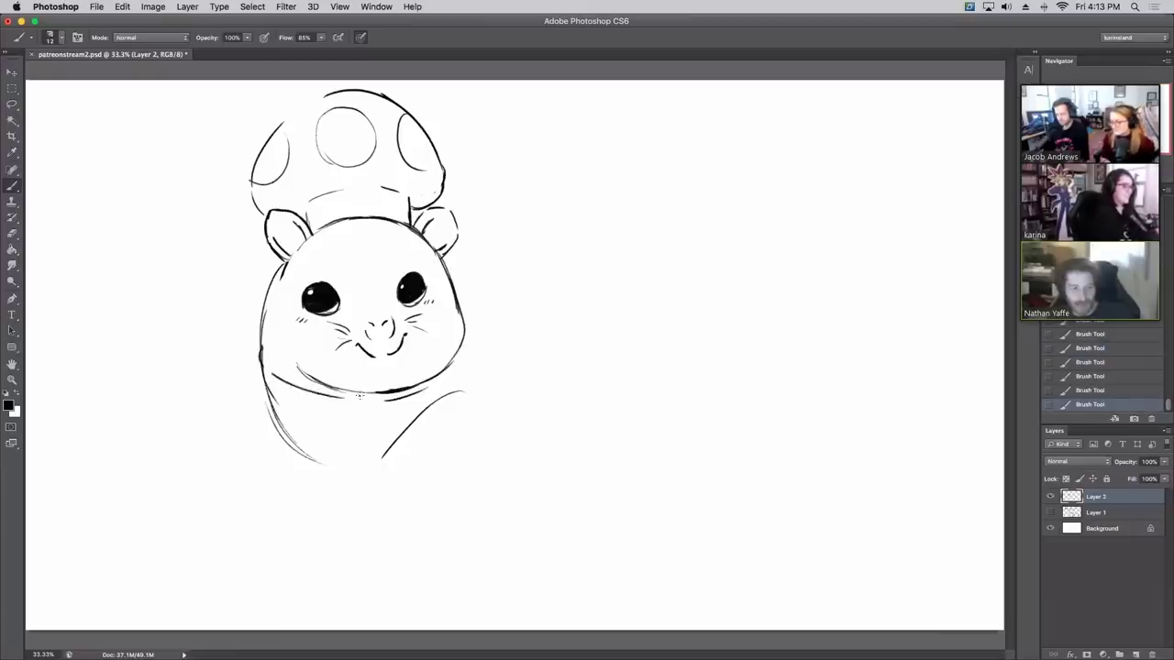
left_click_drag(283, 378, 380, 402)
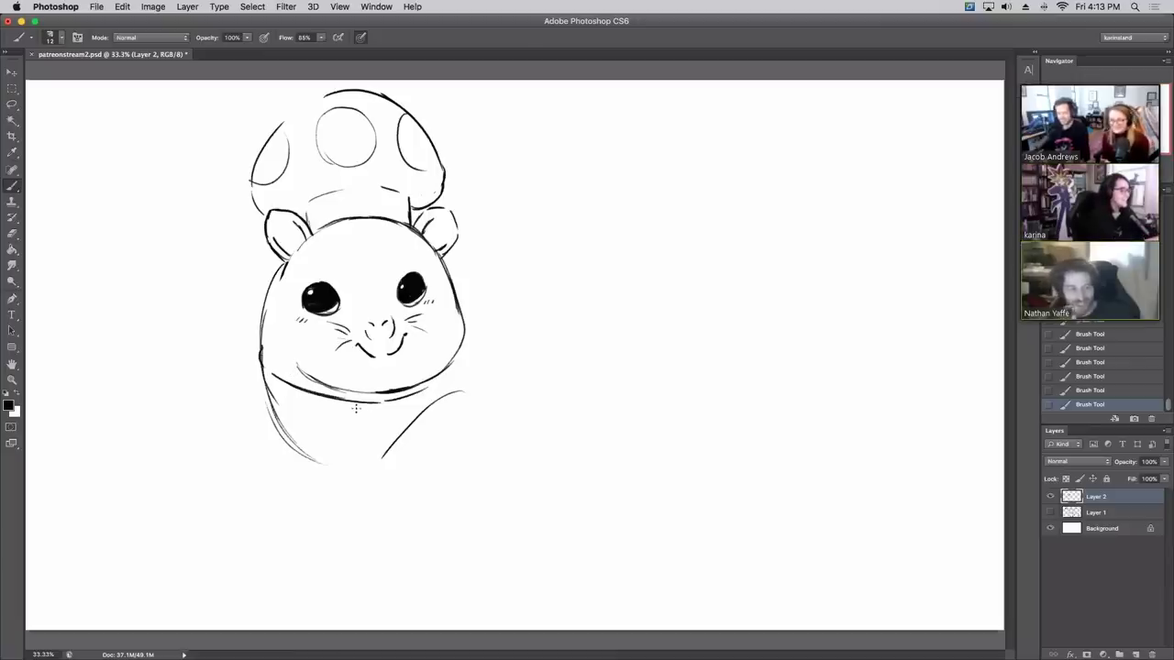
left_click_drag(357, 404, 333, 429)
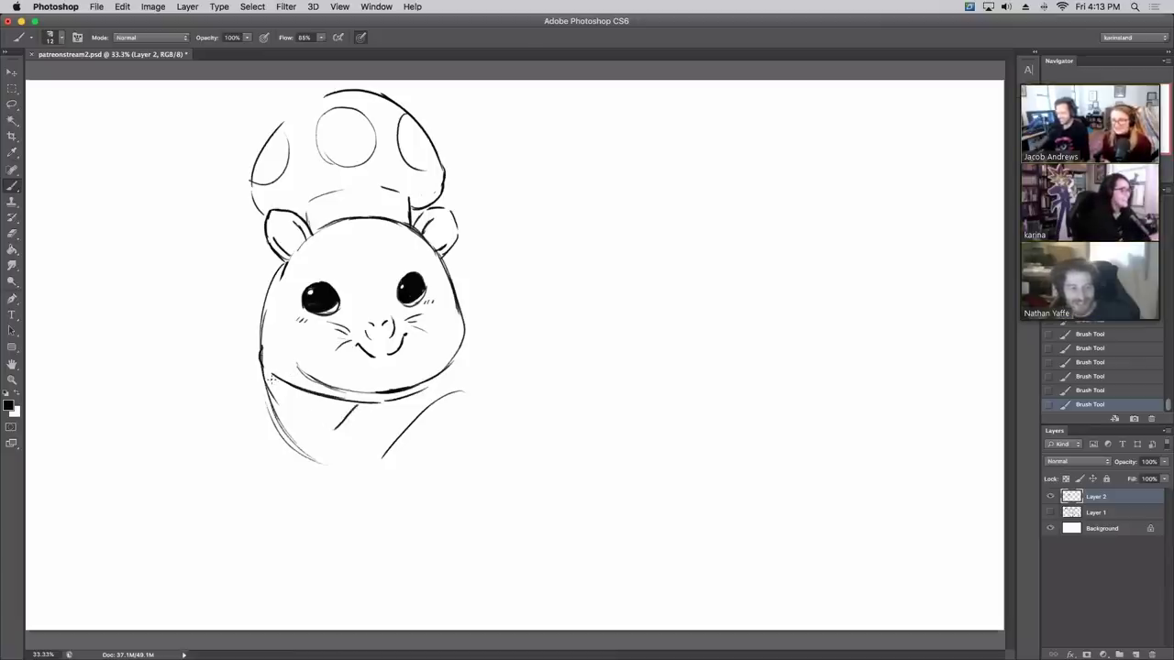
Step: Draw a pointed shirt collar below the chin and a knotted necktie hanging down the middle of the chest
mouse_move(284, 399)
left_mouse_down()
mouse_move(320, 427)
mouse_move(359, 395)
mouse_move(404, 415)
left_mouse_up()
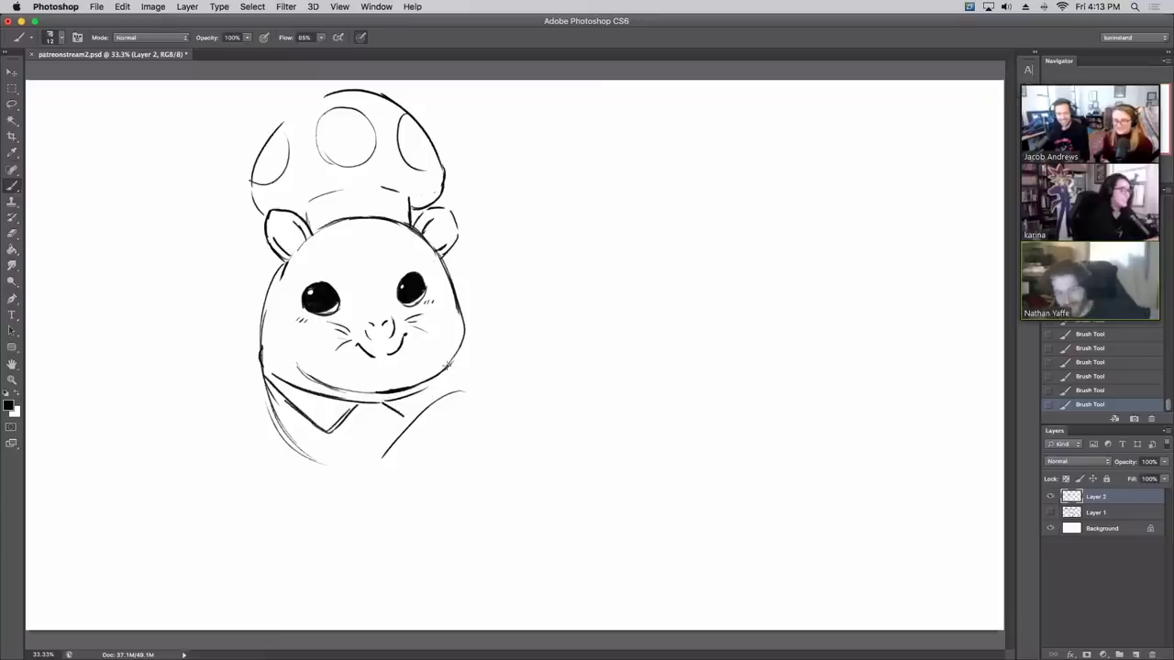
mouse_move(453, 365)
left_mouse_down()
mouse_move(449, 388)
mouse_move(399, 410)
mouse_move(410, 419)
mouse_move(359, 405)
left_mouse_up()
mouse_move(359, 407)
left_mouse_down()
mouse_move(368, 424)
mouse_move(354, 460)
mouse_move(312, 490)
mouse_move(332, 490)
left_mouse_up()
left_click_drag(348, 488, 366, 473)
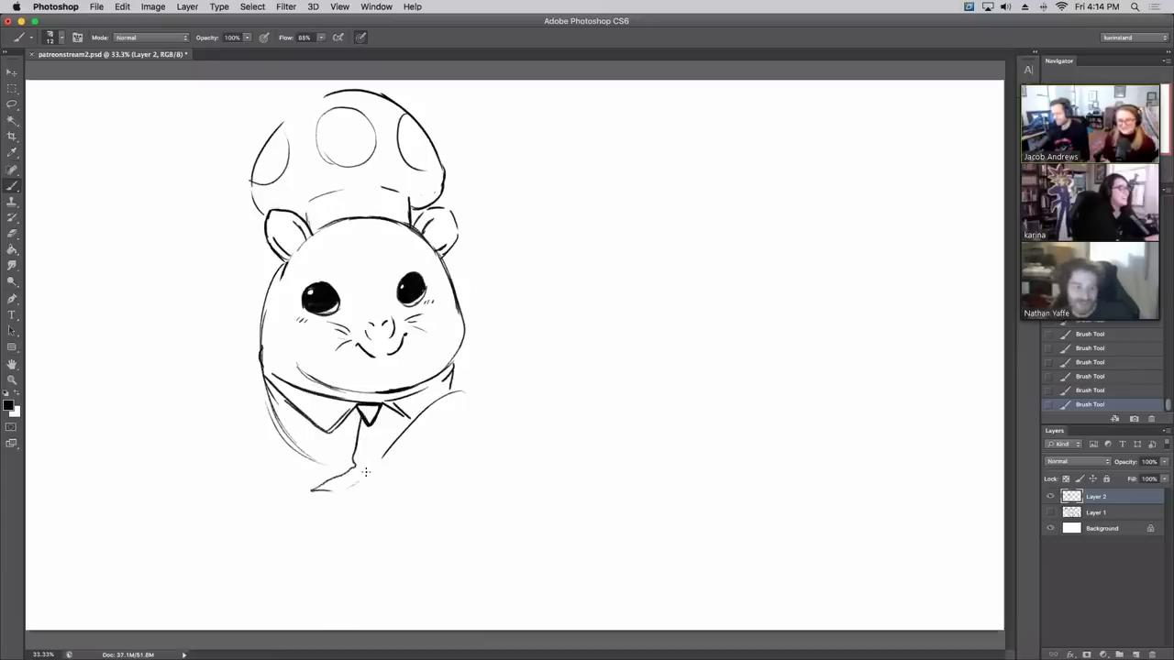
left_click_drag(374, 422, 370, 459)
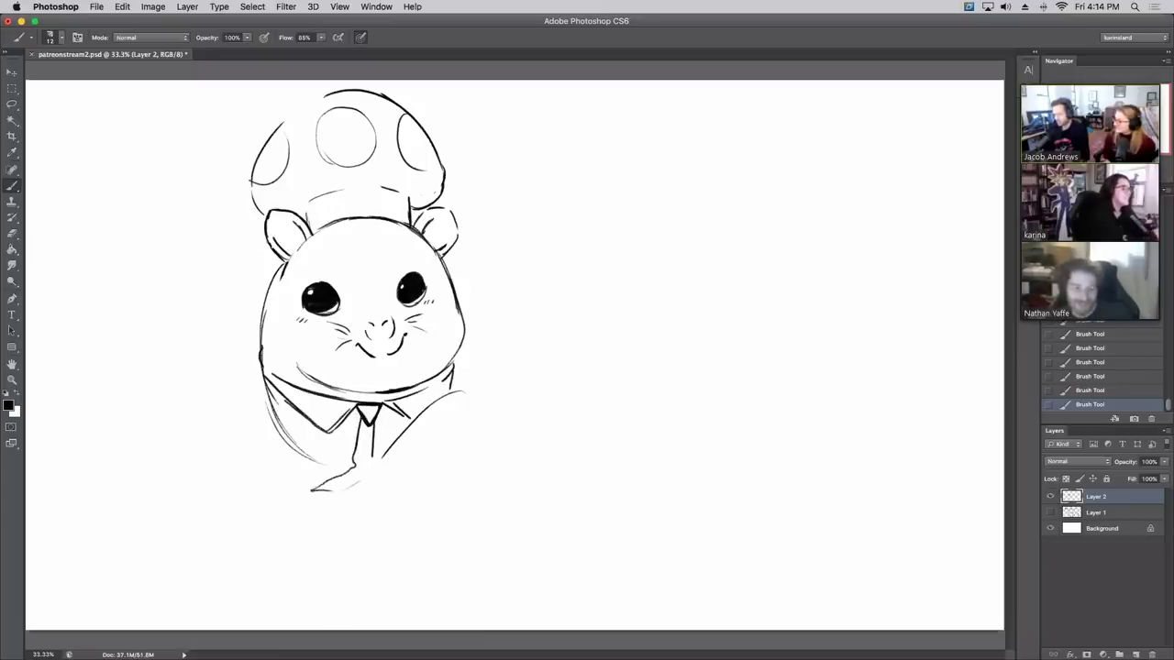
Step: Draw a pointed hair bang falling between the eyes and long locks of hair framing both sides of the face
mouse_move(349, 217)
left_mouse_down()
mouse_move(383, 211)
mouse_move(365, 313)
mouse_move(371, 280)
mouse_move(369, 292)
mouse_move(344, 266)
mouse_move(348, 235)
mouse_move(389, 223)
left_mouse_up()
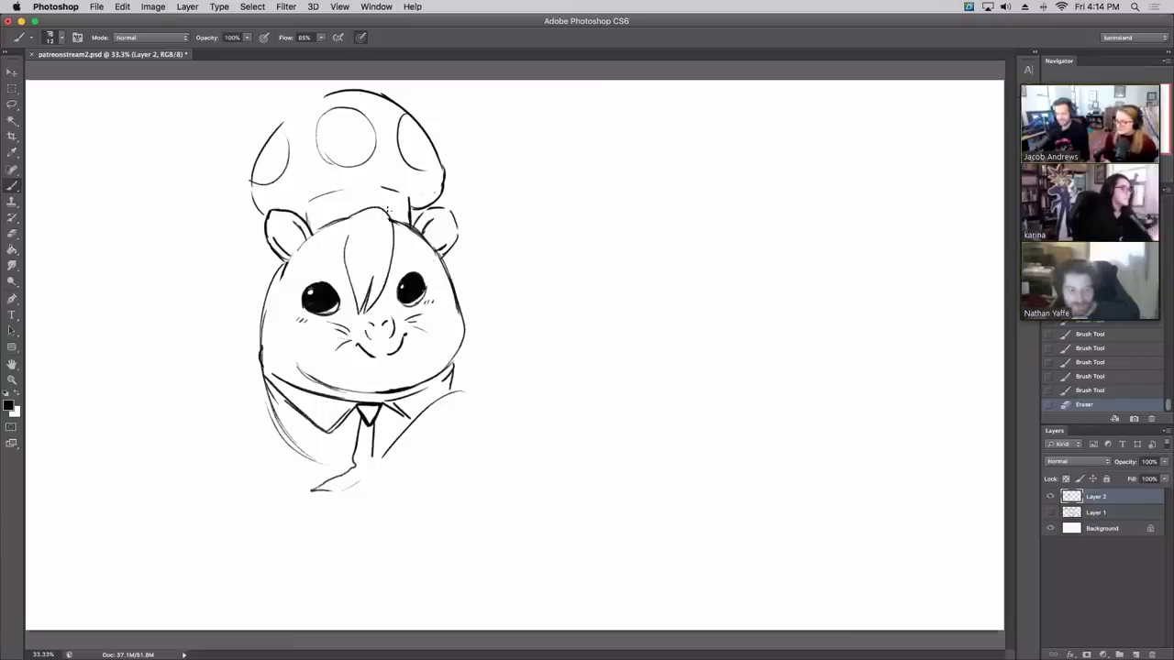
left_click_drag(290, 246, 273, 347)
left_click_drag(293, 273, 286, 346)
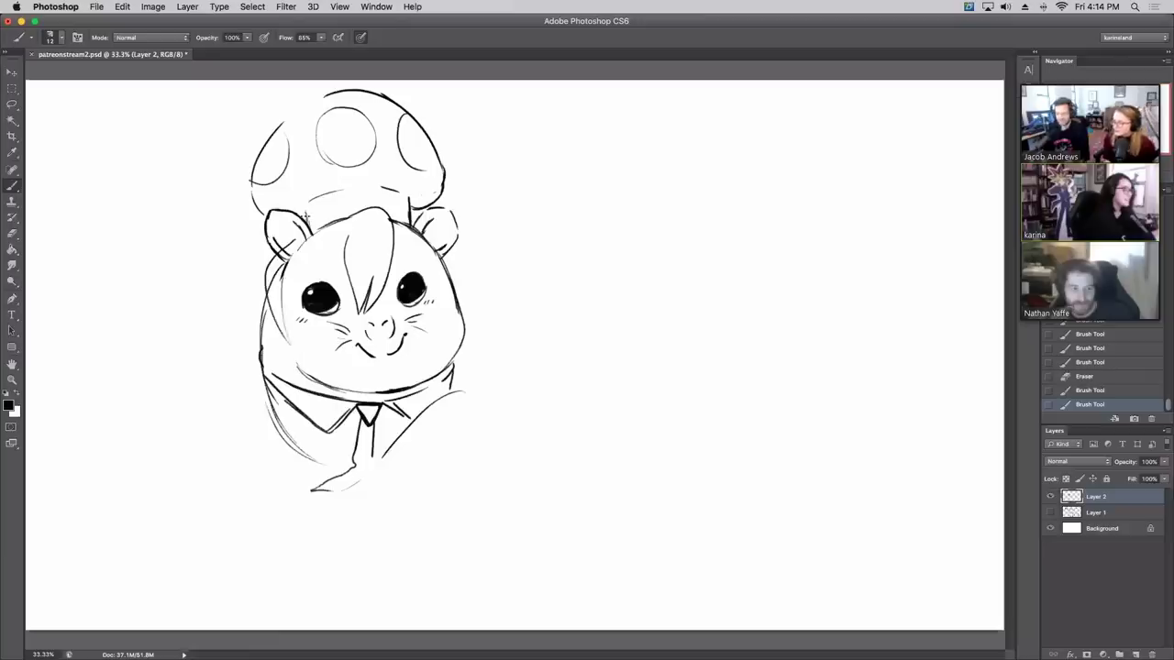
left_click_drag(410, 223, 455, 252)
left_click_drag(455, 254, 438, 332)
mouse_move(440, 330)
left_mouse_down()
mouse_move(420, 250)
mouse_move(429, 281)
left_mouse_up()
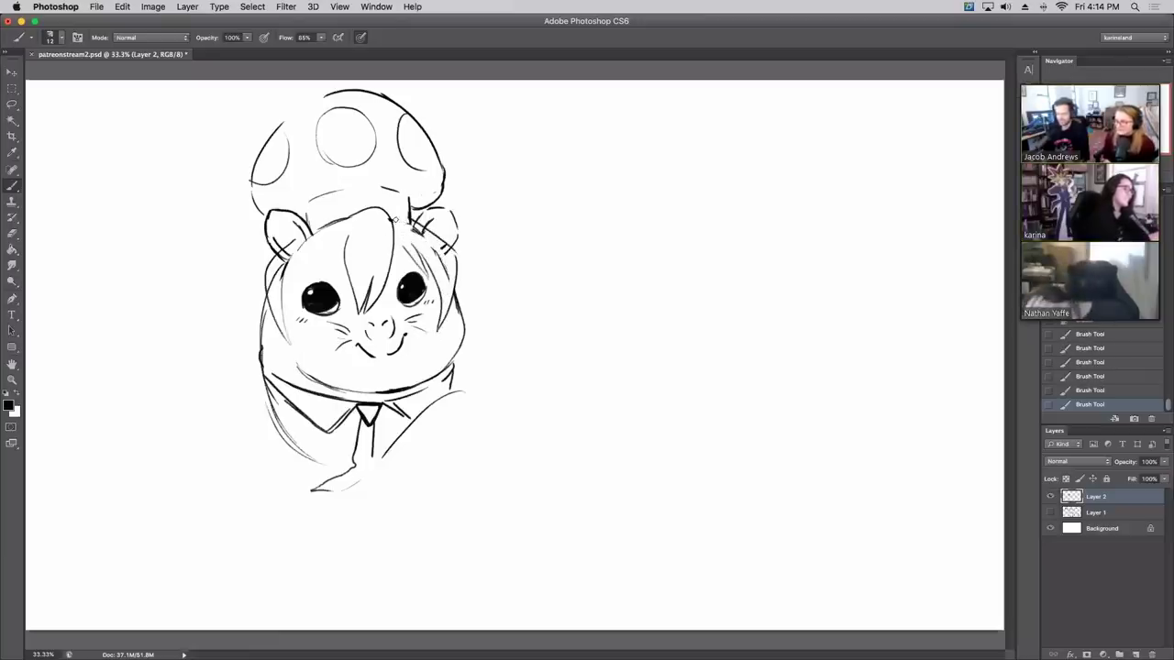
Step: Erase the old head outline where it overlaps the new hair beside both ears
key("e")
left_click_drag(412, 229, 446, 275)
key("b")
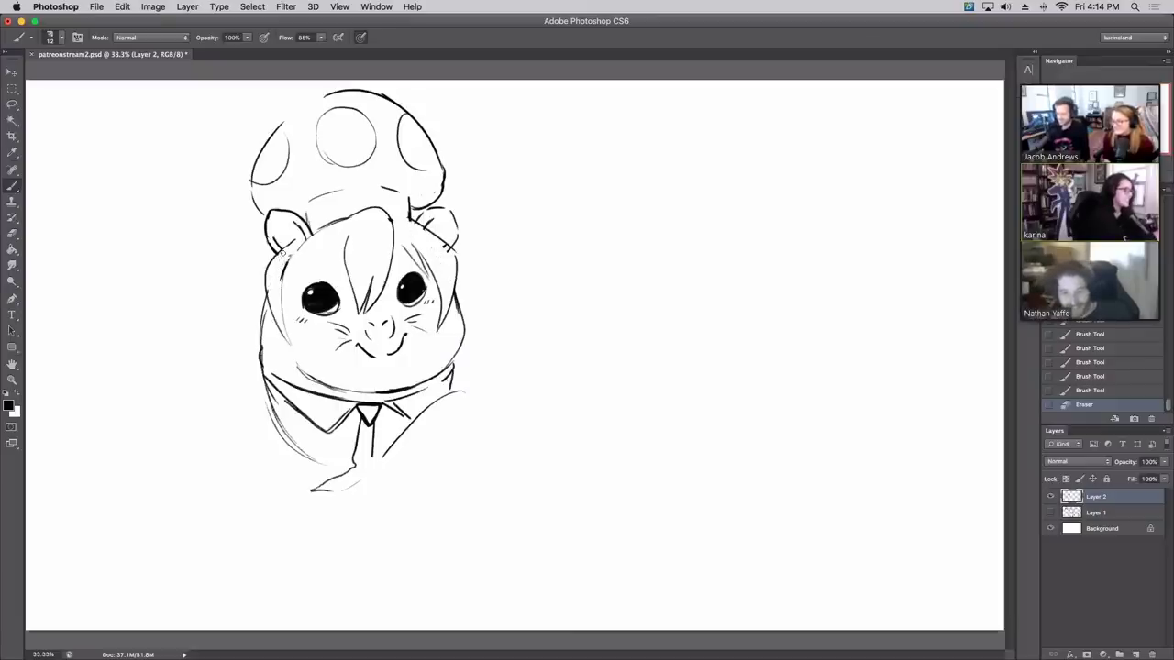
left_click_drag(282, 252, 284, 258)
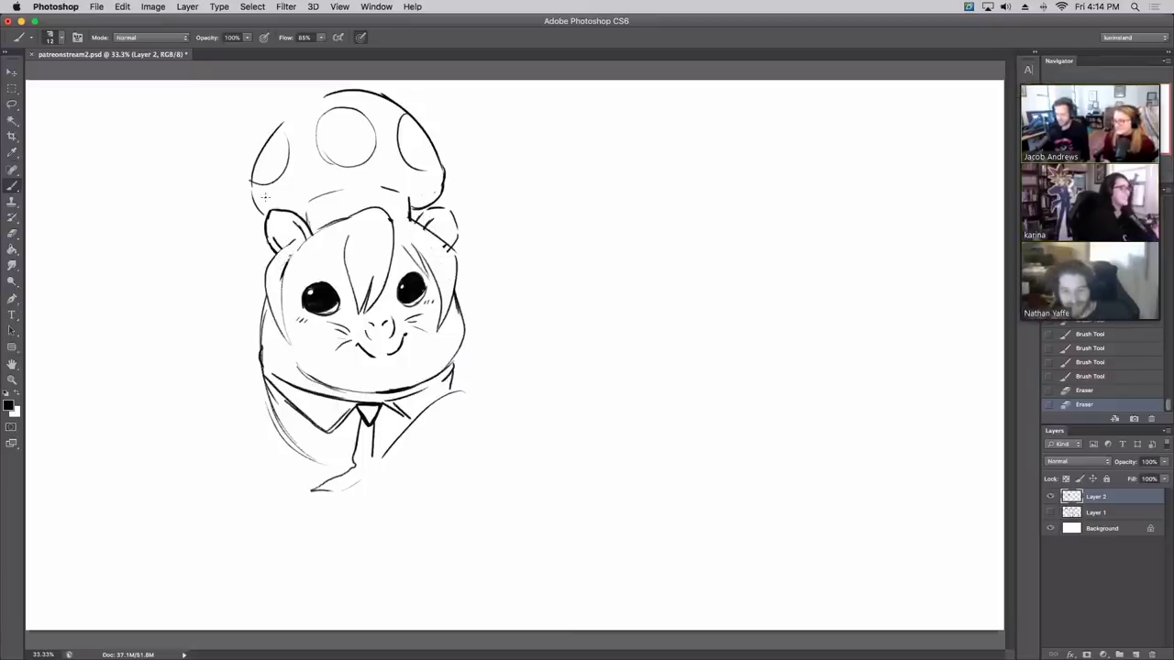
Step: Draw a long pigtail flowing from beside the left ear to a pointed tip on the ground, and start a matching one beside the right ear
left_click_drag(267, 226, 253, 217)
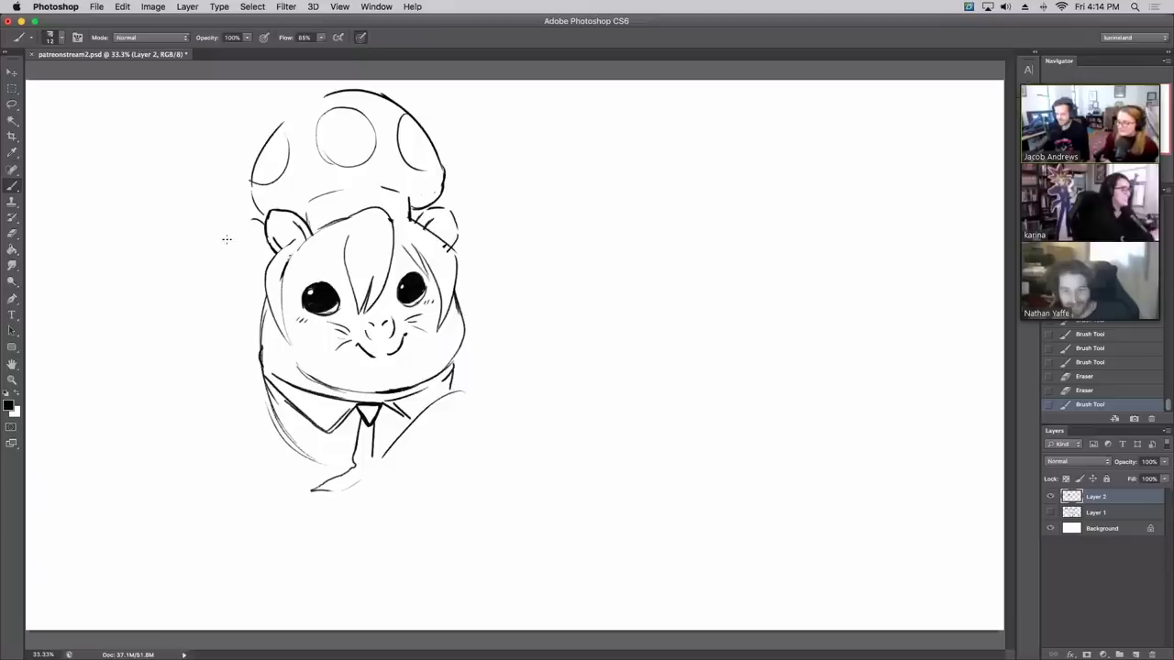
left_click(1072, 392)
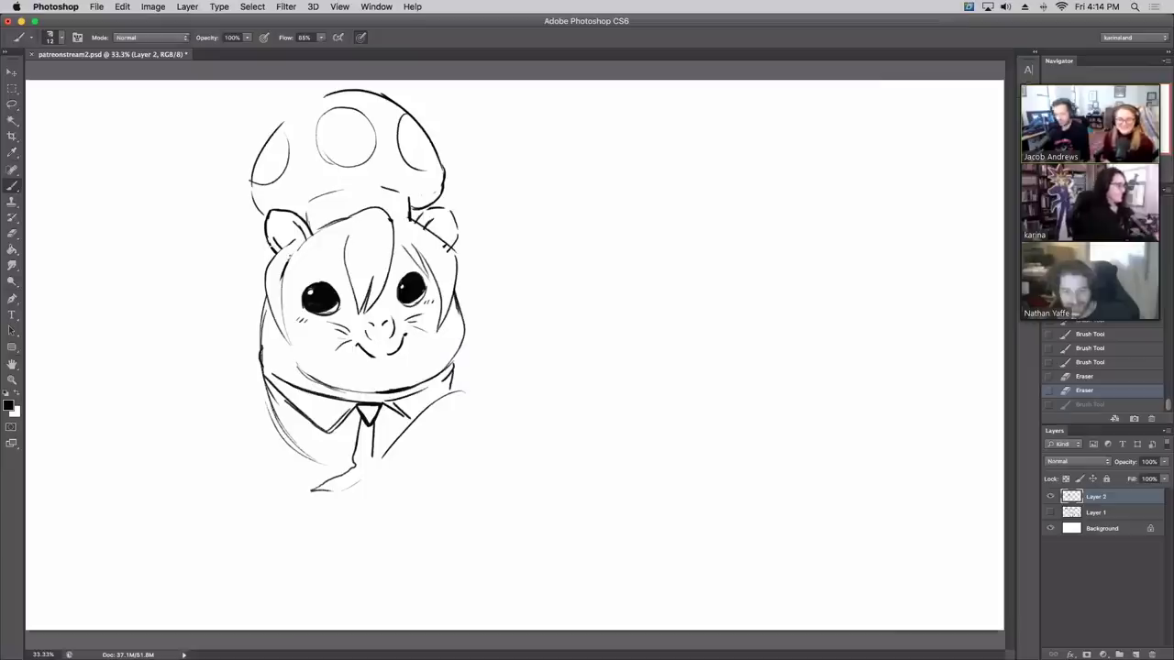
left_click_drag(262, 244, 205, 332)
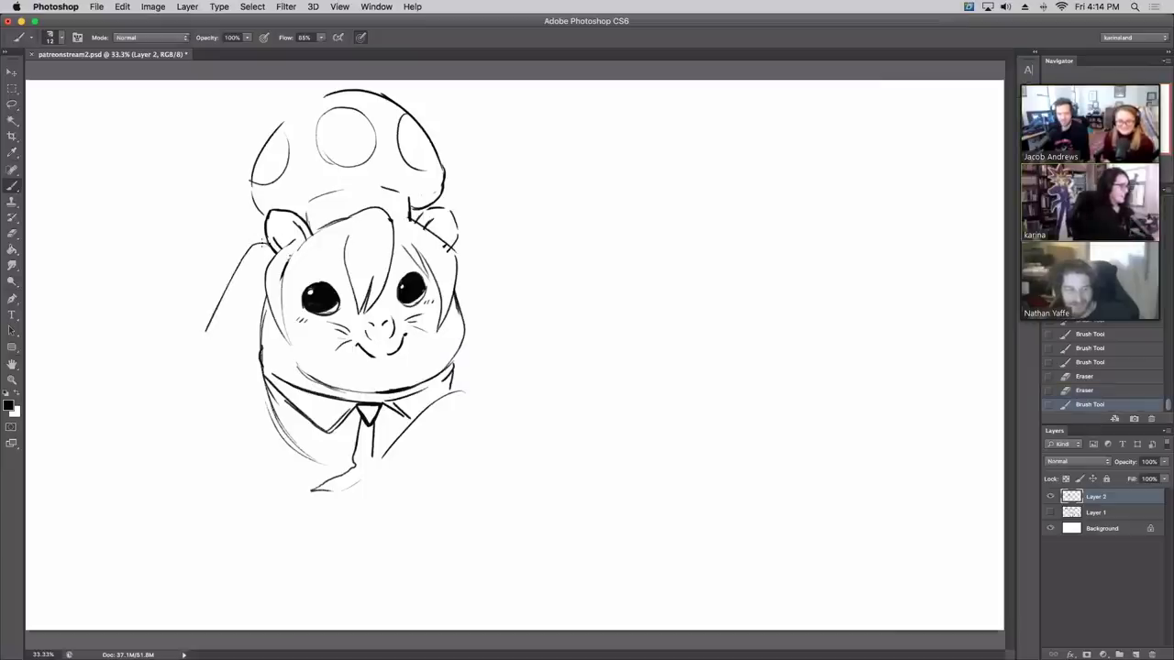
mouse_move(264, 244)
left_mouse_down()
mouse_move(213, 344)
mouse_move(204, 415)
mouse_move(176, 447)
left_mouse_up()
mouse_move(176, 447)
left_mouse_down()
mouse_move(195, 475)
mouse_move(97, 501)
mouse_move(281, 482)
left_mouse_up()
left_click_drag(464, 232, 487, 341)
Step: Try a line beneath the right arm and step back through the history to remove the latest strokes
mouse_move(392, 450)
left_mouse_down()
mouse_move(334, 522)
mouse_move(301, 531)
mouse_move(334, 536)
mouse_move(513, 485)
left_mouse_up()
left_click(1106, 295)
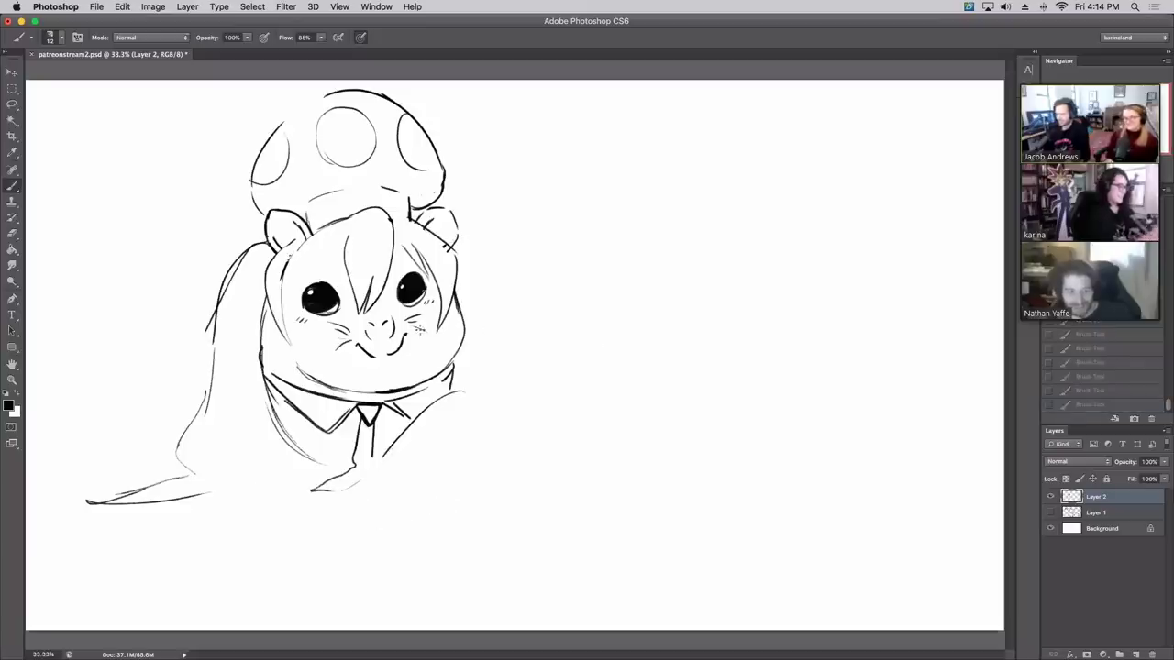
left_click(1110, 377)
left_click(1102, 362)
left_click(1101, 349)
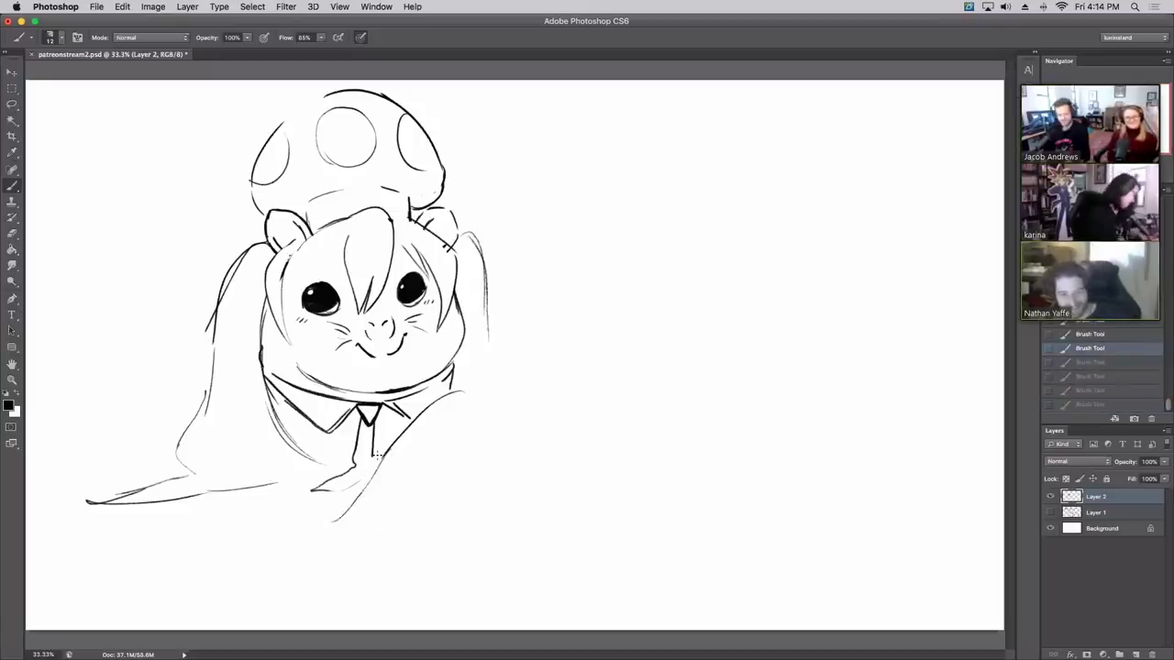
Step: Outline both bent arms meeting in front of the chest with a rounded right shoulder, and rework the collar's right end and cheek line
mouse_move(269, 435)
left_mouse_down()
mouse_move(261, 493)
mouse_move(327, 513)
mouse_move(300, 454)
mouse_move(347, 521)
mouse_move(449, 473)
mouse_move(477, 472)
left_mouse_up()
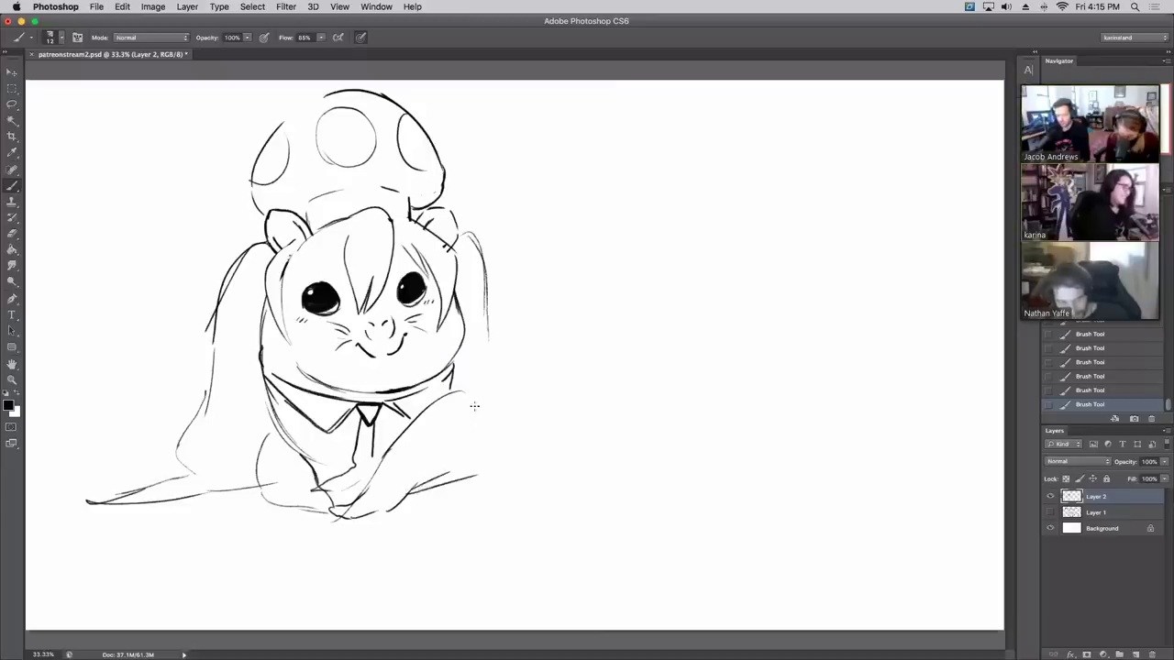
left_click_drag(463, 395, 492, 448)
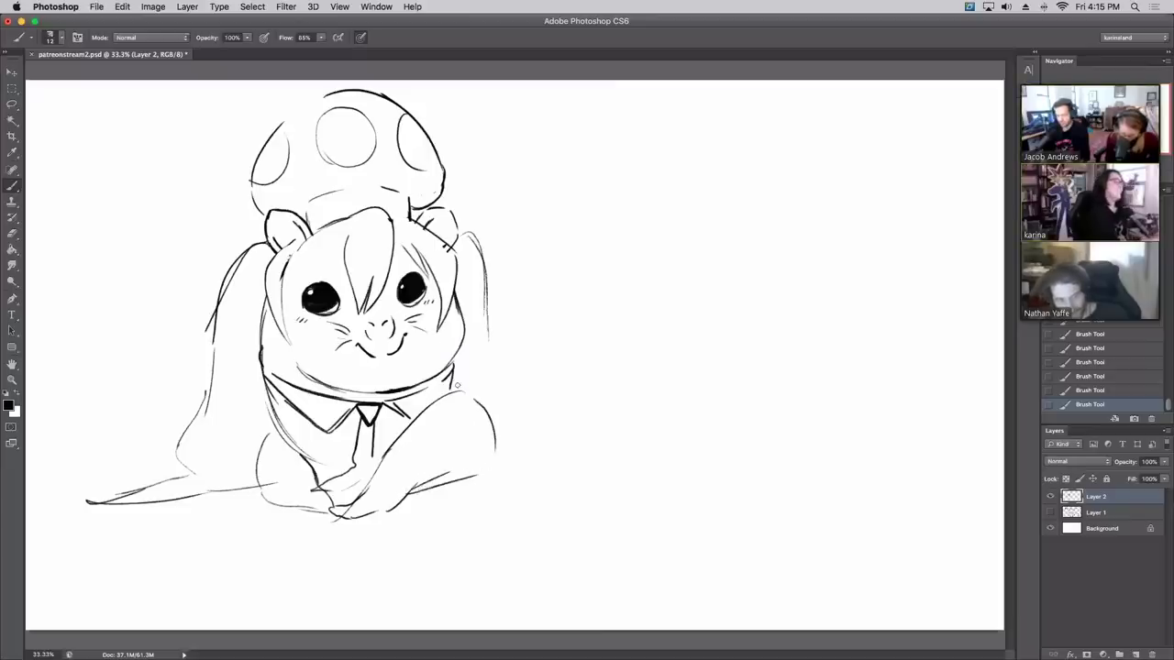
key("e")
left_click_drag(457, 385, 454, 368)
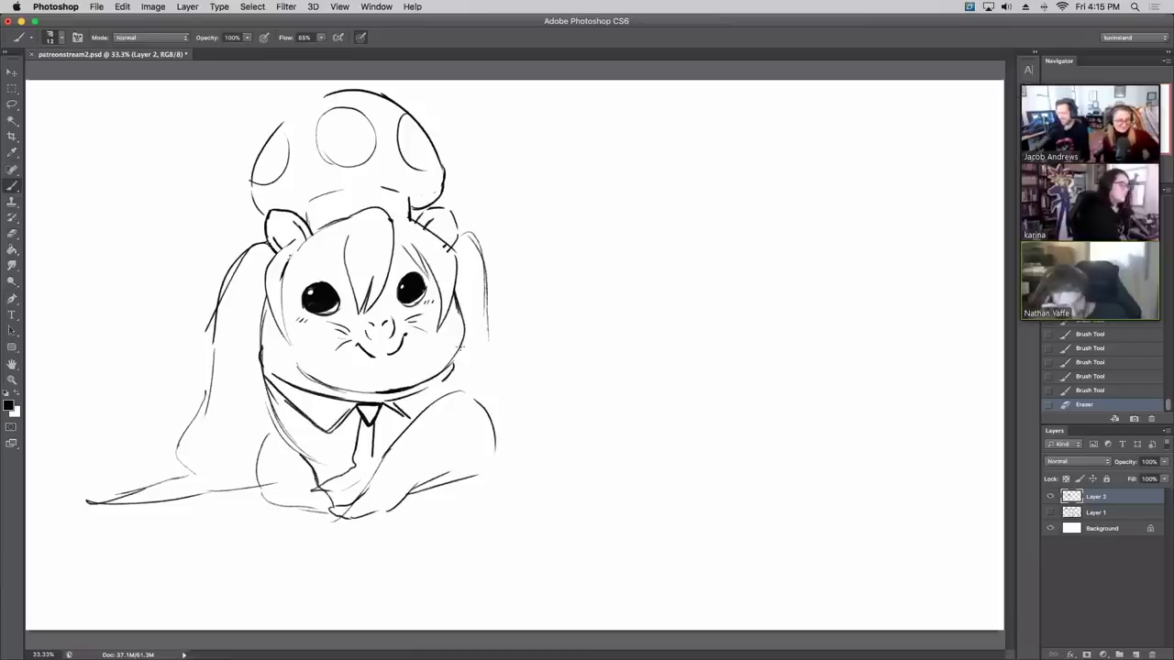
key("b")
left_click_drag(462, 343, 441, 386)
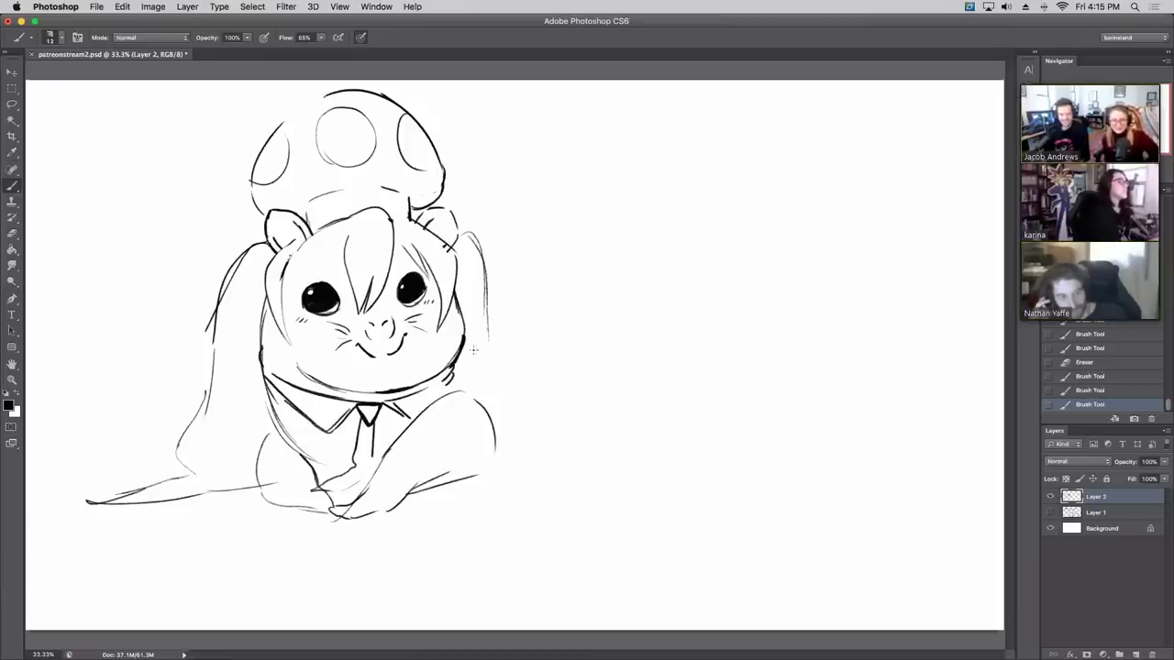
Step: Draw a large rounded body extending behind the right arm and erase the pigtail lines overlapping it
mouse_move(475, 319)
left_mouse_down()
mouse_move(609, 326)
mouse_move(561, 482)
mouse_move(482, 477)
left_mouse_up()
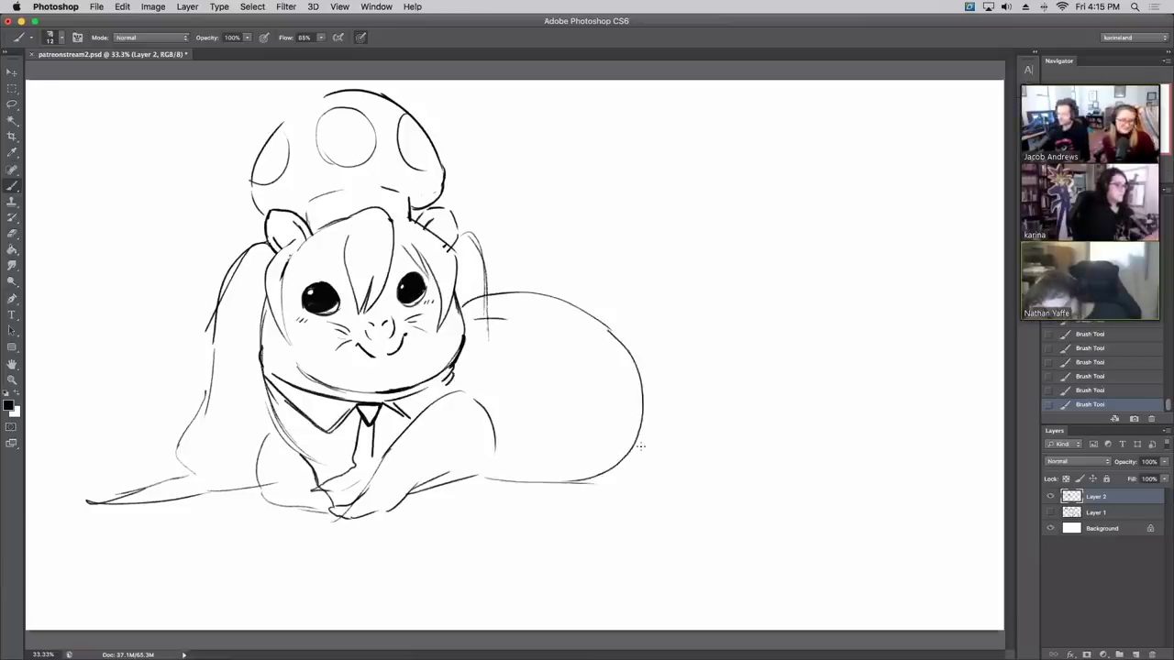
key("e")
mouse_move(469, 311)
left_mouse_down()
mouse_move(500, 317)
mouse_move(495, 294)
left_mouse_up()
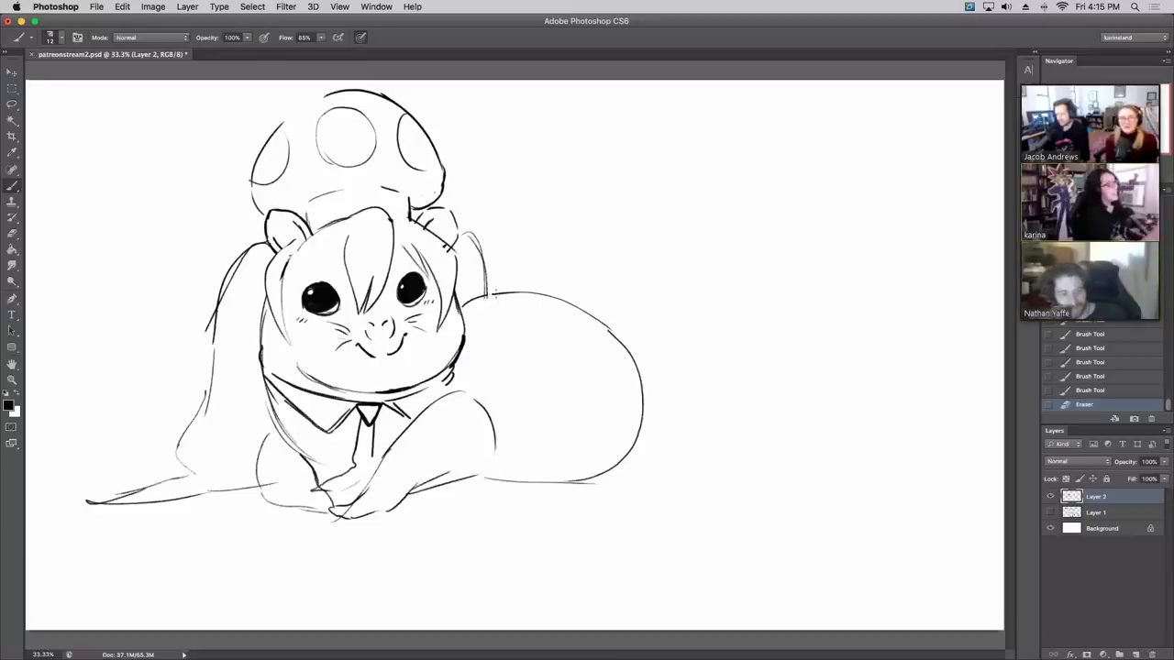
Step: Clear the stray lines above the hands, draw a small dark microphone held there, and extend the tie
mouse_move(337, 511)
left_mouse_down()
mouse_move(327, 488)
mouse_move(357, 485)
mouse_move(334, 457)
left_mouse_up()
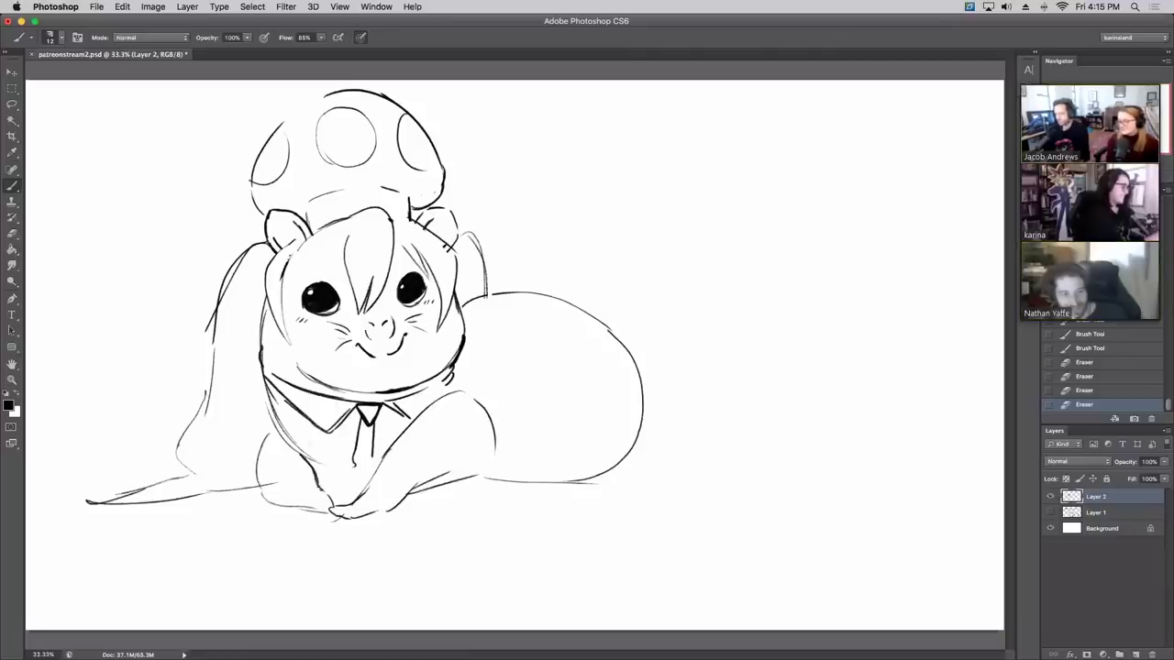
mouse_move(333, 507)
left_mouse_down()
mouse_move(329, 476)
mouse_move(334, 505)
mouse_move(336, 484)
left_mouse_up()
left_click_drag(331, 472, 331, 483)
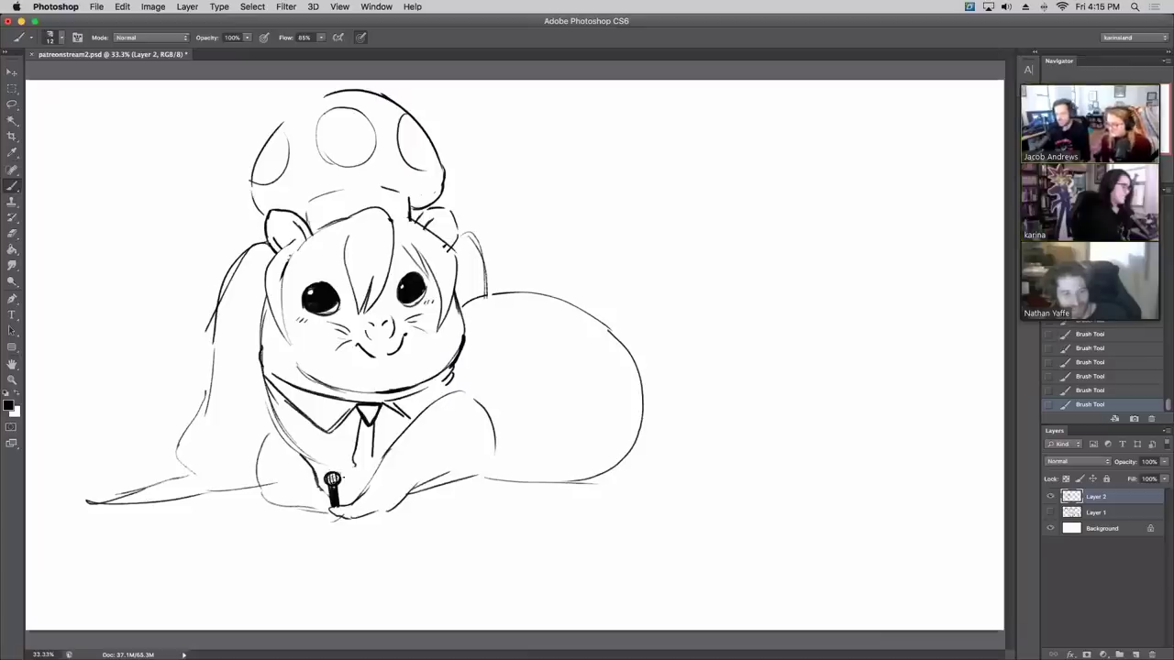
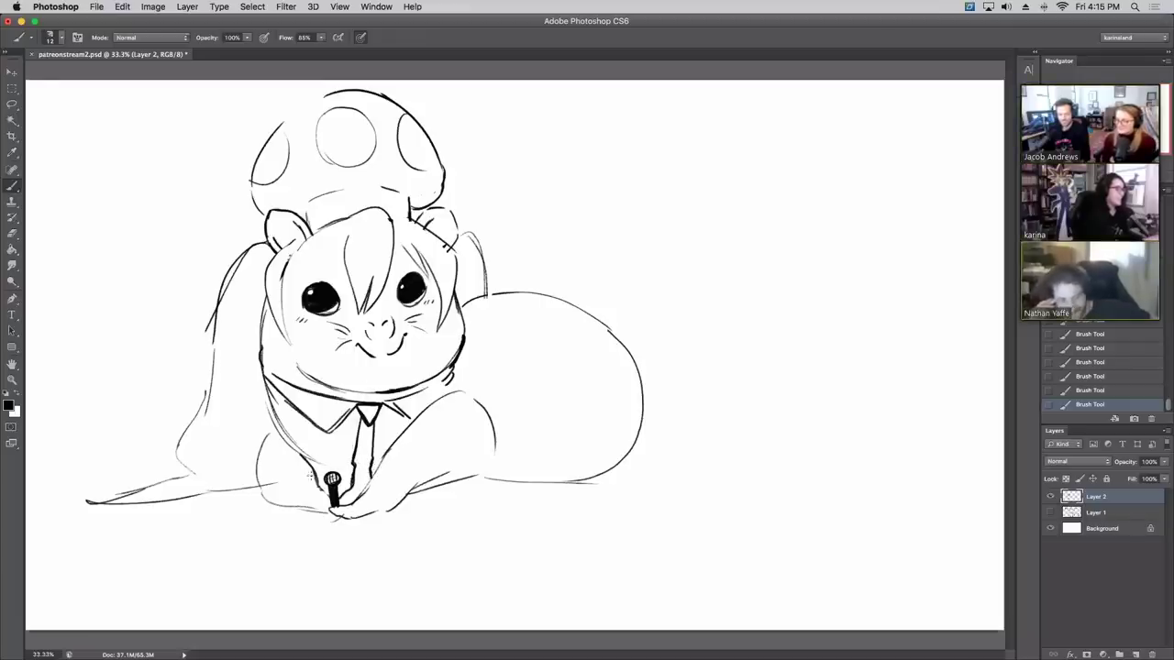
left_click_drag(315, 473, 322, 484)
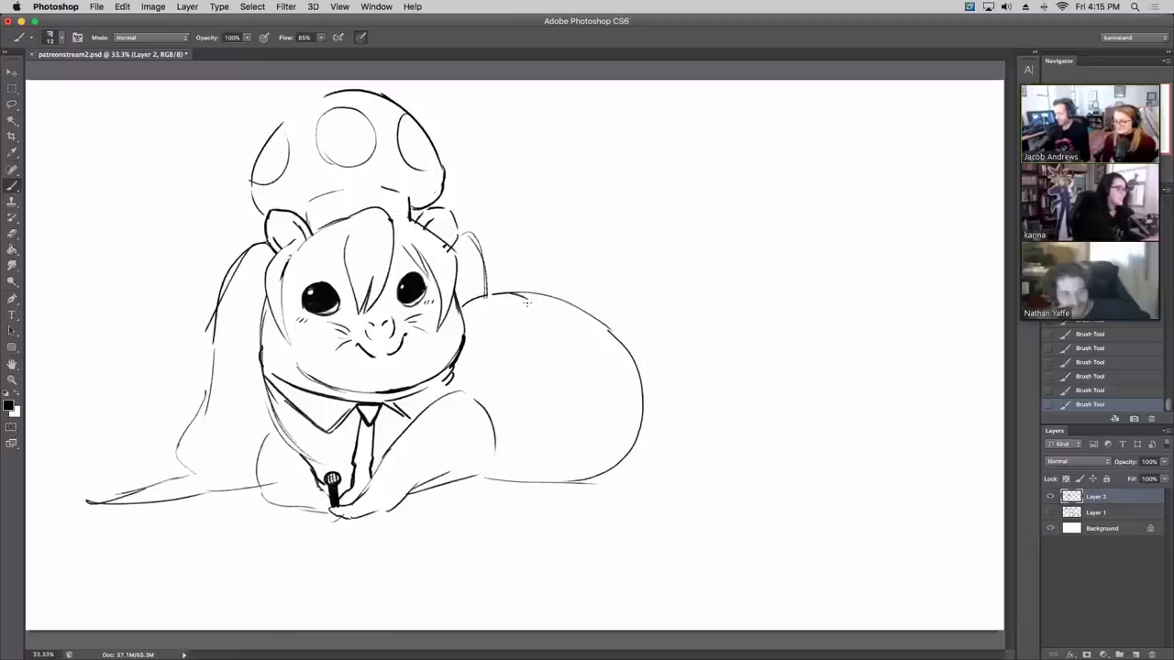
Step: Add a curved contour across the body, close the right elbow's underside and redraw the belly line along the ground
mouse_move(527, 300)
left_mouse_down()
mouse_move(502, 316)
mouse_move(568, 380)
mouse_move(562, 362)
mouse_move(578, 432)
mouse_move(552, 481)
left_mouse_up()
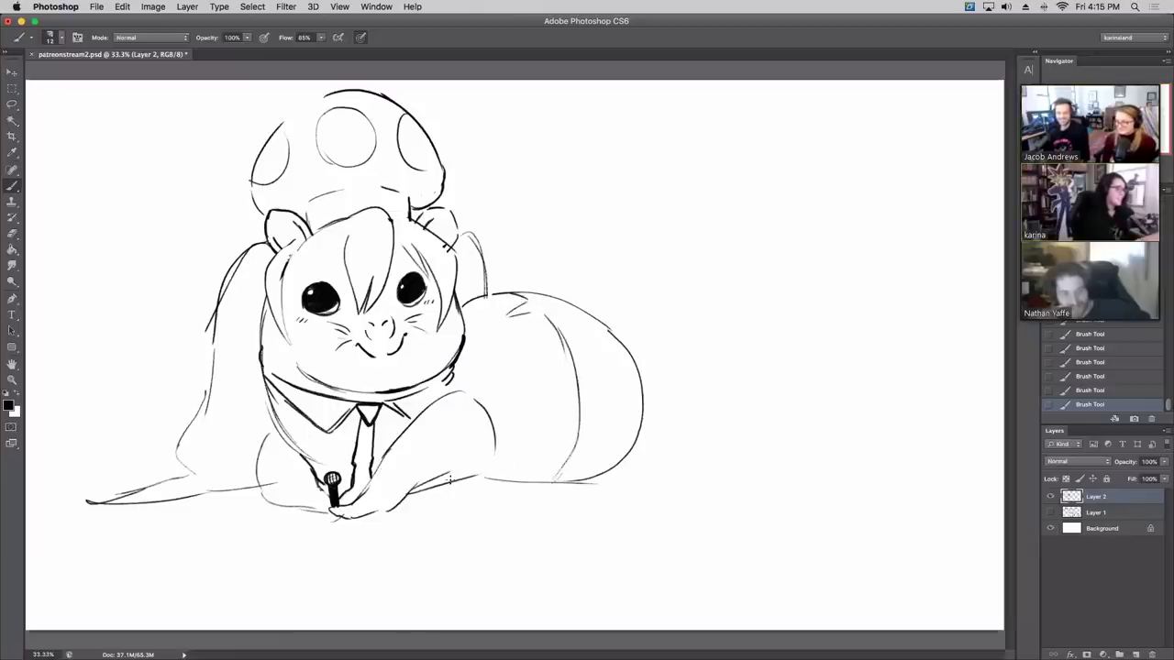
mouse_move(414, 494)
left_mouse_down()
mouse_move(473, 484)
mouse_move(492, 459)
left_mouse_up()
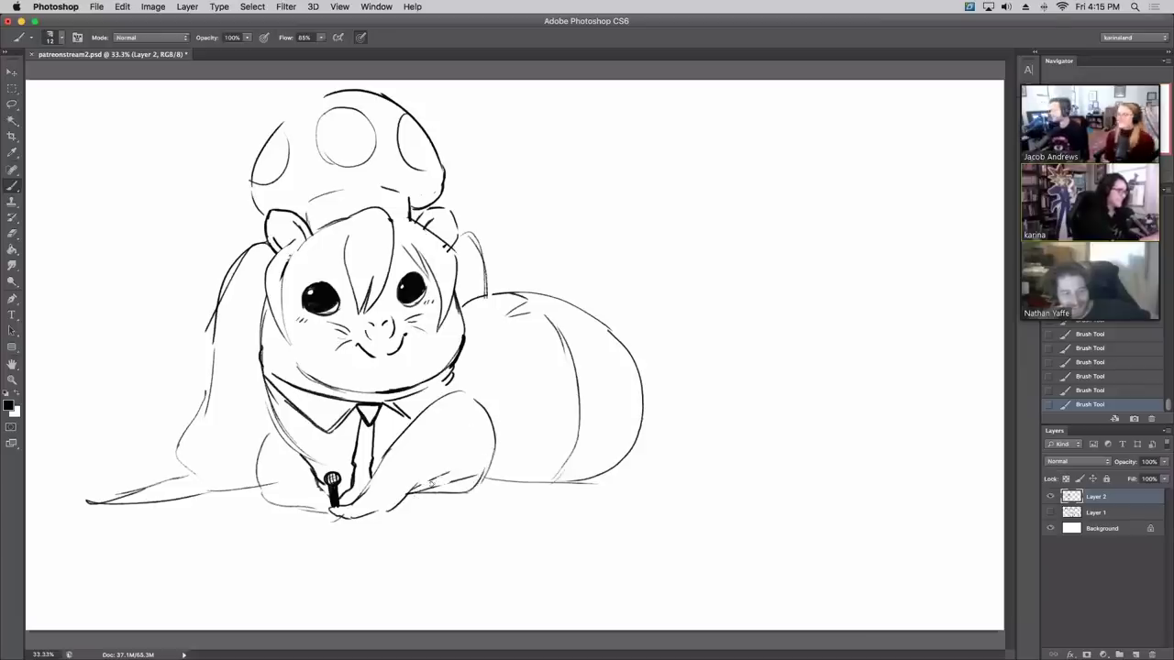
mouse_move(461, 477)
left_mouse_down()
mouse_move(463, 460)
mouse_move(515, 487)
mouse_move(568, 487)
left_mouse_up()
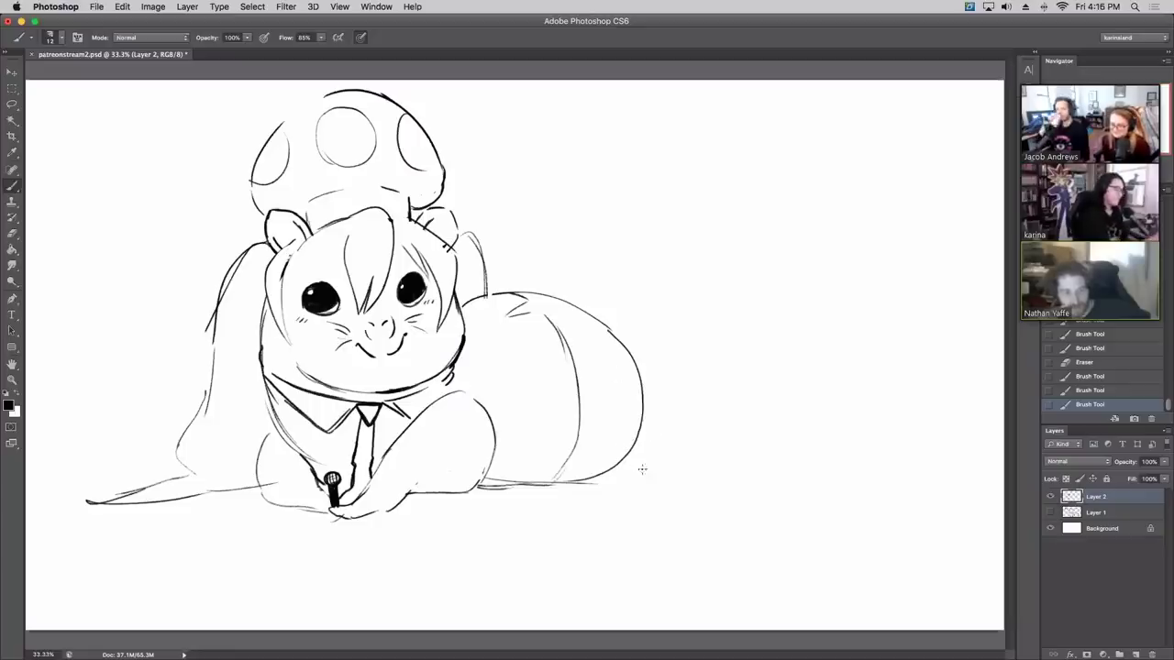
Step: Sketch the curved rump and upper thigh at the body's rear, and reshape the back with a darker, flatter line
mouse_move(579, 391)
left_mouse_down()
mouse_move(623, 335)
mouse_move(687, 380)
left_mouse_up()
left_click_drag(649, 343, 697, 380)
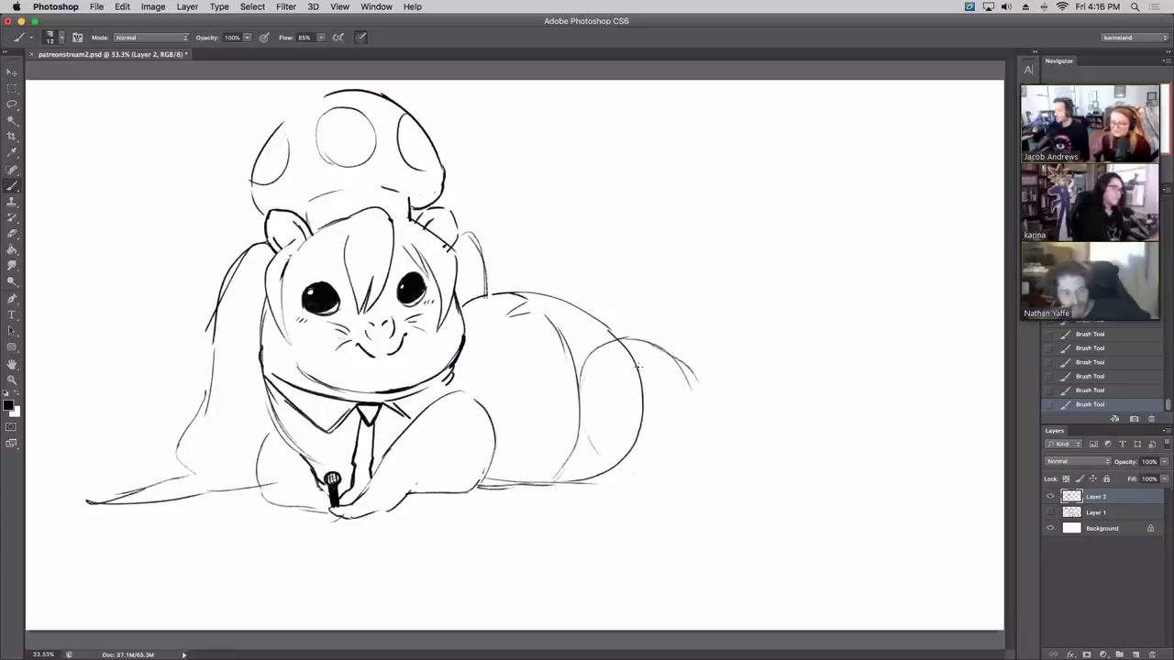
mouse_move(537, 296)
left_mouse_down()
mouse_move(633, 321)
mouse_move(647, 341)
mouse_move(574, 308)
mouse_move(642, 332)
left_mouse_up()
mouse_move(515, 294)
left_mouse_down()
mouse_move(624, 335)
mouse_move(576, 296)
mouse_move(614, 310)
mouse_move(636, 340)
left_mouse_up()
mouse_move(580, 287)
left_mouse_down()
mouse_move(633, 321)
mouse_move(552, 300)
mouse_move(624, 321)
mouse_move(587, 295)
mouse_move(612, 300)
mouse_move(640, 337)
left_mouse_up()
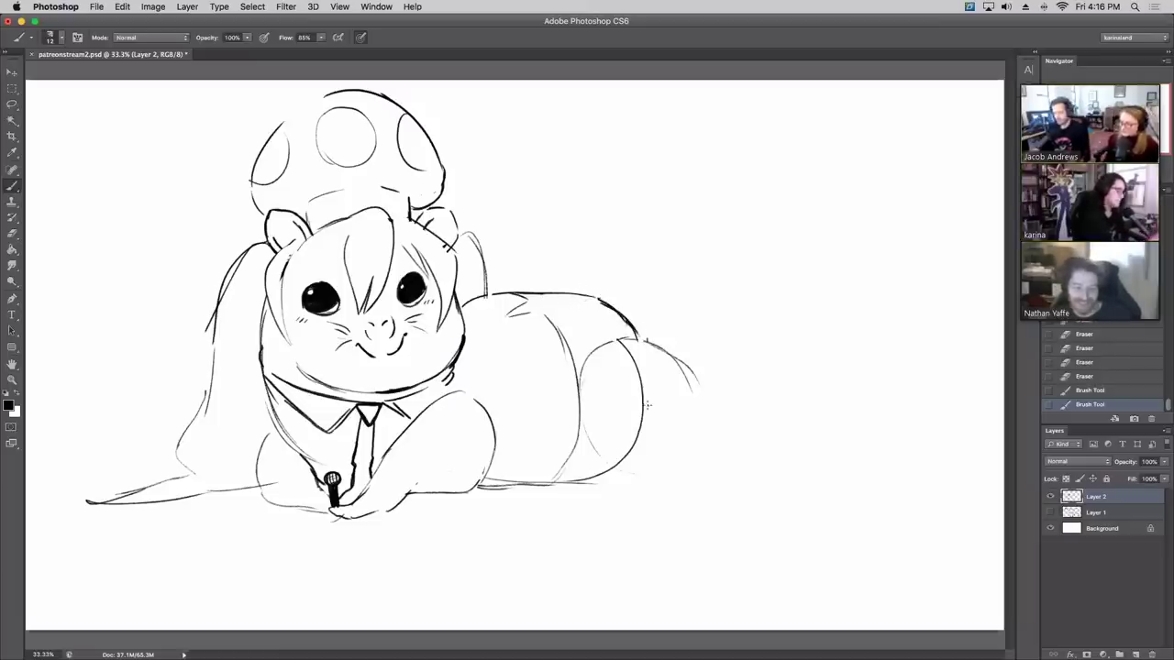
Step: Draw the hind leg stretched out to the right along the ground, and replace its doubled underside with one darker line
left_click_drag(613, 458, 799, 491)
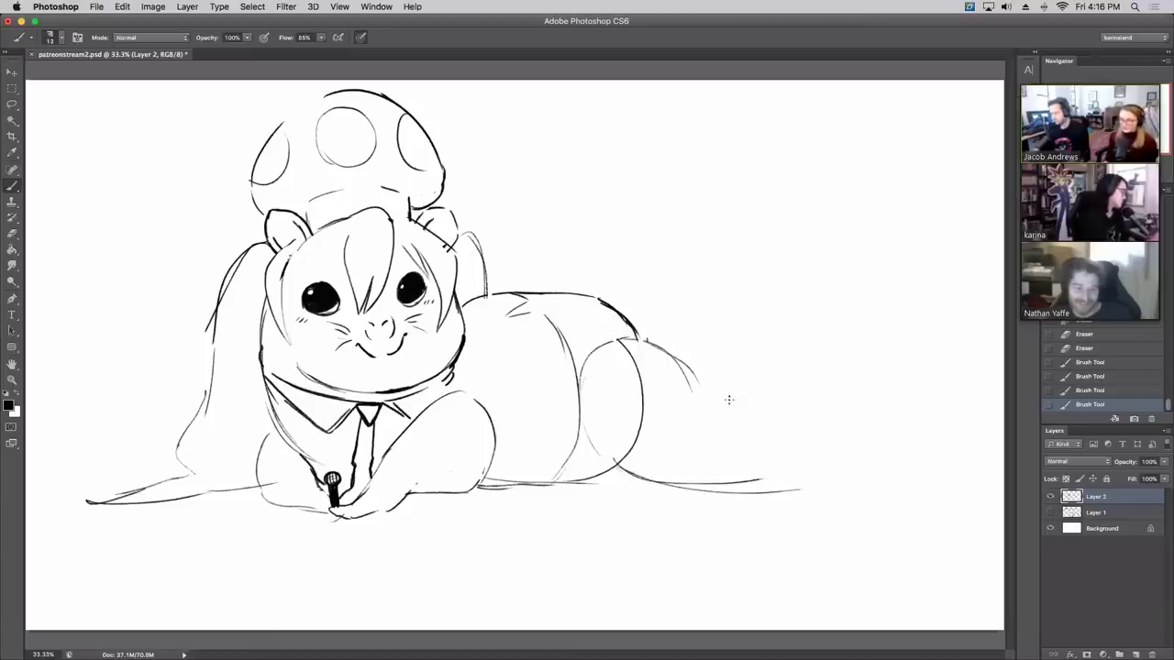
left_click_drag(694, 385, 741, 430)
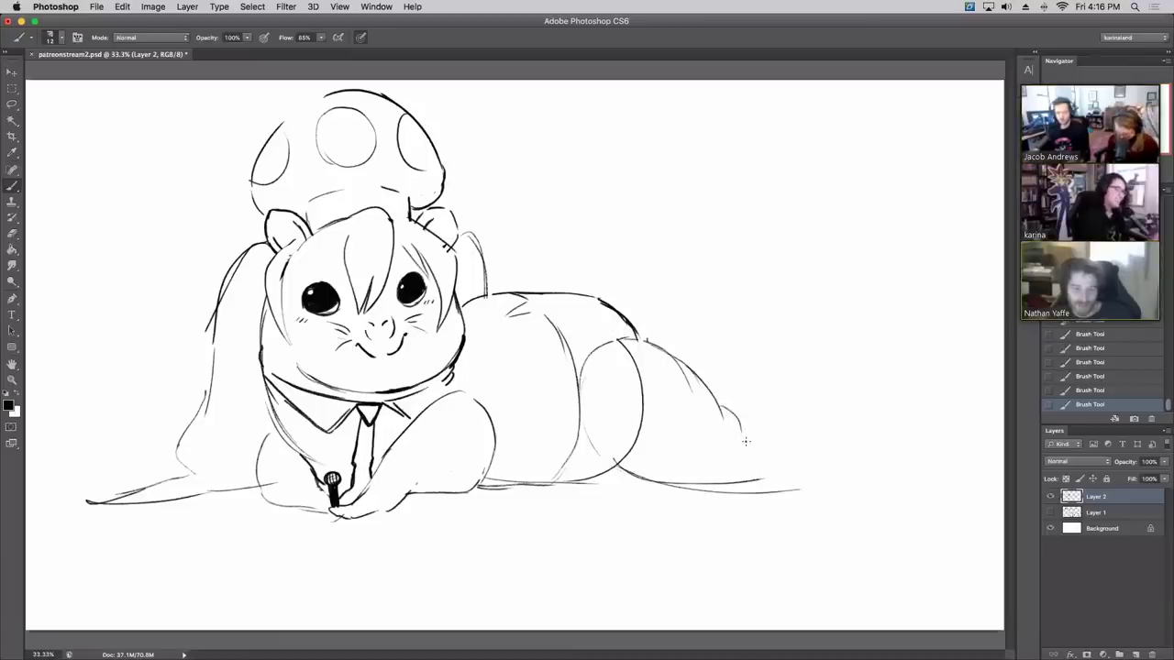
left_click_drag(815, 441, 853, 445)
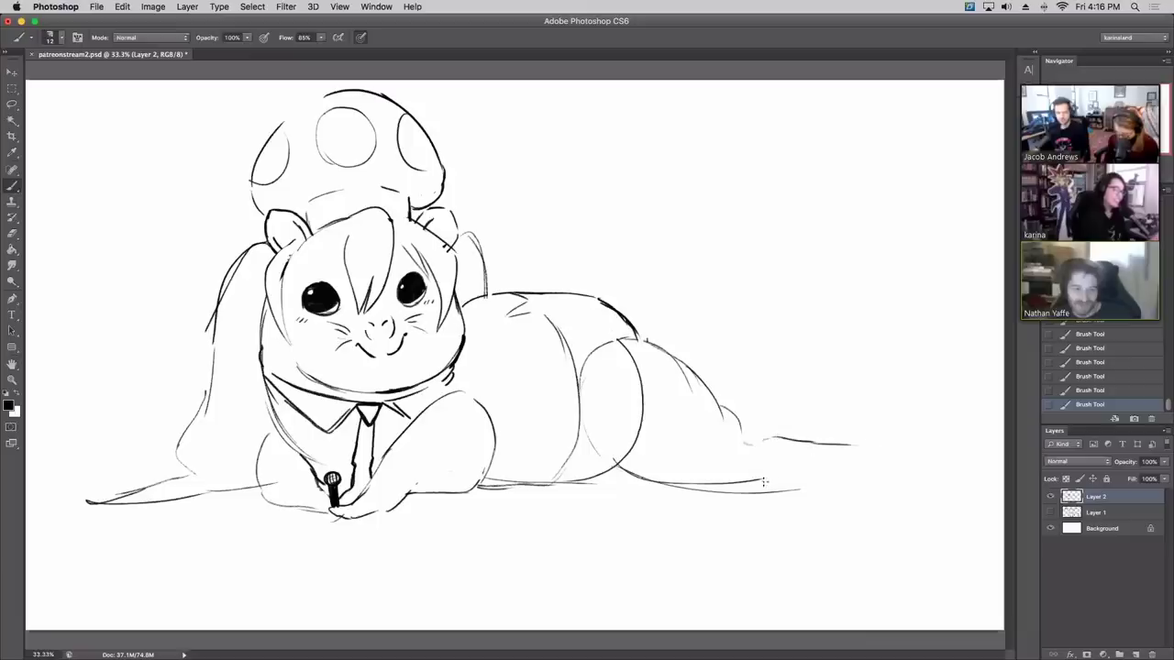
left_click_drag(766, 479, 855, 472)
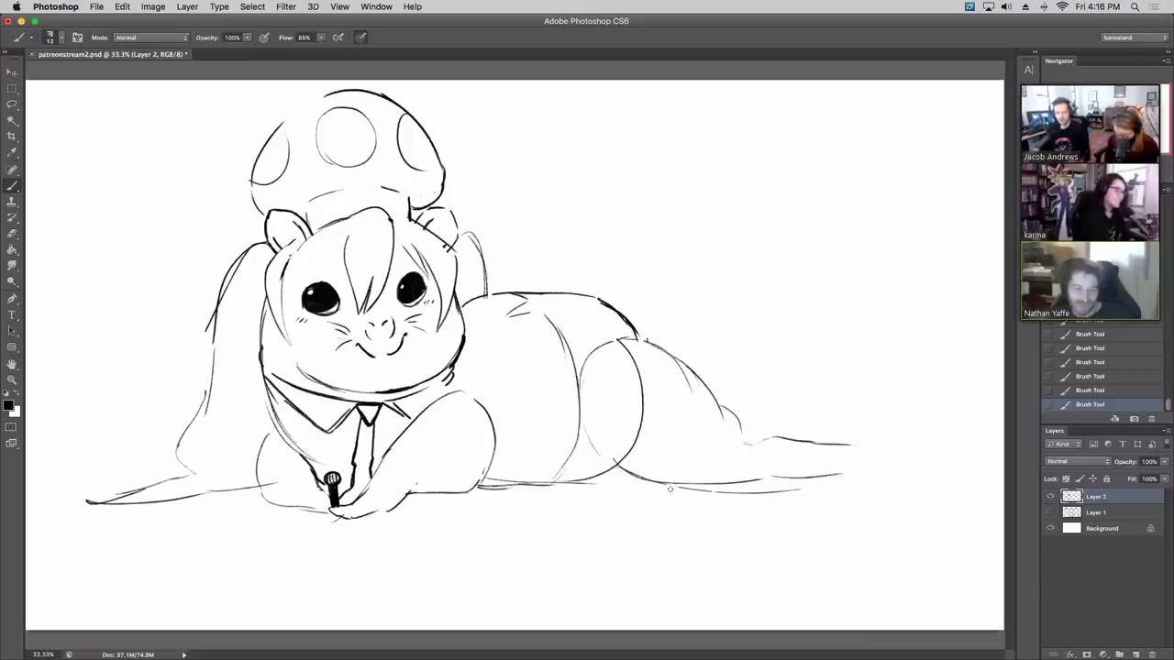
left_click_drag(670, 489, 861, 478)
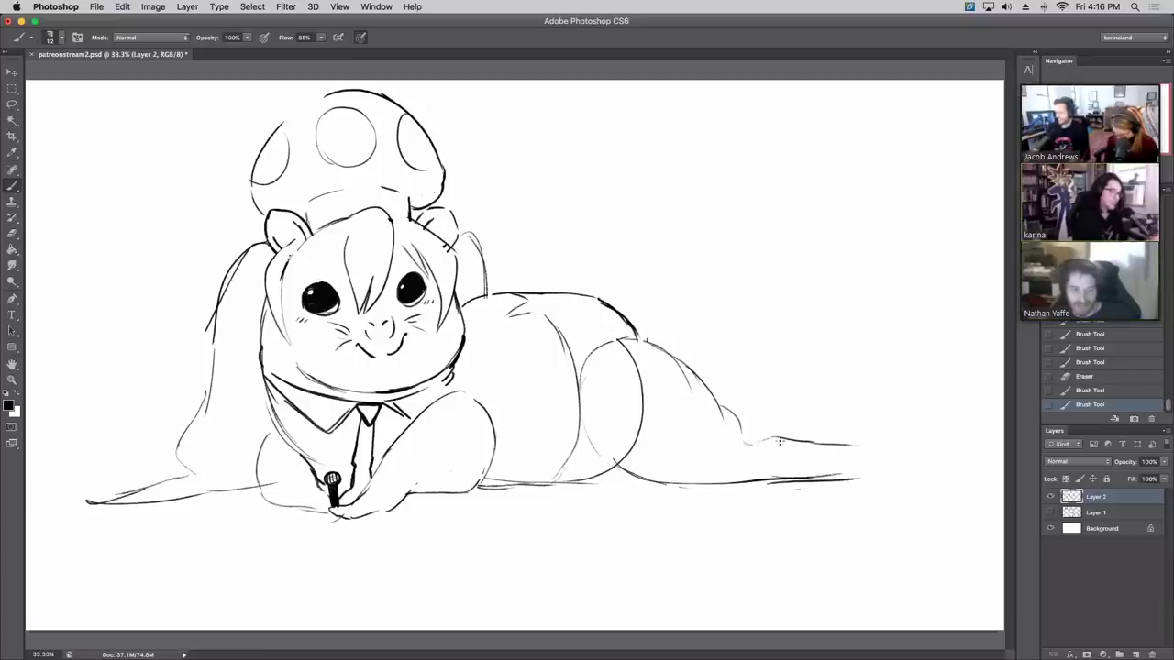
Step: Finish the hind leg with a foot with small pointed toes, and refine the shin and sole lines
mouse_move(779, 441)
left_mouse_down()
mouse_move(864, 447)
mouse_move(805, 444)
left_mouse_up()
key("e")
mouse_move(845, 480)
left_mouse_down()
mouse_move(773, 481)
mouse_move(870, 478)
mouse_move(859, 445)
mouse_move(880, 449)
mouse_move(876, 470)
mouse_move(838, 476)
left_mouse_up()
left_click_drag(836, 477, 868, 470)
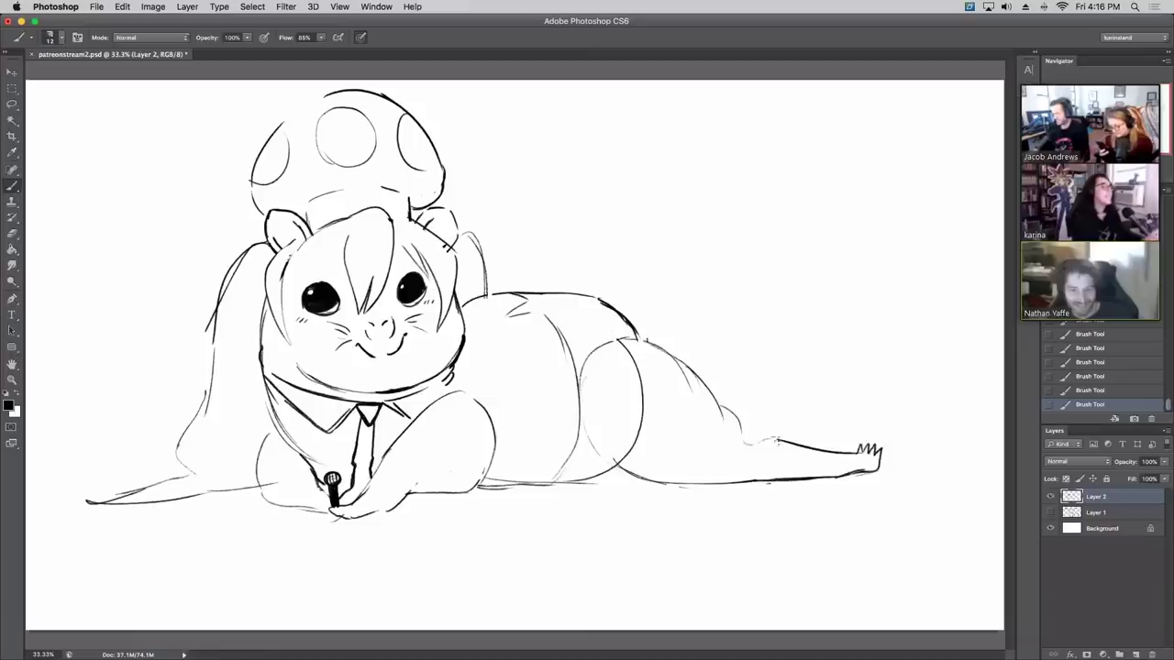
mouse_move(771, 439)
left_mouse_down()
mouse_move(795, 445)
mouse_move(784, 436)
mouse_move(762, 478)
mouse_move(867, 466)
left_mouse_up()
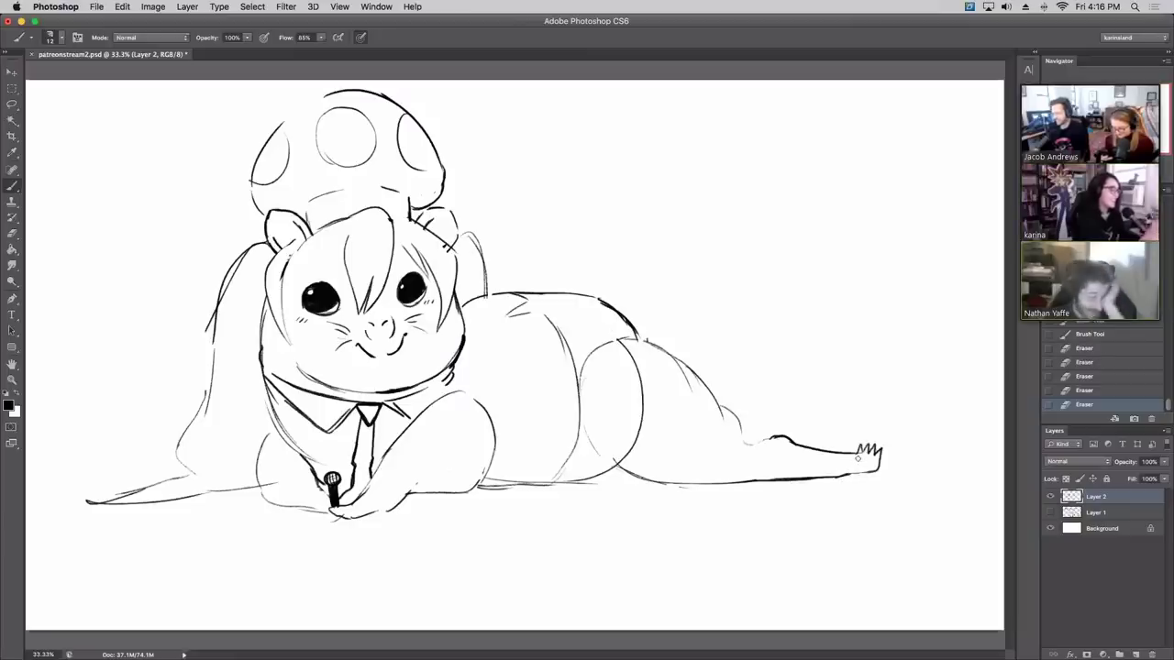
Step: Redraw the hind leg's upper contour down to the ankle with darker lines, and draw a curved edge across the lower thigh
mouse_move(642, 410)
left_mouse_down()
mouse_move(622, 344)
mouse_move(691, 365)
mouse_move(680, 372)
mouse_move(762, 441)
left_mouse_up()
left_click_drag(754, 441, 771, 438)
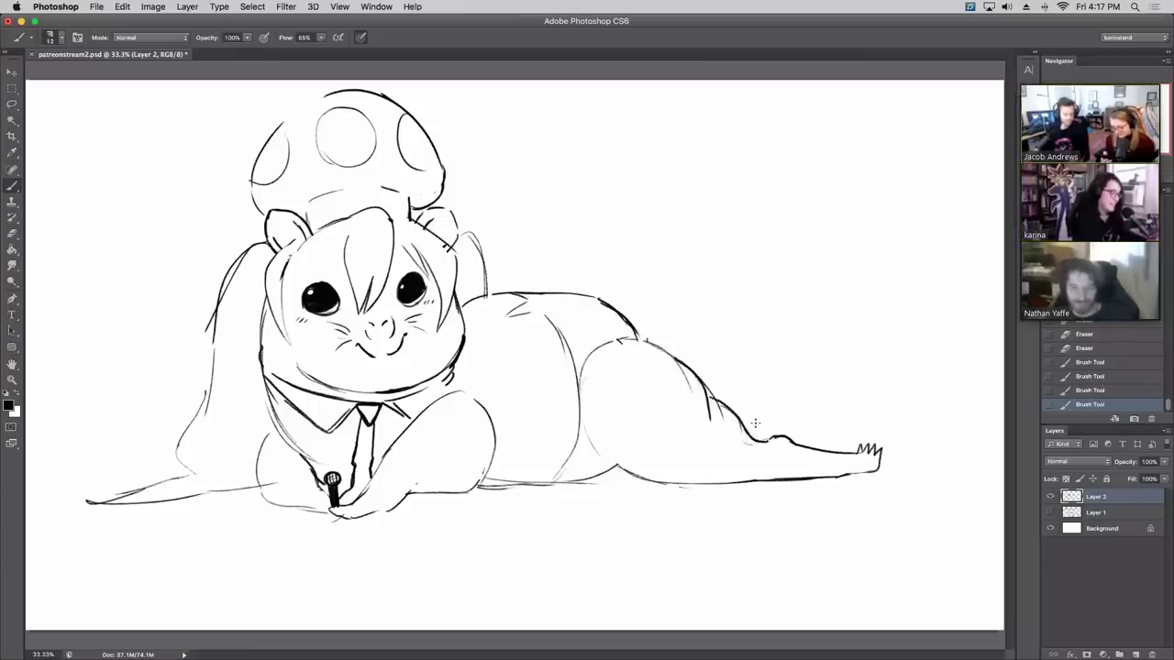
left_click_drag(707, 386, 714, 399)
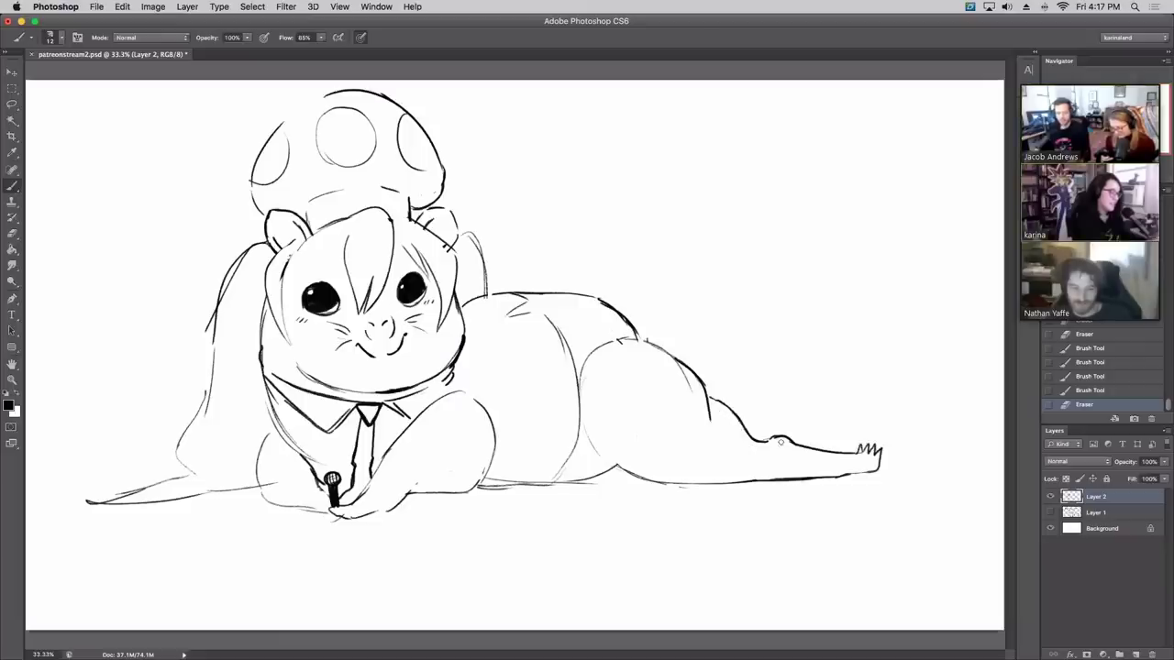
left_click_drag(780, 446, 773, 443)
mouse_move(709, 397)
left_mouse_down()
mouse_move(733, 425)
mouse_move(733, 408)
mouse_move(701, 485)
mouse_move(682, 485)
mouse_move(708, 484)
left_mouse_up()
key("e")
left_click_drag(705, 477, 737, 471)
mouse_move(727, 449)
left_mouse_down()
mouse_move(742, 468)
mouse_move(743, 444)
left_mouse_up()
left_click_drag(733, 466, 759, 446)
left_click_drag(754, 462, 772, 453)
key("super+alt+z")
key("super+alt+z")
key("super+alt+z")
key("super+alt+z")
key("super+alt+z")
key("super+alt+z")
key("super+alt+z")
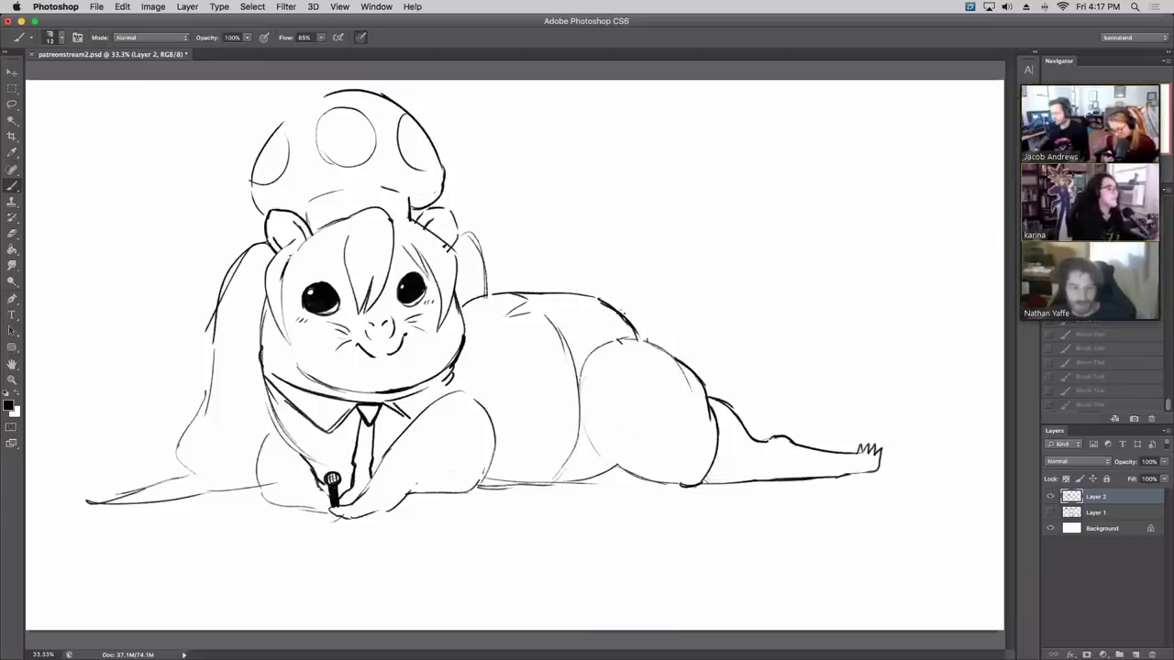
Step: Draw the skirt's hem curving from the back over the thigh to a flared corner on the ground, and erase the old thigh lines
mouse_move(606, 303)
left_mouse_down()
mouse_move(654, 334)
mouse_move(617, 469)
left_mouse_up()
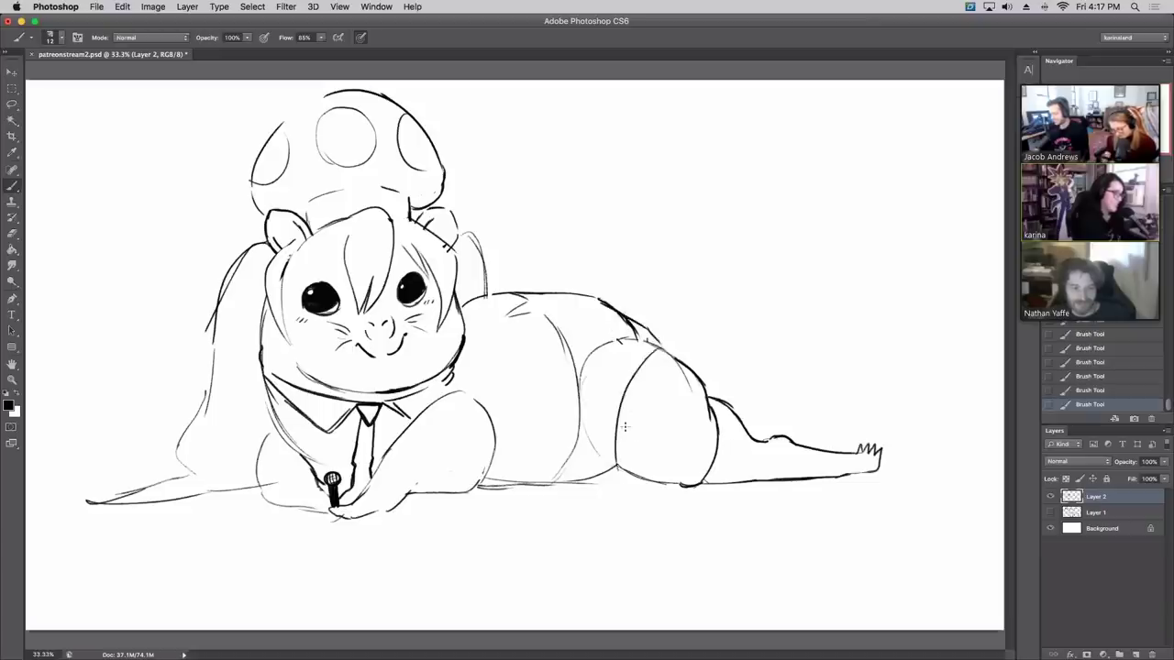
left_click_drag(622, 396, 645, 489)
left_click_drag(569, 489, 640, 494)
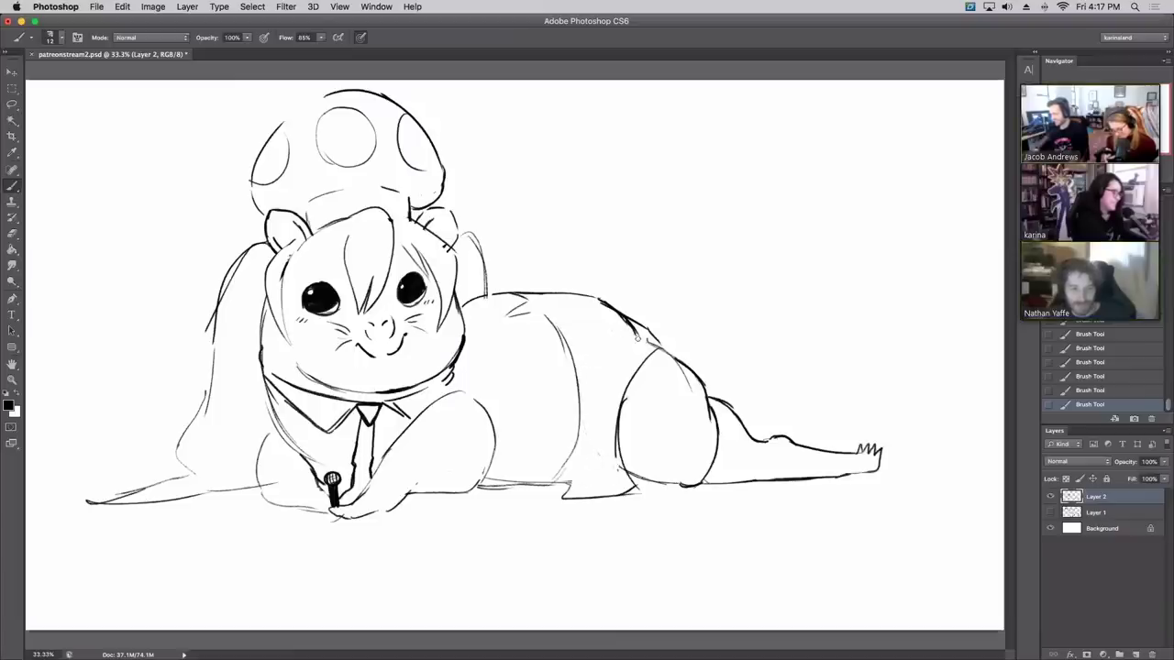
mouse_move(637, 338)
left_mouse_down()
mouse_move(627, 322)
mouse_move(639, 328)
mouse_move(600, 316)
left_mouse_up()
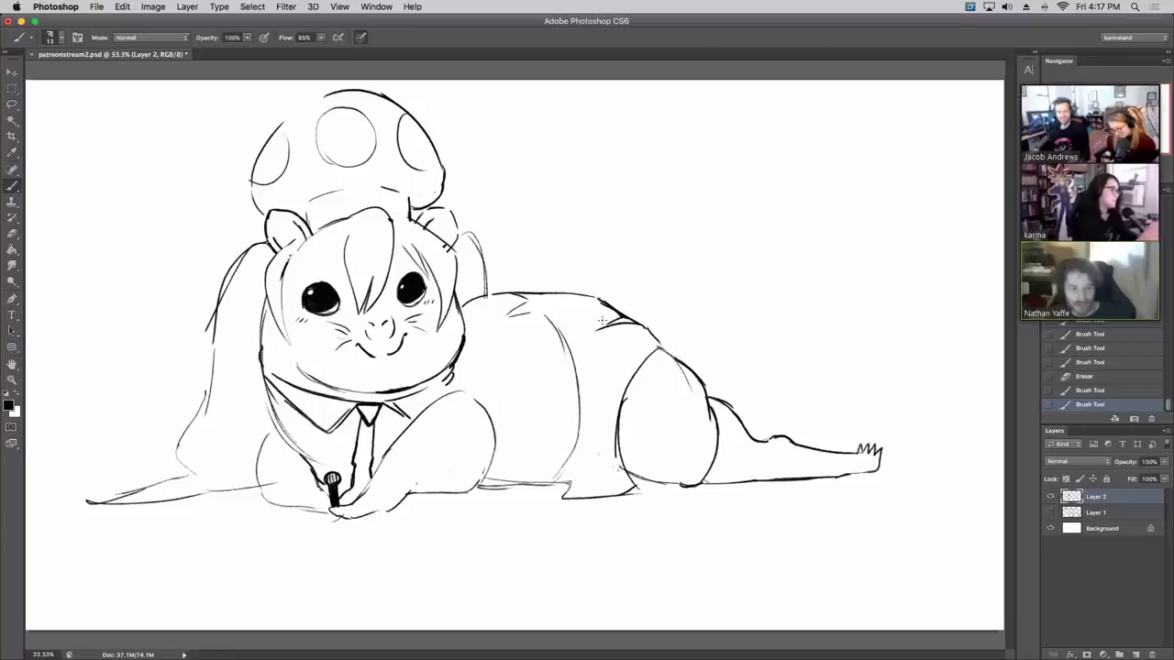
left_click_drag(612, 473, 600, 453)
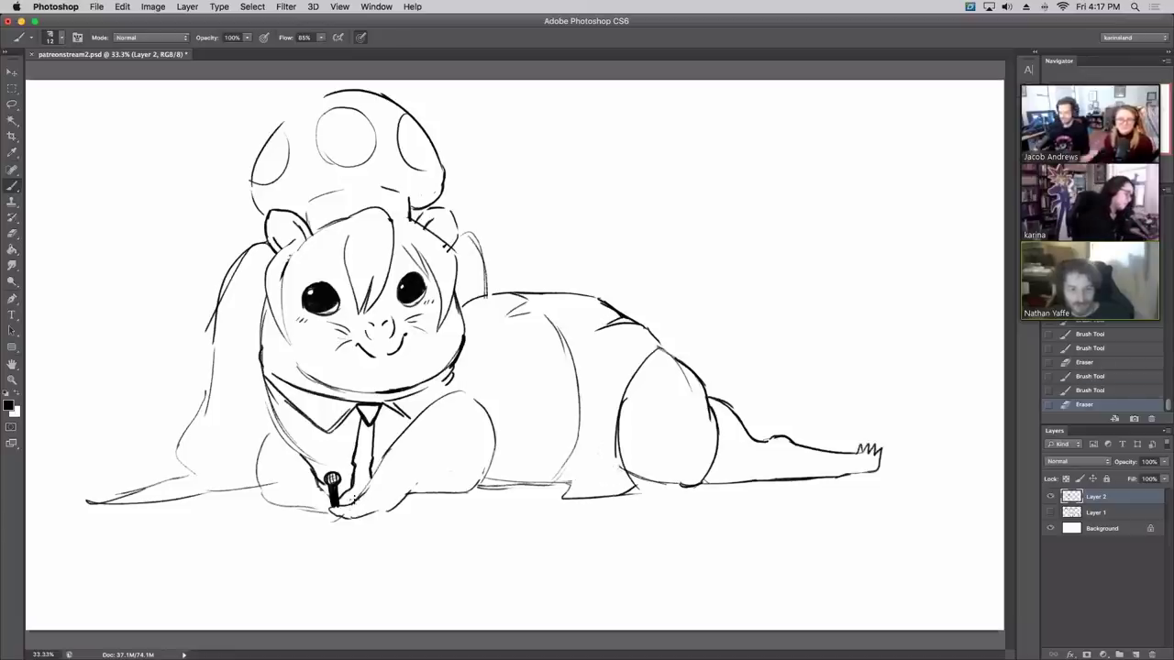
Step: Draw a flared cuff at the near wrist and a sleeve edge across its upper arm, and darken the outlines of both arms
left_click_drag(353, 499, 365, 519)
left_click_drag(358, 512, 377, 524)
left_click_drag(377, 524, 406, 496)
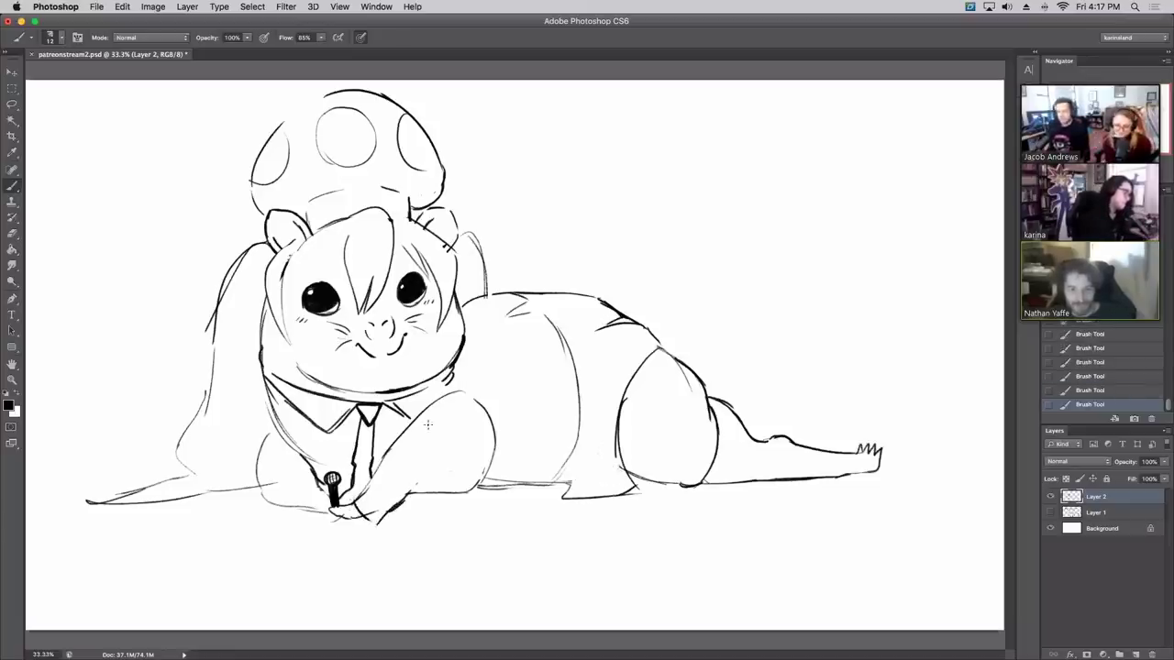
mouse_move(411, 419)
left_mouse_down()
mouse_move(436, 410)
mouse_move(455, 484)
left_mouse_up()
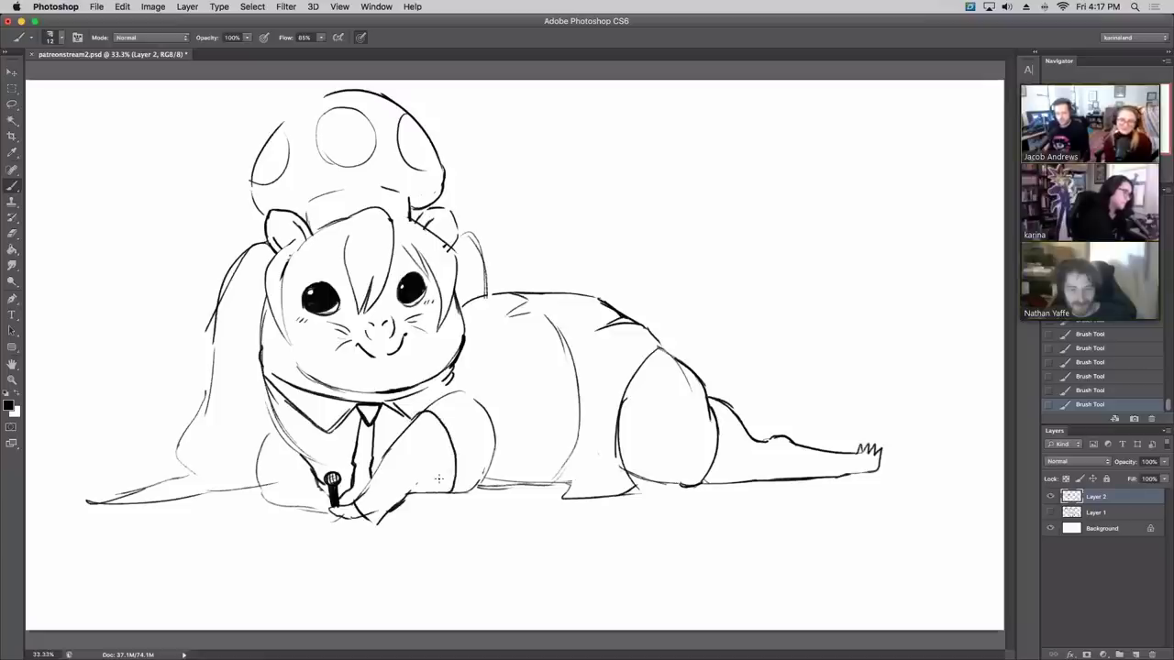
key("super+z")
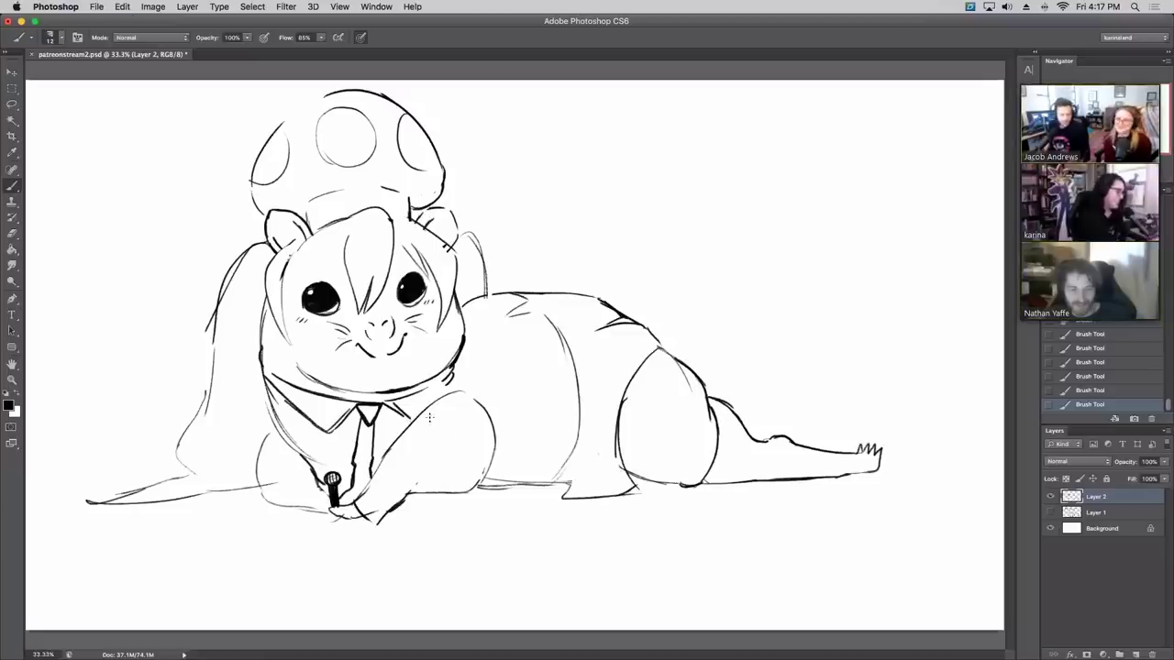
left_click_drag(422, 407, 449, 493)
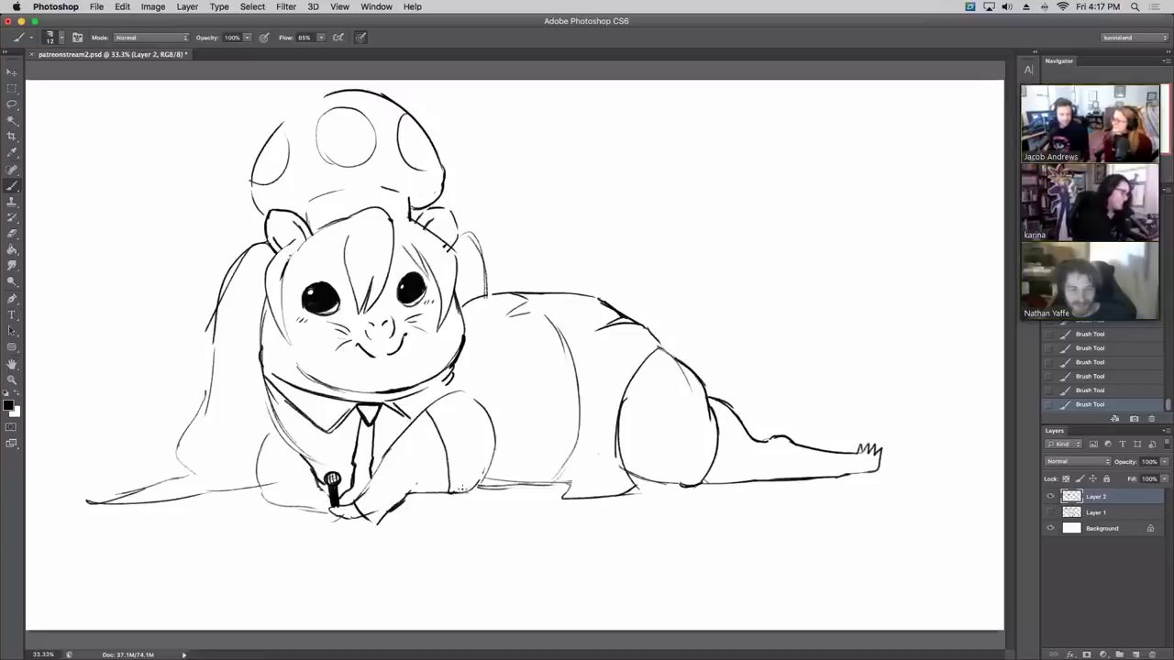
left_click_drag(427, 409, 449, 392)
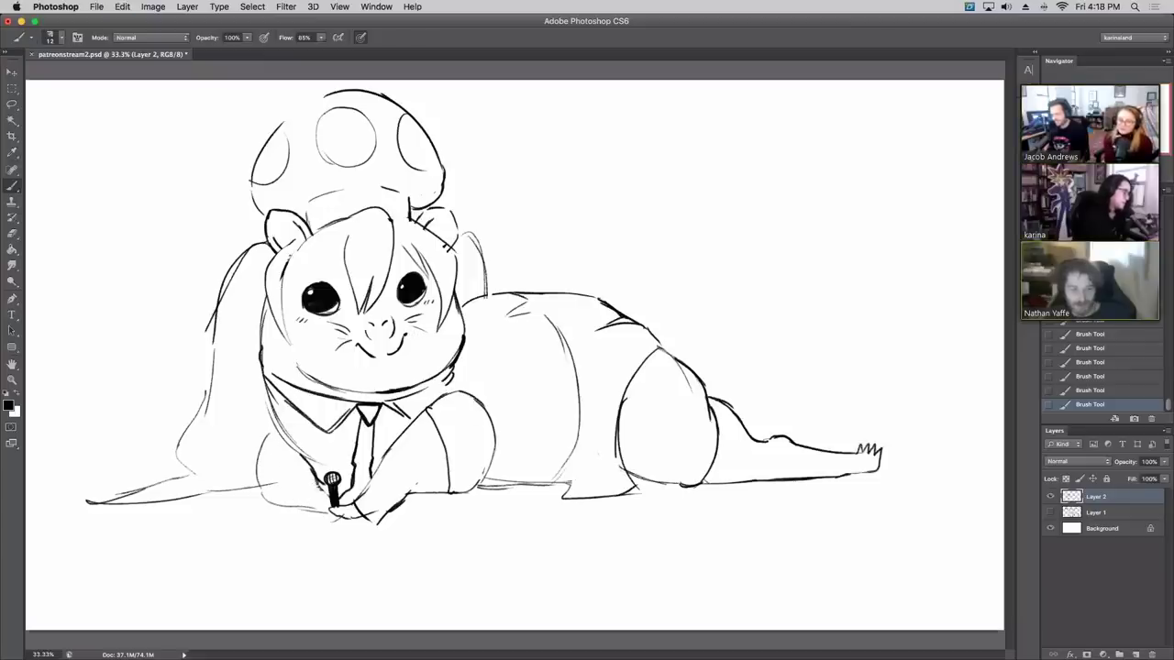
mouse_move(318, 487)
left_mouse_down()
mouse_move(287, 500)
mouse_move(257, 452)
mouse_move(272, 426)
left_mouse_up()
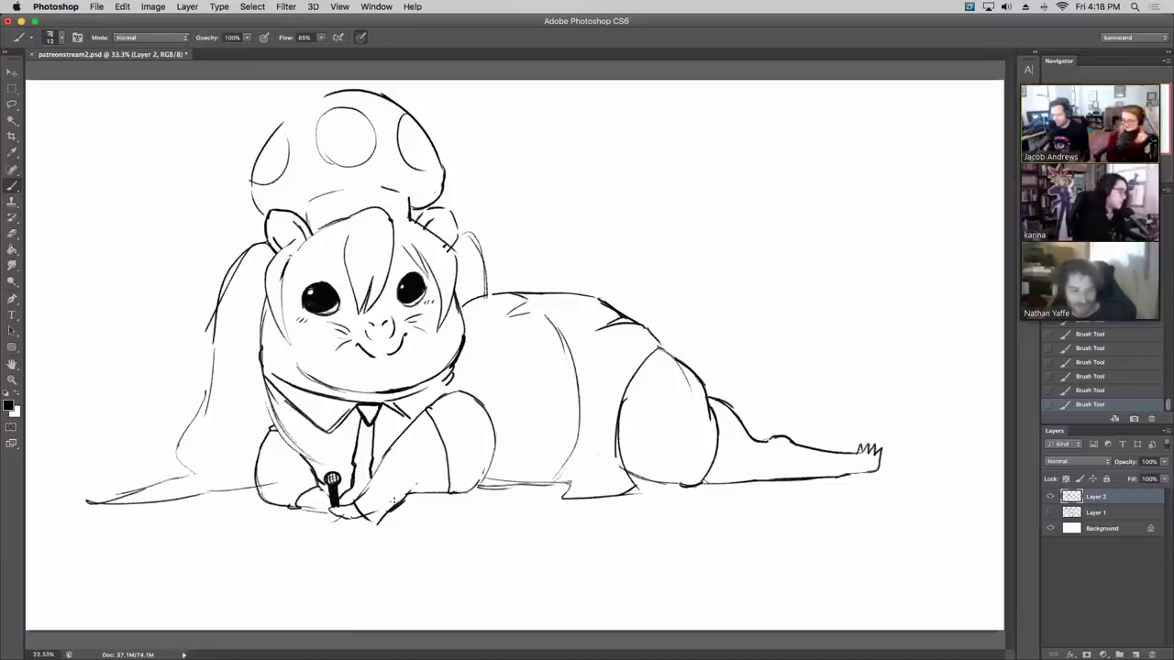
Step: Clean up the near cuff's overlapping lines and add double stripes around both sleeve cuffs
key("e")
left_click_drag(367, 510, 403, 502)
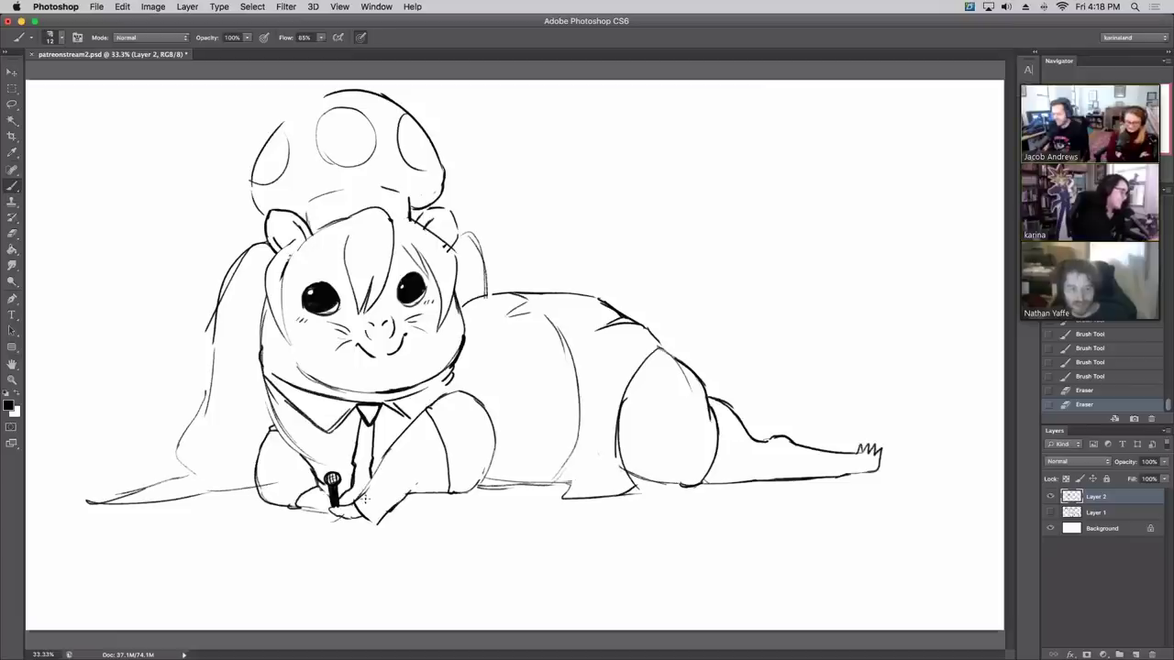
mouse_move(357, 495)
left_mouse_down()
mouse_move(379, 521)
mouse_move(387, 506)
left_mouse_up()
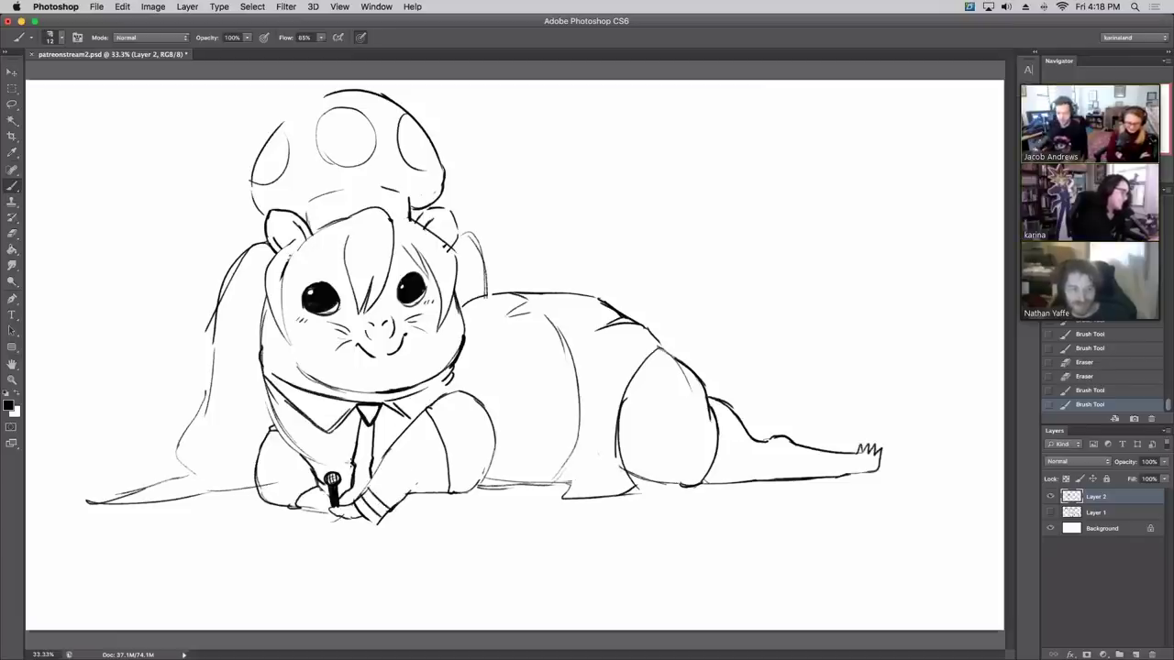
left_click_drag(273, 475, 315, 505)
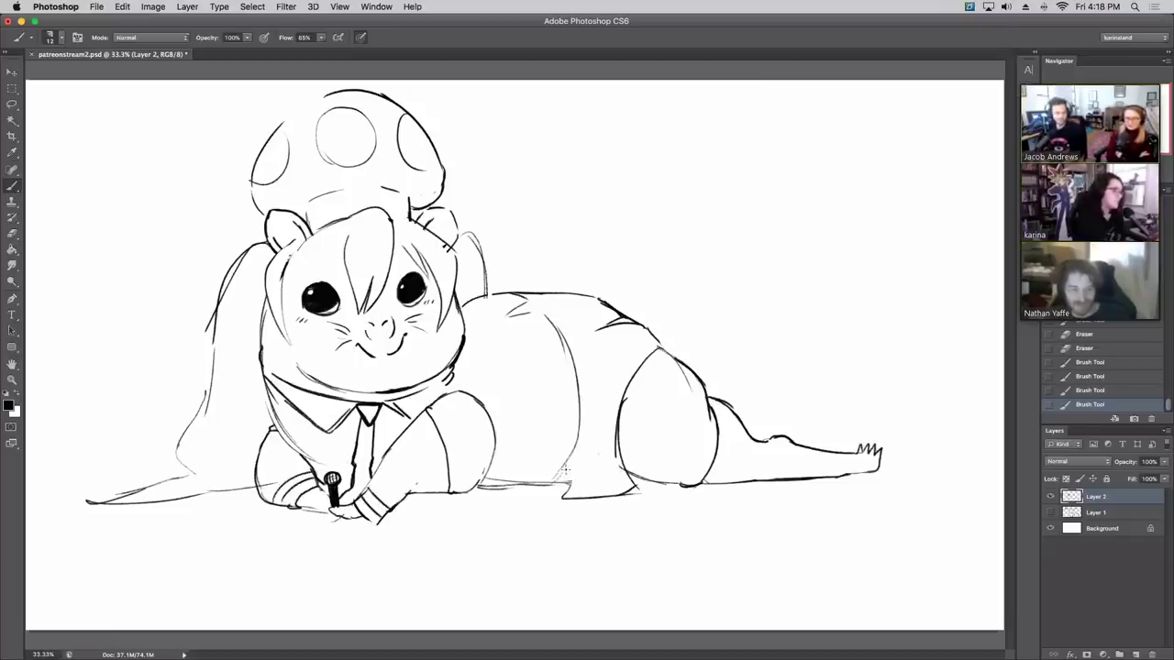
Step: Darken the waistline curve across the body and sketch the skirt's folded lower edge beside the belly
left_click_drag(574, 447, 552, 486)
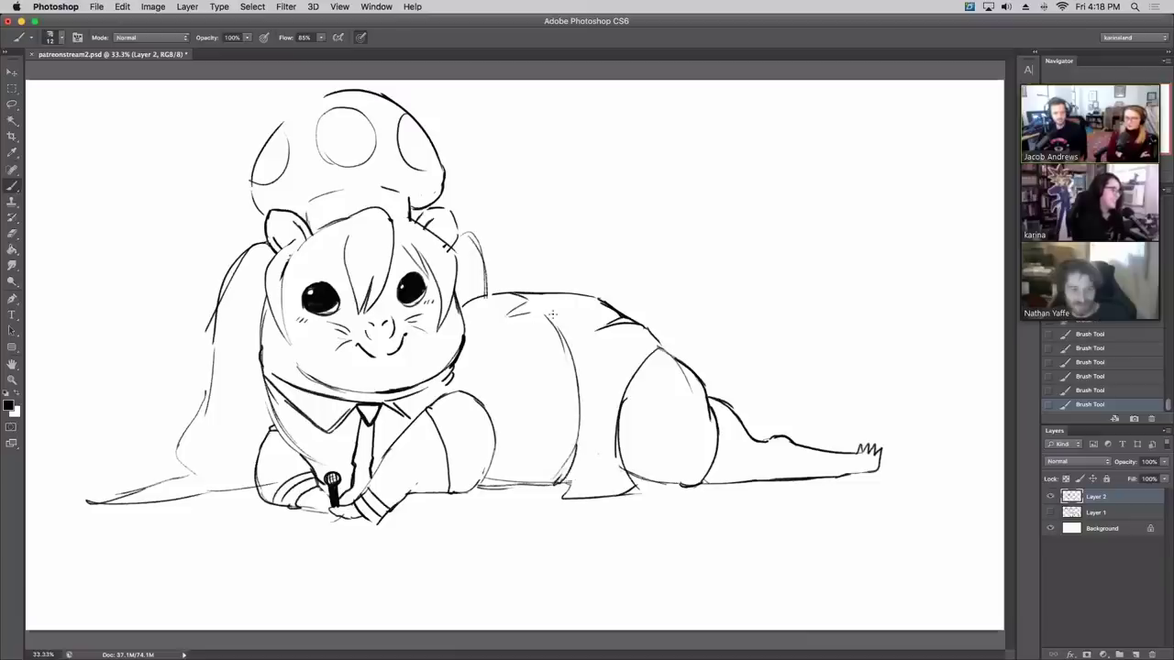
mouse_move(509, 313)
left_mouse_down()
mouse_move(538, 310)
mouse_move(568, 347)
left_mouse_up()
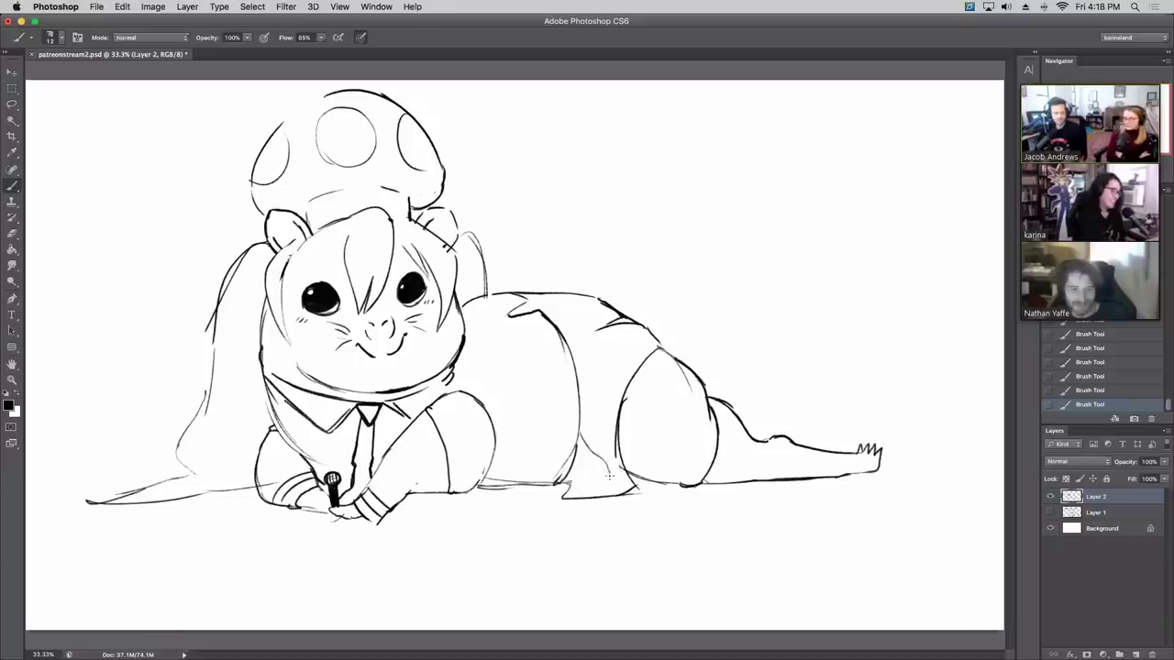
mouse_move(610, 475)
left_mouse_down()
mouse_move(601, 498)
mouse_move(583, 478)
mouse_move(565, 497)
left_mouse_up()
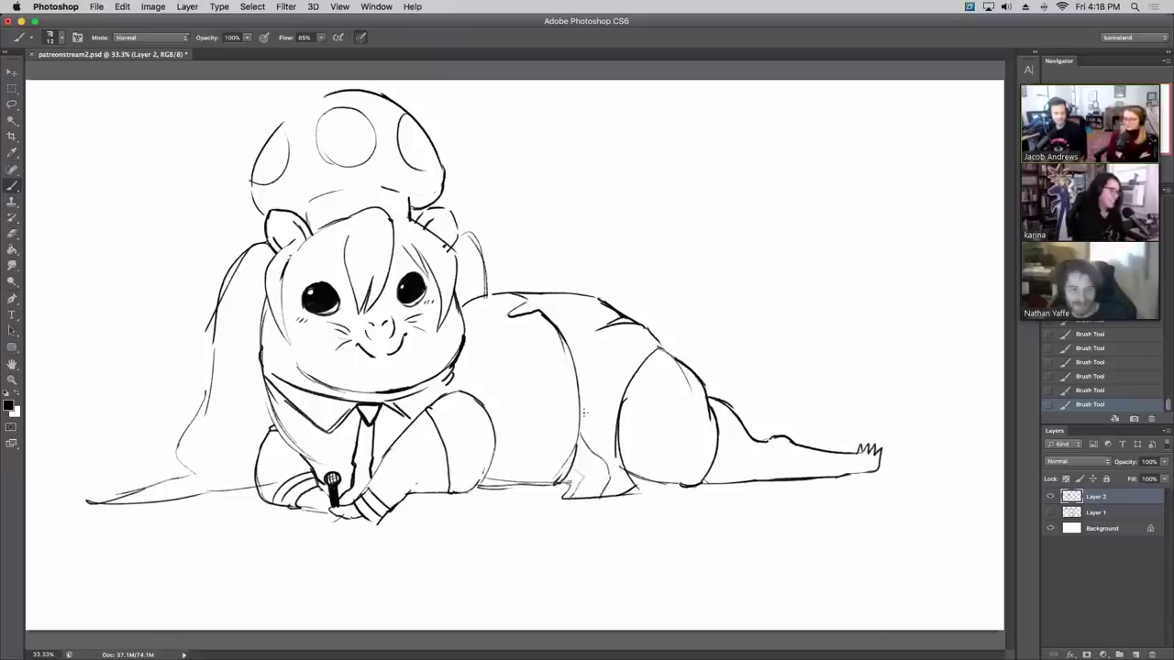
Step: Draw pleat lines across the skirt, running from the waistline to the hem
left_click_drag(584, 412, 617, 451)
key("super+z")
left_click_drag(578, 389, 618, 458)
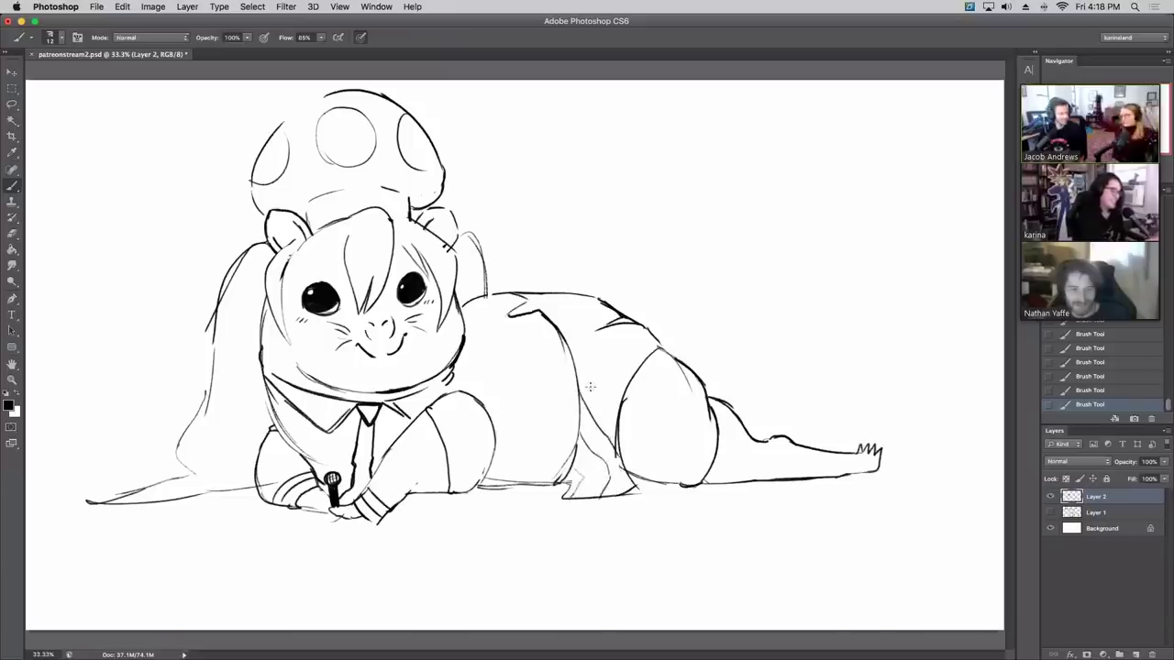
left_click_drag(608, 396, 619, 412)
mouse_move(575, 354)
left_mouse_down()
mouse_move(635, 365)
mouse_move(628, 334)
left_mouse_up()
mouse_move(551, 318)
left_mouse_down()
mouse_move(605, 313)
mouse_move(565, 299)
left_mouse_up()
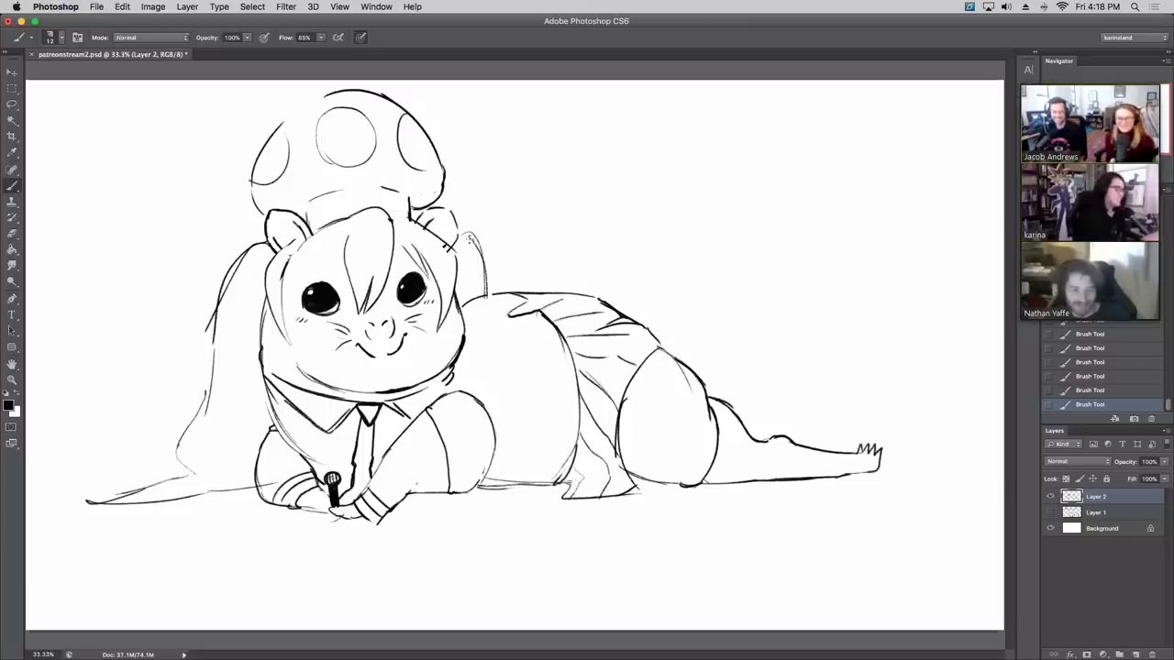
Step: Darken the outlines of the right ear and the left pigtail, and draw black-filled rectangular hair ties on both sides of the head
mouse_move(459, 233)
left_mouse_down()
mouse_move(471, 238)
mouse_move(444, 211)
mouse_move(451, 248)
left_mouse_up()
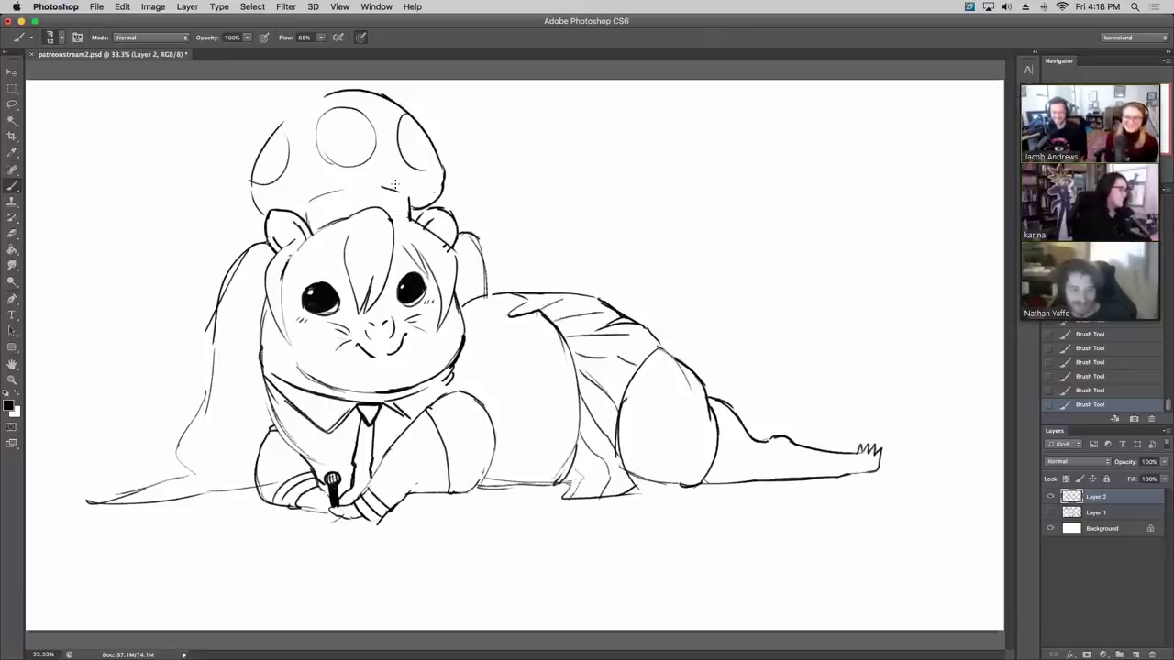
left_click_drag(209, 396, 214, 334)
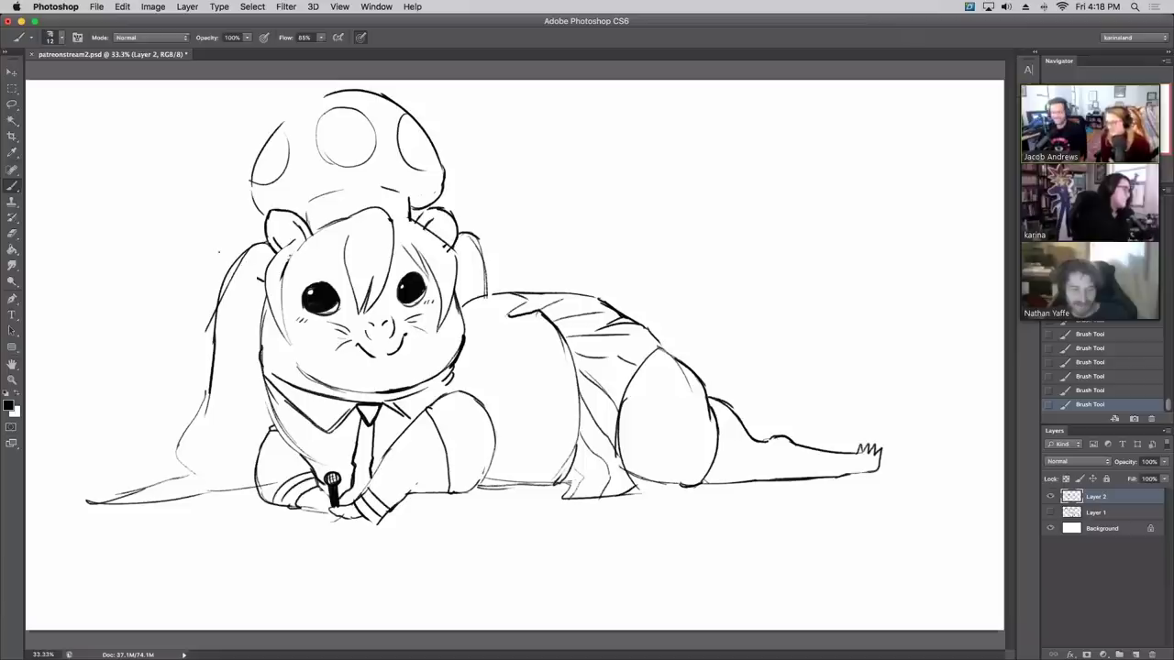
left_click_drag(219, 250, 255, 261)
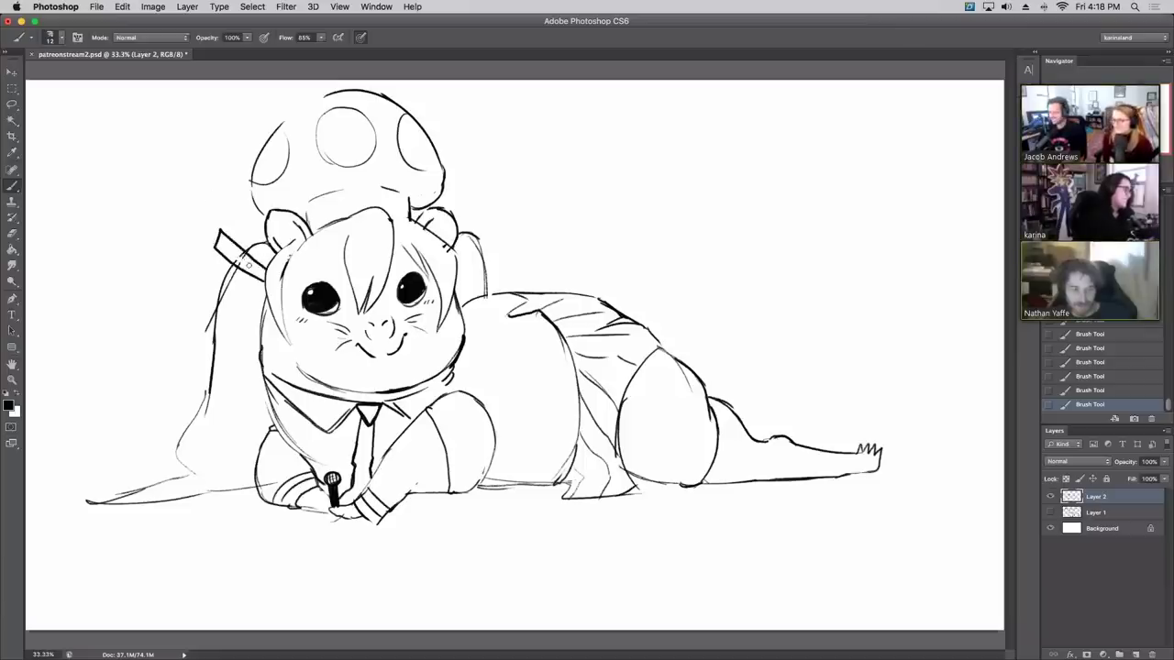
left_click_drag(238, 252, 264, 275)
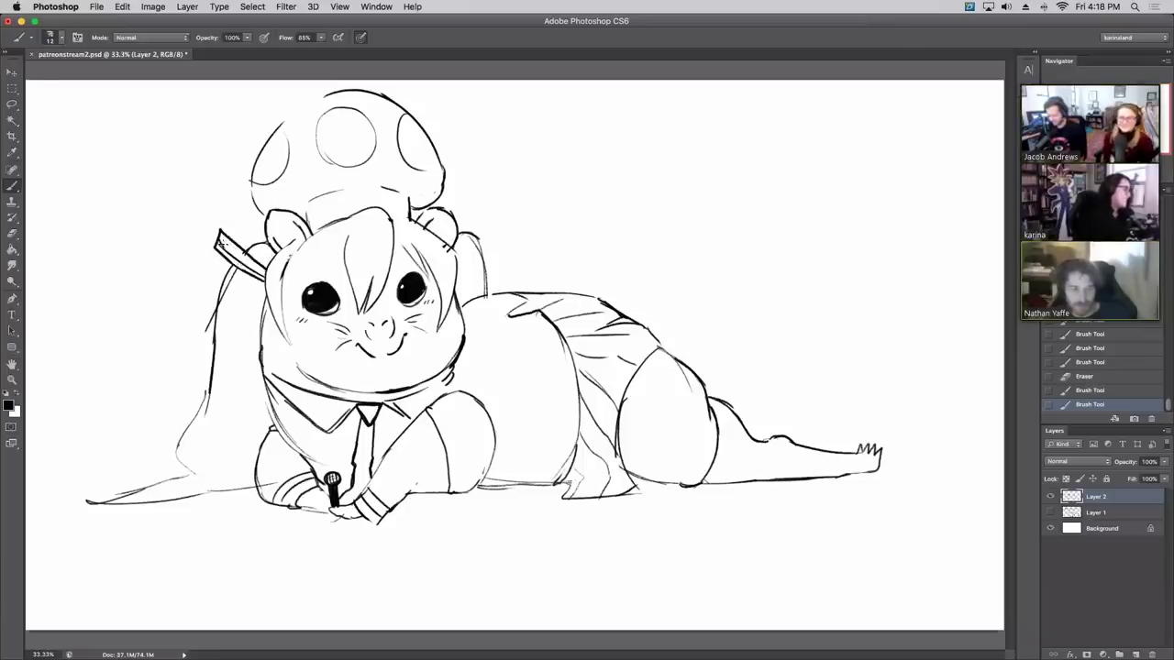
mouse_move(220, 240)
left_mouse_down()
mouse_move(264, 274)
mouse_move(249, 265)
left_mouse_up()
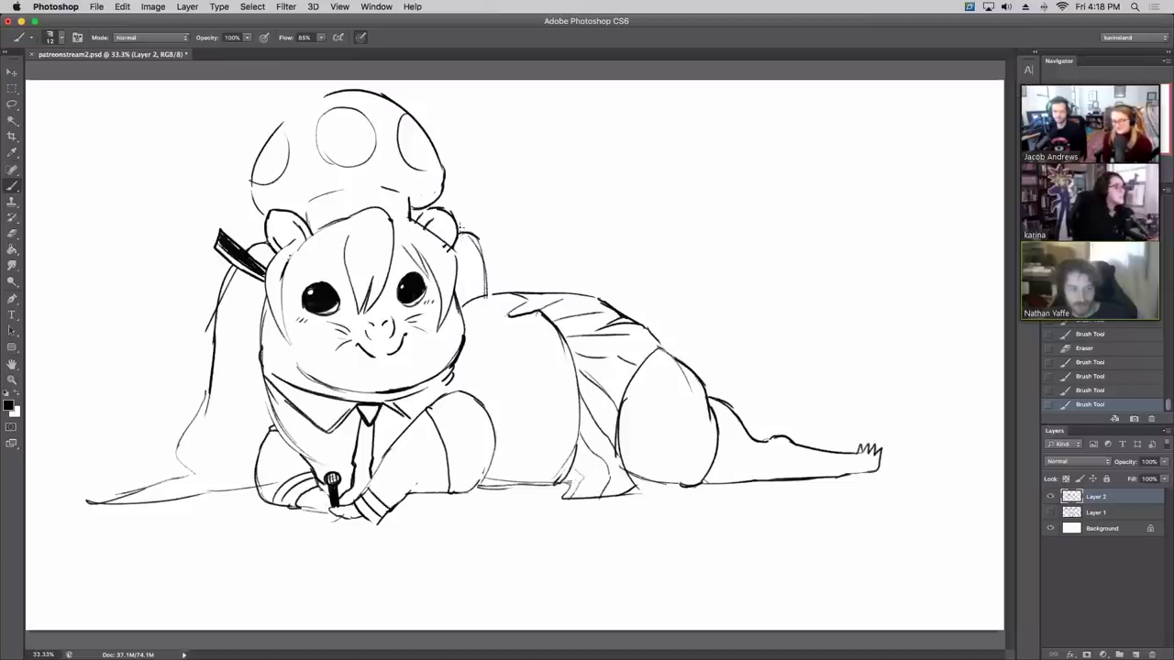
mouse_move(462, 257)
left_mouse_down()
mouse_move(492, 231)
mouse_move(457, 264)
left_mouse_up()
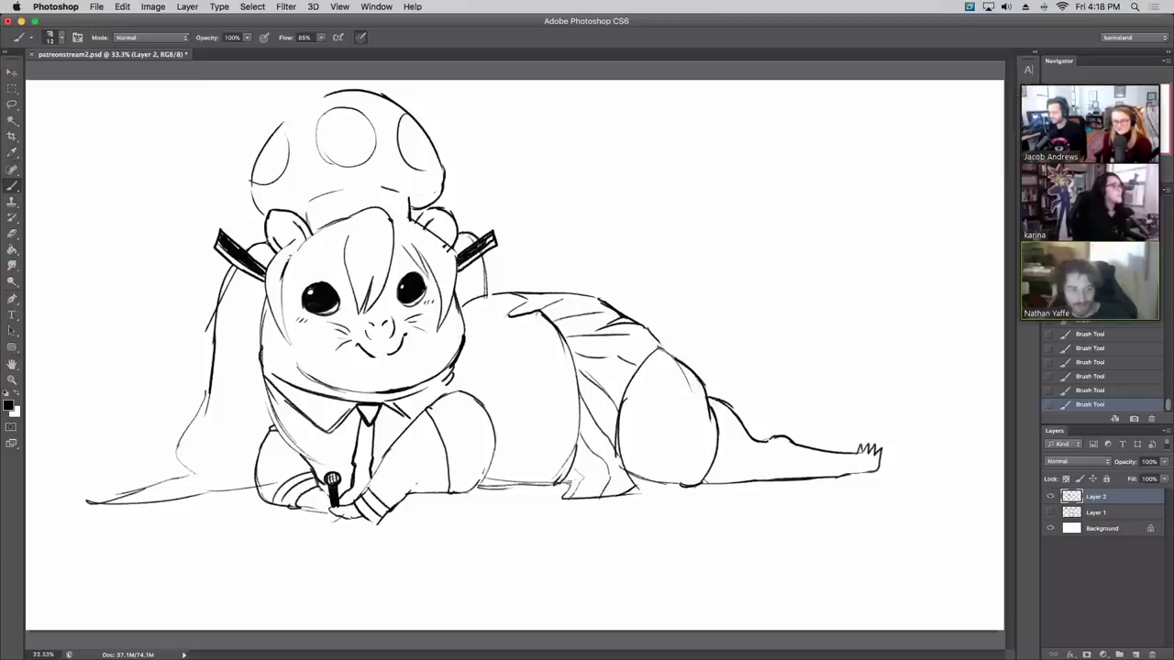
Step: Set the brush size to 26 px, then fill the necktie and the near sleeve's cuff with black, leaving the cuff stripe white
right_click(662, 391)
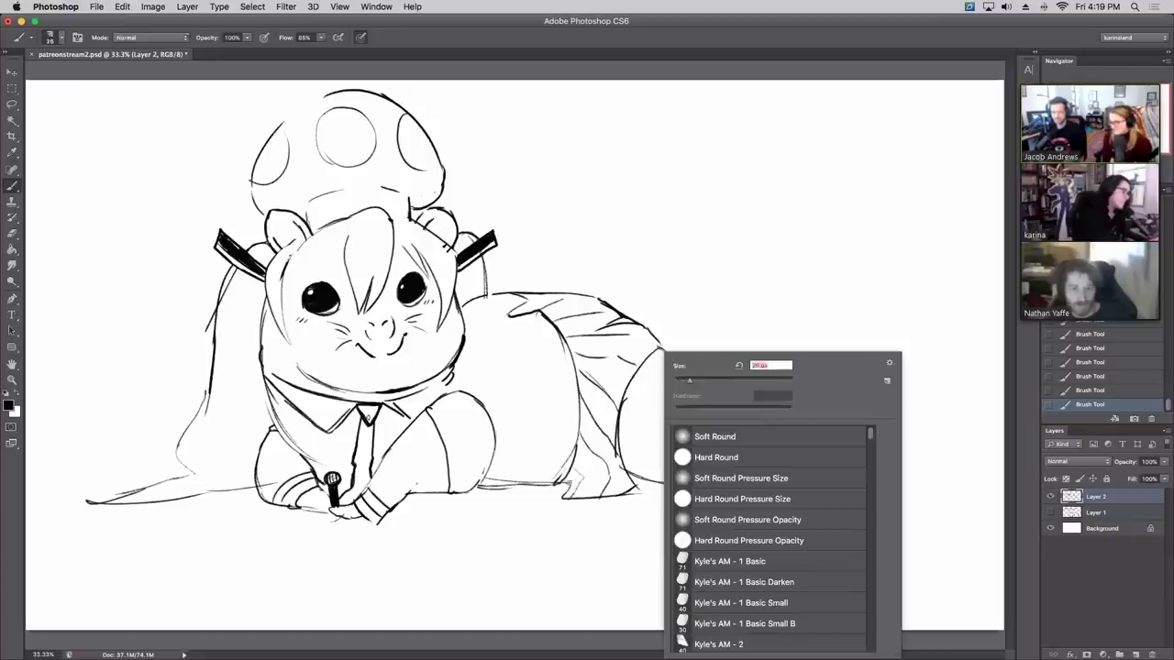
left_click_drag(366, 419, 370, 415)
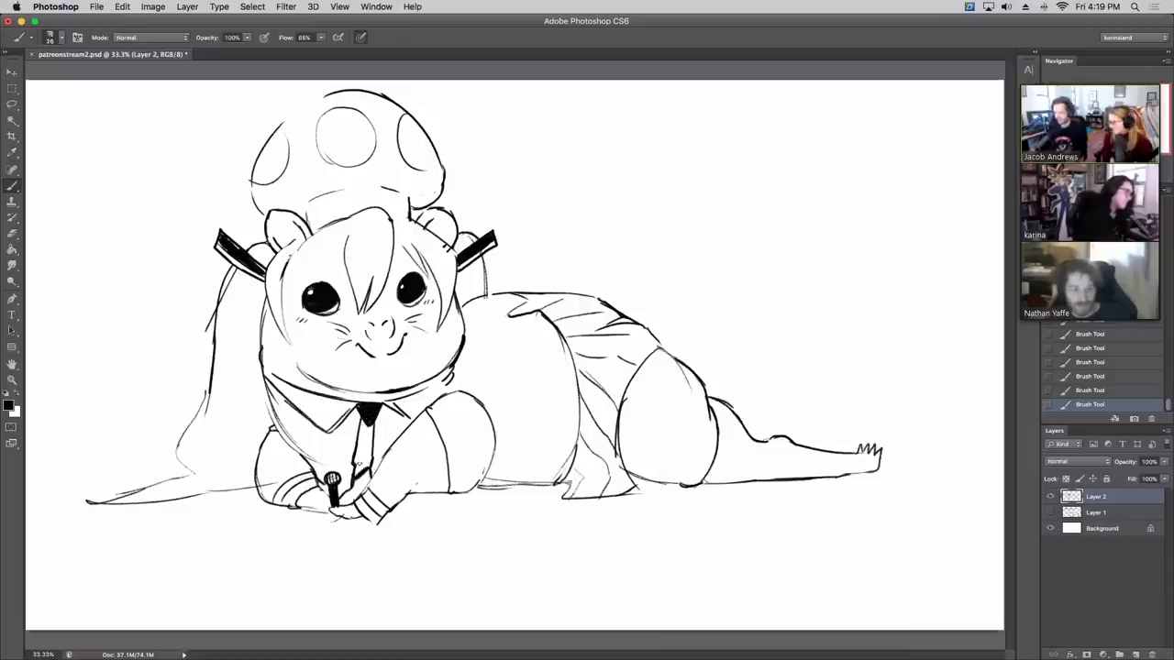
mouse_move(358, 468)
left_mouse_down()
mouse_move(370, 447)
mouse_move(363, 472)
left_mouse_up()
mouse_move(361, 420)
left_mouse_down()
mouse_move(354, 501)
mouse_move(343, 504)
mouse_move(377, 524)
mouse_move(431, 418)
left_mouse_up()
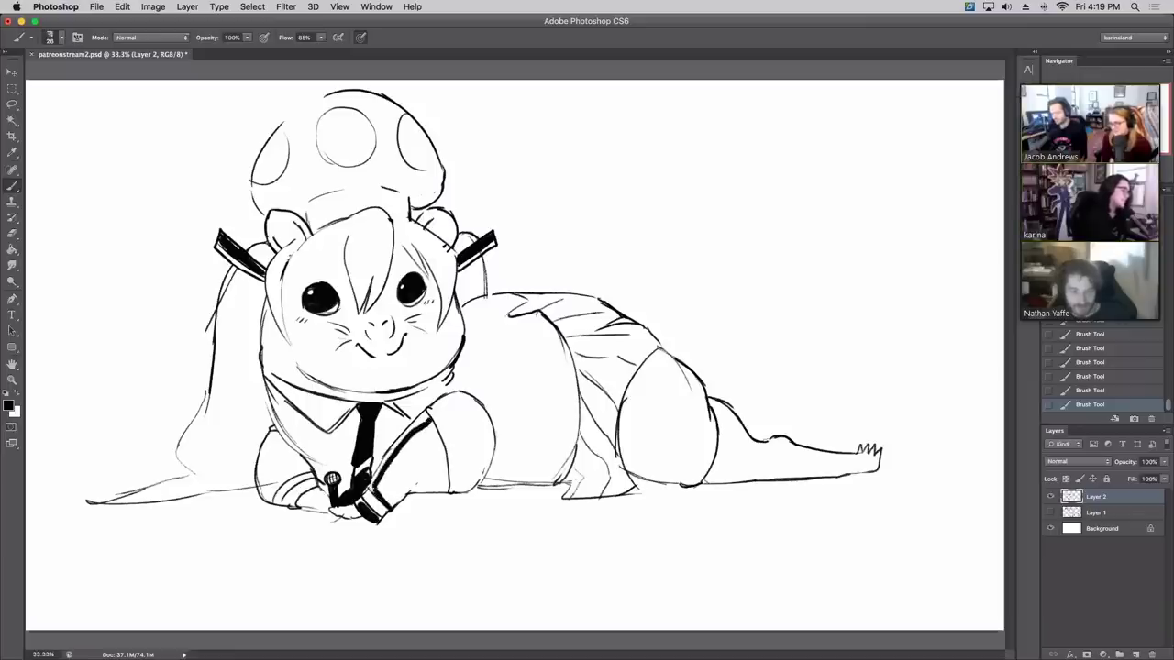
Step: Fill both arm sleeves with solid black, keeping the cuff stripes white
mouse_move(375, 488)
left_mouse_down()
mouse_move(420, 420)
mouse_move(449, 493)
mouse_move(367, 503)
mouse_move(393, 473)
mouse_move(440, 484)
mouse_move(424, 487)
mouse_move(429, 427)
mouse_move(396, 477)
mouse_move(414, 451)
mouse_move(424, 482)
mouse_move(447, 429)
left_mouse_up()
left_click_drag(392, 468, 431, 443)
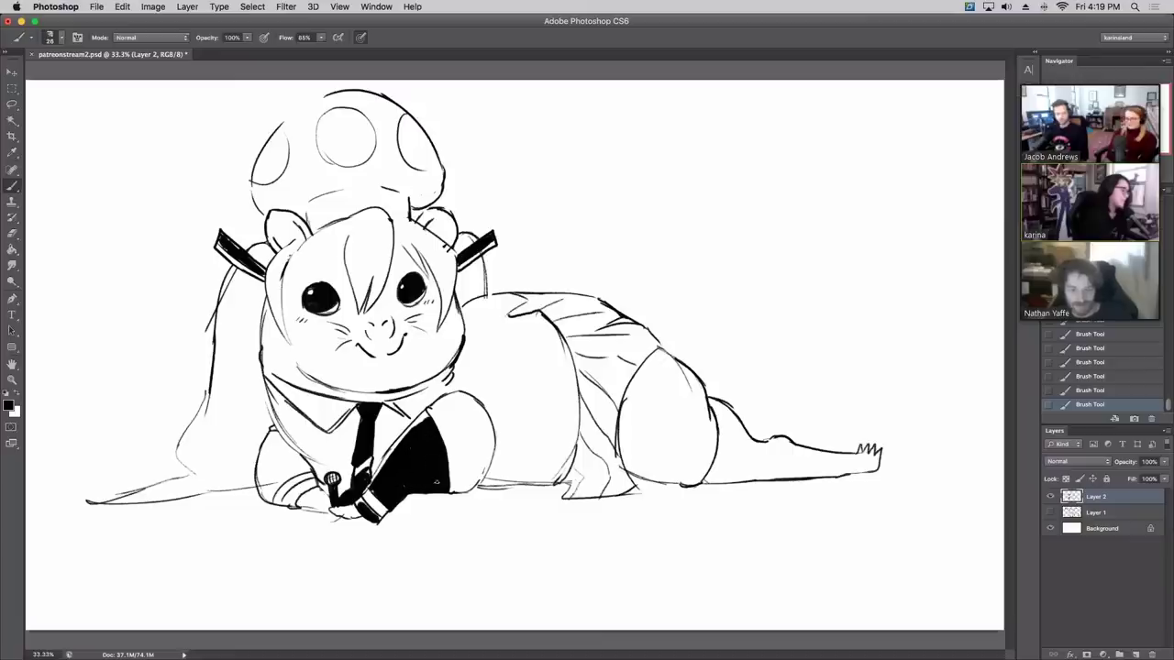
mouse_move(298, 506)
left_mouse_down()
mouse_move(282, 494)
mouse_move(310, 484)
mouse_move(291, 501)
mouse_move(297, 459)
mouse_move(277, 435)
mouse_move(258, 461)
mouse_move(266, 500)
mouse_move(262, 471)
mouse_move(293, 473)
mouse_move(275, 486)
mouse_move(267, 459)
mouse_move(271, 477)
mouse_move(286, 440)
mouse_move(296, 470)
left_mouse_up()
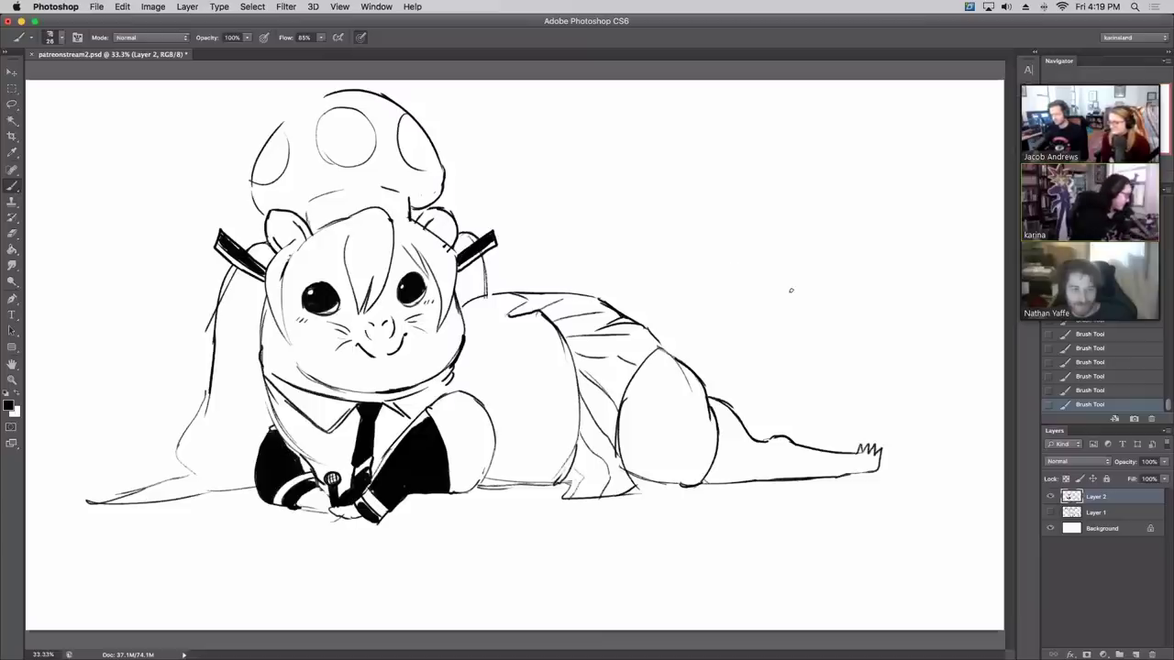
Step: Reduce the brush size to 13 px
right_click(695, 338)
left_click(793, 349)
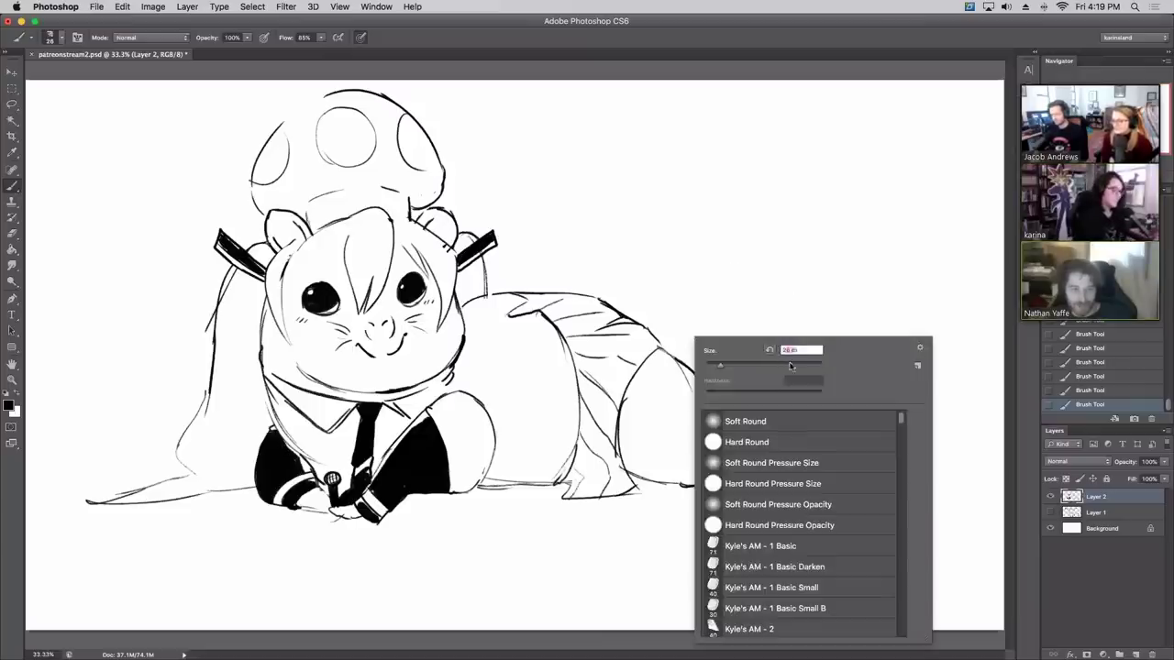
left_click(794, 349)
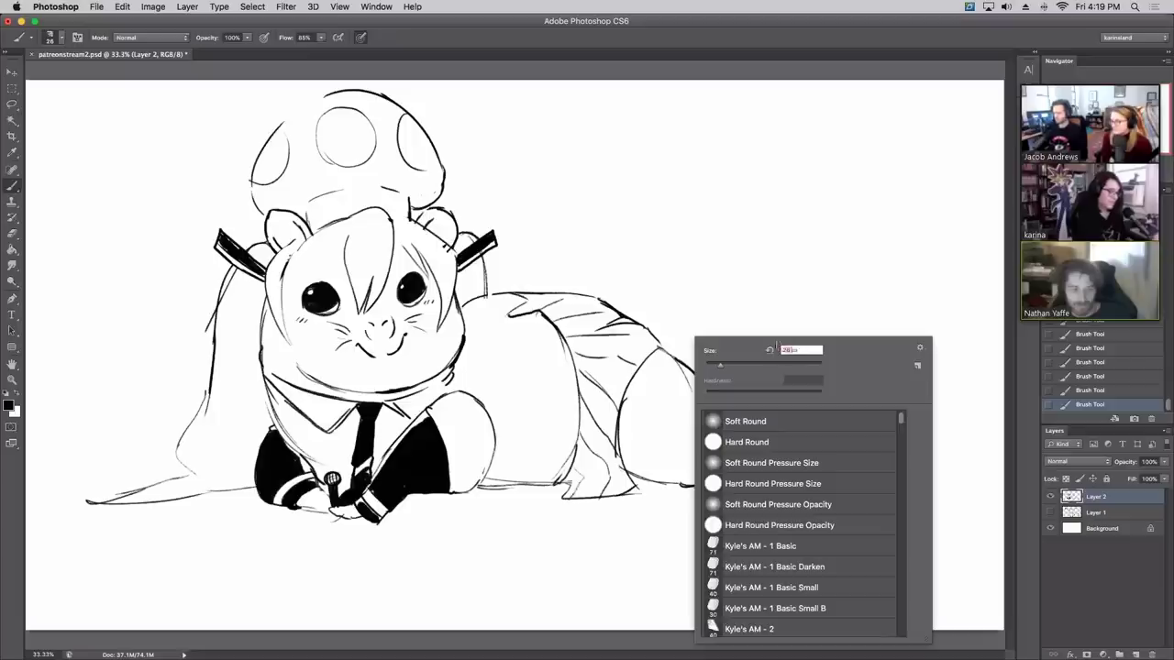
key("Return")
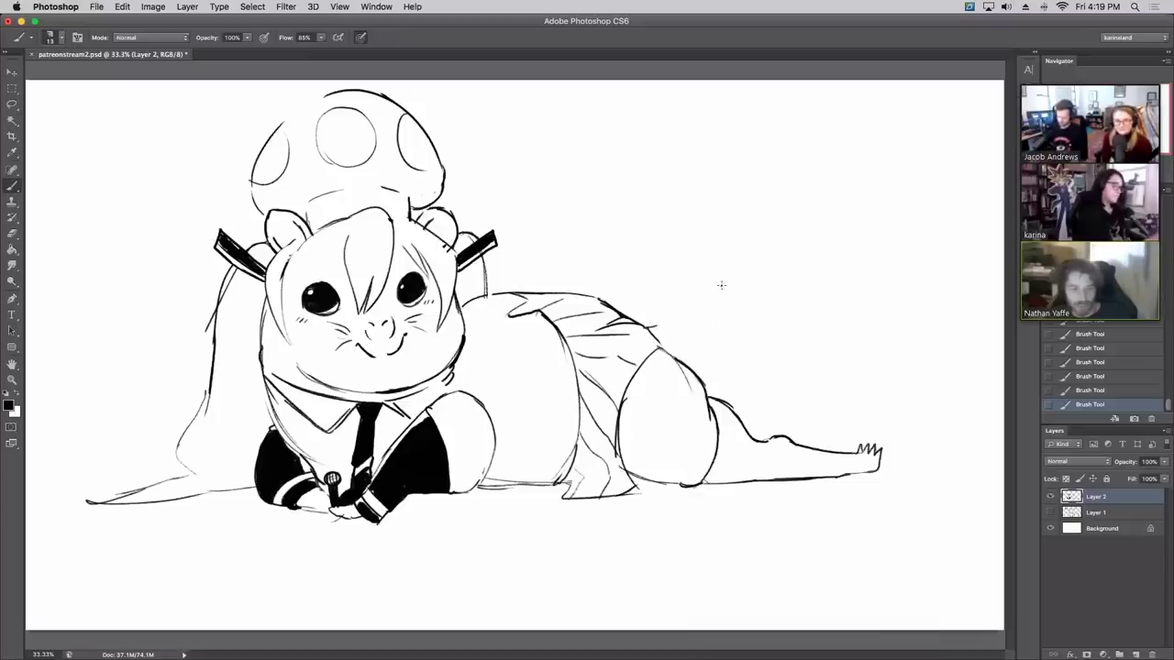
Step: Draw the long curling tail's outer edge rising from the back of the skirt, and the start of its lower edge
left_click_drag(643, 326, 720, 285)
key("super+z")
mouse_move(643, 323)
left_mouse_down()
mouse_move(732, 229)
mouse_move(917, 154)
mouse_move(903, 252)
left_mouse_up()
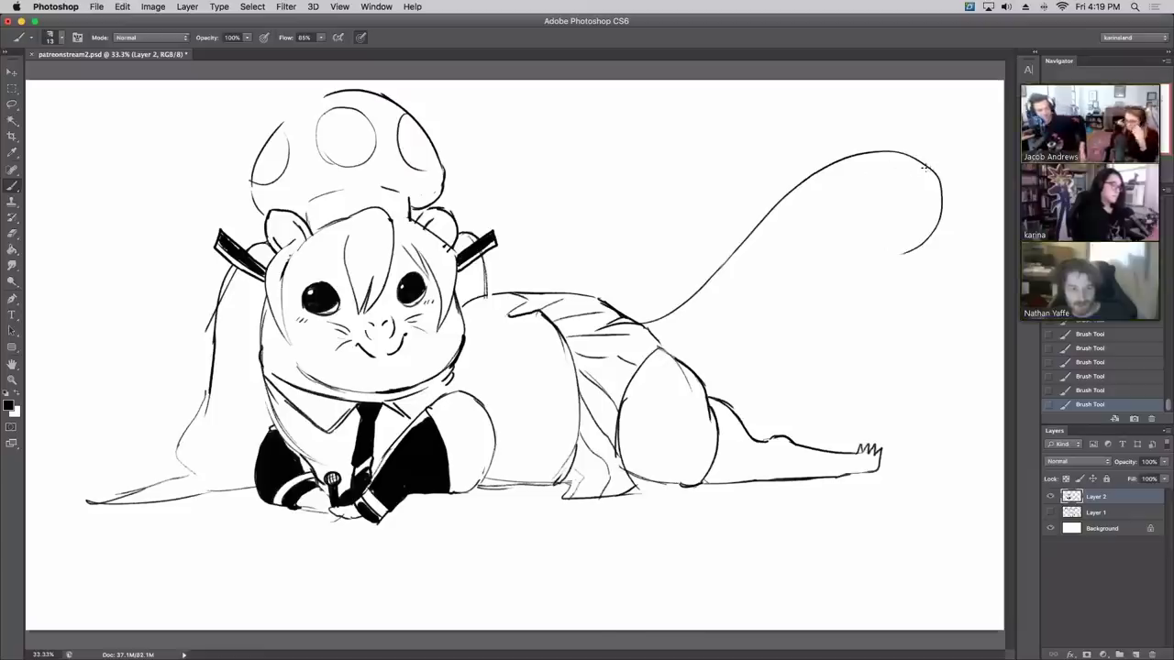
left_click_drag(925, 167, 892, 286)
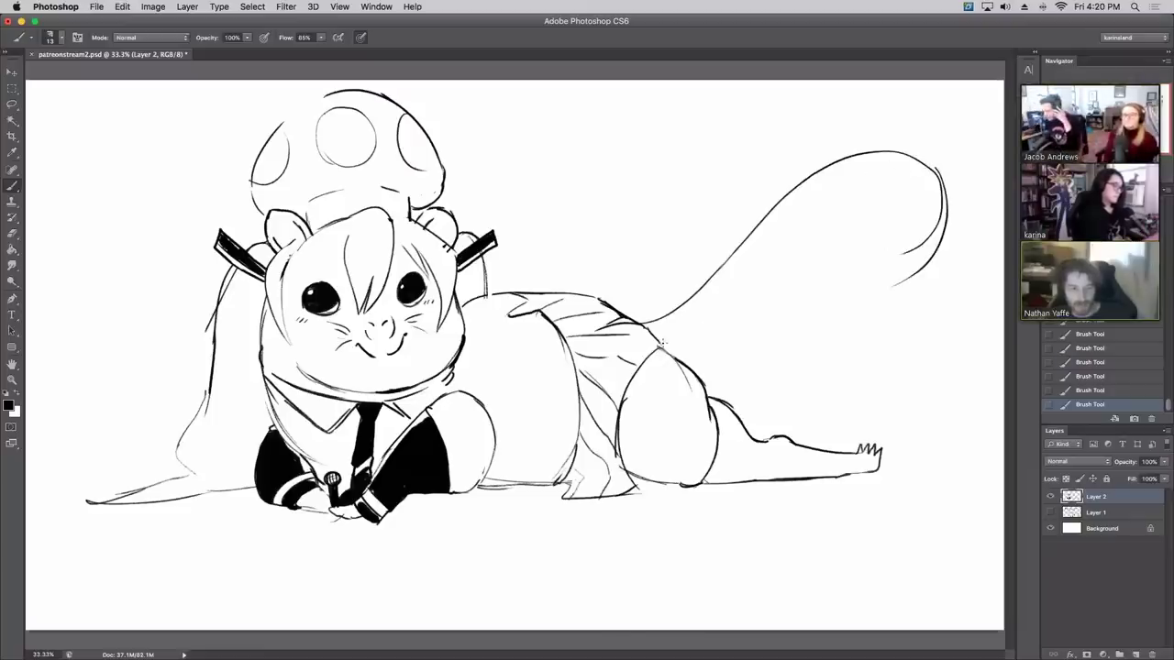
left_click_drag(662, 344, 776, 246)
key("super+z")
left_click_drag(662, 343, 779, 234)
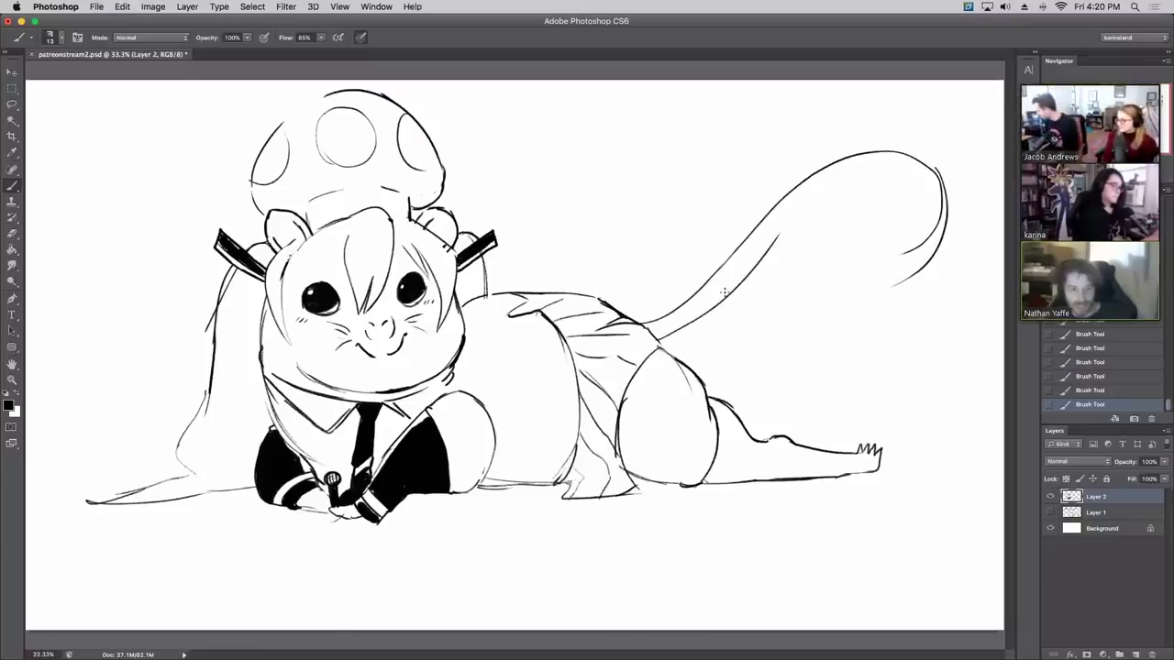
Step: Complete the tail's inner curve up to a rounded tip and clean up the lines around its bend
mouse_move(734, 286)
left_mouse_down()
mouse_move(825, 193)
mouse_move(850, 185)
left_mouse_up()
key("super+z")
mouse_move(772, 246)
left_mouse_down()
mouse_move(886, 172)
mouse_move(917, 180)
mouse_move(898, 255)
left_mouse_up()
key("super+z")
mouse_move(900, 172)
left_mouse_down()
mouse_move(924, 196)
mouse_move(880, 274)
mouse_move(914, 279)
left_mouse_up()
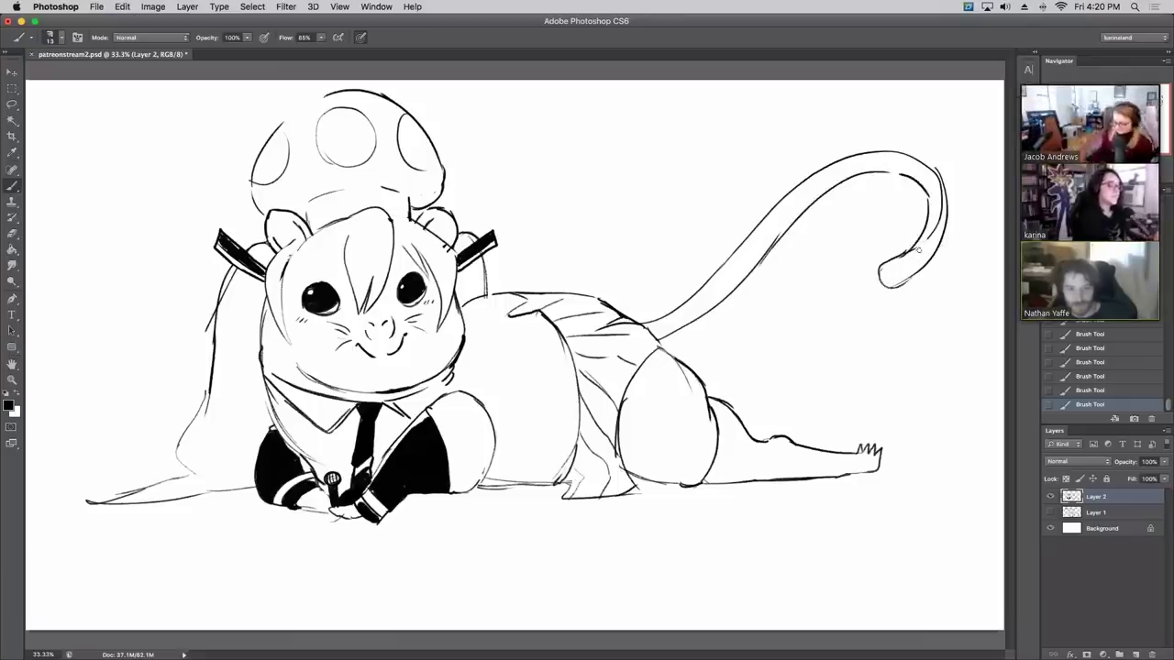
left_click_drag(940, 195, 945, 164)
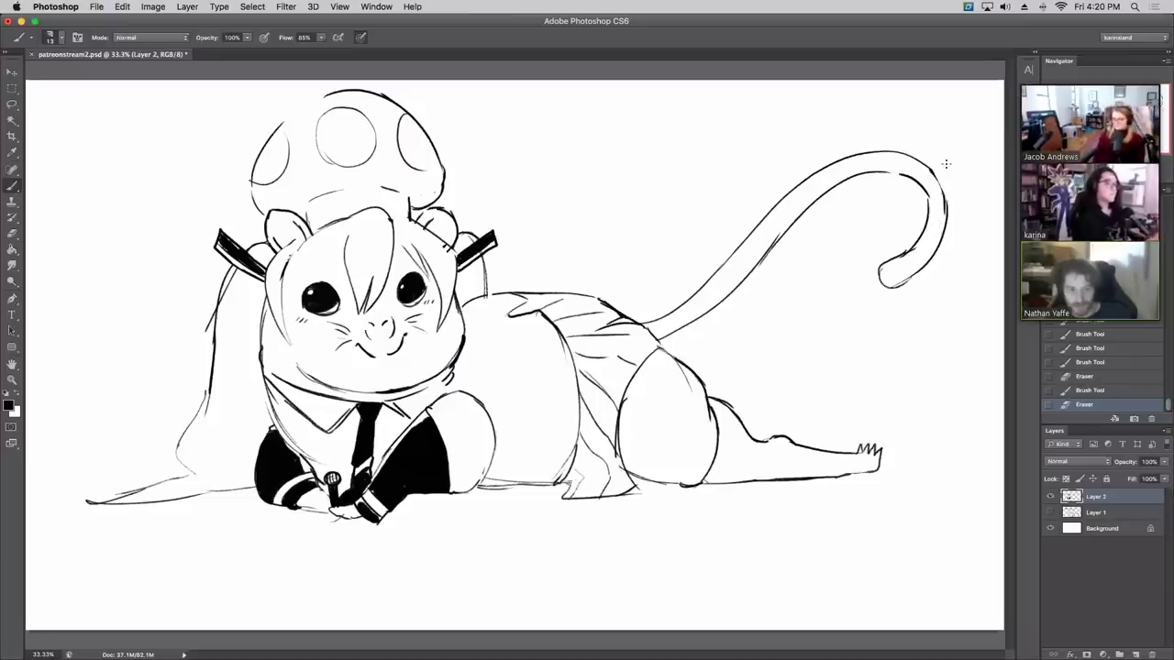
Step: Set the brush size to 41 px and fill the lower leg and foot with solid black as a stocking
right_click(747, 425)
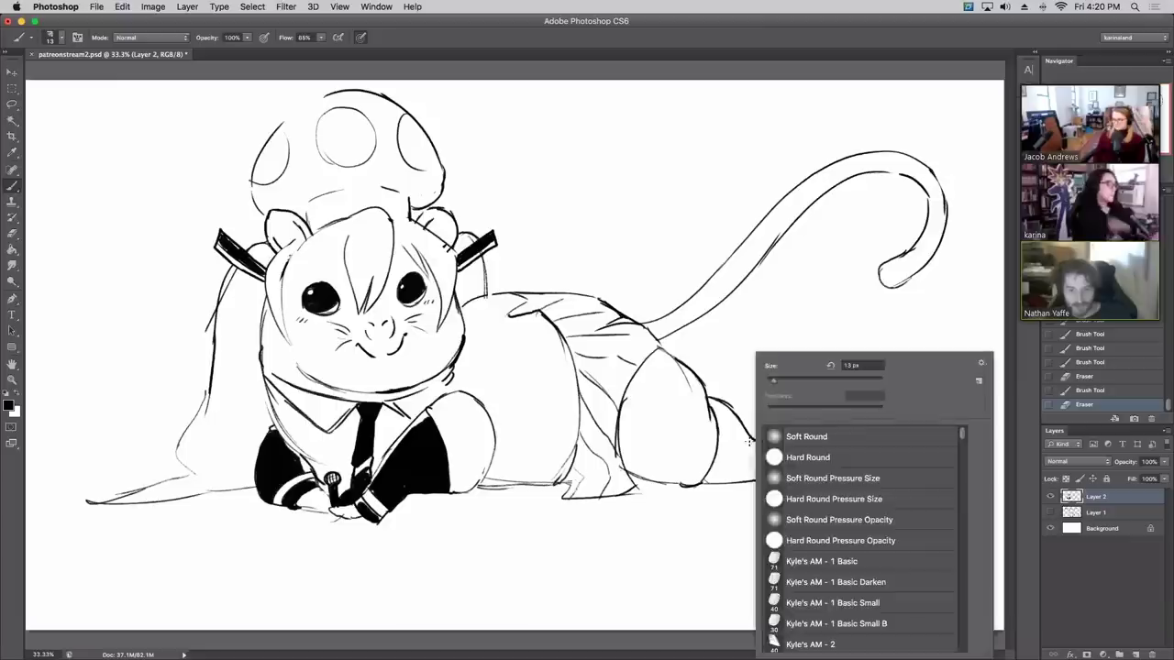
left_click(785, 384)
mouse_move(712, 403)
left_mouse_down()
mouse_move(713, 472)
mouse_move(766, 470)
left_mouse_up()
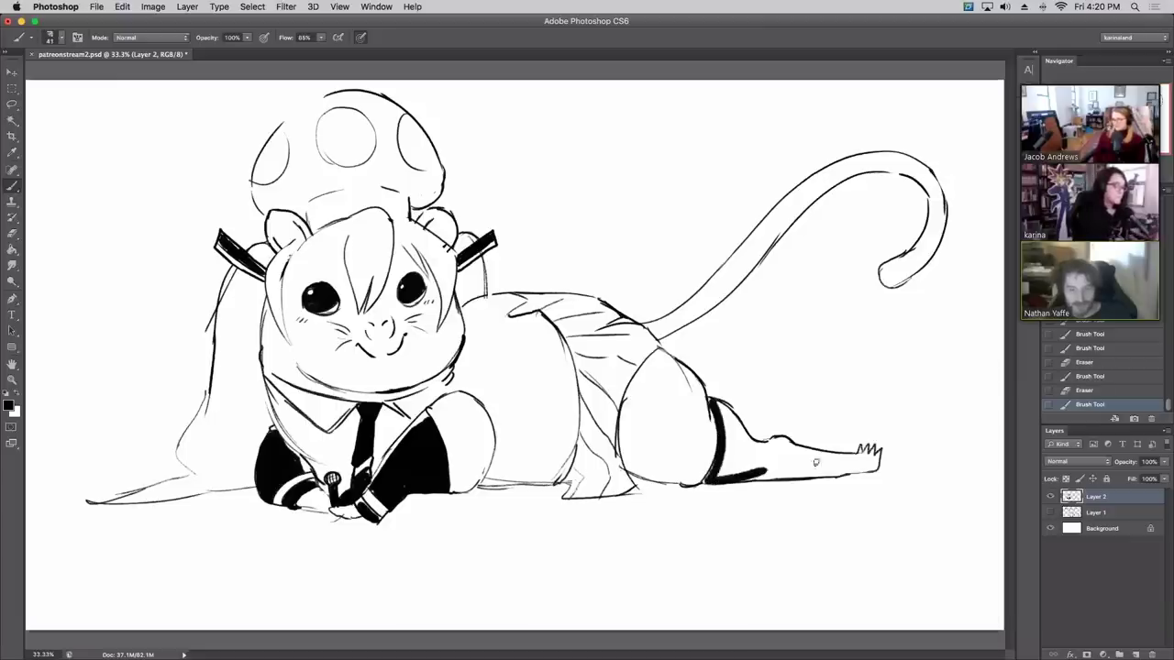
mouse_move(858, 460)
left_mouse_down()
mouse_move(870, 448)
mouse_move(876, 458)
mouse_move(741, 476)
left_mouse_up()
left_click_drag(875, 458, 762, 436)
mouse_move(717, 400)
left_mouse_down()
mouse_move(790, 449)
mouse_move(724, 420)
mouse_move(728, 477)
mouse_move(849, 464)
mouse_move(735, 429)
mouse_move(732, 462)
mouse_move(794, 455)
mouse_move(739, 445)
left_mouse_up()
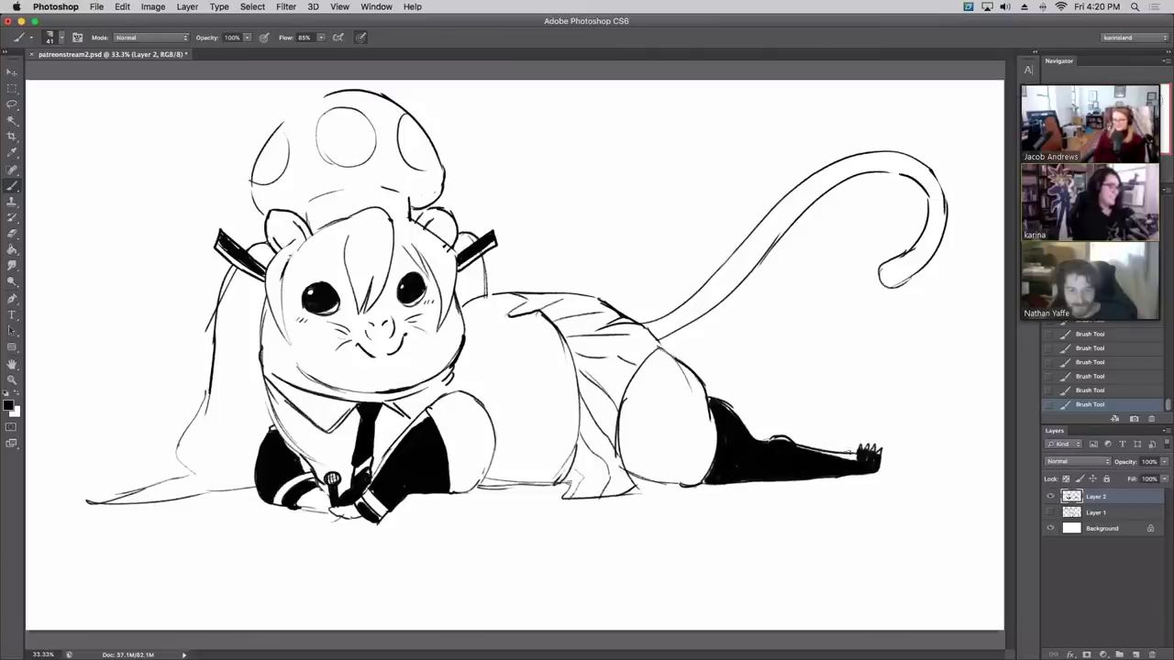
left_click_drag(824, 459, 862, 452)
Step: Set the brush size to 12 px, clear the mushroom cap's centre and right spots, and draw an inner ring in the left spot
right_click(866, 428)
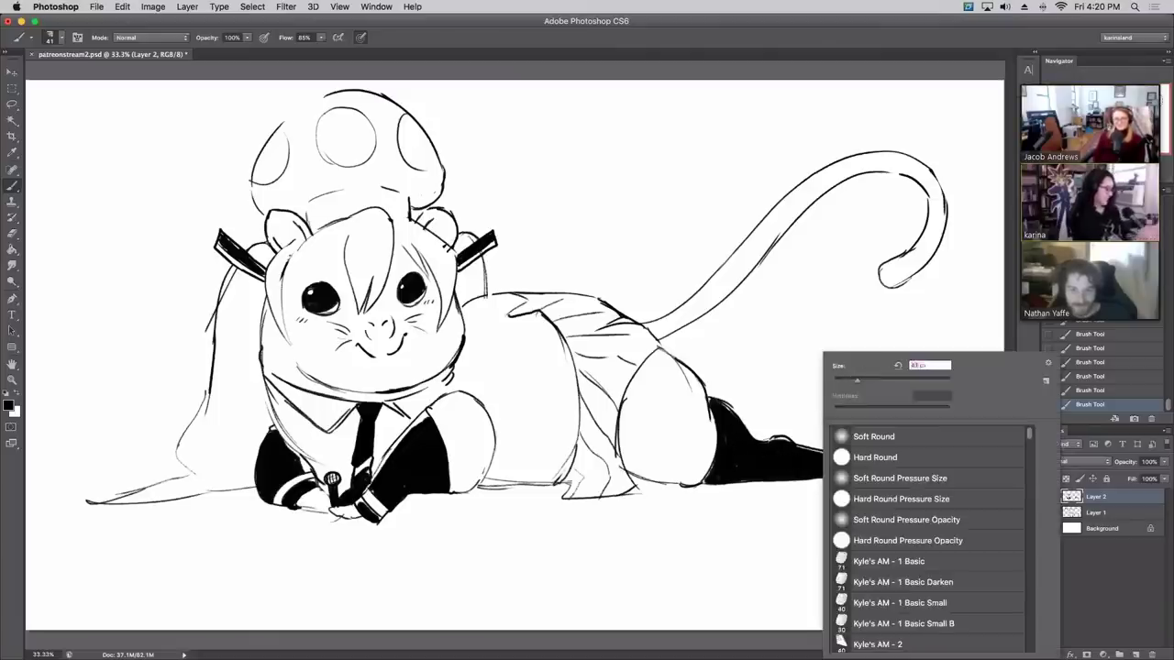
left_click_drag(857, 379, 896, 380)
key("Return")
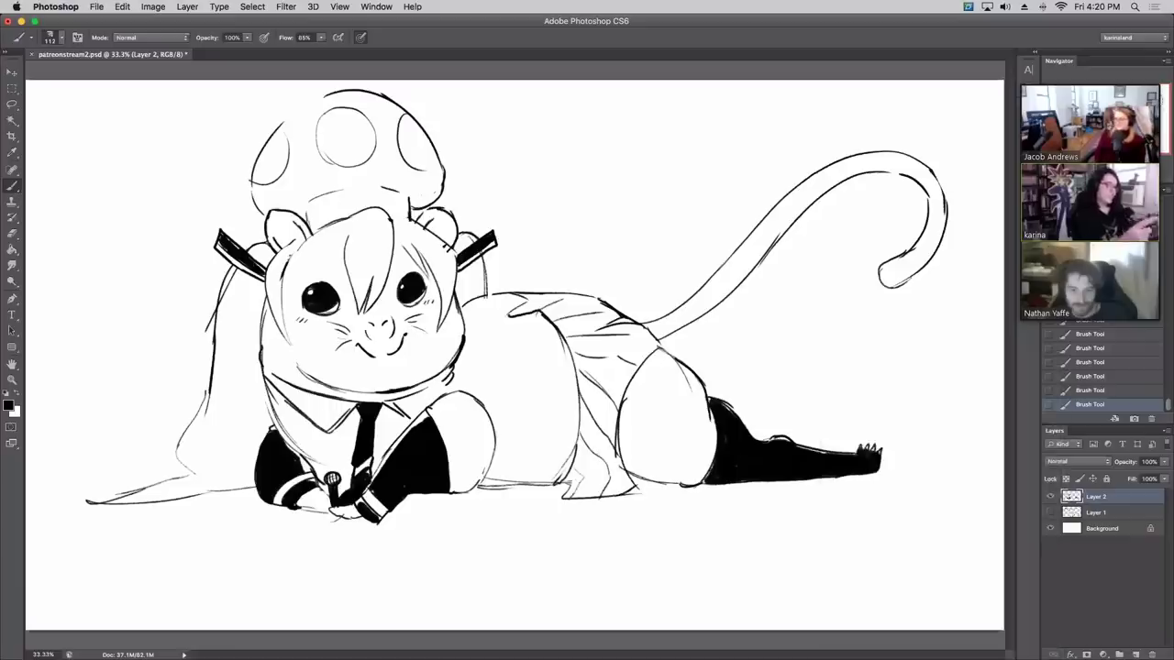
right_click(850, 396)
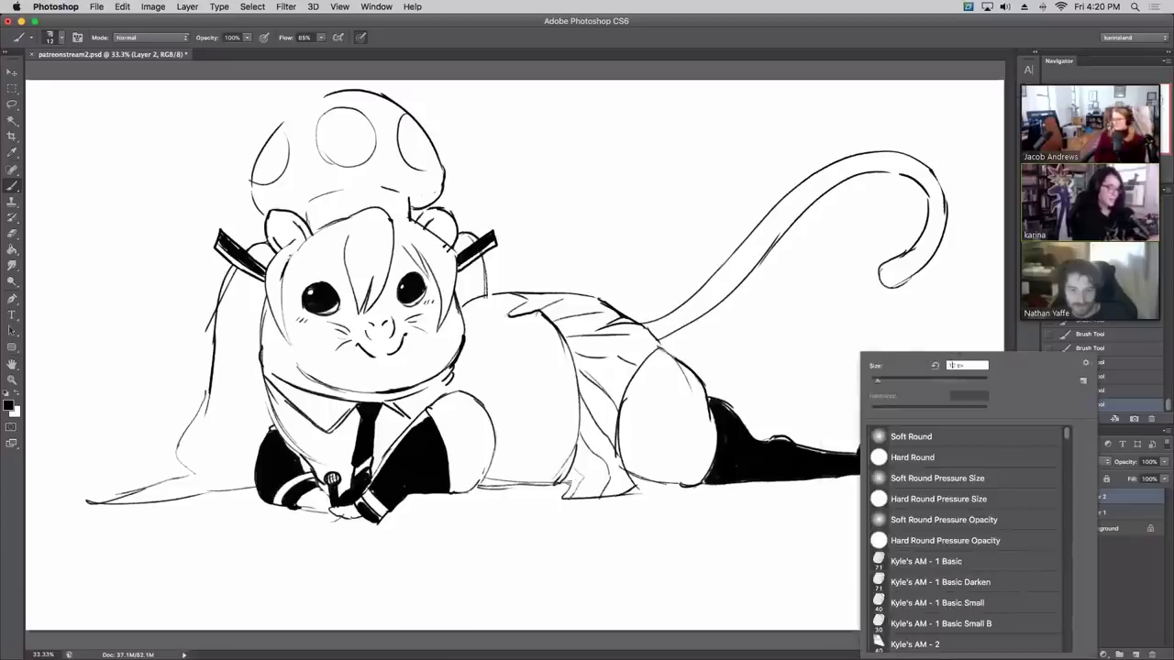
key("Return")
mouse_move(345, 151)
left_mouse_down()
mouse_move(373, 153)
mouse_move(370, 116)
mouse_move(376, 139)
mouse_move(337, 138)
mouse_move(363, 117)
mouse_move(406, 148)
mouse_move(386, 117)
mouse_move(404, 119)
mouse_move(399, 133)
mouse_move(358, 105)
mouse_move(395, 133)
mouse_move(396, 170)
left_mouse_up()
left_click_drag(268, 174, 277, 138)
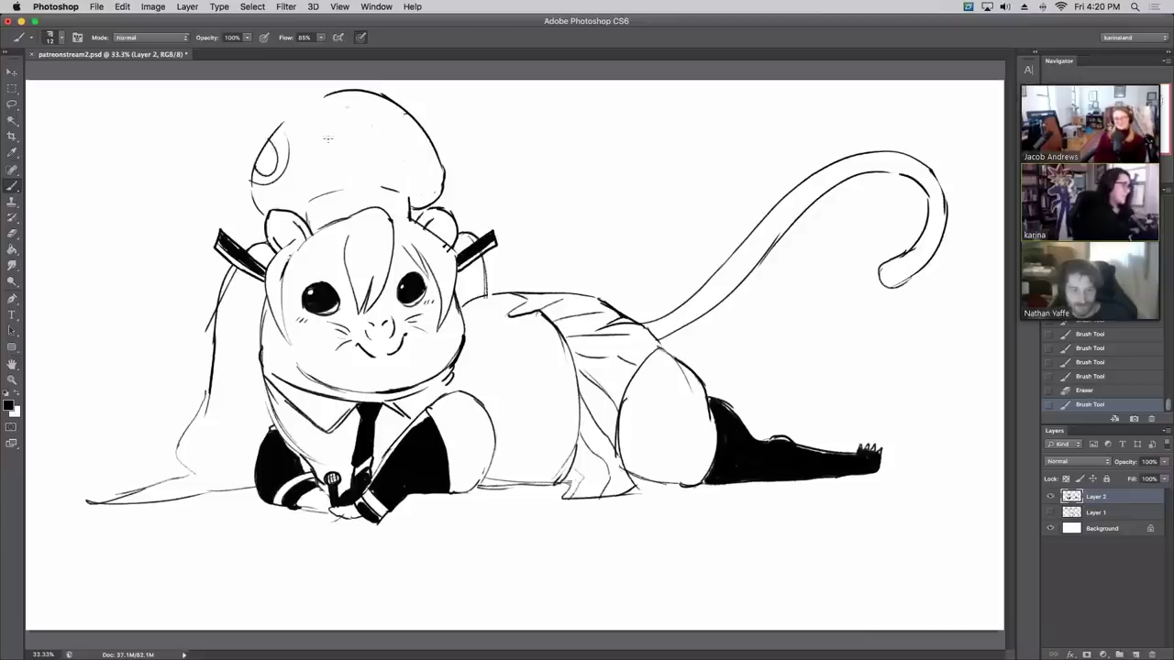
Step: Draw a double-ringed zero in the middle of the mushroom cap and an outlined 9 at its right edge
key("super+z")
mouse_move(332, 103)
left_mouse_down()
mouse_move(369, 134)
mouse_move(344, 141)
mouse_move(346, 160)
mouse_move(362, 112)
mouse_move(337, 164)
mouse_move(344, 131)
left_mouse_up()
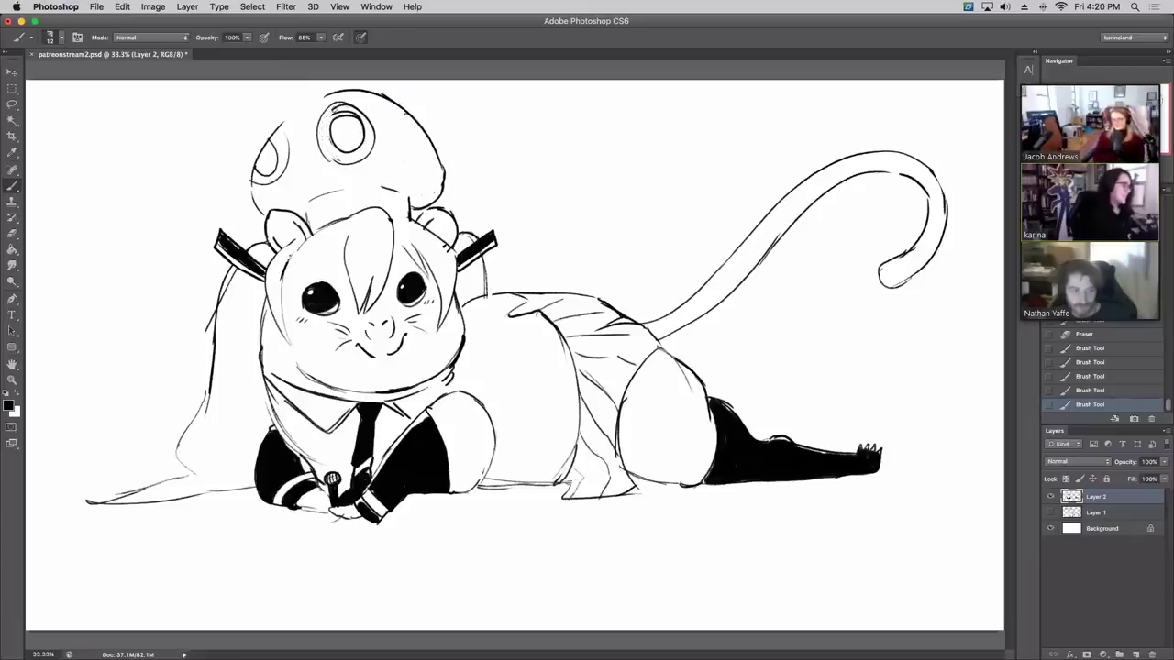
mouse_move(334, 107)
left_mouse_down()
mouse_move(396, 116)
mouse_move(419, 144)
mouse_move(409, 143)
mouse_move(419, 153)
mouse_move(409, 166)
mouse_move(434, 170)
mouse_move(433, 142)
mouse_move(408, 119)
mouse_move(419, 163)
left_mouse_up()
key("super+z")
key("super+z")
key("super+z")
key("super+z")
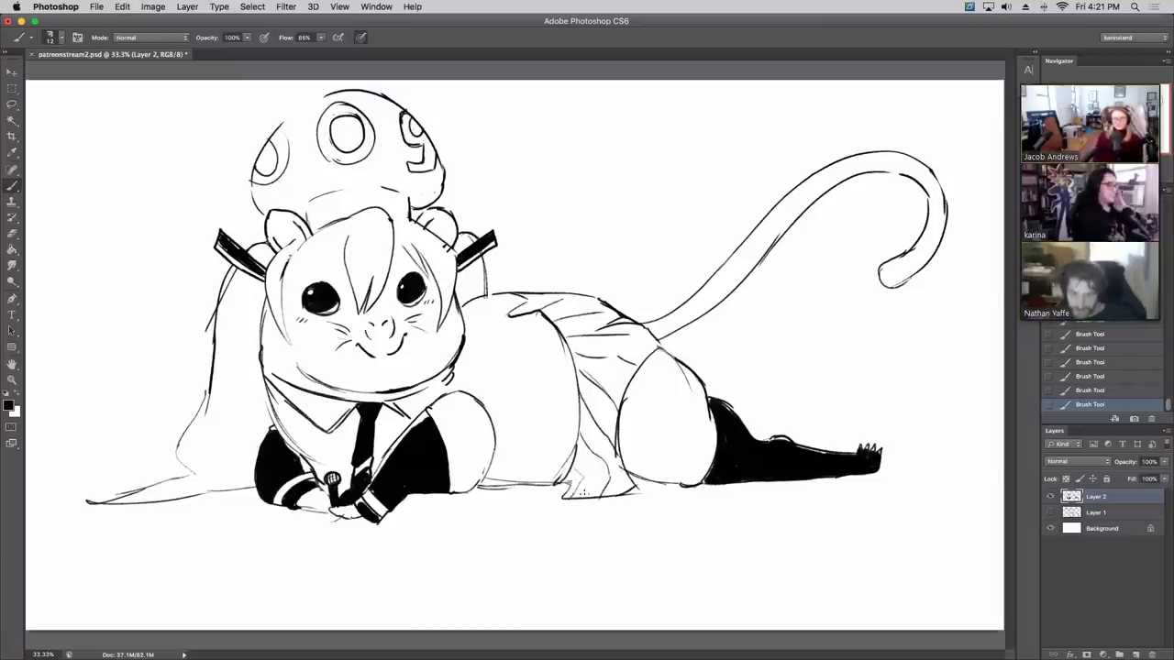
Step: Add hem folds and a wavy edge along the thigh to the skirt, and blacken the pleat at its waist
left_click_drag(563, 496, 589, 494)
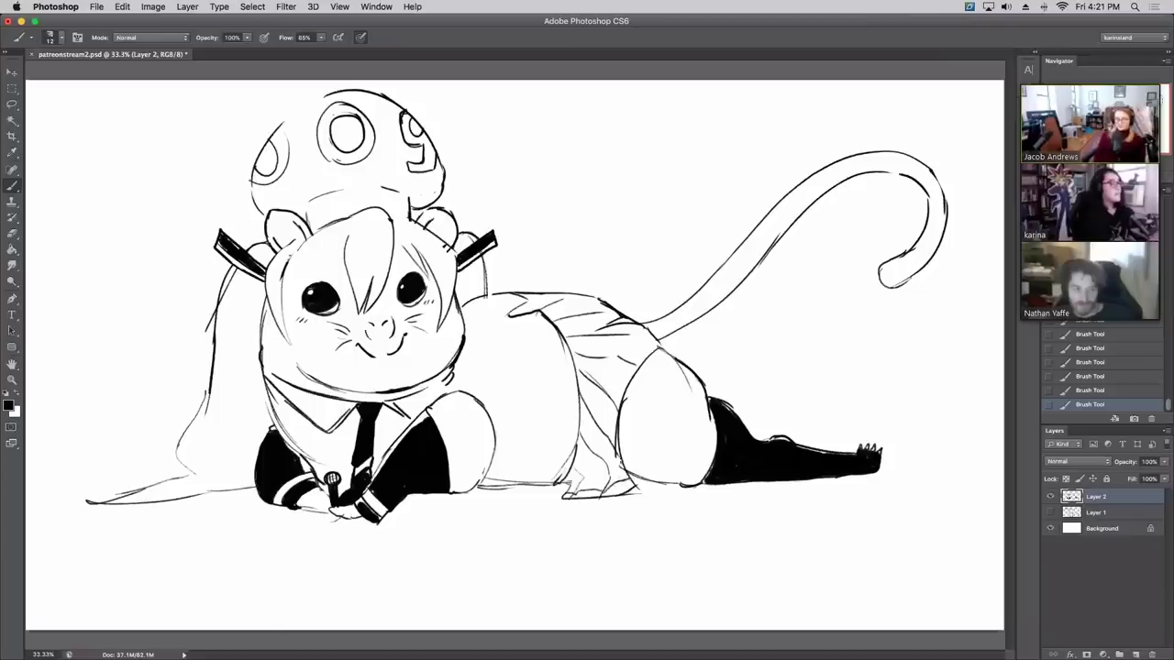
left_click_drag(618, 409, 650, 337)
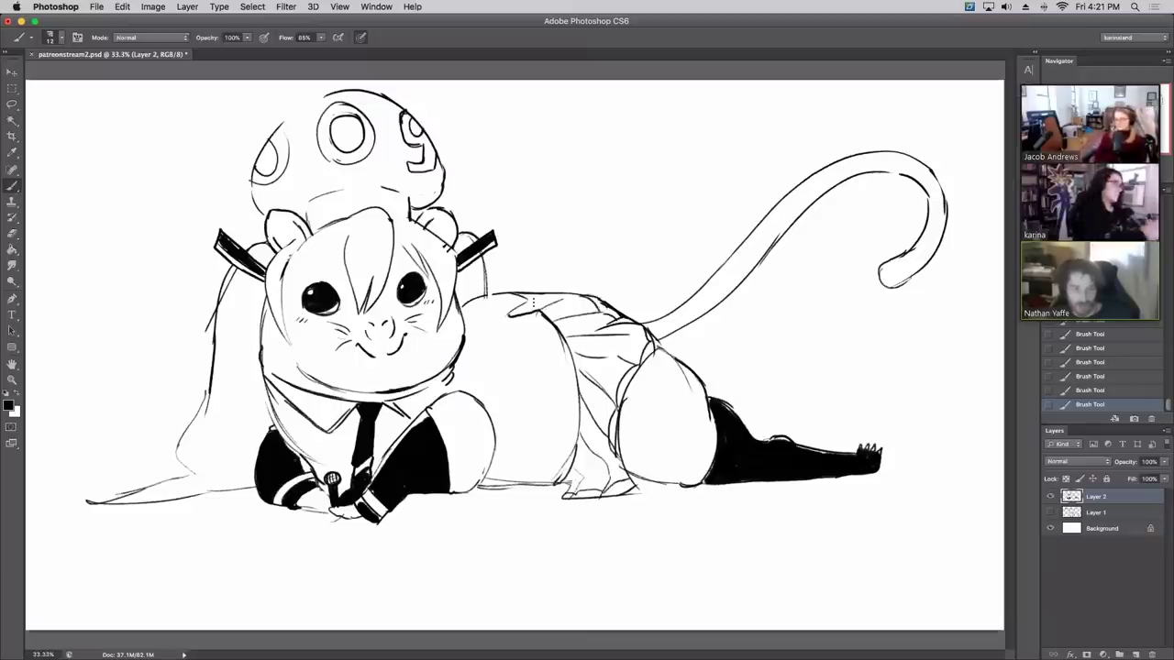
mouse_move(511, 313)
left_mouse_down()
mouse_move(545, 295)
mouse_move(583, 296)
mouse_move(535, 297)
left_mouse_up()
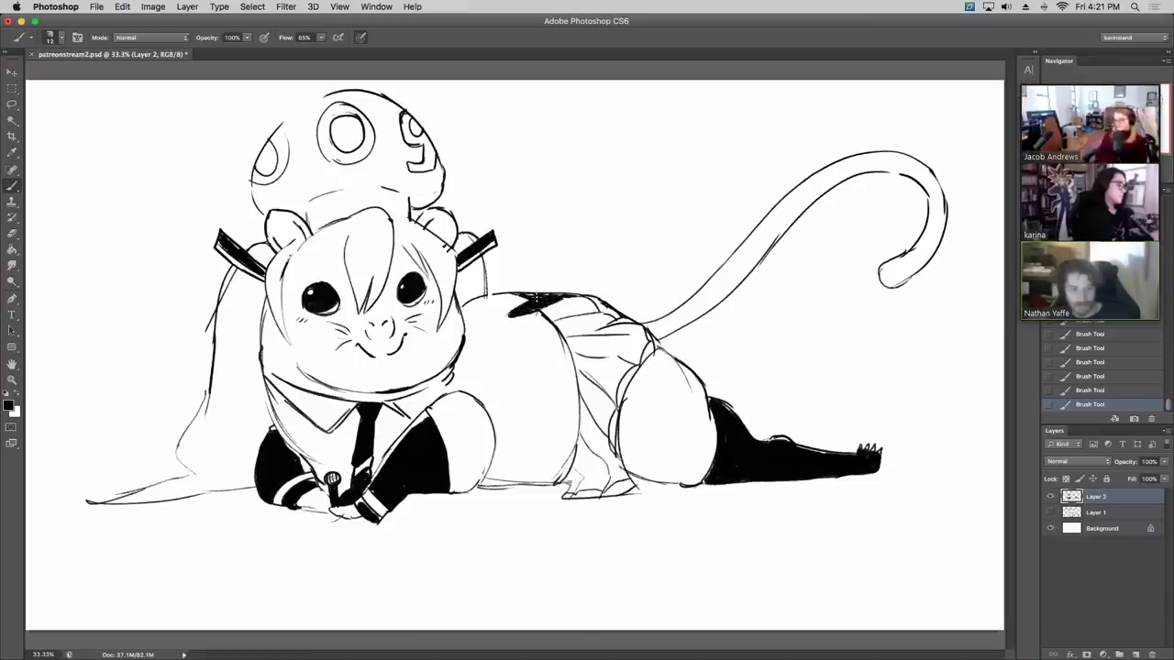
Step: Shade the skirt's upper pleats with dense black hatching and add light vertical strokes to the pleat below
left_click_drag(541, 319, 592, 299)
left_click_drag(577, 315, 598, 297)
mouse_move(588, 313)
left_mouse_down()
mouse_move(599, 301)
mouse_move(566, 335)
mouse_move(588, 313)
mouse_move(615, 314)
mouse_move(578, 368)
left_mouse_up()
left_click_drag(574, 339, 579, 376)
left_click_drag(589, 339, 594, 376)
left_click_drag(602, 347, 605, 364)
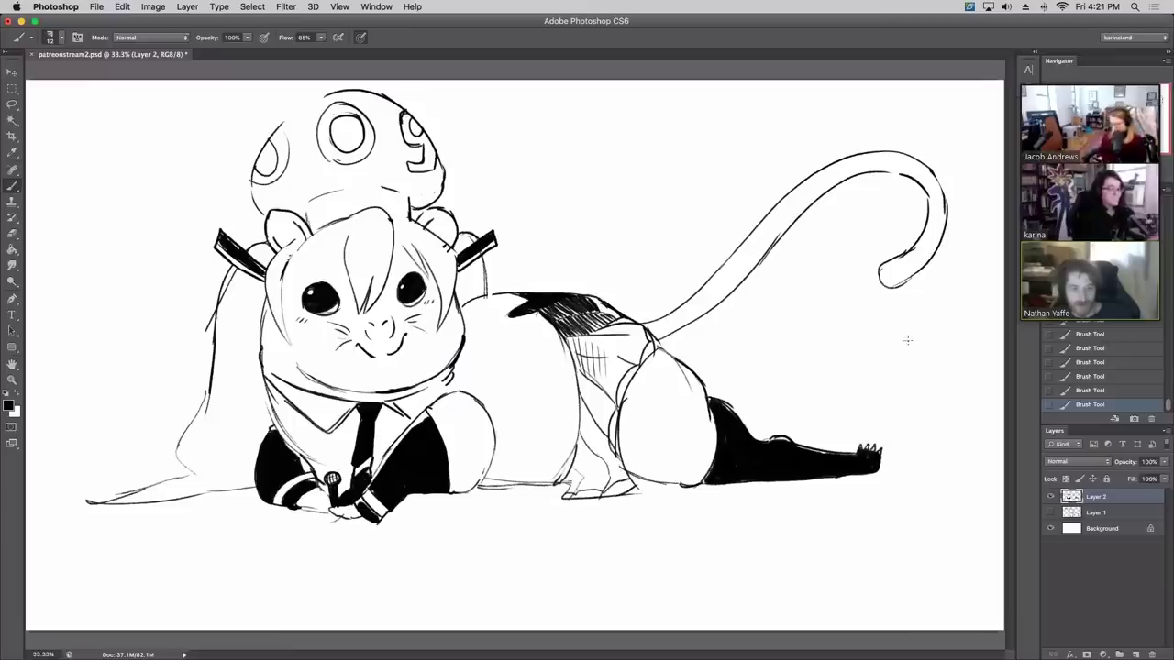
Step: Add a new layer and draw the outlined block letters TODD above the character's back
left_click(1135, 654)
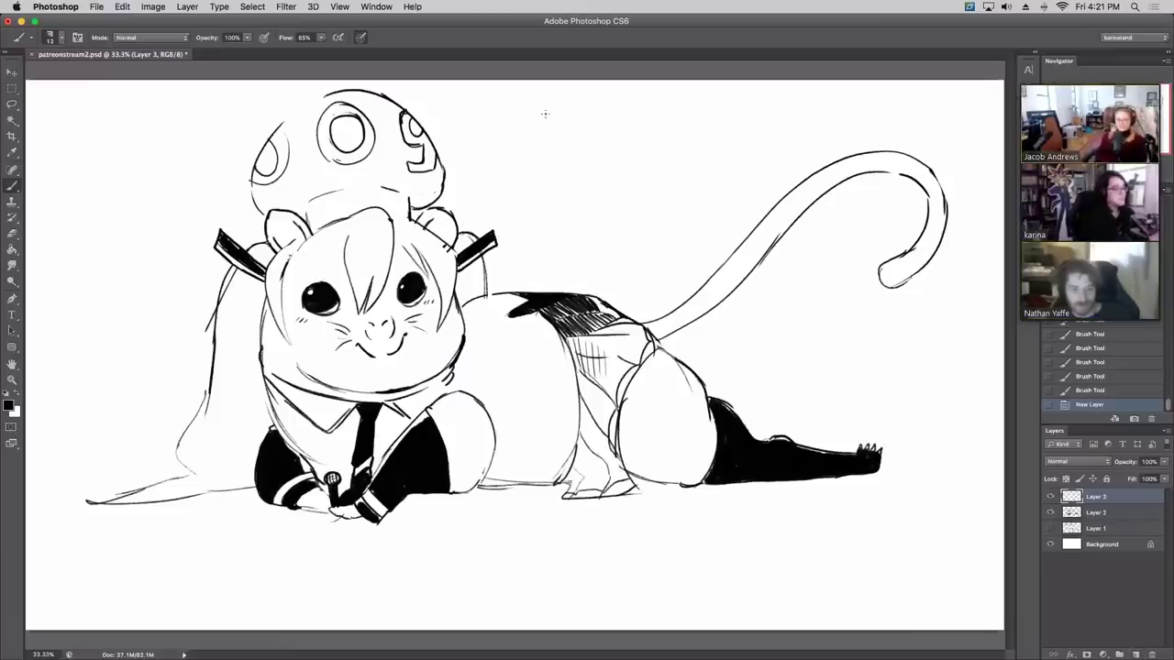
mouse_move(533, 112)
left_mouse_down()
mouse_move(579, 104)
mouse_move(592, 119)
mouse_move(592, 109)
mouse_move(569, 168)
mouse_move(567, 118)
mouse_move(598, 165)
left_mouse_up()
left_click_drag(612, 102, 606, 167)
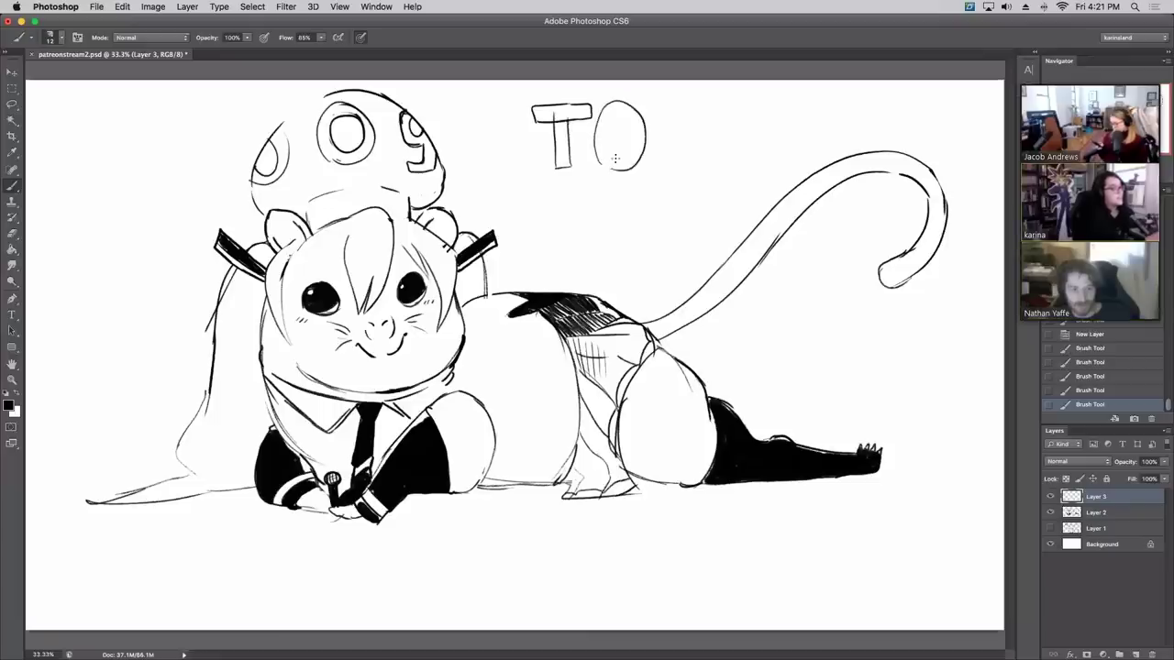
mouse_move(623, 111)
left_mouse_down()
mouse_move(608, 154)
mouse_move(624, 112)
mouse_move(627, 138)
mouse_move(657, 104)
left_mouse_up()
mouse_move(657, 103)
left_mouse_down()
mouse_move(686, 124)
mouse_move(664, 166)
mouse_move(662, 108)
mouse_move(682, 158)
mouse_move(699, 105)
mouse_move(707, 162)
mouse_move(712, 119)
left_mouse_up()
mouse_move(711, 119)
left_mouse_down()
mouse_move(725, 143)
mouse_move(714, 156)
left_mouse_up()
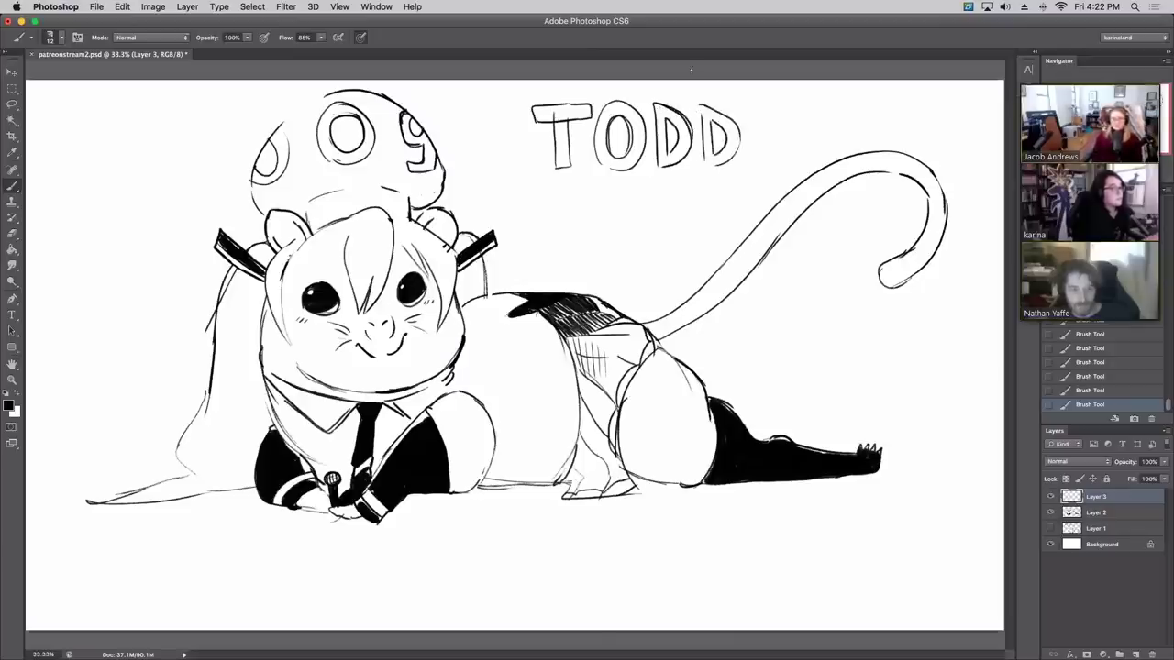
Step: Handwrite SUNE MIKU in thin capitals beneath the TODD lettering
mouse_move(555, 182)
left_mouse_down()
mouse_move(551, 200)
mouse_move(574, 186)
mouse_move(610, 200)
mouse_move(649, 183)
mouse_move(655, 198)
mouse_move(678, 201)
left_mouse_up()
left_click_drag(688, 182, 688, 200)
left_click_drag(692, 183, 703, 183)
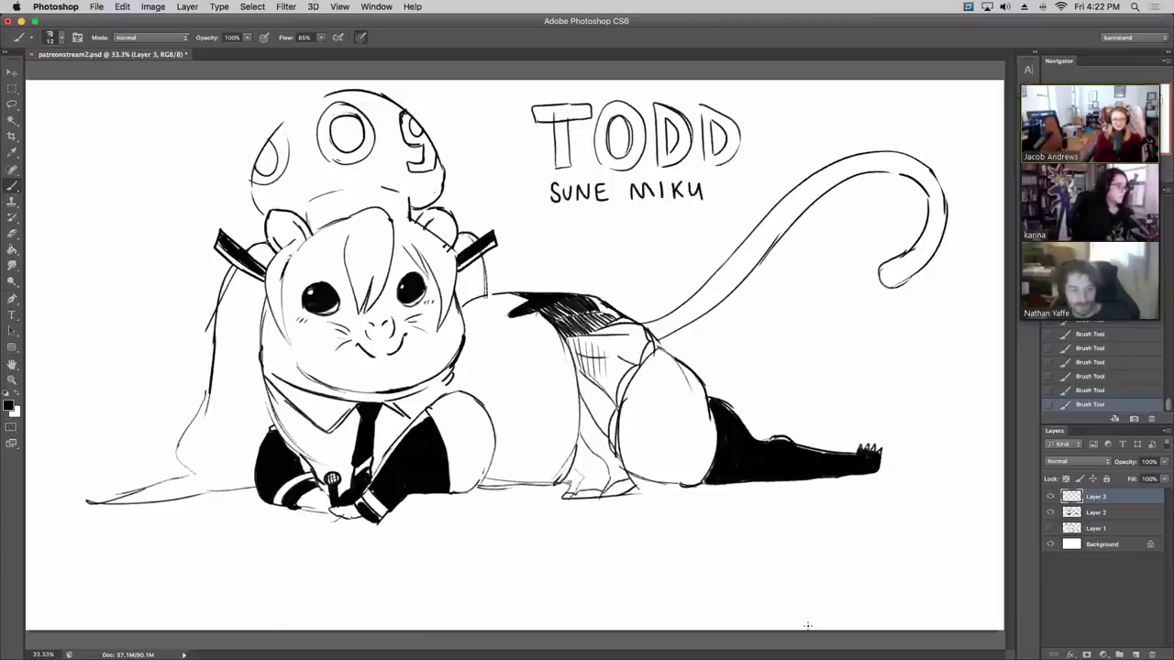
Step: Set the brush size to 54 px and fill the TODD letters with solid black
right_click(584, 140)
left_click(627, 171)
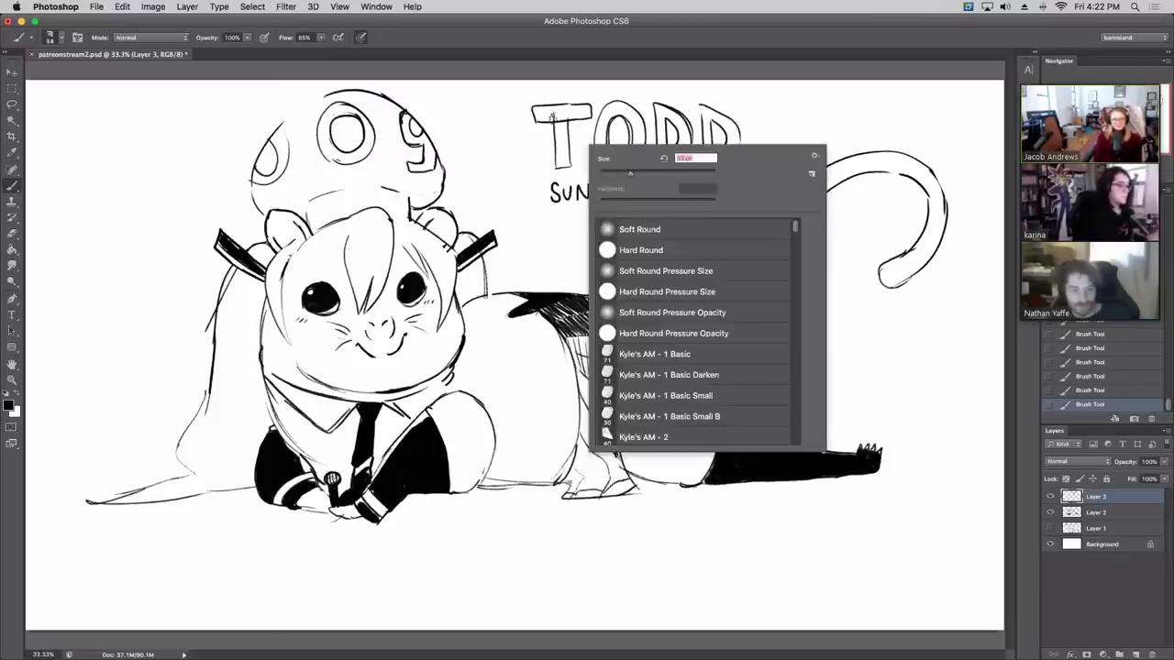
mouse_move(538, 111)
left_mouse_down()
mouse_move(587, 112)
mouse_move(540, 112)
left_mouse_up()
mouse_move(560, 158)
left_mouse_down()
mouse_move(568, 124)
mouse_move(635, 117)
mouse_move(609, 145)
mouse_move(636, 151)
left_mouse_up()
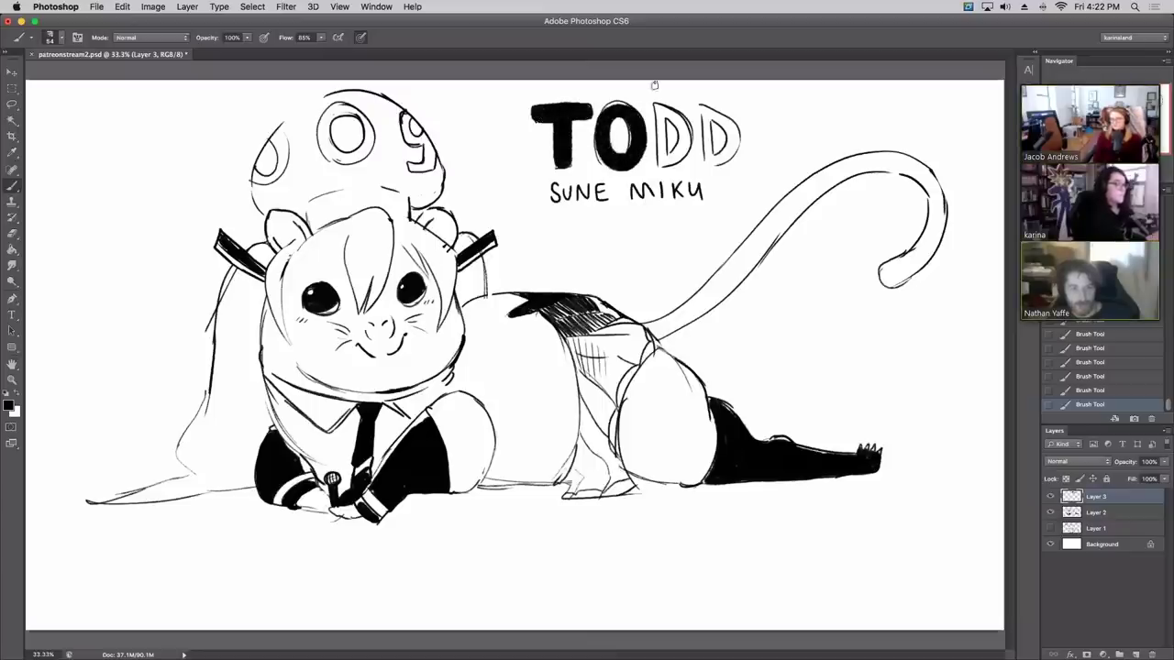
mouse_move(663, 160)
left_mouse_down()
mouse_move(660, 123)
mouse_move(670, 158)
mouse_move(704, 108)
left_mouse_up()
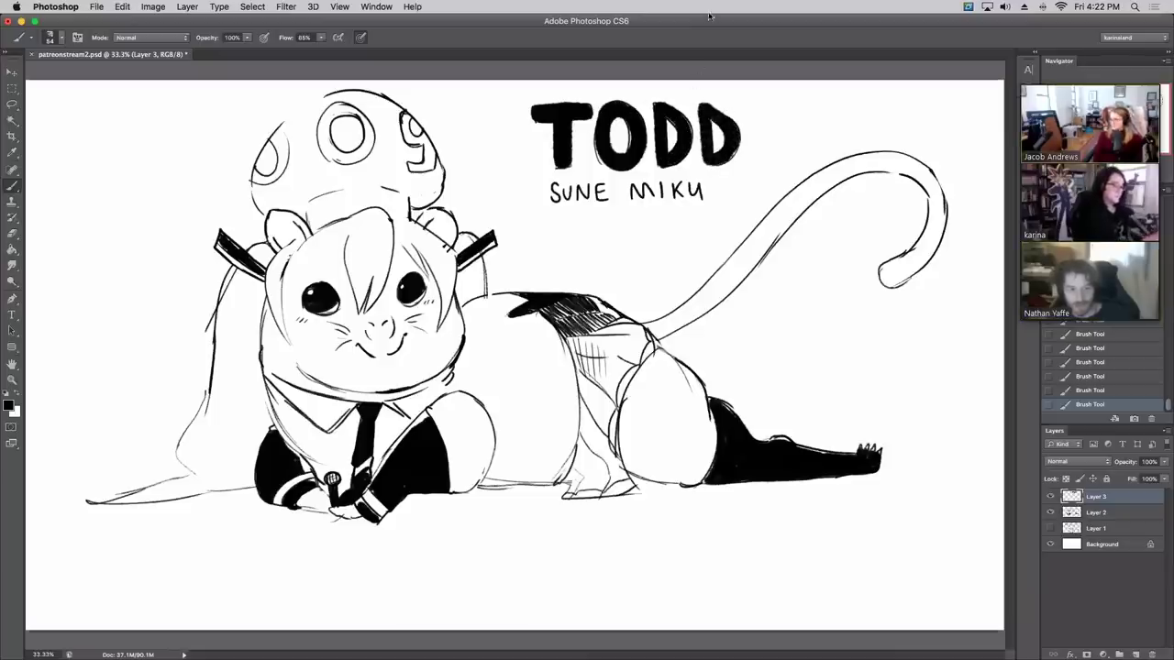
Step: Select the word TODD with a rectangular marquee, nudge it left and slightly down to centre it over SUNE MIKU, and deselect
key("m")
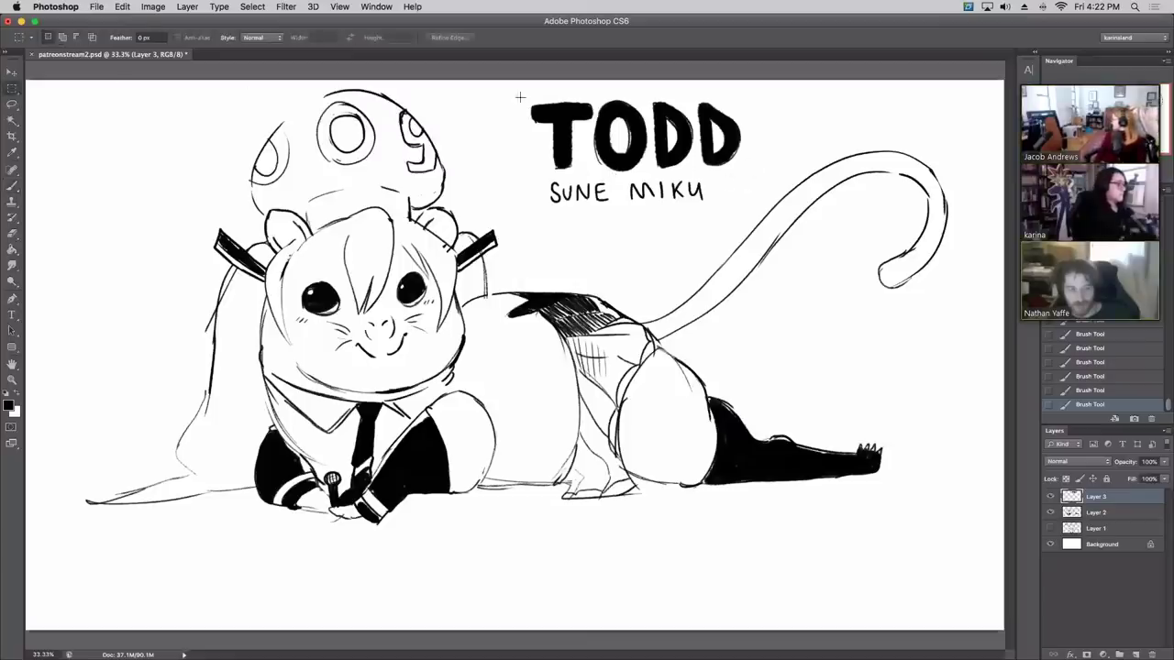
mouse_move(504, 93)
left_mouse_down()
mouse_move(761, 158)
mouse_move(766, 174)
left_mouse_up()
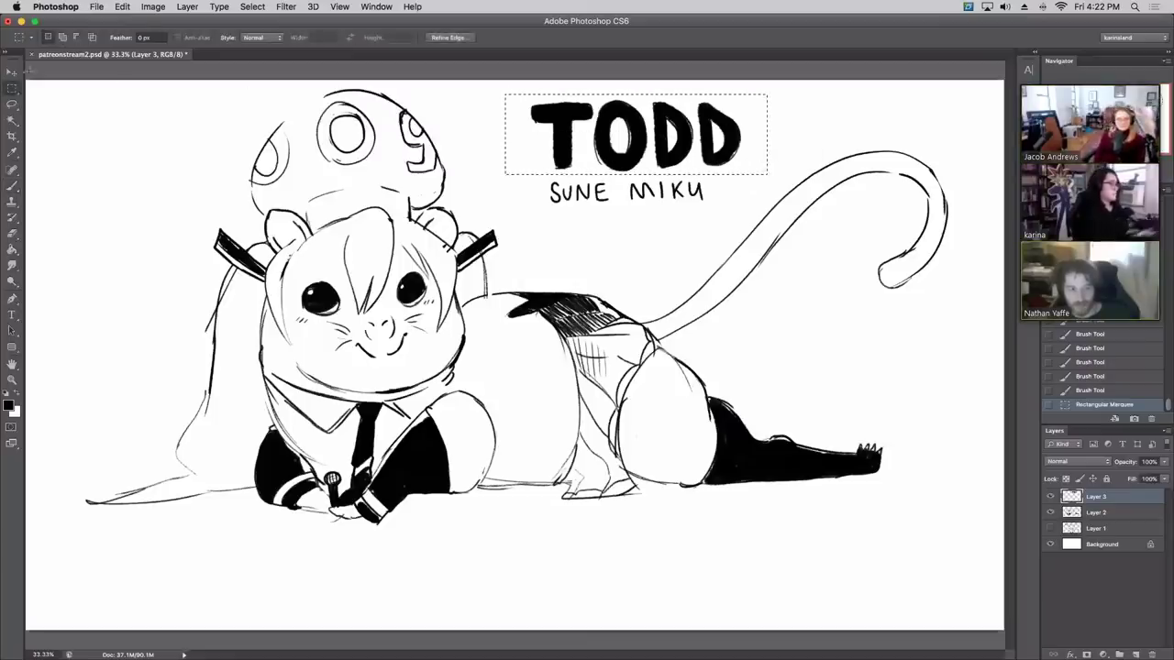
left_click(11, 72)
key("Left")
key("Left")
key("Left")
key("Left")
key("Left")
key("Left")
key("Left")
key("Left")
key("Left")
key("Left")
key("Left")
key("Left")
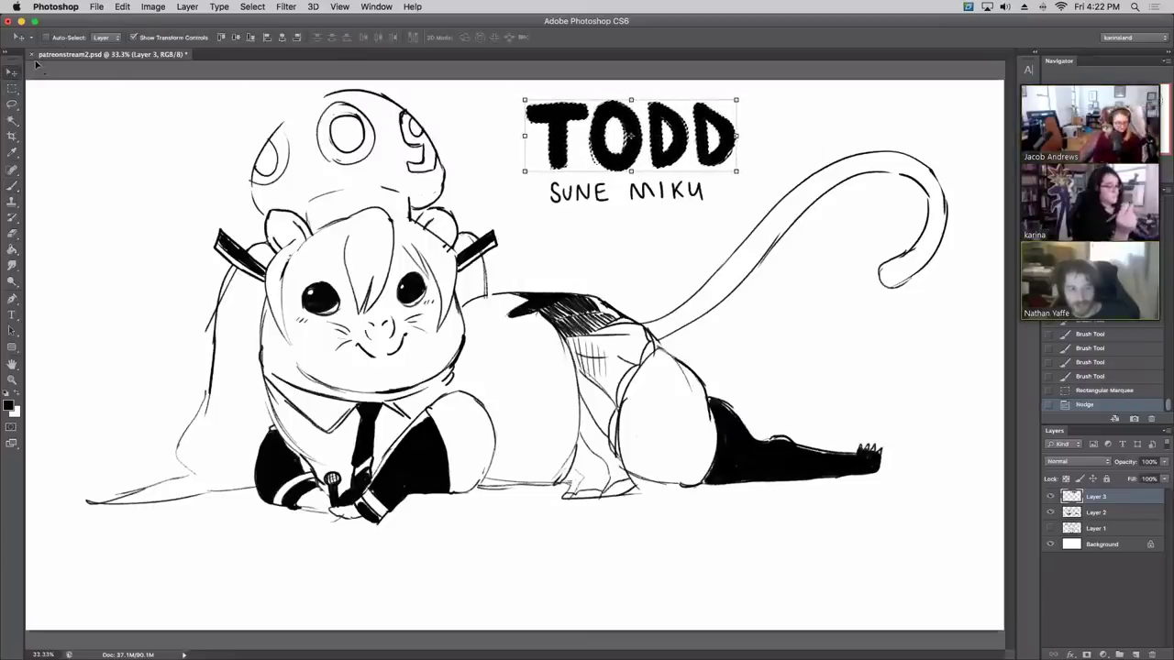
key("Left")
key("Left")
key("Down")
key("Down")
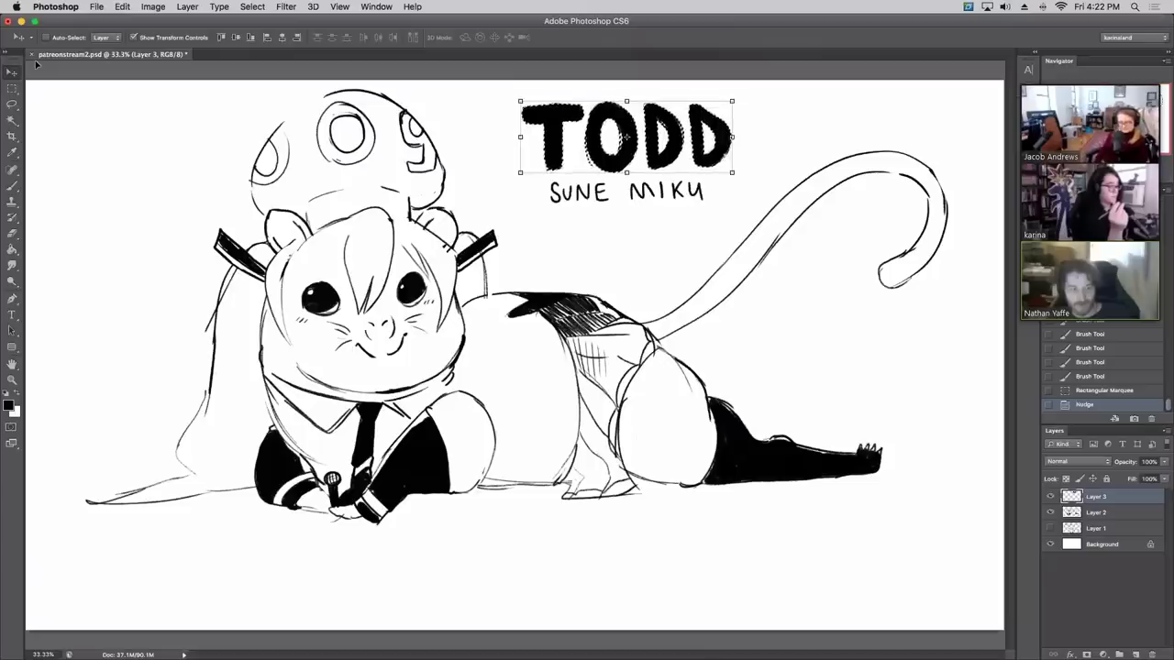
key("Left")
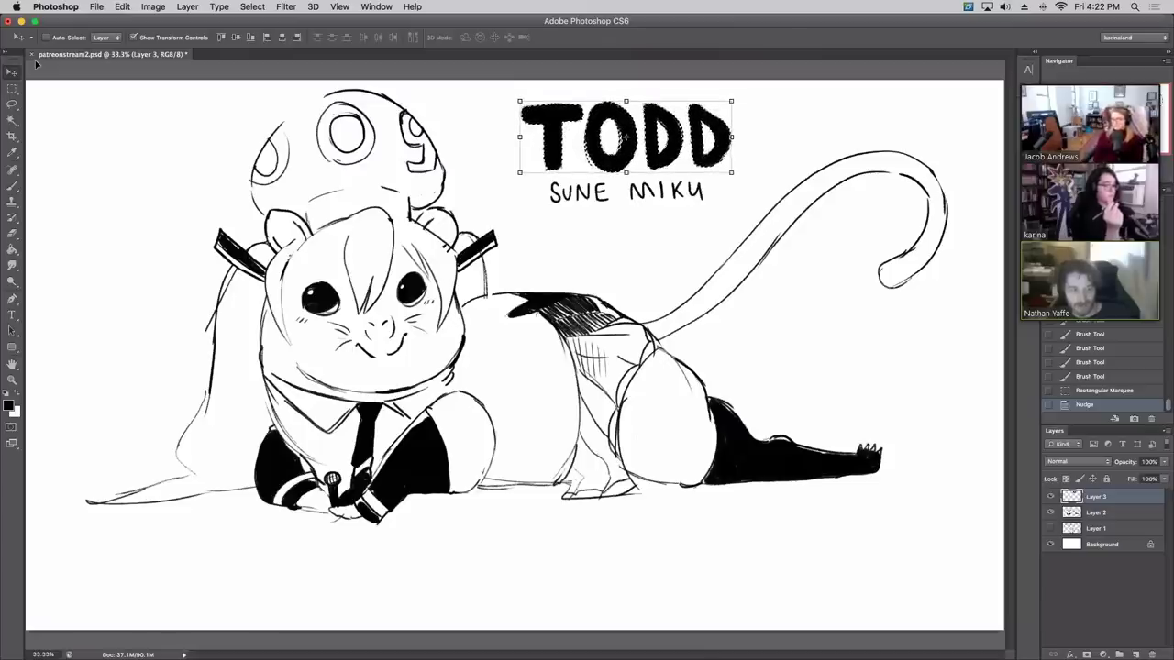
key("super+d")
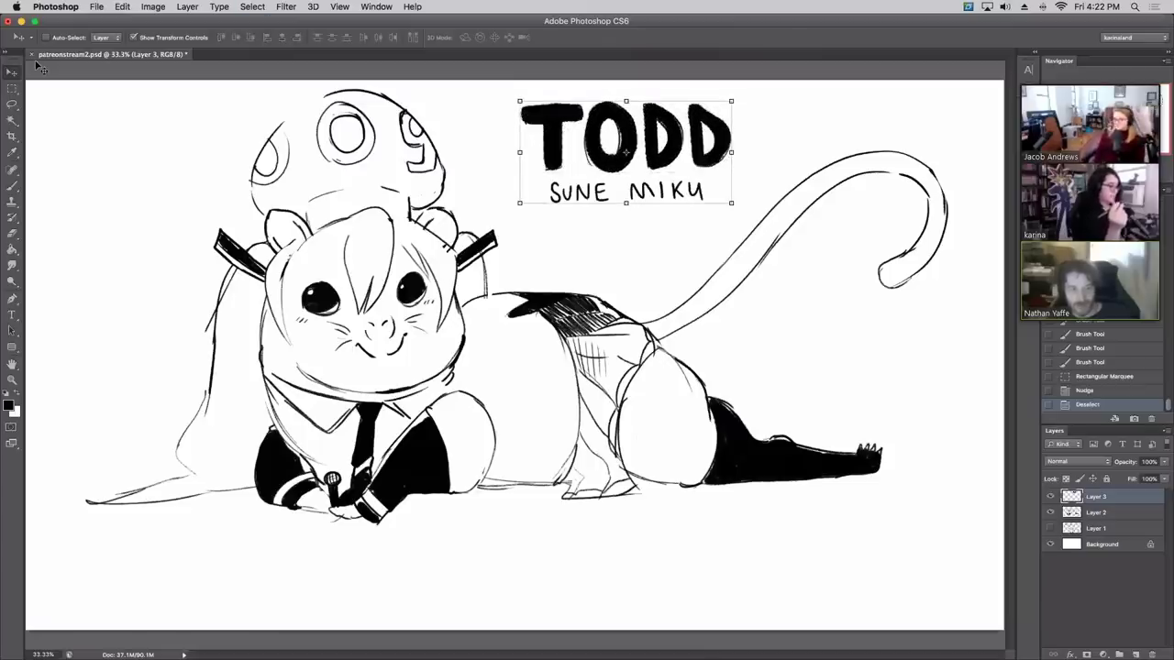
Step: Merge the lettering layer down into Layer 2, move the combined artwork down and slightly left, and return to the Brush tool
left_click(13, 186)
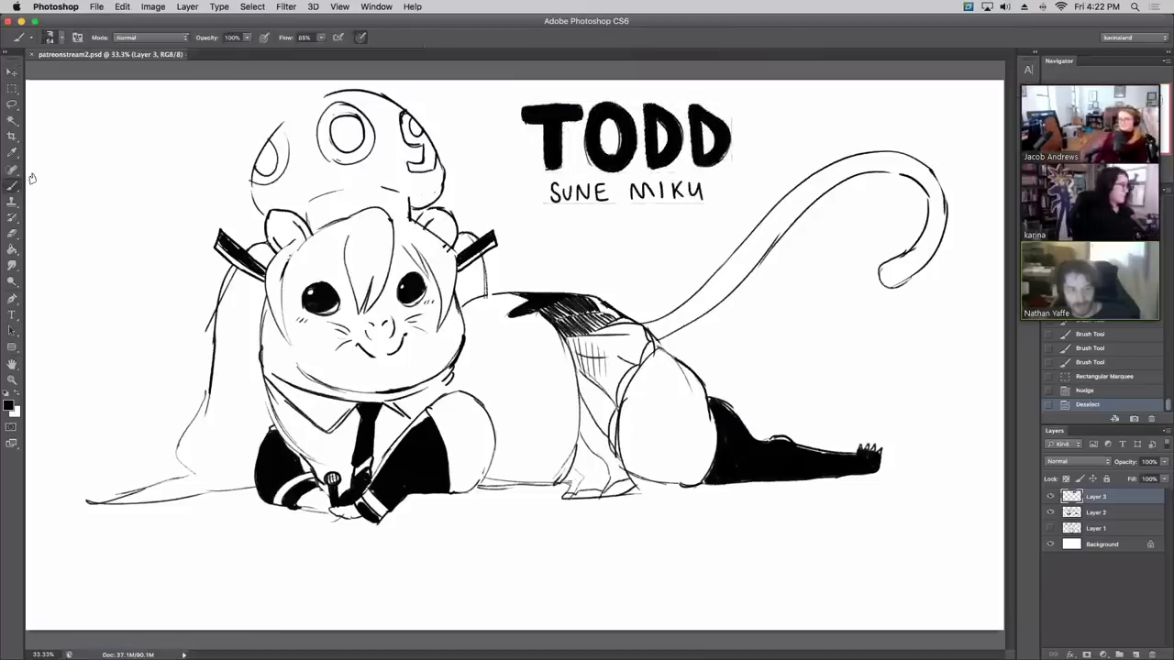
left_click(12, 72)
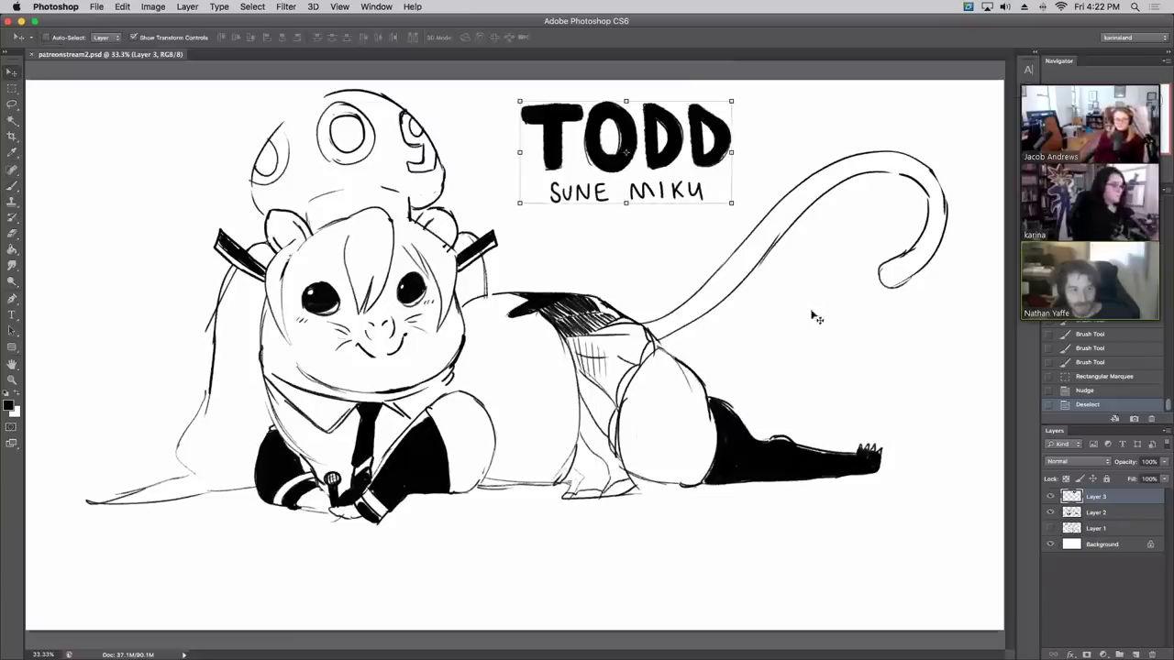
key("ctrl+e")
left_click_drag(795, 316, 786, 343)
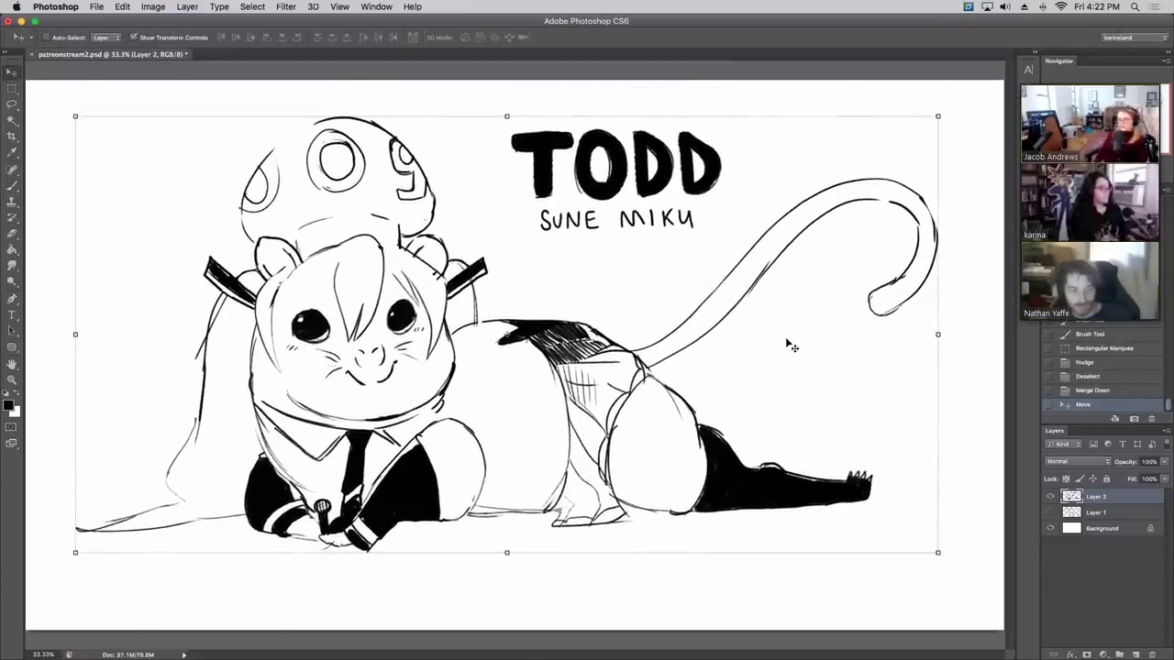
left_click(14, 186)
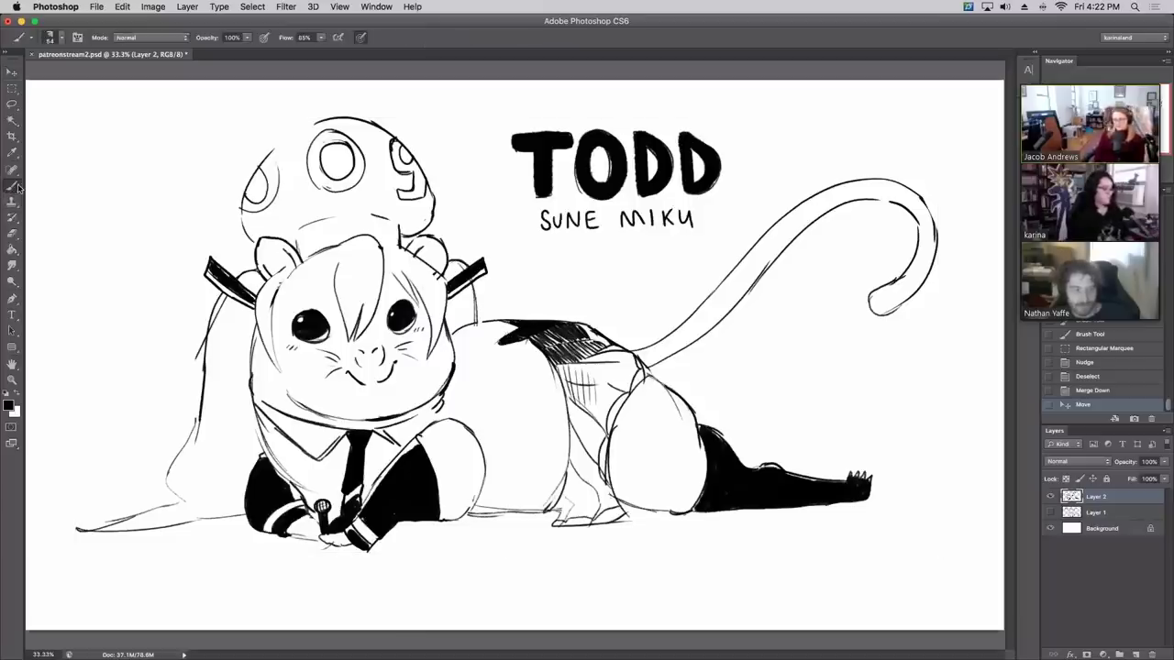
Step: Reduce the brush size and hatch fine shading into the lower end of the fabric hanging between the belly and thigh
right_click(692, 392)
left_click(715, 364)
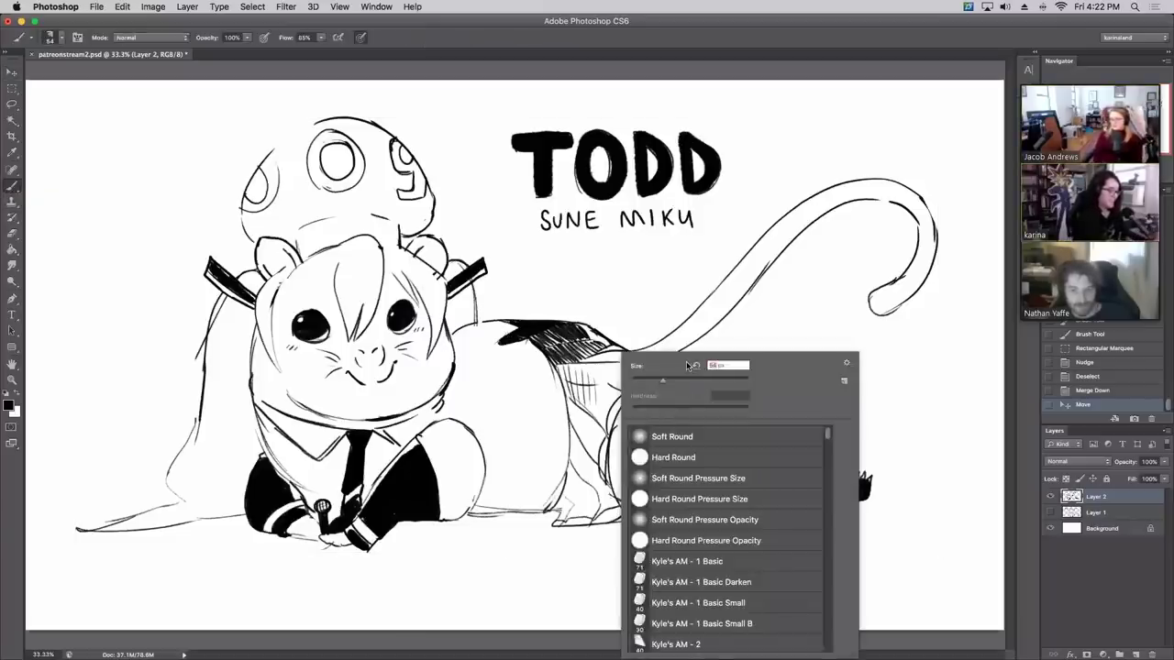
type("13")
key("Return")
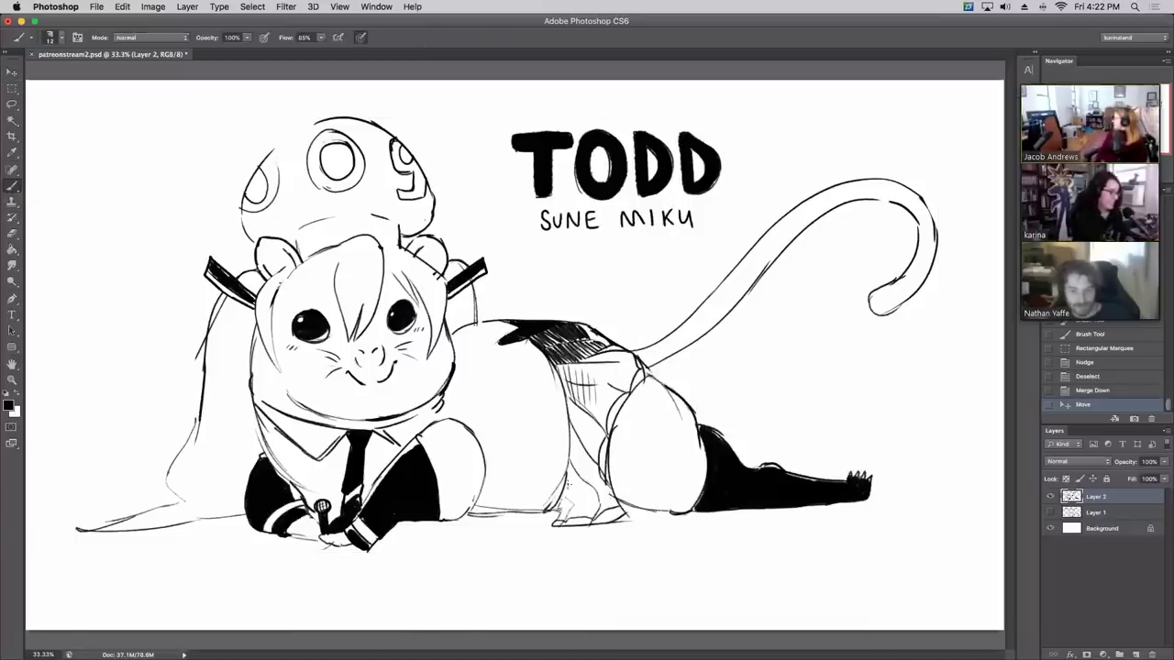
left_click_drag(556, 496, 559, 518)
left_click_drag(562, 493, 574, 519)
left_click_drag(576, 504, 579, 517)
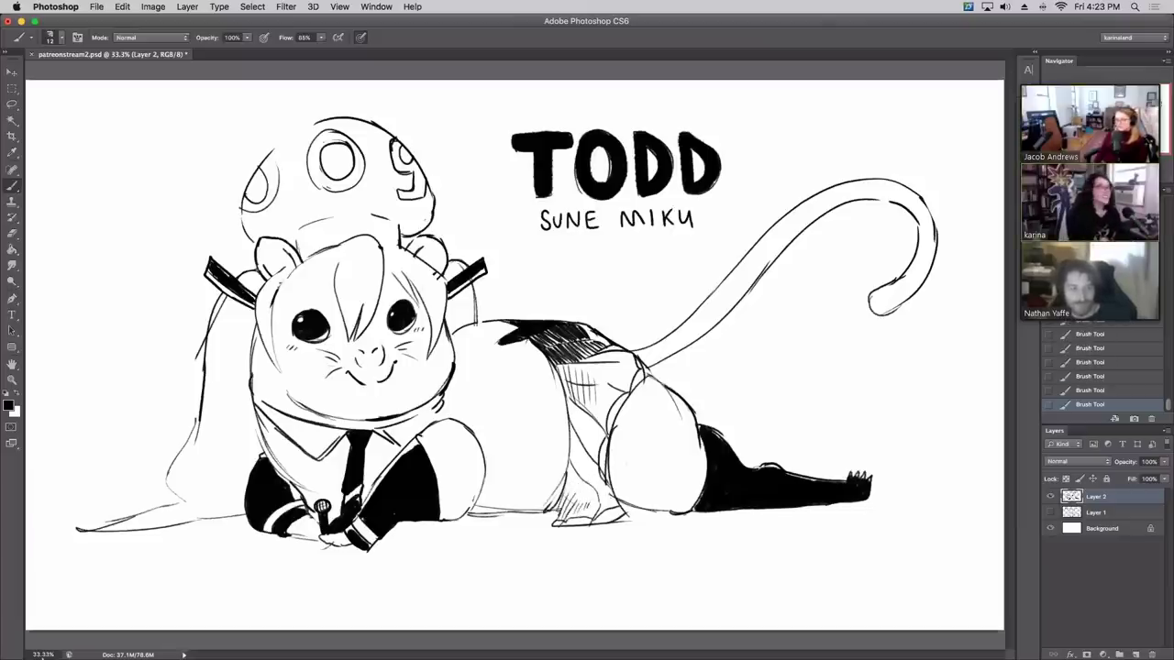
key("F3")
key("F3")
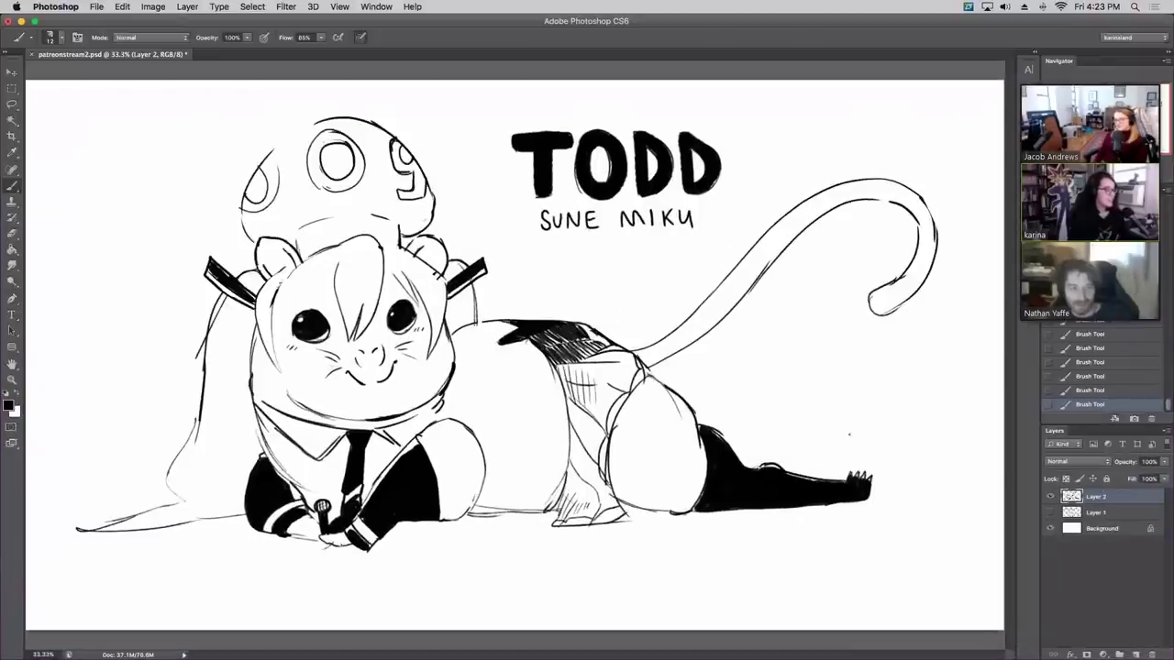
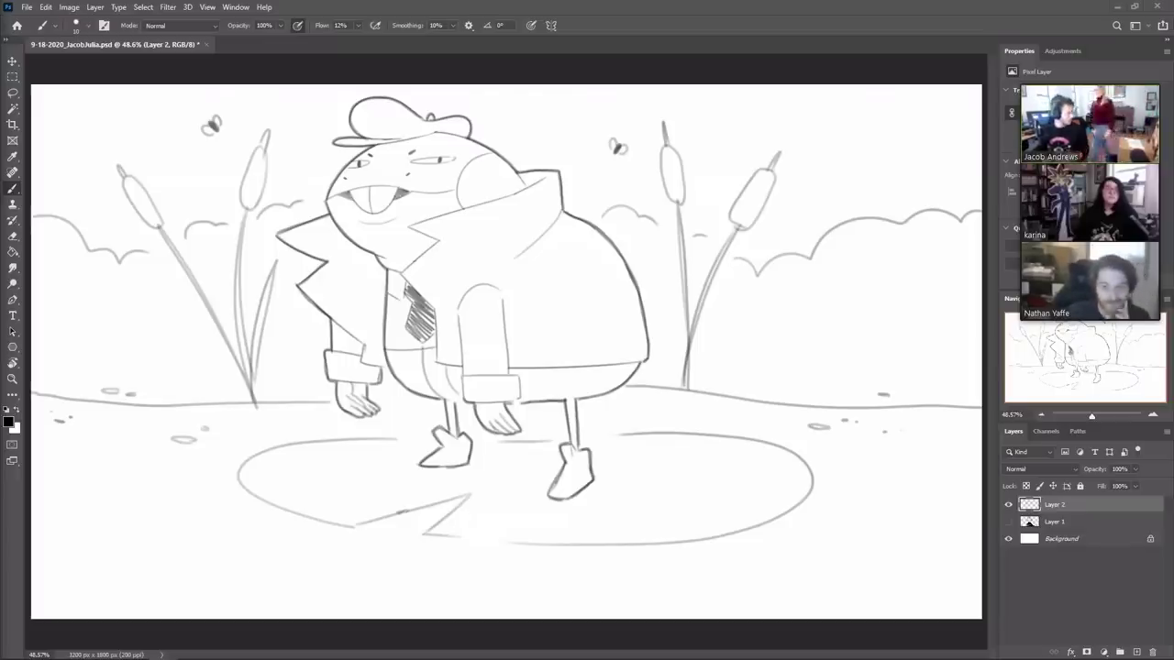
Step: Hide the frog drawing on Layer 2, add an empty layer above it, and undo a trial brush stroke
left_click(1008, 504)
left_click(1136, 652)
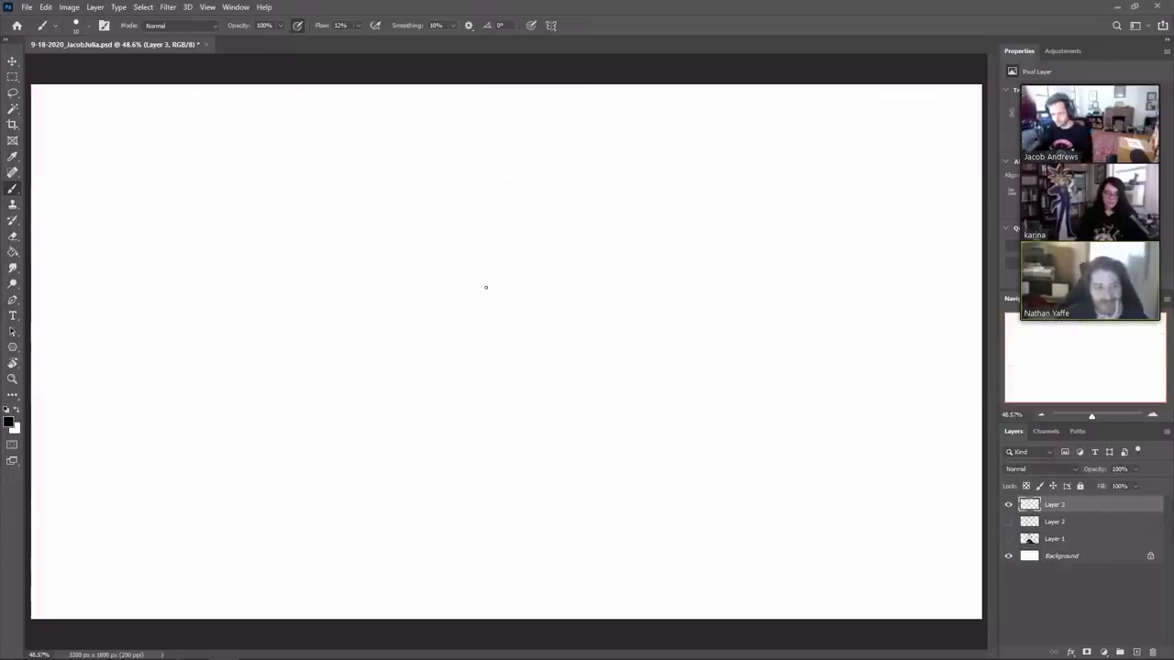
left_click_drag(427, 196, 412, 282)
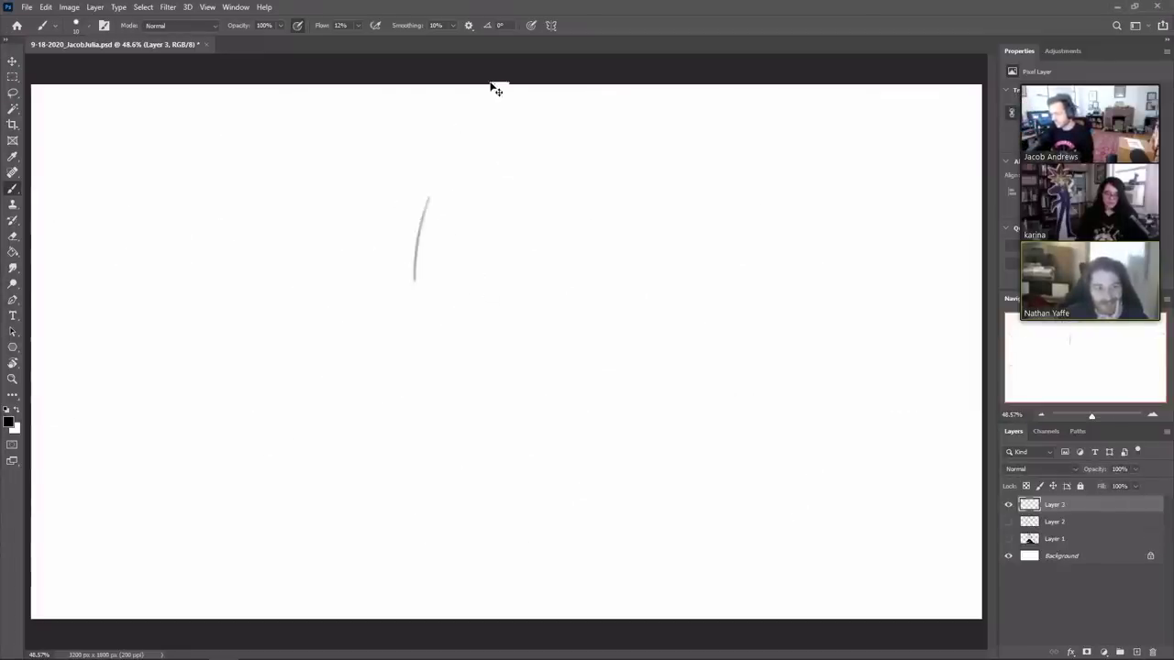
key("ctrl+z")
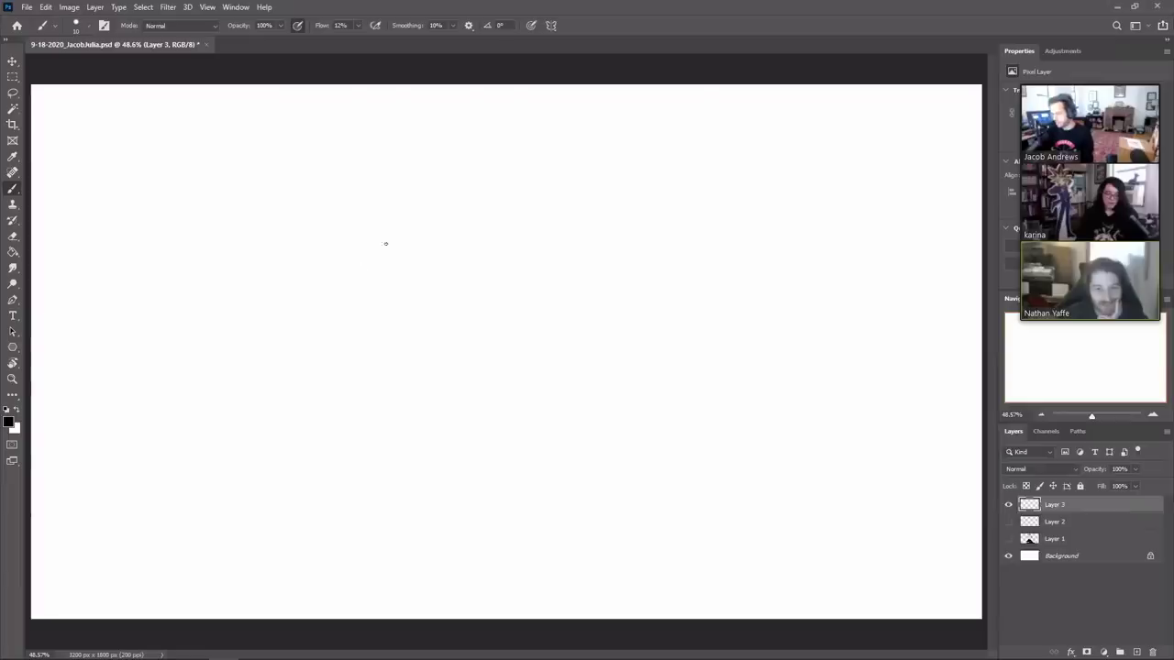
Step: Sketch a cat head outline with two upright ears, a flat top between them and an open base
left_click_drag(384, 255, 387, 189)
mouse_move(381, 263)
left_mouse_down()
mouse_move(414, 195)
mouse_move(507, 195)
mouse_move(501, 220)
mouse_move(501, 191)
mouse_move(518, 261)
left_mouse_up()
key("ctrl+z")
key("ctrl+z")
left_click_drag(499, 185, 518, 240)
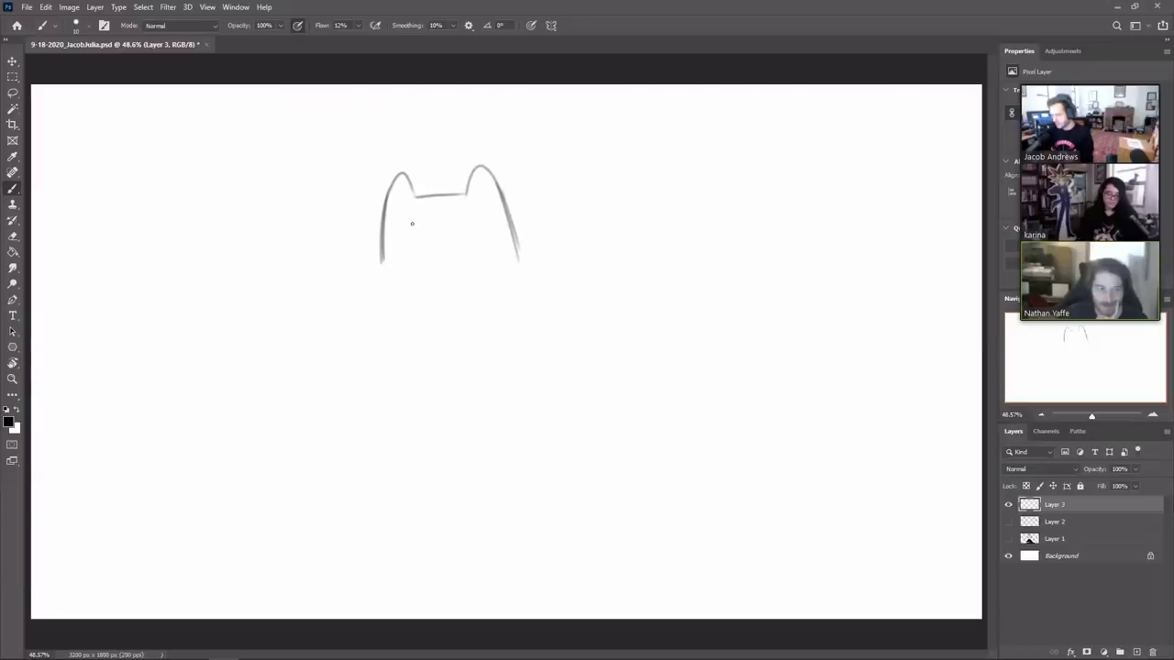
Step: Draw the cat's dot eyes, small mouth, forehead stripes and side whiskers, and darken the outline around its ears
mouse_move(412, 223)
left_mouse_down()
mouse_move(467, 216)
mouse_move(438, 219)
mouse_move(449, 222)
left_mouse_up()
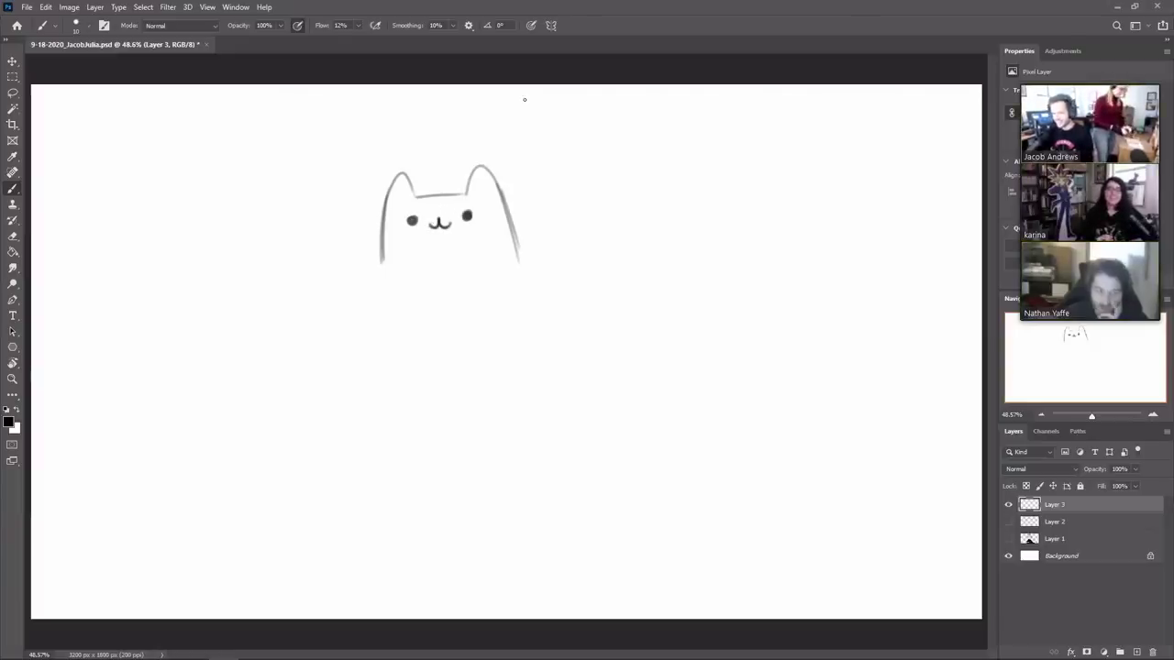
left_click_drag(425, 197, 449, 198)
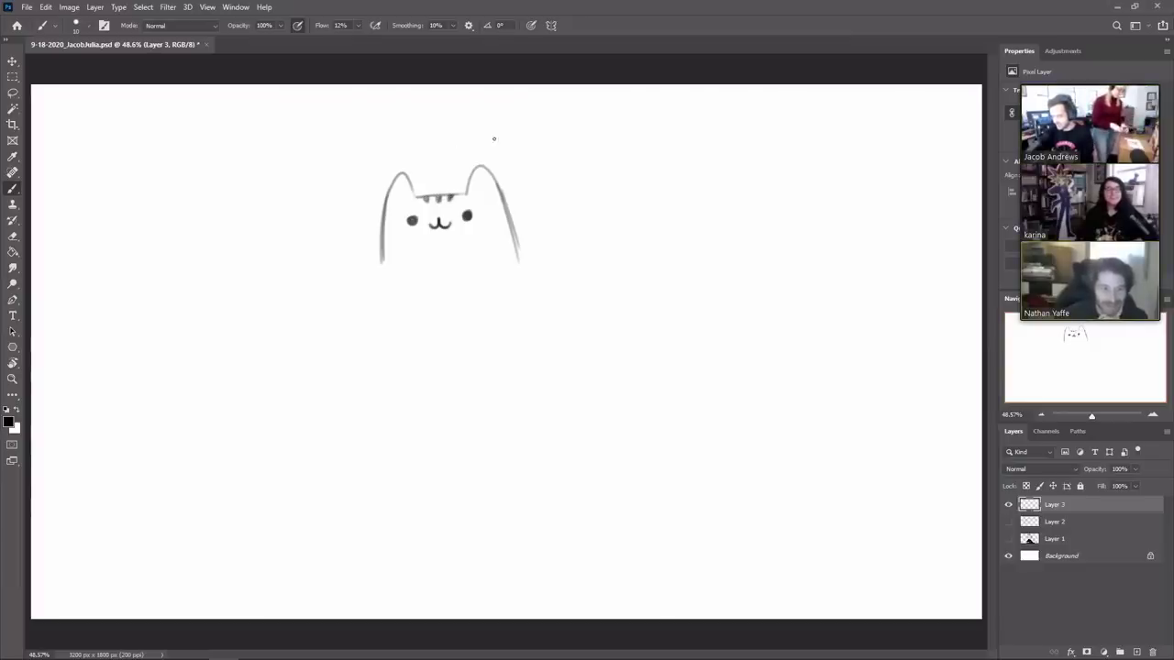
mouse_move(382, 225)
left_mouse_down()
mouse_move(368, 223)
mouse_move(368, 237)
left_mouse_up()
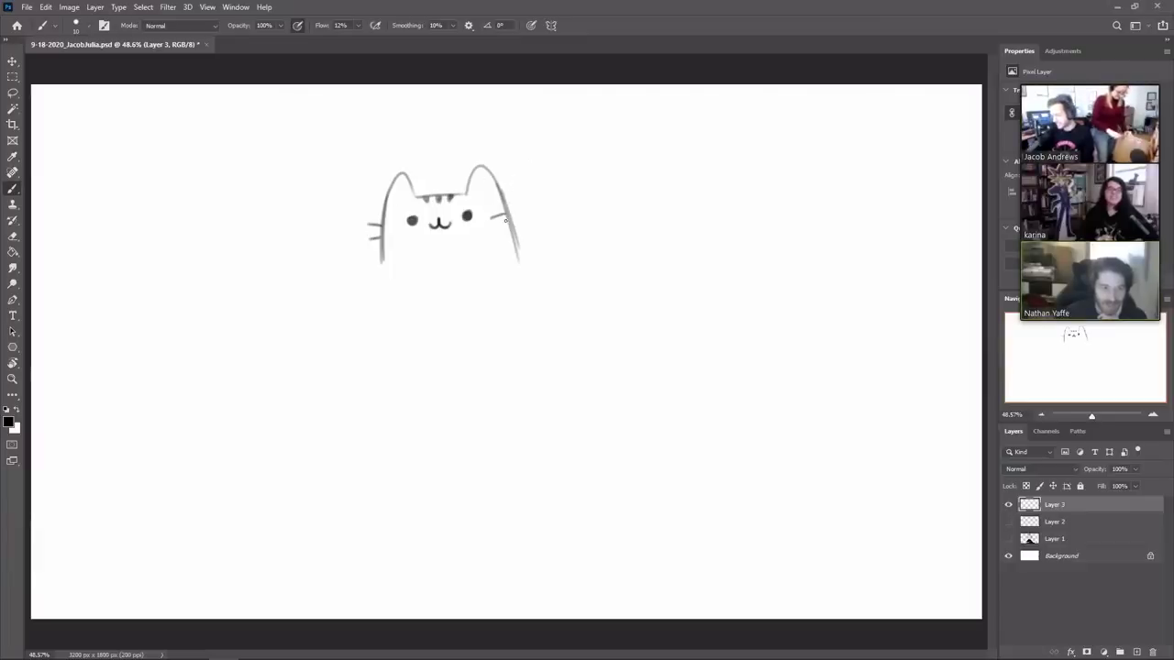
left_click_drag(491, 228, 507, 220)
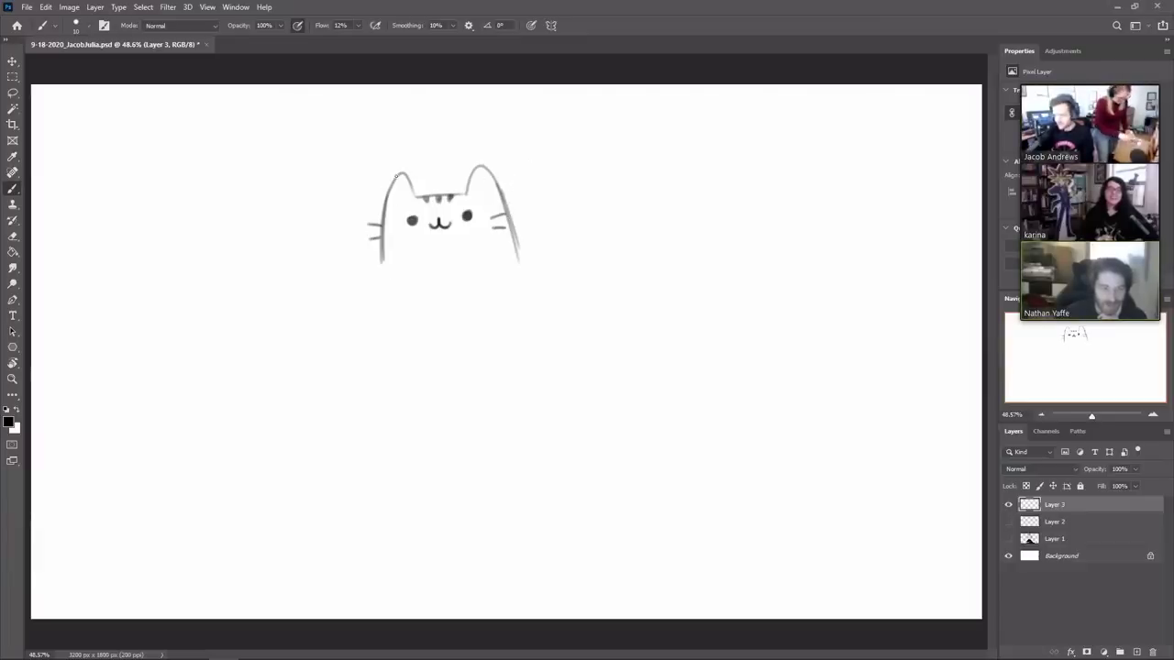
mouse_move(383, 240)
left_mouse_down()
mouse_move(395, 177)
mouse_move(415, 196)
mouse_move(496, 184)
left_mouse_up()
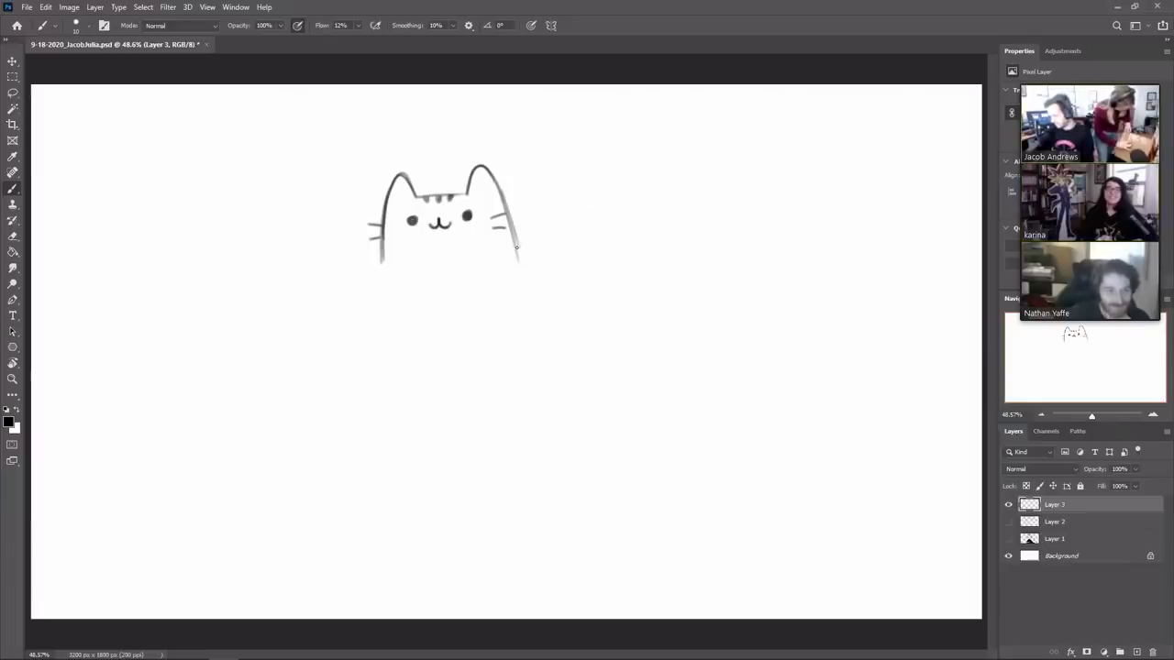
Step: Draw a shoulder line out from each side of the head and move the sketch right and slightly up
left_click_drag(516, 247, 576, 253)
left_click_drag(378, 253, 335, 272)
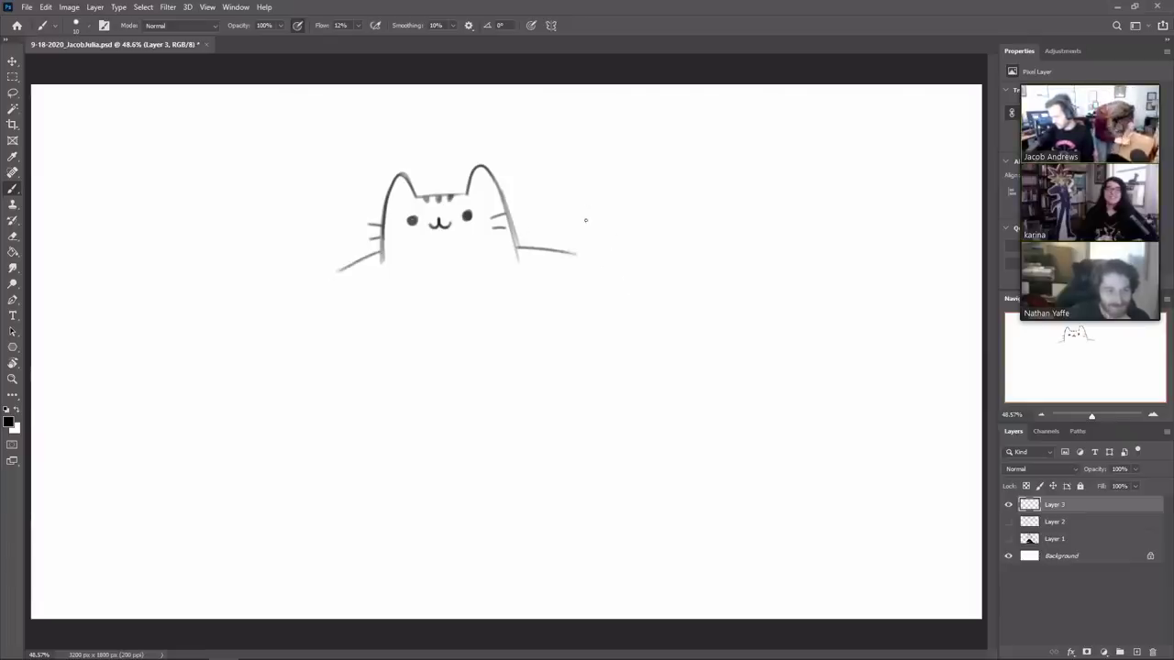
key("v")
left_click_drag(550, 262, 662, 243)
key("b")
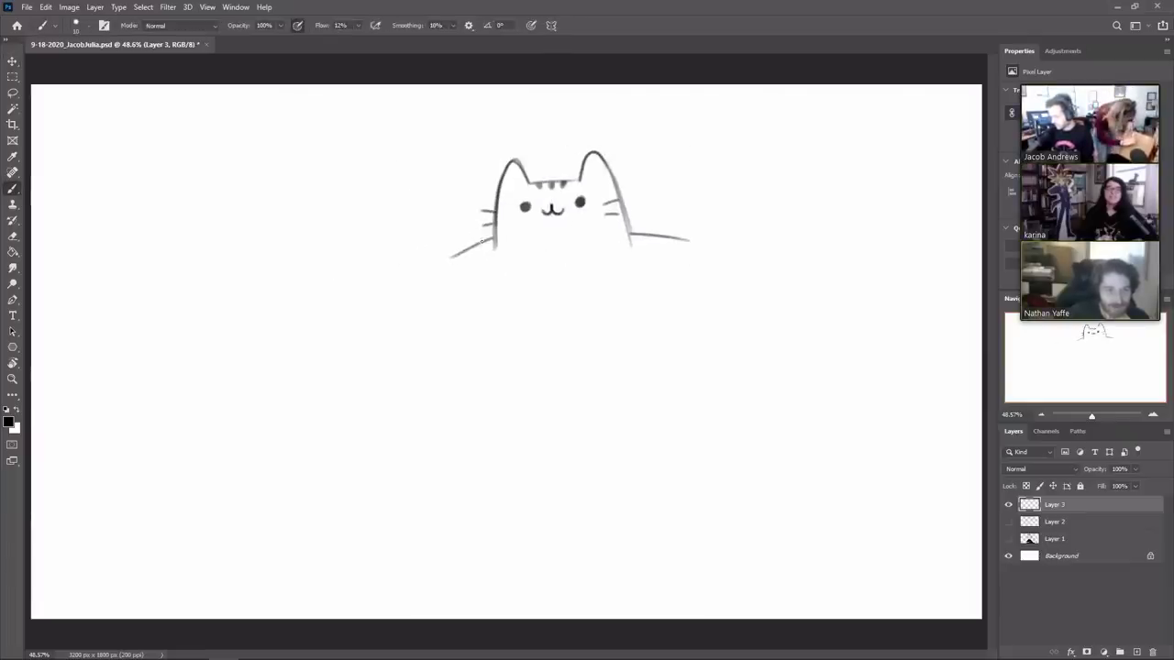
Step: Sketch a broad muscular chest below the head with an abdomen tapering down to a narrow waist
mouse_move(484, 242)
left_mouse_down()
mouse_move(431, 317)
mouse_move(547, 378)
mouse_move(626, 372)
mouse_move(714, 318)
left_mouse_up()
left_click_drag(682, 235, 710, 277)
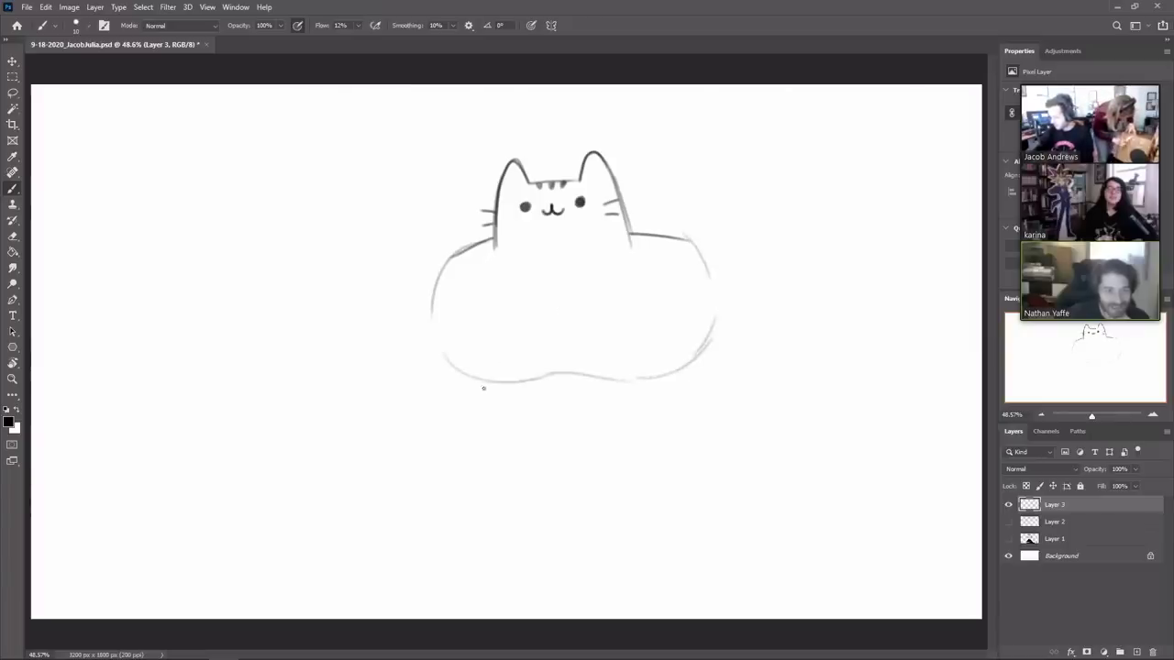
left_click_drag(464, 373, 514, 401)
key("ctrl+z")
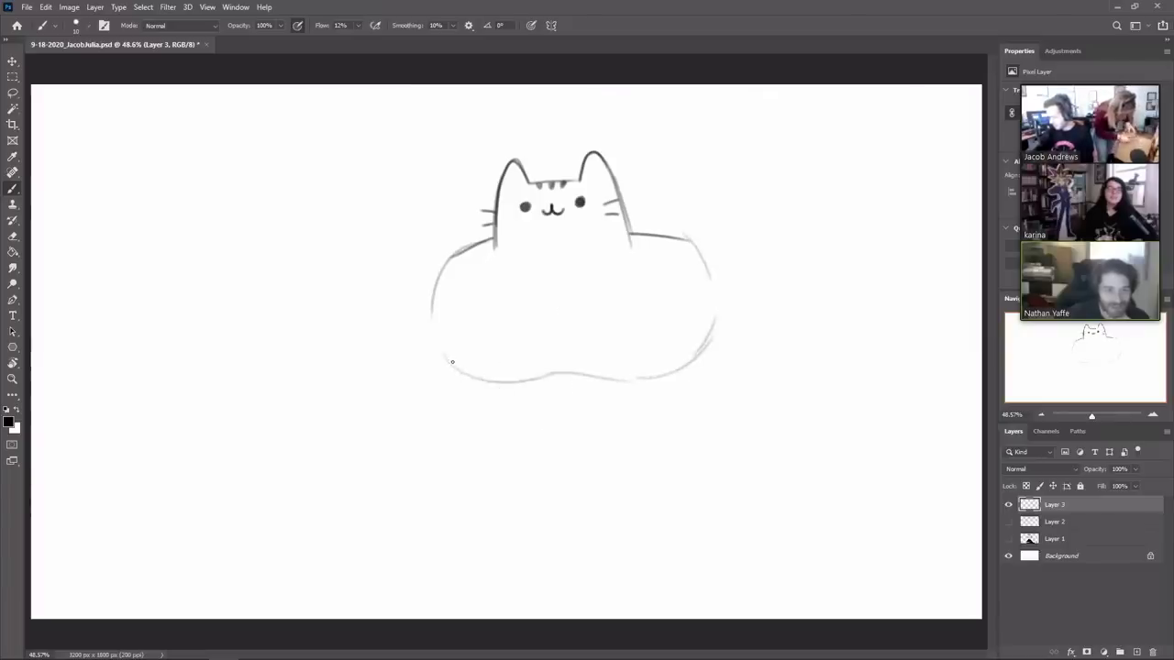
mouse_move(450, 361)
left_mouse_down()
mouse_move(502, 416)
mouse_move(534, 420)
mouse_move(502, 405)
mouse_move(647, 431)
mouse_move(626, 459)
mouse_move(670, 402)
mouse_move(667, 436)
mouse_move(699, 360)
left_mouse_up()
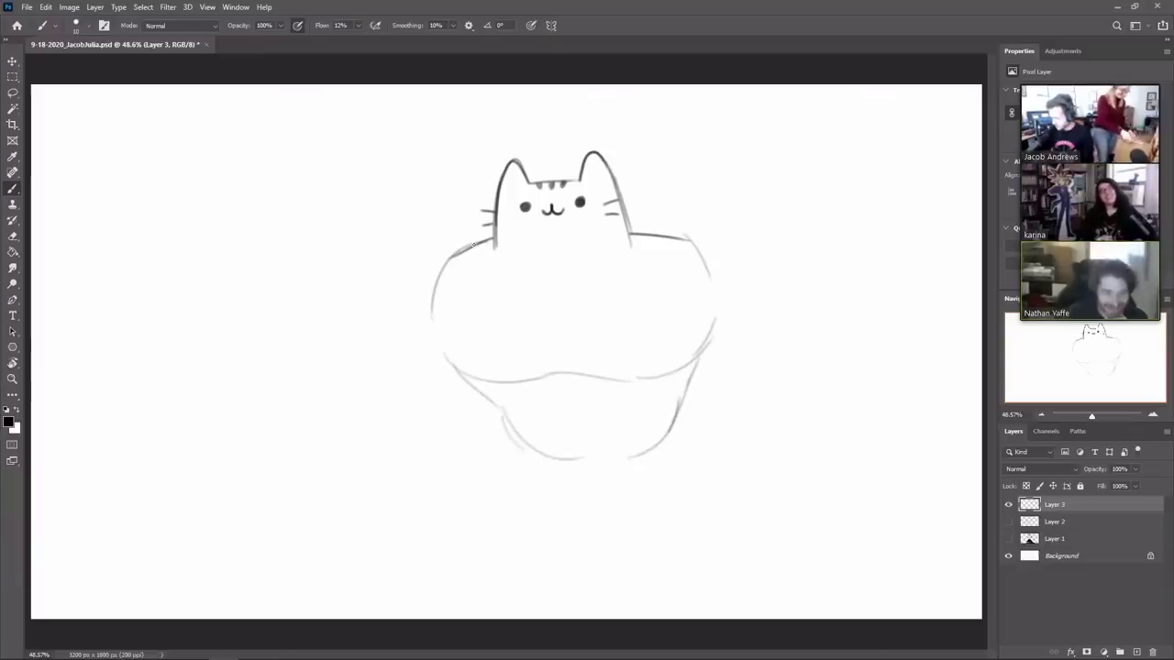
Step: Add rounded shoulder muscles on both sides of the chest and a V-shaped pelvis below the waist
left_click_drag(492, 239, 399, 296)
mouse_move(689, 240)
left_mouse_down()
mouse_move(738, 246)
mouse_move(776, 286)
left_mouse_up()
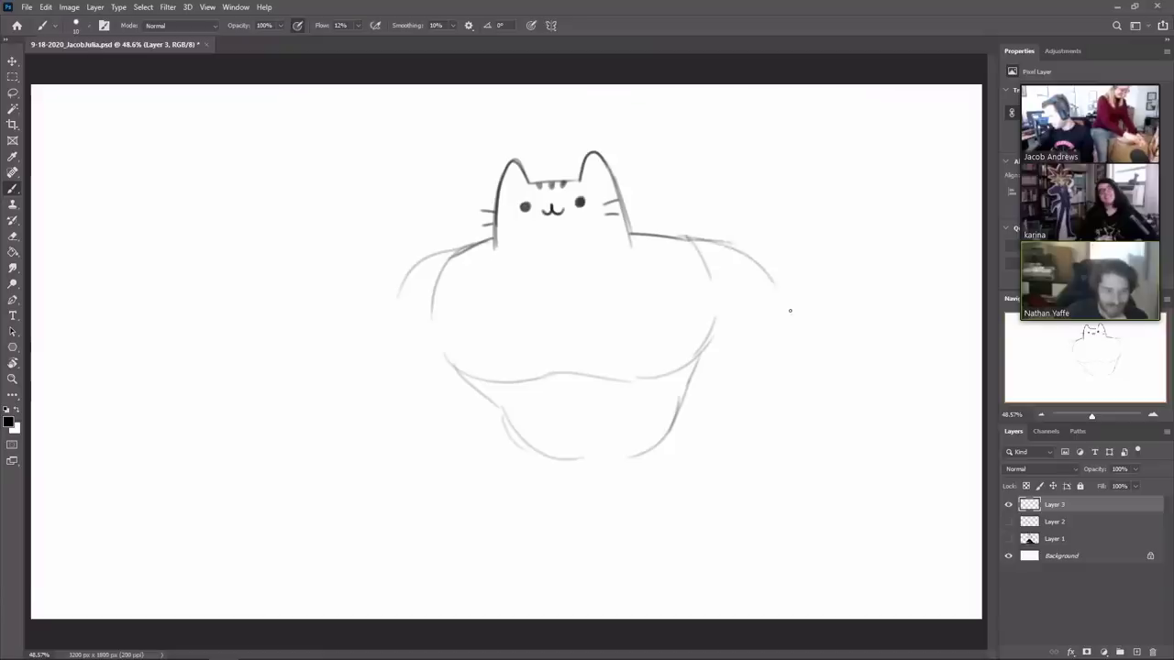
left_click_drag(724, 251, 740, 273)
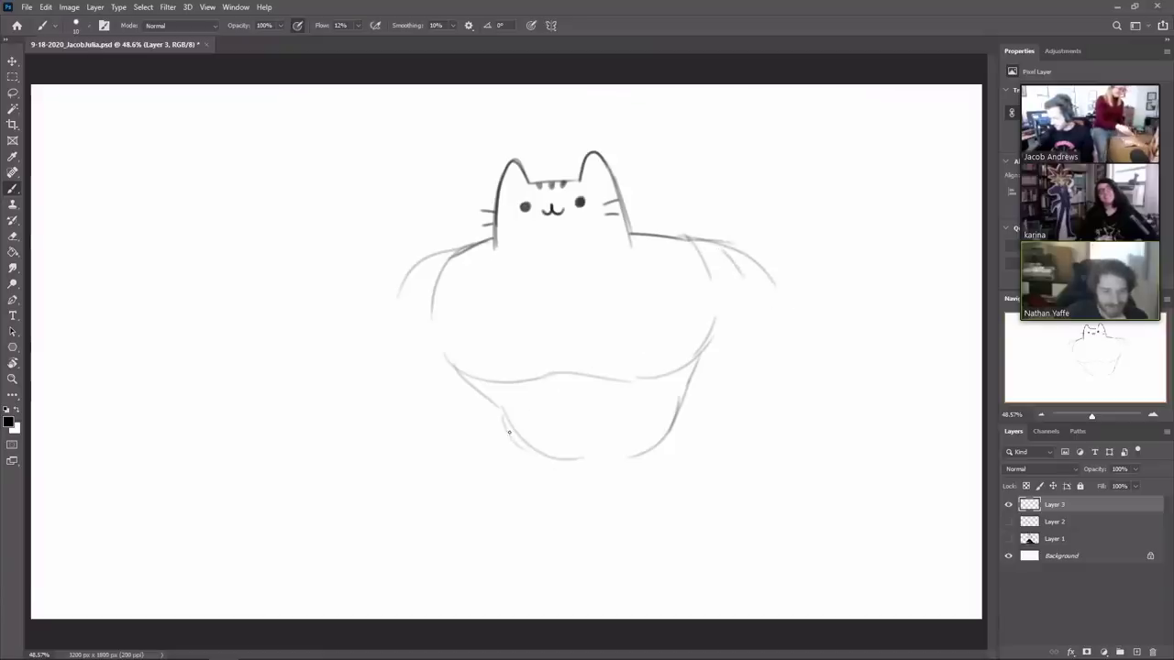
mouse_move(508, 432)
left_mouse_down()
mouse_move(547, 481)
mouse_move(583, 500)
mouse_move(643, 461)
left_mouse_up()
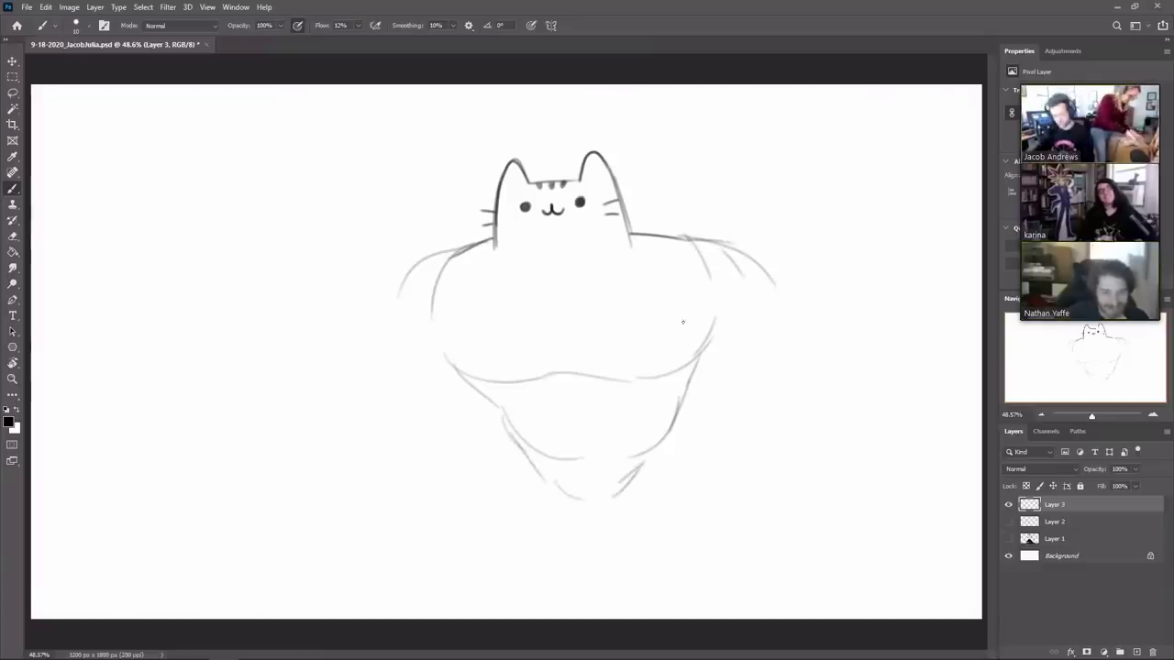
Step: Move the whole cat sketch left and slightly up, and return to the Brush tool
left_click_drag(703, 343, 670, 325)
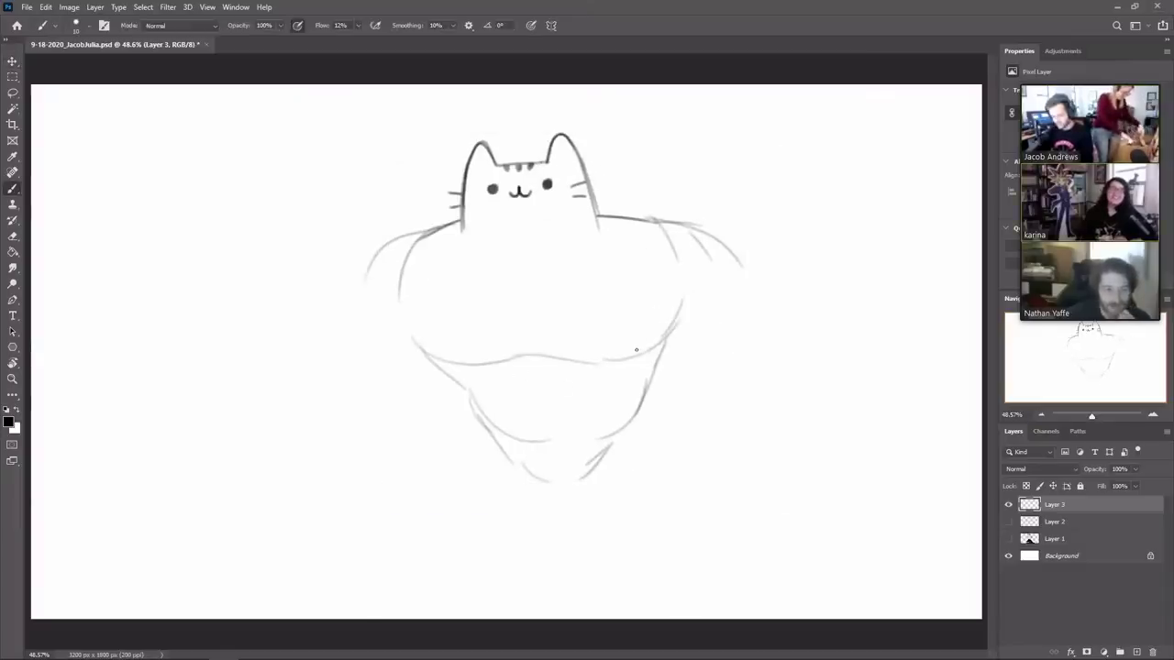
key("v")
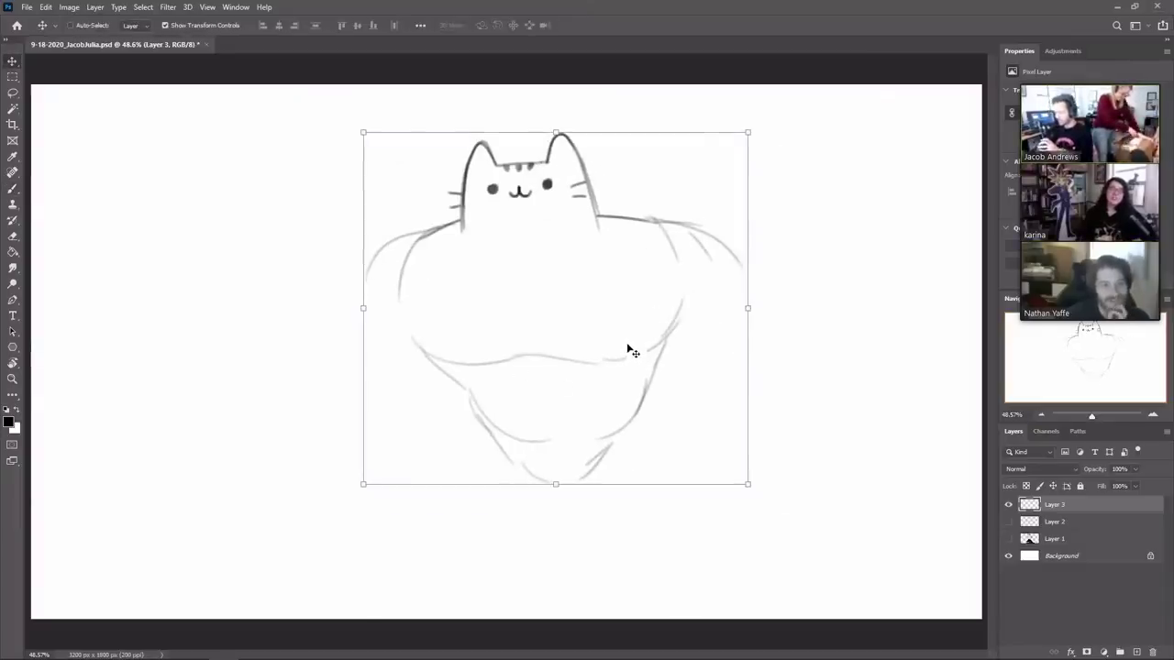
key("b")
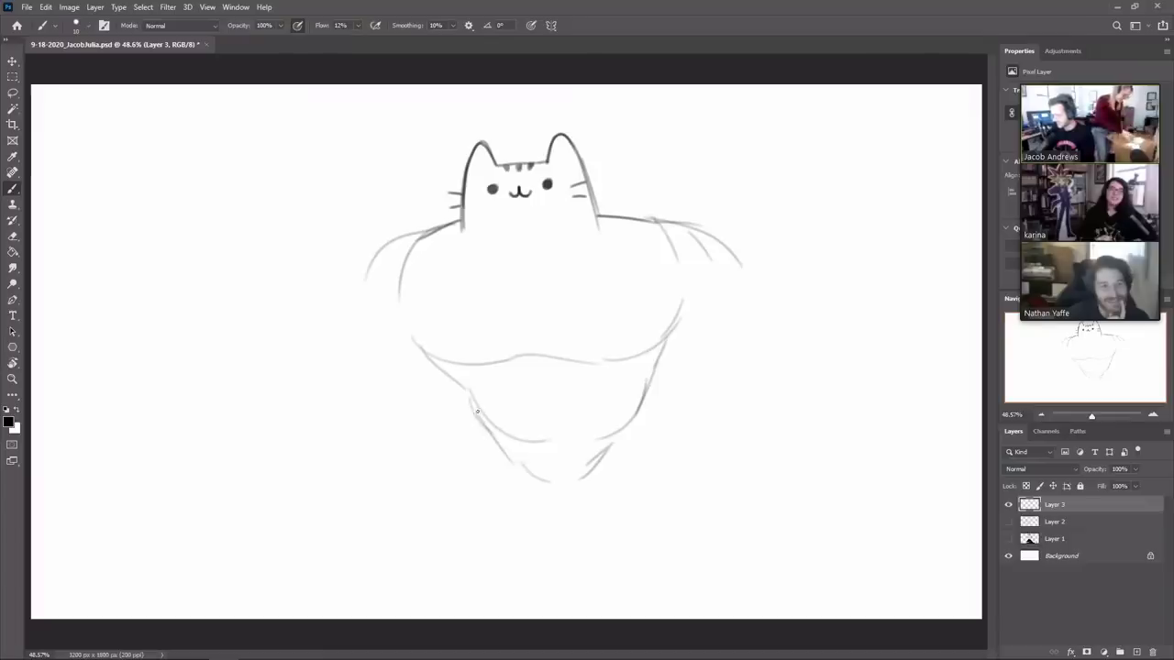
Step: Sketch two thighs angling outward from the hips to rounded knees, and reinforce the outer edge of the left one
left_click_drag(482, 417, 457, 472)
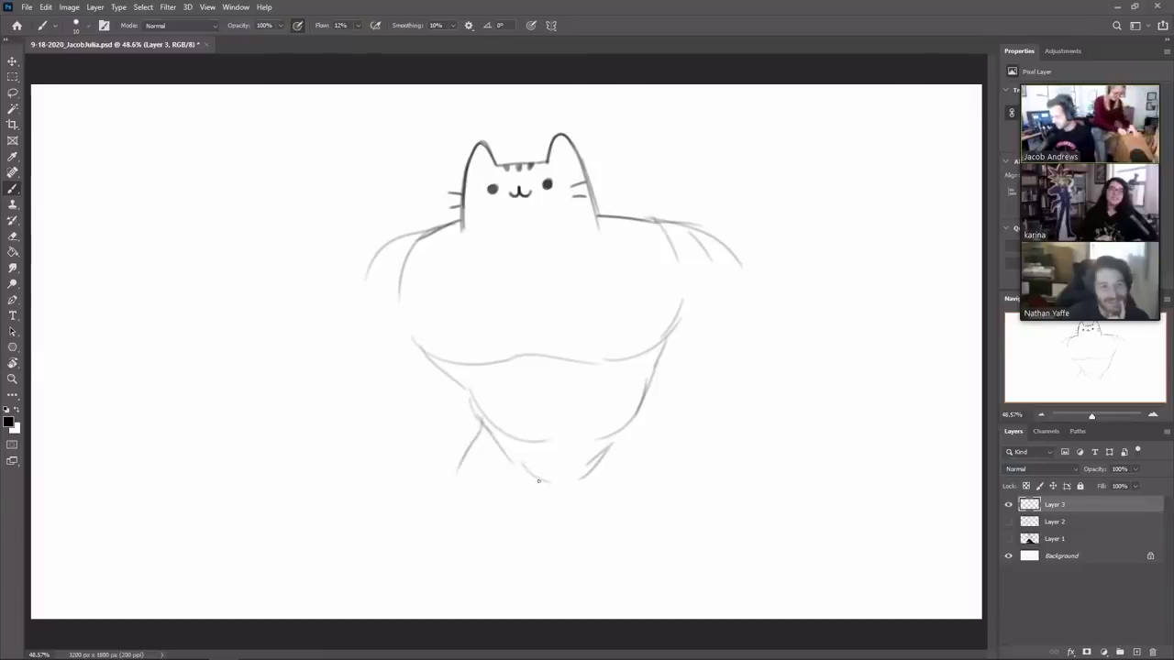
mouse_move(538, 480)
left_mouse_down()
mouse_move(481, 521)
mouse_move(464, 502)
mouse_move(459, 530)
mouse_move(447, 477)
left_mouse_up()
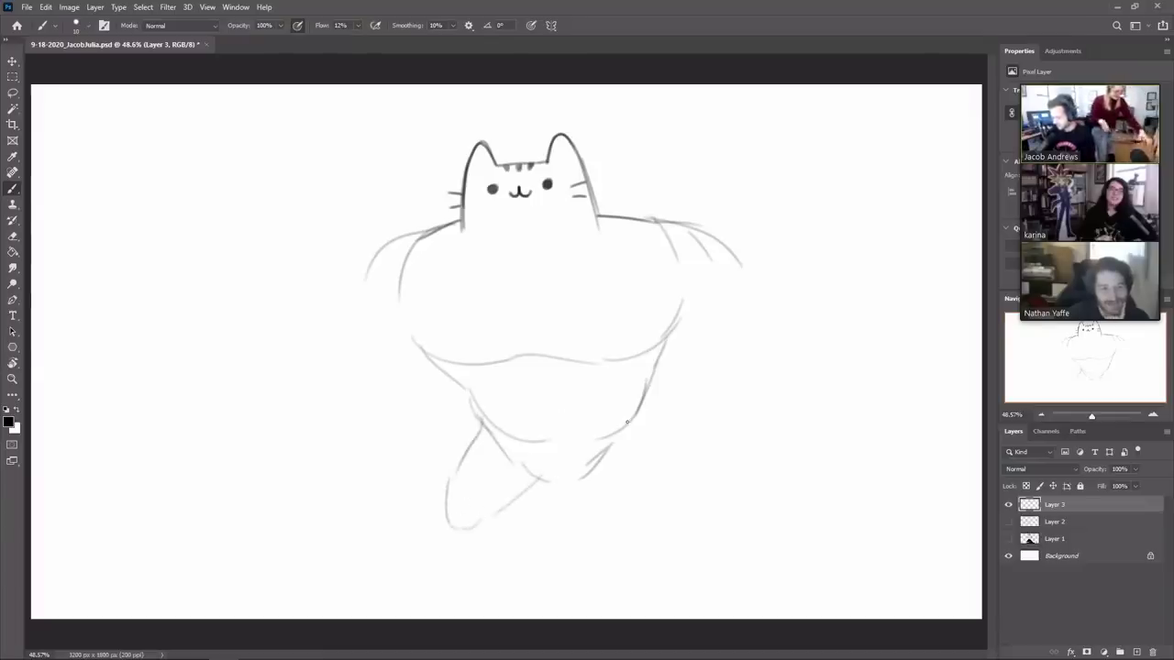
left_click_drag(575, 475, 620, 515)
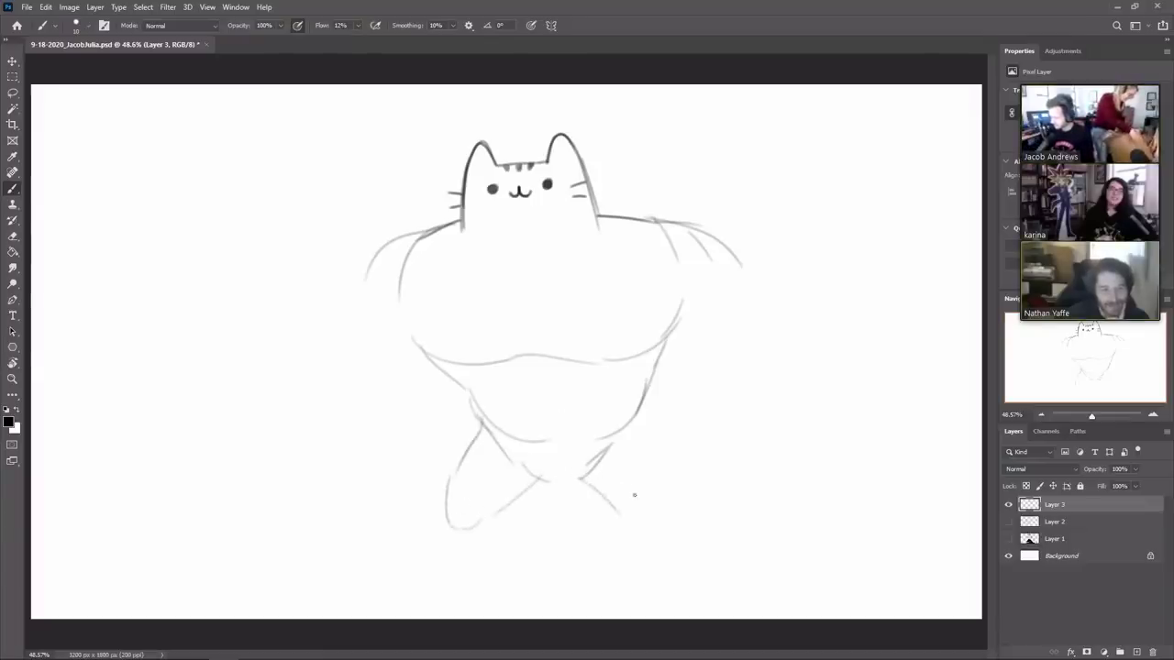
mouse_move(624, 423)
left_mouse_down()
mouse_move(660, 475)
mouse_move(663, 517)
mouse_move(619, 499)
mouse_move(642, 525)
left_mouse_up()
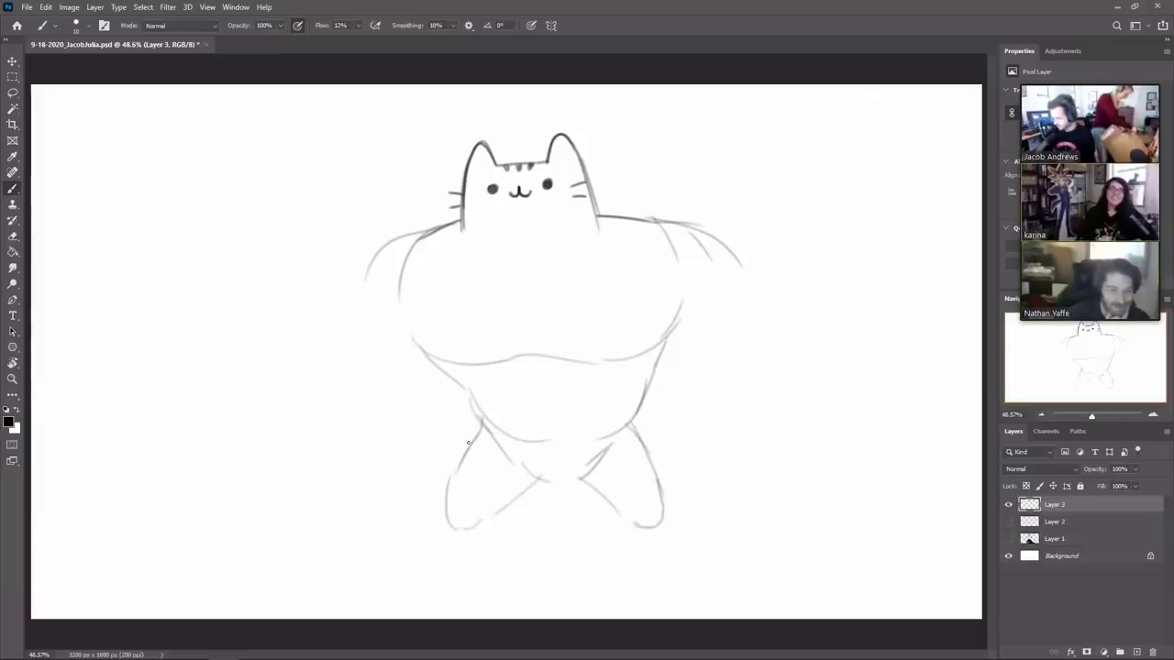
mouse_move(462, 454)
left_mouse_down()
mouse_move(479, 430)
mouse_move(450, 507)
left_mouse_up()
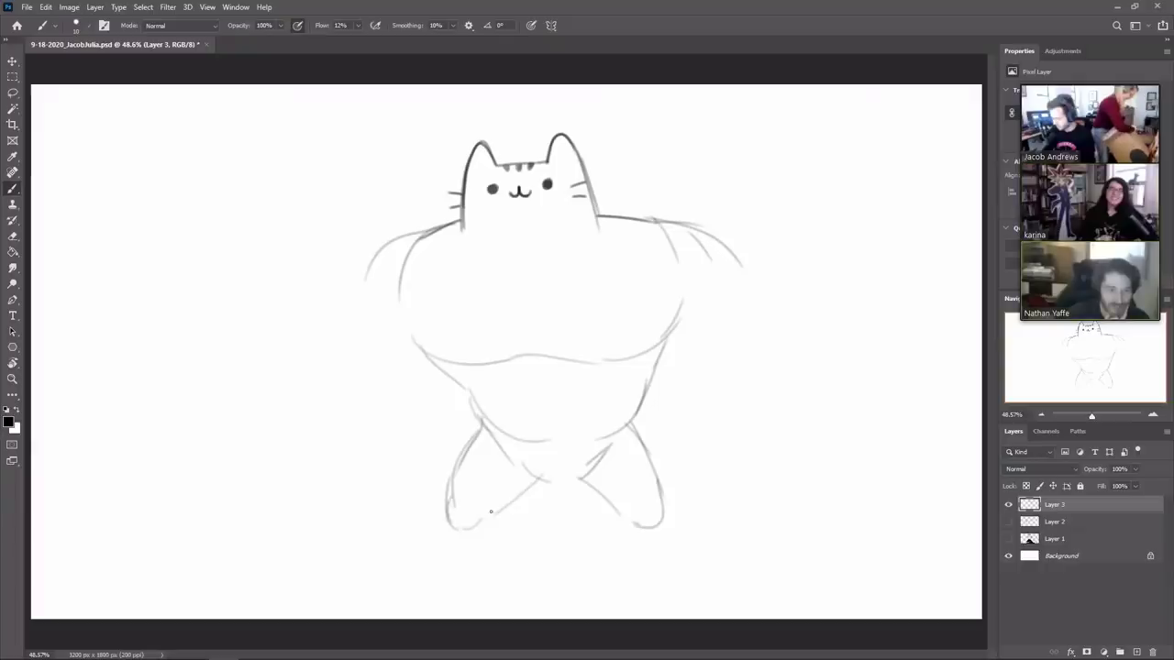
left_click_drag(452, 472, 457, 530)
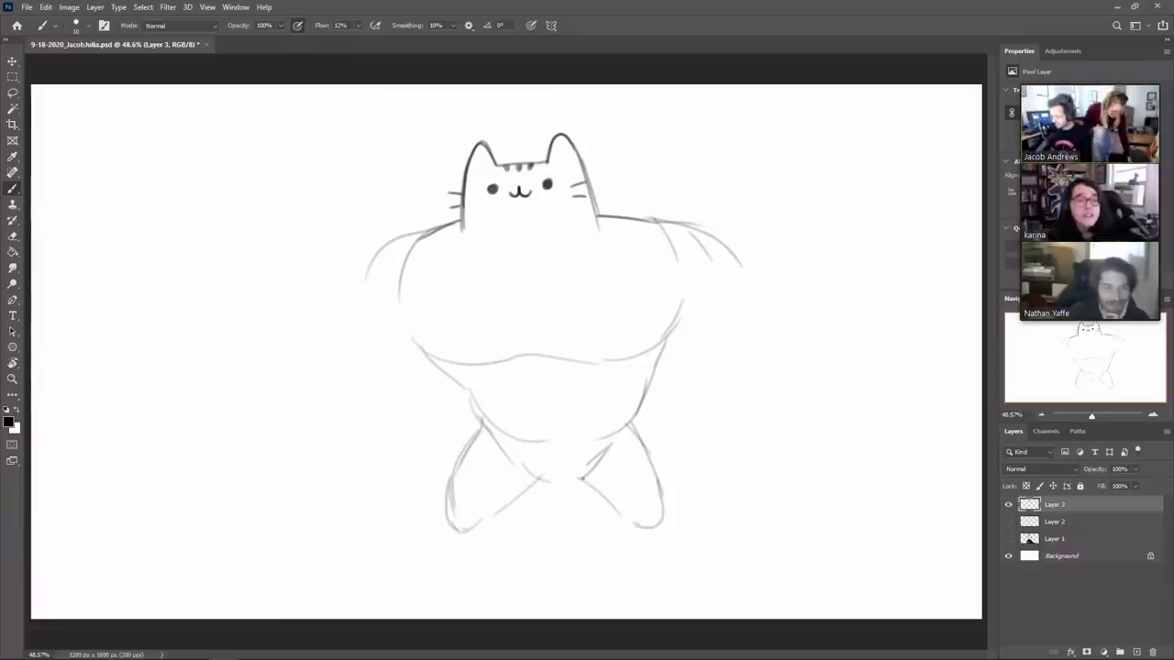
Step: Darken the inner and outer contours of the right thigh, and undo a trial stroke below the left knee
left_click_drag(580, 476, 625, 510)
mouse_move(631, 423)
left_mouse_down()
mouse_move(661, 510)
mouse_move(645, 527)
left_mouse_up()
mouse_move(456, 528)
left_mouse_down()
mouse_move(490, 504)
mouse_move(465, 525)
mouse_move(448, 517)
mouse_move(468, 559)
left_mouse_up()
key("ctrl+z")
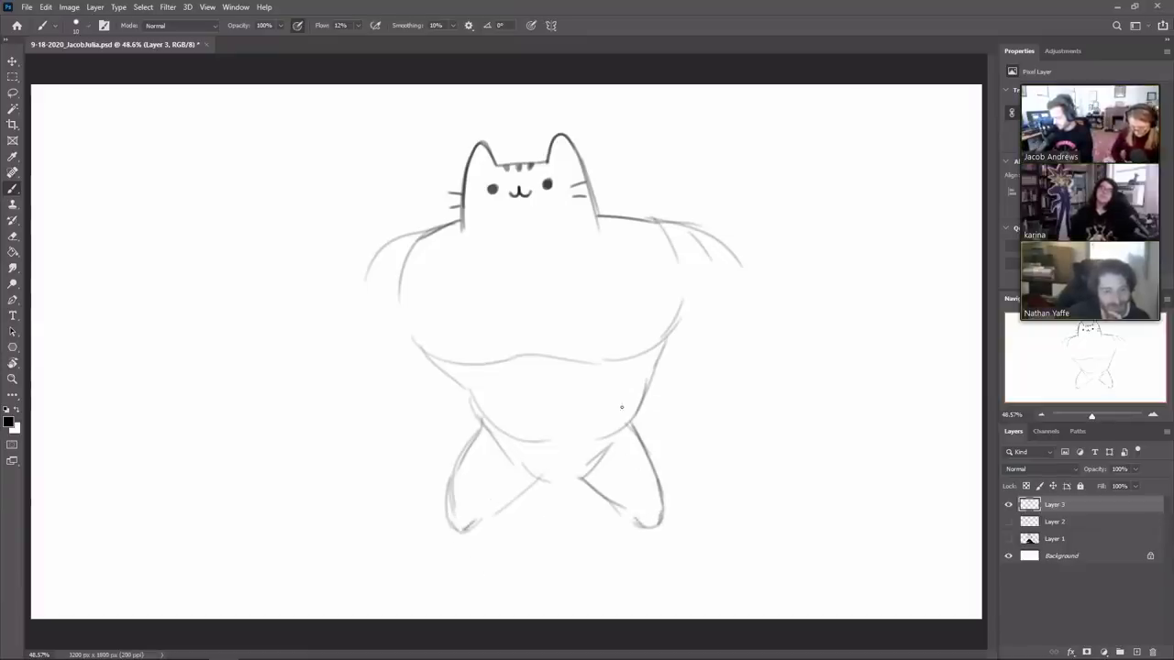
Step: Draw both sides of the short lower leg under the left knee, and undo the strokes tried under the right knee
left_click_drag(446, 519, 453, 560)
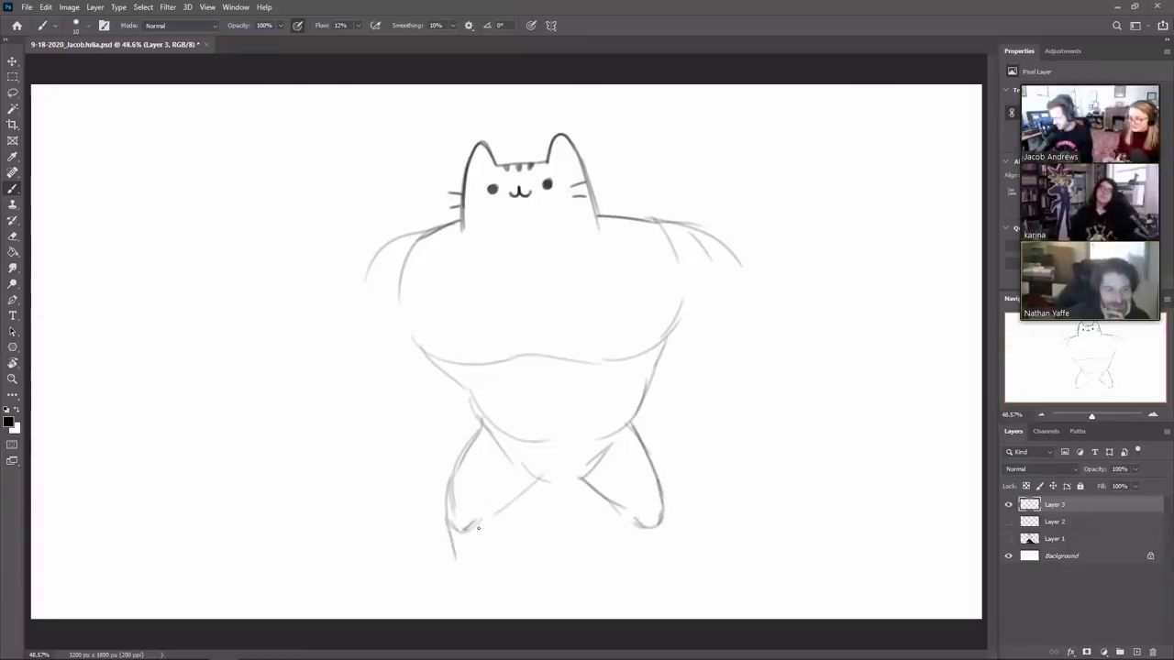
left_click_drag(480, 519, 477, 556)
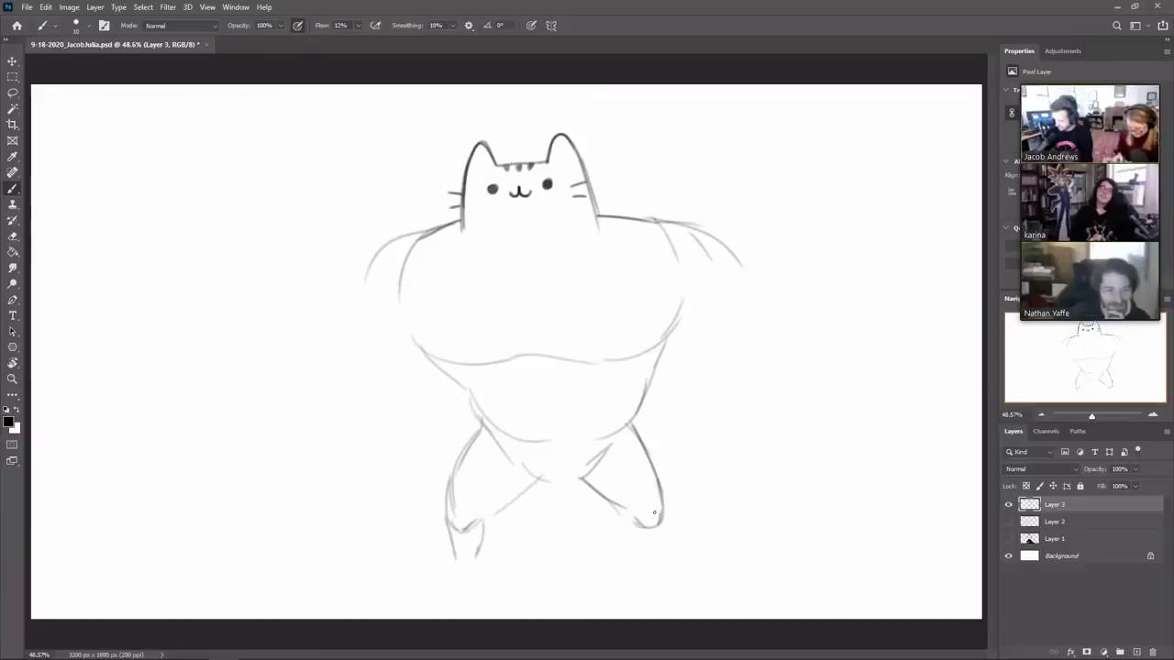
mouse_move(625, 521)
left_mouse_down()
mouse_move(657, 528)
mouse_move(640, 575)
left_mouse_up()
key("ctrl+z")
key("ctrl+z")
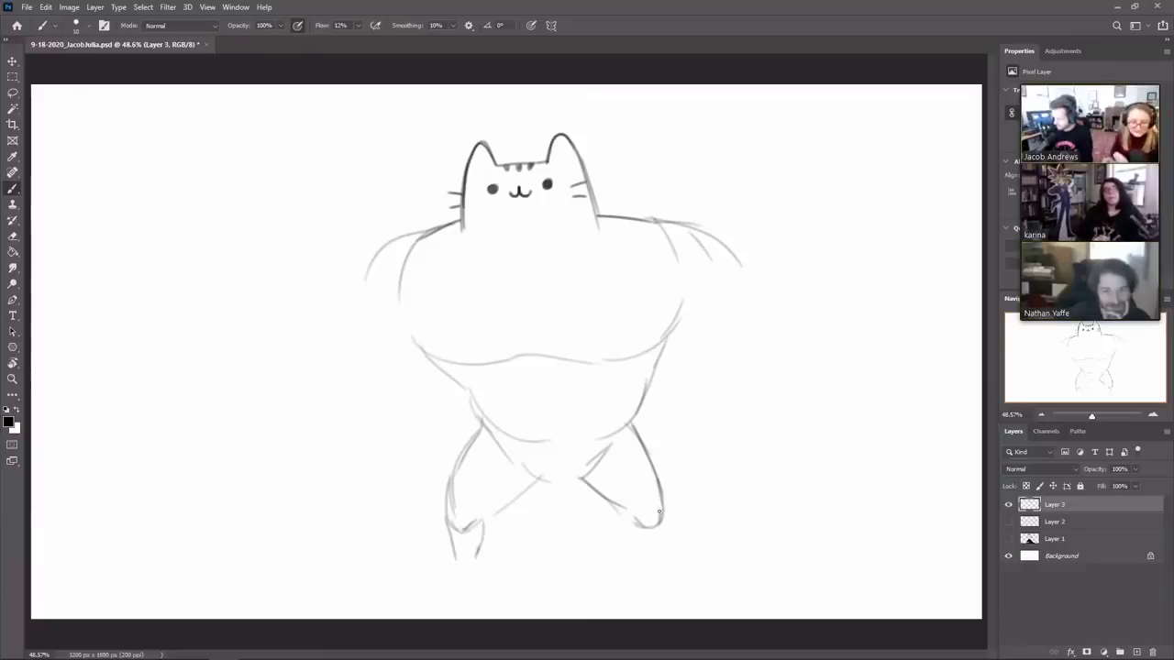
Step: Draw both sides of the short lower leg under the right knee, redoing the outer contour once
left_click_drag(661, 524, 650, 565)
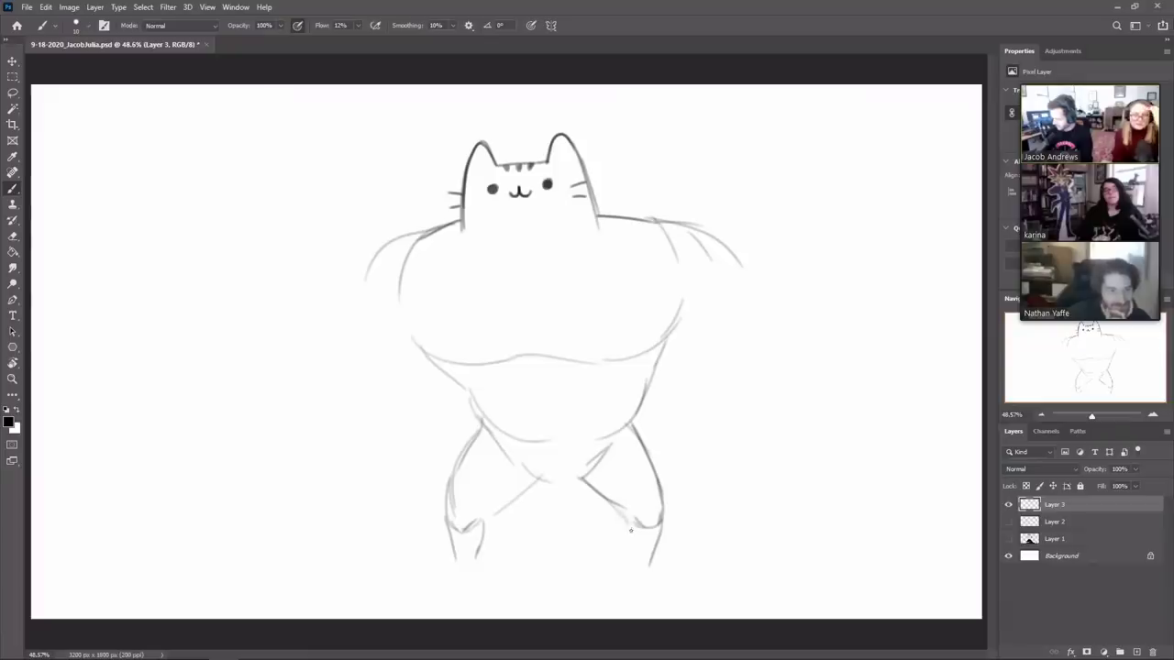
left_click_drag(628, 521, 637, 563)
left_click_drag(658, 522, 649, 564)
key("ctrl+z")
left_click_drag(657, 524, 651, 556)
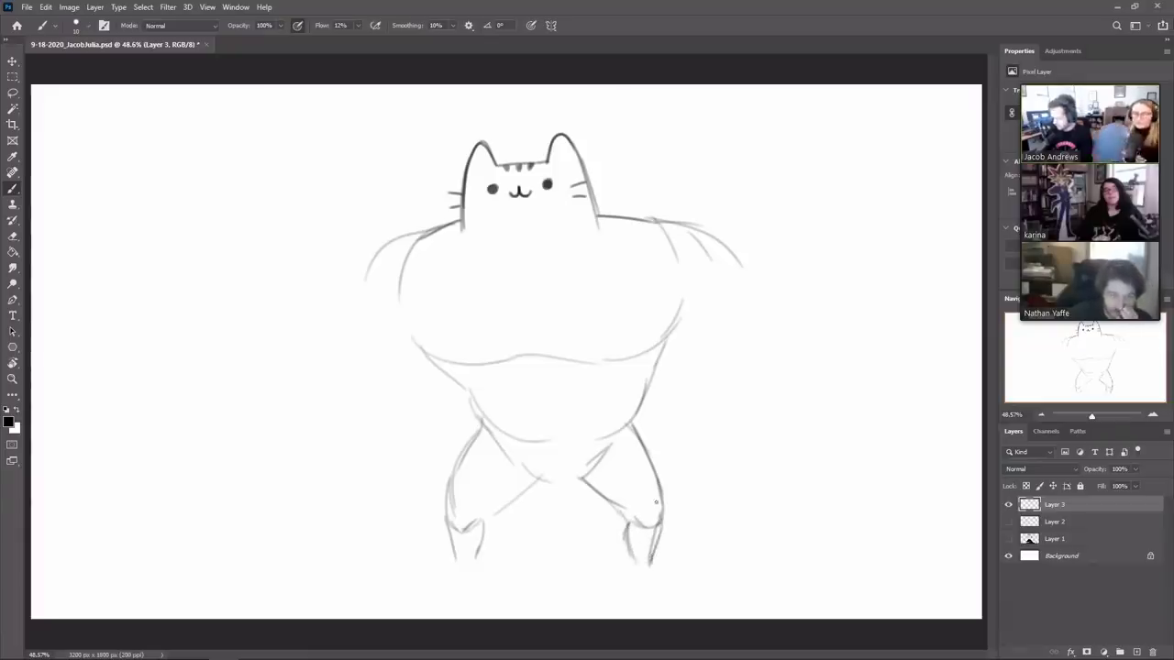
Step: Reinforce the outer side of the left lower leg and draw small feet with toes under both legs
left_click_drag(449, 522, 460, 560)
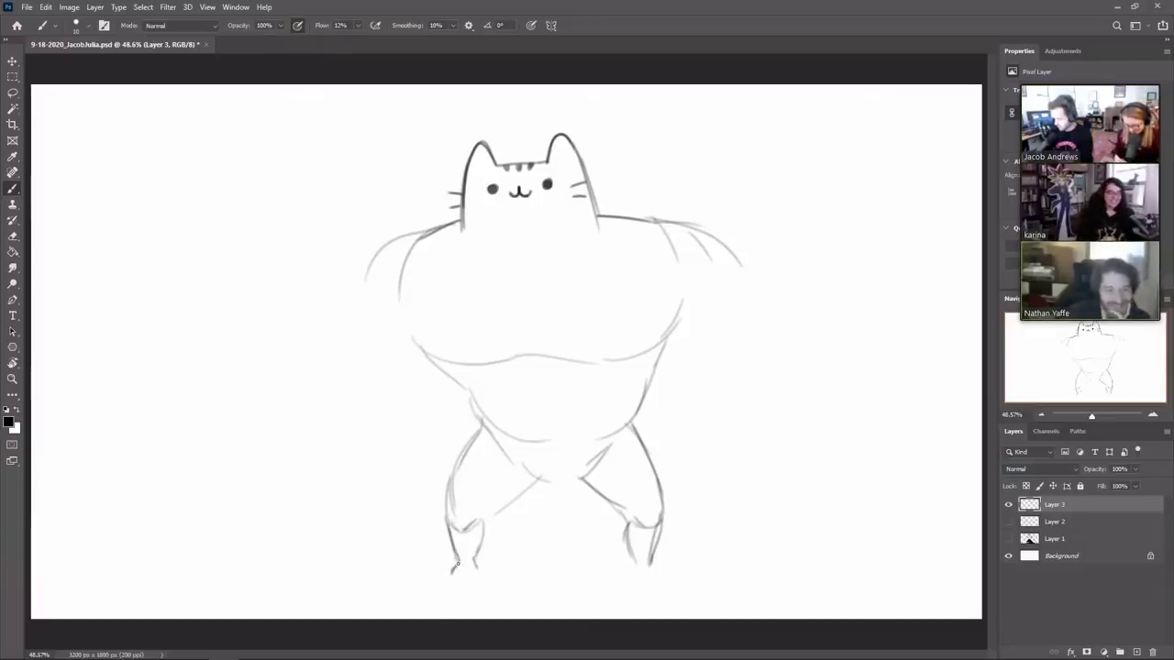
left_click_drag(453, 571, 472, 572)
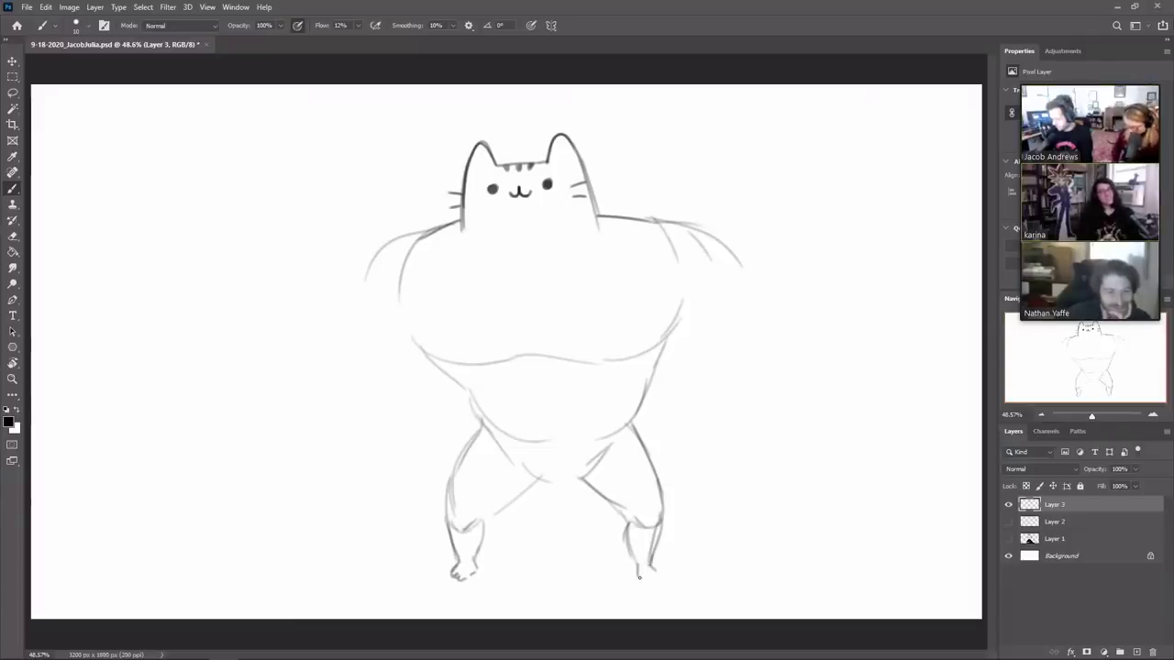
left_click_drag(639, 577, 651, 581)
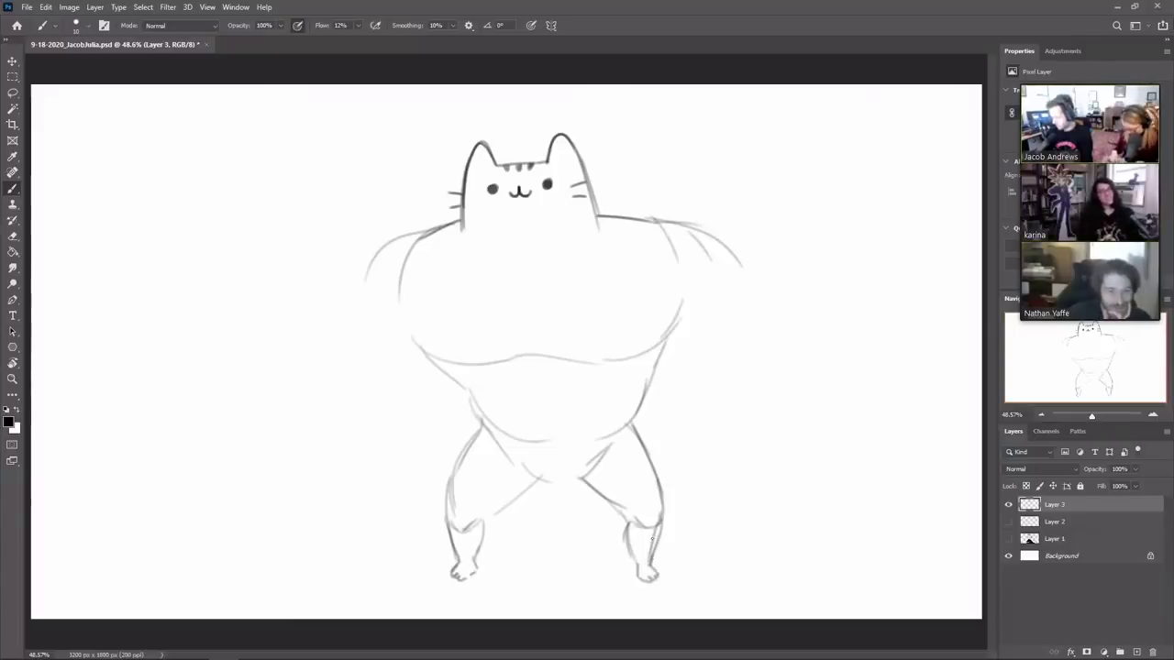
Step: Sketch a pair of briefs between the thighs, with a curved lower edge and a darker curved waistband across the hips
left_click_drag(535, 476, 580, 478)
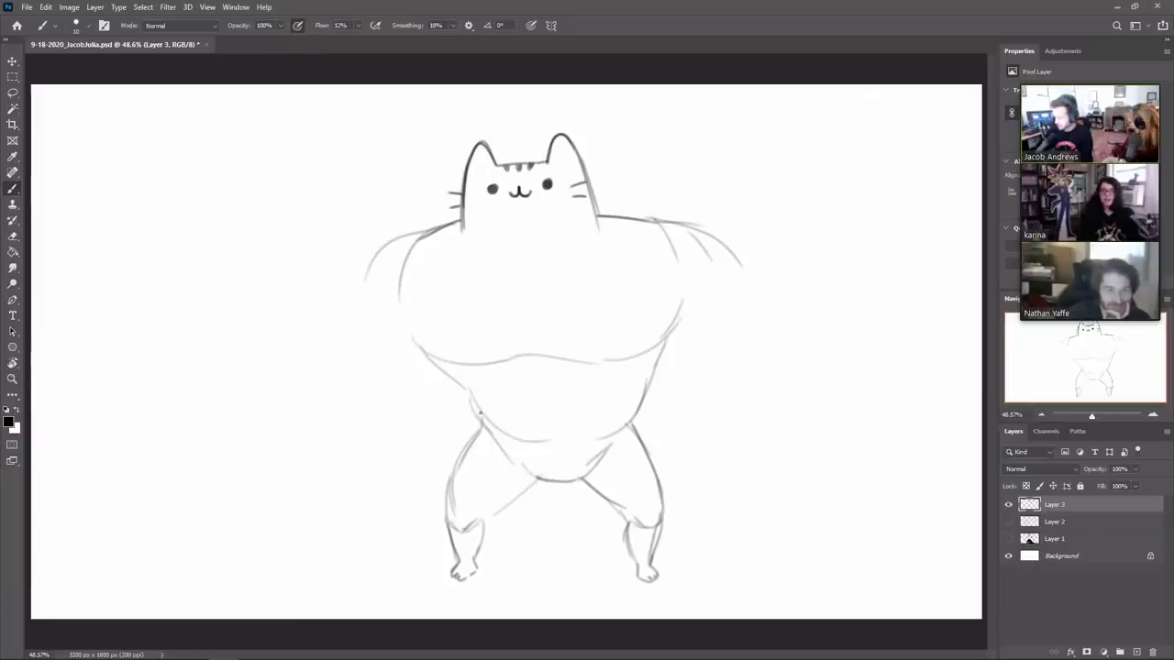
mouse_move(479, 416)
left_mouse_down()
mouse_move(564, 441)
mouse_move(631, 425)
left_mouse_up()
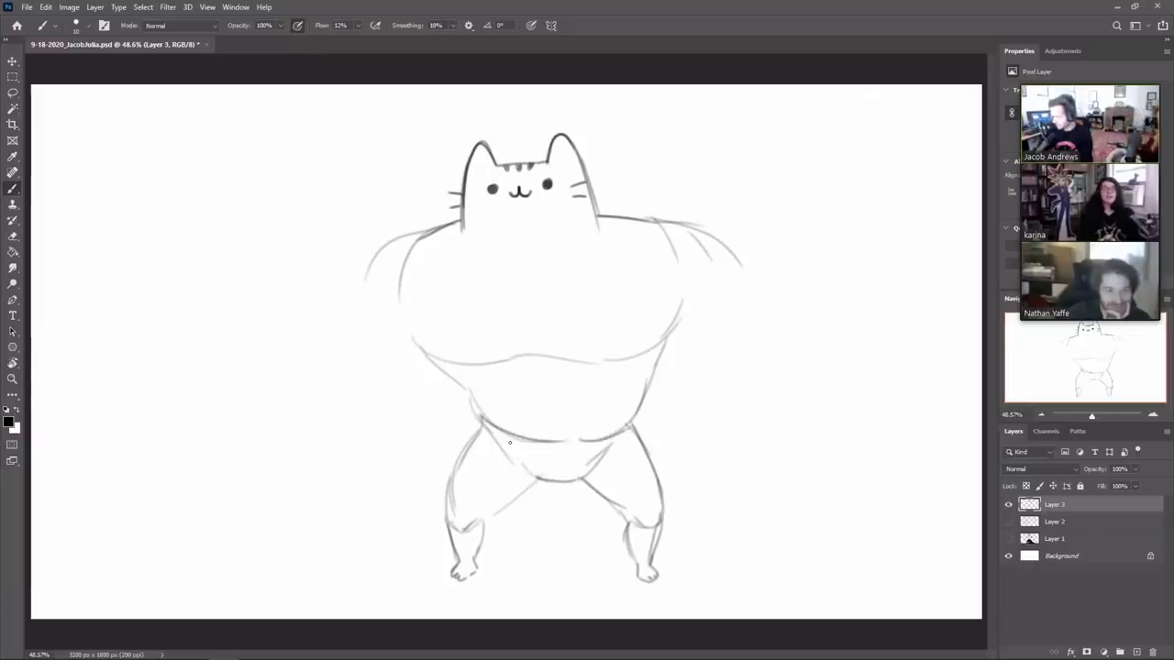
mouse_move(478, 424)
left_mouse_down()
mouse_move(547, 487)
mouse_move(638, 434)
left_mouse_up()
key("ctrl+z")
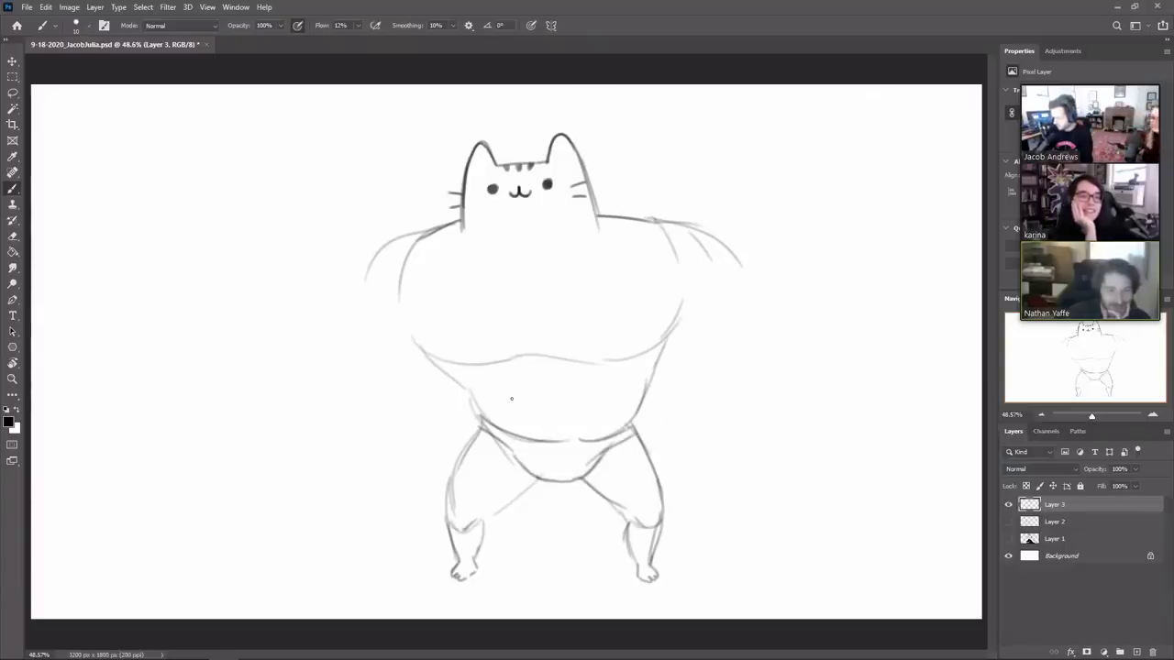
Step: Sketch curved abdominal muscle lines, a short centre line and a navel on the belly above the briefs
mouse_move(444, 371)
left_mouse_down()
mouse_move(555, 431)
mouse_move(622, 402)
left_mouse_up()
mouse_move(541, 395)
left_mouse_down()
mouse_move(541, 412)
mouse_move(624, 401)
left_mouse_up()
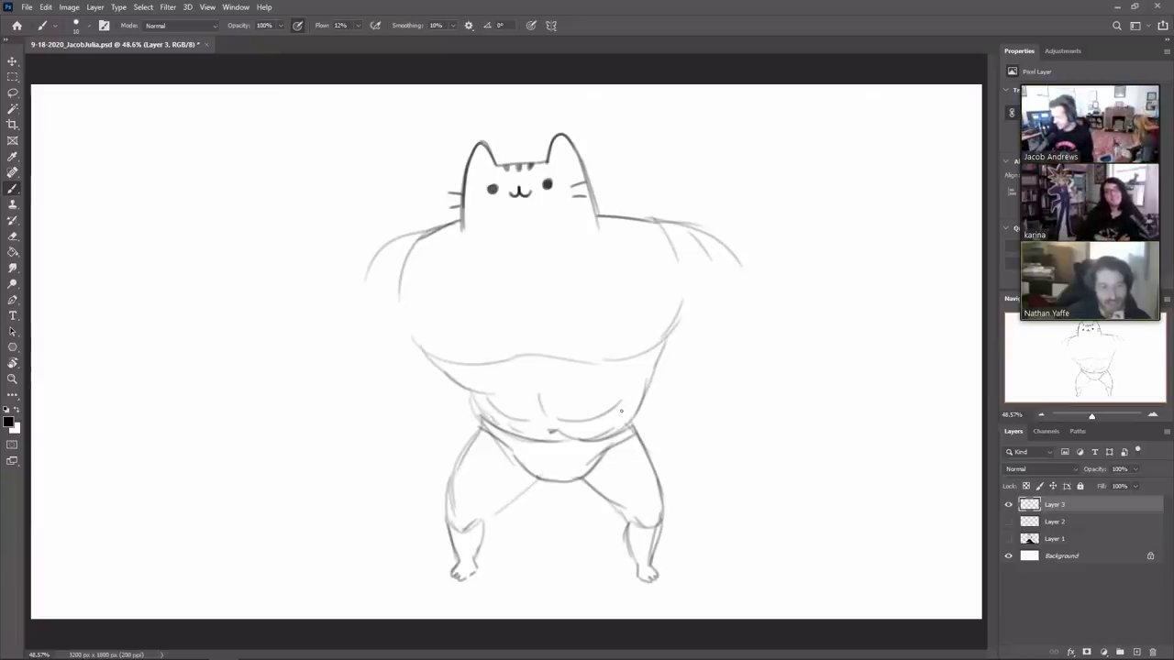
key("e")
key("b")
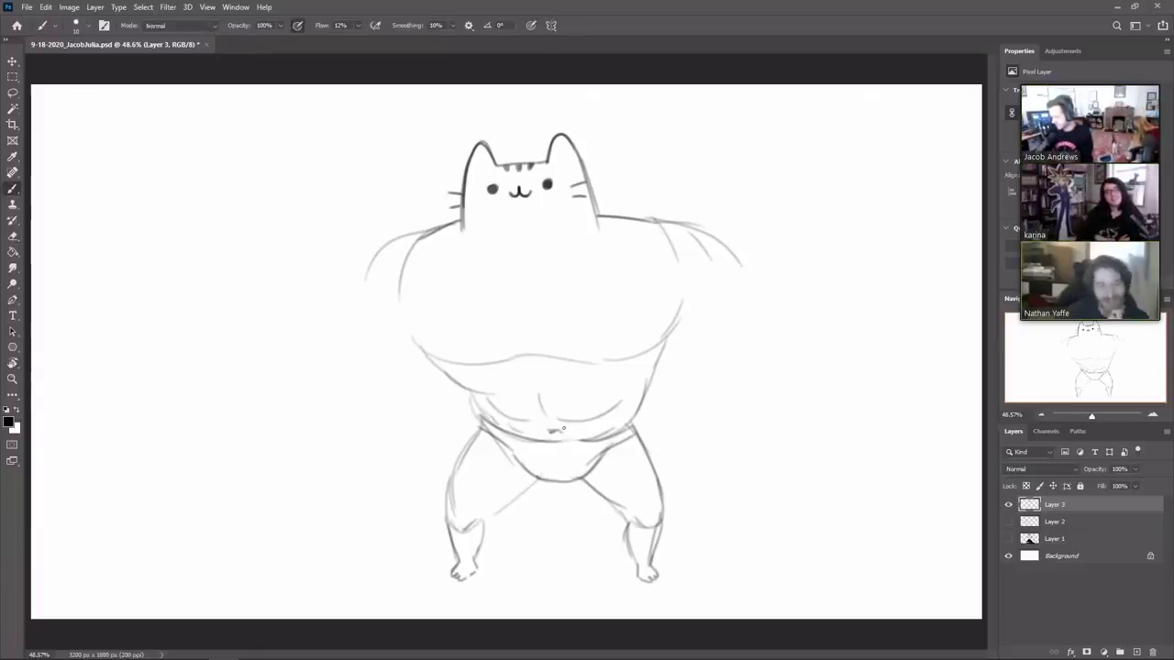
left_click_drag(559, 435, 593, 428)
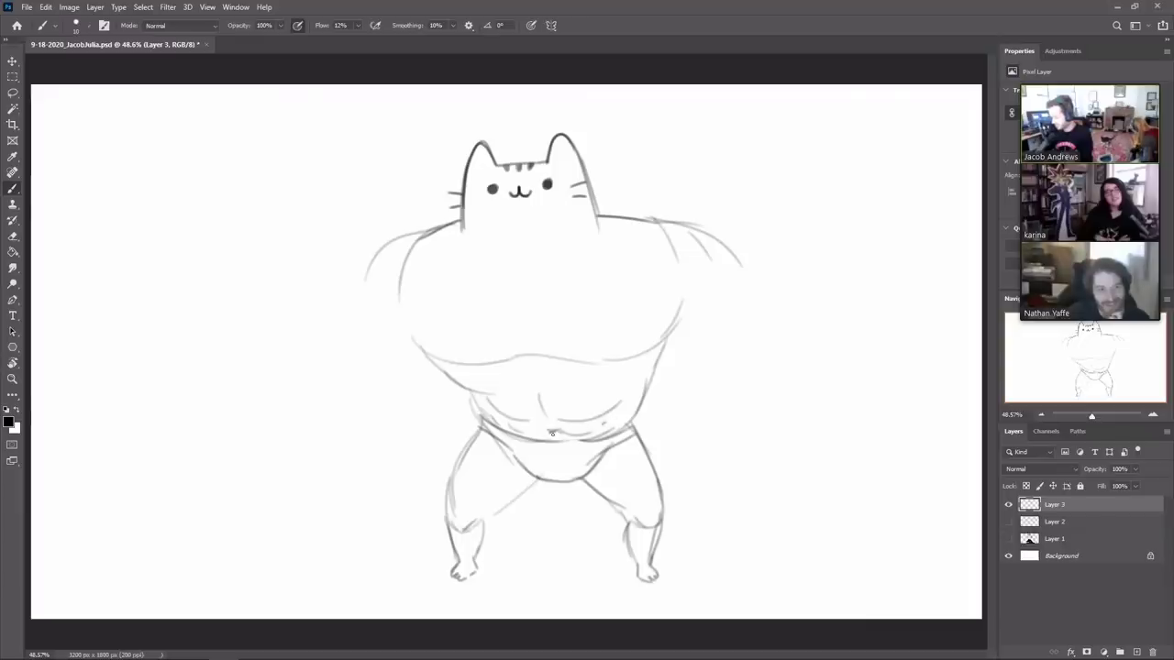
Step: Erase the curved leg openings of the briefs and redraw them as straighter diagonals meeting the inner thighs
key("e")
left_click_drag(513, 455, 549, 479)
key("b")
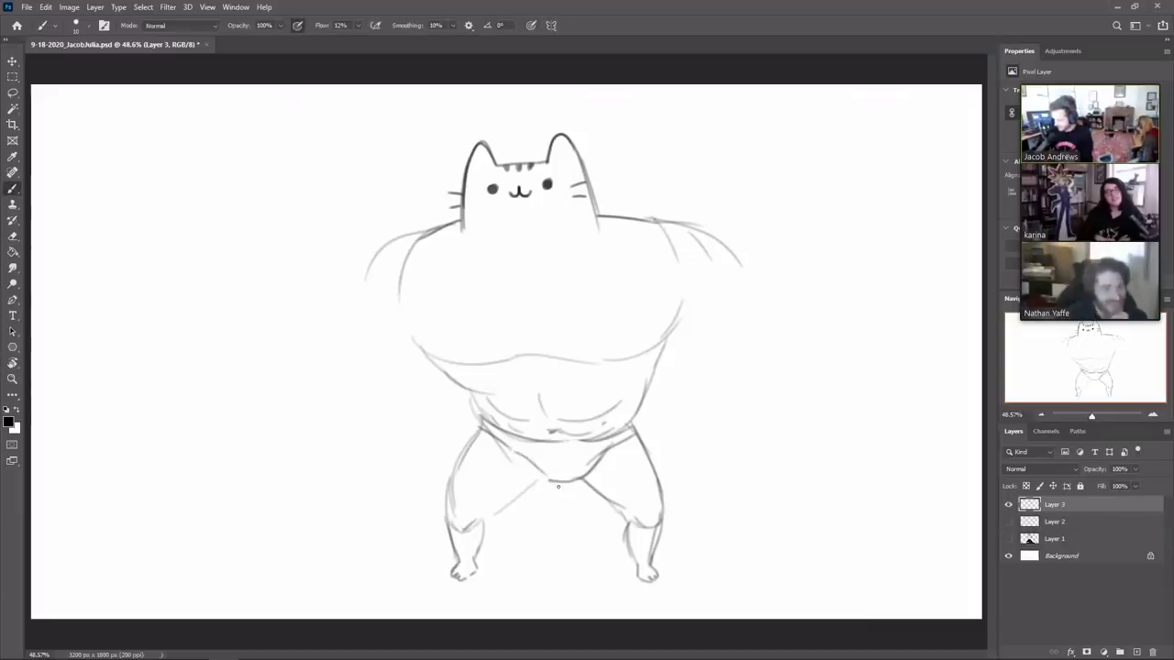
mouse_move(495, 438)
left_mouse_down()
mouse_move(549, 478)
mouse_move(572, 479)
mouse_move(609, 448)
mouse_move(495, 509)
left_mouse_up()
key("e")
key("b")
key("e")
key("b")
key("ctrl+z")
key("ctrl+z")
key("ctrl+z")
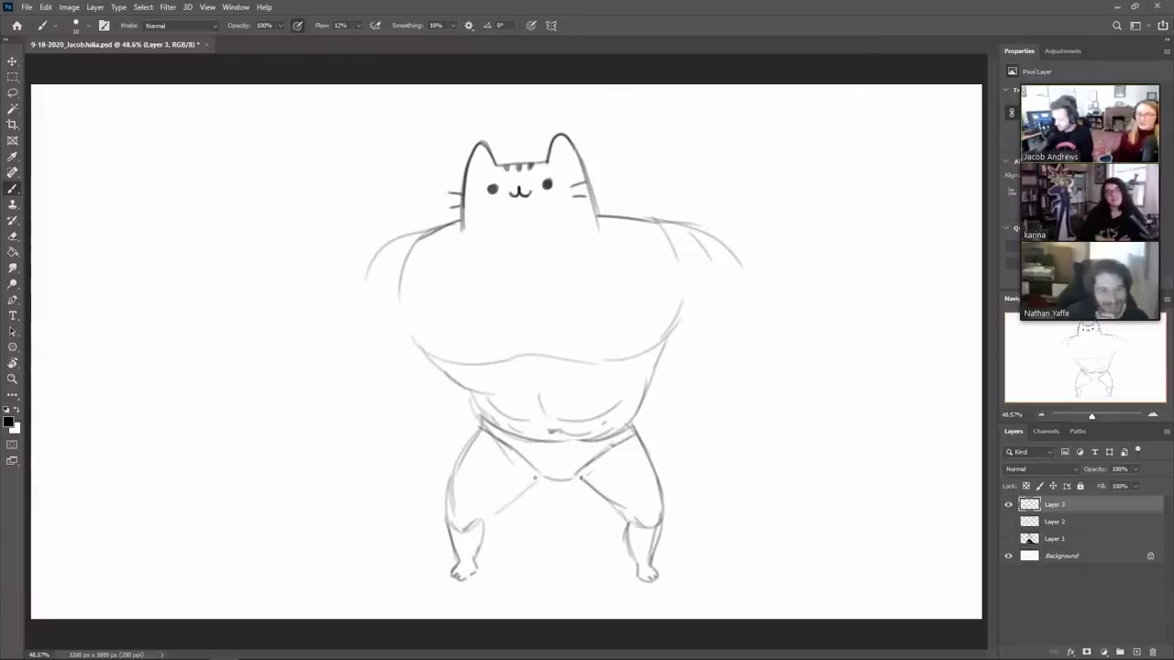
Step: Darken the inner and outer contours of both thighs, add an inner muscle curve to each, and clean up stray lines
left_click_drag(537, 474, 494, 504)
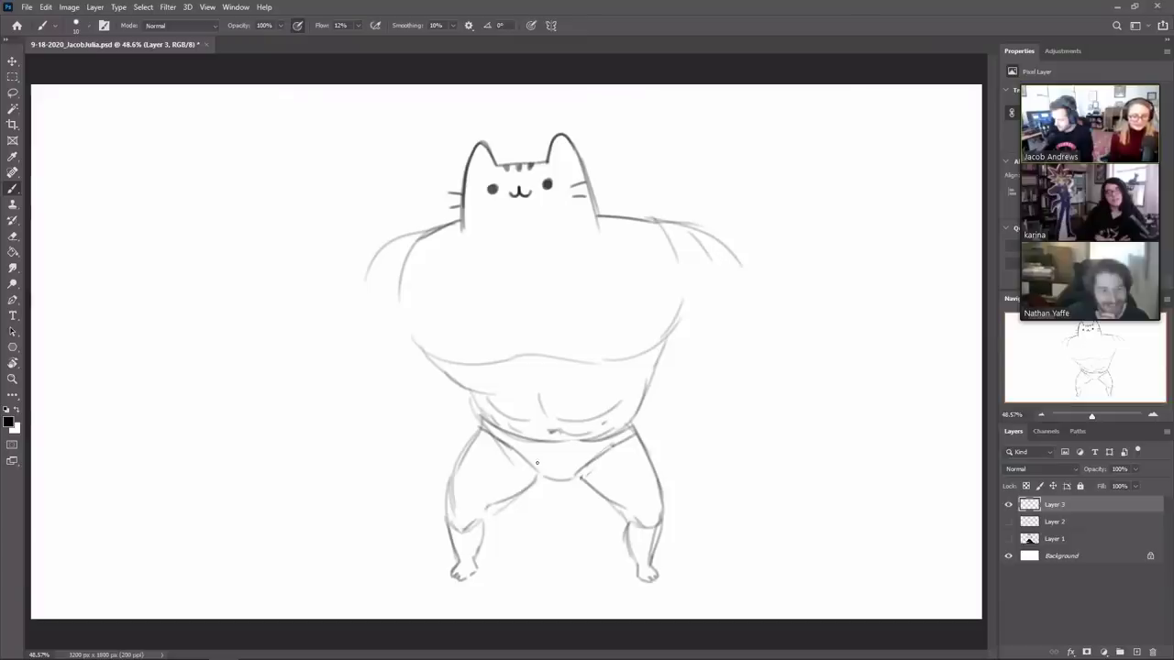
left_click_drag(578, 474, 625, 506)
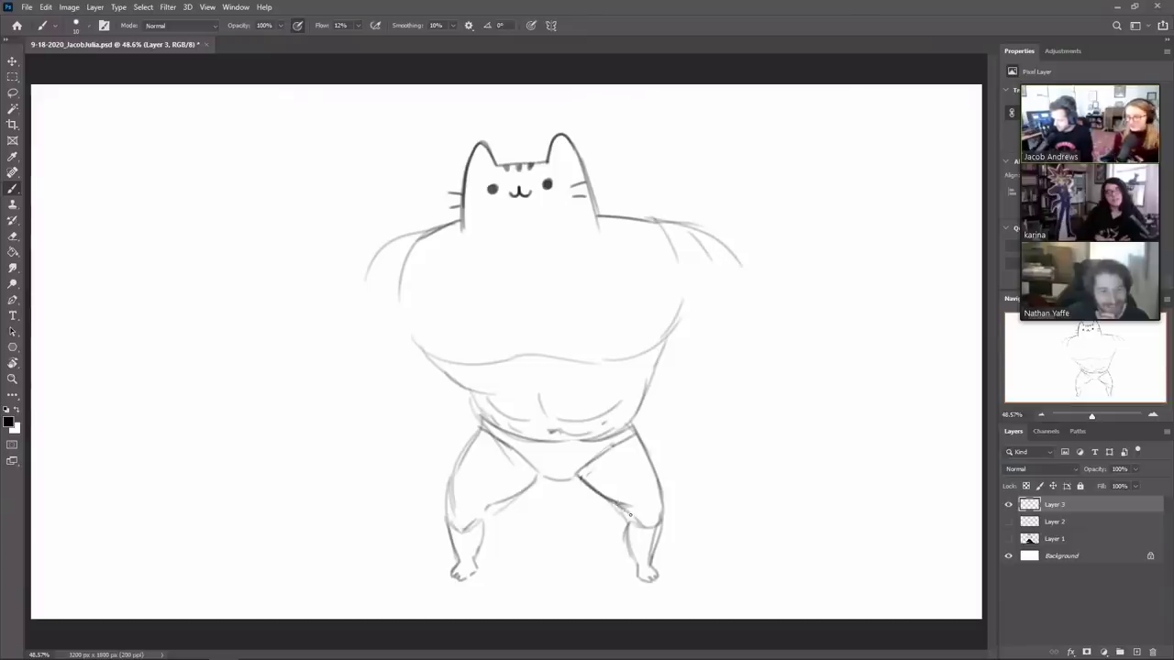
left_click_drag(478, 430, 456, 486)
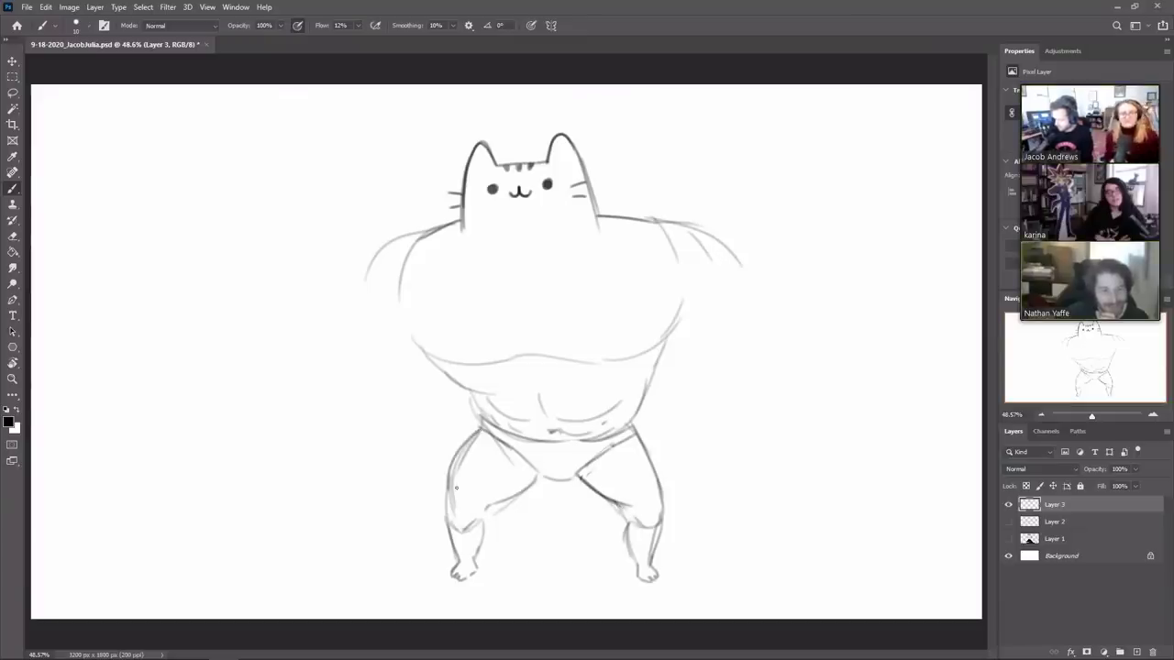
left_click_drag(511, 453, 478, 494)
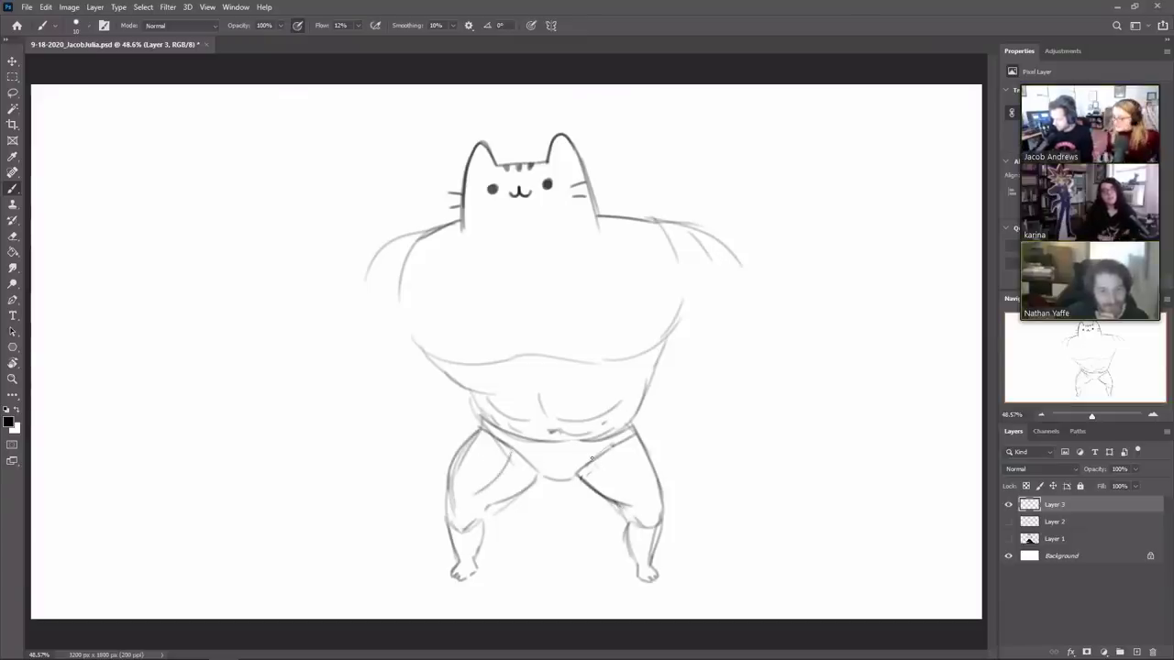
left_click_drag(594, 461, 619, 488)
key("e")
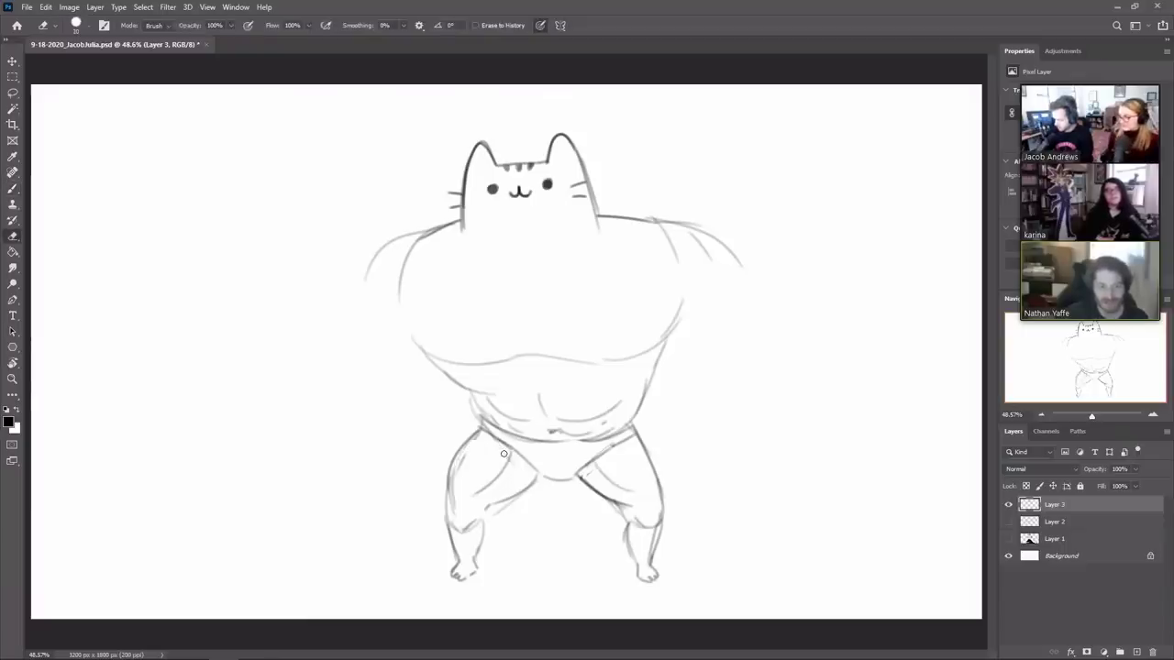
key("b")
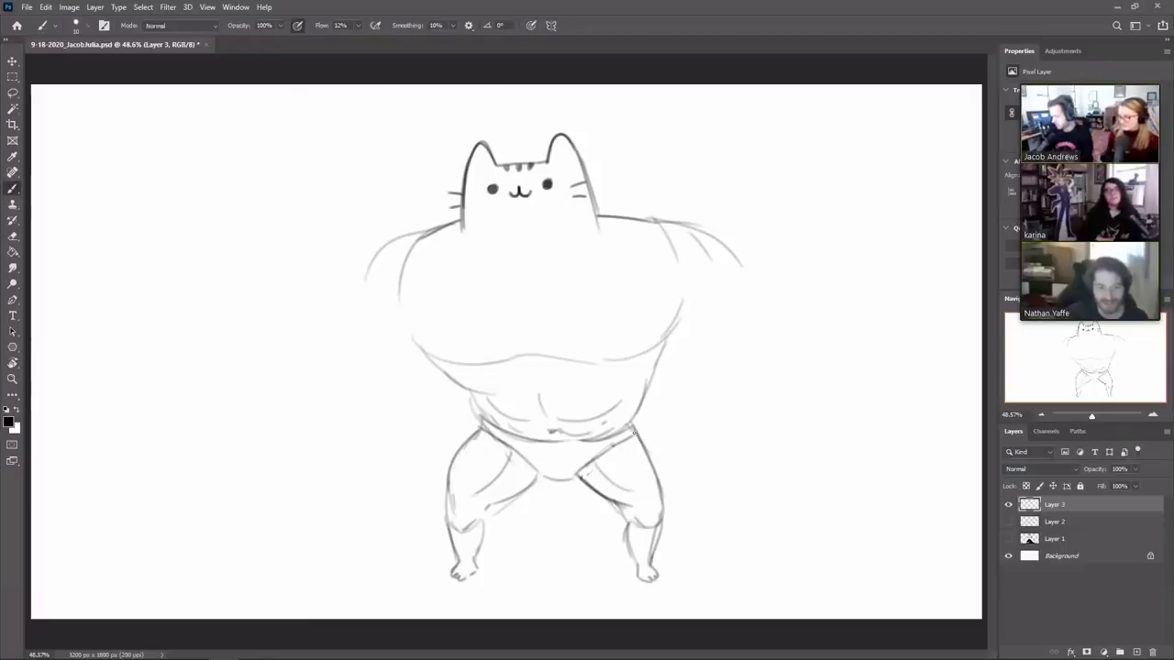
left_click_drag(637, 434, 652, 467)
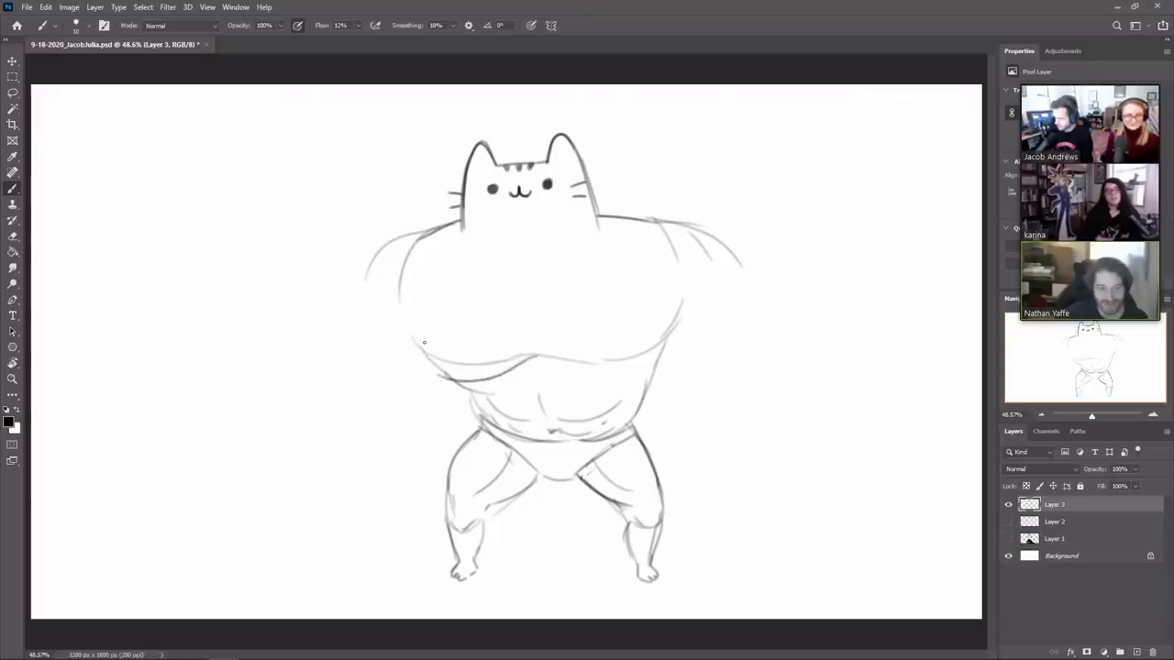
Step: Redraw the lower edge of both pectorals slightly lower on the torso and erase the old chest line
mouse_move(537, 361)
left_mouse_down()
mouse_move(473, 376)
mouse_move(421, 346)
left_mouse_up()
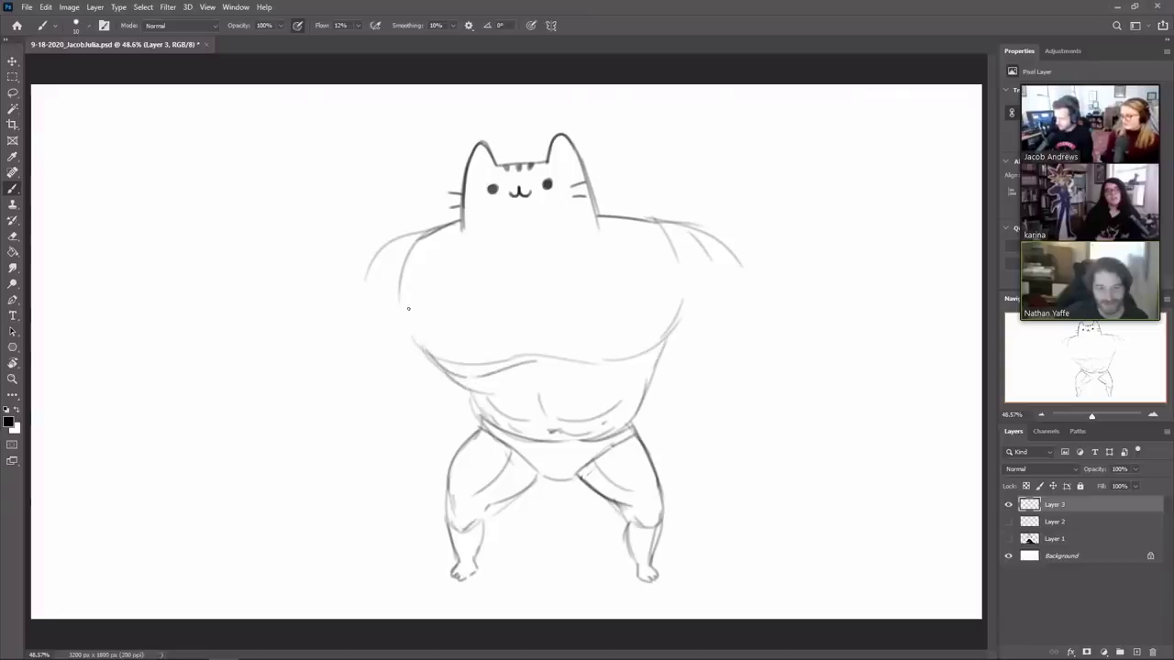
mouse_move(554, 365)
left_mouse_down()
mouse_move(614, 372)
mouse_move(661, 352)
mouse_move(679, 317)
left_mouse_up()
key("e")
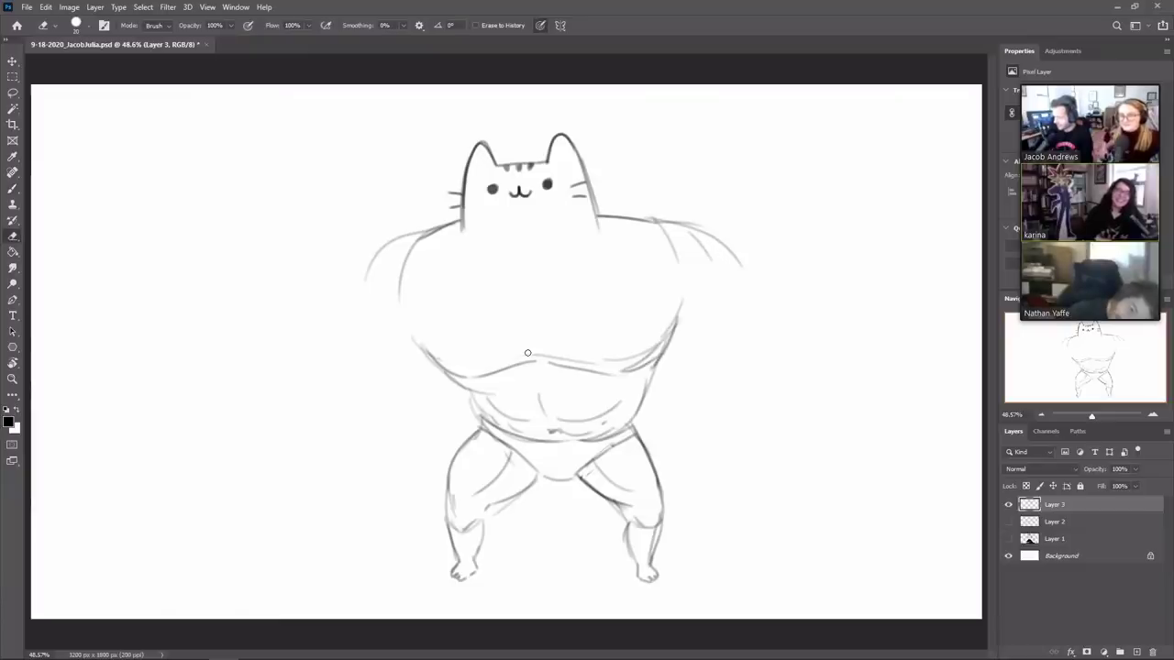
key("b")
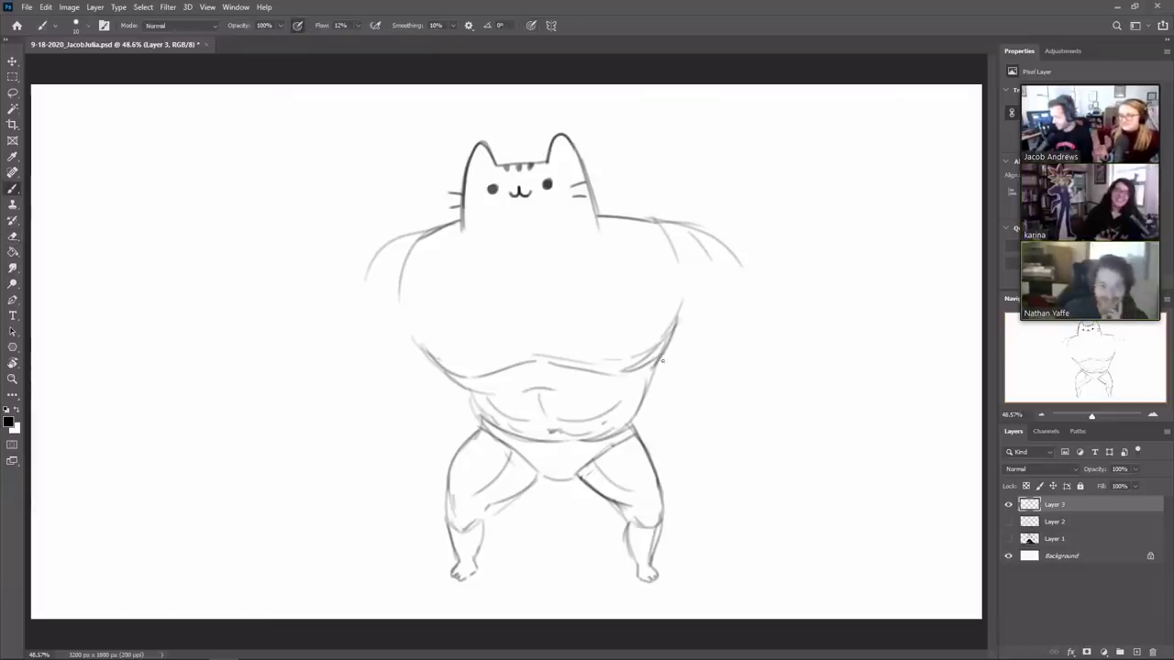
Step: Add upper abdominal contours and short rib muscle strokes below the chest, and reinforce the right side of the waist
left_click_drag(650, 368, 596, 397)
left_click_drag(498, 395, 520, 394)
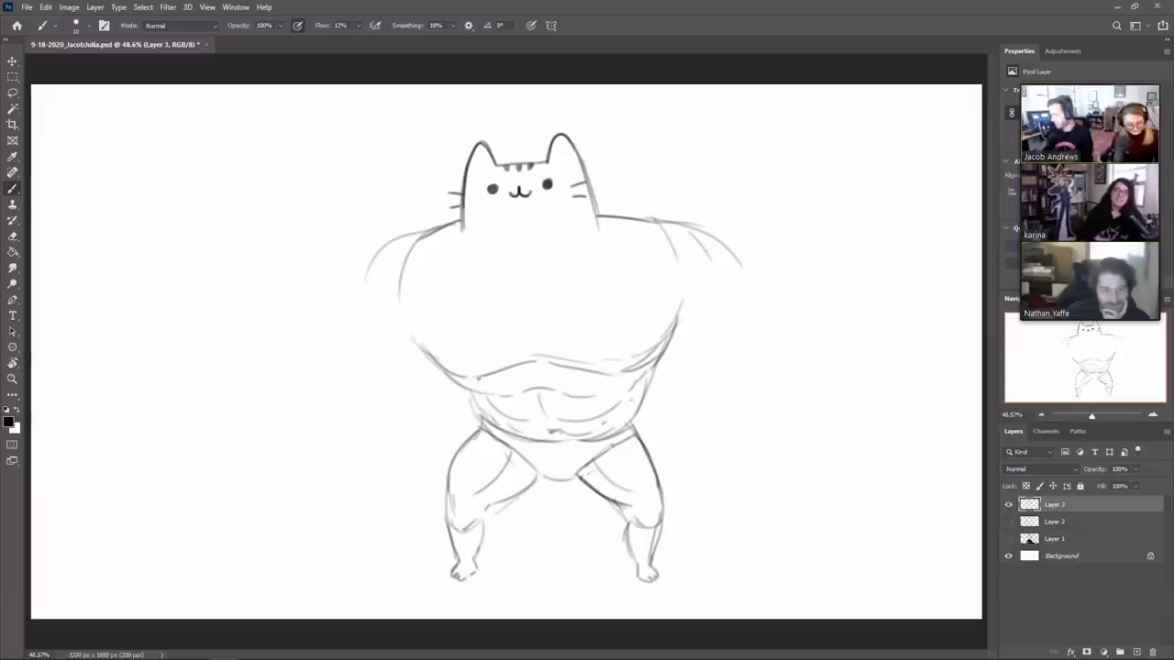
left_click_drag(453, 376, 489, 381)
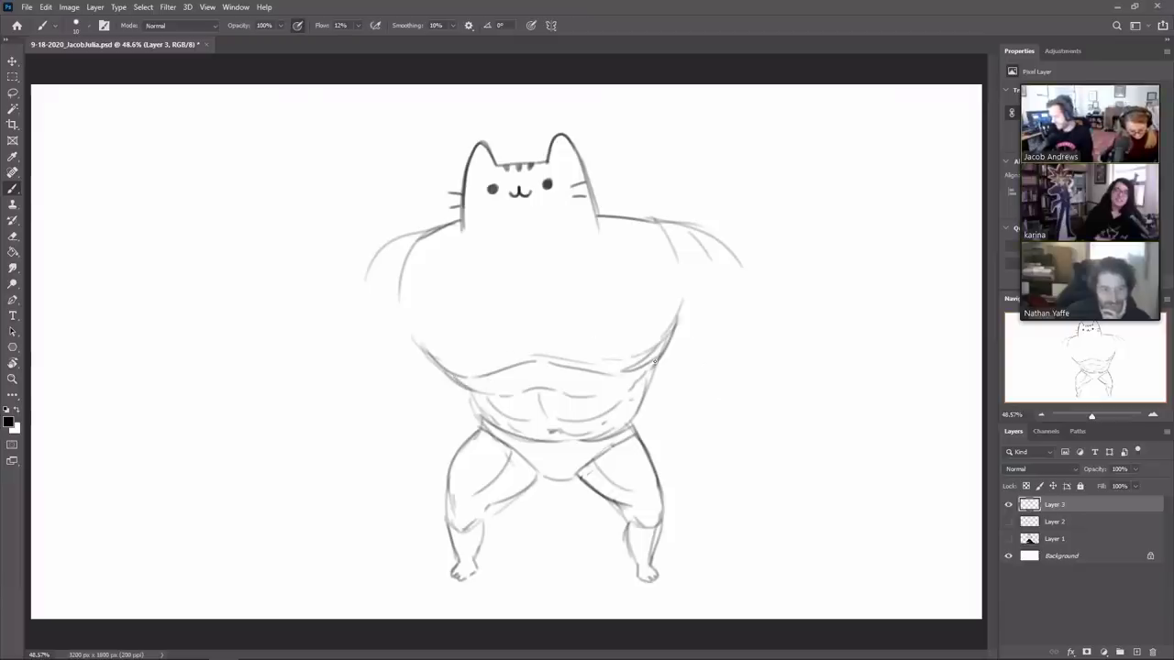
left_click_drag(656, 362, 635, 397)
Step: Draw the chest's vertical centre line, angled collarbones and two small nipples, and darken the left shoulder line
mouse_move(533, 361)
left_mouse_down()
mouse_move(521, 295)
mouse_move(611, 264)
left_mouse_up()
key("ctrl+z")
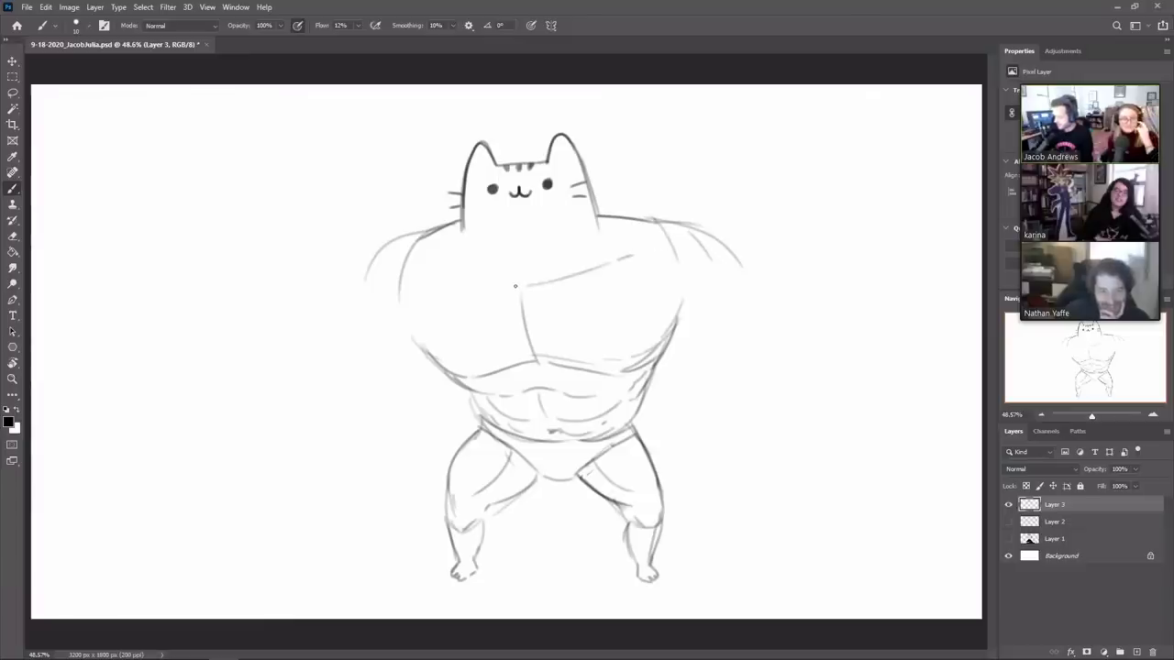
left_click_drag(515, 286, 431, 270)
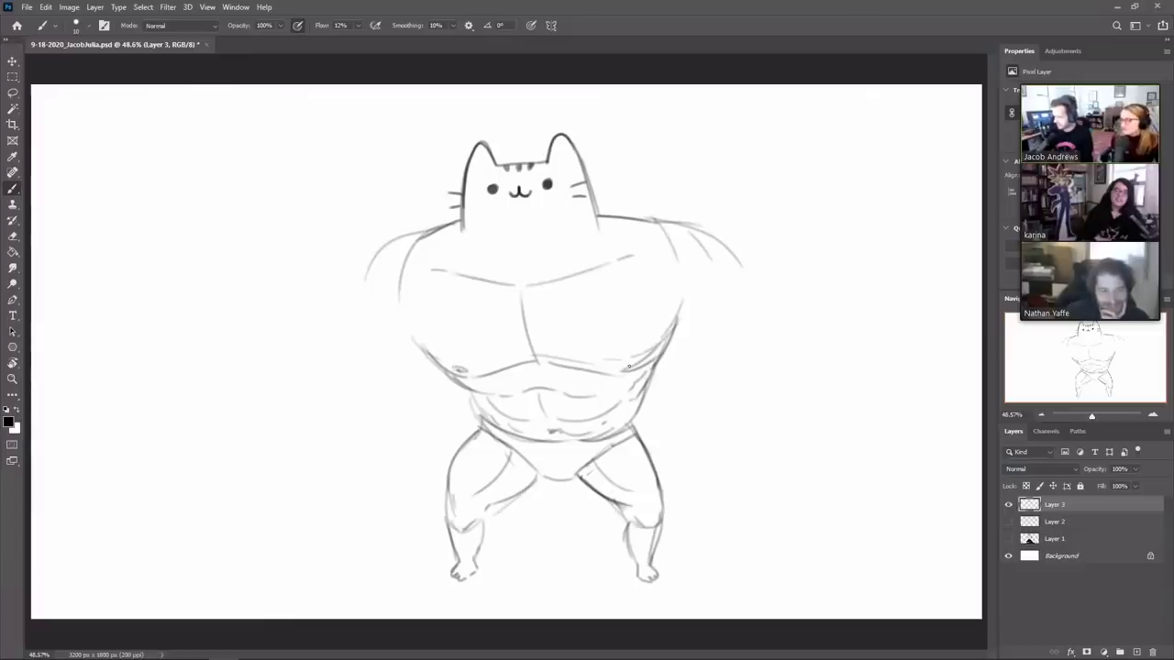
left_click_drag(625, 359, 637, 356)
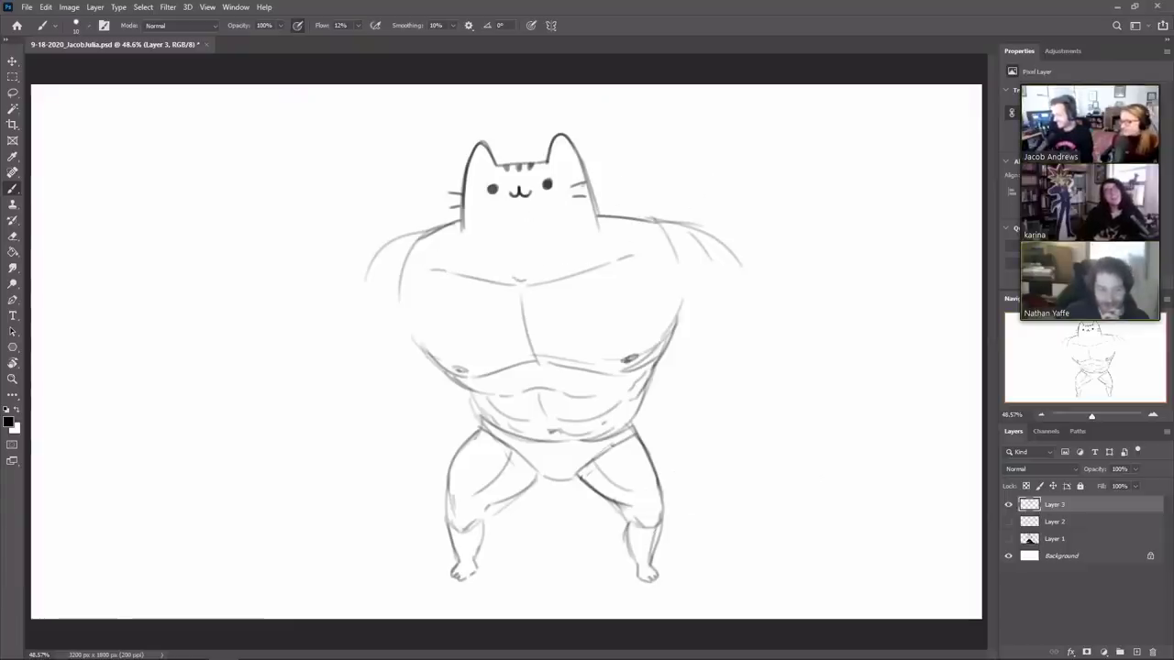
left_click_drag(461, 222, 411, 241)
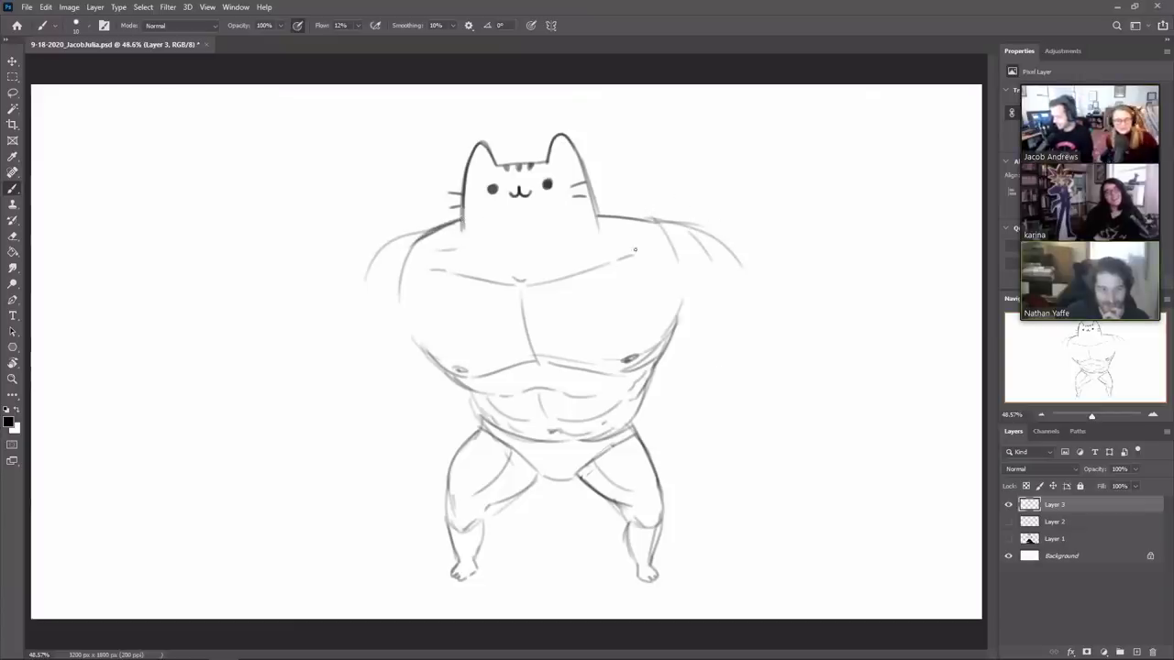
Step: Erase the left lower leg and foot, and redraw them with a tapered calf and a small foot turned outward
key("e")
left_click_drag(453, 548, 464, 574)
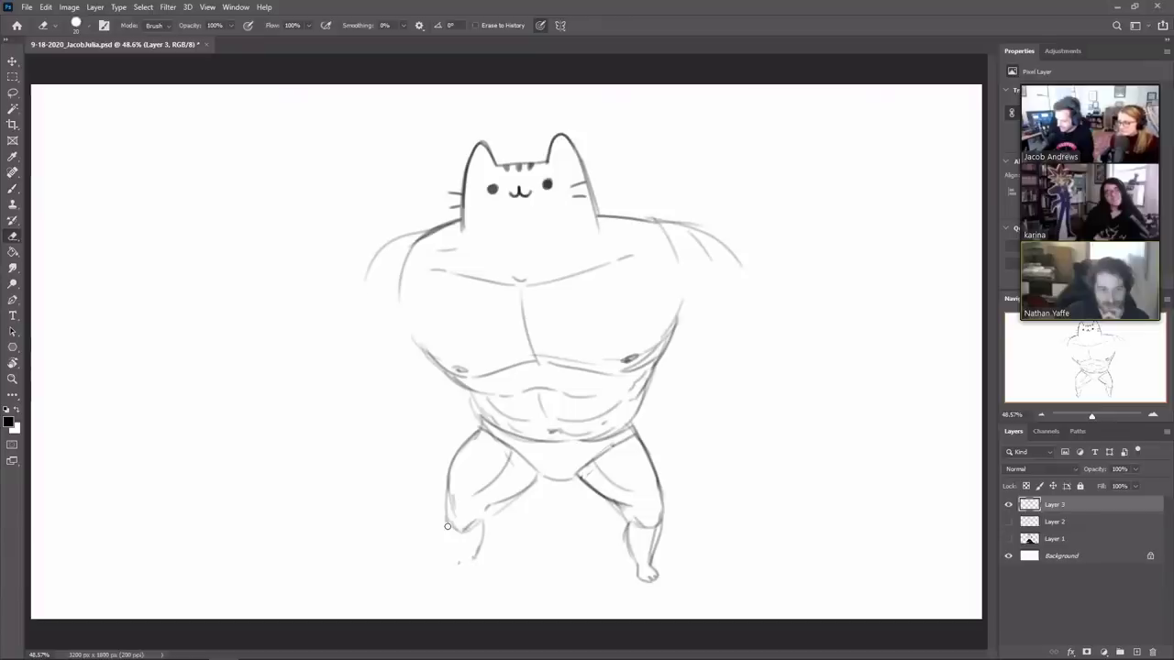
key("b")
mouse_move(446, 519)
left_mouse_down()
mouse_move(469, 562)
mouse_move(487, 537)
mouse_move(484, 507)
mouse_move(486, 551)
left_mouse_up()
key("ctrl+z")
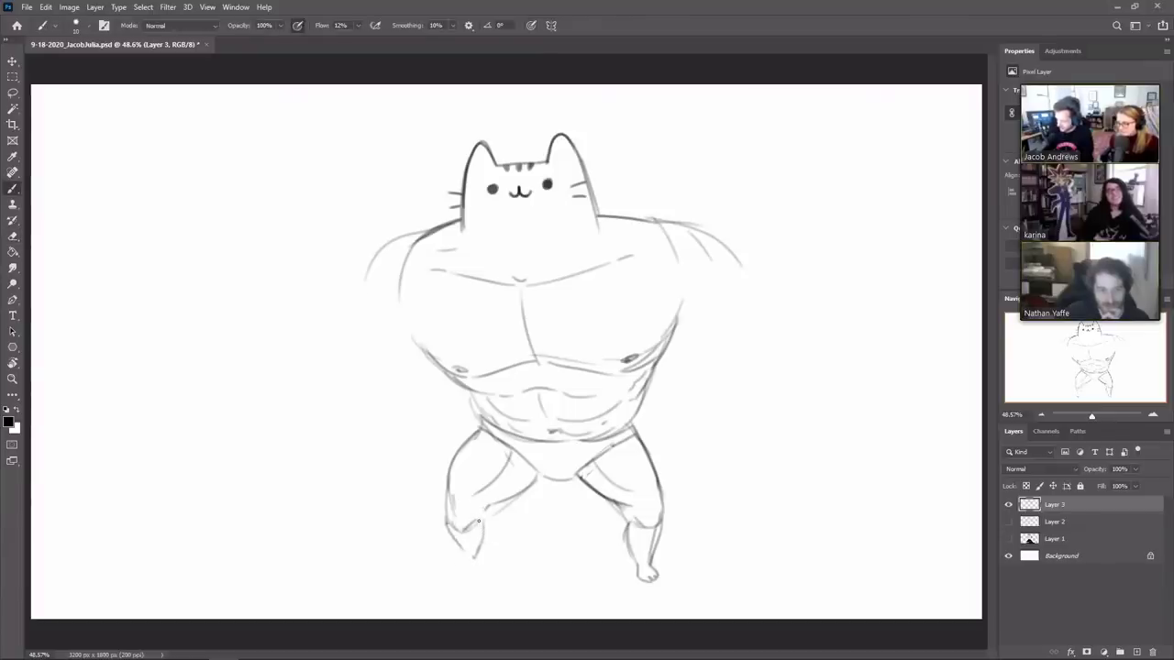
mouse_move(461, 548)
left_mouse_down()
mouse_move(463, 564)
mouse_move(477, 541)
left_mouse_up()
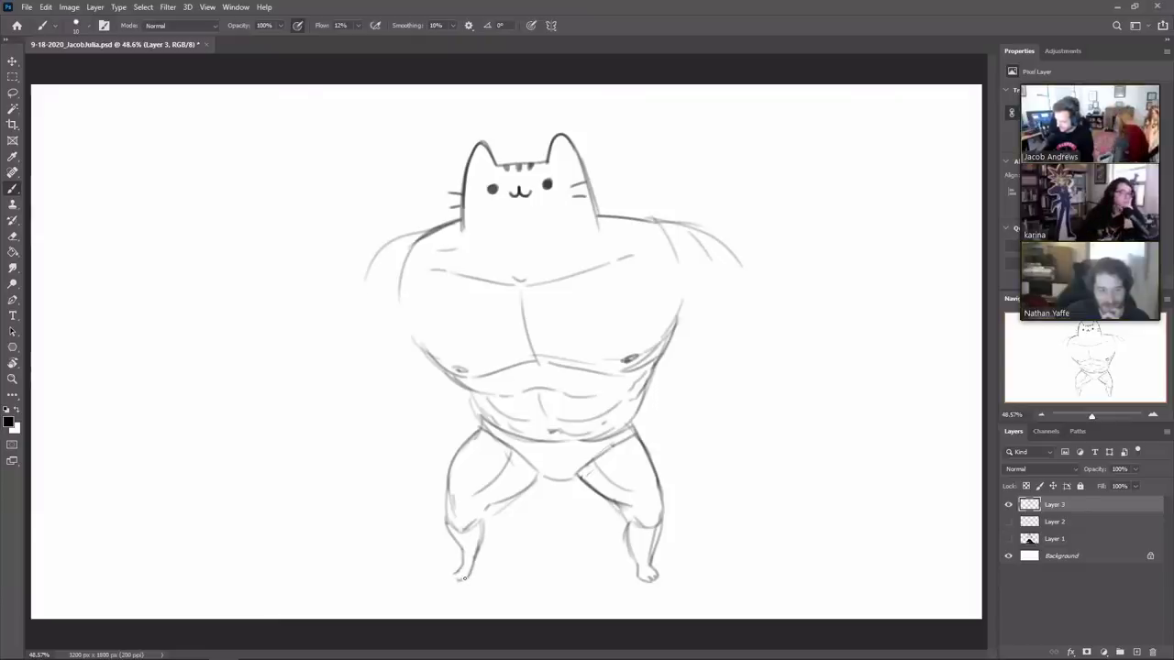
Step: Erase parts of the right lower leg and foot, and redraw them with a slimmer calf and a small foot turned outward
key("e")
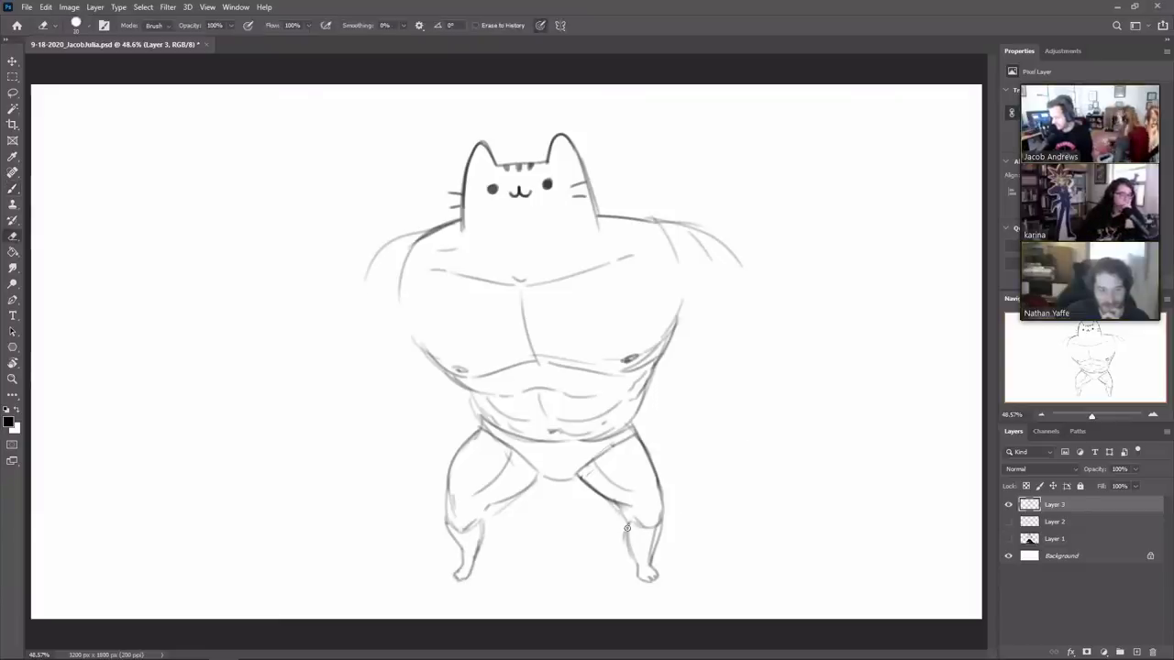
left_click_drag(628, 529, 639, 578)
key("b")
left_click_drag(627, 522, 641, 575)
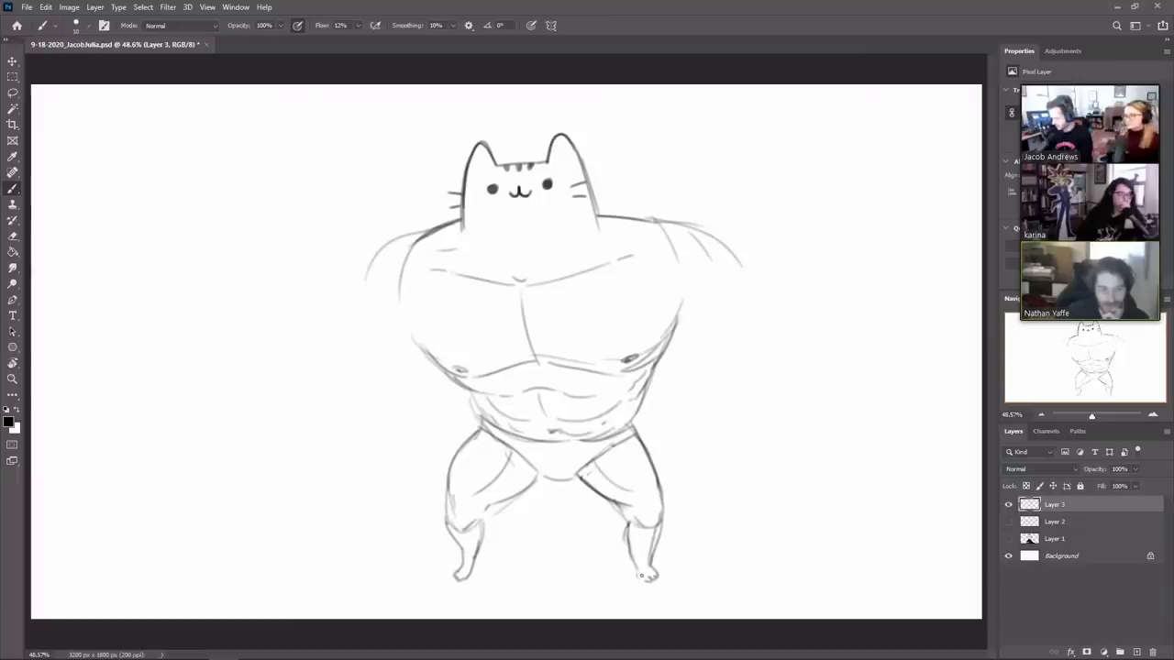
left_click_drag(657, 523, 653, 570)
key("e")
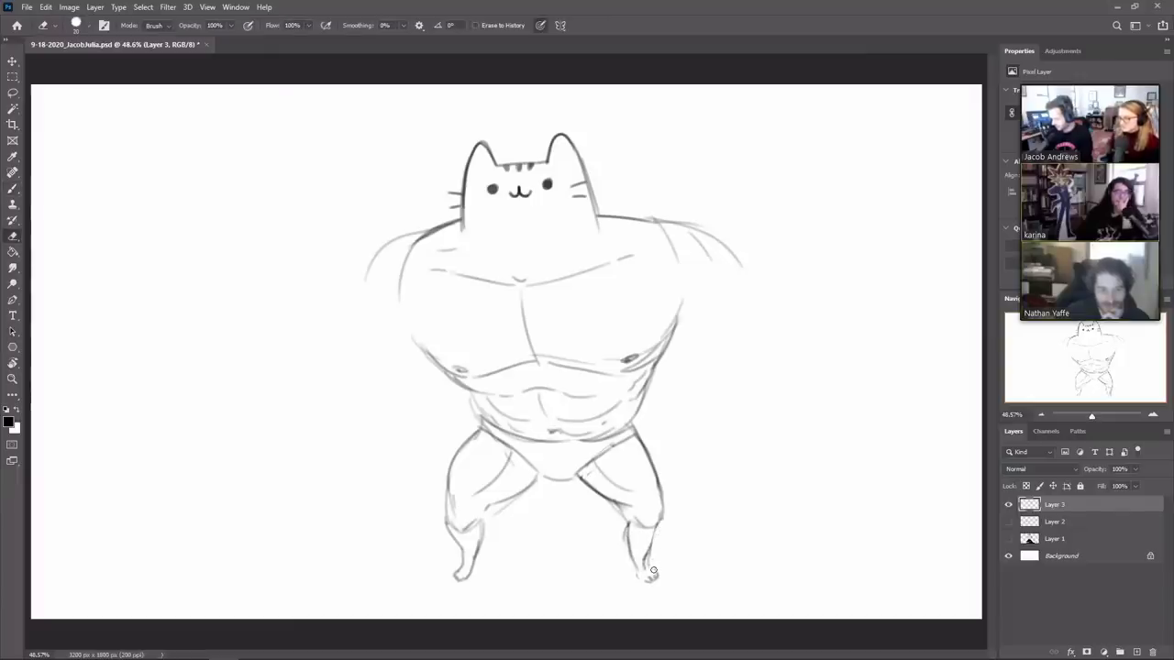
key("b")
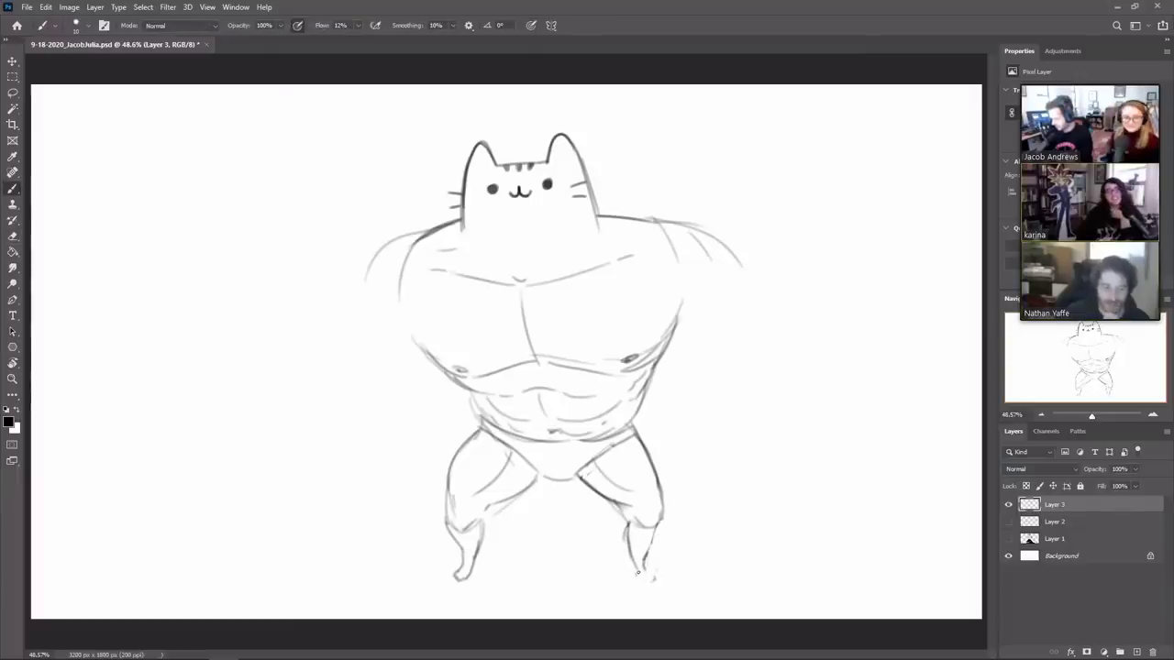
left_click_drag(650, 573, 655, 579)
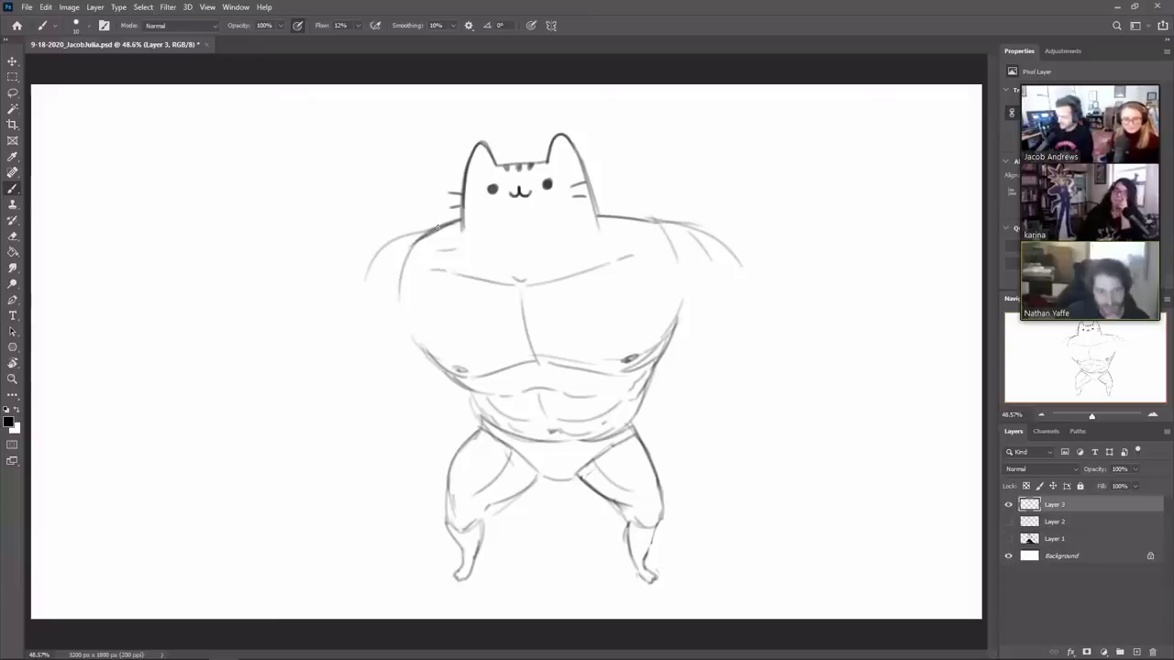
Step: Extend both shoulder outlines into rounded curves and rough in a circle for the left fist beside the torso
mouse_move(437, 225)
left_mouse_down()
mouse_move(365, 259)
mouse_move(354, 312)
mouse_move(378, 332)
left_mouse_up()
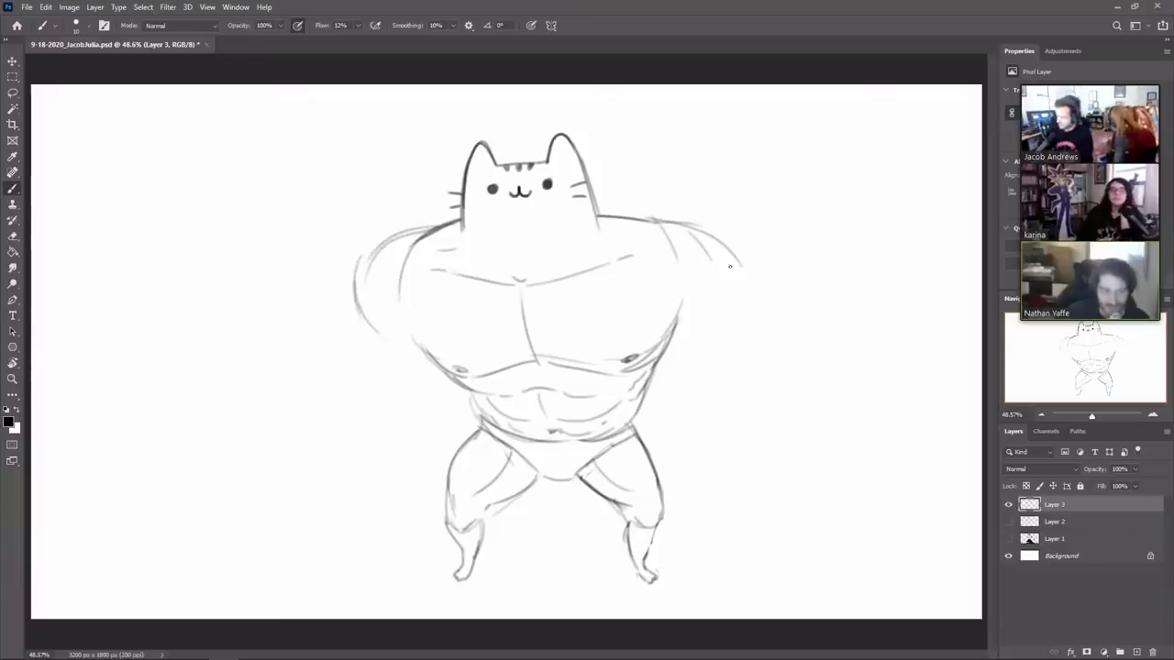
mouse_move(721, 242)
left_mouse_down()
mouse_move(740, 304)
mouse_move(726, 318)
left_mouse_up()
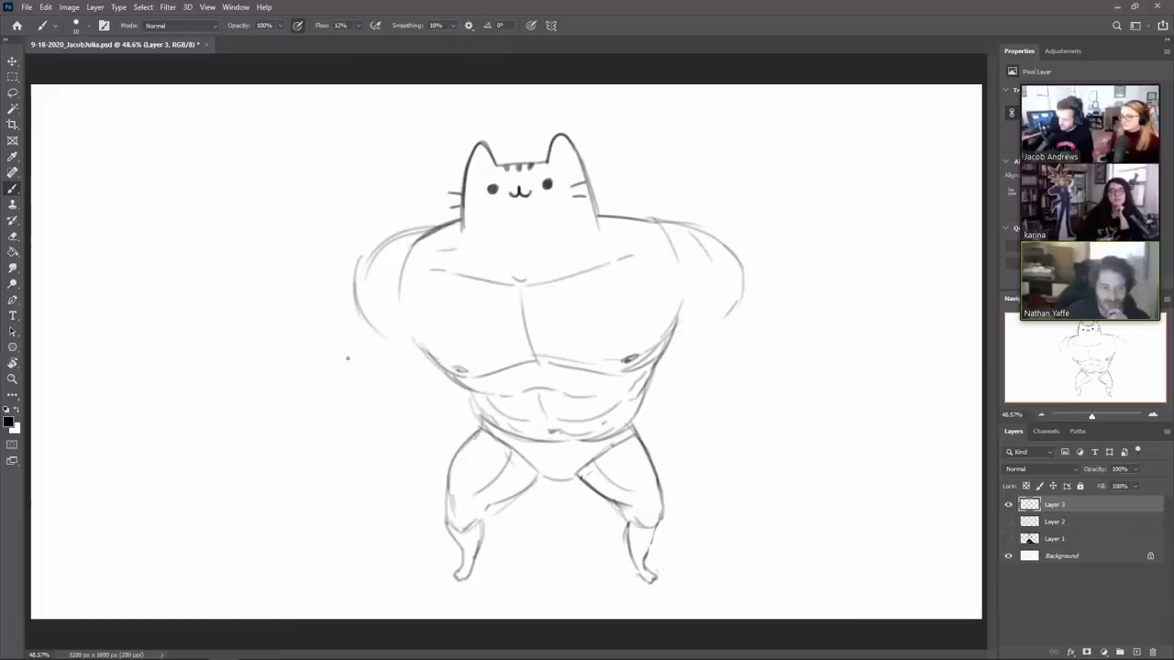
mouse_move(341, 388)
left_mouse_down()
mouse_move(292, 350)
mouse_move(328, 385)
mouse_move(316, 307)
mouse_move(300, 329)
mouse_move(347, 308)
mouse_move(301, 338)
mouse_move(342, 315)
mouse_move(304, 372)
left_mouse_up()
left_click_drag(318, 323, 358, 372)
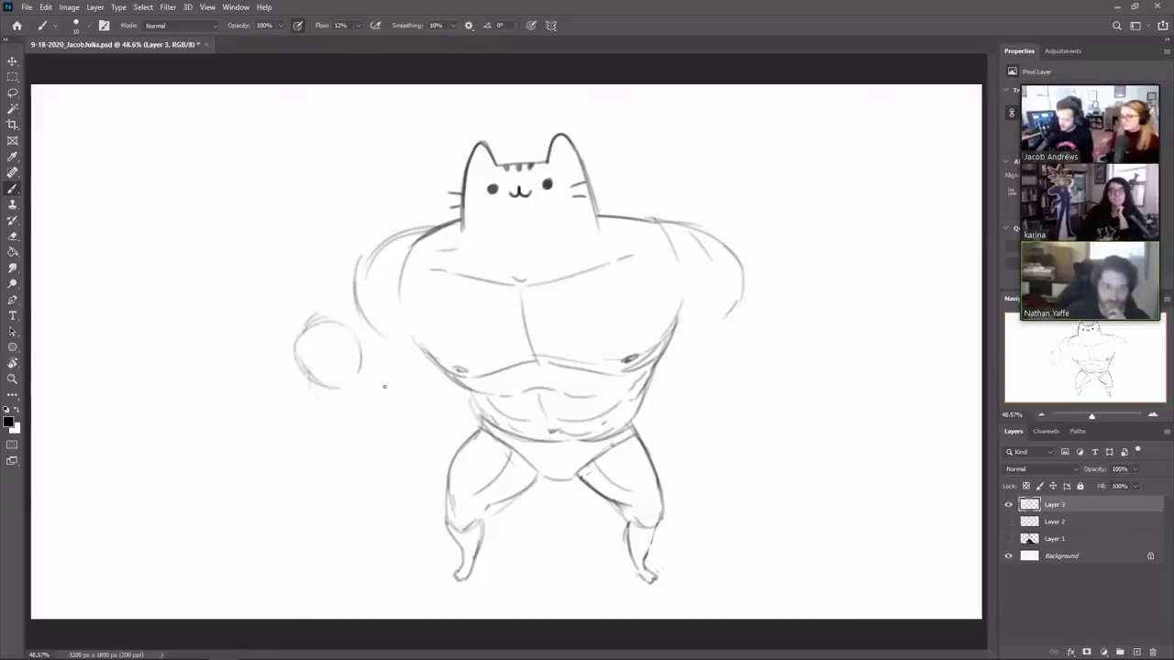
Step: Sketch the bent left forearm as a large rounded oval joining the fist circle to the upper arm and torso
left_click_drag(316, 374, 391, 353)
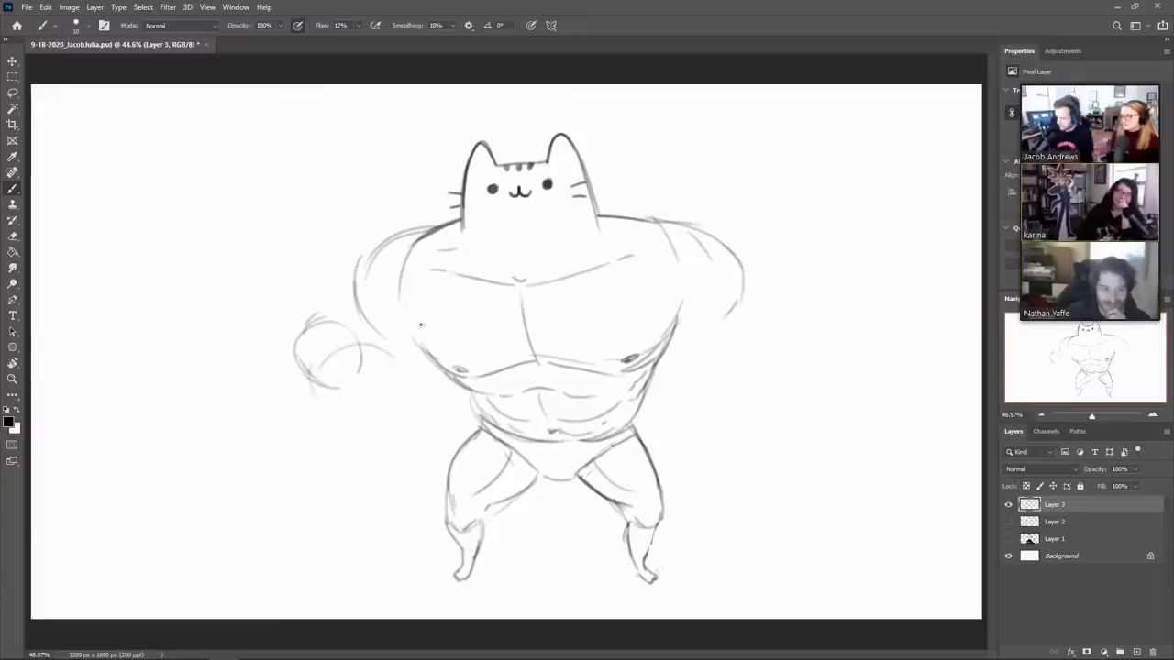
left_click_drag(362, 312, 368, 348)
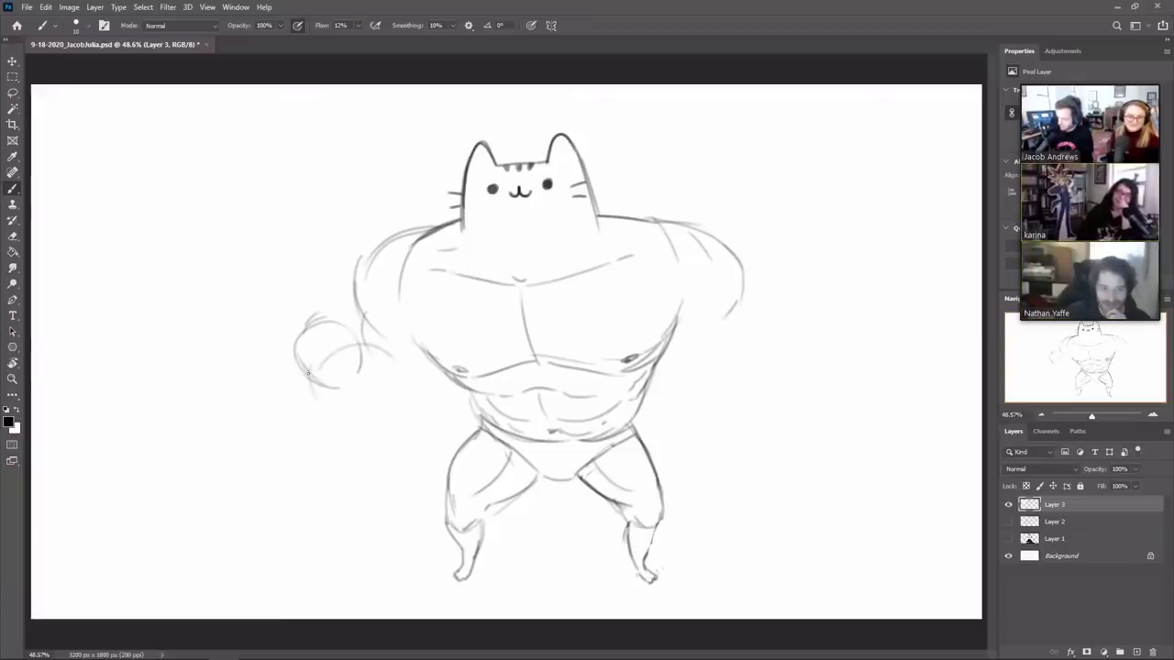
left_click_drag(308, 372, 363, 414)
left_click_drag(367, 351, 413, 354)
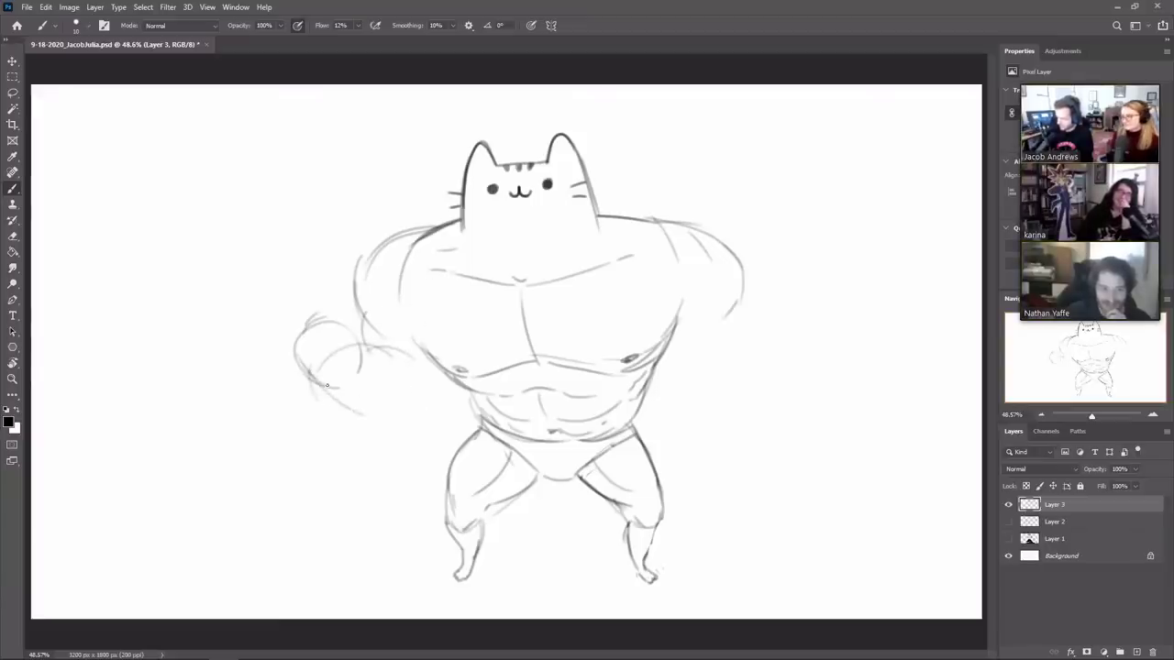
left_click_drag(327, 385, 398, 419)
left_click_drag(402, 354, 393, 420)
key("ctrl+z")
left_click_drag(409, 353, 395, 423)
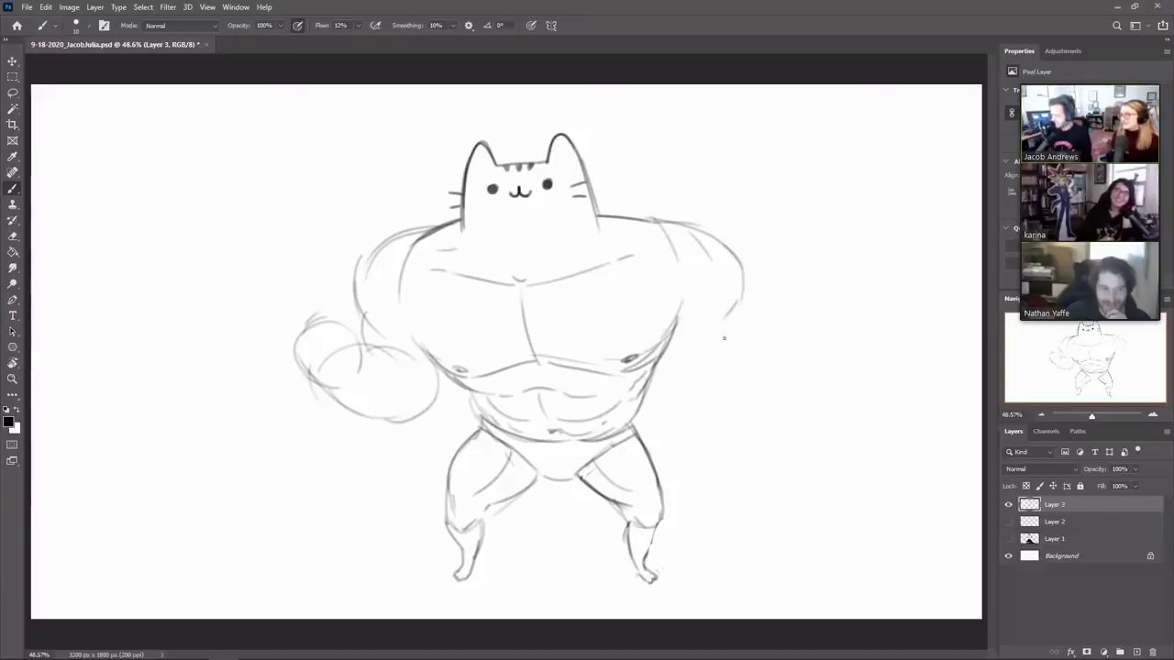
Step: Sketch the right arm hanging down with a bulging upper arm, a tapered forearm and a small hand
mouse_move(742, 286)
left_mouse_down()
mouse_move(759, 319)
mouse_move(686, 335)
mouse_move(757, 340)
left_mouse_up()
mouse_move(671, 334)
left_mouse_down()
mouse_move(756, 377)
mouse_move(749, 364)
mouse_move(726, 373)
mouse_move(755, 349)
mouse_move(707, 368)
mouse_move(716, 361)
mouse_move(736, 406)
mouse_move(709, 388)
mouse_move(749, 418)
left_mouse_up()
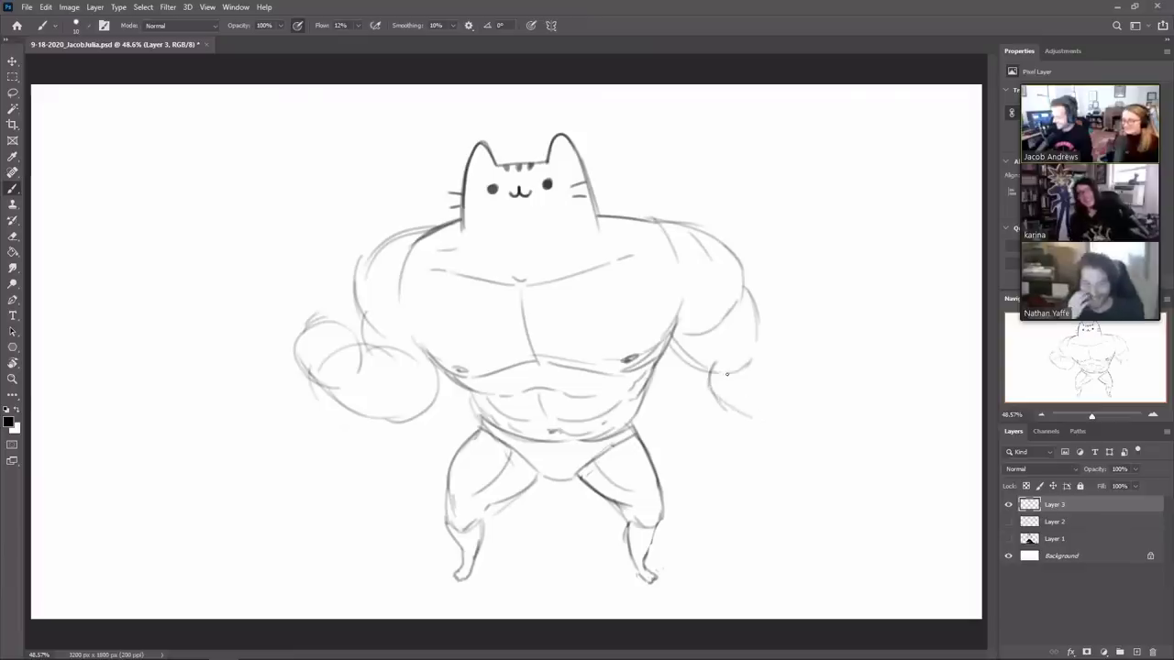
key("ctrl+z")
key("ctrl+z")
mouse_move(710, 365)
left_mouse_down()
mouse_move(721, 398)
mouse_move(752, 414)
mouse_move(773, 369)
mouse_move(769, 396)
left_mouse_up()
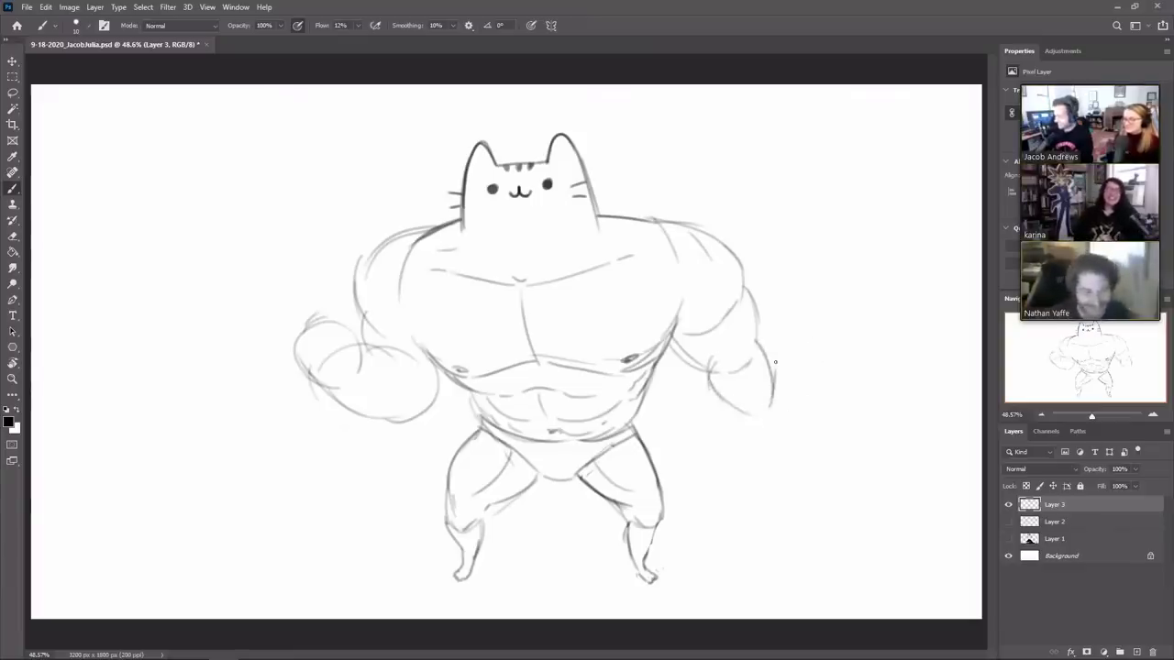
left_click_drag(757, 346, 768, 403)
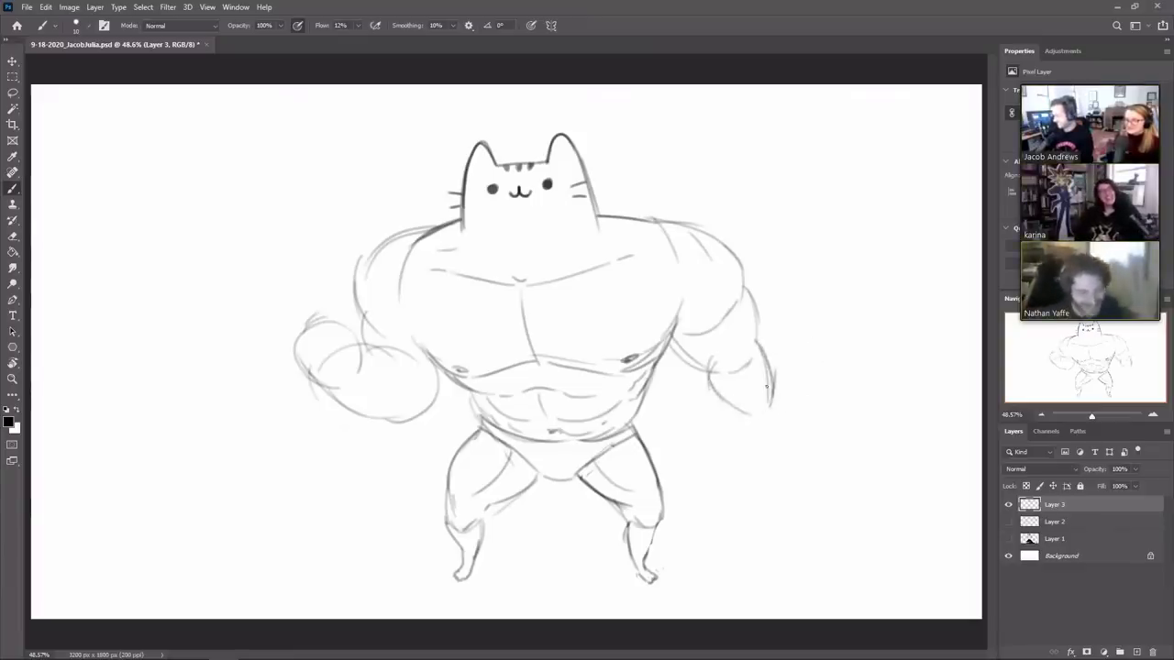
mouse_move(714, 372)
left_mouse_down()
mouse_move(747, 408)
mouse_move(766, 403)
left_mouse_up()
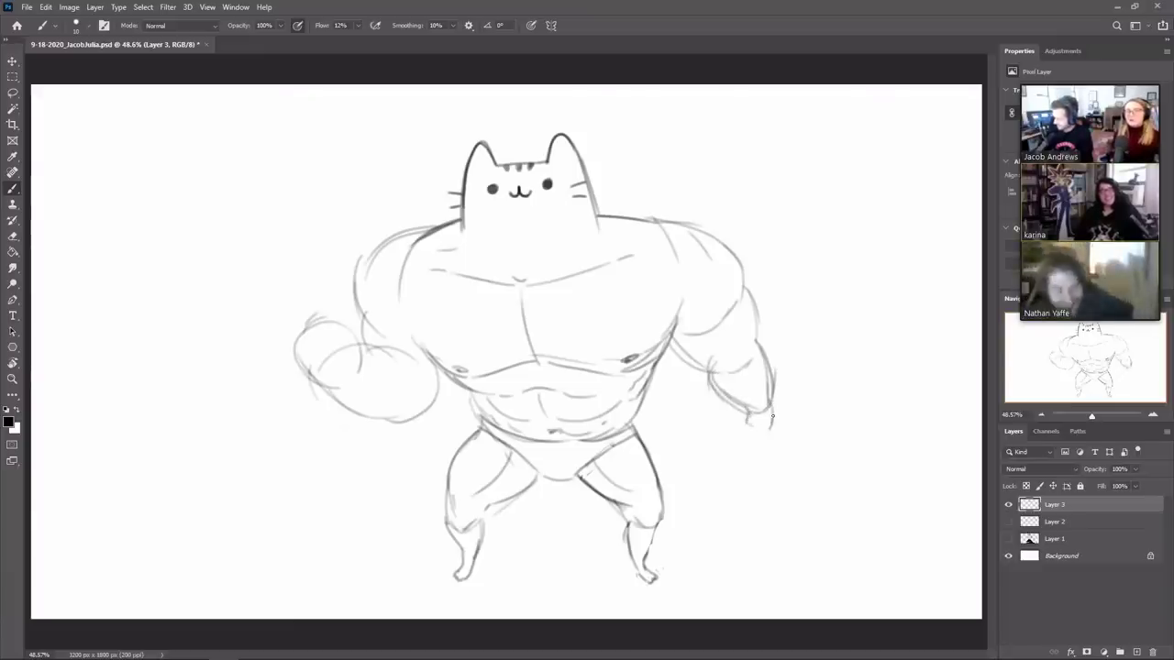
left_click_drag(772, 418, 748, 424)
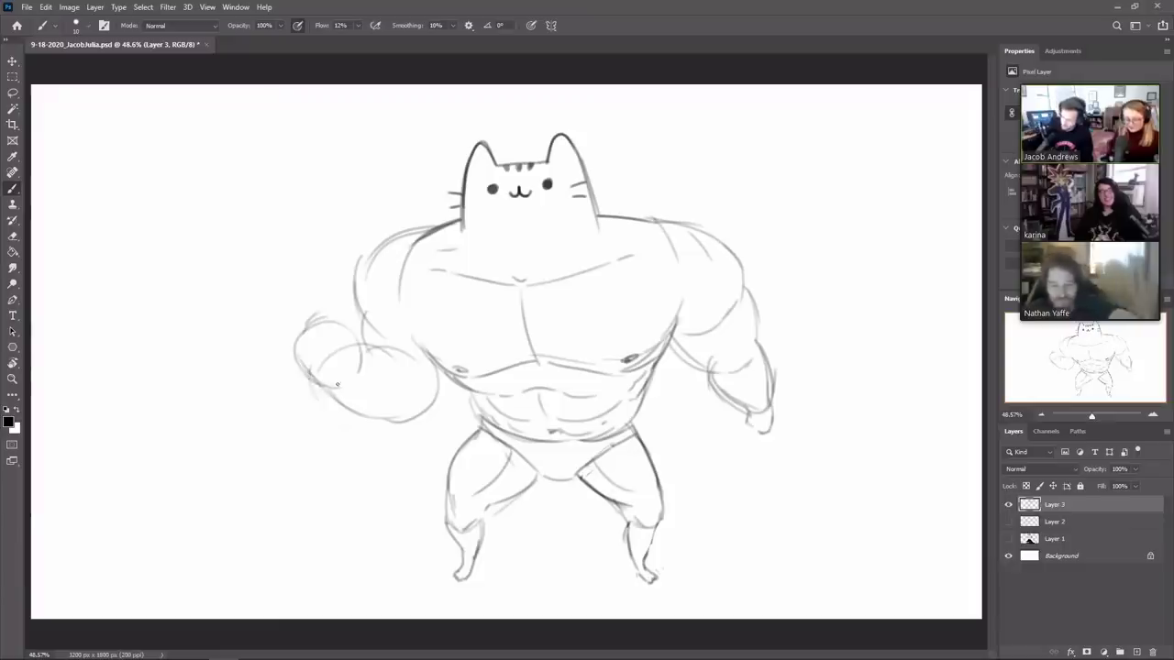
Step: Define the left fist over its circle with an angular outline, thumb side and curled finger lines
mouse_move(353, 361)
left_mouse_down()
mouse_move(327, 389)
mouse_move(304, 375)
left_mouse_up()
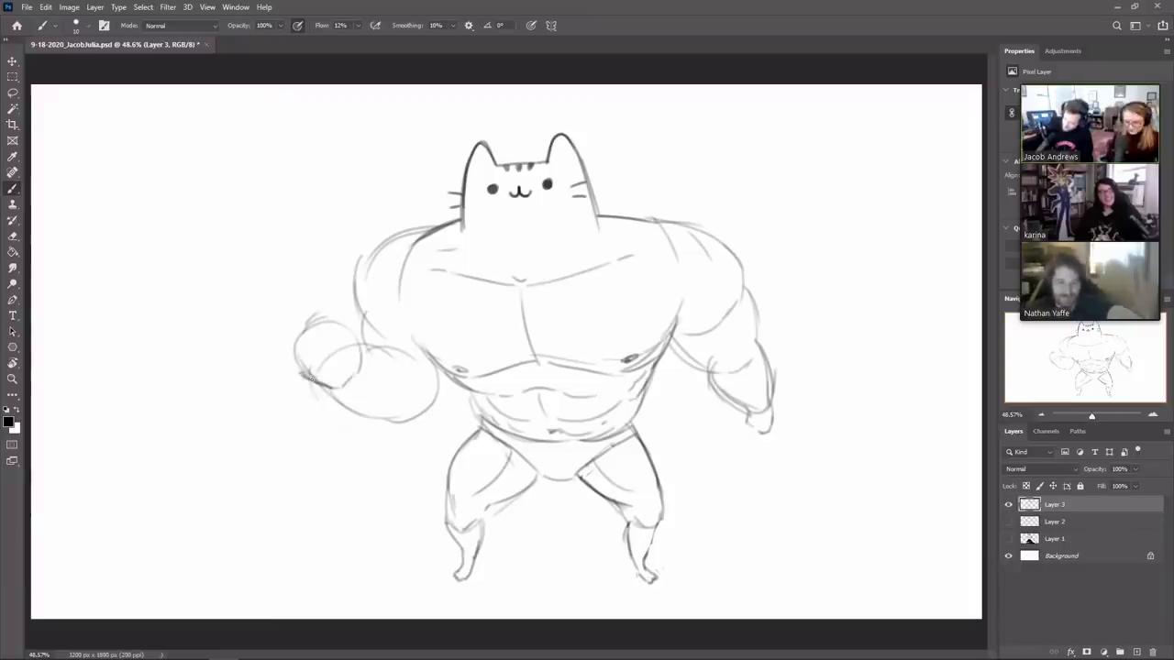
mouse_move(306, 328)
left_mouse_down()
mouse_move(286, 349)
mouse_move(336, 320)
mouse_move(347, 332)
mouse_move(324, 312)
mouse_move(300, 357)
mouse_move(351, 333)
mouse_move(365, 356)
mouse_move(350, 334)
left_mouse_up()
left_click_drag(330, 374, 366, 344)
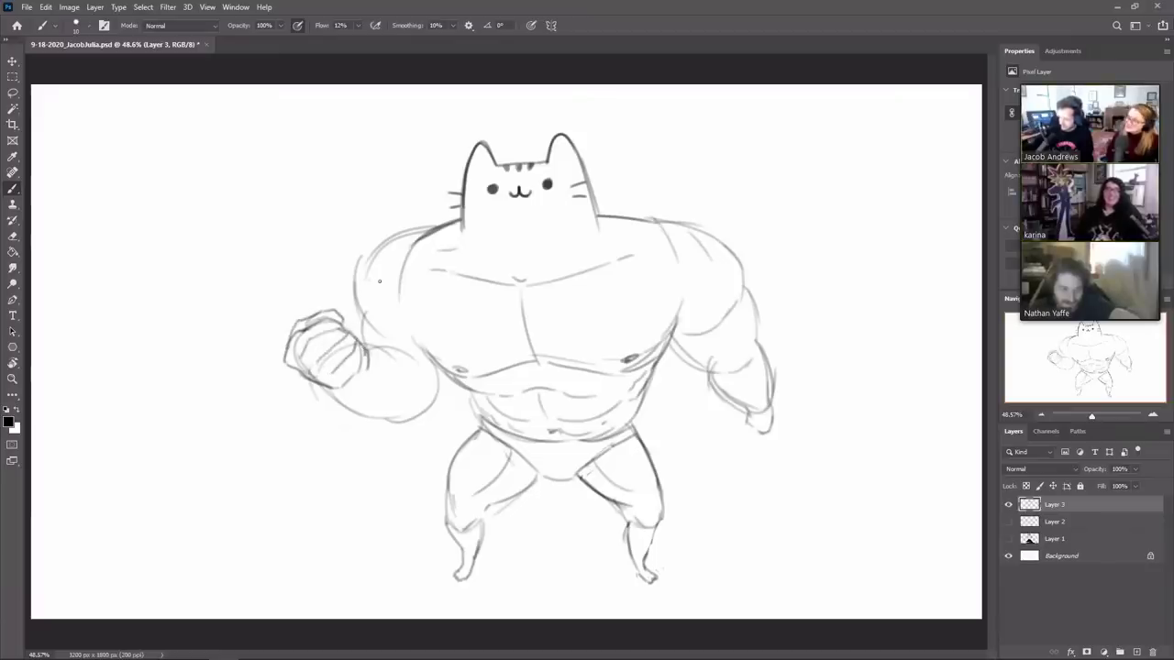
Step: Select the left fist, move it closer over the forearm and rotate it about 17° counterclockwise
key("l")
mouse_move(309, 389)
left_mouse_down()
mouse_move(358, 394)
mouse_move(358, 312)
mouse_move(371, 378)
left_mouse_up()
key("v")
left_click_drag(331, 310, 364, 336)
left_click_drag(407, 414, 420, 395)
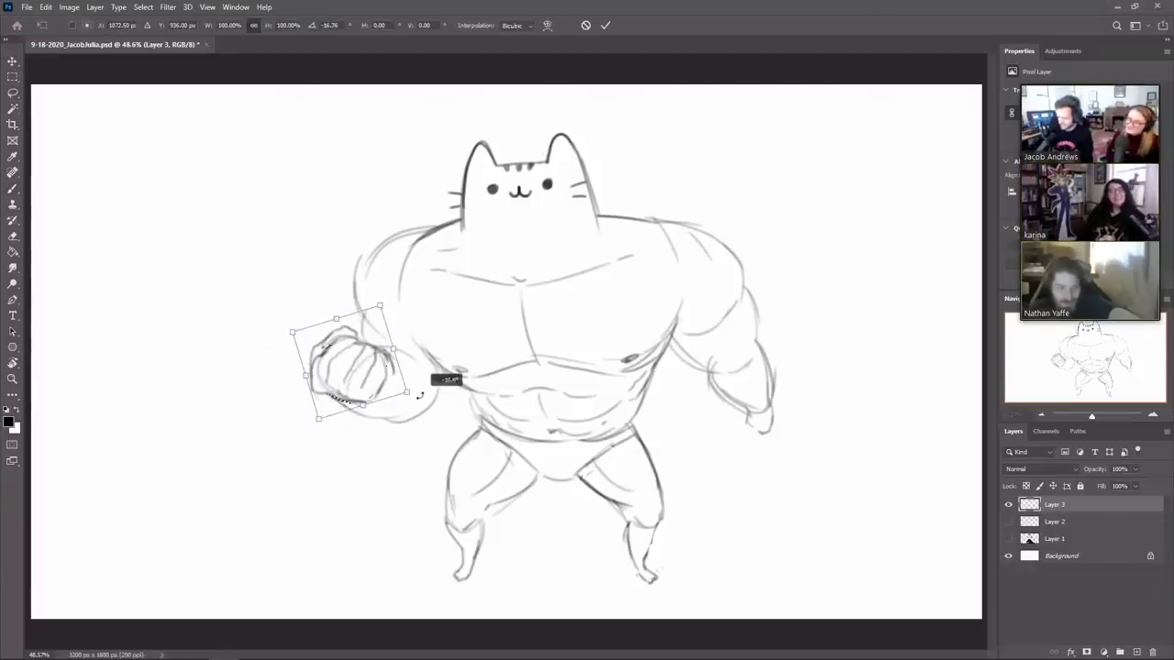
key("Return")
key("ctrl+d")
key("l")
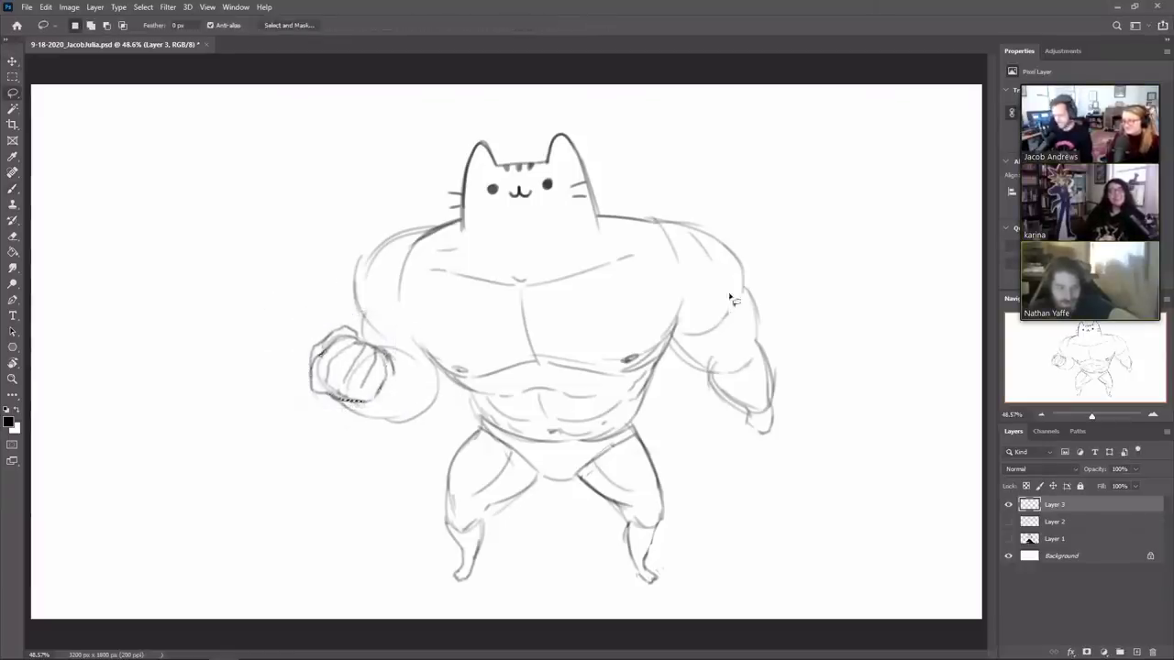
Step: Erase stray lines inside the left fist and along its upper knuckles
key("b")
key("e")
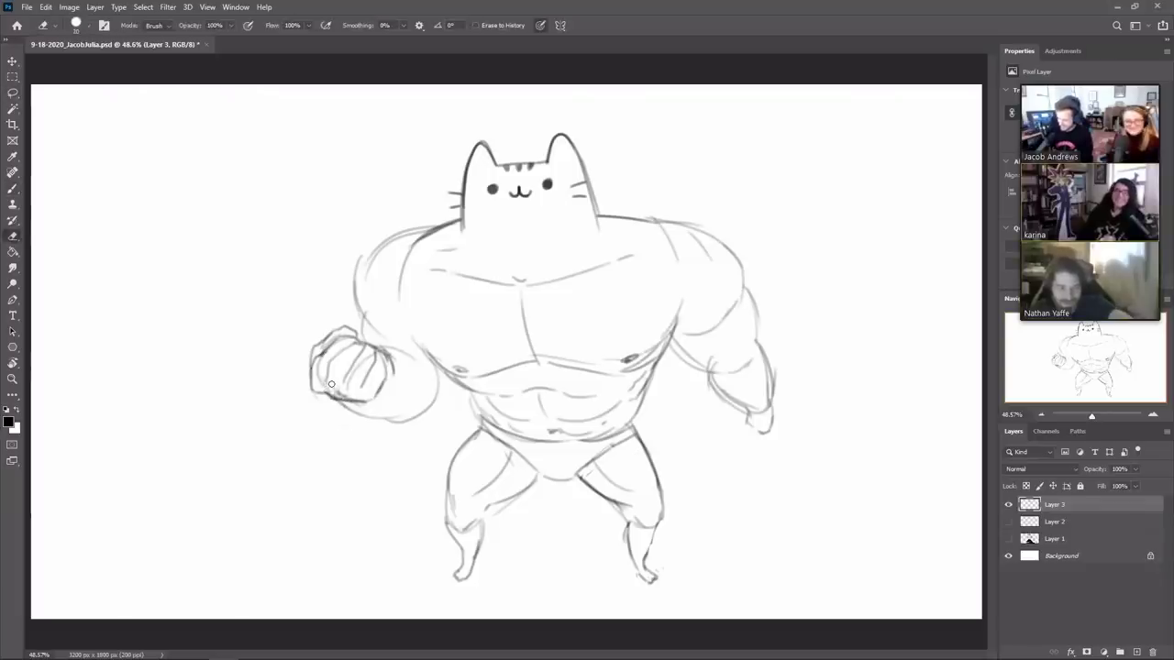
mouse_move(332, 385)
left_mouse_down()
mouse_move(345, 394)
mouse_move(328, 389)
left_mouse_up()
key("b")
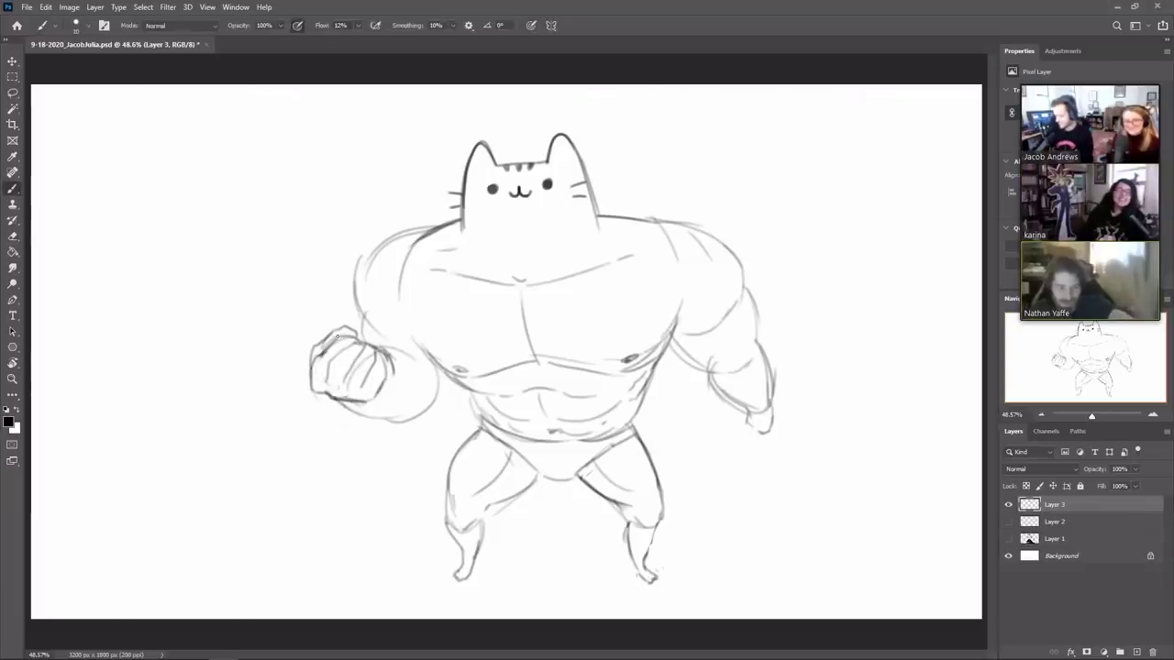
key("e")
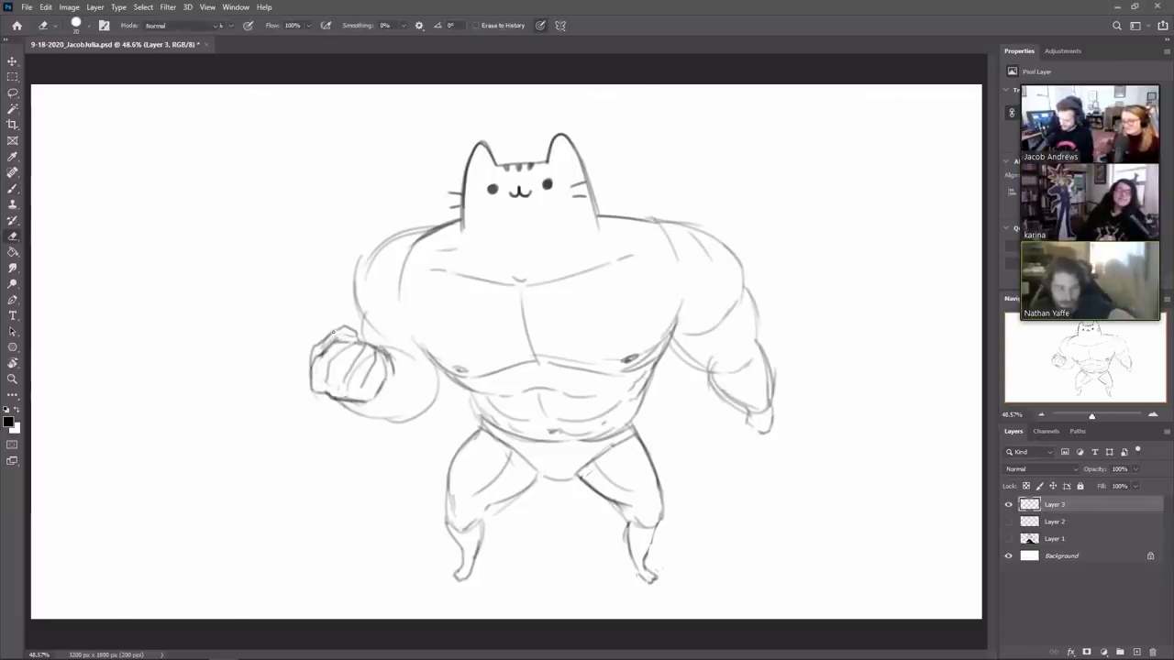
key("b")
key("e")
left_click_drag(346, 332, 358, 336)
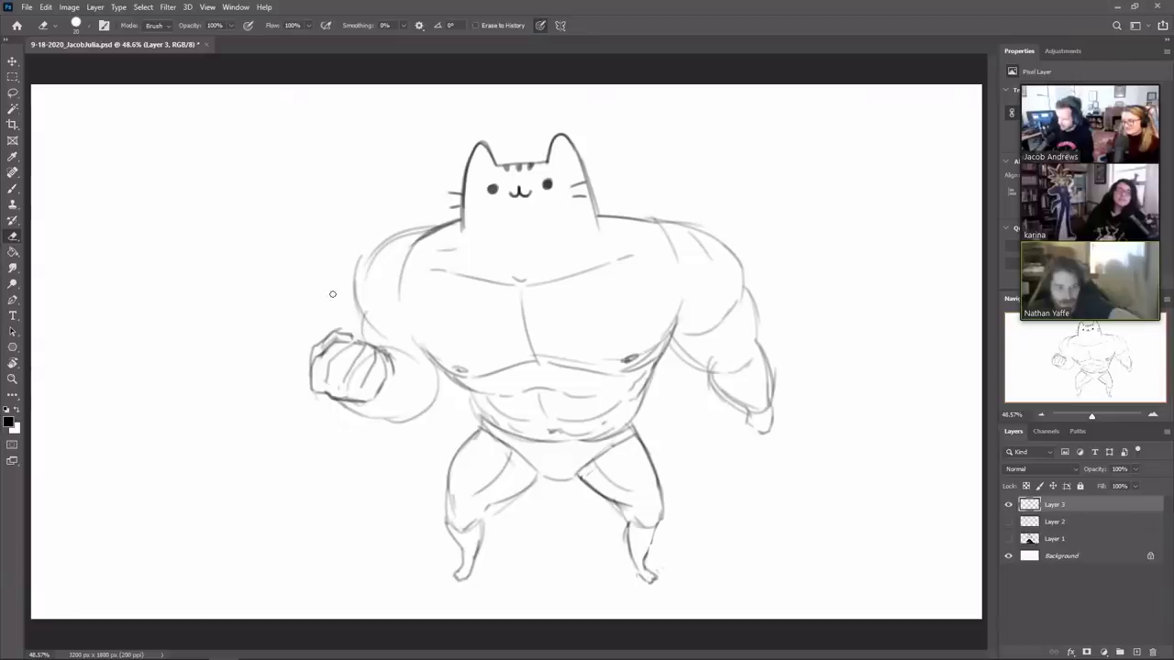
Step: Draw the left wrist and reinforce the forearm's contours behind the fist
key("b")
mouse_move(333, 396)
left_mouse_down()
mouse_move(377, 402)
mouse_move(359, 405)
mouse_move(393, 418)
left_mouse_up()
key("ctrl+z")
left_click_drag(383, 352, 419, 362)
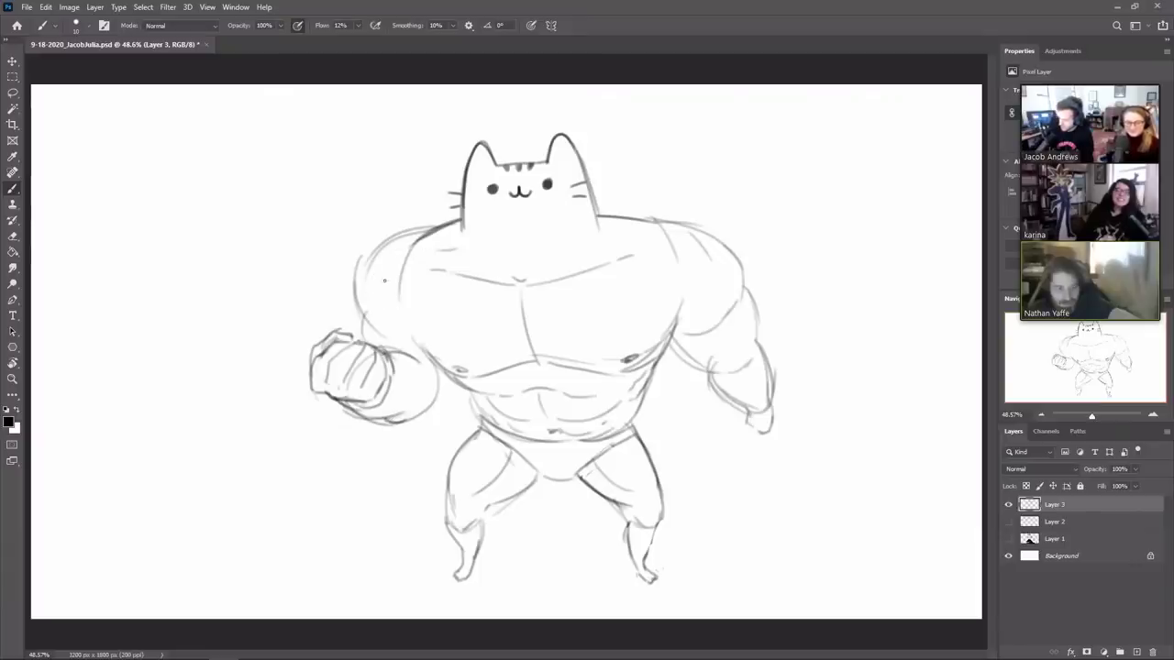
Step: Darken the left shoulder and upper arm outline, and draw the outer edges of both pectorals
mouse_move(362, 315)
left_mouse_down()
mouse_move(401, 252)
mouse_move(360, 292)
left_mouse_up()
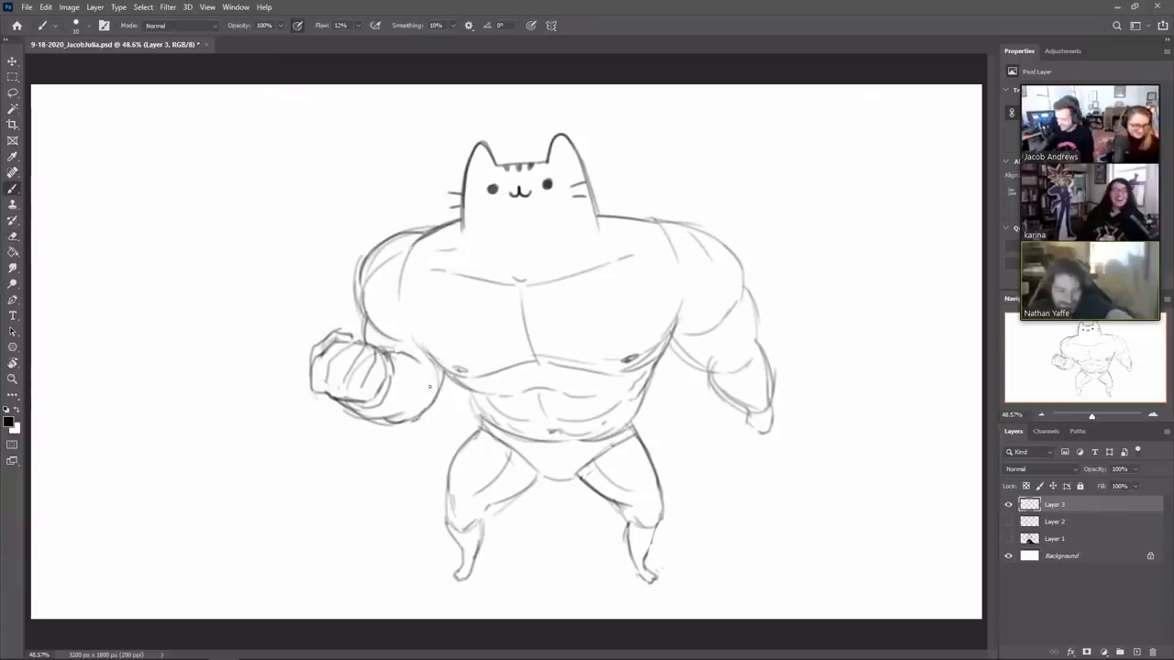
left_click_drag(400, 295, 431, 360)
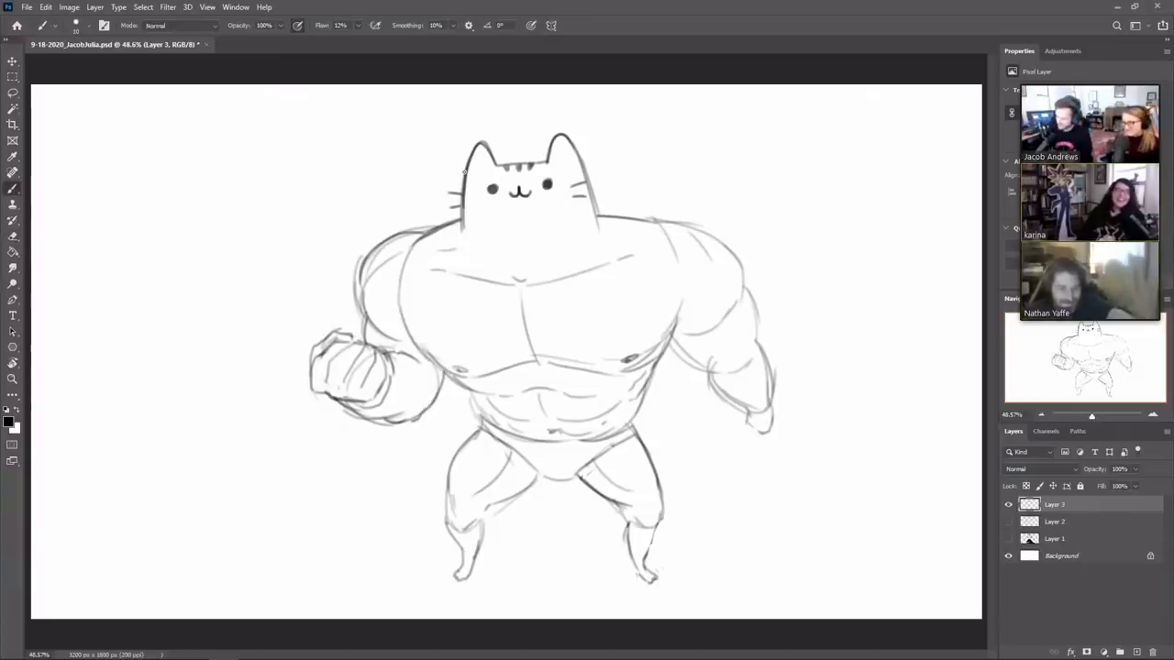
left_click_drag(684, 275, 677, 321)
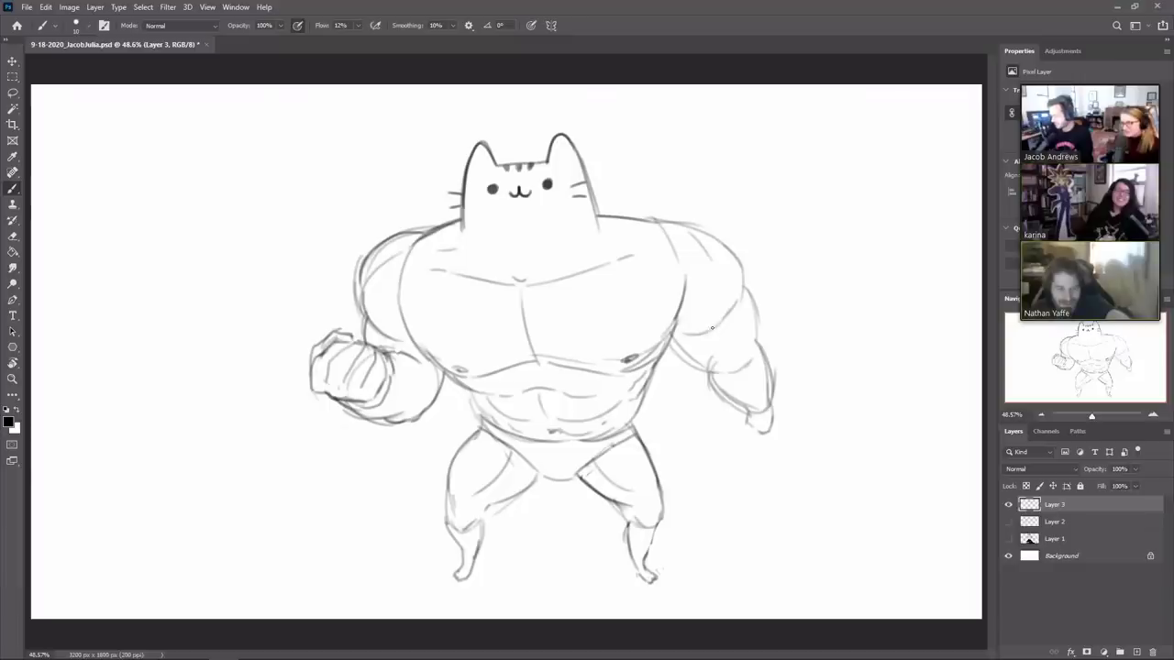
Step: Add muscle contours to the right shoulder and upper arm, and reinforce the lower edge of the forearm
left_click_drag(714, 329, 731, 363)
mouse_move(675, 253)
left_mouse_down()
mouse_move(734, 276)
mouse_move(707, 263)
mouse_move(743, 319)
mouse_move(784, 293)
mouse_move(747, 299)
mouse_move(742, 287)
mouse_move(752, 334)
left_mouse_up()
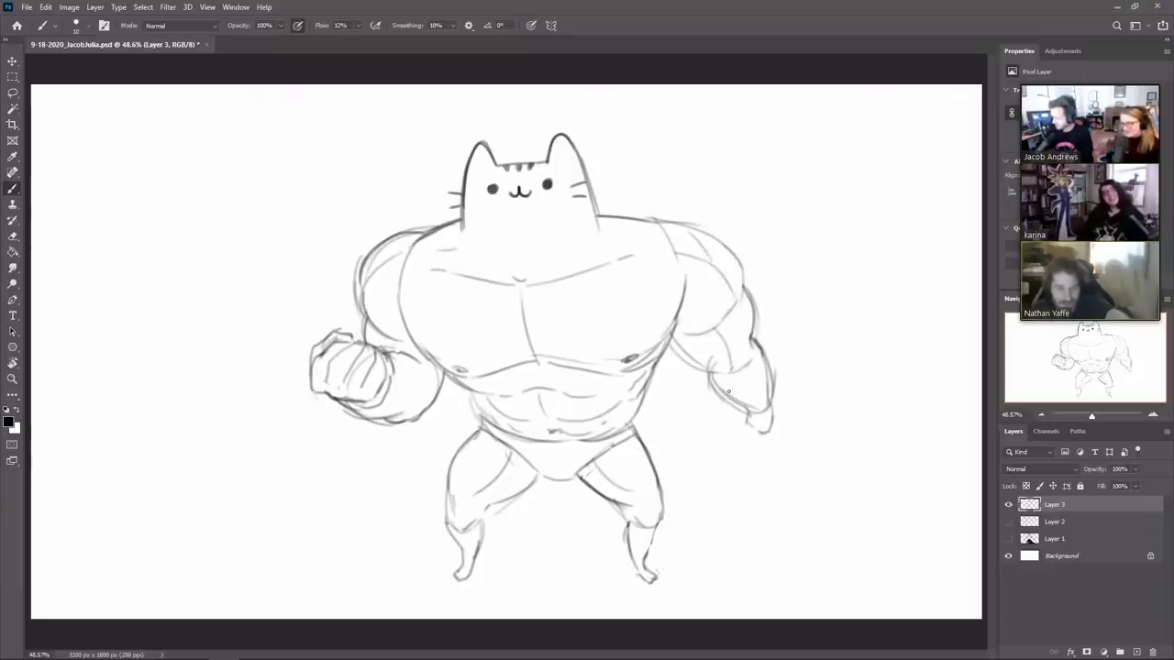
mouse_move(728, 392)
left_mouse_down()
mouse_move(712, 374)
mouse_move(767, 407)
left_mouse_up()
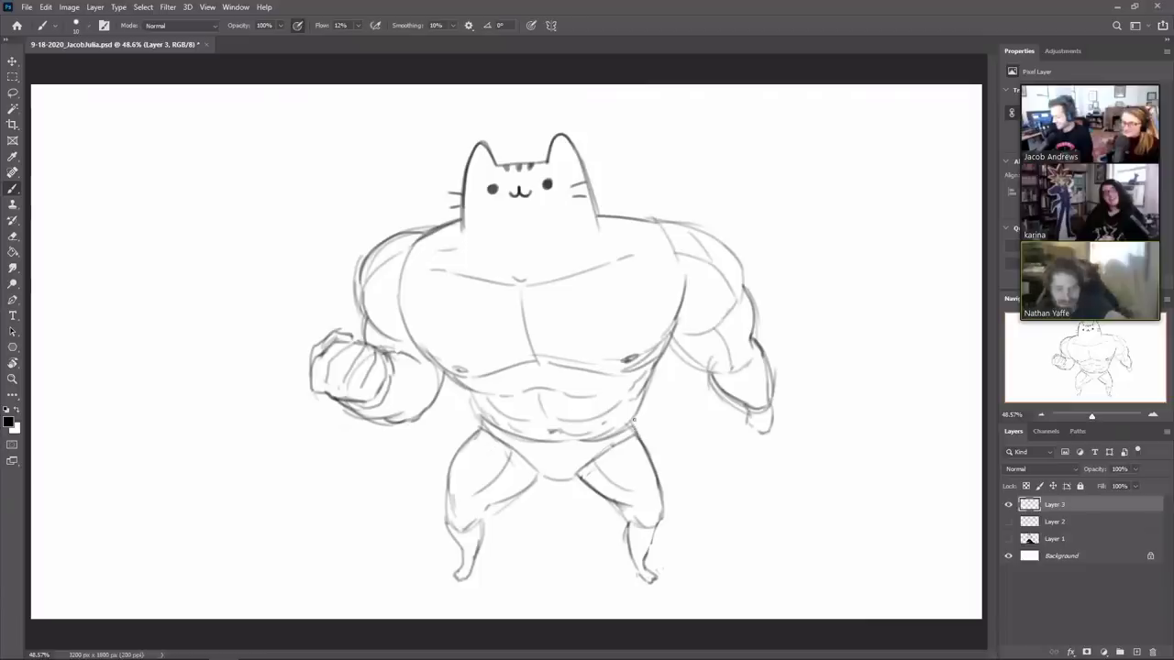
Step: Draw a short striped tail behind the right hip, and darken the right forearm's contours
mouse_move(635, 418)
left_mouse_down()
mouse_move(660, 403)
mouse_move(660, 422)
mouse_move(638, 428)
left_mouse_up()
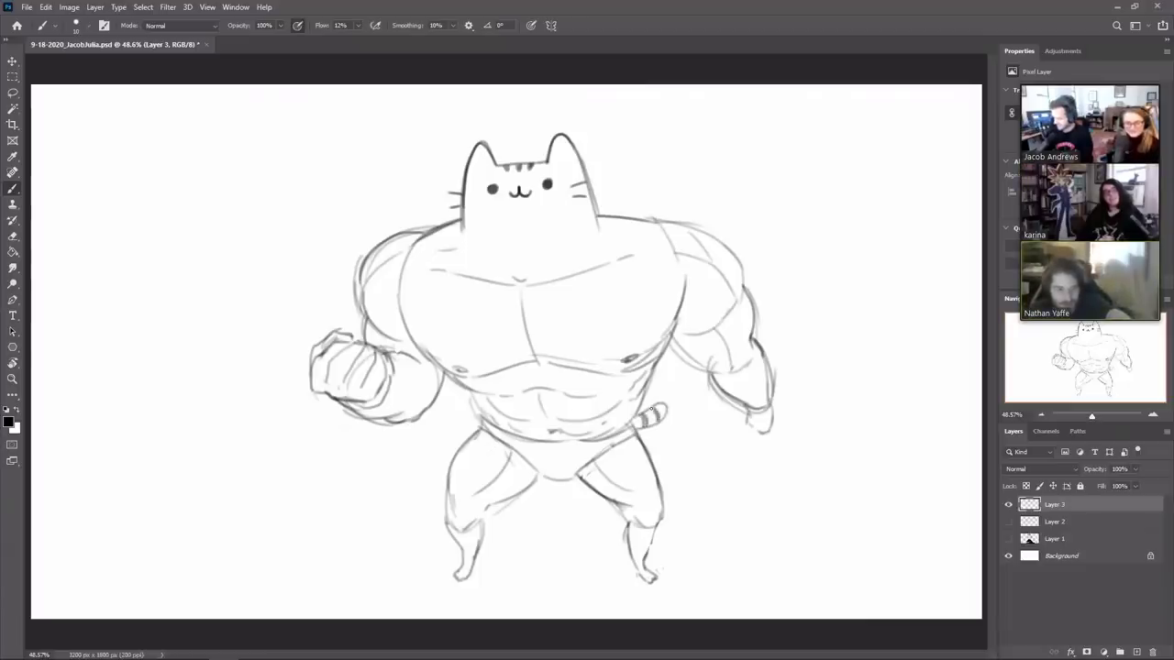
left_click_drag(652, 409, 659, 419)
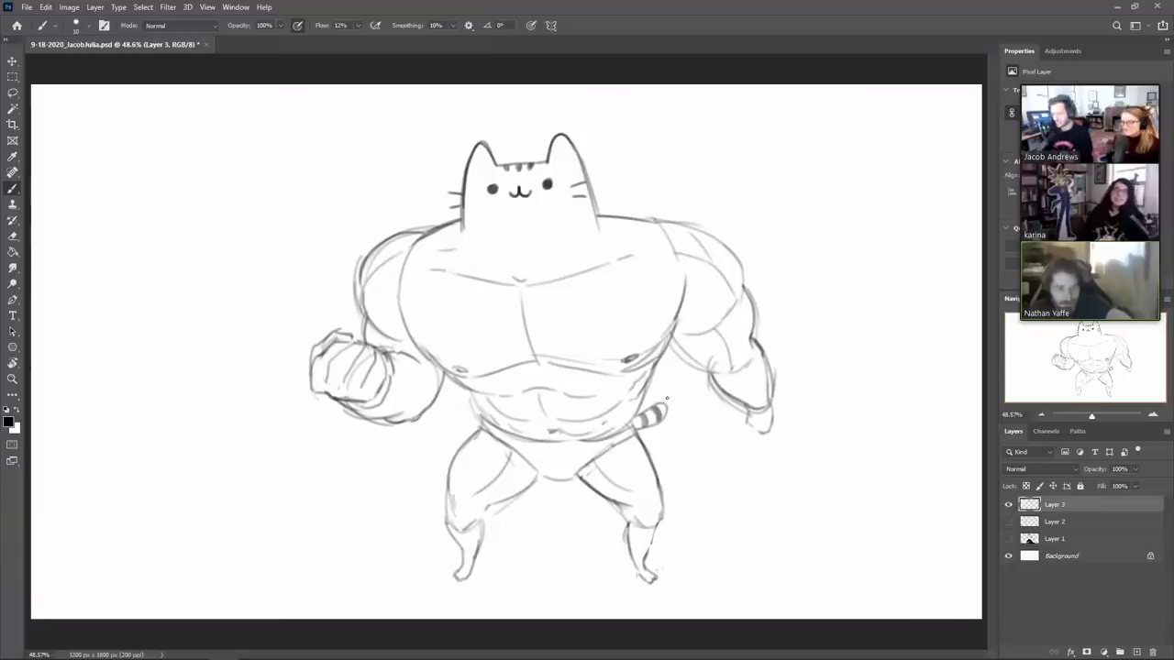
left_click_drag(742, 394, 760, 409)
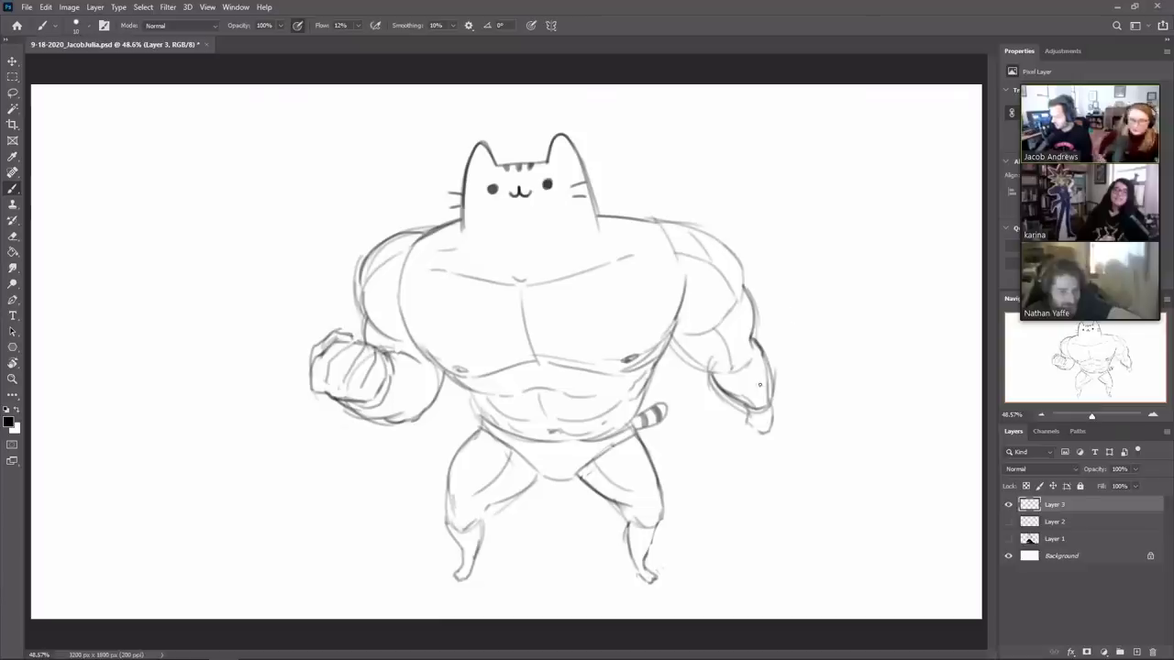
left_click_drag(760, 350, 768, 396)
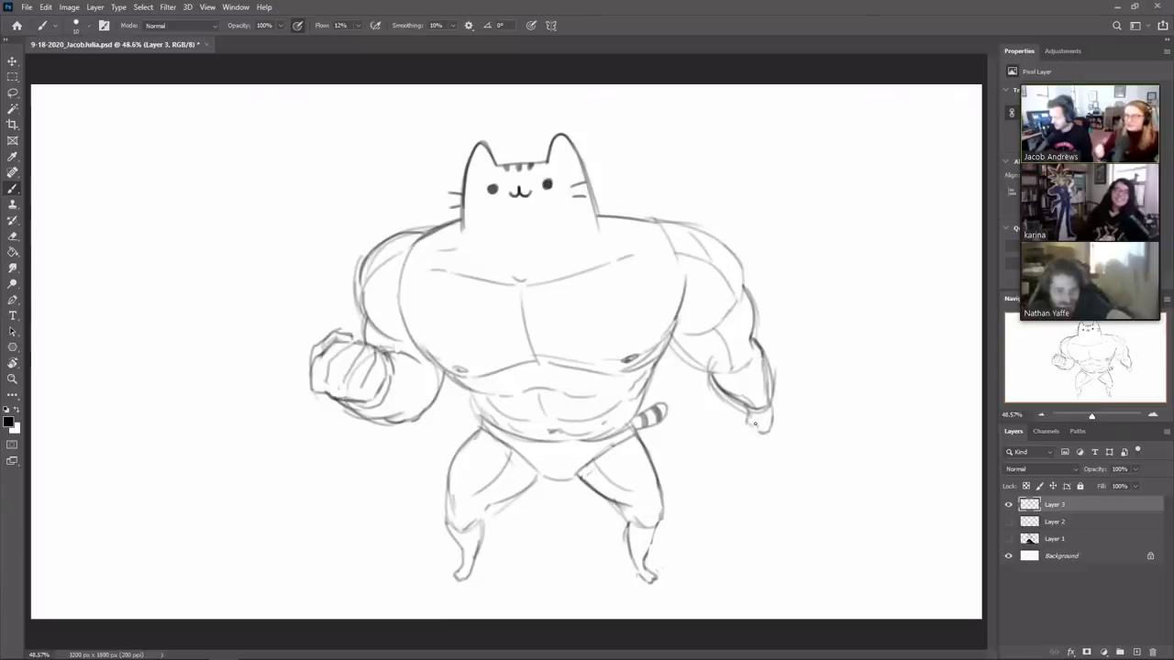
Step: Define the fingers of the right hand and darken the outer contour of the left fist
left_click_drag(773, 402, 767, 435)
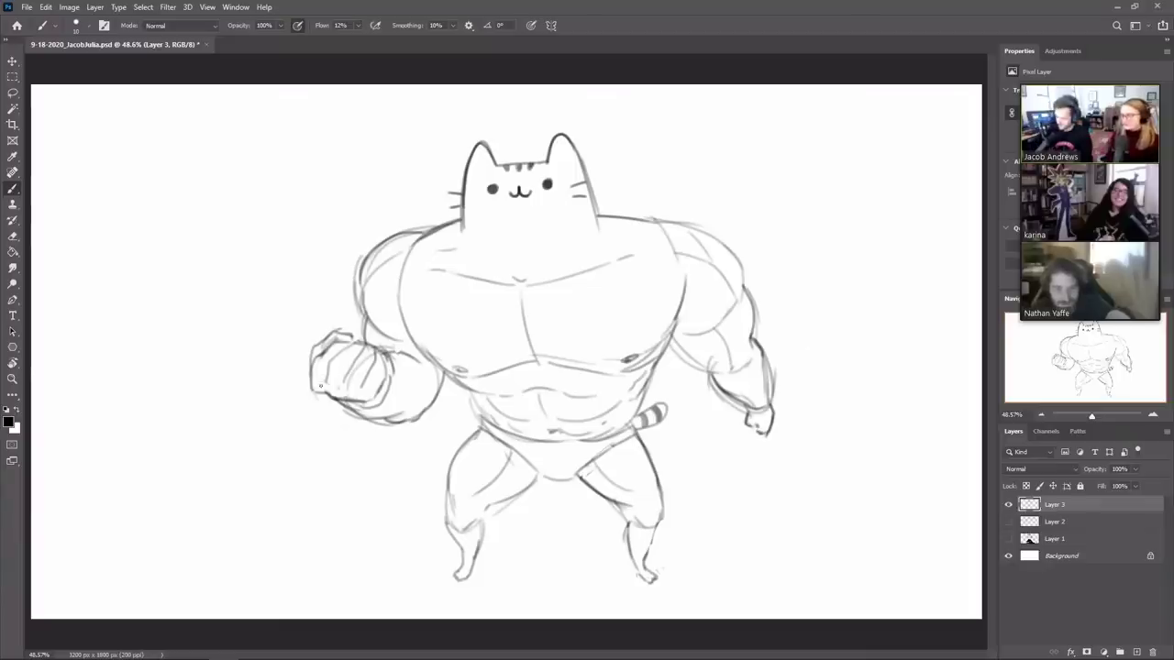
mouse_move(317, 391)
left_mouse_down()
mouse_move(311, 356)
mouse_move(341, 339)
left_mouse_up()
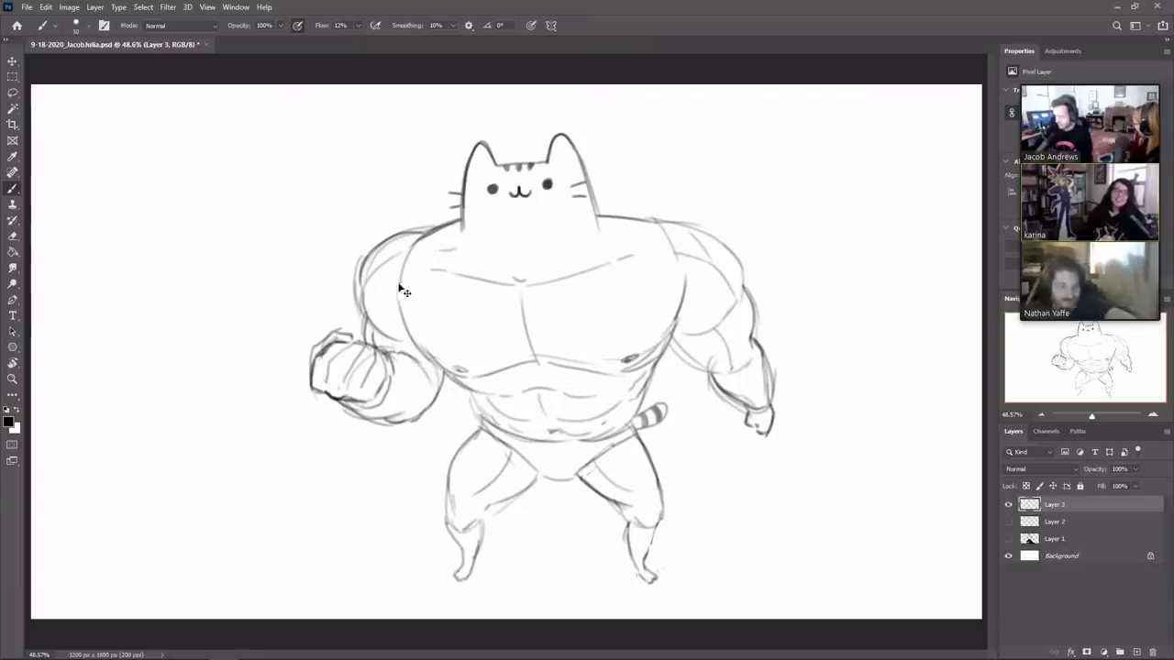
key("e")
key("b")
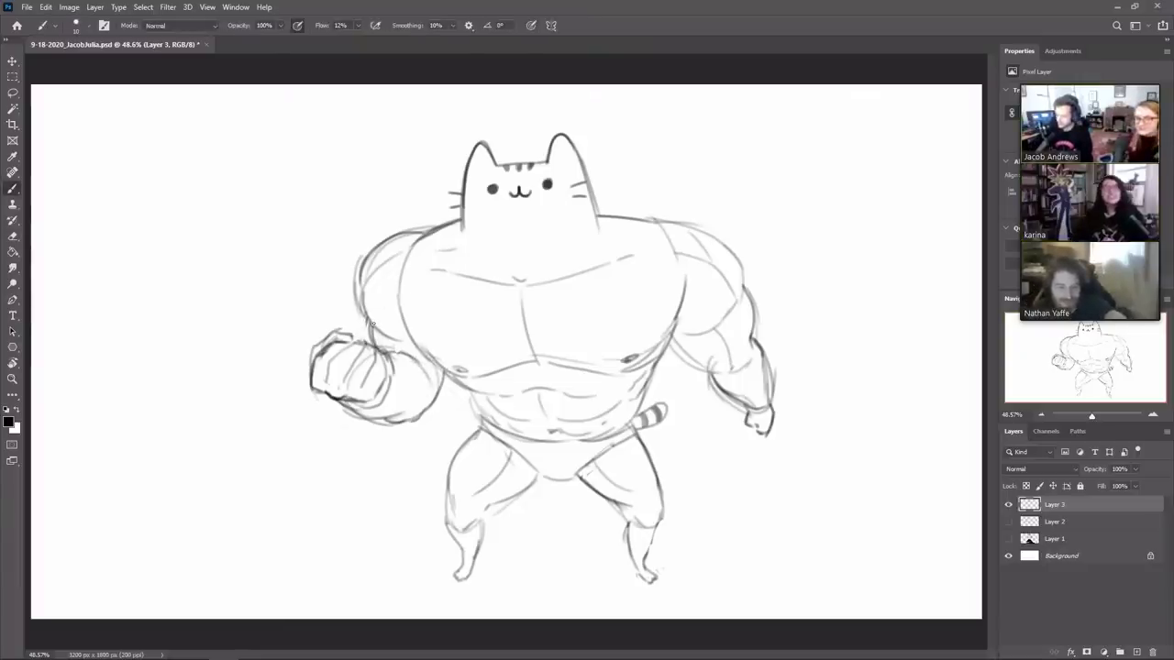
Step: Darken the crease at the left elbow and erase the upper part of the left pectoral's outer edge
left_click_drag(369, 321, 409, 344)
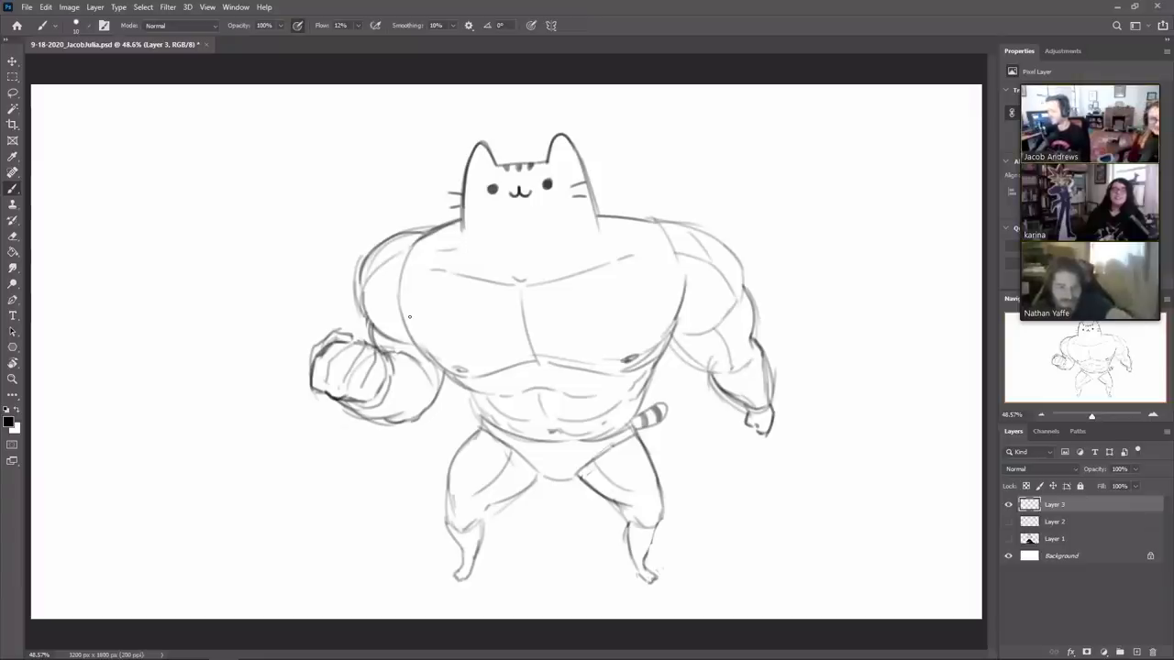
key("e")
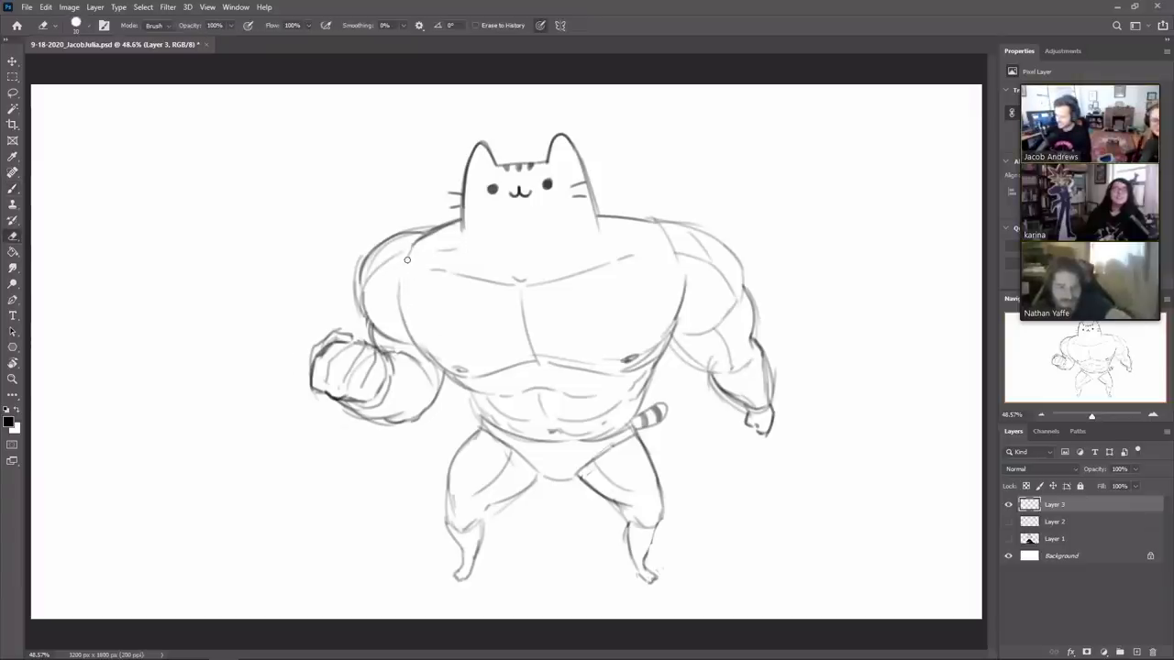
key("v")
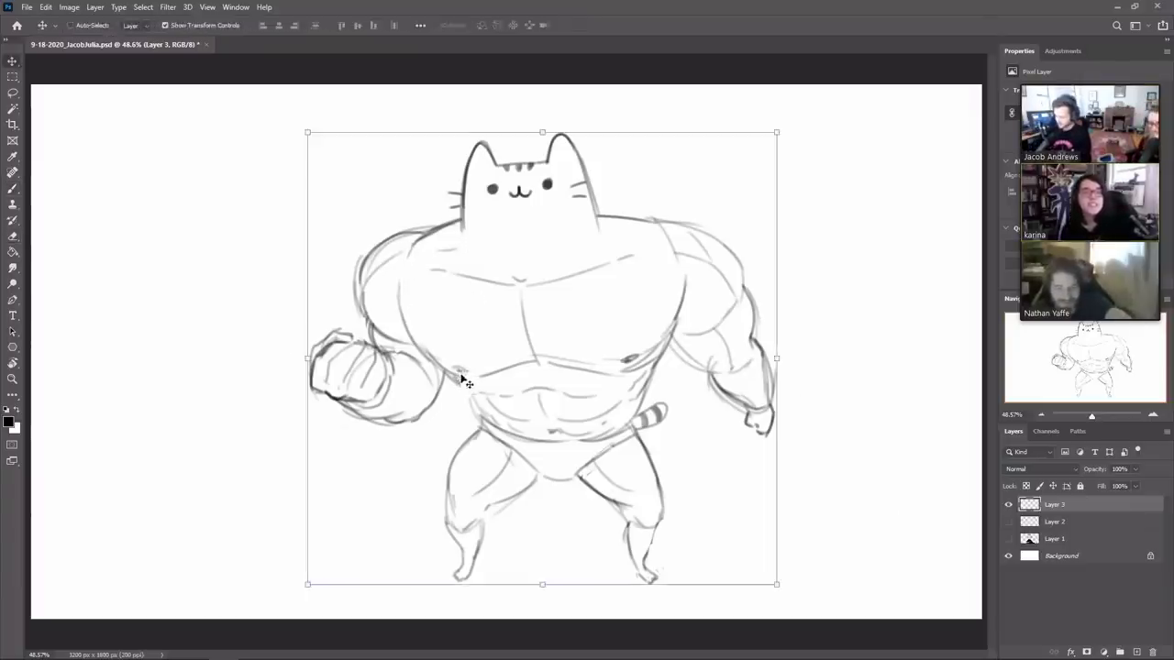
Step: Darken the sides of the waist and the lower edge of the abdomen above the briefs
key("b")
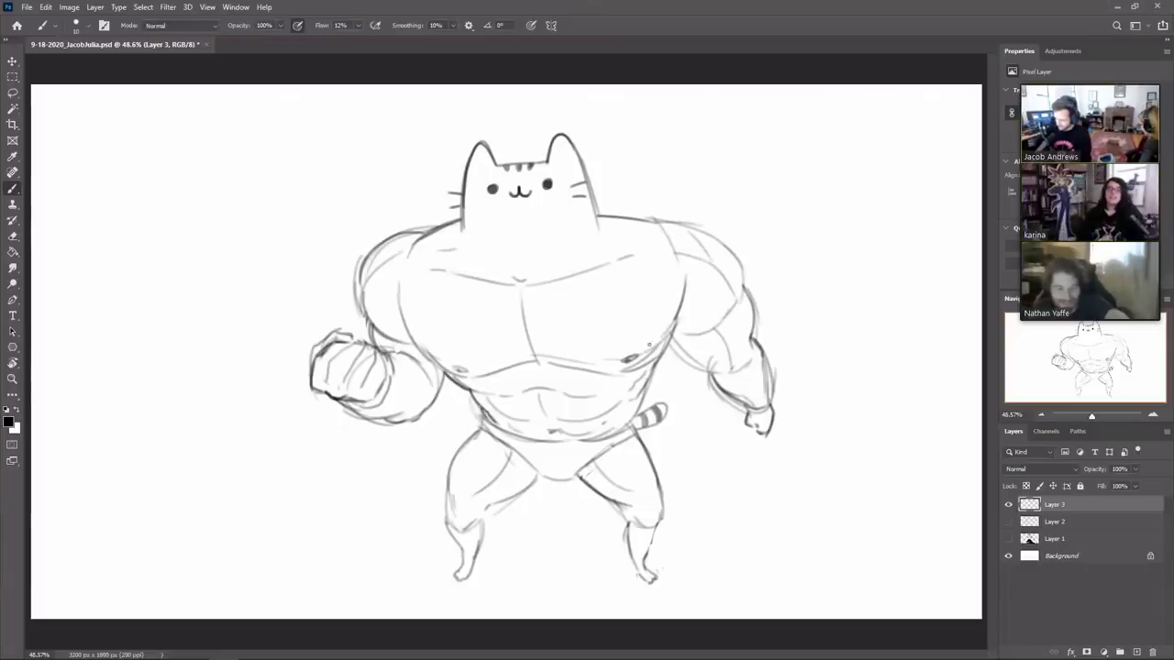
left_click_drag(656, 358, 635, 395)
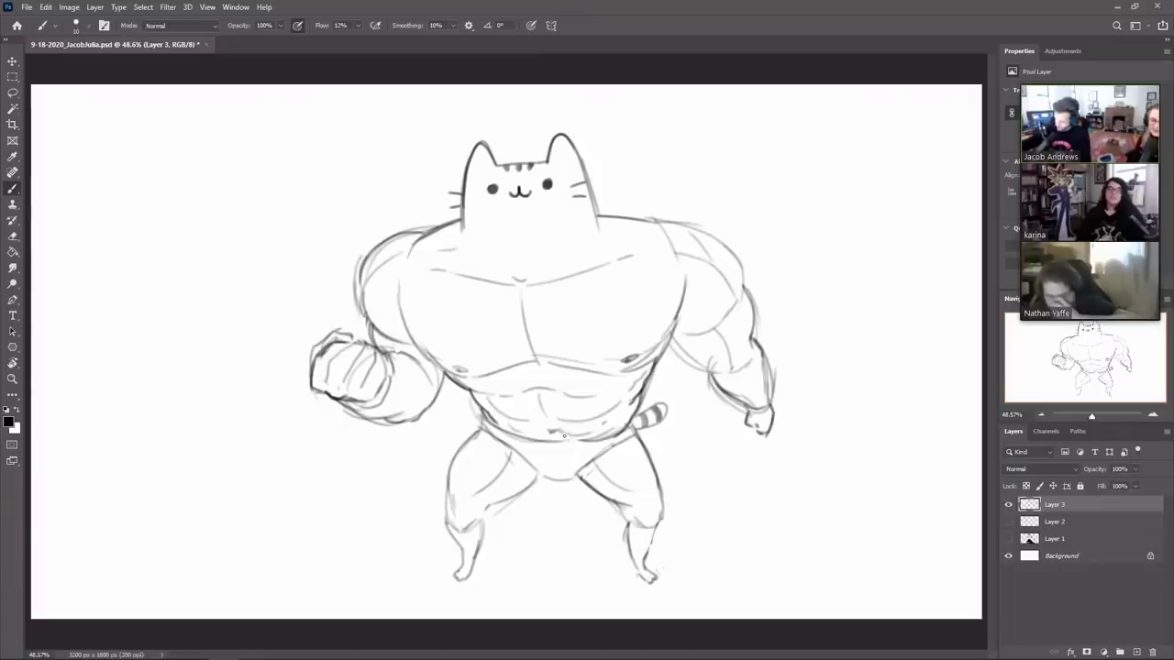
left_click_drag(491, 424, 556, 441)
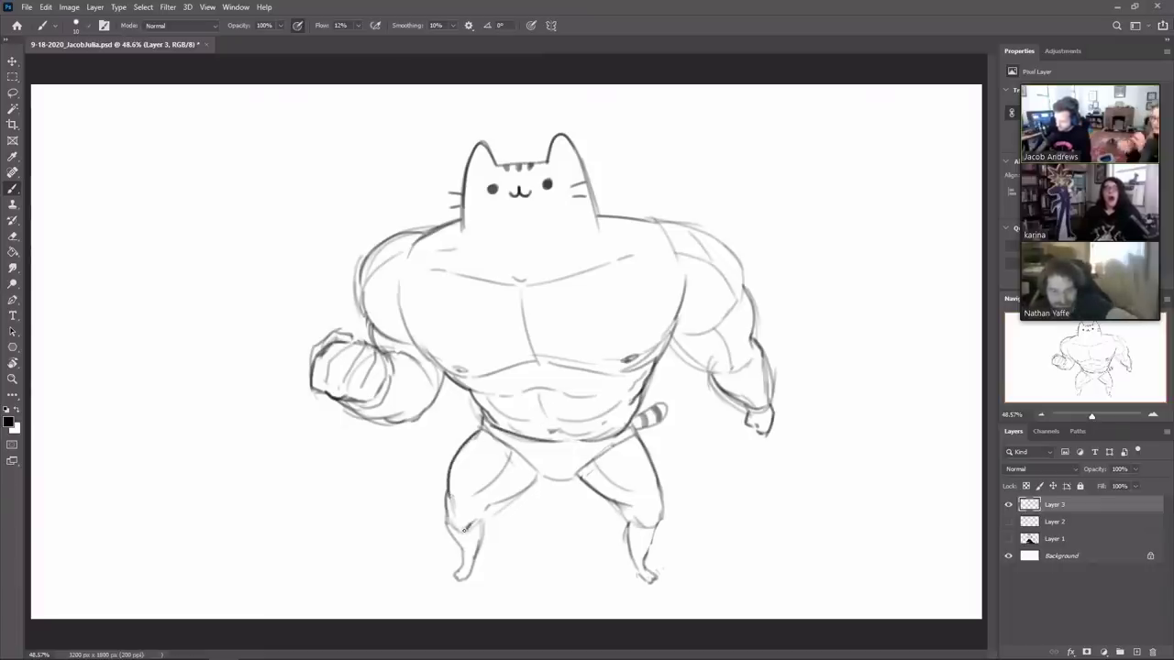
Step: Reinforce the contours of both legs, including the inner thighs, knees, calves and right hip
mouse_move(464, 530)
left_mouse_down()
mouse_move(473, 522)
mouse_move(460, 549)
mouse_move(480, 537)
mouse_move(472, 563)
left_mouse_up()
left_click_drag(497, 502, 489, 514)
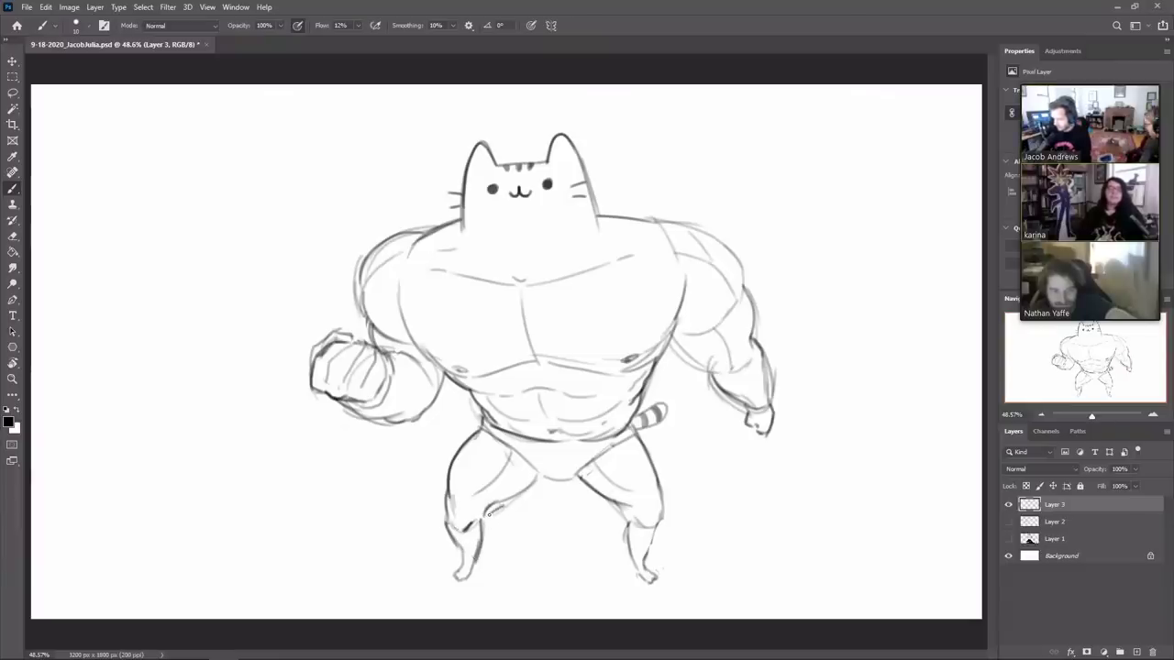
left_click_drag(577, 473, 629, 507)
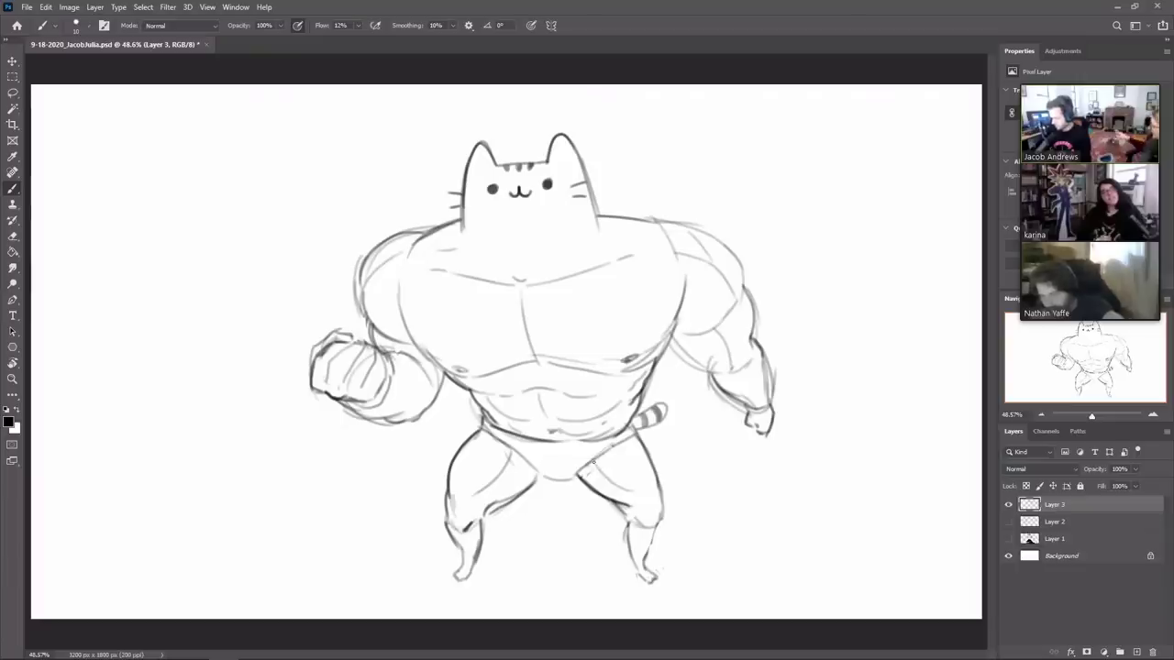
left_click_drag(596, 465, 632, 490)
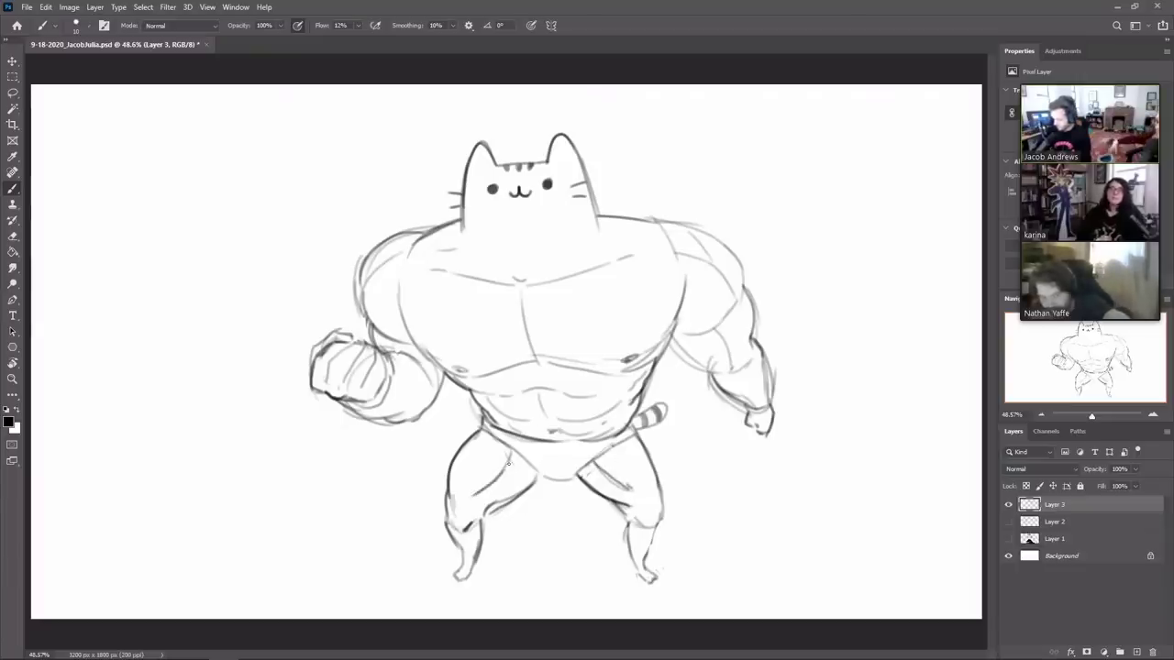
left_click_drag(475, 495, 513, 459)
mouse_move(657, 484)
left_mouse_down()
mouse_move(642, 442)
mouse_move(664, 510)
mouse_move(628, 539)
mouse_move(636, 571)
left_mouse_up()
left_click_drag(652, 528, 647, 554)
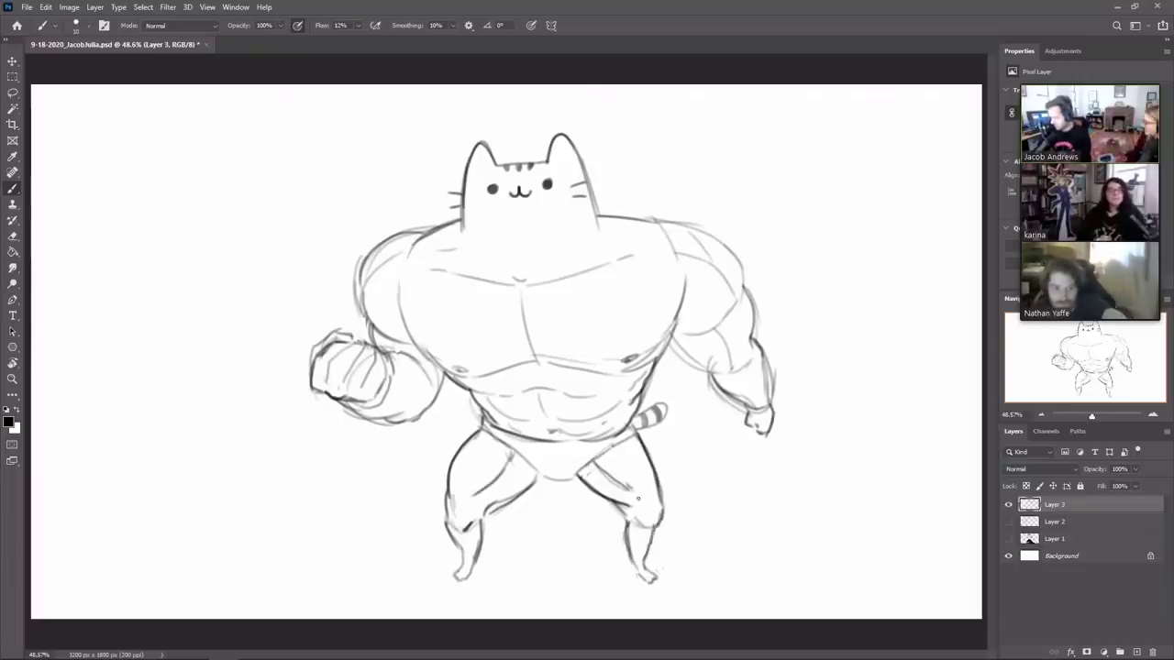
left_click_drag(639, 440, 630, 421)
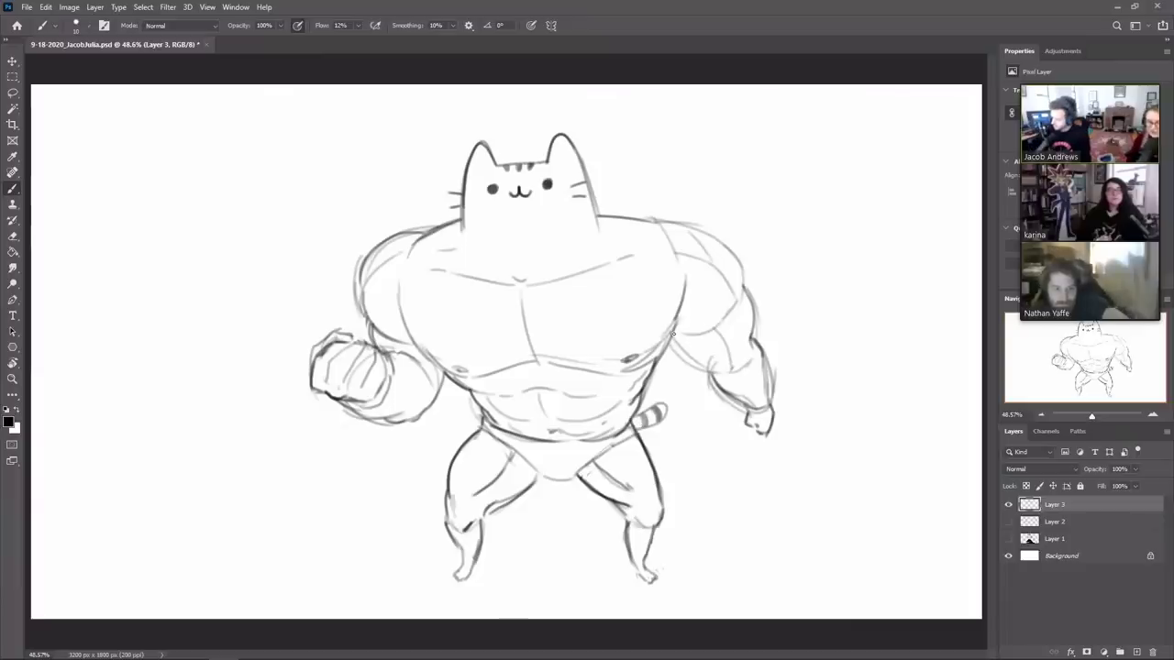
Step: Darken the underside of the right arm and the shoulder line running to the neck
left_click_drag(675, 336, 721, 371)
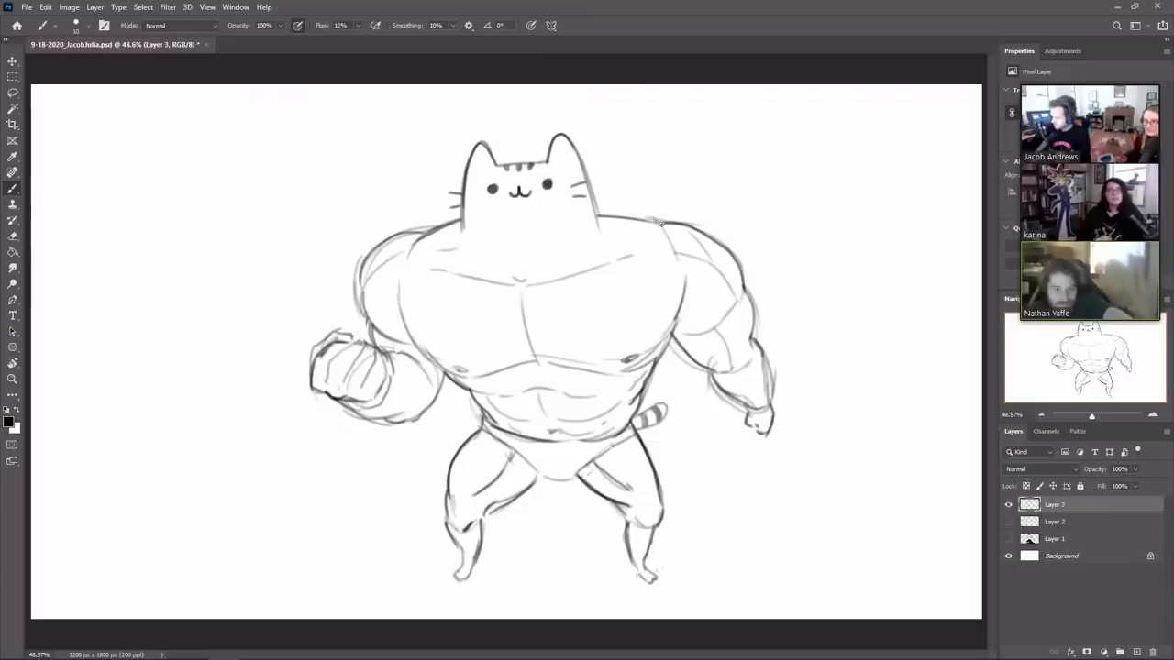
left_click_drag(661, 224, 590, 214)
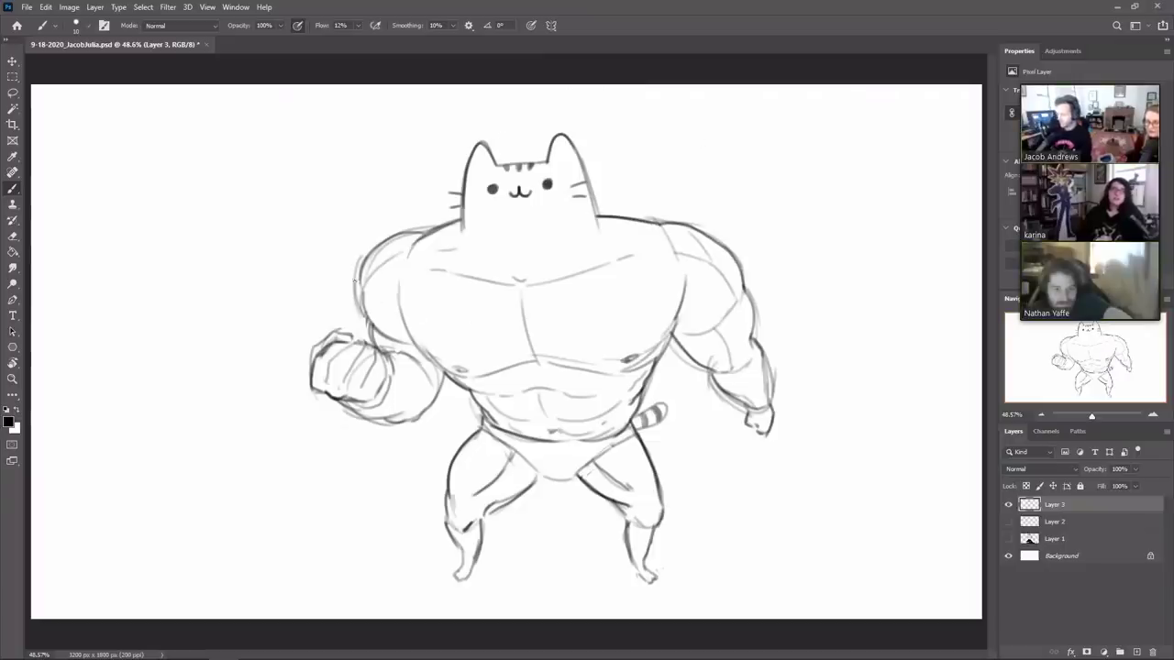
Step: Erase the stray outer line at the left shoulder and darken the left arm, fist and pectoral contours
key("e")
mouse_move(362, 315)
left_mouse_down()
mouse_move(360, 276)
mouse_move(370, 259)
mouse_move(360, 291)
mouse_move(382, 243)
left_mouse_up()
key("b")
left_click_drag(312, 346, 344, 331)
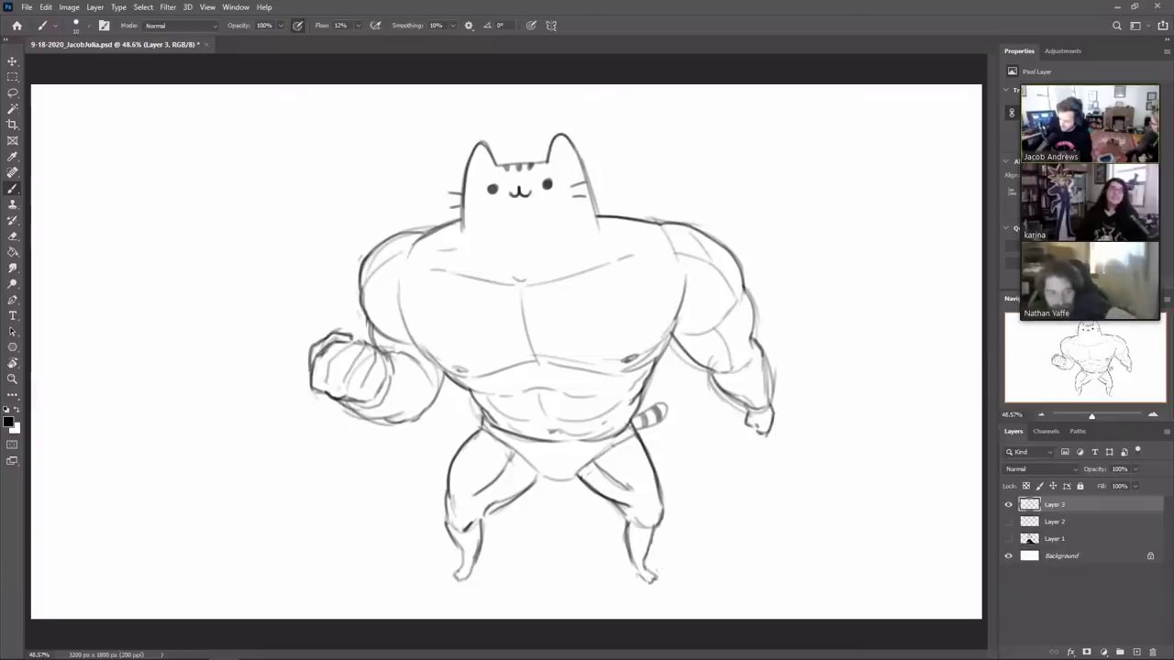
left_click_drag(368, 420, 345, 404)
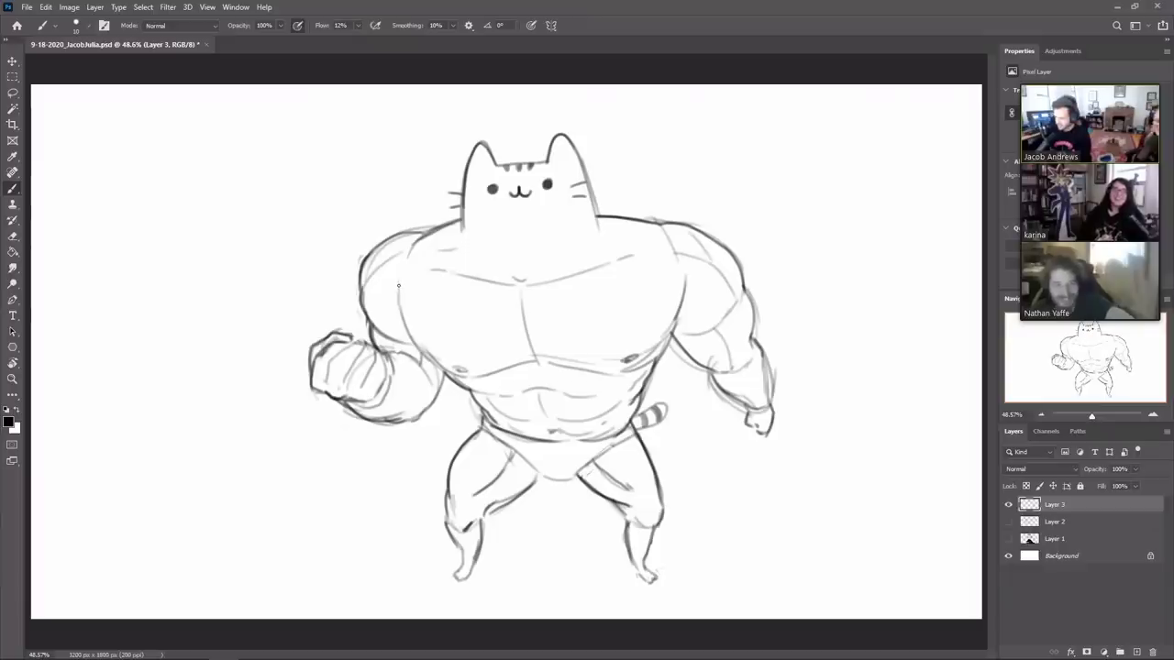
left_click_drag(397, 283, 415, 342)
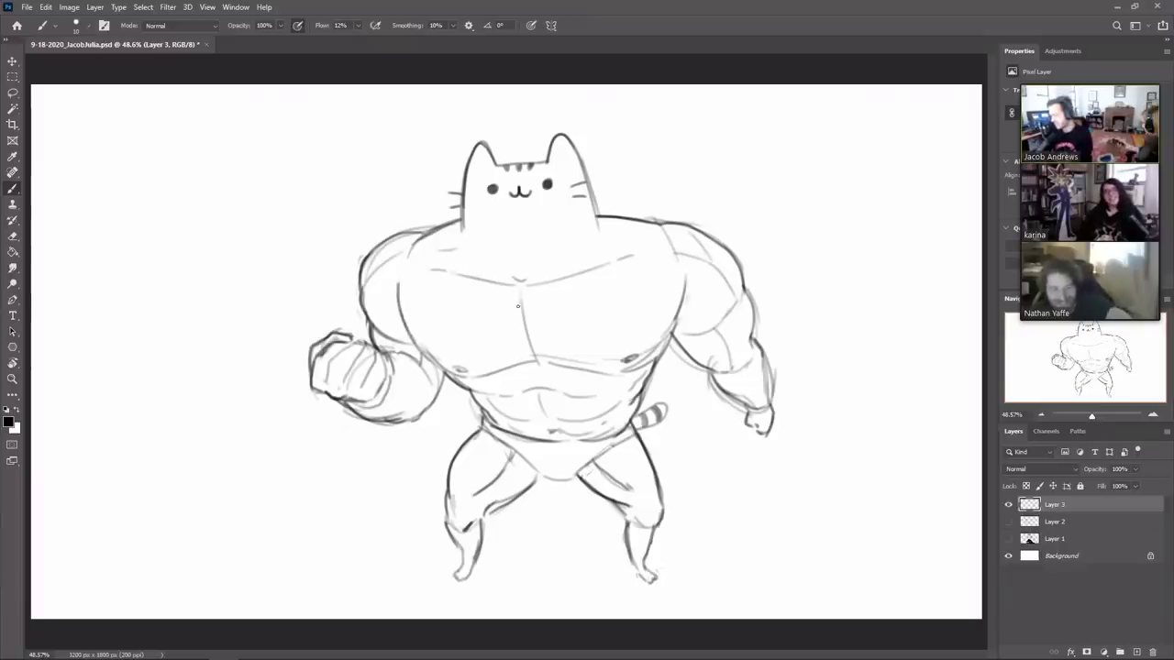
Step: Add short horizontal hair strokes down the centre of the chest and small hatching marks below the mouth
mouse_move(486, 304)
left_mouse_down()
mouse_move(567, 307)
mouse_move(511, 320)
mouse_move(555, 320)
mouse_move(537, 343)
left_mouse_up()
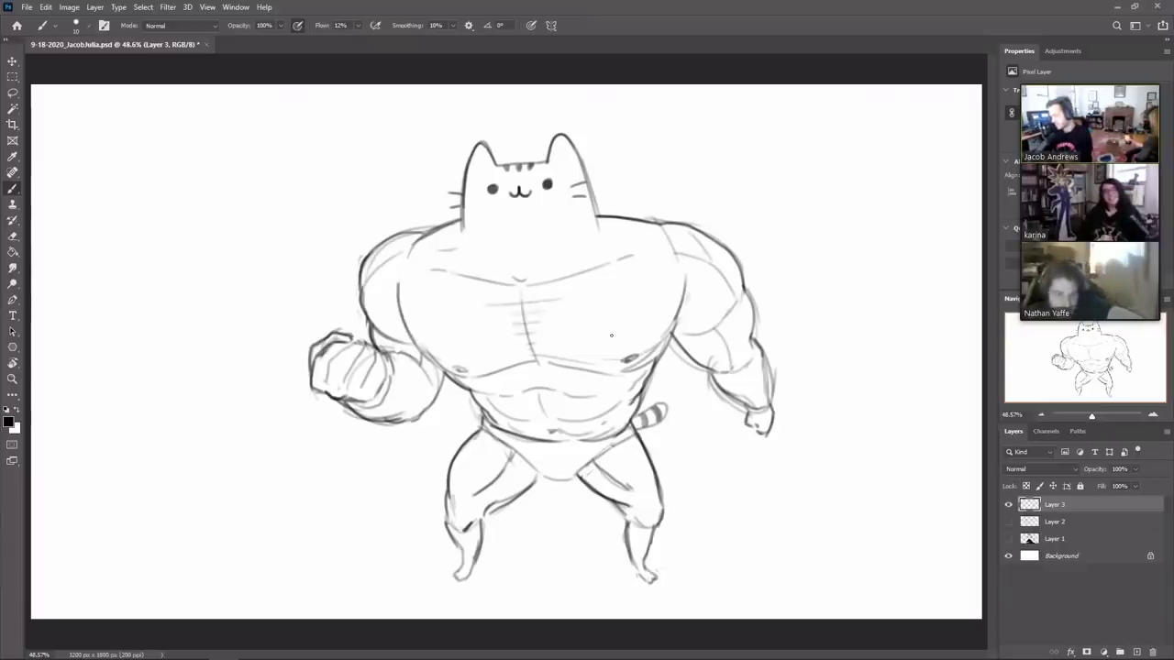
mouse_move(477, 306)
left_mouse_down()
mouse_move(569, 295)
mouse_move(538, 308)
mouse_move(553, 319)
mouse_move(540, 327)
left_mouse_up()
left_click_drag(522, 347, 536, 343)
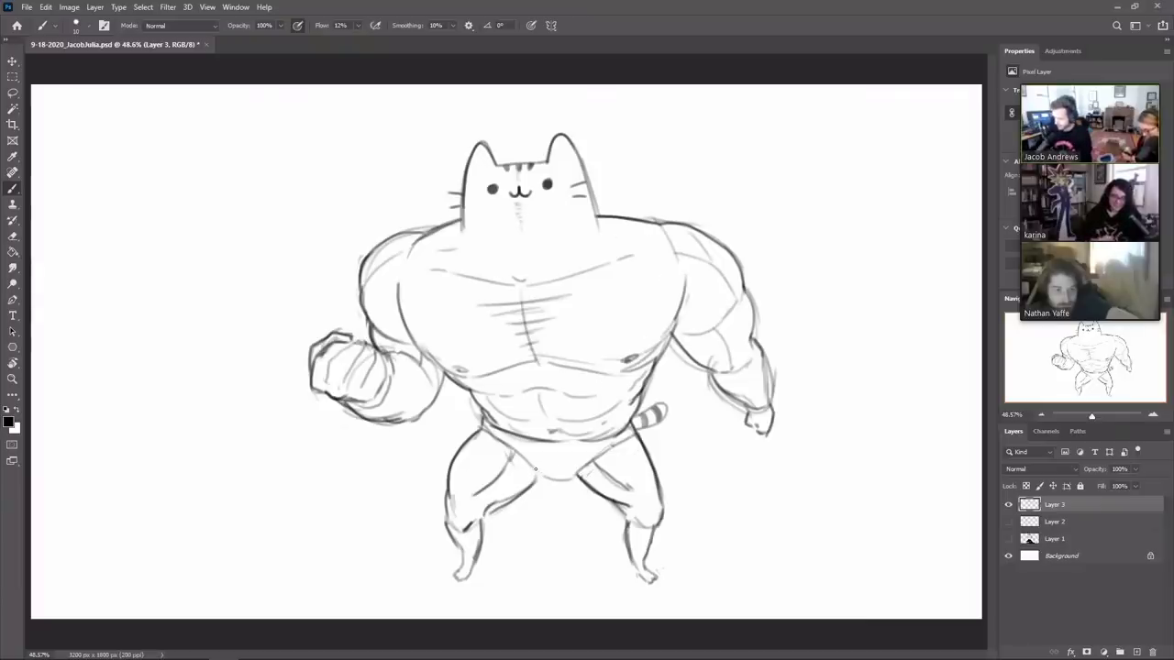
Step: Fill the briefs with dark grey using a larger brush, and paint a white highlight in their centre
key("bracketright")
key("bracketright")
key("bracketright")
key("bracketright")
key("bracketright")
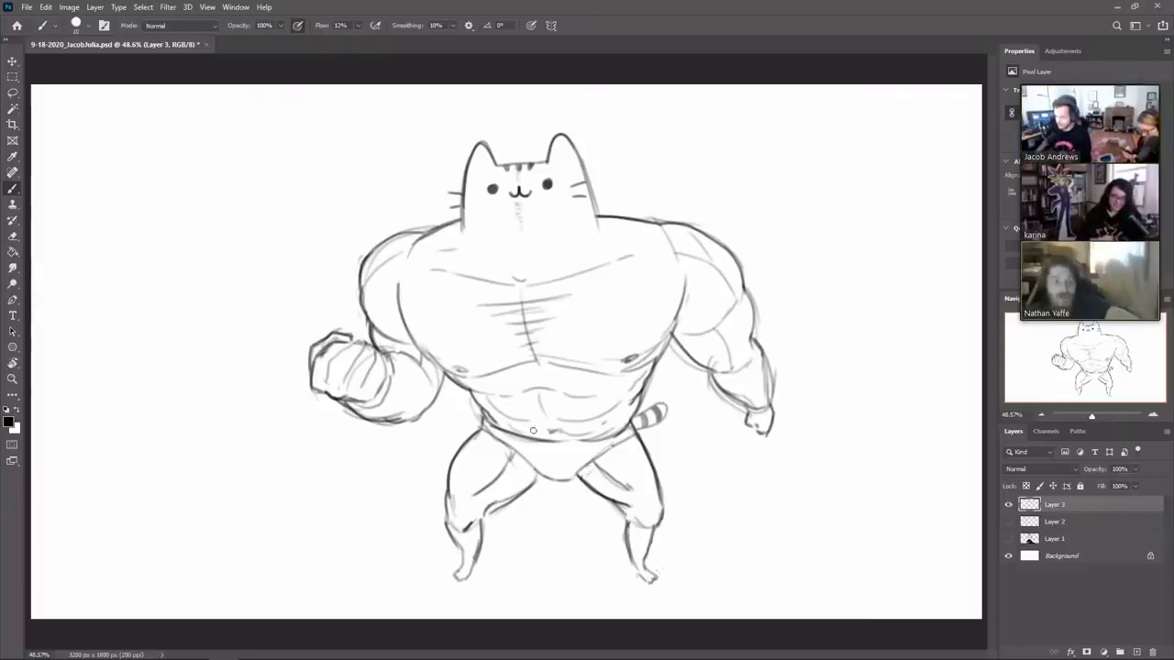
mouse_move(487, 428)
left_mouse_down()
mouse_move(581, 449)
mouse_move(631, 431)
left_mouse_up()
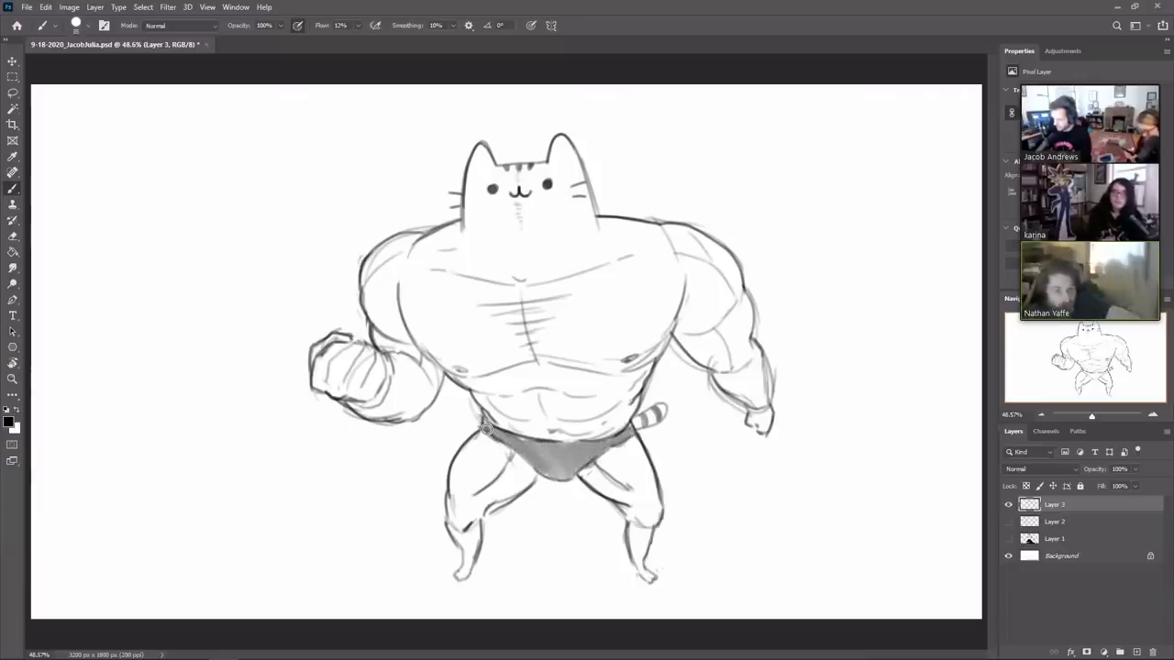
key("x")
mouse_move(539, 446)
left_mouse_down()
mouse_move(555, 451)
mouse_move(558, 475)
left_mouse_up()
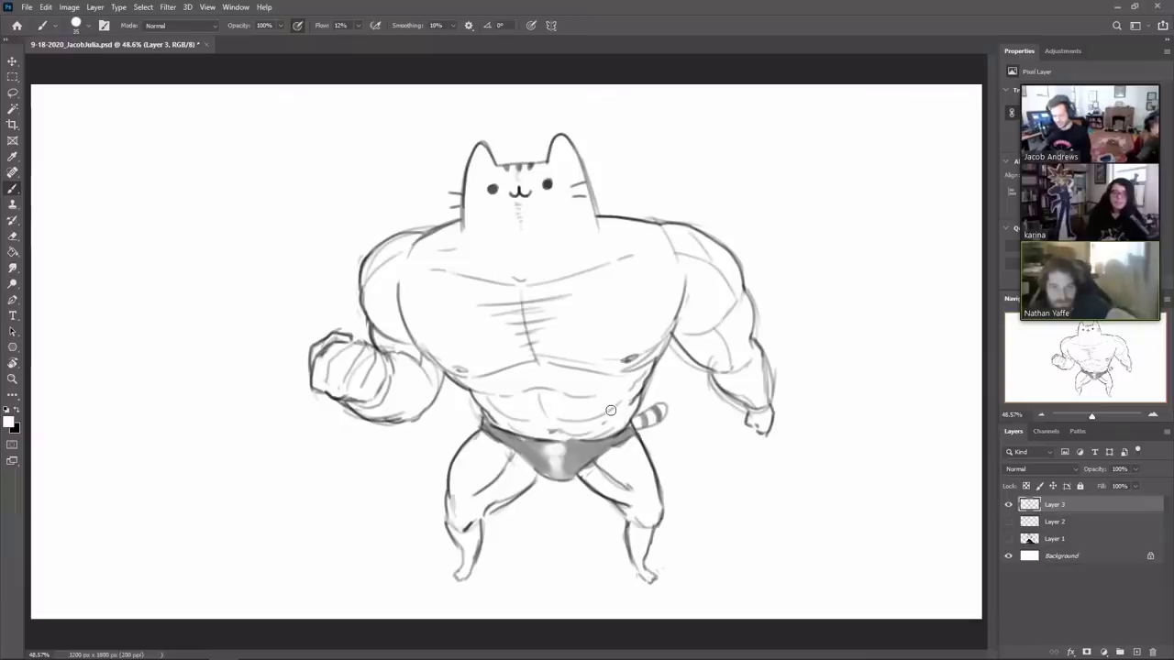
Step: Return to black with a 10 px brush, test a zigzag stroke beside the right arm and undo it
key("x")
key("bracketleft")
key("bracketleft")
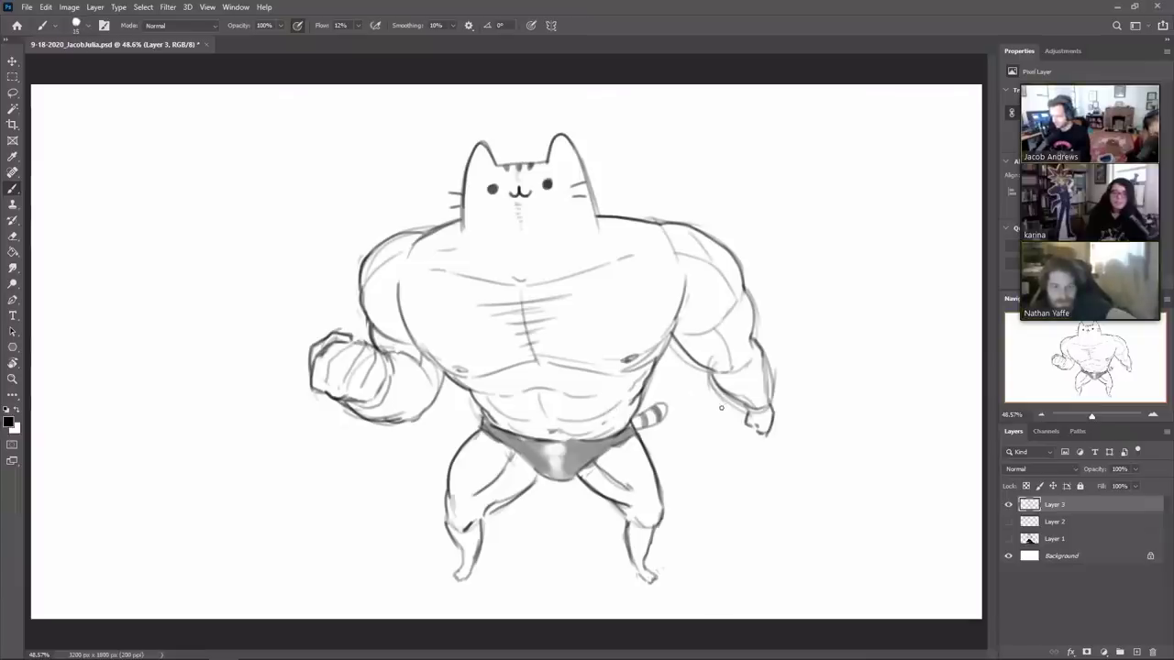
left_click_drag(784, 262, 840, 322)
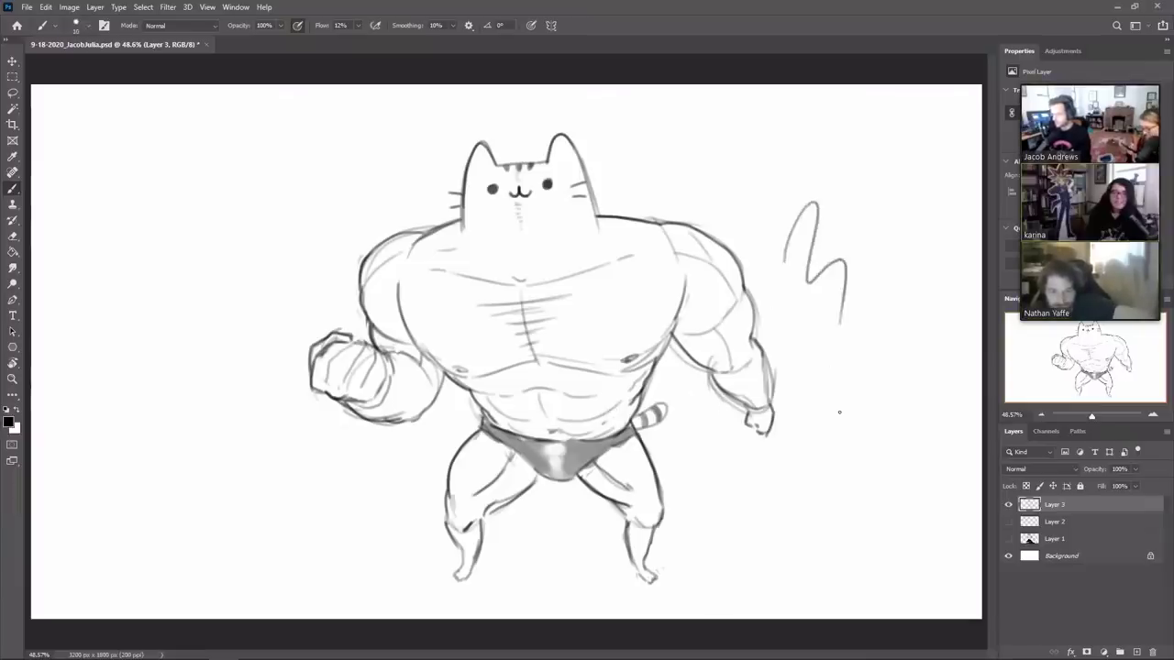
key("ctrl+z")
Step: Shift the whole character sideways toward the left half of the canvas, and return to the Brush tool
key("v")
mouse_move(731, 498)
left_mouse_down()
mouse_move(707, 467)
mouse_move(631, 505)
left_mouse_up()
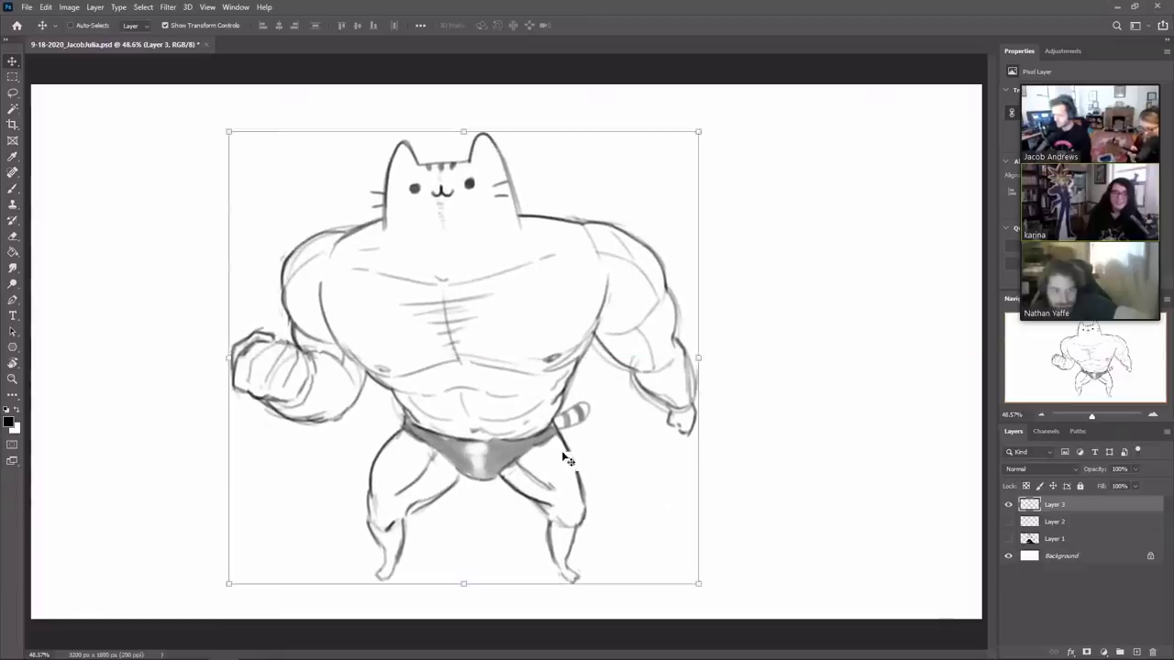
key("b")
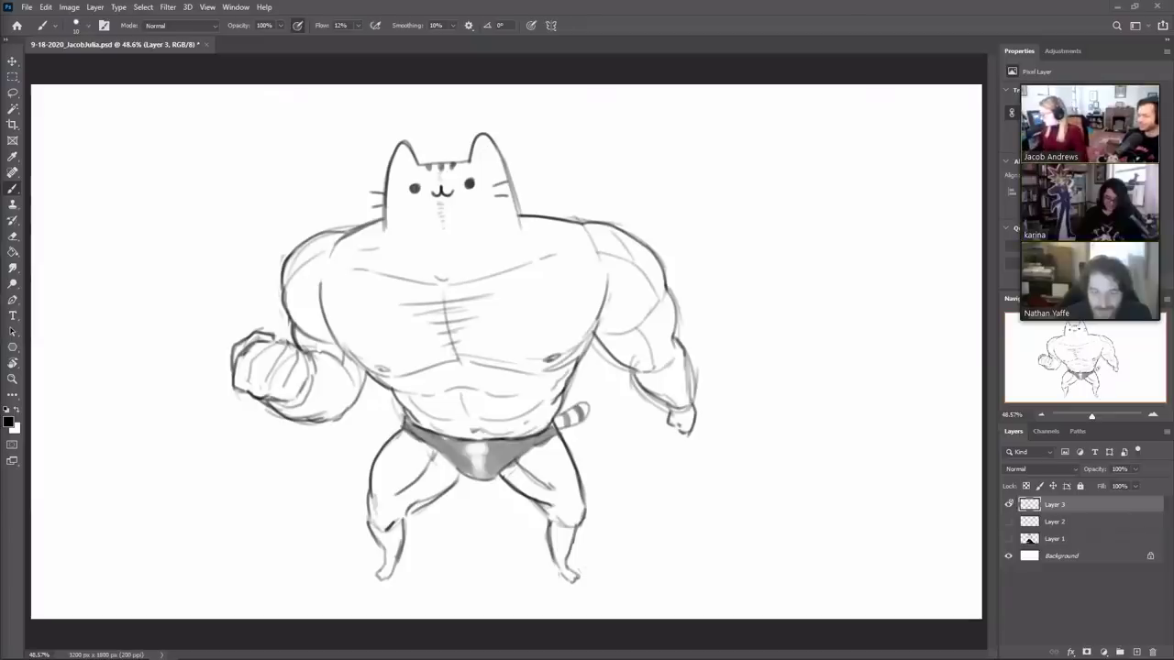
Step: Hide Layer 3 and add a new empty layer for the next drawing
left_click(1009, 504)
left_click(1136, 651)
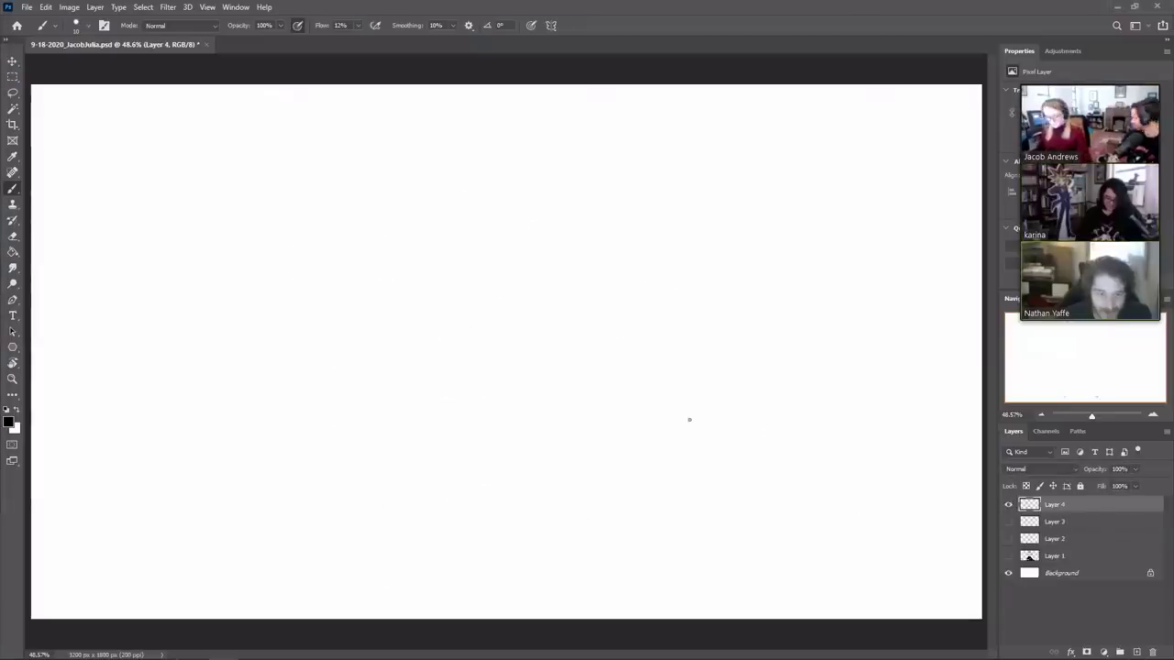
Step: Set up the Pencil tool with a round tip at 50 px, undoing a test stroke
key("shift+b")
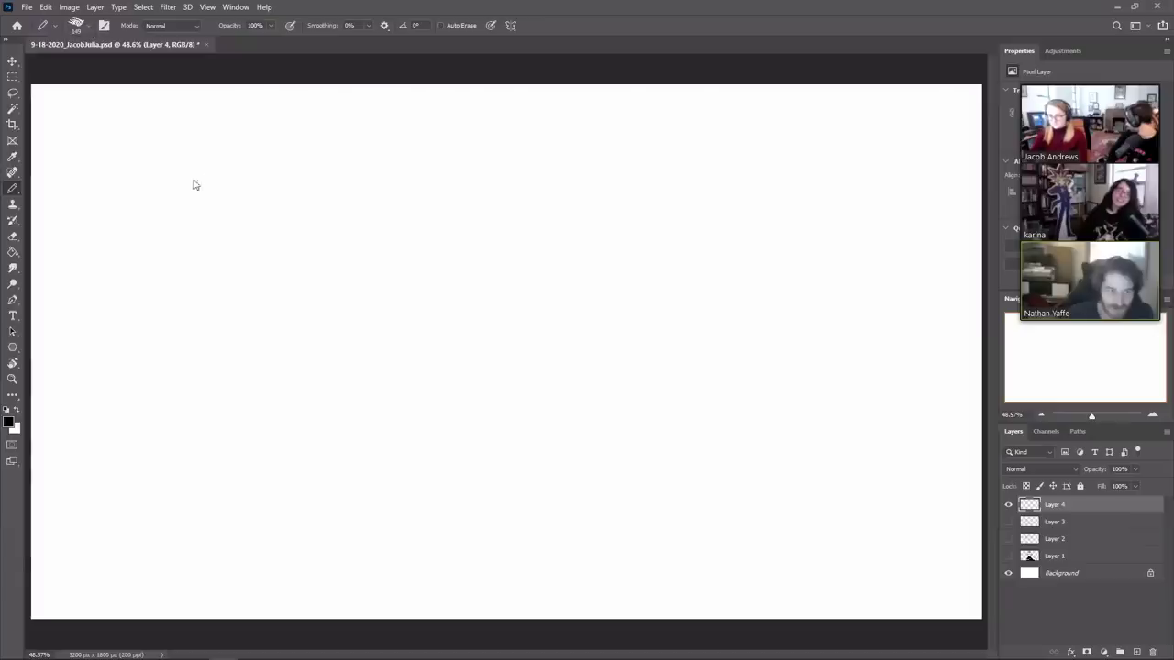
left_click(83, 26)
left_click(136, 225)
mouse_move(495, 169)
left_mouse_down()
mouse_move(407, 208)
mouse_move(423, 321)
left_mouse_up()
key("ctrl+z")
key("bracketleft")
key("bracketleft")
key("bracketleft")
key("bracketleft")
key("bracketleft")
key("bracketleft")
key("bracketleft")
key("bracketleft")
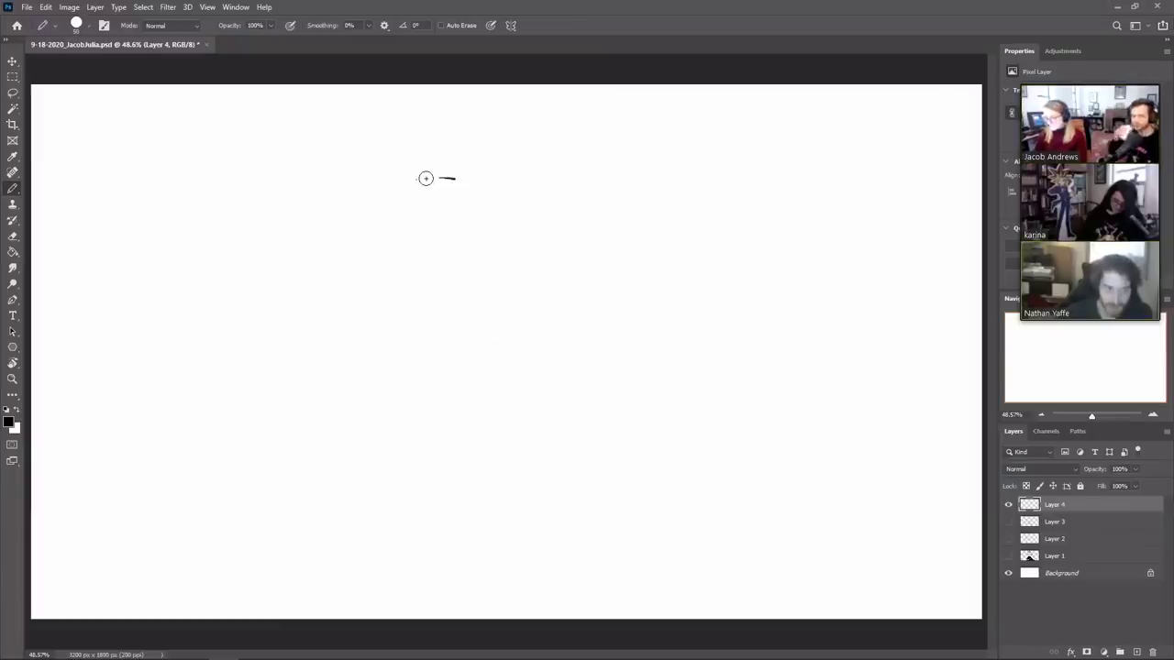
mouse_move(425, 175)
left_mouse_down()
mouse_move(563, 320)
mouse_move(385, 188)
left_mouse_up()
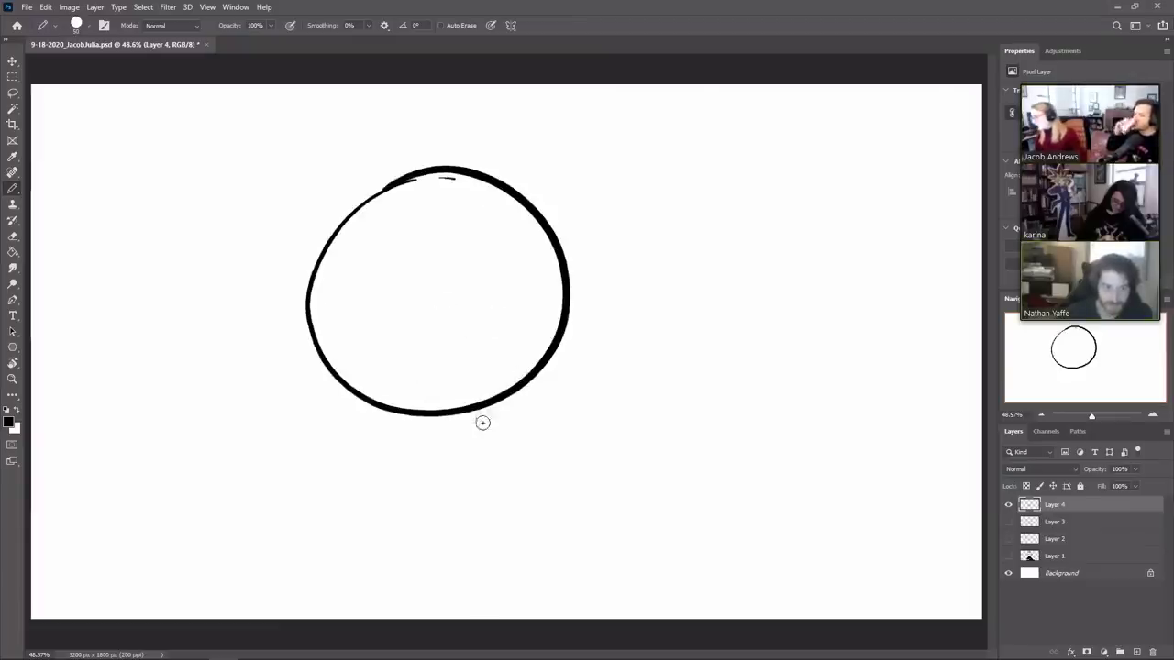
key("ctrl+z")
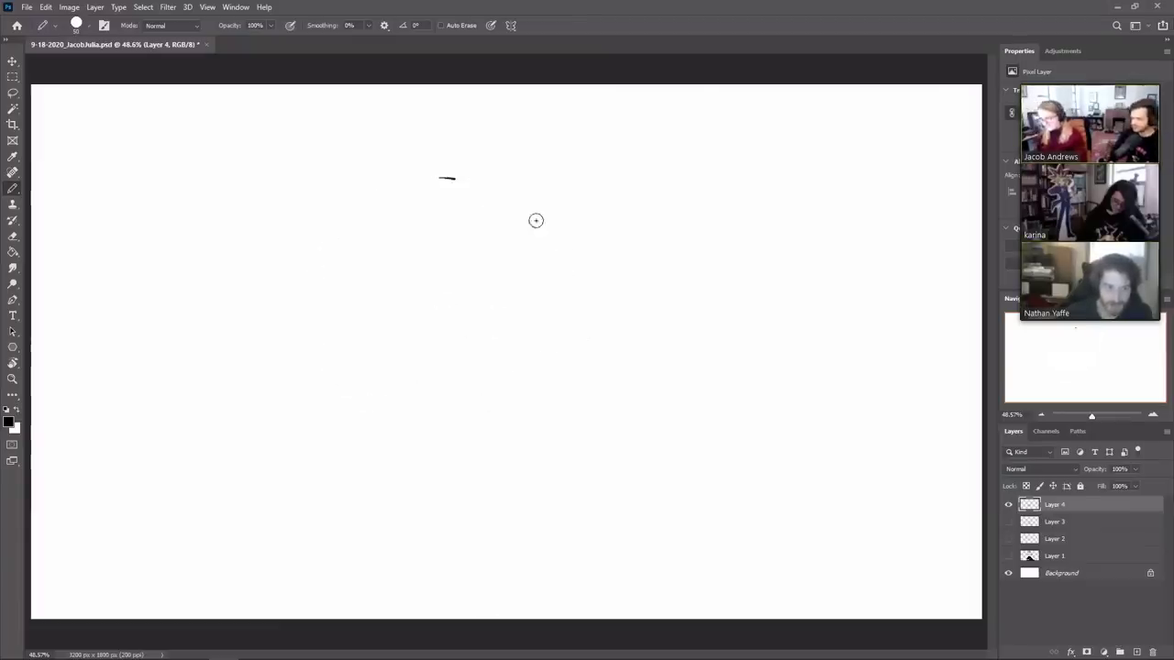
key("ctrl+z")
mouse_move(339, 264)
left_mouse_down()
mouse_move(386, 379)
mouse_move(549, 347)
mouse_move(367, 209)
left_mouse_up()
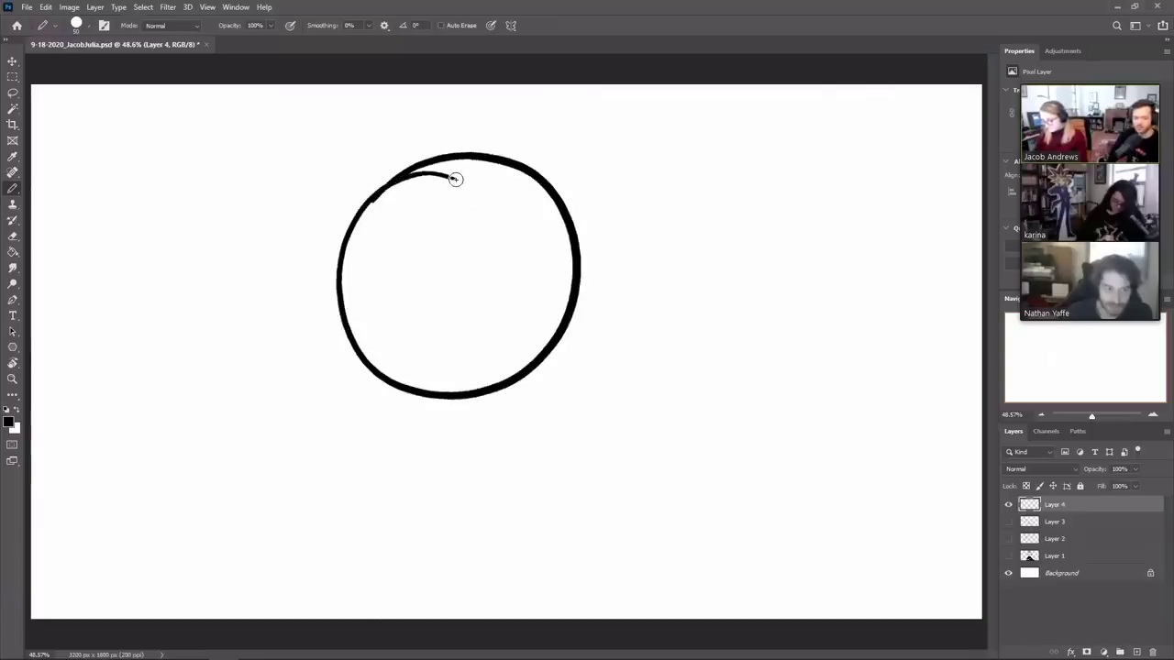
key("ctrl+z")
Step: Draw a large, thick black rounded outline in the upper middle of the canvas on Layer 4
mouse_move(430, 158)
left_mouse_down()
mouse_move(329, 302)
mouse_move(357, 369)
mouse_move(425, 398)
mouse_move(518, 395)
mouse_move(602, 306)
mouse_move(580, 207)
mouse_move(522, 165)
mouse_move(427, 150)
left_mouse_up()
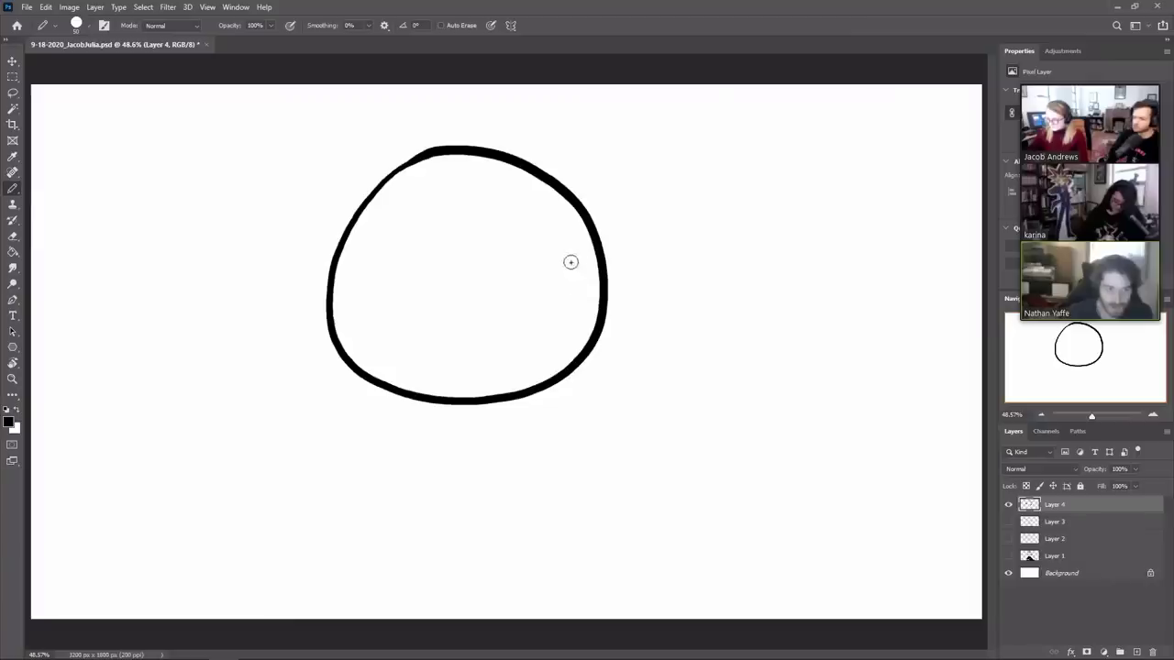
Step: Draw curved folds meeting in a pinched tip at the top of the round outline, erasing the outline inside the tip
mouse_move(531, 224)
left_mouse_down()
mouse_move(444, 173)
mouse_move(433, 152)
mouse_move(466, 117)
left_mouse_up()
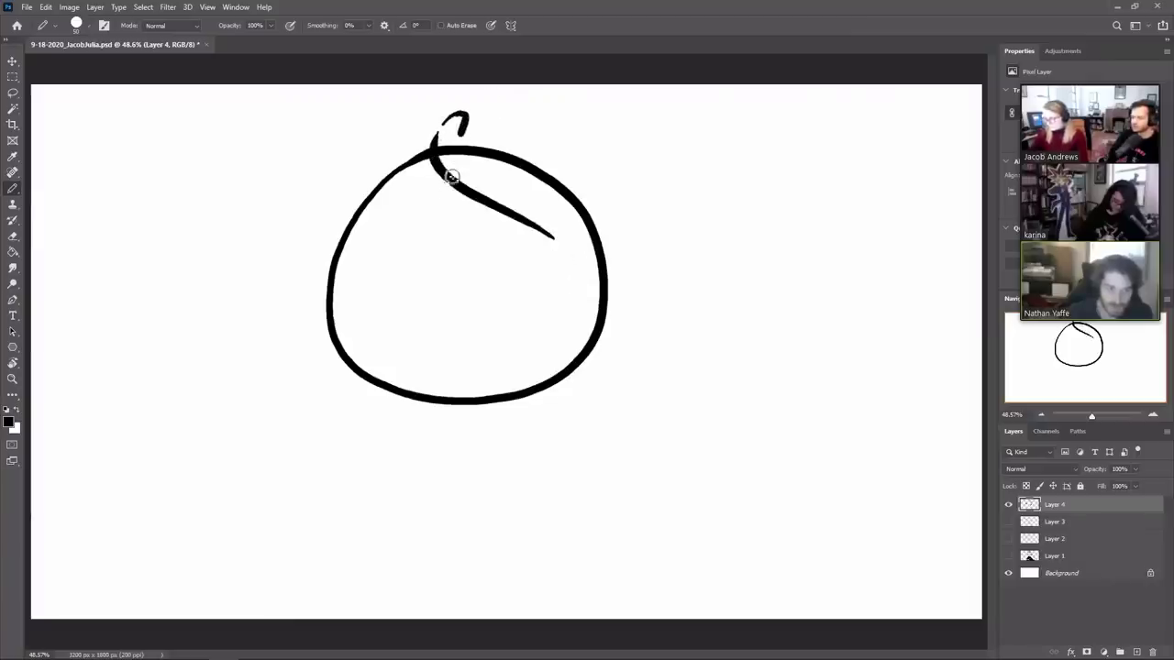
mouse_move(424, 211)
left_mouse_down()
mouse_move(401, 188)
mouse_move(409, 136)
mouse_move(436, 120)
left_mouse_up()
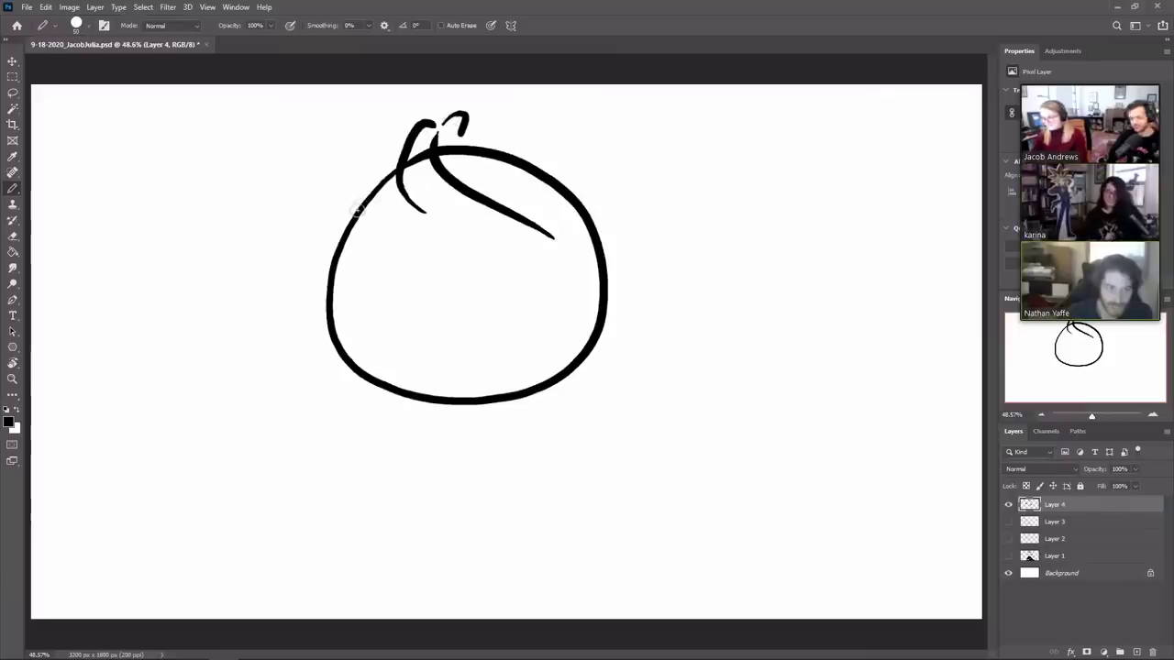
left_click_drag(353, 214, 431, 121)
key("e")
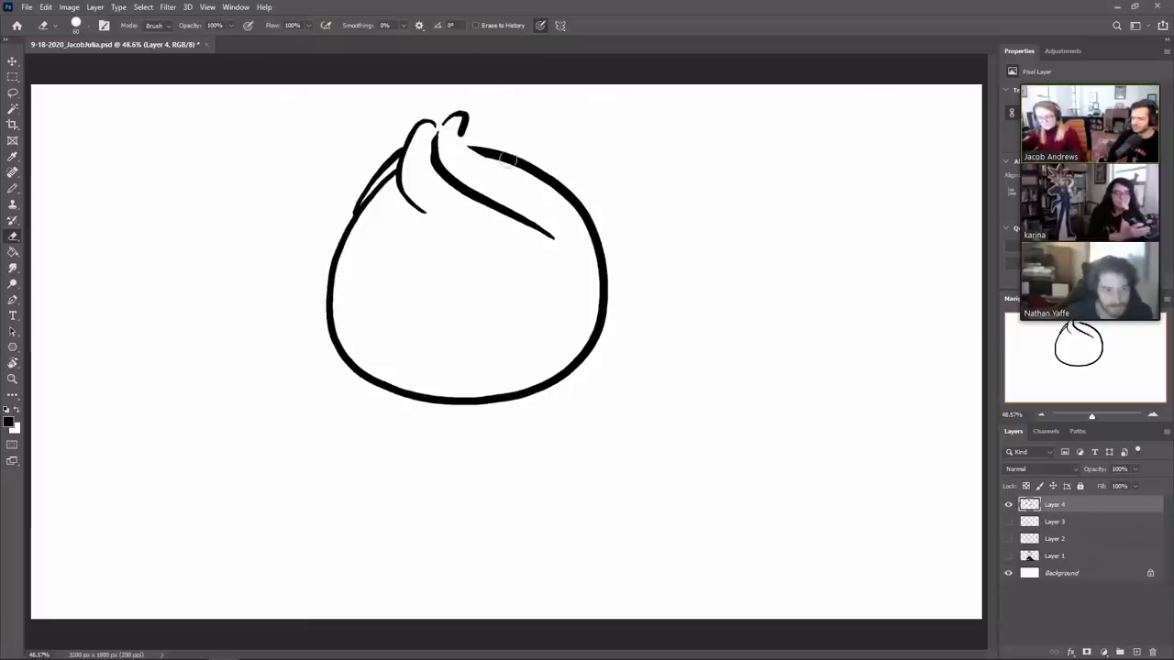
key("b")
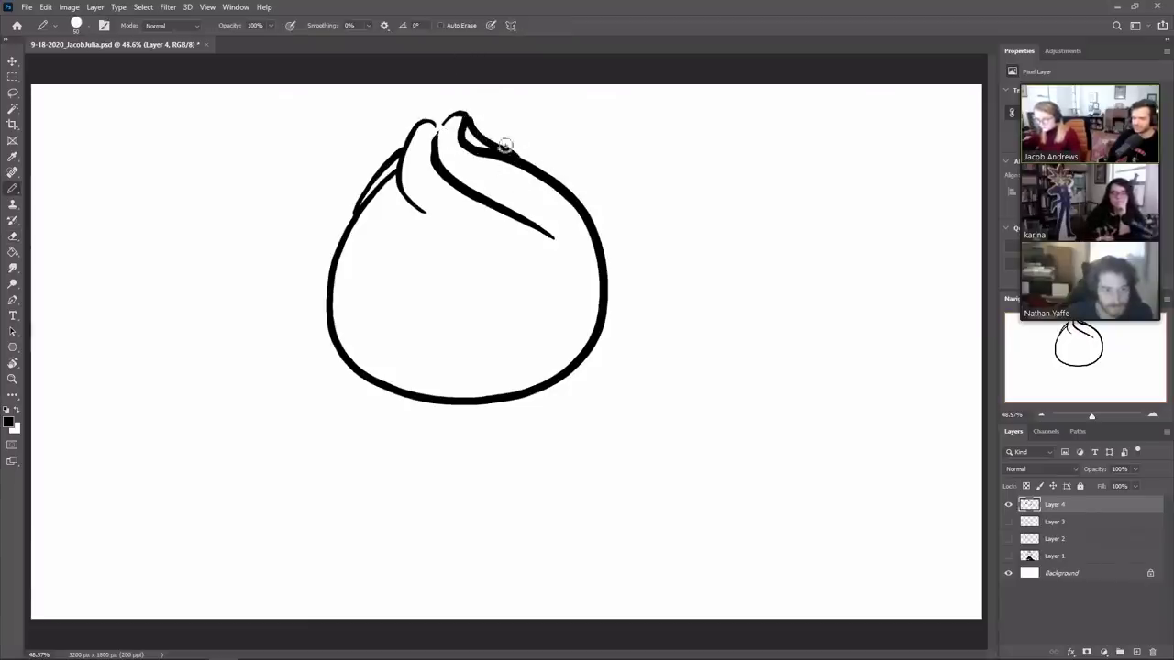
Step: Lasso the whole dumpling-like shape, rotate it about -13.17°, and shift it slightly toward the left side of the canvas
key("l")
left_click_drag(343, 449, 417, 427)
key("v")
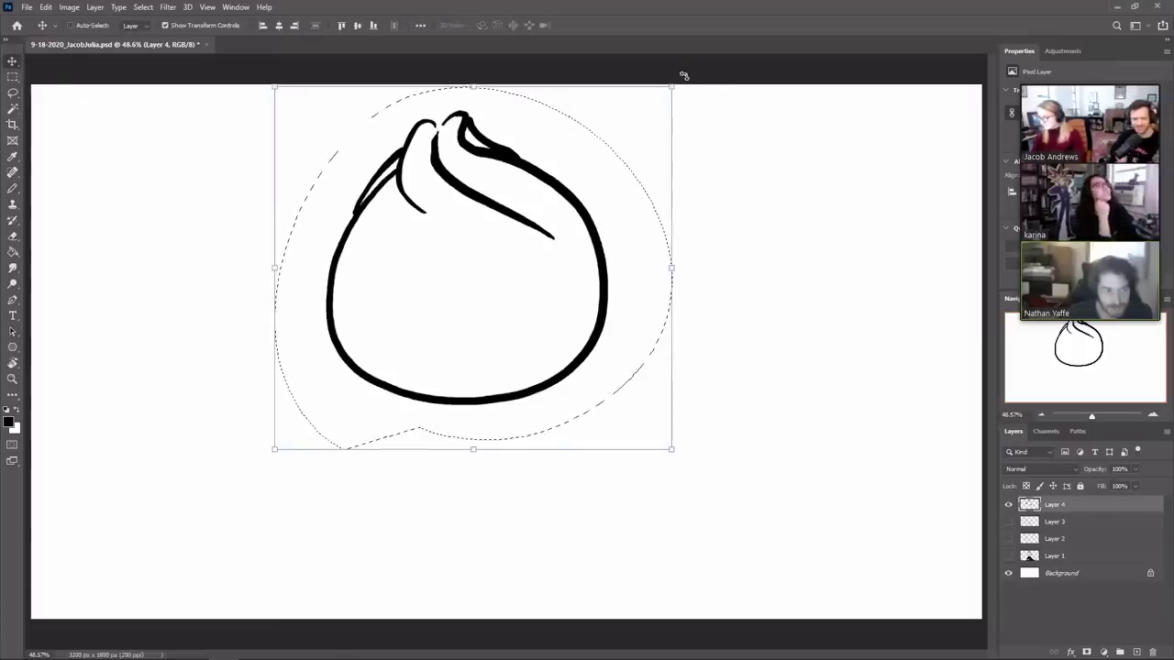
mouse_move(692, 448)
left_mouse_down()
mouse_move(714, 400)
mouse_move(706, 394)
left_mouse_up()
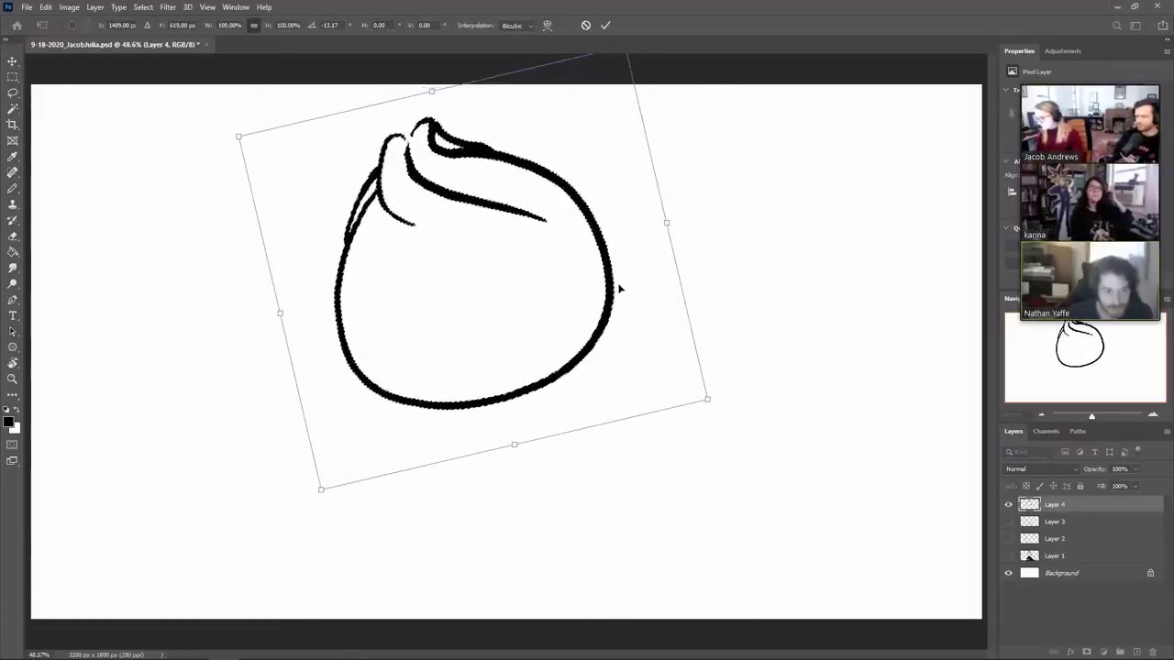
left_click_drag(600, 243, 566, 239)
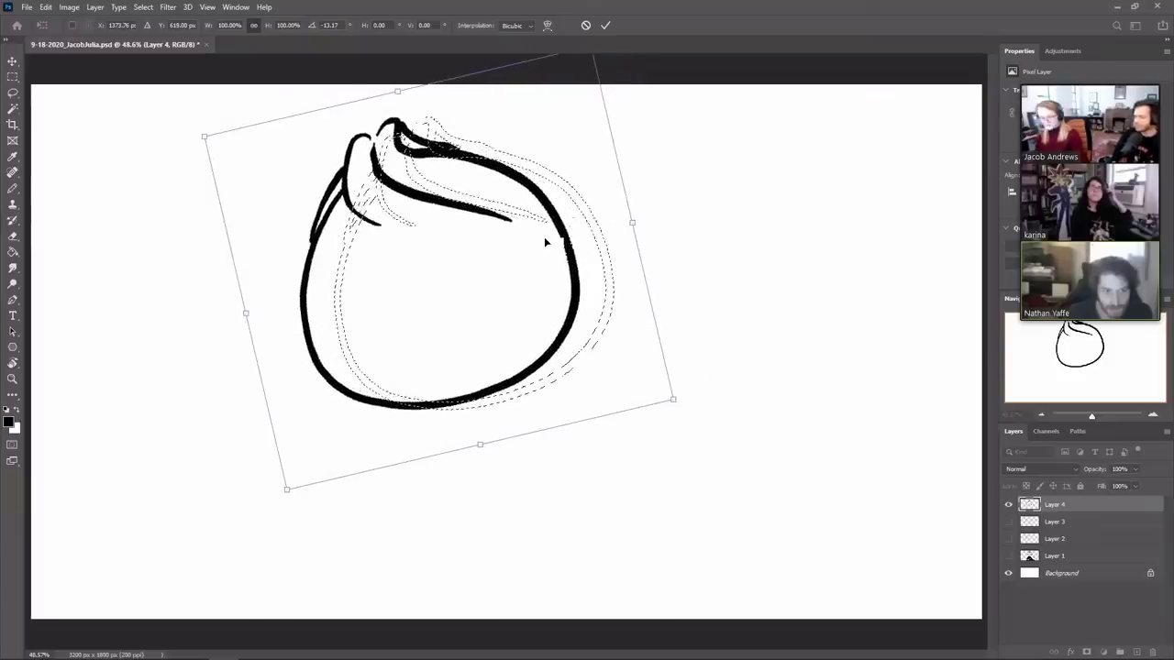
key("Return")
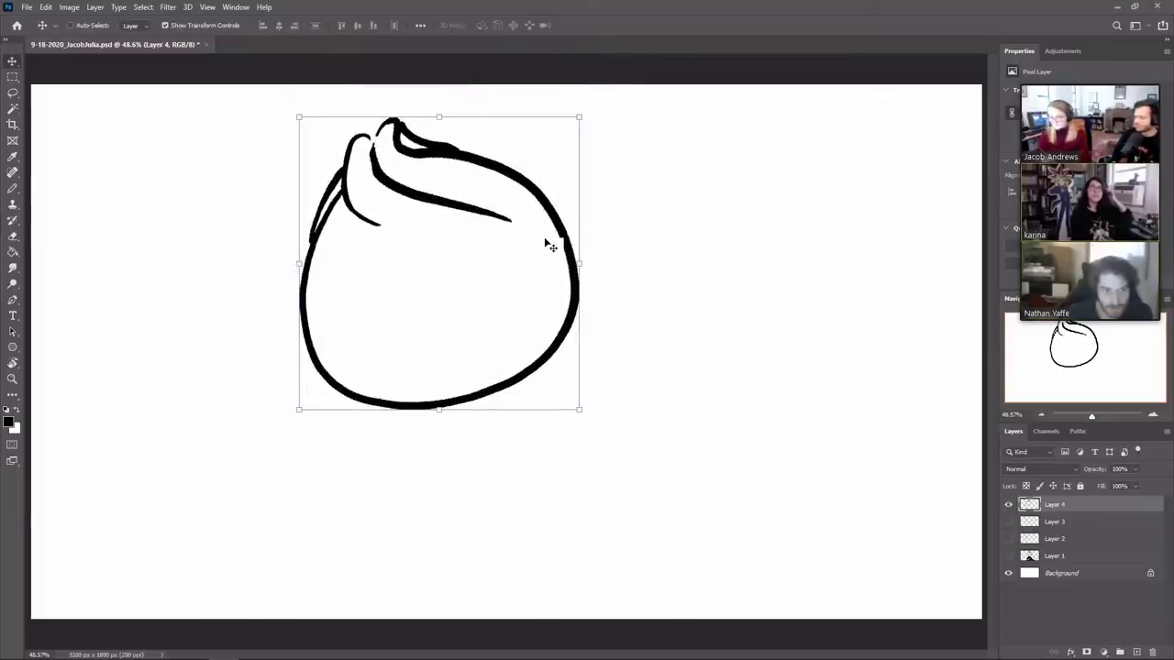
Step: Draw a curved, pointed nose outline below the forehead lock on the empty face with the Pencil tool
key("b")
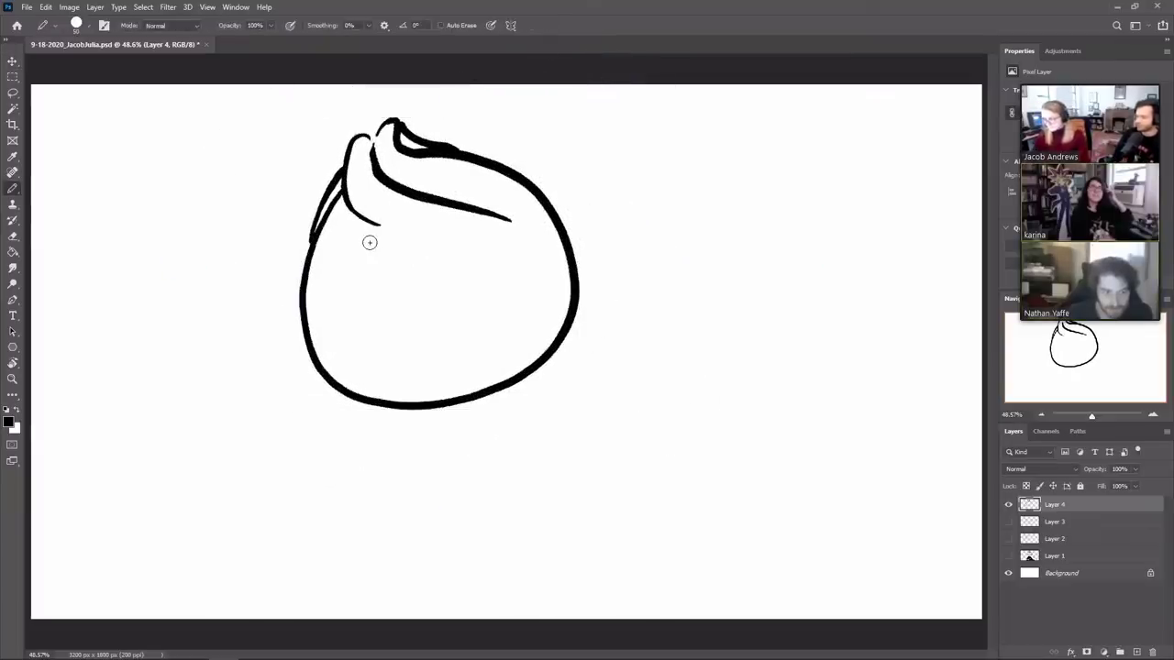
left_click_drag(370, 246, 370, 259)
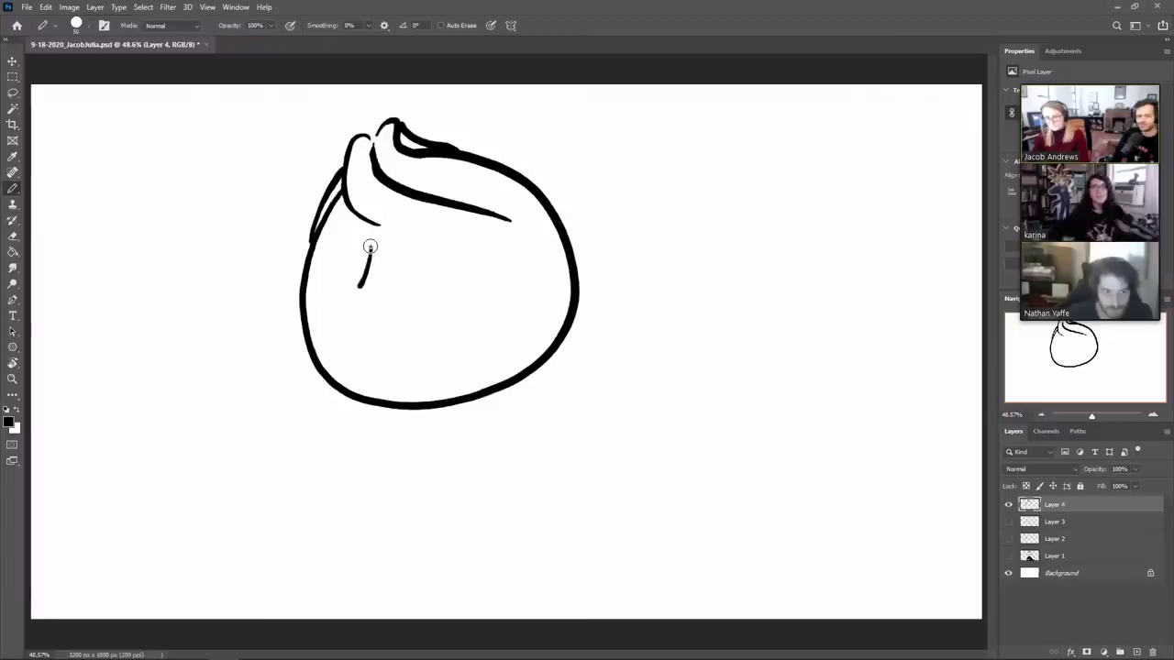
key("ctrl+z")
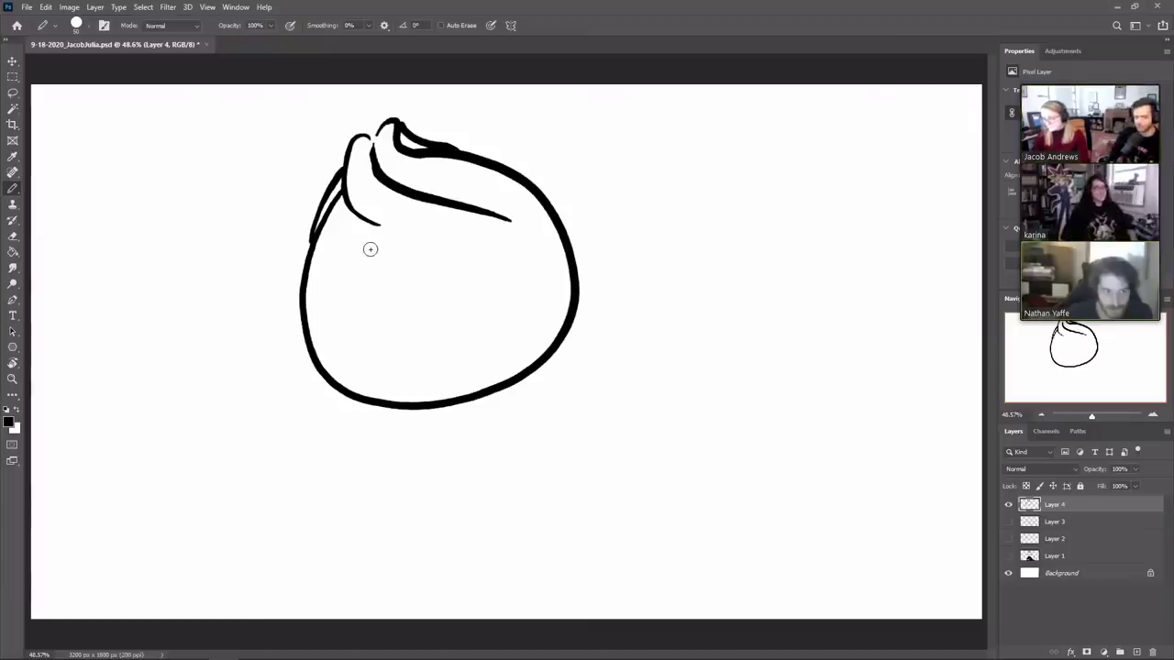
mouse_move(368, 251)
left_mouse_down()
mouse_move(392, 331)
mouse_move(368, 314)
mouse_move(374, 244)
mouse_move(375, 314)
left_mouse_up()
key("ctrl+z")
key("ctrl+z")
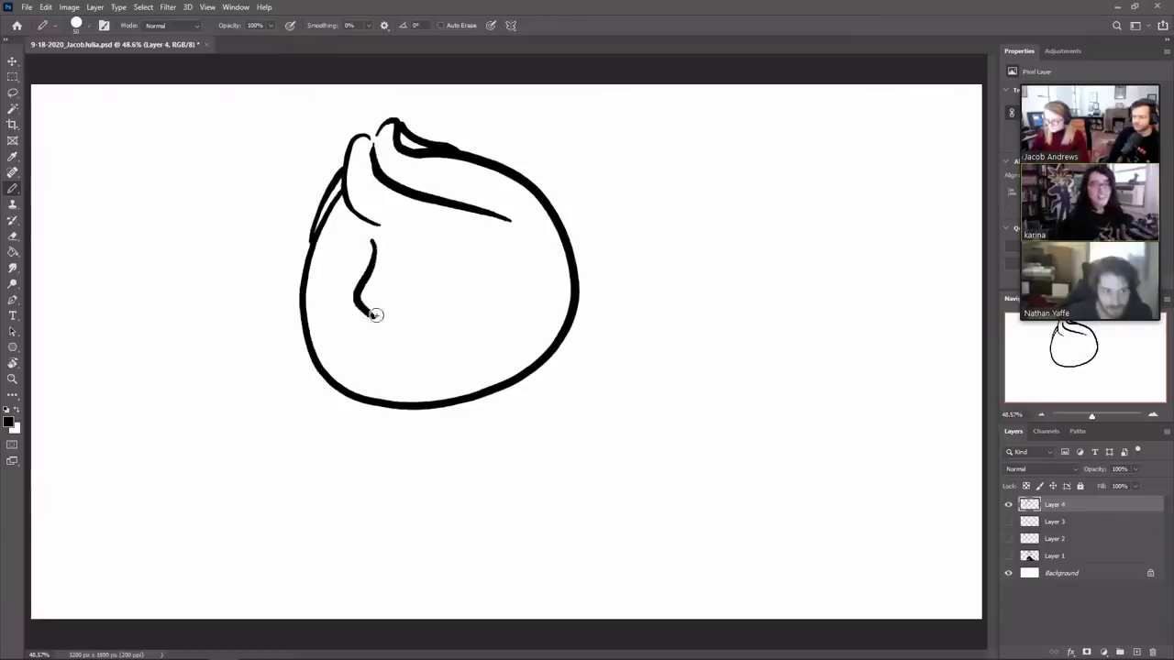
key("ctrl+z")
mouse_move(375, 240)
left_mouse_down()
mouse_move(359, 286)
mouse_move(385, 301)
left_mouse_up()
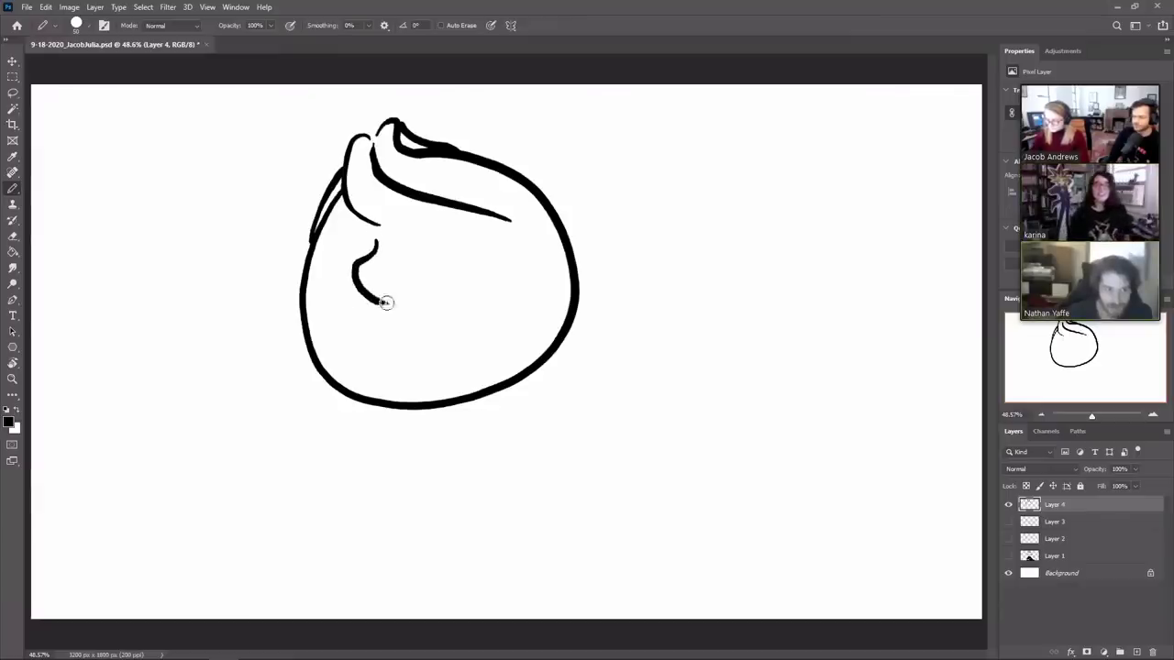
Step: Draw narrow, scowling eyes and thick slanted eyebrows on both sides of the nose, erasing stray strokes
left_click_drag(359, 247, 334, 271)
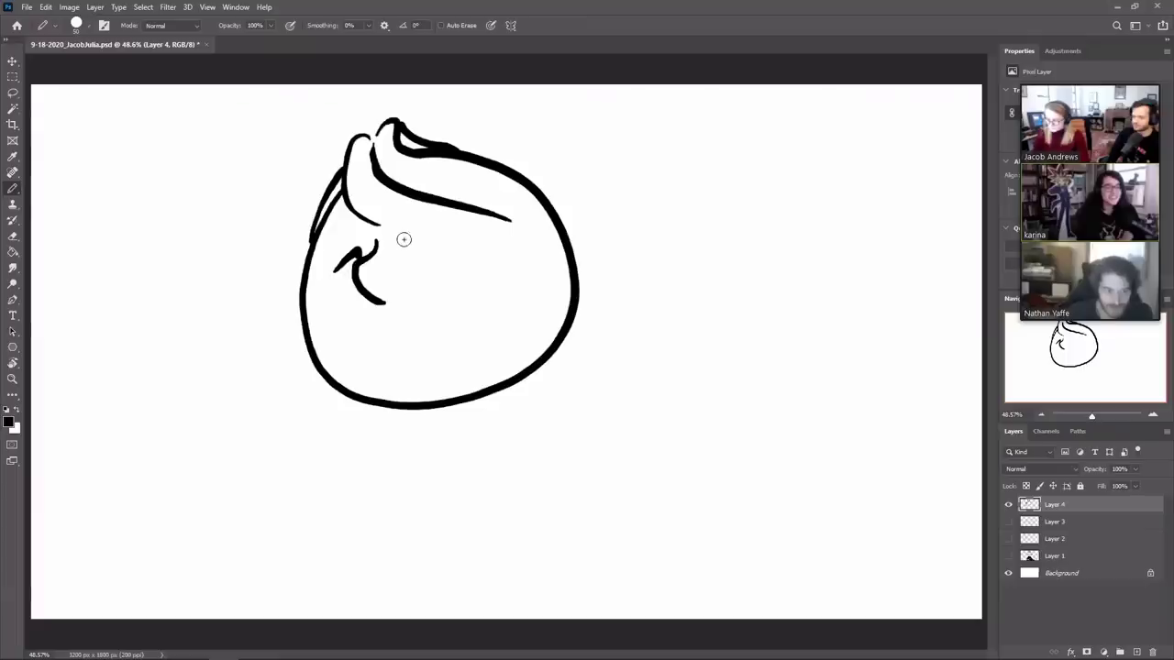
key("e")
mouse_move(367, 245)
left_mouse_down()
mouse_move(337, 268)
mouse_move(431, 239)
left_mouse_up()
key("b")
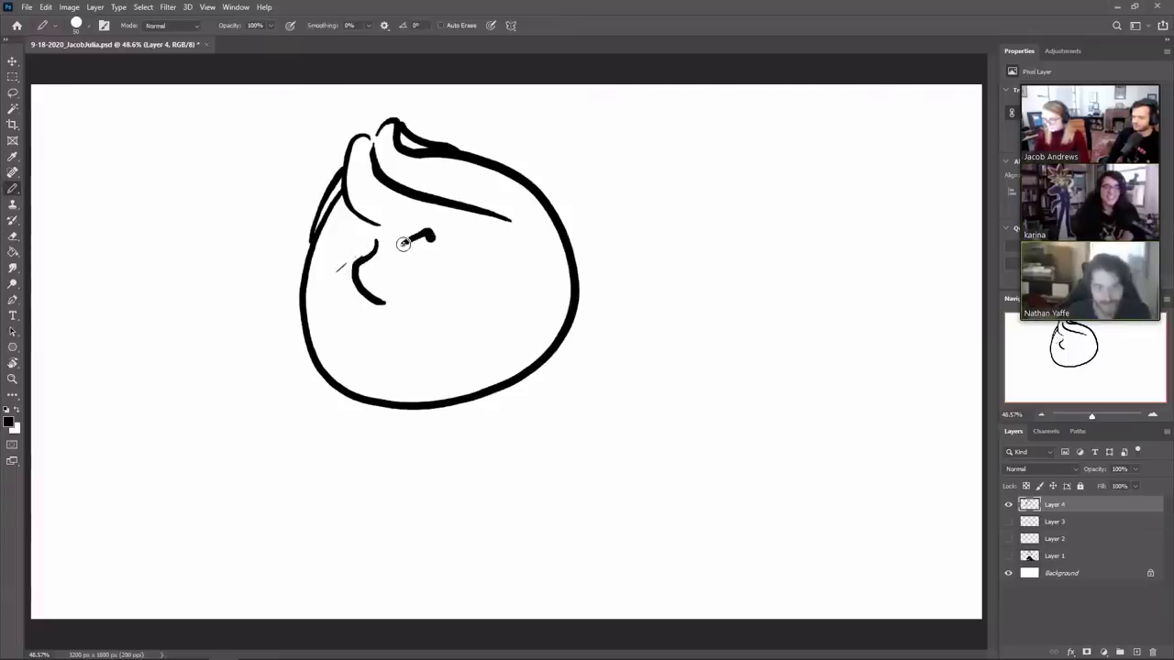
key("e")
mouse_move(345, 263)
left_mouse_down()
mouse_move(374, 244)
mouse_move(337, 261)
left_mouse_up()
key("b")
mouse_move(400, 230)
left_mouse_down()
mouse_move(391, 237)
mouse_move(432, 205)
left_mouse_up()
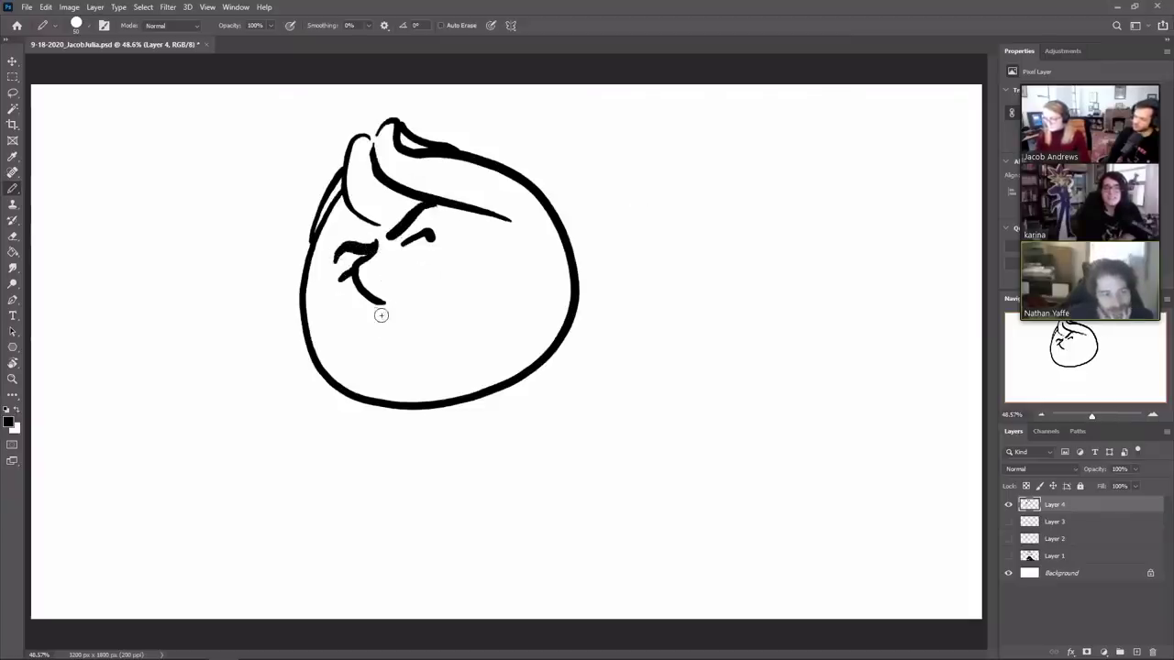
Step: Thin and shorten the lower end of the nose line with the Eraser
key("e")
mouse_move(367, 272)
left_mouse_down()
mouse_move(397, 293)
mouse_move(385, 295)
left_mouse_up()
key("b")
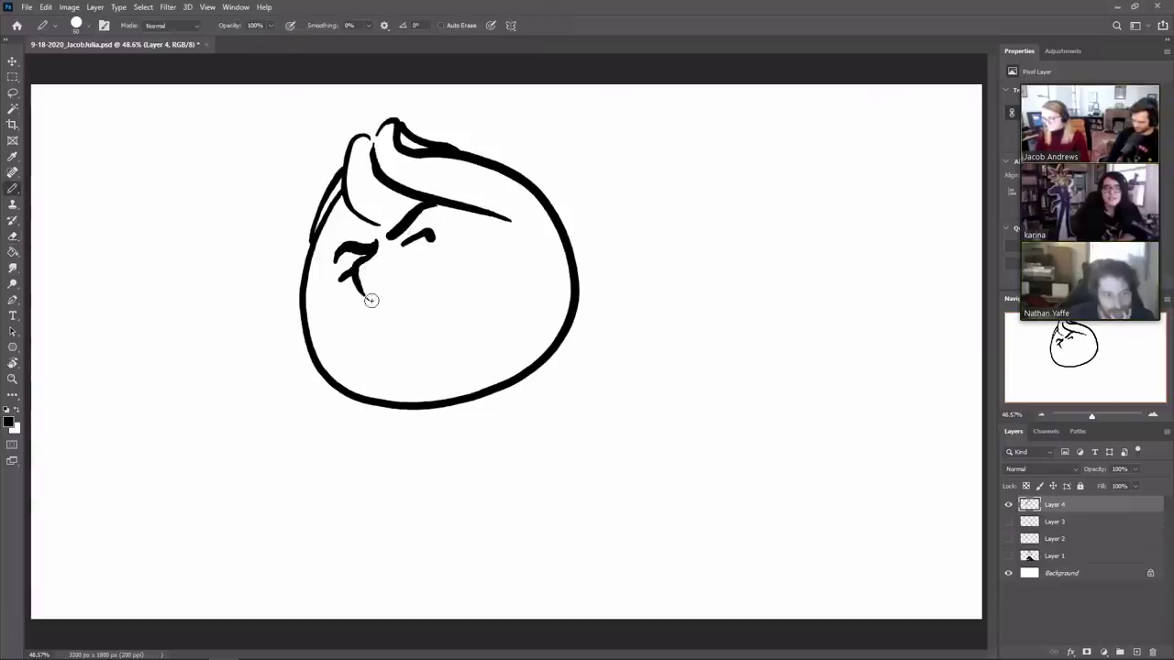
Step: Draw a grimacing, downturned mouth with long narrow teeth below the nose and clean up its lines
left_click_drag(395, 313, 372, 322)
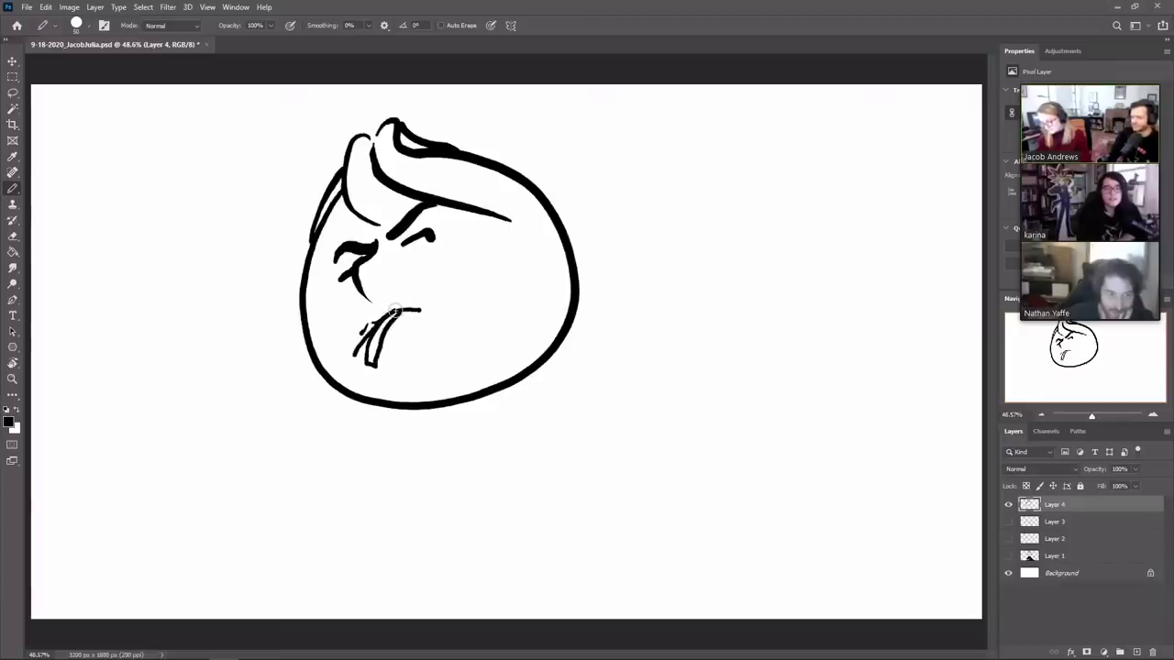
key("e")
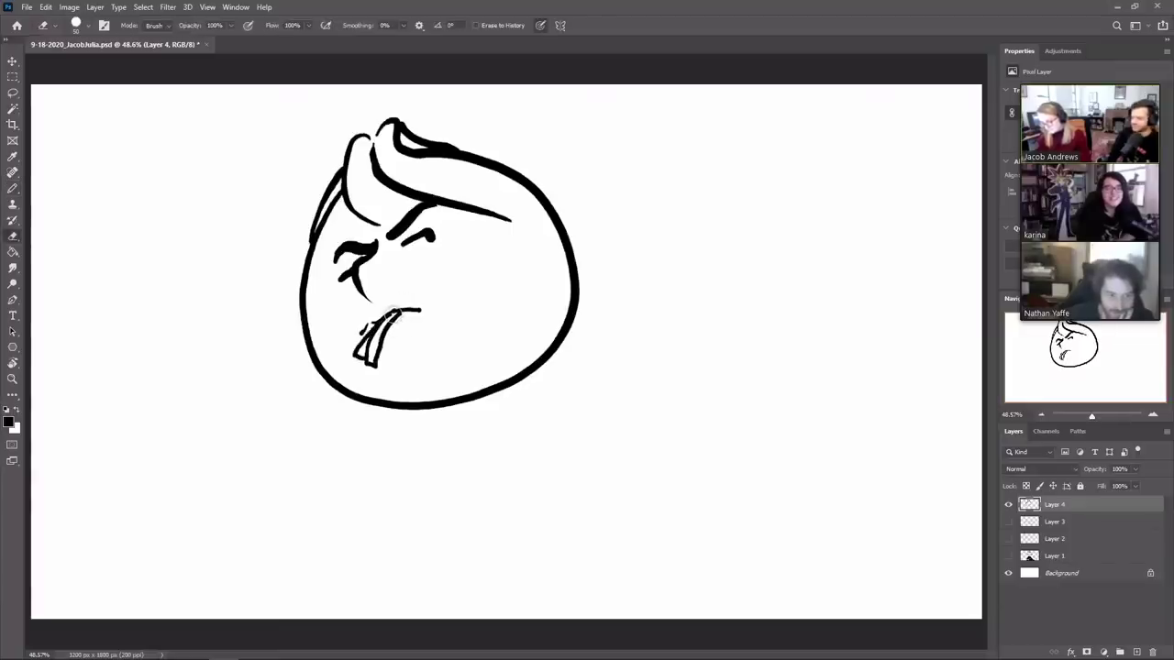
key("b")
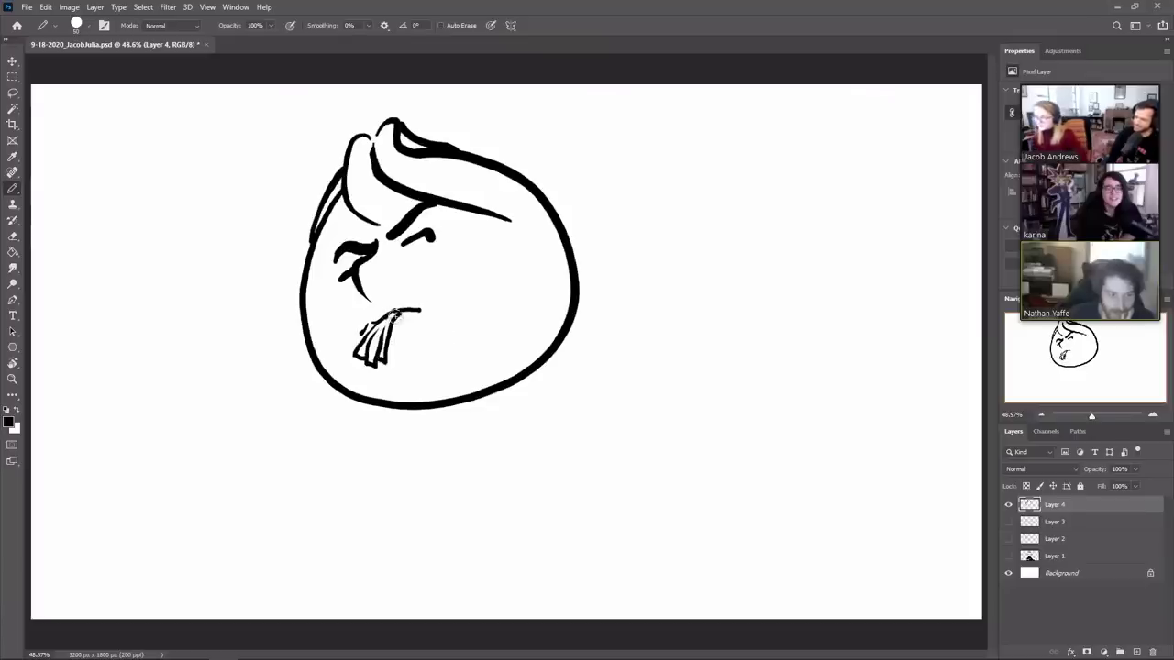
left_click_drag(370, 326, 355, 353)
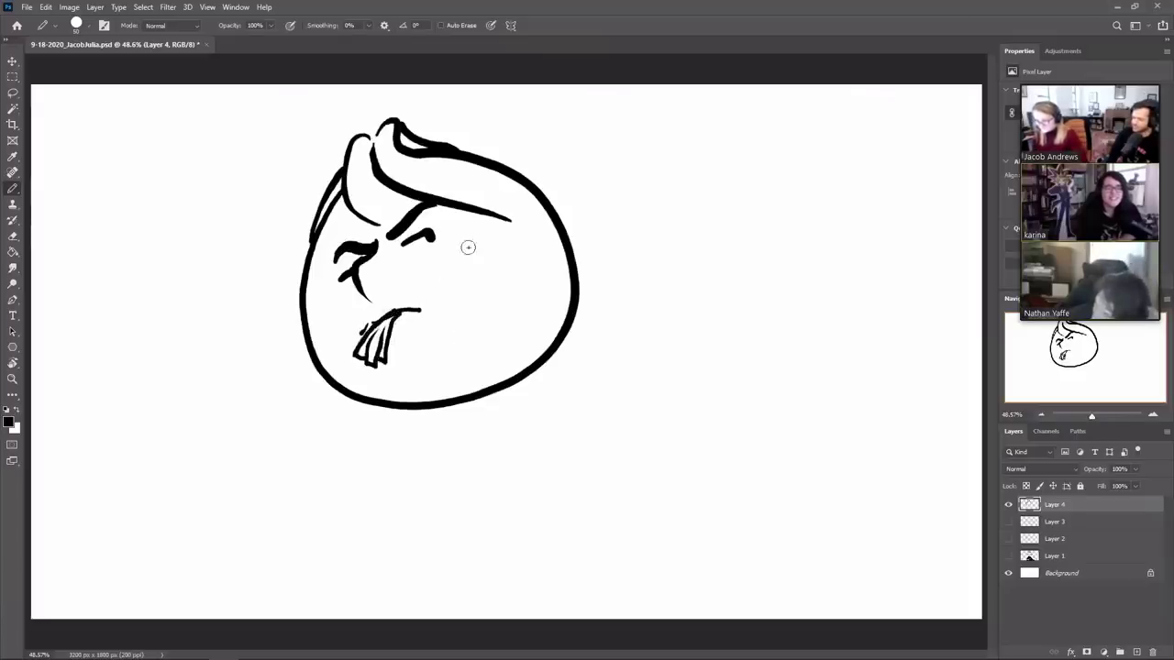
key("e")
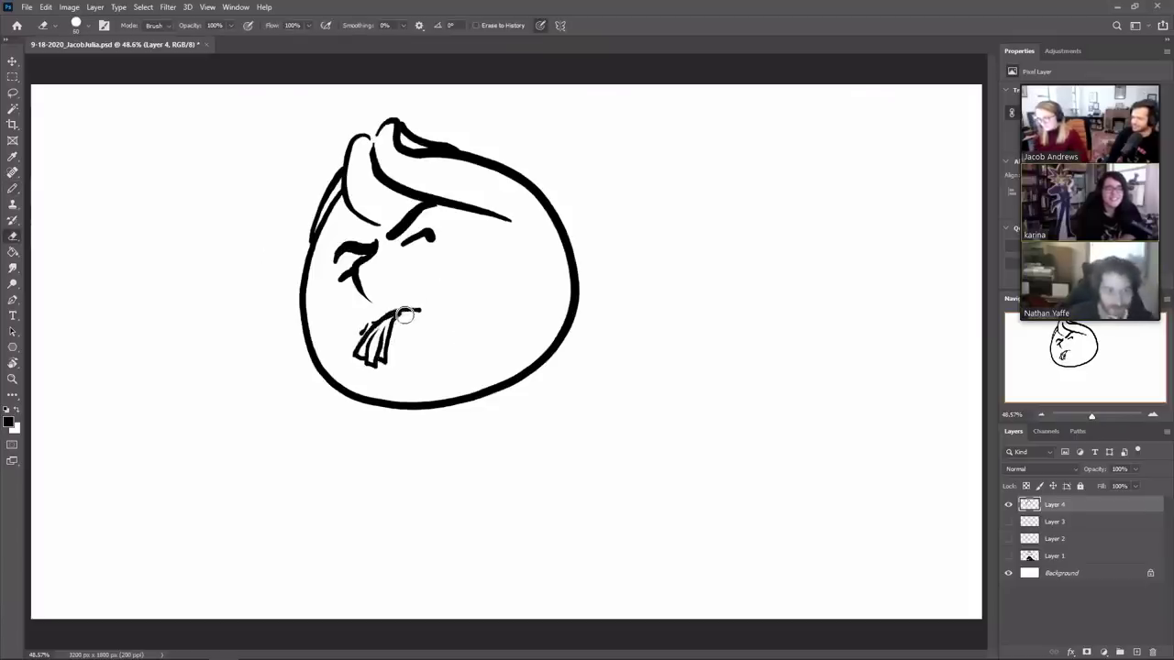
key("b")
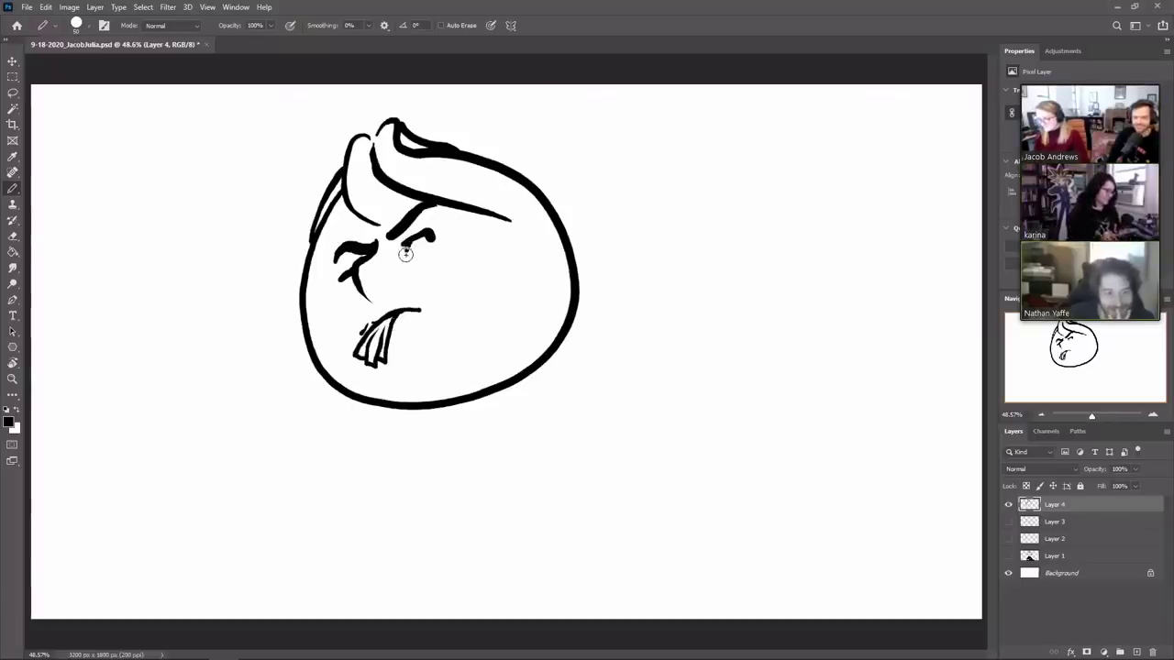
Step: Add small wrinkles under and beside the eye on the wider side of the face, plus thin creases on both cheeks
left_click_drag(406, 254, 429, 247)
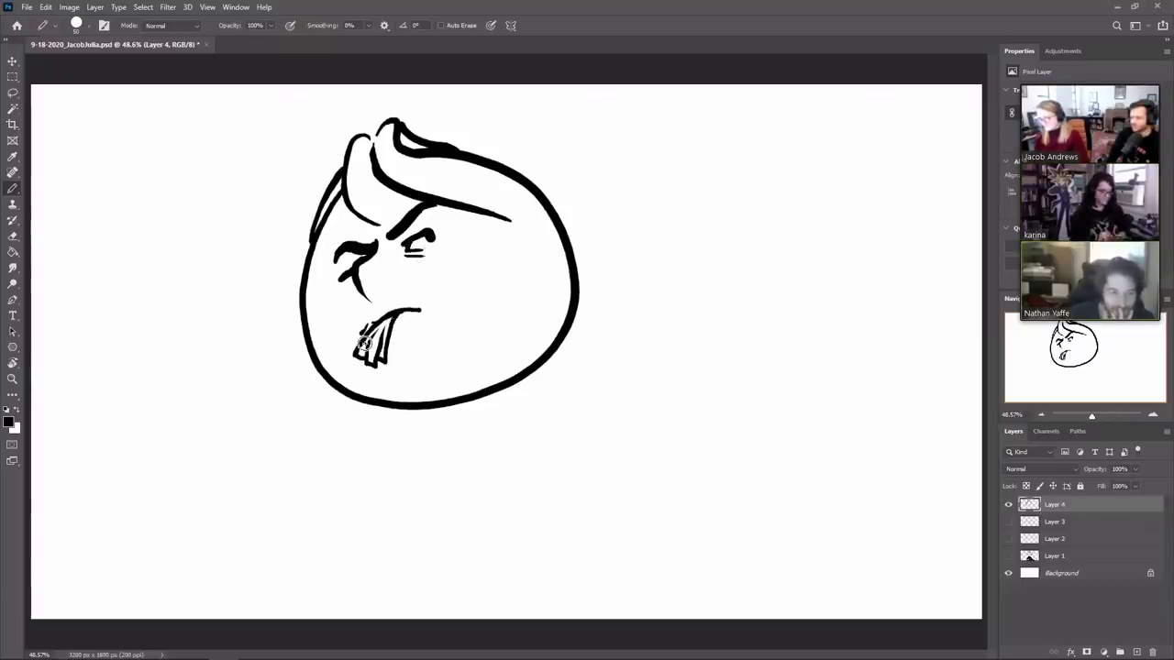
key("e")
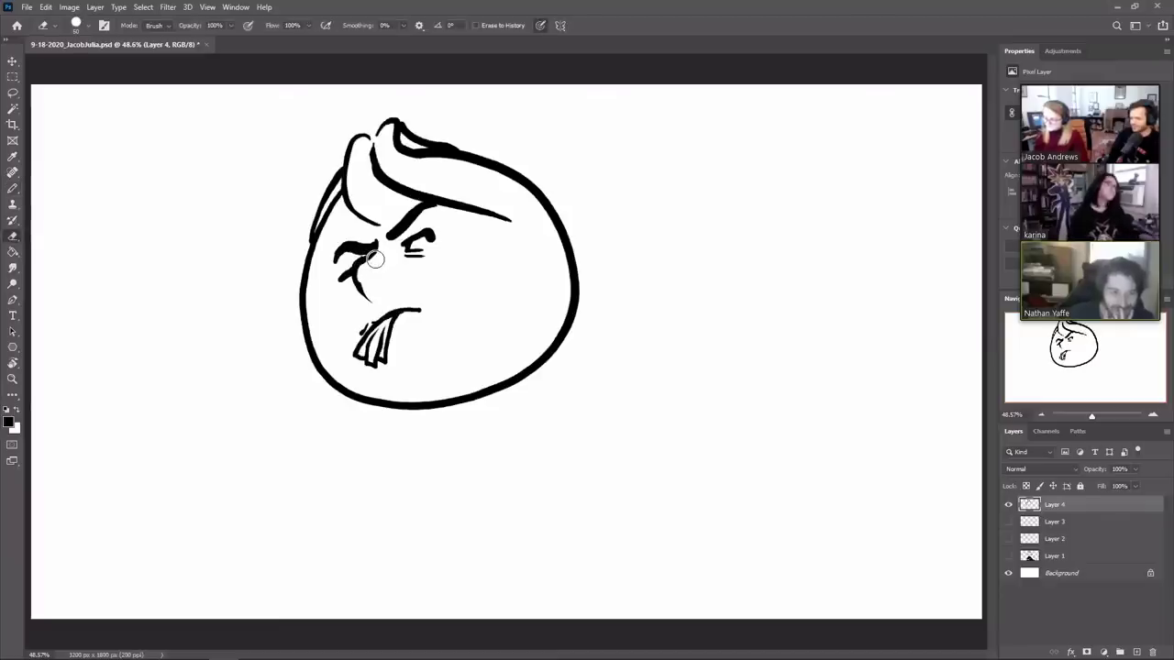
key("b")
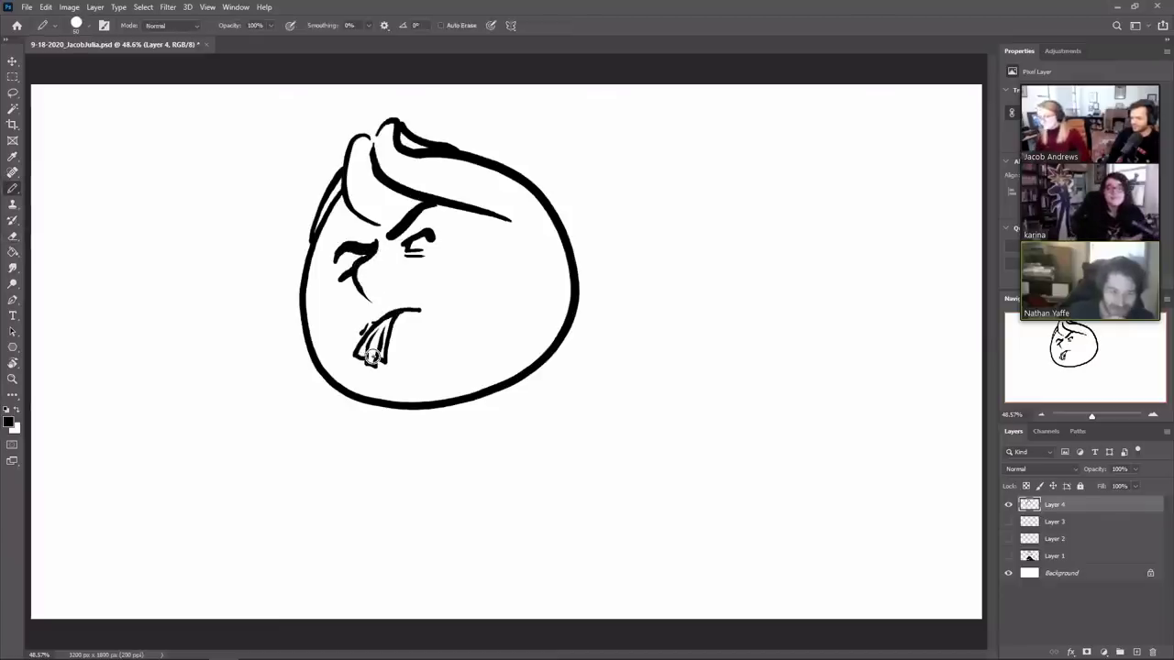
key("e")
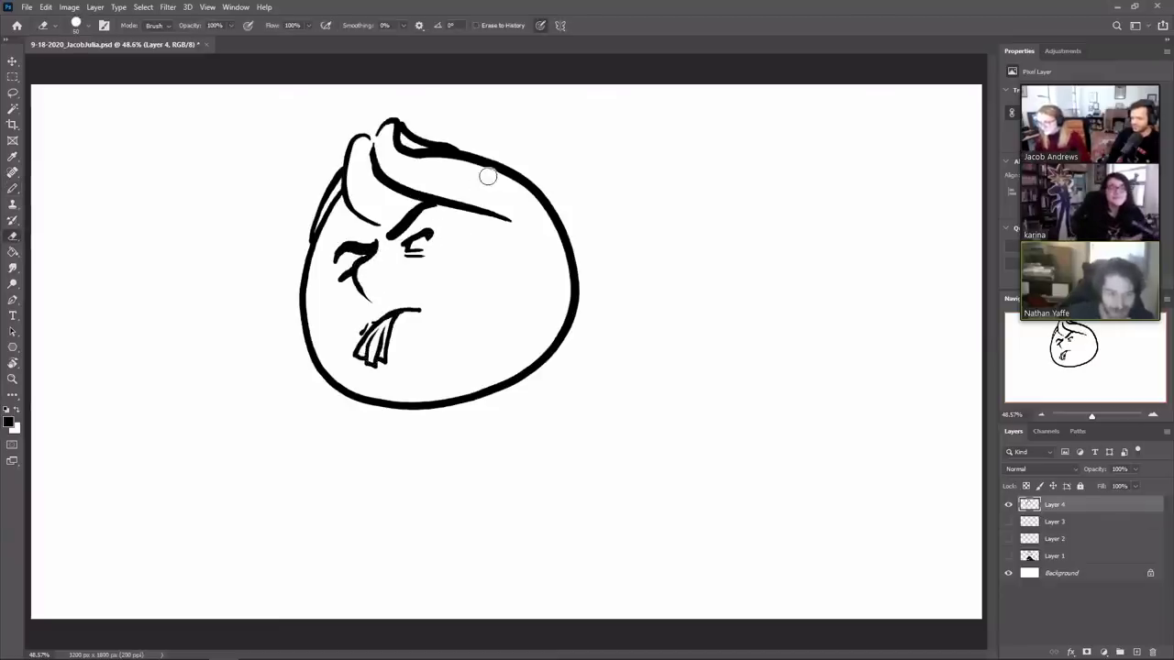
key("b")
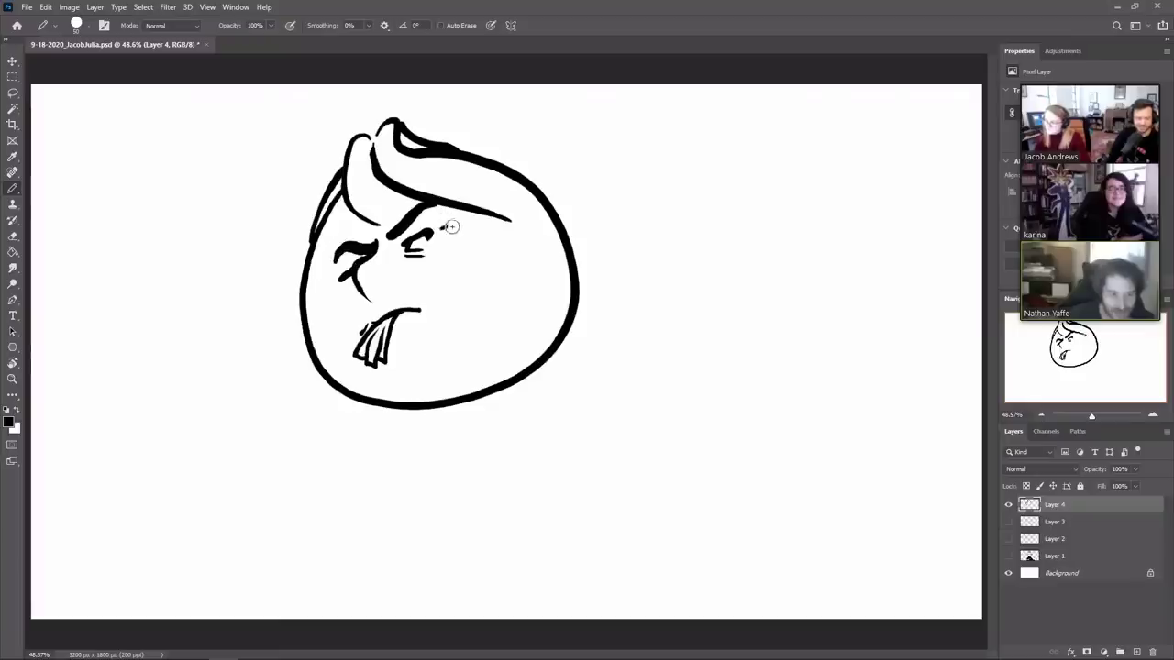
left_click_drag(449, 228, 459, 223)
left_click_drag(402, 266, 422, 268)
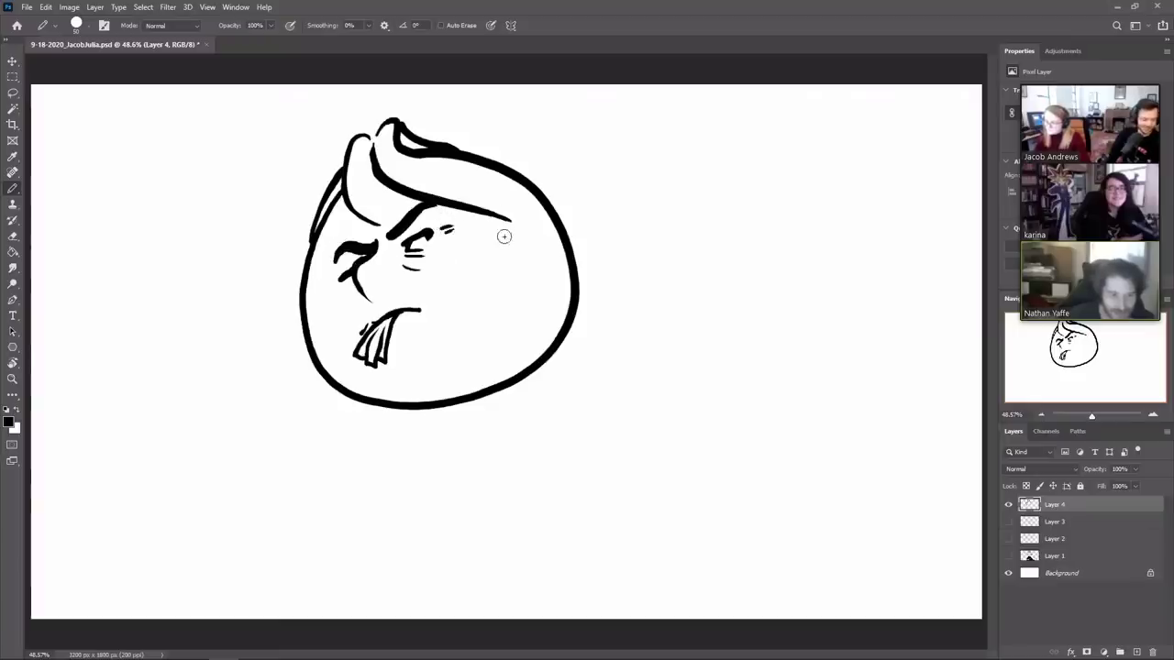
mouse_move(515, 248)
left_mouse_down()
mouse_move(467, 281)
mouse_move(459, 326)
left_mouse_up()
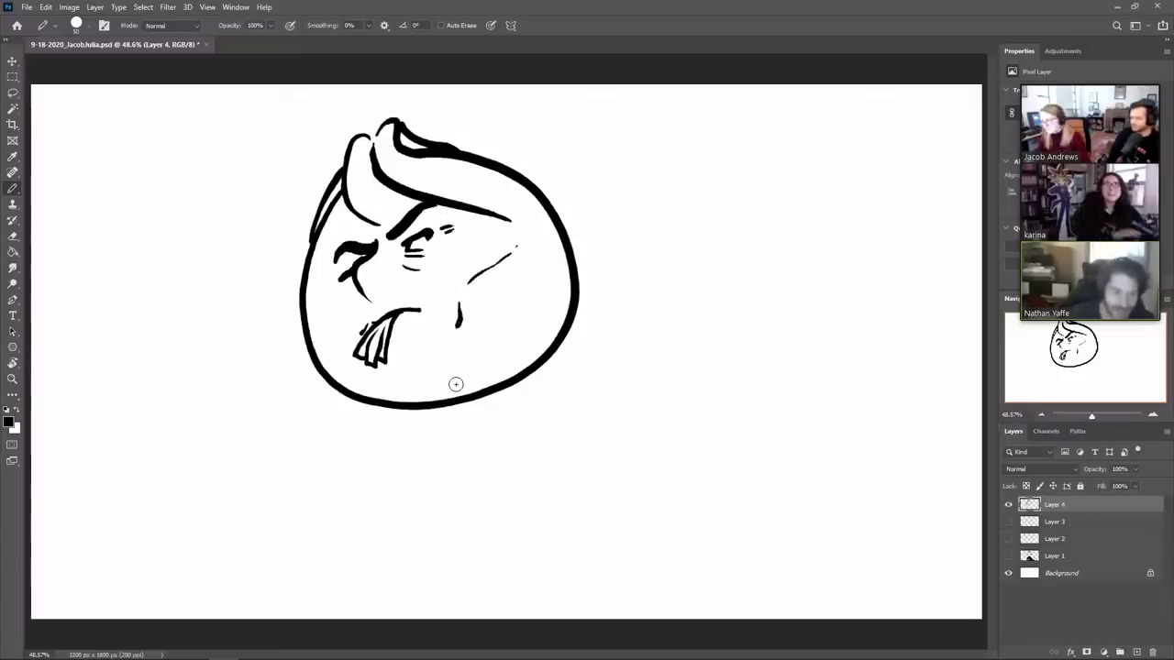
left_click_drag(314, 318, 346, 355)
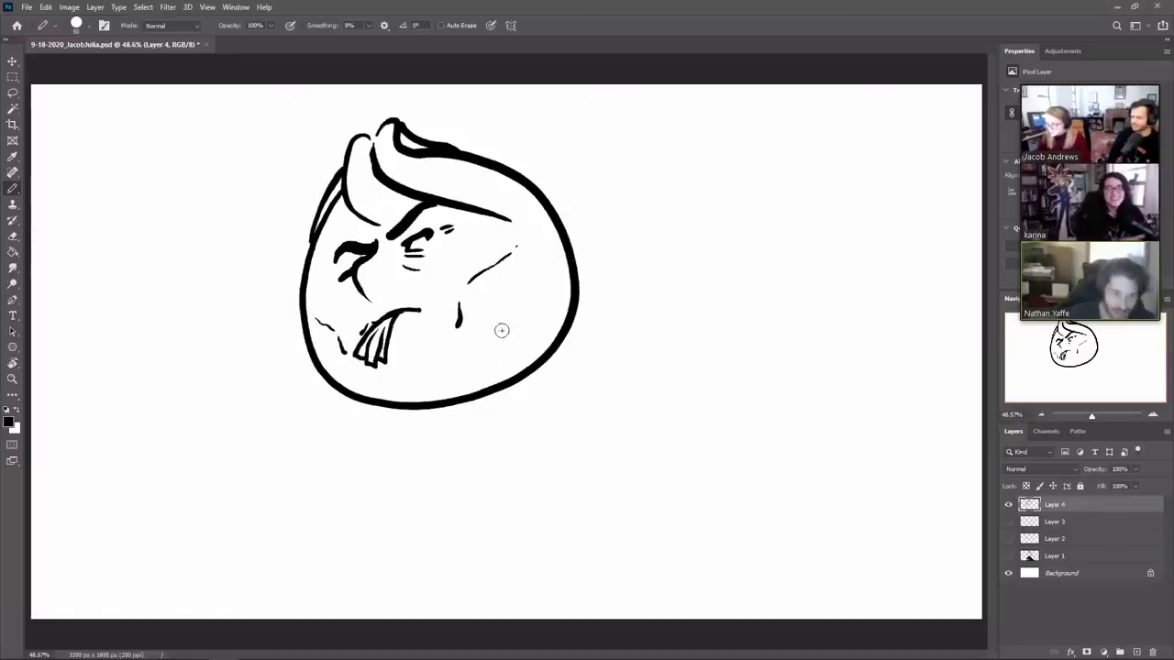
mouse_move(383, 409)
left_mouse_down()
mouse_move(352, 449)
mouse_move(314, 550)
mouse_move(306, 618)
left_mouse_up()
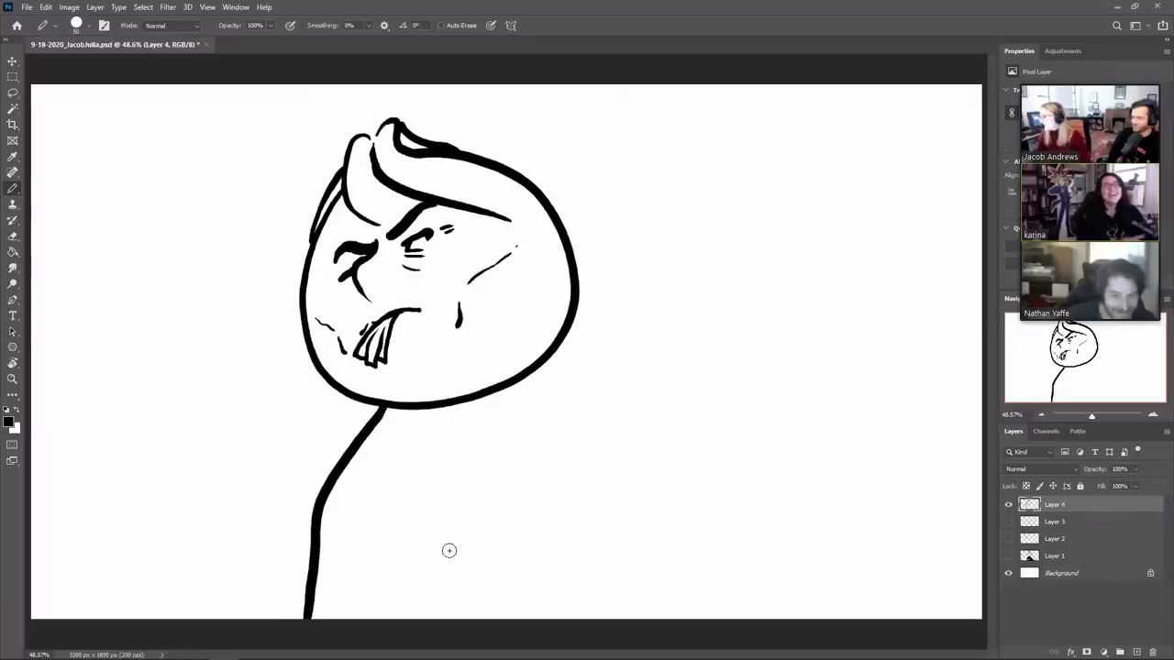
key("ctrl+z")
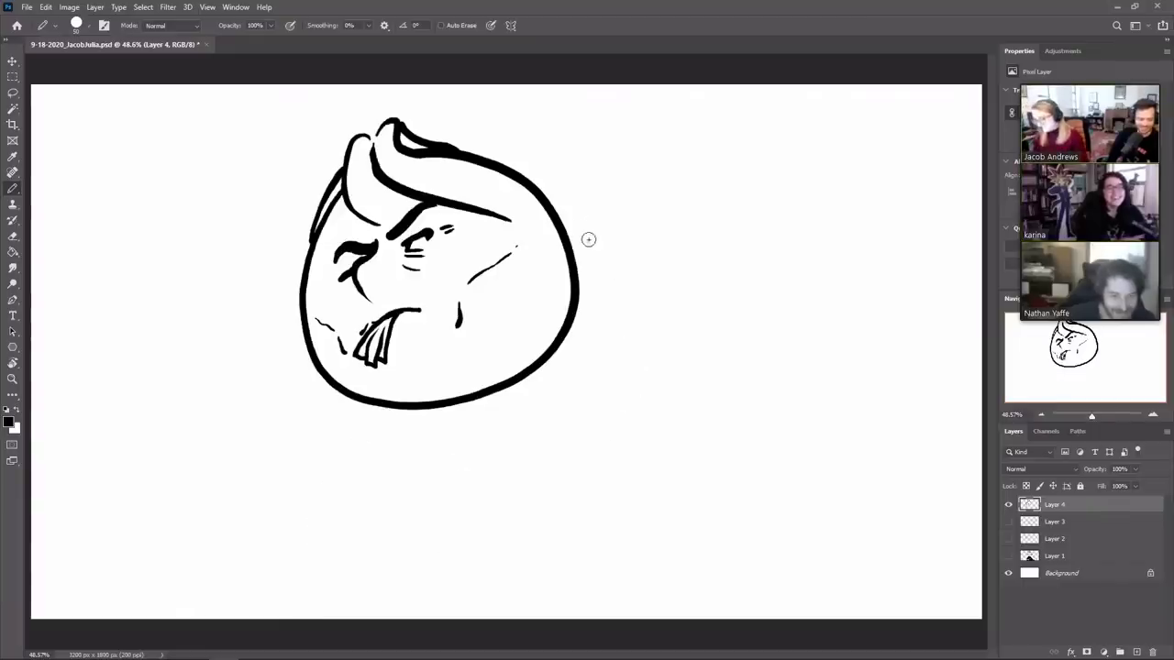
mouse_move(588, 239)
left_mouse_down()
mouse_move(547, 255)
mouse_move(458, 361)
mouse_move(447, 418)
left_mouse_up()
key("ctrl+z")
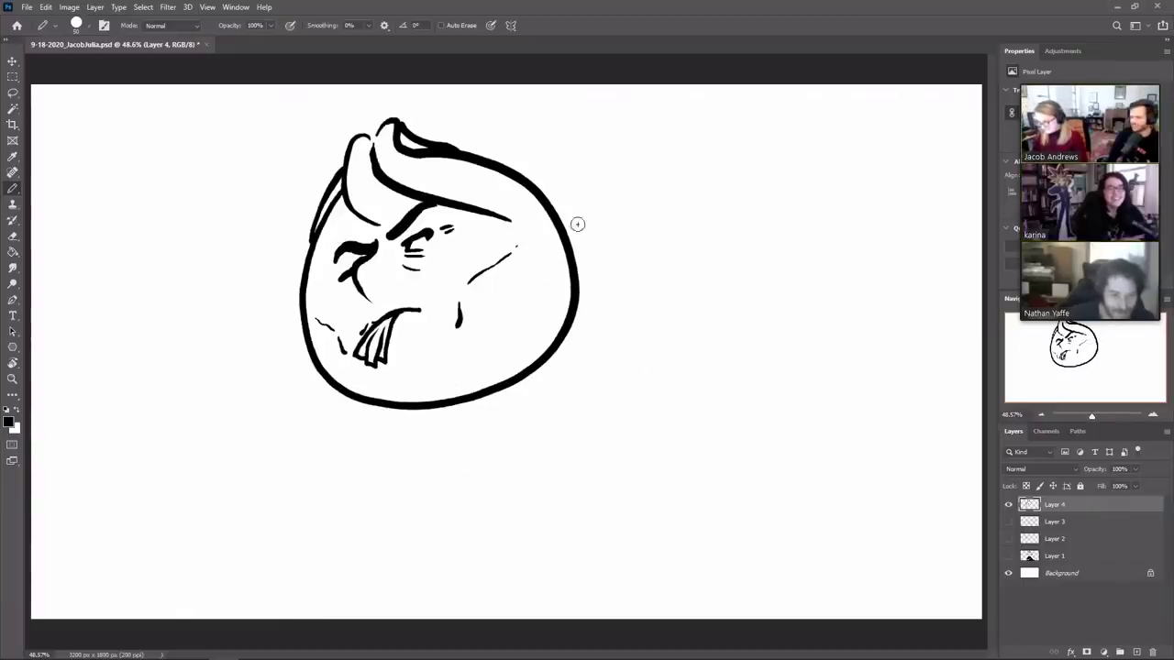
Step: Draw the body below the head with a tall pointed collar, a triangular lapel and an angular hunched back reaching the canvas edge
mouse_move(585, 220)
left_mouse_down()
mouse_move(539, 253)
mouse_move(467, 381)
mouse_move(486, 566)
left_mouse_up()
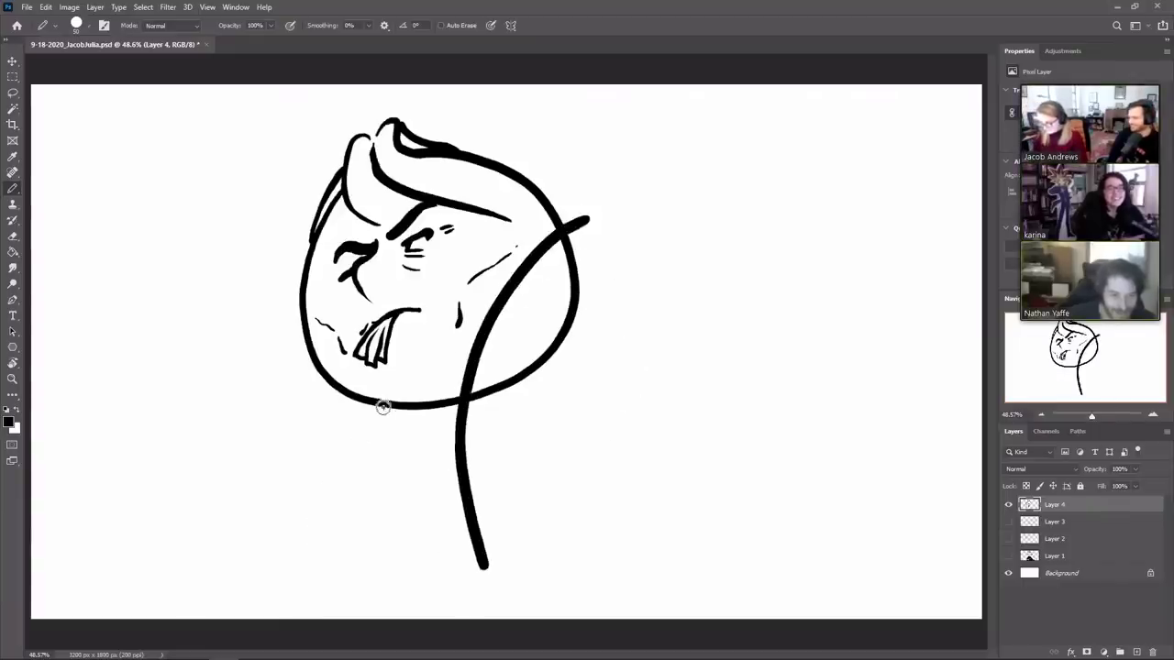
mouse_move(374, 405)
left_mouse_down()
mouse_move(397, 542)
mouse_move(438, 612)
left_mouse_up()
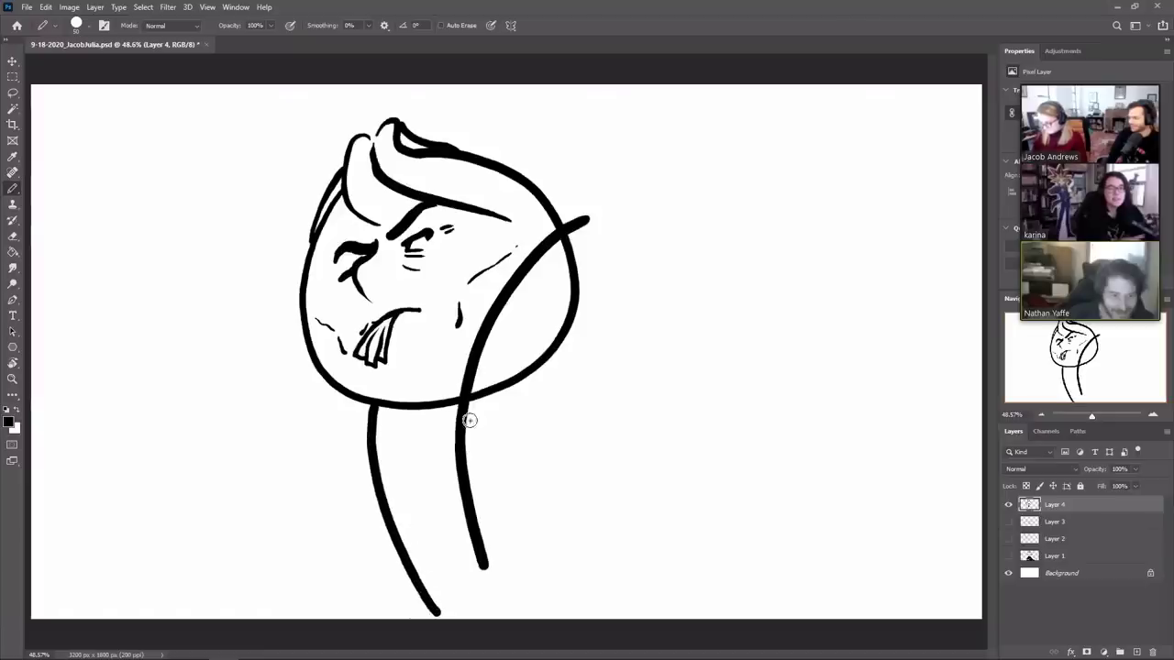
mouse_move(463, 411)
left_mouse_down()
mouse_move(513, 452)
mouse_move(466, 466)
left_mouse_up()
mouse_move(590, 220)
left_mouse_down()
mouse_move(609, 306)
mouse_move(733, 369)
mouse_move(861, 539)
mouse_move(853, 616)
left_mouse_up()
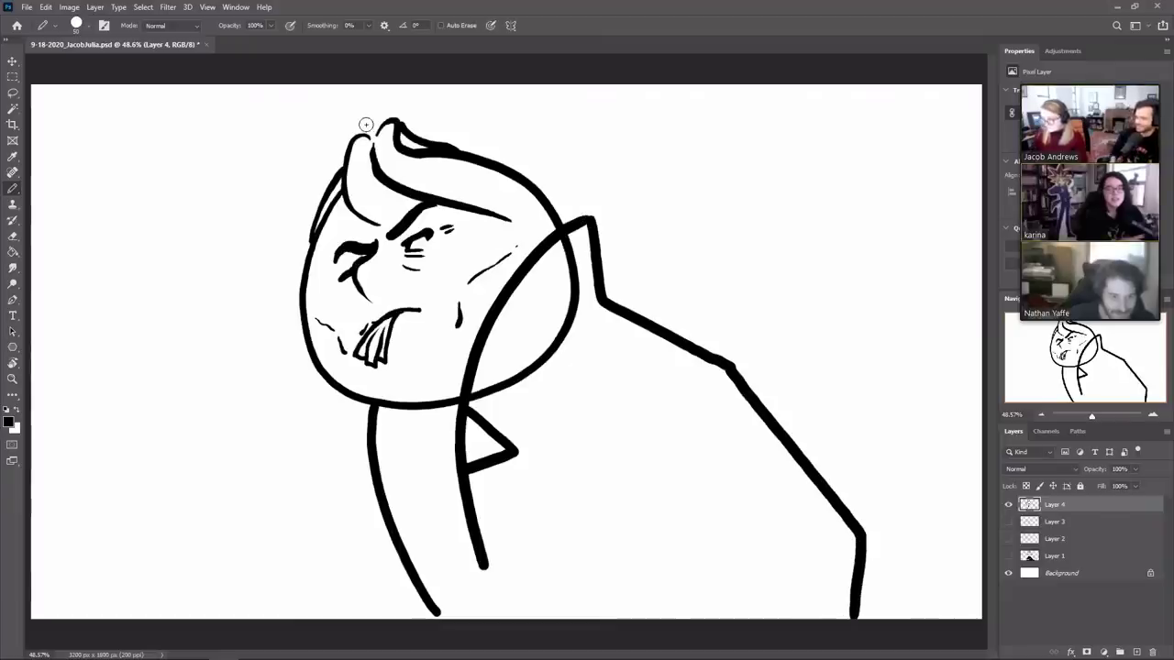
Step: Draw thin wavy steam lines rising from the hair tuft to the canvas's upper edge
key("ctrl+z")
mouse_move(362, 121)
left_mouse_down()
mouse_move(397, 82)
mouse_move(413, 107)
mouse_move(402, 110)
mouse_move(426, 115)
mouse_move(496, 85)
left_mouse_up()
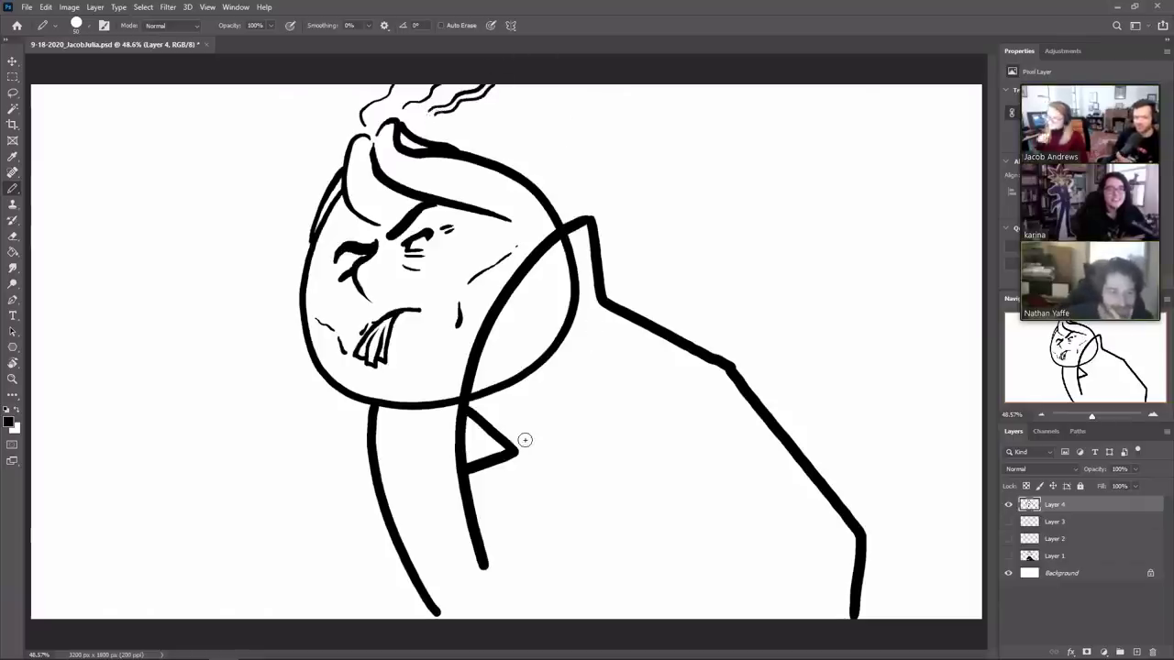
Step: Erase the part of the head outline inside the collar and the line closing off the triangular lapel
key("e")
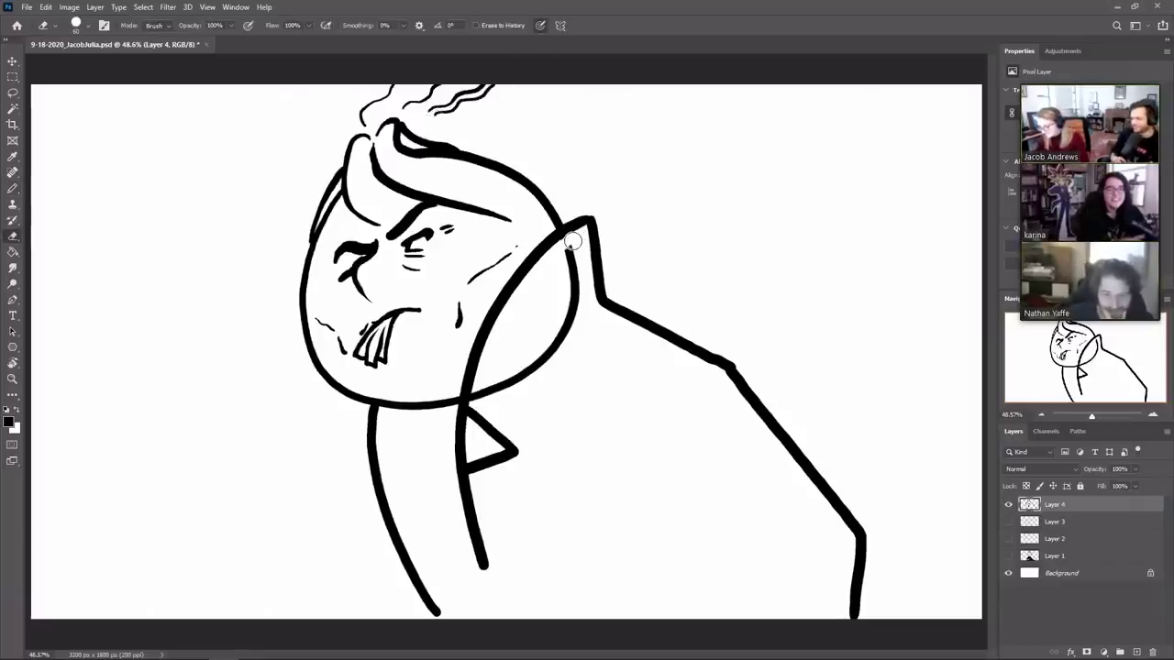
mouse_move(572, 241)
left_mouse_down()
mouse_move(563, 335)
mouse_move(473, 401)
left_mouse_up()
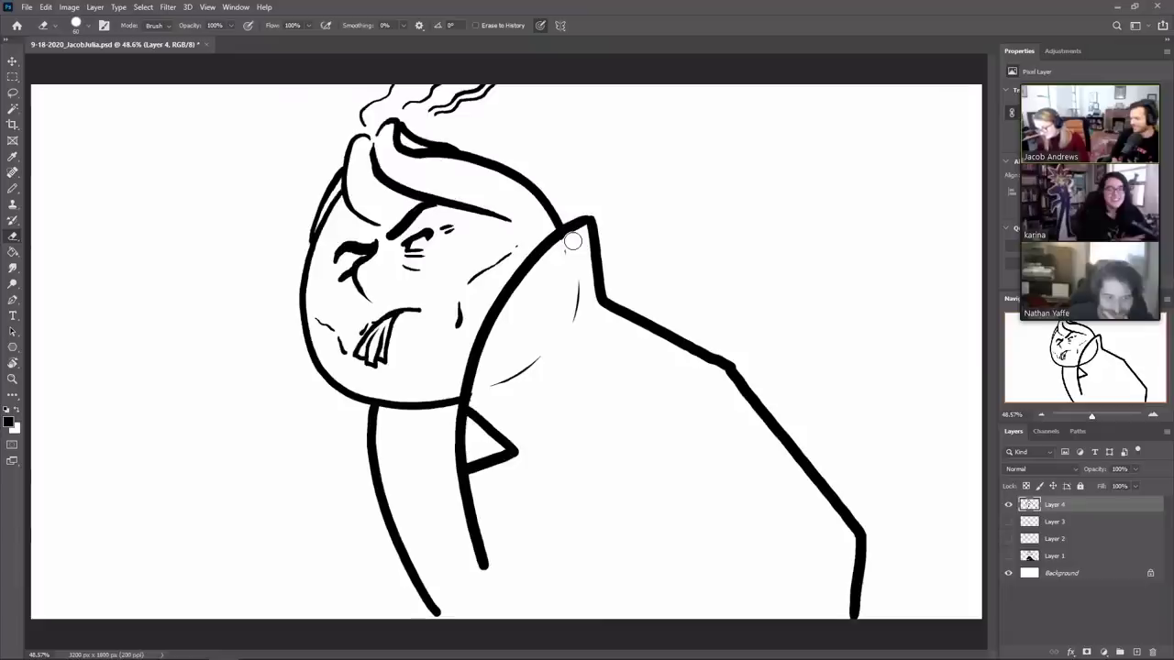
left_click_drag(572, 241, 564, 275)
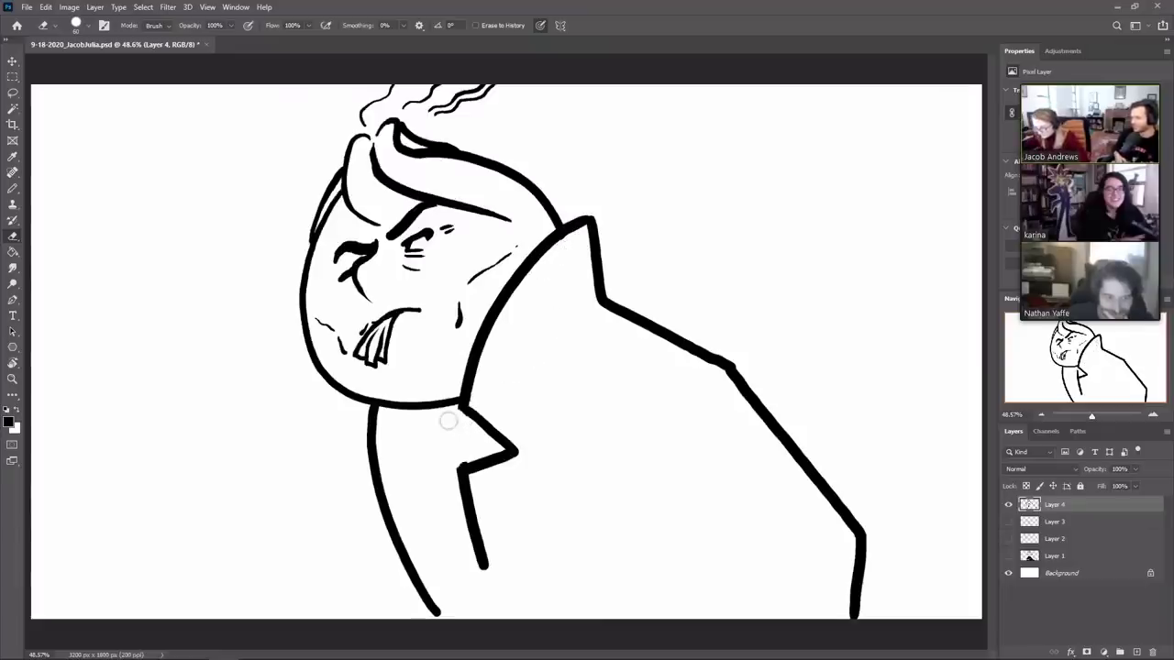
Step: Redraw the lapel's upper edge from the chin and trim it with the Eraser into a sharp point
key("b")
left_click_drag(469, 411, 569, 492)
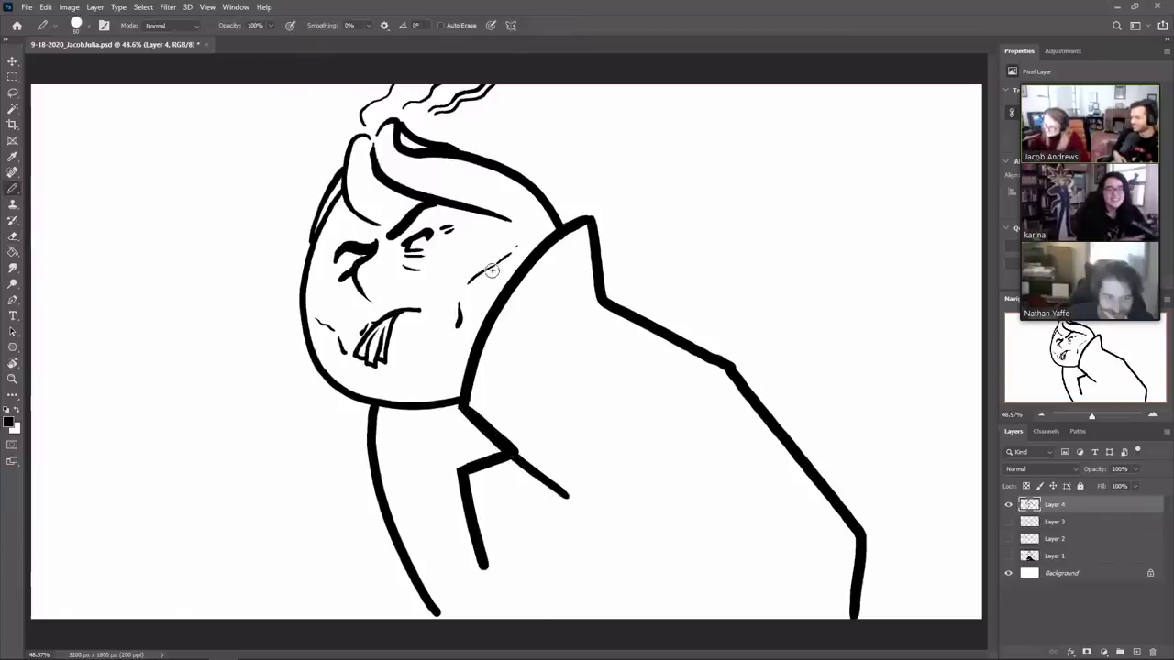
key("ctrl+z")
mouse_move(465, 407)
left_mouse_down()
mouse_move(552, 486)
mouse_move(542, 455)
left_mouse_up()
key("e")
key("b")
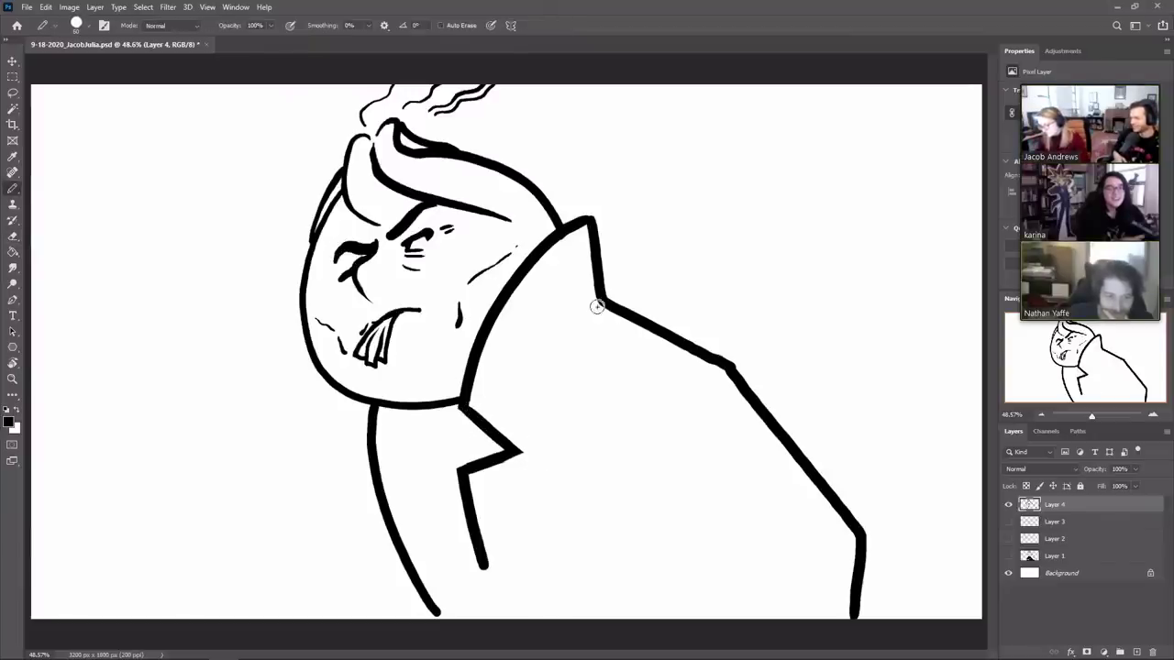
Step: Draw the coat collar's long curved lower edge from the near shoulder and extend the front lapel line to the canvas's lower edge
left_click_drag(598, 306, 511, 575)
left_click_drag(471, 535, 504, 619)
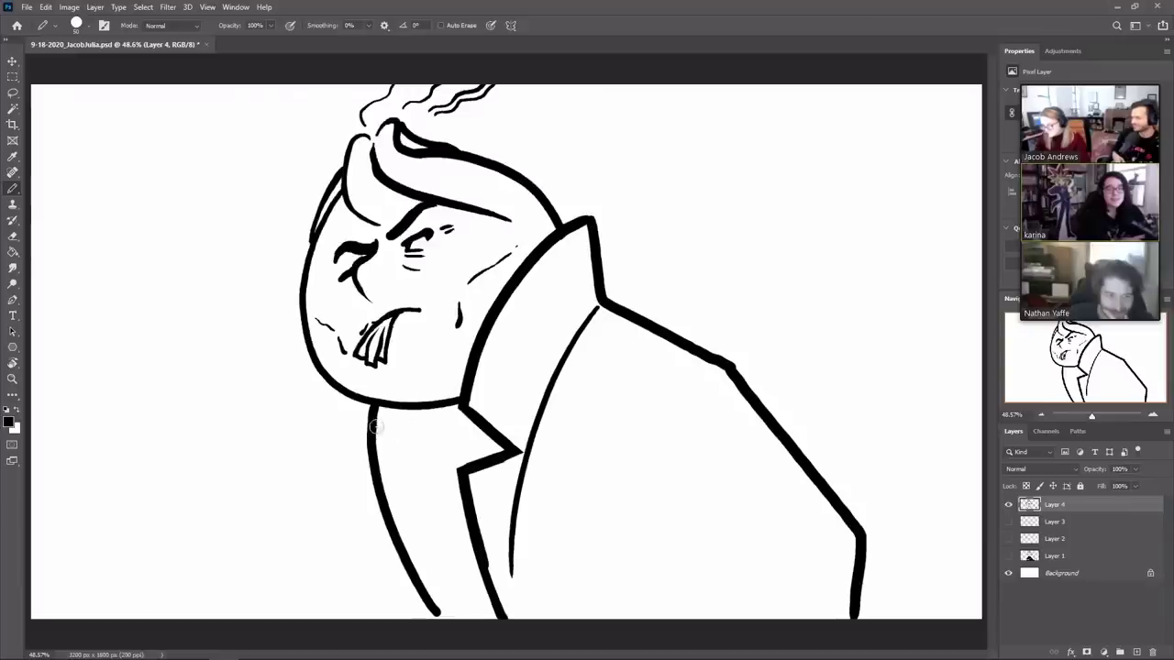
left_click_drag(426, 464, 375, 427)
left_click_drag(434, 471, 382, 493)
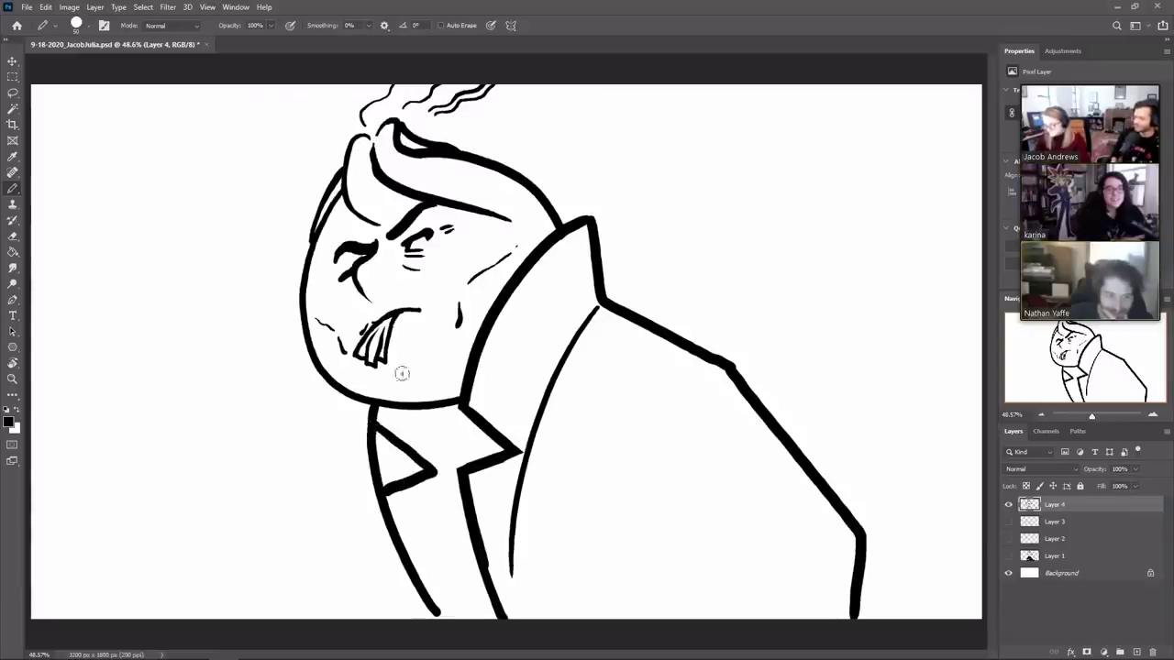
key("e")
left_click_drag(371, 433, 356, 418)
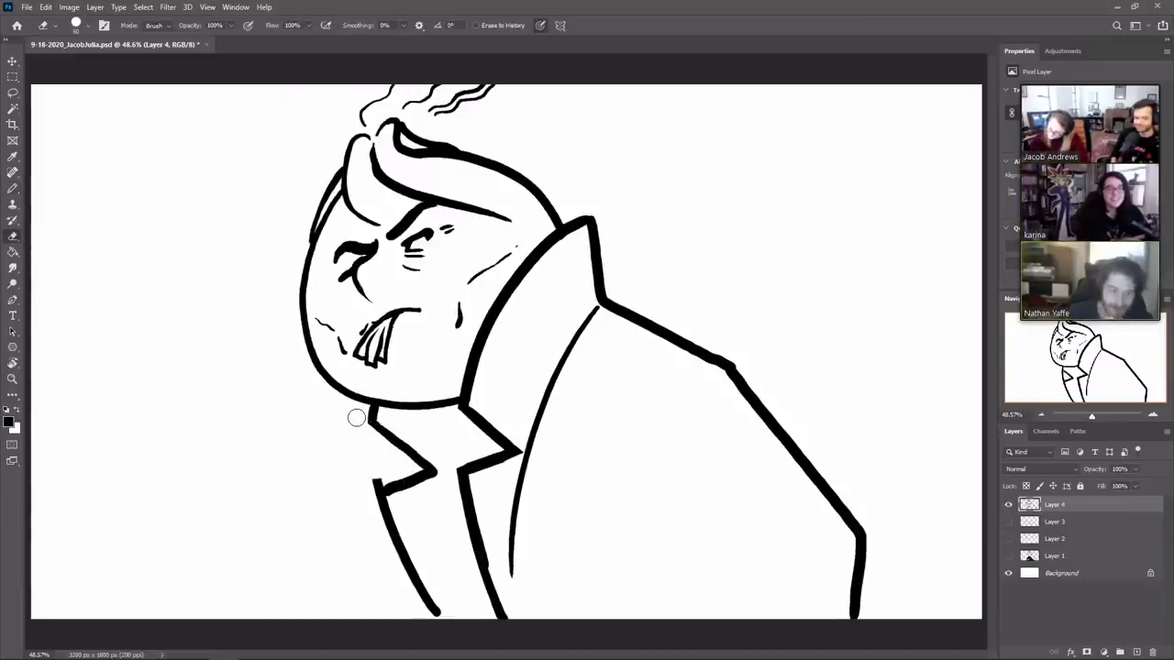
key("ctrl+z")
key("ctrl+z")
key("ctrl+z")
key("ctrl+z")
Step: Draw a pointed lapel on the far side of the coat front and erase the outline that closes it off
key("b")
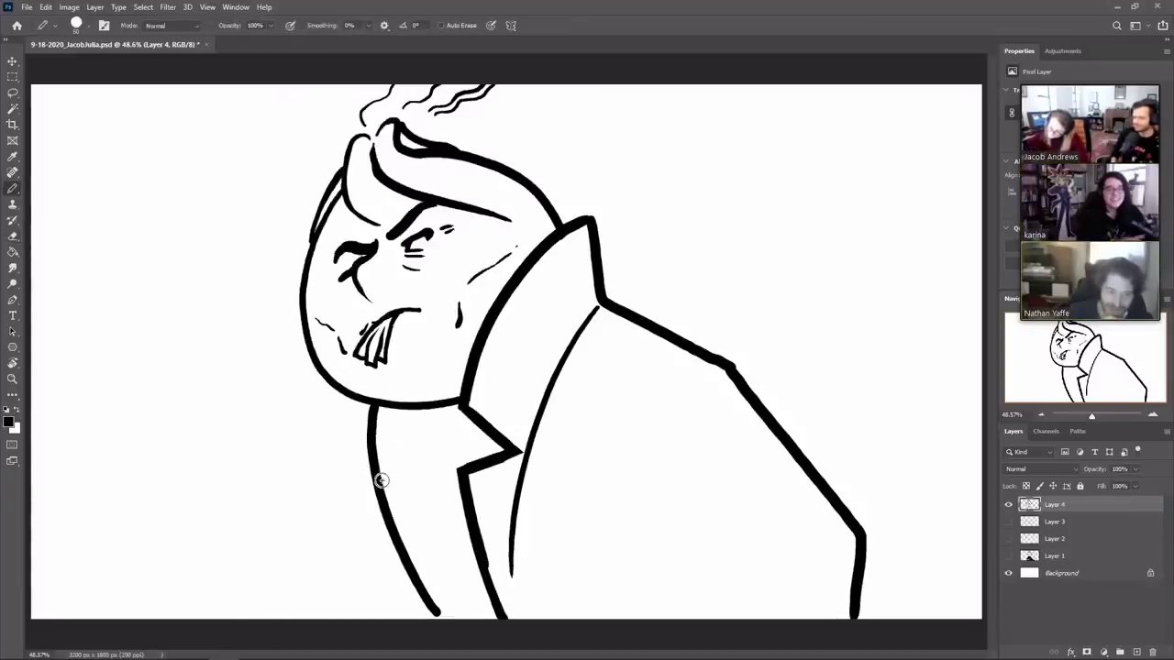
mouse_move(381, 479)
left_mouse_down()
mouse_move(439, 497)
mouse_move(403, 539)
left_mouse_up()
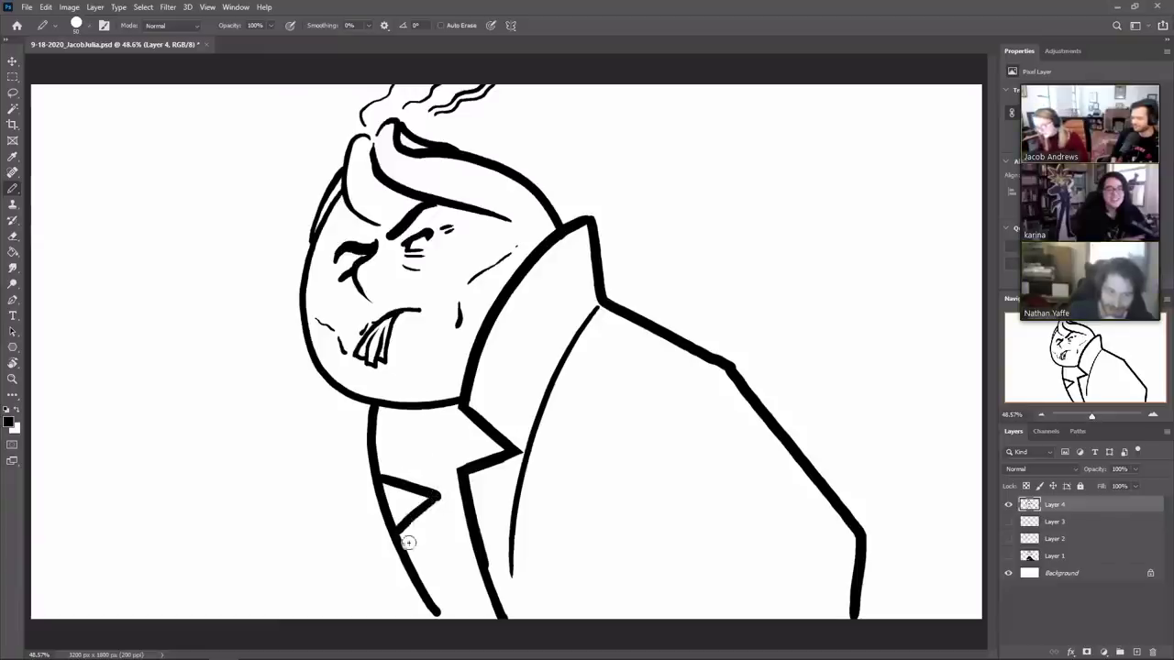
key("ctrl+z")
key("ctrl+z")
mouse_move(376, 475)
left_mouse_down()
mouse_move(440, 495)
mouse_move(404, 525)
mouse_move(406, 501)
left_mouse_up()
key("e")
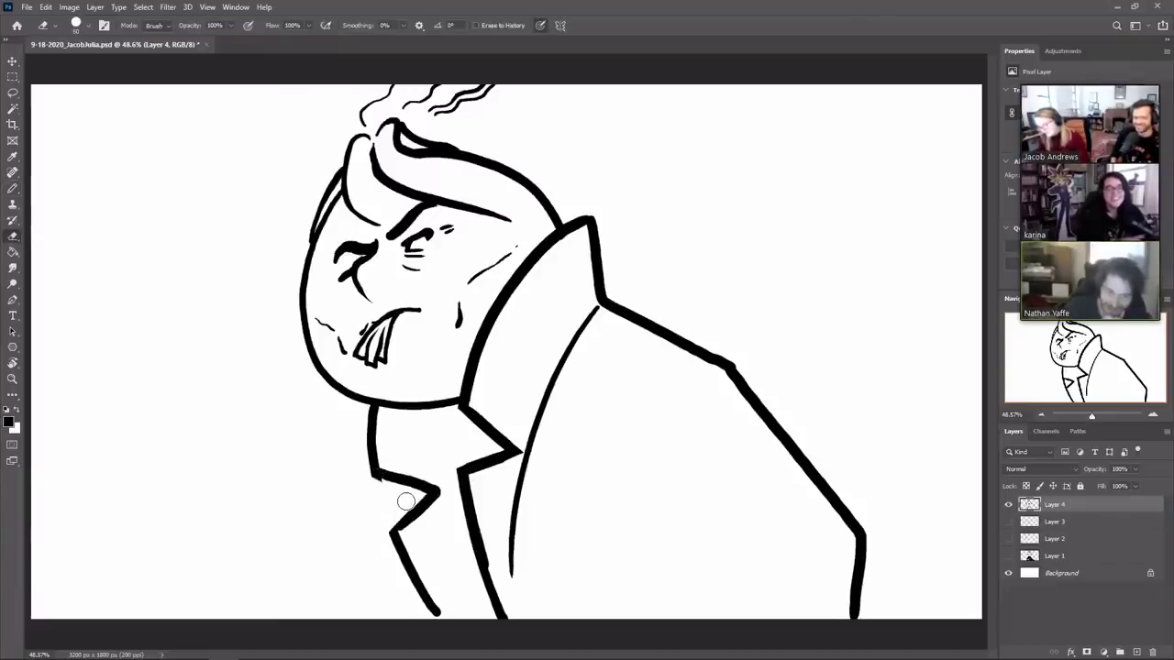
Step: Draw the bent far shoulder and arm down to the canvas's lower edge, with a thin fold beside the far lapel
key("b")
mouse_move(372, 455)
left_mouse_down()
mouse_move(325, 526)
mouse_move(353, 620)
left_mouse_up()
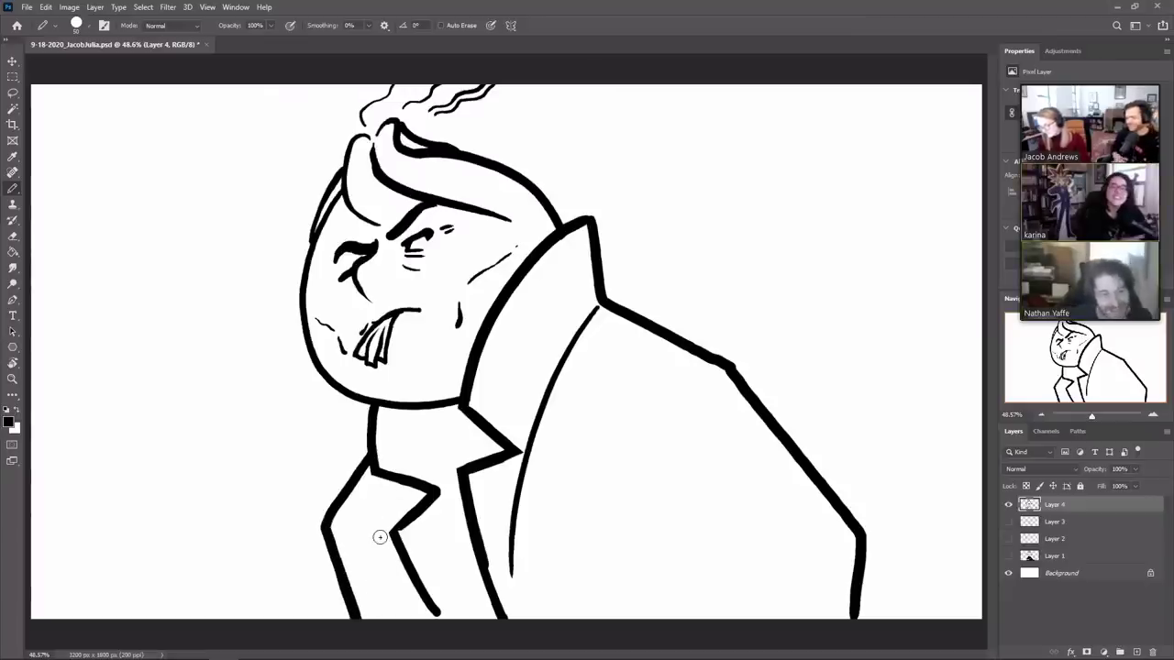
left_click_drag(379, 537, 418, 618)
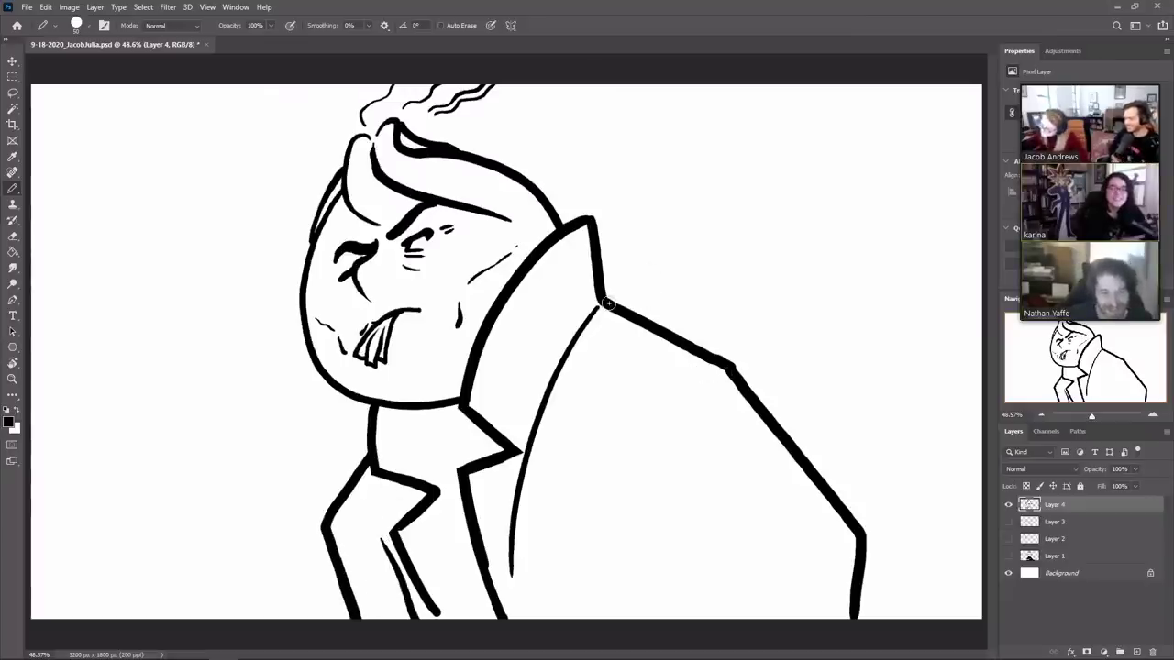
Step: Redraw the back and near arm as a broader angular outline from the collar to the canvas edge and erase the old back line
mouse_move(607, 303)
left_mouse_down()
mouse_move(750, 353)
mouse_move(874, 474)
mouse_move(888, 502)
mouse_move(882, 620)
left_mouse_up()
key("e")
mouse_move(604, 311)
left_mouse_down()
mouse_move(682, 339)
mouse_move(740, 383)
mouse_move(842, 515)
mouse_move(860, 620)
left_mouse_up()
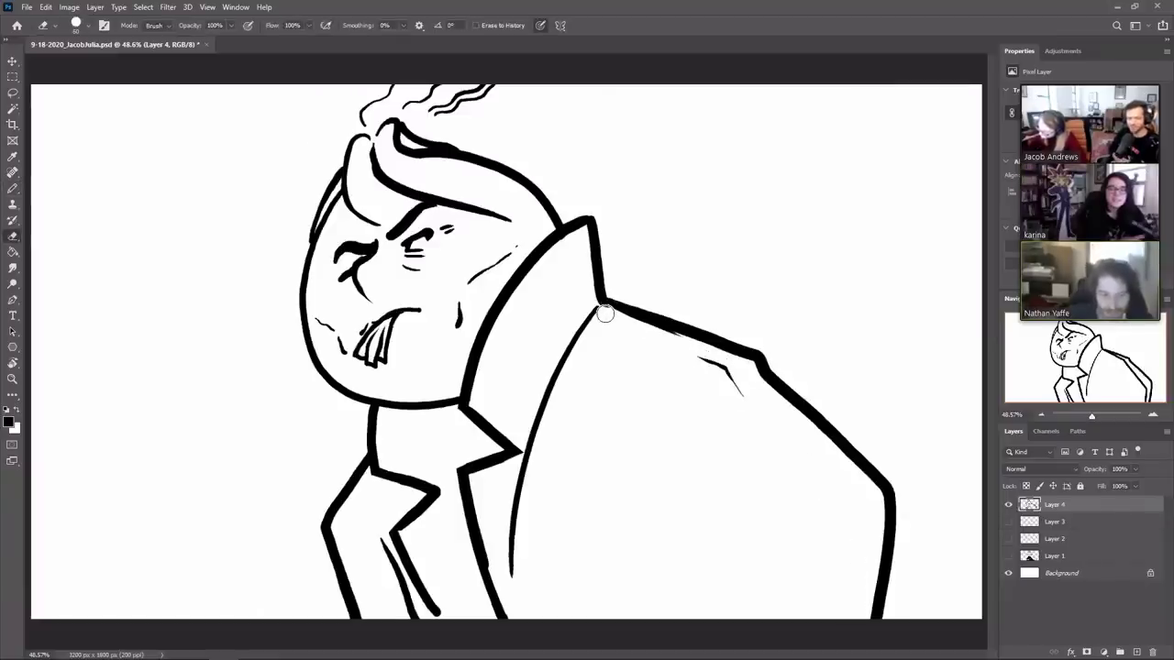
left_click_drag(701, 359, 743, 397)
Step: Add a thin curved hairline at the back of the head and clean up the outline at the base of the hair tuft
key("b")
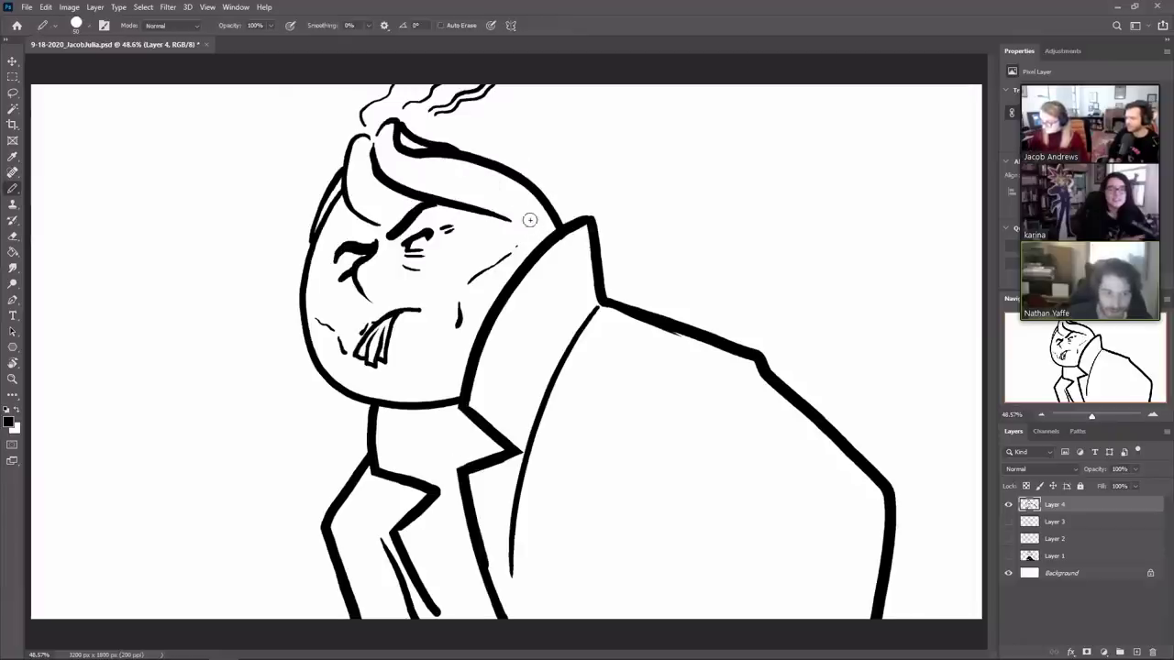
left_click_drag(495, 190, 538, 238)
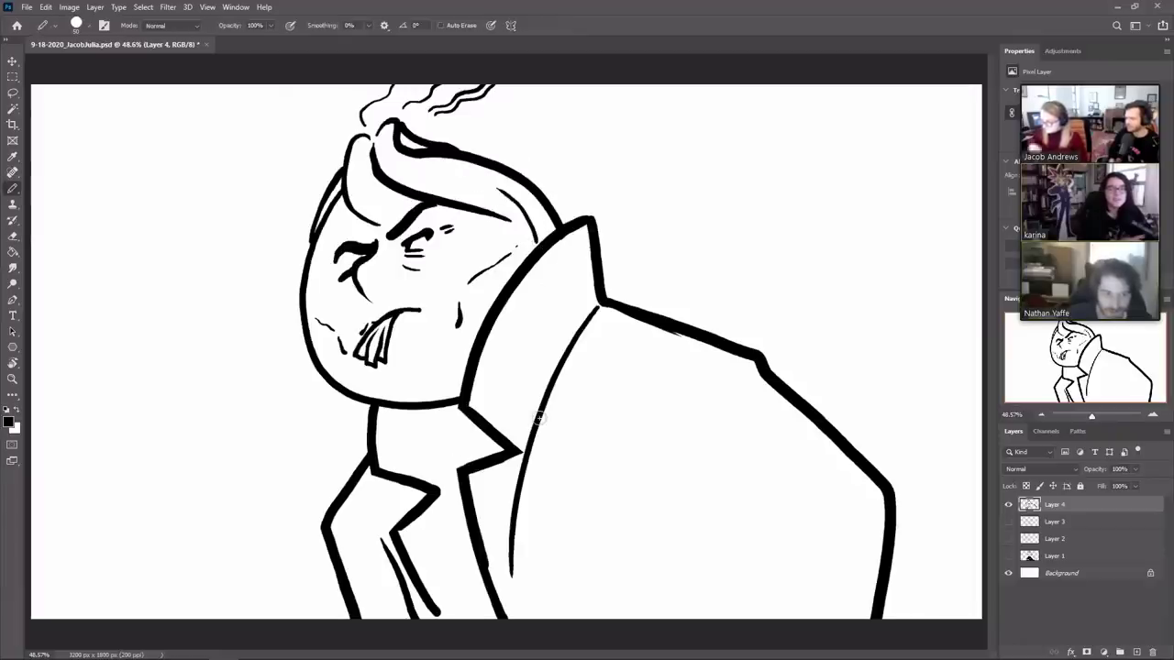
key("e")
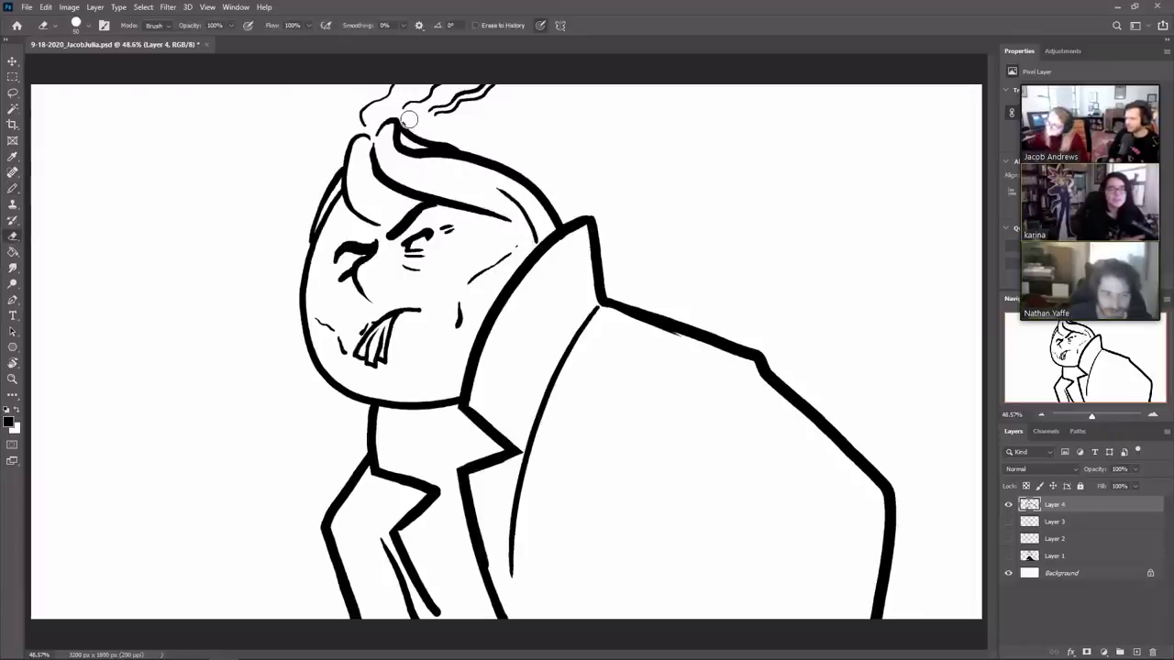
key("b")
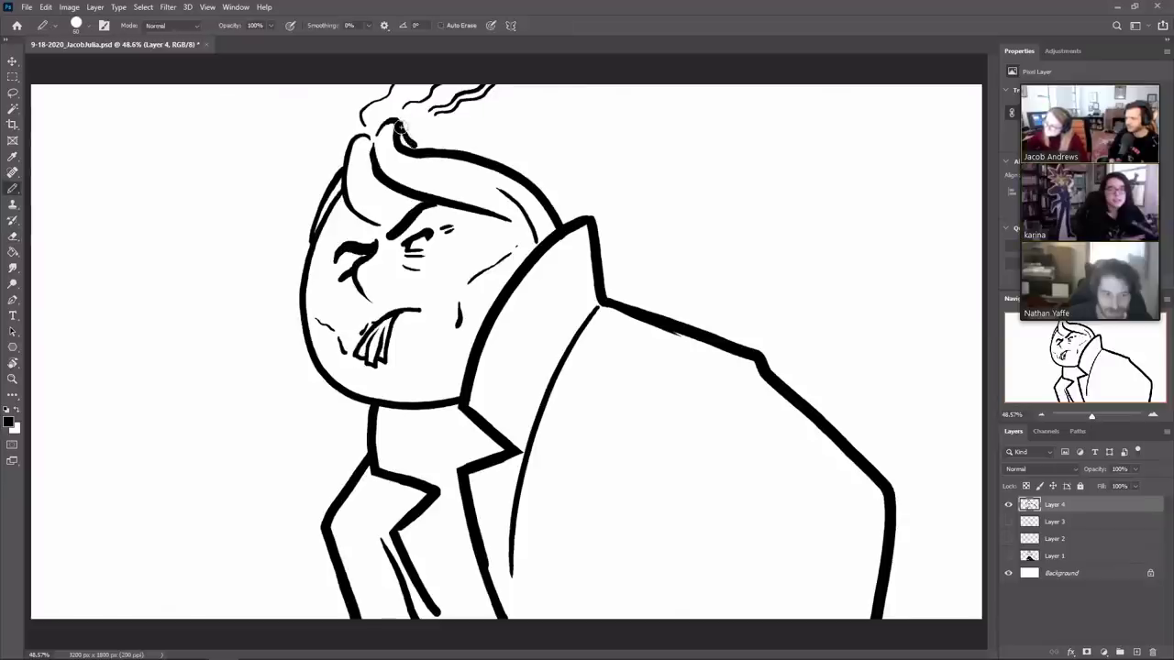
left_click_drag(401, 128, 428, 148)
key("bracketleft")
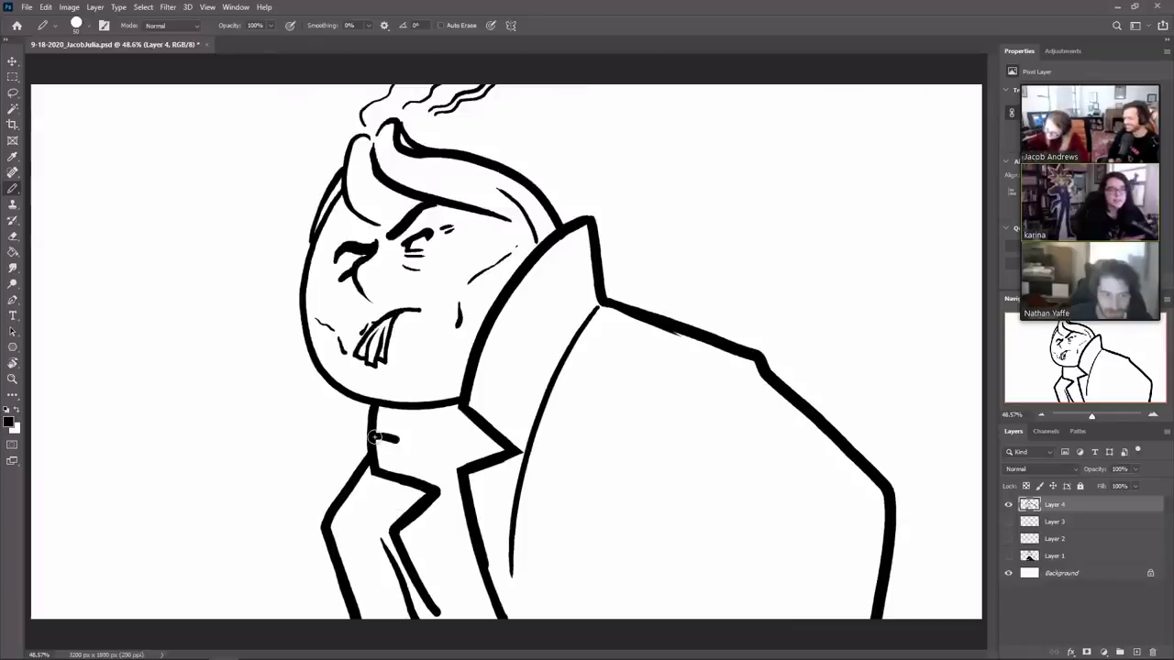
left_click_drag(374, 436, 455, 477)
key("ctrl+z")
left_click_drag(377, 444, 455, 477)
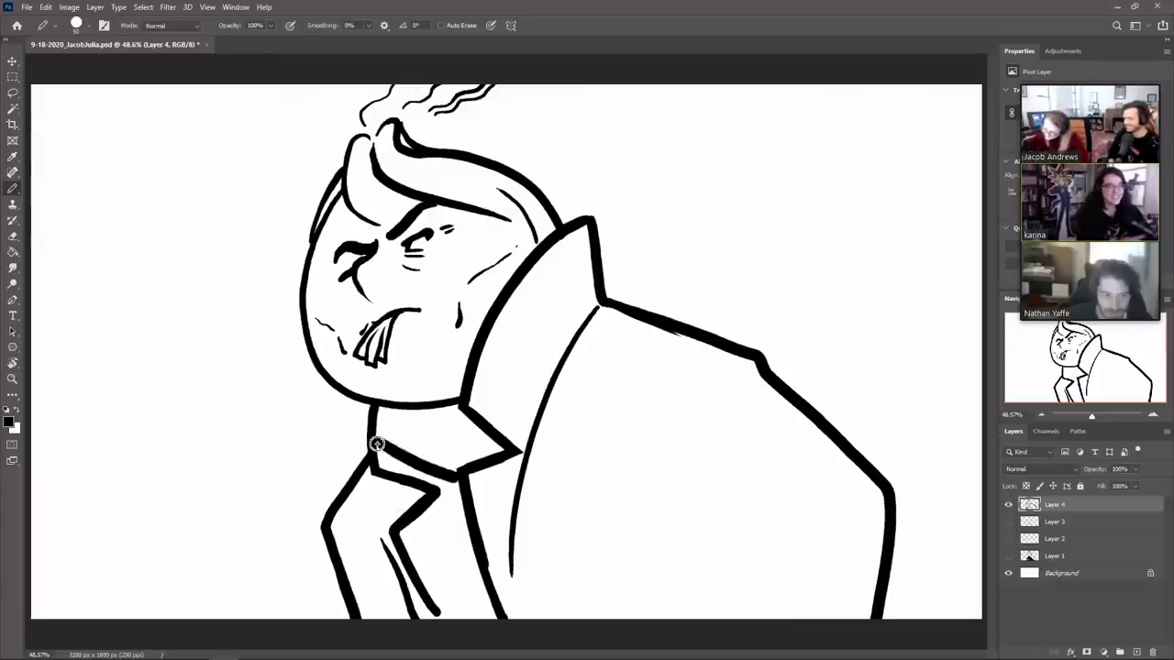
key("ctrl+z")
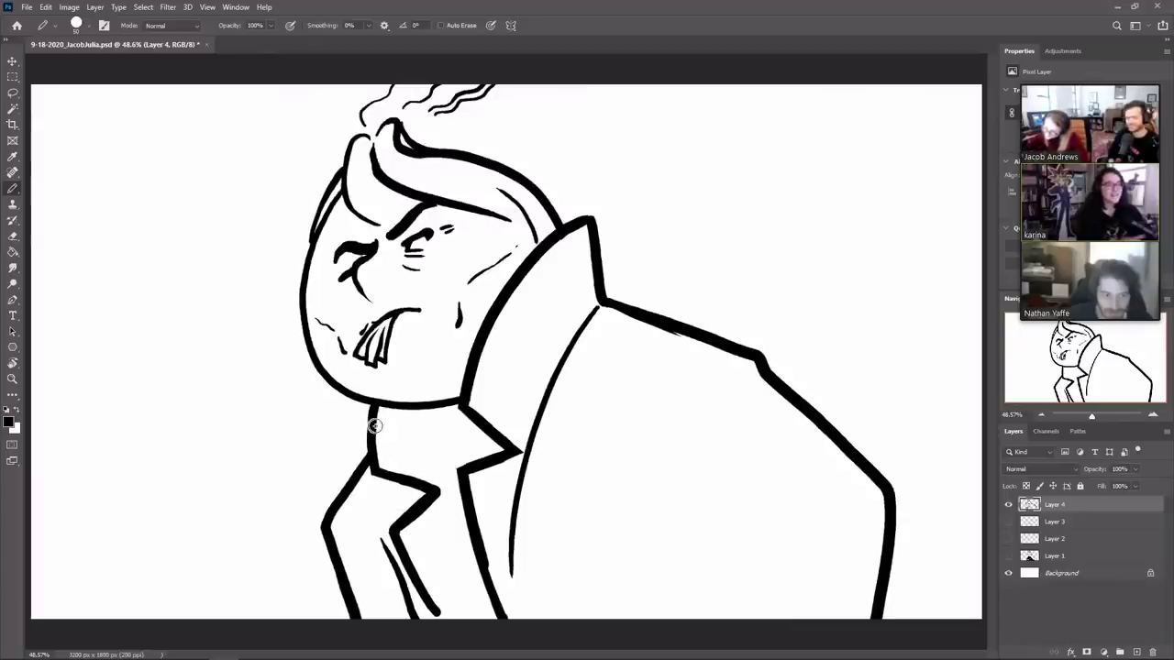
Step: Draw diagonal lines from the neck past the far lapel's tip and a curved edge down the chest between the lapels
left_click_drag(375, 426, 410, 475)
key("g")
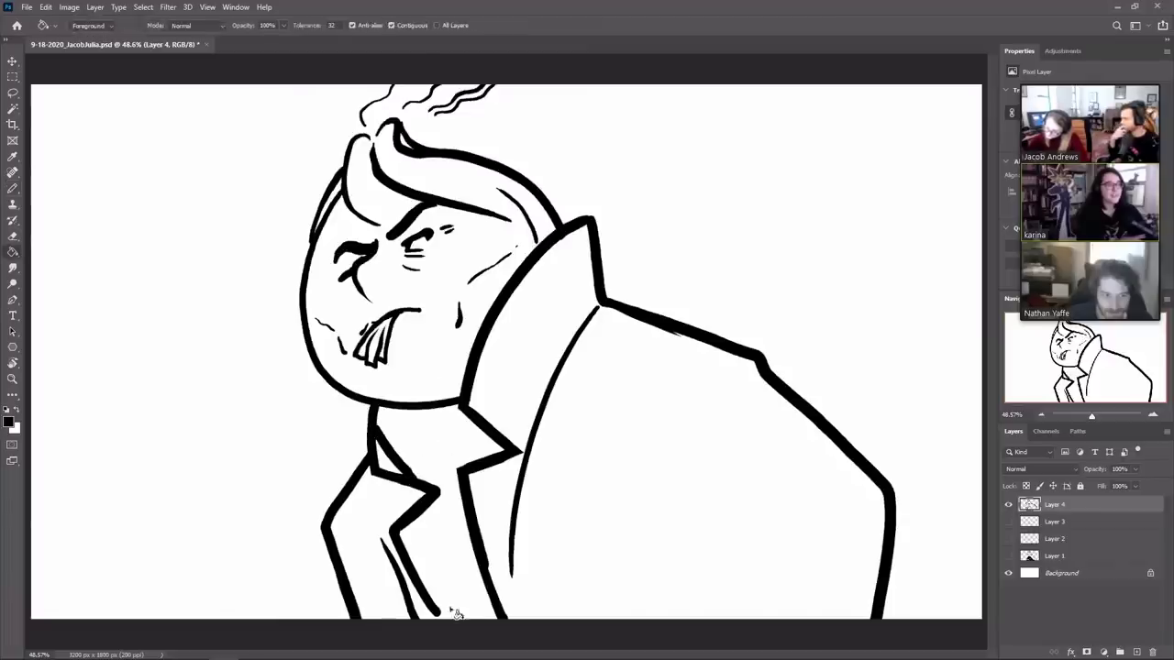
key("b")
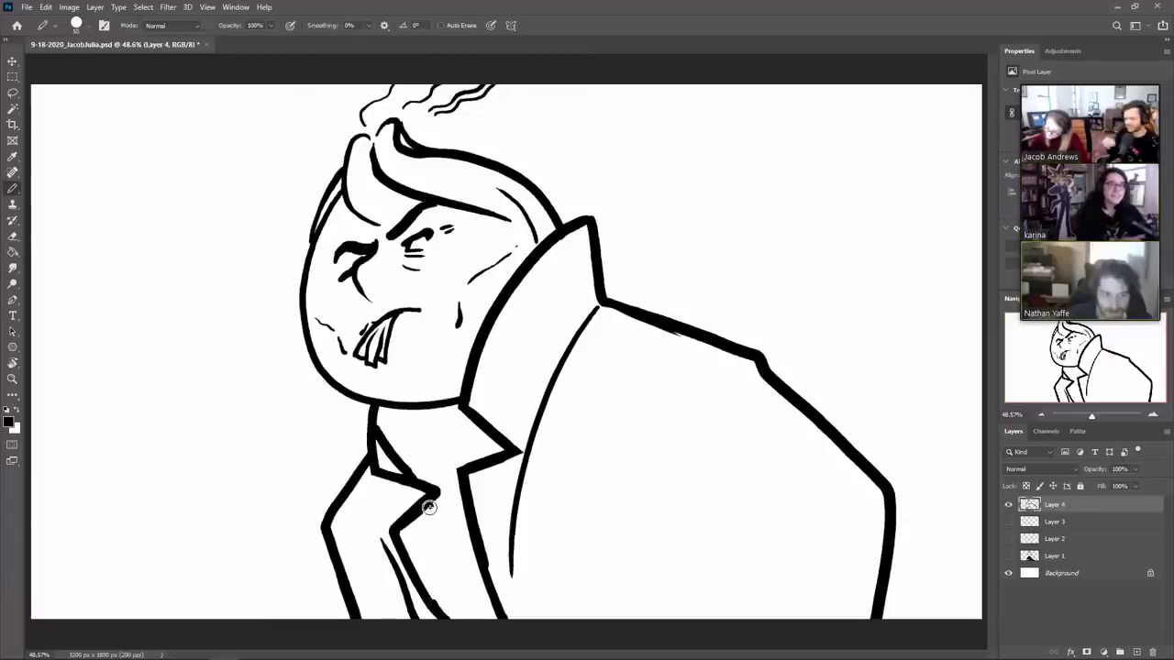
left_click_drag(428, 500, 486, 573)
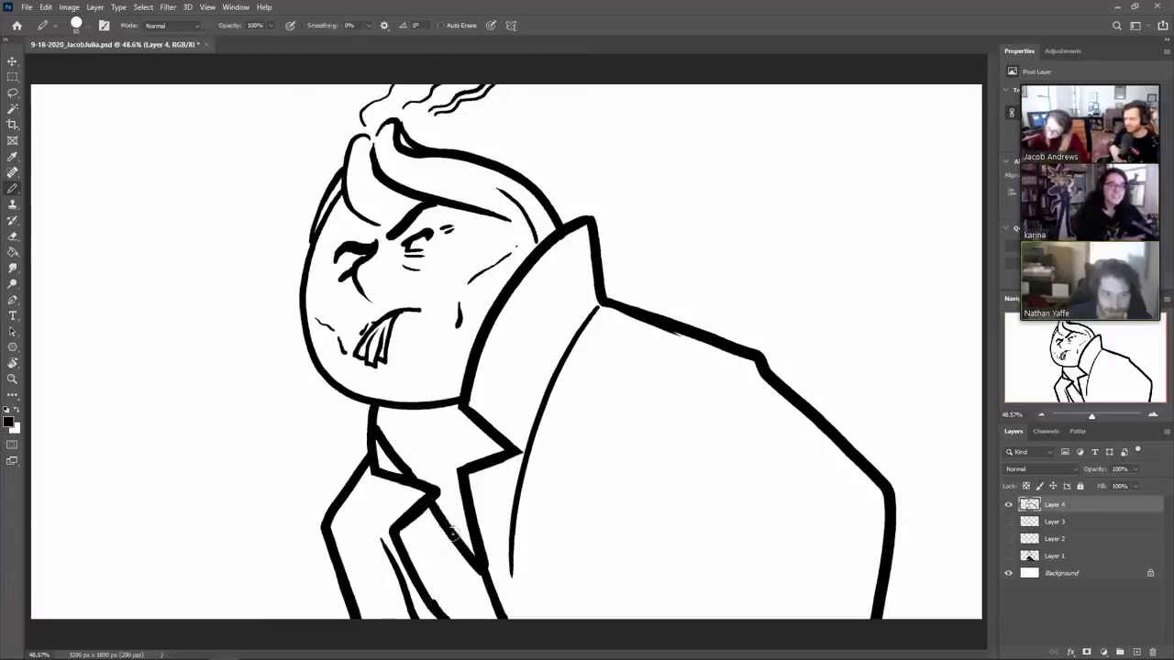
mouse_move(449, 524)
left_mouse_down()
mouse_move(438, 575)
mouse_move(478, 618)
left_mouse_up()
Step: Fill the neck area and the chest strip between the lapels with black using the Paint Bucket
key("g")
left_click(466, 583)
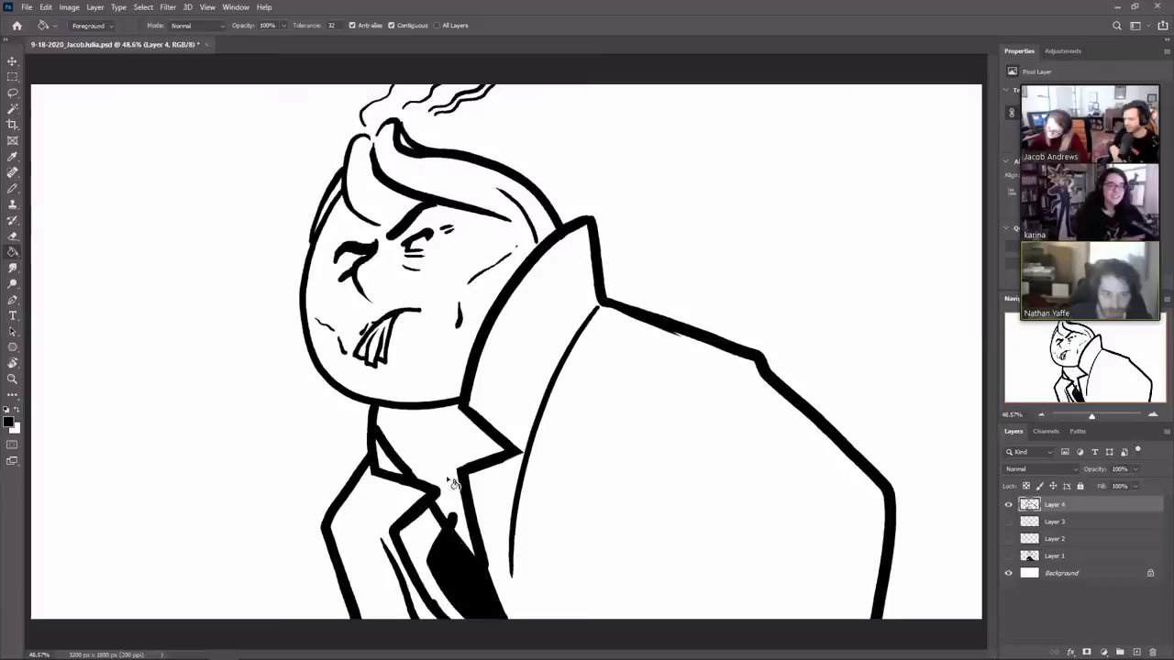
left_click(449, 490)
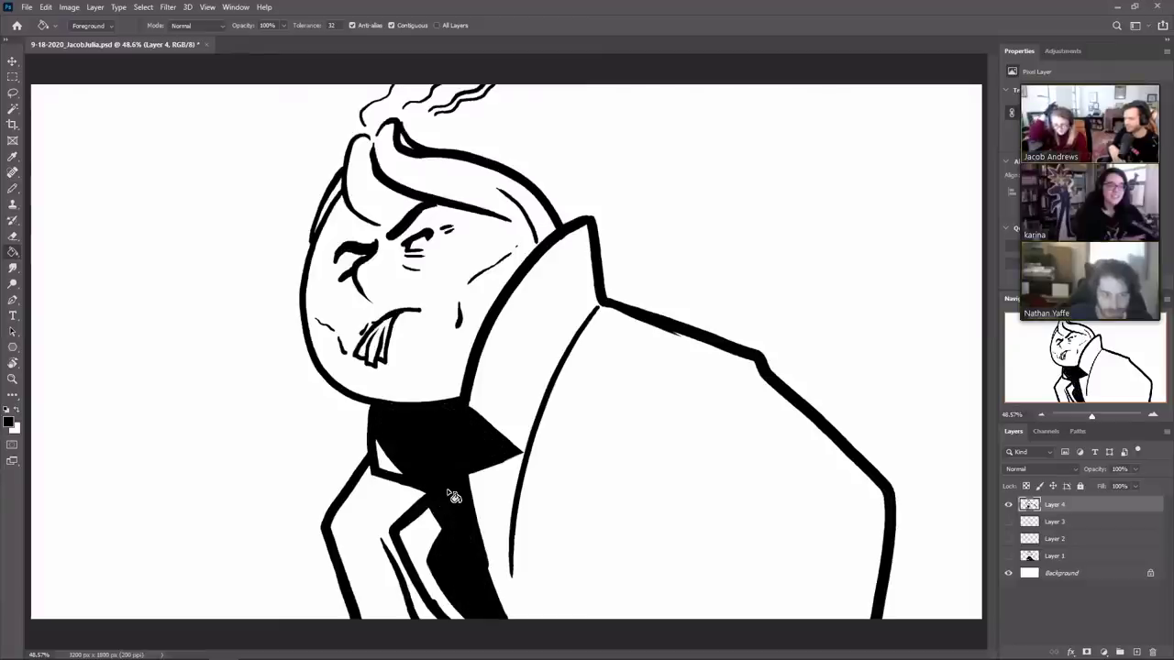
Step: Draw a shadow boundary inside the far arm and fill the far shoulder and lapel with black, leaving a white strip along the sleeve
key("b")
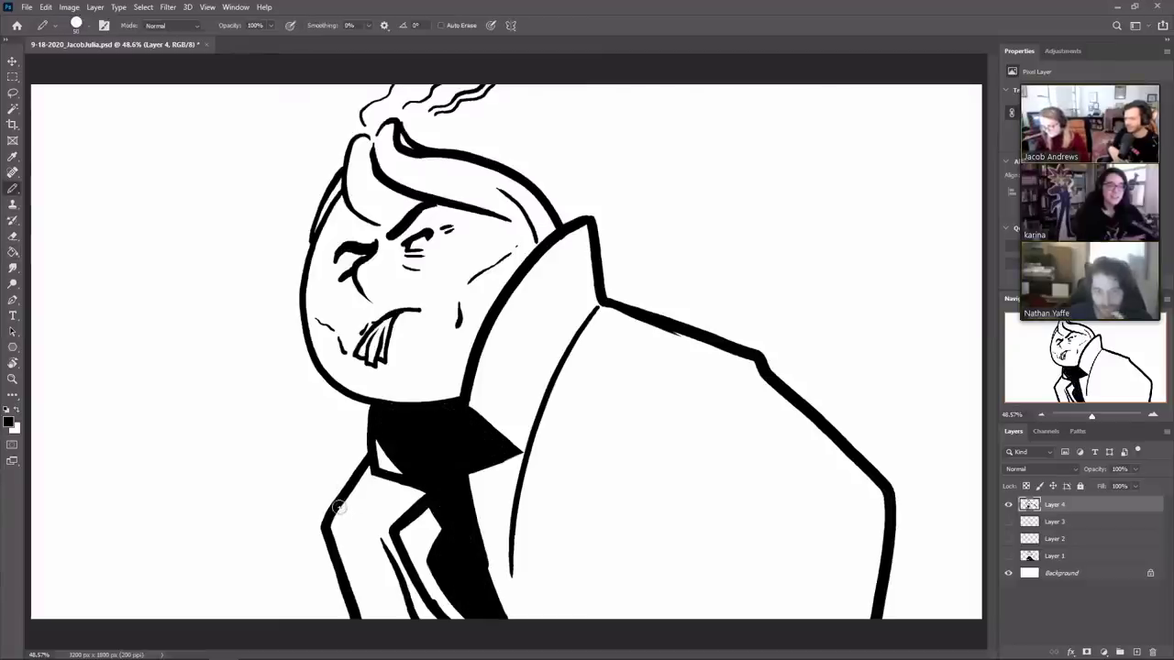
mouse_move(338, 506)
left_mouse_down()
mouse_move(371, 587)
mouse_move(401, 597)
left_mouse_up()
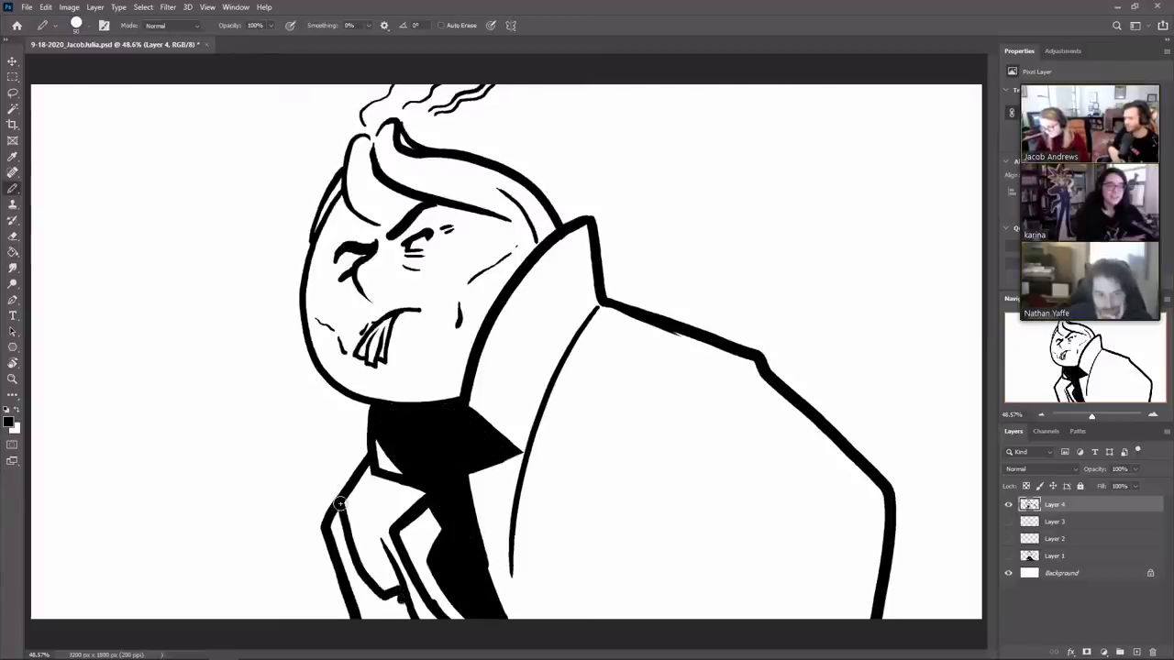
key("g")
left_click(408, 612)
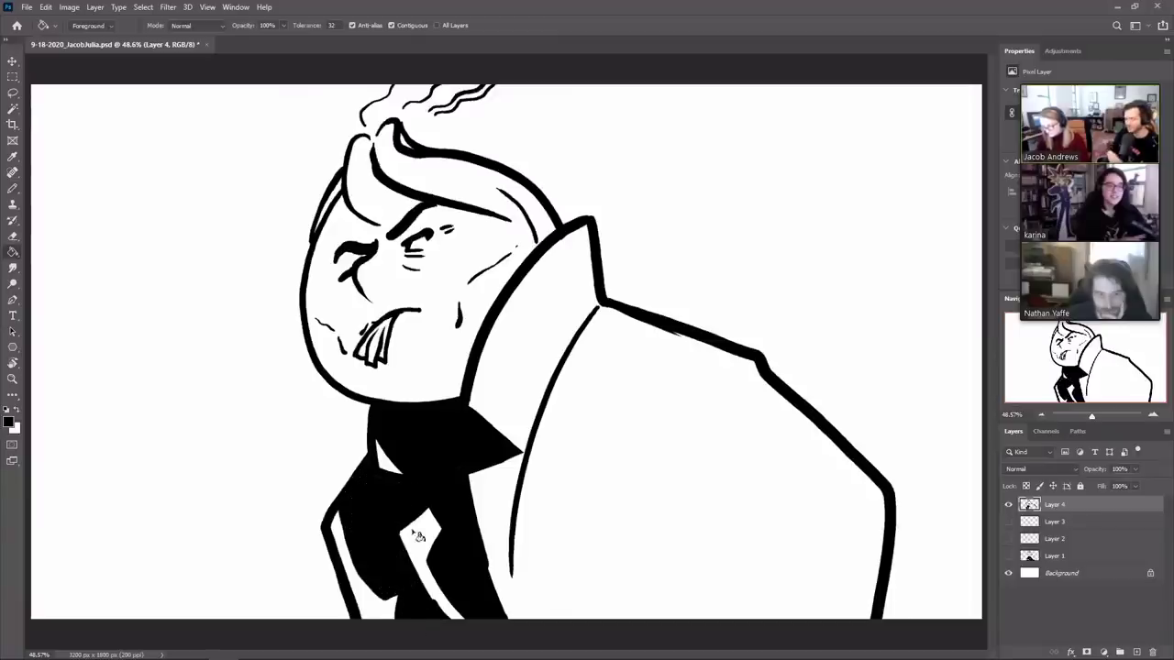
Step: Draw the near sleeve with a curved shoulder seam, the underside of the arm, elbow creases and the inner forearm edge
key("b")
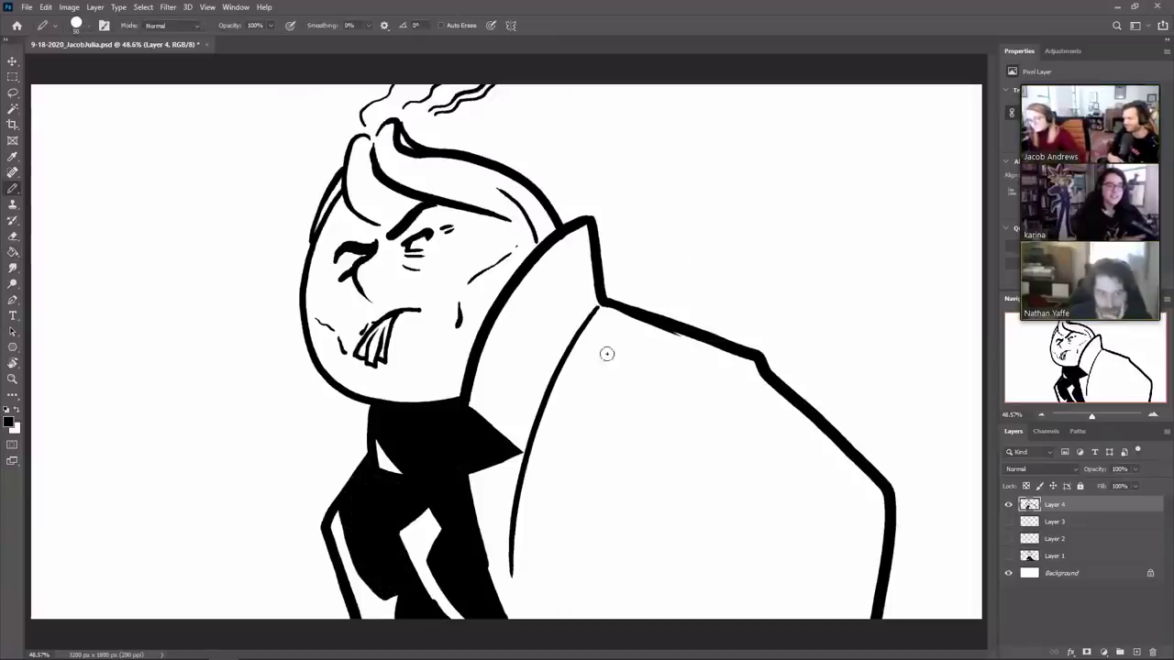
mouse_move(742, 367)
left_mouse_down()
mouse_move(685, 457)
mouse_move(747, 397)
mouse_move(697, 434)
mouse_move(705, 446)
mouse_move(773, 526)
mouse_move(832, 537)
mouse_move(837, 523)
mouse_move(786, 560)
mouse_move(768, 617)
left_mouse_up()
key("ctrl+z")
key("ctrl+z")
key("e")
key("b")
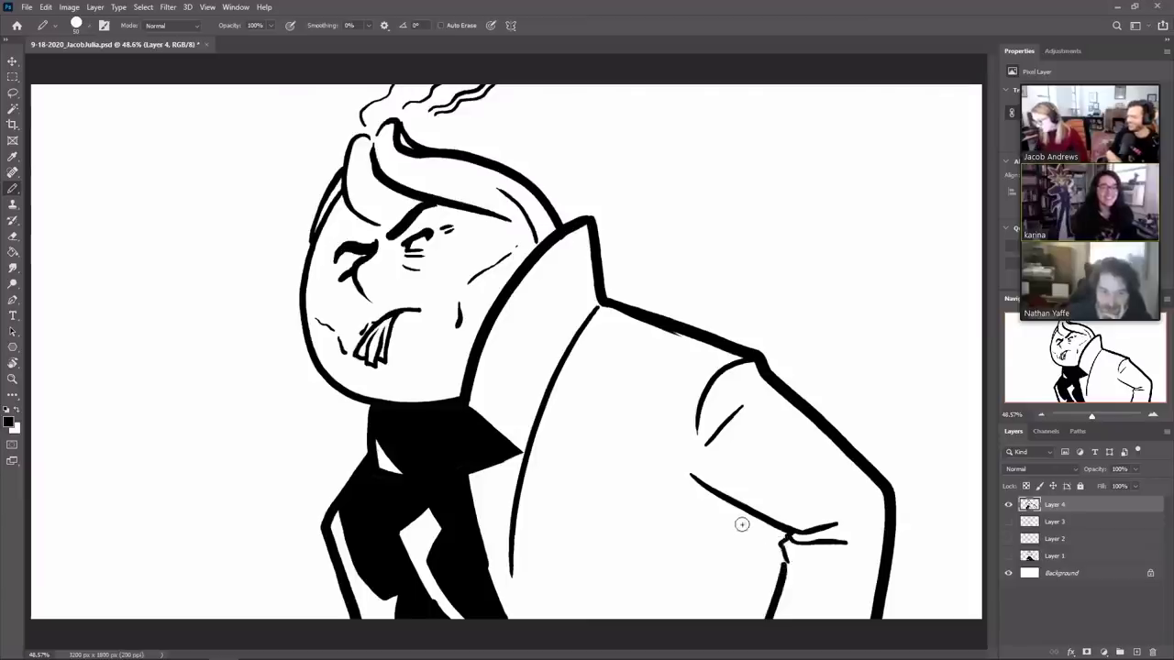
Step: Draw the torso's side line below the near arm, tidy where it meets the forearm, and add a thin parallel fold
left_click_drag(745, 511, 768, 602)
key("ctrl+z")
left_click_drag(750, 514, 773, 582)
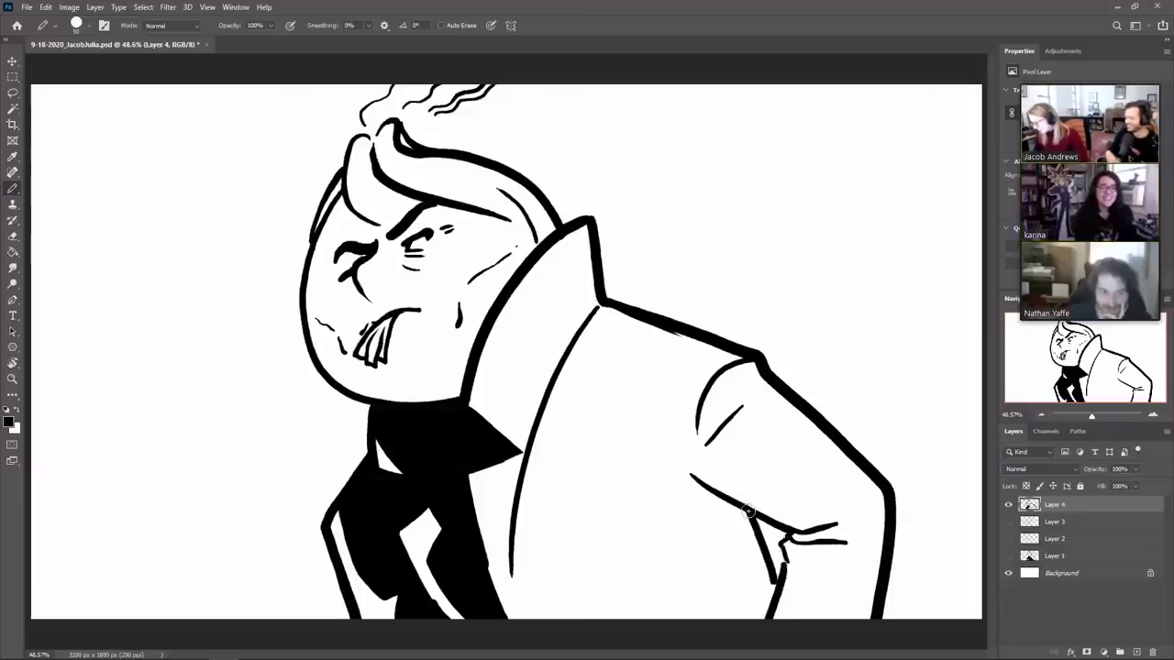
key("e")
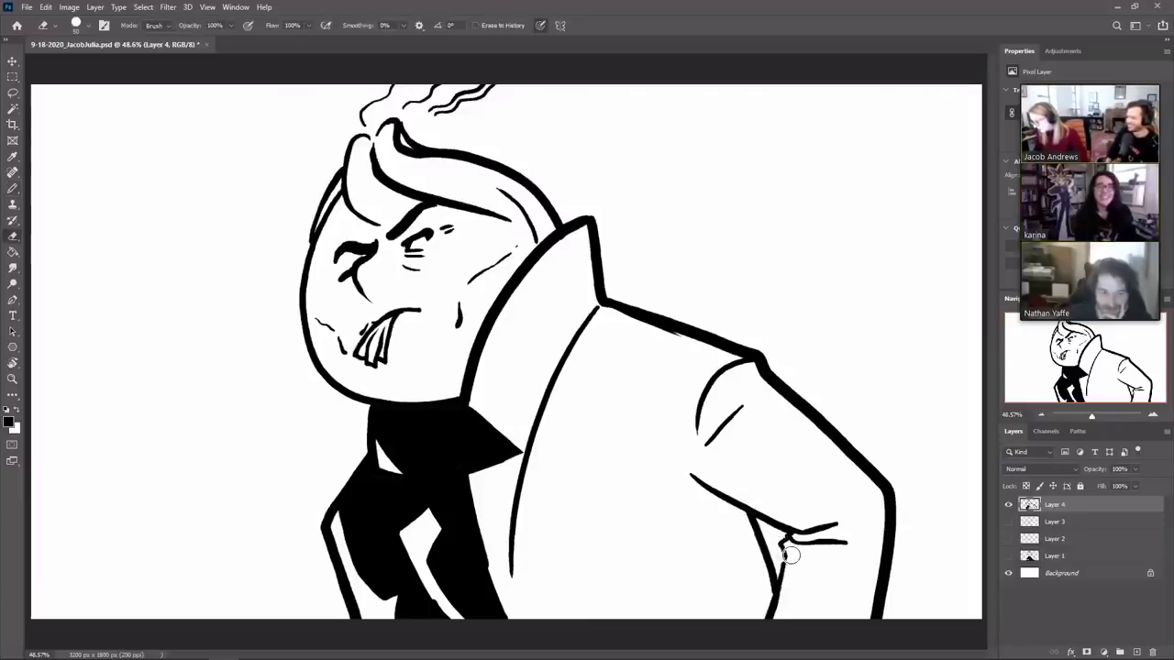
key("b")
left_click_drag(731, 517, 756, 603)
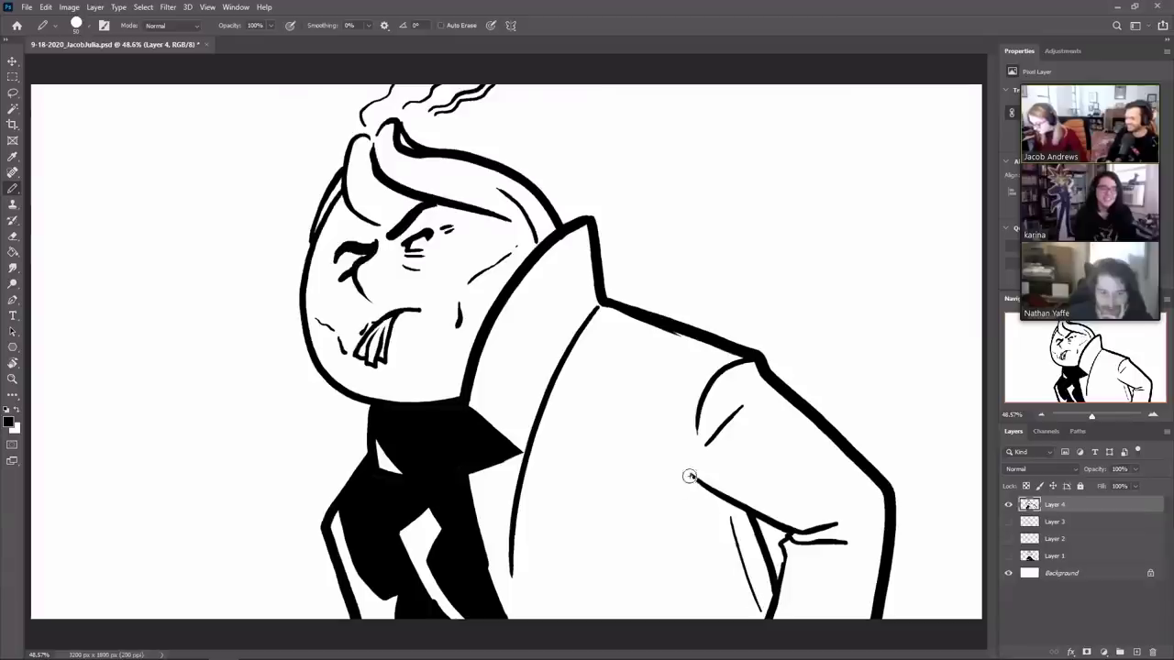
Step: Draw two fold lines fanning up from the near armpit and erase the old crease on the upper sleeve
left_click_drag(680, 489, 715, 423)
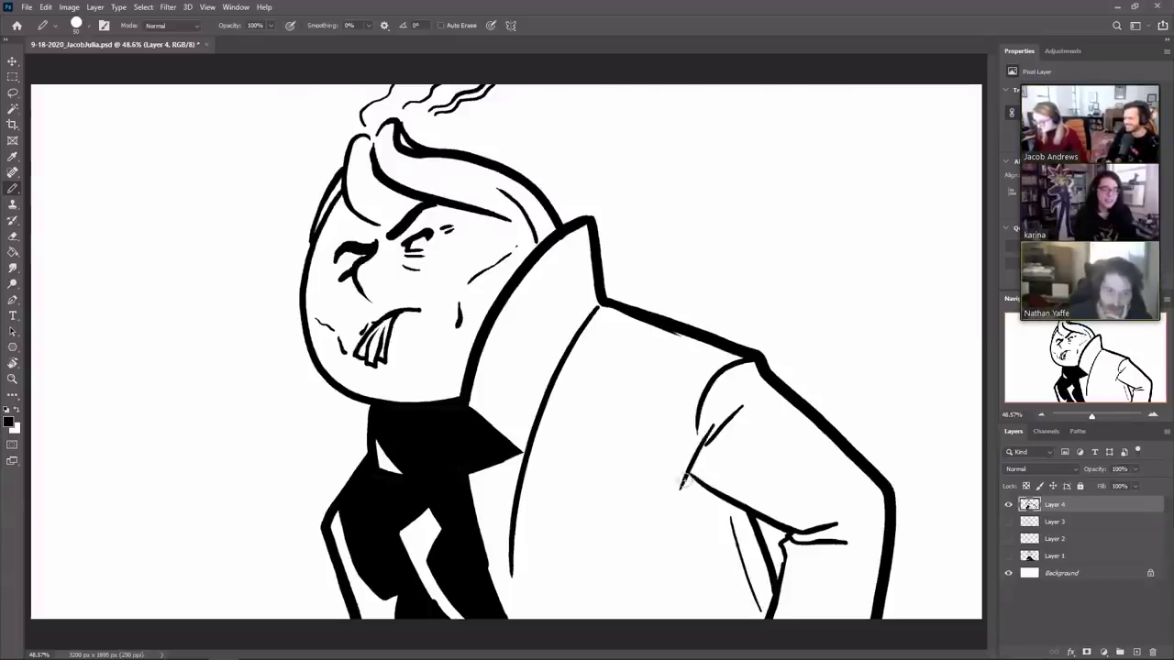
left_click_drag(683, 480, 760, 431)
key("e")
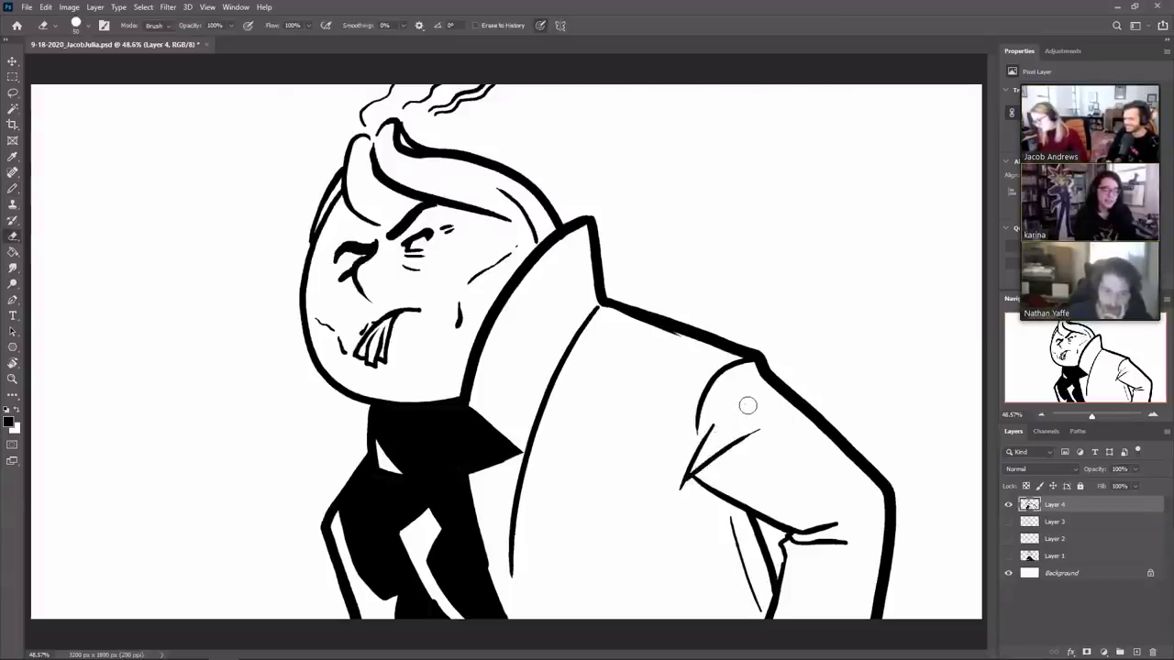
Step: Draw a broken horizontal crease from armpit to elbow, trimming the armpit to a clean point, and a short crease below the shoulder tip
key("b")
left_click_drag(683, 479, 765, 466)
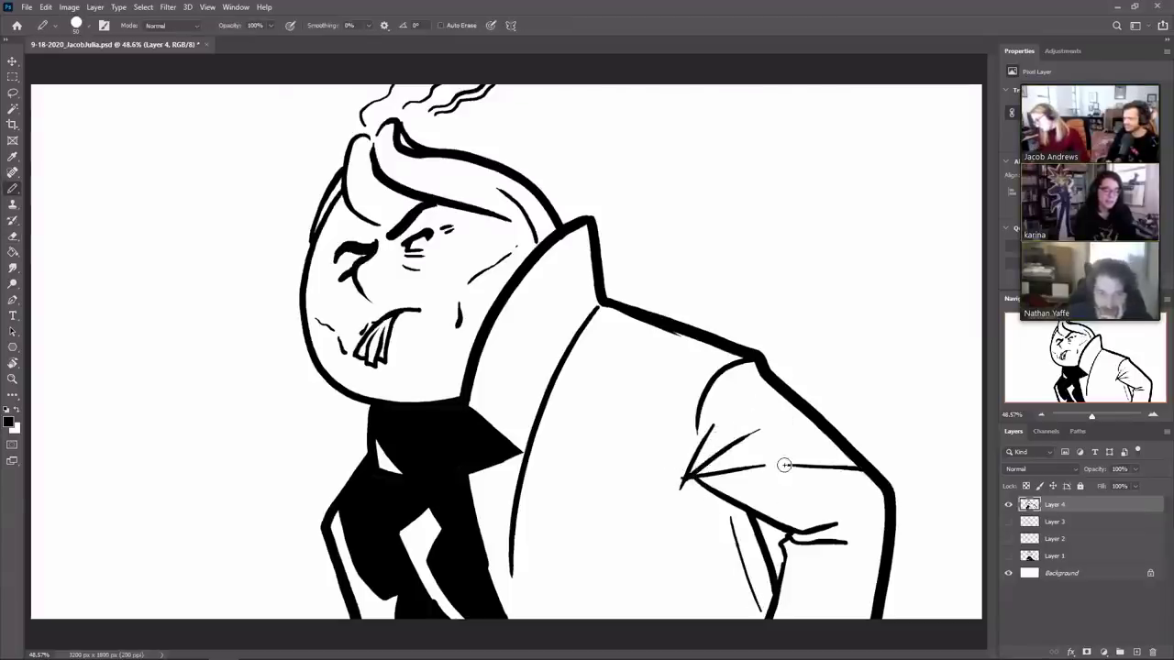
key("ctrl+z")
mouse_move(676, 480)
left_mouse_down()
mouse_move(885, 481)
mouse_move(804, 487)
left_mouse_up()
key("e")
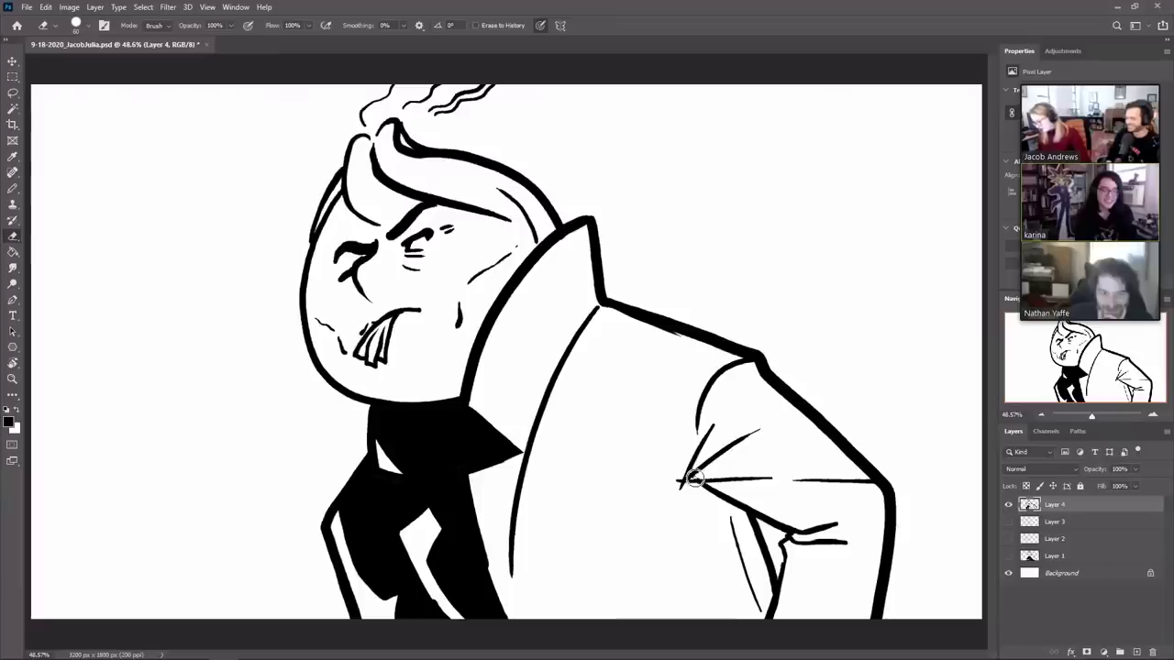
left_click_drag(695, 478, 677, 480)
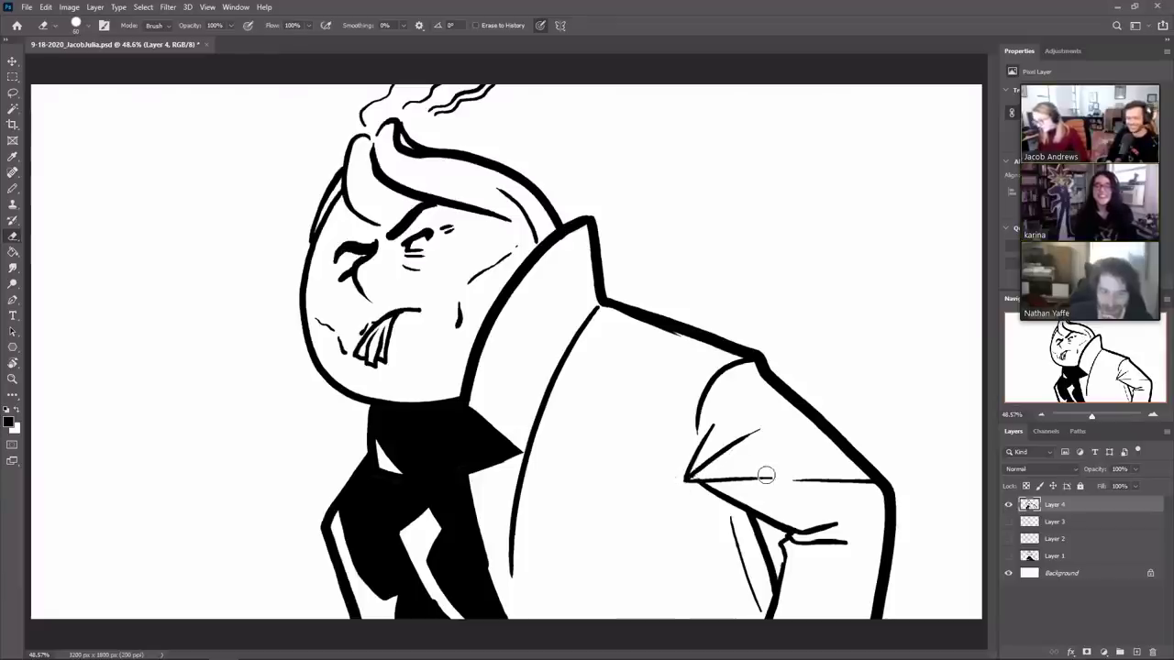
key("b")
mouse_move(757, 367)
left_mouse_down()
mouse_move(735, 400)
mouse_move(700, 403)
left_mouse_up()
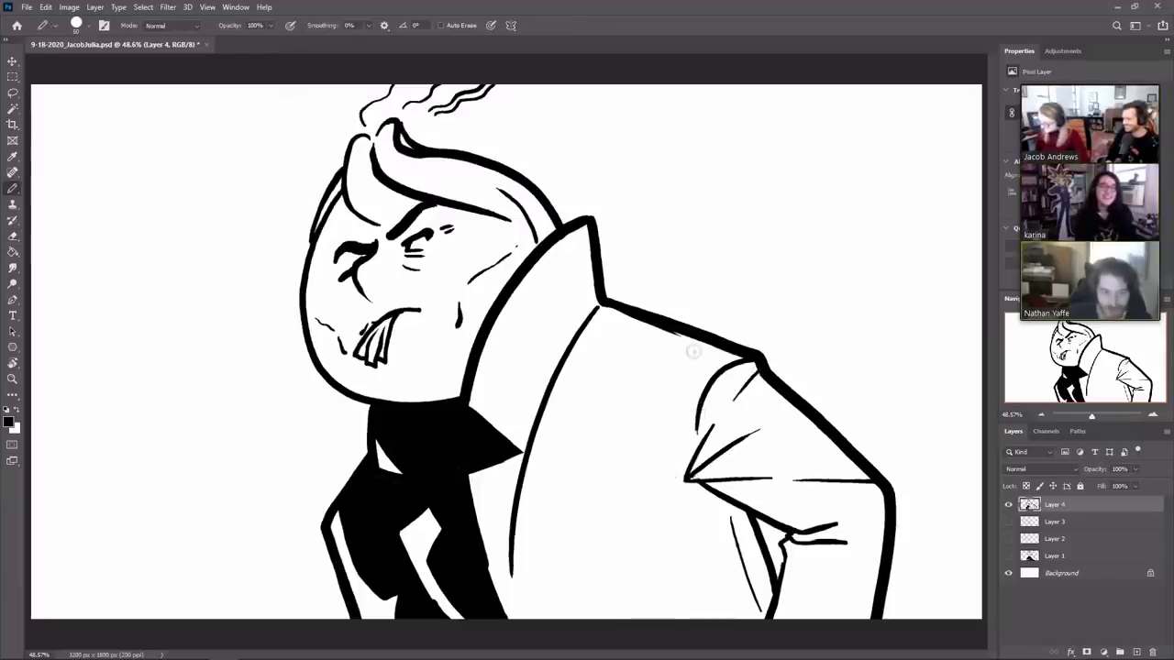
Step: Draw a thin seam parallel to the shoulder line and a large thick circular outline behind the character, running off the canvas bottom
left_click_drag(601, 323, 686, 364)
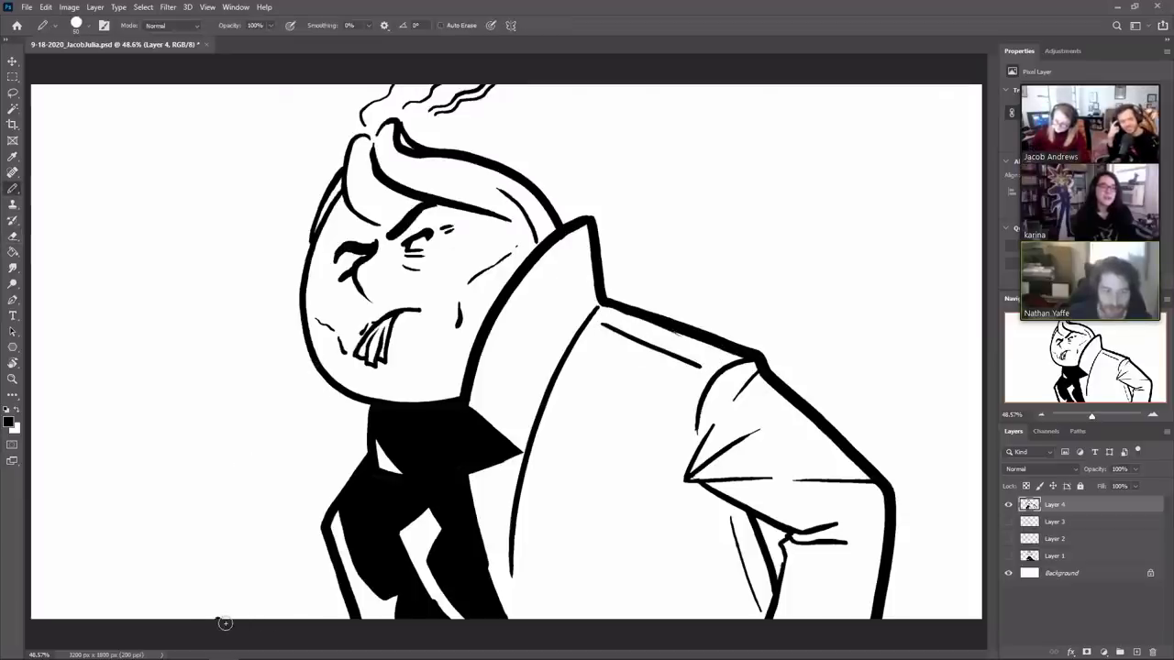
mouse_move(225, 624)
left_mouse_down()
mouse_move(241, 254)
mouse_move(332, 193)
left_mouse_up()
key("ctrl+z")
mouse_move(133, 556)
left_mouse_down()
mouse_move(318, 204)
mouse_move(173, 620)
left_mouse_up()
mouse_move(473, 154)
left_mouse_down()
mouse_move(628, 165)
mouse_move(829, 277)
mouse_move(900, 403)
mouse_move(910, 482)
mouse_move(893, 583)
mouse_move(871, 620)
left_mouse_up()
key("ctrl+z")
mouse_move(867, 459)
left_mouse_down()
mouse_move(653, 156)
mouse_move(484, 156)
left_mouse_up()
Step: Fill the background outside the large circle with black
key("g")
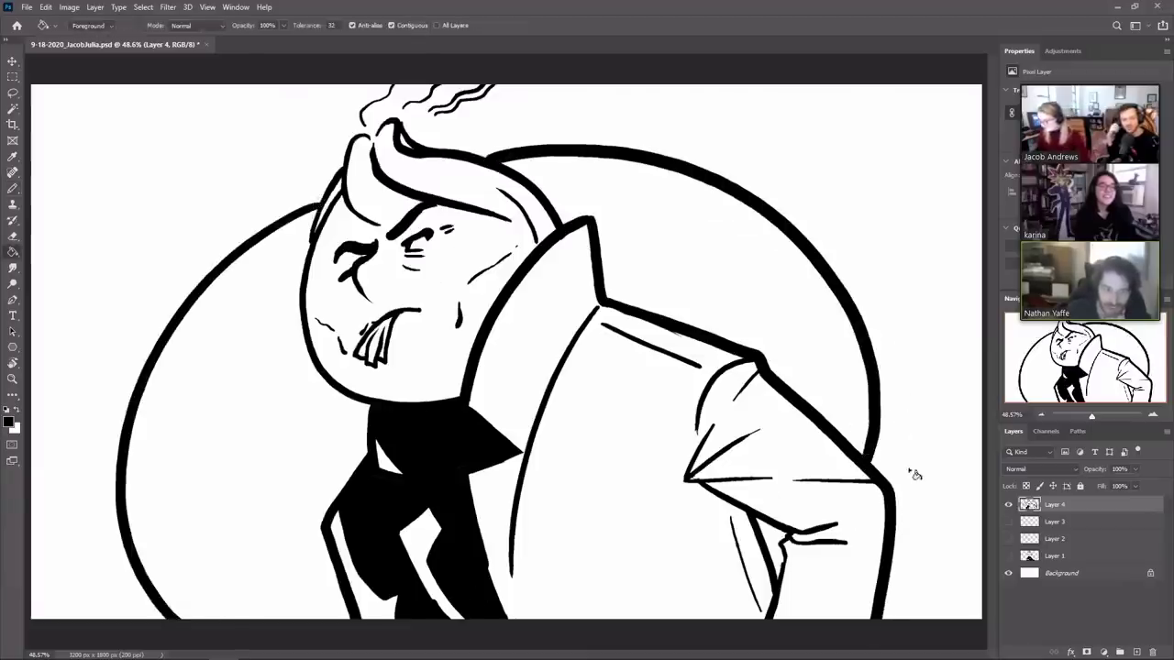
key("v")
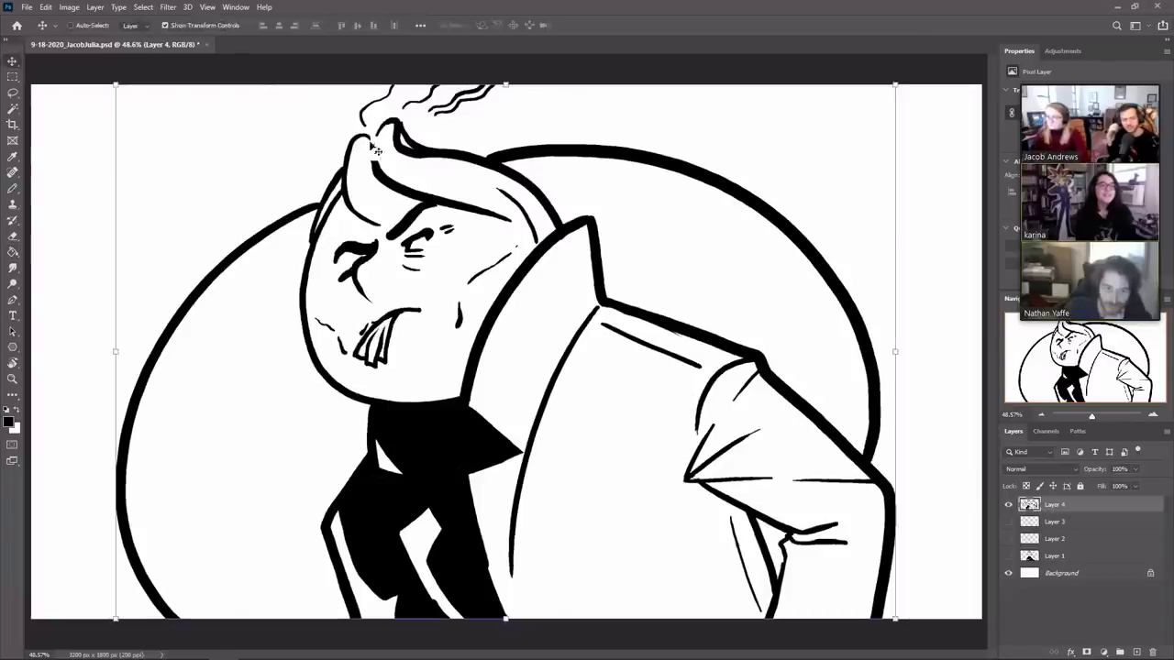
key("b")
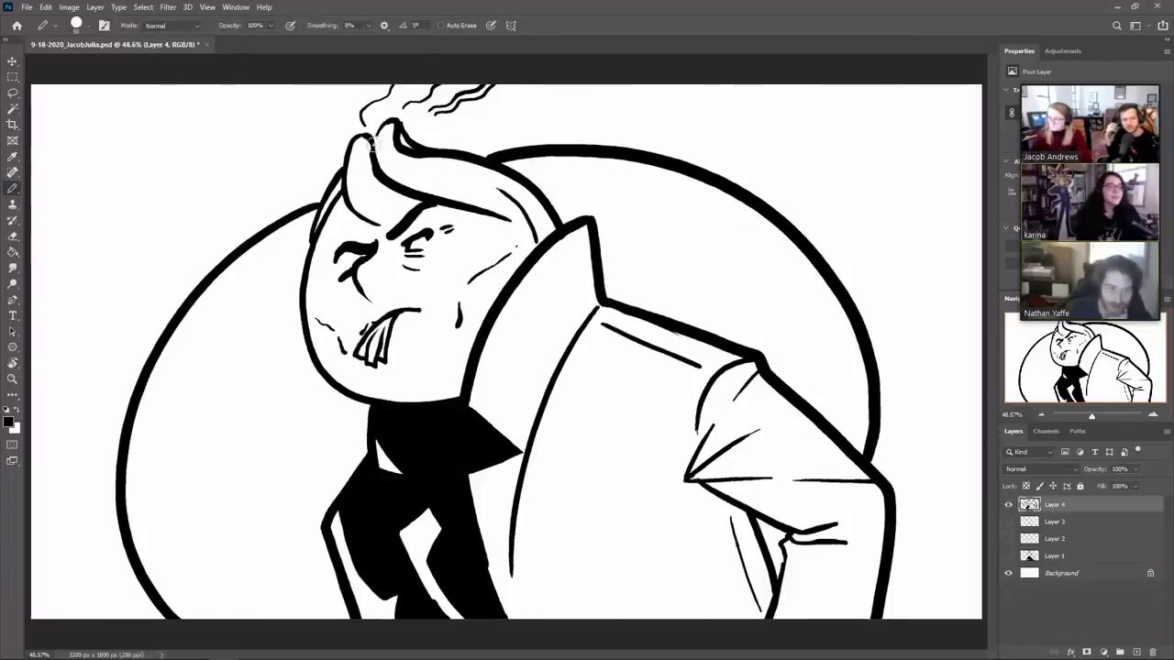
key("g")
left_click(909, 454)
Step: Erase wavy white steam lines out of the black background above the character's hair
key("e")
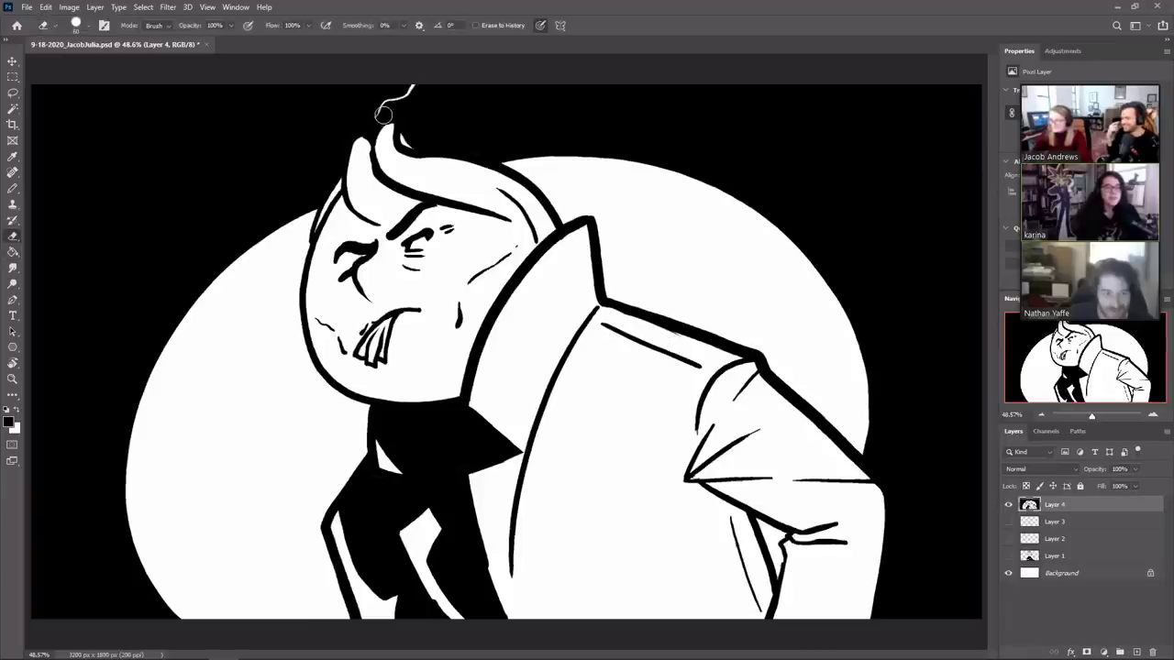
mouse_move(381, 115)
left_mouse_down()
mouse_move(435, 74)
mouse_move(420, 125)
mouse_move(424, 110)
mouse_move(493, 74)
left_mouse_up()
left_click_drag(456, 122, 535, 85)
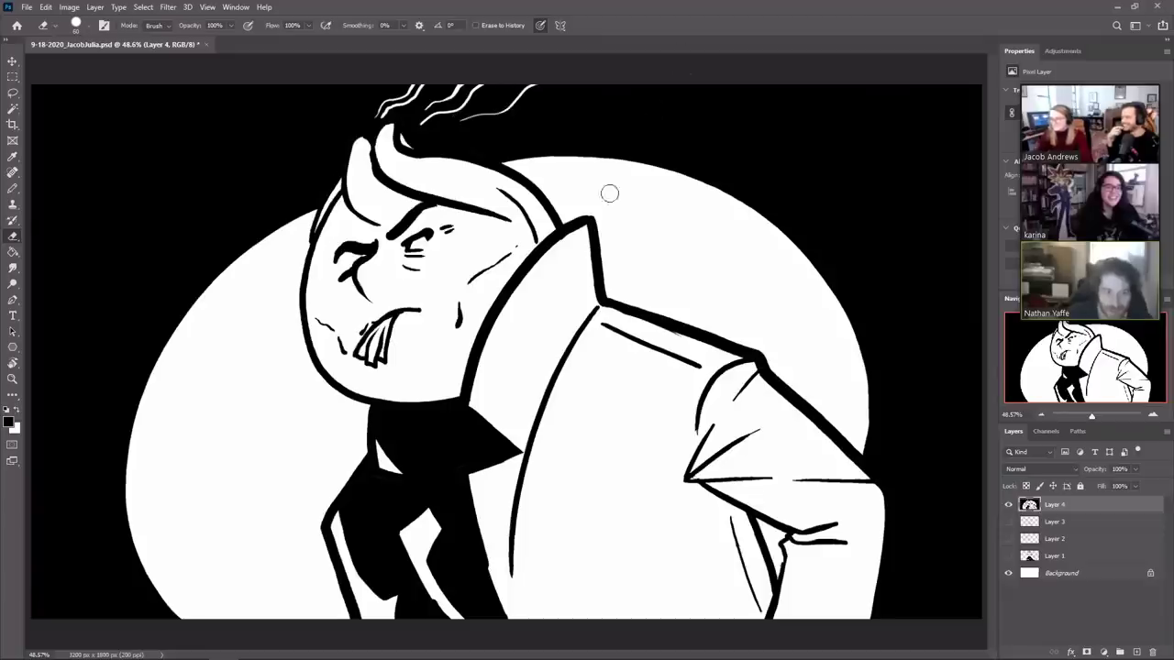
Step: Erase and redraw the upper part of the collar's inner line, leaving it thinner where it nears the shoulder
key("b")
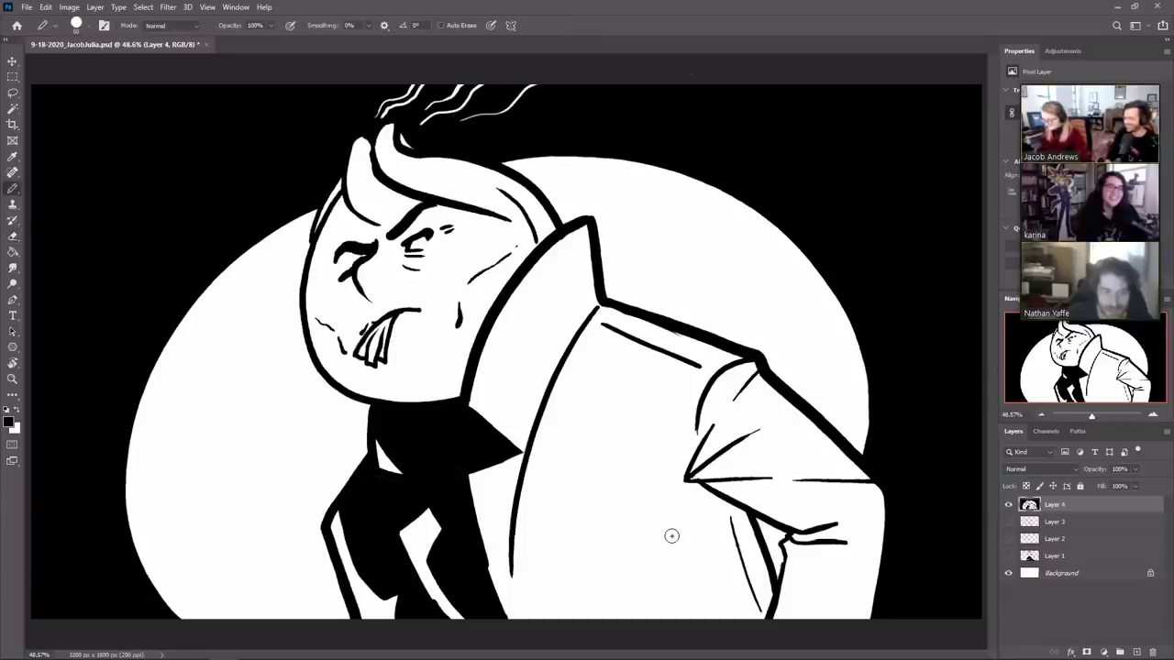
key("e")
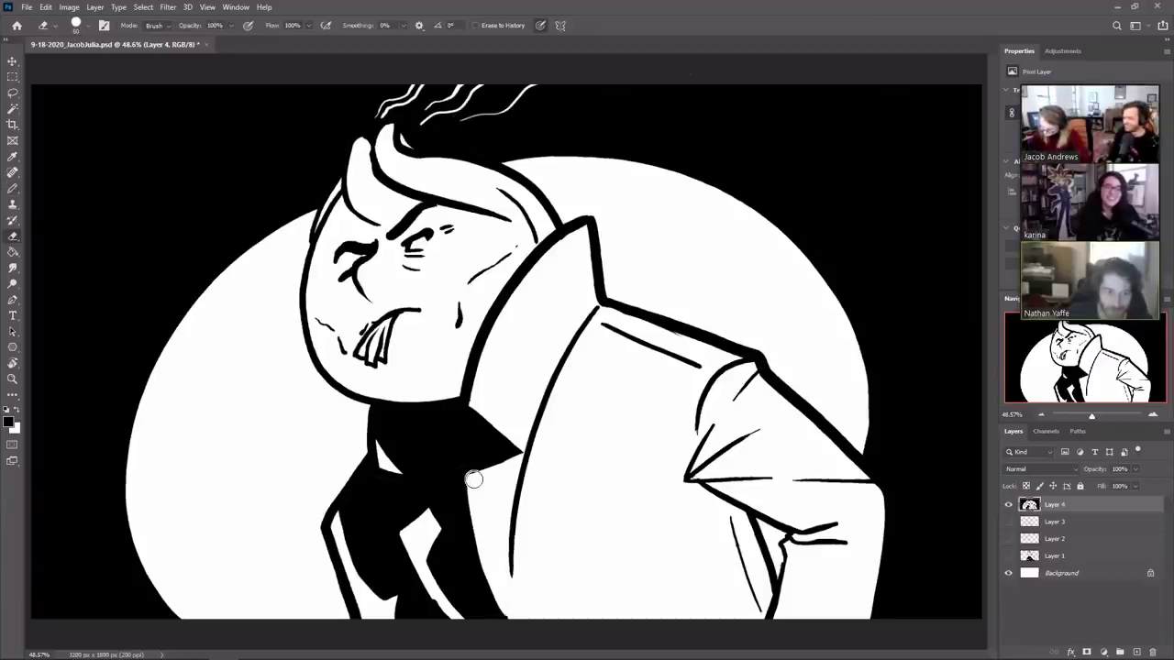
key("b")
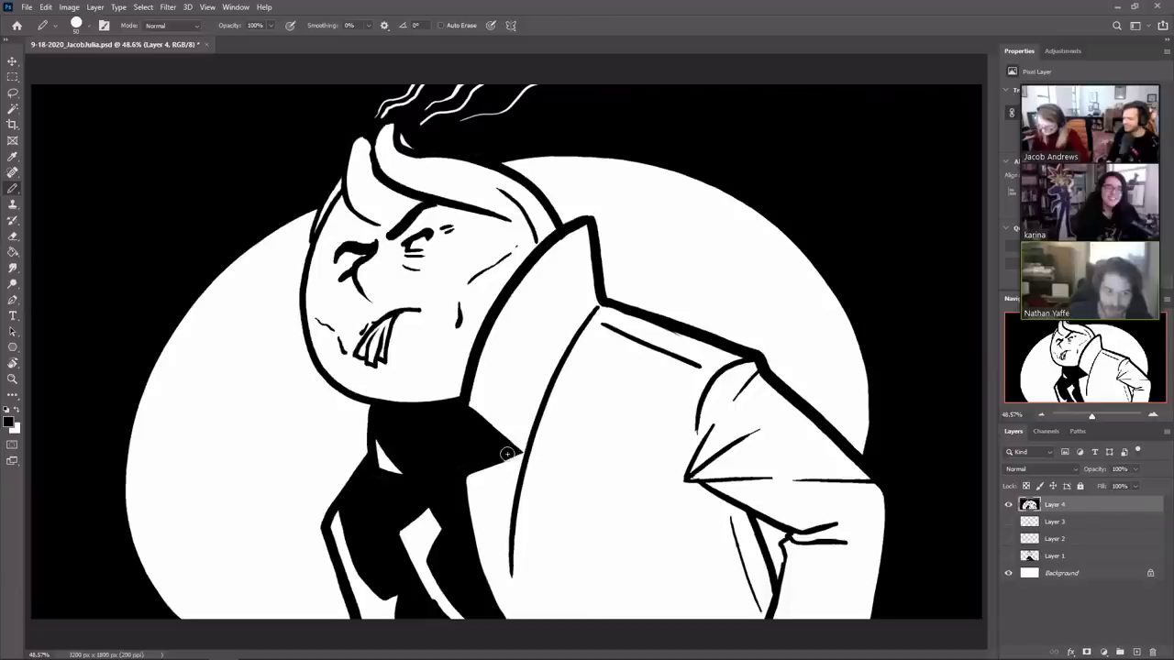
key("e")
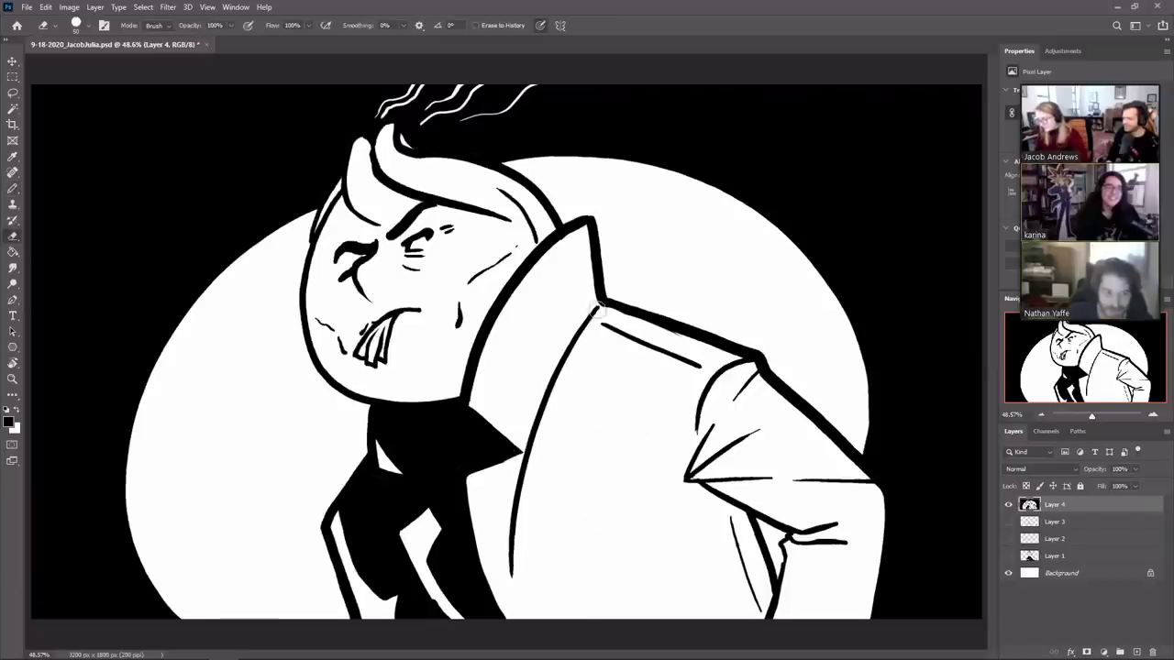
left_click_drag(600, 307, 550, 393)
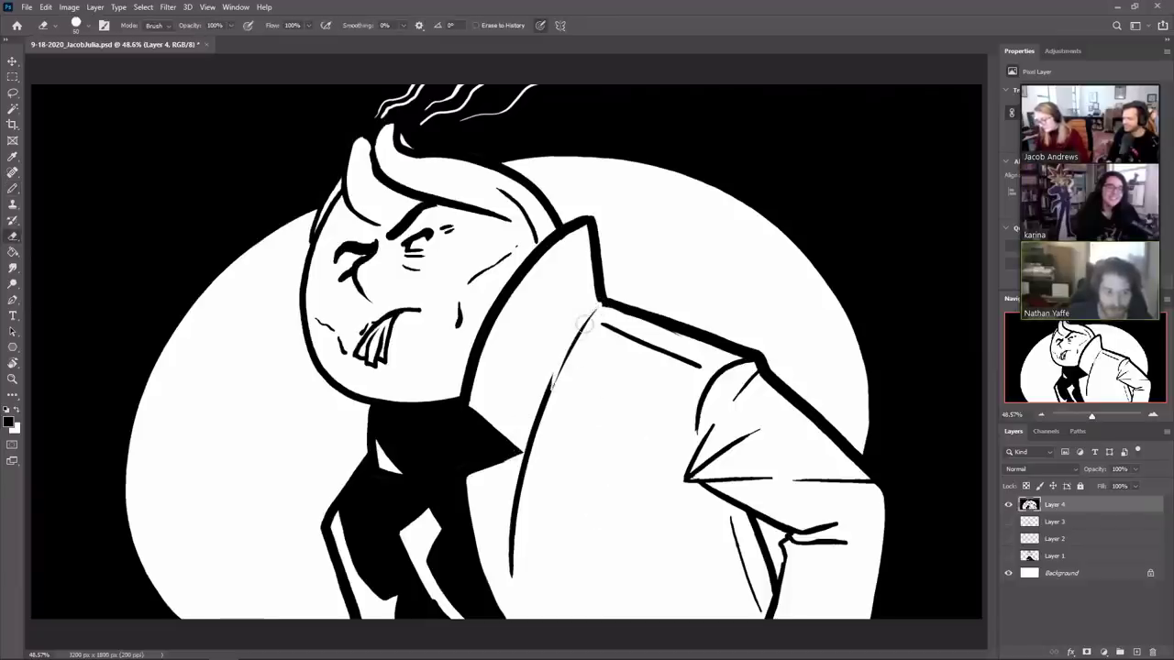
key("b")
left_click_drag(595, 311, 551, 393)
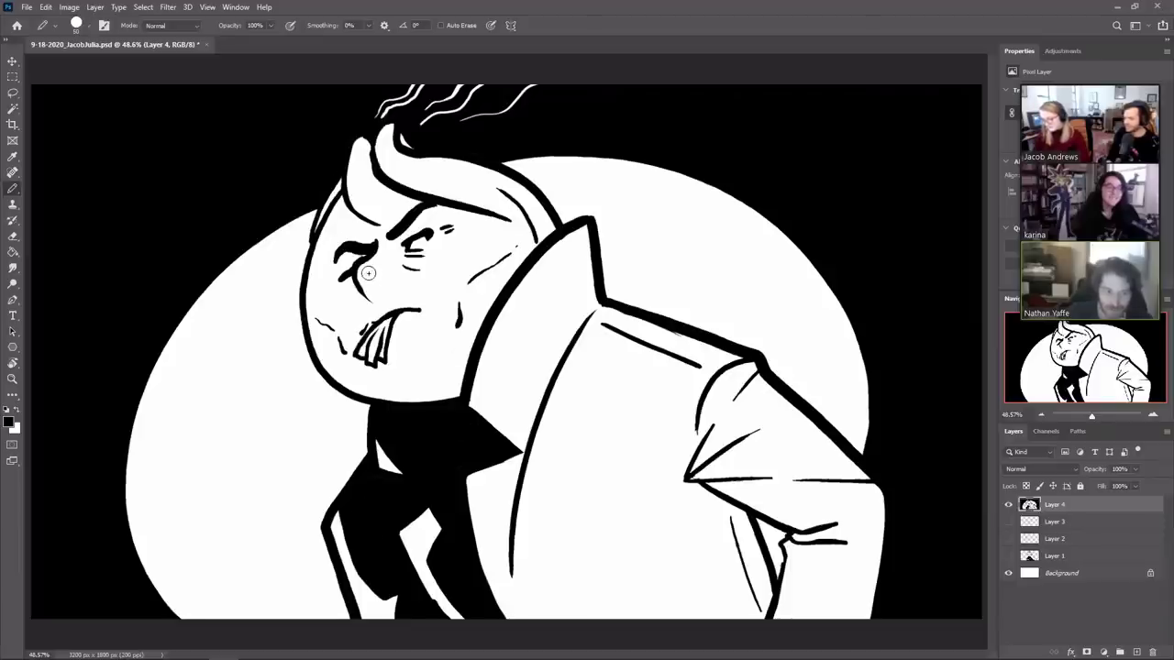
Step: Draw the pointed tip and underside of the nose between the eyes and the mouth
left_click_drag(381, 274, 369, 272)
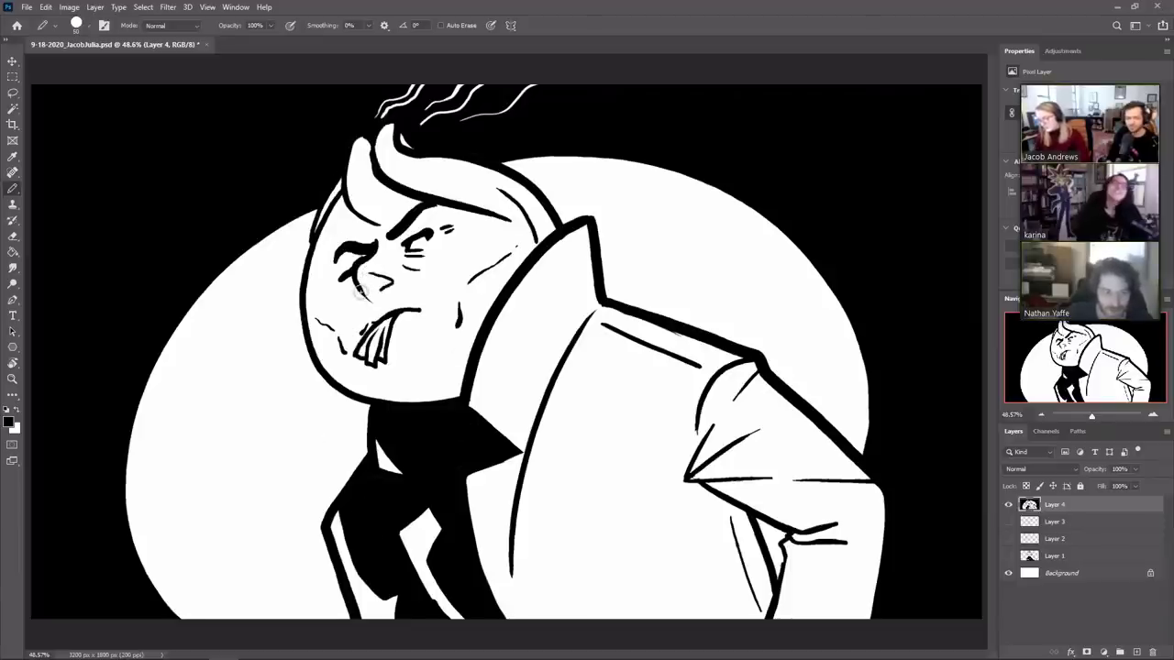
key("e")
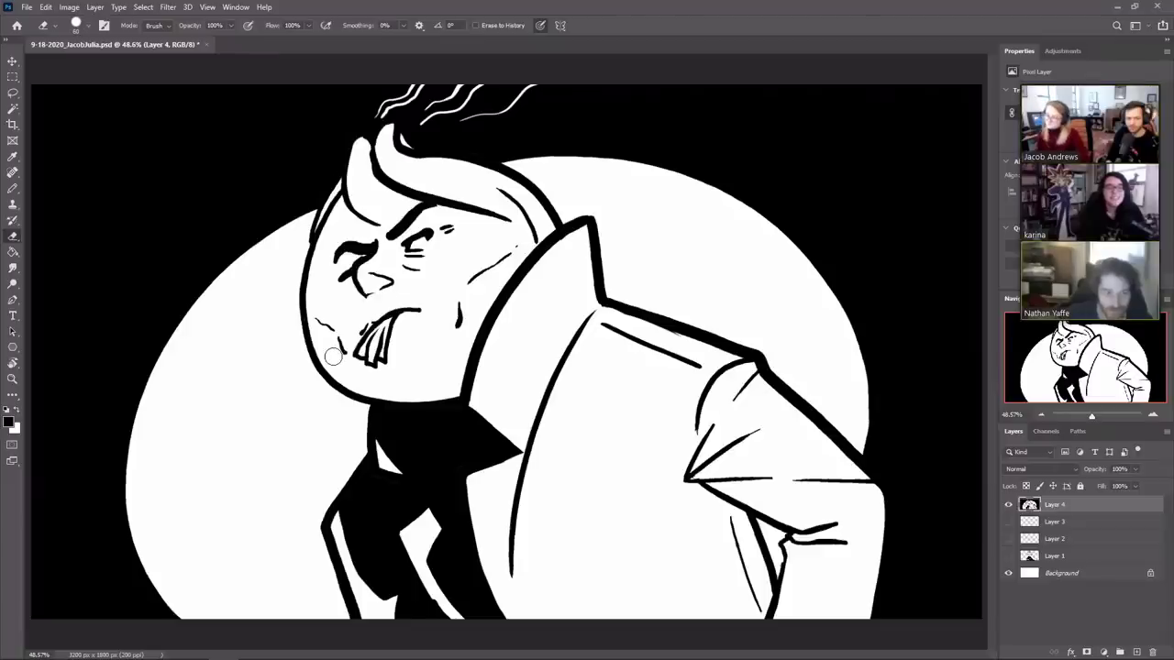
key("b")
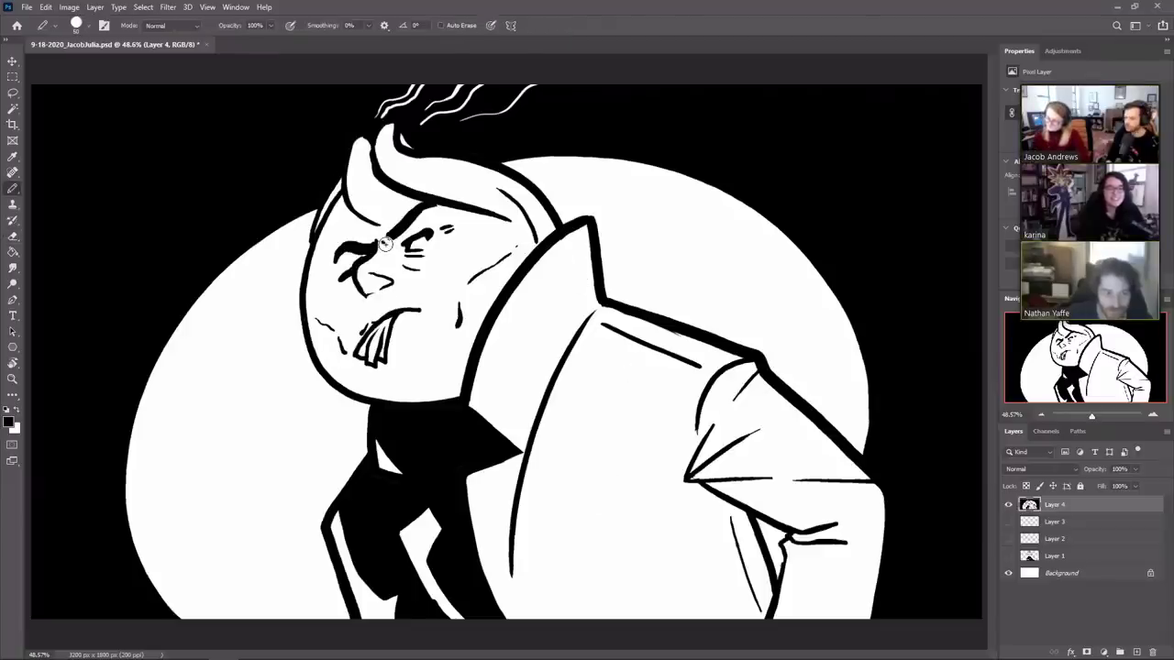
Step: Redraw the lower end of the front hair lock down to the inner brow and trim its end
left_click_drag(385, 243, 379, 220)
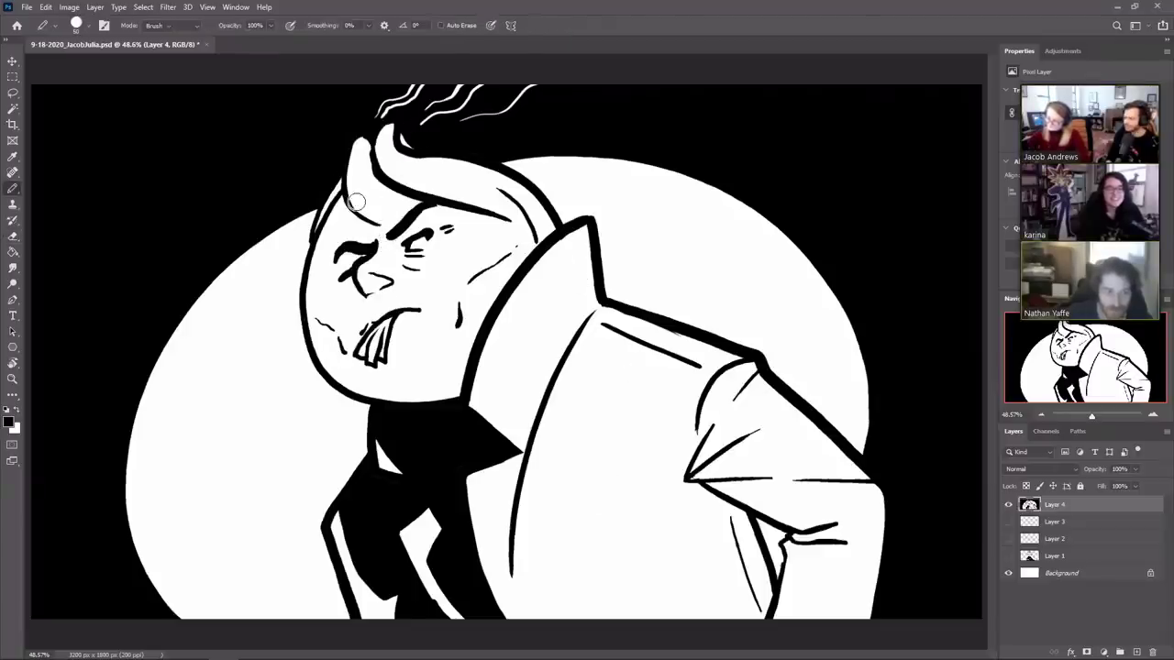
left_click_drag(375, 229, 382, 241)
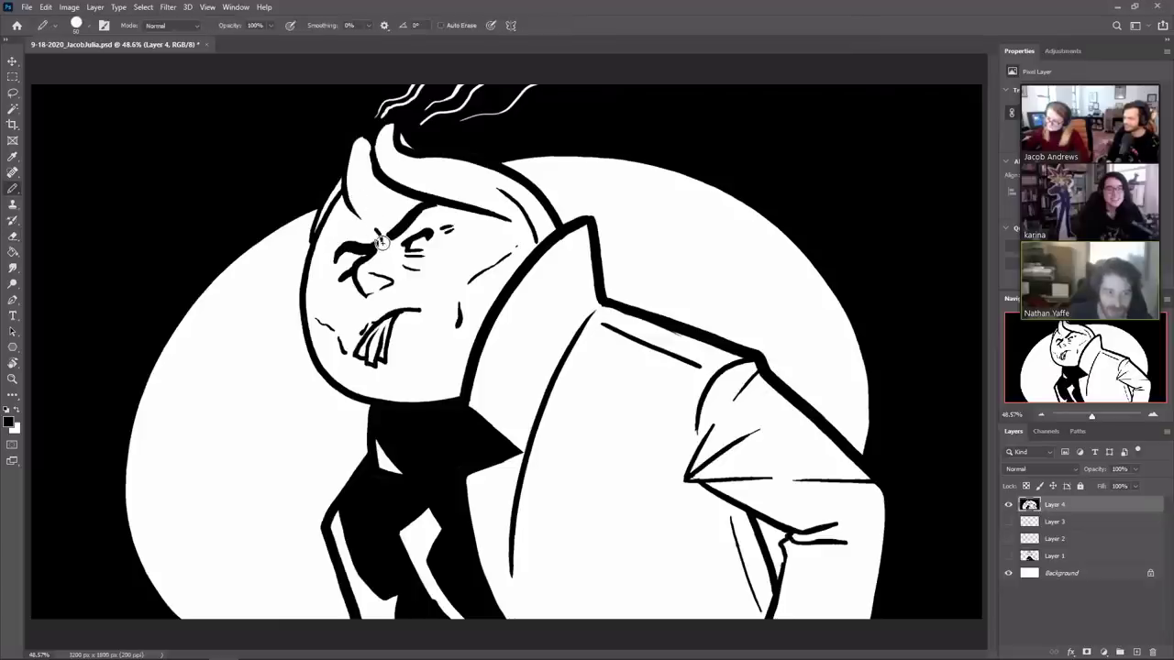
key("e")
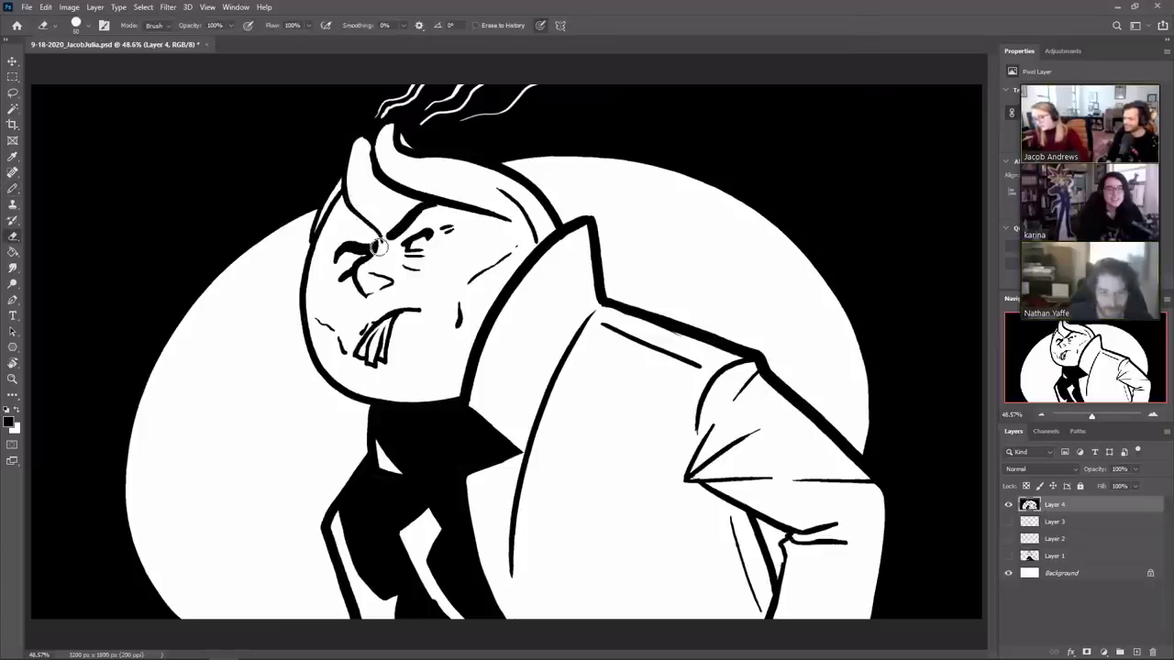
key("b")
key("e")
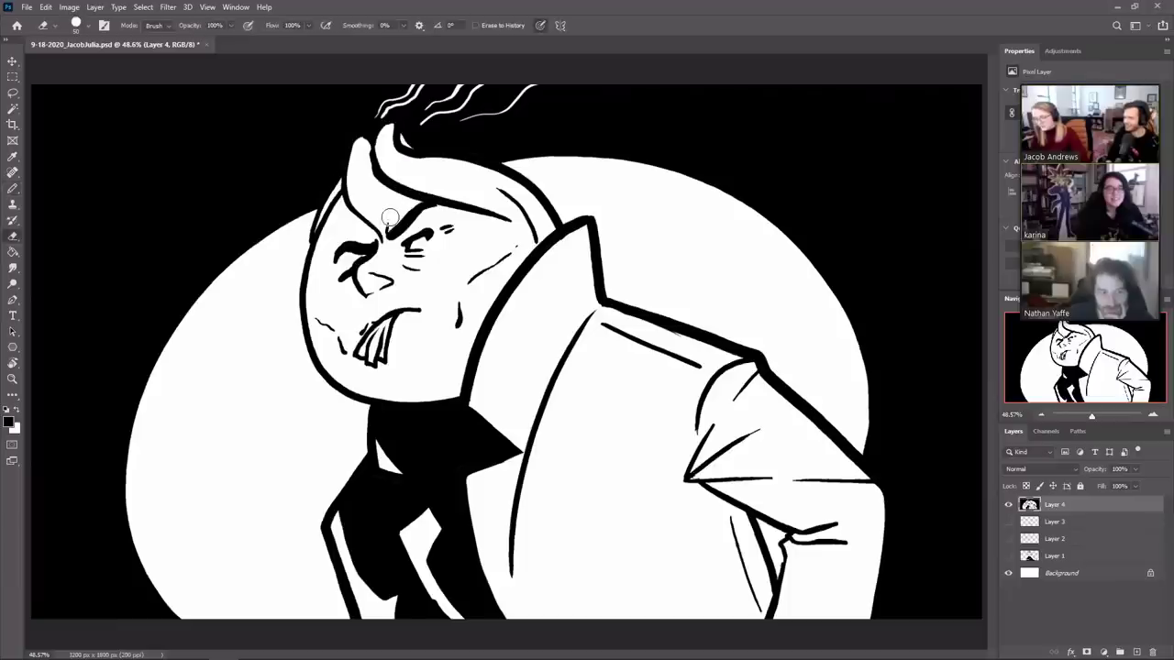
Step: Draw a short frown crease above the near brow and trim the tip of the swept hair's lower line
key("b")
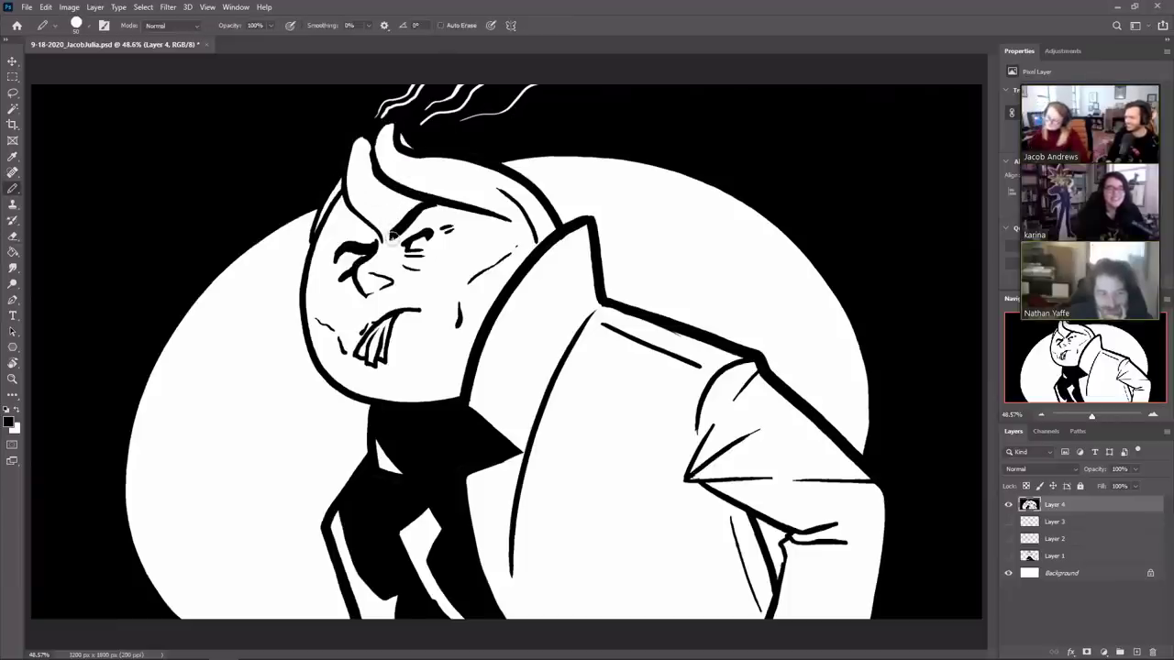
left_click_drag(392, 236, 388, 204)
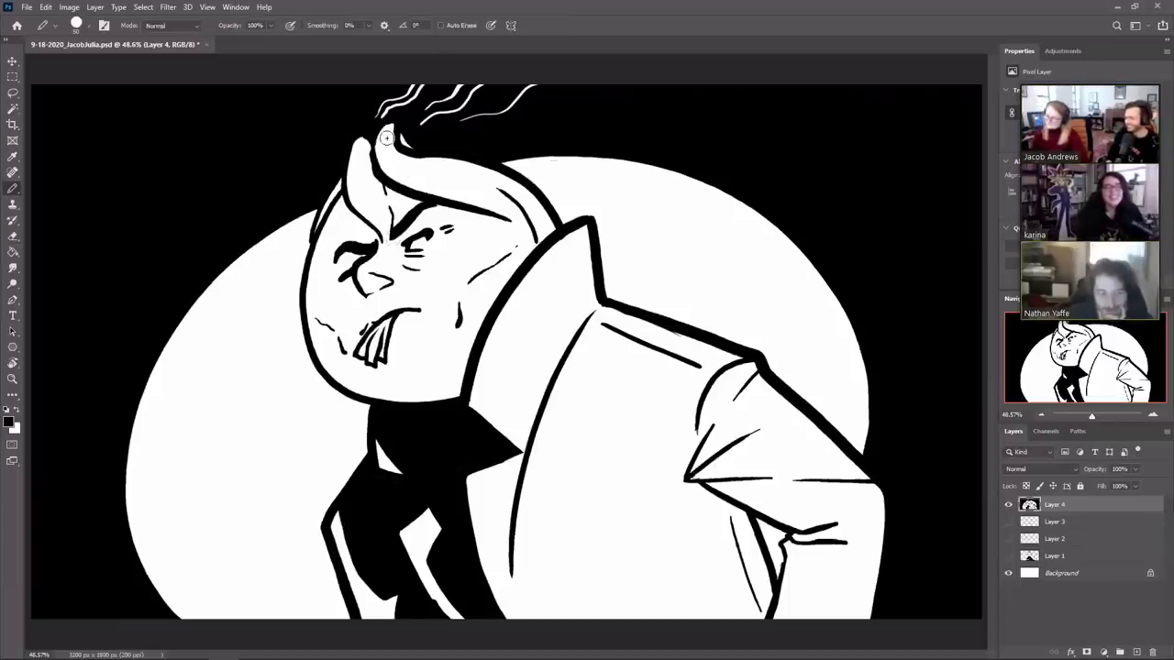
key("e")
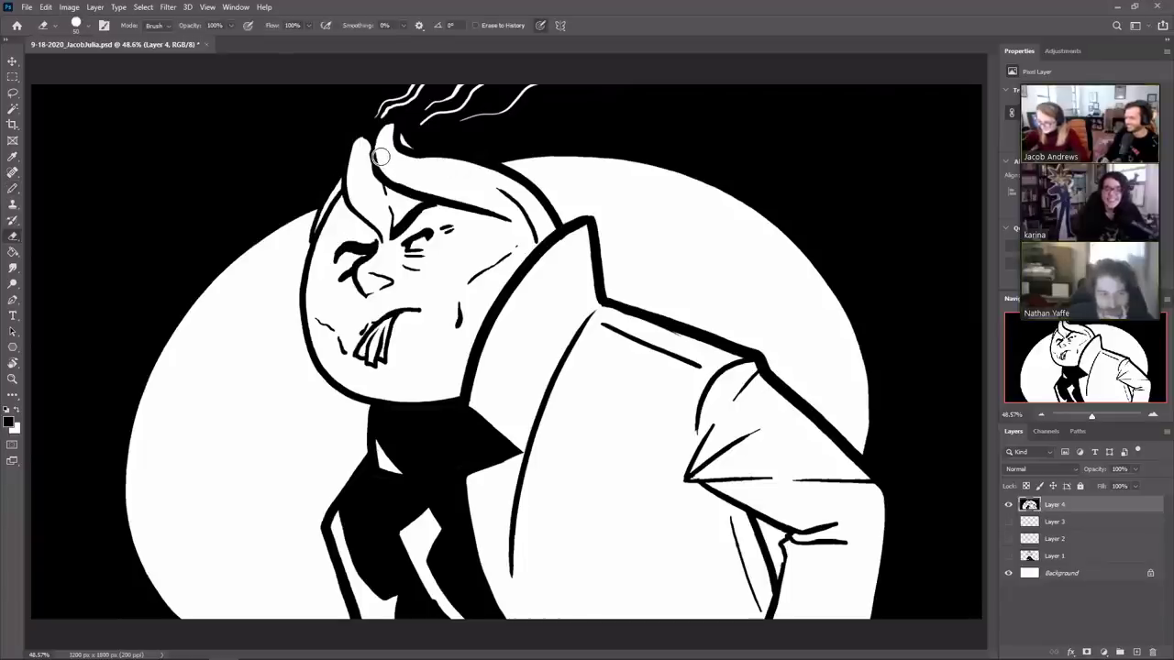
left_click_drag(380, 157, 510, 213)
Step: Outline a shadow shape on the face from the hairline past the far eye to the mouth and along the jaw, blackening the mouth corner
key("b")
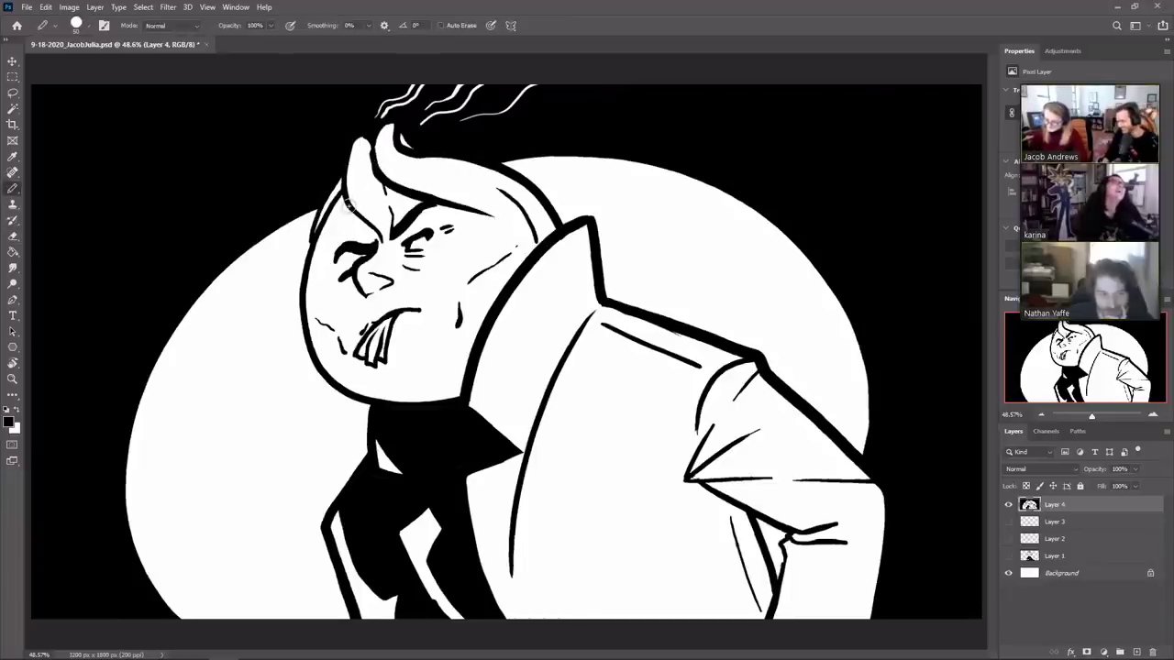
mouse_move(349, 207)
left_mouse_down()
mouse_move(334, 232)
mouse_move(342, 286)
left_mouse_up()
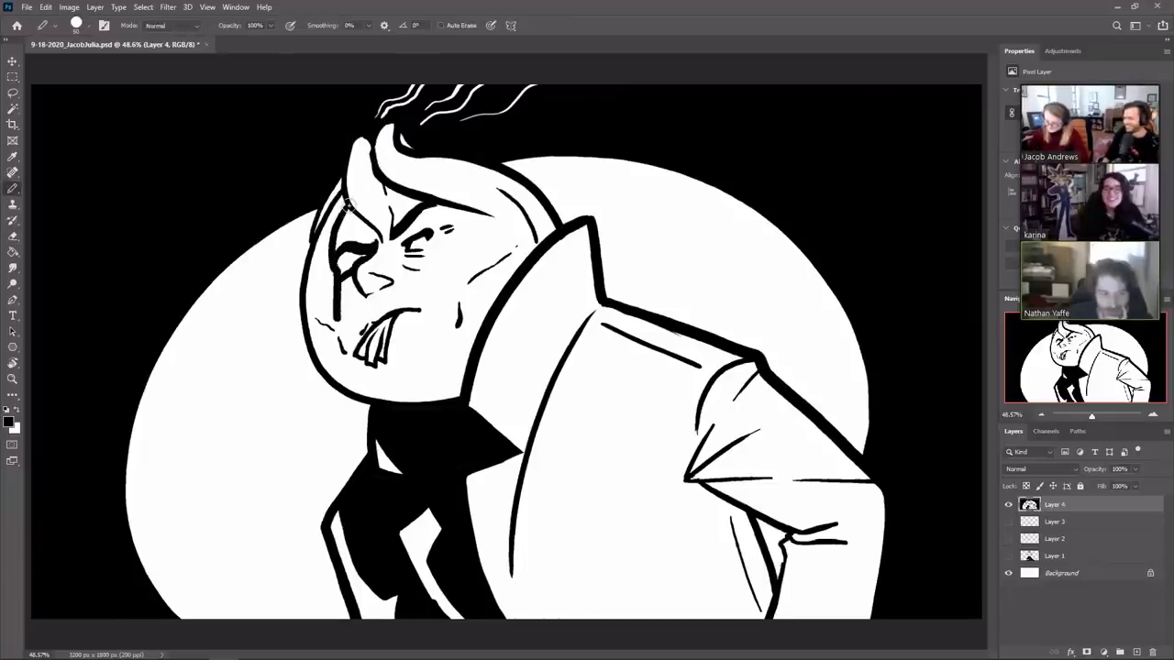
mouse_move(343, 352)
left_mouse_down()
mouse_move(364, 375)
mouse_move(369, 364)
left_mouse_up()
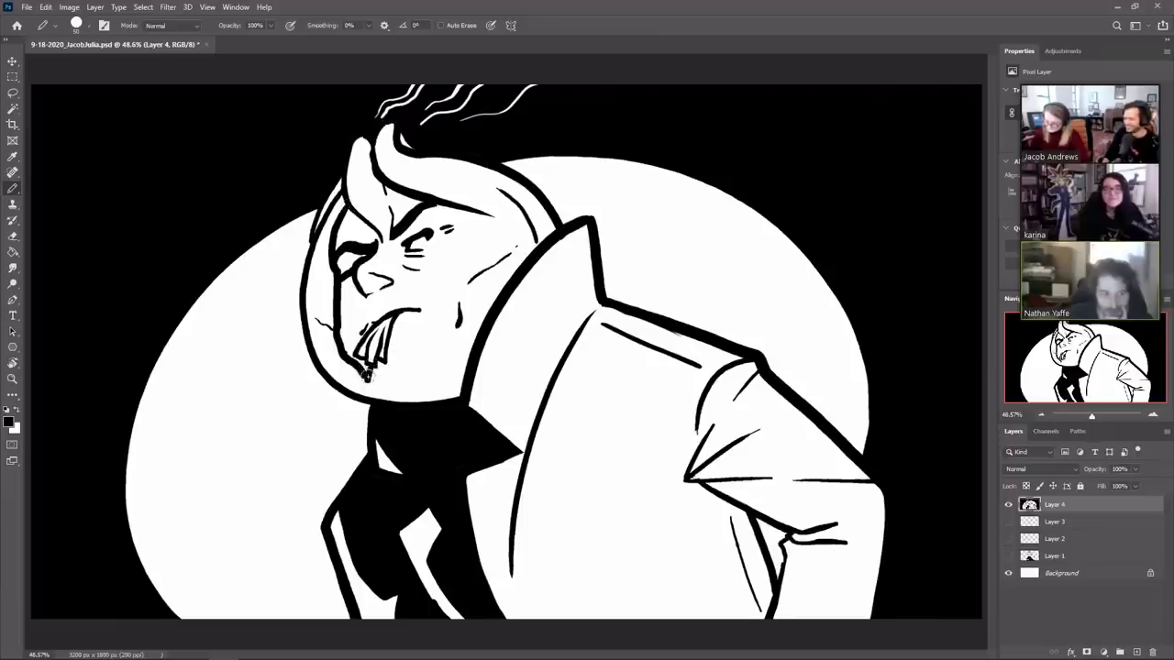
key("g")
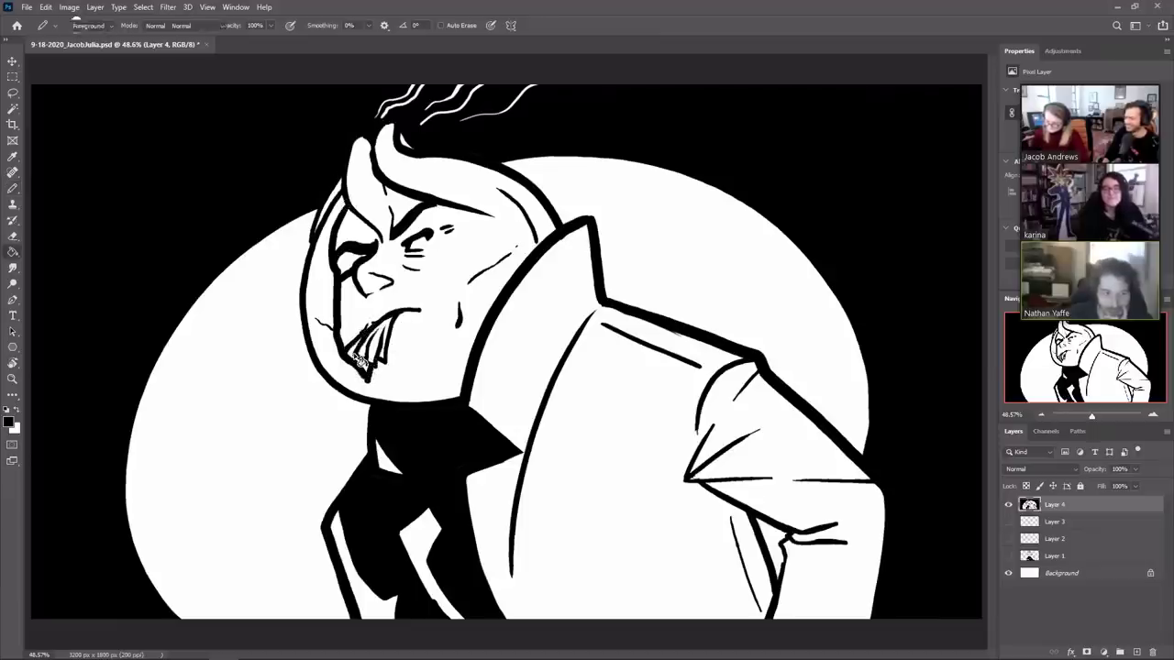
key("b")
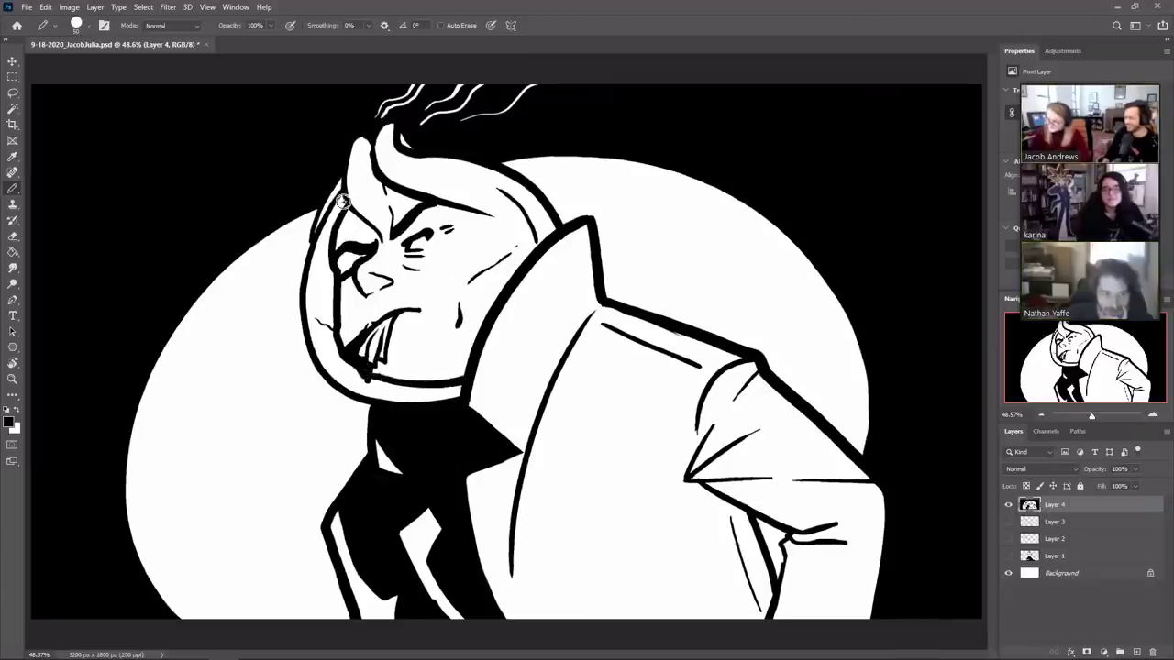
Step: Draw a rim-light edge just inside the head outline and fill the shadow between it and the face with black
mouse_move(341, 202)
left_mouse_down()
mouse_move(315, 268)
mouse_move(318, 327)
left_mouse_up()
left_click_drag(340, 205, 324, 349)
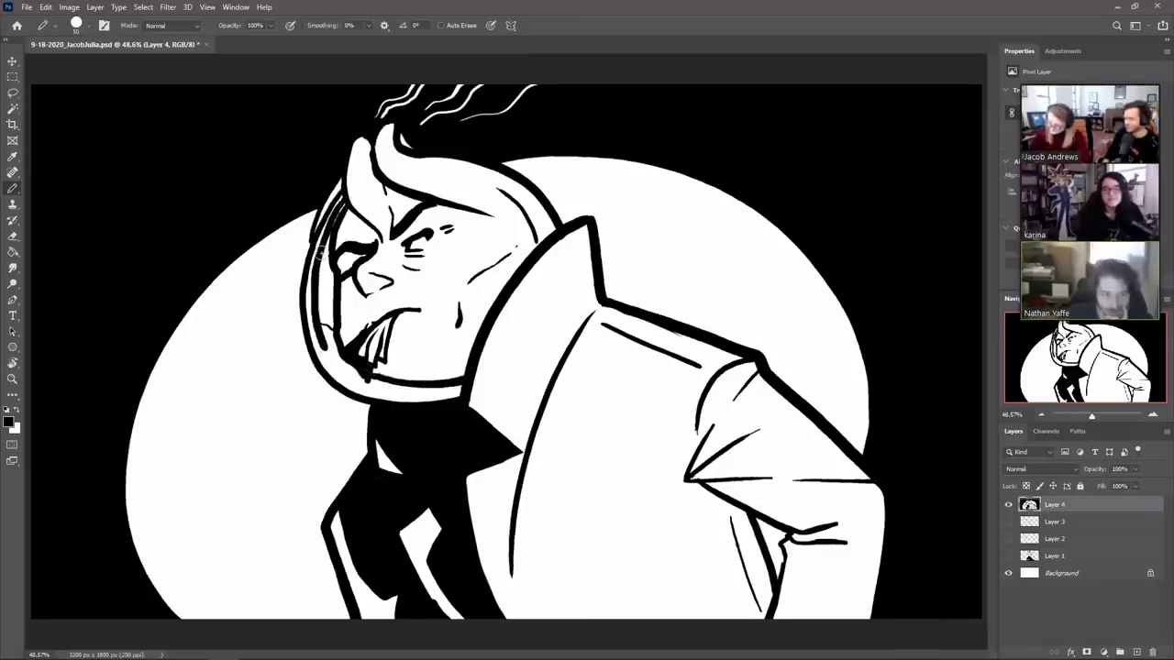
mouse_move(317, 271)
left_mouse_down()
mouse_move(314, 337)
mouse_move(341, 378)
mouse_move(458, 393)
left_mouse_up()
key("ctrl+z")
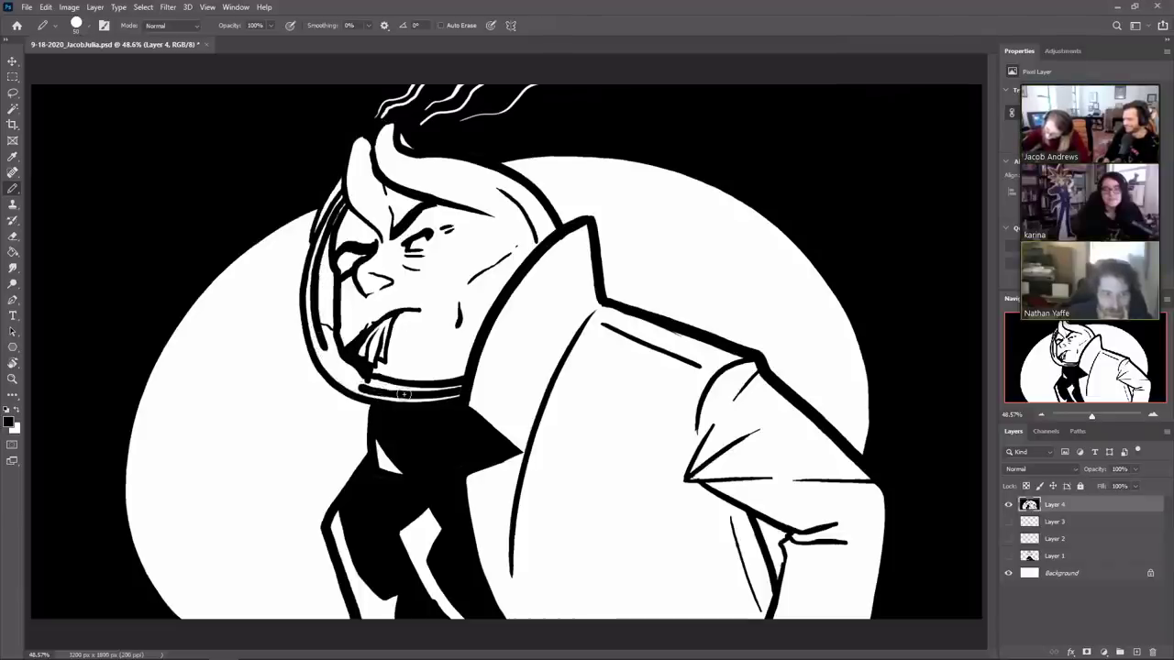
key("g")
left_click(329, 311)
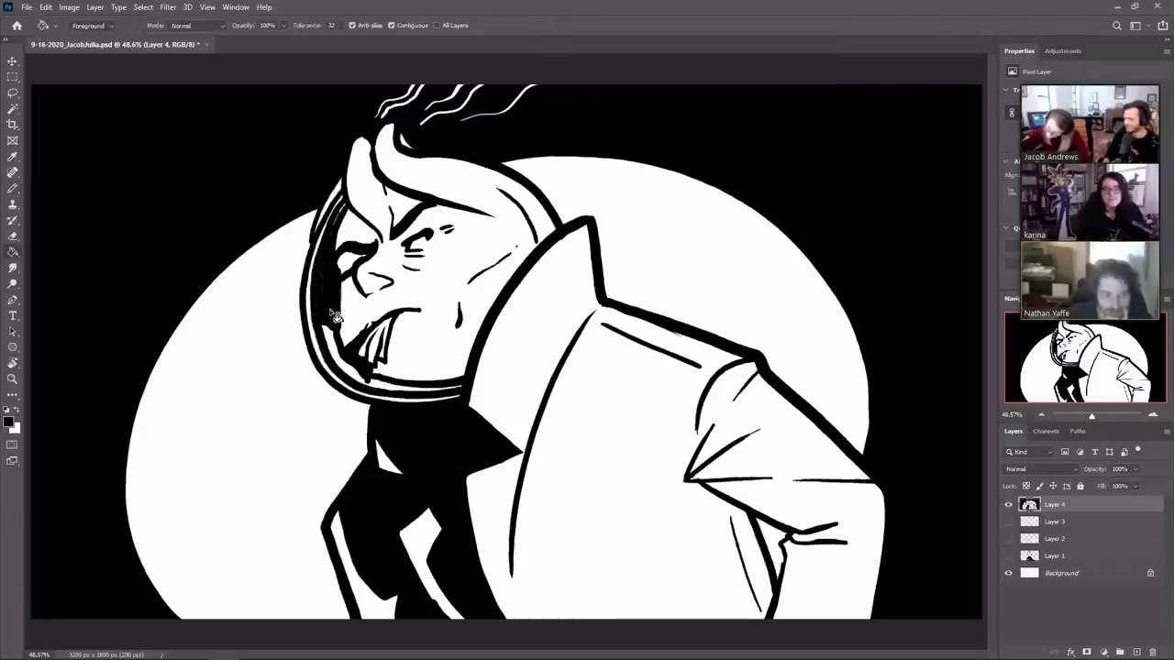
left_click(323, 328)
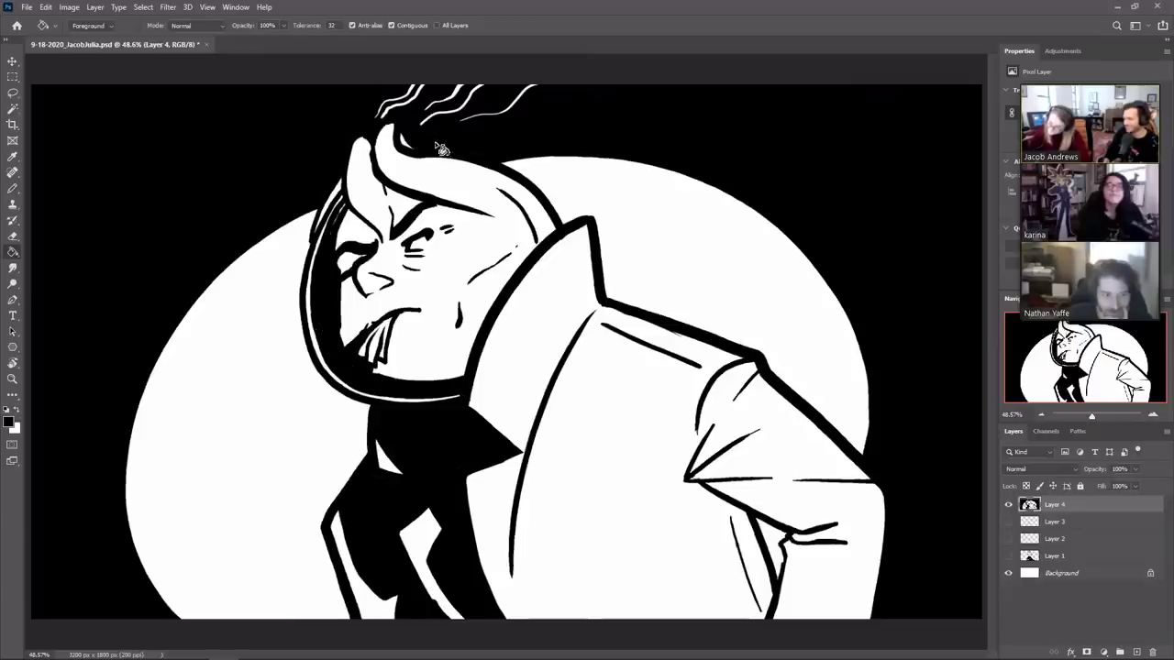
Step: Outline a shadow under the nose toward the mouth and fill it and the adjoining far cheek with black
key("b")
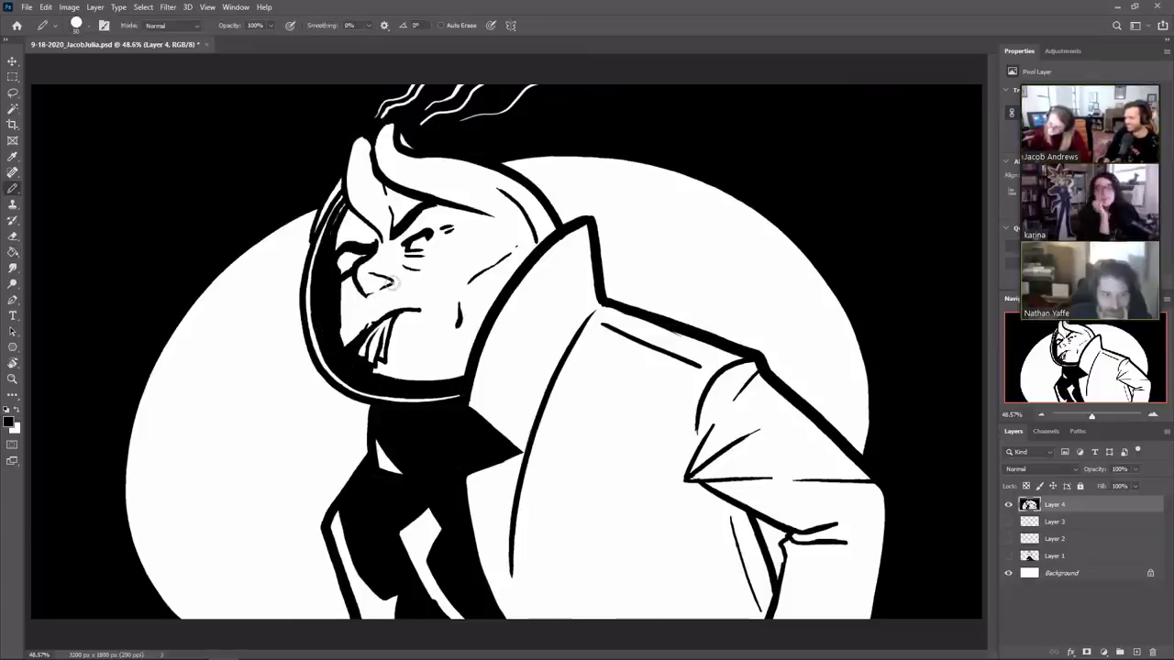
mouse_move(356, 284)
left_mouse_down()
mouse_move(342, 291)
mouse_move(390, 281)
left_mouse_up()
key("g")
key("b")
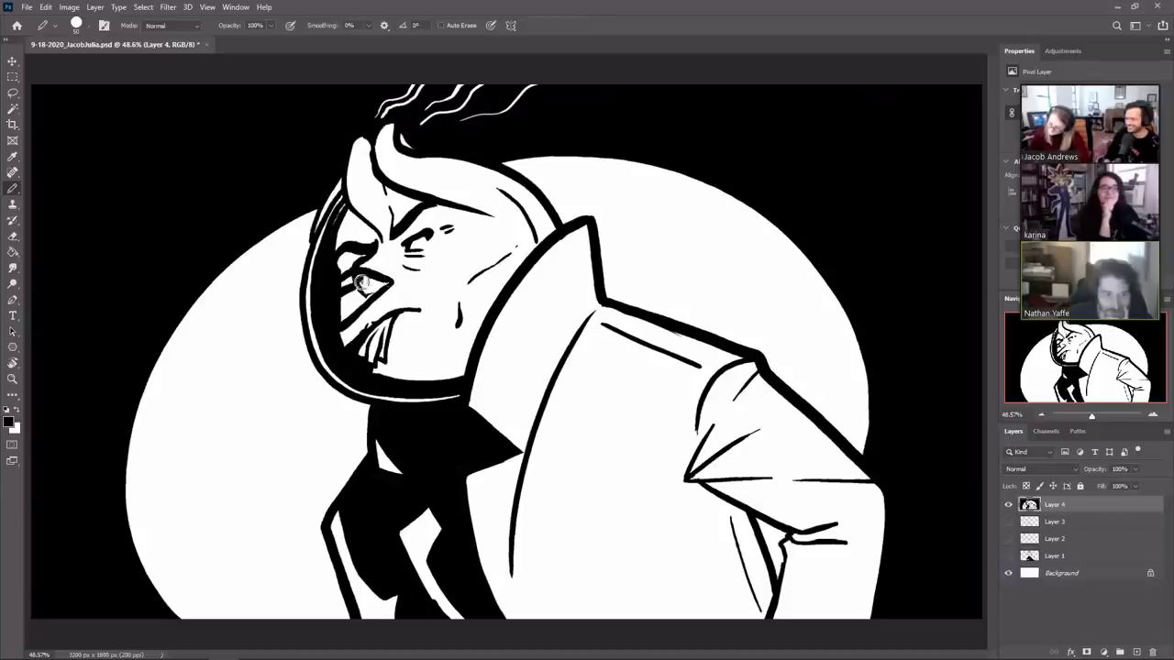
key("g")
left_click(359, 302)
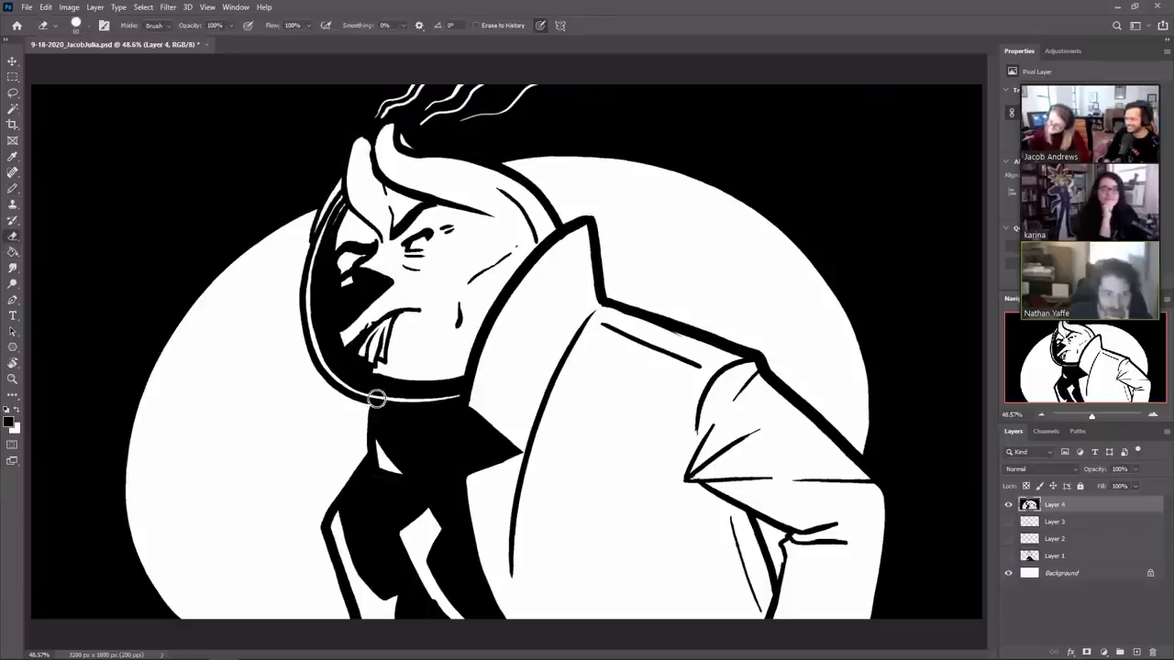
key("b")
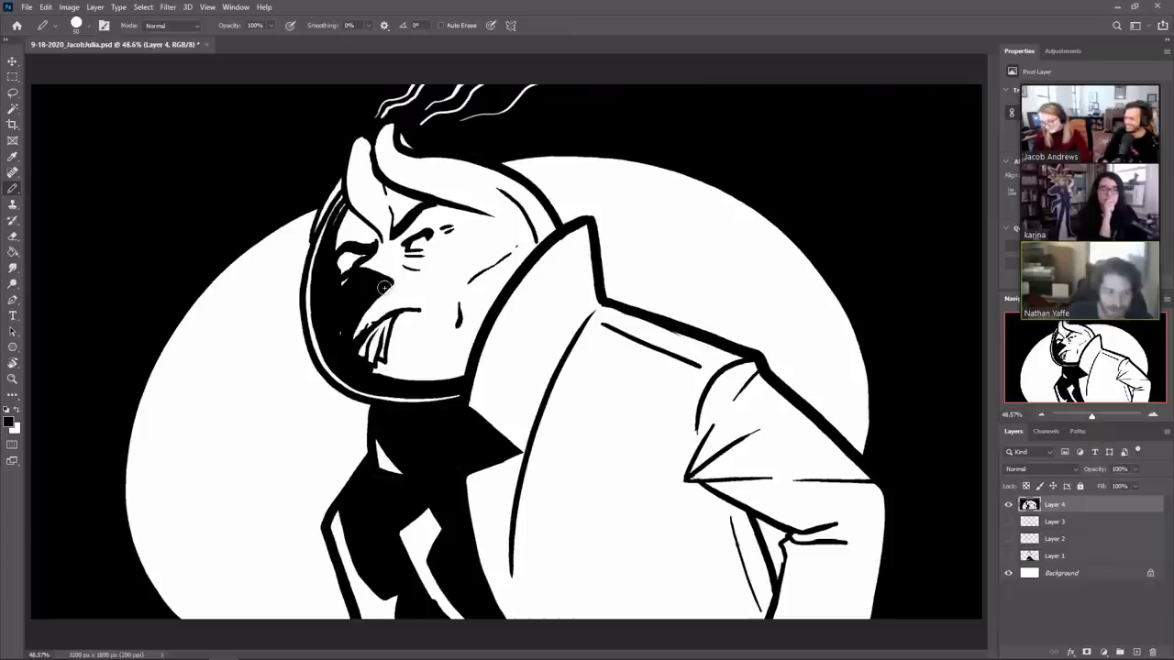
Step: Refine the tip of the black shadow under the nose and the edge of the far brow
key("e")
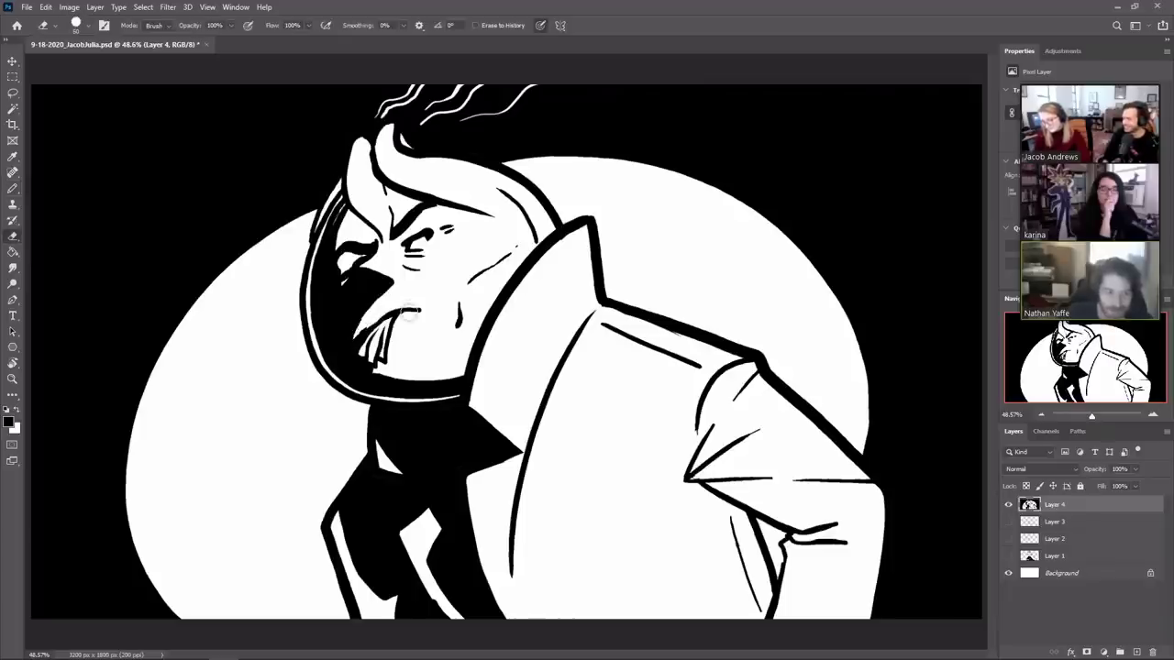
key("b")
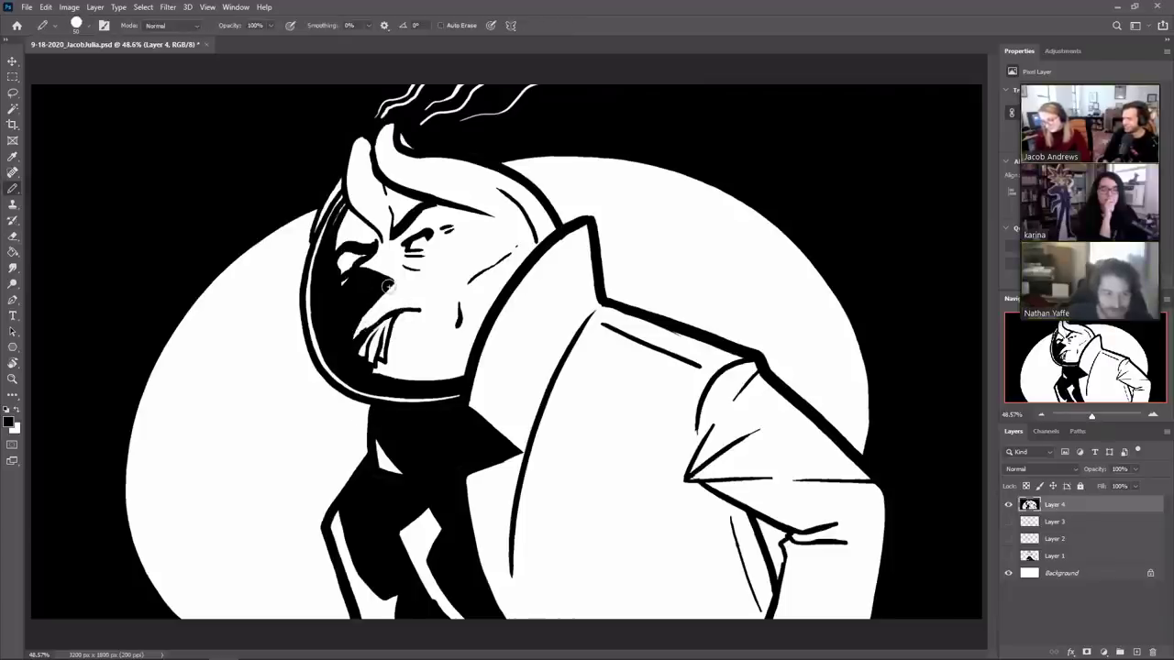
key("e")
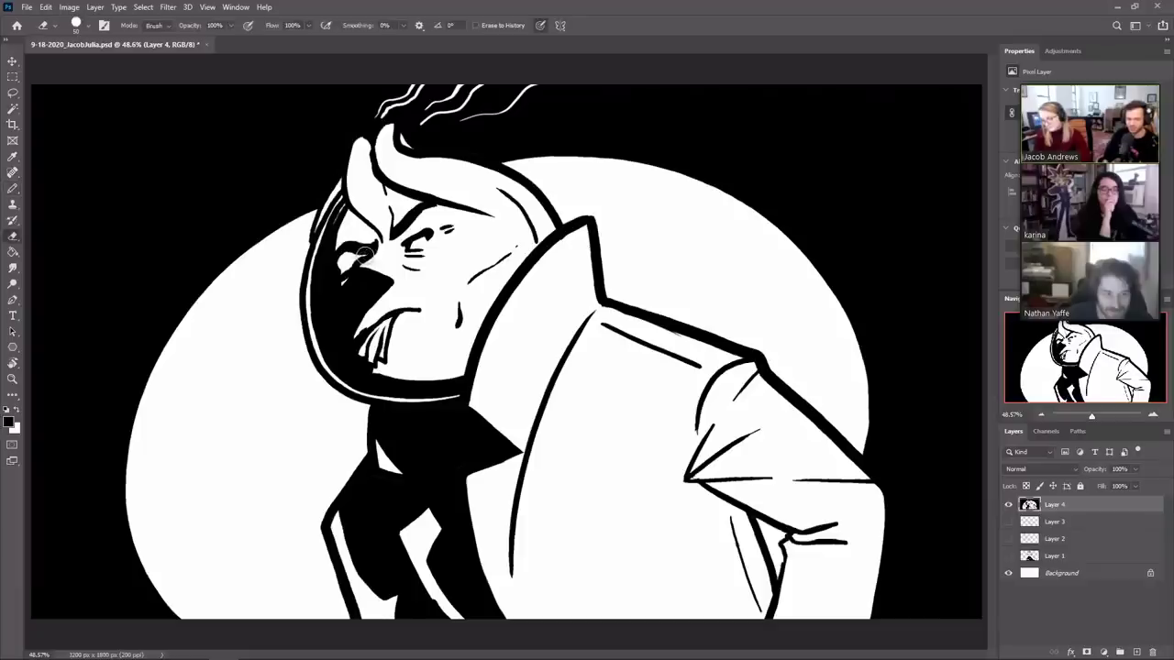
key("b")
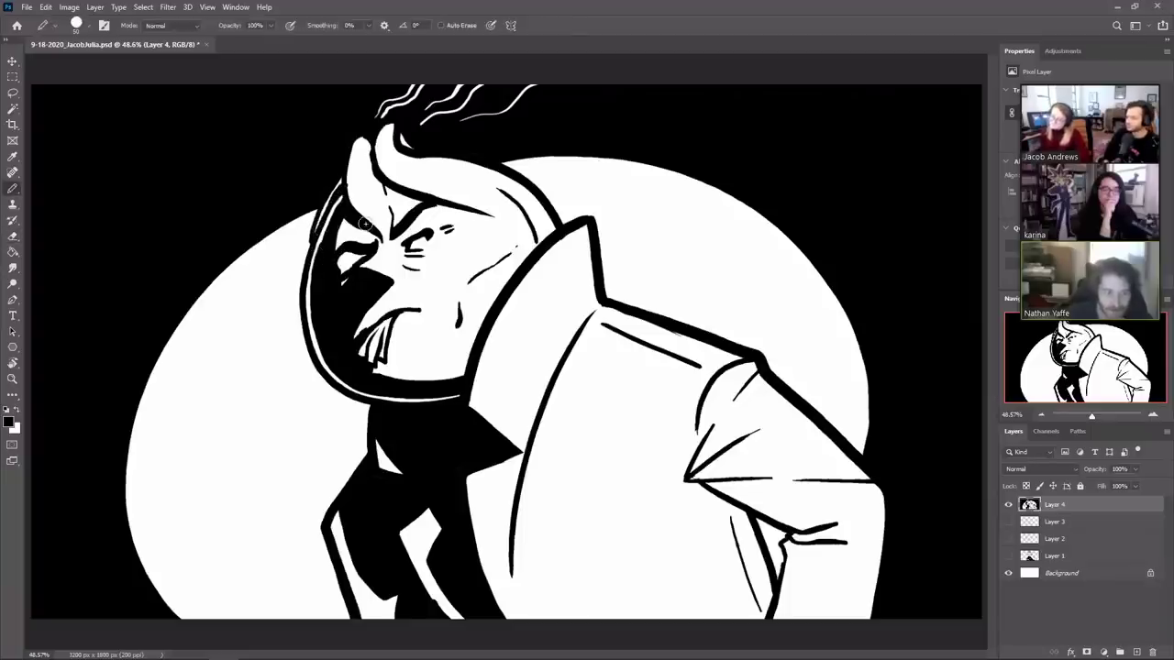
Step: Draw strand lines inside the swept hair and the front tuft, and try a crease inside the collar's back edge
mouse_move(504, 203)
left_mouse_down()
mouse_move(432, 171)
mouse_move(411, 176)
left_mouse_up()
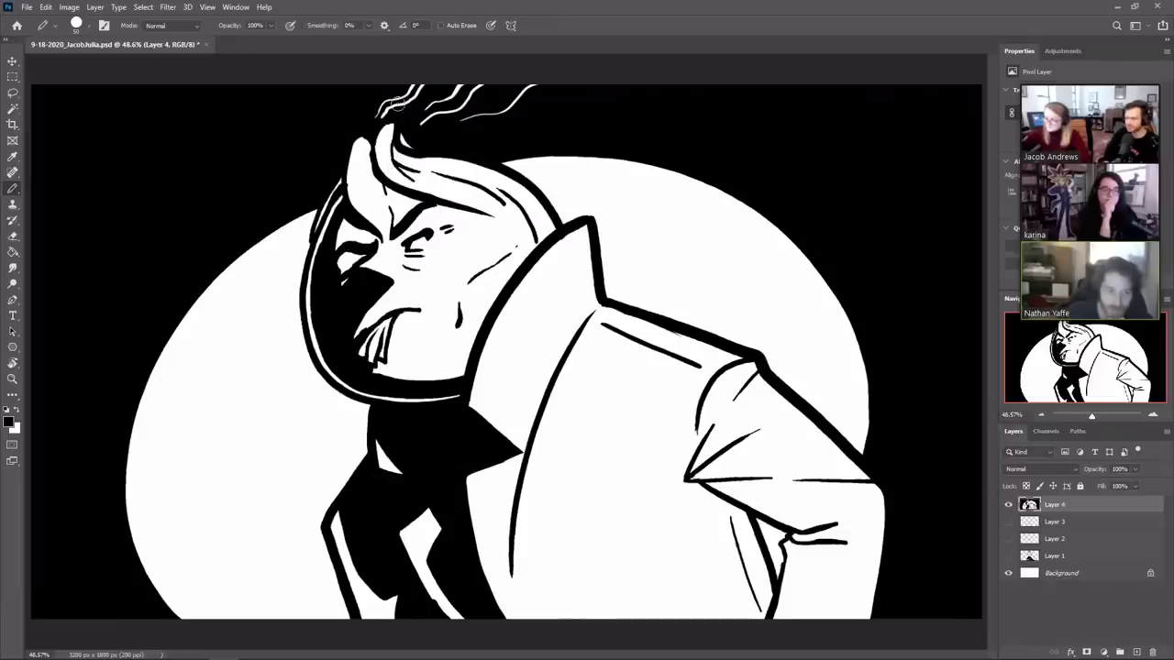
left_click_drag(371, 151, 384, 191)
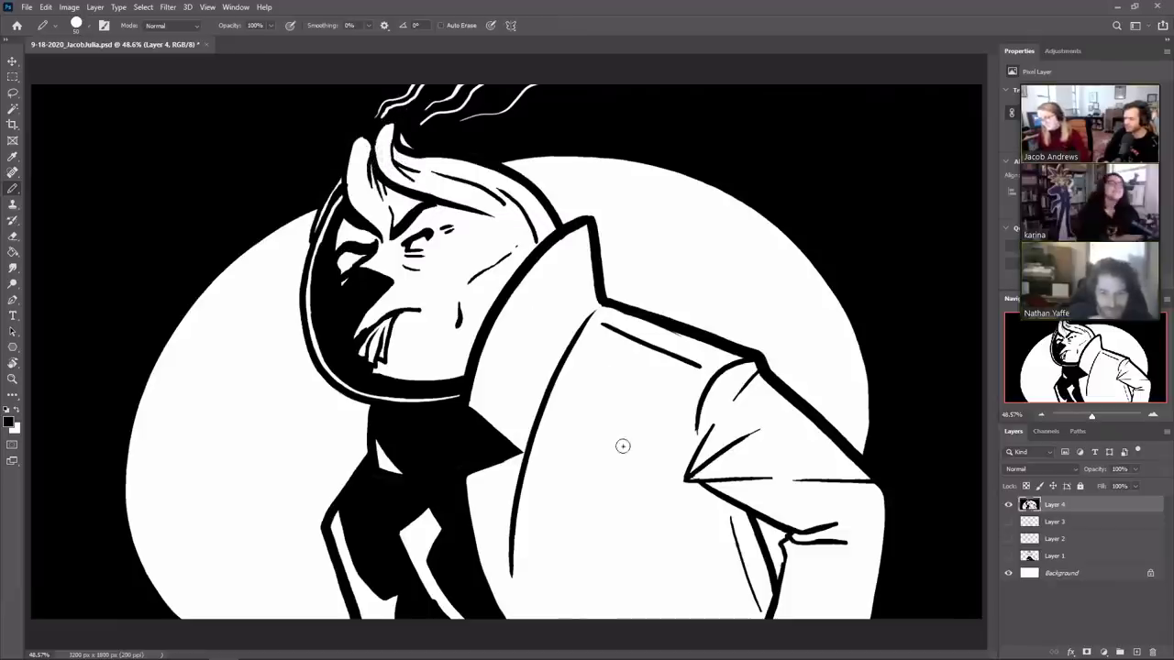
left_click_drag(581, 300, 570, 233)
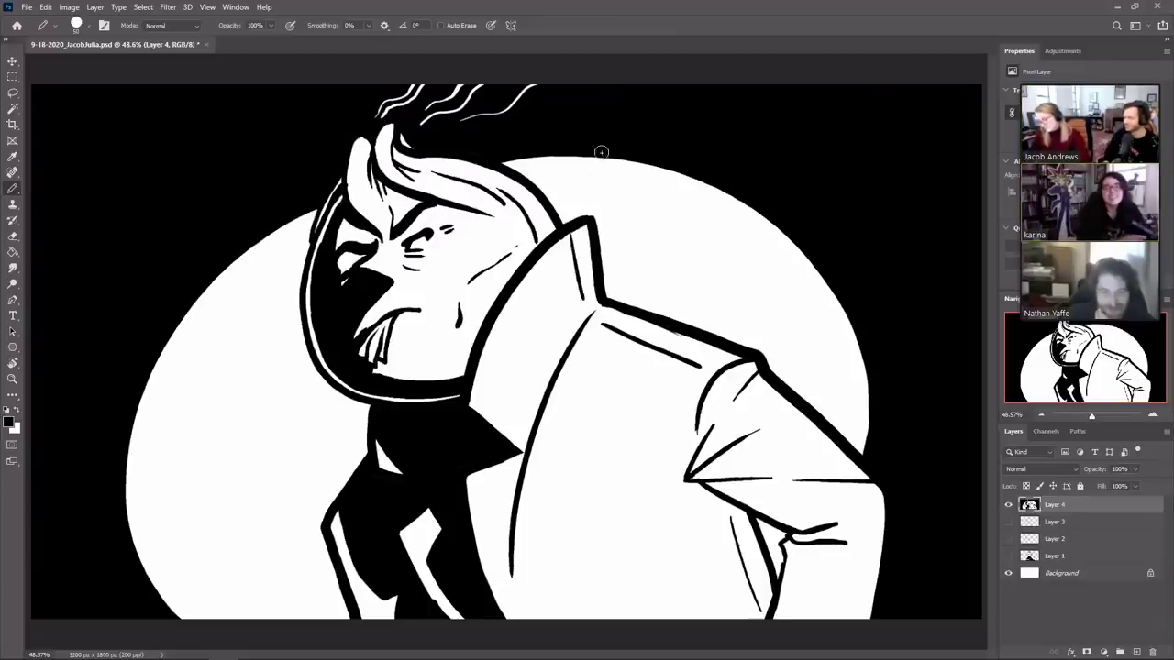
key("ctrl+z")
Step: Erase the thick shoulder seam and redraw it as a thinner, broken line running from the collar base toward the sleeve
key("e")
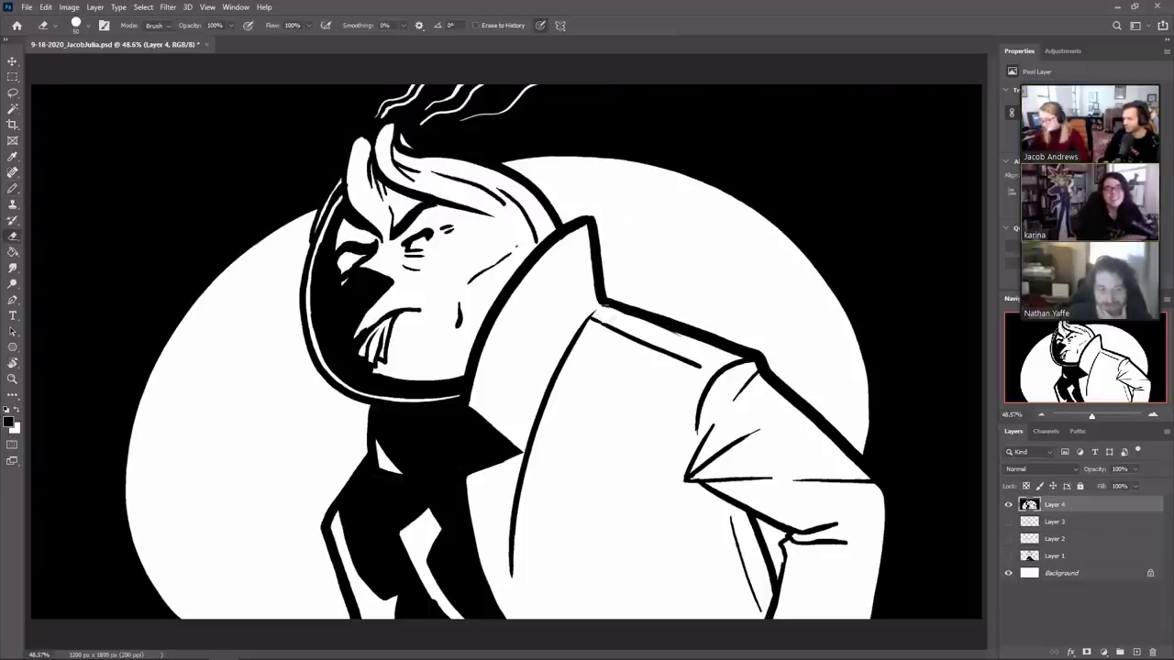
left_click_drag(594, 322, 699, 365)
key("b")
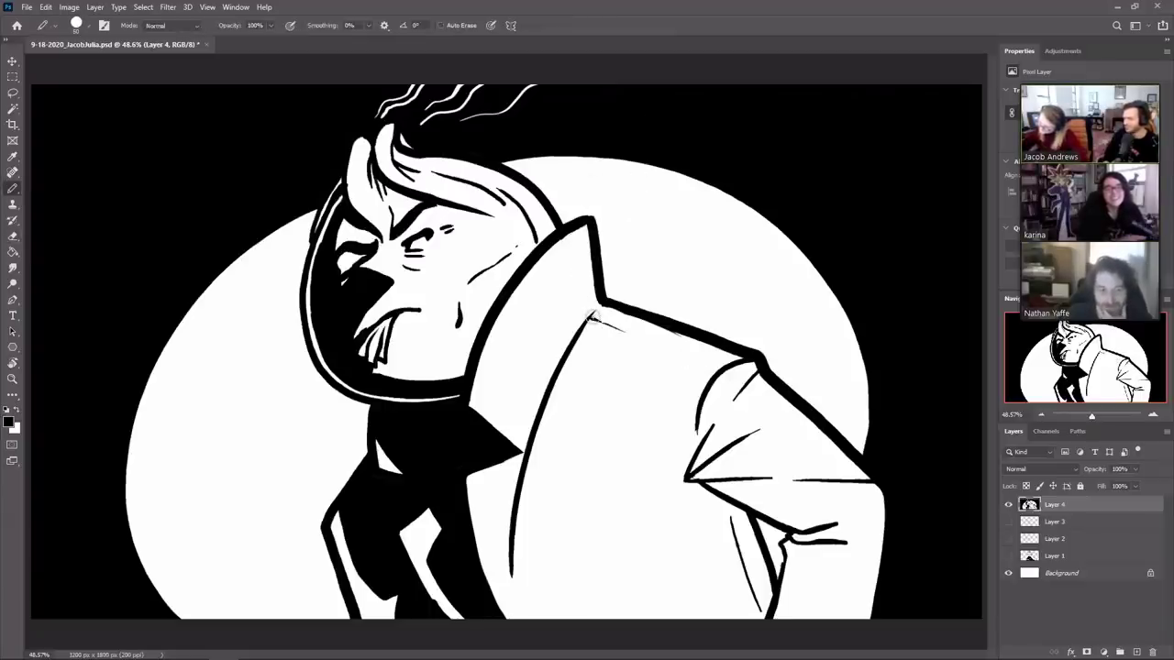
left_click_drag(591, 317, 674, 360)
key("e")
left_click_drag(594, 327, 684, 366)
key("b")
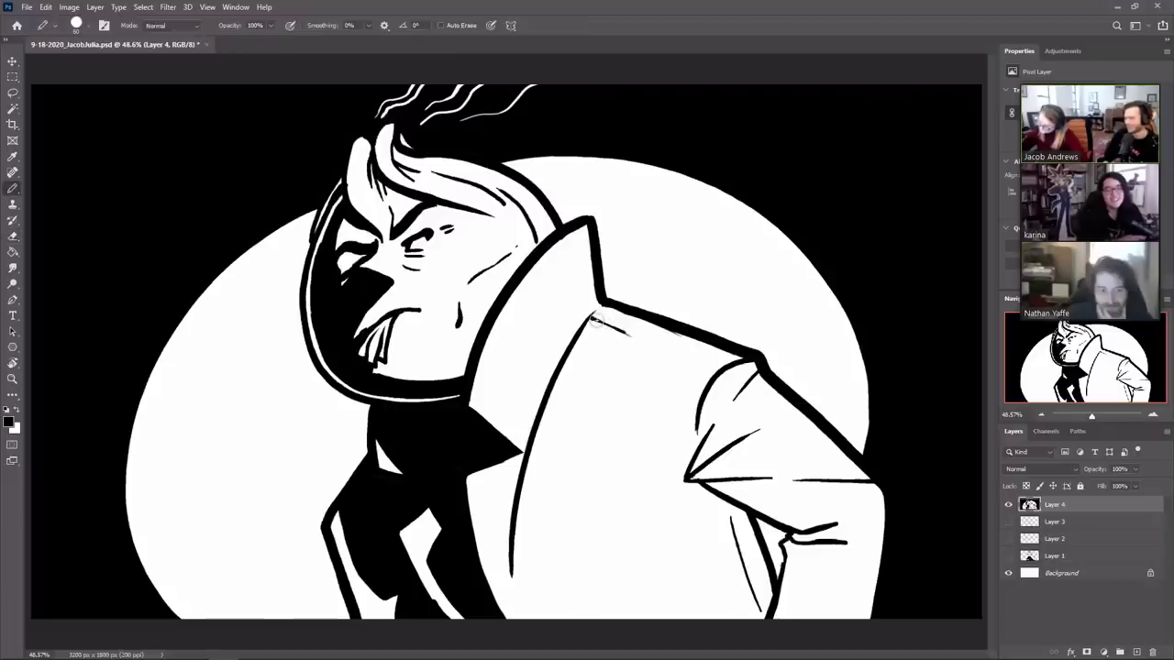
left_click_drag(593, 317, 680, 364)
key("e")
key("b")
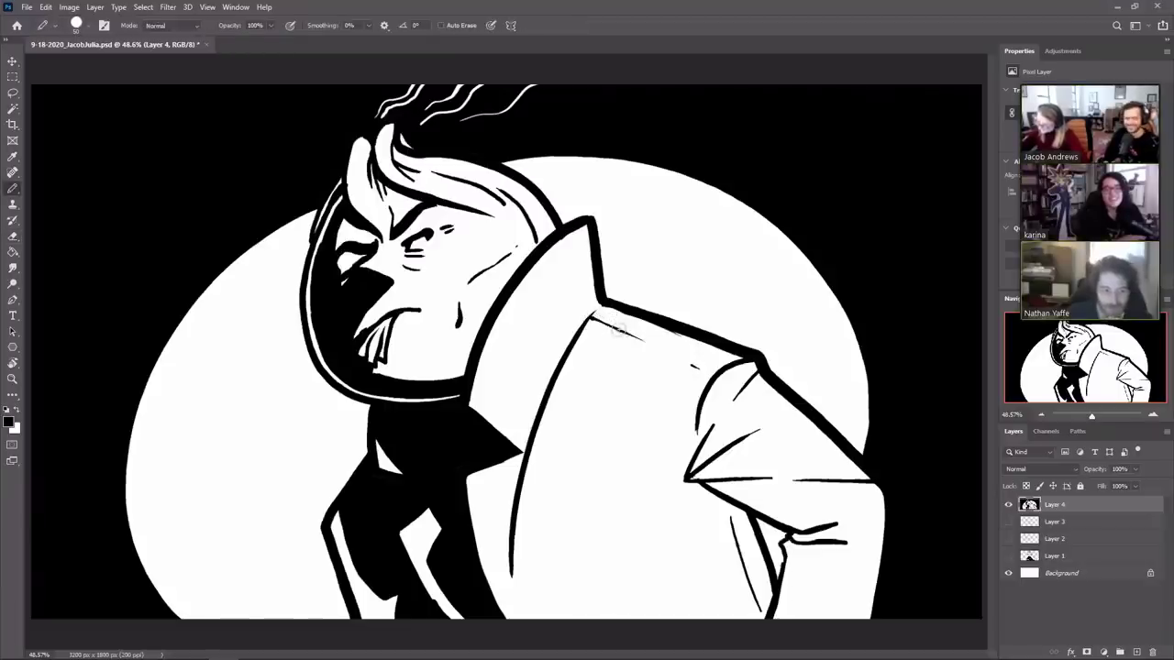
left_click_drag(612, 326, 677, 361)
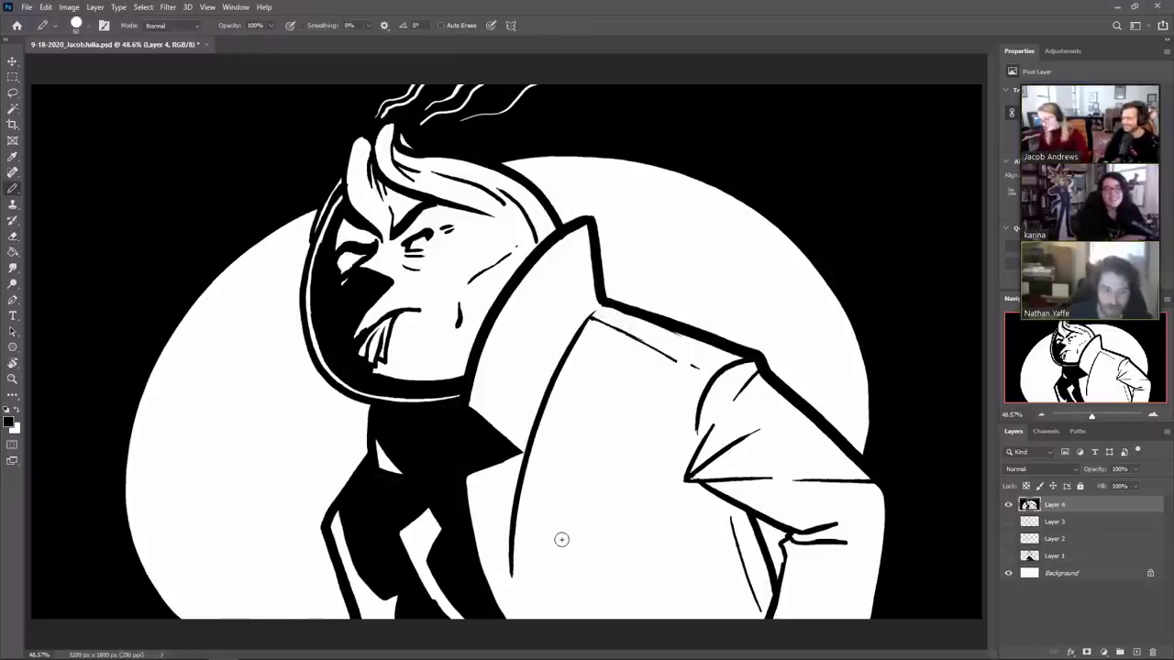
Step: Draw two parallel slanted pocket lines on the coat's chest and a short fold line near the armpit
left_click_drag(533, 551, 679, 510)
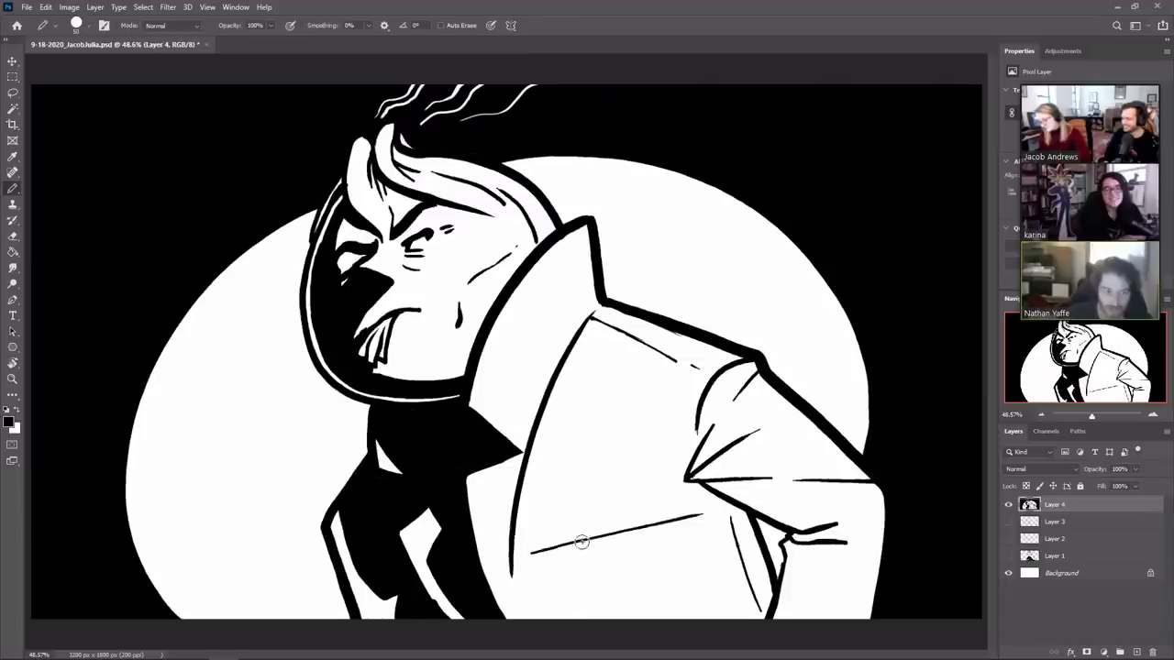
key("ctrl+z")
left_click_drag(541, 549, 678, 510)
key("ctrl+z")
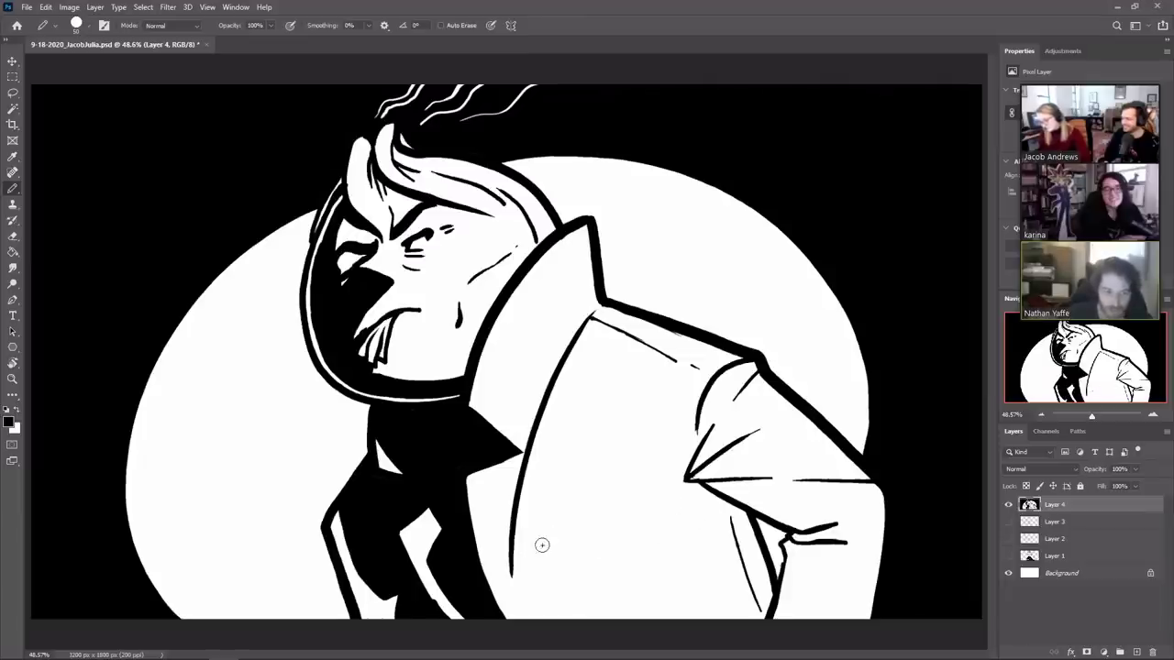
left_click_drag(548, 543, 657, 501)
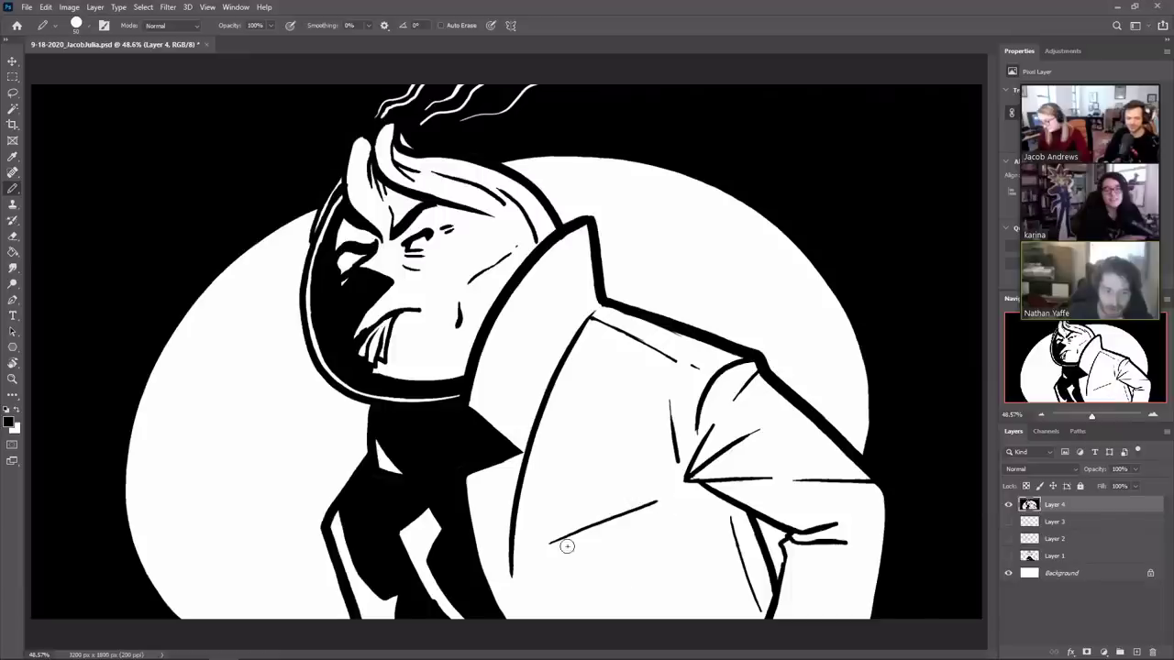
left_click_drag(573, 540, 660, 511)
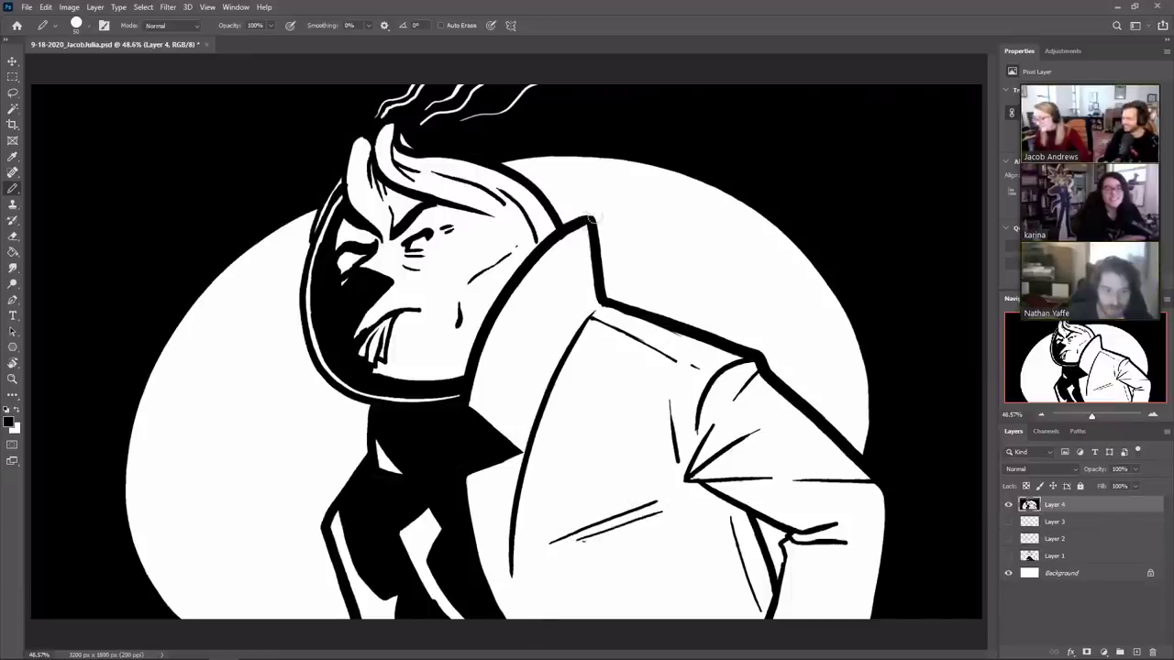
Step: Trim the collar tip and draw thin inner contour lines along the collar's front edge and the lapel below it
key("e")
key("b")
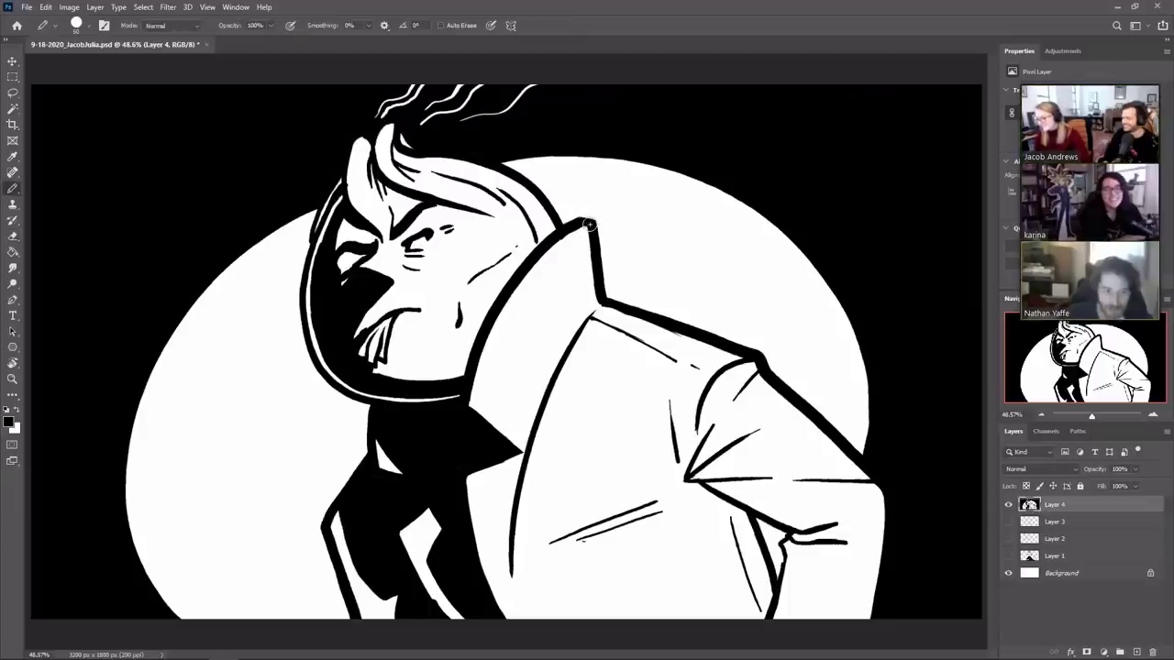
left_click_drag(583, 231, 499, 332)
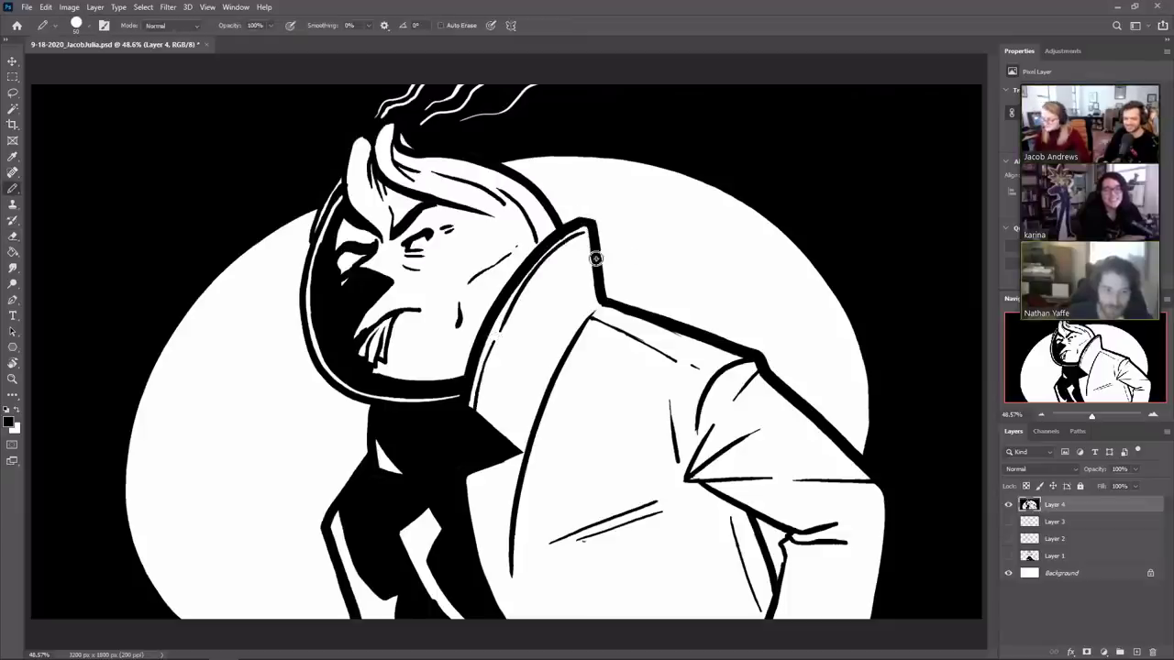
key("e")
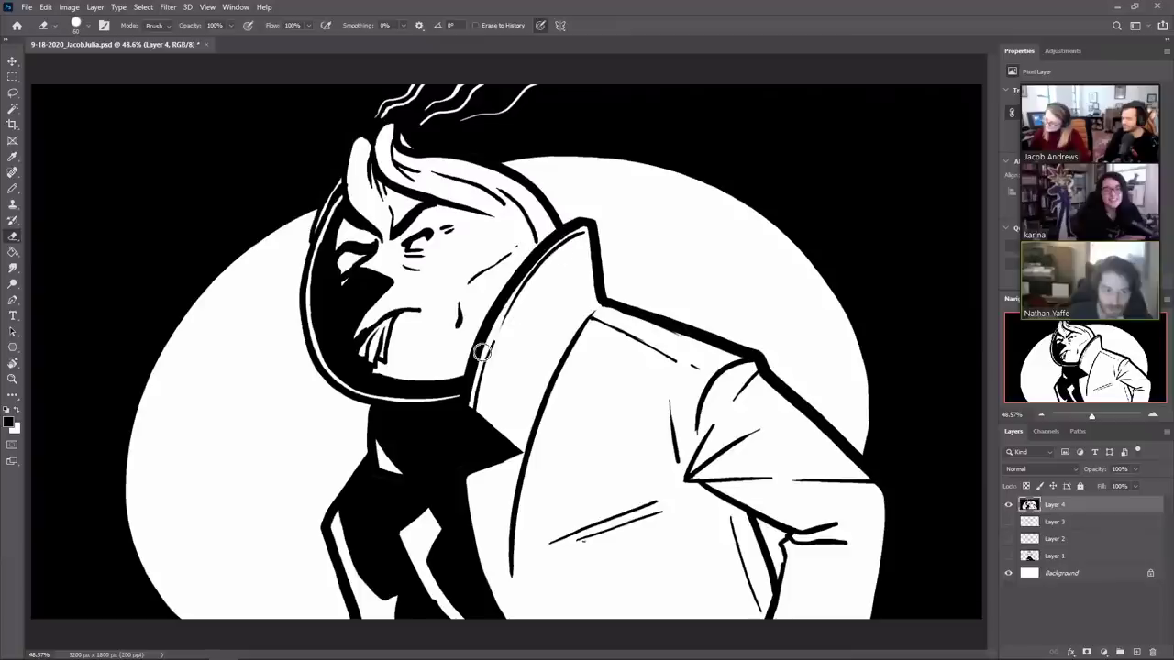
key("b")
key("e")
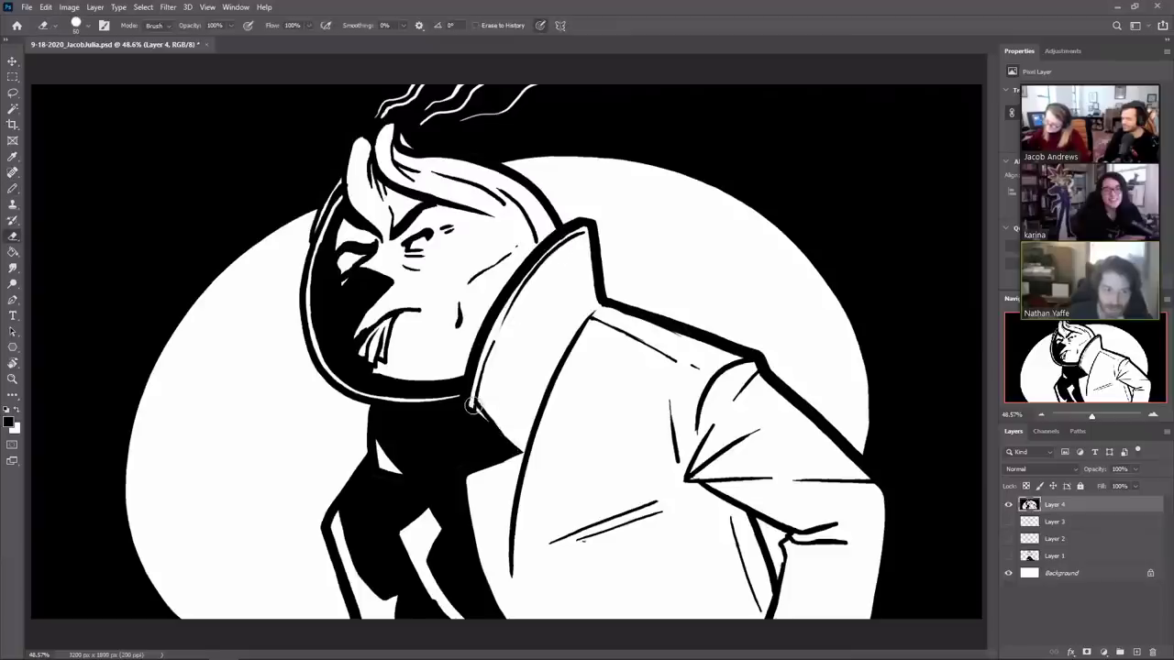
key("b")
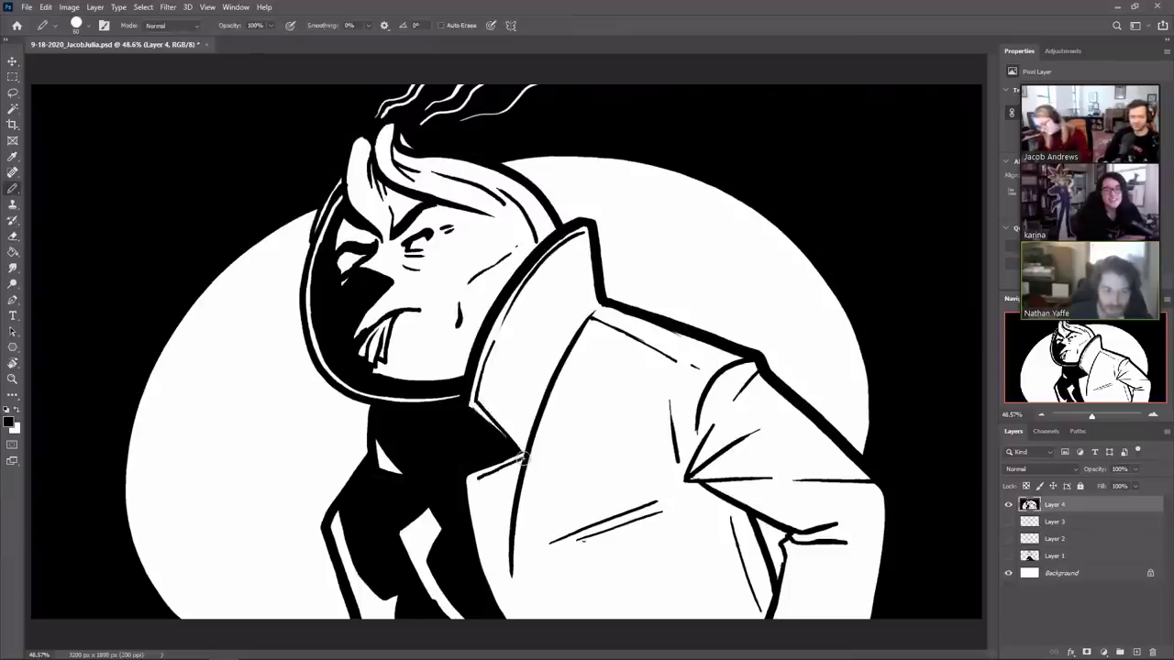
mouse_move(523, 458)
left_mouse_down()
mouse_move(471, 482)
mouse_move(510, 614)
left_mouse_up()
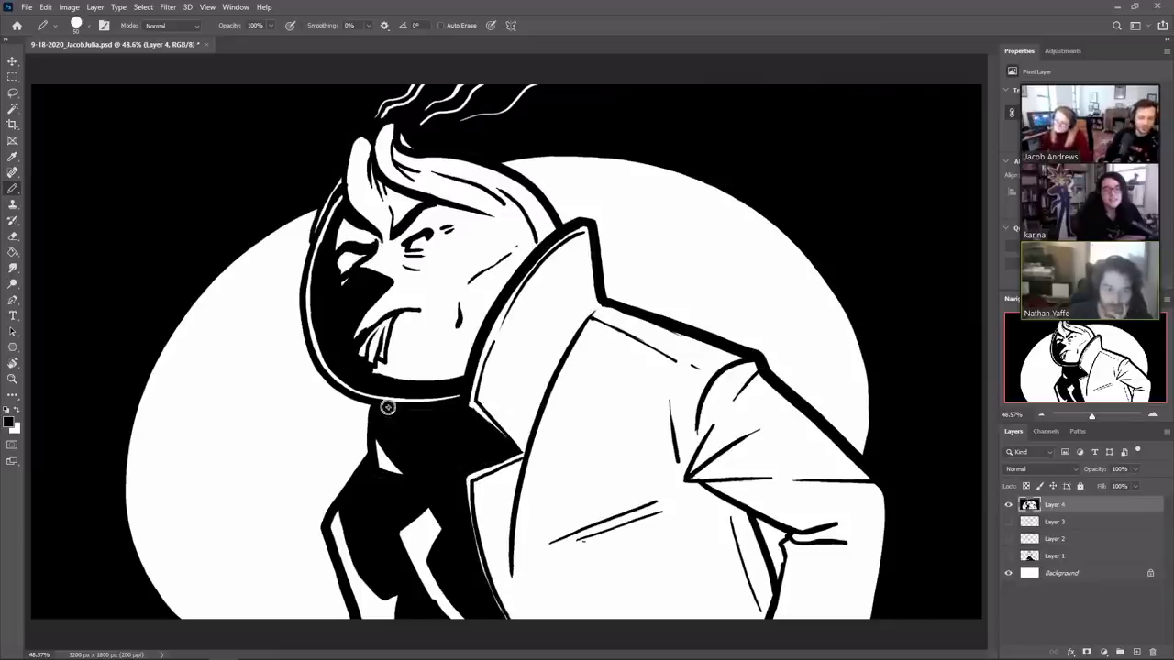
Step: Outline the far shoulder and sleeve with a wrinkled contour beside the head and fill the shape with black
mouse_move(284, 349)
left_mouse_down()
mouse_move(262, 430)
mouse_move(233, 452)
mouse_move(197, 551)
mouse_move(203, 620)
left_mouse_up()
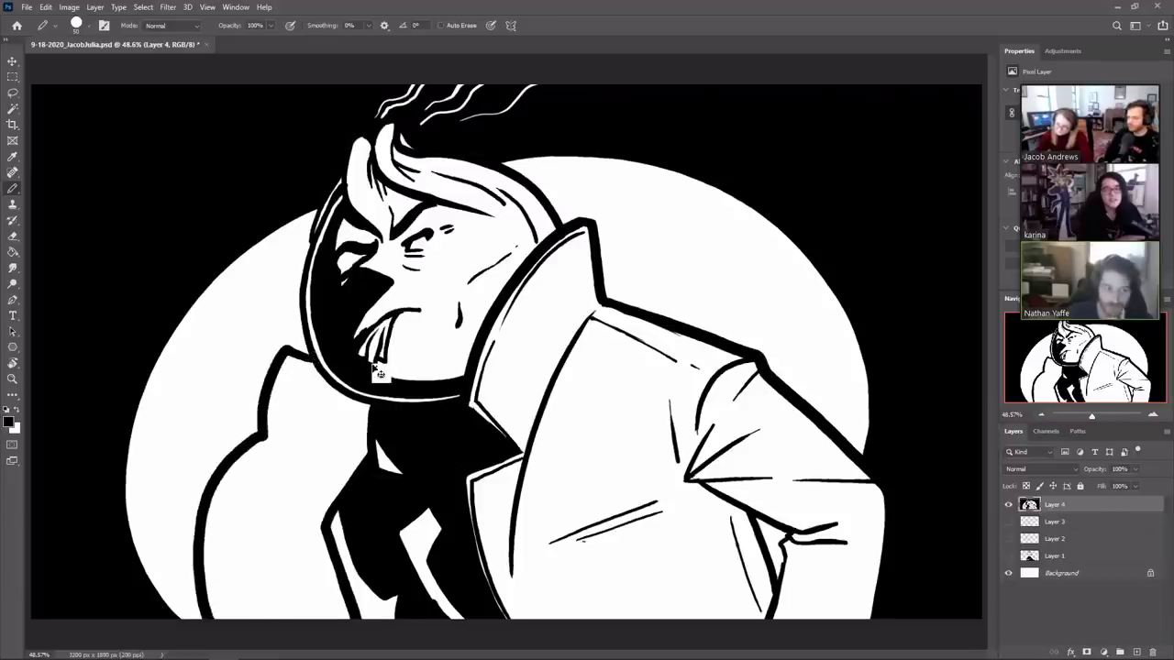
key("ctrl+z")
mouse_move(298, 348)
left_mouse_down()
mouse_move(272, 396)
mouse_move(250, 497)
mouse_move(275, 541)
mouse_move(236, 620)
left_mouse_up()
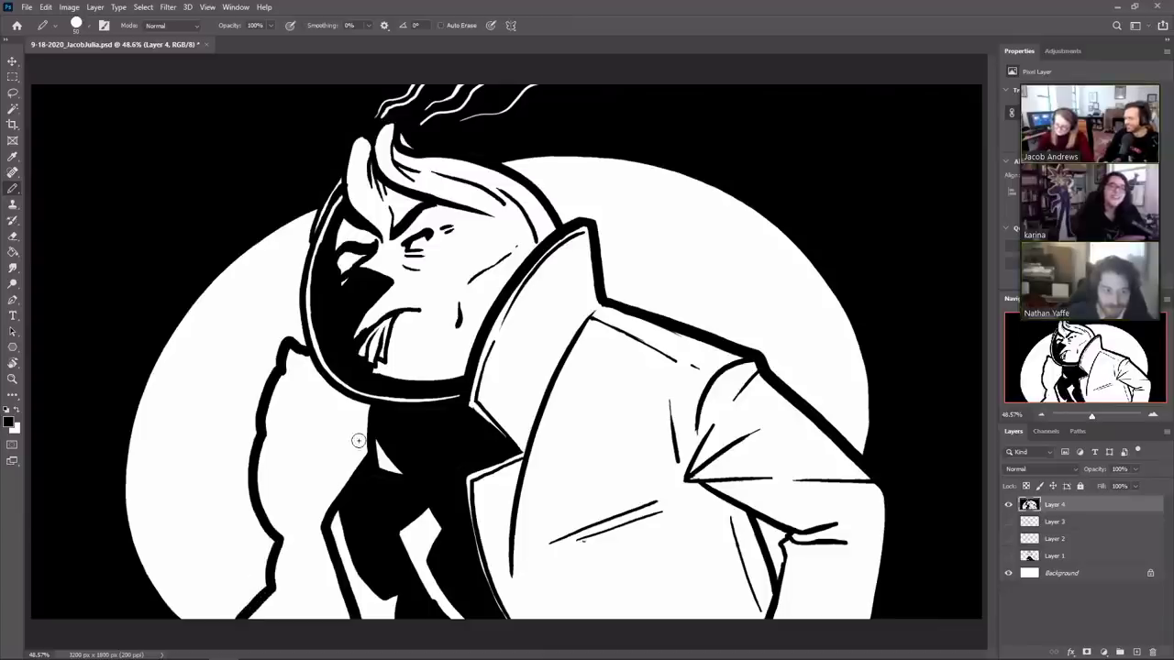
key("g")
left_click(315, 501)
Step: Erase thin white rim lines along the neck and the far coat edge to separate them from the black sleeve
key("e")
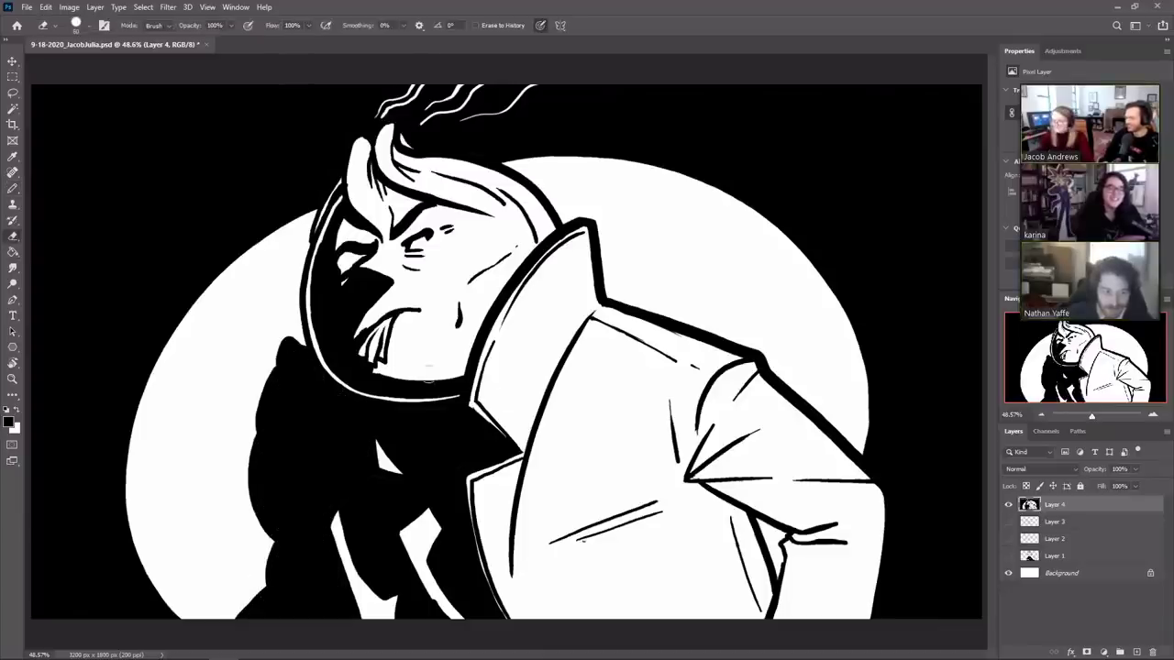
left_click_drag(373, 410, 376, 444)
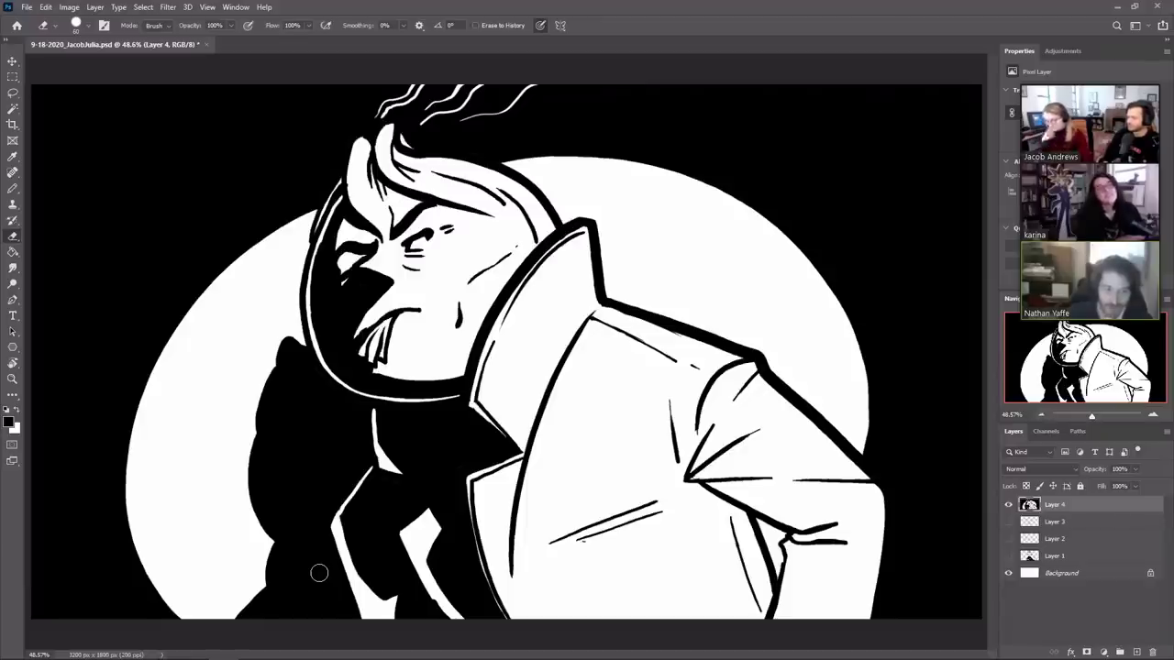
Step: Draw a tilted rectangular badge over the chest pocket lines, clear the lines behind it and add a circle inside
key("b")
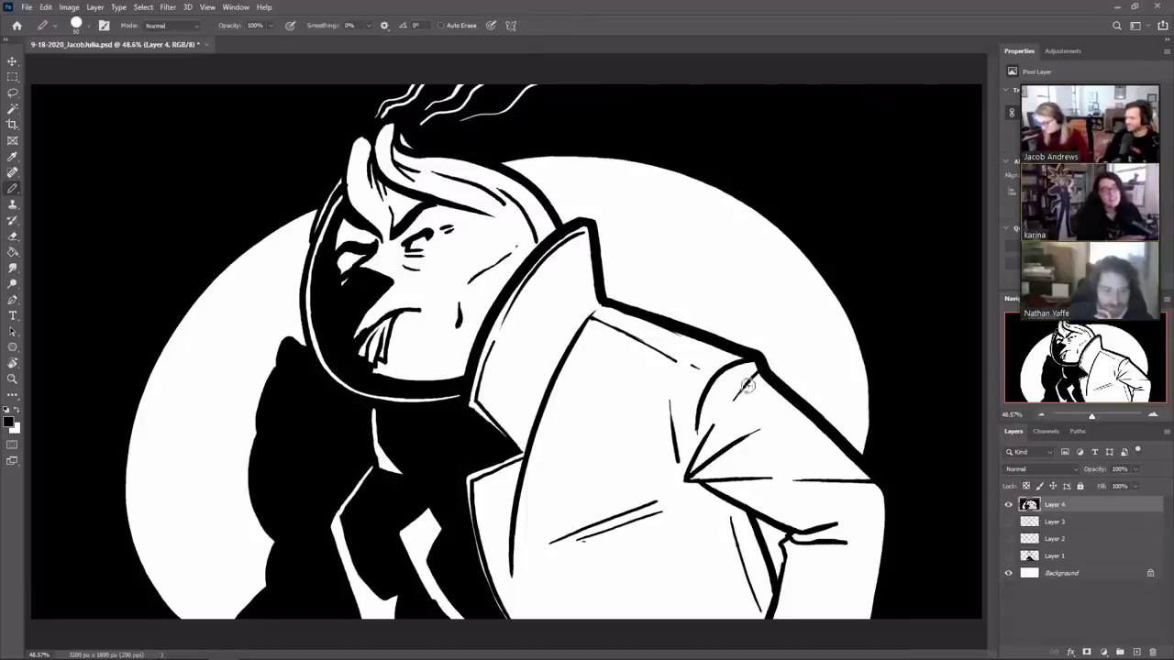
key("e")
mouse_move(585, 530)
left_mouse_down()
mouse_move(624, 516)
mouse_move(585, 556)
mouse_move(594, 582)
mouse_move(600, 510)
mouse_move(628, 503)
mouse_move(651, 570)
left_mouse_up()
key("b")
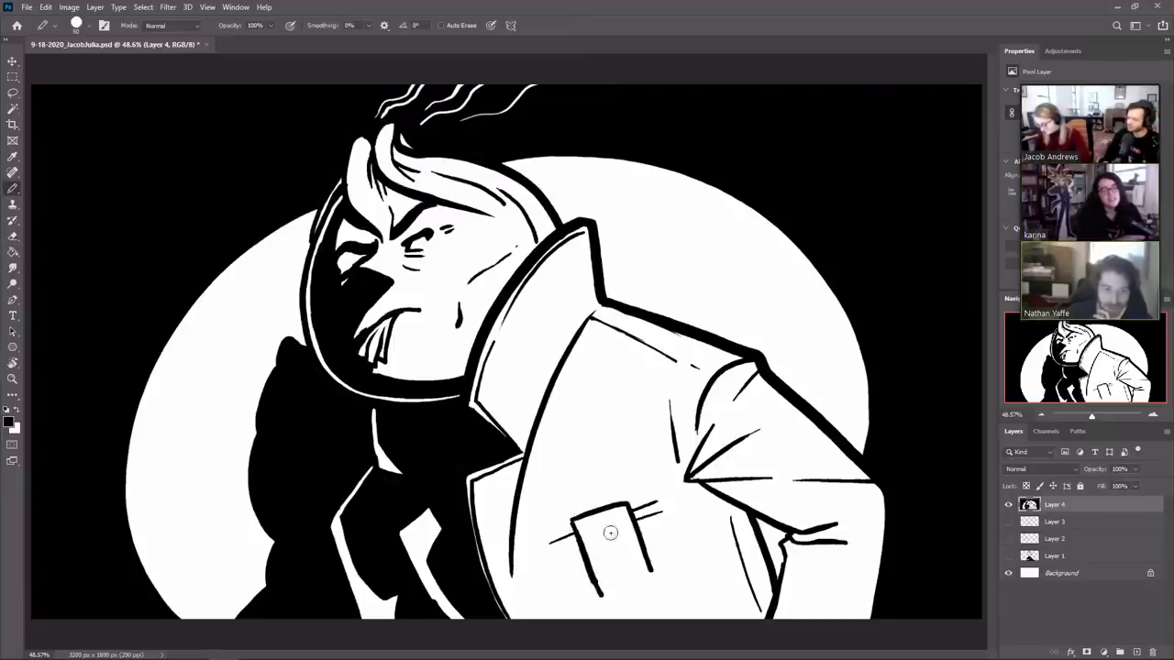
left_click_drag(598, 594, 657, 572)
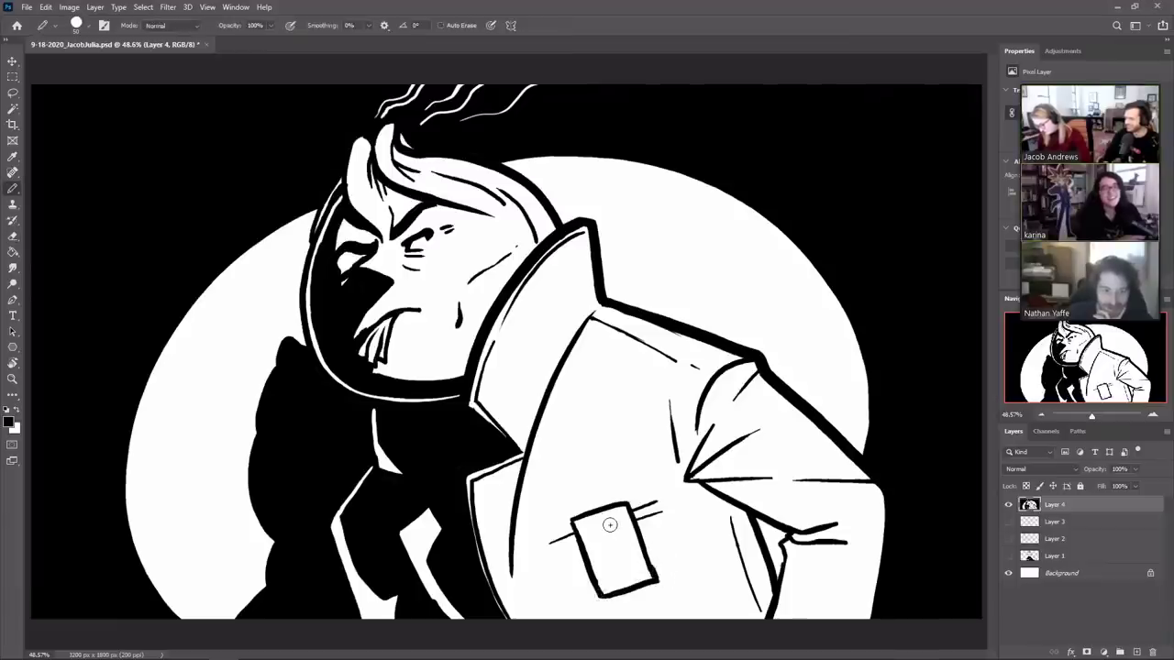
mouse_move(608, 525)
left_mouse_down()
mouse_move(603, 550)
mouse_move(619, 533)
mouse_move(609, 521)
left_mouse_up()
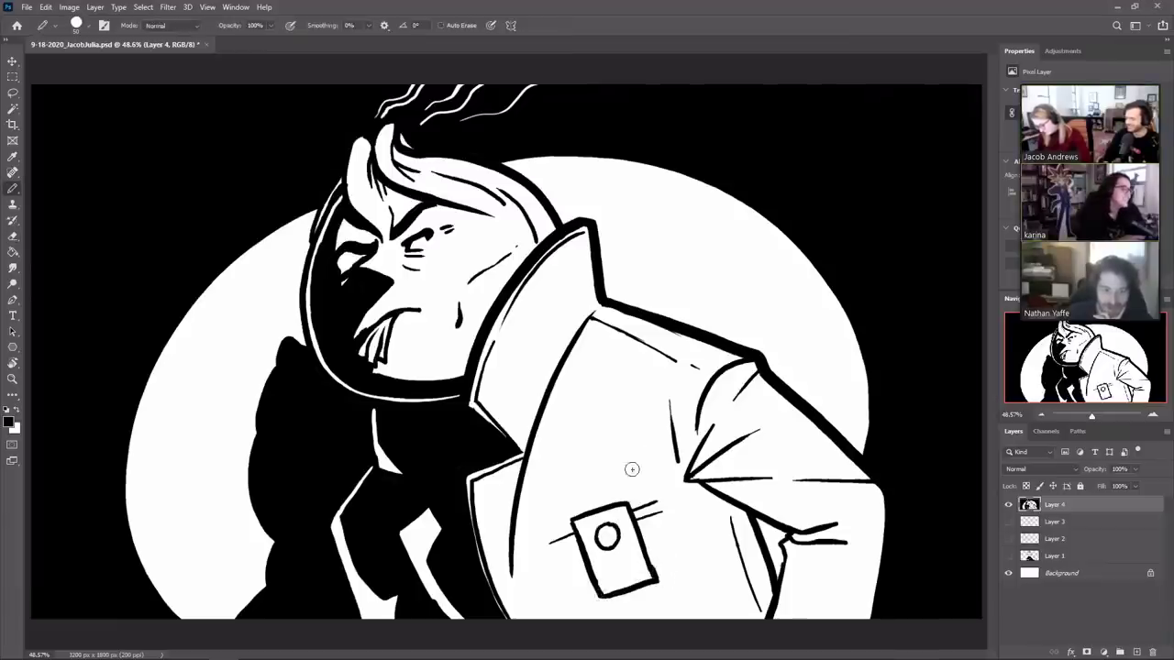
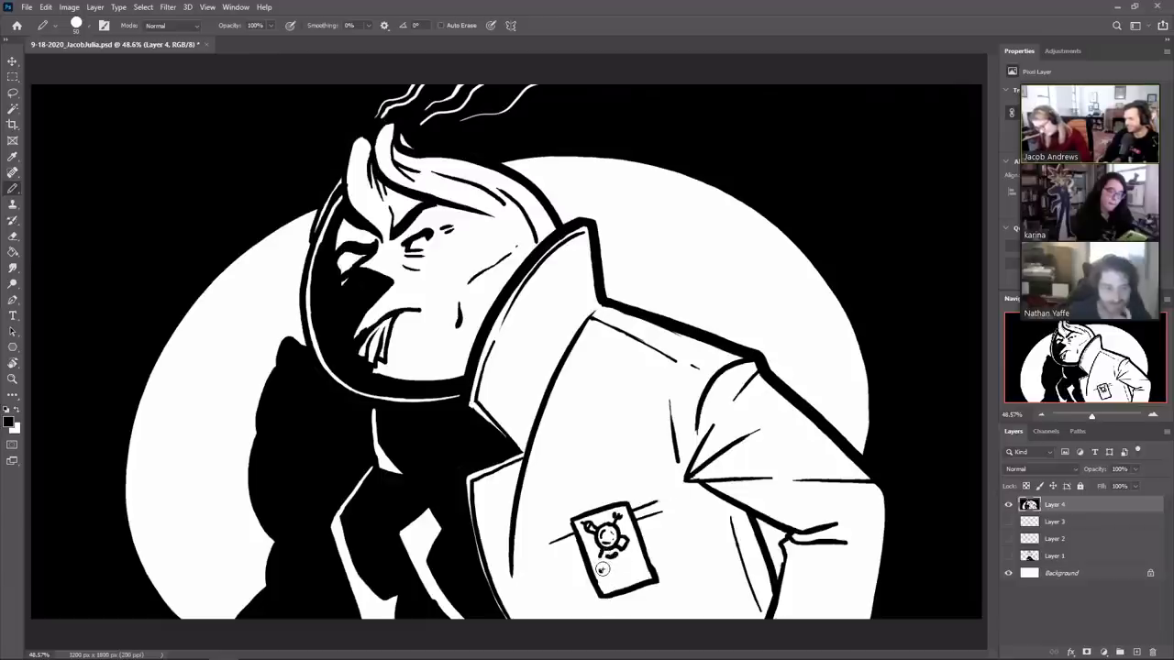
Step: Try a mark on the badge's lower half and undo it, and rework the small prong above the circular emblem
left_click_drag(603, 570, 640, 566)
key("ctrl+z")
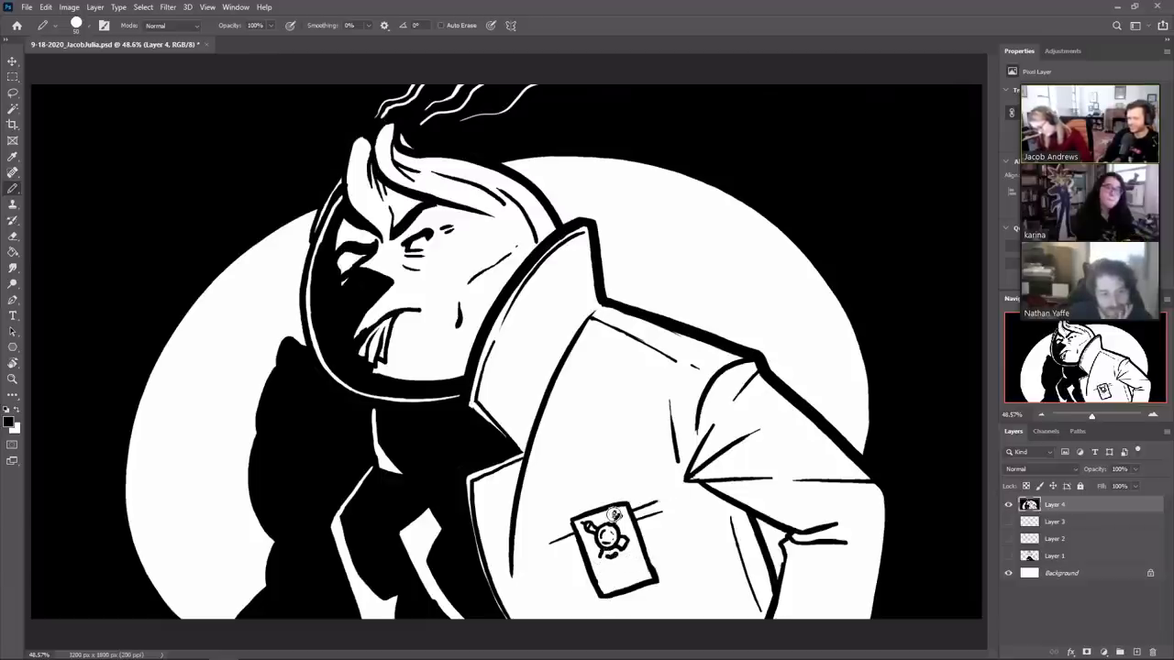
key("e")
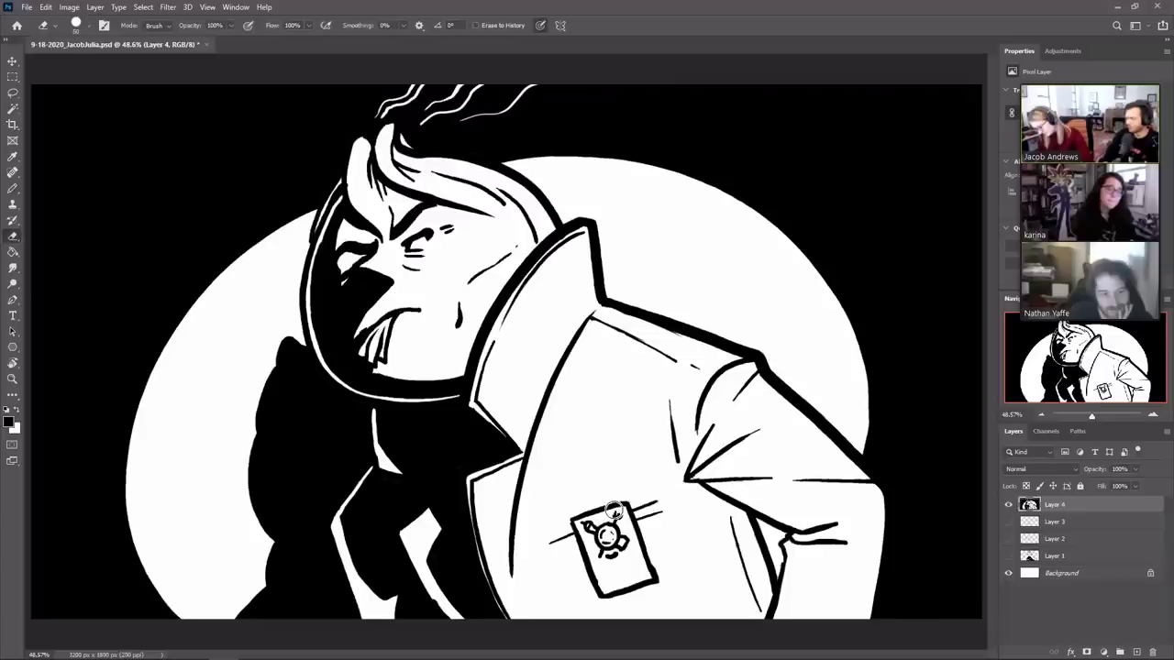
key("b")
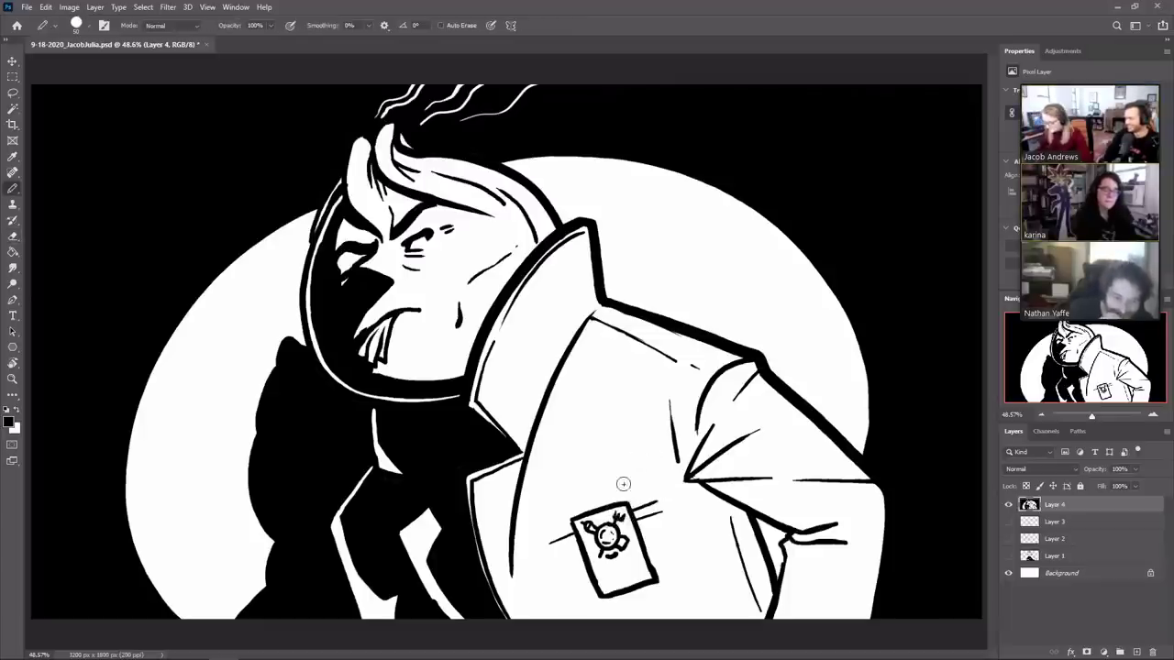
left_click_drag(621, 516, 615, 522)
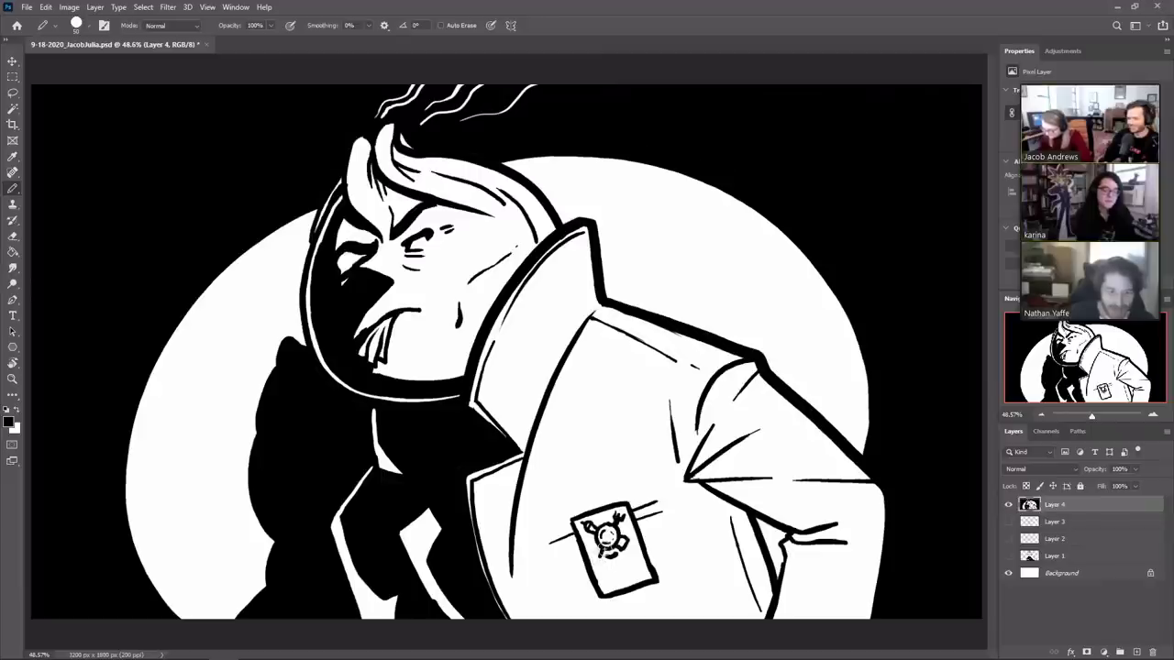
Step: Draw two thick bars below the circular emblem on the chest badge and thicken the badge's border
key("e")
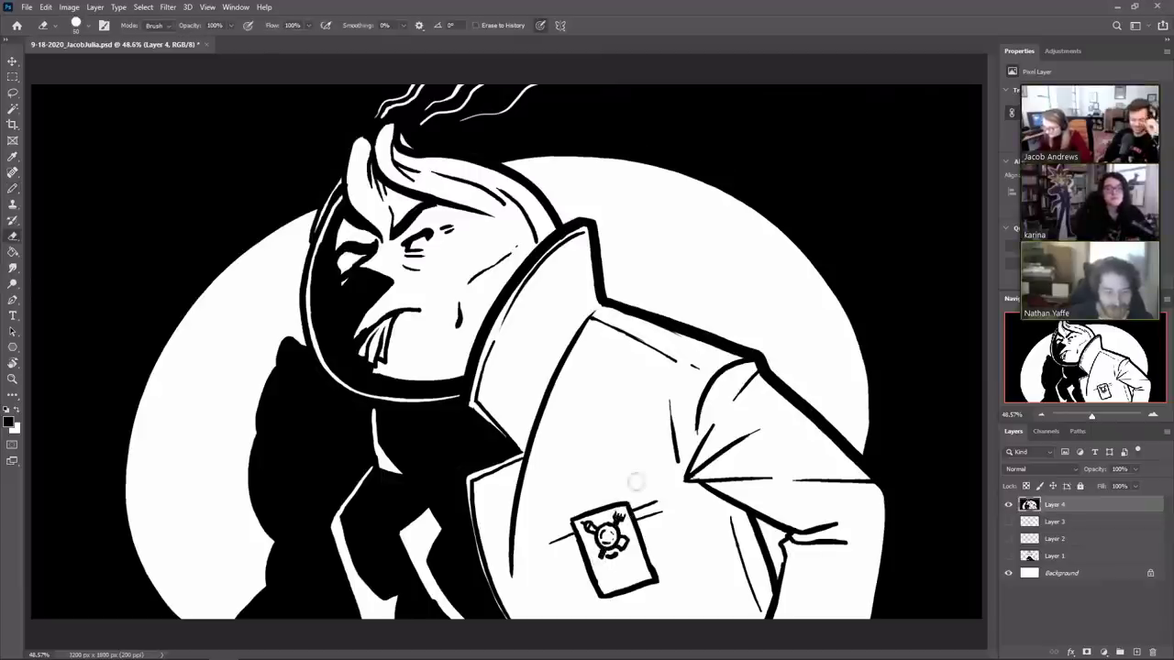
key("b")
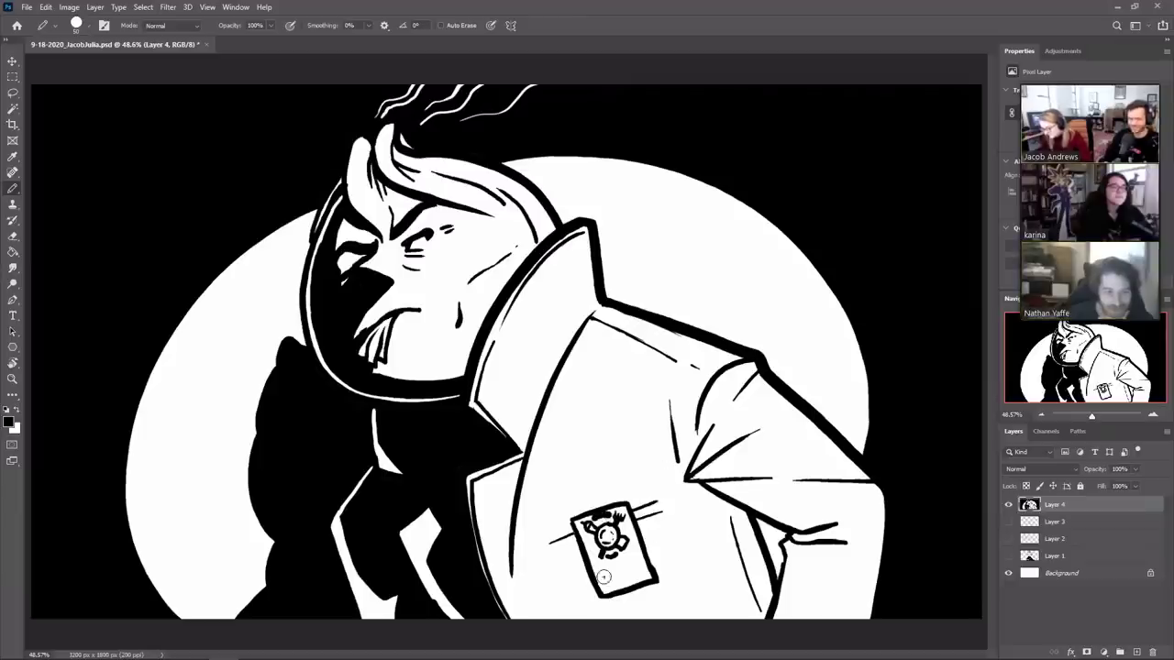
mouse_move(612, 570)
left_mouse_down()
mouse_move(631, 565)
mouse_move(617, 572)
mouse_move(634, 576)
left_mouse_up()
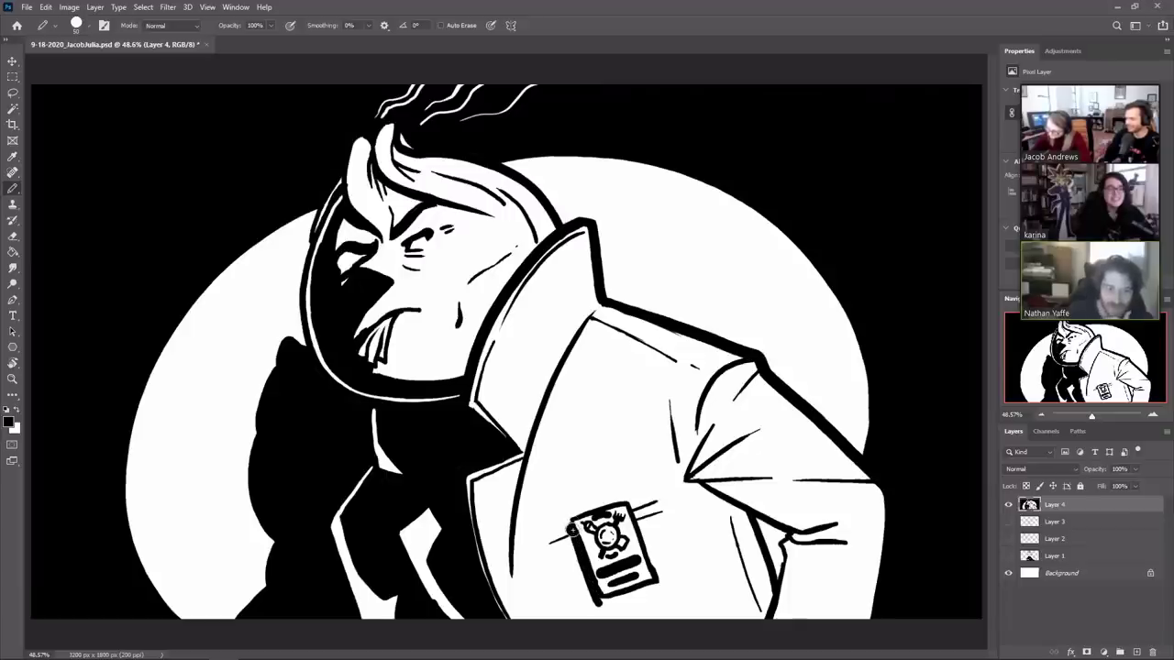
mouse_move(653, 586)
left_mouse_down()
mouse_move(602, 602)
mouse_move(621, 596)
left_mouse_up()
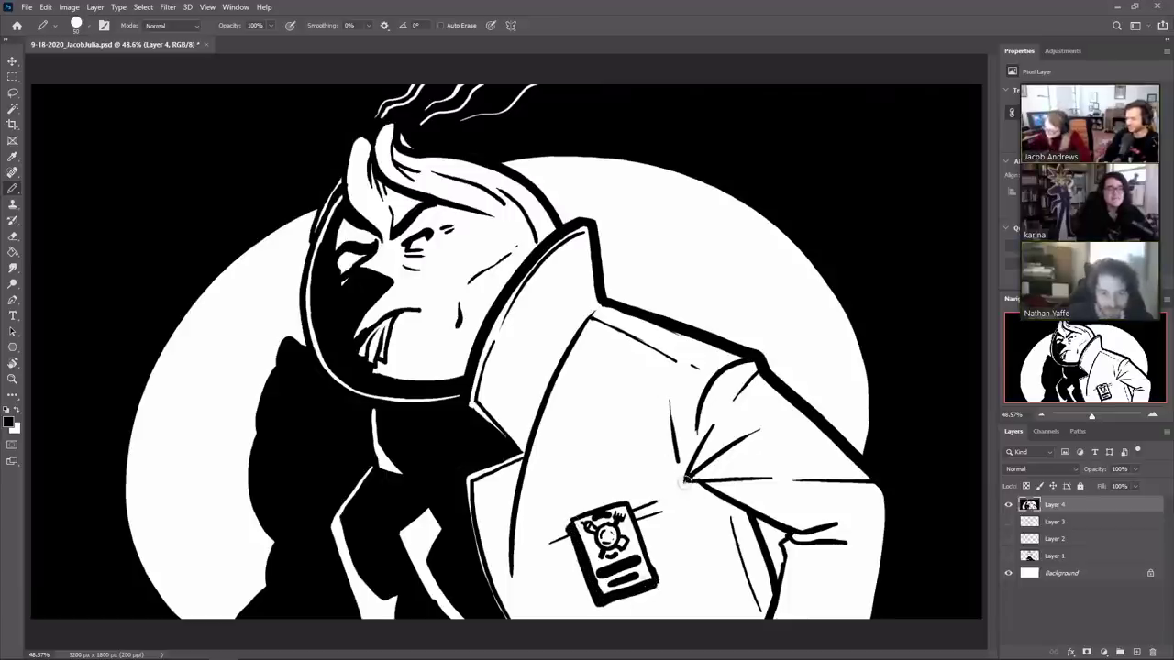
Step: Outline the gap between the coat's body and the near arm, running down from the armpit, and fill it with black
left_click_drag(685, 483, 770, 605)
key("g")
left_click(734, 515)
key("b")
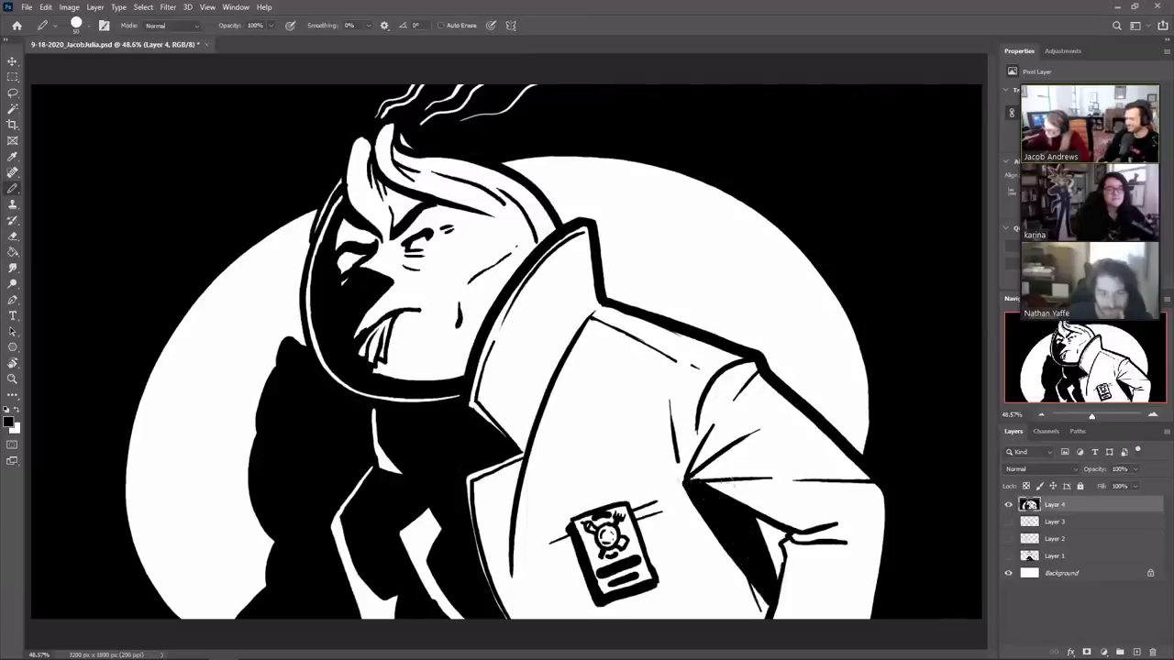
Step: Thicken the fold lines radiating from the armpit into tapered black shadows along the upper sleeve and towards the elbow
left_click_drag(718, 481, 807, 530)
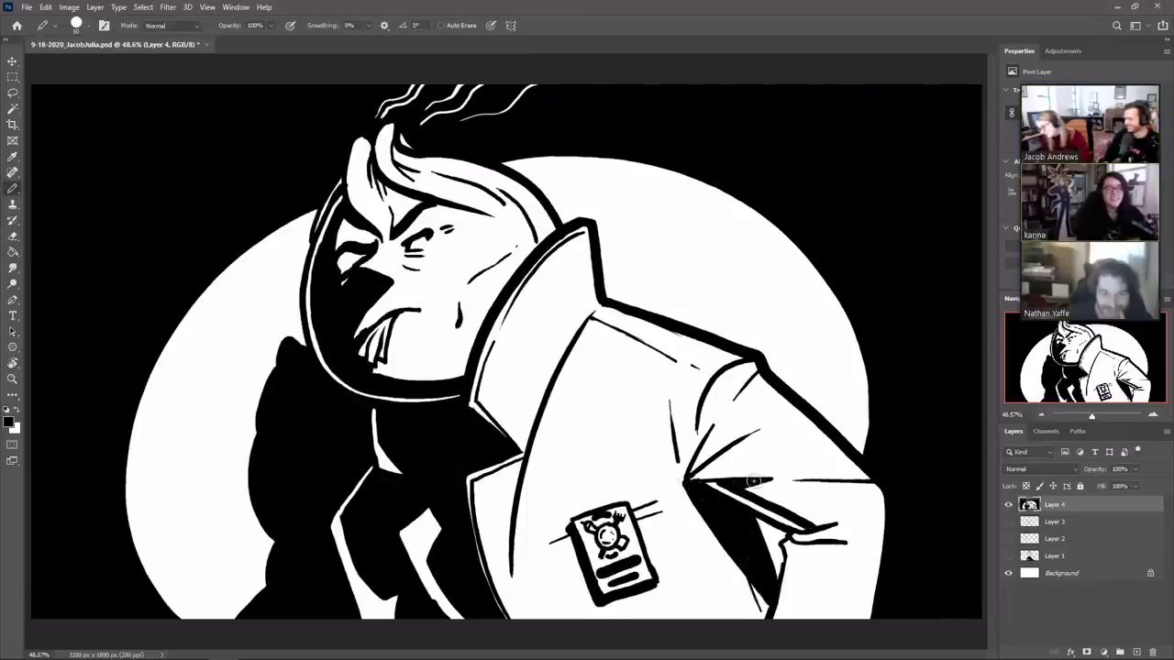
mouse_move(758, 432)
left_mouse_down()
mouse_move(695, 475)
mouse_move(761, 430)
left_mouse_up()
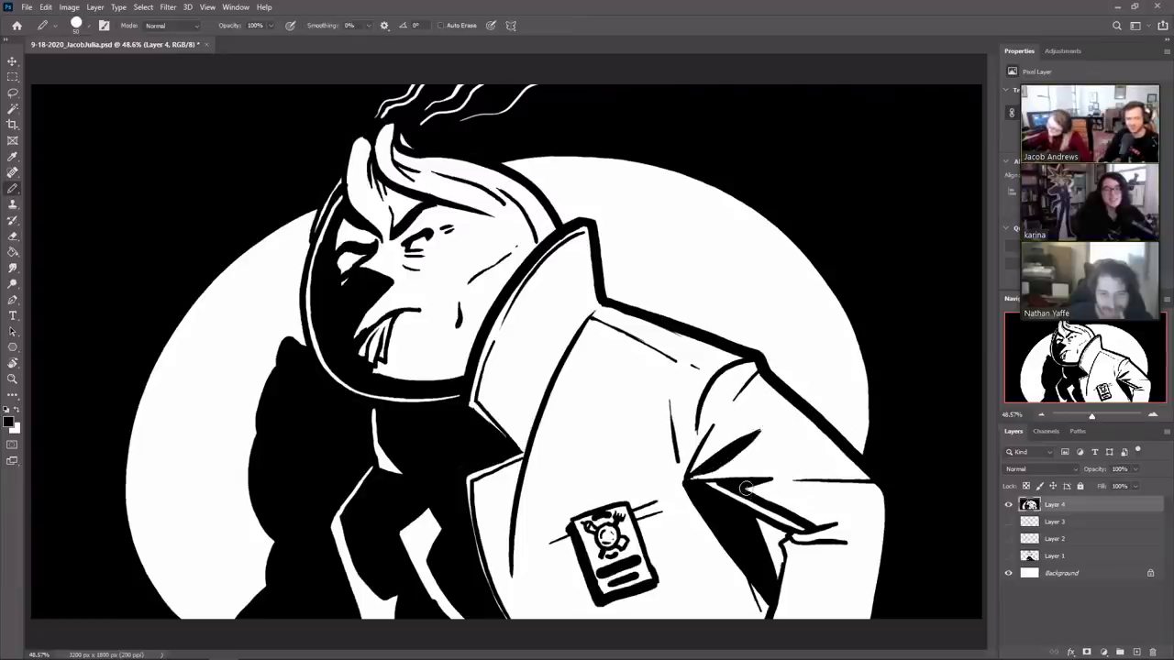
mouse_move(746, 489)
left_mouse_down()
mouse_move(822, 526)
mouse_move(799, 533)
left_mouse_up()
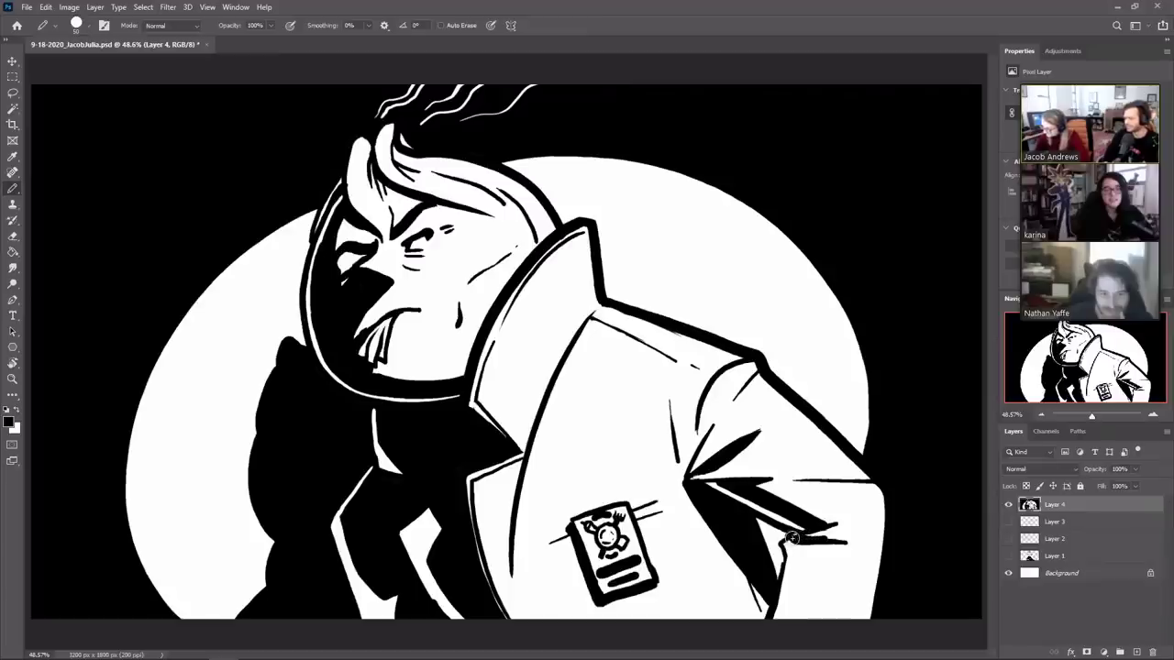
Step: Outline a shadow strip down the inner forearm below the elbow crease, fill it with black and thicken its top fold
key("e")
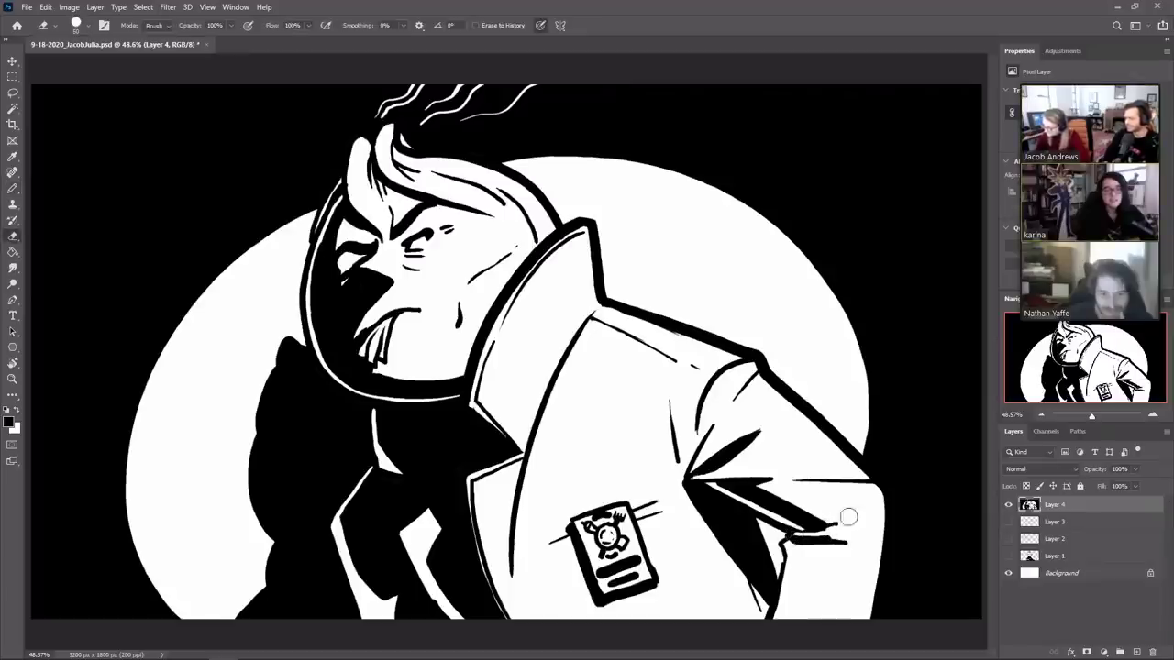
key("b")
mouse_move(792, 550)
left_mouse_down()
mouse_move(830, 550)
mouse_move(799, 559)
mouse_move(811, 555)
mouse_move(799, 612)
left_mouse_up()
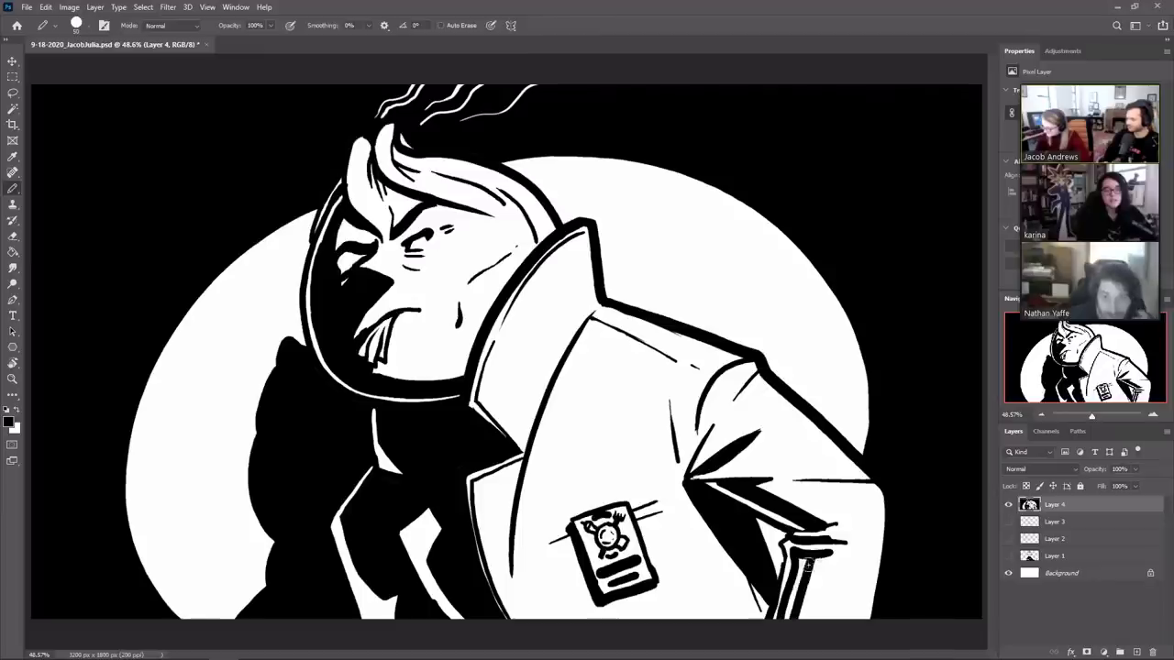
key("g")
left_click(796, 582)
key("b")
left_click_drag(828, 552, 806, 571)
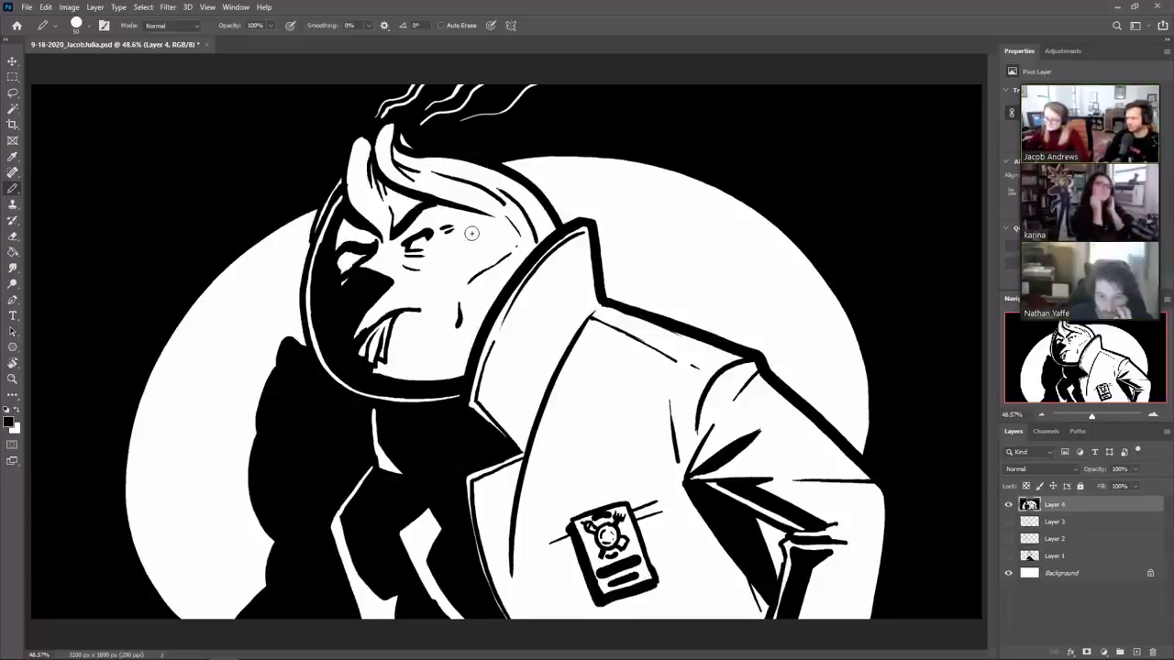
Step: Draw small sweat drops on the character's temple and lower cheek, and touch up the marks at the back of the head
left_click_drag(474, 234, 482, 253)
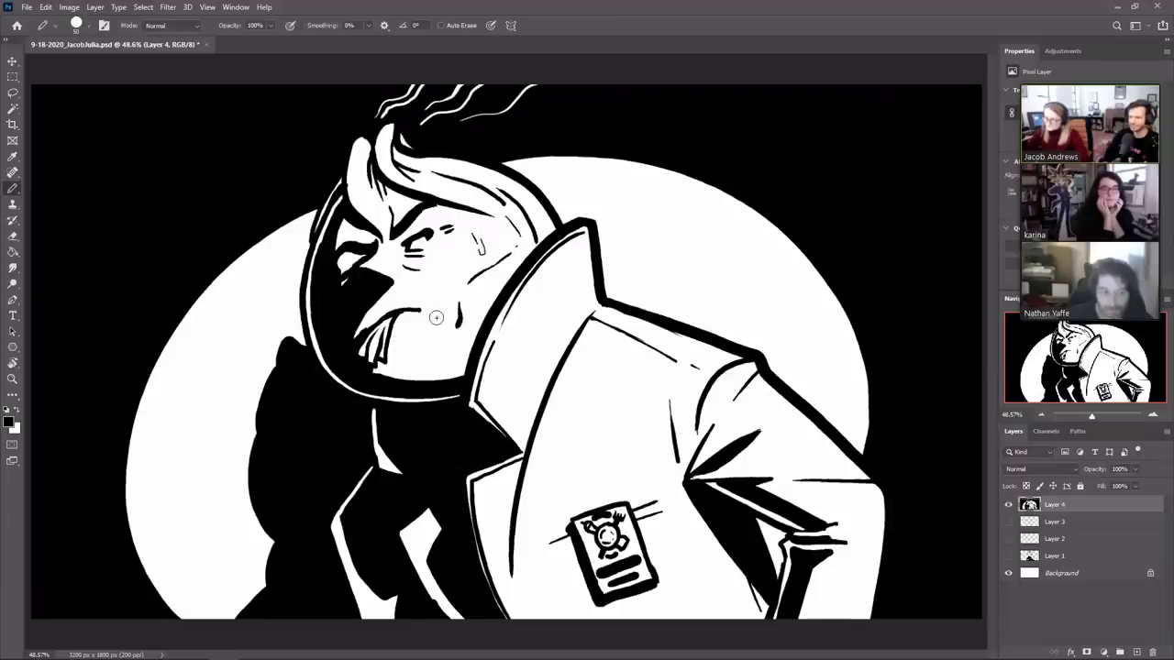
left_click_drag(438, 349, 439, 337)
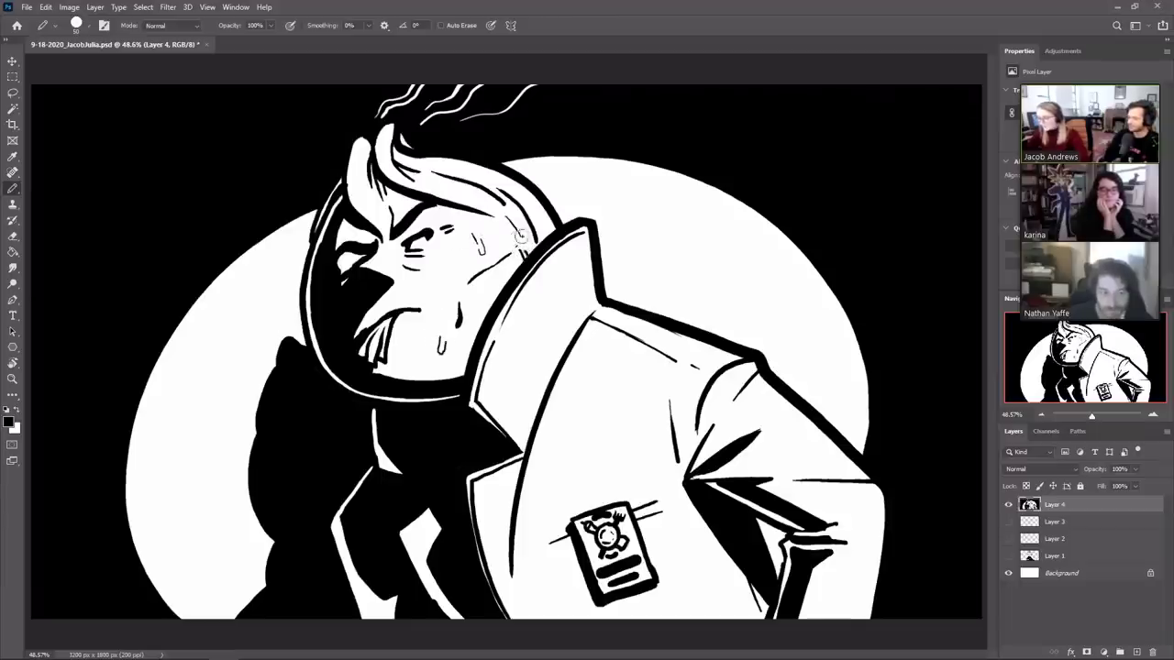
key("e")
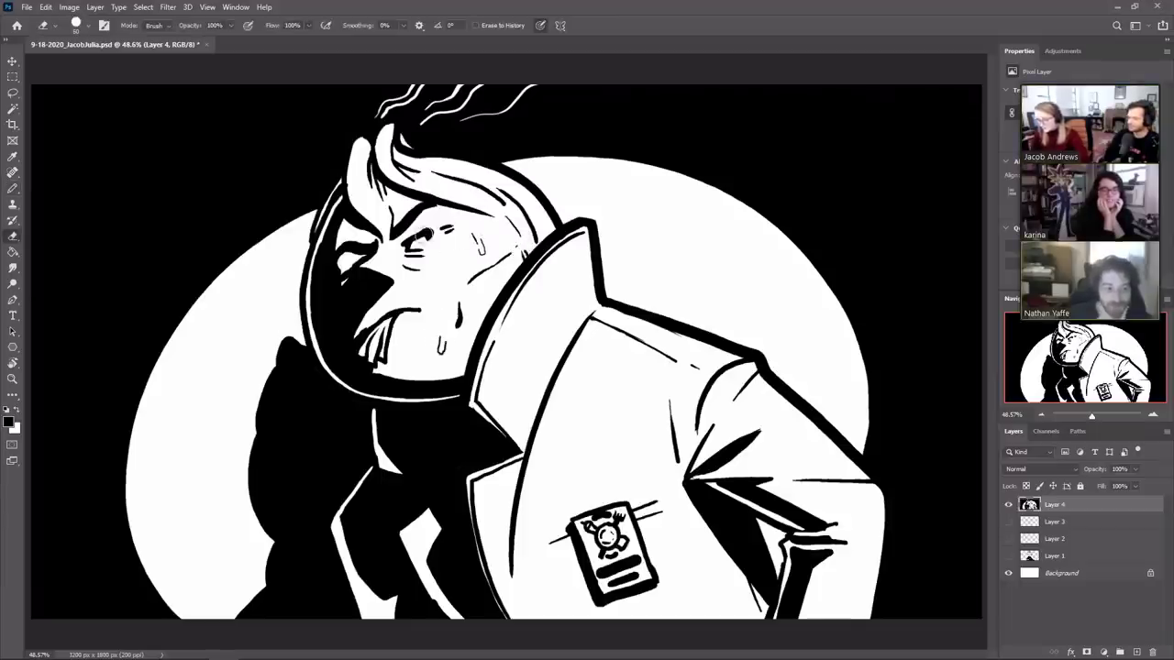
key("b")
key("e")
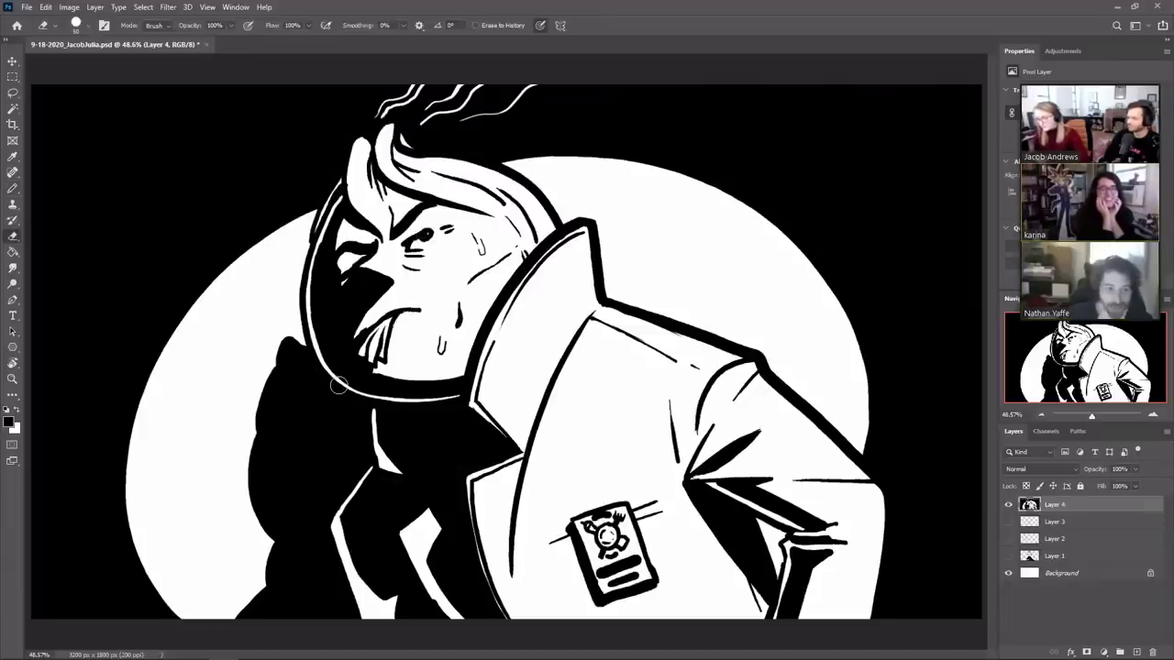
key("b")
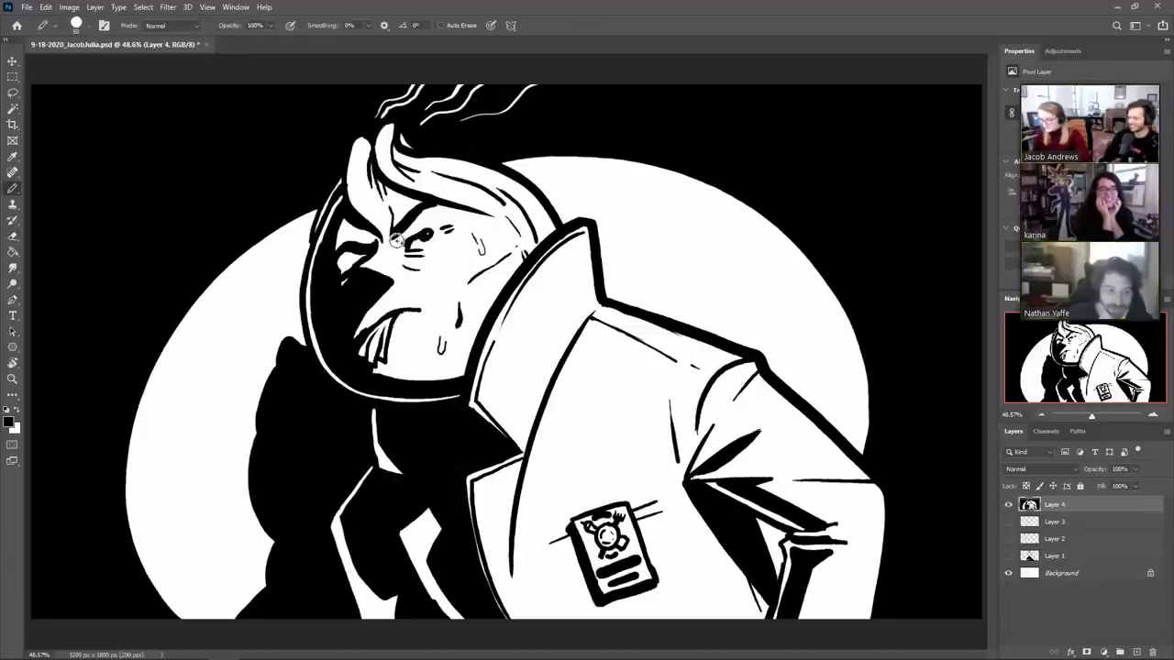
Step: Darken the near eye beneath the brow and refine the drooping strands under the mouth with black and erased strokes
left_click_drag(399, 243, 426, 226)
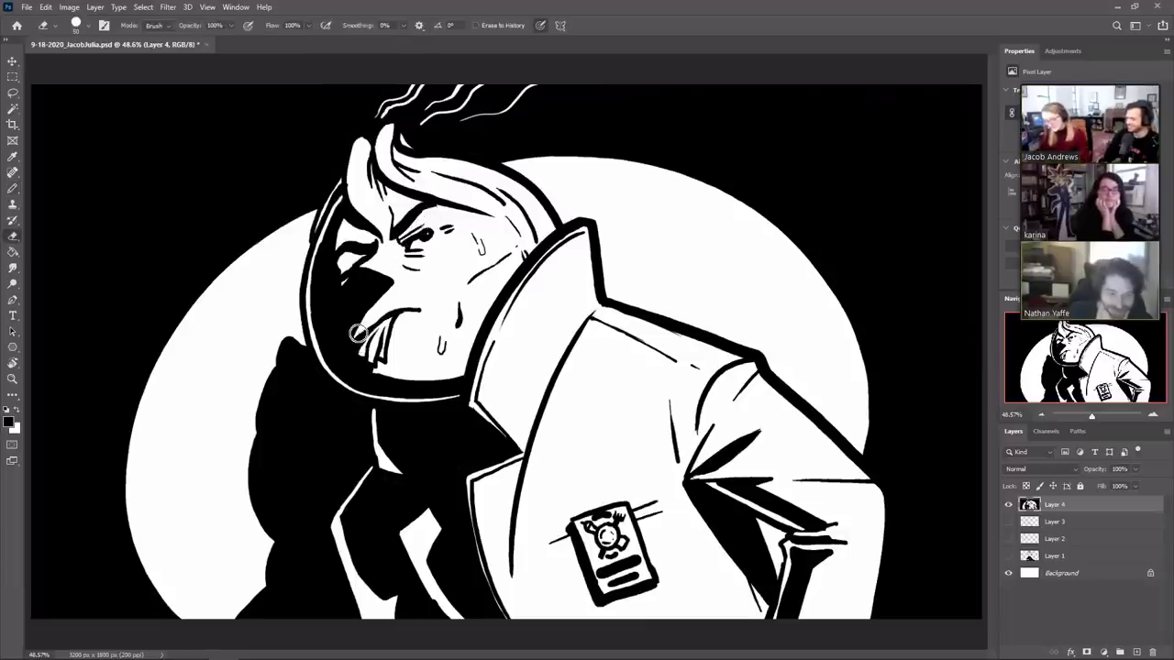
key("e")
key("b")
left_click_drag(380, 362, 378, 371)
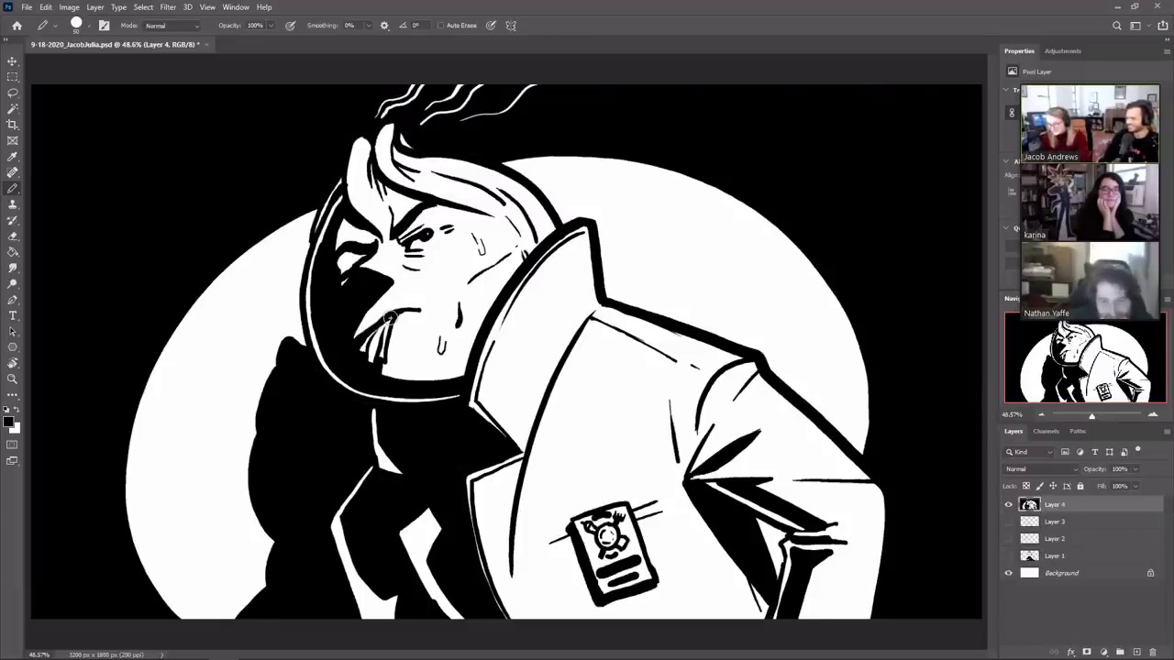
key("e")
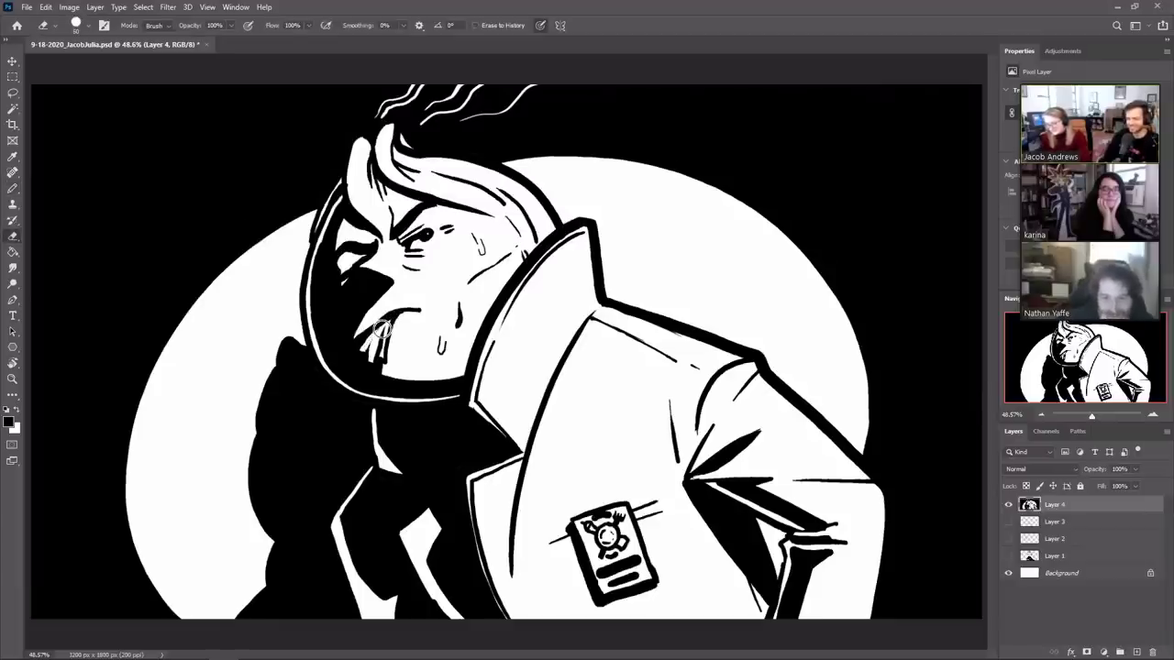
key("b")
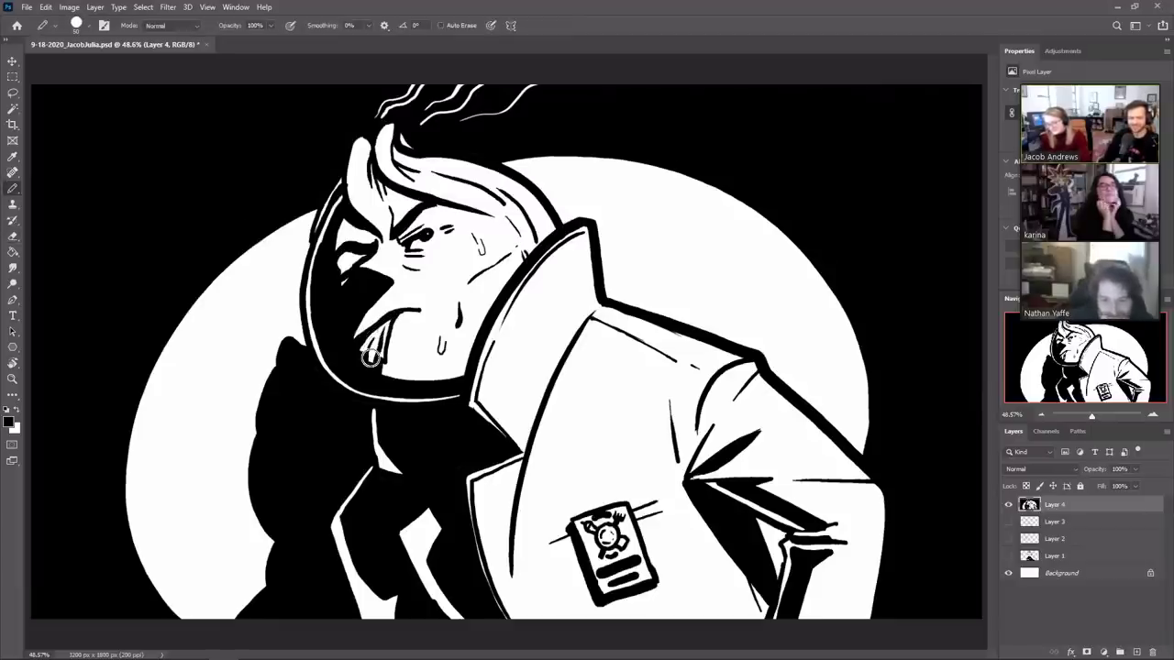
key("e")
key("b")
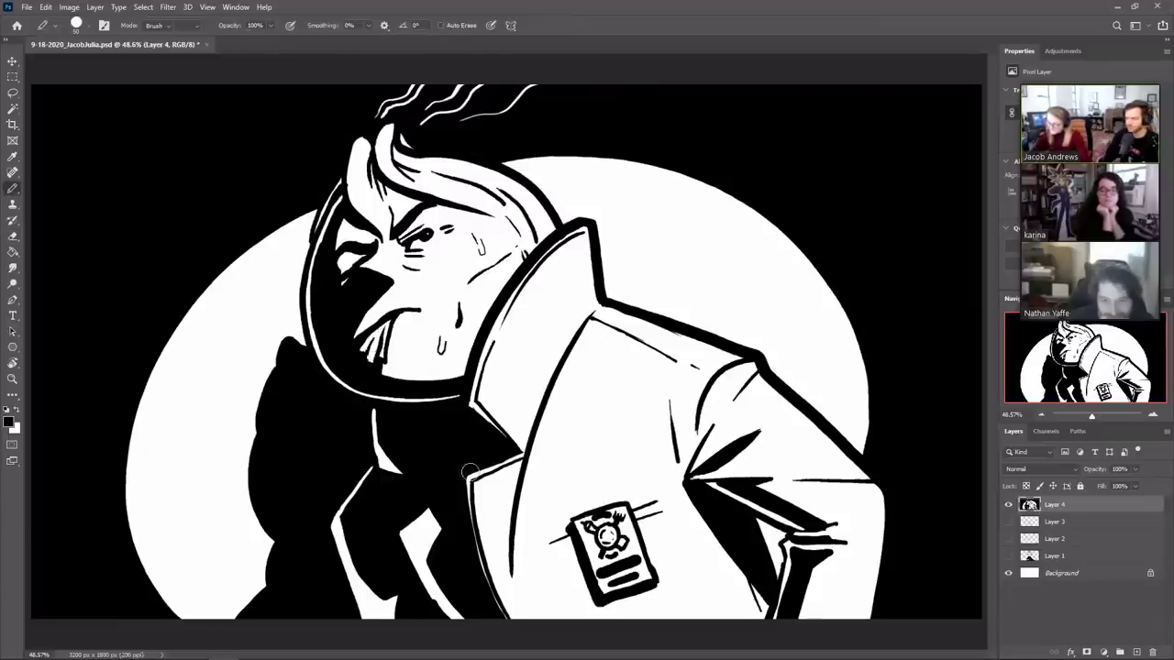
Step: Erase a stronger white rim along the coat's front edge and touch up the white highlights at the neck and collar
key("e")
mouse_move(468, 480)
left_mouse_down()
mouse_move(471, 526)
mouse_move(509, 610)
left_mouse_up()
key("b")
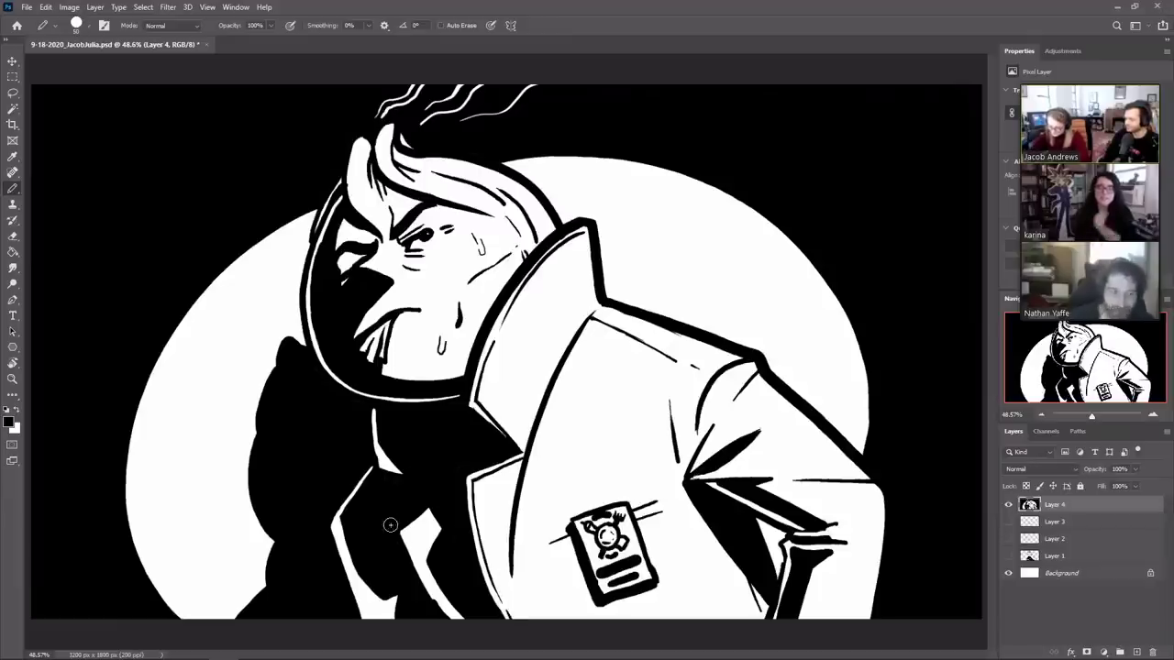
key("e")
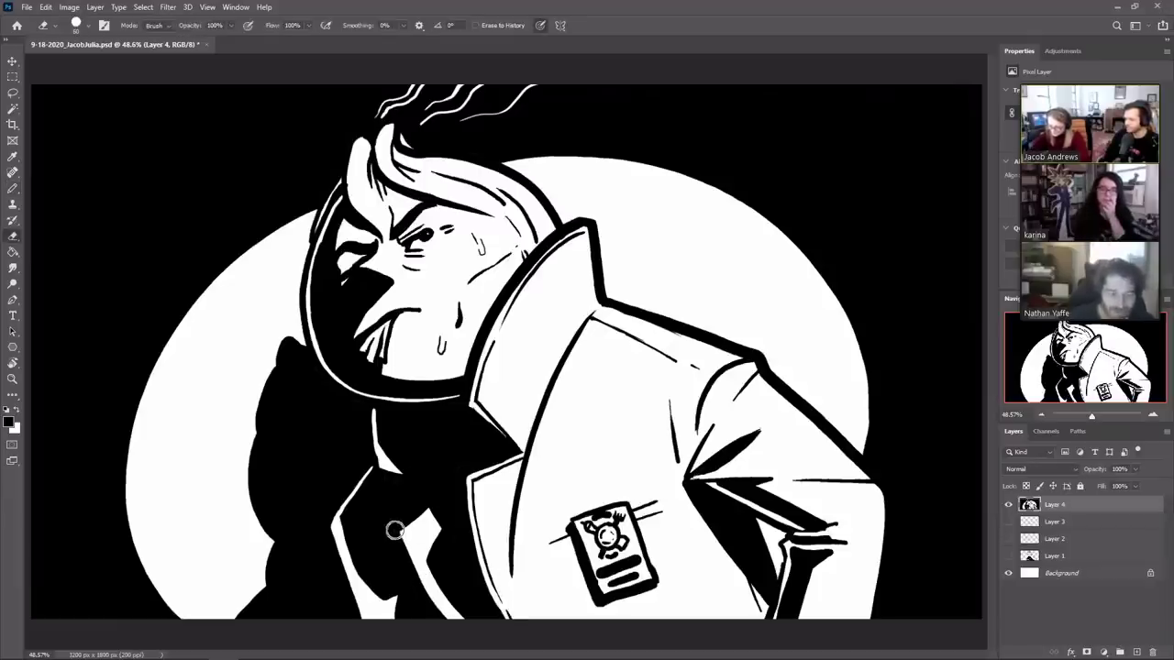
key("b")
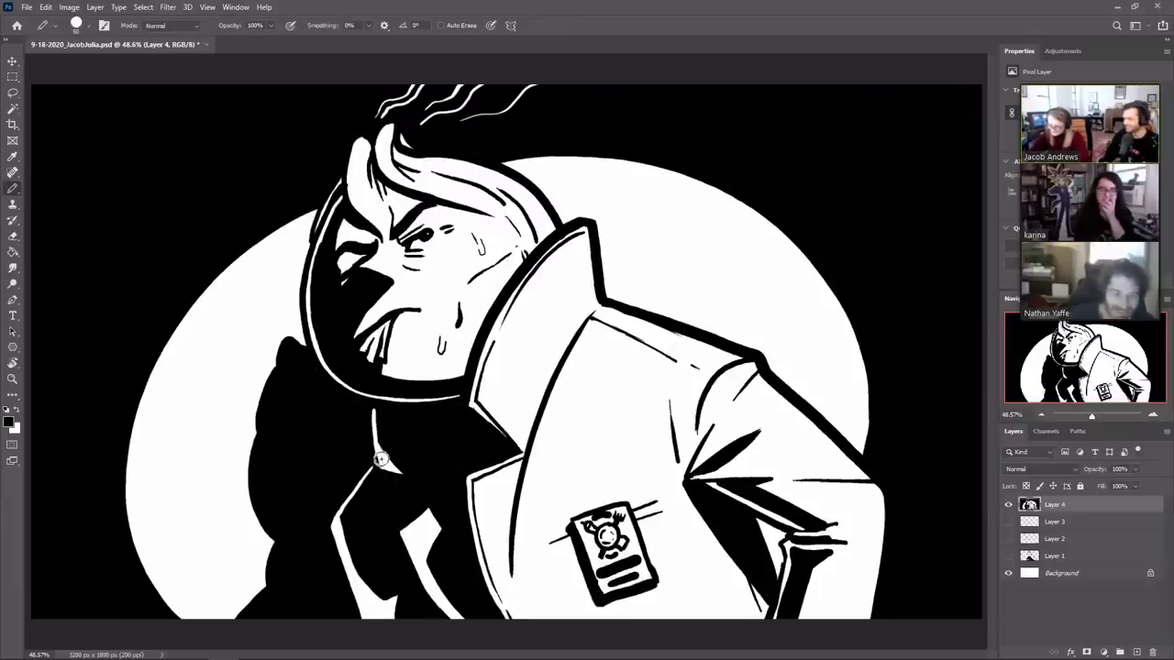
key("e")
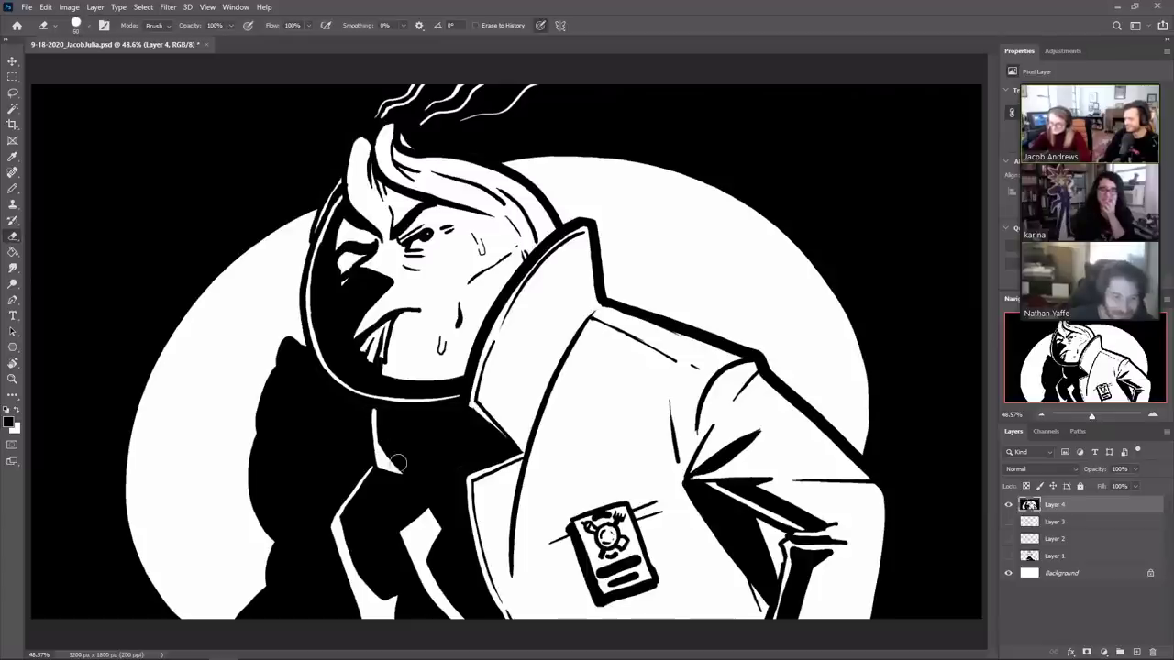
key("b")
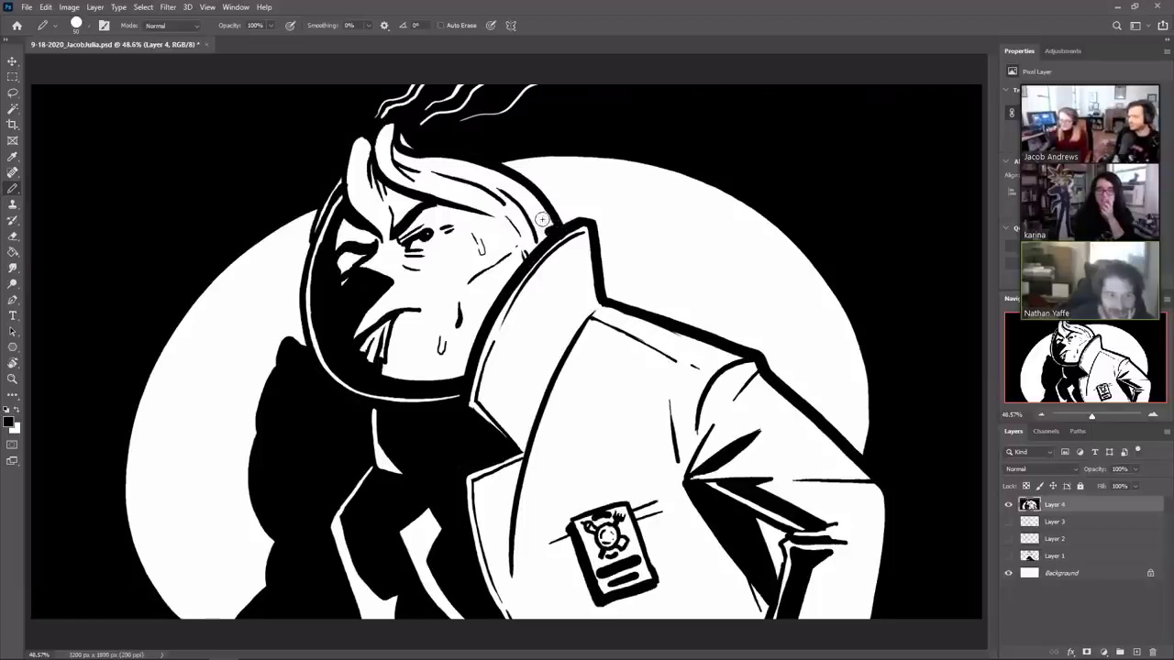
Step: Paint a solid black shadow along the back of the head and jaw where they meet the raised collar
left_click_drag(528, 247, 447, 375)
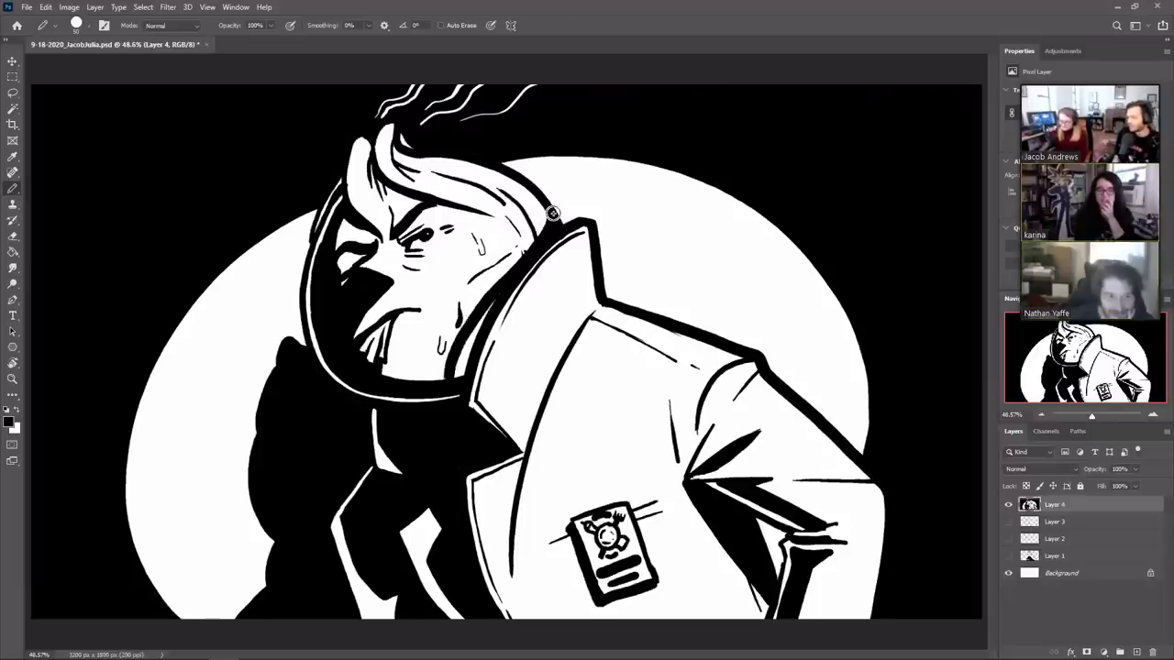
left_click_drag(492, 304, 460, 374)
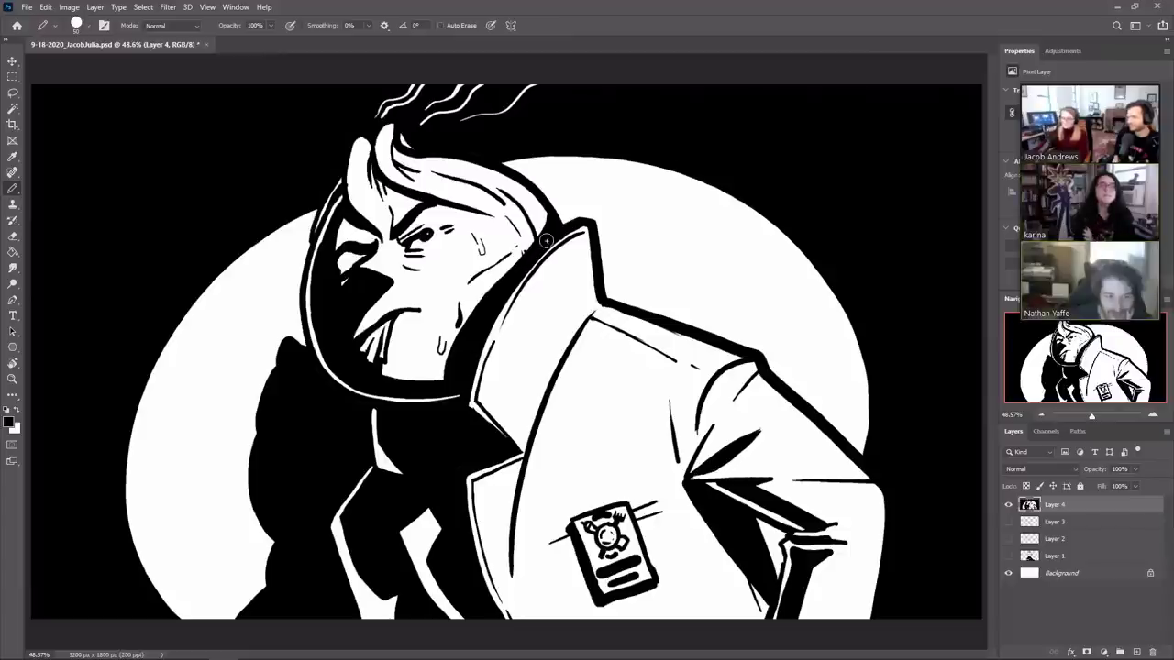
Step: In the dinosaur document, hide the Layer 3 drawing and add a new blank layer above it
left_click(659, 33)
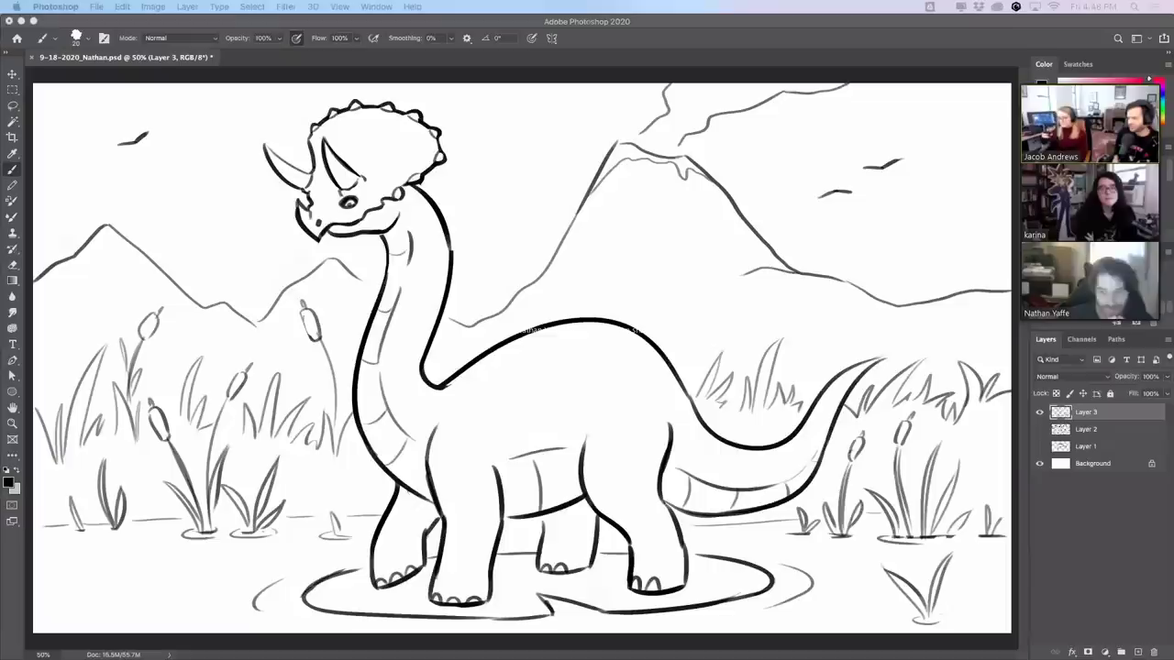
left_click(1038, 411)
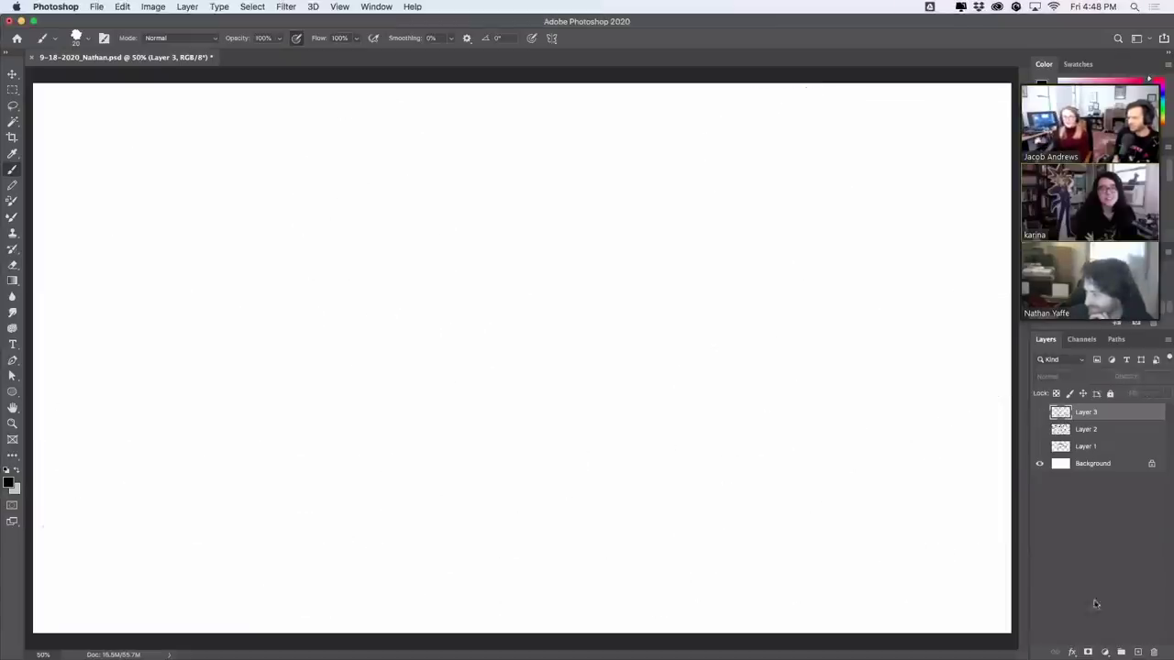
left_click(1134, 652)
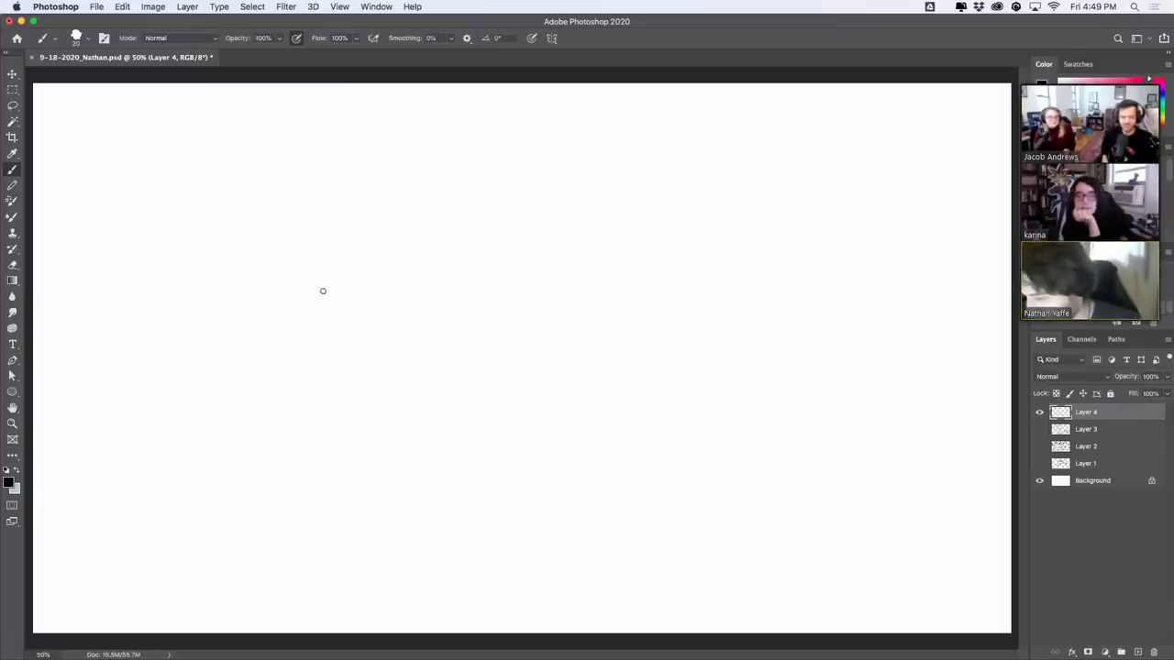
Step: Draw a rounded dome for the top of a head on the blank layer, redoing the strokes until both sides curve down
left_click_drag(322, 290, 468, 169)
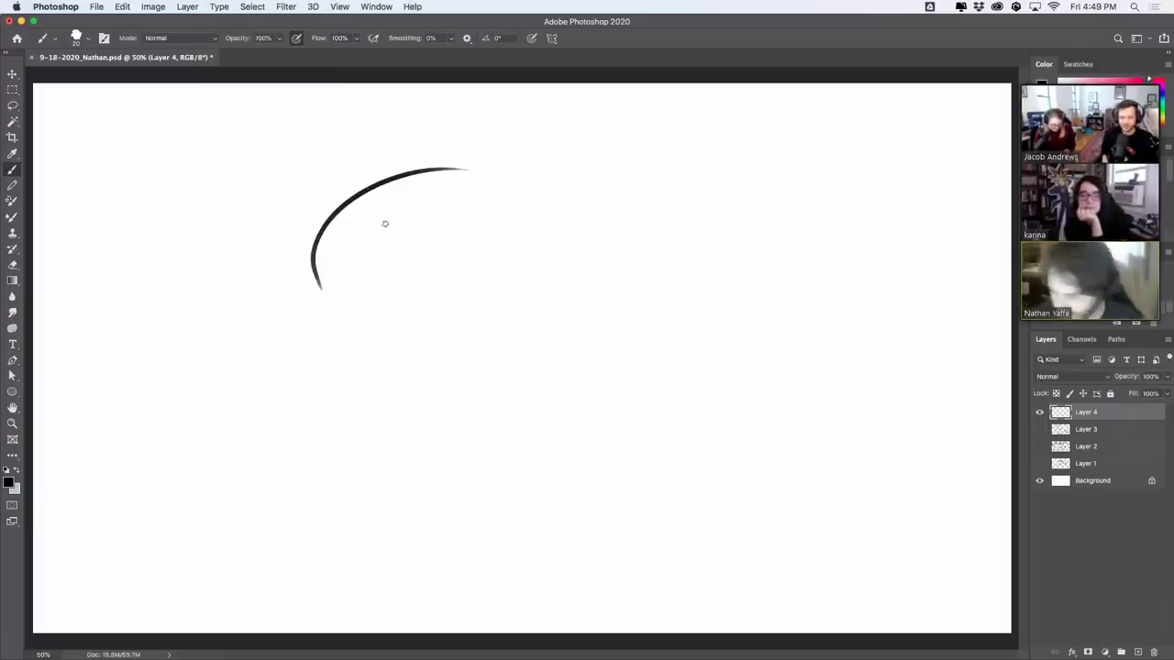
key("super+z")
mouse_move(325, 306)
left_mouse_down()
mouse_move(450, 196)
mouse_move(500, 225)
mouse_move(519, 316)
left_mouse_up()
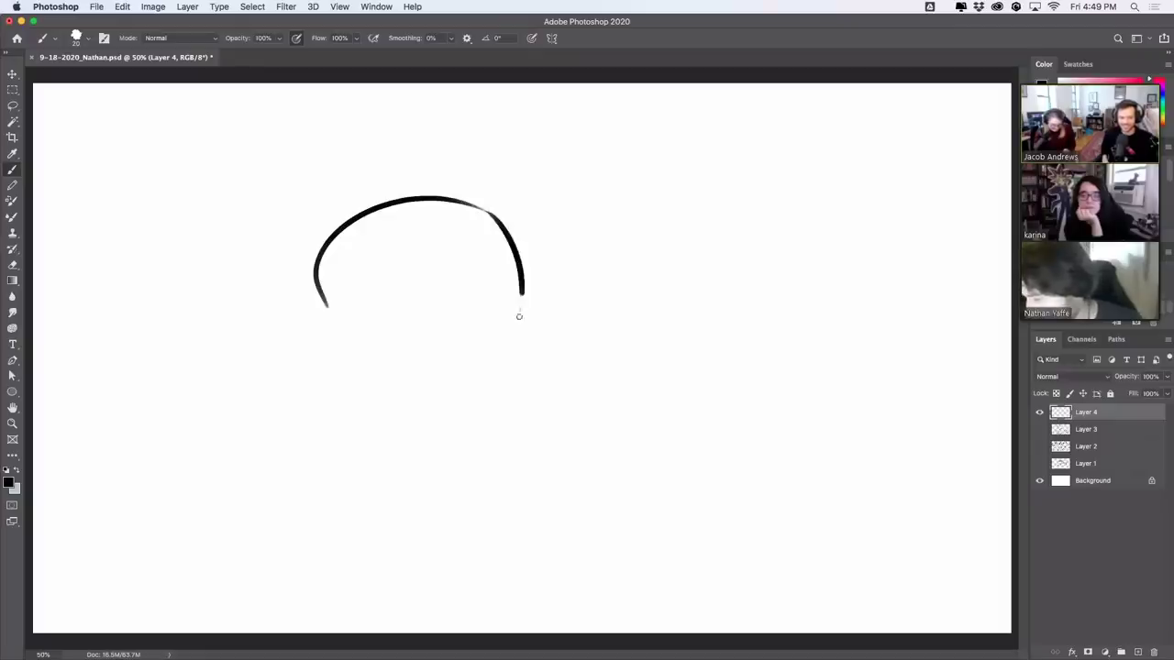
key("super+z")
left_click_drag(485, 211, 526, 314)
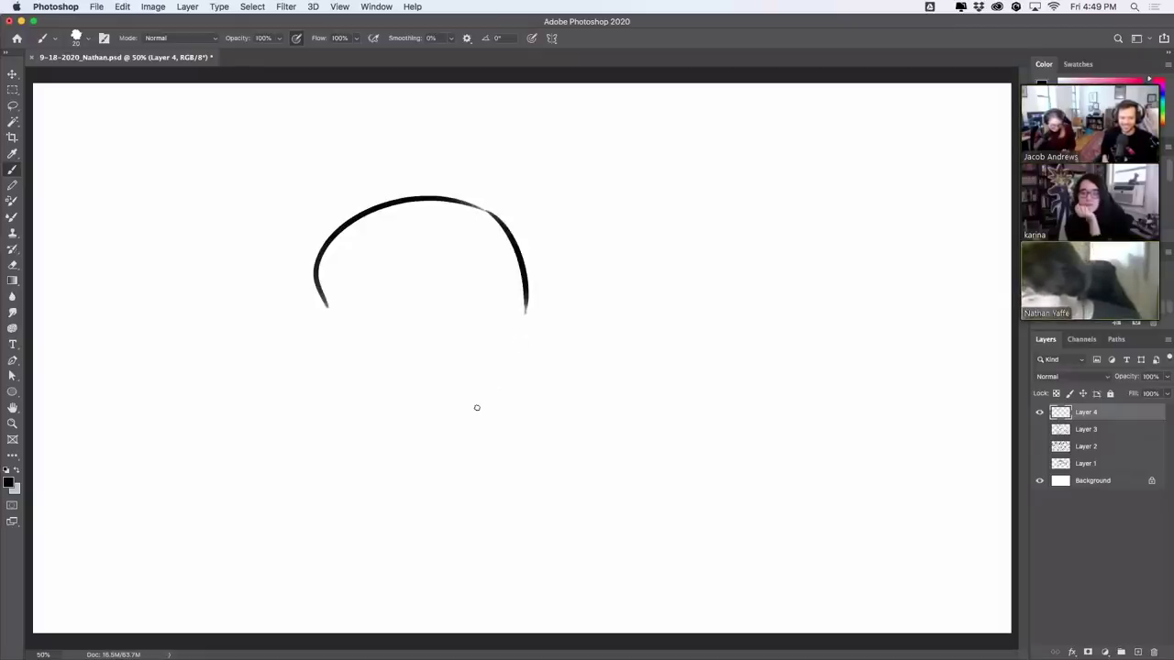
Step: Draw two short brow dashes inside the head dome, one slanted and one nearly flat, undoing unwanted attempts
mouse_move(354, 257)
left_mouse_down()
mouse_move(361, 280)
mouse_move(380, 256)
mouse_move(342, 264)
left_mouse_up()
key("super+z")
left_click_drag(466, 233, 469, 237)
key("super+z")
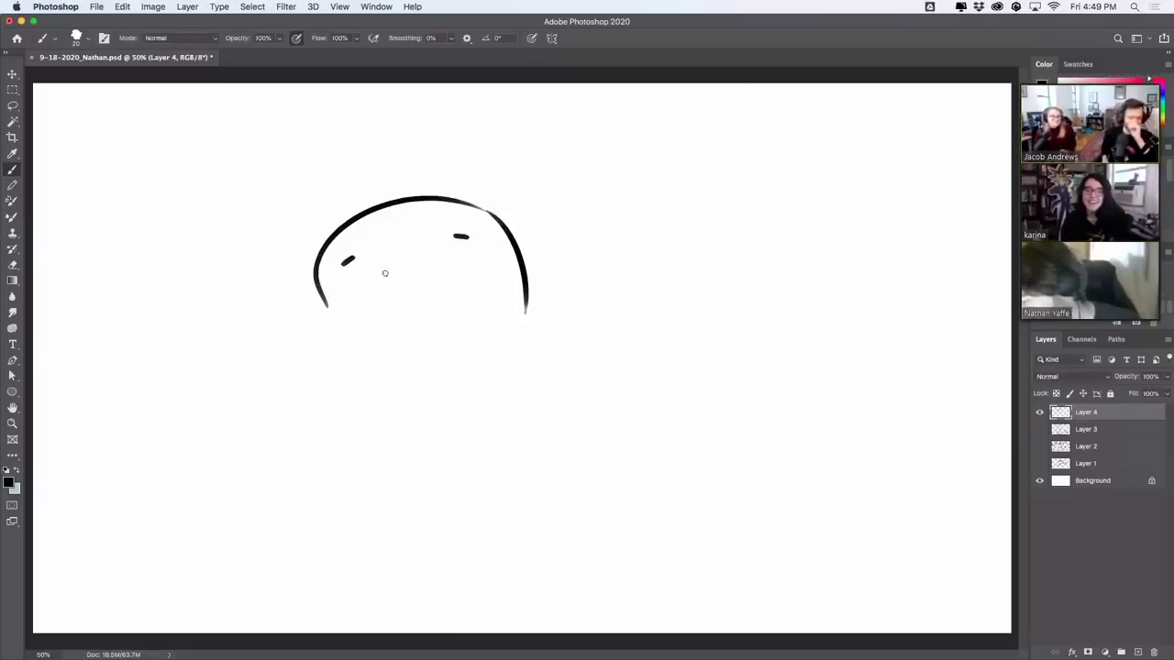
Step: Draw a small wavy two-part mouth between the brow dashes, undoing unwanted attempts
left_click_drag(374, 269, 450, 253)
key("super+z")
key("super+z")
key("super+z")
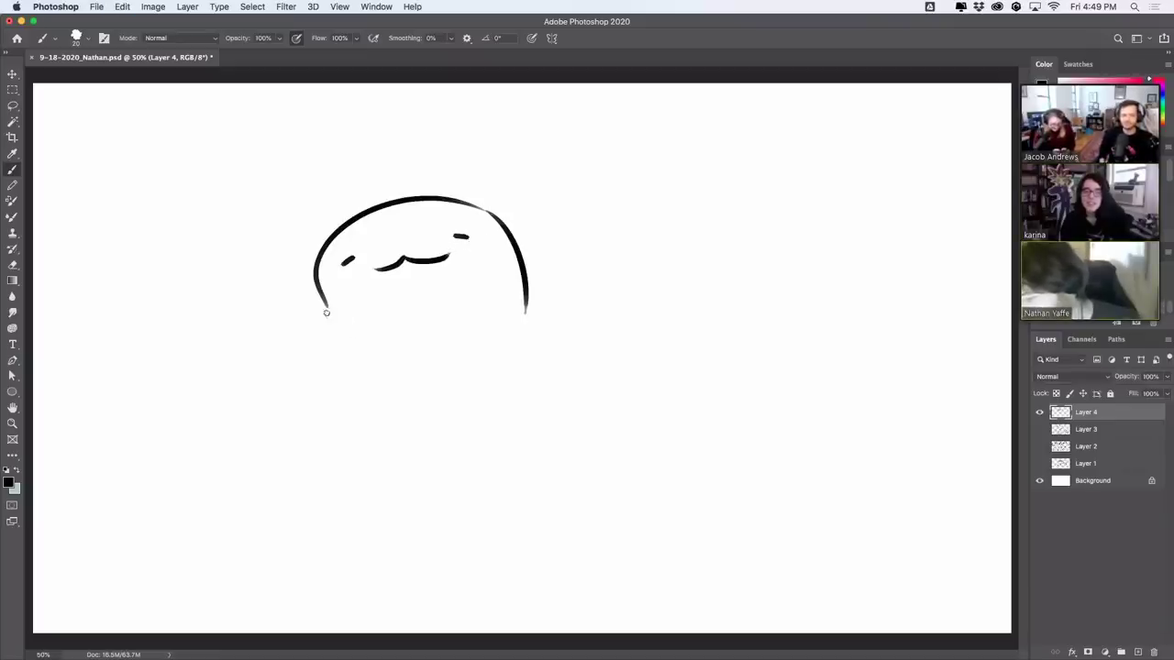
Step: Try a short neck stroke below the head's left side and trim the lower end of its right side
left_click_drag(324, 304, 340, 364)
key("super+z")
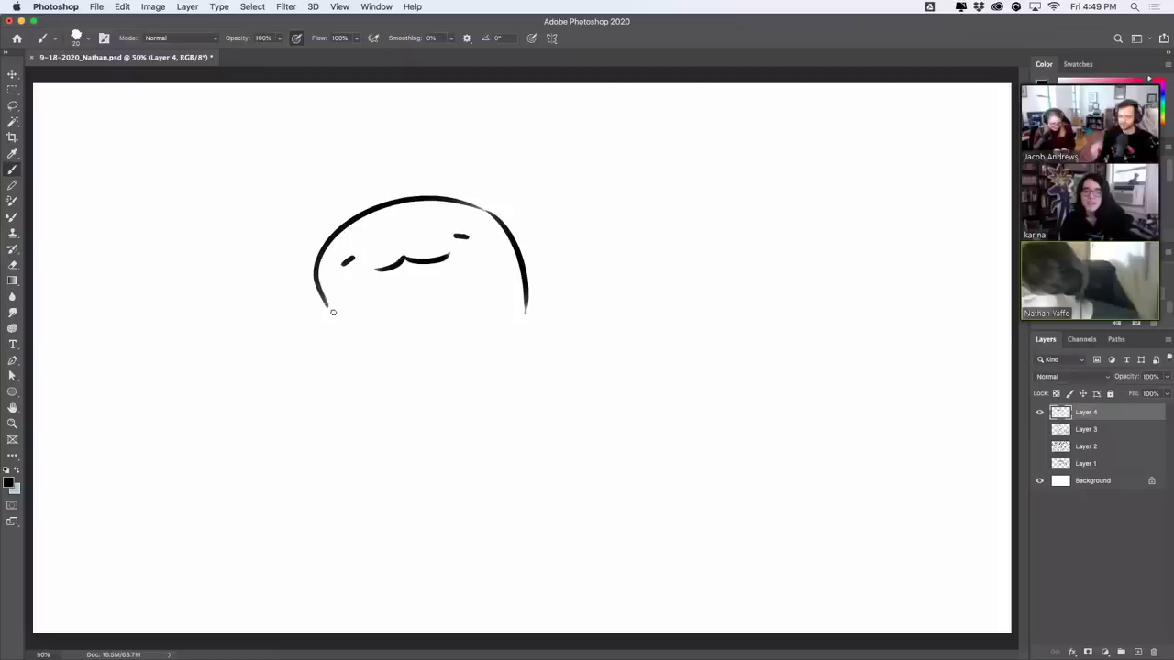
left_click_drag(324, 303, 328, 355)
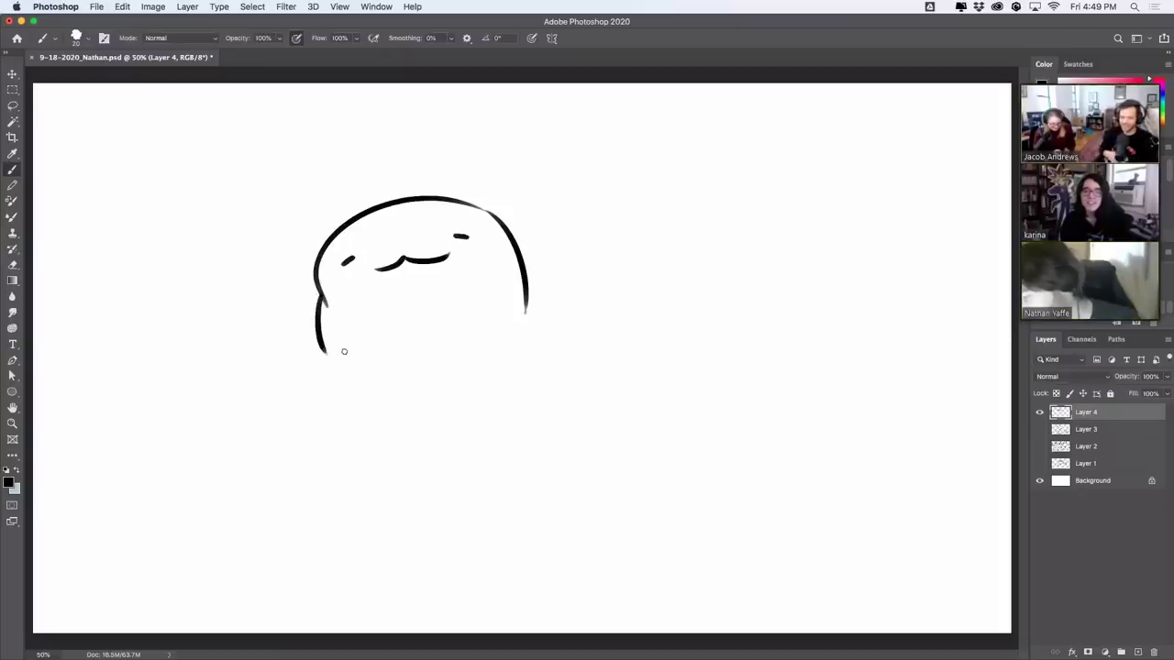
key("super+z")
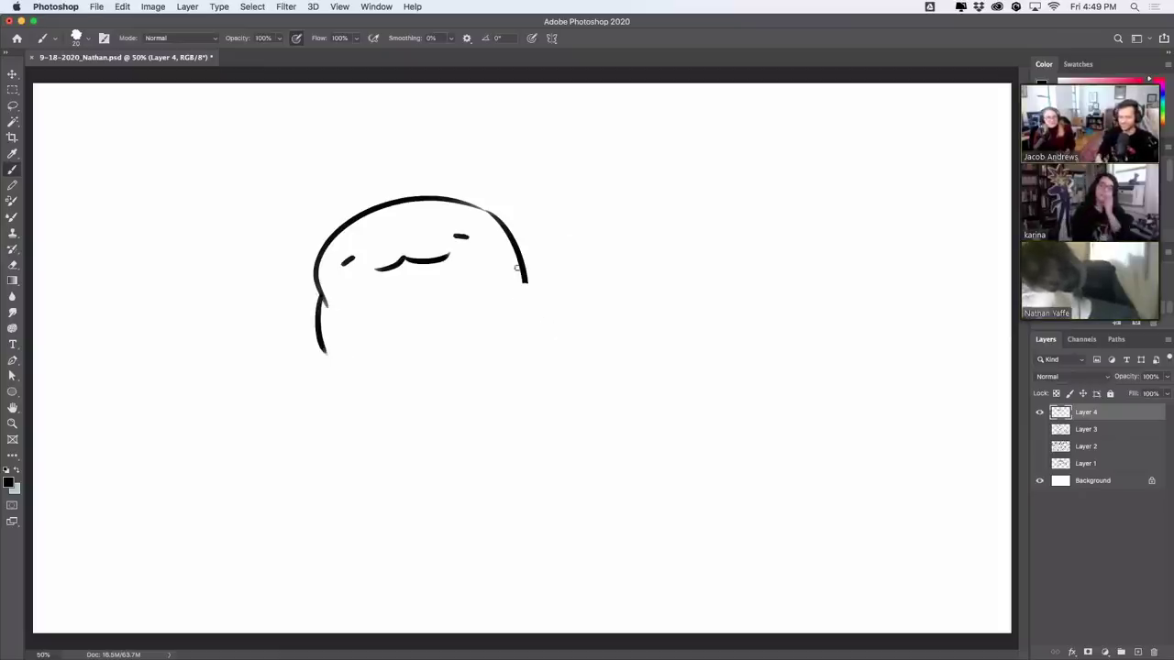
left_click_drag(522, 263, 576, 311)
key("super+z")
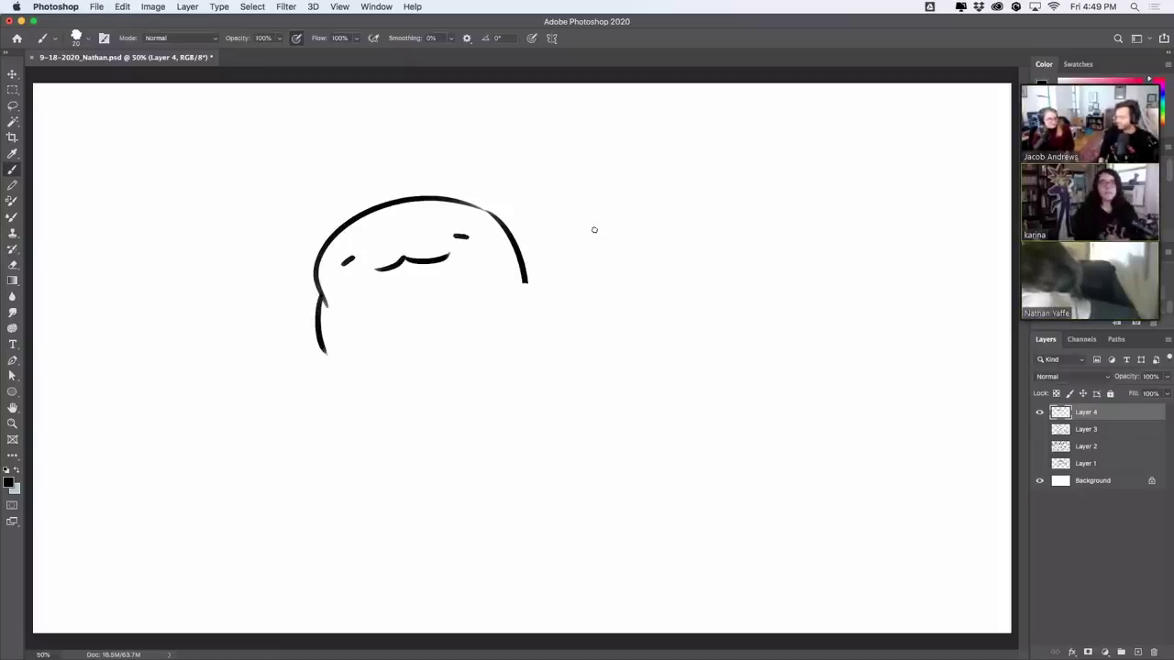
key("bracketleft")
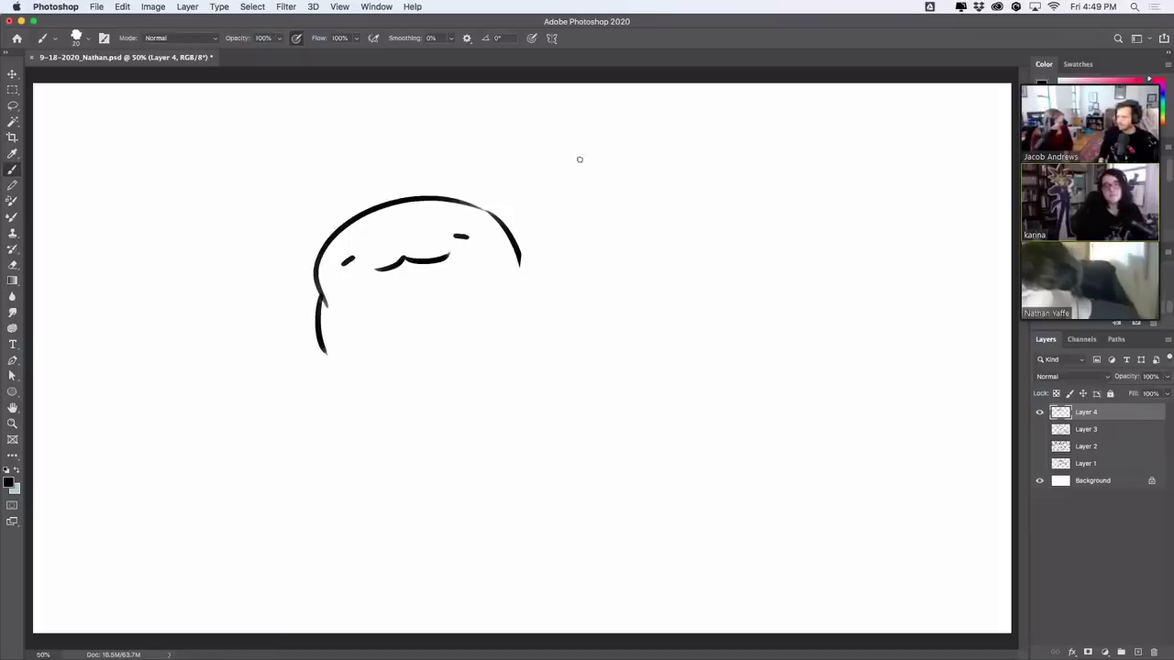
Step: Add small corner ticks at both ends of the mouth and two nostril dots above it
left_click_drag(423, 321, 437, 320)
key("super+z")
left_click_drag(447, 249, 457, 258)
key("super+z")
left_click(412, 243)
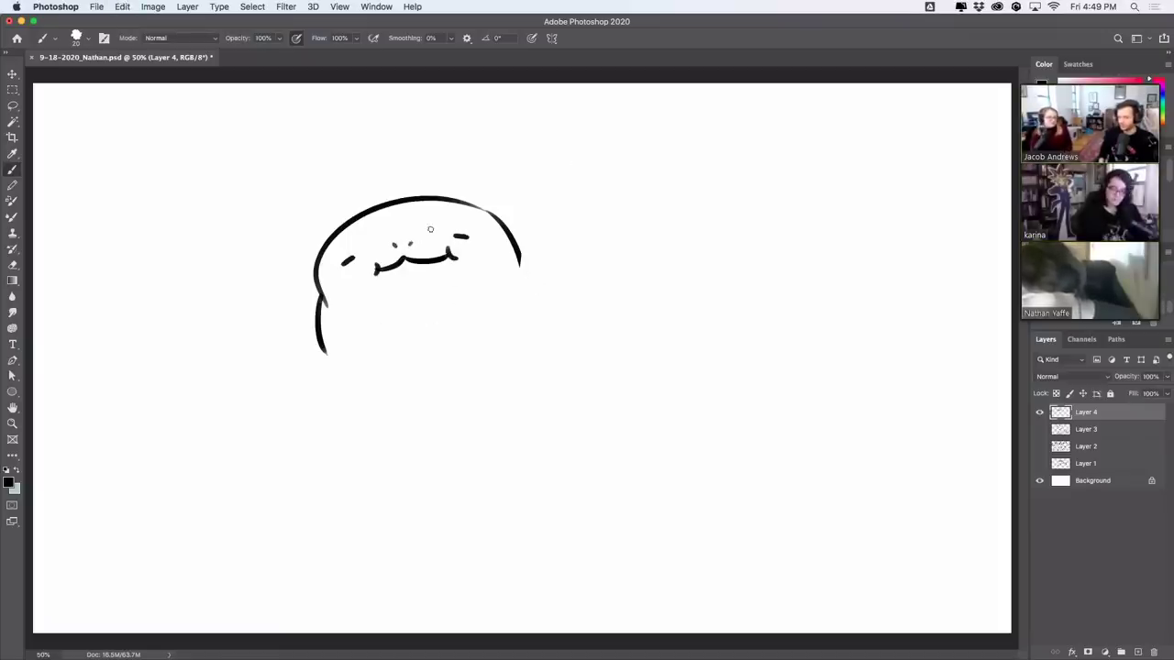
Step: Draw two rounded bumps on top of the head and two curved chin lines below the mouth
mouse_move(393, 198)
left_mouse_down()
mouse_move(414, 180)
mouse_move(427, 196)
mouse_move(470, 200)
mouse_move(523, 279)
left_mouse_up()
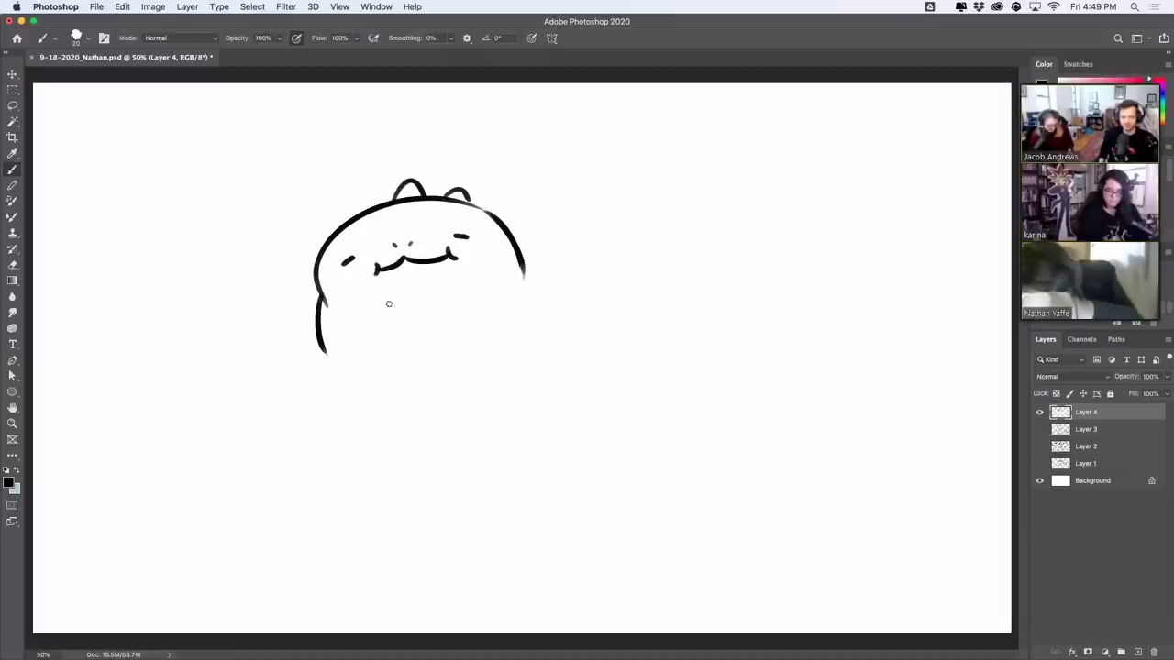
left_click_drag(378, 298, 450, 286)
key("super+z")
mouse_move(380, 298)
left_mouse_down()
mouse_move(447, 288)
mouse_move(425, 309)
left_mouse_up()
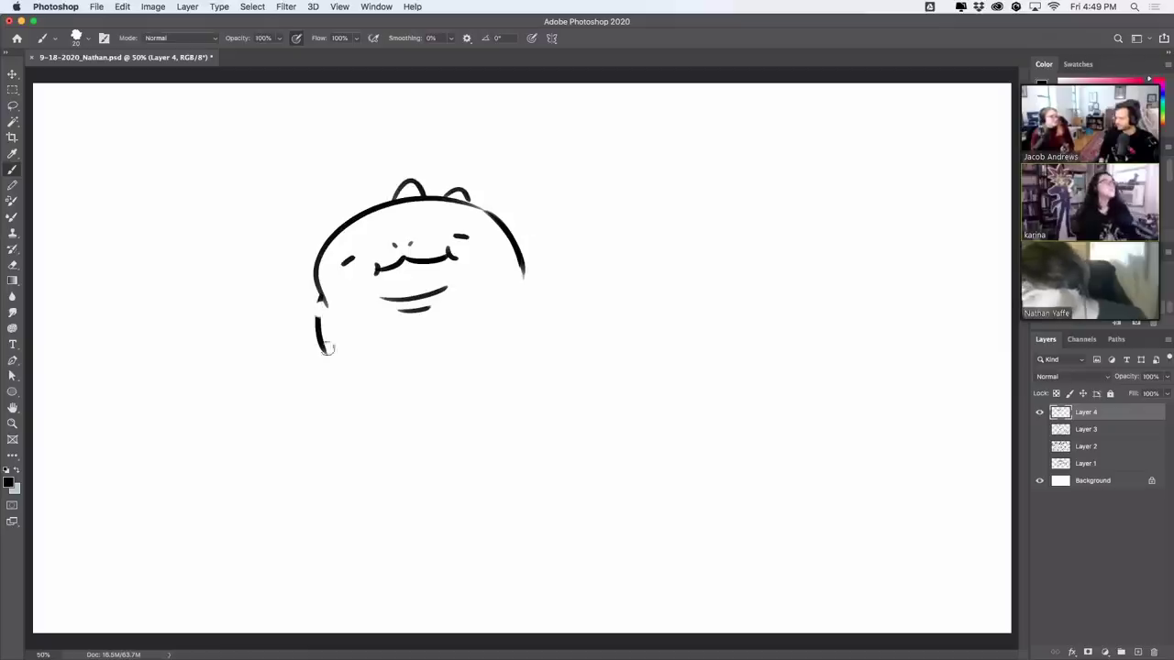
Step: Erase the short left neck stroke, redraw the head's right side and replace the neck with an outward-bulging curve
key("super+z")
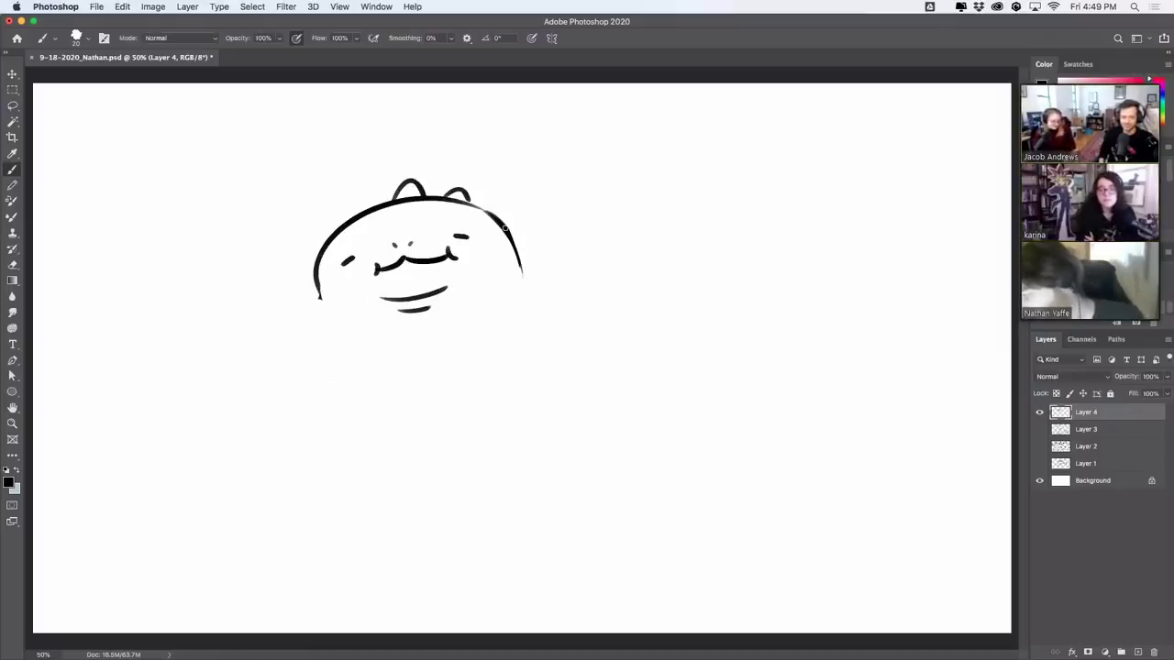
left_click_drag(506, 227, 523, 286)
left_click_drag(320, 294, 303, 364)
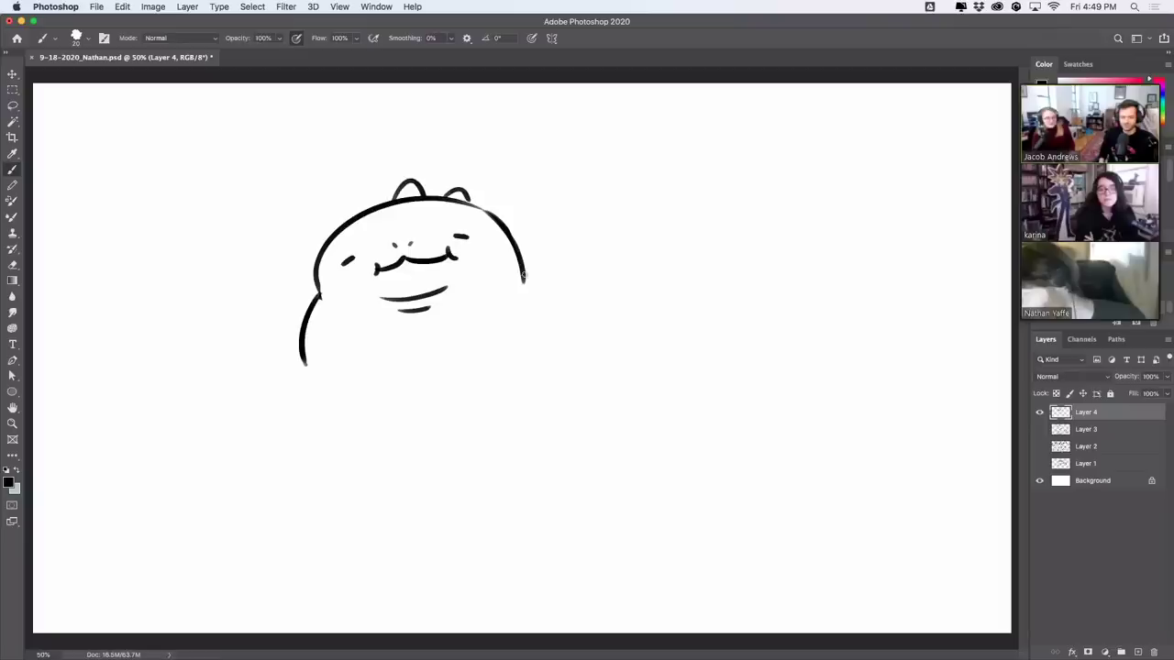
Step: Draw the right neck line slanting outward from the cheek, redoing the stroke until it flares away from the head
left_click_drag(523, 277, 557, 338)
key("super+z")
left_click_drag(524, 275, 525, 348)
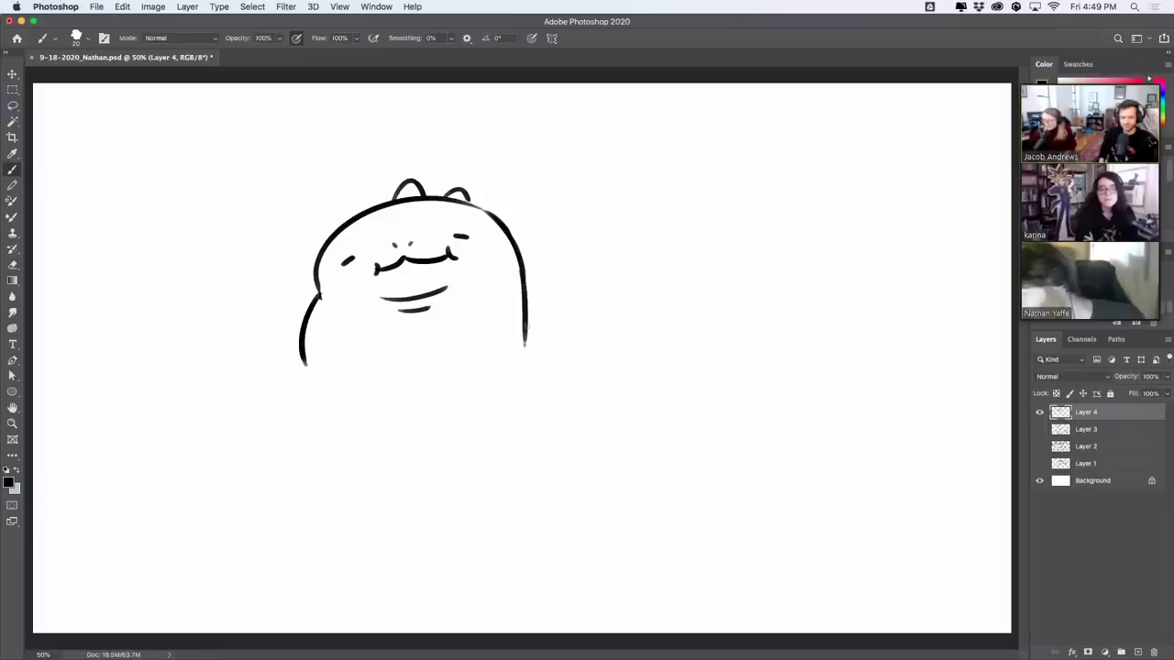
key("super+z")
key("super+z")
left_click_drag(519, 281, 546, 341)
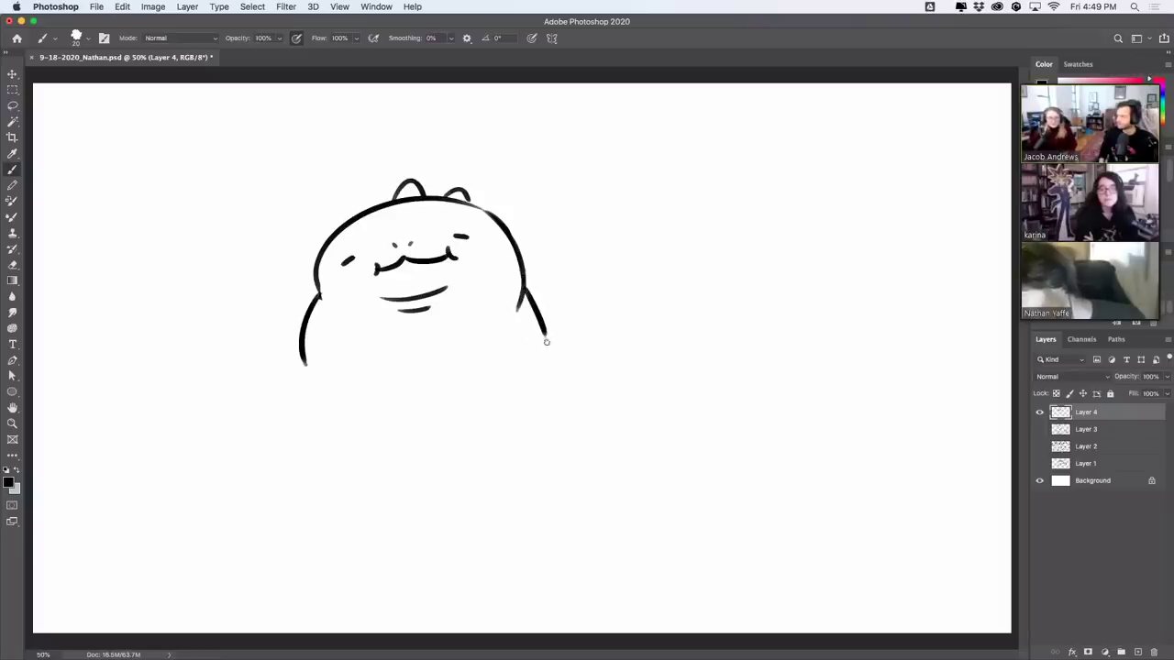
Step: Extend the left cheek curve so it tucks inside the neck line, undoing unwanted attempts
left_click_drag(315, 273, 323, 317)
key("super+z")
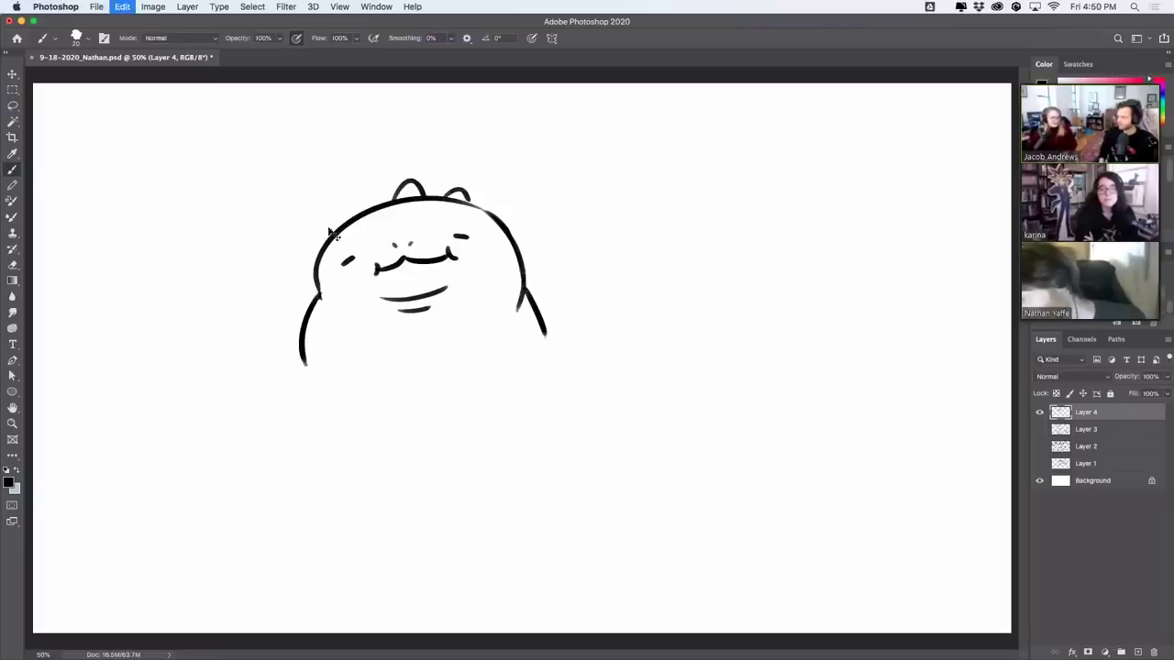
mouse_move(317, 266)
left_mouse_down()
mouse_move(342, 225)
mouse_move(320, 263)
mouse_move(327, 309)
left_mouse_up()
key("super+z")
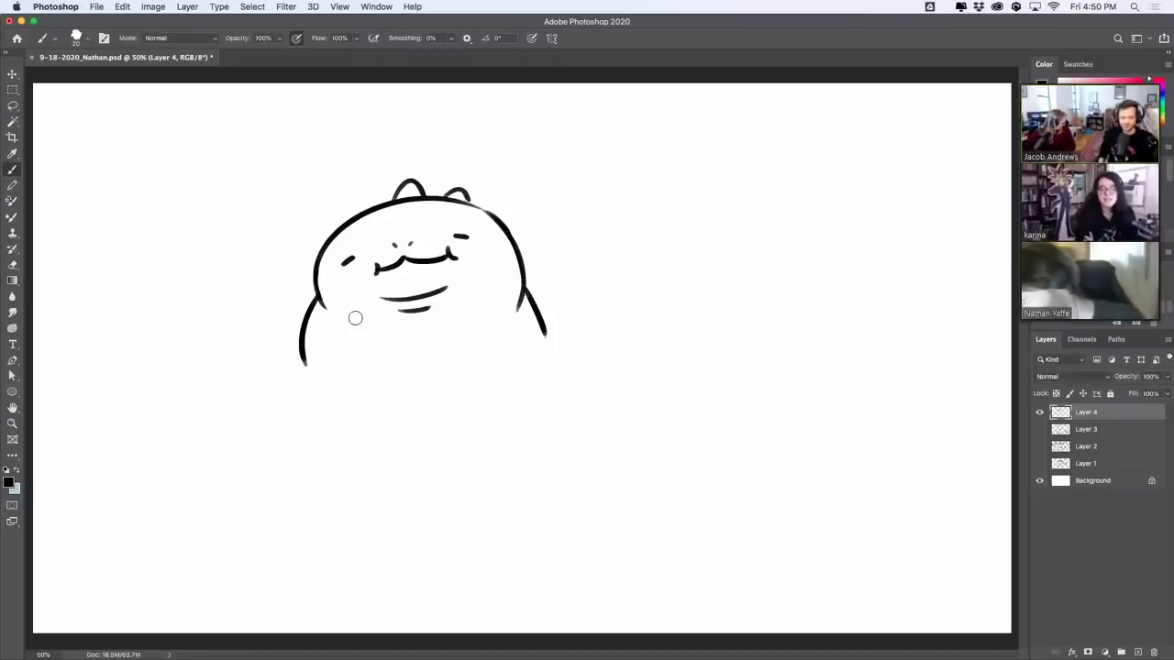
Step: Draw a long chest curve below the left neck line and an arched back line extending from the right neck
mouse_move(302, 366)
left_mouse_down()
mouse_move(303, 482)
mouse_move(328, 474)
mouse_move(348, 493)
mouse_move(370, 474)
left_mouse_up()
key("super+z")
key("super+z")
left_click_drag(543, 319, 697, 358)
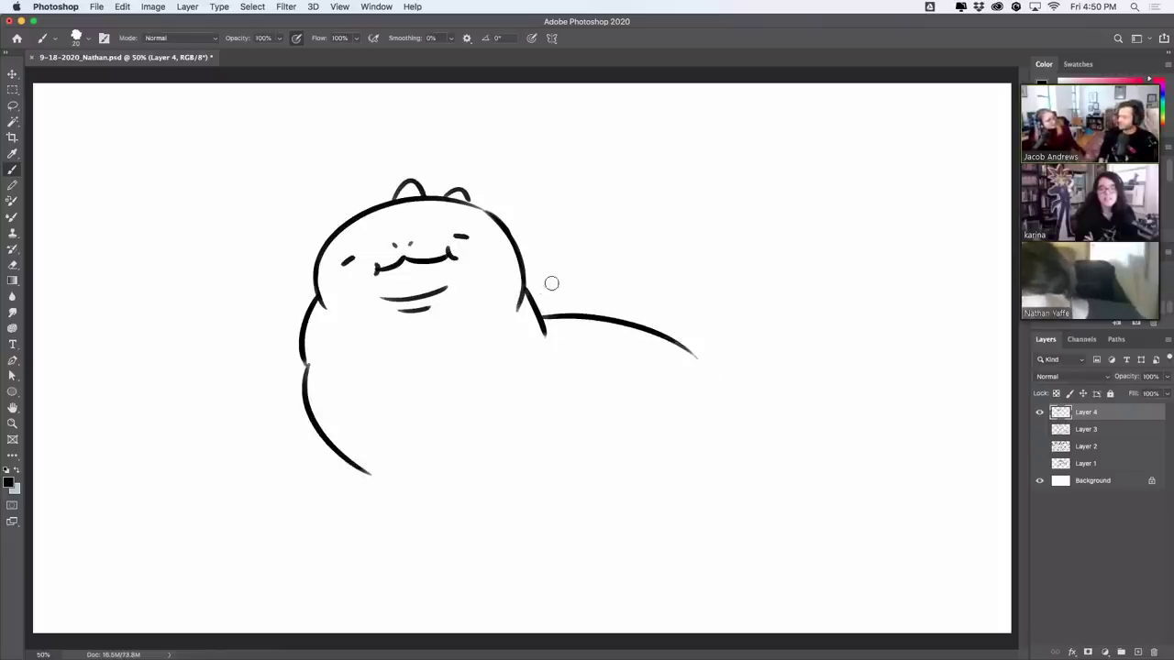
Step: Lasso the facial features, rotate them about 4.3 degrees clockwise and shift them slightly up inside the head
key("l")
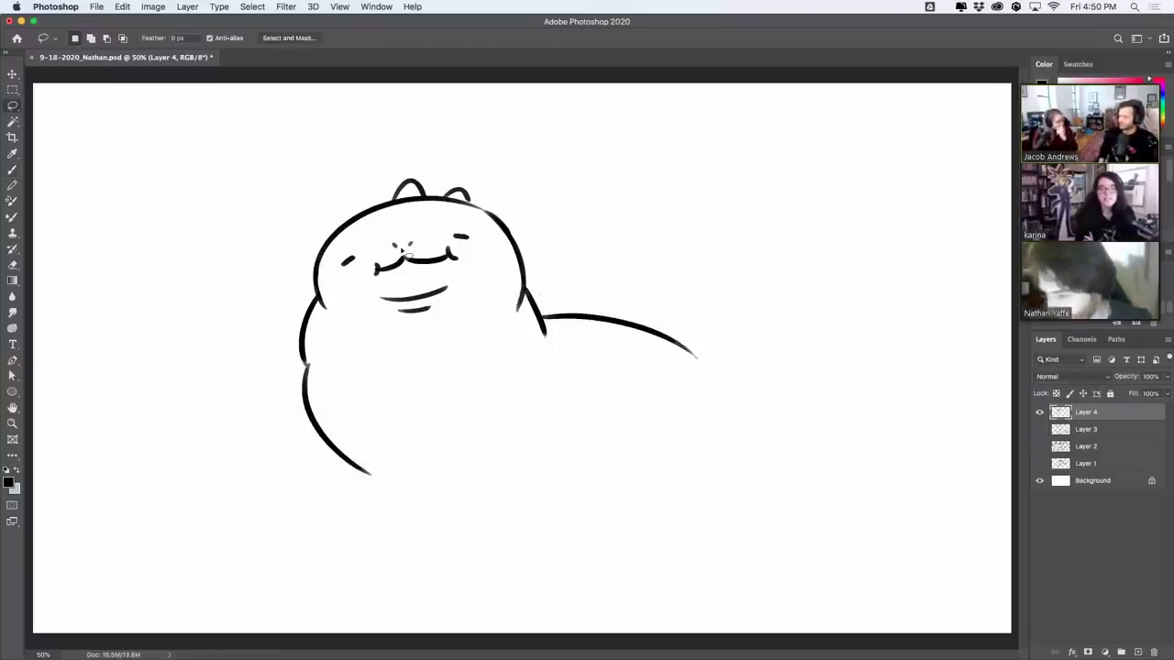
mouse_move(367, 227)
left_mouse_down()
mouse_move(458, 340)
mouse_move(493, 255)
mouse_move(431, 216)
left_mouse_up()
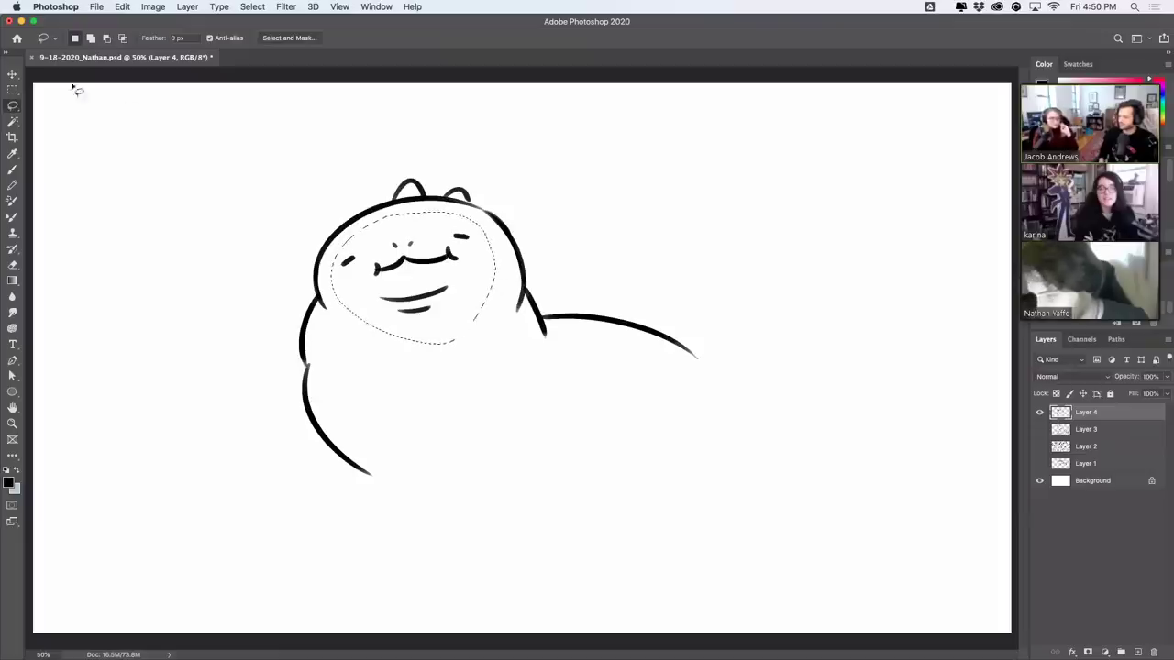
key("v")
left_click_drag(509, 207, 487, 230)
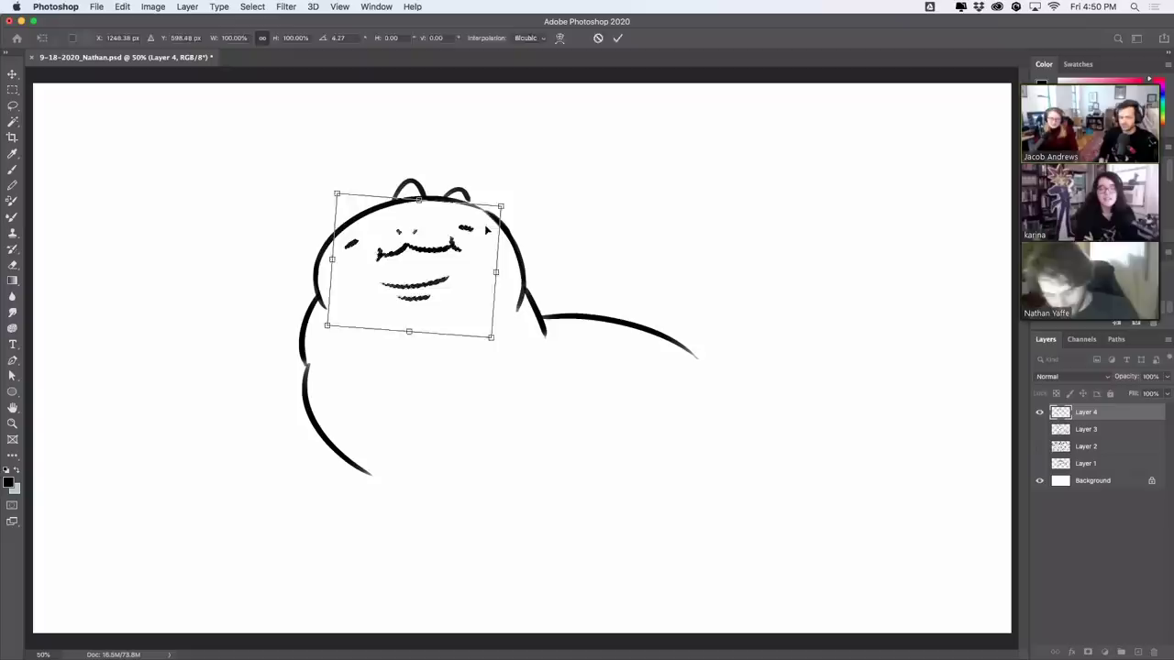
key("Return")
key("ctrl+d")
Step: After clearing the stray speck, rotate the whole drawing about 5 degrees clockwise and move it toward the canvas centre
key("m")
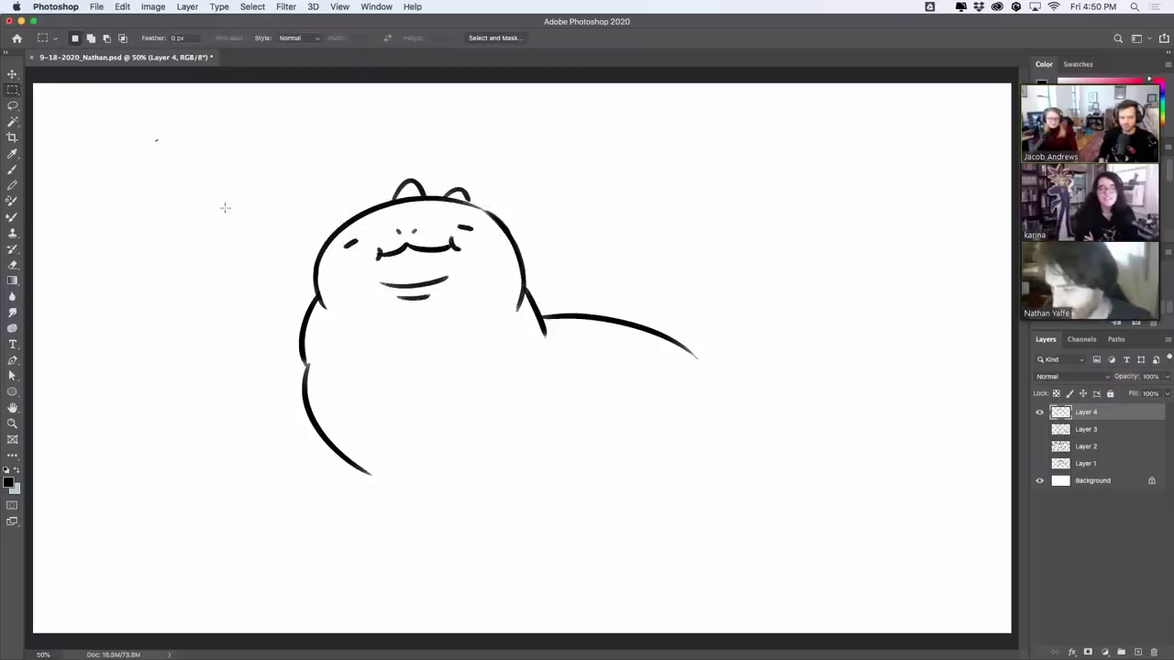
key("ctrl+t")
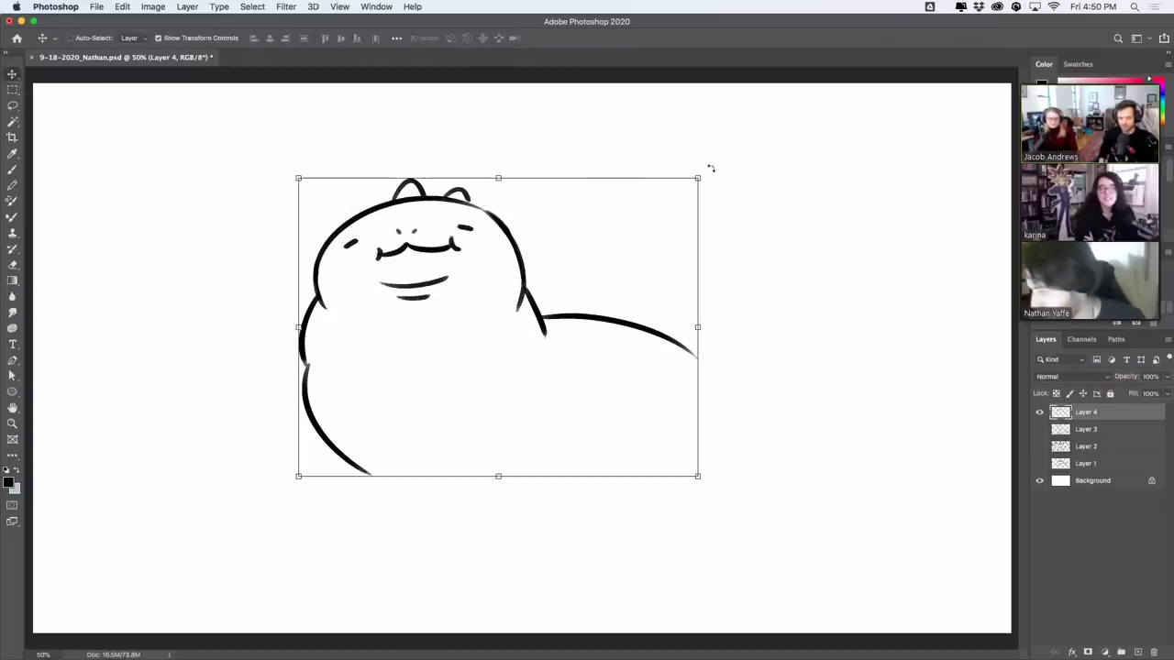
left_click_drag(714, 178, 733, 192)
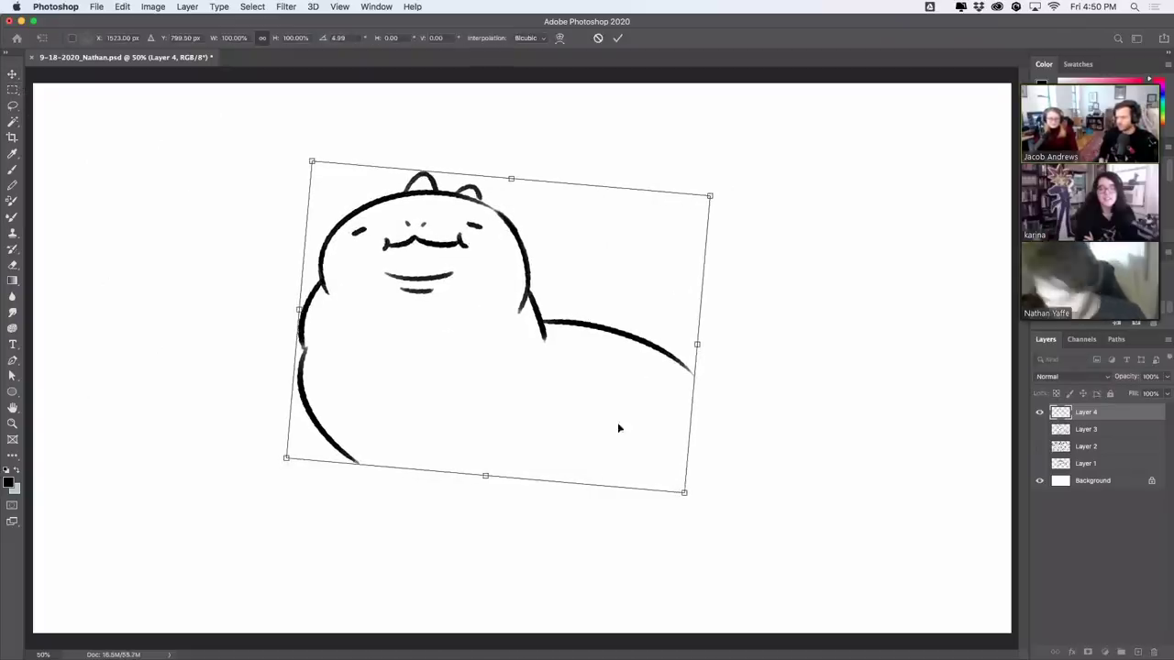
key("Return")
key("v")
left_click_drag(568, 385, 699, 402)
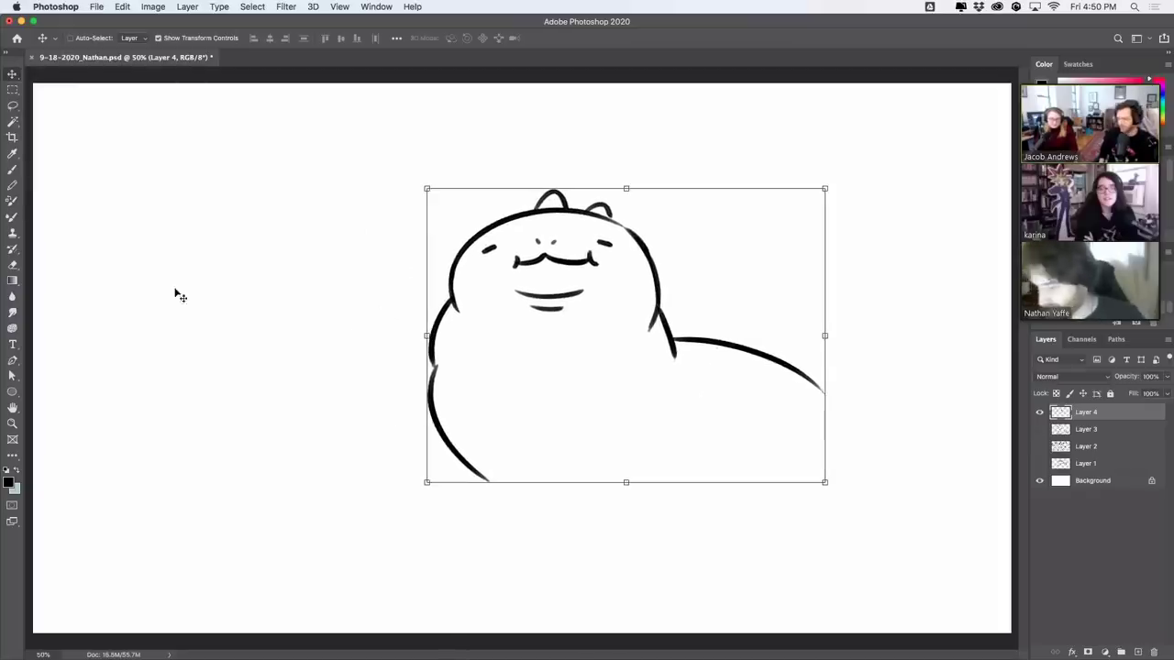
Step: Erase the right neck line and redraw it with the brush to join the cheek cleanly to the back line
left_click(12, 169)
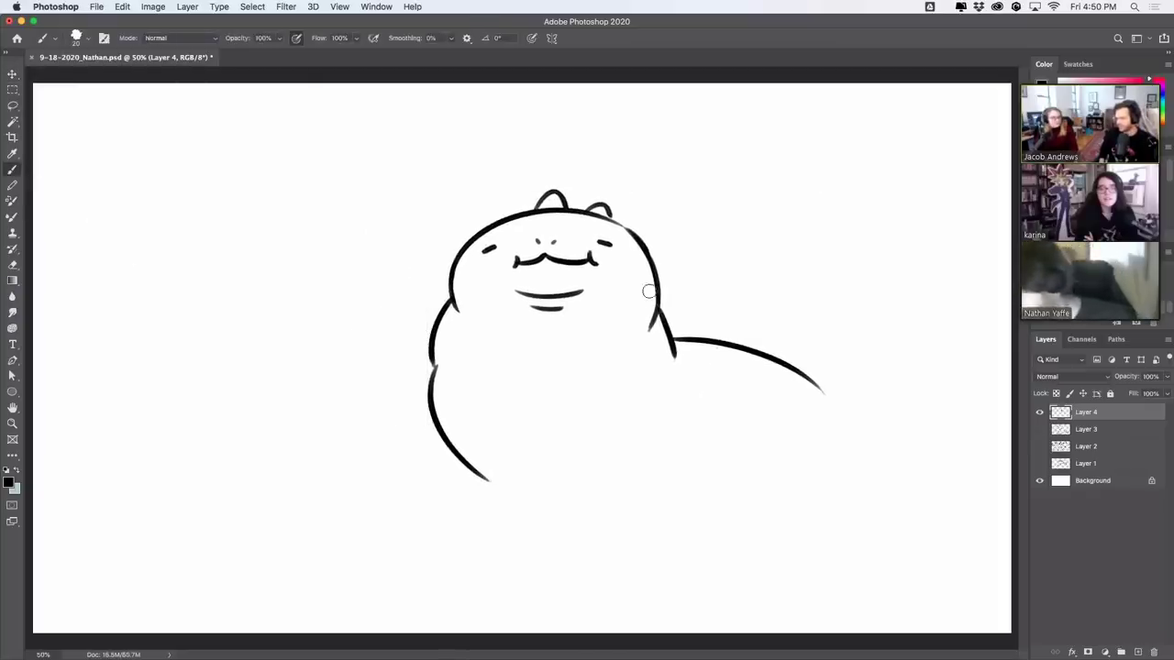
left_click_drag(661, 322, 674, 364)
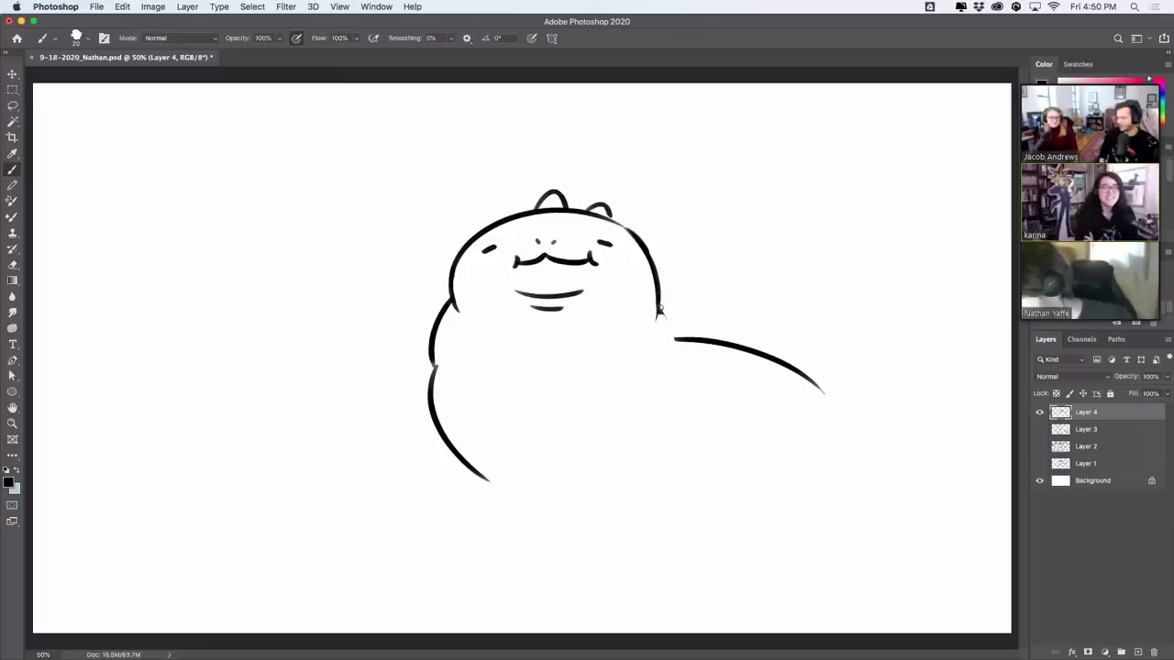
left_click_drag(656, 310, 675, 351)
key("super+z")
mouse_move(658, 310)
left_mouse_down()
mouse_move(676, 356)
mouse_move(675, 342)
left_mouse_up()
key("super+z")
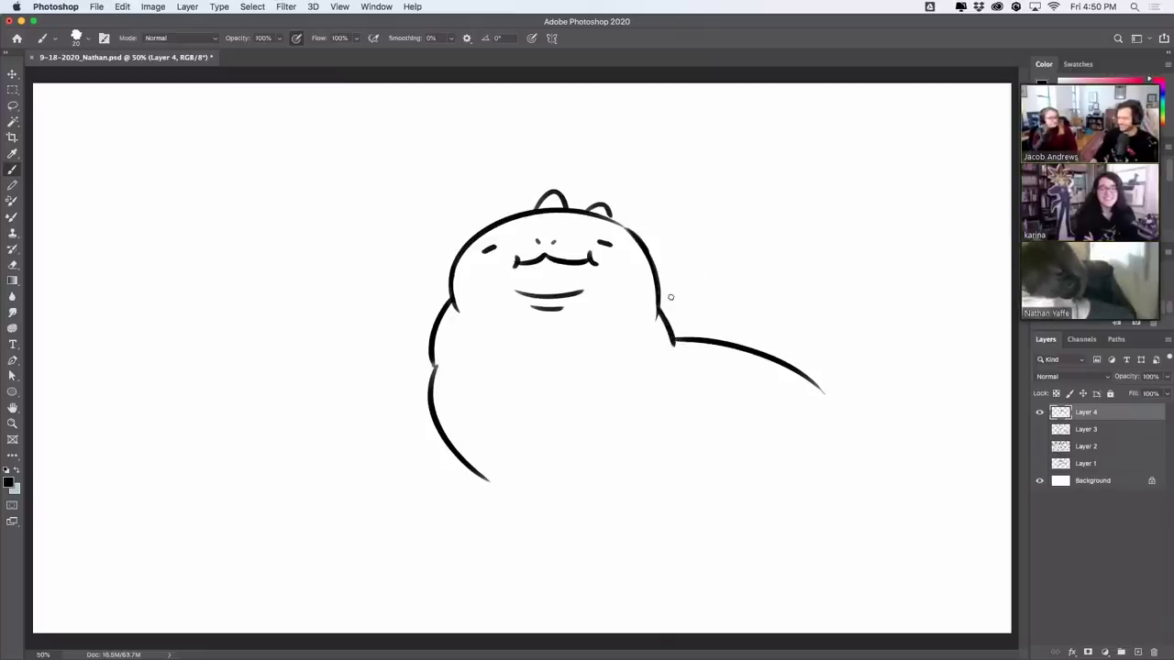
Step: Erase the left chest and neck outline together with the lower part of the left cheek
left_click_drag(435, 353, 429, 389)
left_click_drag(488, 480, 431, 404)
left_click_drag(432, 365, 433, 328)
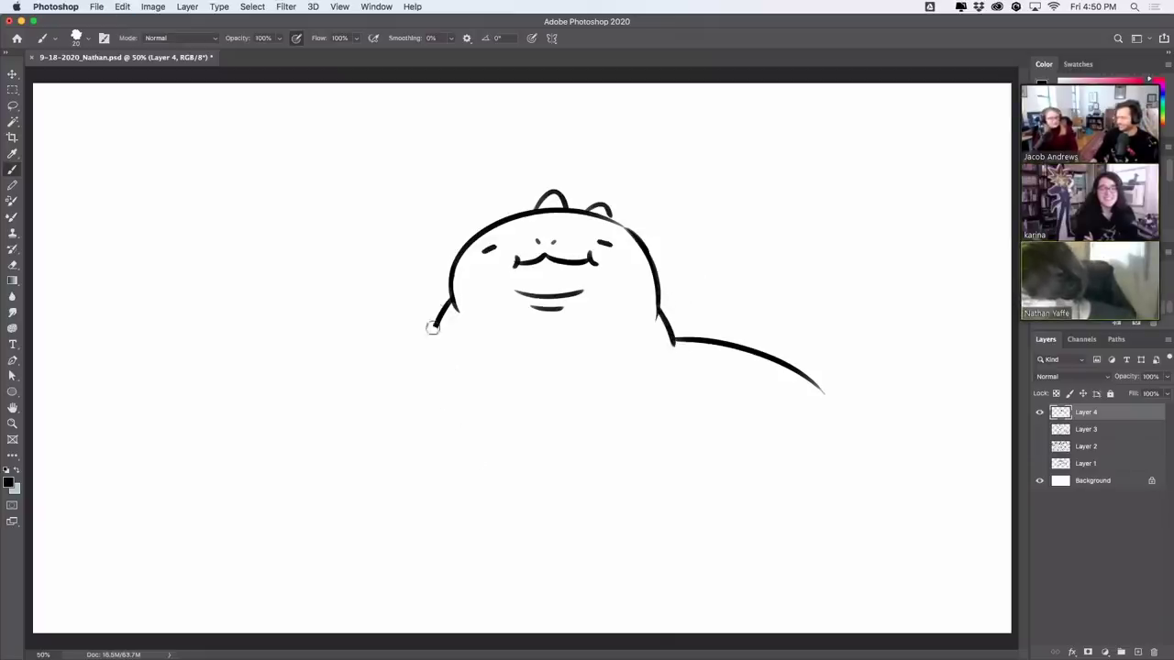
key("super+z")
key("super+z")
key("super+z")
key("super+z")
key("super+z")
key("super+z")
key("super+z")
key("super+z")
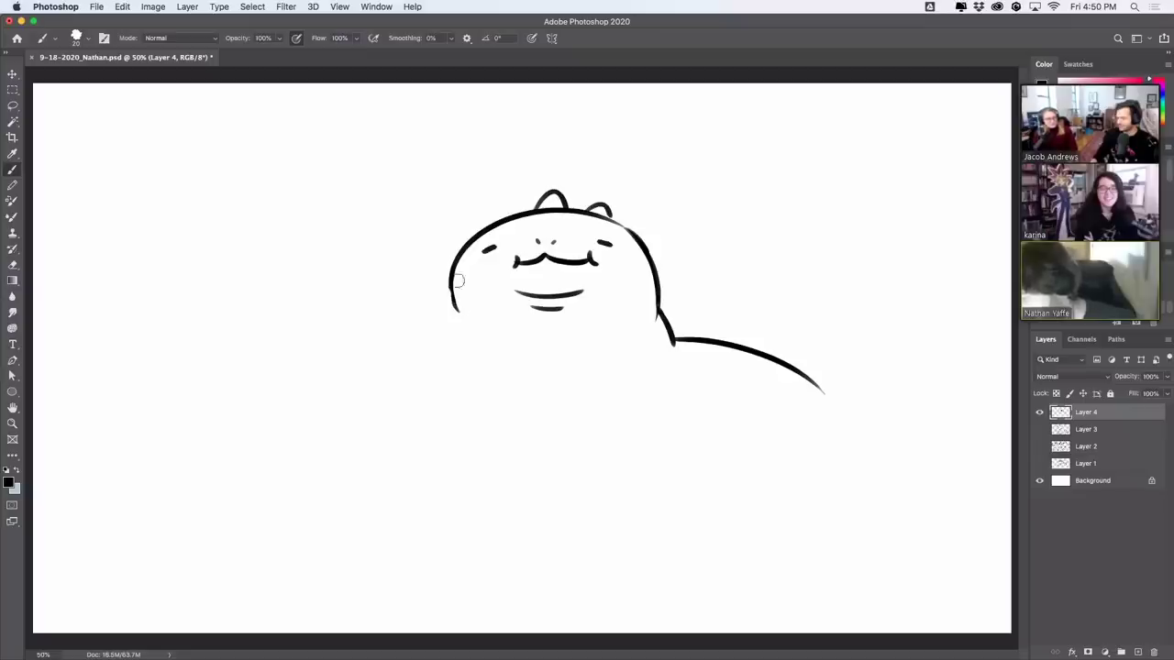
key("super+z")
key("super+z")
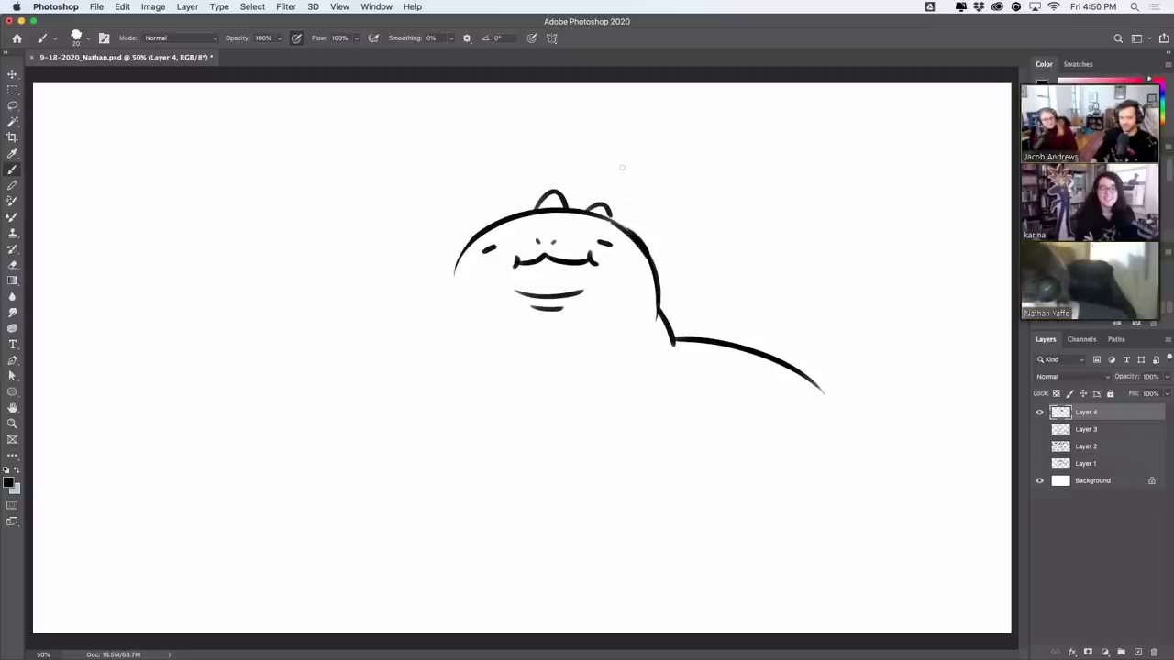
Step: Redraw the left cheek and add one long neck-to-chest curve behind it, redoing the stroke until it sweeps down smoothly
mouse_move(479, 231)
left_mouse_down()
mouse_move(459, 306)
mouse_move(463, 360)
left_mouse_up()
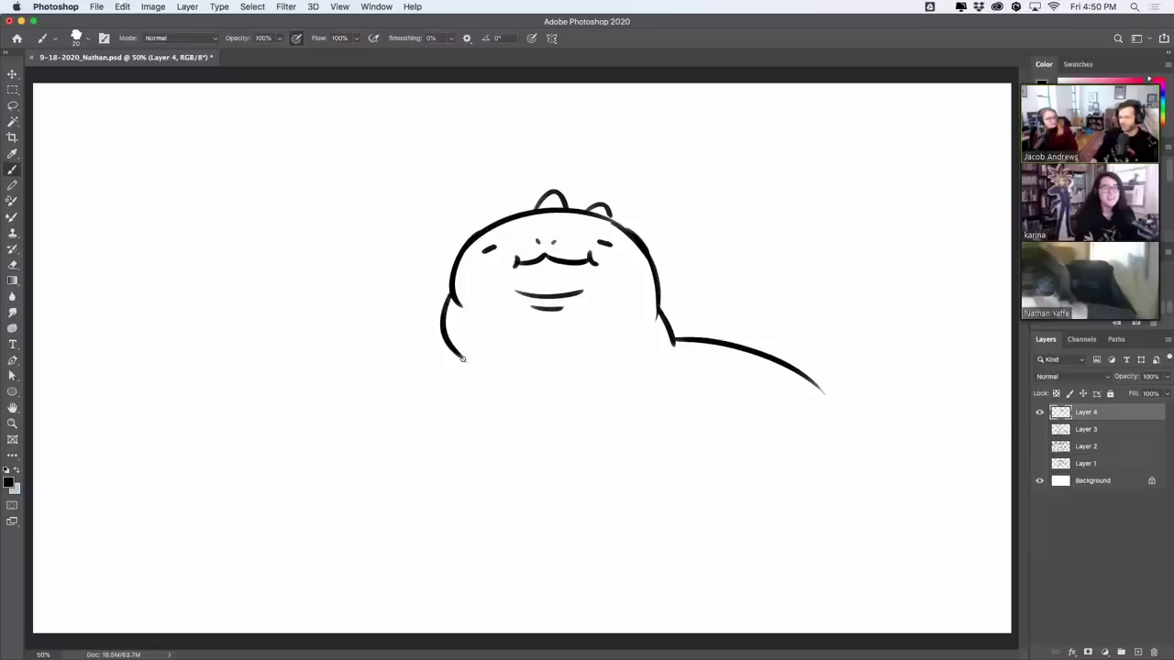
key("super+z")
left_click_drag(452, 295, 443, 388)
key("super+z")
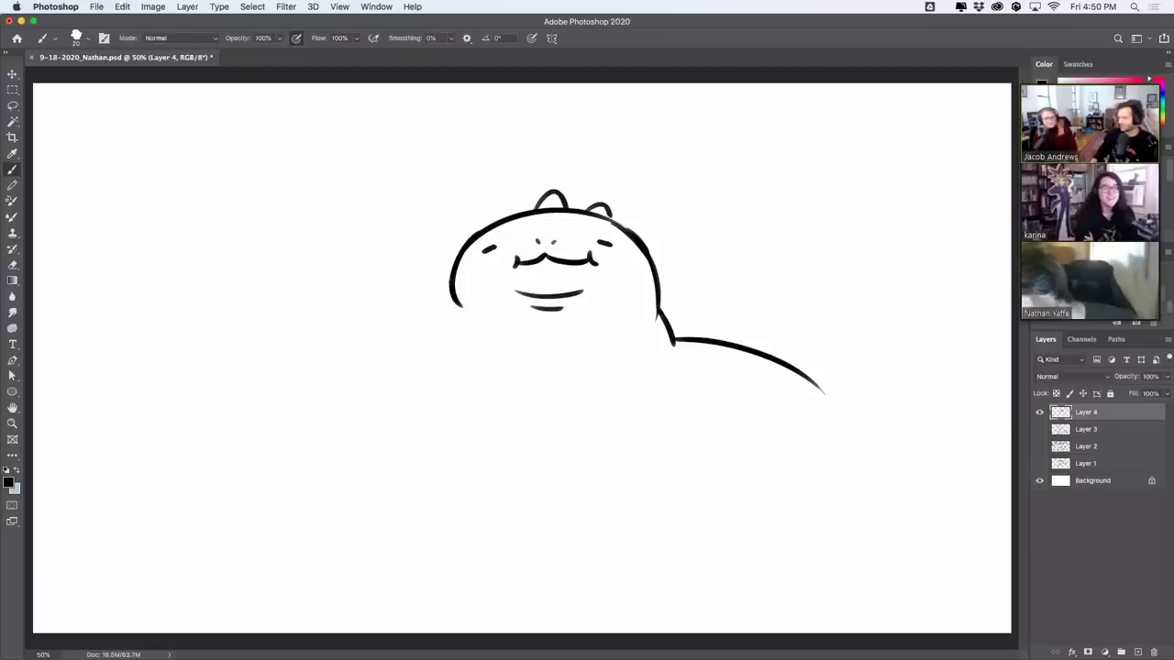
left_click_drag(449, 282, 456, 396)
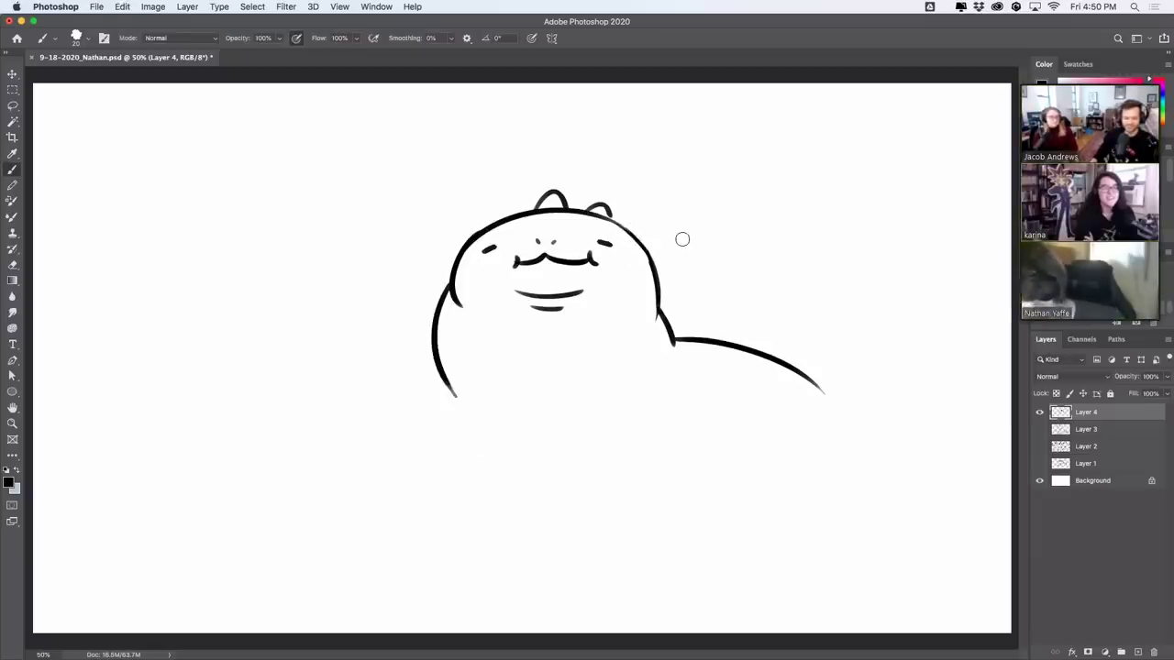
left_click_drag(431, 364, 471, 479)
key("super+z")
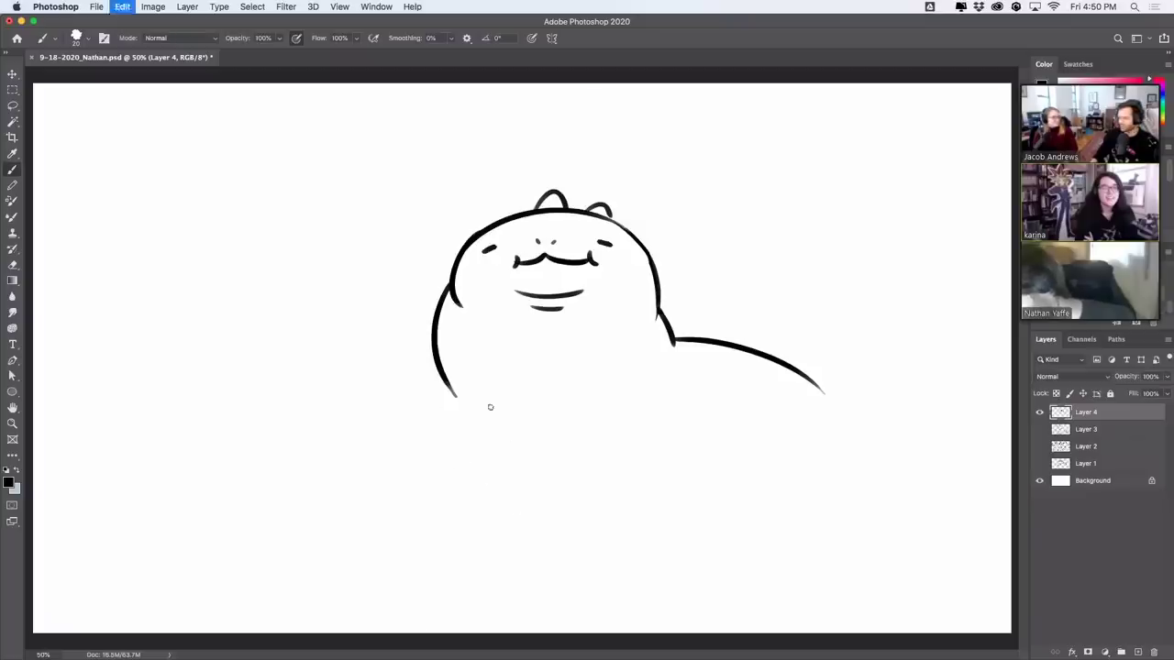
mouse_move(576, 390)
left_mouse_down()
mouse_move(609, 379)
mouse_move(634, 345)
left_mouse_up()
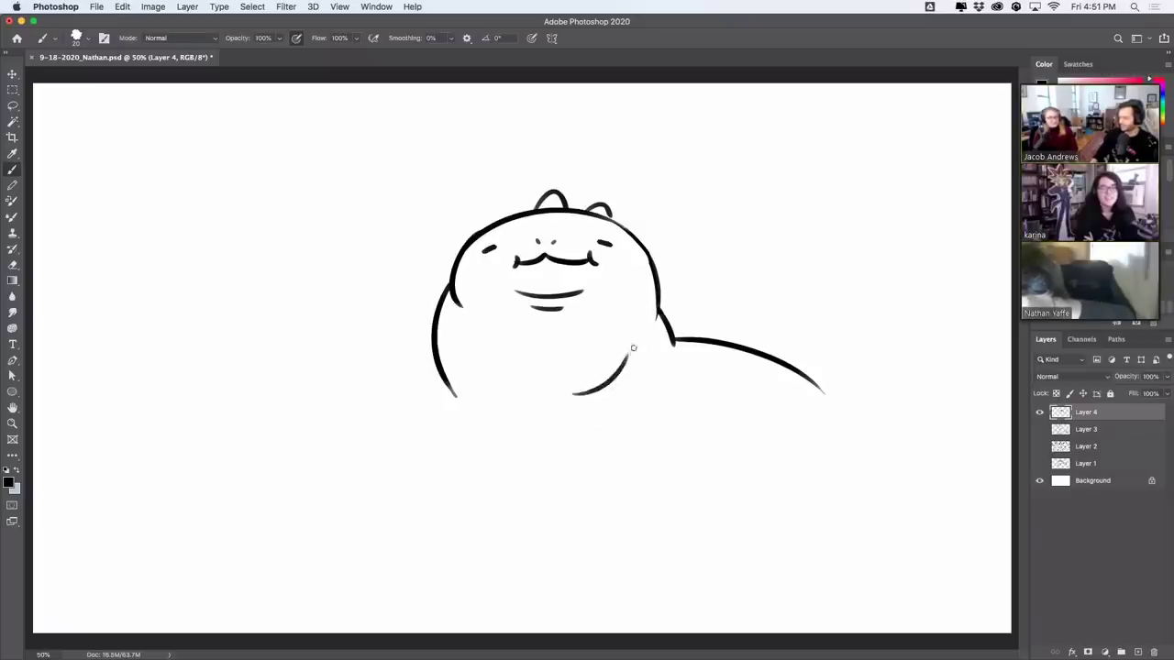
key("super+z")
left_click_drag(539, 418, 626, 384)
key("super+z")
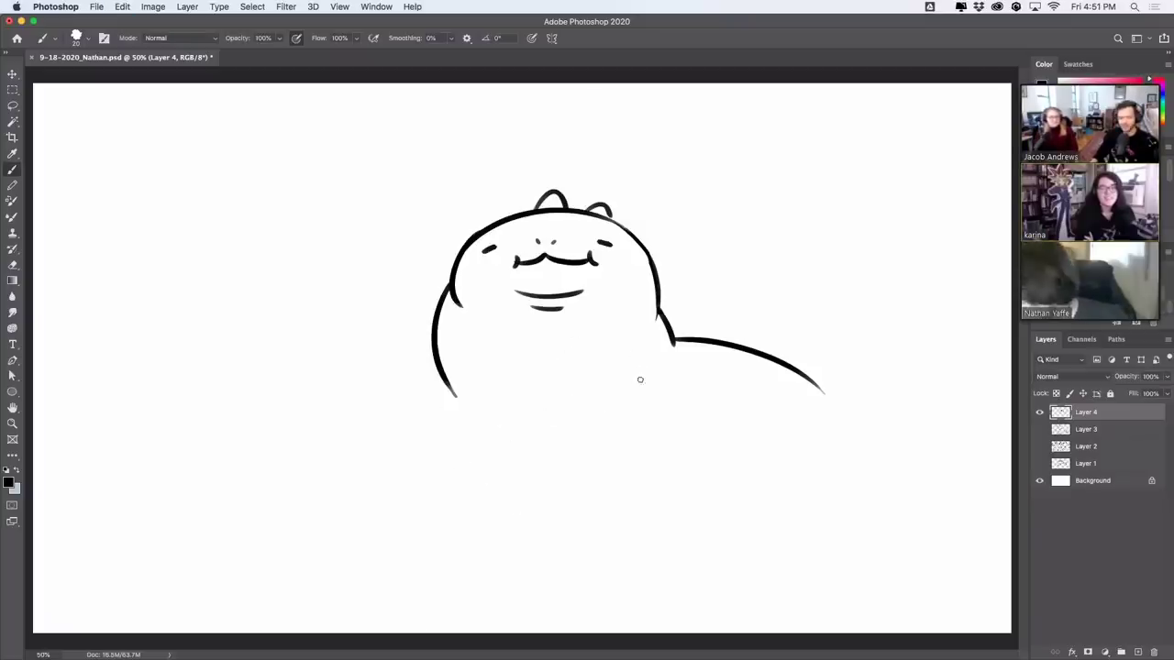
Step: Draw a short crease on the chest and a line running down from the left chest curve, redoing the line once
left_click_drag(550, 415, 603, 400)
left_click_drag(441, 396, 462, 486)
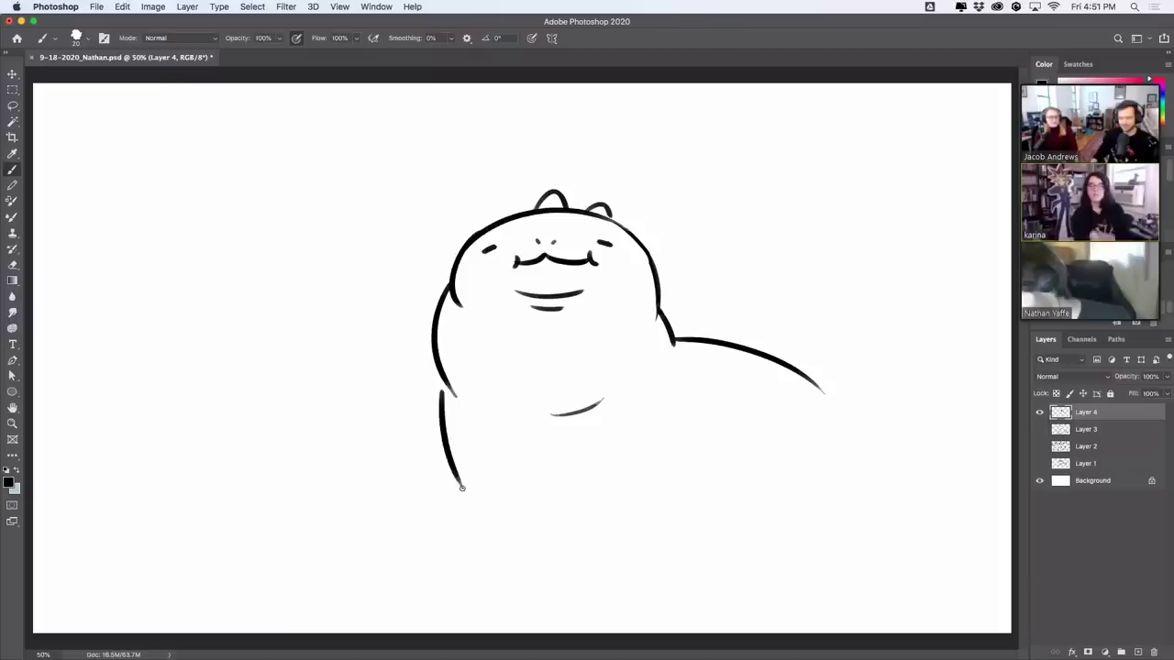
key("super+z")
left_click_drag(447, 393, 476, 504)
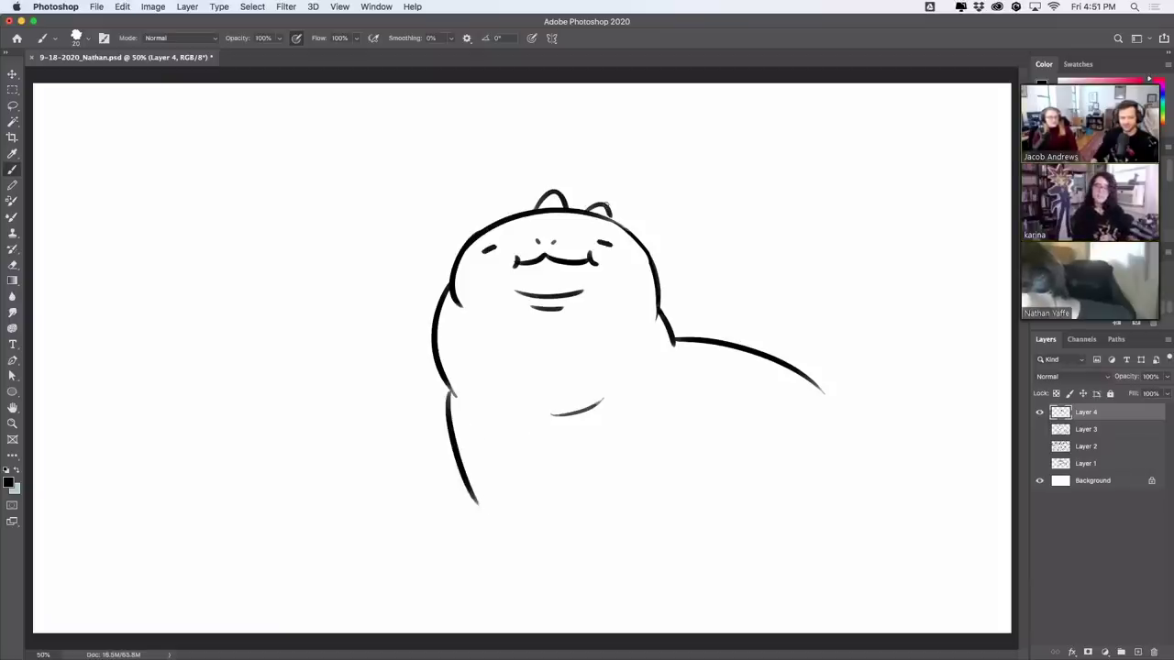
Step: Add small rounded spikes behind the head, at the neck and at the start of the back
mouse_move(642, 241)
left_mouse_down()
mouse_move(661, 272)
mouse_move(658, 314)
mouse_move(692, 339)
mouse_move(723, 340)
left_mouse_up()
key("super+z")
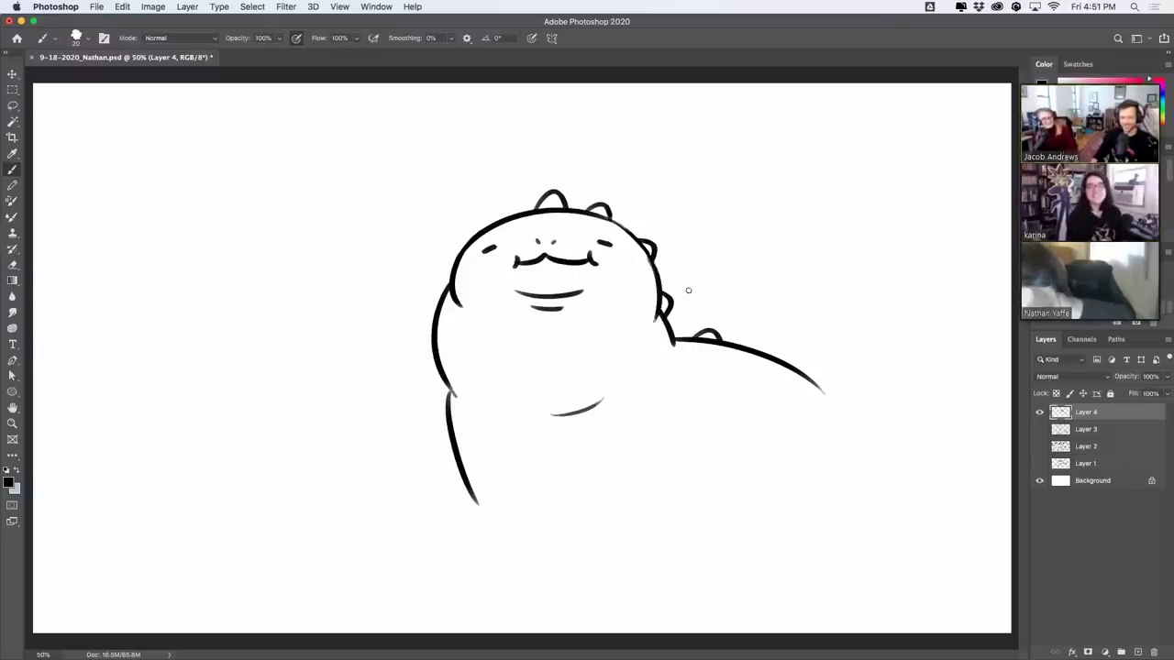
Step: Replace the left chest outline with one long curve below the cheek, and swap the central chest mark for a crease under the left cheek
left_click_drag(437, 312, 477, 494)
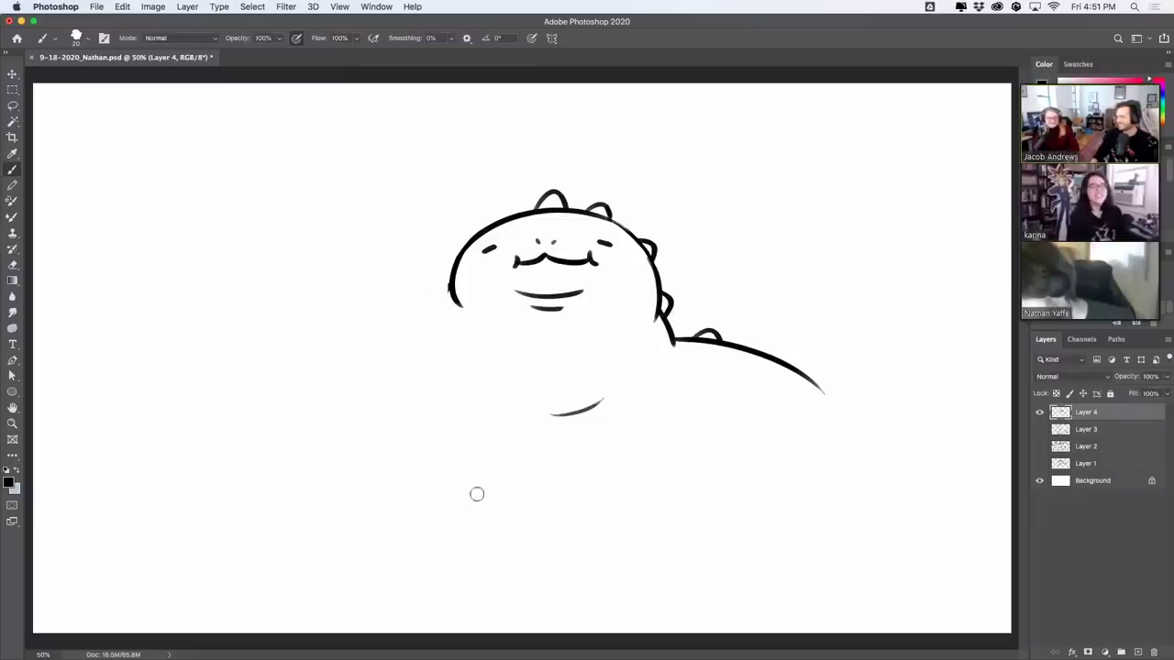
left_click_drag(444, 302, 458, 475)
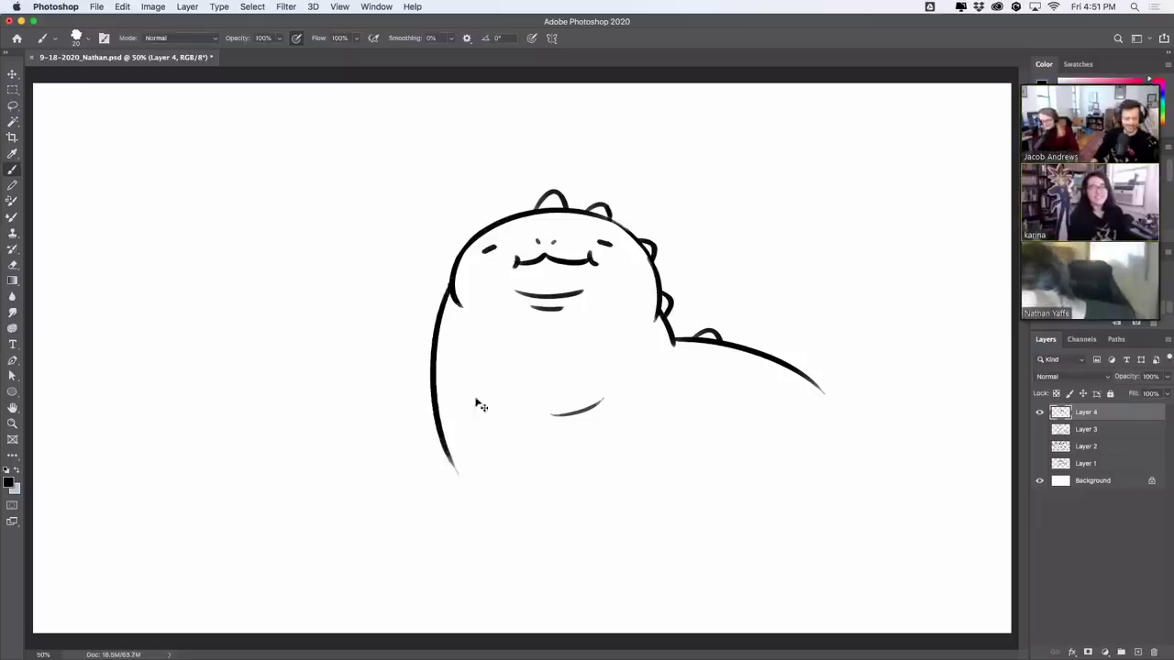
key("super+z")
mouse_move(450, 288)
left_mouse_down()
mouse_move(435, 405)
mouse_move(477, 500)
left_mouse_up()
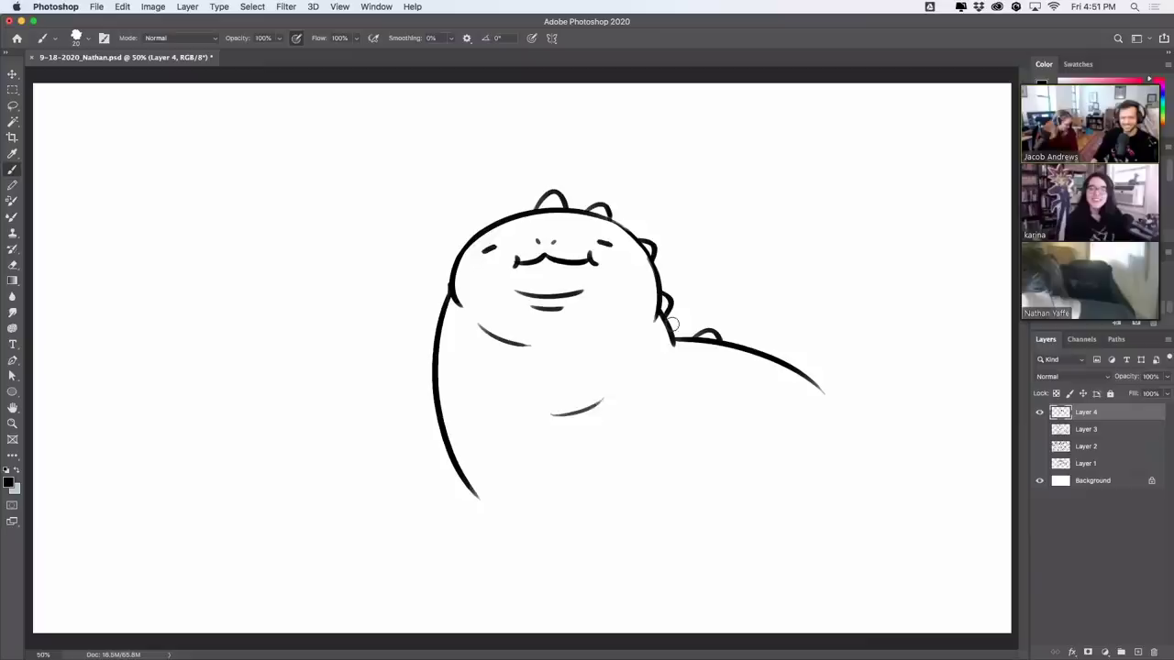
key("super+z")
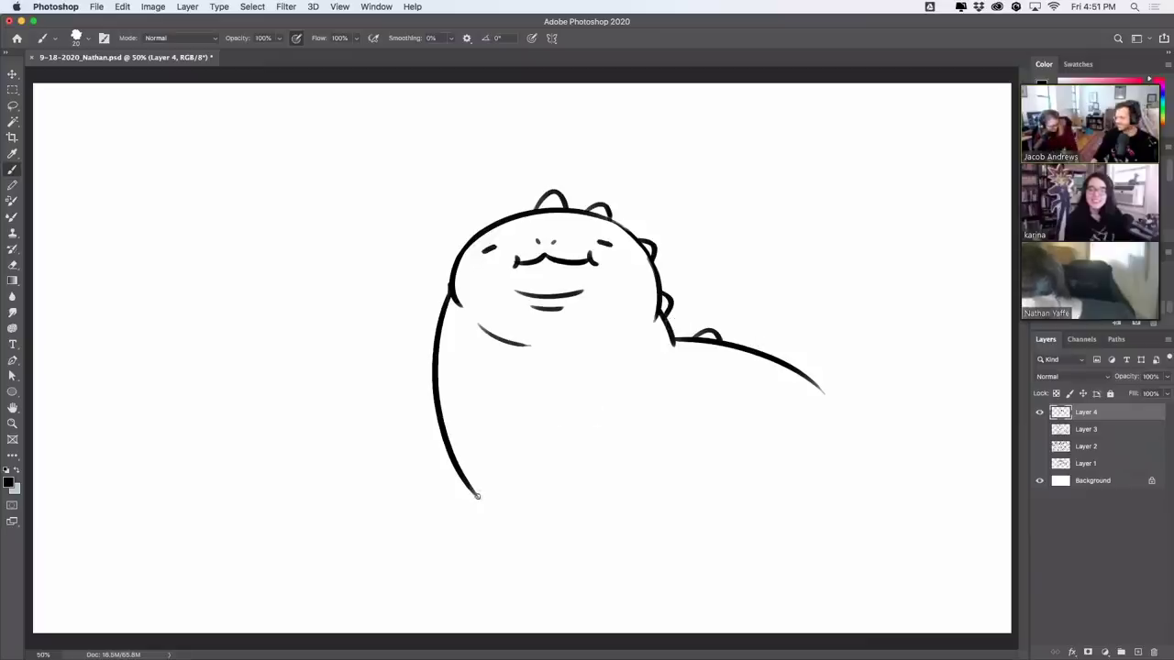
Step: Draw the two front legs with feet below the chest curve and a short belly line between them, redoing strokes that miss
mouse_move(477, 495)
left_mouse_down()
mouse_move(482, 534)
mouse_move(563, 516)
left_mouse_up()
key("super+z")
left_click_drag(477, 498, 550, 545)
key("super+z")
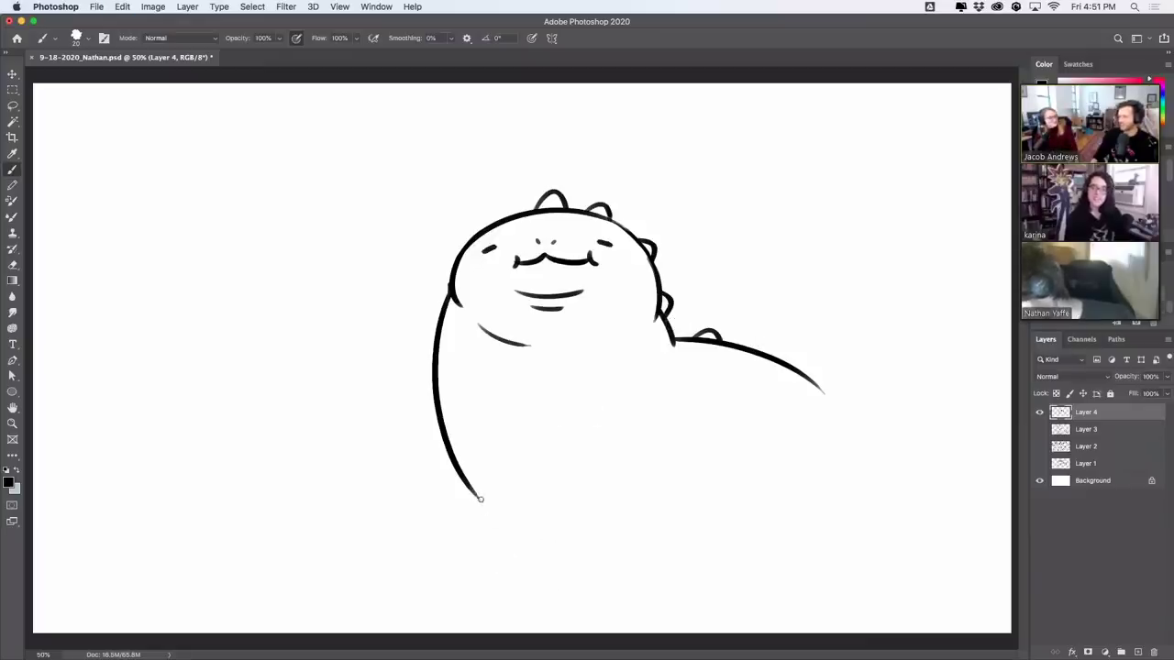
mouse_move(478, 496)
left_mouse_down()
mouse_move(523, 587)
mouse_move(563, 571)
mouse_move(557, 524)
mouse_move(596, 524)
mouse_move(593, 592)
mouse_move(632, 584)
mouse_move(668, 480)
left_mouse_up()
key("super+z")
key("super+z")
left_click_drag(637, 584, 672, 487)
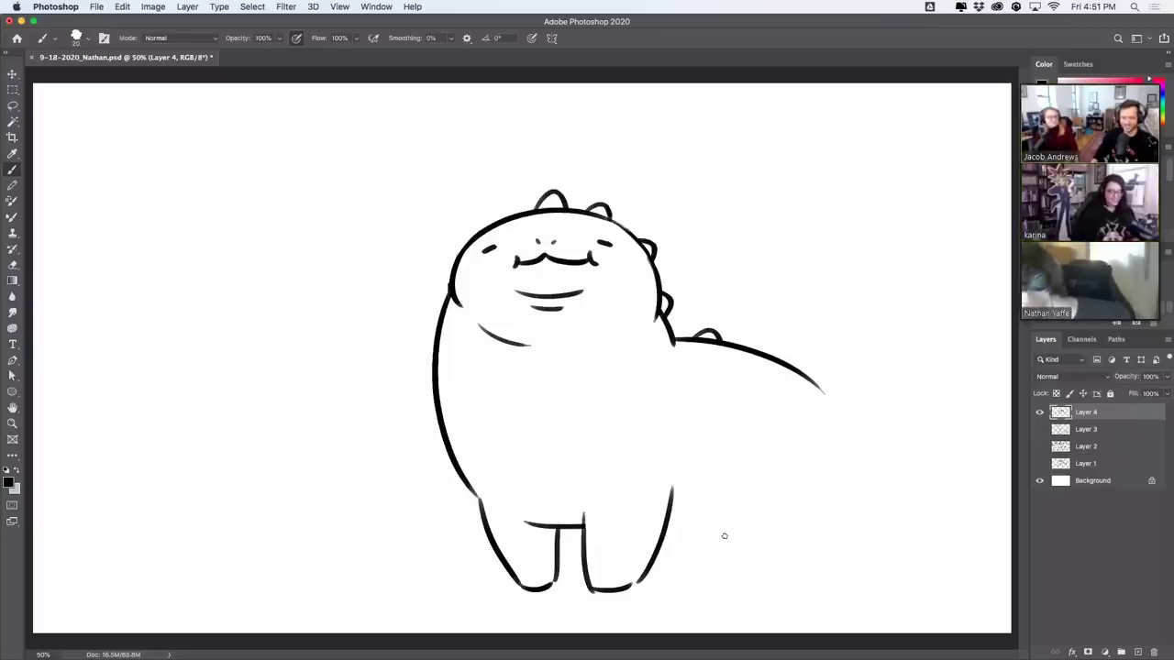
Step: Erase the short belly line between the front legs and draw a lower curved belly line across them
left_click_drag(667, 539, 769, 524)
key("super+z")
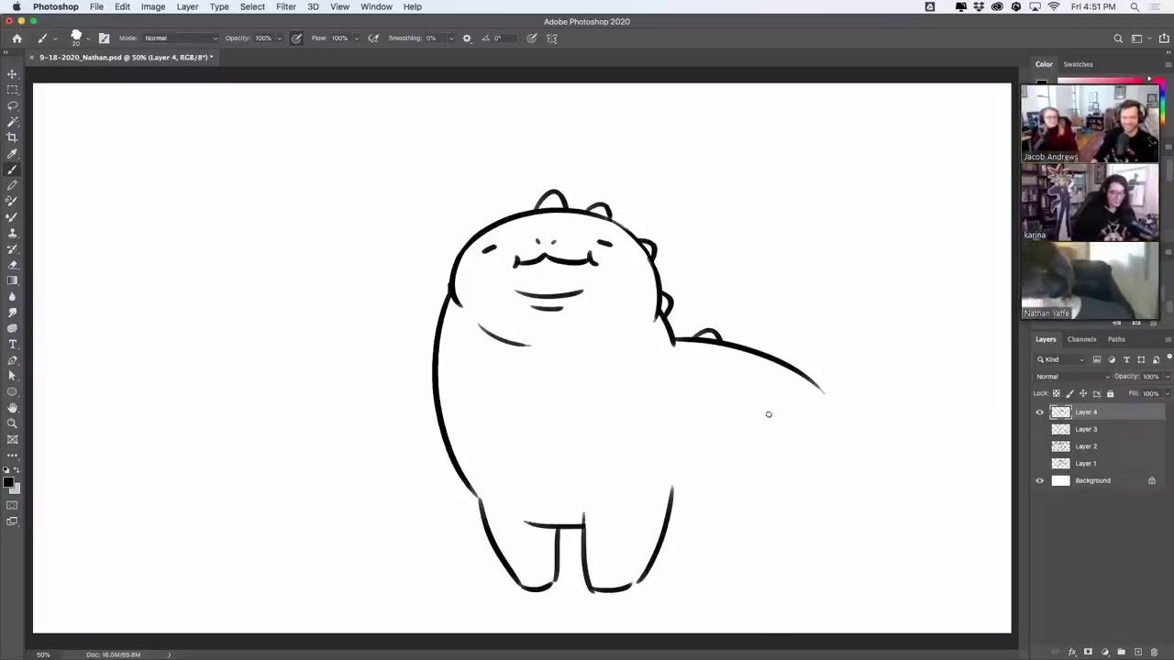
left_click_drag(537, 521, 587, 524)
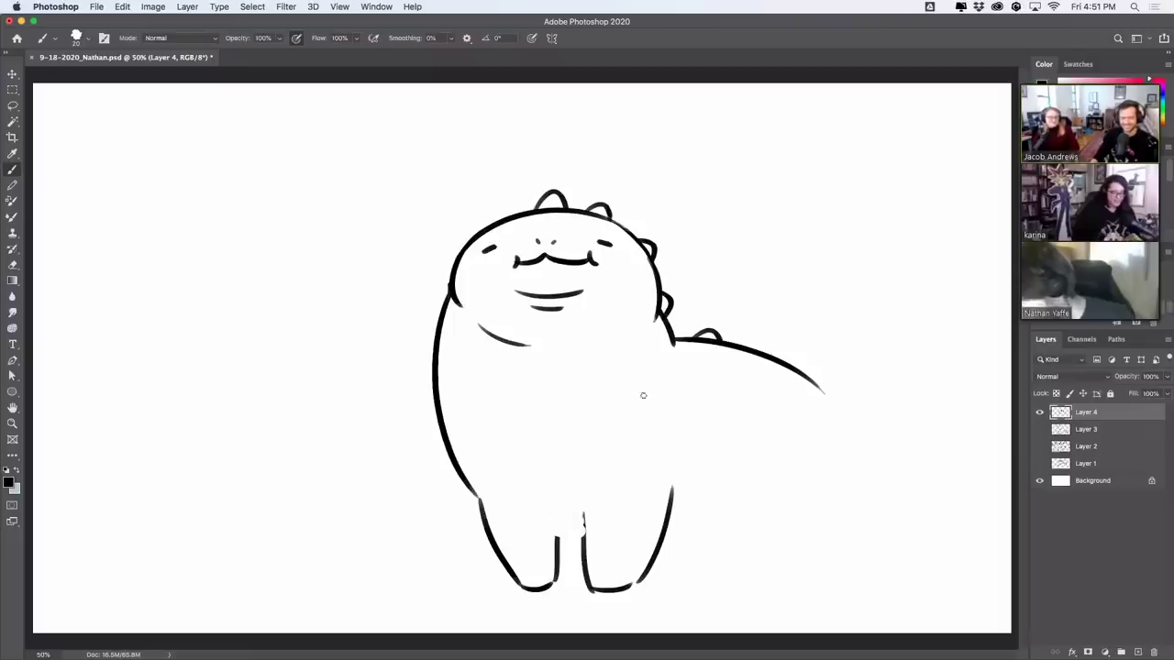
mouse_move(502, 517)
left_mouse_down()
mouse_move(644, 550)
mouse_move(807, 484)
left_mouse_up()
key("super+z")
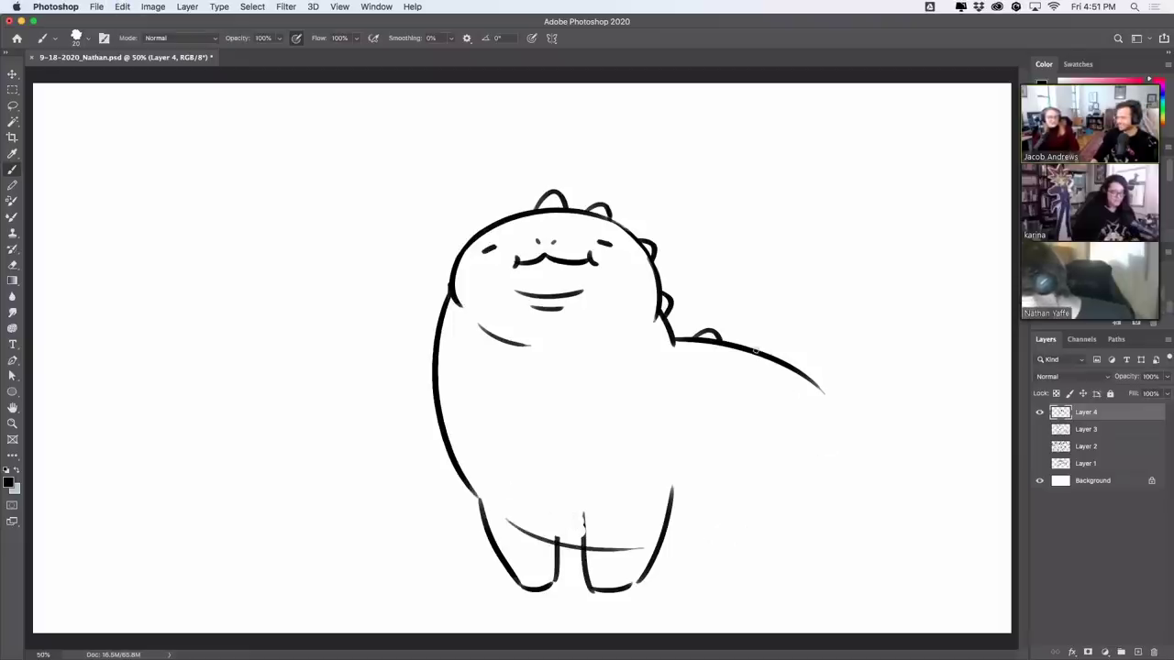
Step: Draw a rounded rump from the back down to the underside, and clear the leftover back line and the belly line inside the front leg
left_click_drag(770, 360, 766, 536)
left_click_drag(669, 548, 807, 484)
key("super+z")
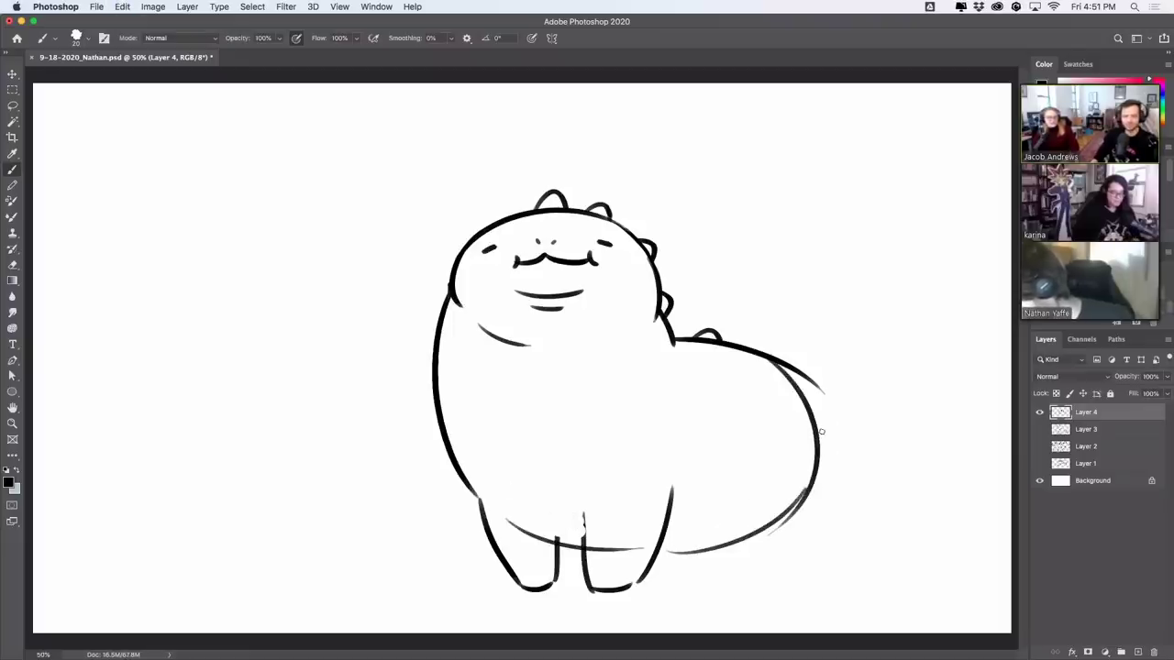
key("super+z")
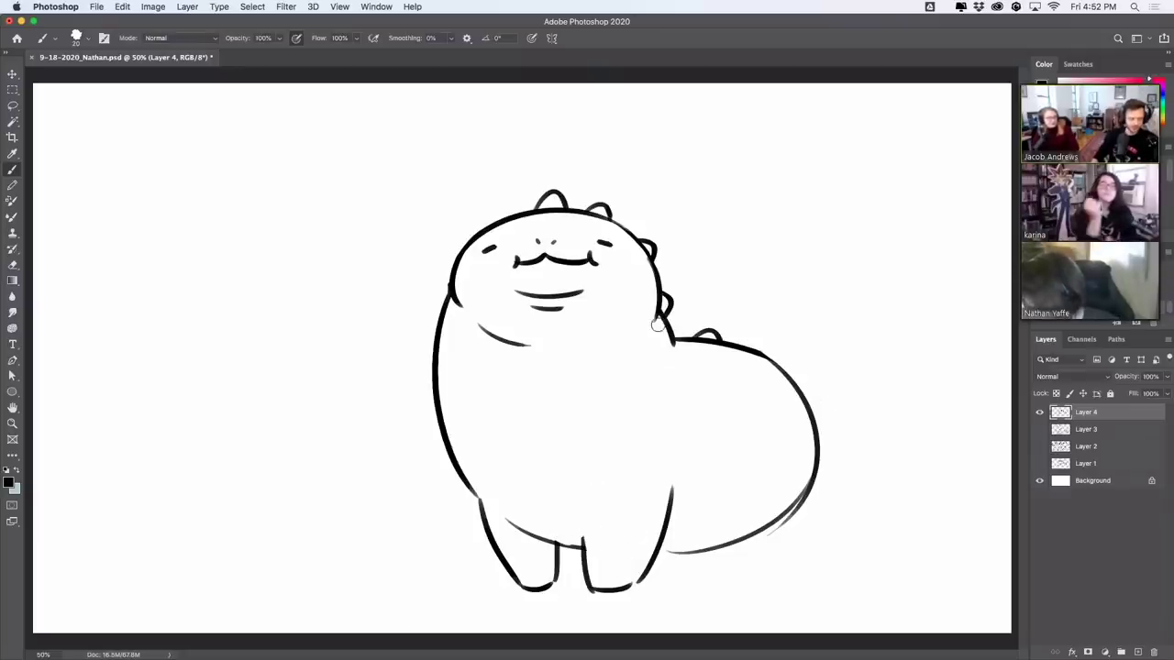
Step: Erase the back line with its spike and redraw it as a higher curve from the neck to the rump
mouse_move(656, 323)
left_mouse_down()
mouse_move(702, 333)
mouse_move(678, 345)
mouse_move(713, 334)
mouse_move(784, 404)
mouse_move(817, 196)
left_mouse_up()
left_click_drag(672, 321, 794, 428)
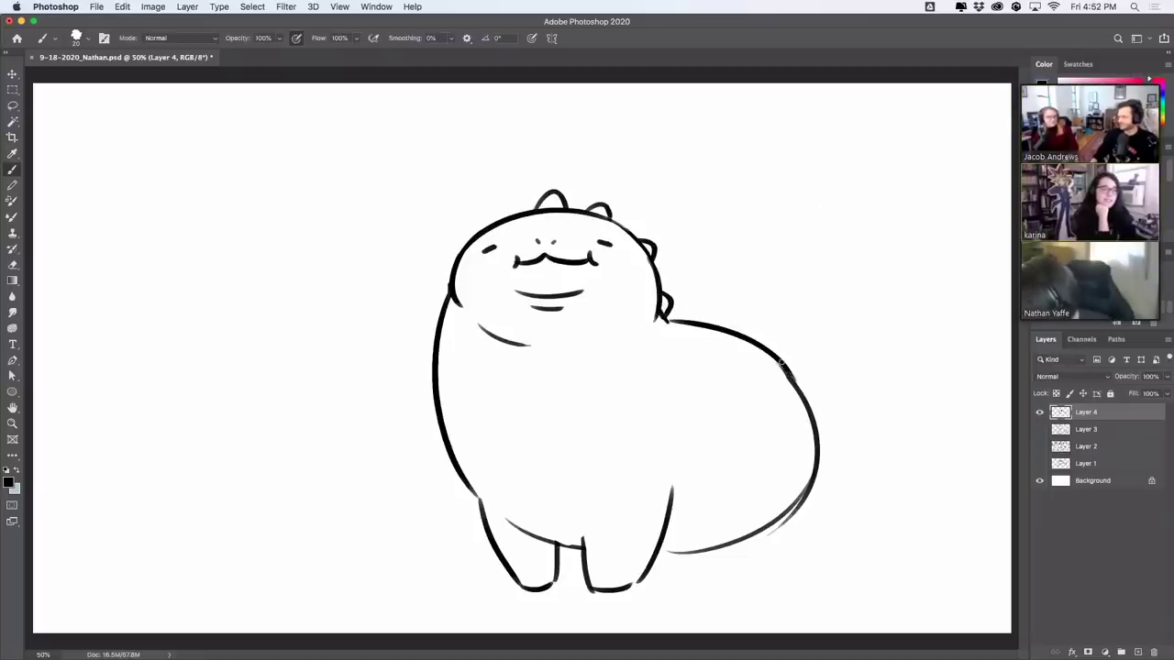
mouse_move(774, 369)
left_mouse_down()
mouse_move(805, 404)
mouse_move(801, 422)
left_mouse_up()
Step: Erase the lower rump, draw a hind leg's inner line, and continue the rump outline down into the leg's outer edge
mouse_move(778, 534)
left_mouse_down()
mouse_move(828, 472)
mouse_move(829, 407)
left_mouse_up()
mouse_move(803, 491)
left_mouse_down()
mouse_move(768, 533)
mouse_move(778, 508)
mouse_move(719, 545)
mouse_move(785, 519)
left_mouse_up()
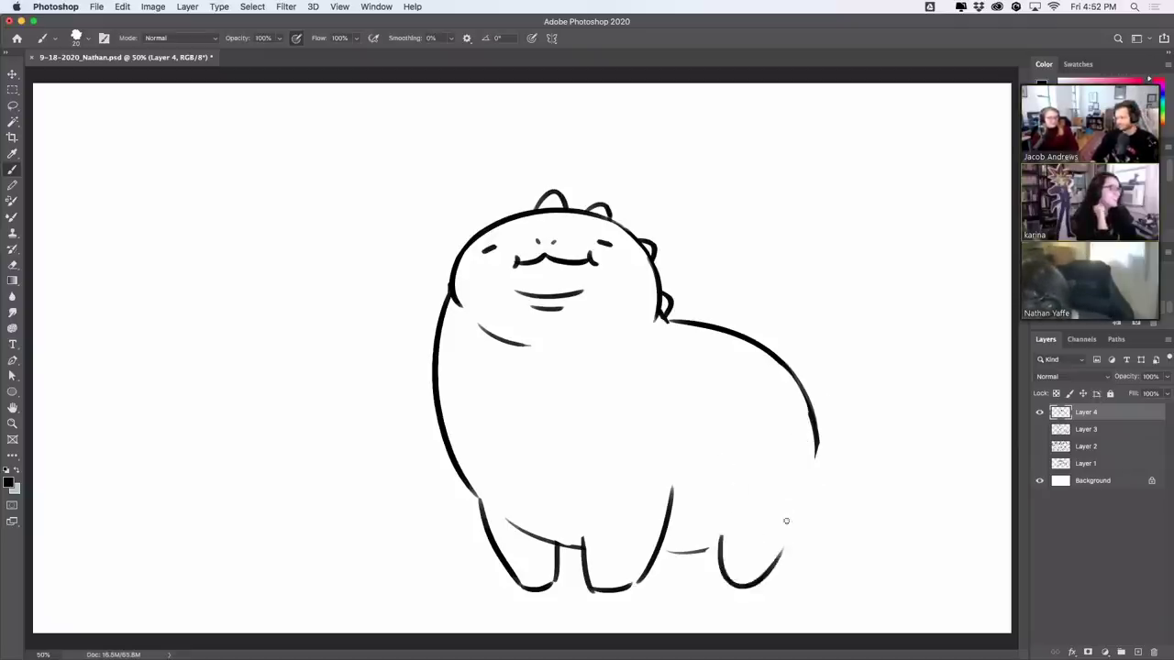
key("super+z")
key("super+z")
mouse_move(720, 544)
left_mouse_down()
mouse_move(789, 559)
mouse_move(724, 584)
left_mouse_up()
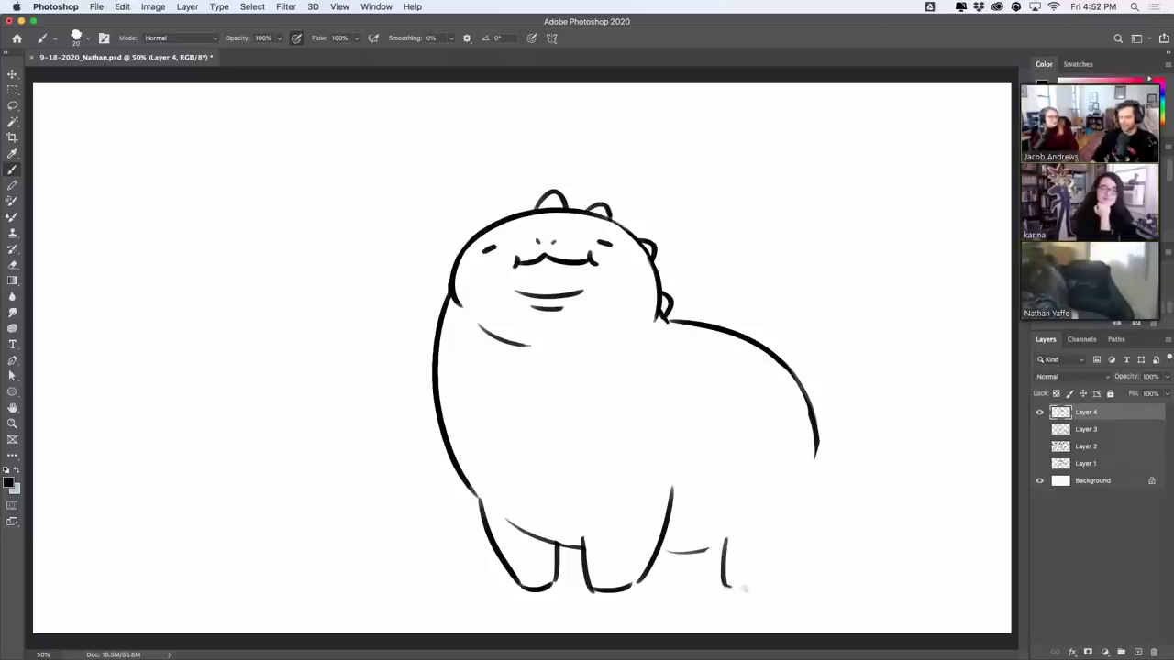
mouse_move(636, 584)
left_mouse_down()
mouse_move(766, 573)
mouse_move(760, 583)
mouse_move(807, 525)
mouse_move(818, 433)
left_mouse_up()
key("super+z")
key("super+z")
mouse_move(767, 581)
left_mouse_down()
mouse_move(735, 594)
mouse_move(741, 582)
mouse_move(719, 597)
mouse_move(657, 587)
left_mouse_up()
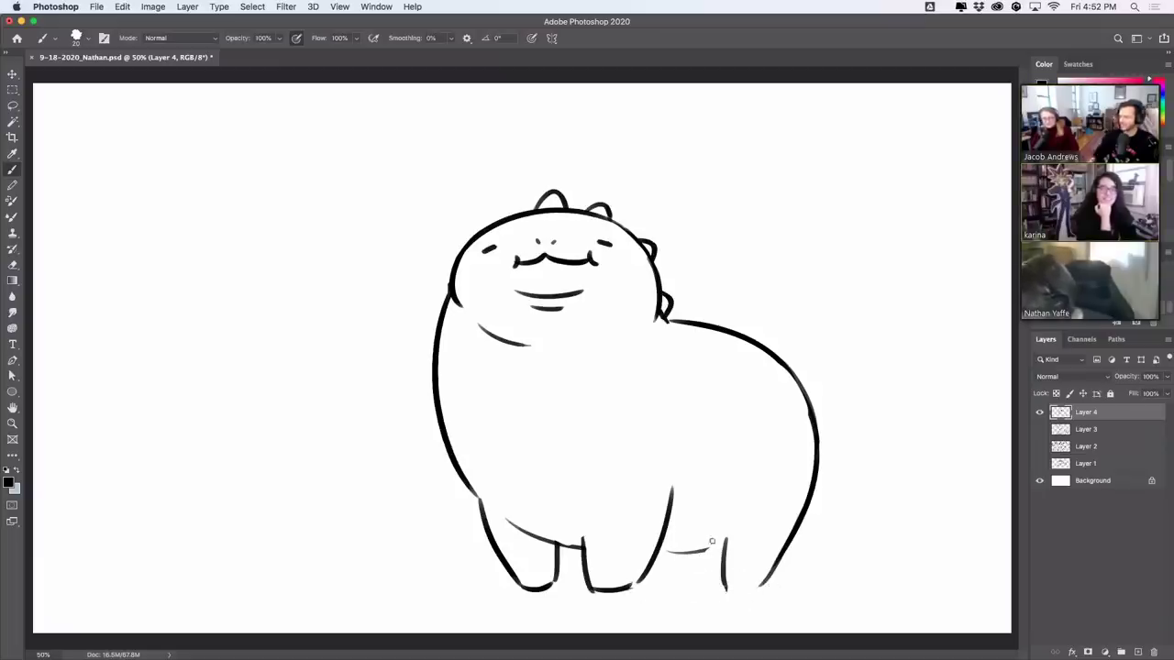
Step: Redraw the hind leg's inner line closer to the front legs, add its foot, and erase the old inner line
left_click_drag(712, 534, 710, 587)
key("super+z")
mouse_move(710, 532)
left_mouse_down()
mouse_move(711, 584)
mouse_move(772, 578)
left_mouse_up()
key("super+z")
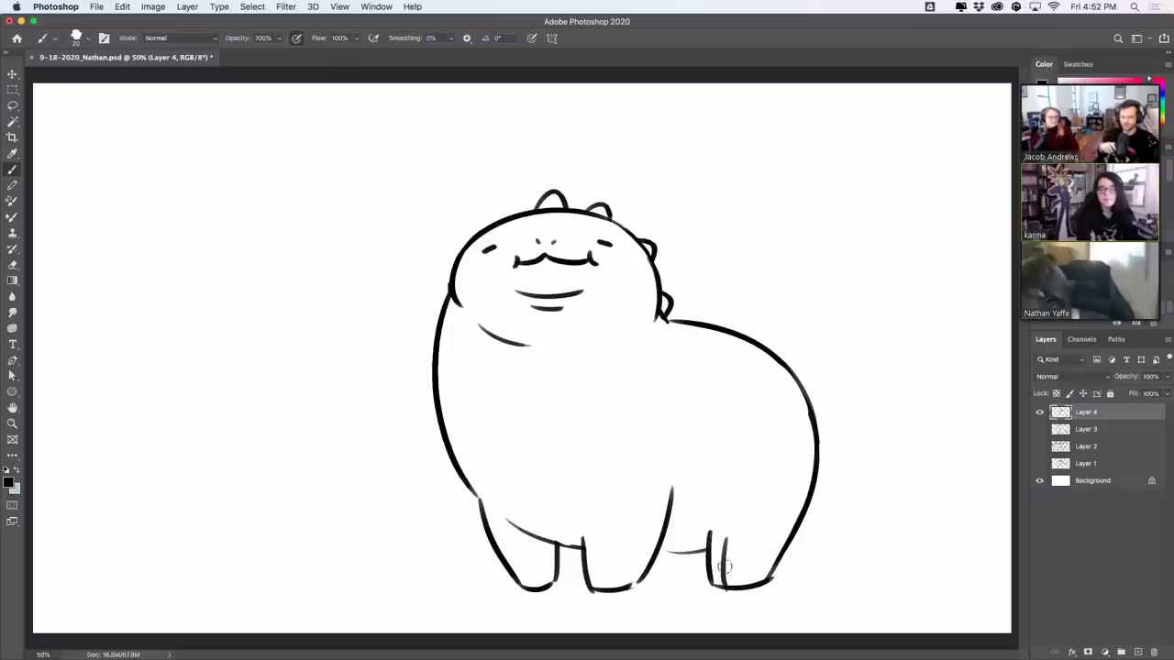
key("super+z")
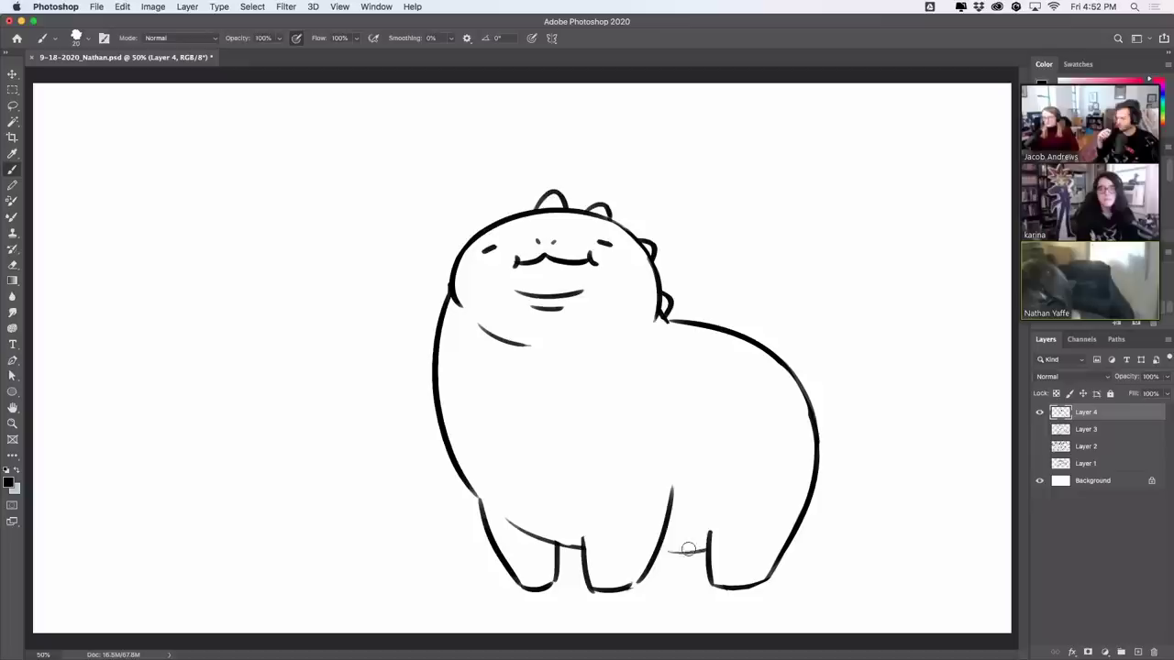
Step: Redraw the belly line between the front and hind legs and close the near front foot's outline
mouse_move(673, 553)
left_mouse_down()
mouse_move(681, 540)
mouse_move(711, 546)
left_mouse_up()
key("super+z")
key("super+z")
key("super+z")
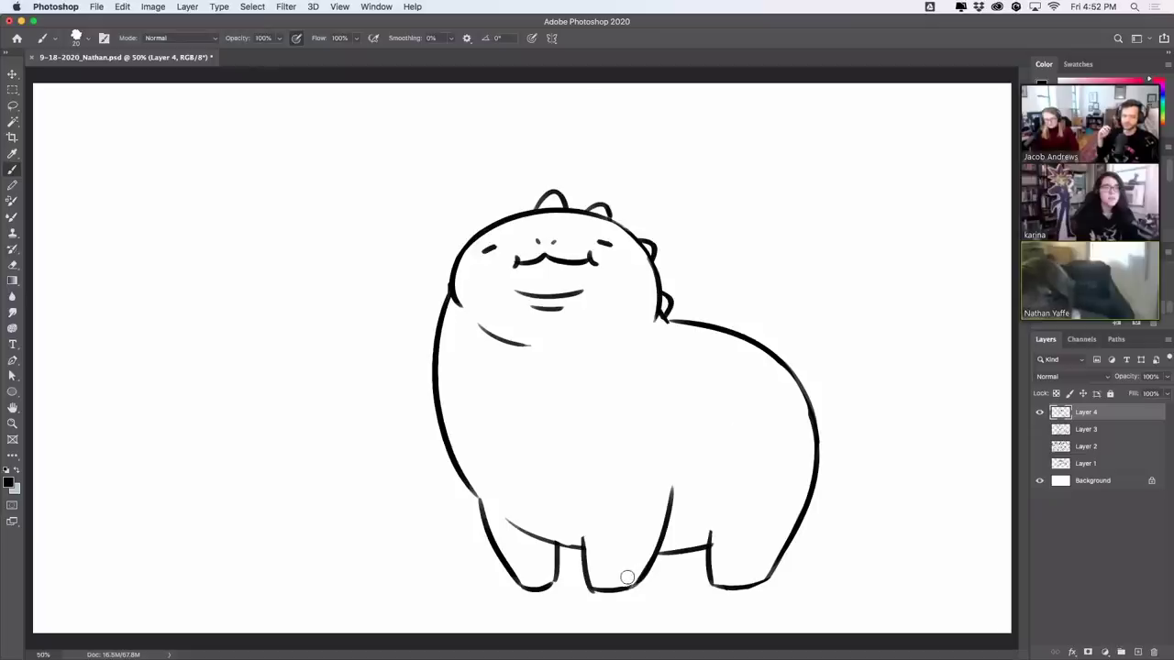
Step: Erase and redraw the near front leg's inner line slightly farther left, and flatten the sole of the other front foot
key("super+z")
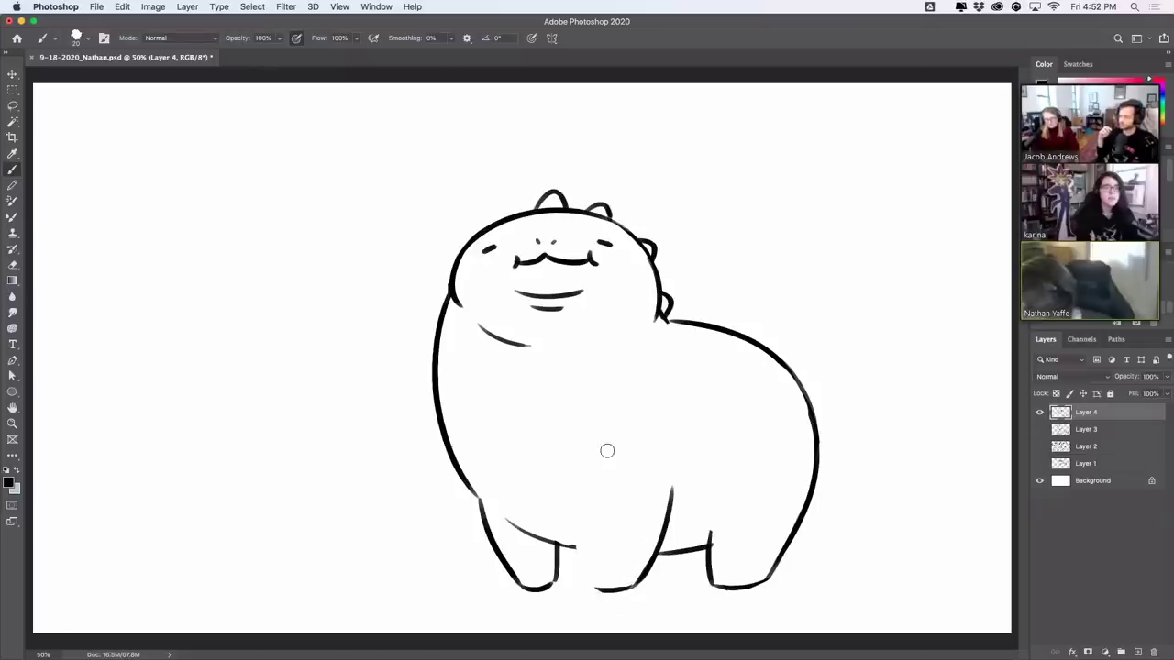
mouse_move(575, 518)
left_mouse_down()
mouse_move(580, 583)
mouse_move(636, 586)
left_mouse_up()
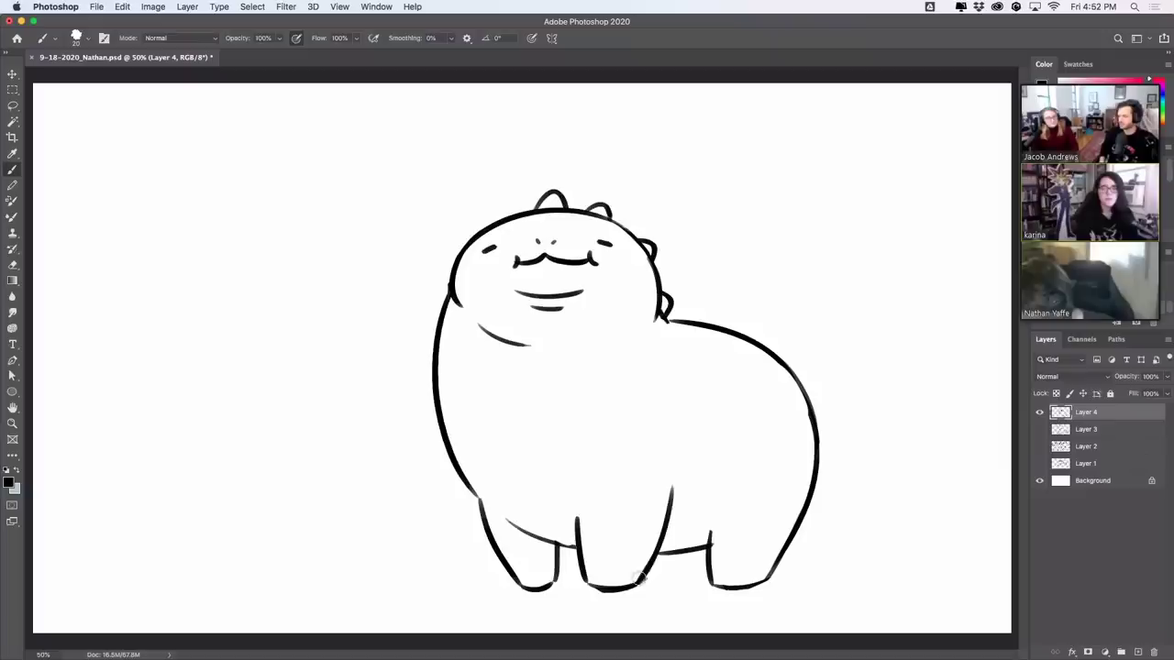
mouse_move(625, 598)
left_mouse_down()
mouse_move(525, 590)
mouse_move(559, 579)
left_mouse_up()
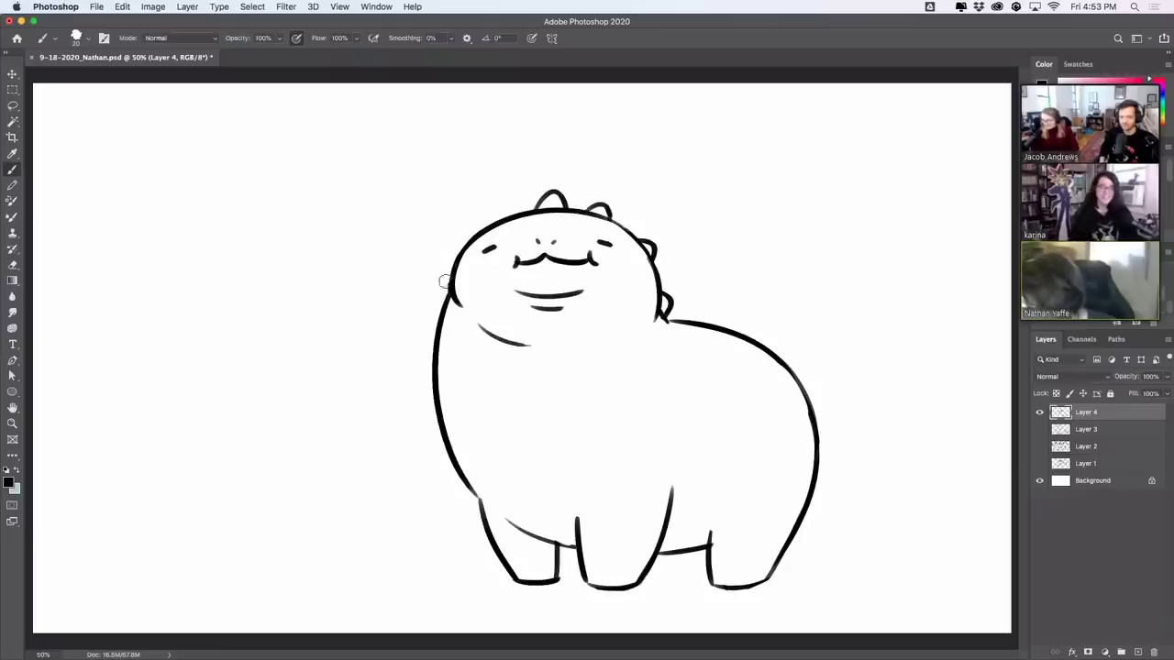
Step: Replace the neck joins behind both cheeks with small curved folds, one on each side of the head
left_click_drag(447, 288, 456, 326)
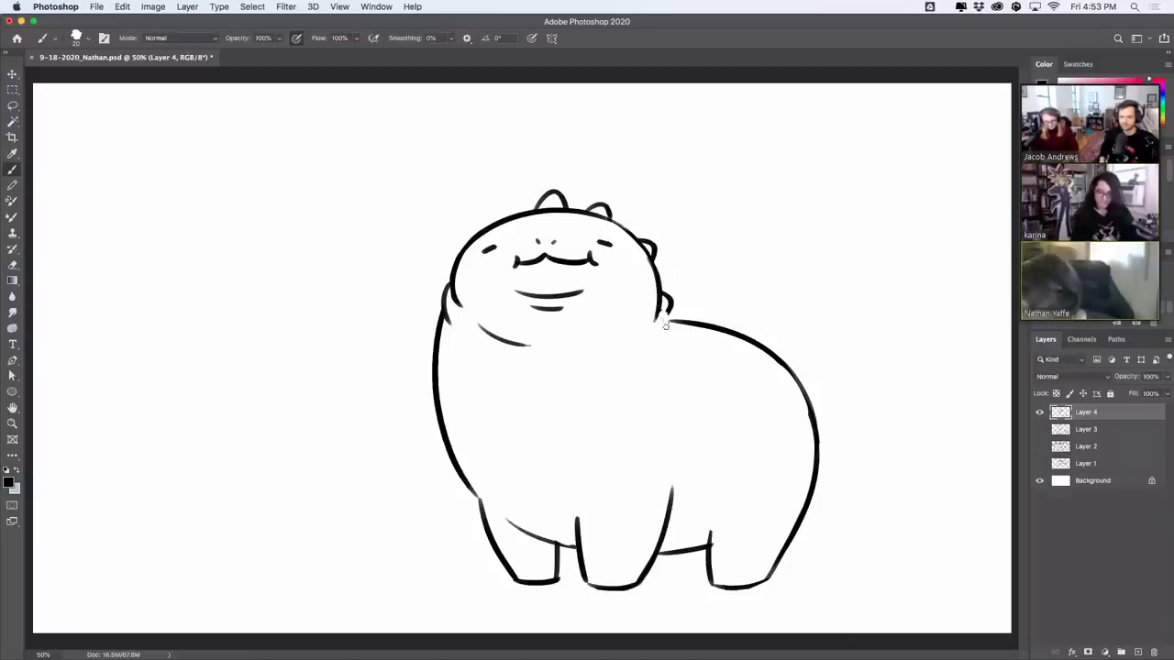
key("super+z")
left_click_drag(662, 311, 664, 339)
key("super+z")
key("super+z")
key("super+z")
key("super+z")
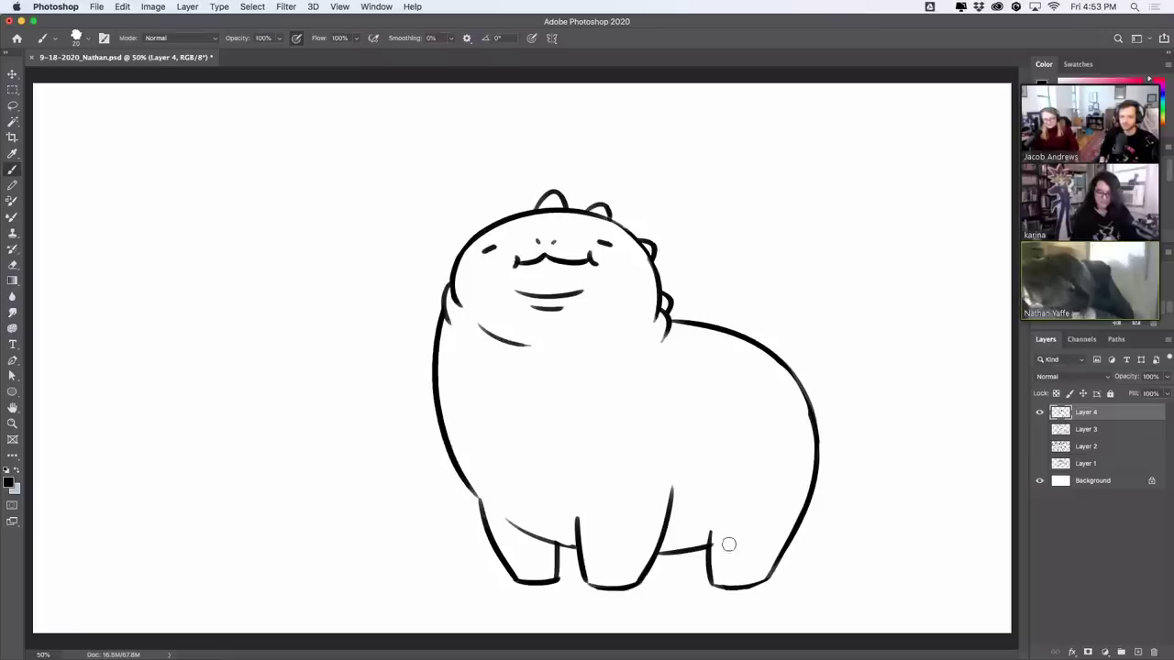
Step: Erase the hind leg, then extend the near front leg's inner line upward and draw a curved chest crease beside it
mouse_move(728, 545)
left_mouse_down()
mouse_move(711, 517)
mouse_move(716, 574)
mouse_move(768, 593)
mouse_move(789, 583)
mouse_move(772, 576)
mouse_move(795, 540)
left_mouse_up()
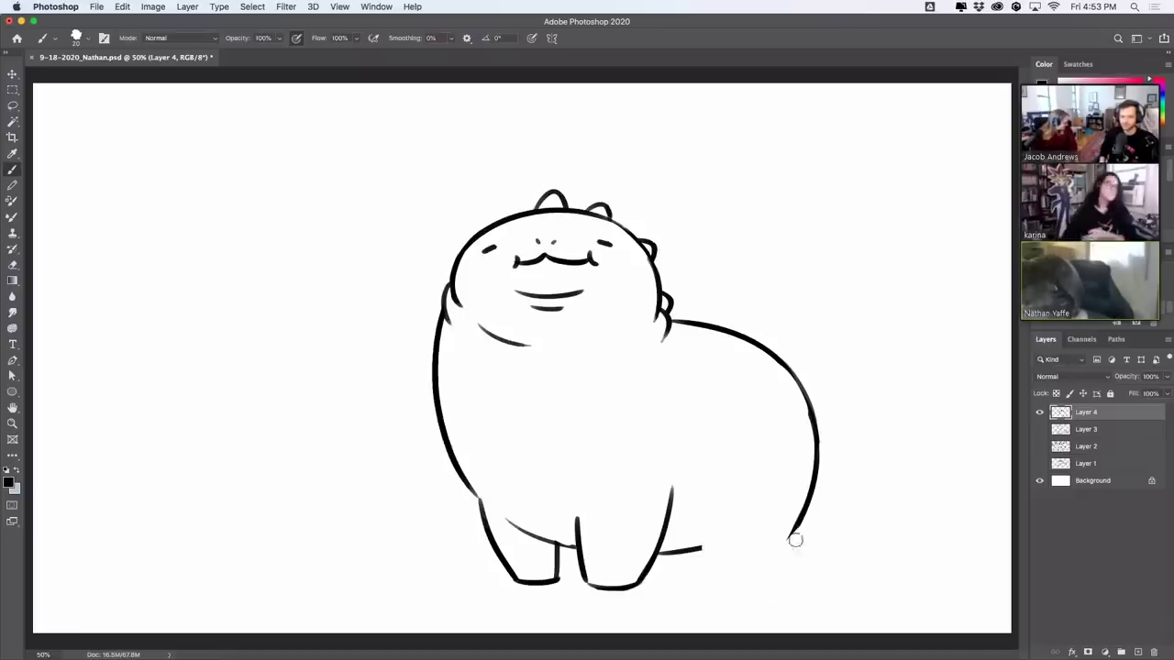
left_click_drag(564, 485, 583, 519)
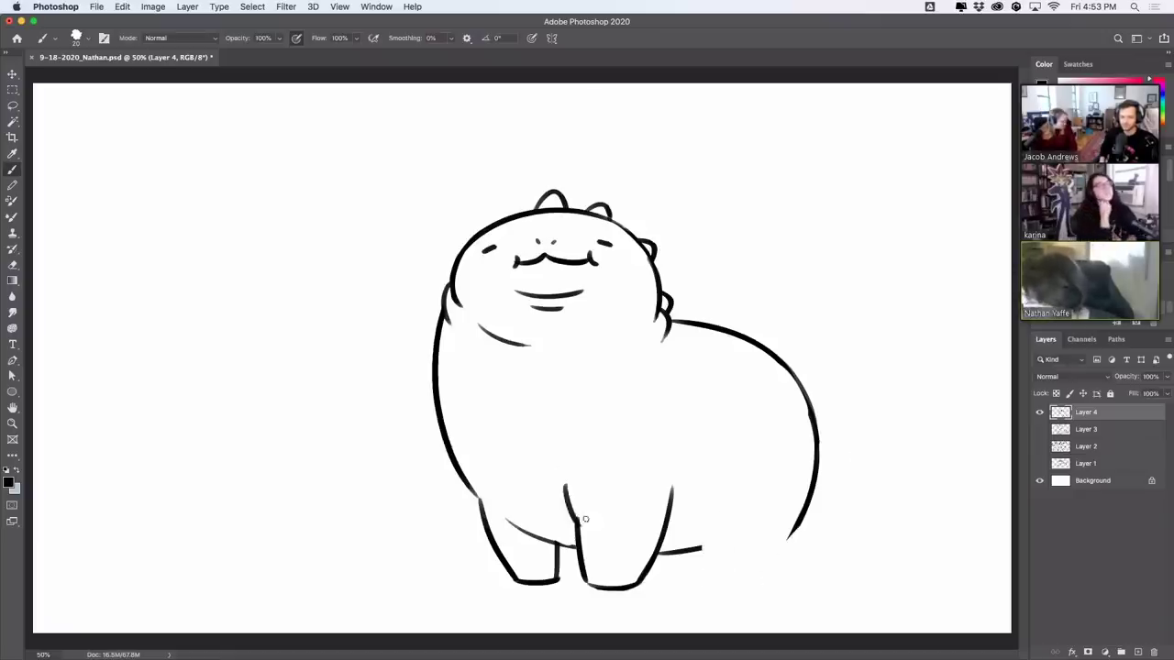
key("super+z")
left_click_drag(562, 477, 576, 523)
key("super+z")
key("super+z")
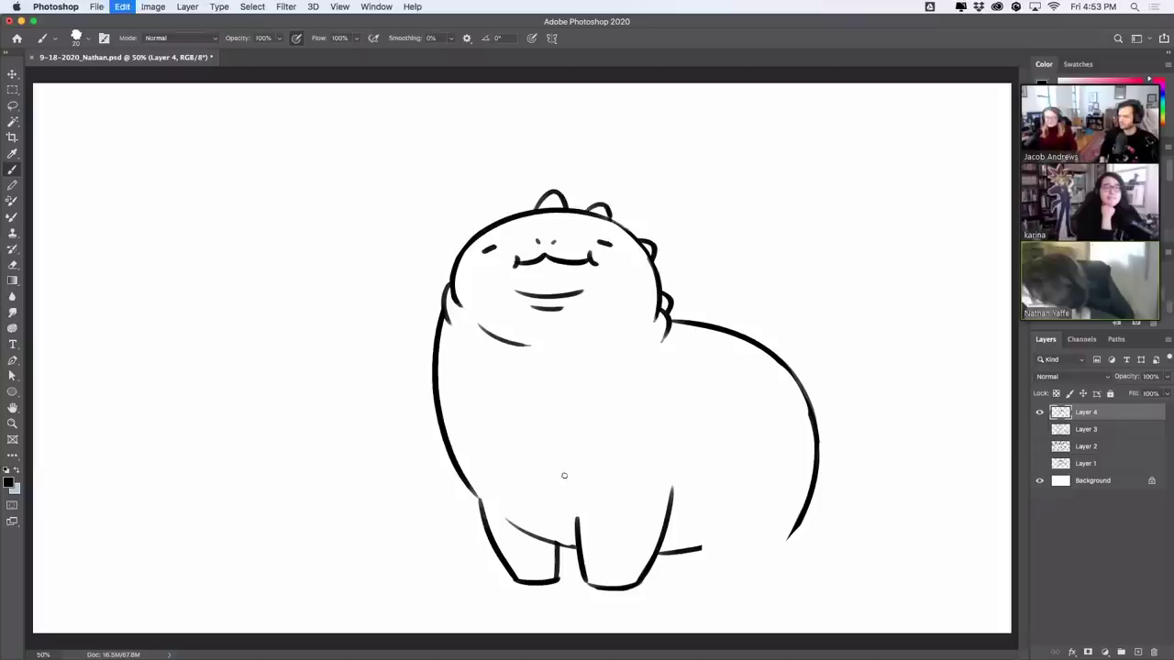
left_click_drag(563, 474, 579, 547)
key("super+z")
key("super+z")
key("super+z")
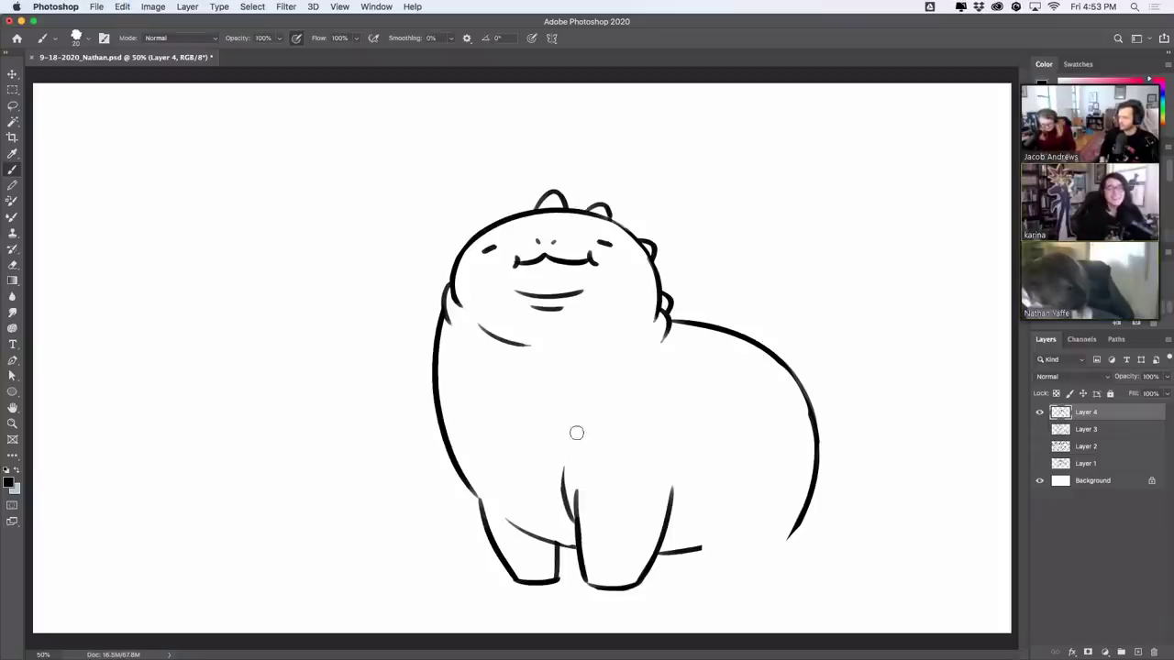
left_click_drag(564, 463, 569, 510)
key("super+z")
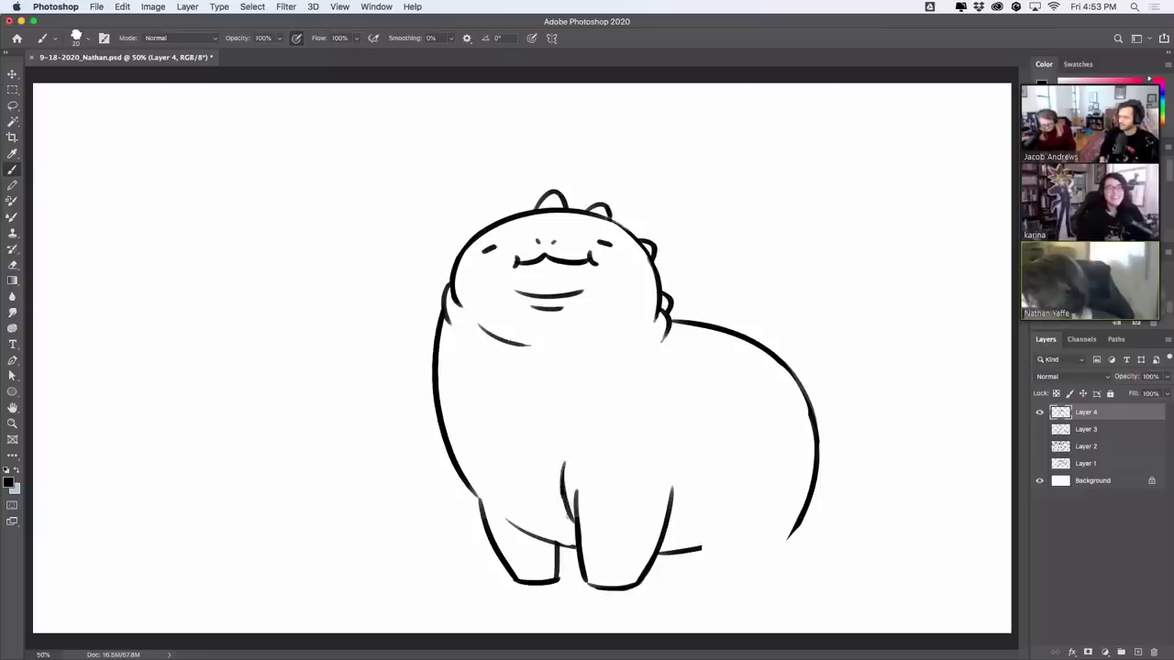
Step: Redraw the hind leg with a taller thigh line and a higher foot, joining its outer edge smoothly to the rump
left_click_drag(712, 466, 729, 535)
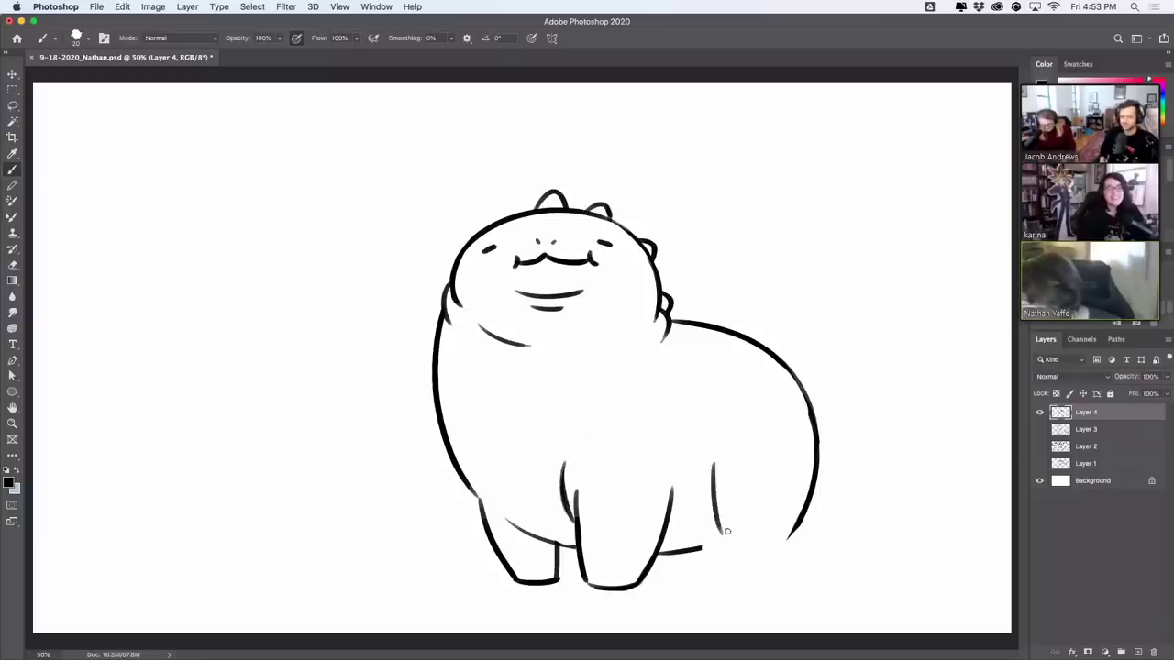
key("super+z")
mouse_move(710, 469)
left_mouse_down()
mouse_move(728, 536)
mouse_move(723, 577)
mouse_move(777, 558)
mouse_move(776, 572)
mouse_move(815, 500)
left_mouse_up()
key("super+z")
key("super+z")
key("super+z")
key("super+z")
key("super+z")
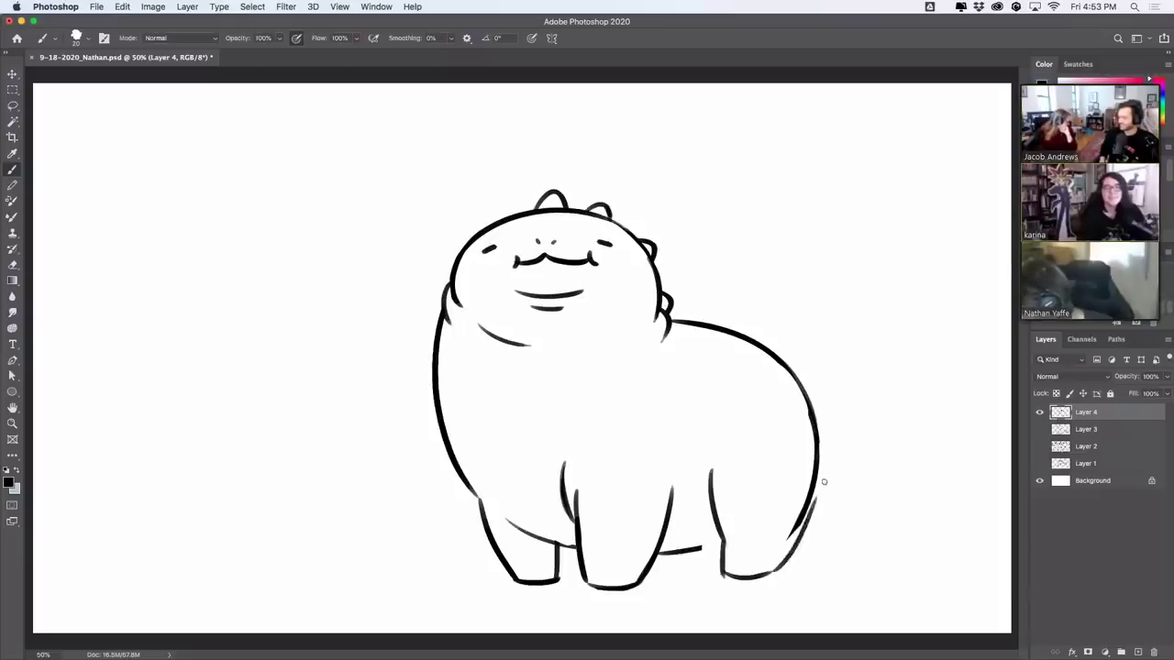
key("super+z")
mouse_move(778, 565)
left_mouse_down()
mouse_move(805, 515)
mouse_move(810, 428)
left_mouse_up()
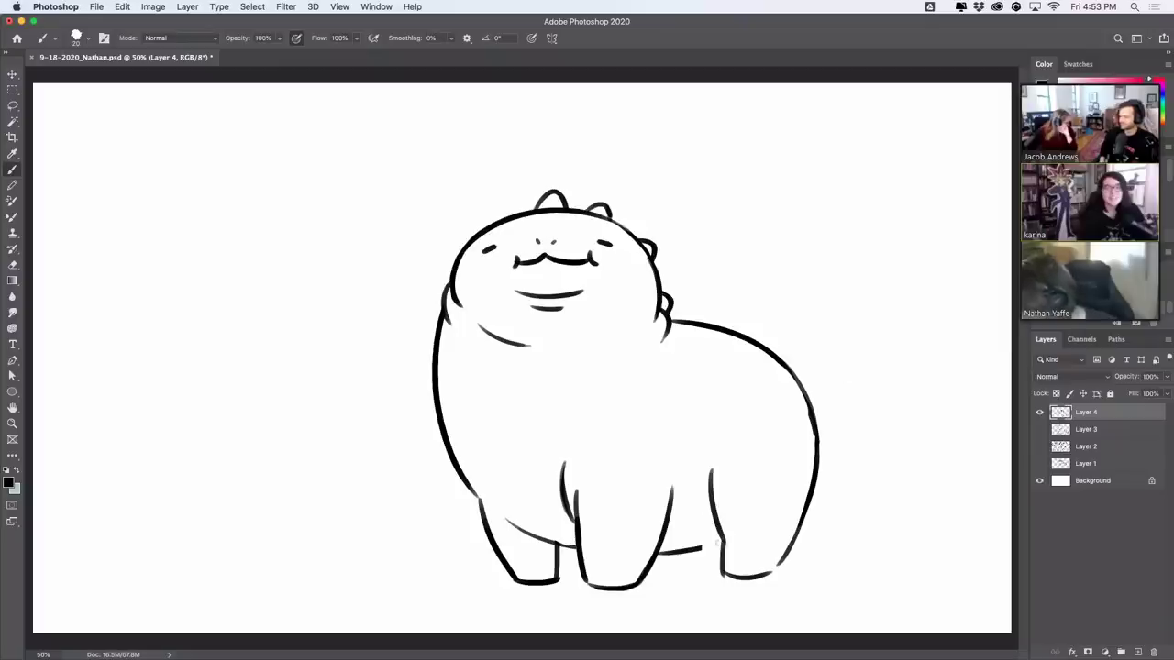
Step: Extend the belly line to the hind leg and draw the far hind foot beneath it
mouse_move(720, 542)
left_mouse_down()
mouse_move(729, 539)
mouse_move(670, 569)
mouse_move(721, 563)
left_mouse_up()
key("super+z")
key("super+z")
key("super+z")
key("super+z")
key("super+z")
key("super+z")
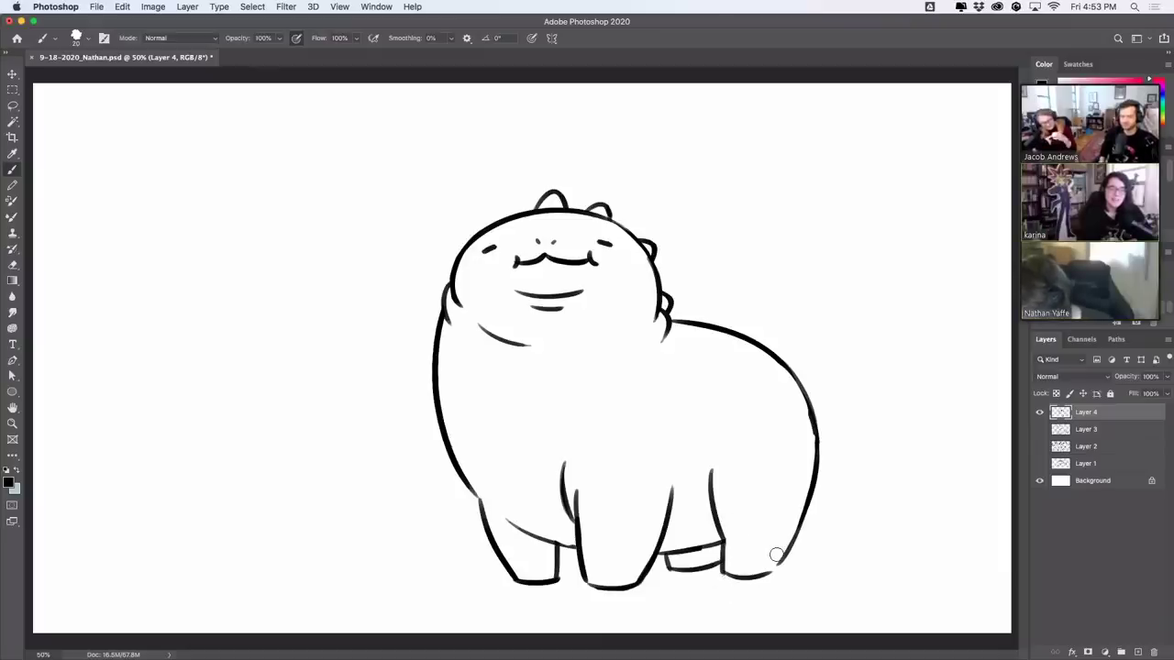
Step: Redraw the far hind foot narrower, with a slanted edge beside the near hind leg
mouse_move(716, 560)
left_mouse_down()
mouse_move(669, 571)
mouse_move(716, 562)
left_mouse_up()
key("super+z")
key("super+z")
key("super+z")
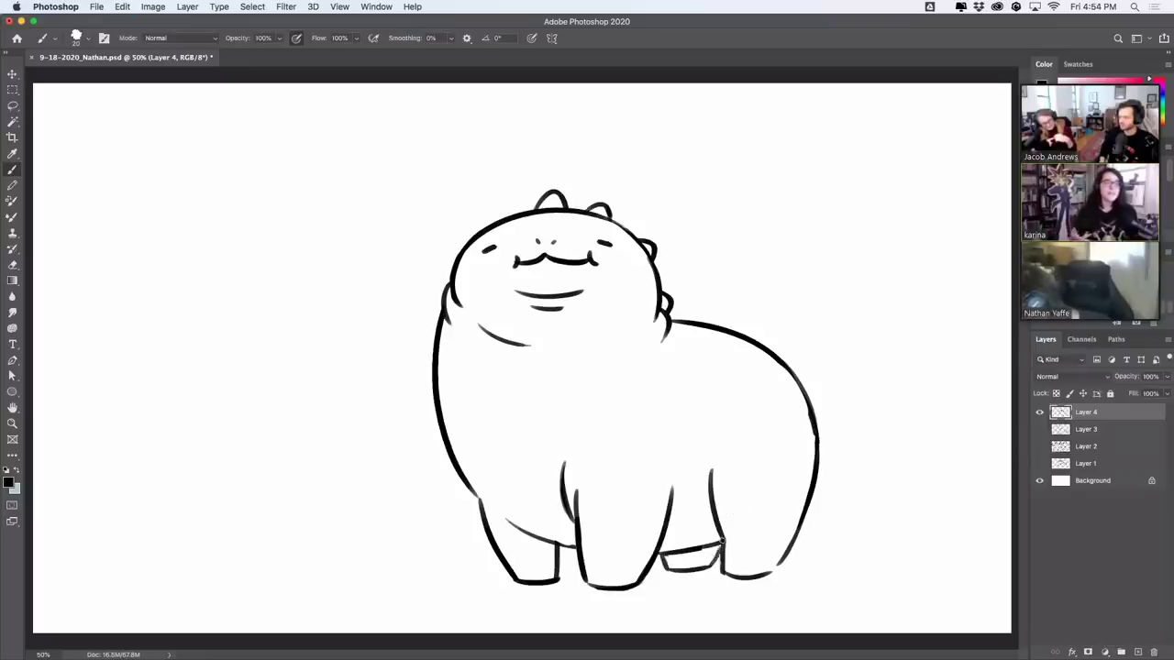
Step: Replace the near hind foot's sole with a wider, flatter line and join it to the leg's outer edge
left_click_drag(757, 574, 781, 562)
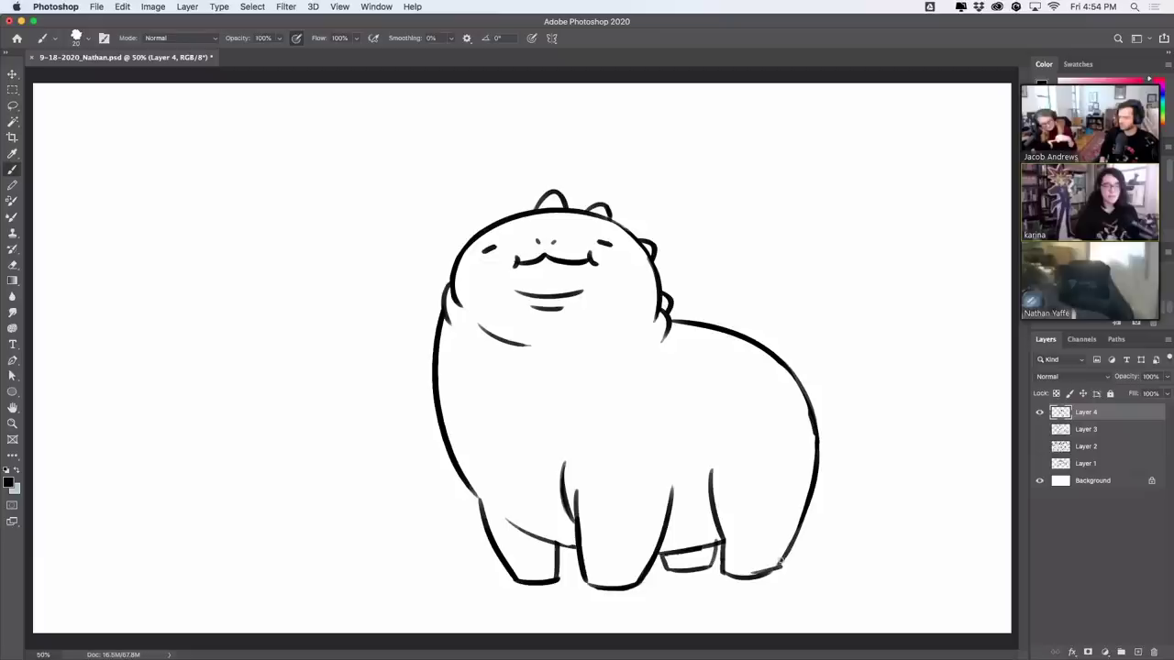
key("super+z")
key("super+z")
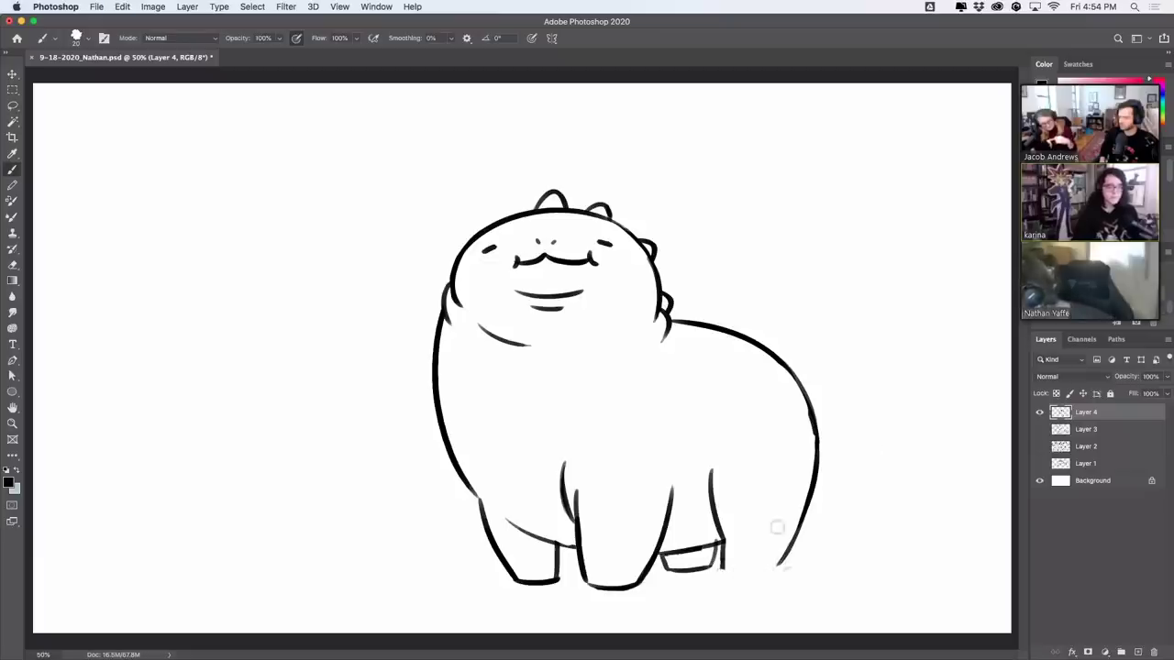
mouse_move(726, 570)
left_mouse_down()
mouse_move(785, 565)
mouse_move(802, 520)
left_mouse_up()
key("super+z")
key("super+z")
key("super+z")
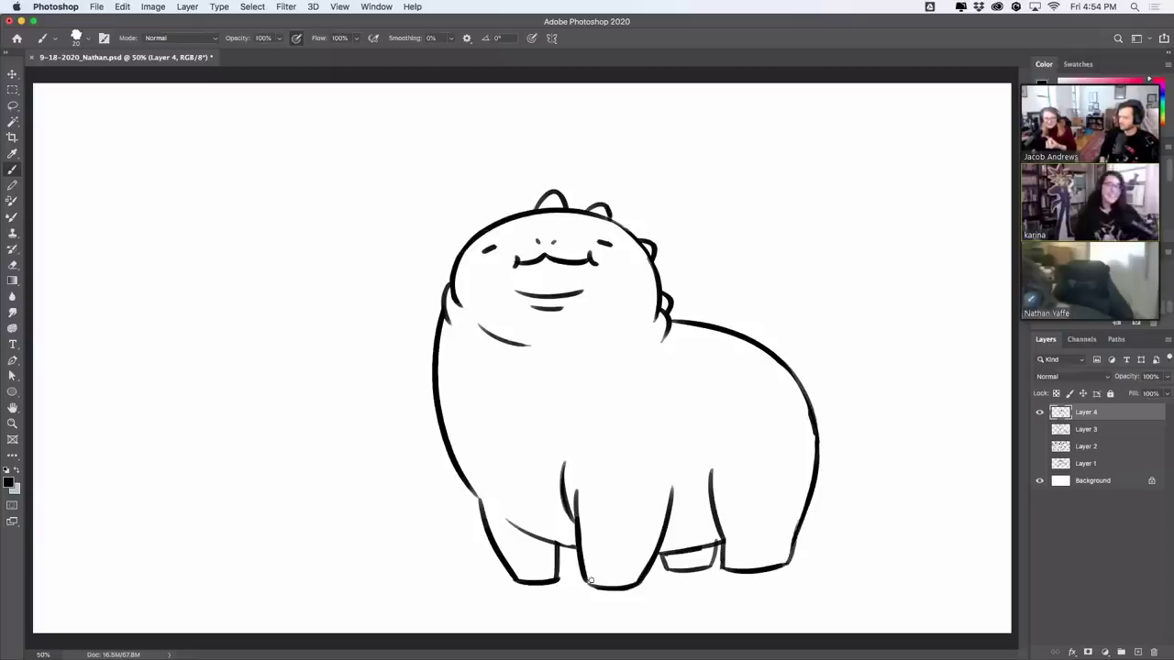
key("super+z")
Step: Draw small rounded toenails on all four feet, two on each foot except one on the far hind foot
left_click_drag(589, 582, 619, 585)
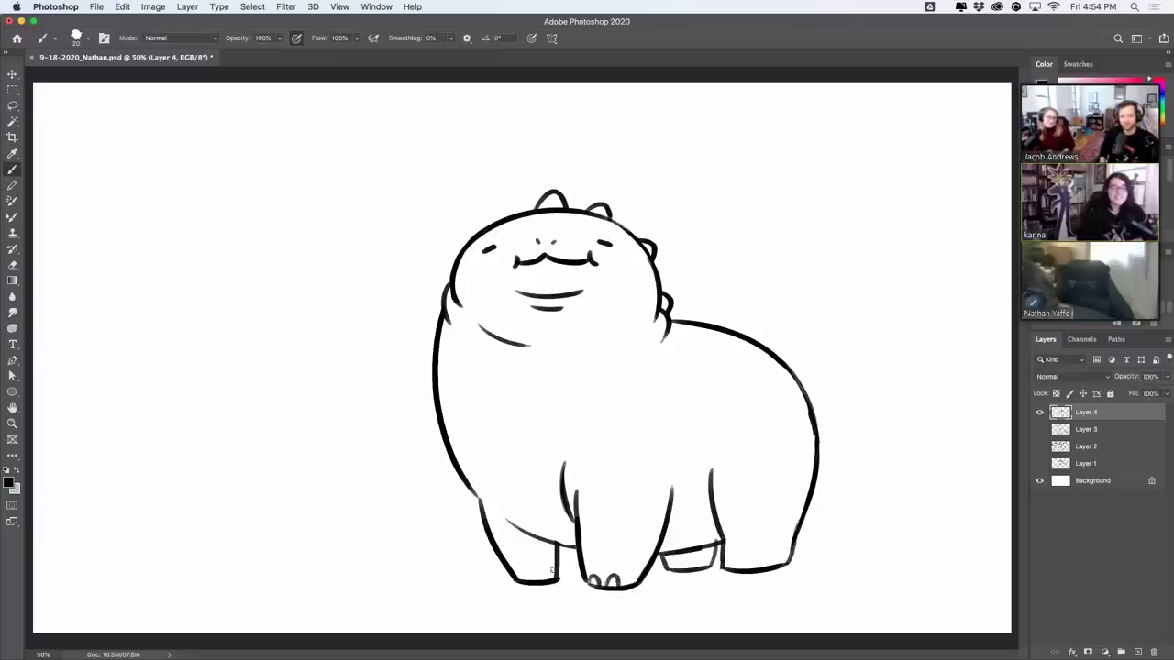
left_click_drag(538, 581, 556, 580)
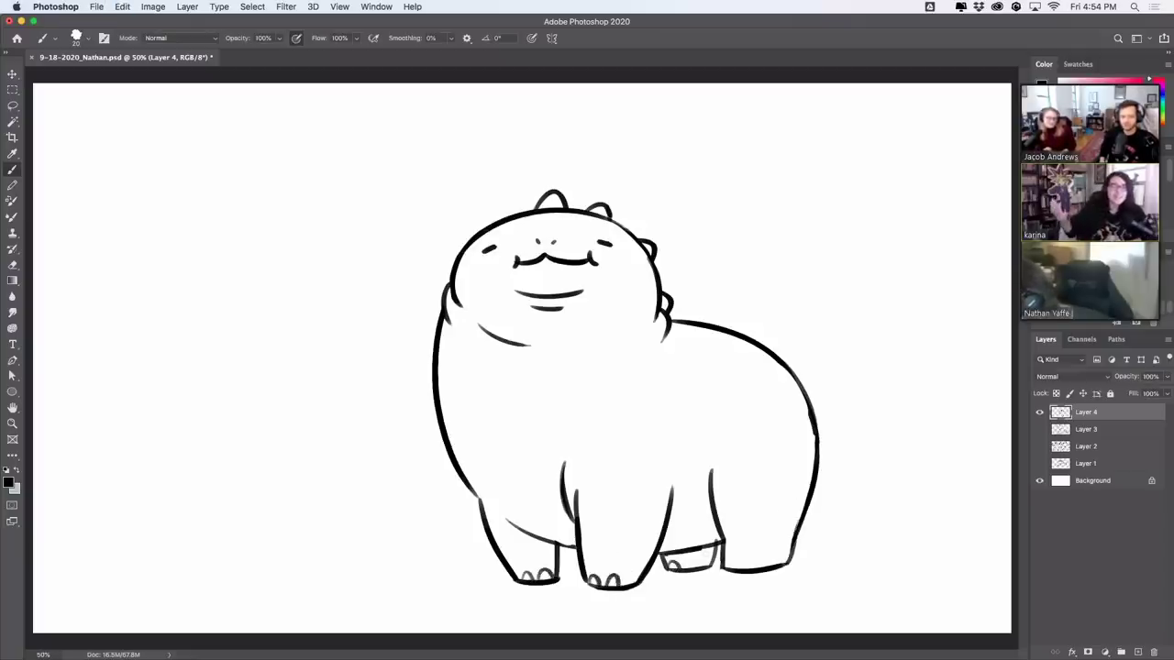
left_click_drag(725, 568, 765, 566)
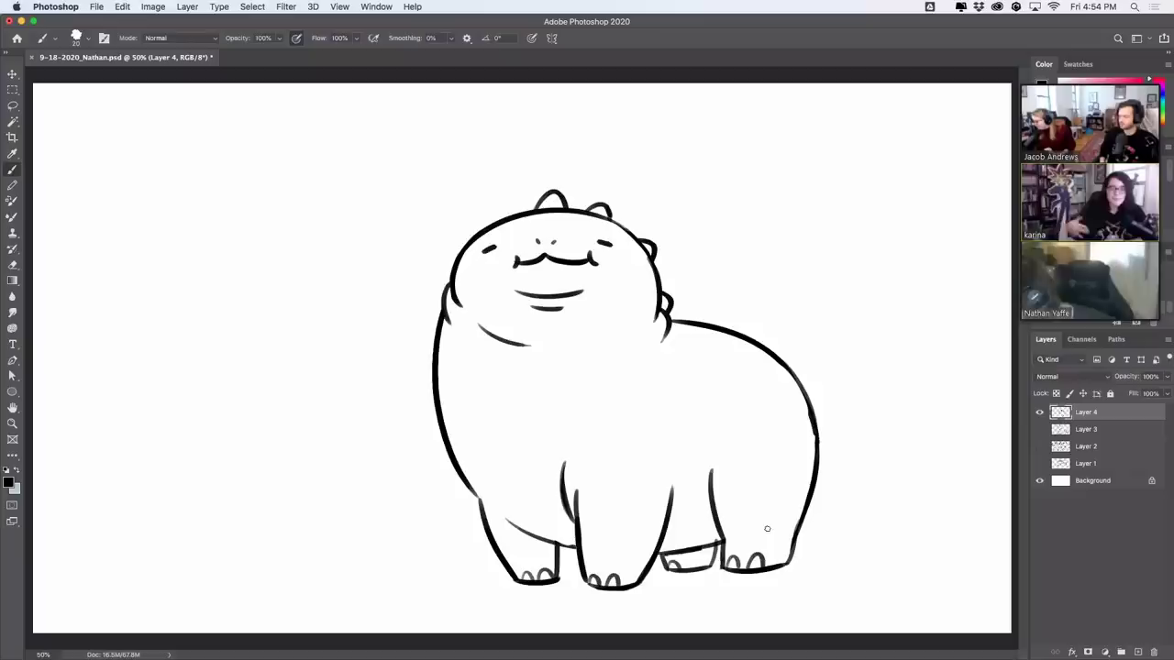
Step: Draw a thick, blunt tail from the rump, erase the rump line inside it, and add three small spikes along the back and tail
left_click_drag(782, 354, 830, 478)
key("super+z")
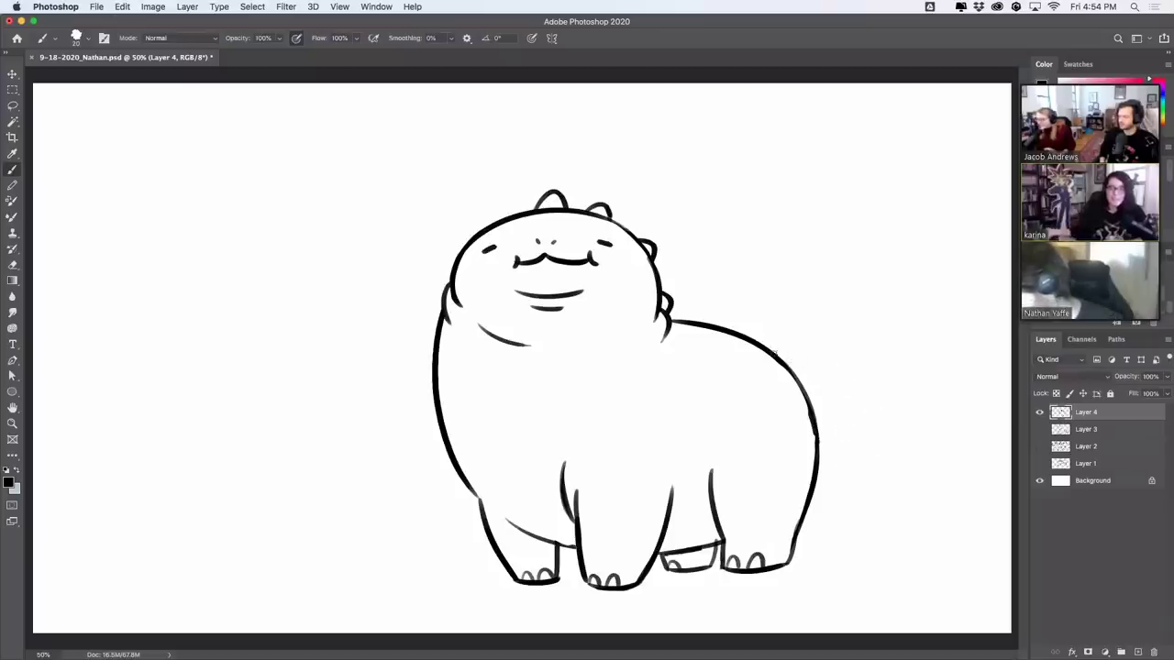
left_click_drag(777, 357, 833, 473)
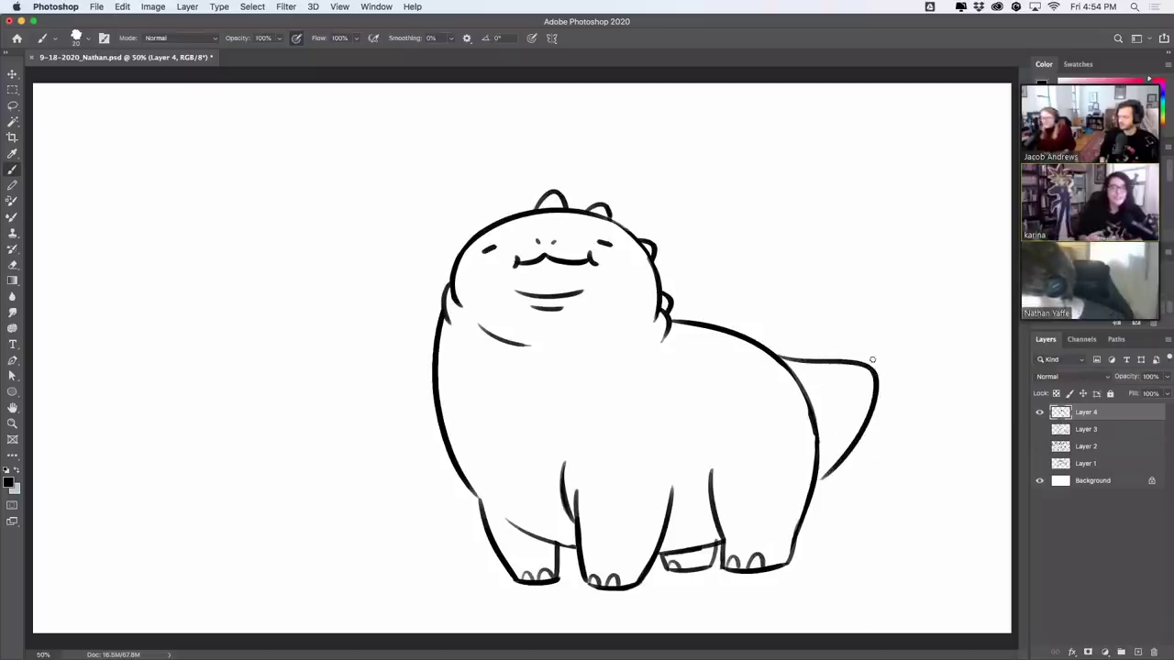
left_click_drag(812, 400, 783, 380)
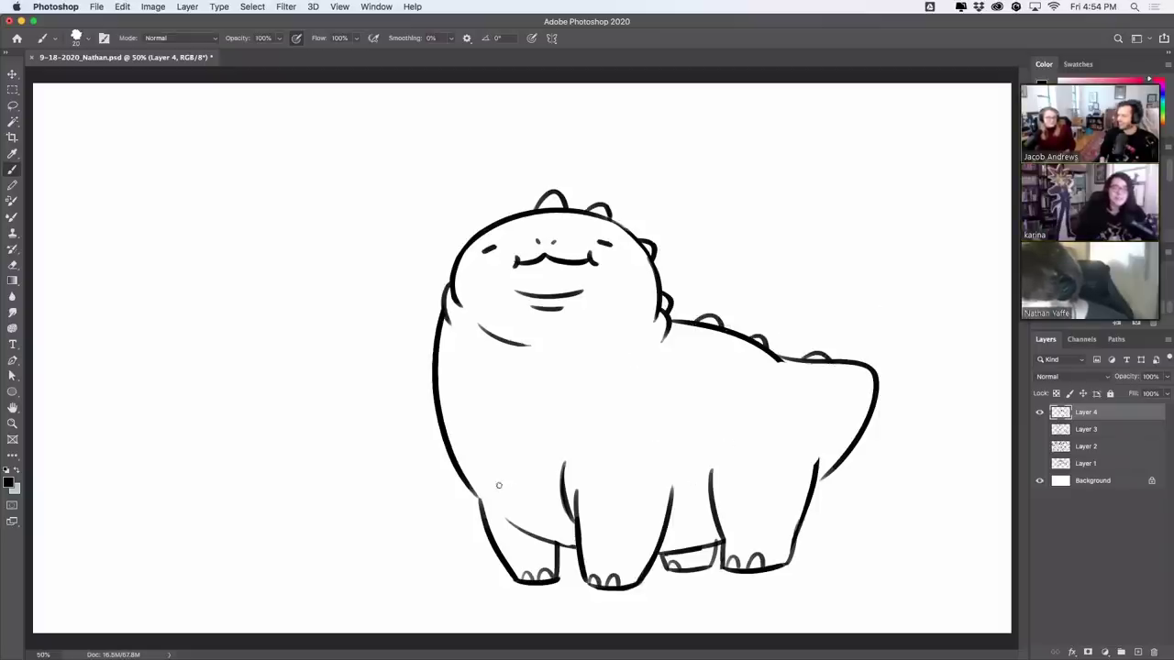
Step: Draw a large and a small oval spot on the back, a half spot at the chest's outer edge and a round spot on the thigh
left_click_drag(717, 360, 788, 377)
key("super+z")
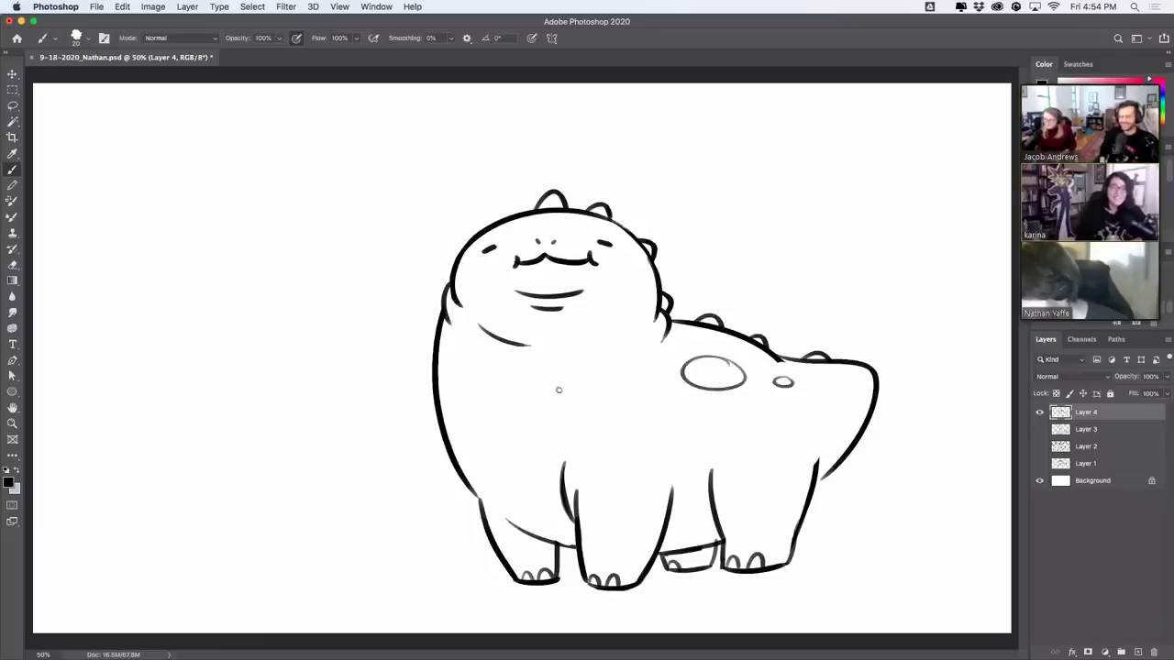
left_click_drag(440, 386, 457, 447)
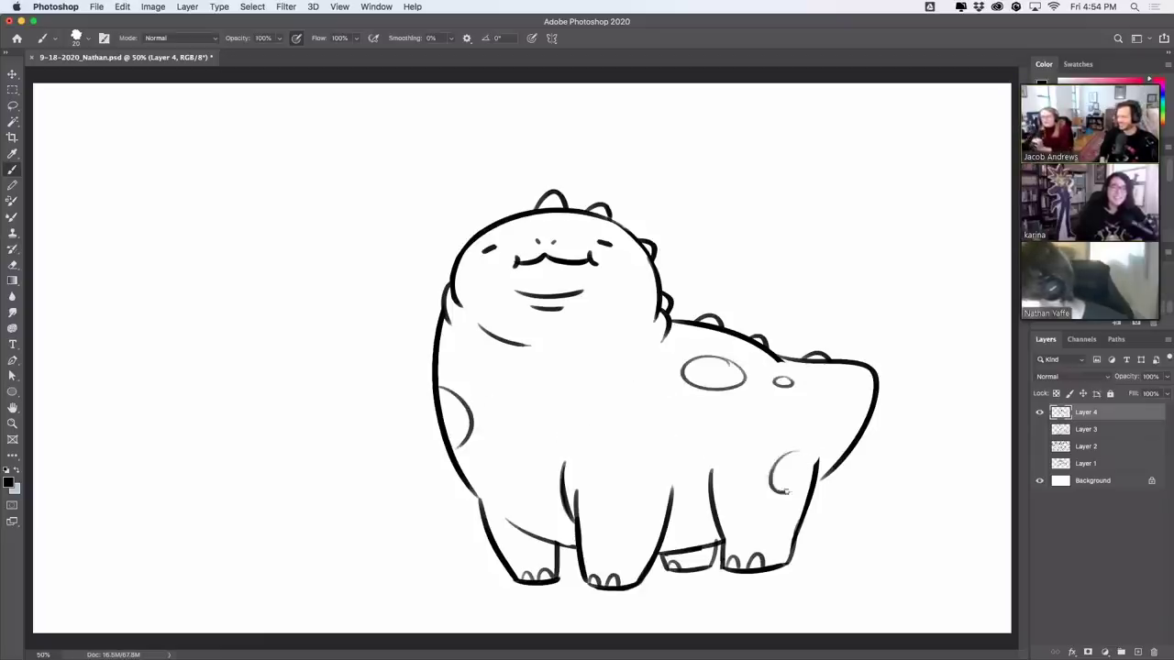
mouse_move(786, 461)
left_mouse_down()
mouse_move(775, 449)
mouse_move(787, 451)
left_mouse_up()
key("super+z")
key("super+z")
key("super+z")
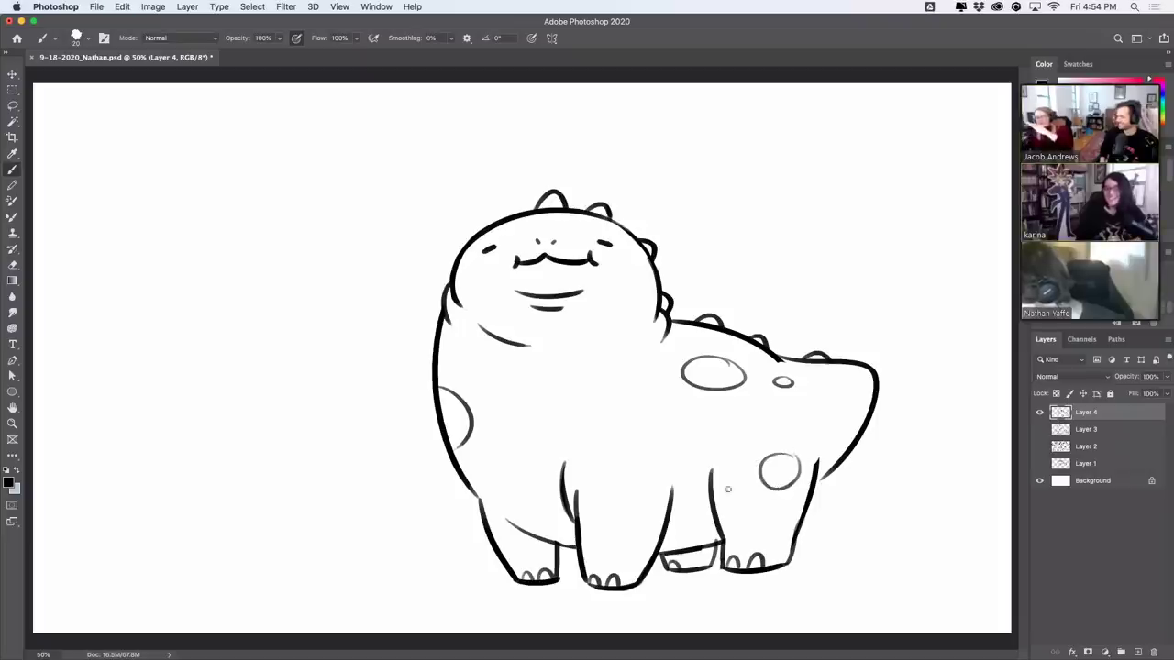
Step: Add partial spots on the front edge of the hind leg and the rear edge of the near front leg
left_click_drag(712, 486, 716, 510)
left_click_drag(654, 481, 639, 511)
key("super+z")
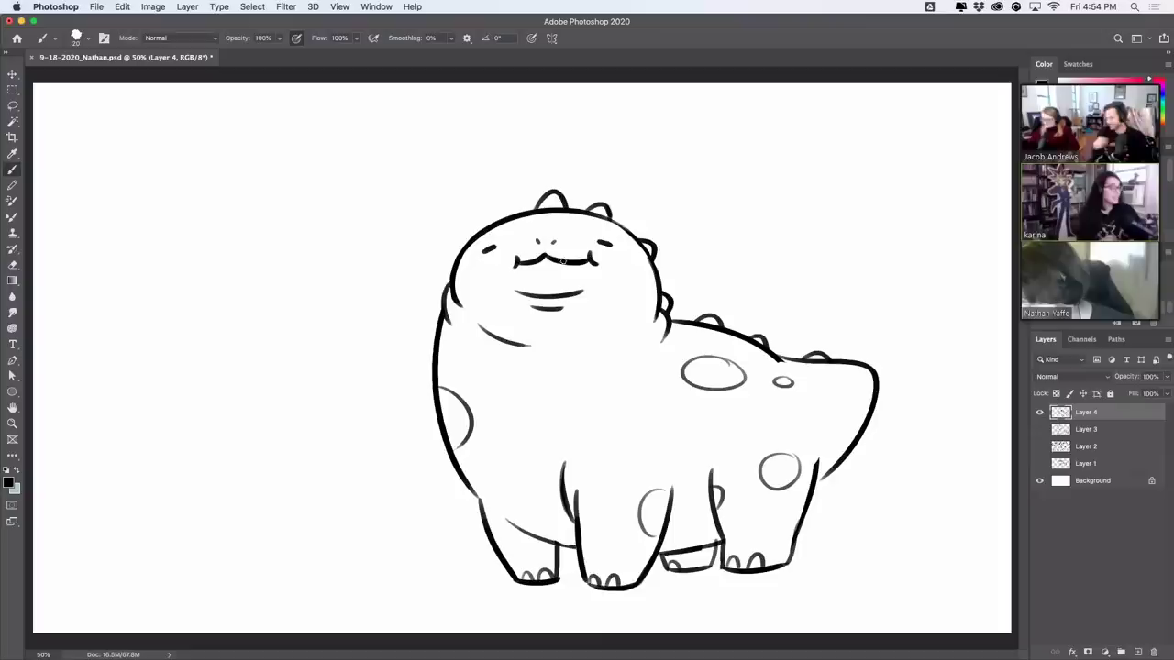
Step: Draw a small fang under the mouth and give the horn on top of the head a curved, closed base
left_click_drag(566, 261, 576, 262)
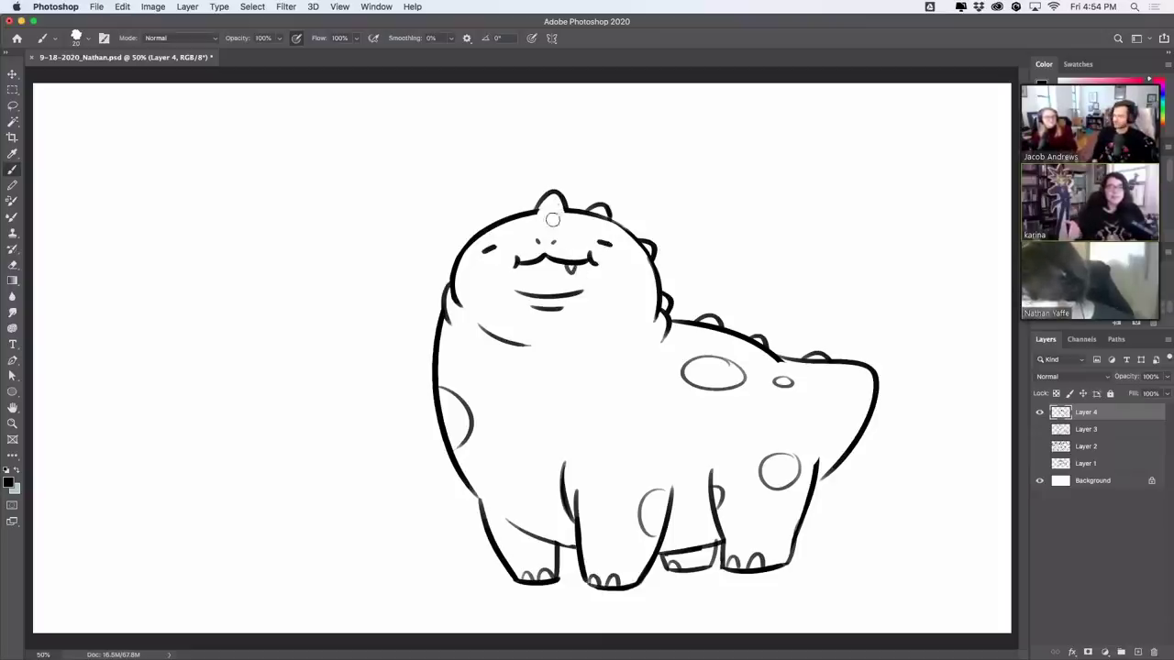
key("super+z")
left_click_drag(537, 213, 566, 211)
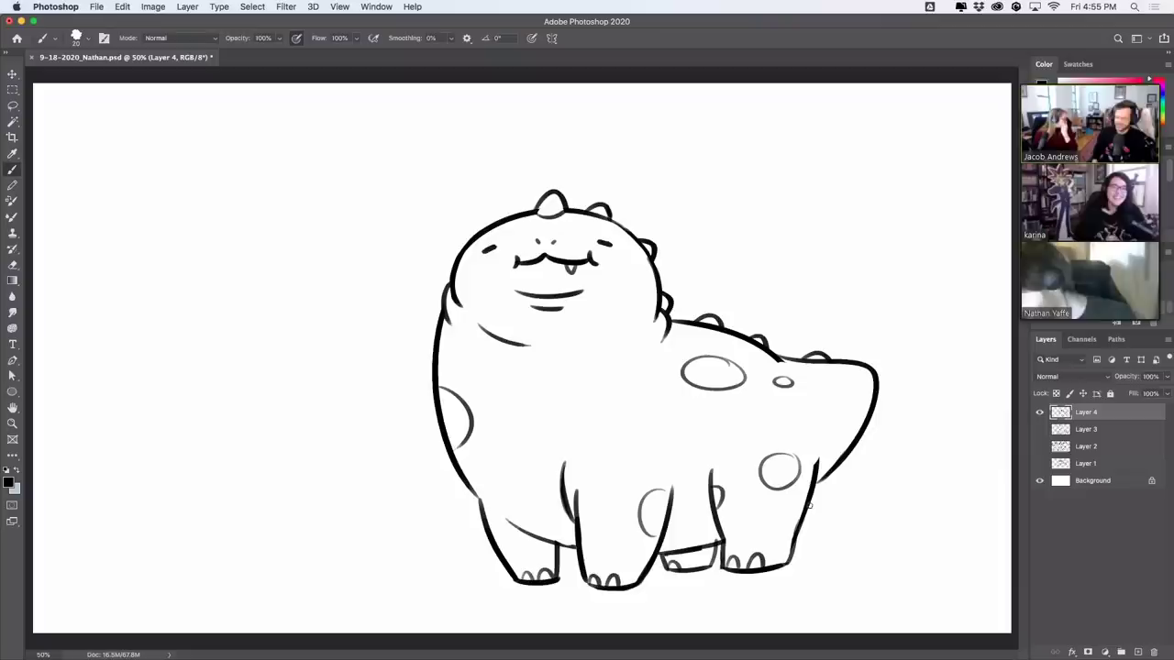
Step: Erase the soles of both front feet, then rotate the whole drawing about 2.1° clockwise
mouse_move(658, 584)
left_mouse_down()
mouse_move(550, 585)
mouse_move(569, 582)
mouse_move(554, 579)
mouse_move(593, 543)
mouse_move(711, 580)
mouse_move(784, 575)
left_mouse_up()
key("super+z")
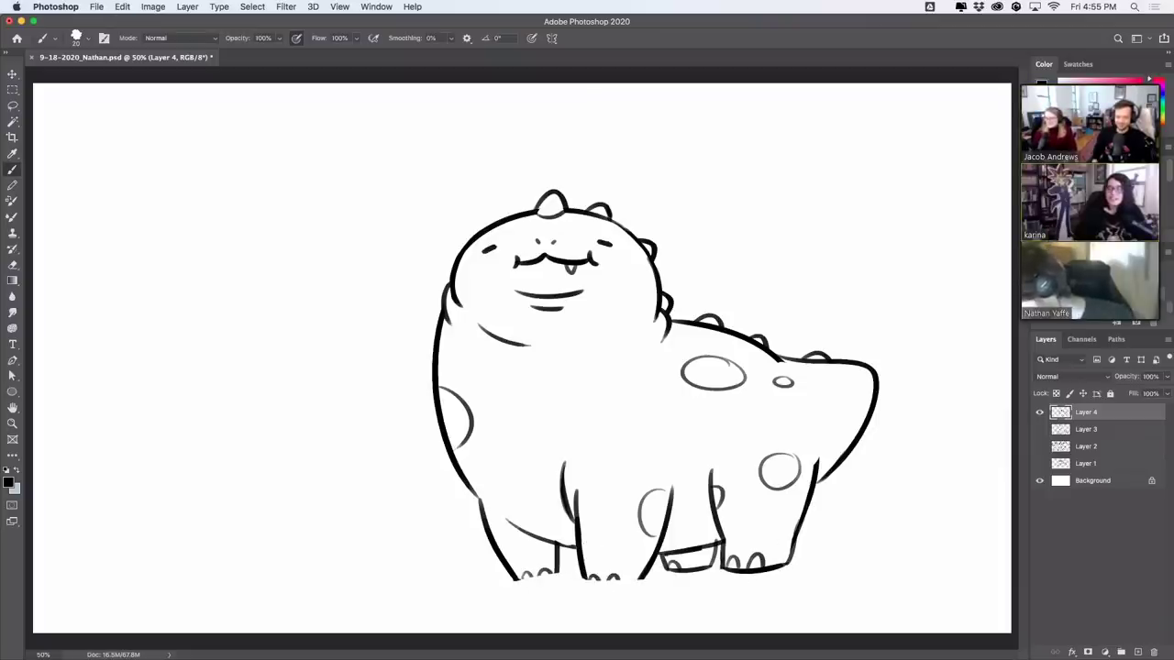
key("super+t")
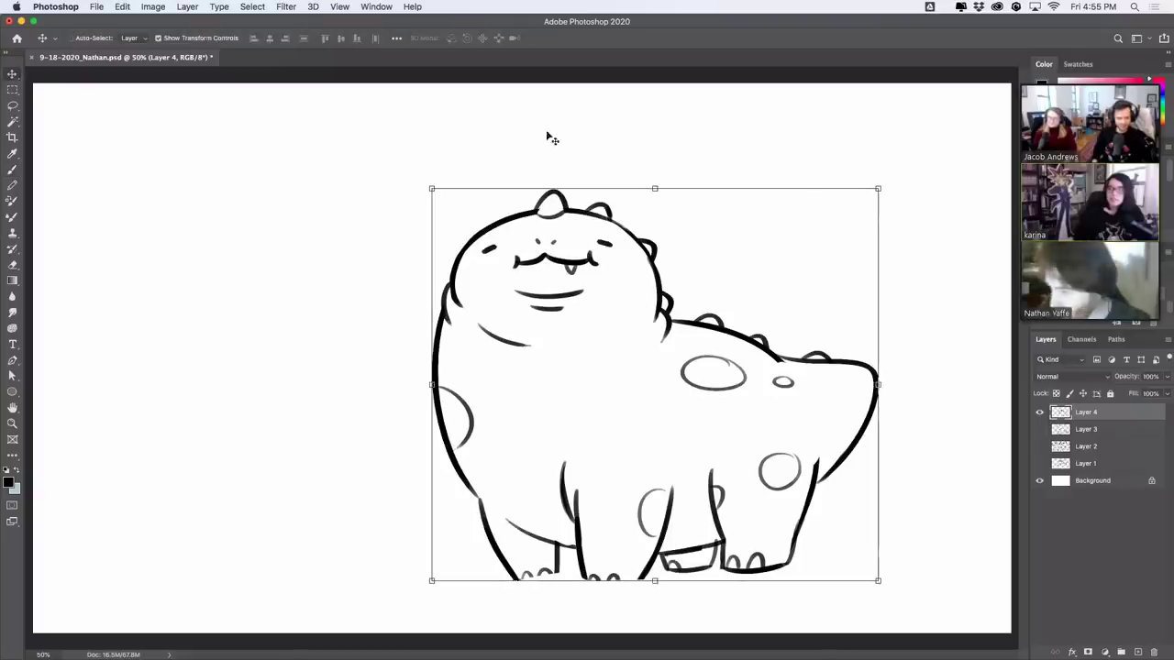
left_click_drag(892, 183, 906, 190)
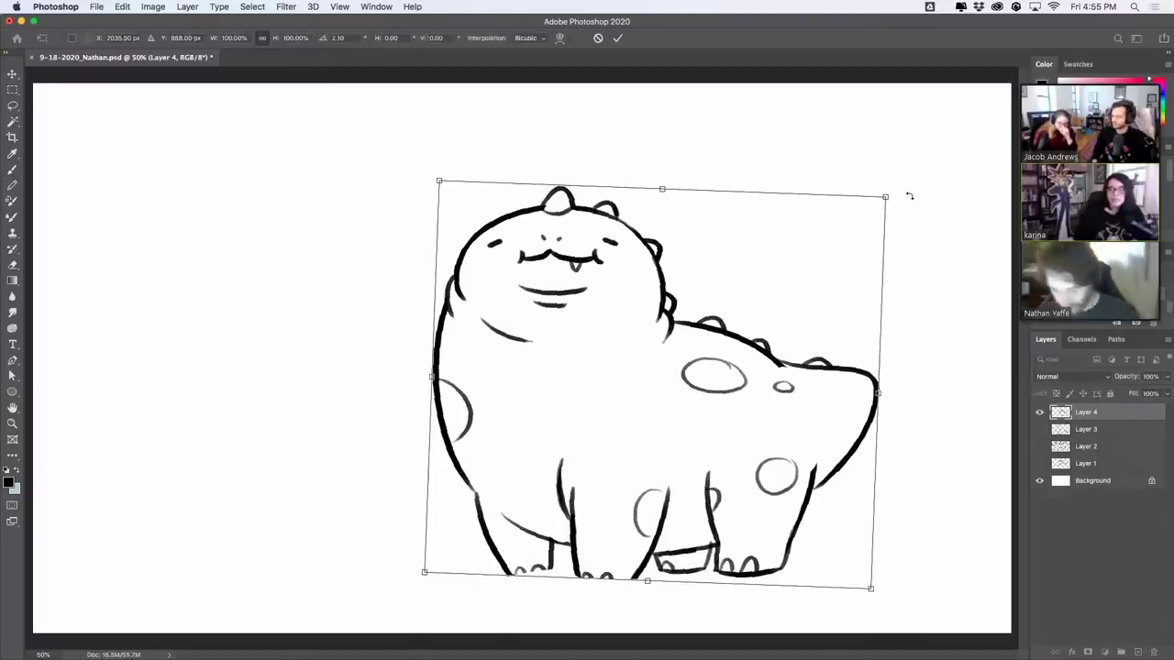
key("Escape")
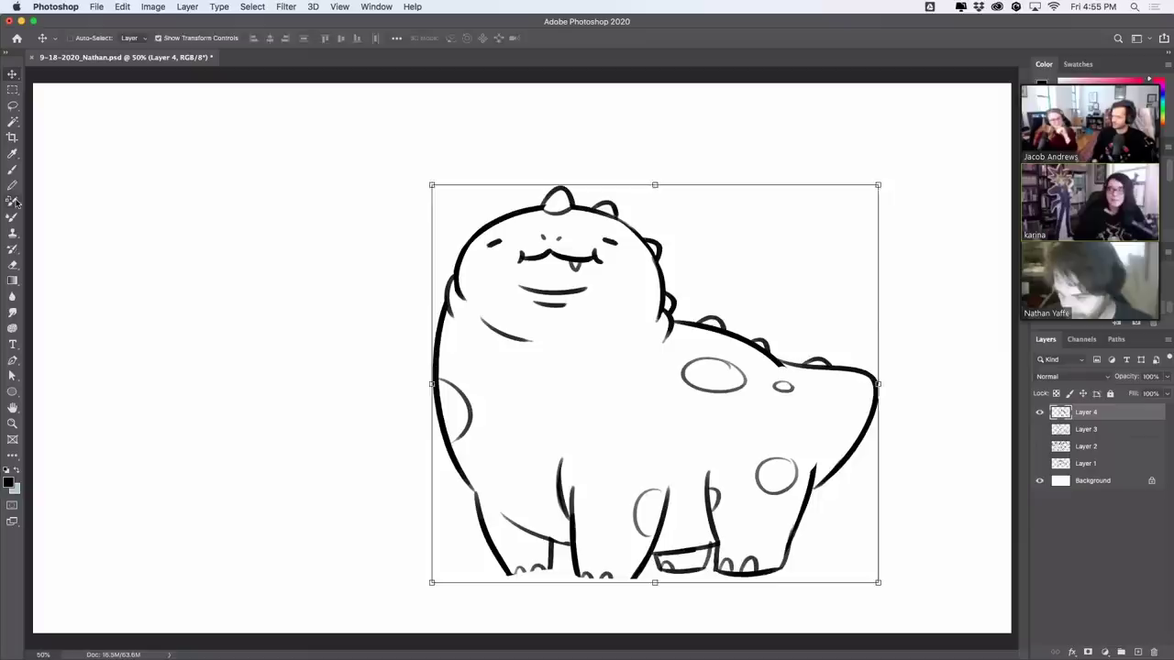
Step: Clean up the bottoms of the front feet with the Brush and redraw their soles with slightly curved lines
left_click(12, 170)
left_click_drag(762, 574, 506, 575)
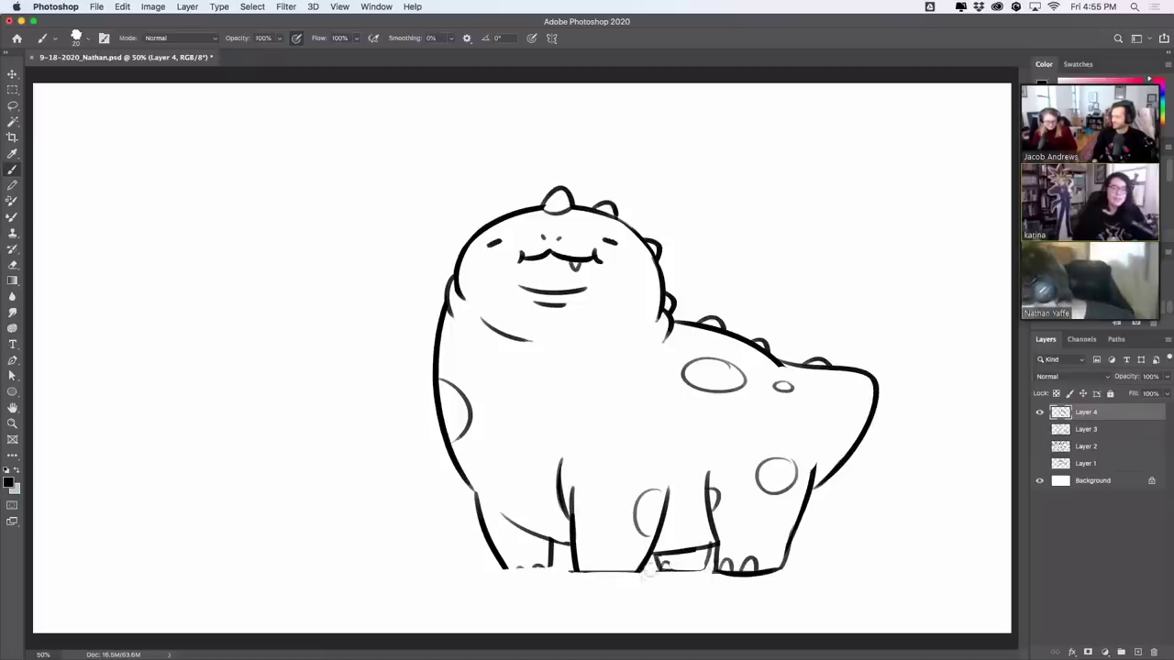
left_click_drag(650, 583, 595, 573)
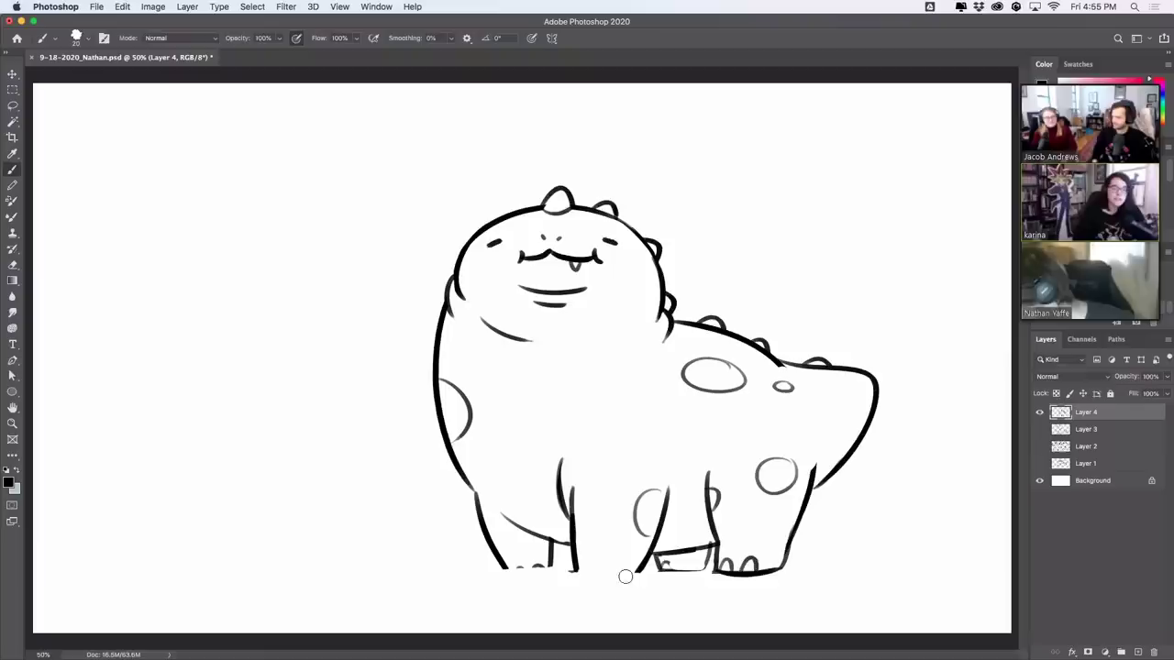
left_click_drag(504, 568, 638, 564)
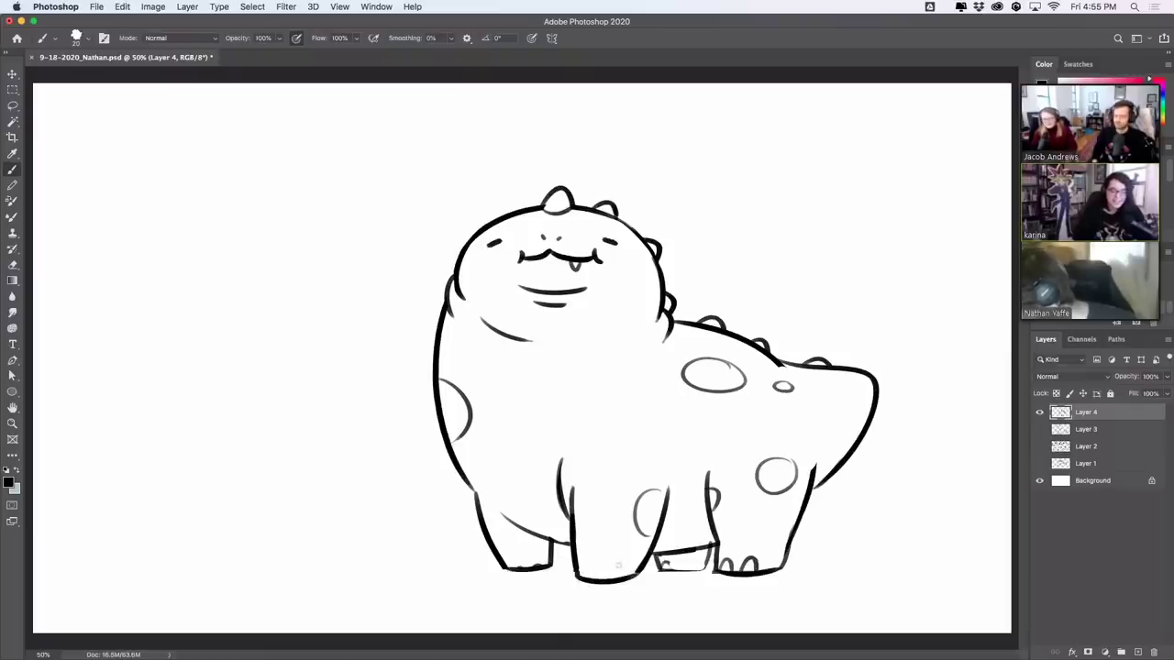
Step: Redraw two rounded toenails on each front foot in black and retouch the far hind foot's toe and sole
key("x")
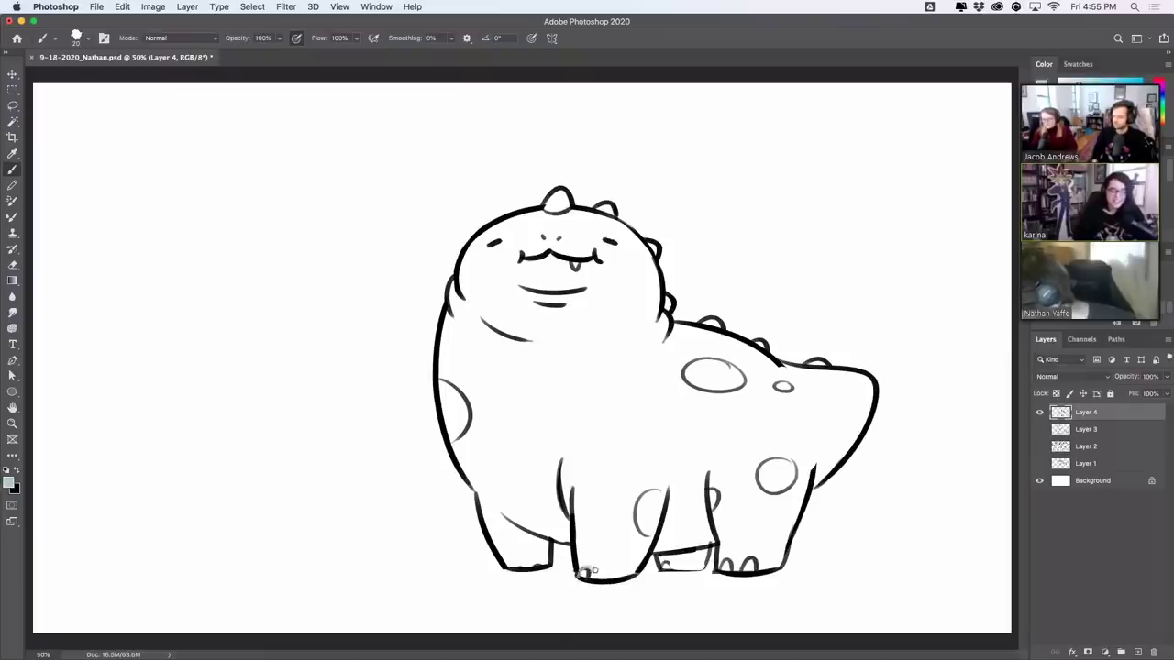
key("super+z")
key("x")
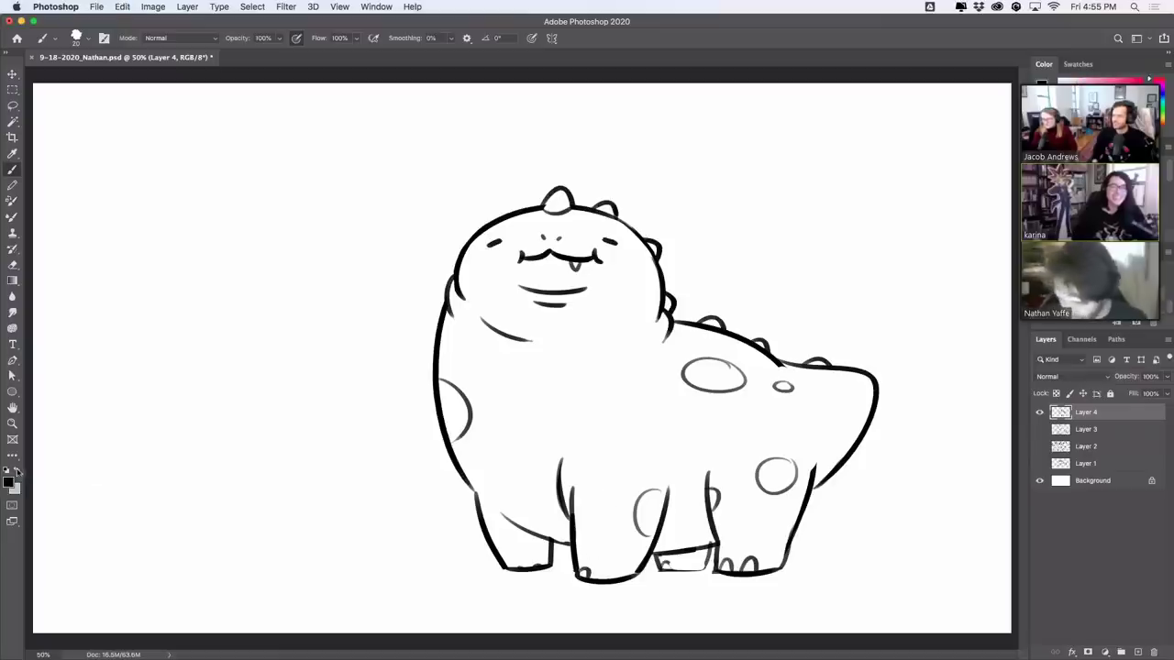
left_click_drag(596, 577, 618, 576)
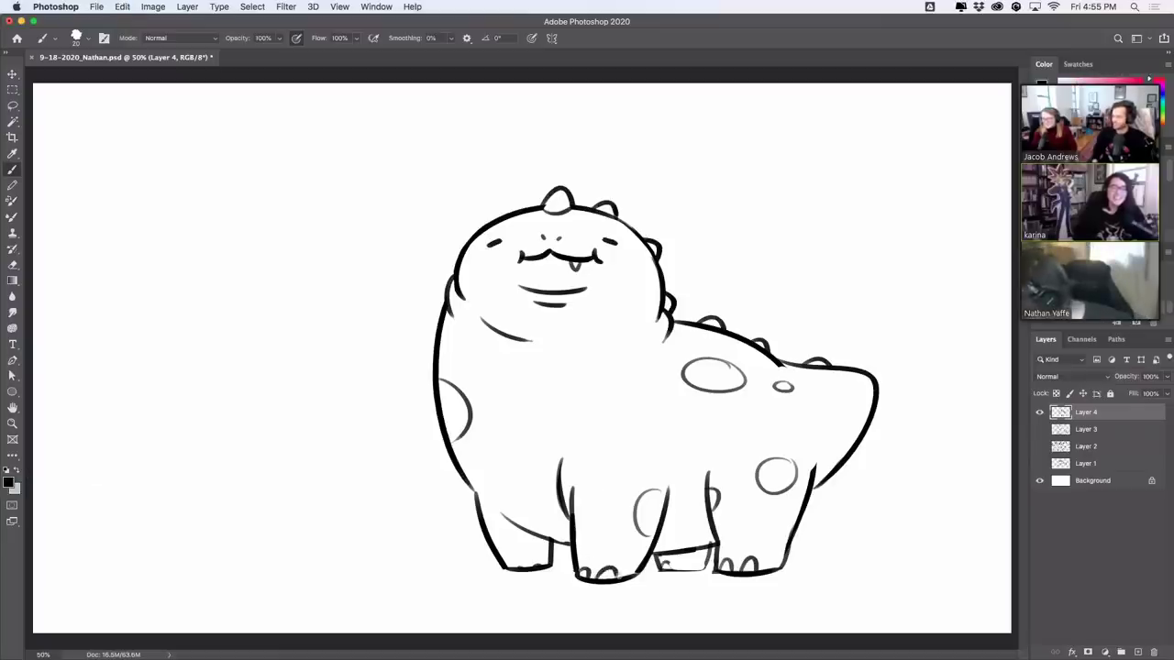
key("super+z")
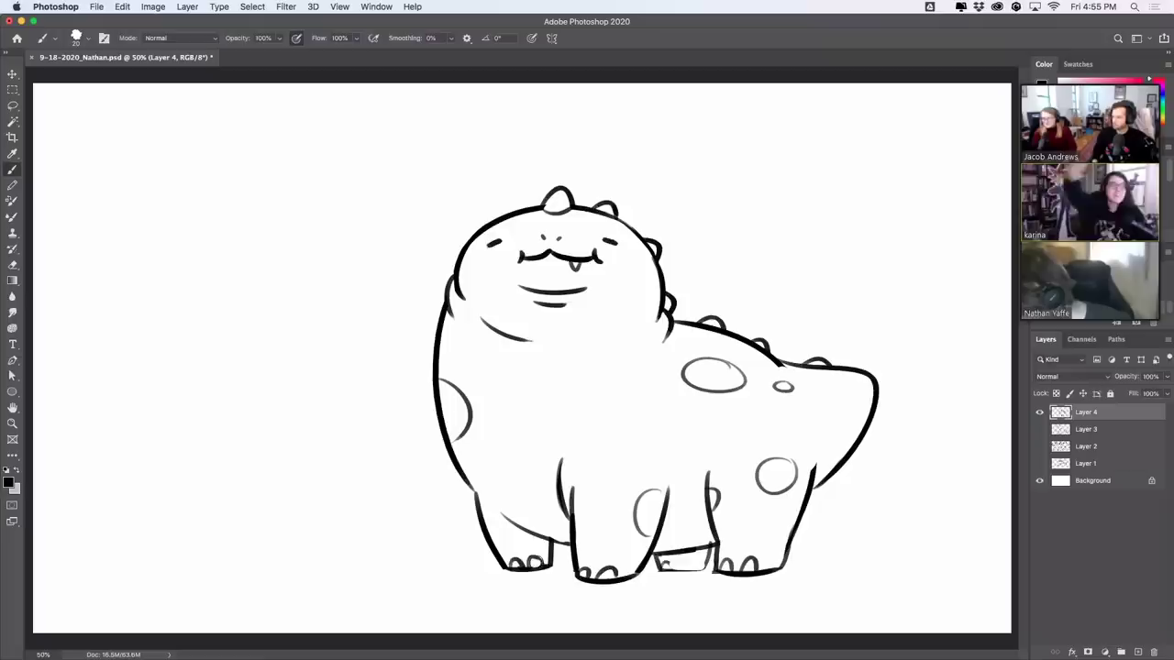
mouse_move(676, 562)
left_mouse_down()
mouse_move(707, 510)
mouse_move(679, 567)
mouse_move(667, 565)
mouse_move(709, 571)
left_mouse_up()
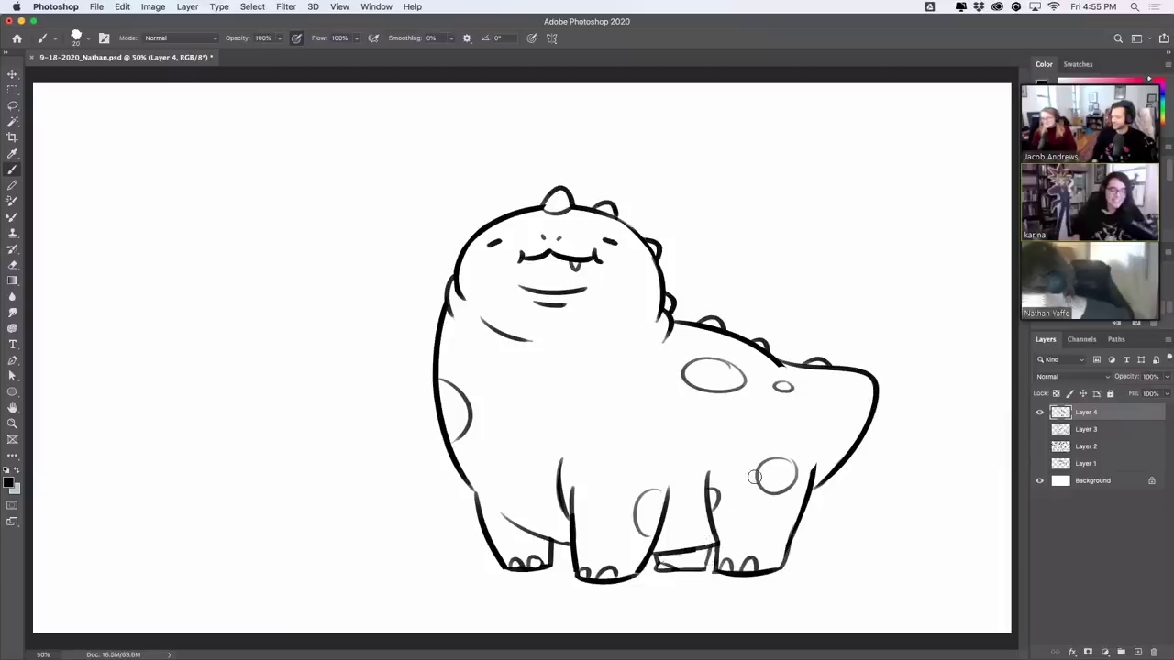
Step: Move the dinosaur to the canvas's lower right area and scale it down slightly
left_click(12, 73)
left_click_drag(748, 463, 834, 481)
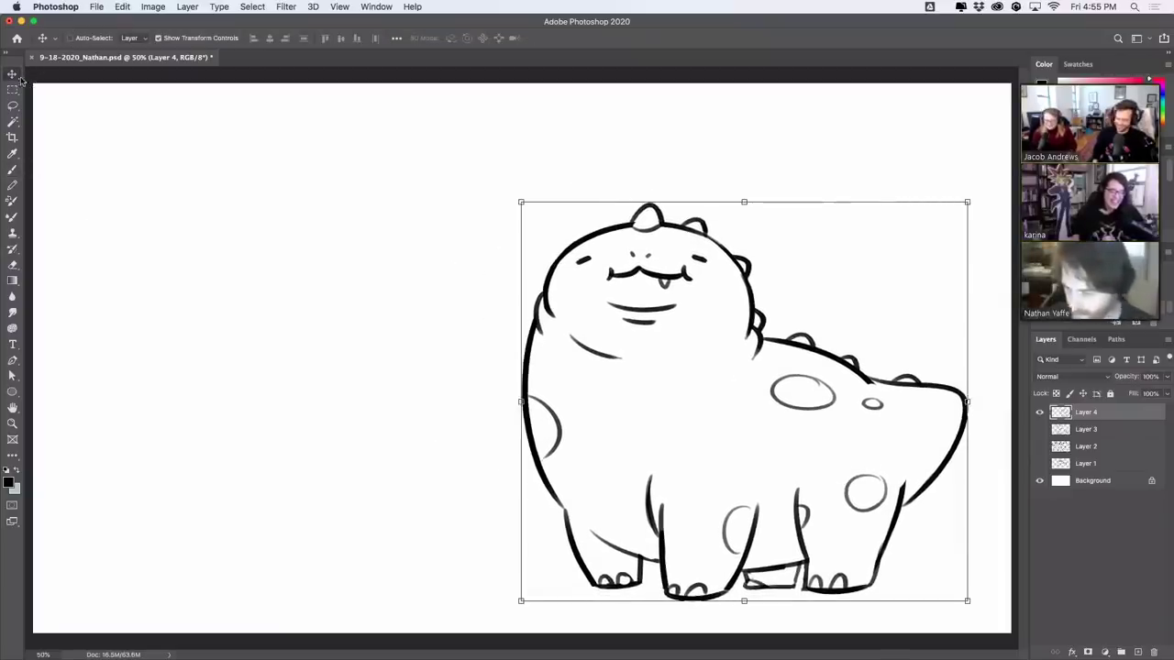
left_click(539, 200)
left_click_drag(521, 201, 561, 223)
key("Return")
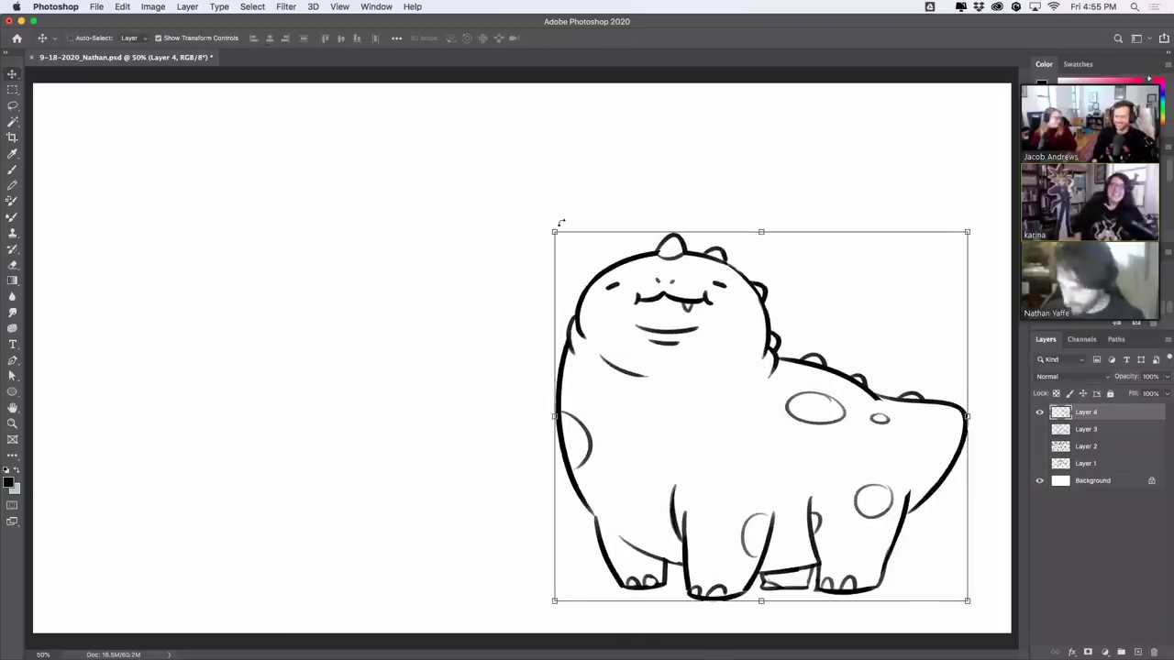
Step: Draw a large domed arch with the Brush in the empty area beside the dinosaur
left_click(13, 170)
left_click_drag(153, 195, 480, 253)
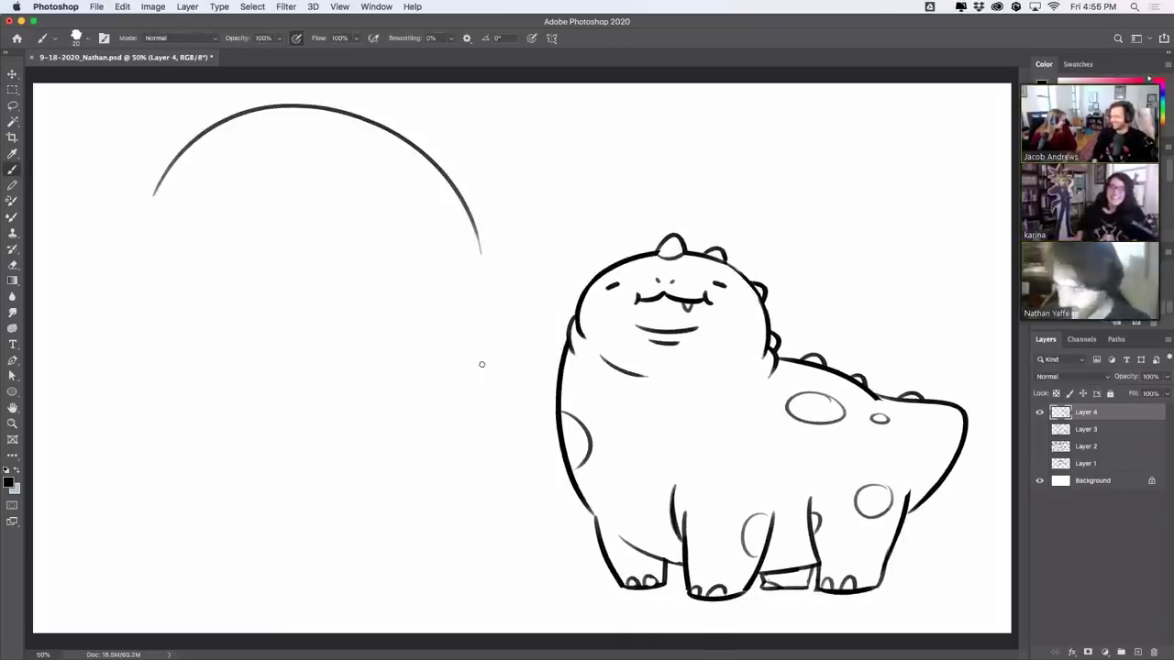
key("super+z")
mouse_move(168, 180)
left_mouse_down()
mouse_move(522, 284)
mouse_move(510, 427)
left_mouse_up()
key("super+z")
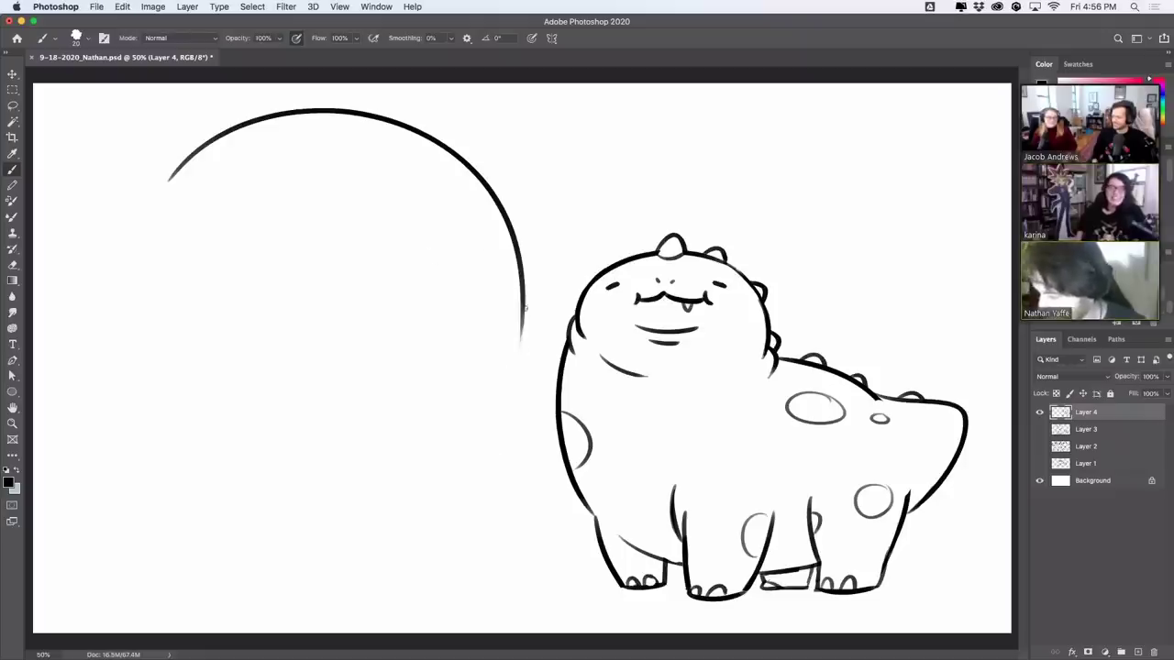
Step: Extend the arch's end nearest the dinosaur downward with a short, nearly vertical line
left_click_drag(527, 289, 519, 423)
key("super+z")
left_click_drag(521, 325, 506, 431)
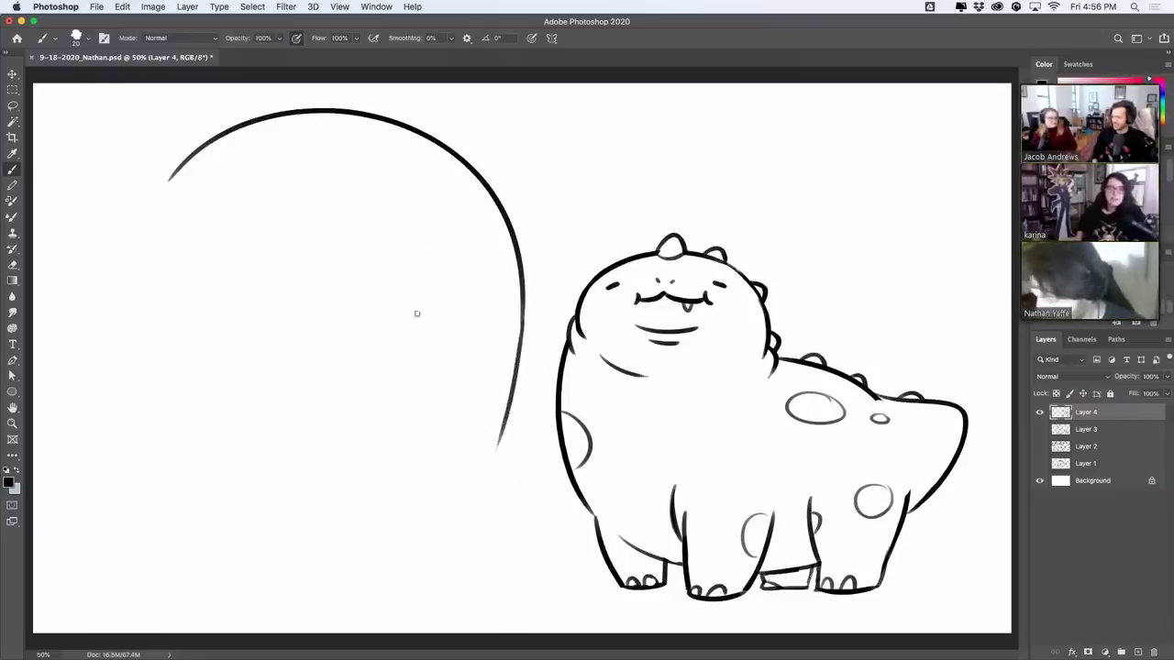
key("super+z")
left_click_drag(524, 304, 510, 432)
key("super+z")
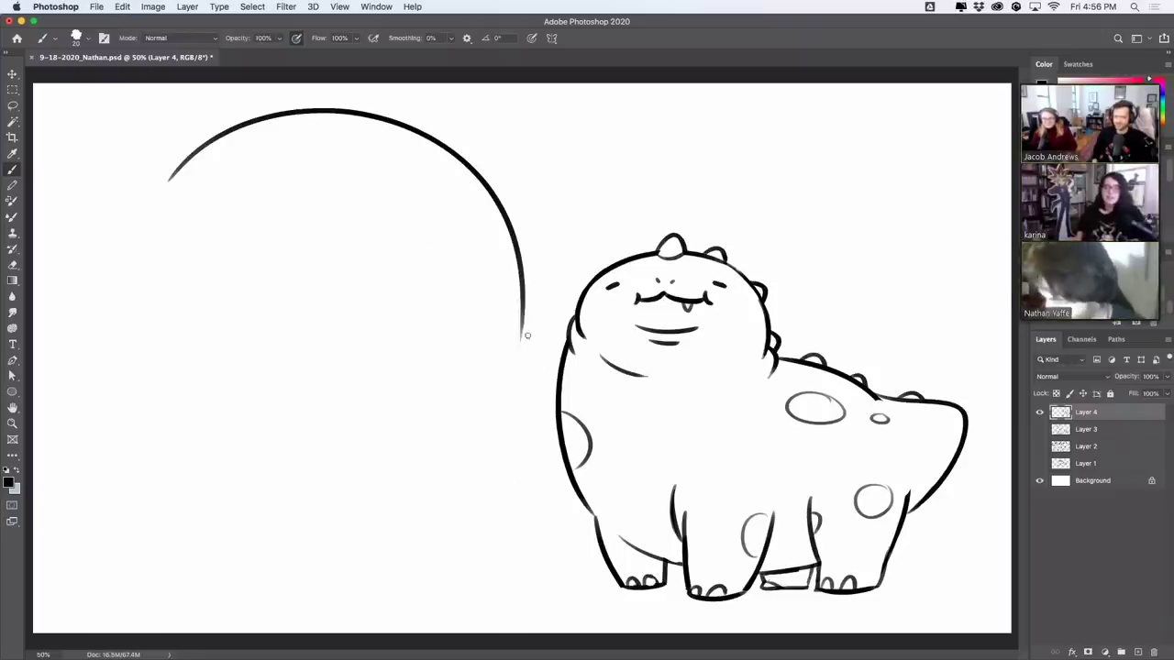
left_click_drag(522, 319, 517, 387)
Step: Draw the arch's opposite side as a long curve running down toward the bottom of the canvas
mouse_move(179, 176)
left_mouse_down()
mouse_move(126, 308)
mouse_move(136, 494)
left_mouse_up()
key("super+z")
left_click_drag(177, 172, 114, 557)
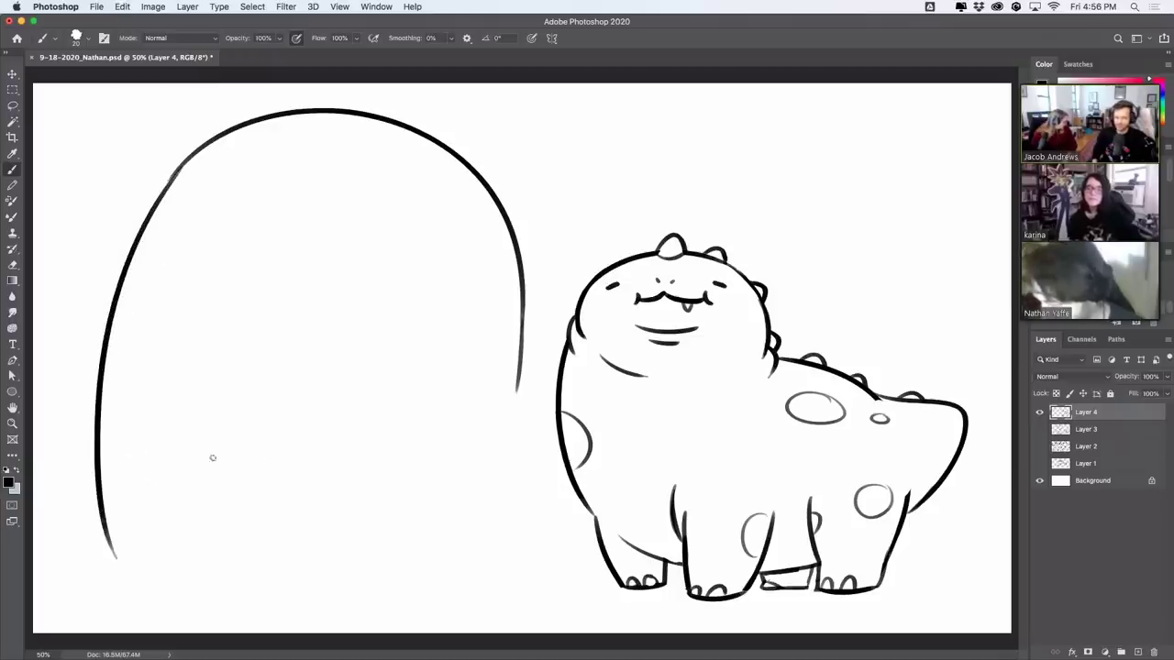
Step: Draw the larger figure's near hind leg as a curved haunch running down to a flat foot
left_click_drag(160, 453, 253, 510)
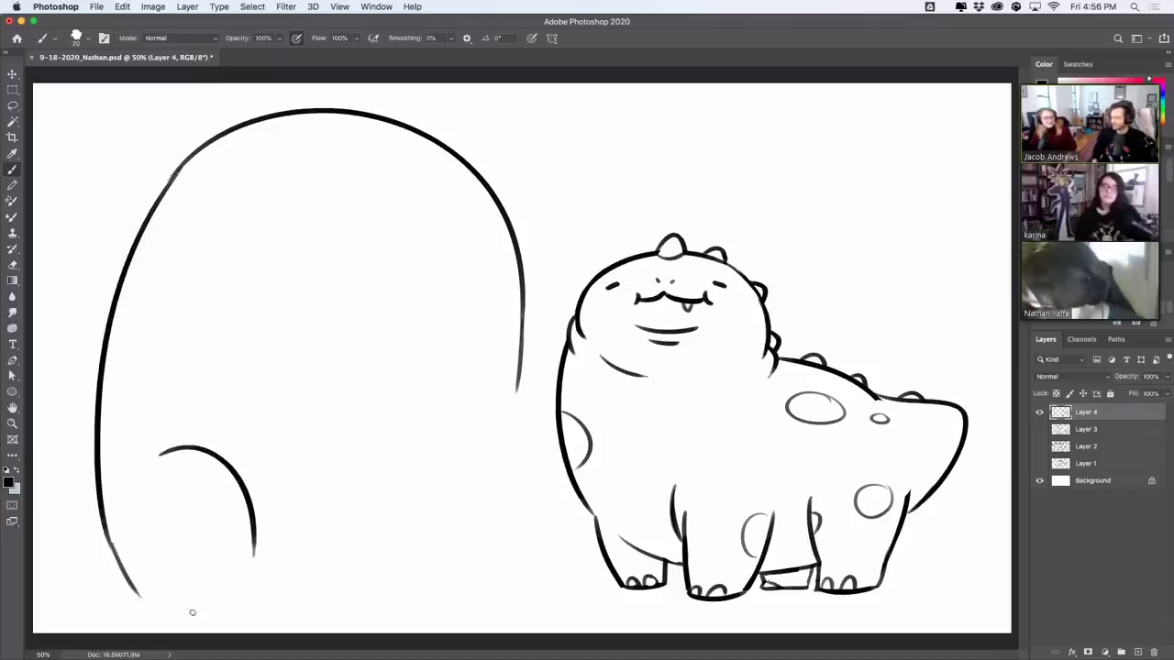
left_click_drag(146, 598, 235, 596)
key("super+z")
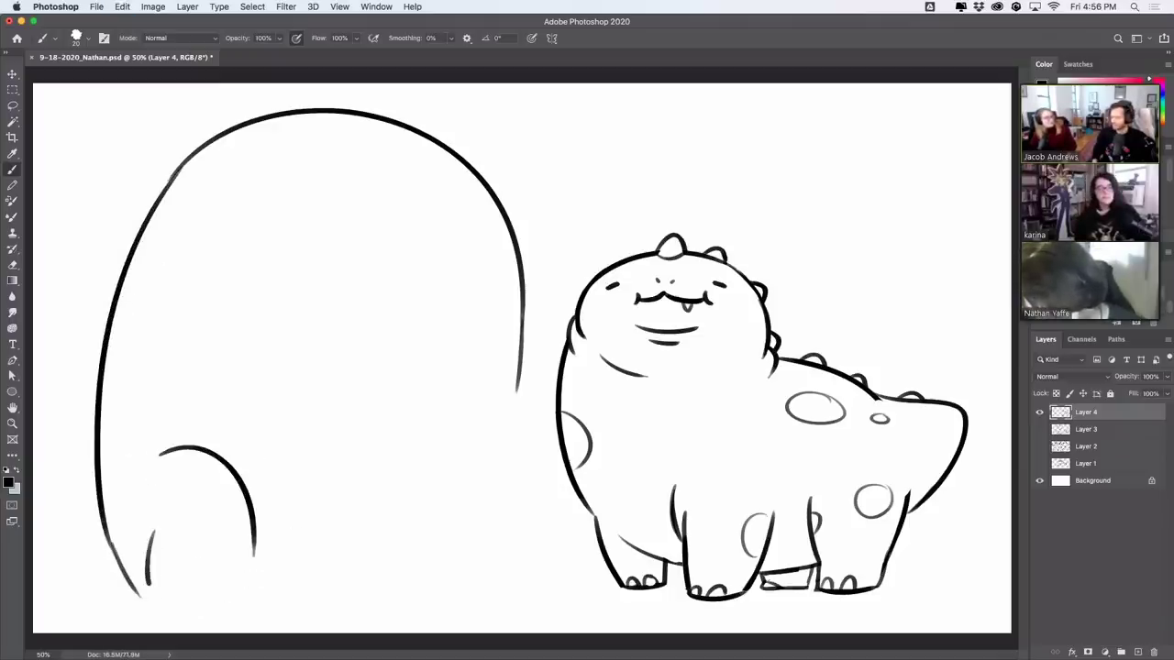
key("super+z")
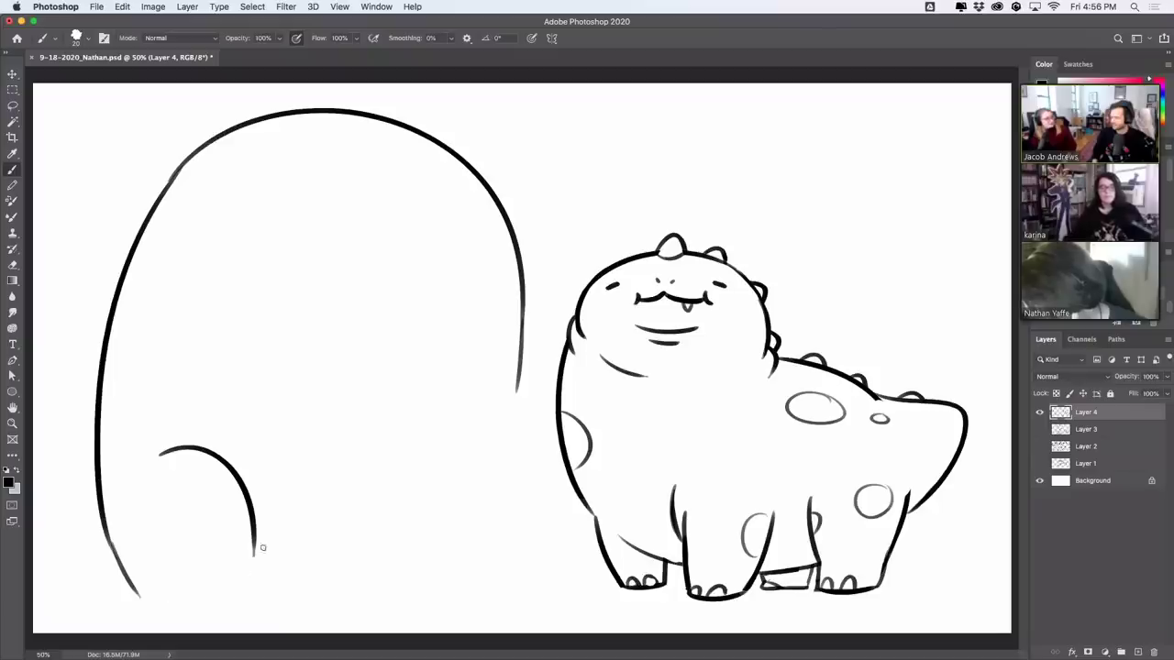
mouse_move(254, 539)
left_mouse_down()
mouse_move(256, 586)
mouse_move(174, 604)
left_mouse_up()
key("super+z")
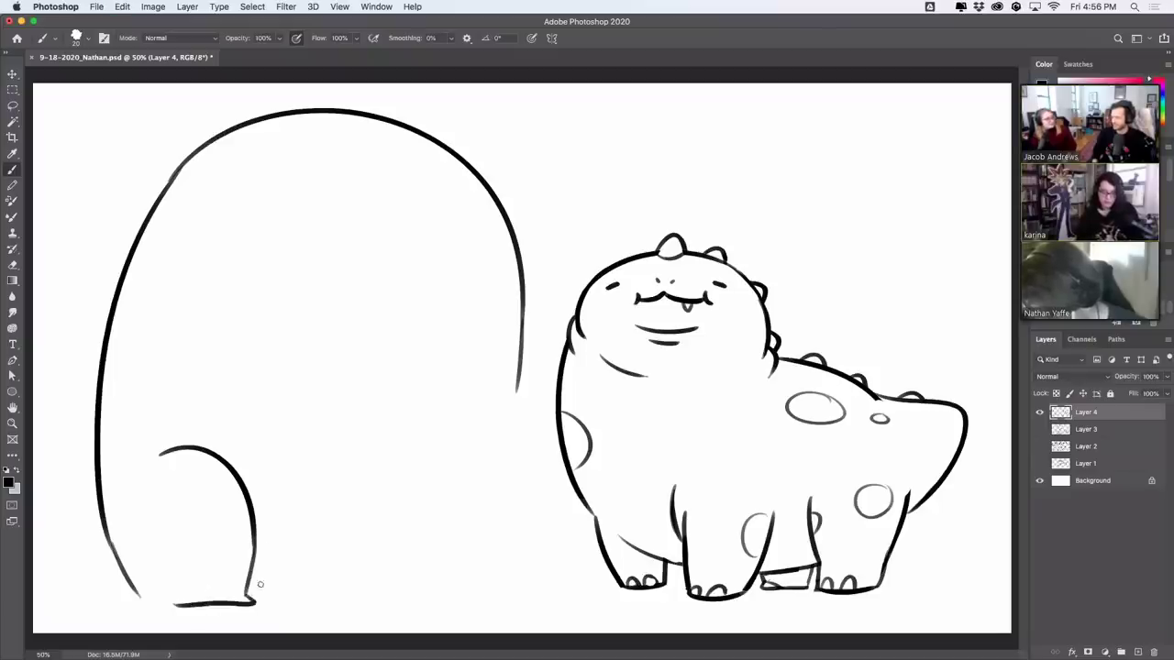
key("super+z")
left_click_drag(249, 598, 163, 602)
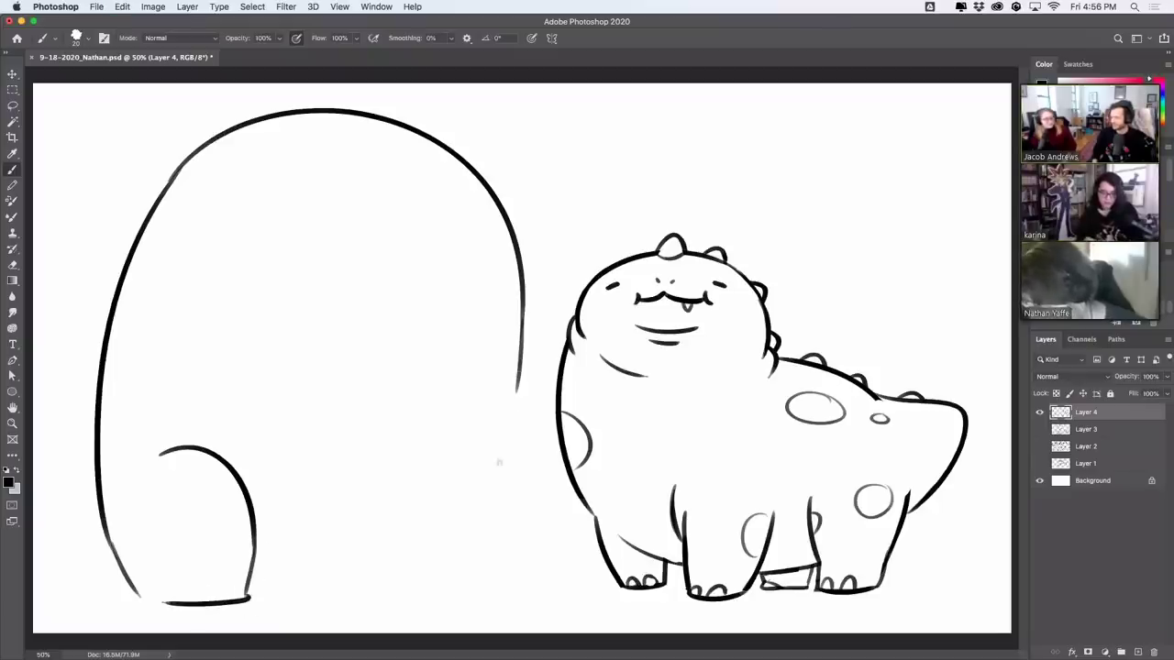
Step: Extend the body outline on the dinosaur's side down toward the feet and draw the near front leg's slanted outer line
left_click_drag(518, 390, 475, 526)
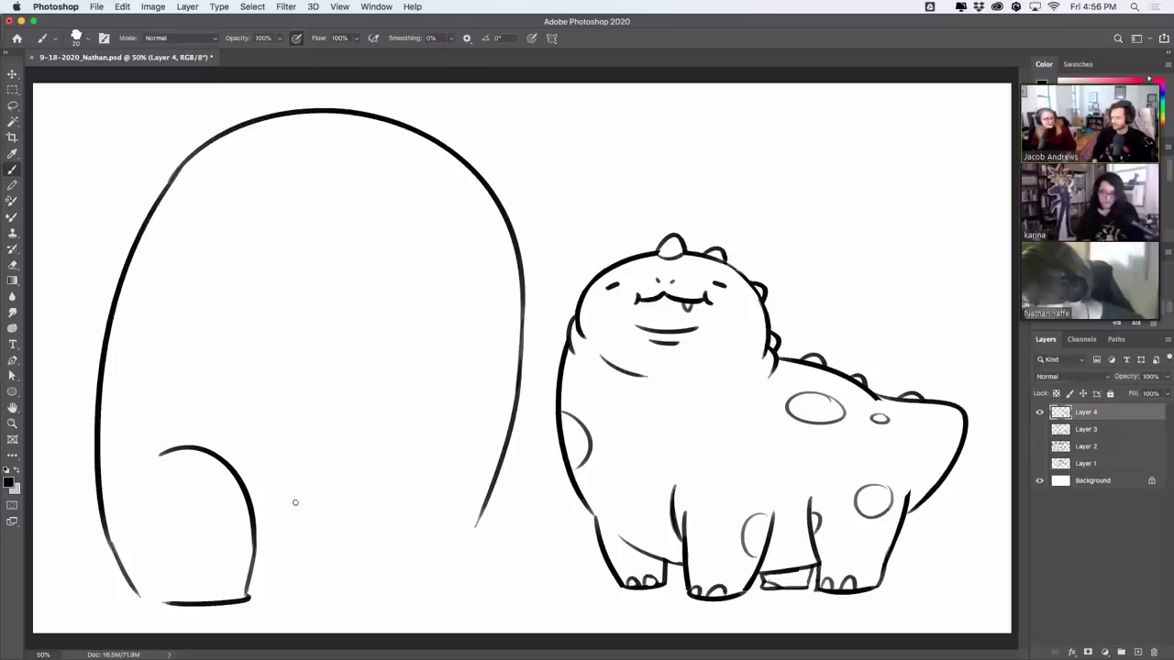
left_click_drag(293, 498, 330, 600)
key("super+z")
key("super+z")
left_click_drag(290, 527, 339, 598)
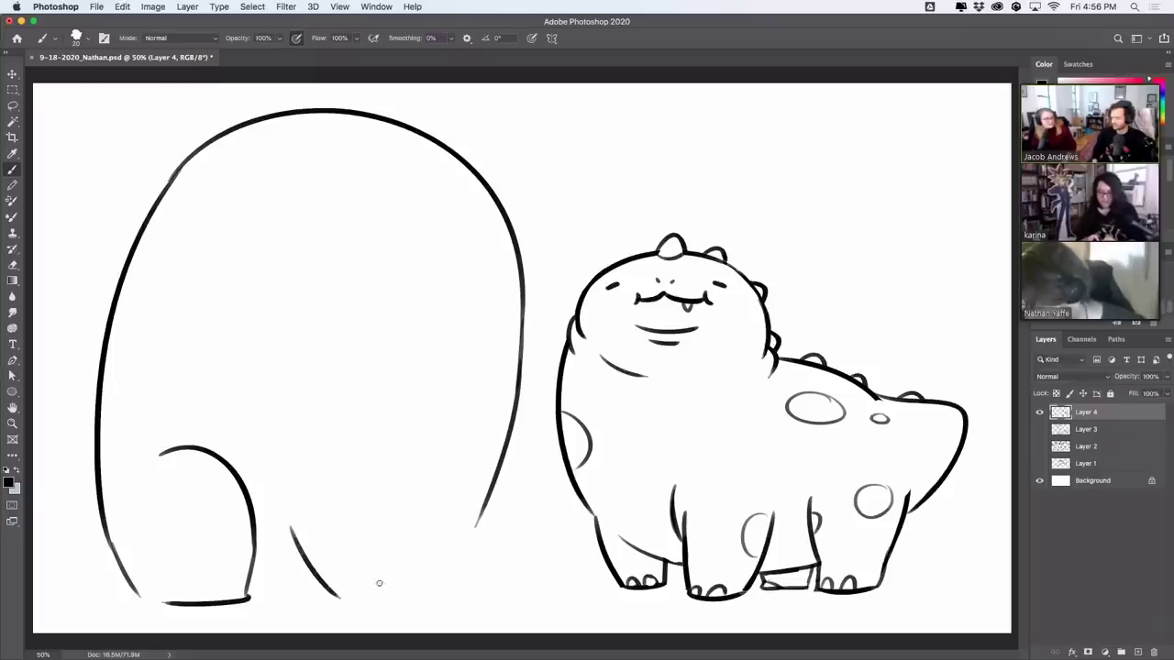
Step: Draw the line between the front legs, their flat feet, and the far hind leg bulging out behind the body
mouse_move(390, 518)
left_mouse_down()
mouse_move(401, 583)
mouse_move(337, 599)
mouse_move(406, 595)
mouse_move(400, 583)
left_mouse_up()
key("super+z")
left_click_drag(484, 511, 455, 594)
key("super+z")
mouse_move(502, 452)
left_mouse_down()
mouse_move(522, 477)
mouse_move(483, 587)
mouse_move(499, 583)
mouse_move(457, 593)
left_mouse_up()
key("super+z")
key("super+z")
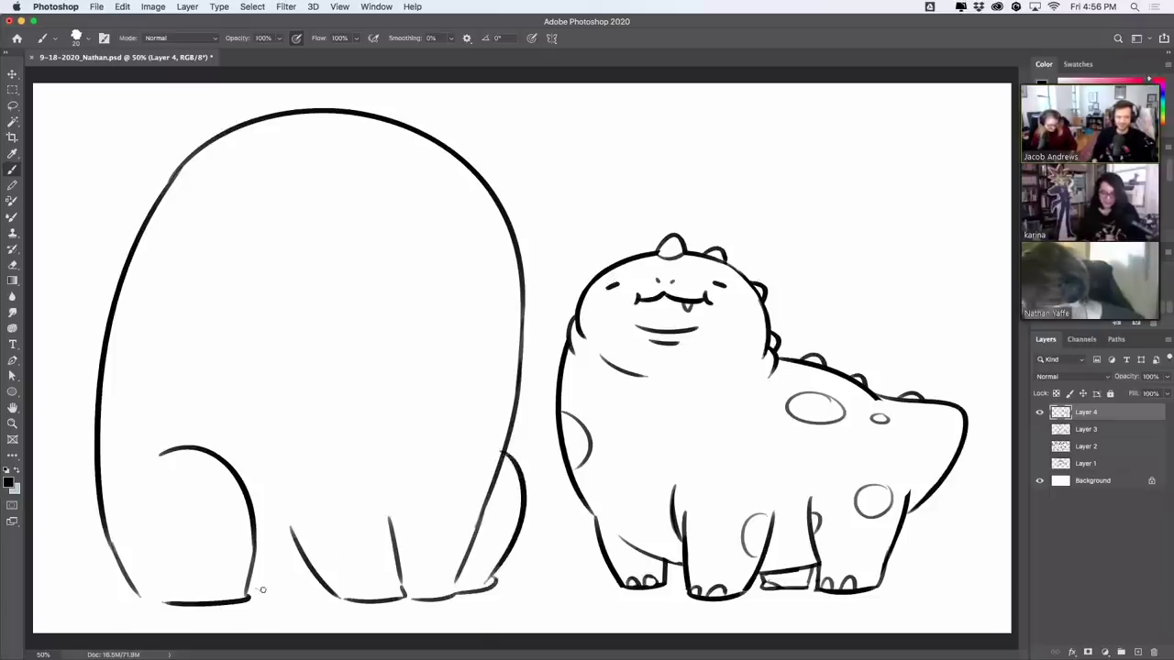
Step: Draw a short ground line between the near hind and front legs, and a curved tail behind the body
left_click_drag(256, 589, 321, 590)
mouse_move(95, 473)
left_mouse_down()
mouse_move(120, 599)
mouse_move(57, 504)
mouse_move(128, 596)
left_mouse_up()
key("super+z")
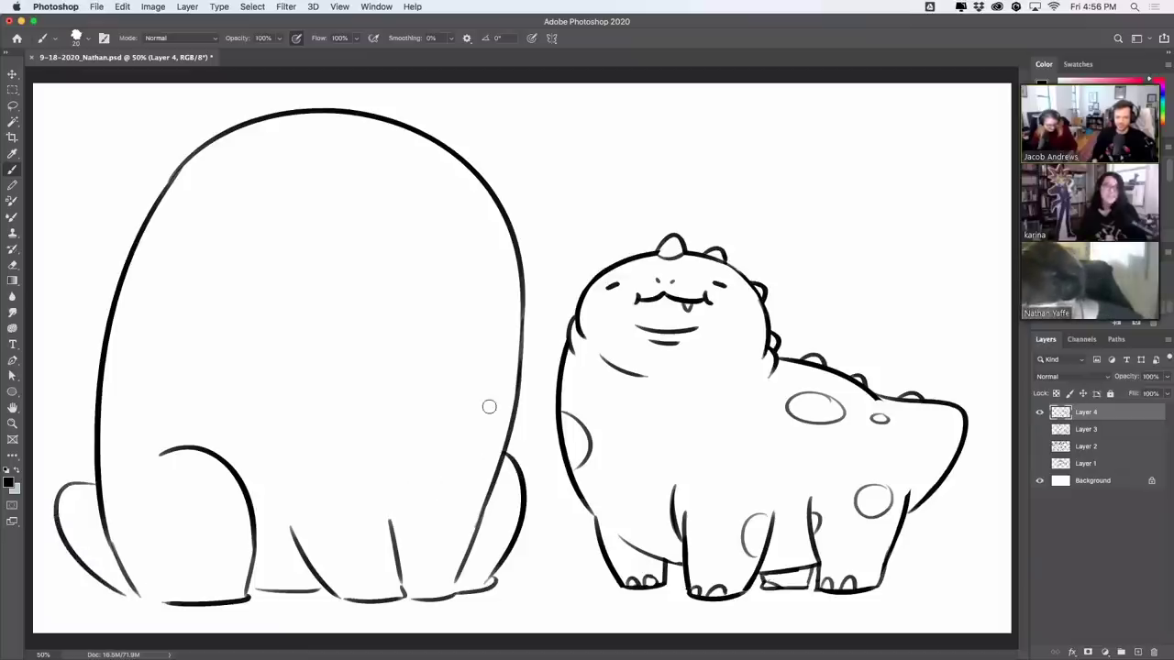
key("super+z")
Step: Redraw the line between the front legs with a slanted chest crease above it, and redraw the near front foot's base
left_click_drag(377, 515, 420, 505)
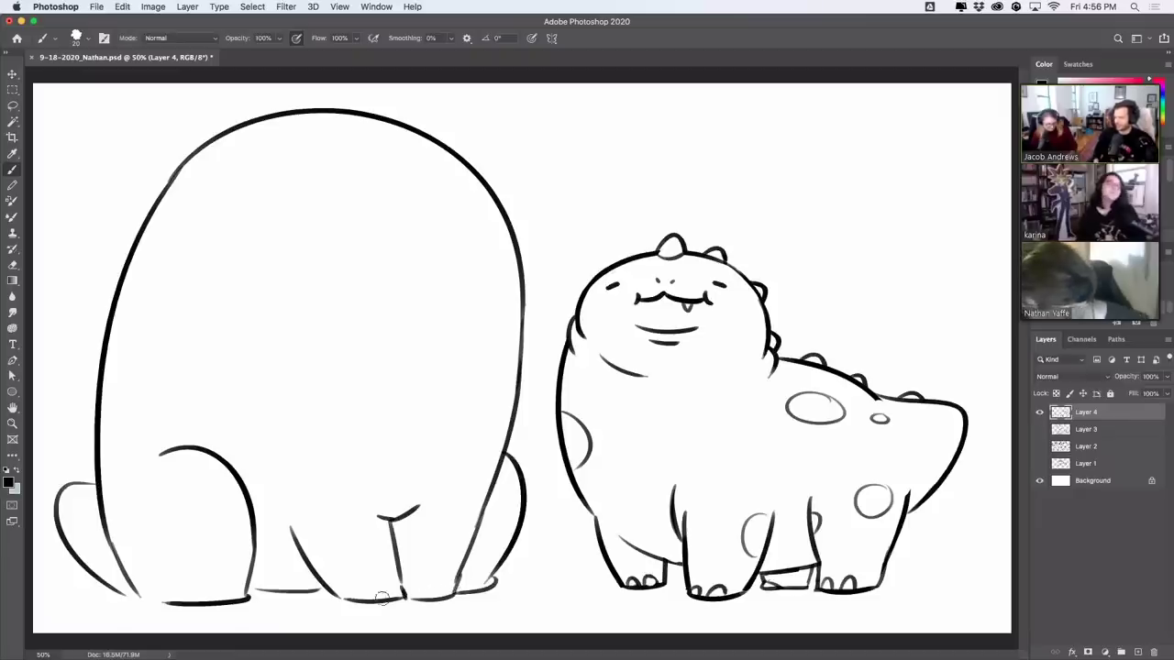
left_click_drag(383, 599, 354, 600)
left_click_drag(389, 523, 391, 579)
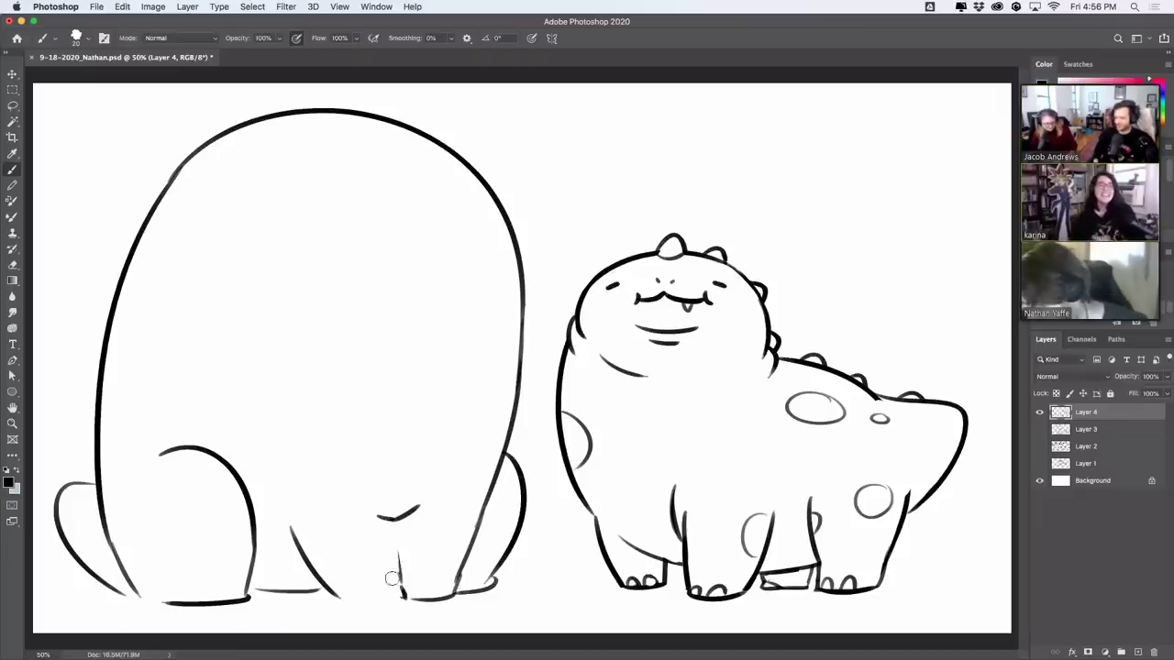
mouse_move(394, 518)
left_mouse_down()
mouse_move(402, 592)
mouse_move(416, 604)
left_mouse_up()
key("ctrl+z")
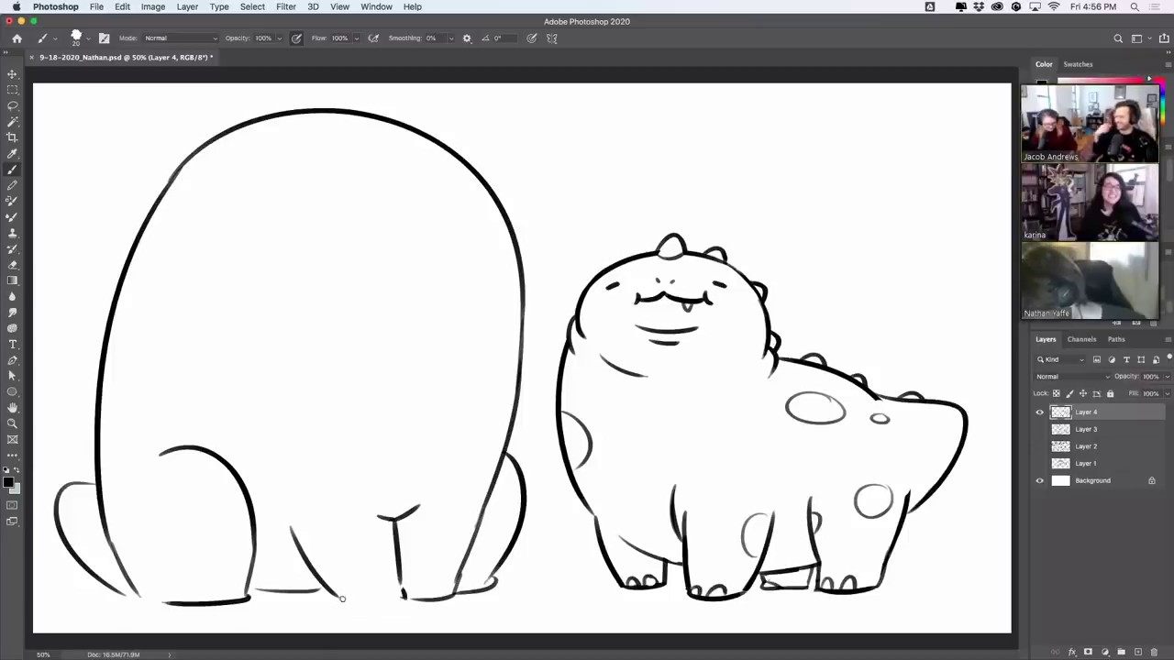
left_click_drag(342, 599, 404, 602)
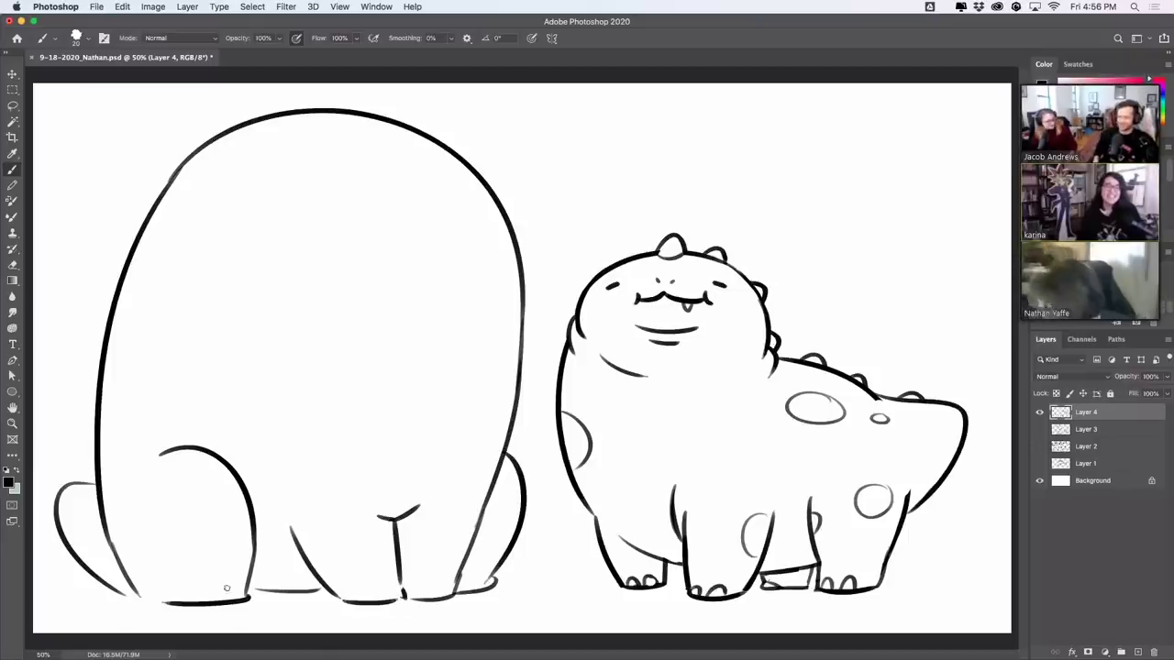
Step: Add small rounded toes to the larger figure's feet and clean up the base lines of both hind feet
left_click_drag(198, 603, 222, 602)
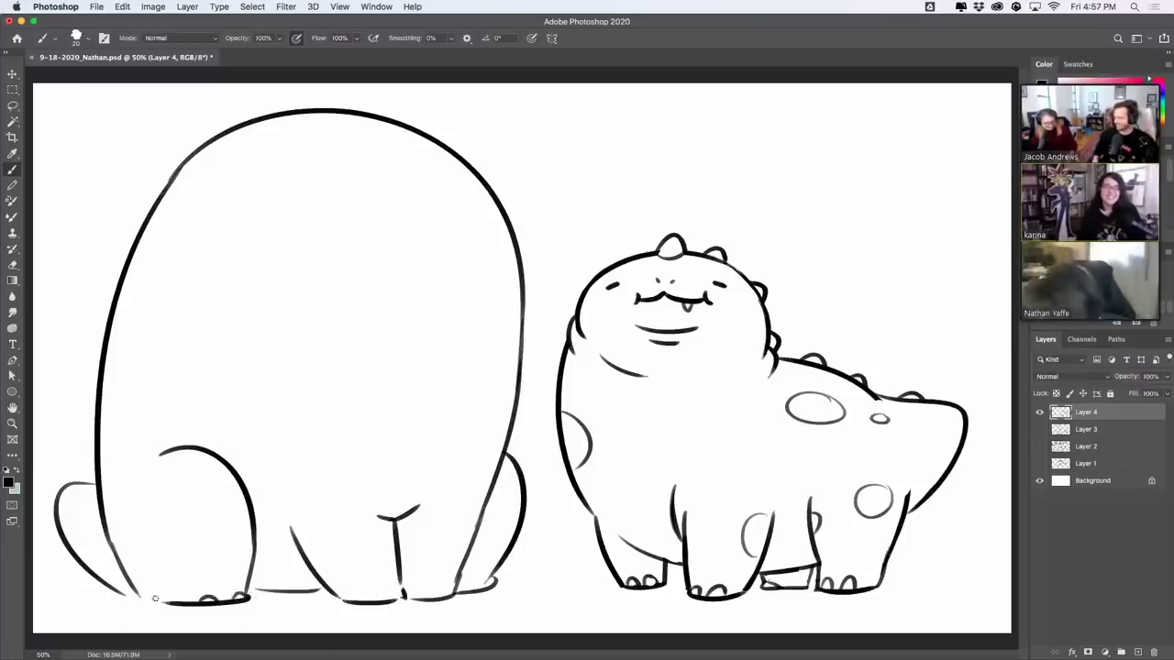
left_click_drag(138, 596, 183, 604)
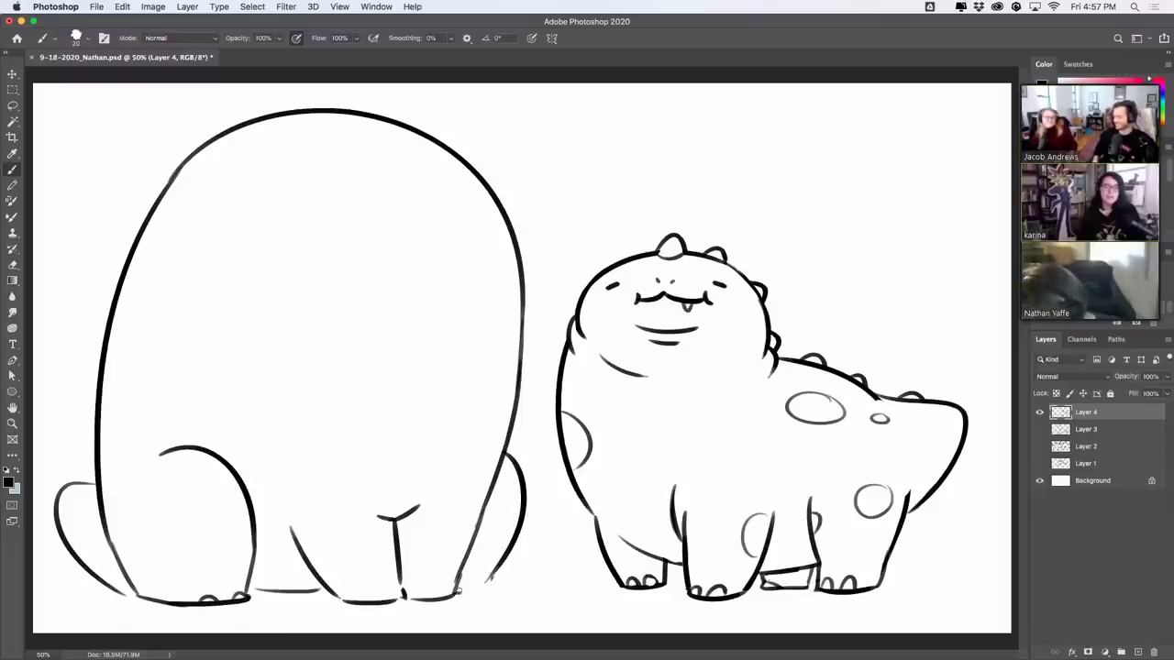
key("super+z")
left_click_drag(457, 591, 495, 588)
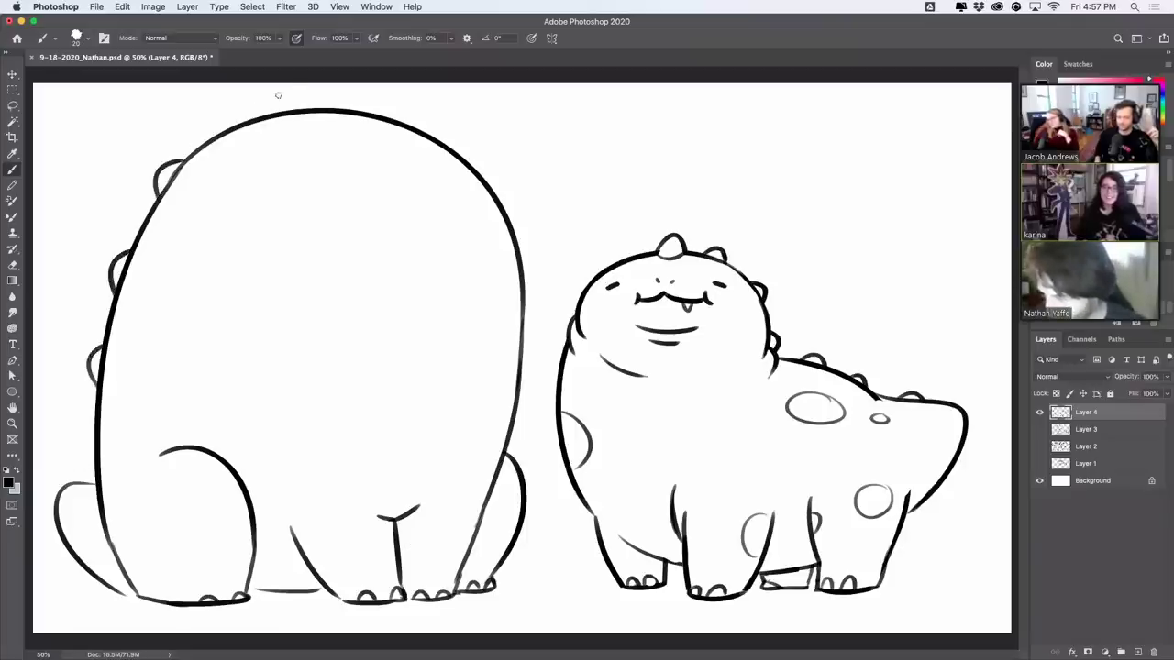
Step: Draw rounded spines along the larger figure's back up to the top of its head
left_click_drag(241, 122, 279, 108)
key("super+z")
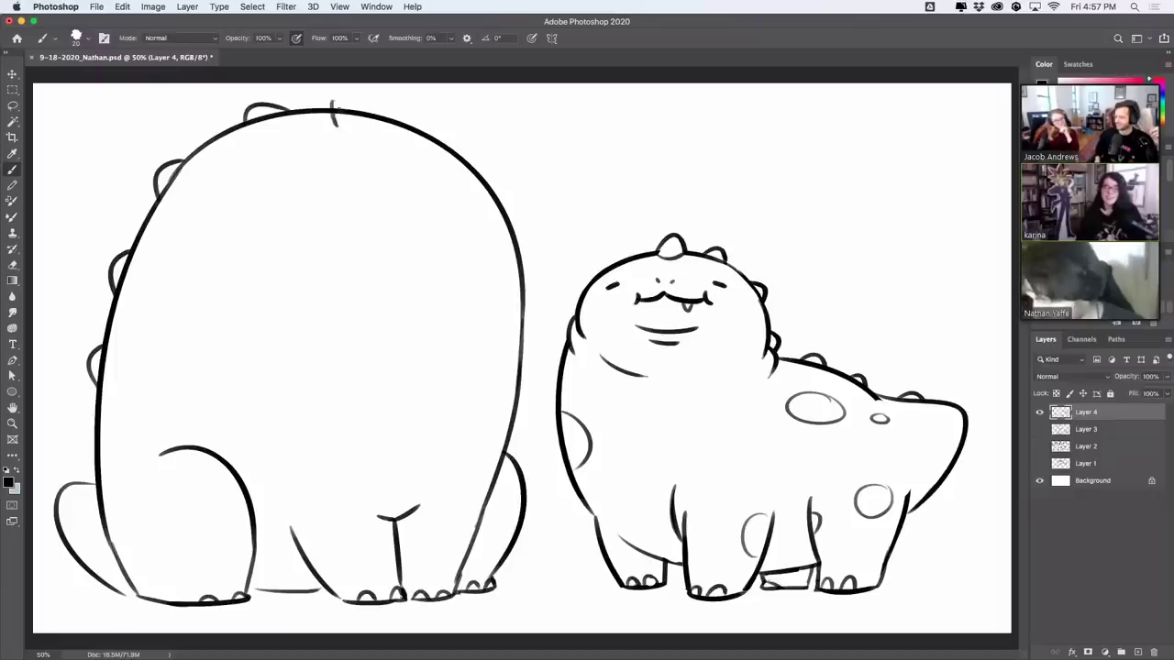
key("super+z")
Step: Draw a bow on top of the larger figure's head, with a rounded center and a loop on each side
mouse_move(329, 123)
left_mouse_down()
mouse_move(381, 103)
mouse_move(338, 127)
mouse_move(373, 115)
left_mouse_up()
key("super+z")
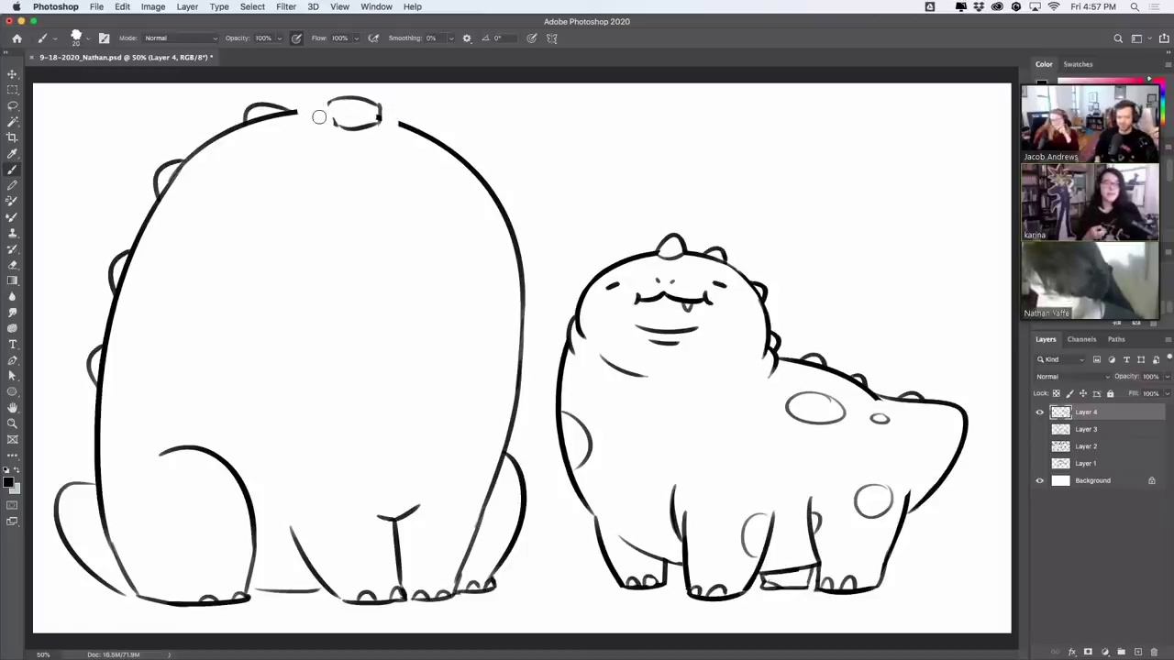
key("super+z")
left_click_drag(328, 102, 290, 116)
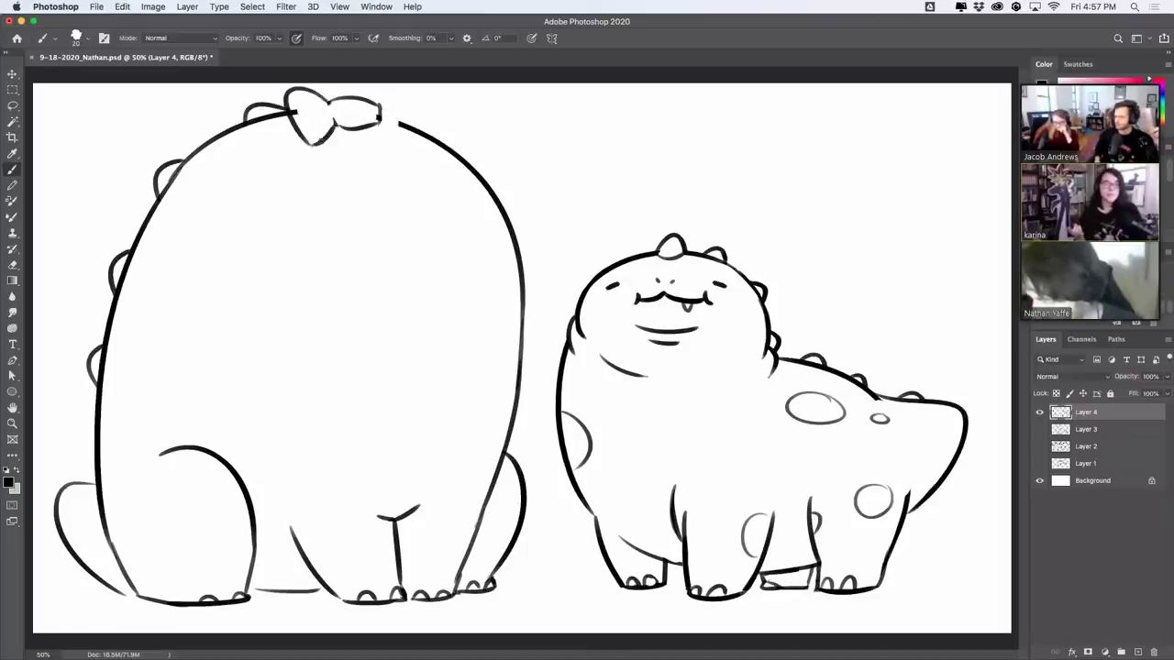
left_click_drag(380, 103, 400, 127)
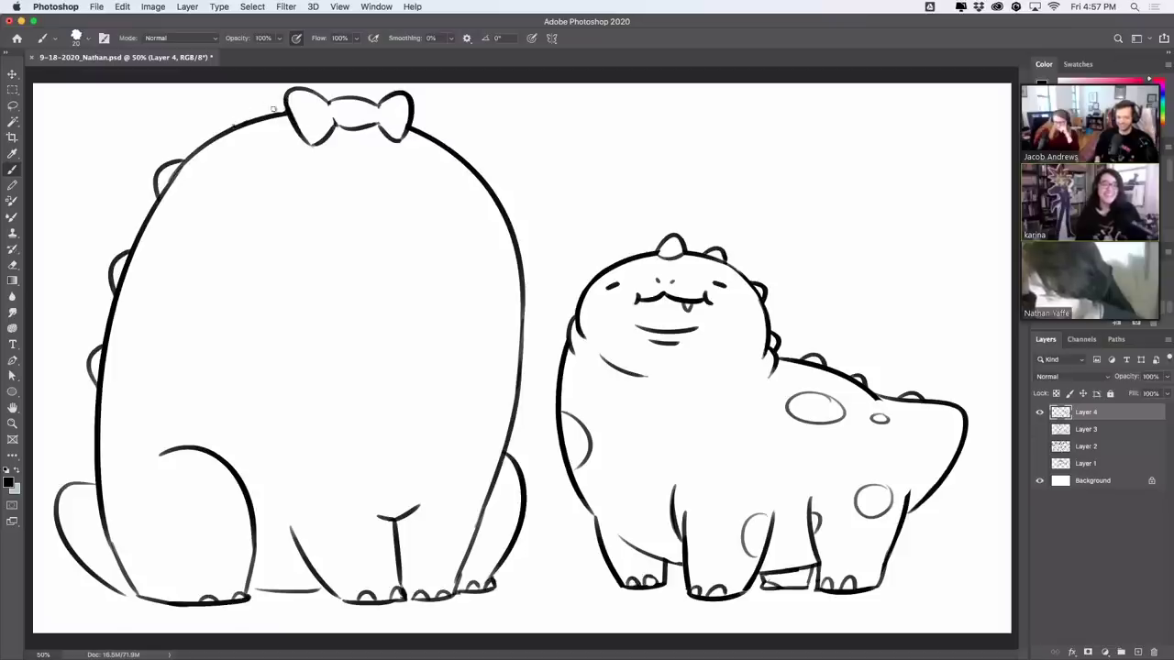
Step: Redraw the rounded spine beside the bow and add short fold lines inside both bow loops
left_click_drag(279, 111, 225, 129)
mouse_move(329, 102)
left_mouse_down()
mouse_move(383, 108)
mouse_move(295, 113)
mouse_move(315, 106)
mouse_move(305, 106)
mouse_move(311, 135)
left_mouse_up()
key("super+z")
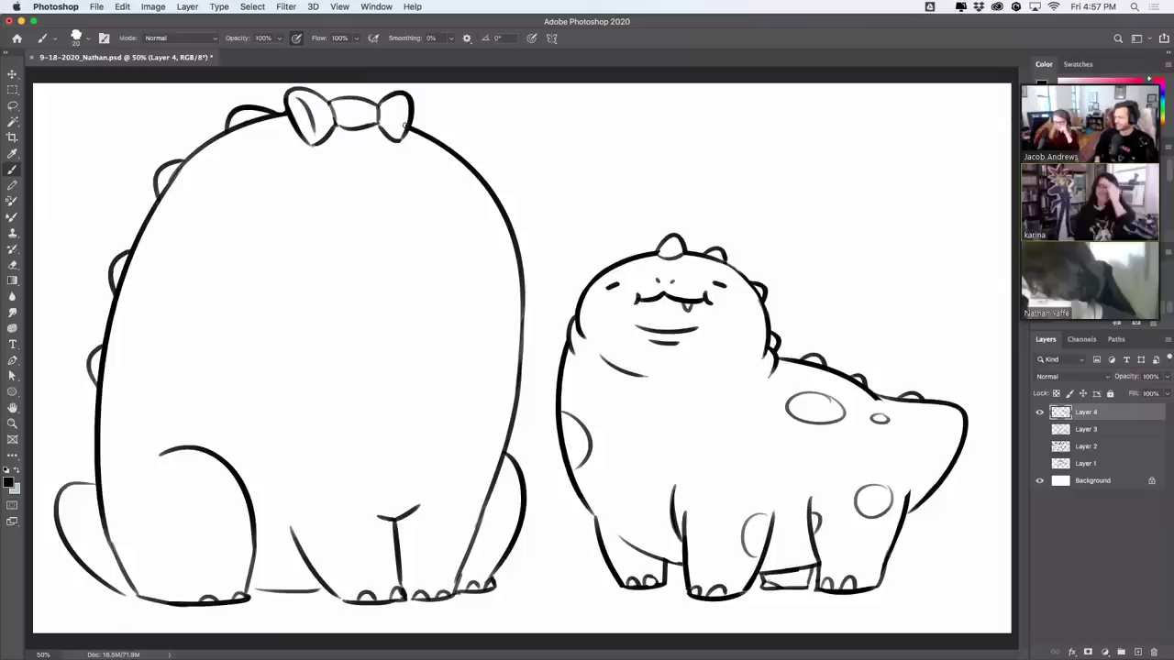
key("super+z")
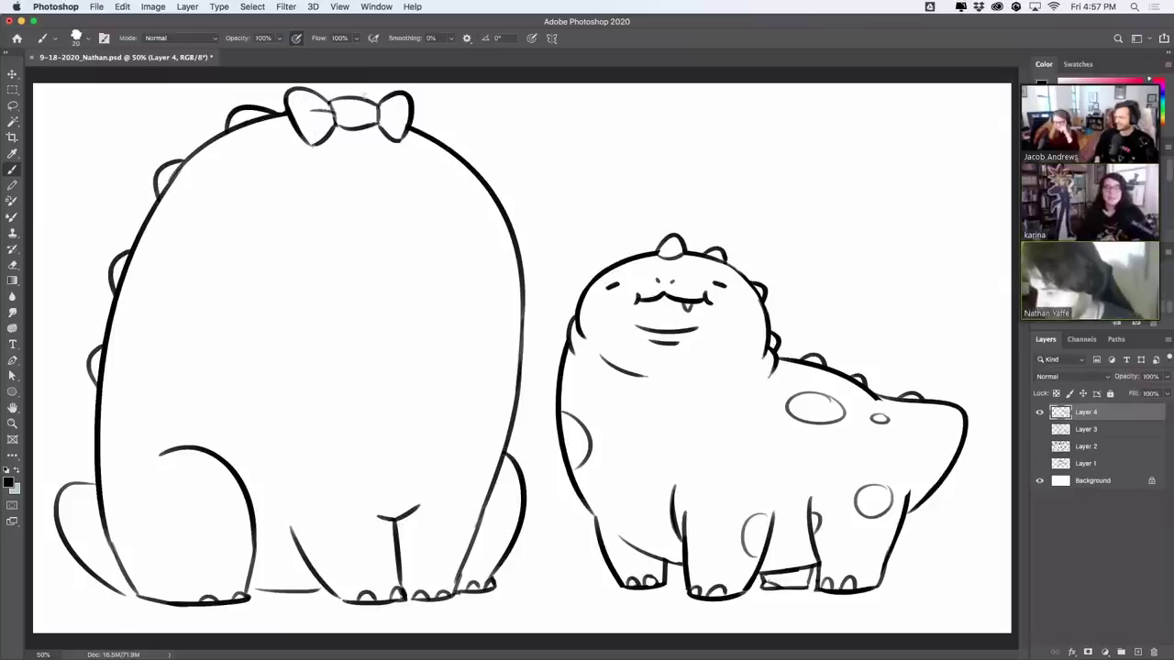
left_click_drag(309, 109, 378, 118)
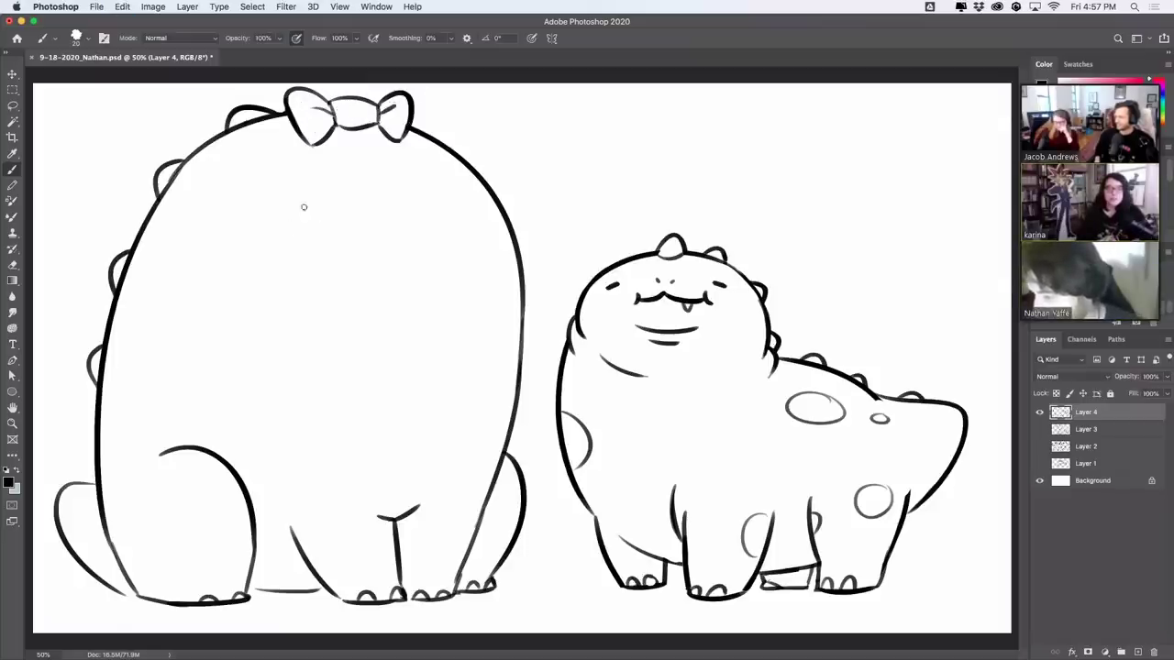
Step: Draw two drooping, half-closed eyes with narrow pupils and a slanted crease under each
mouse_move(264, 223)
left_mouse_down()
mouse_move(327, 203)
mouse_move(307, 242)
left_mouse_up()
mouse_move(403, 199)
left_mouse_down()
mouse_move(449, 207)
mouse_move(429, 237)
mouse_move(443, 211)
left_mouse_up()
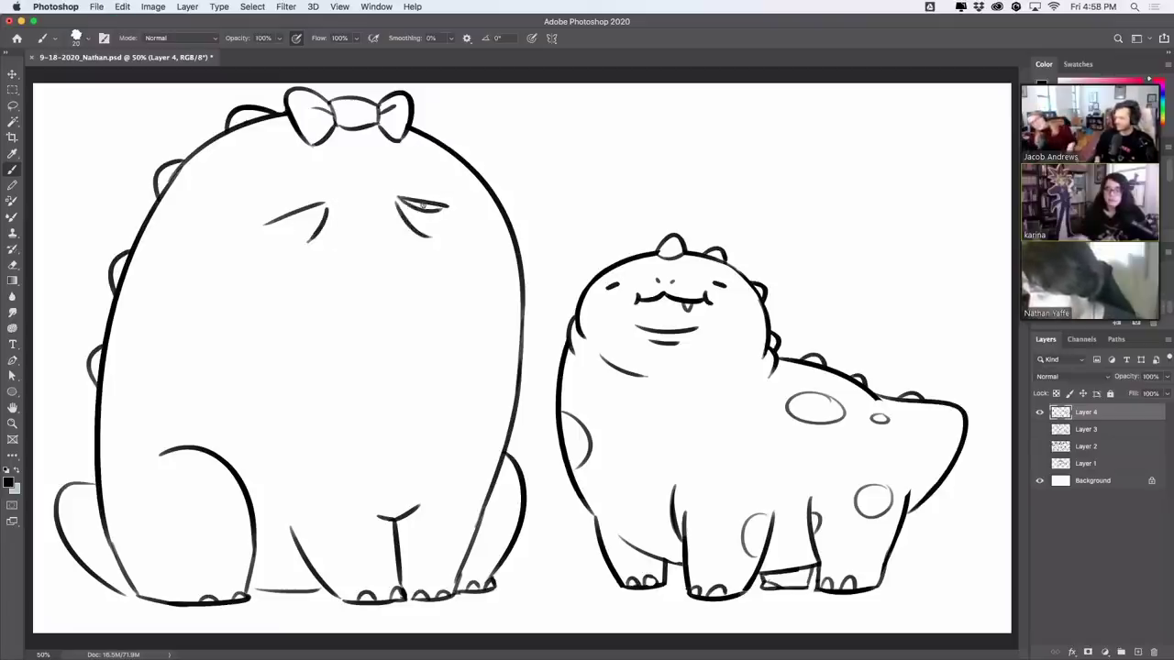
left_click_drag(264, 224, 325, 203)
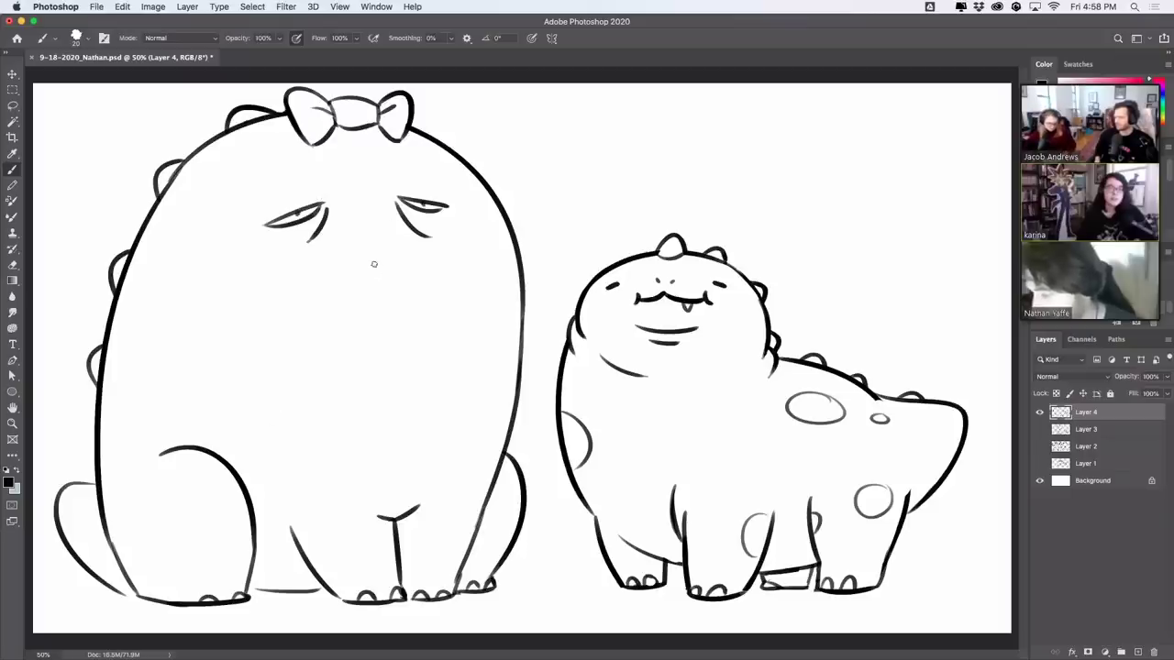
Step: Draw a small, tilted open mouth below the eyes with a black interior and a white tongue
mouse_move(371, 254)
left_mouse_down()
mouse_move(379, 277)
mouse_move(395, 275)
mouse_move(366, 272)
mouse_move(392, 265)
left_mouse_up()
key("super+z")
key("super+z")
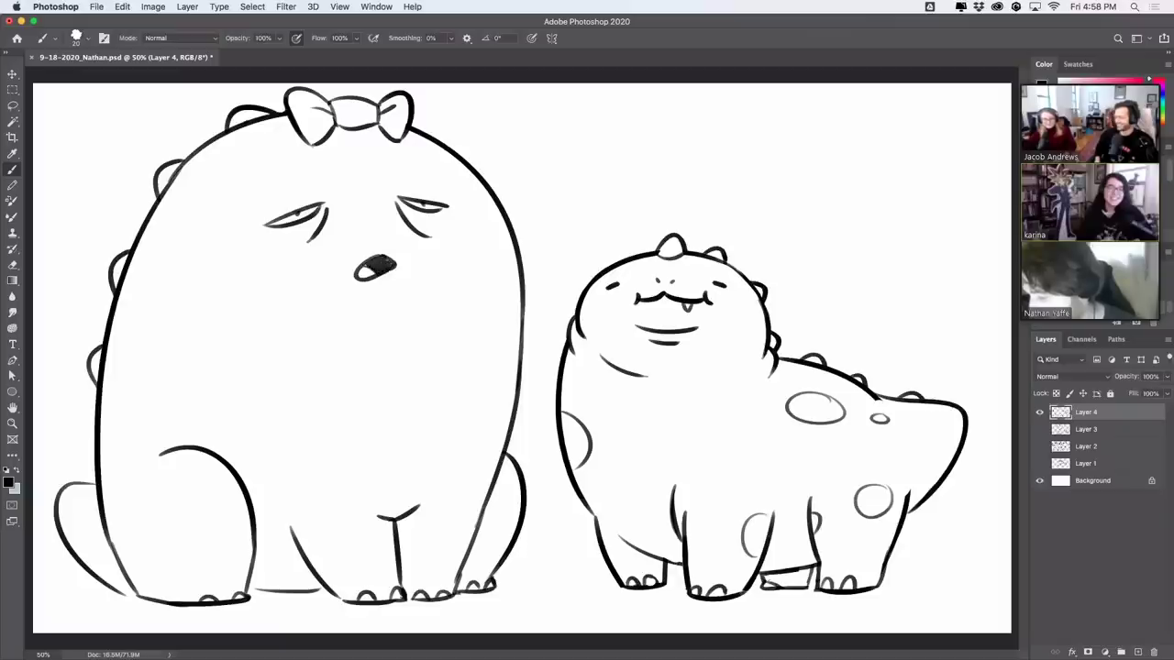
key("super+z")
Step: Add two nostrils, short slanted eyebrows, a curved cheek crease beside the mouth, and a small curve beneath it
mouse_move(386, 219)
left_mouse_down()
mouse_move(365, 227)
mouse_move(384, 224)
left_mouse_up()
left_click_drag(388, 207, 401, 252)
key("super+z")
left_click_drag(389, 212, 404, 256)
key("ctrl+z")
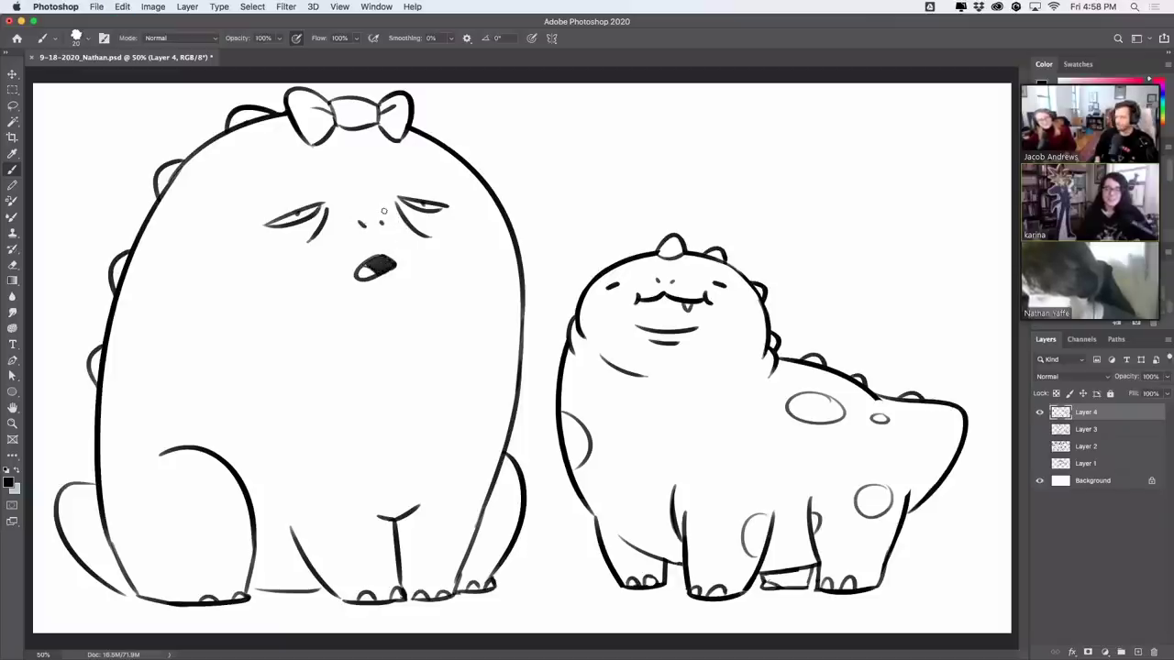
left_click_drag(384, 207, 407, 261)
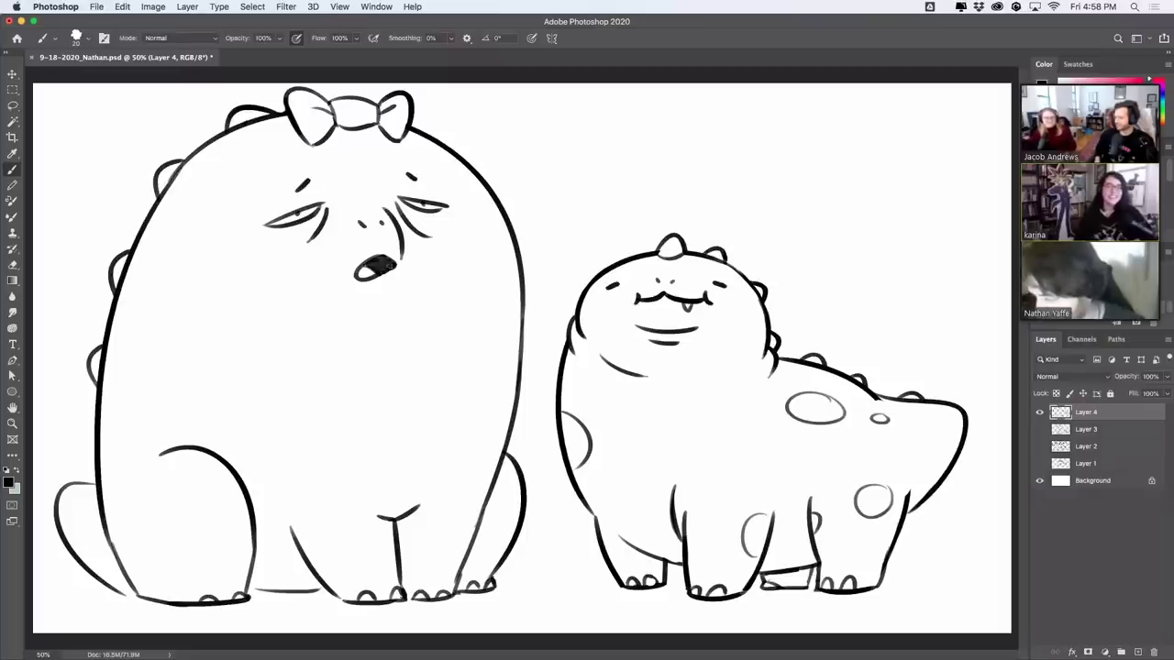
left_click_drag(356, 286, 379, 286)
key("super+z")
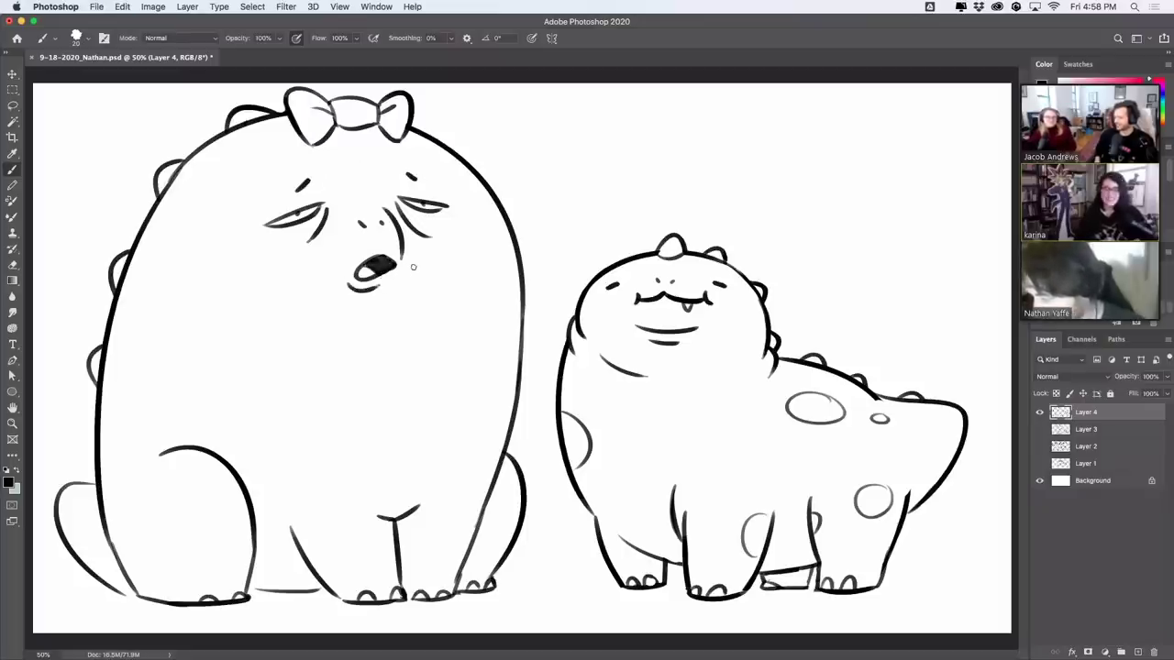
Step: Draw oval spots on the larger figure's body: a large and a small one near the back, two near the opposite edge
left_click_drag(207, 297, 236, 267)
left_click_drag(510, 283, 514, 348)
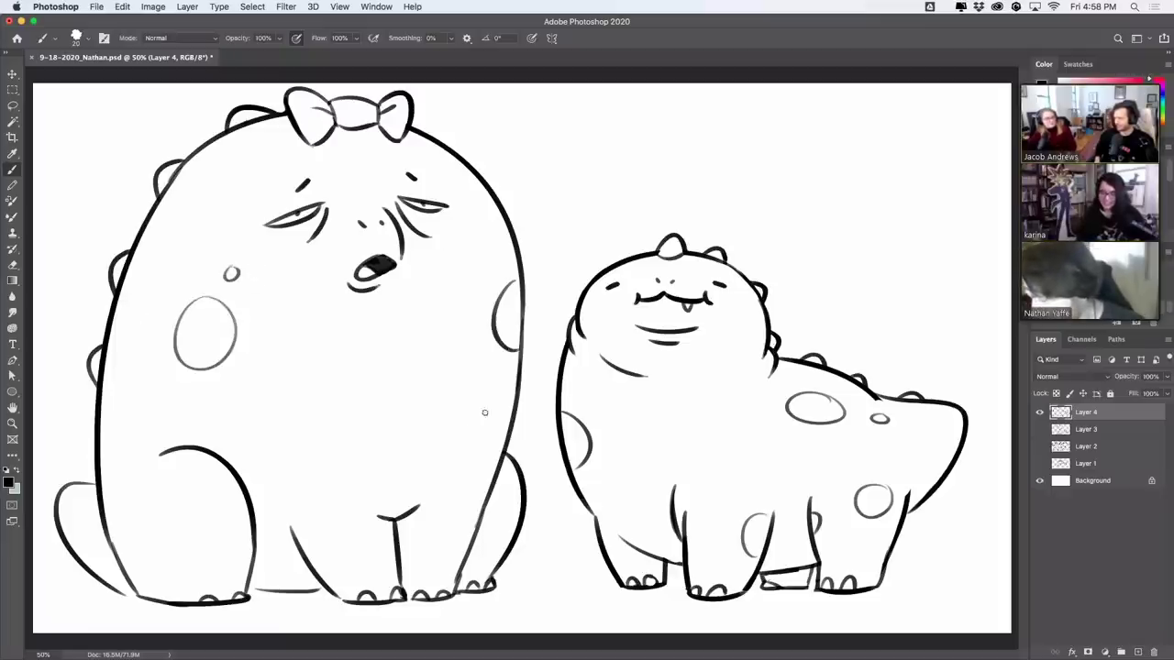
left_click_drag(484, 412, 482, 413)
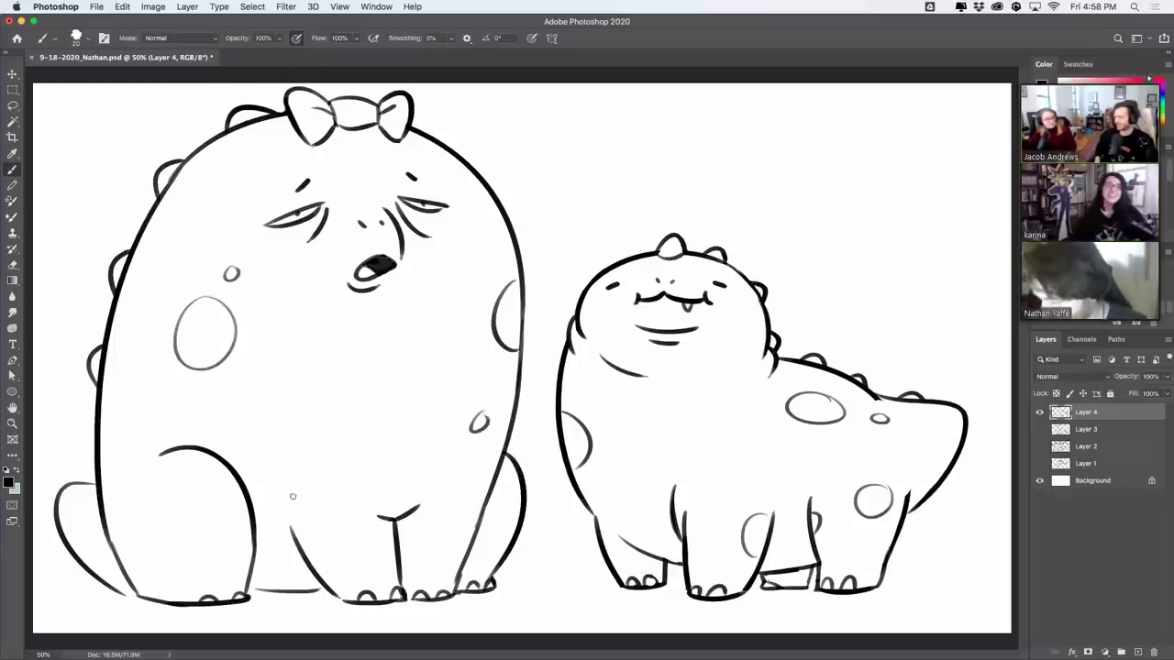
Step: Rework the outer lines of the larger figure's front legs and darken the ground line behind the near front leg
left_click_drag(278, 490, 309, 558)
key("super+z")
left_click_drag(281, 489, 313, 570)
key("super+z")
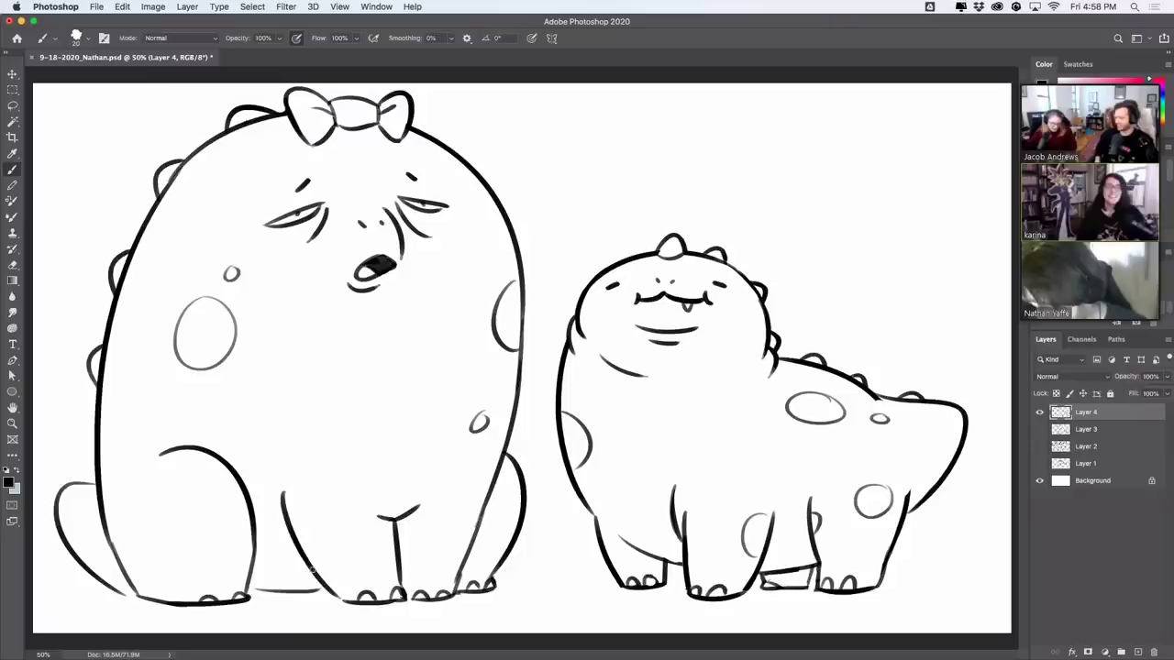
left_click_drag(250, 592, 319, 588)
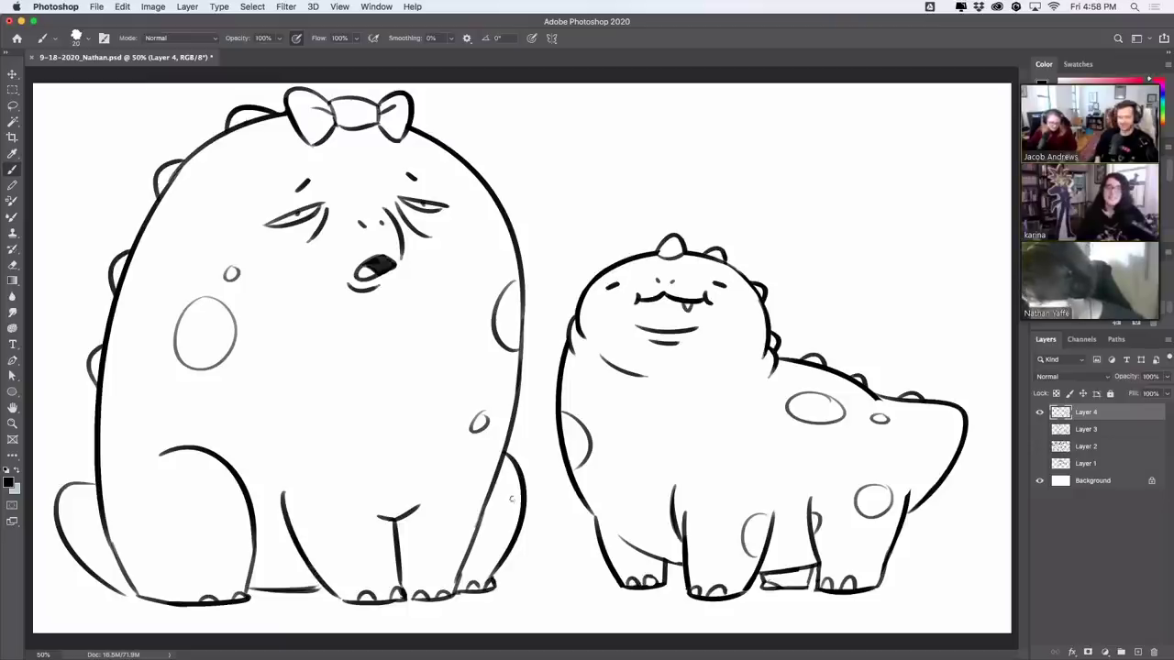
left_click_drag(493, 487, 470, 563)
key("super+z")
left_click_drag(491, 495, 461, 575)
key("super+z")
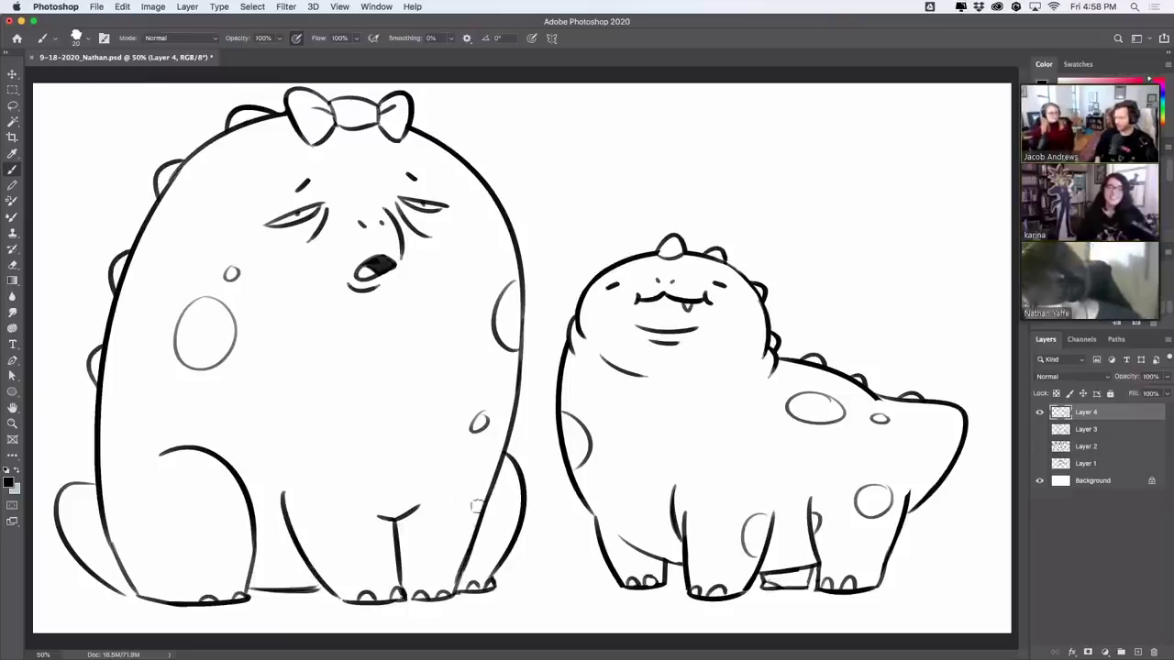
Step: Draw a partial spot against the larger figure's back outline beside its upper spine
mouse_move(149, 231)
left_mouse_down()
mouse_move(191, 206)
mouse_move(182, 175)
left_mouse_up()
key("super+z")
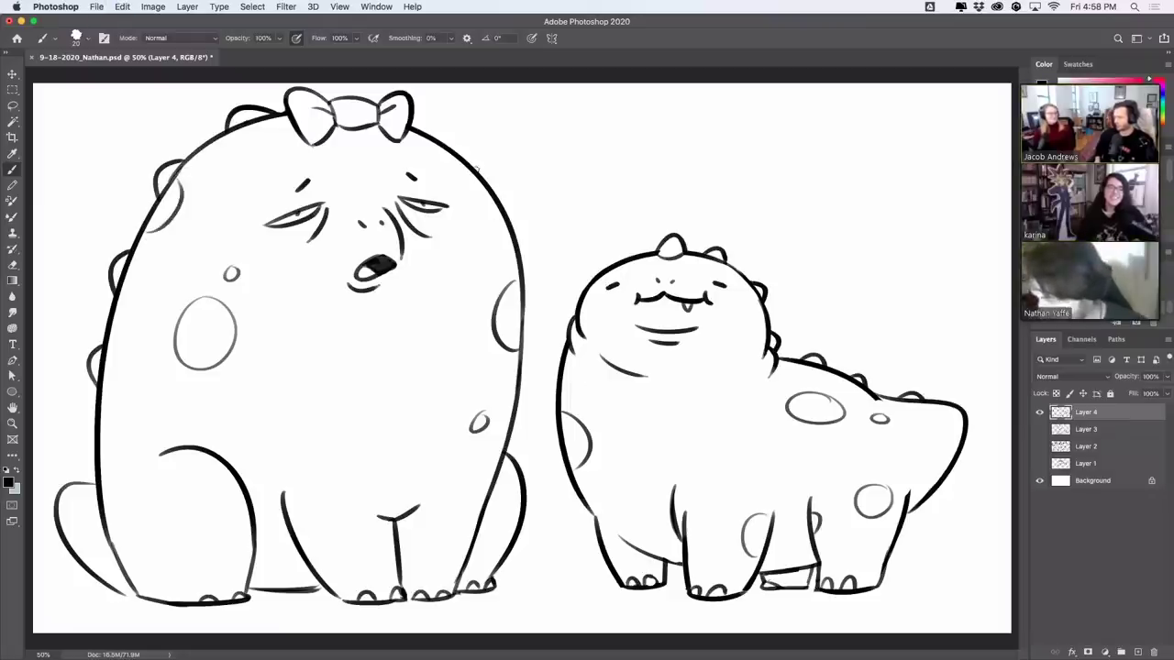
Step: Draw partial spots on the larger figure's outline beside its head and on its near thigh, and redraw the tail's upper line
left_click_drag(486, 202, 500, 197)
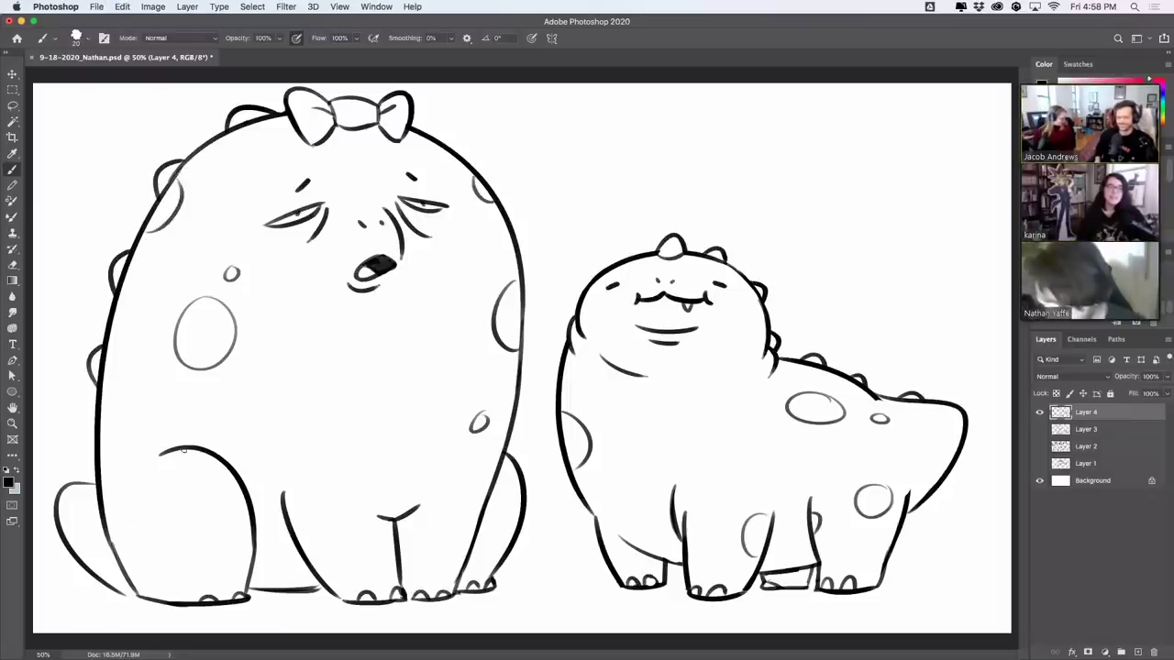
left_click_drag(179, 456, 227, 495)
key("super+z")
left_click_drag(179, 458, 241, 496)
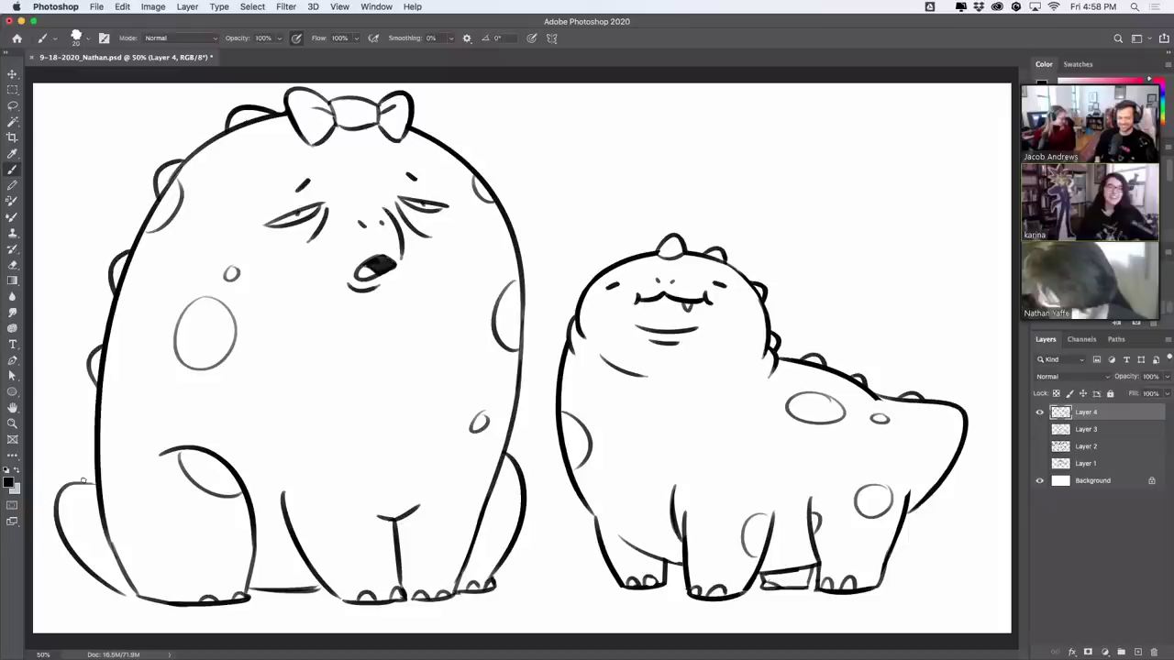
left_click_drag(68, 488, 97, 484)
key("super+z")
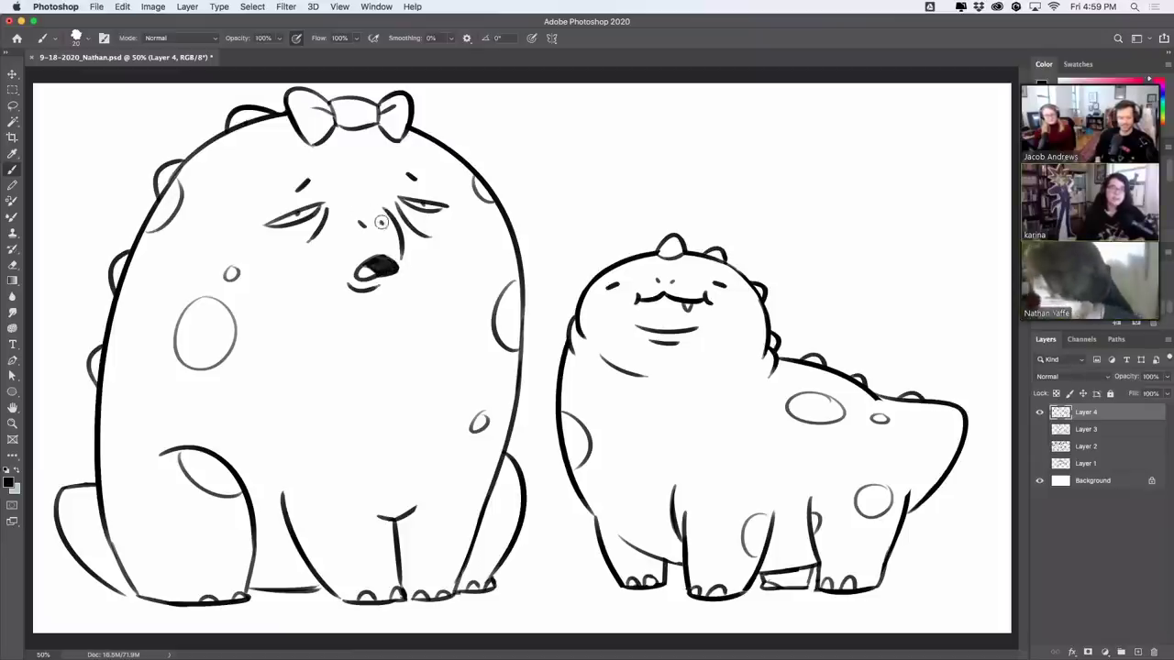
Step: Redraw the larger figure's nostril as a slanted mark and add tired wrinkle lines at the inner corners of both eyes
left_click_drag(378, 219, 375, 226)
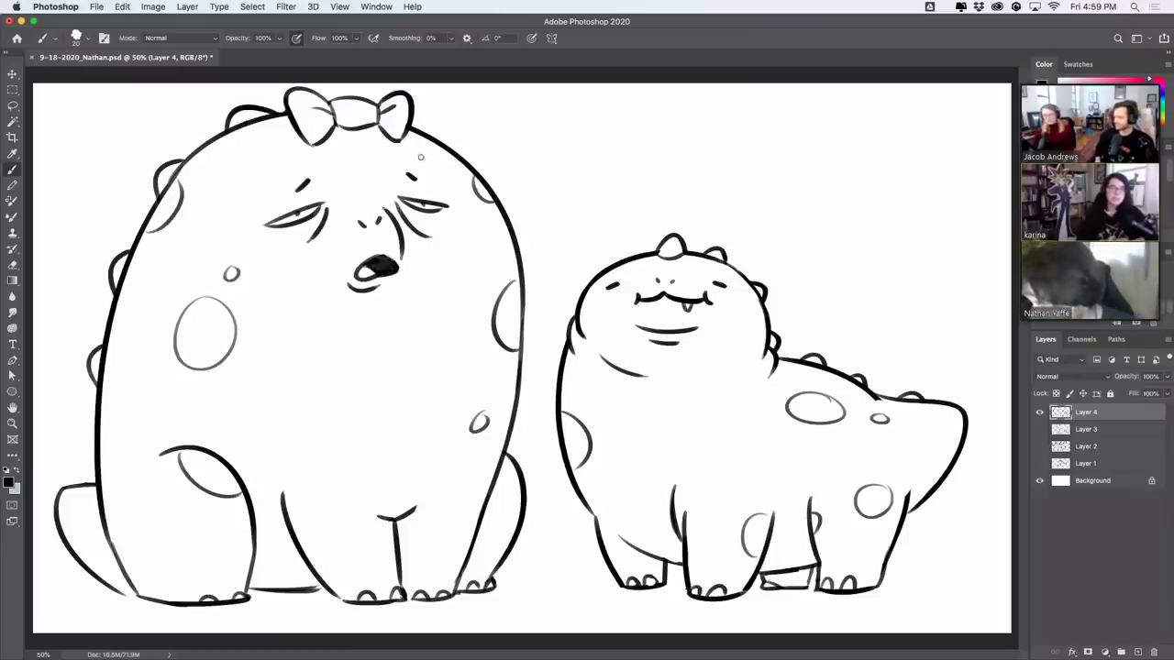
left_click_drag(275, 226, 323, 207)
key("super+z")
key("super+z")
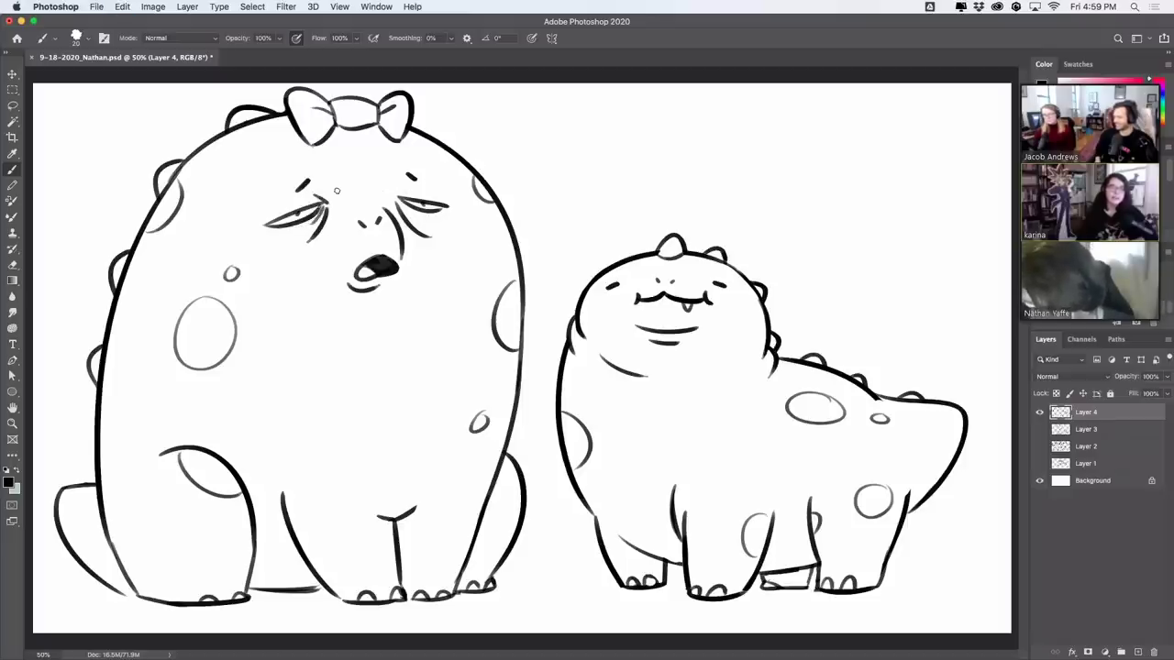
left_click_drag(399, 200, 425, 223)
key("super+z")
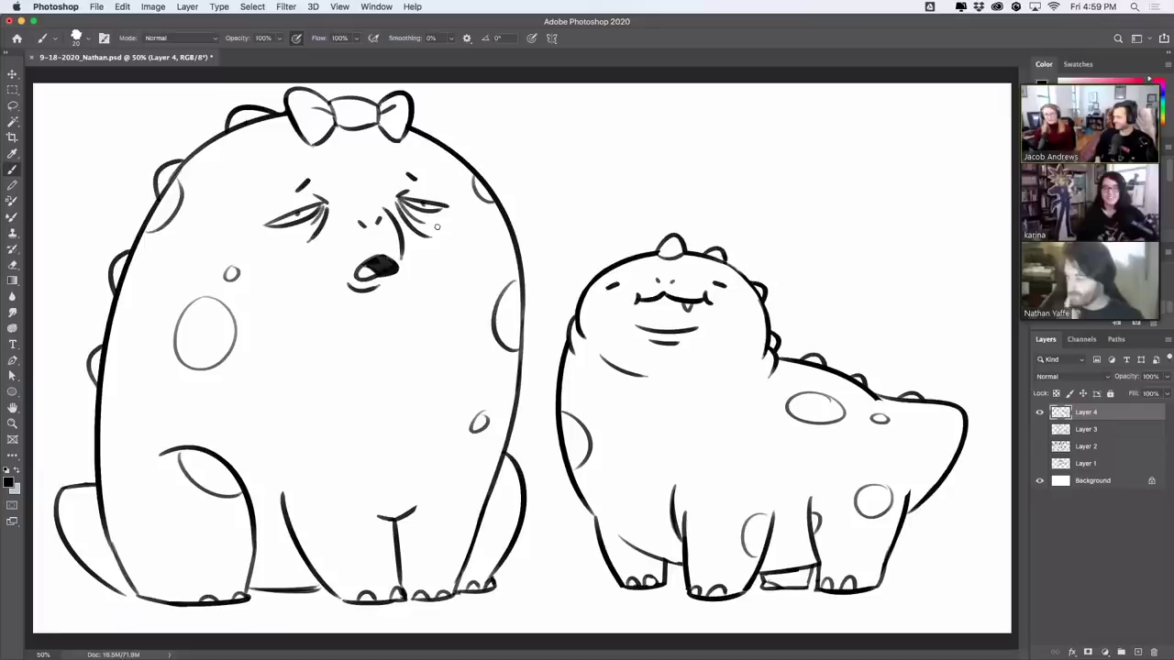
Step: Scale the Layer 4 drawing down proportionally to about 92% and move it in from the canvas edges
left_click_drag(505, 580, 587, 563)
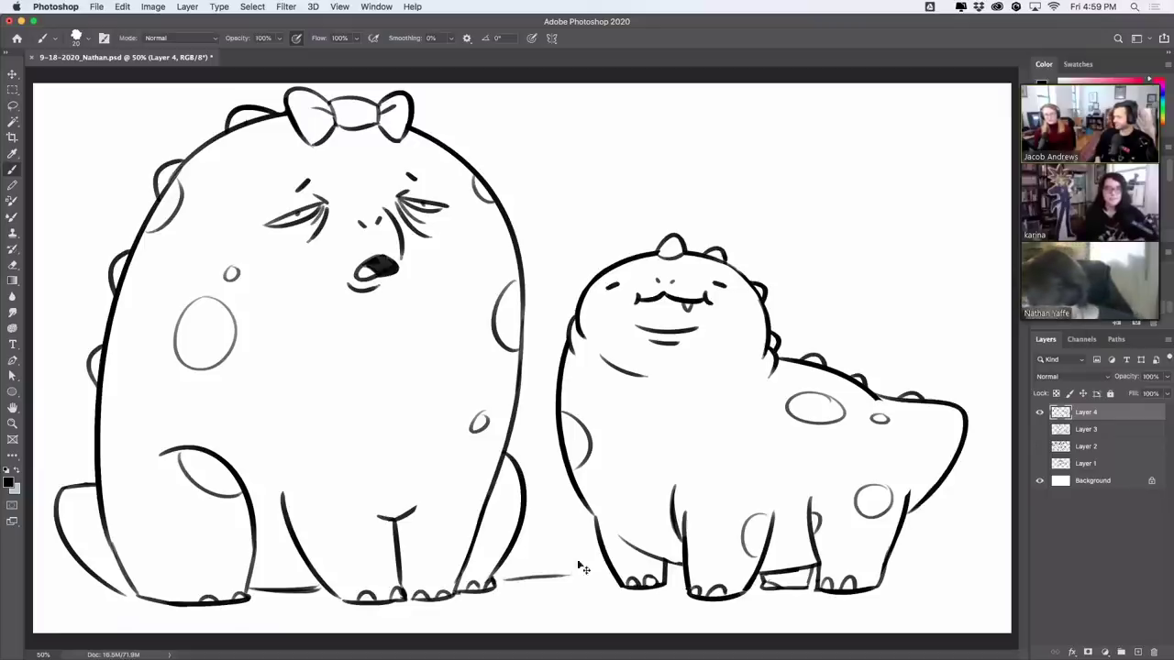
key("super+z")
key("super+t")
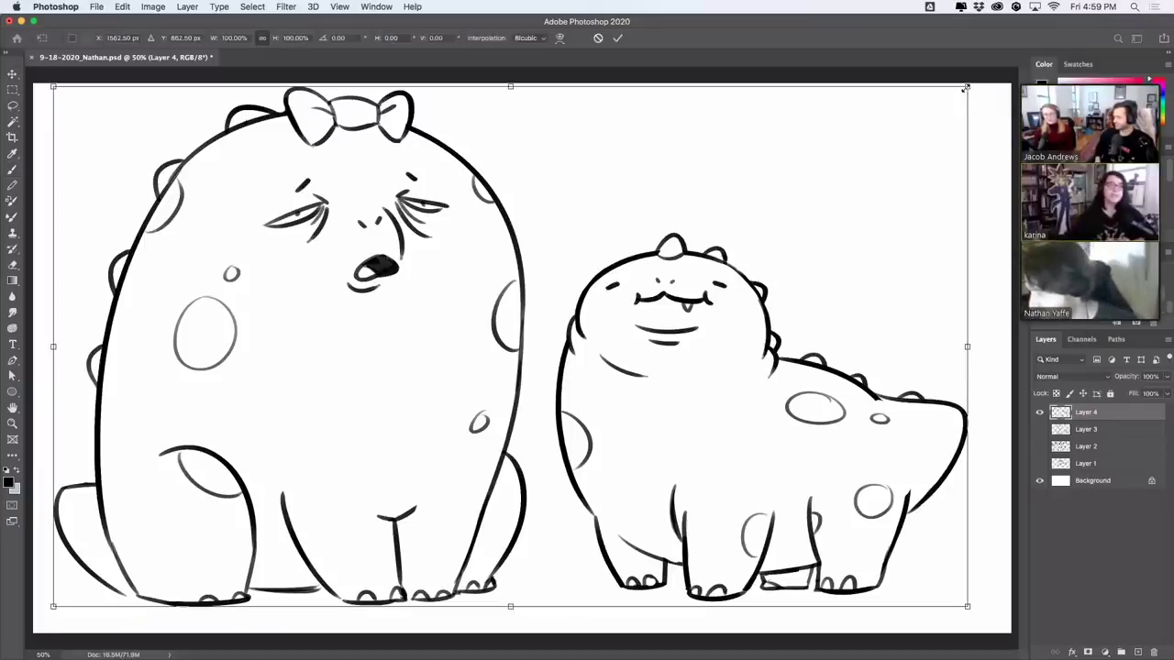
mouse_move(967, 91)
left_mouse_down()
mouse_move(797, 262)
mouse_move(870, 250)
left_mouse_up()
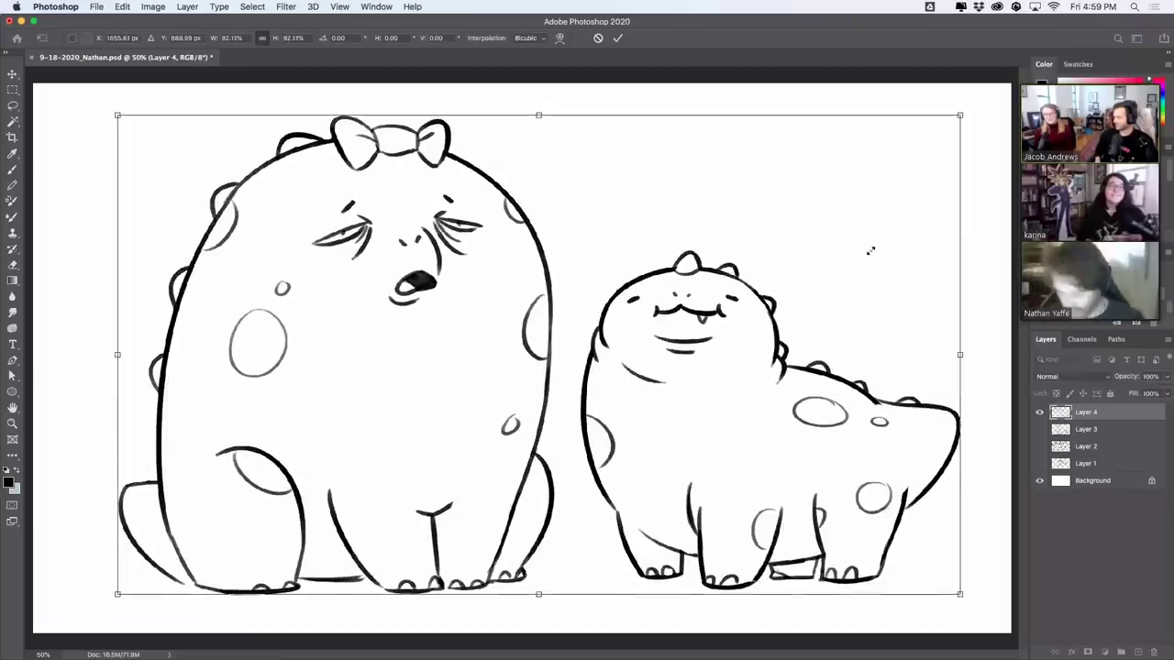
key("Return")
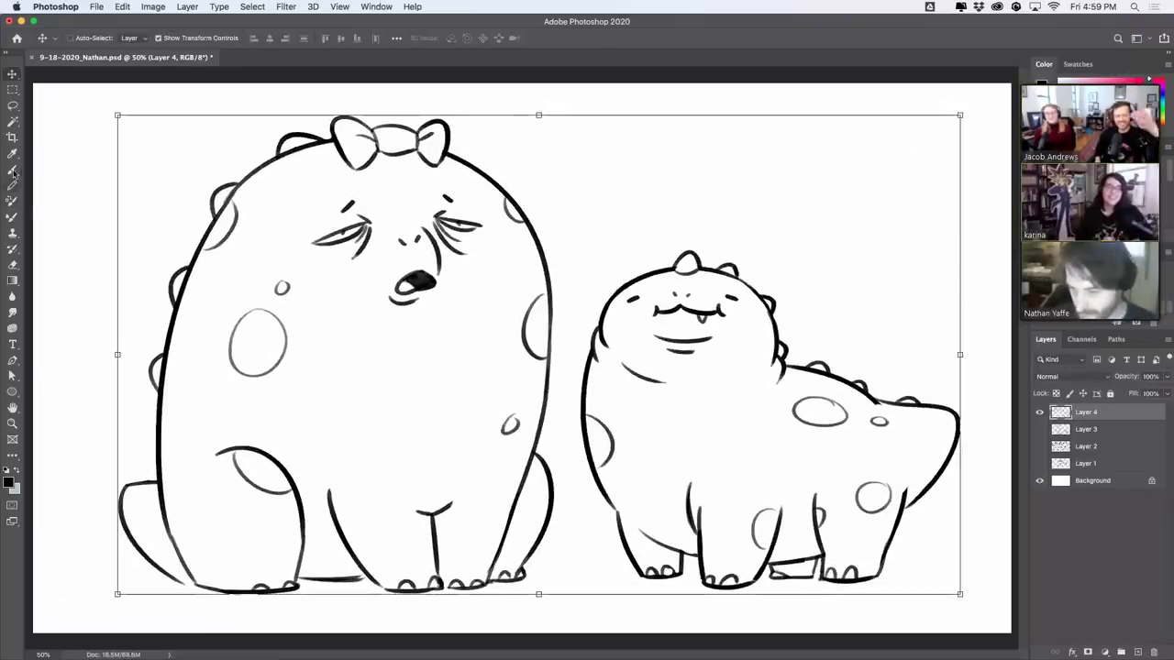
Step: Draw a wide, flat ground shadow outline with a jagged notch in its front edge around the larger dinosaur's feet
left_click(12, 170)
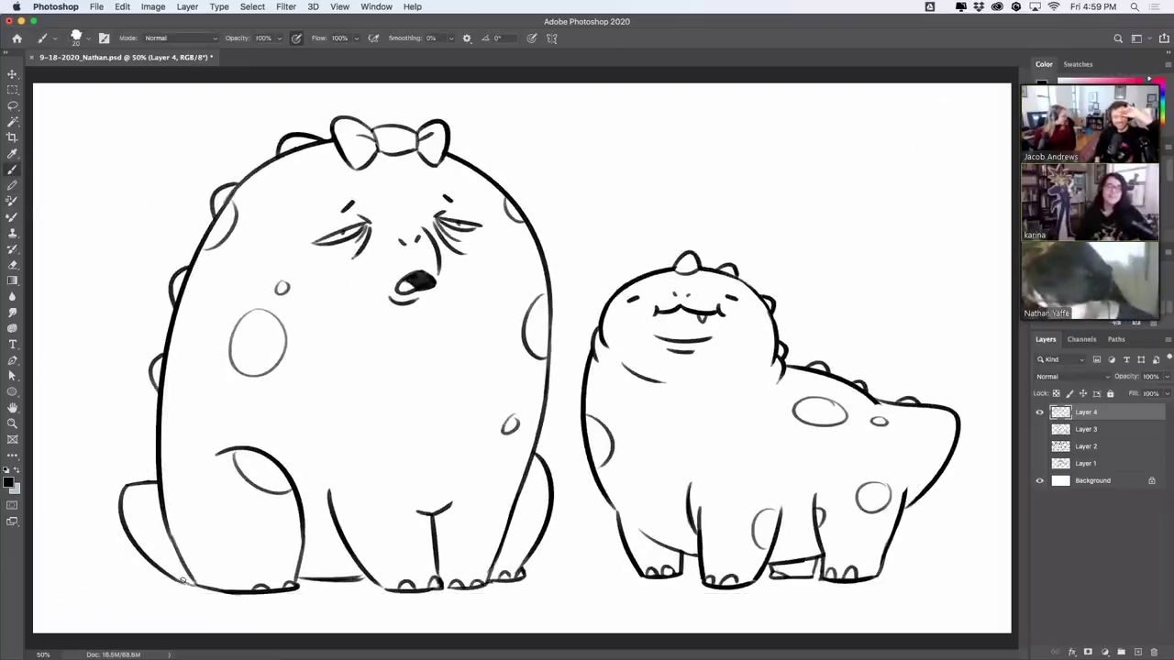
left_click_drag(140, 592, 379, 601)
key("cmd+z")
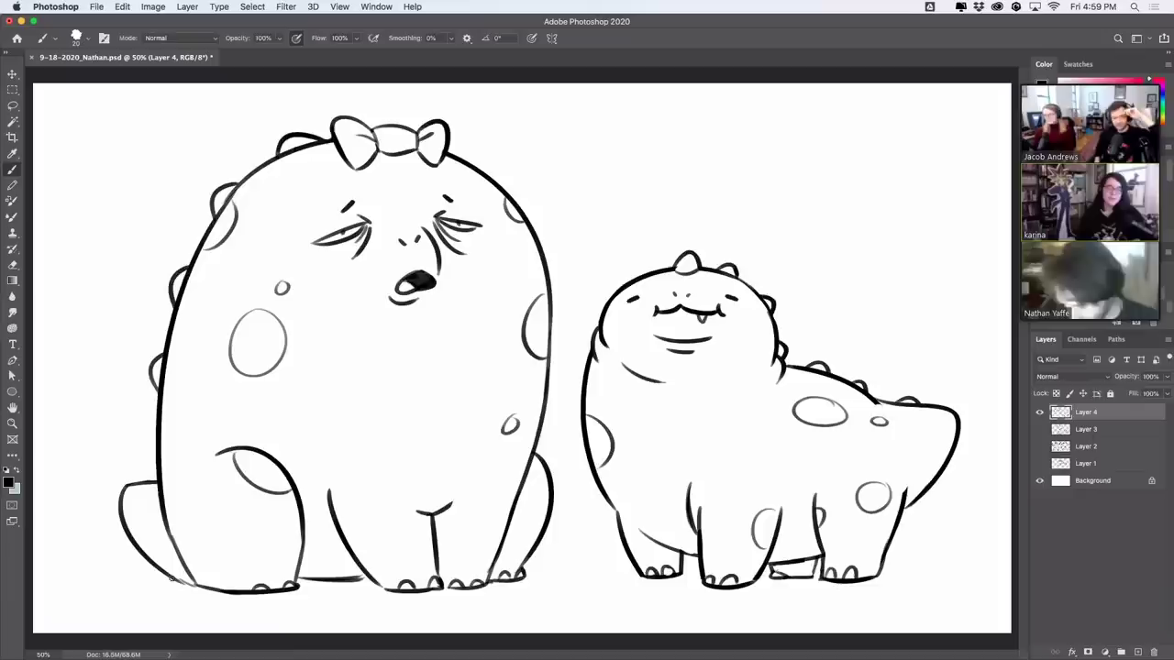
mouse_move(169, 579)
left_mouse_down()
mouse_move(358, 609)
mouse_move(587, 605)
mouse_move(538, 608)
left_mouse_up()
key("super+z")
key("super+z")
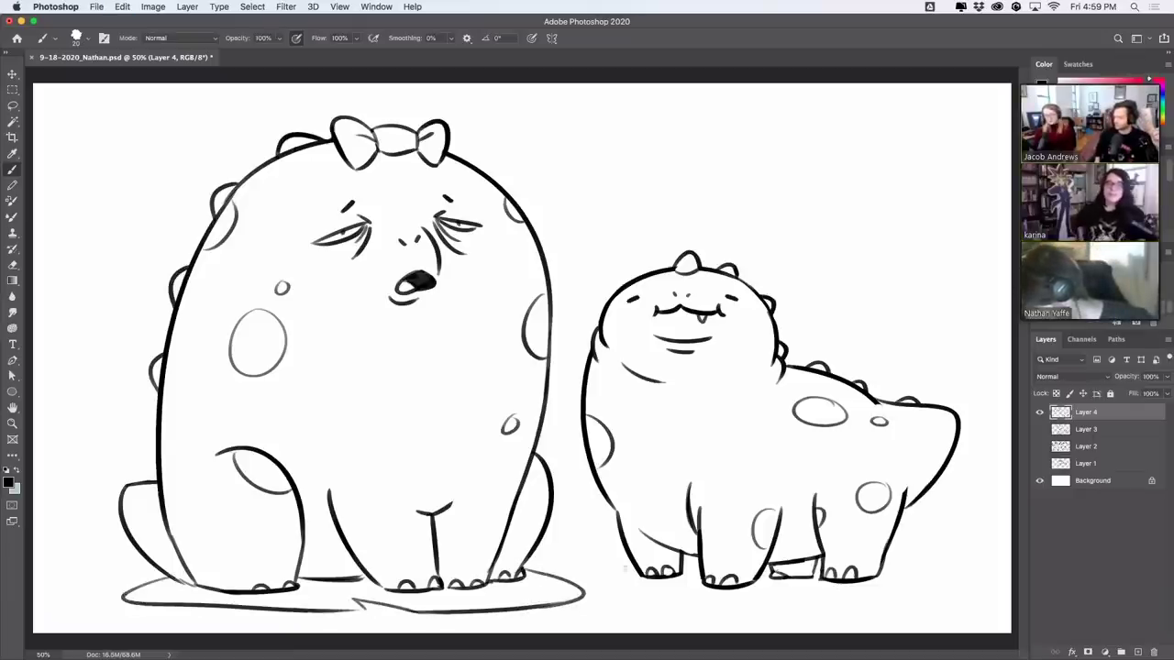
Step: Draw a flat oval ground shadow with a jagged notch in its front edge around the smaller dinosaur's feet
left_click_drag(631, 568, 734, 603)
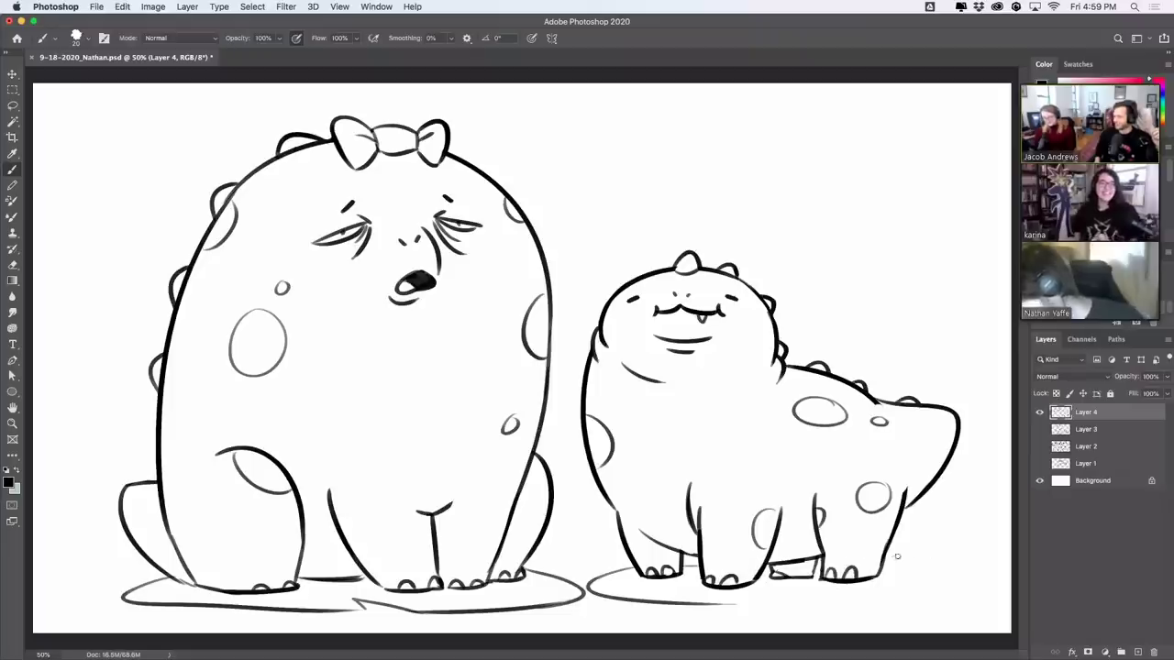
left_click_drag(880, 594, 883, 558)
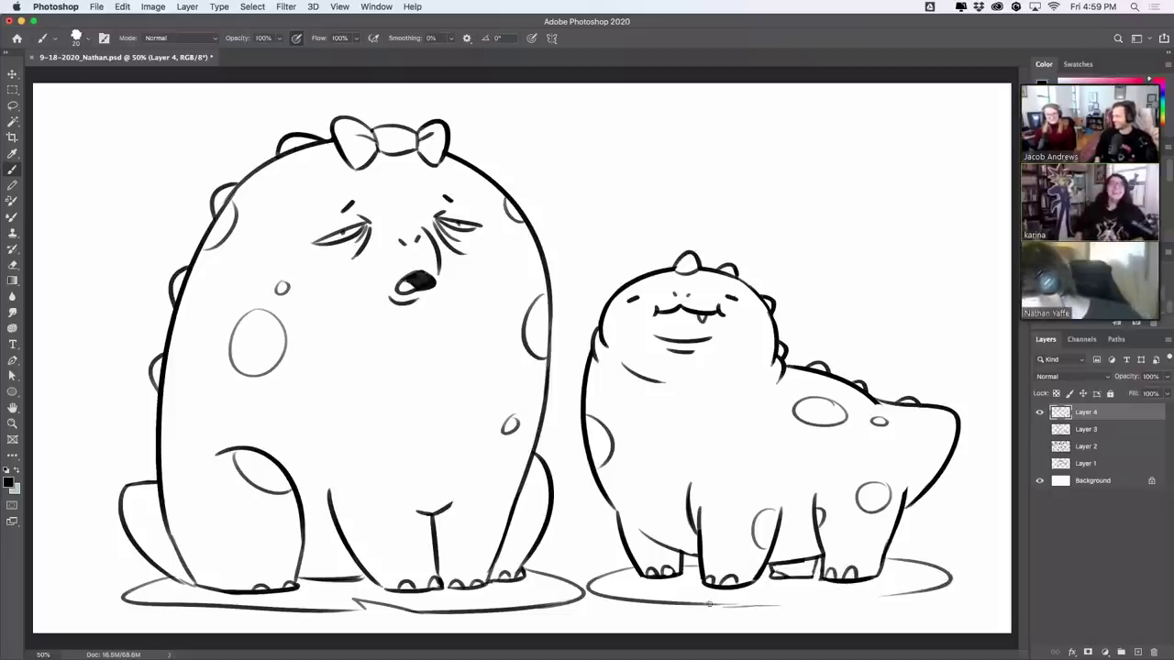
mouse_move(720, 605)
left_mouse_down()
mouse_move(799, 601)
mouse_move(791, 589)
mouse_move(935, 588)
left_mouse_up()
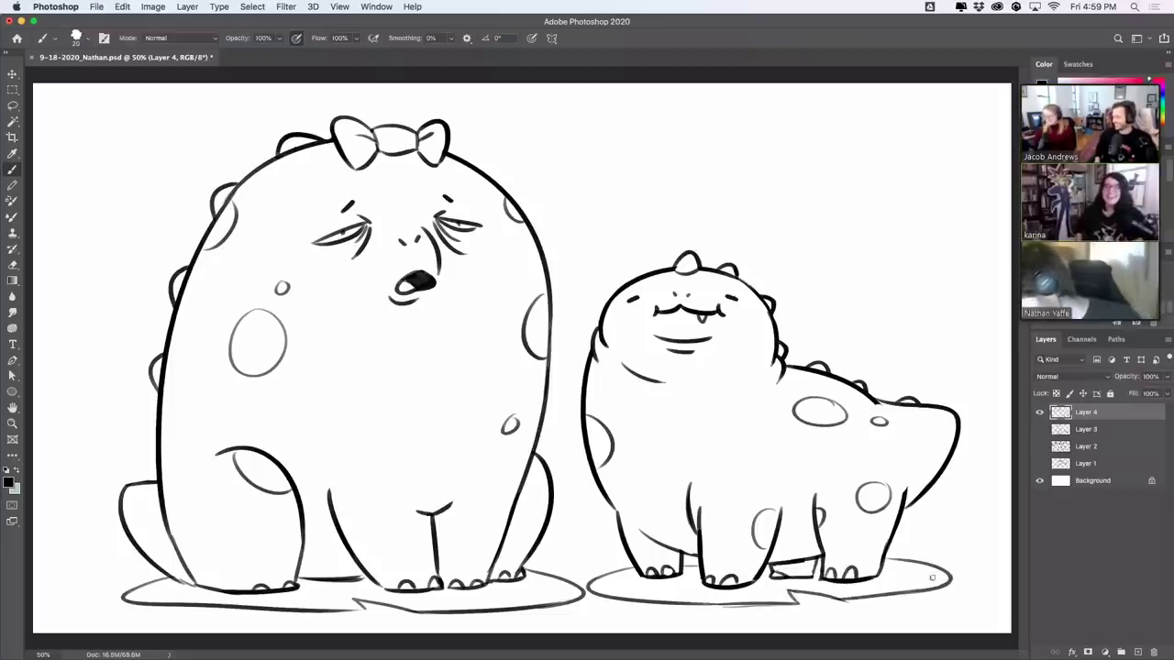
Step: Draw wavy horizon line segments between the two dinosaurs and out to both edges of the canvas
left_click_drag(541, 548, 614, 542)
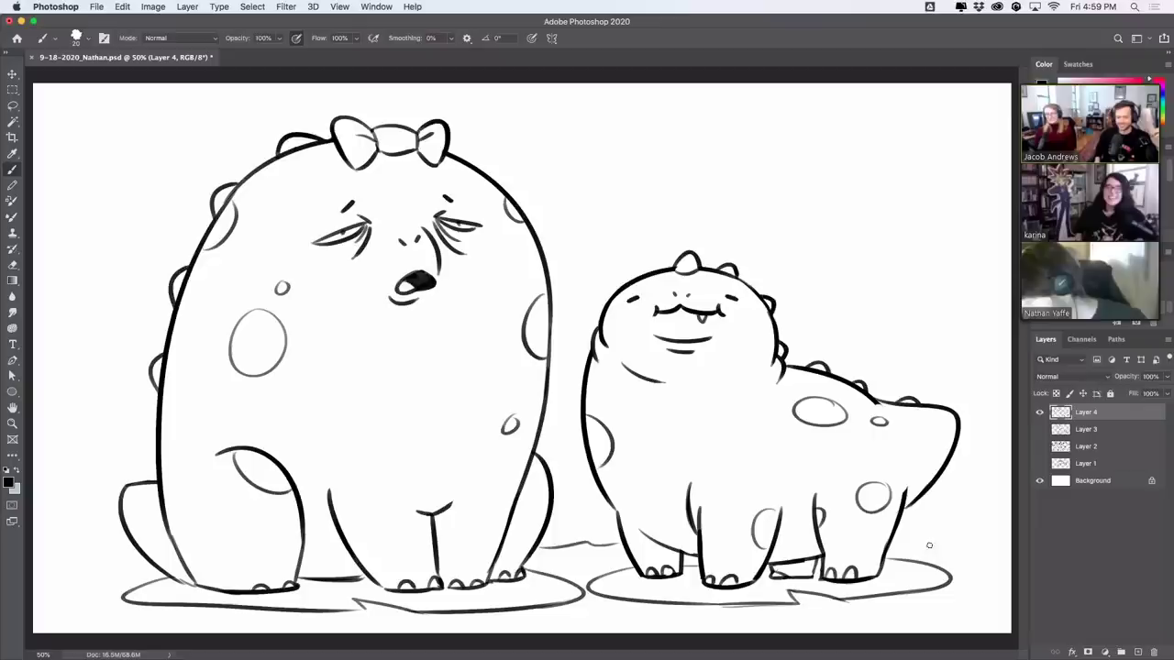
left_click_drag(901, 533, 1006, 539)
left_click_drag(35, 552, 123, 554)
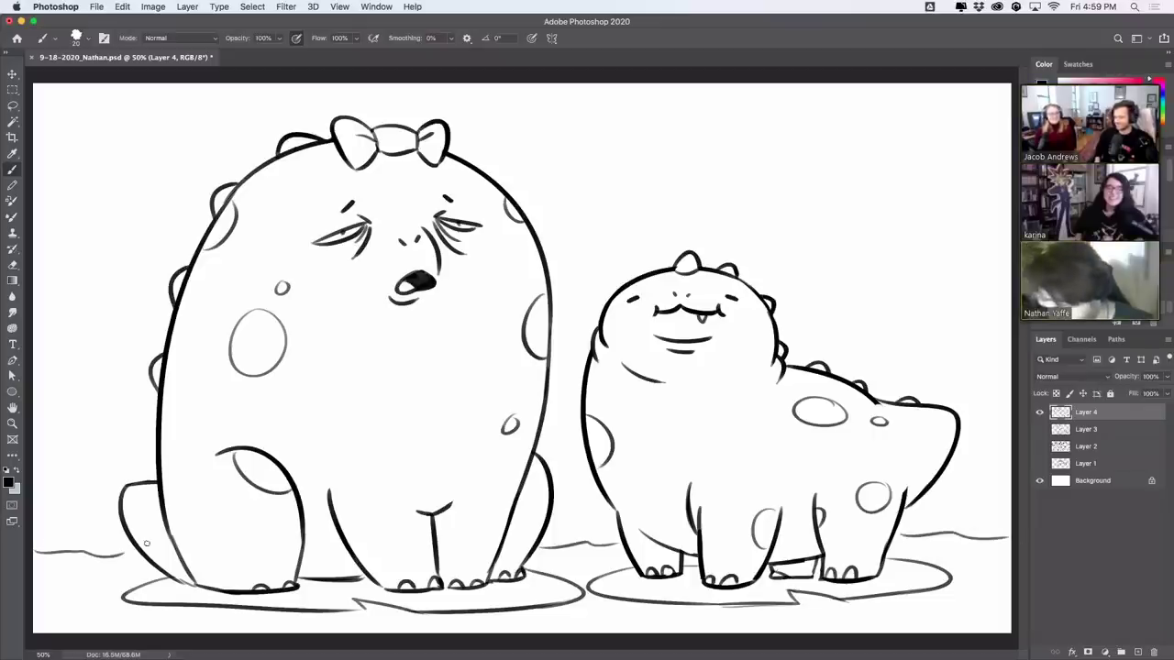
Step: Sketch zigzag grass tufts above the horizon behind the larger dinosaur, between the figures, and behind the smaller dinosaur
left_click_drag(35, 443, 68, 494)
left_click_drag(68, 494, 88, 424)
left_click_drag(89, 424, 83, 485)
left_click_drag(83, 484, 107, 452)
mouse_move(106, 452)
left_mouse_down()
mouse_move(100, 474)
mouse_move(125, 457)
left_mouse_up()
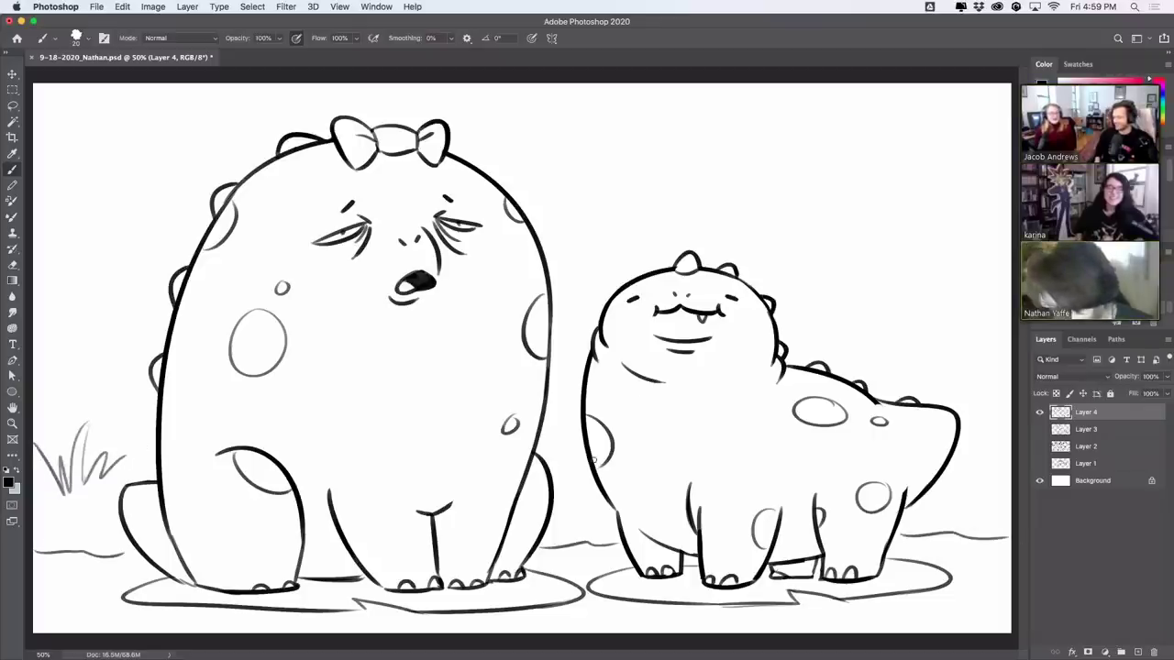
mouse_move(546, 446)
left_mouse_down()
mouse_move(563, 470)
mouse_move(580, 454)
left_mouse_up()
left_click_drag(960, 486, 1007, 468)
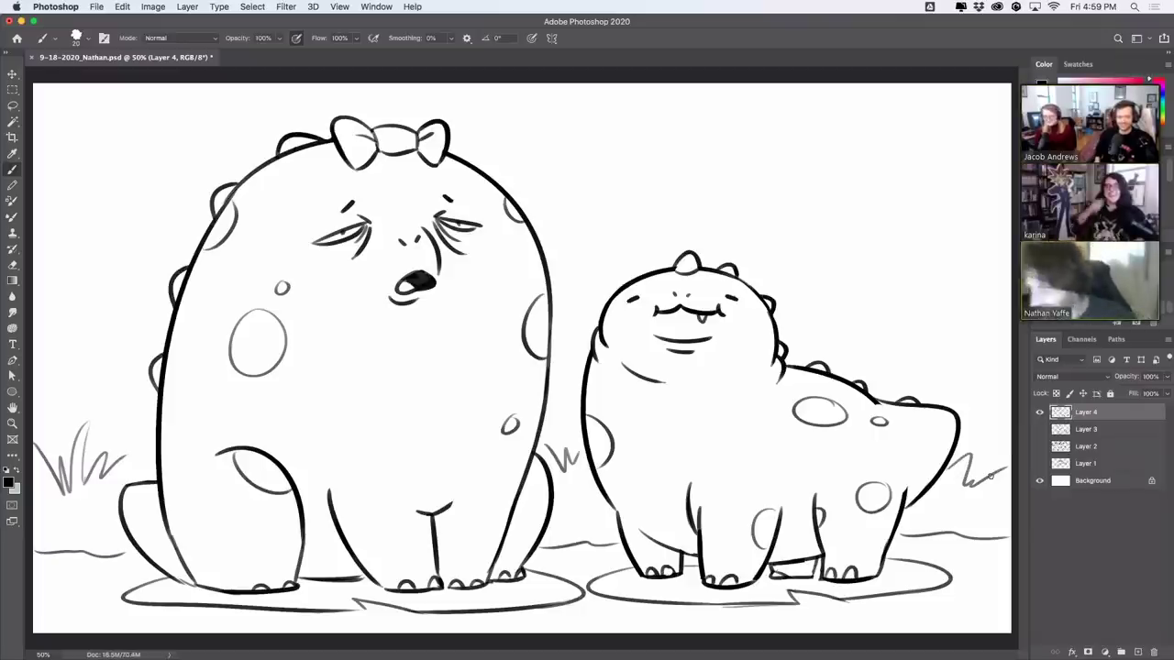
Step: Draw a round sun above the smaller dinosaur with a curled tuft, two dot eyes and a small open mouth
mouse_move(832, 113)
left_mouse_down()
mouse_move(834, 151)
mouse_move(893, 188)
left_mouse_up()
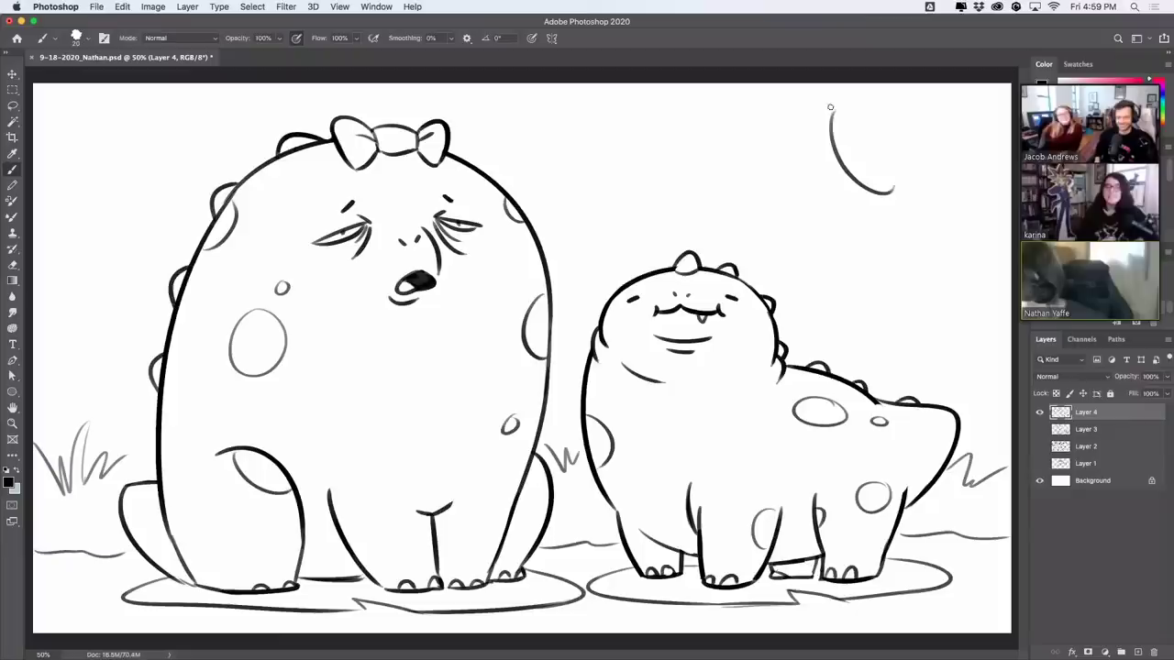
key("super+z")
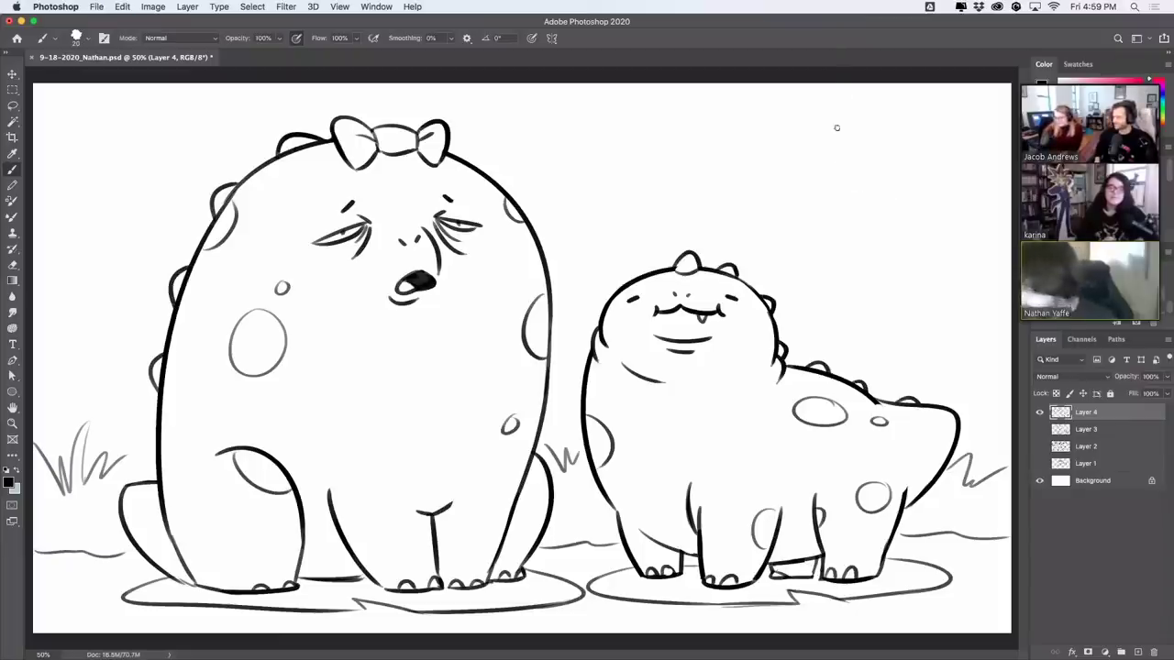
mouse_move(836, 127)
left_mouse_down()
mouse_move(891, 182)
mouse_move(839, 90)
mouse_move(900, 143)
mouse_move(877, 148)
left_mouse_up()
key("super+z")
key("super+z")
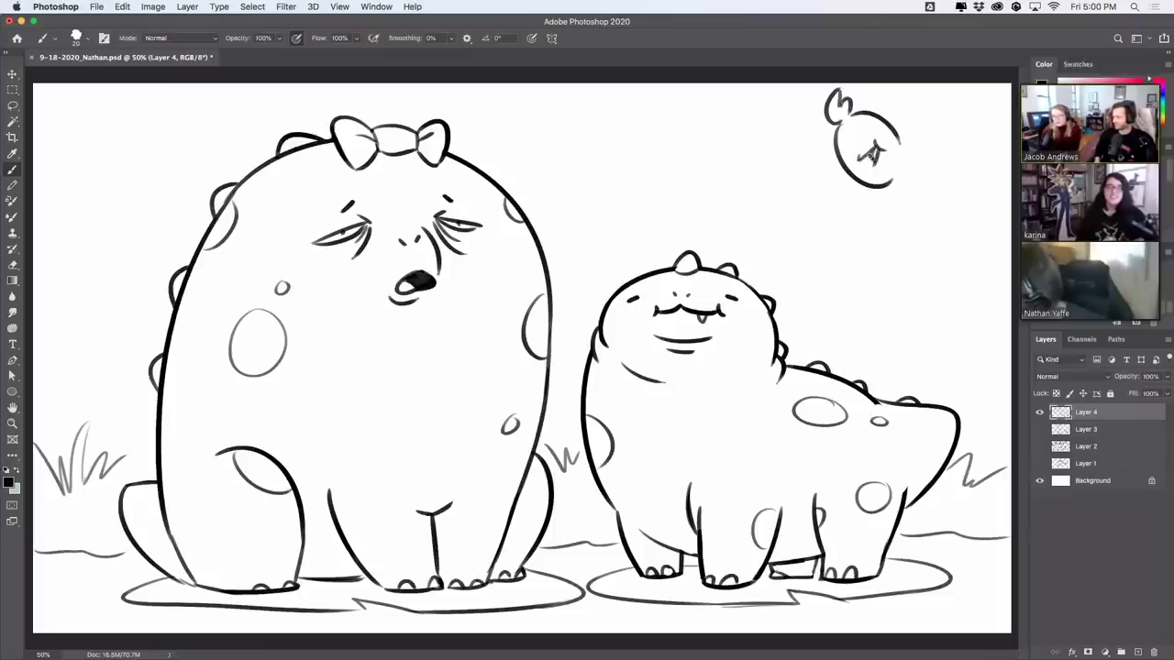
left_click(850, 142)
left_click(866, 134)
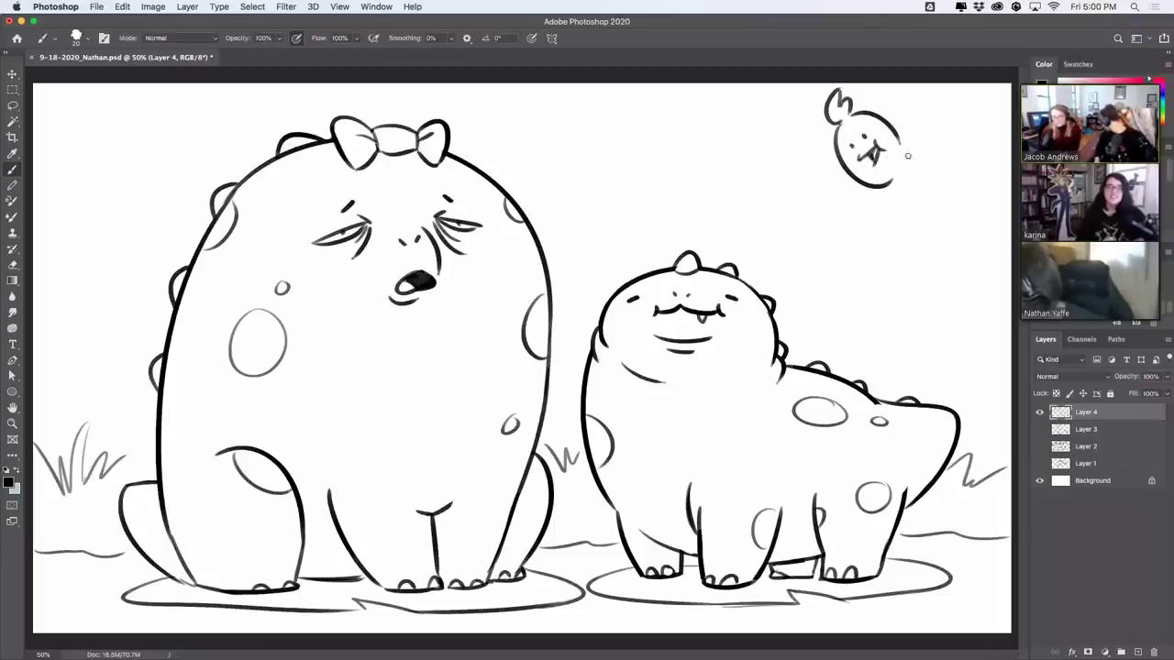
left_click_drag(904, 150, 893, 185)
Step: Surround the sun with jagged, flame-like ray strokes
mouse_move(786, 139)
left_mouse_down()
mouse_move(805, 225)
mouse_move(923, 185)
left_mouse_up()
left_click_drag(932, 84, 920, 115)
mouse_move(979, 116)
left_mouse_down()
mouse_move(953, 137)
mouse_move(968, 152)
left_mouse_up()
left_click_drag(786, 90, 801, 116)
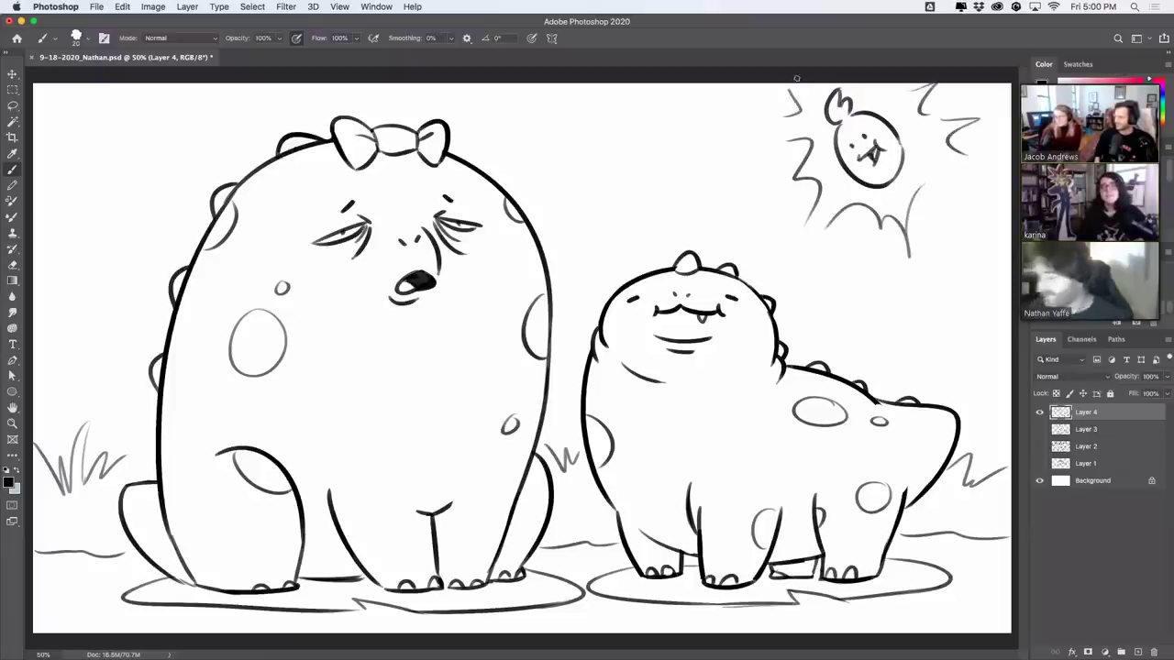
Step: Draw a puffy, flat-based cloud in the sky behind the larger dinosaur's back
mouse_move(52, 204)
left_mouse_down()
mouse_move(61, 164)
mouse_move(163, 209)
mouse_move(141, 225)
left_mouse_up()
key("super+z")
key("super+z")
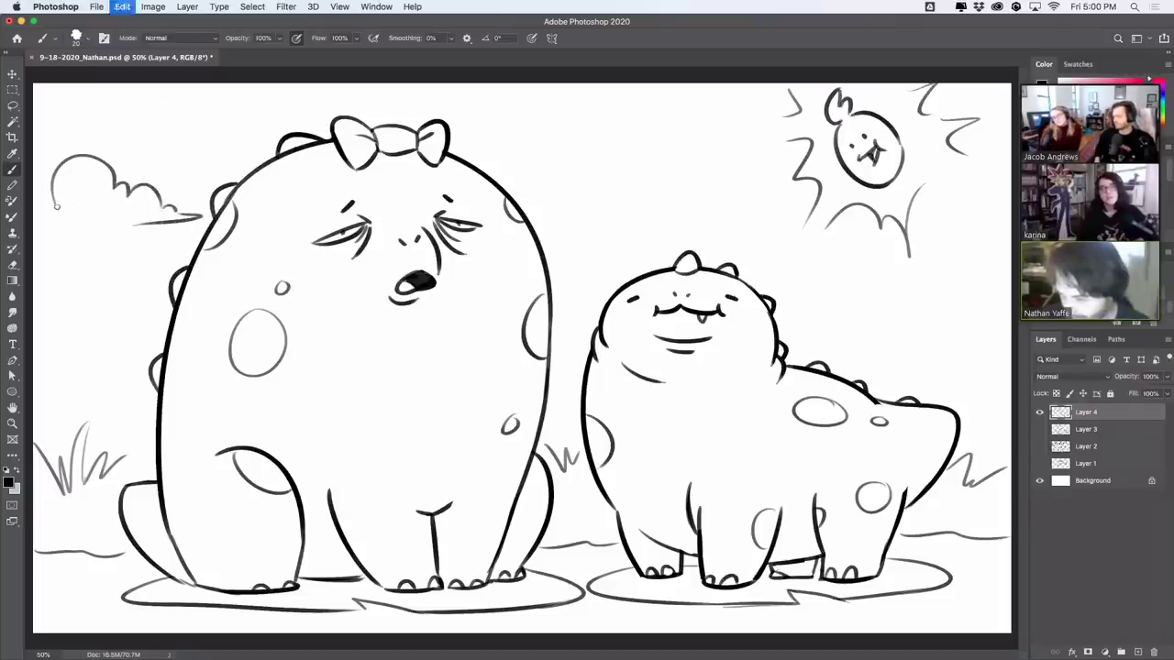
mouse_move(48, 201)
left_mouse_down()
mouse_move(50, 218)
mouse_move(138, 221)
left_mouse_up()
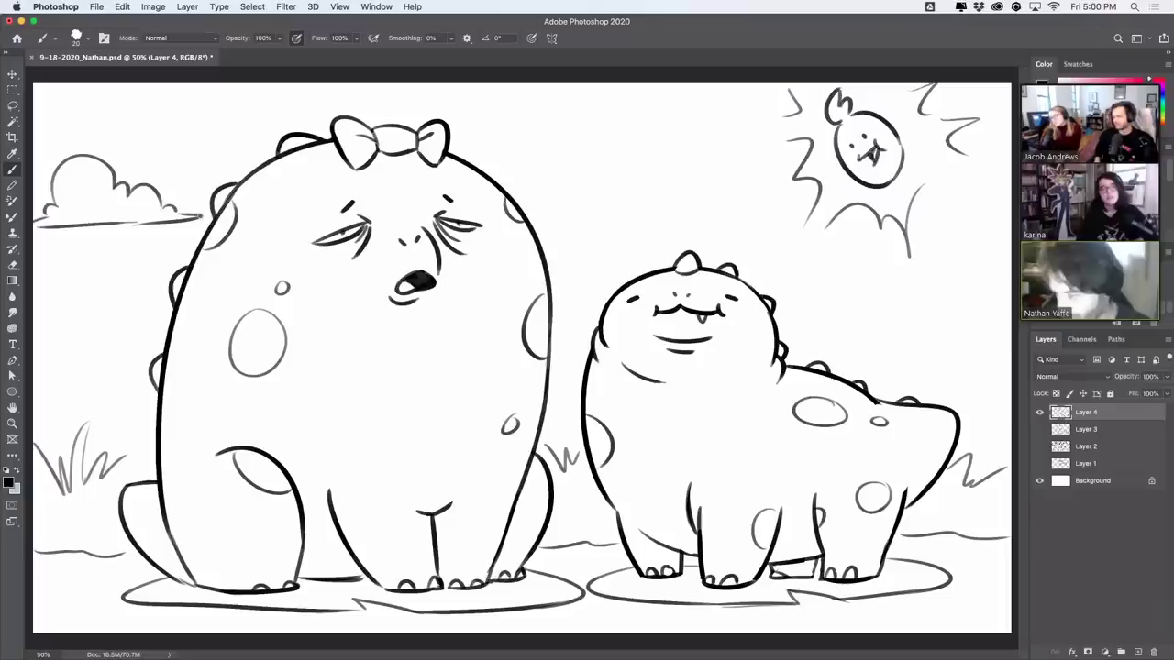
Step: Draw a puffy, flat-based cloud below the sun, running off the canvas edge above the smaller dinosaur's tail
mouse_move(849, 312)
left_mouse_down()
mouse_move(934, 308)
mouse_move(907, 294)
mouse_move(968, 260)
left_mouse_up()
key("super+z")
left_click_drag(903, 291, 971, 275)
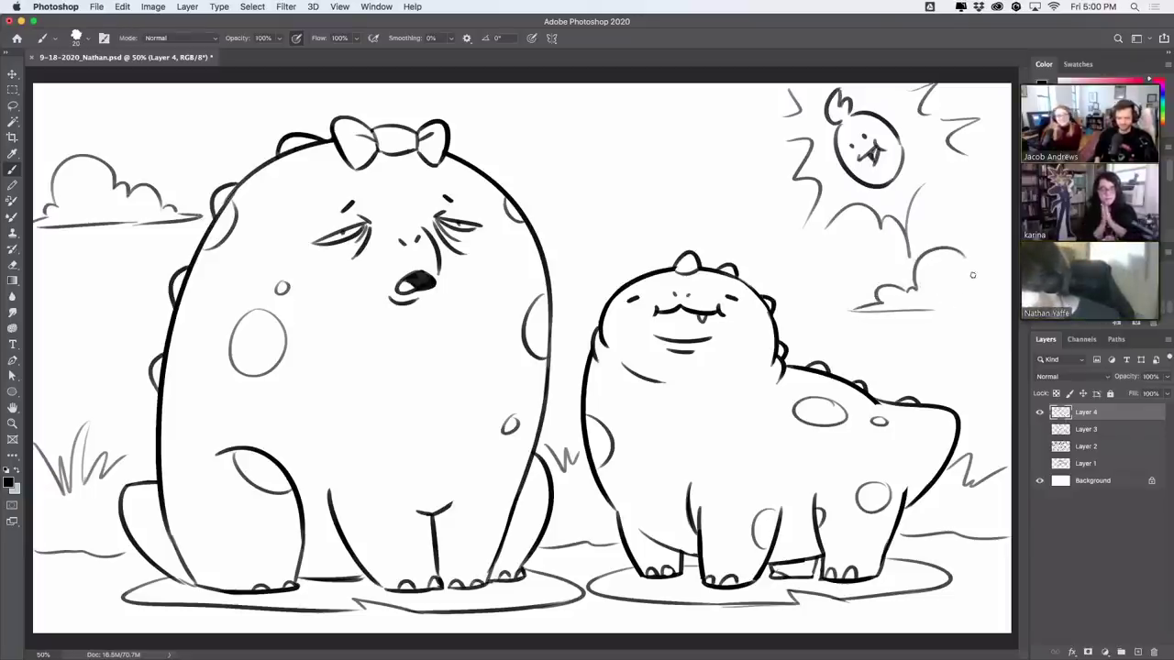
left_click_drag(935, 311, 1010, 310)
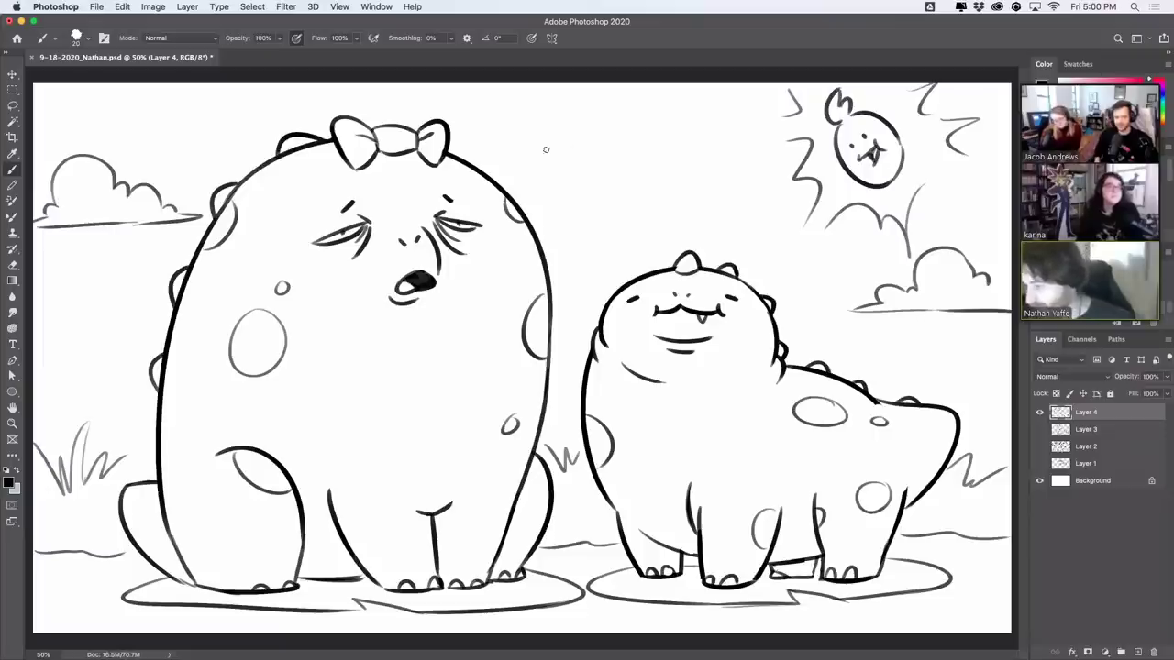
Step: Draw a large puffy, flat-based cloud cut off by the canvas's upper edge, between the bow and the sun
left_click_drag(522, 159, 675, 150)
key("super+z")
mouse_move(510, 157)
left_mouse_down()
mouse_move(666, 151)
mouse_move(635, 117)
mouse_move(633, 87)
left_mouse_up()
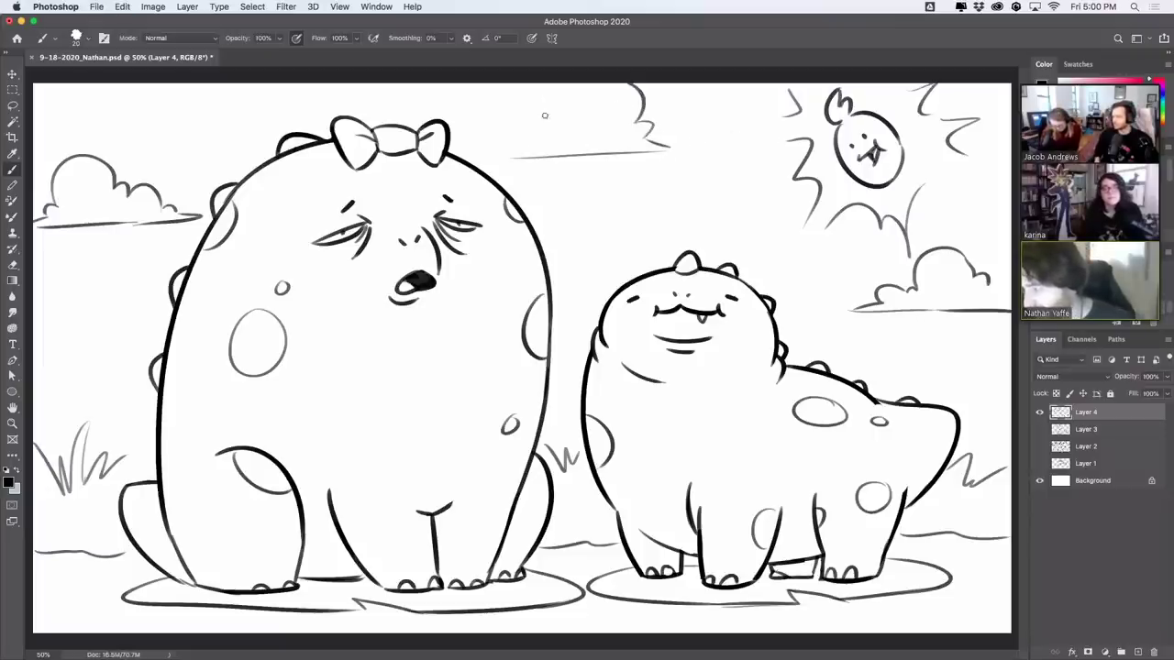
mouse_move(544, 115)
left_mouse_down()
mouse_move(552, 84)
mouse_move(566, 84)
mouse_move(559, 107)
mouse_move(514, 137)
mouse_move(574, 152)
left_mouse_up()
key("super+z")
key("super+z")
key("super+z")
key("super+z")
key("super+z")
mouse_move(484, 153)
left_mouse_down()
mouse_move(598, 157)
mouse_move(517, 157)
left_mouse_up()
key("super+z")
key("super+z")
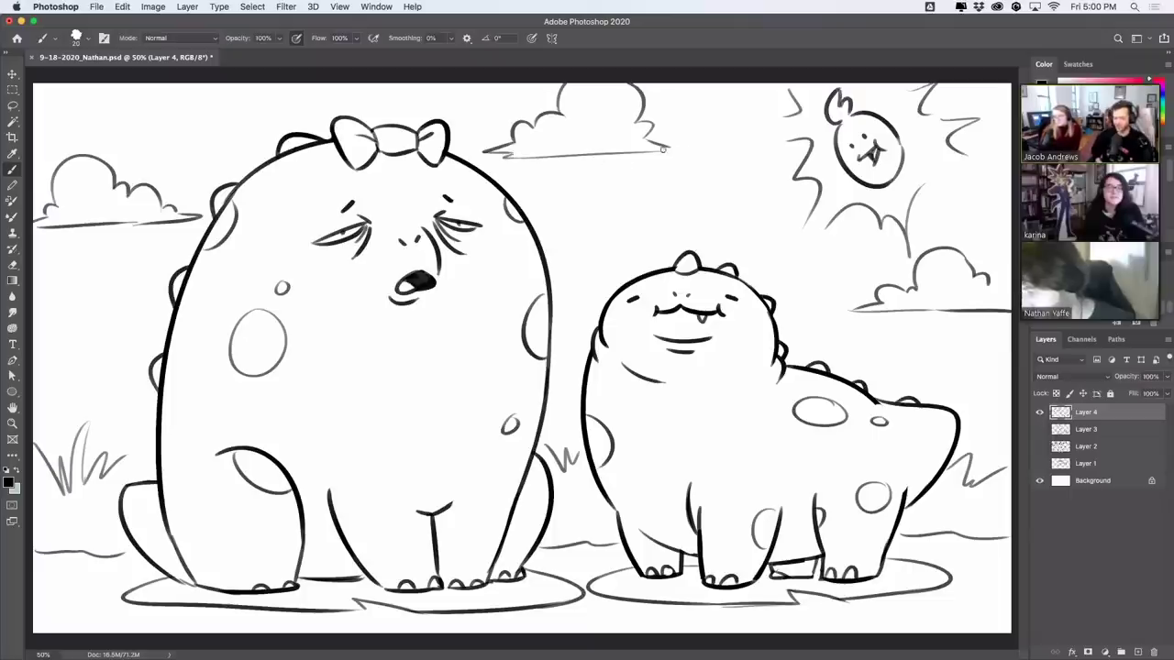
left_click_drag(662, 149, 686, 149)
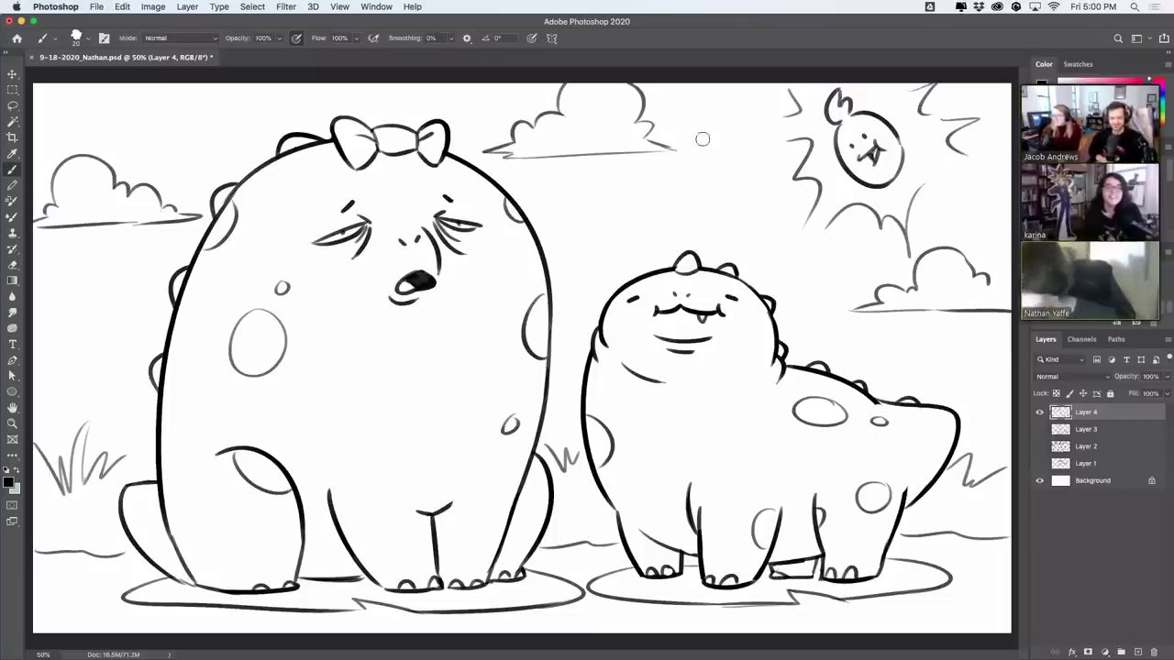
Step: Redraw the flat base line of the cloud behind the larger dinosaur and add a short ray stroke above the sun's tuft
key("super+z")
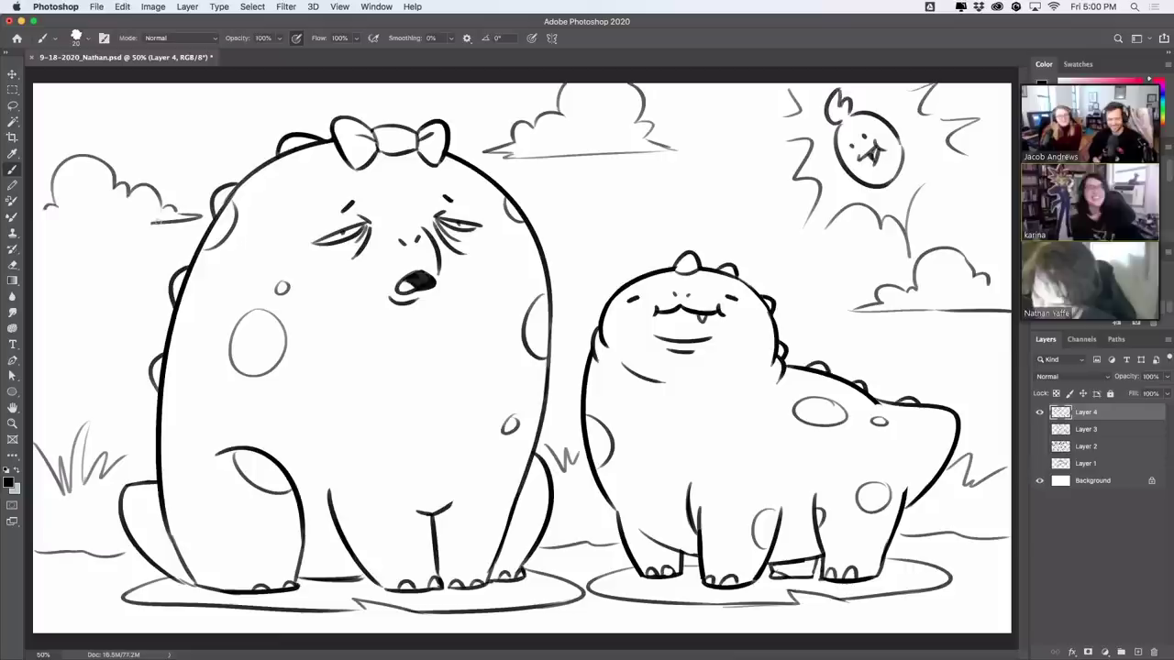
left_click_drag(162, 220, 59, 222)
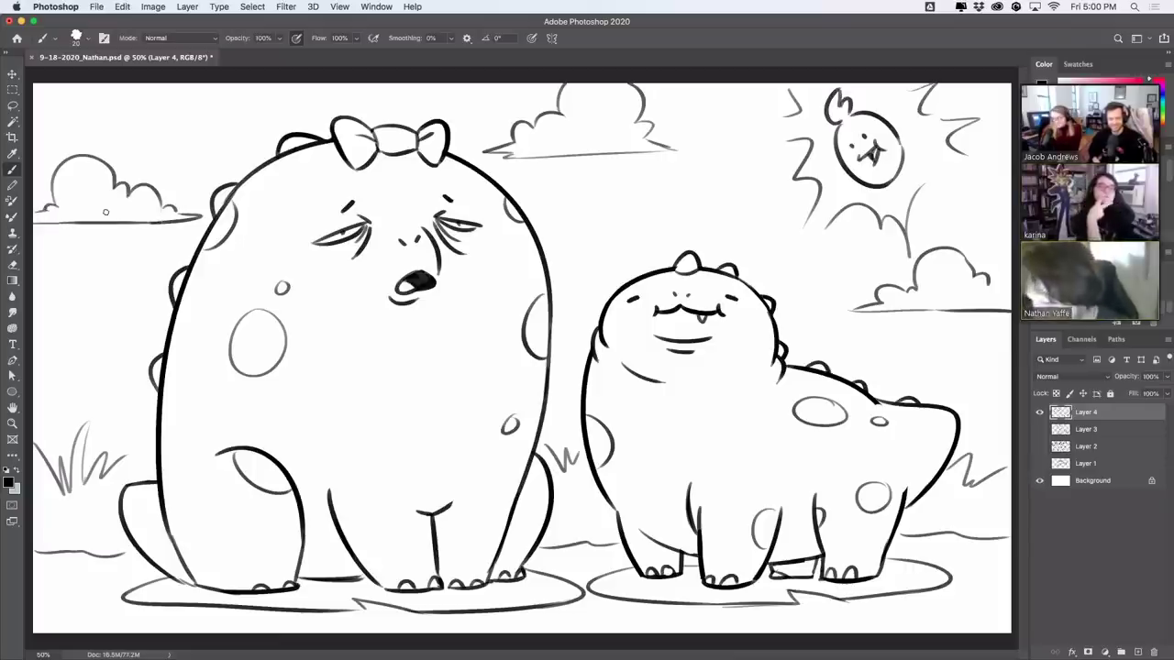
left_click_drag(205, 218, 171, 218)
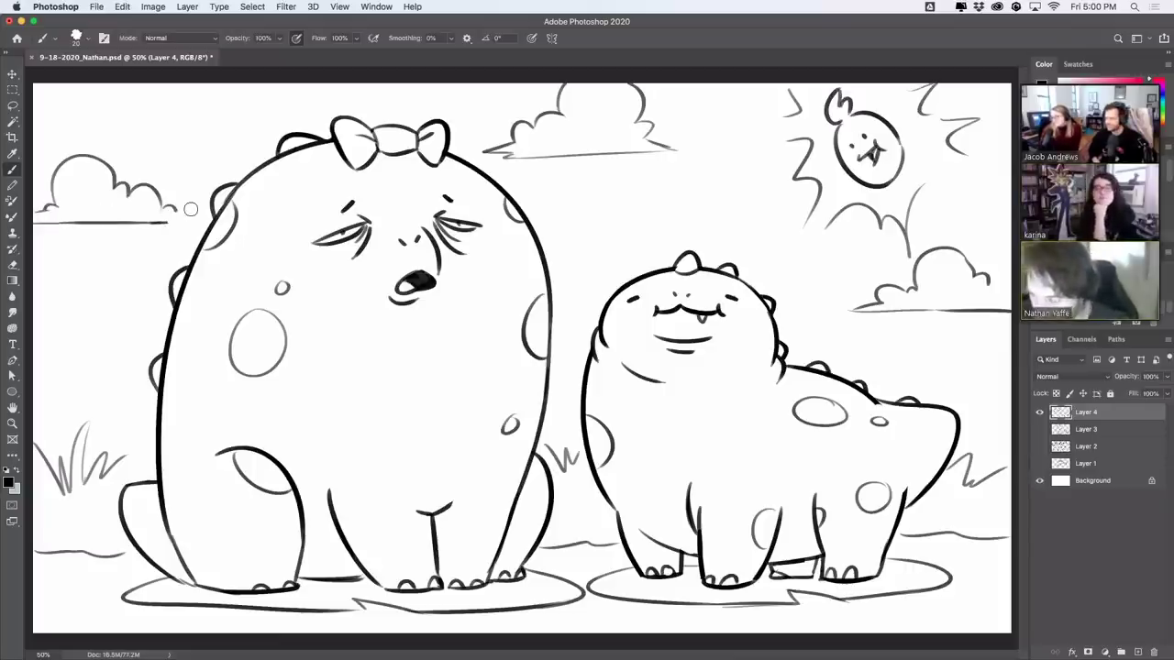
left_click_drag(163, 220, 200, 221)
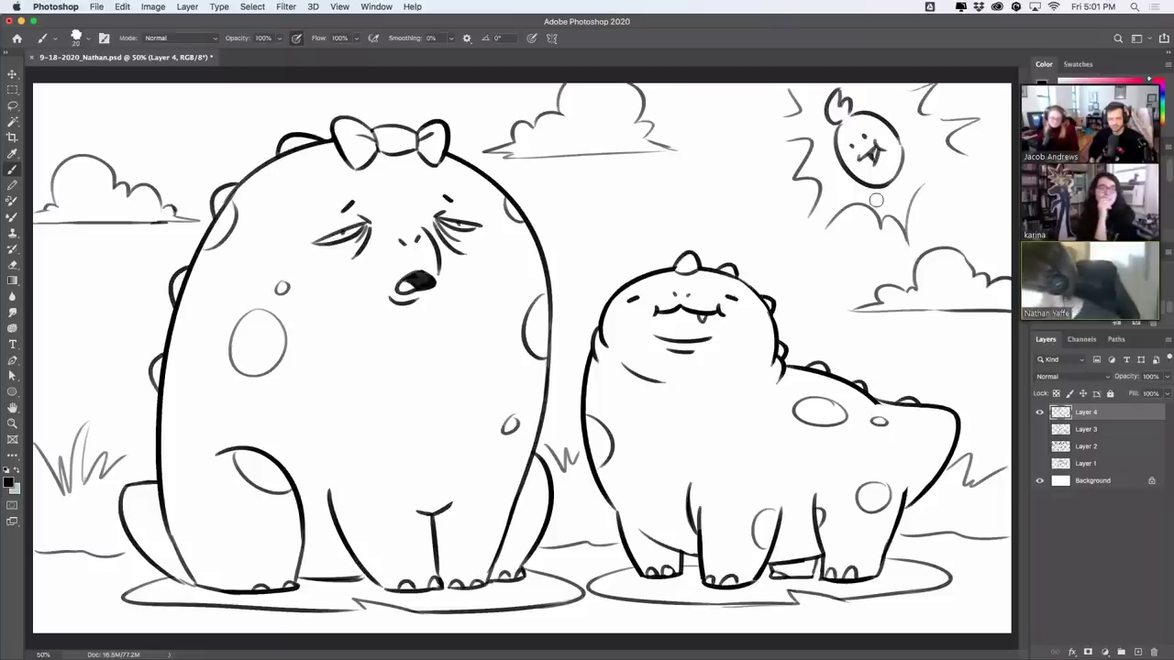
left_click_drag(799, 85, 836, 62)
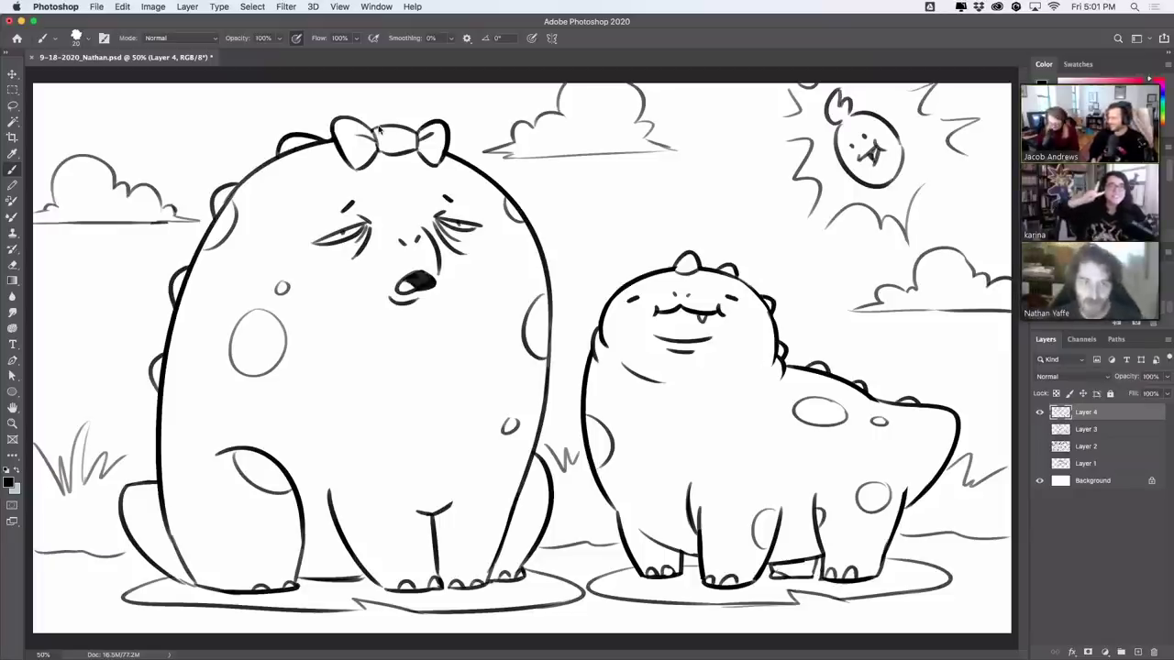
key("super+Tab")
left_click(361, 229)
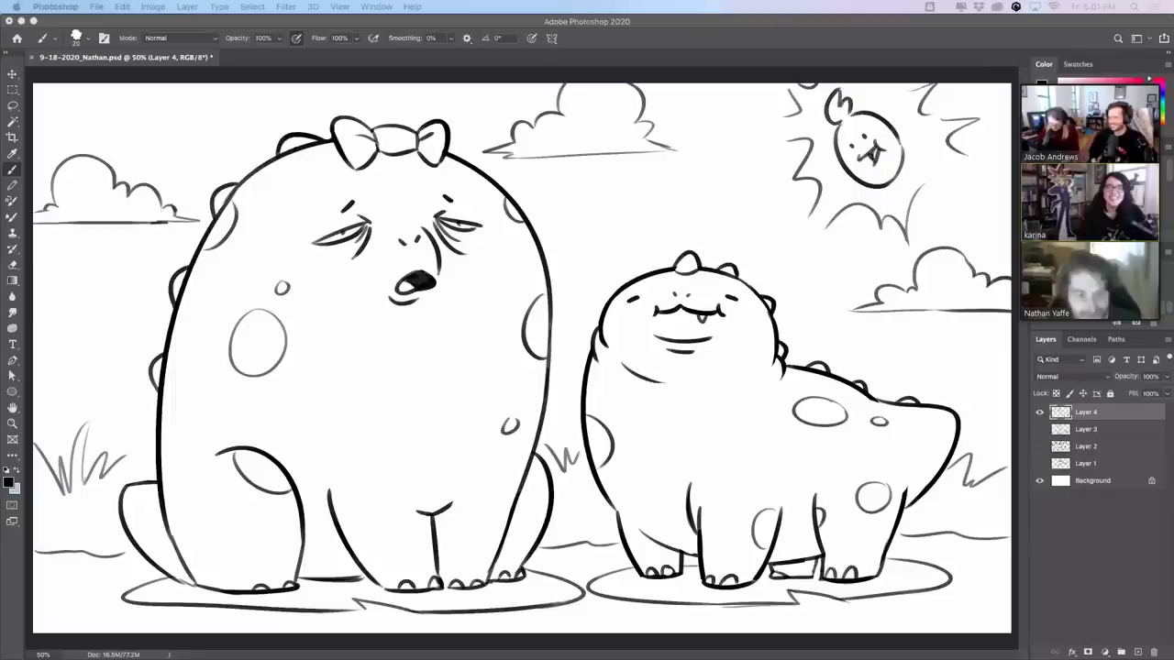